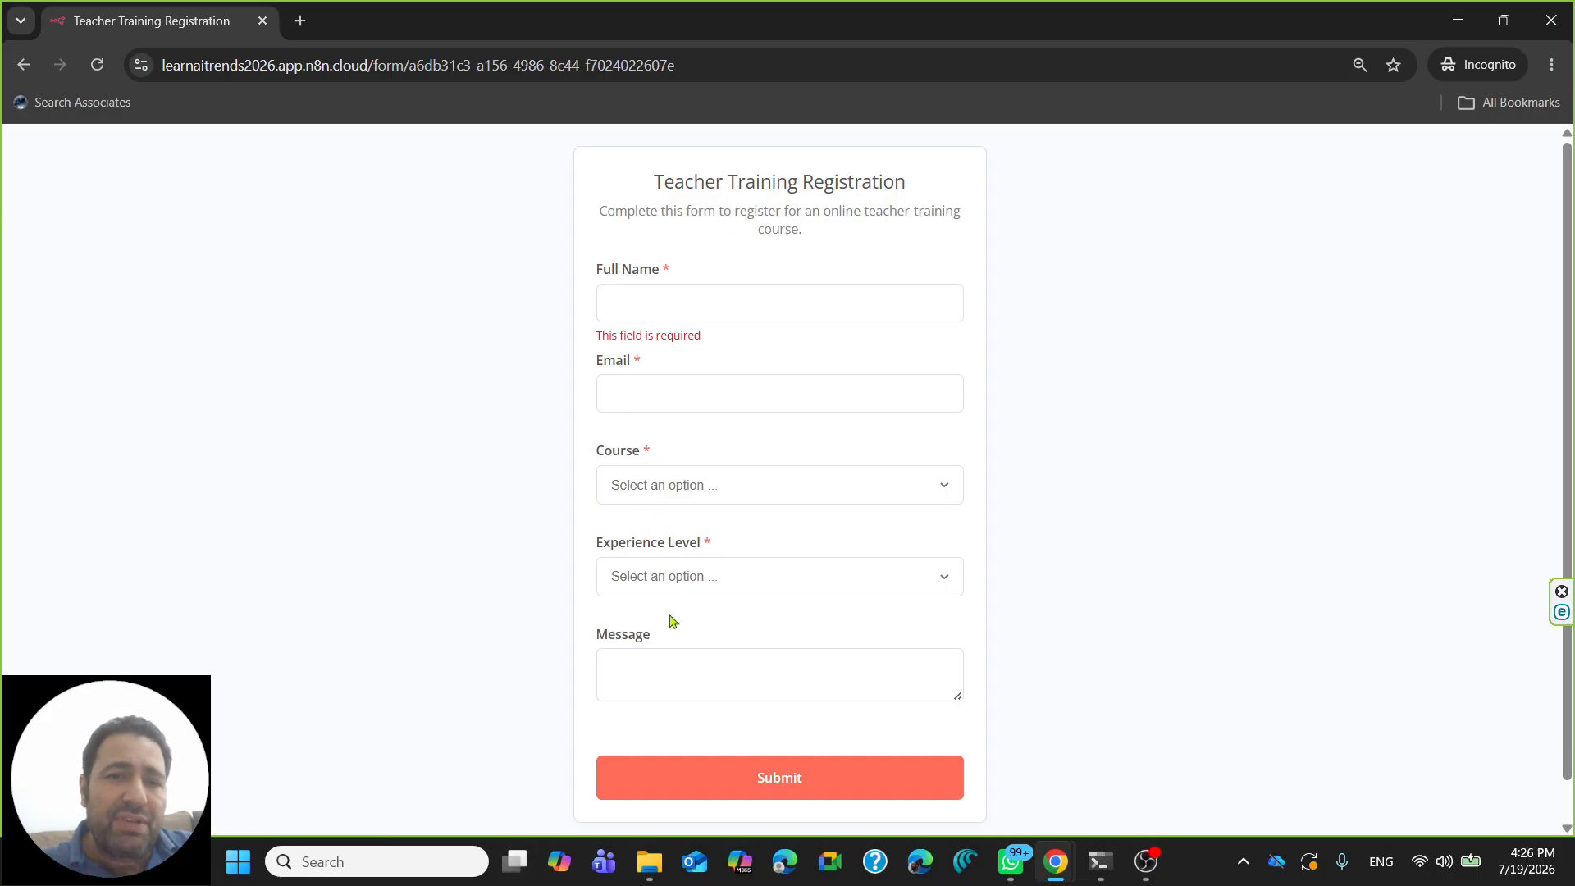
- Enter the student's full name and e-mail address in the registration form
left_click(718, 497)
left_click(519, 463)
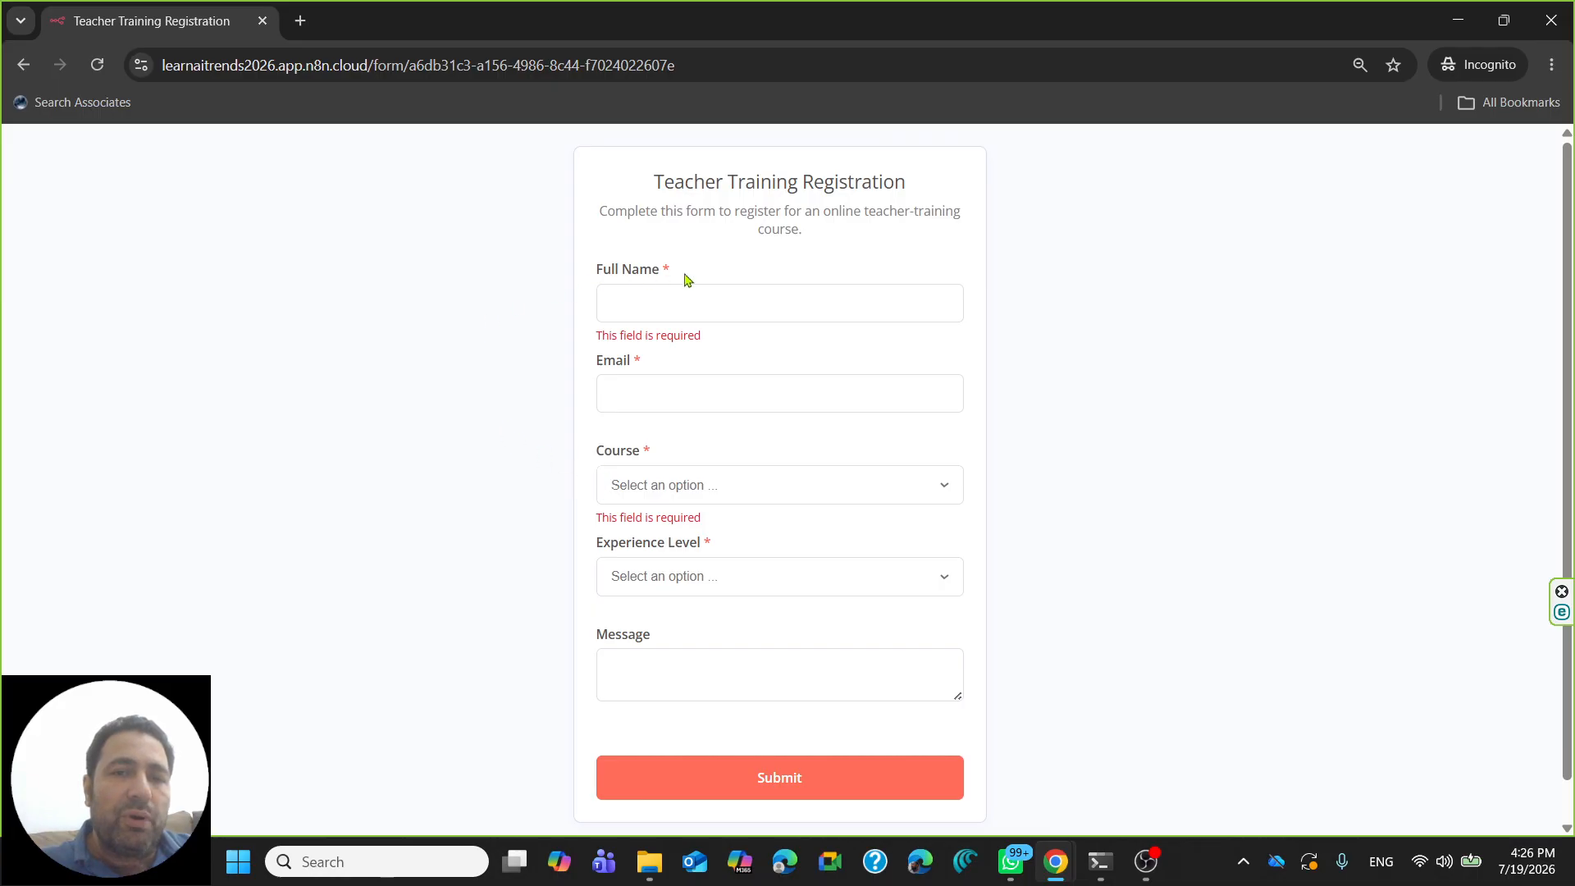
left_click(670, 302)
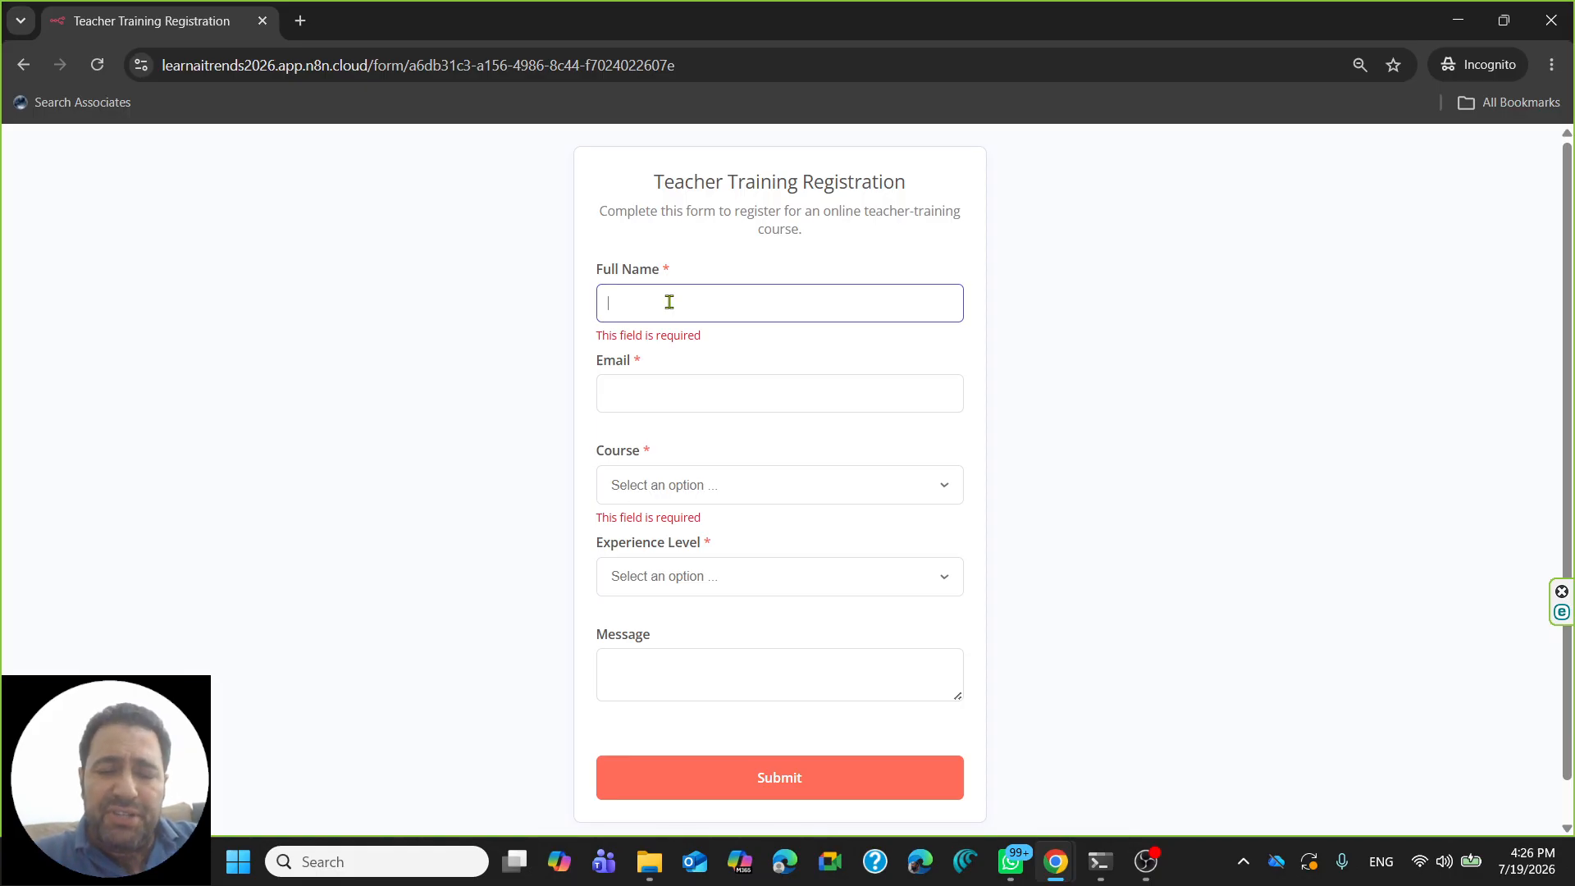
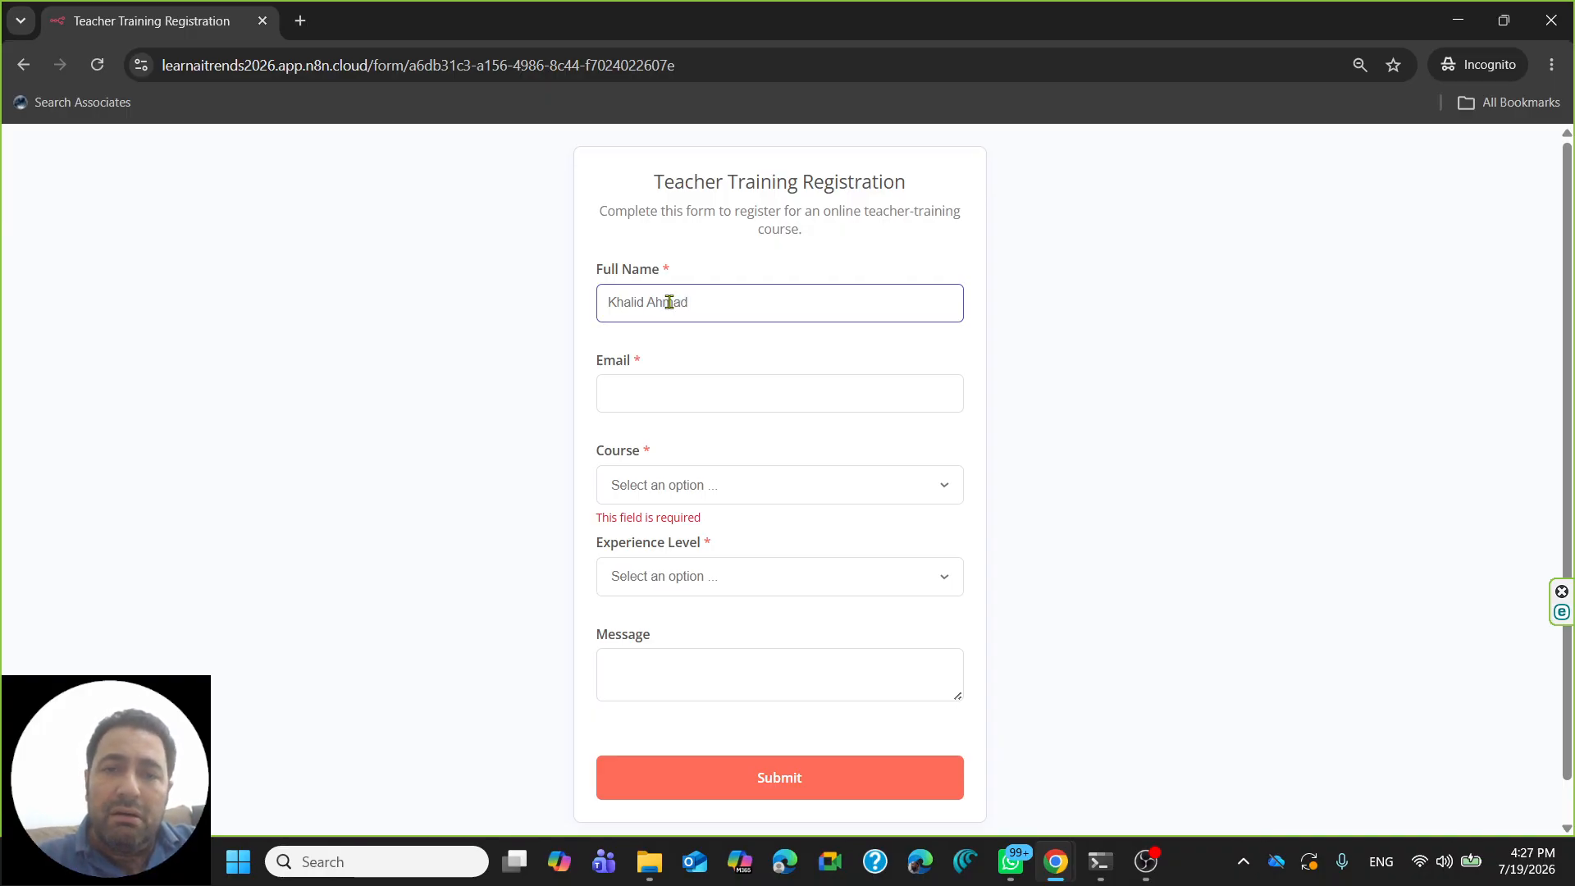
key("Tab")
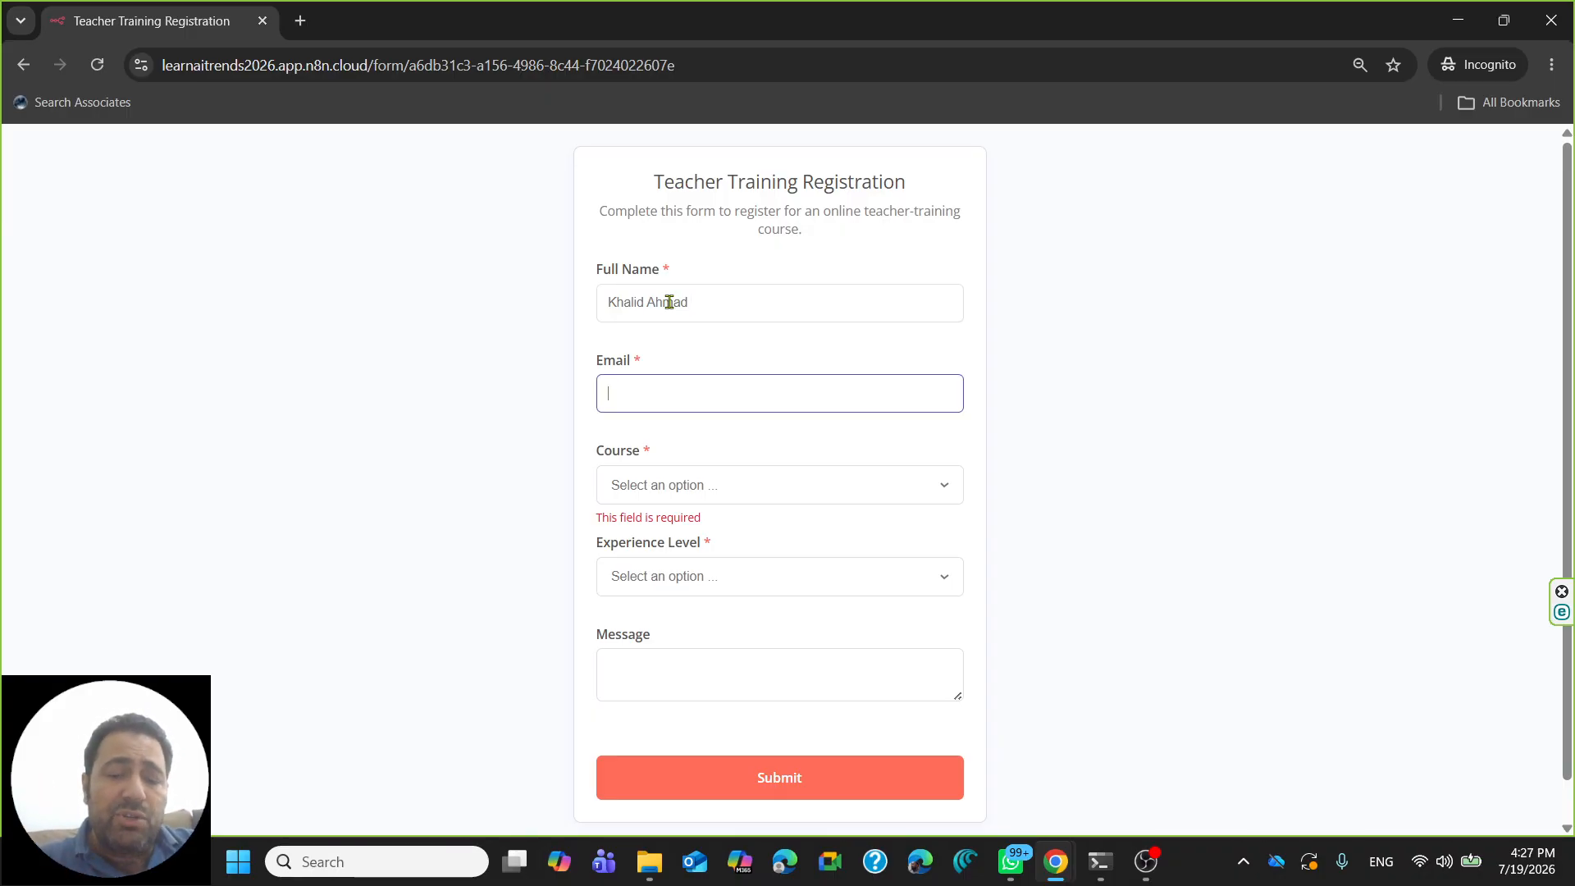
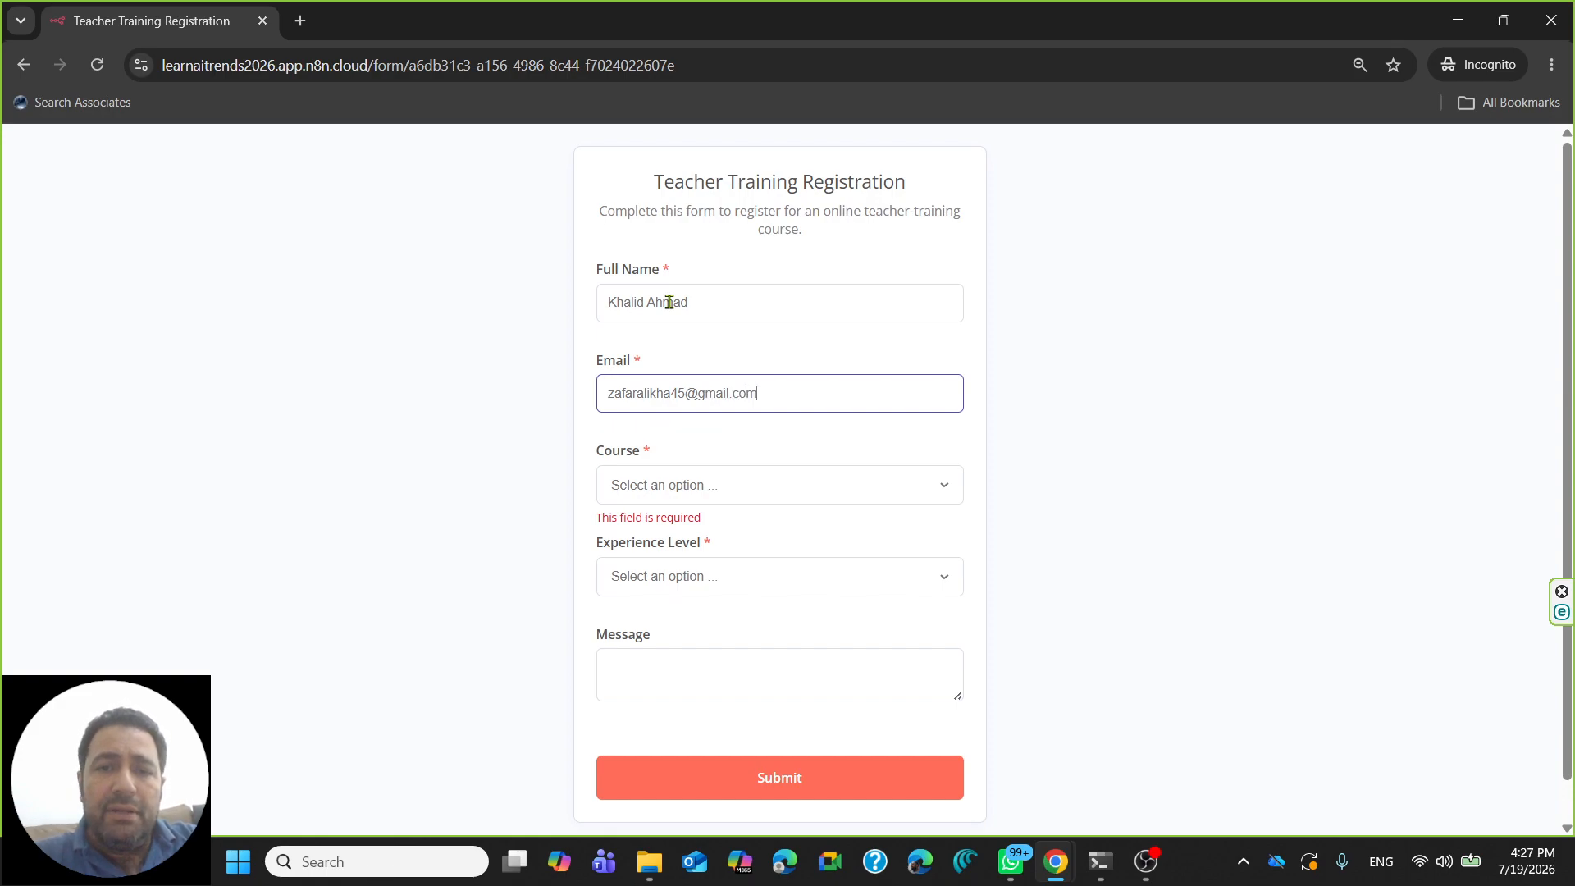
- Choose N8N Automation as the course and Beginner as the experience level
left_click(802, 499)
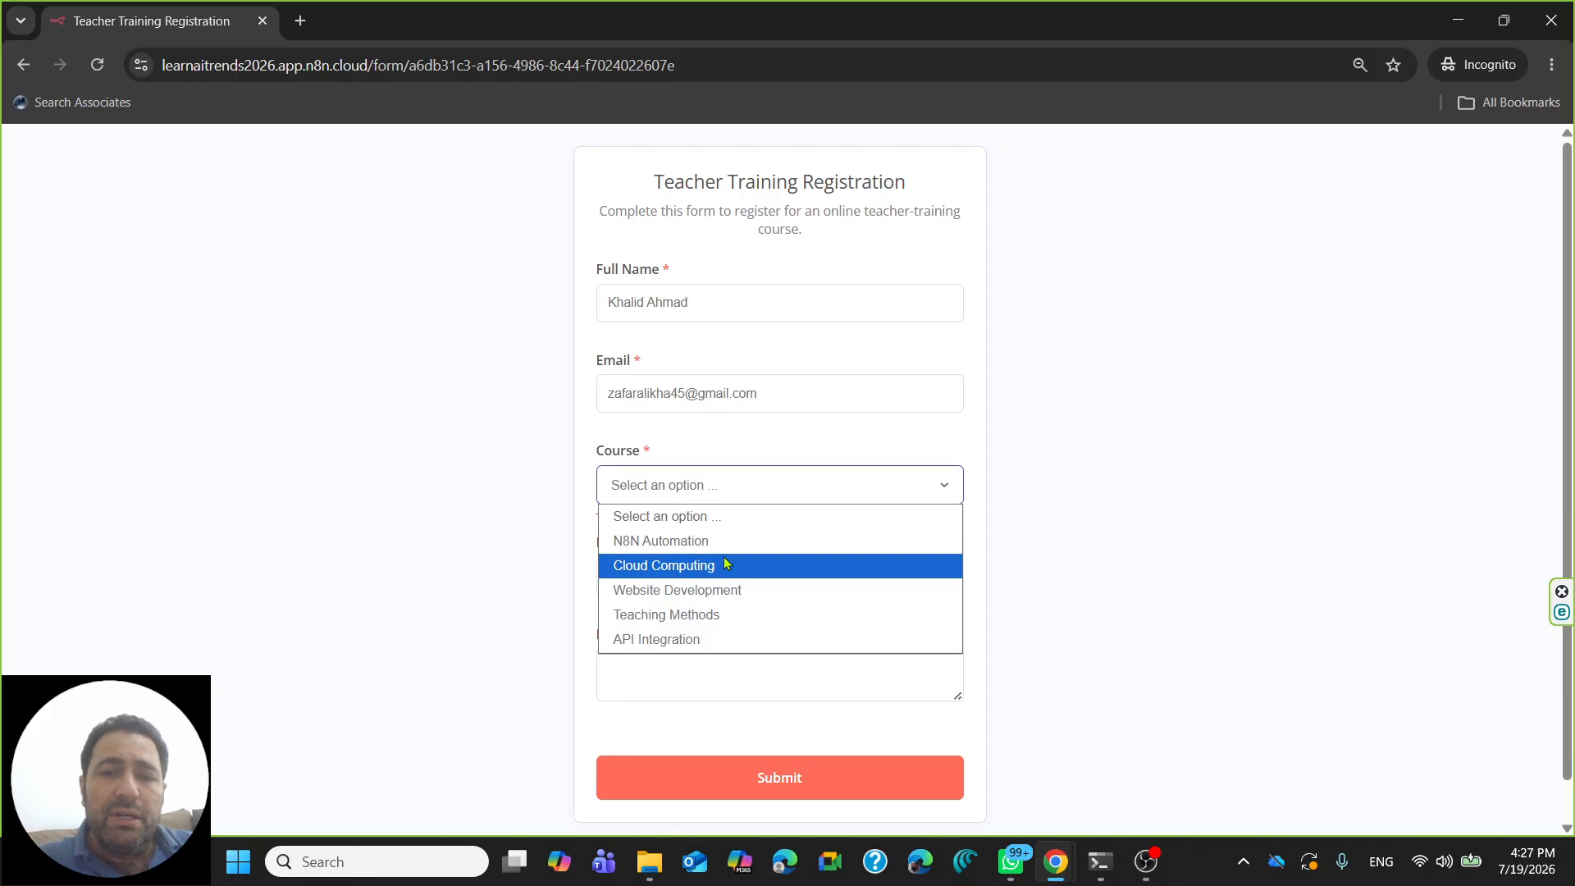
key("ctrl+plus")
key("ctrl+plus")
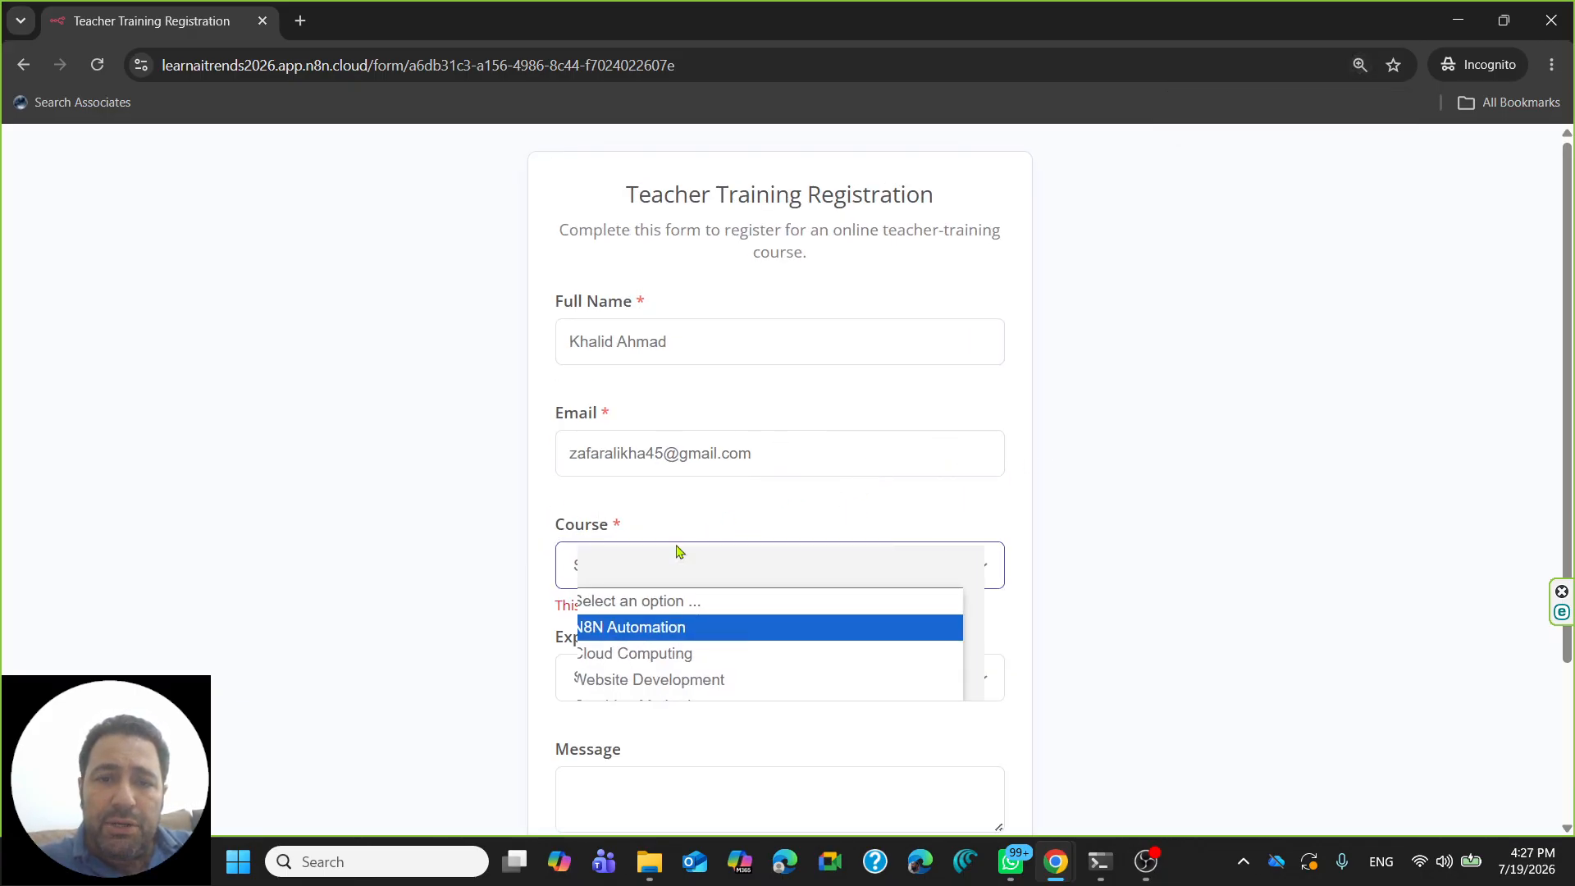
scroll(785, 554, "down", 1)
scroll(785, 542, "down", 2)
left_click(754, 362)
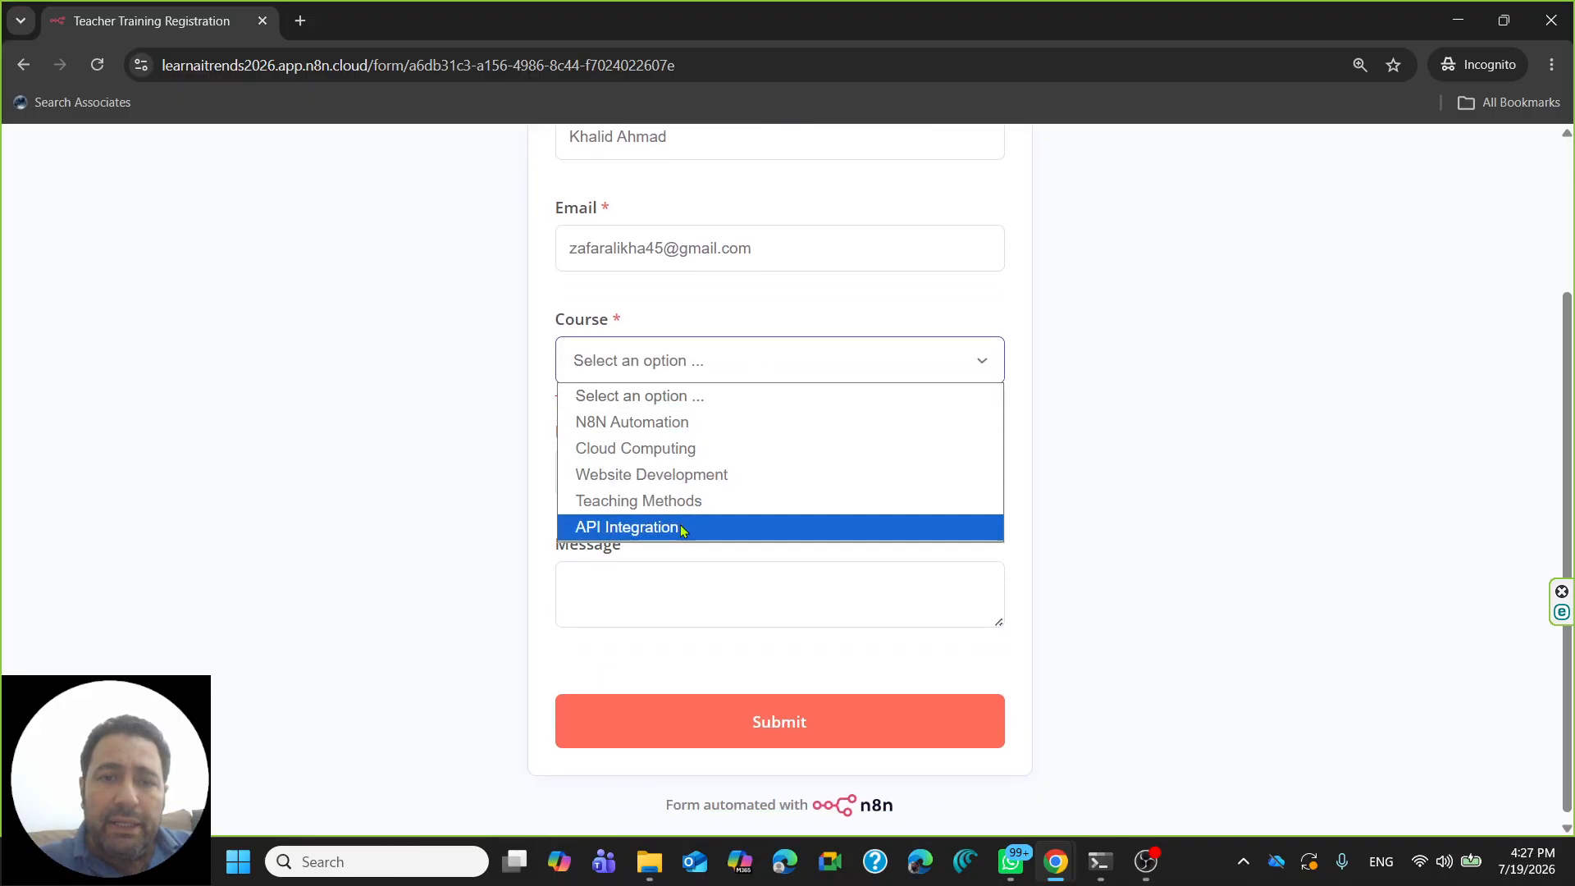
left_click(621, 423)
left_click(709, 493)
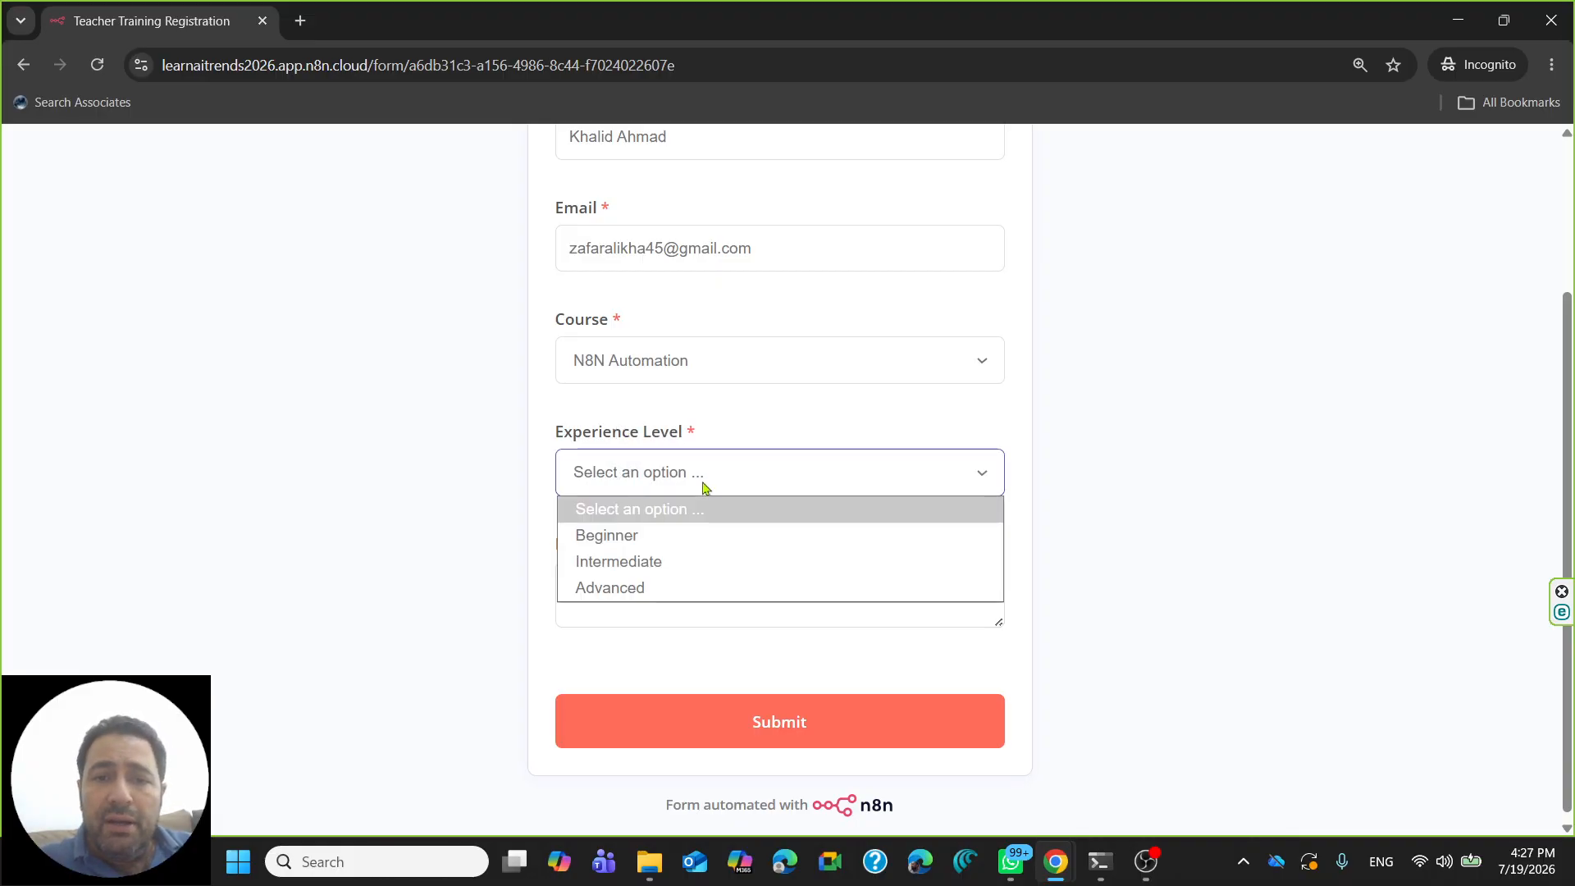
left_click(654, 536)
- Write a message asking about course registration fees and schedule, then submit the form
left_click(656, 592)
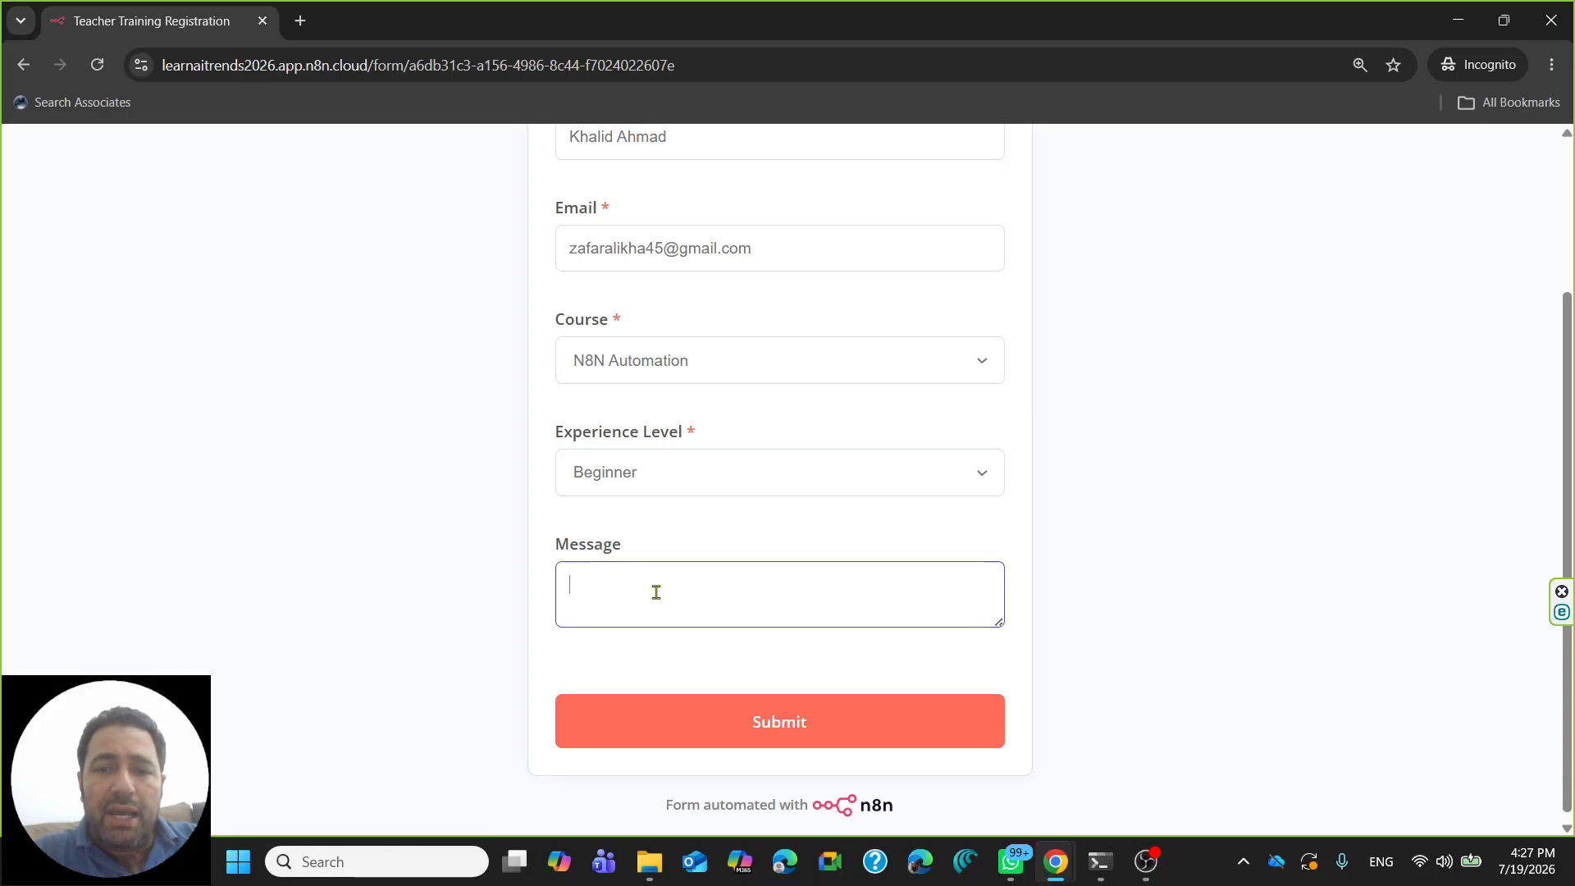
type("I want to k")
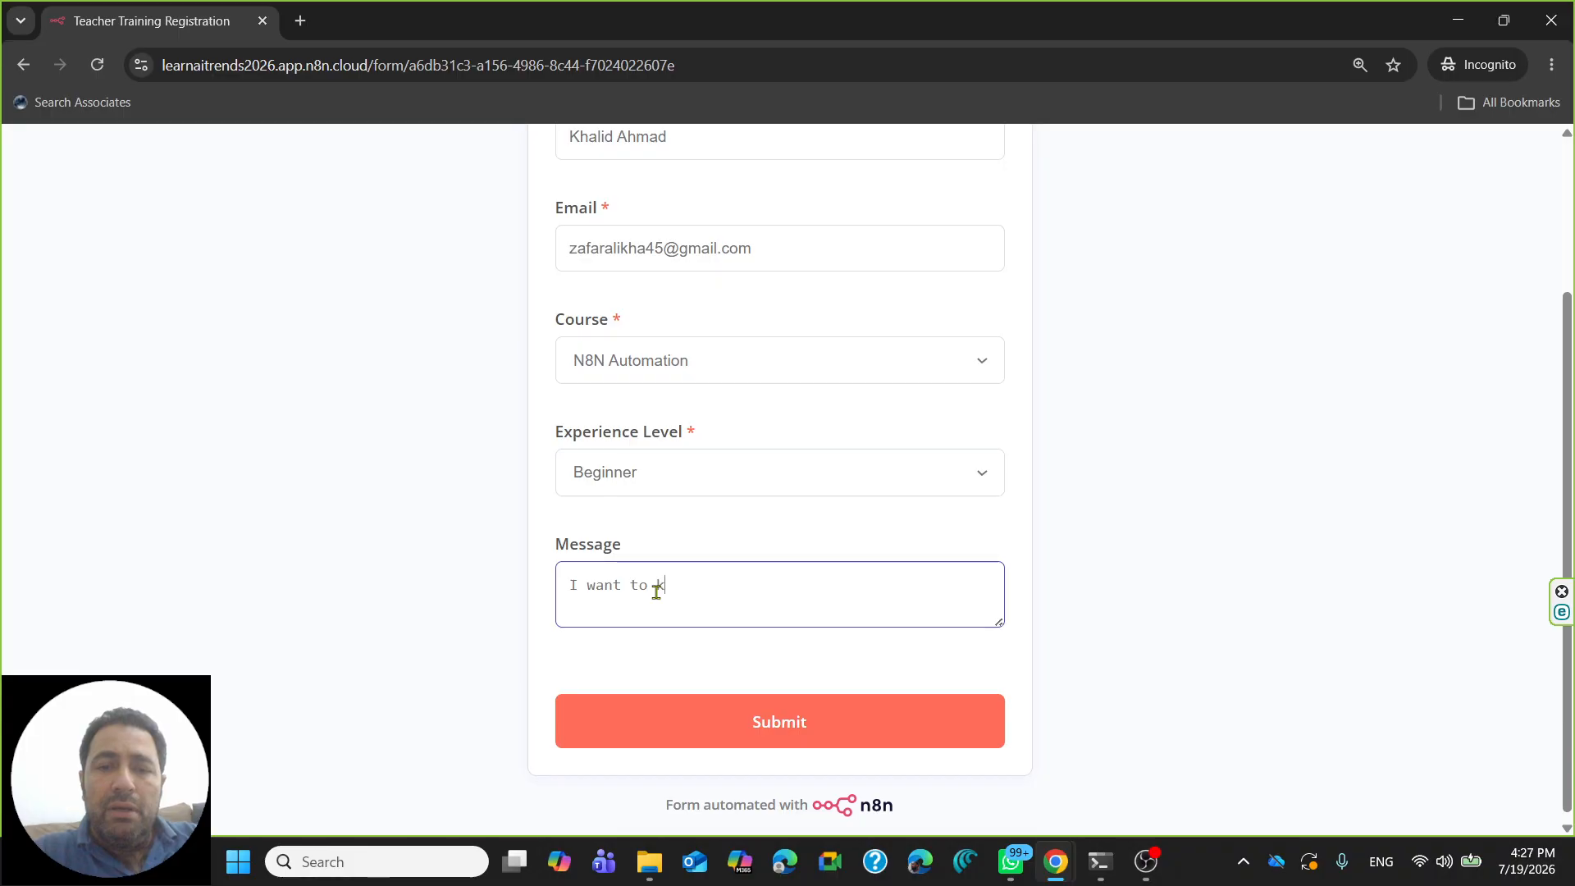
type("now b")
key("BackSpace")
type("mout")
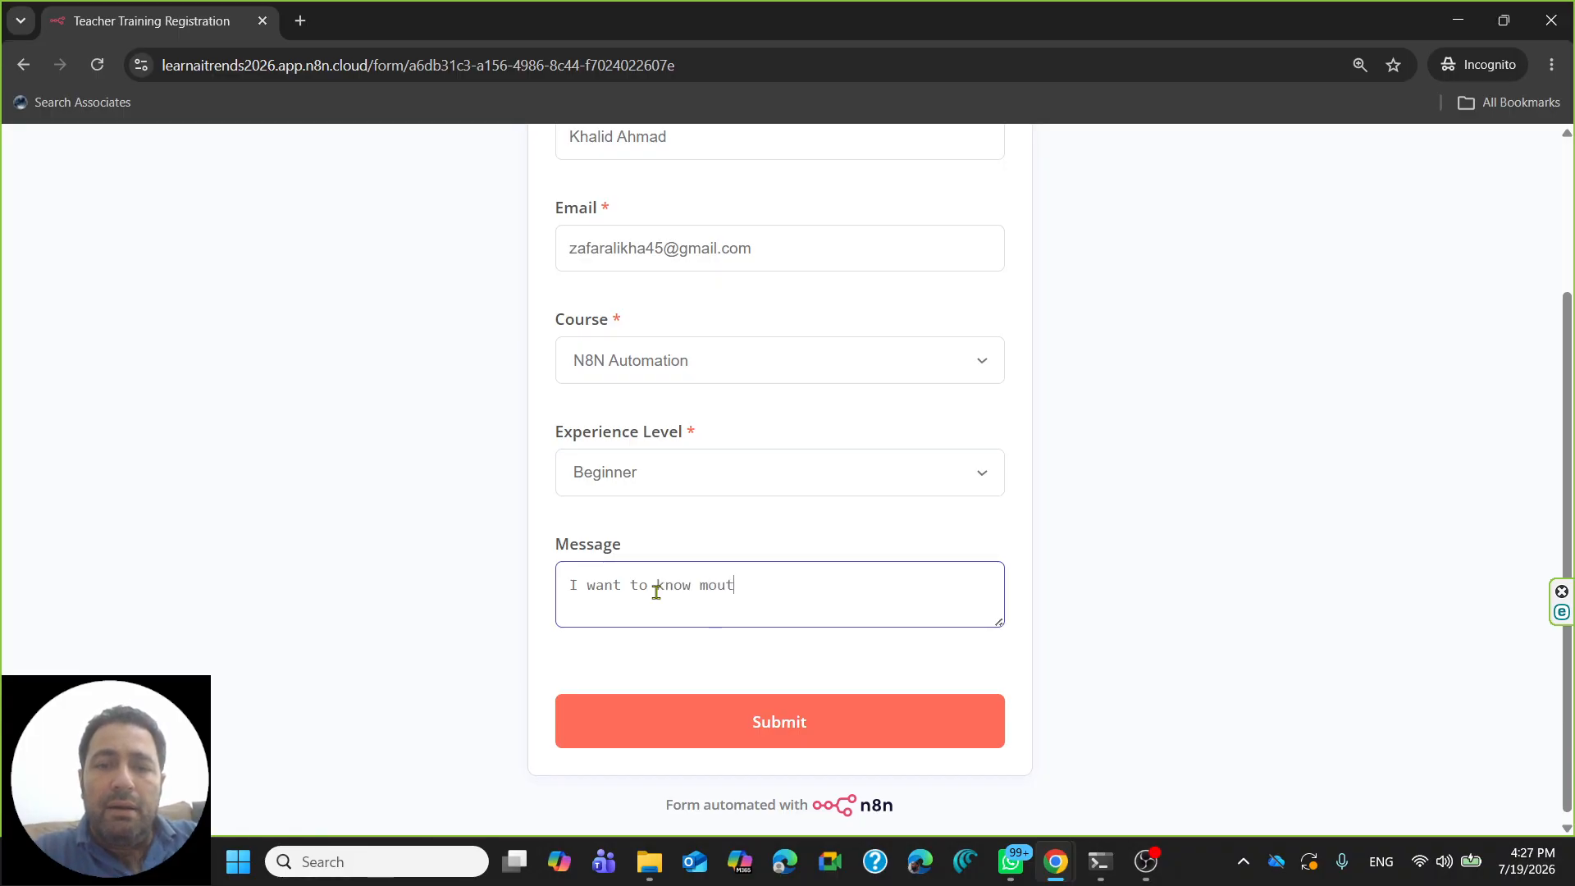
type(" abou ")
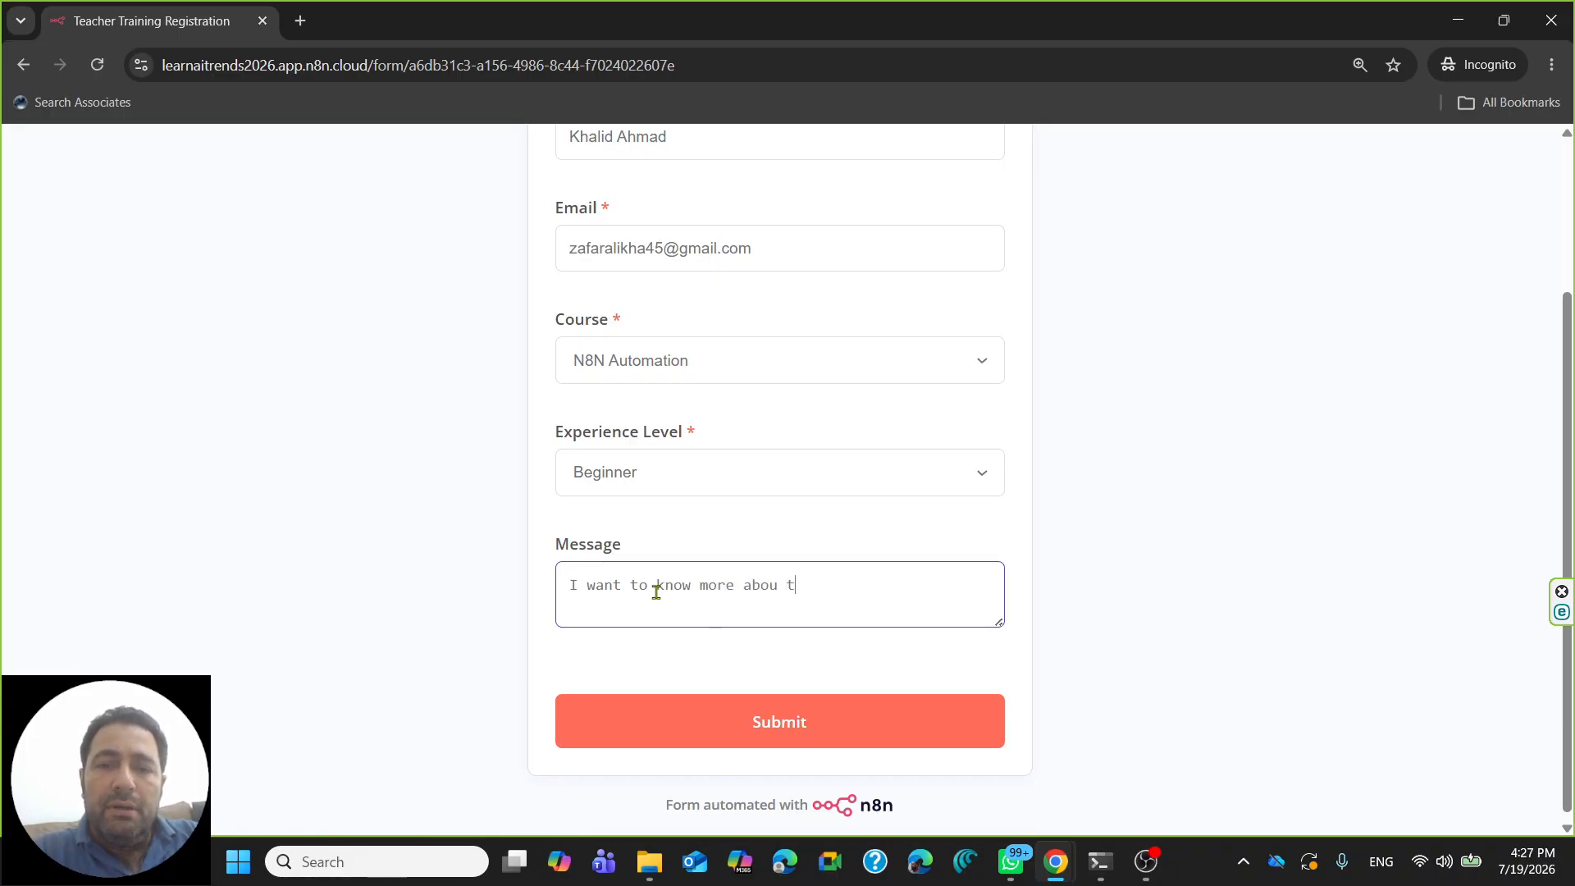
type("this course regi")
key("BackSpace")
type("istration")
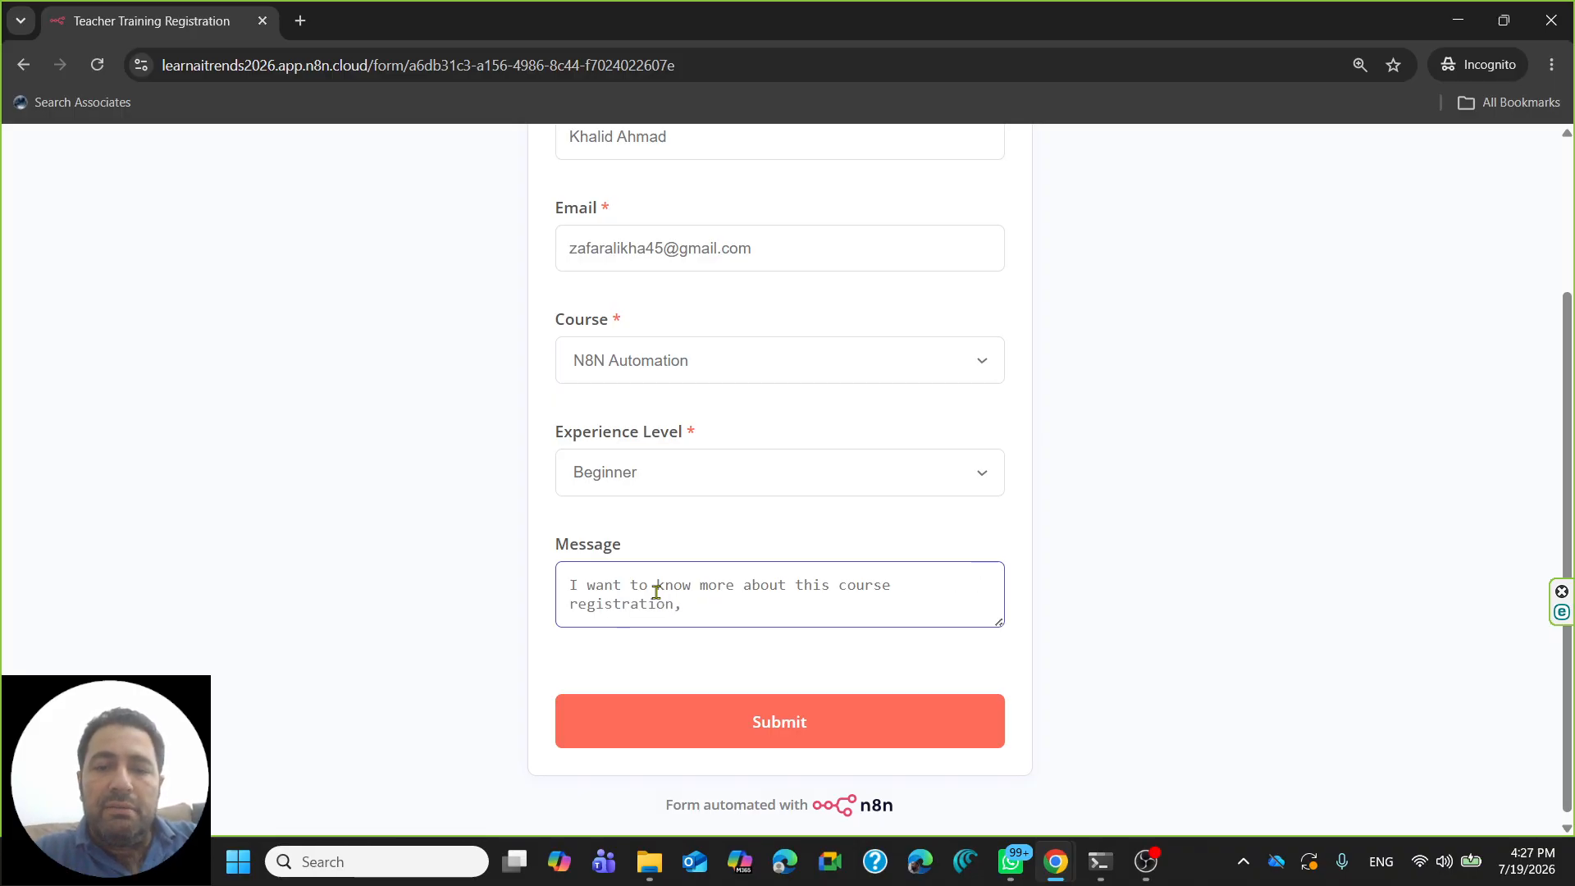
type(", fe")
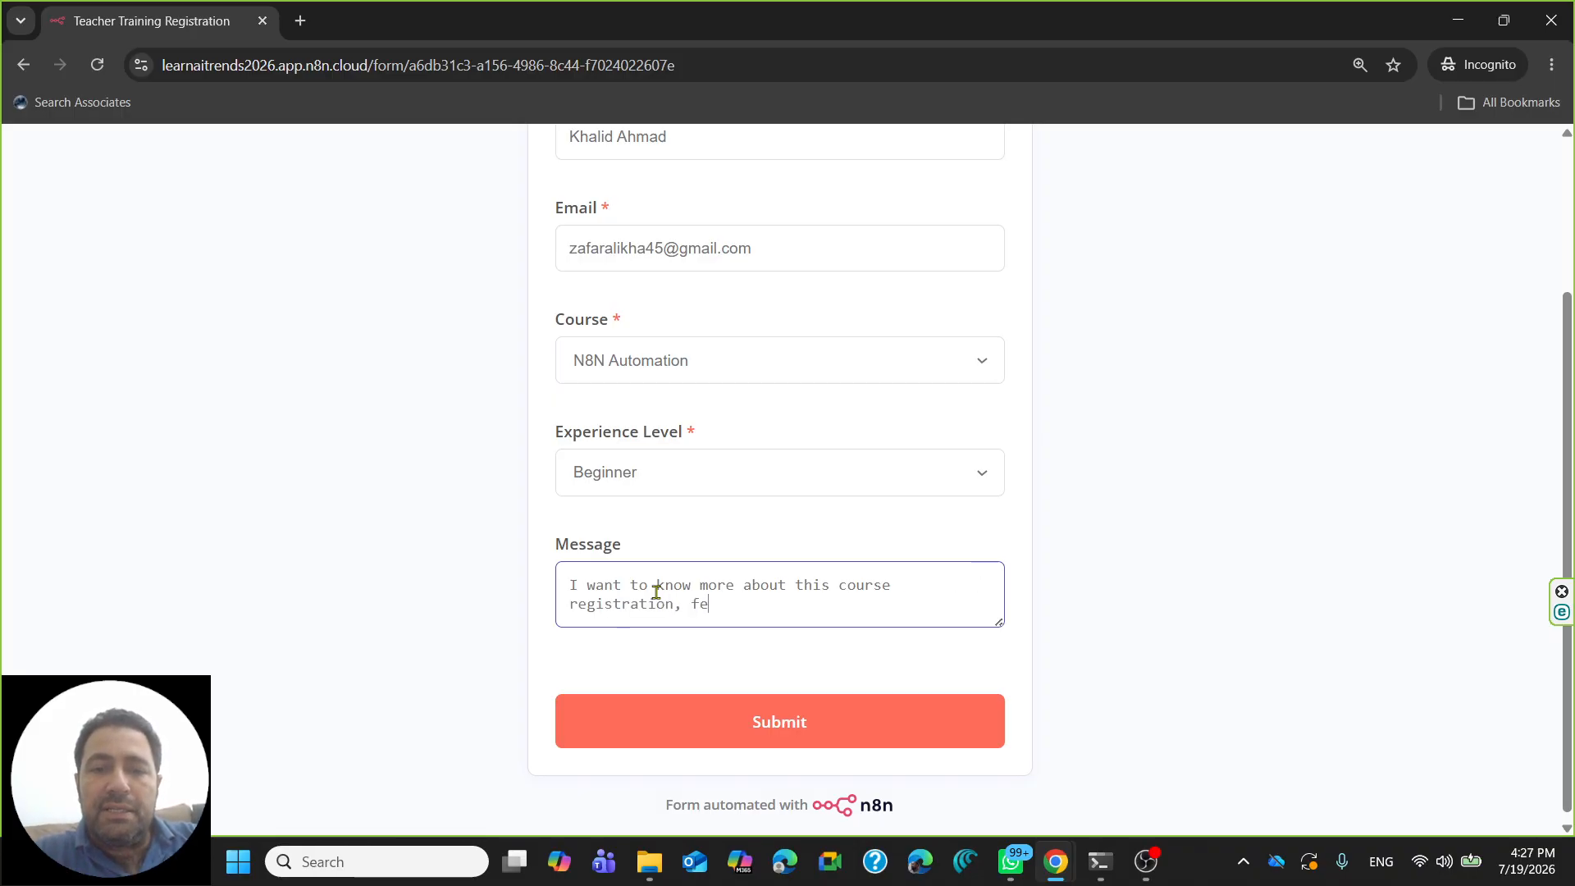
type("Fees and ")
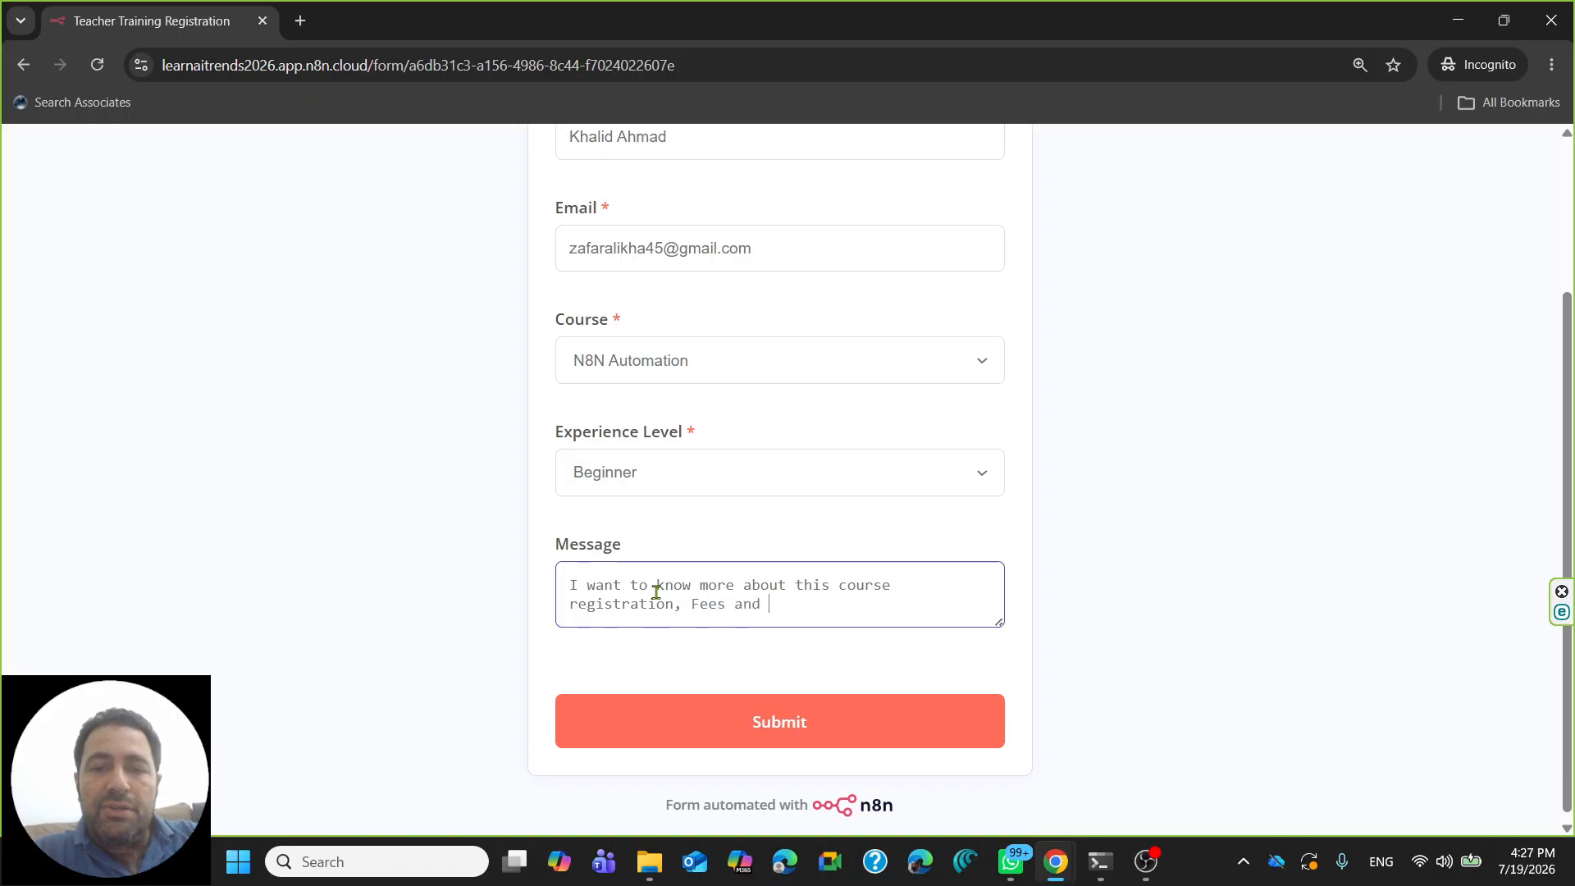
type("schedule")
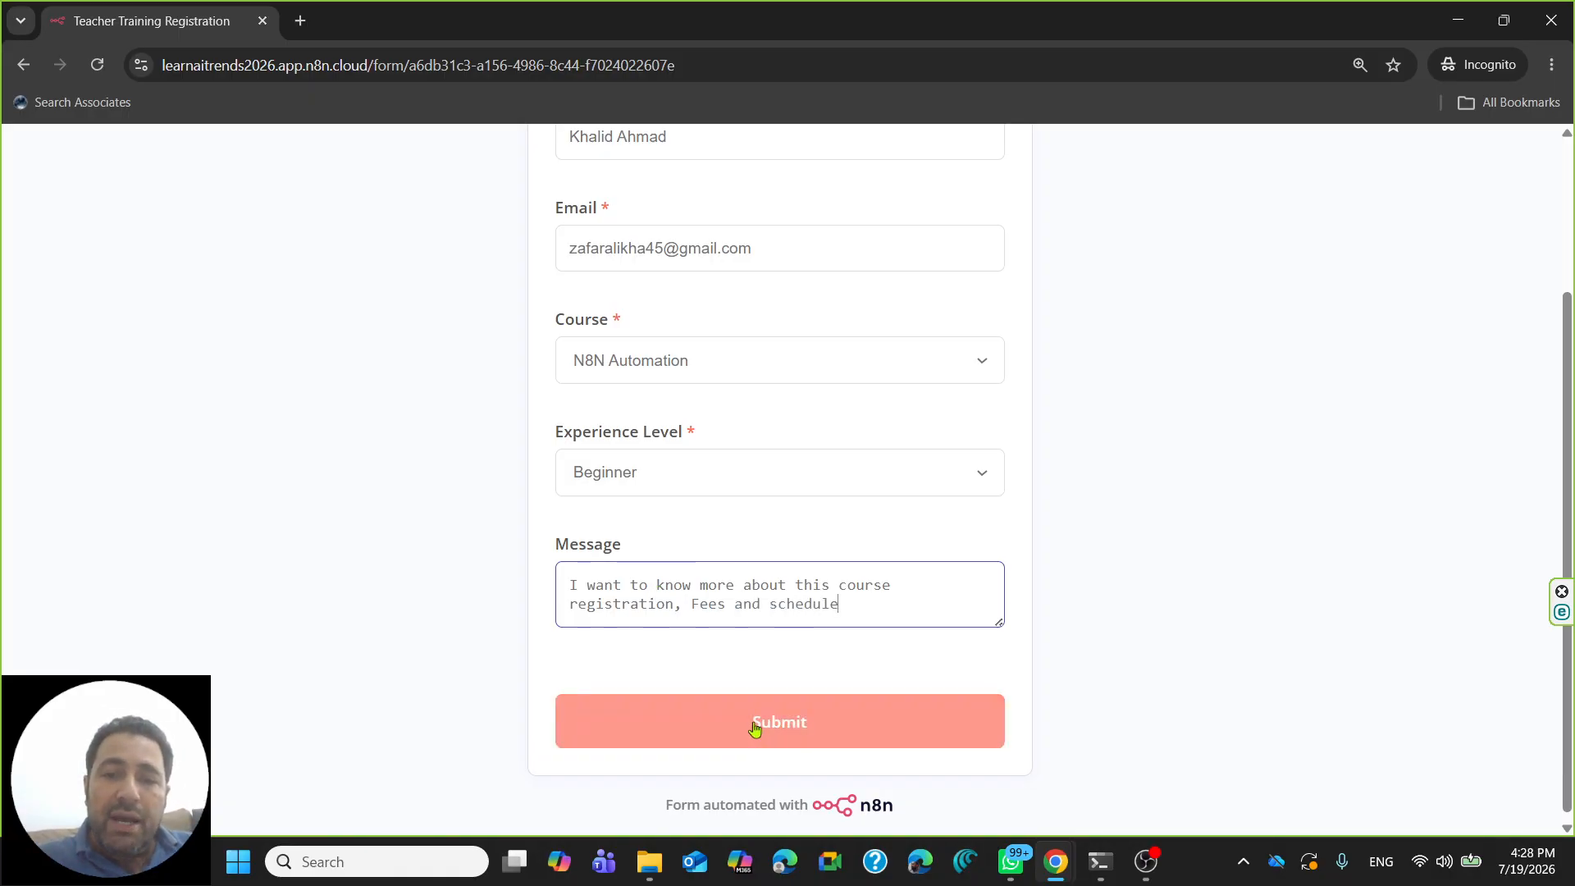
left_click(754, 725)
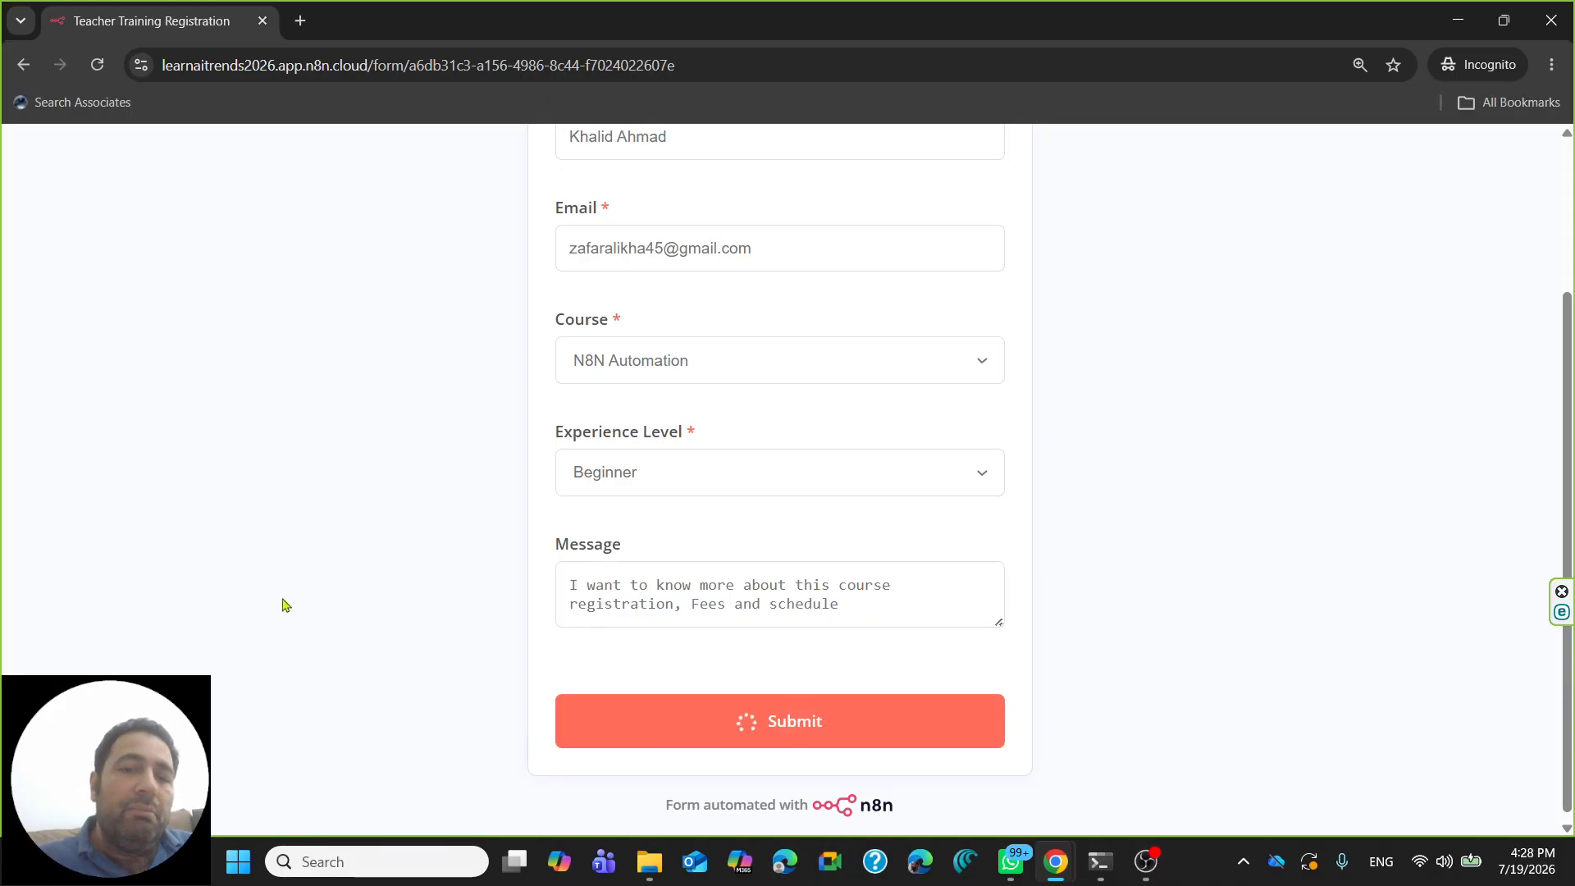
- Auto-fit all column widths in N8N_Registration_Teachers_Data so the row 4 registration shows fully
left_click(1458, 18)
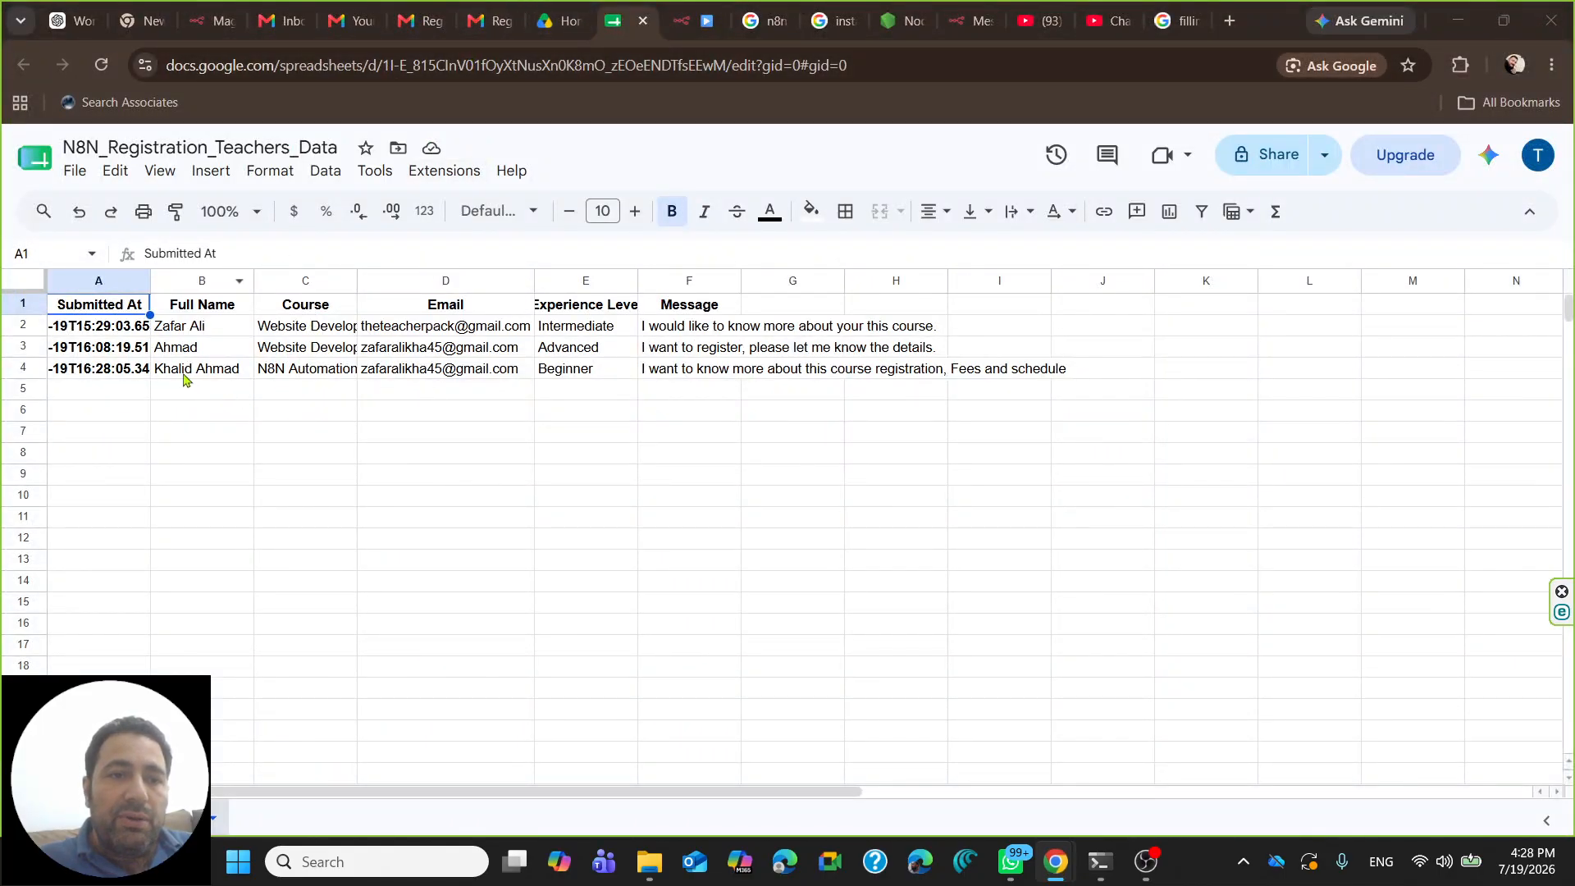
left_click(24, 371)
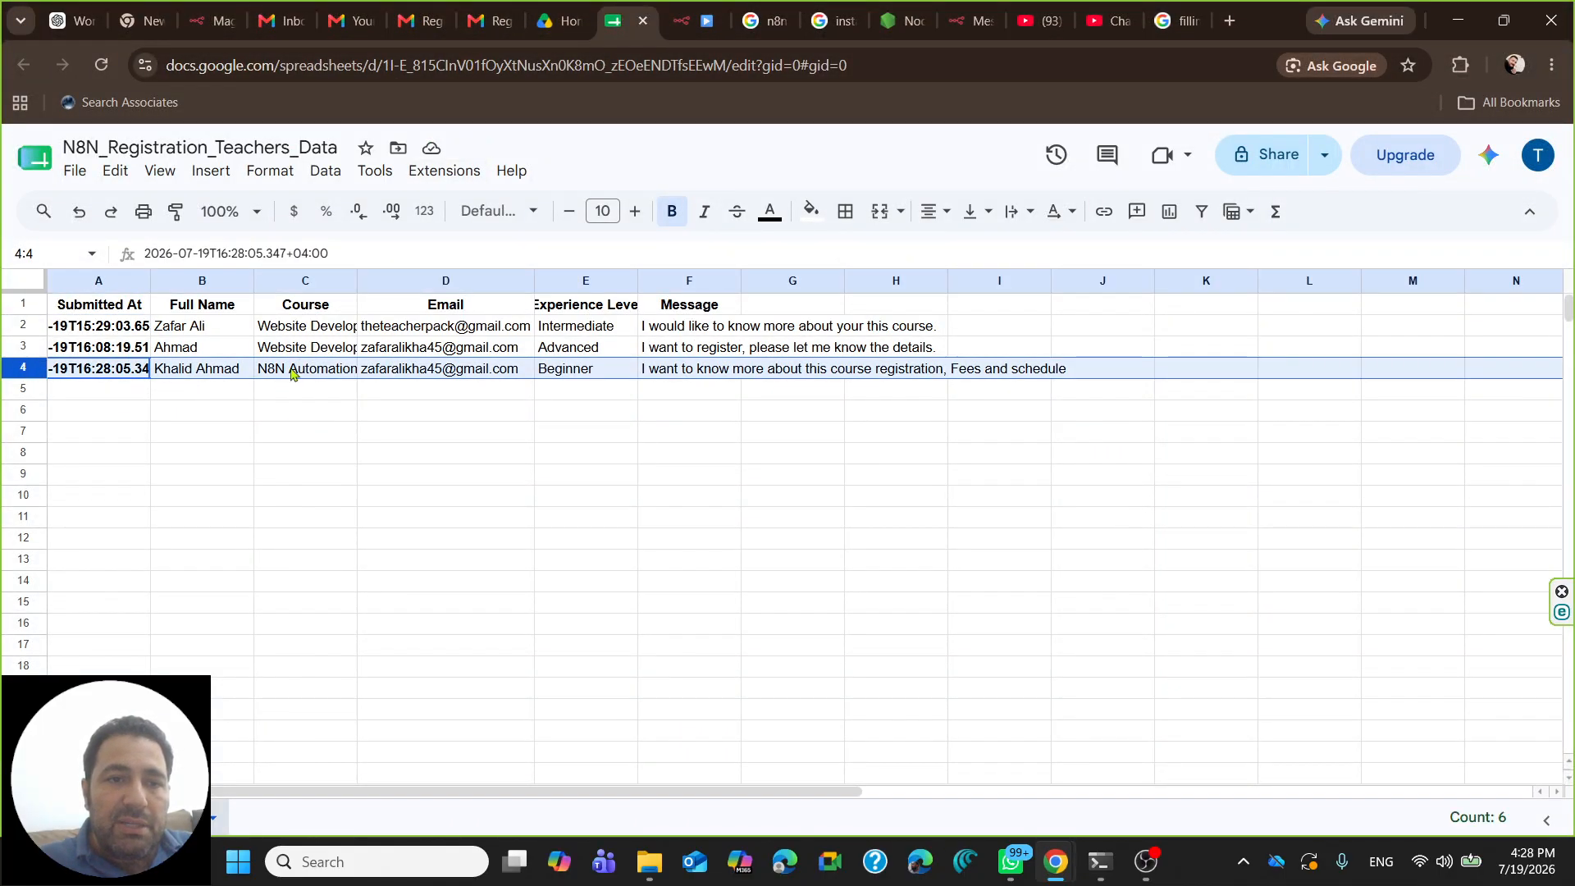
left_click(38, 287)
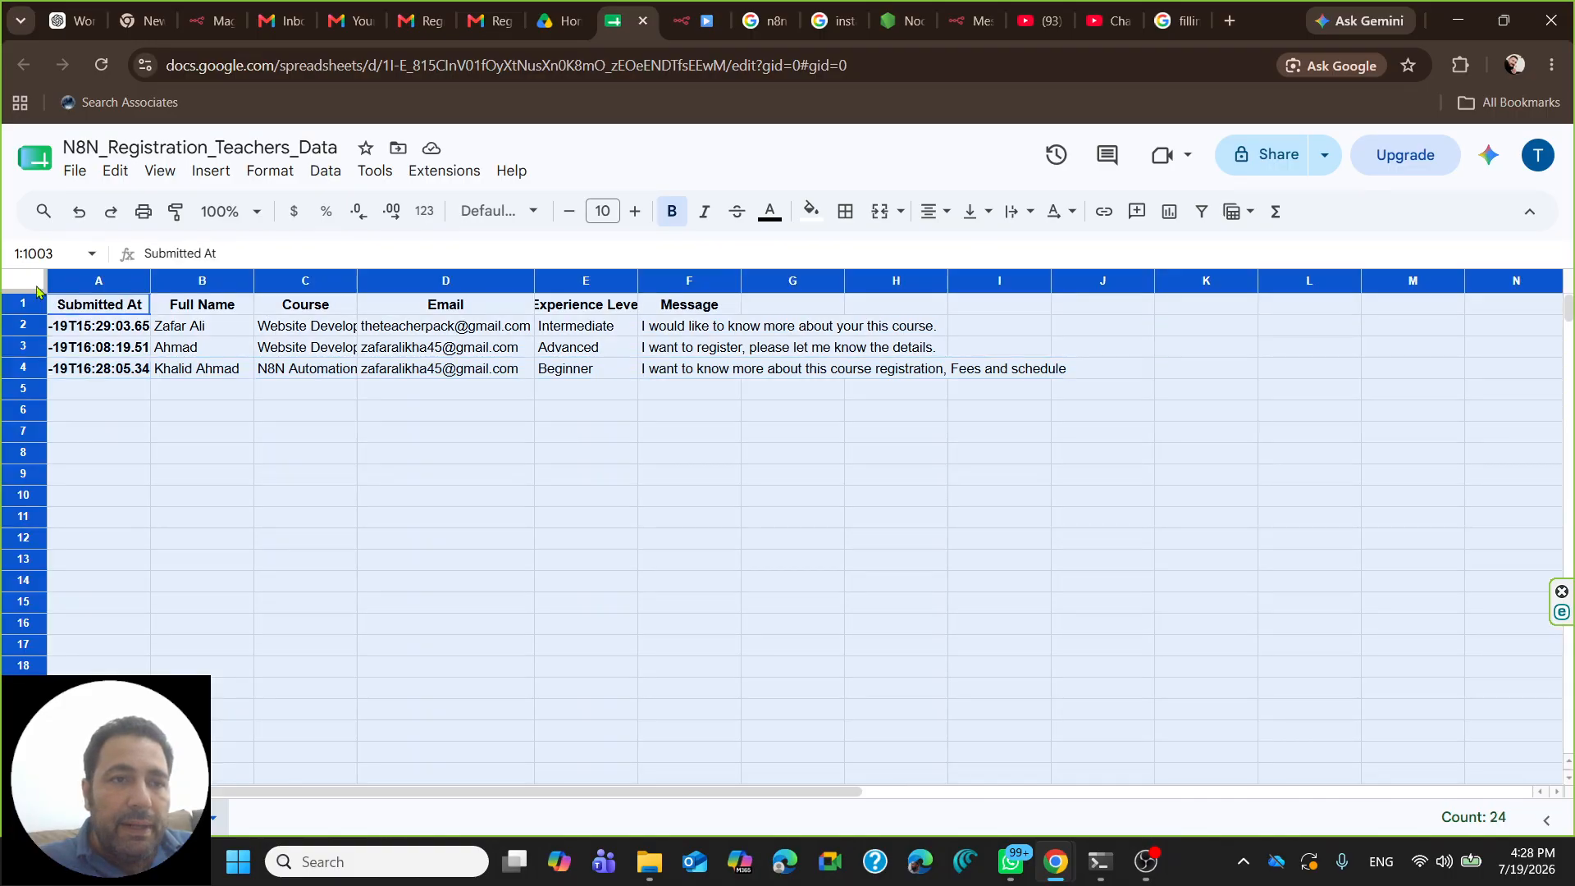
double_click(151, 279)
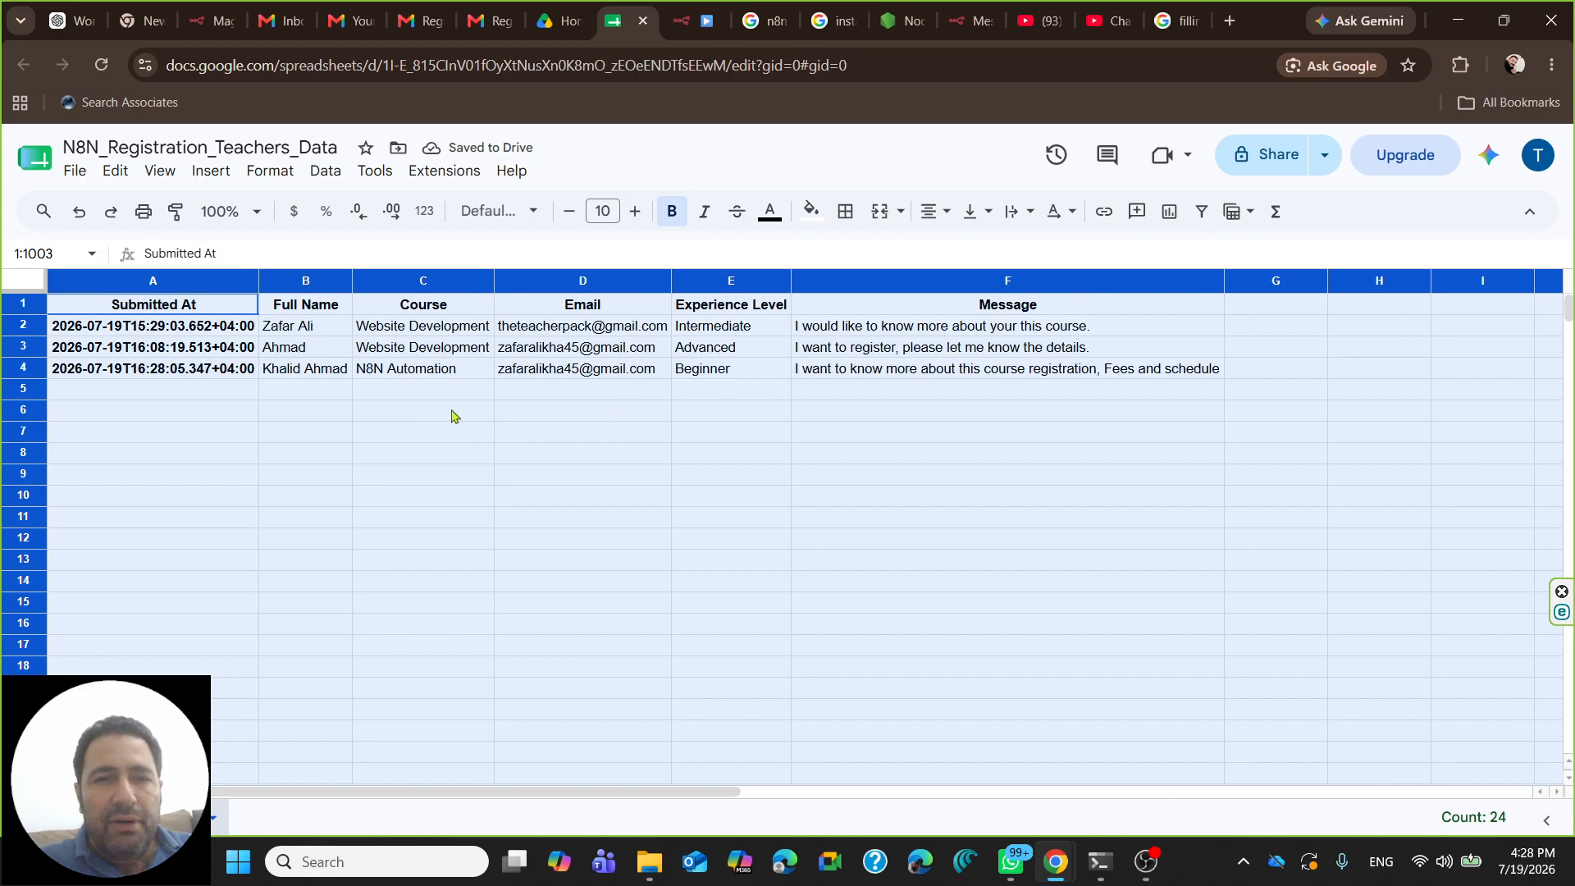
left_click(664, 397)
left_click_drag(102, 374, 952, 375)
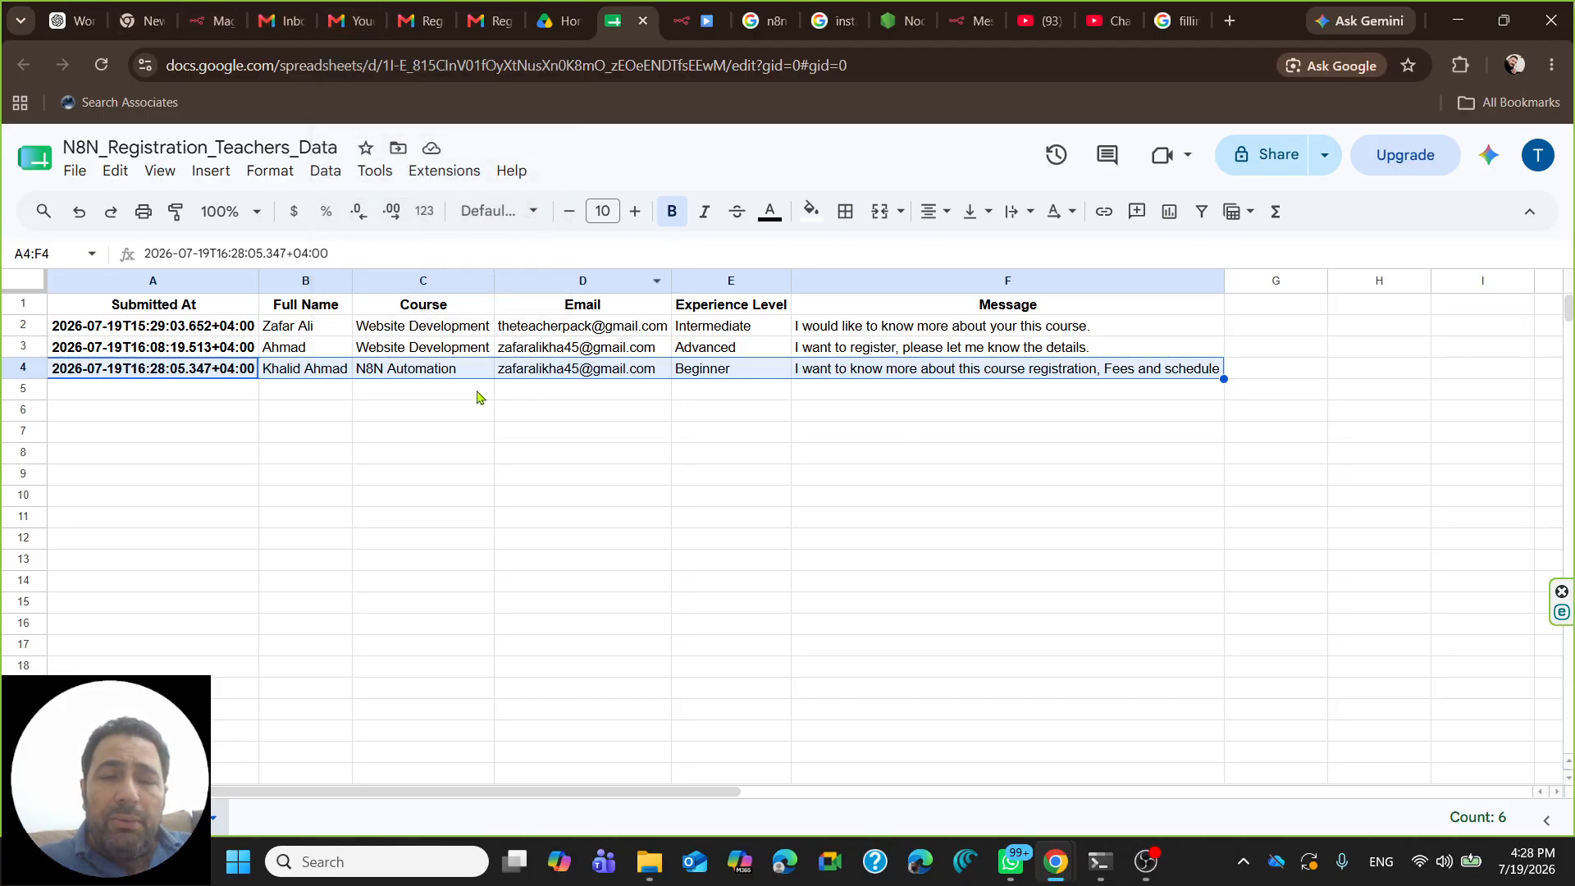
left_click(564, 457)
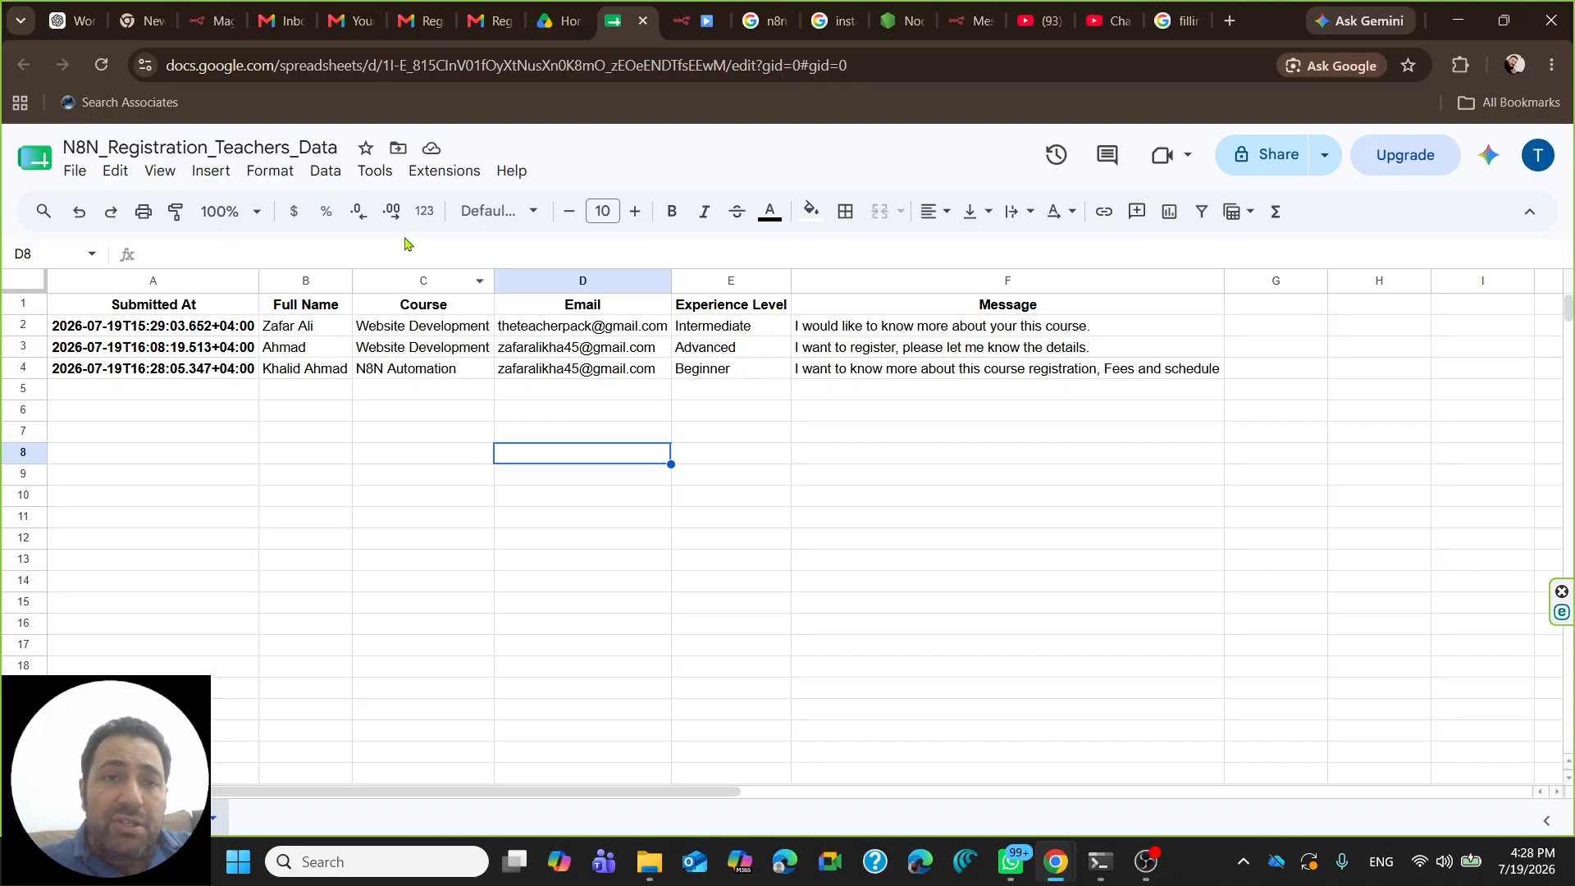
- Open The Teacher Pack's 'Registration received for N8N Automation' email from the Gmail inbox
left_click(468, 18)
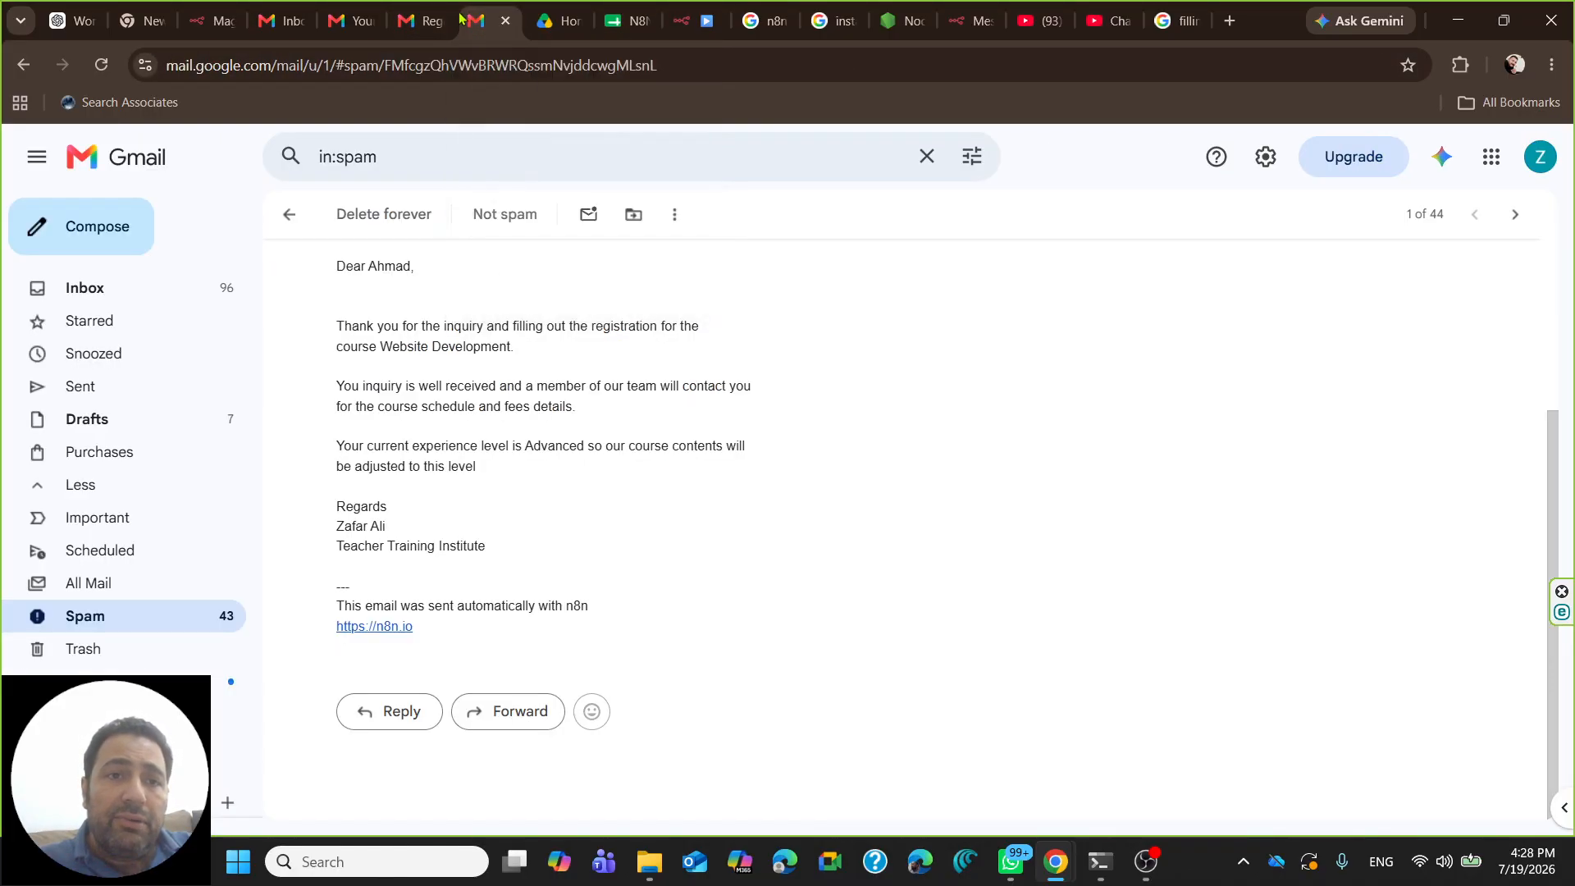
left_click(155, 293)
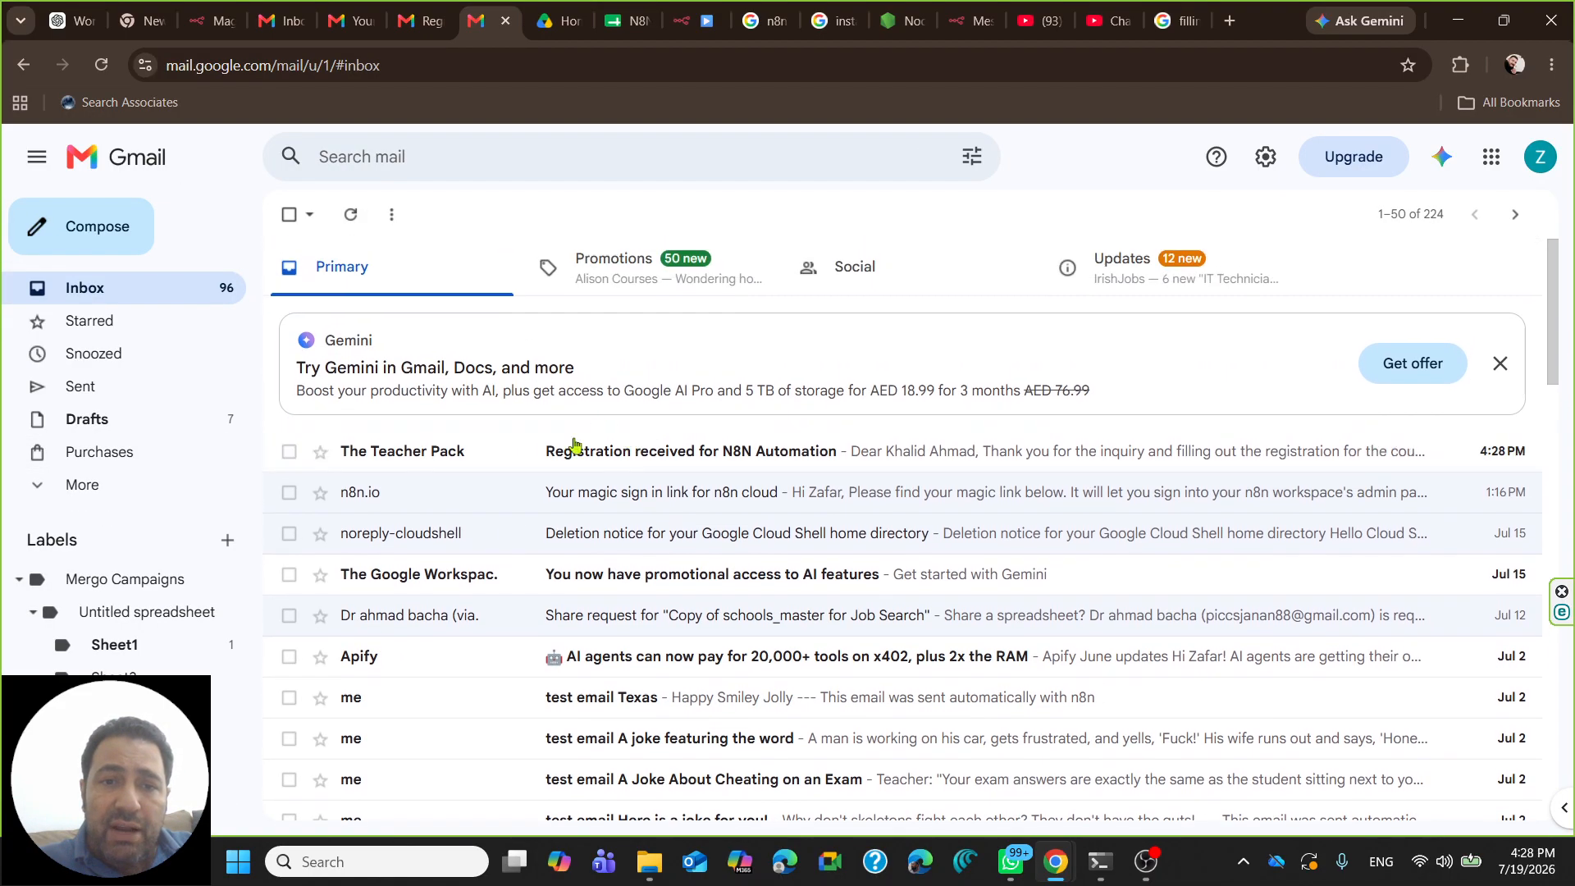
left_click(483, 461)
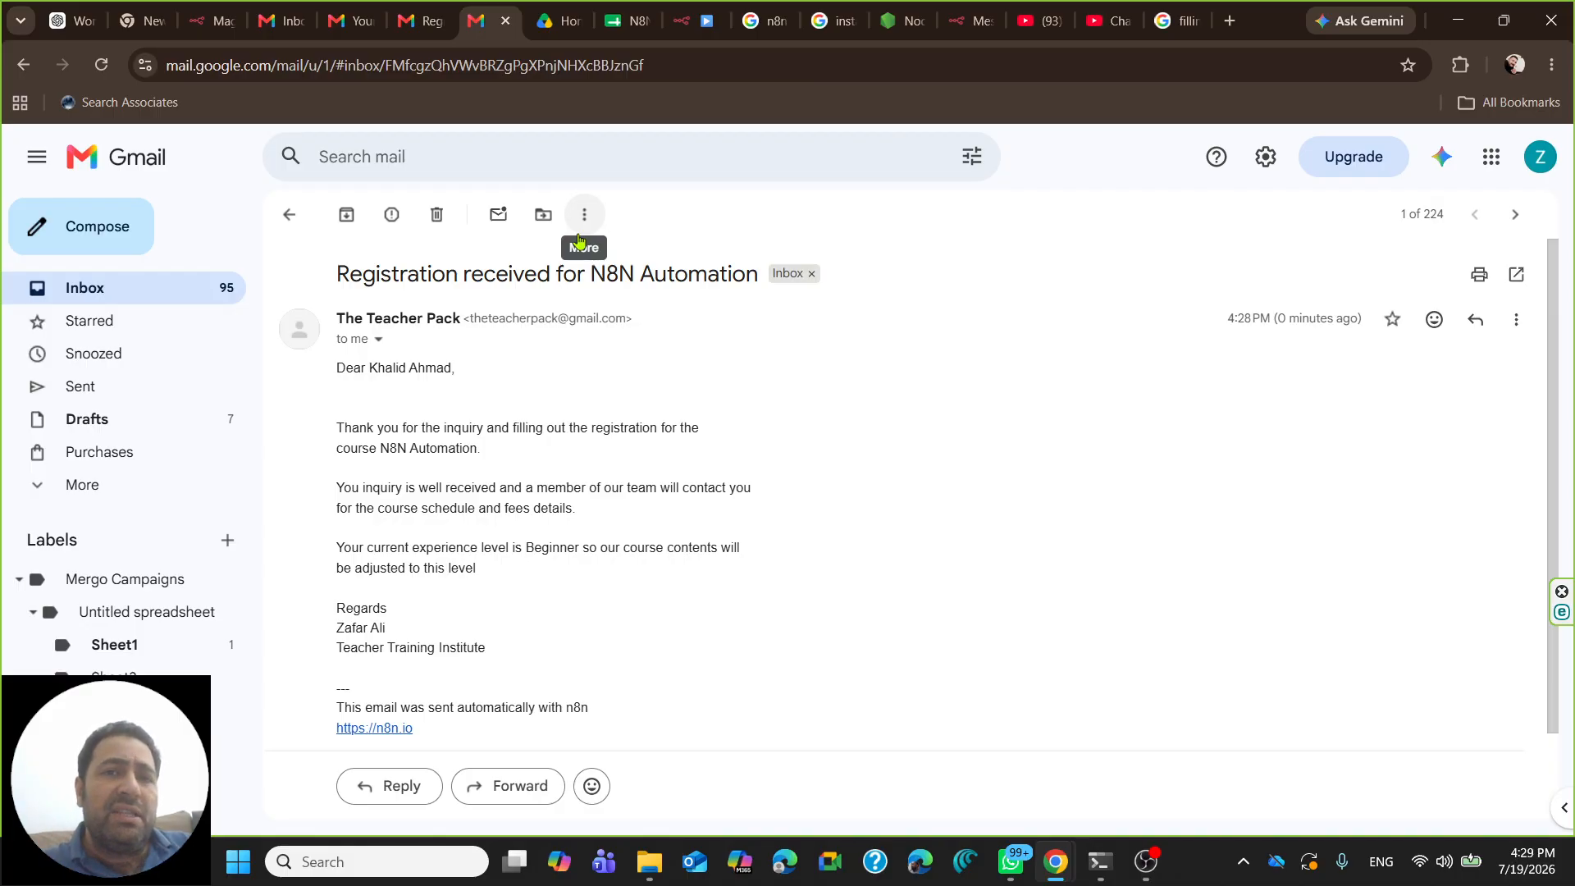
- Rewire the workflow so Append row in sheet feeds Send a message, removing the direct trigger link
left_click(685, 25)
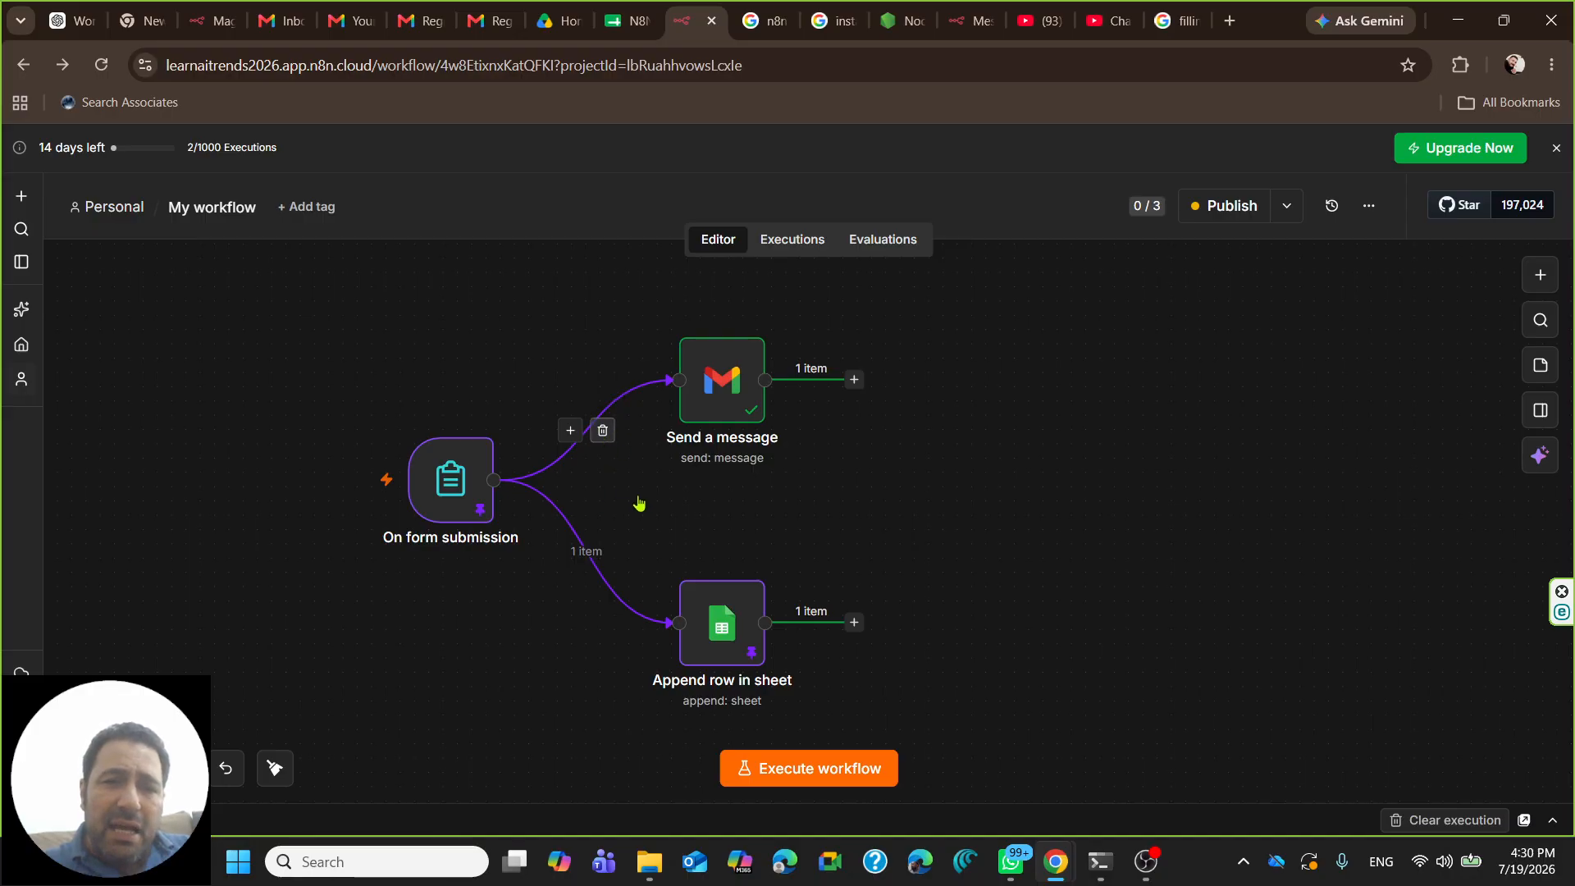
left_click(600, 439)
left_click_drag(851, 622, 1164, 528)
left_click_drag(720, 627, 764, 484)
left_click_drag(1138, 523, 1056, 489)
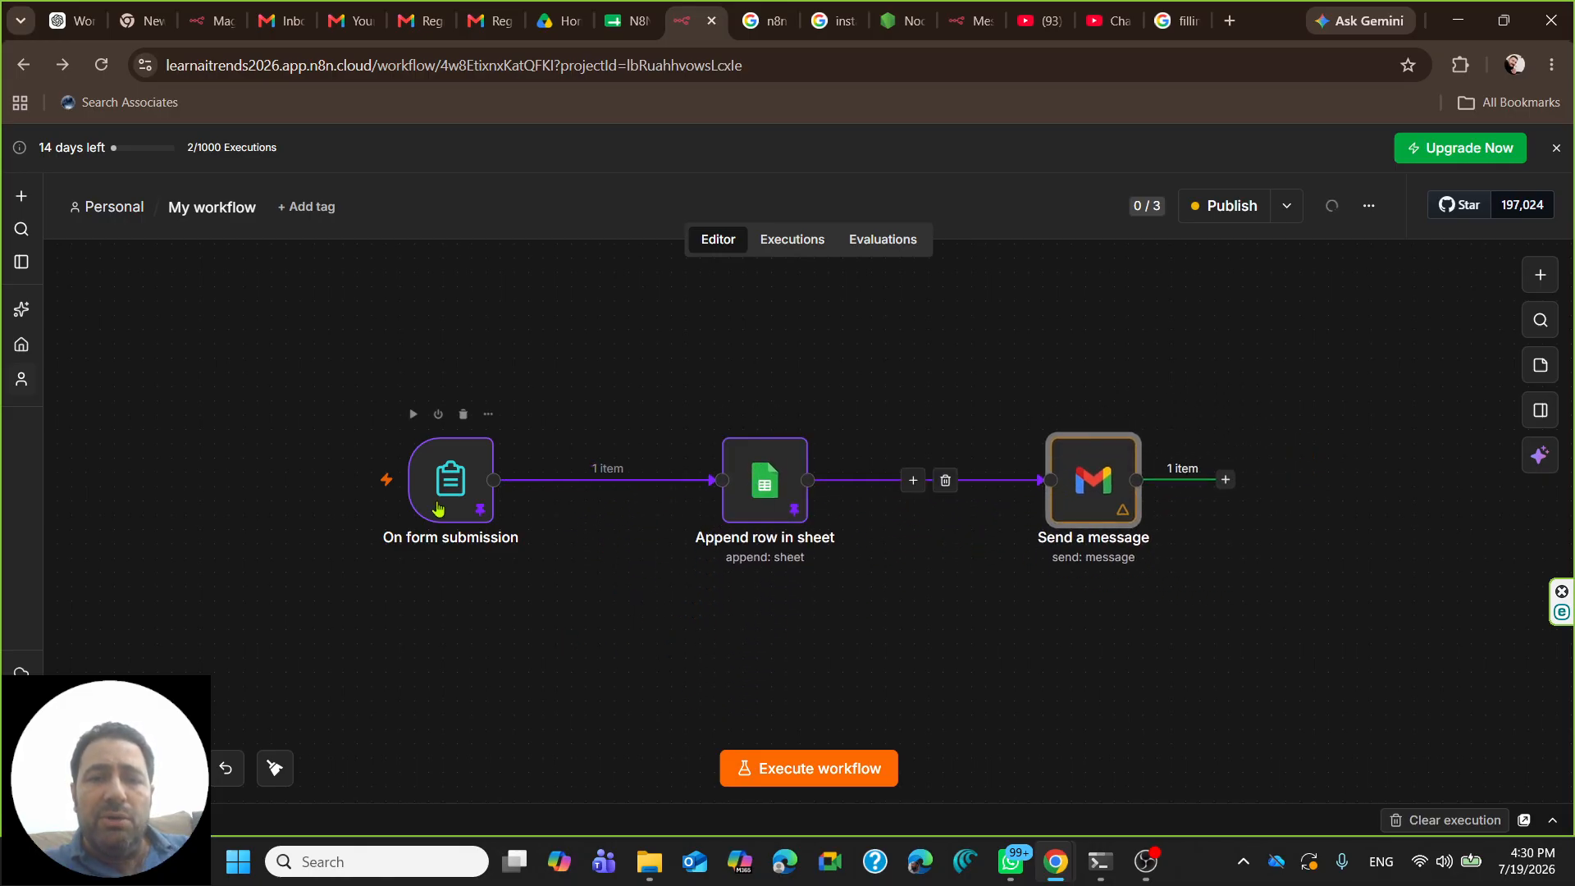
- Shift Send a message slightly left and bring up the create-new menu
mouse_move(430, 476)
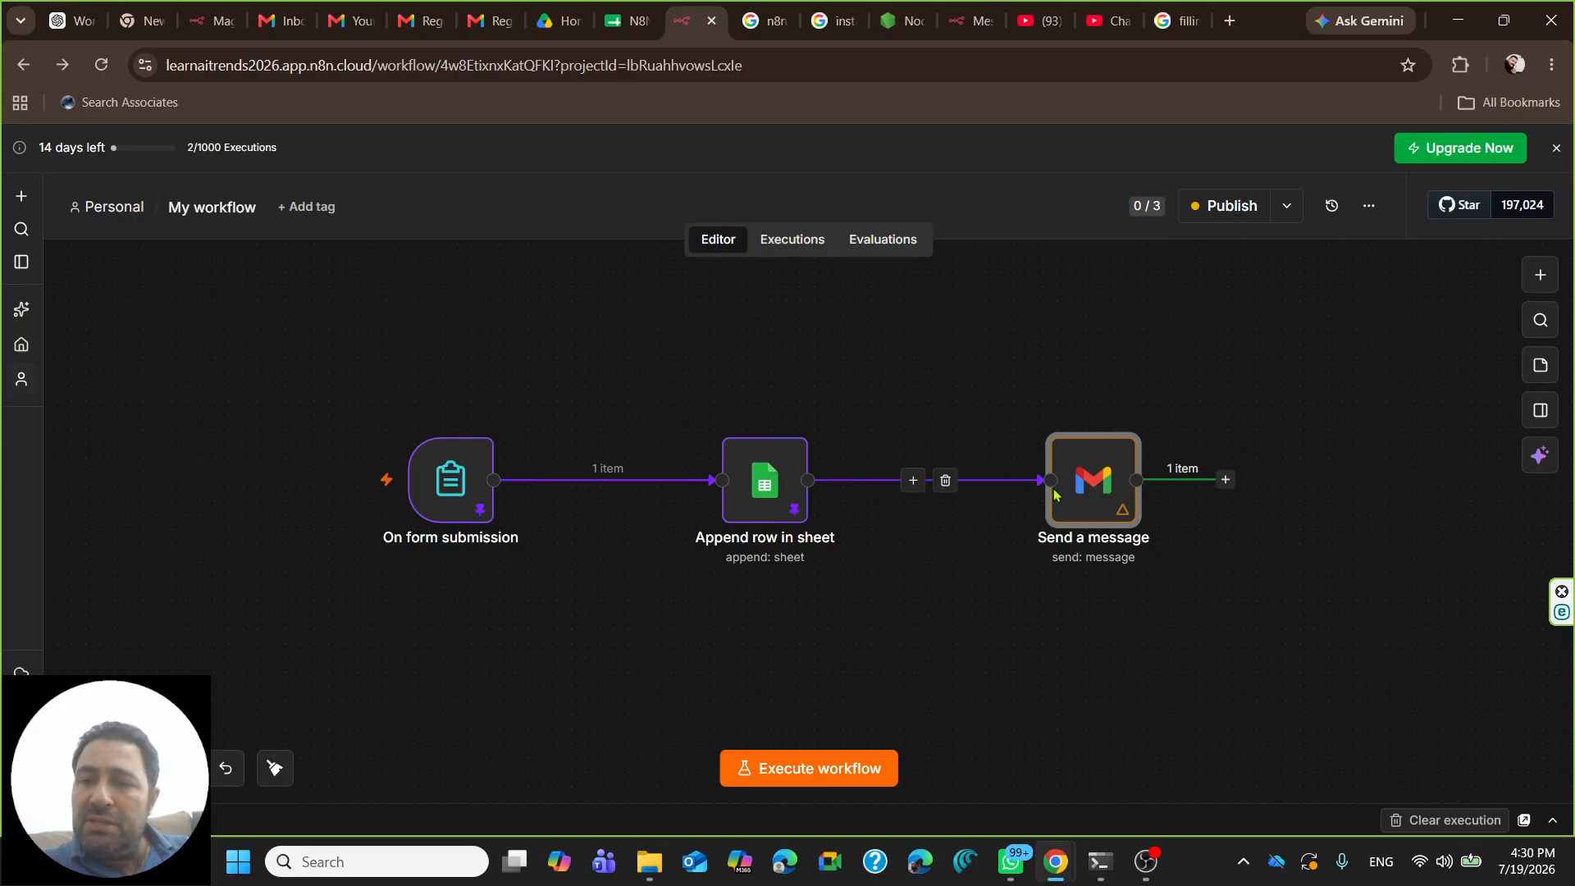
left_click_drag(1079, 487, 1065, 486)
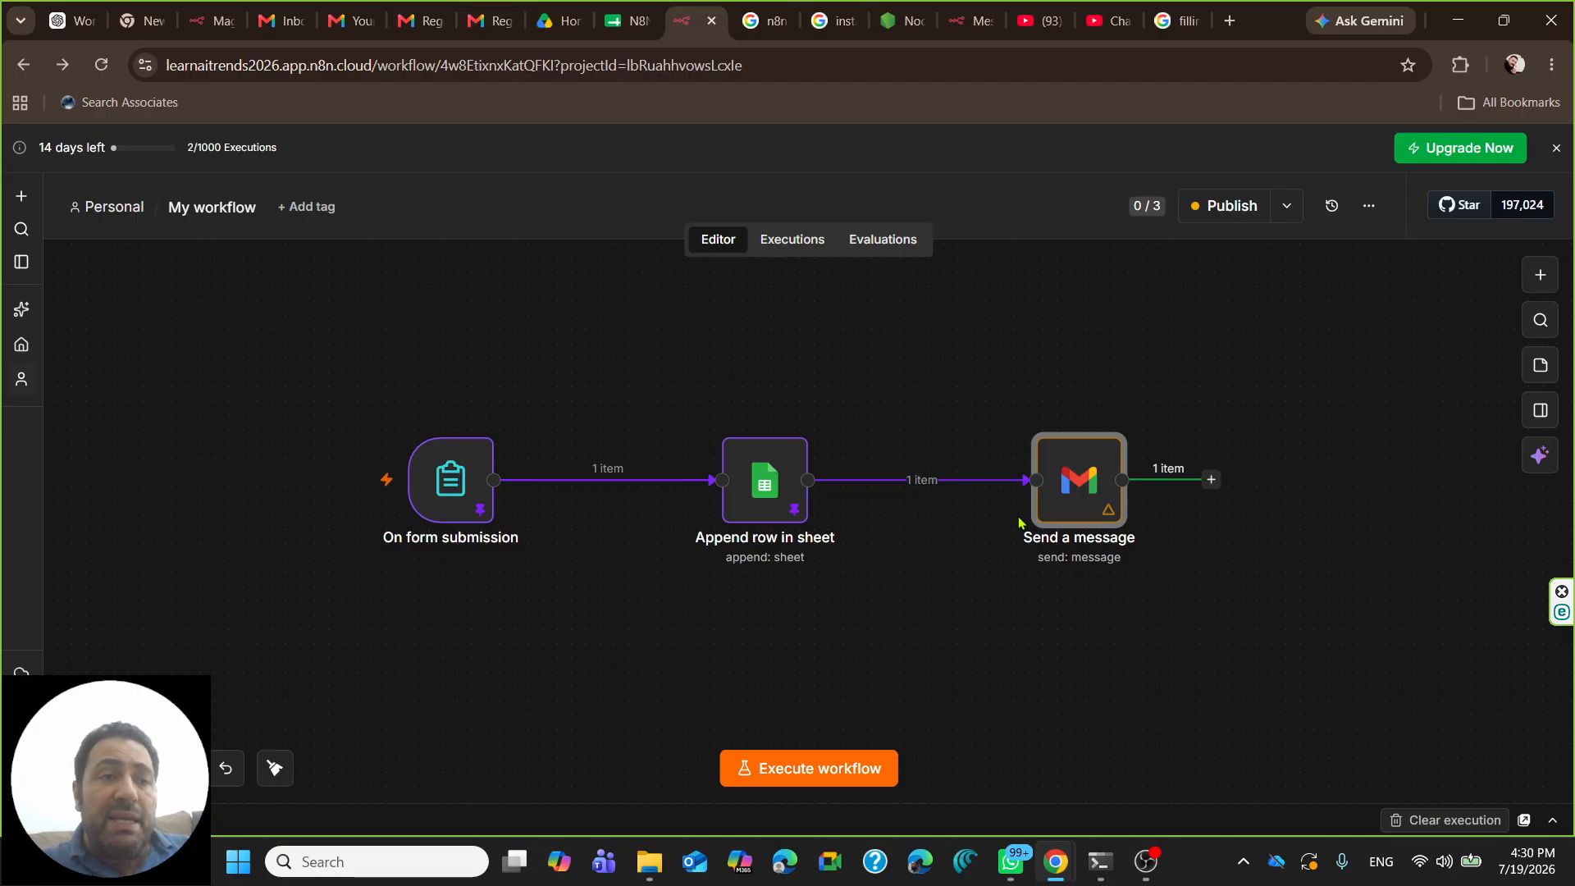
left_click(21, 196)
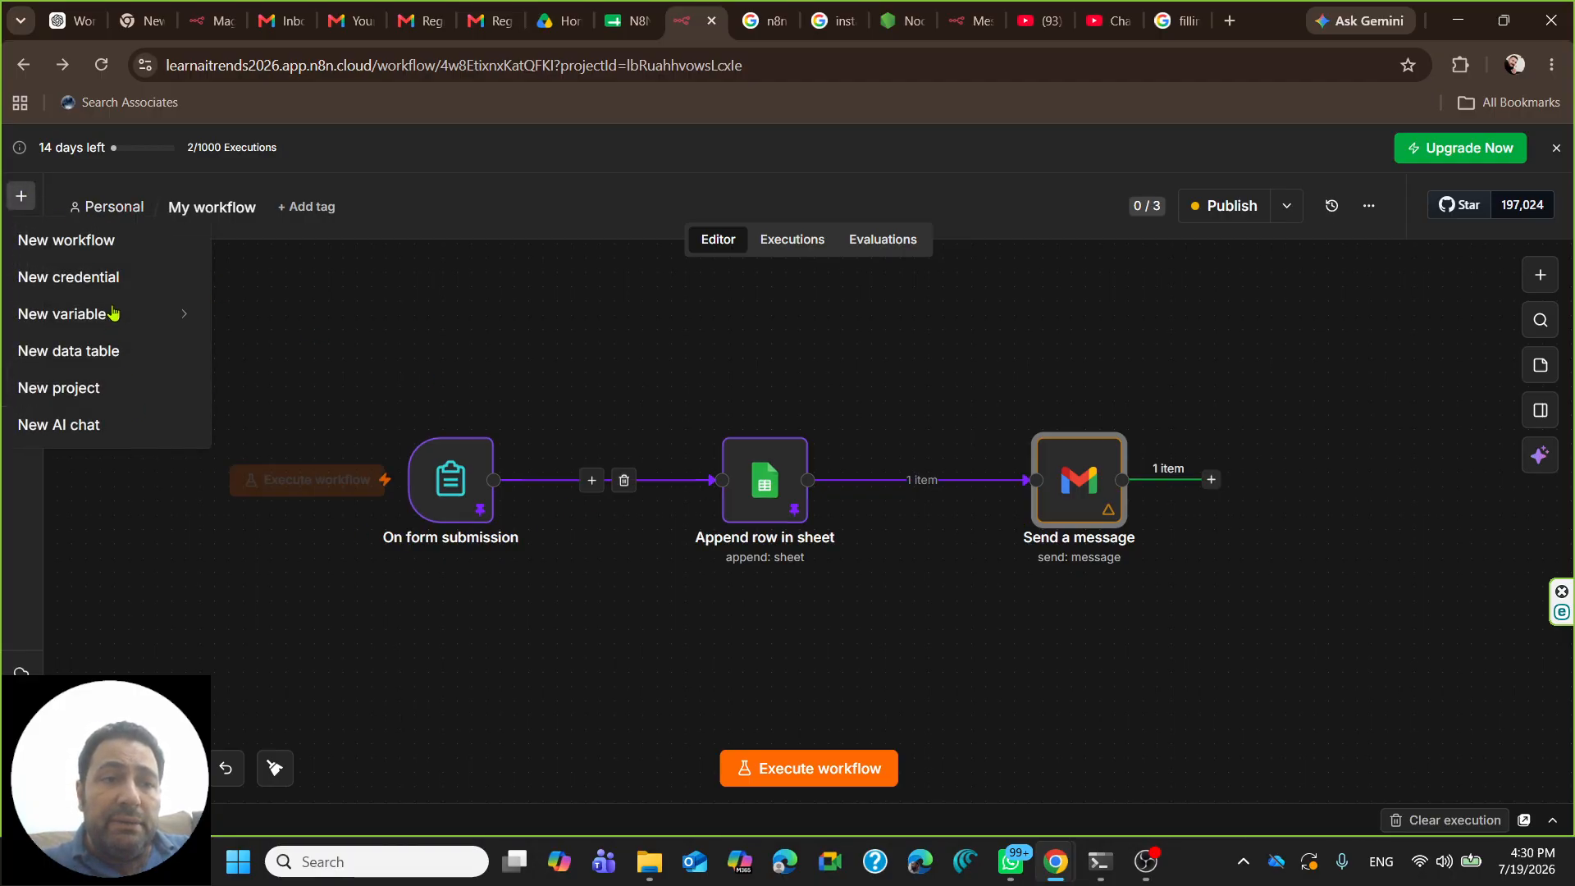
- Start a new workflow with an n8n Form 'On new n8n Form event' trigger
left_click(69, 242)
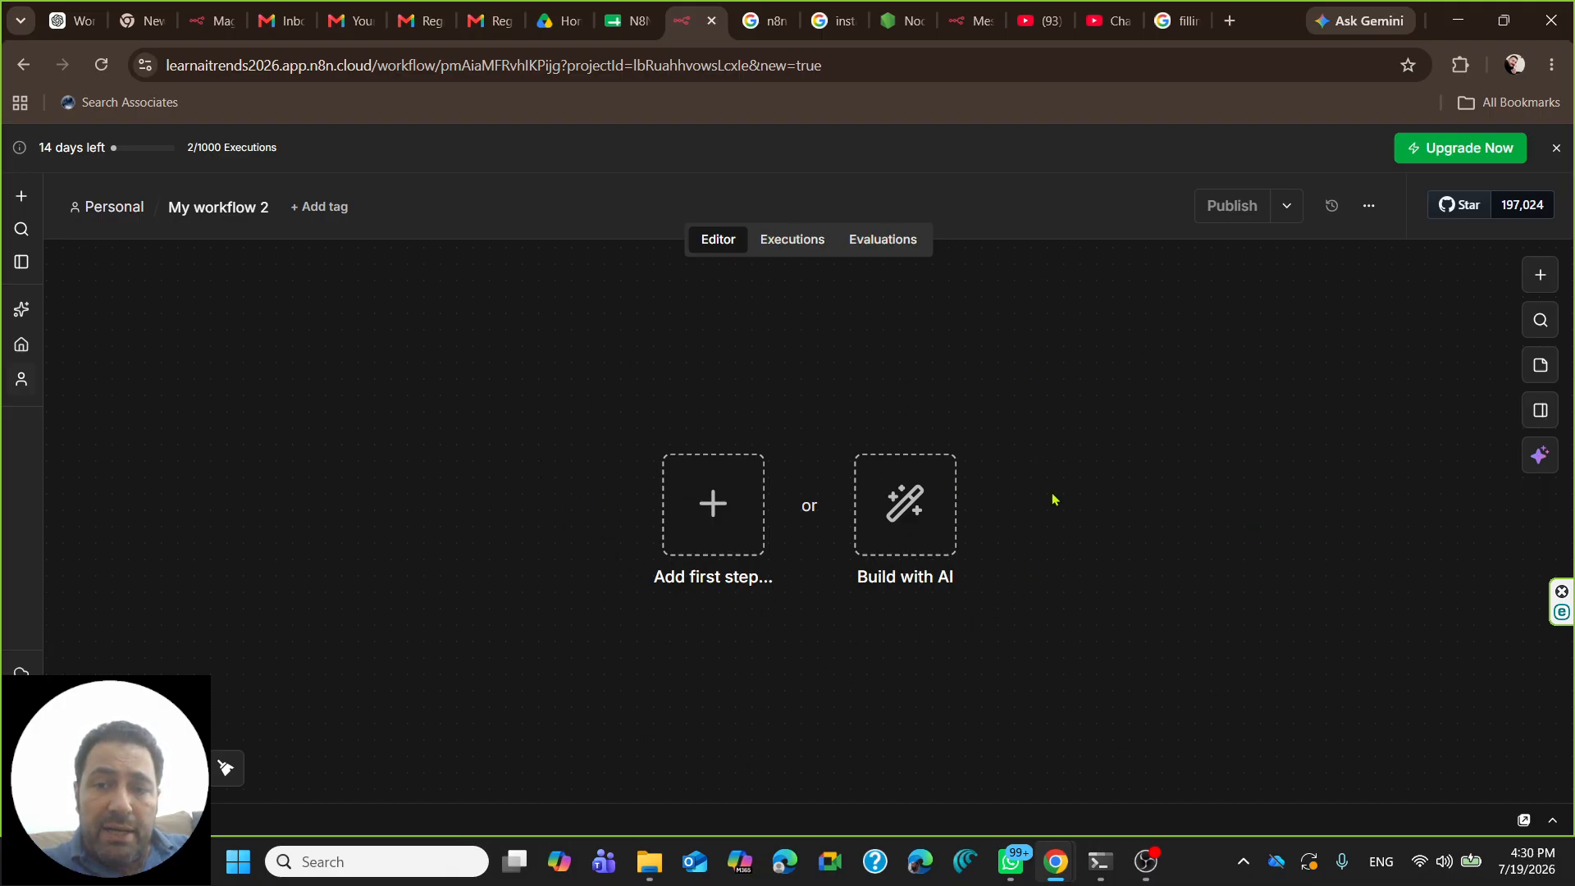
left_click(711, 502)
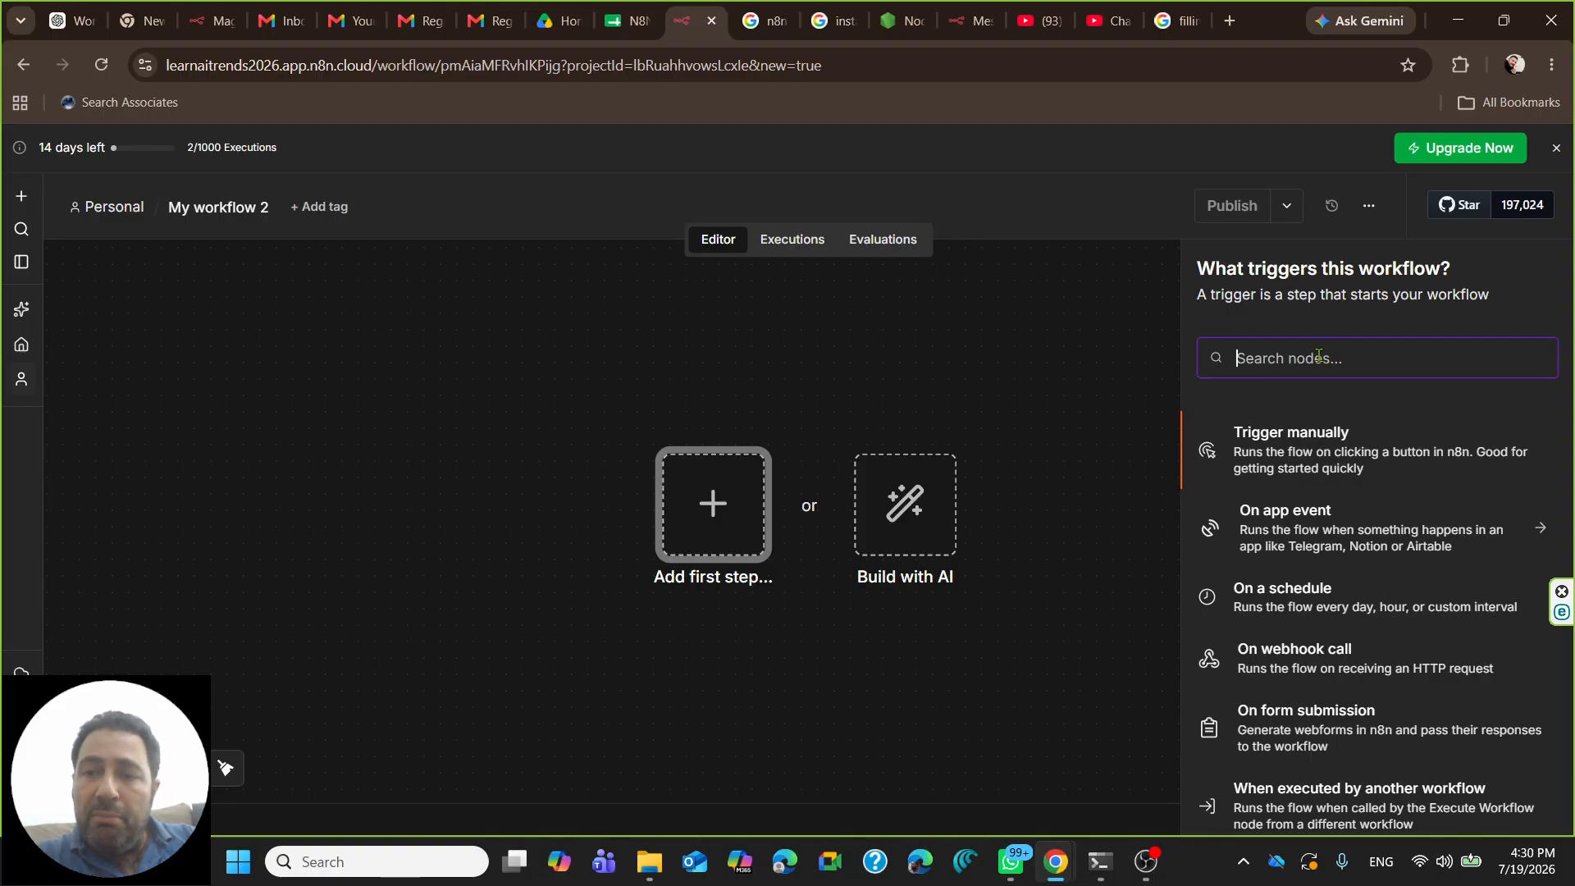
type("form")
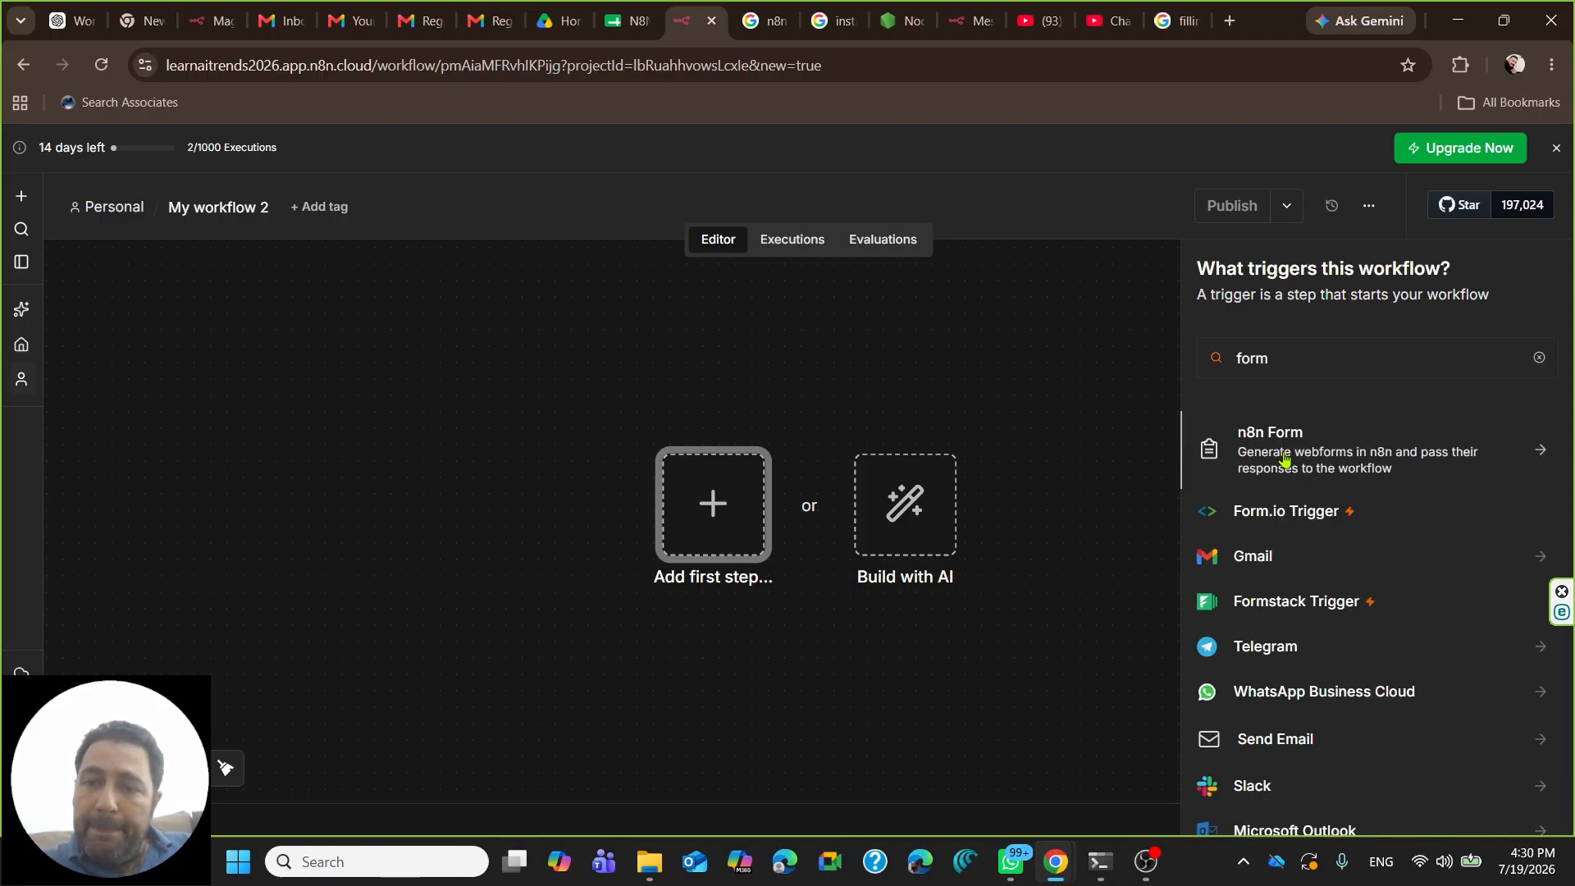
left_click(1286, 460)
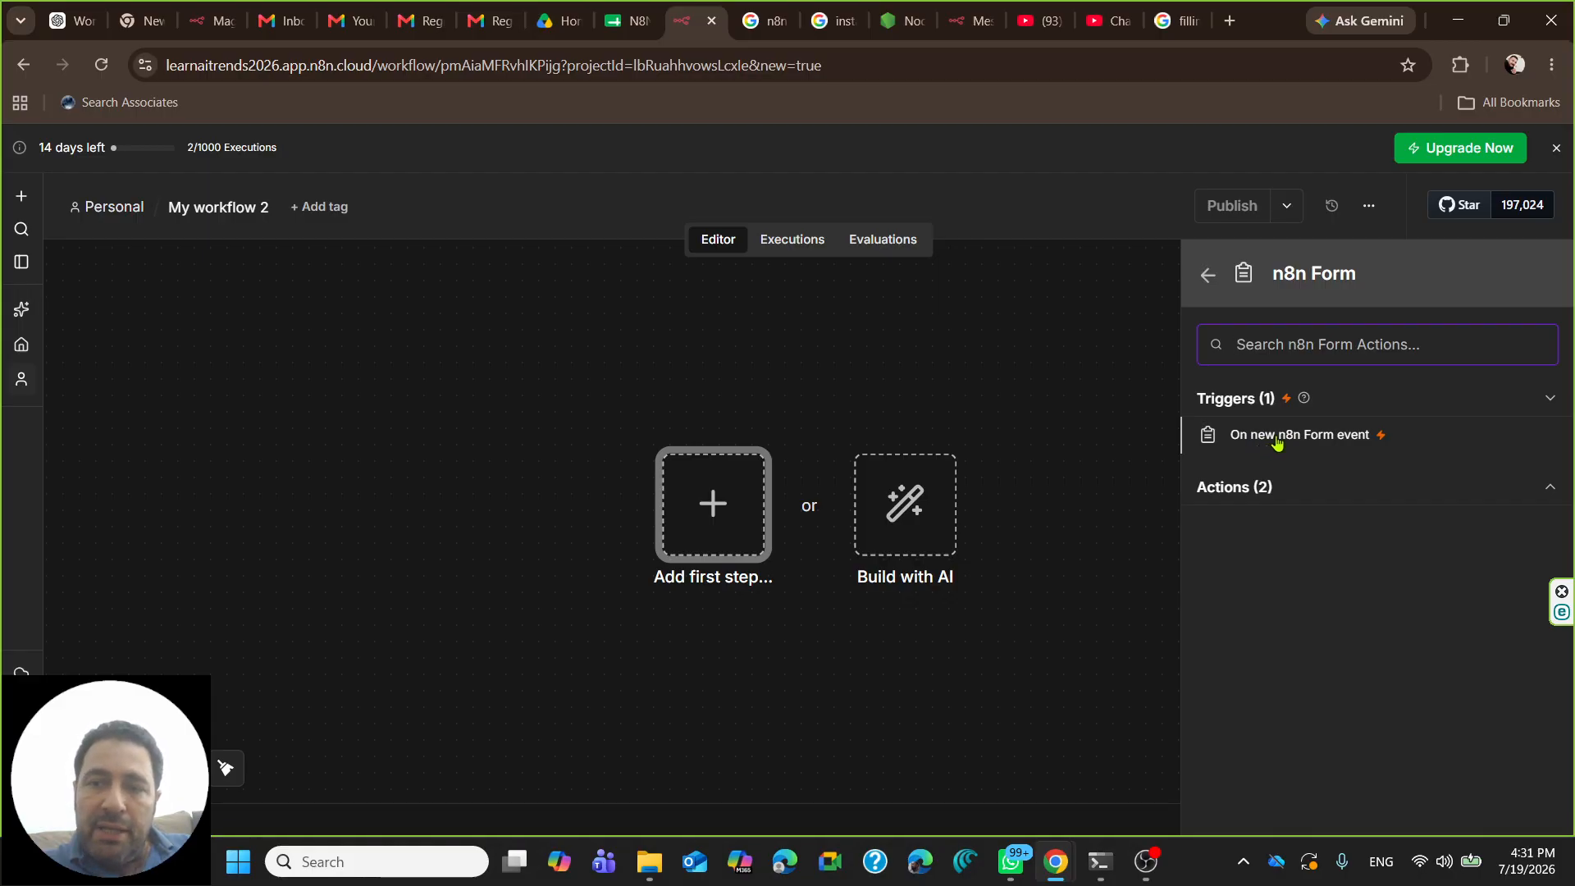
left_click(1277, 443)
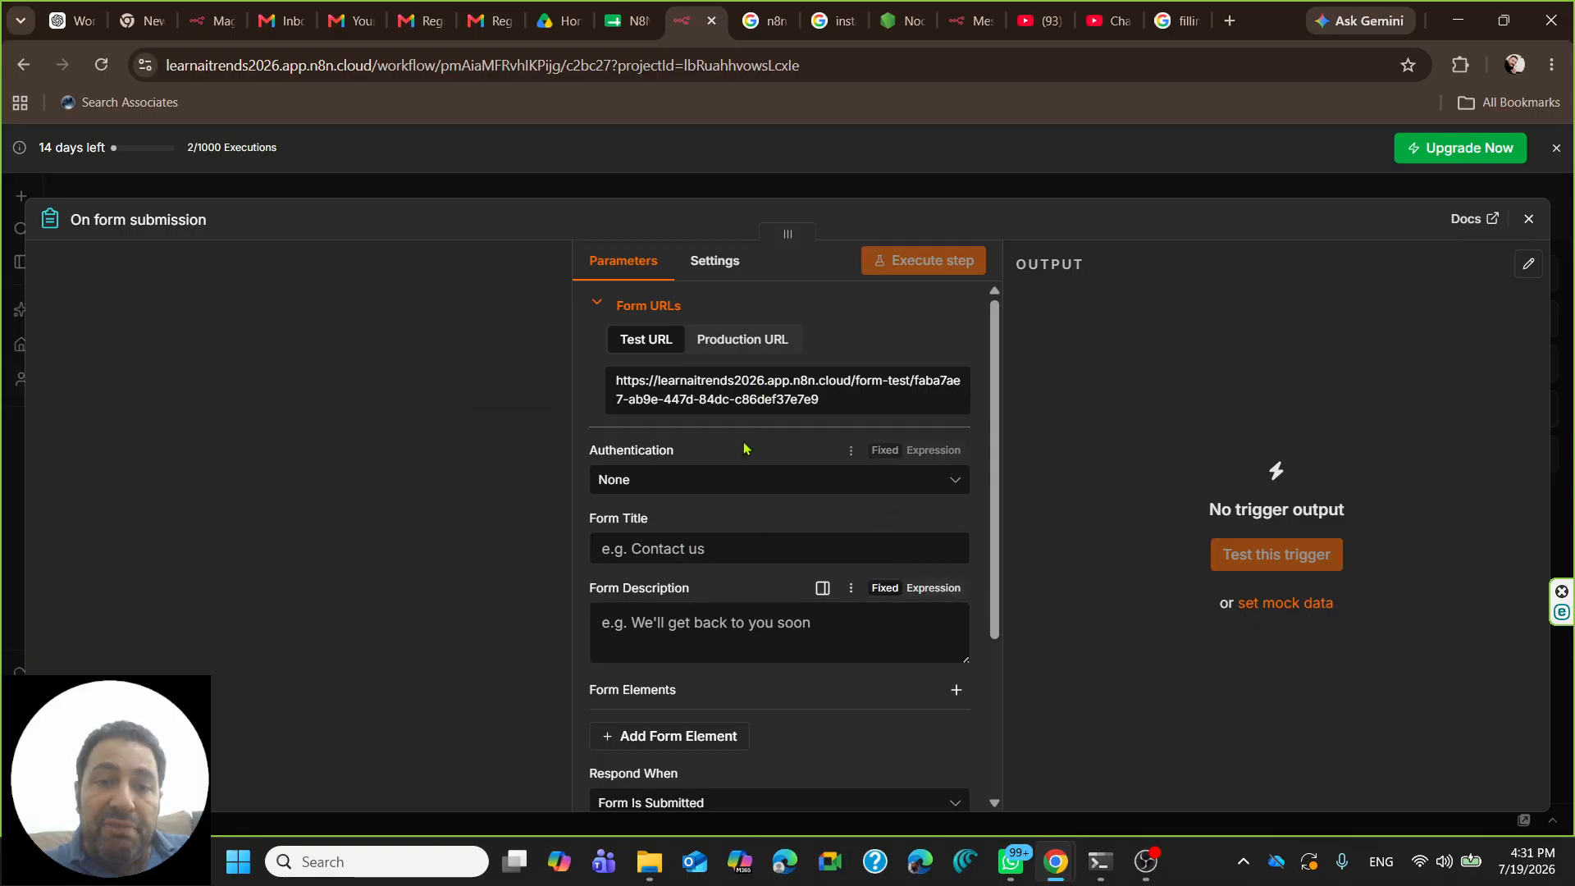
- Review the trigger settings, switching between the Production and Test URL views
scroll(721, 401, "down", 3)
scroll(721, 401, "up", 3)
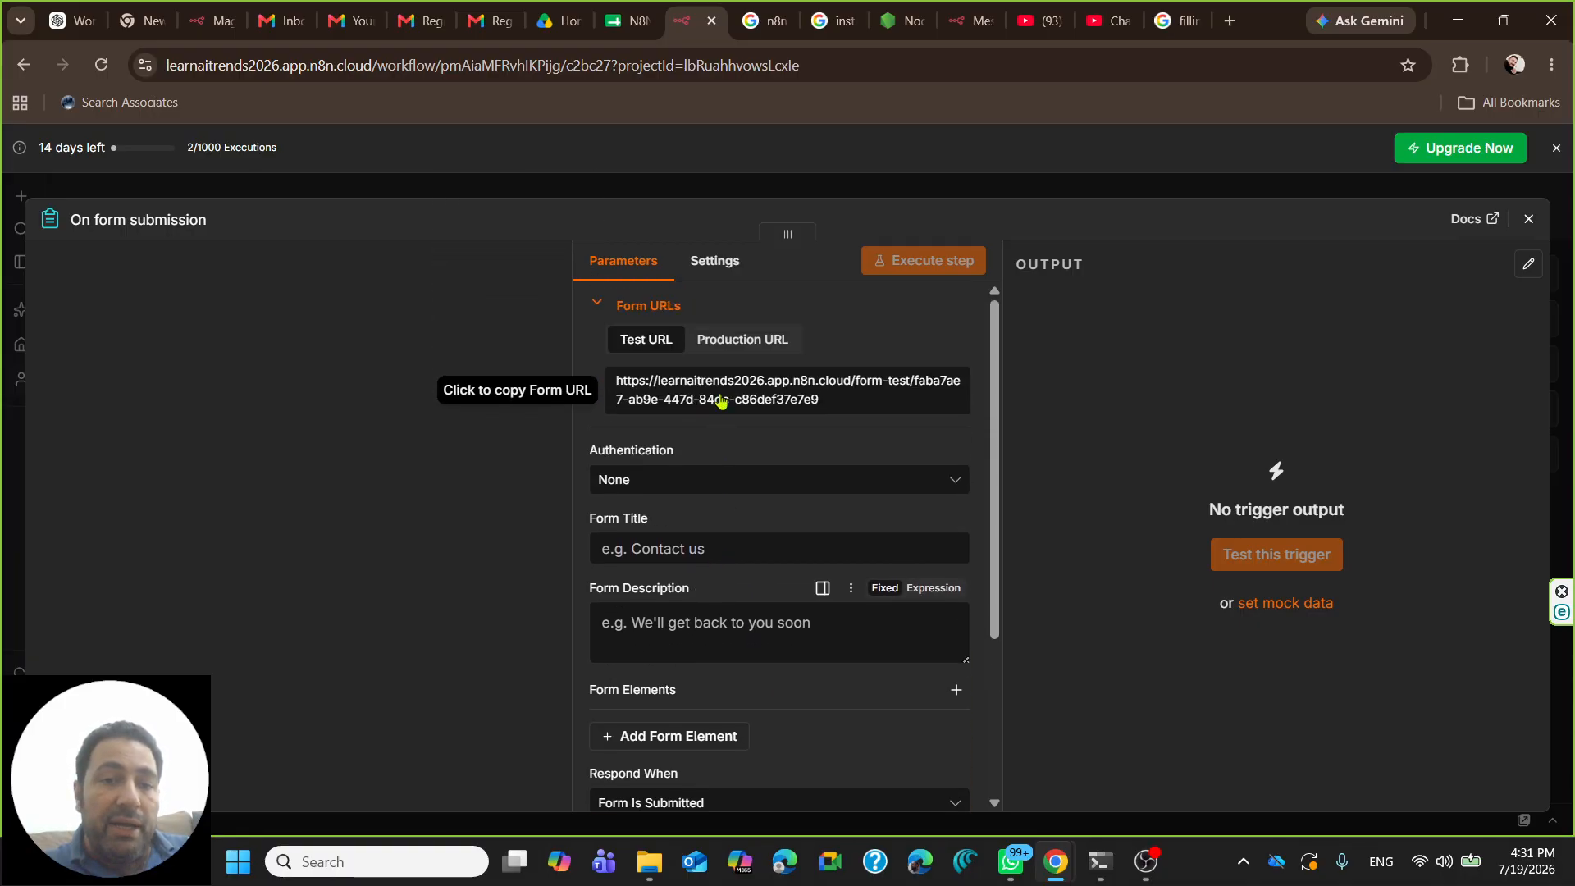
scroll(721, 401, "down", 2)
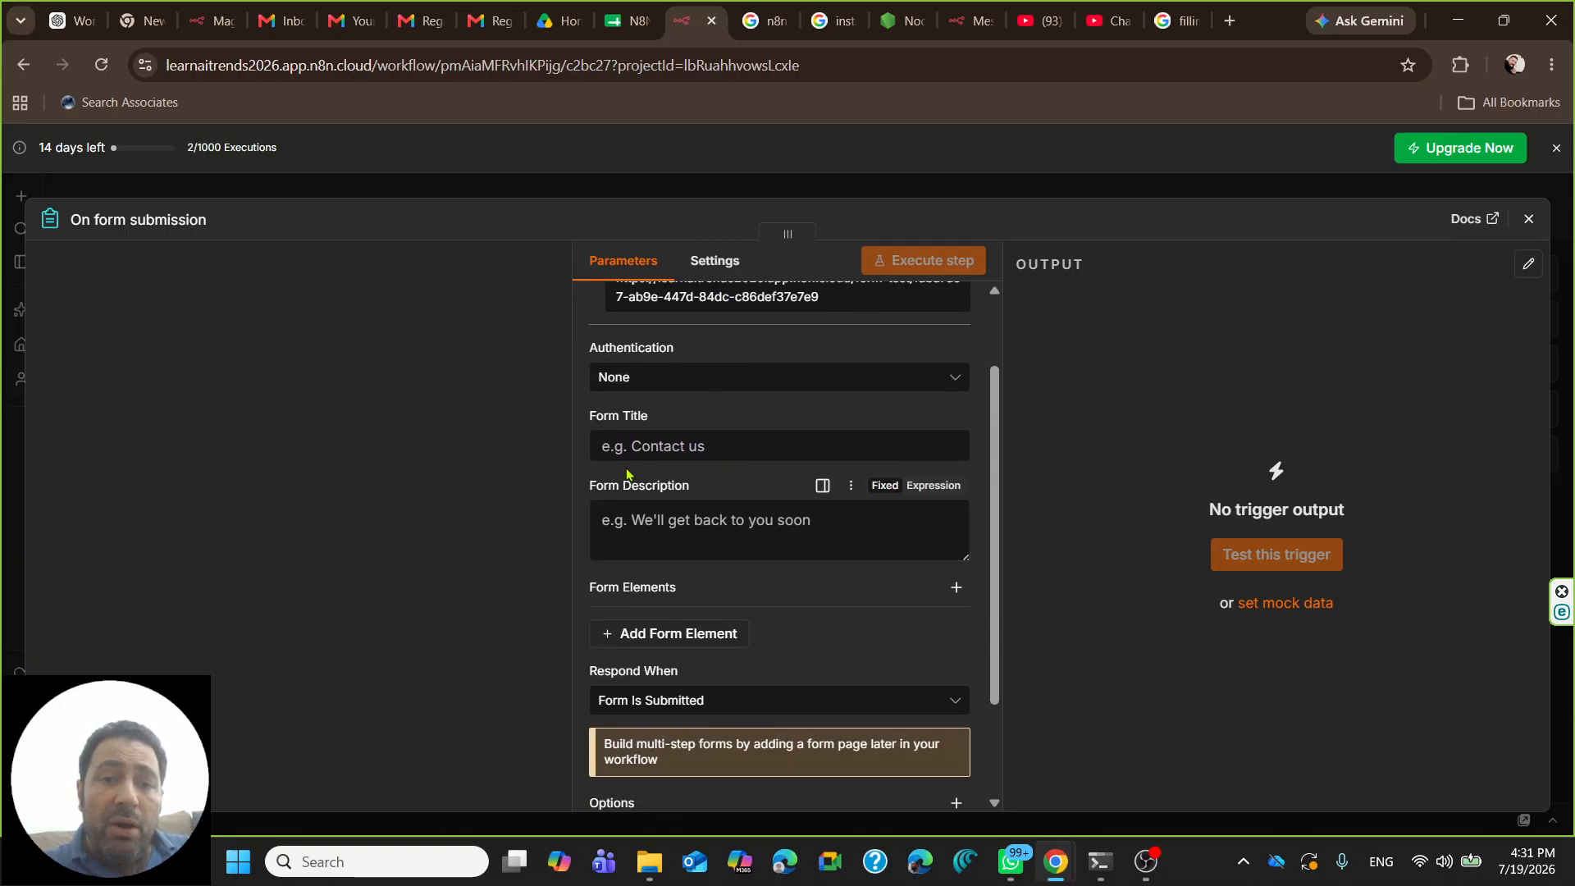
scroll(673, 479, "up", 2)
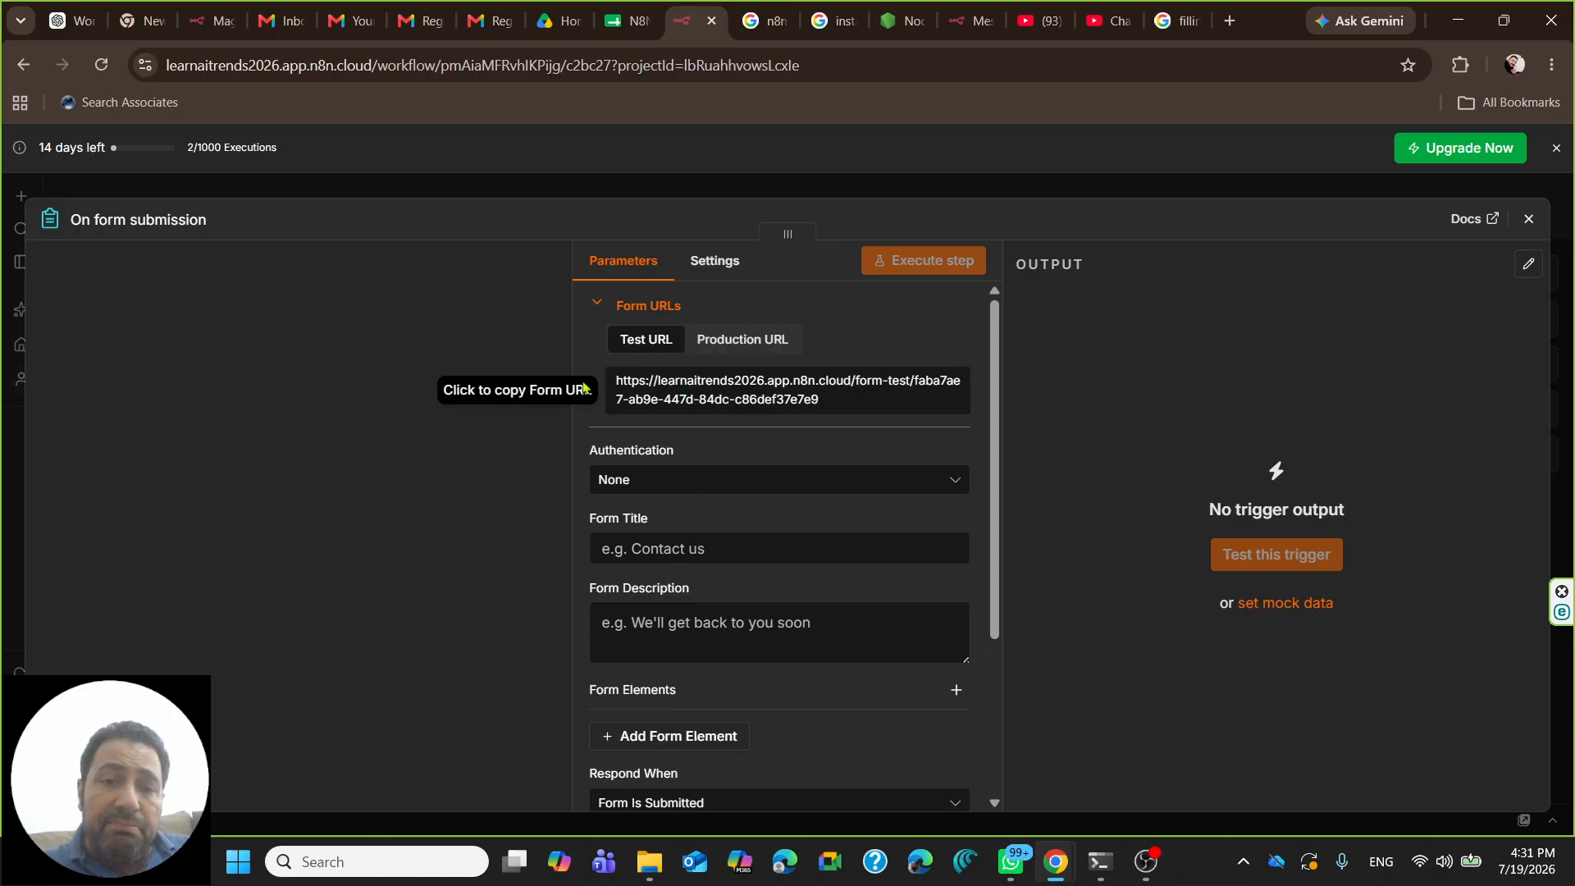
scroll(688, 435, "down", 2)
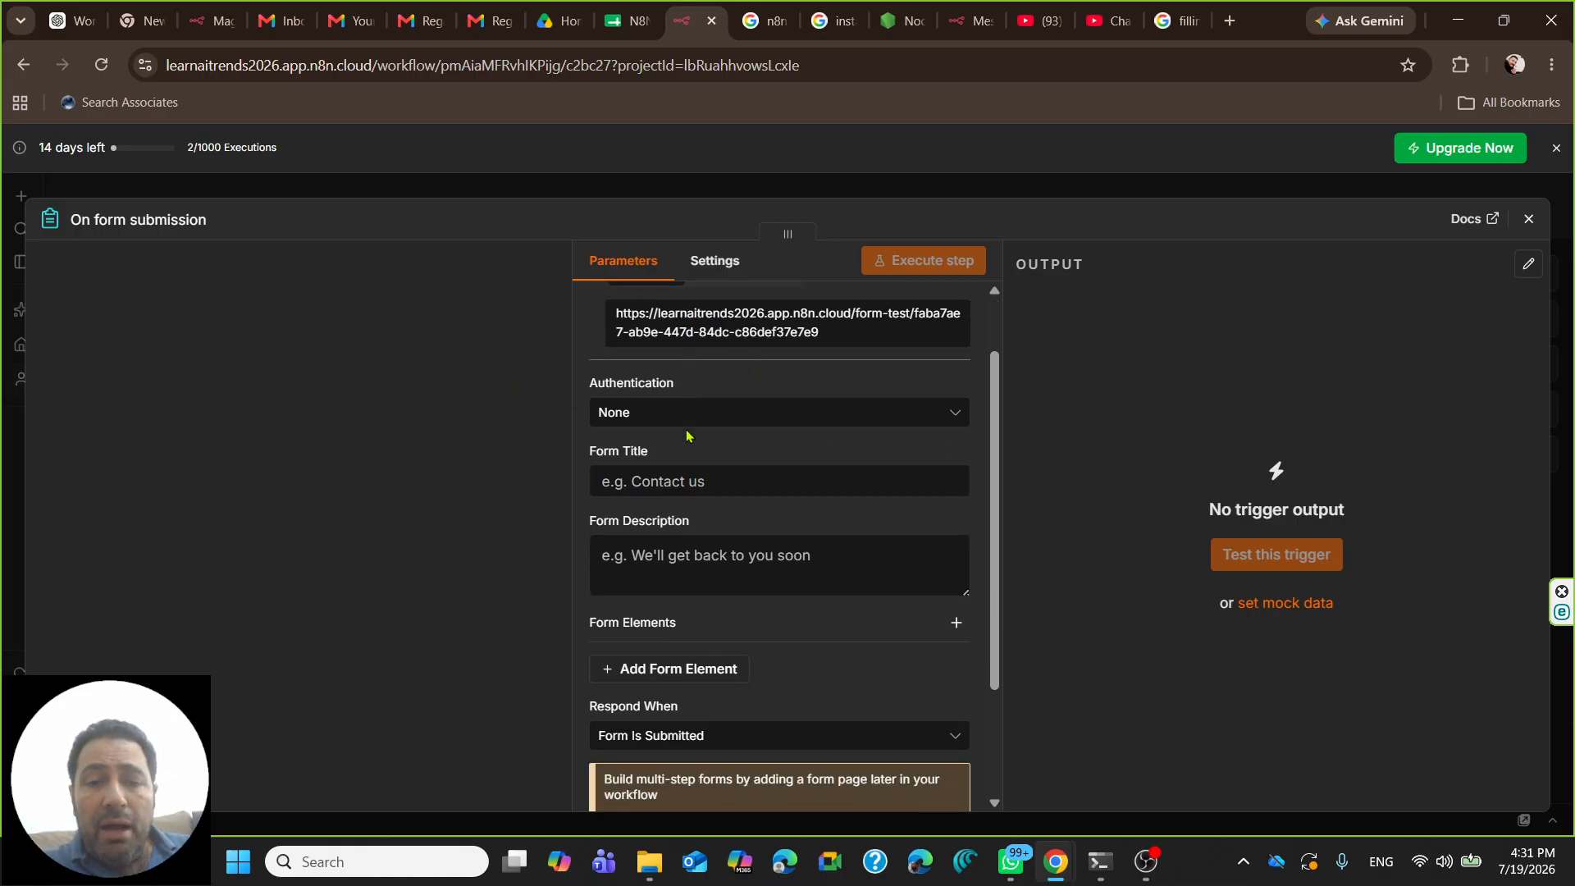
scroll(687, 434, "up", 2)
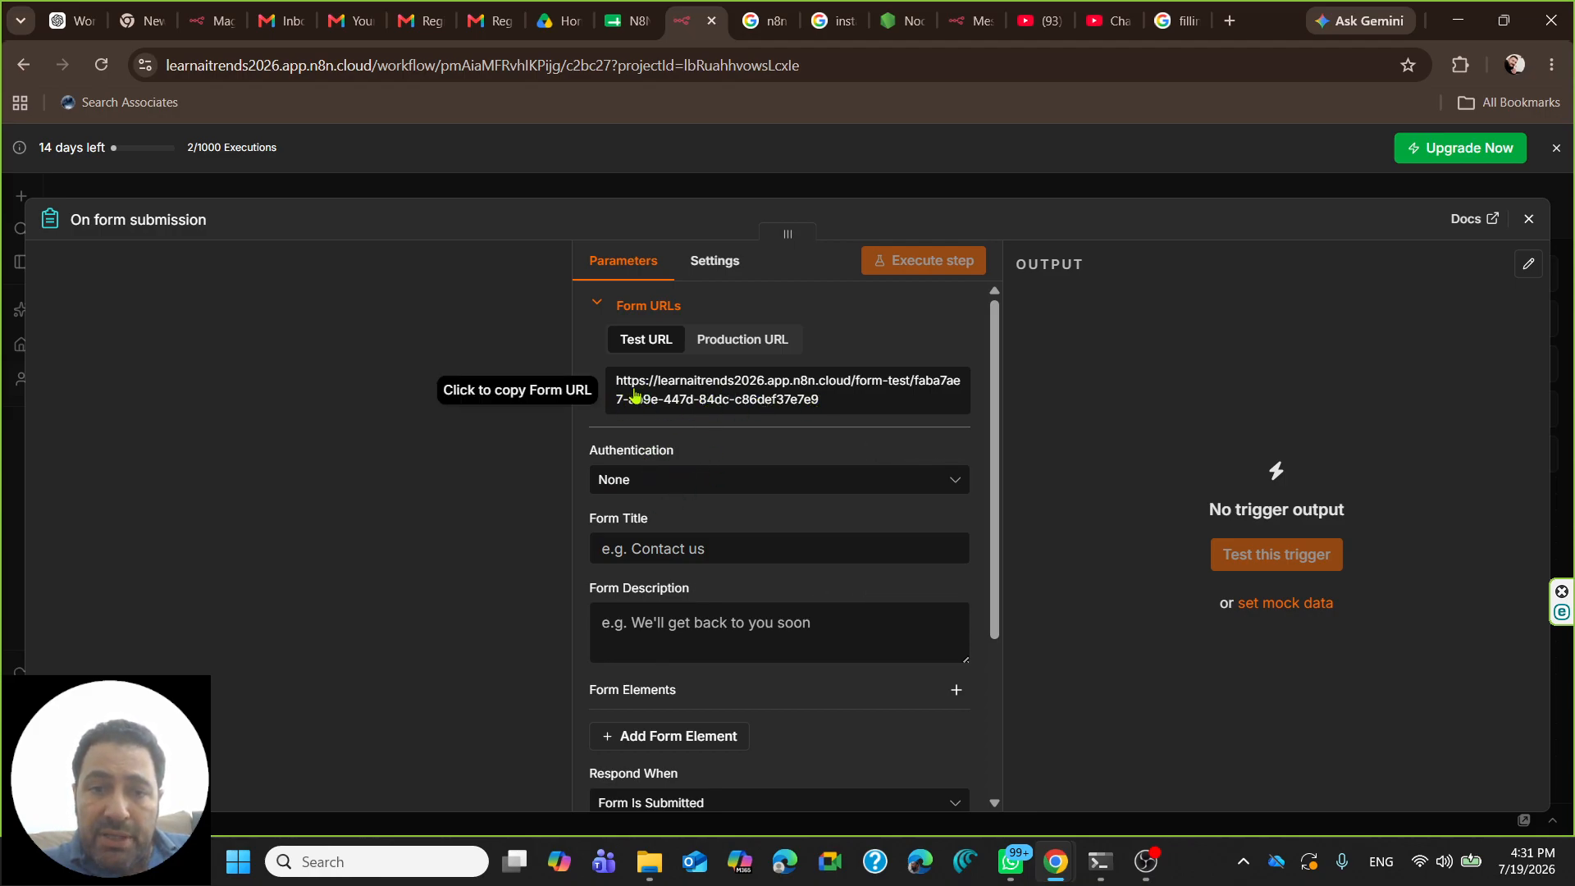
left_click(726, 342)
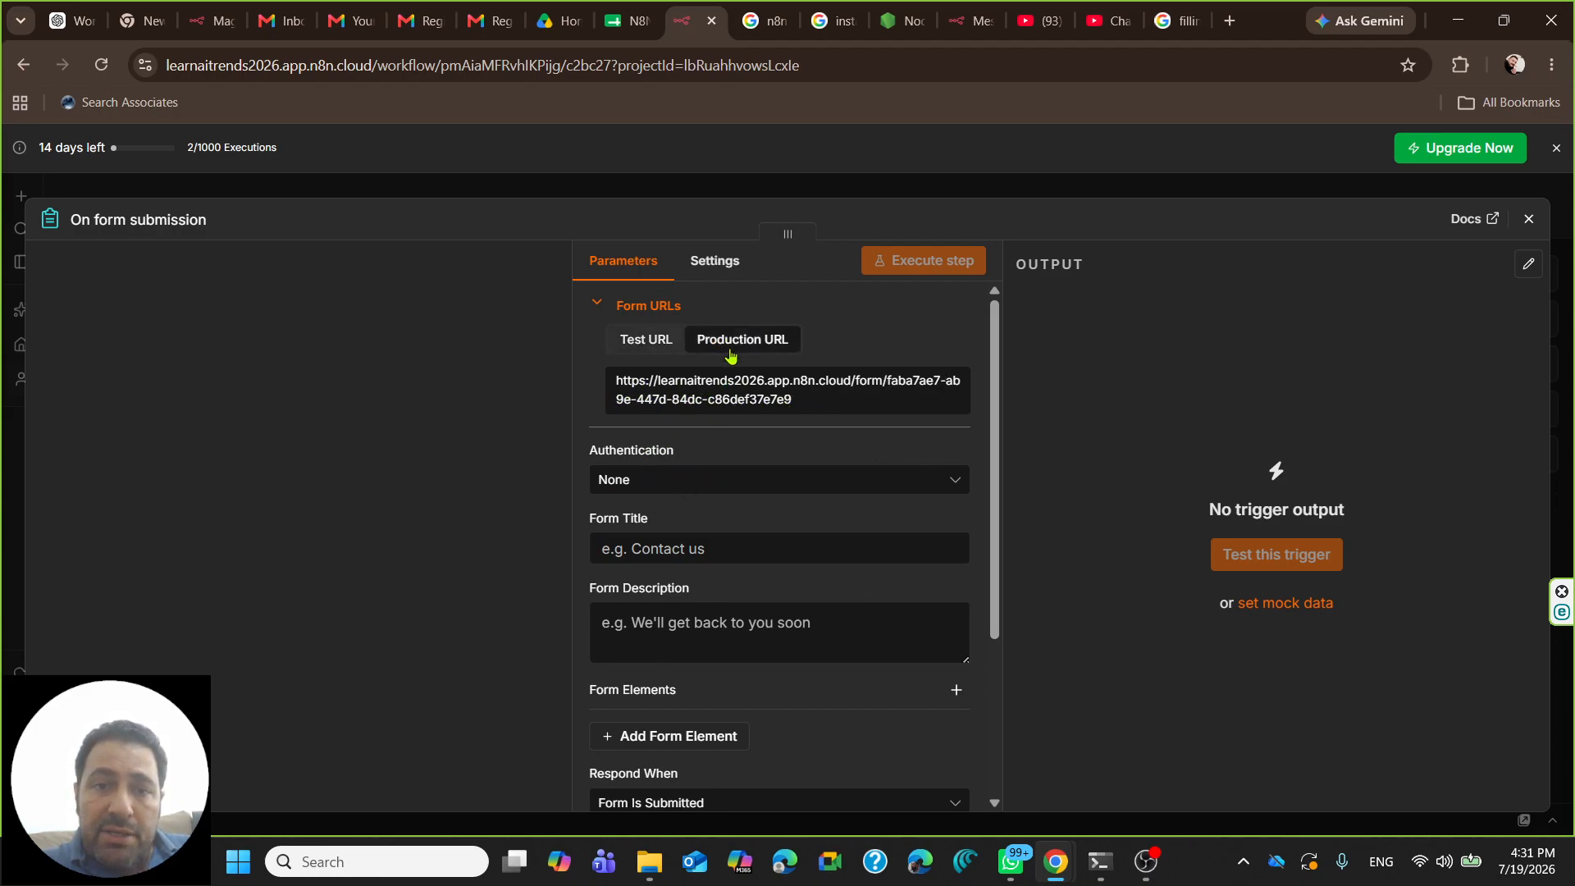
left_click(644, 341)
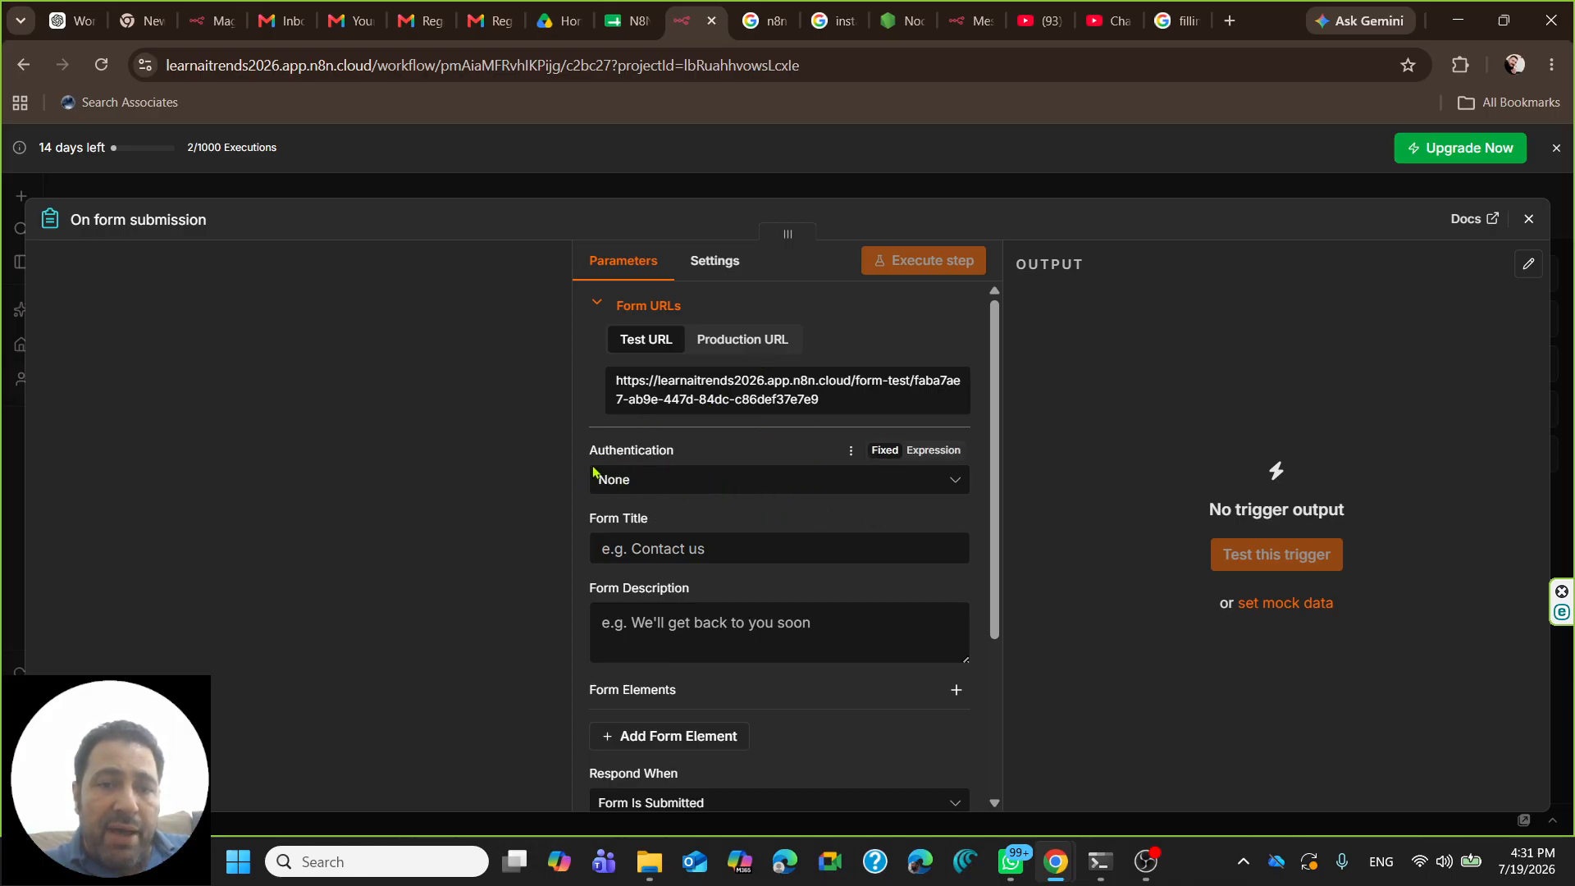
- Title the form 'Course Registration Form'
left_click(678, 554)
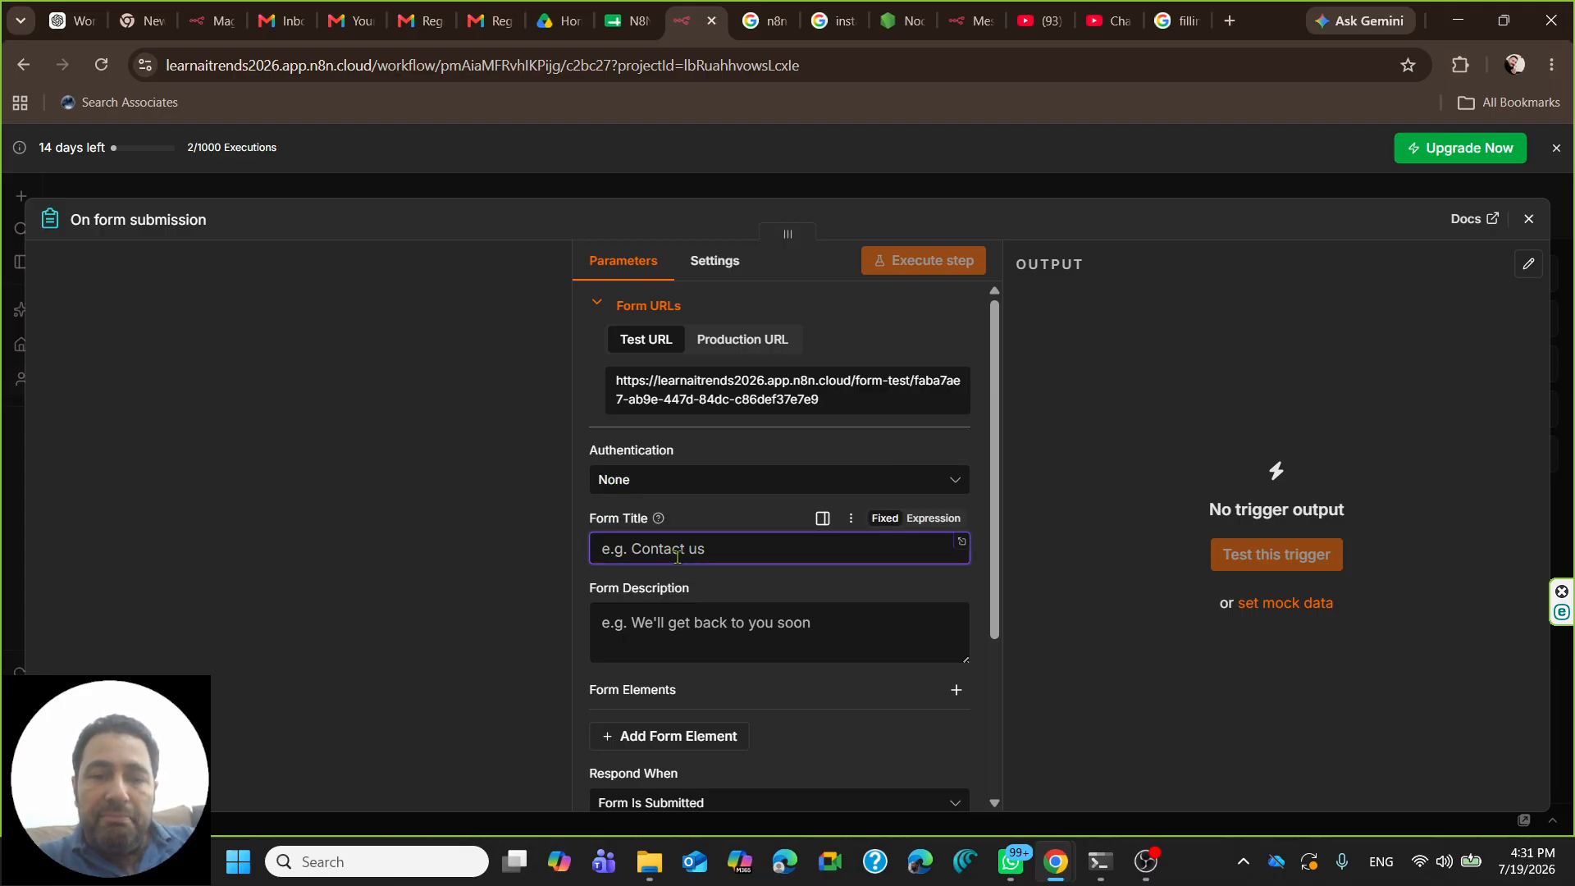
type("Student Reg")
key("BackSpace")
key("BackSpace")
key("BackSpace")
key("BackSpace")
key("BackSpace")
key("BackSpace")
key("BackSpace")
key("BackSpace")
key("BackSpace")
key("BackSpace")
key("BackSpace")
type("Course Re")
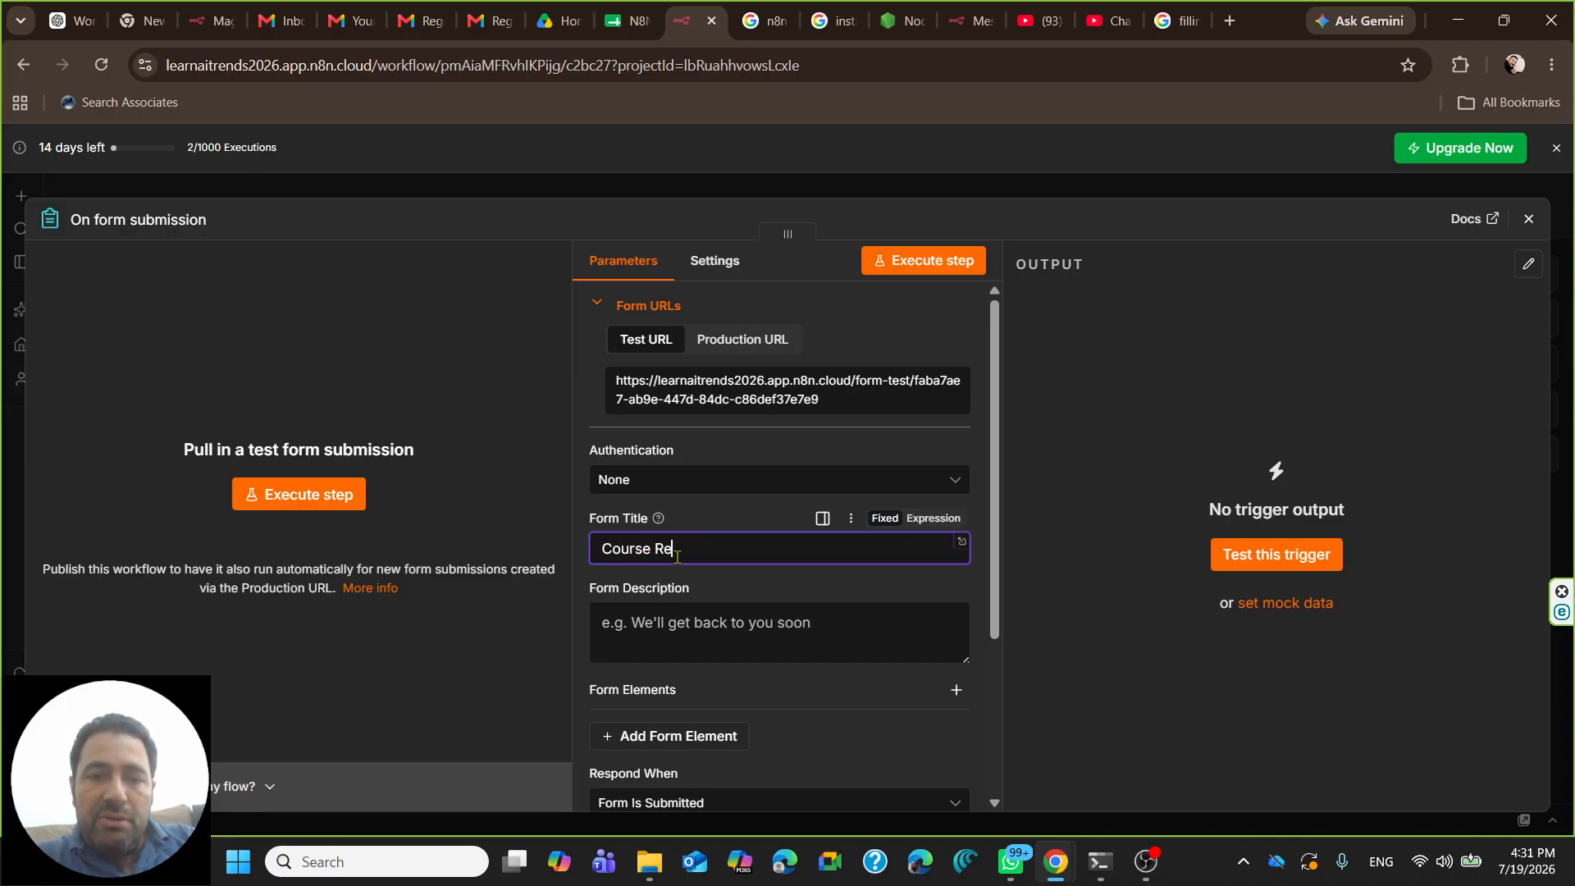
type("gistration Form")
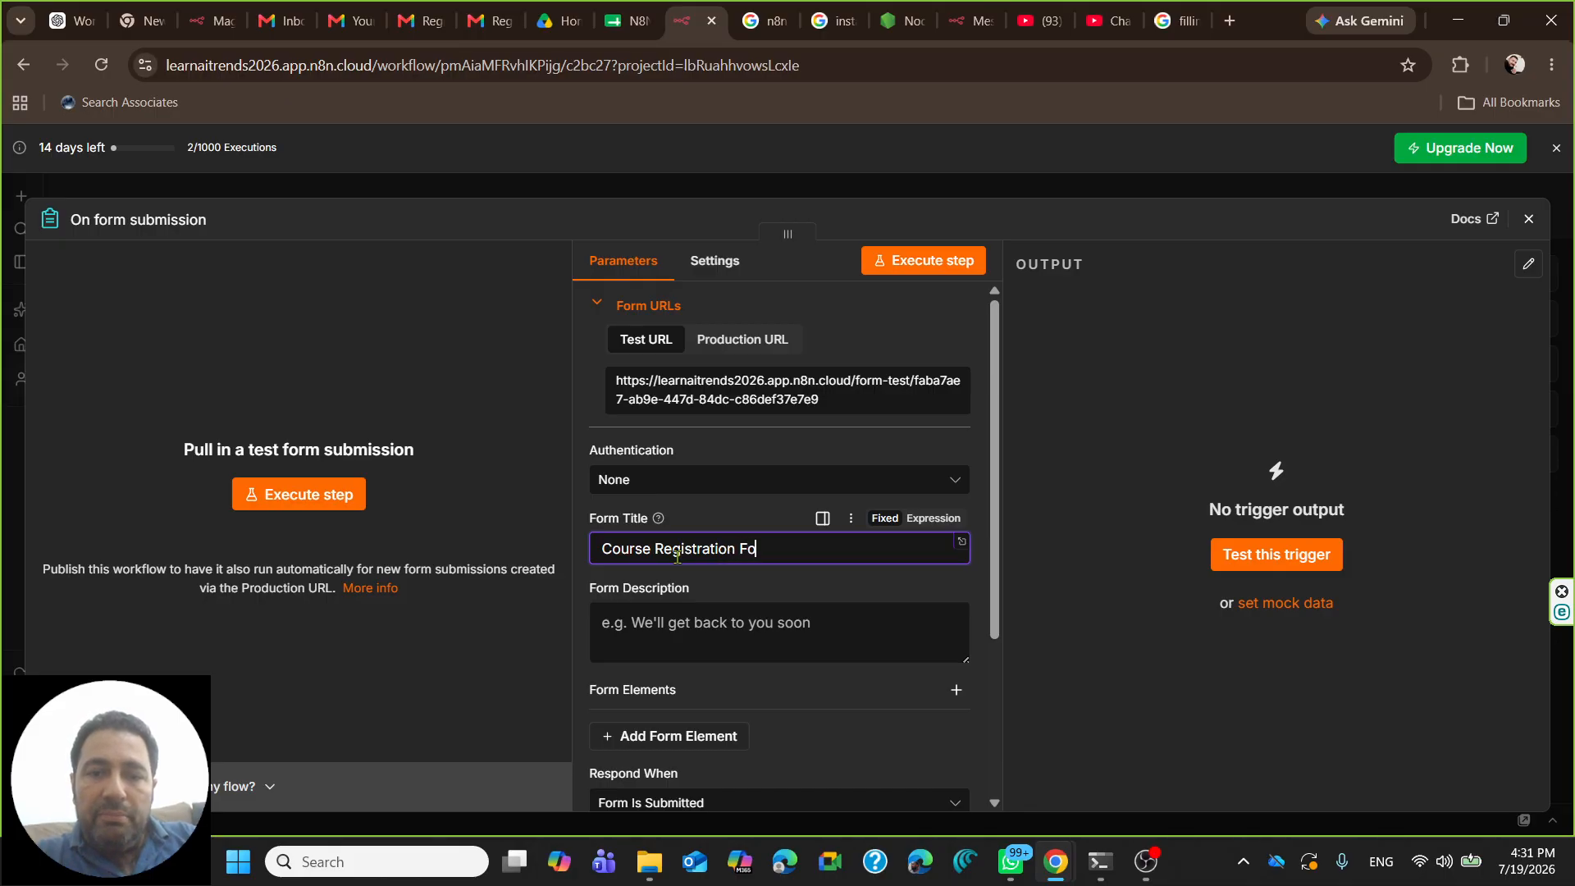
- Set the form description to 'The form collects students responses for course registration.'
left_click(663, 606)
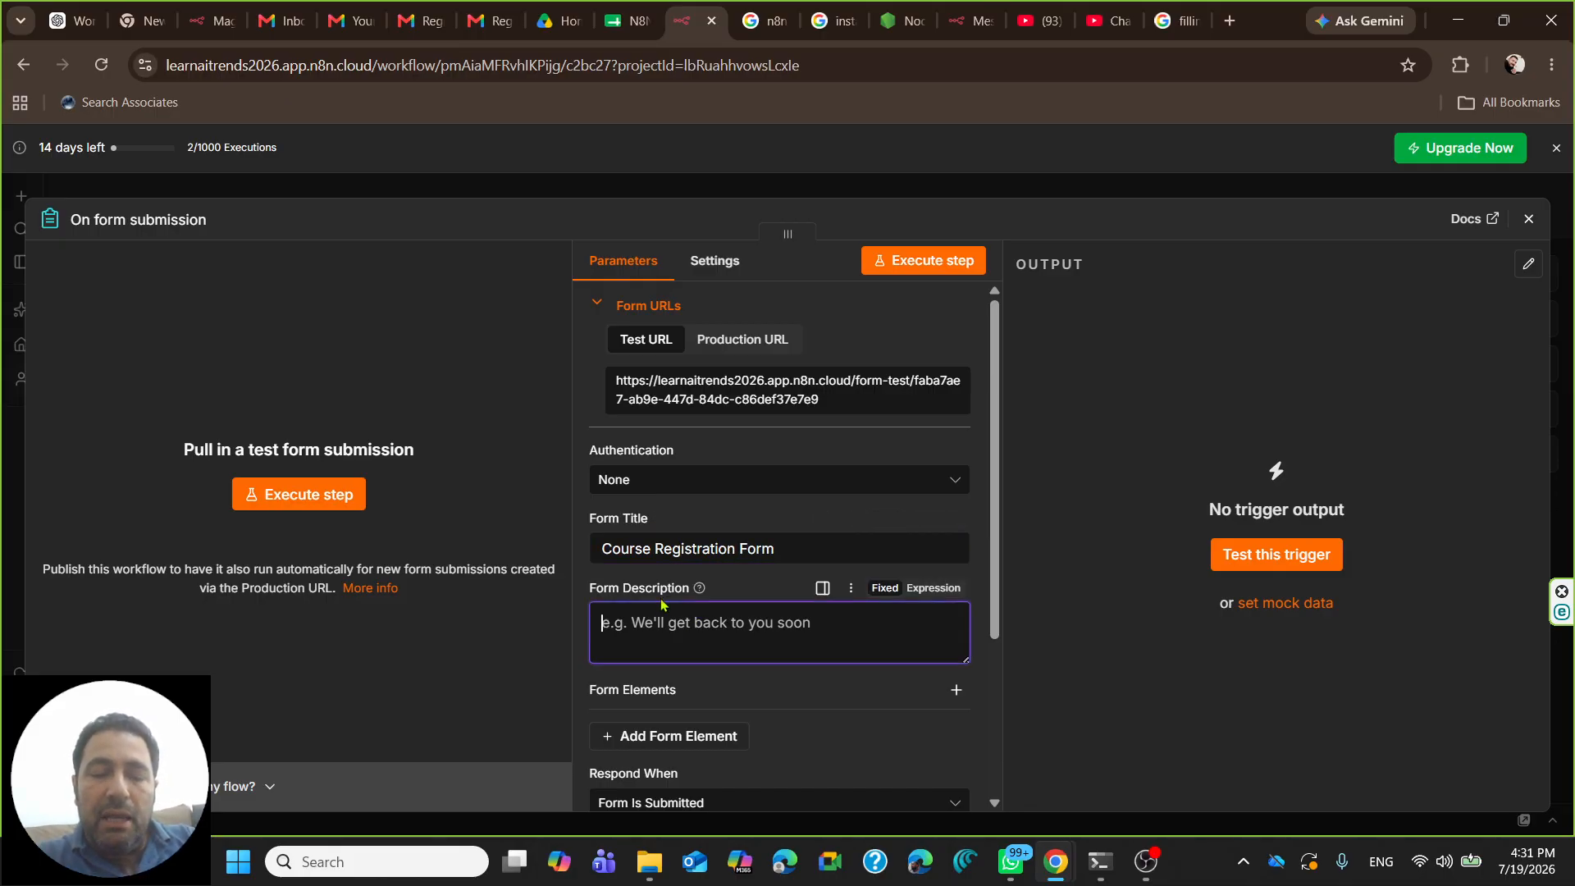
type("The ")
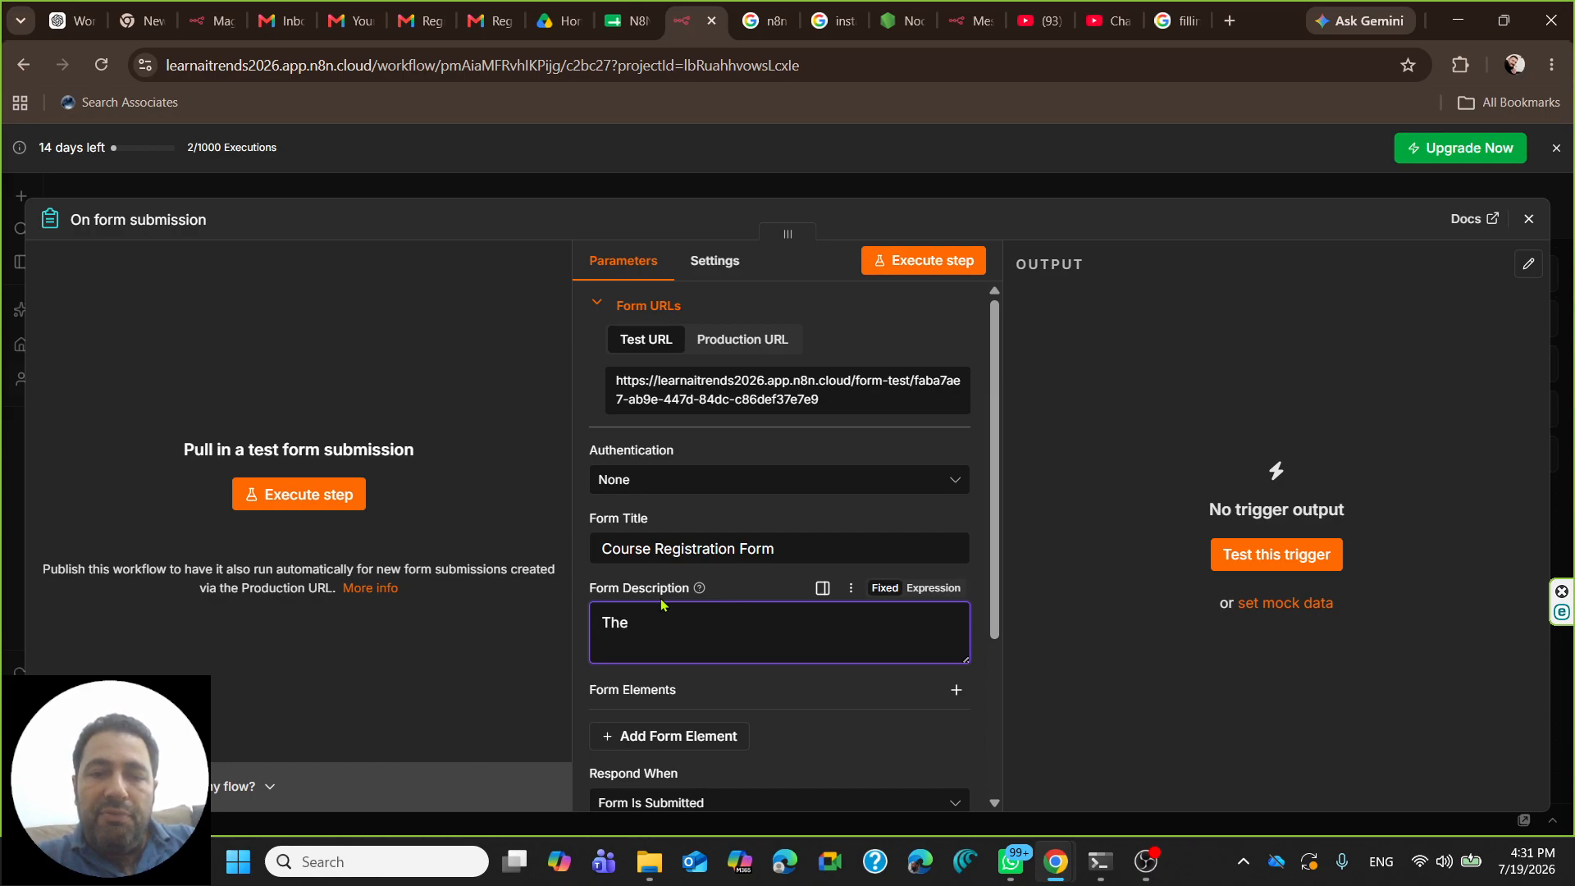
type("formcol")
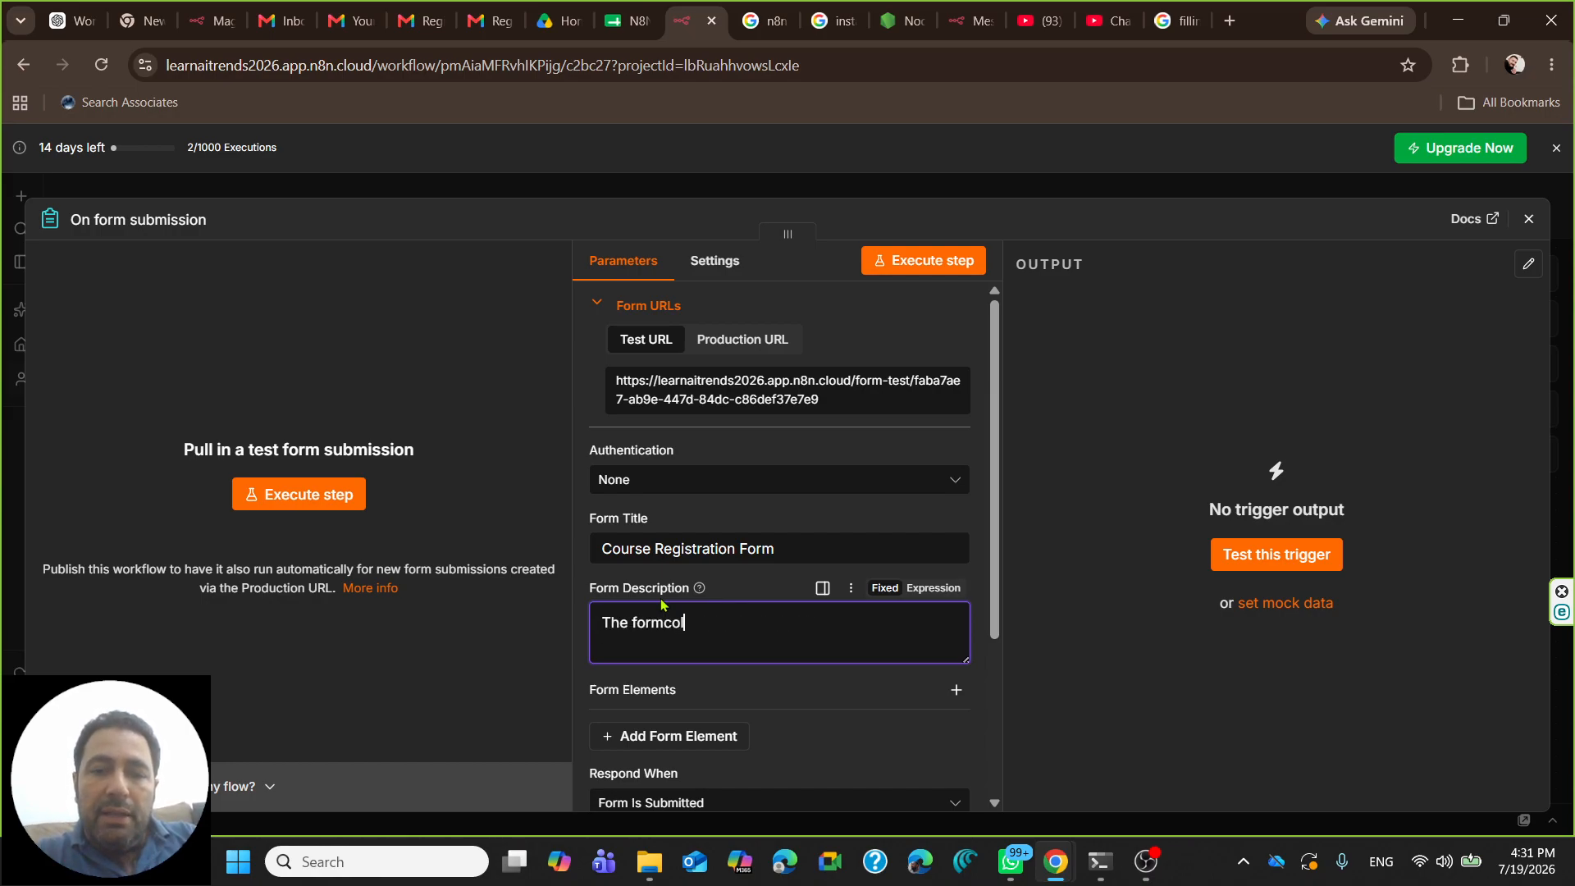
key("BackSpace")
type("collect")
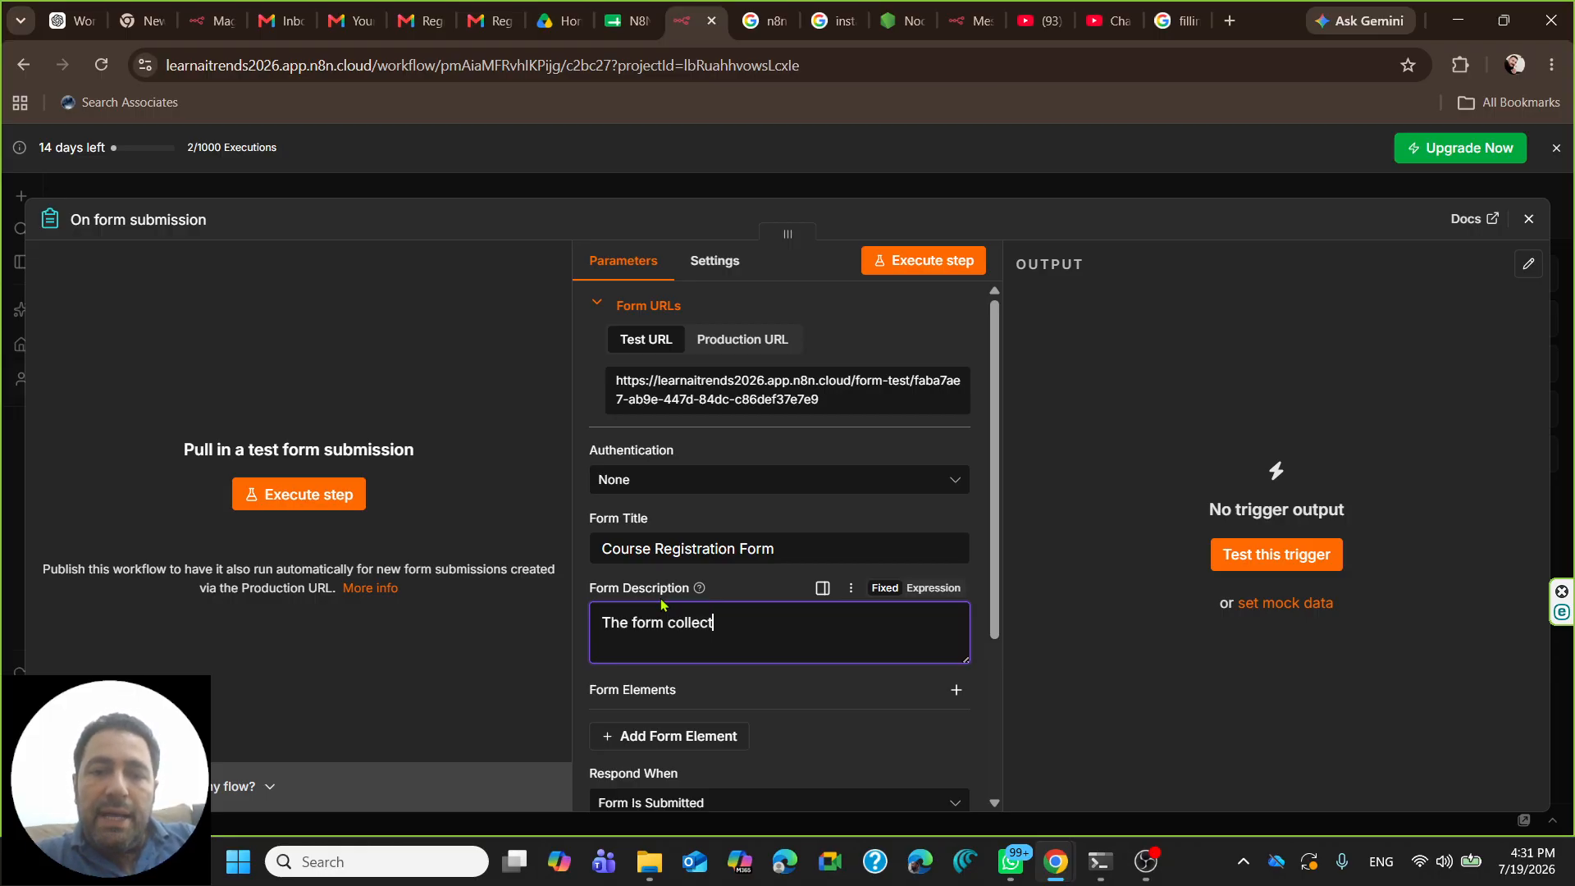
type("s st")
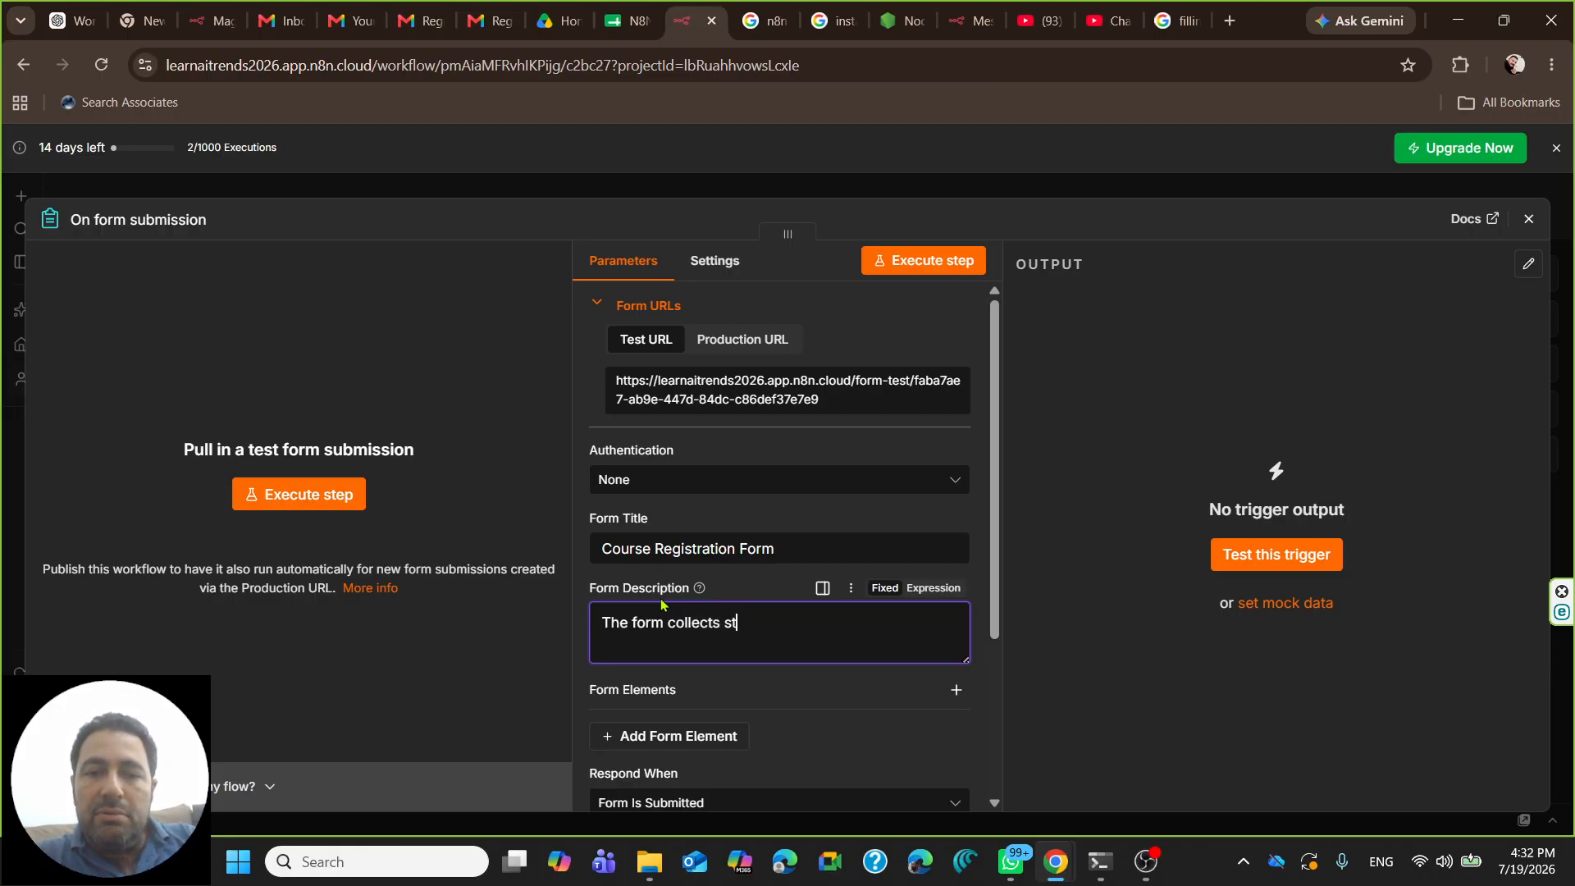
type("udents reponses")
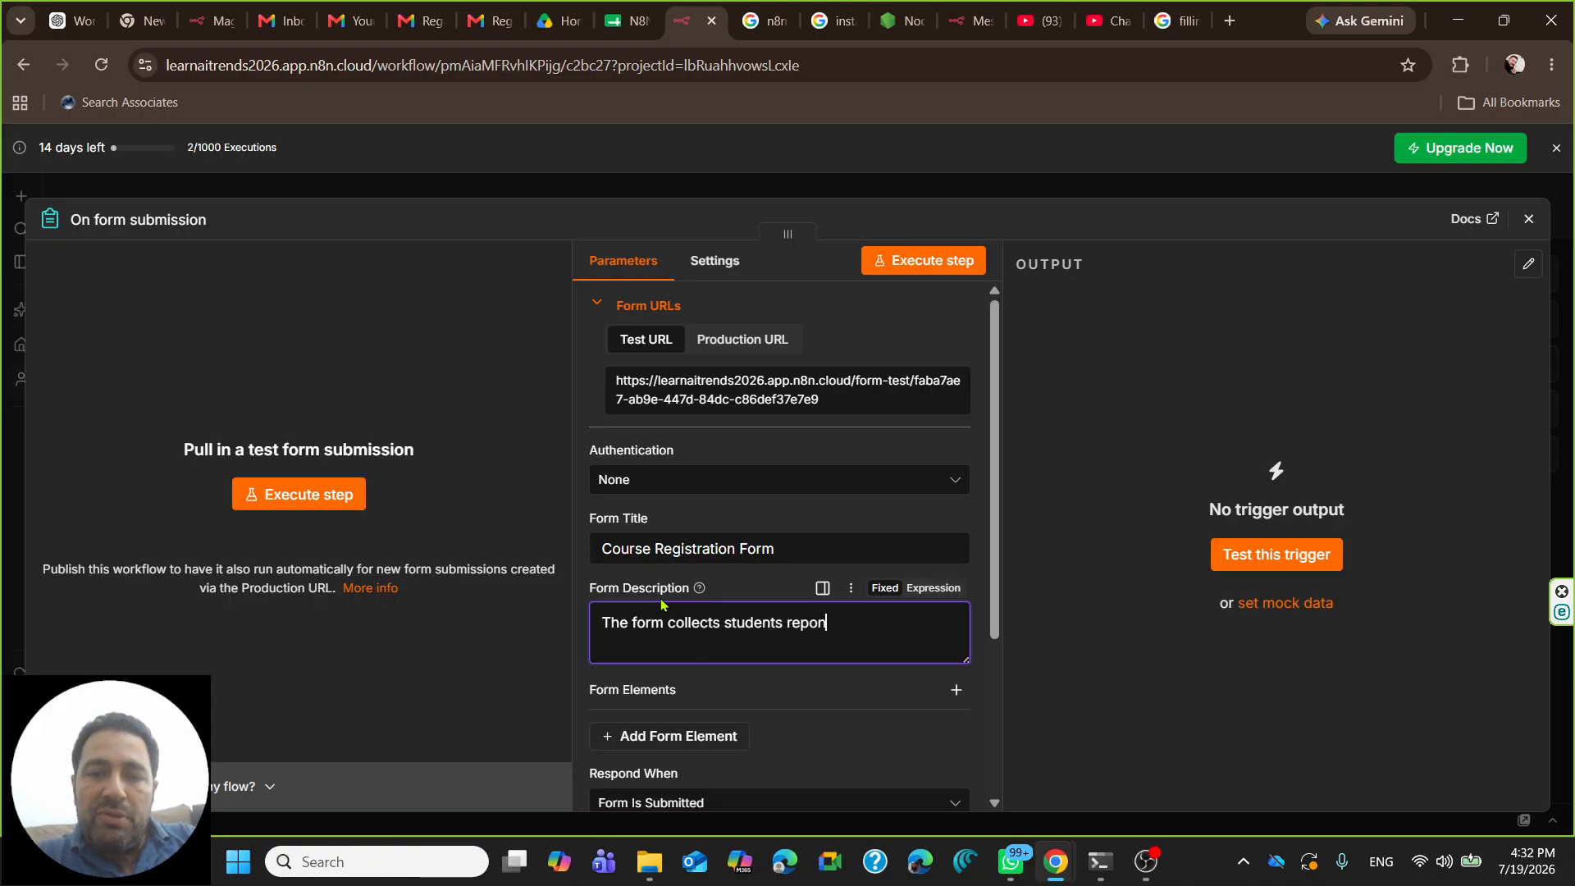
key("BackSpace")
key("BackSpace")
key("BackSpace")
key("BackSpace")
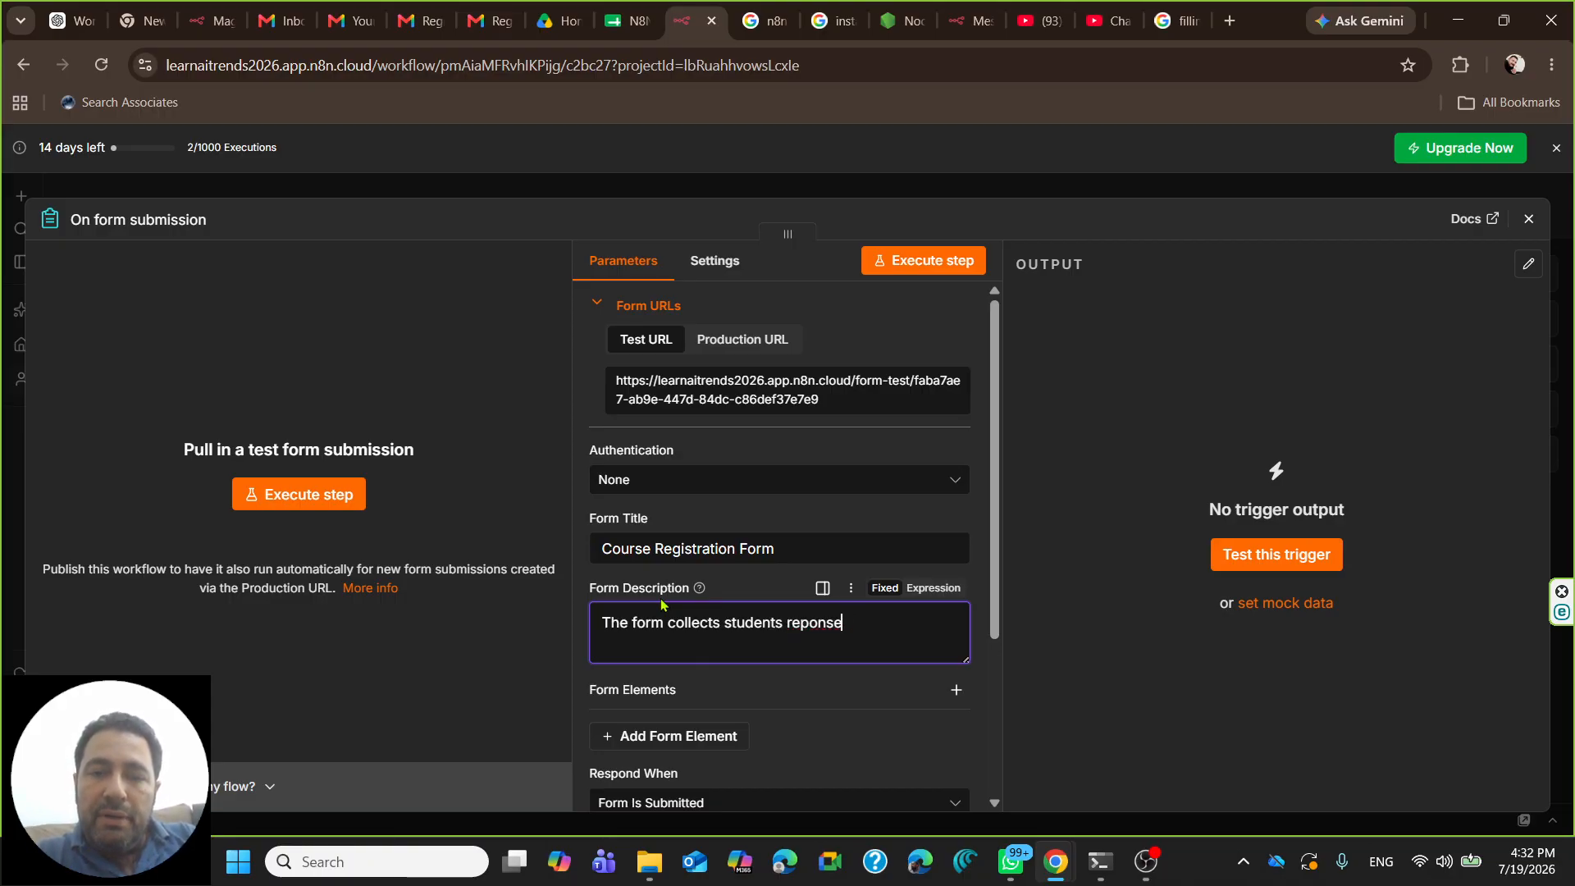
type("nses")
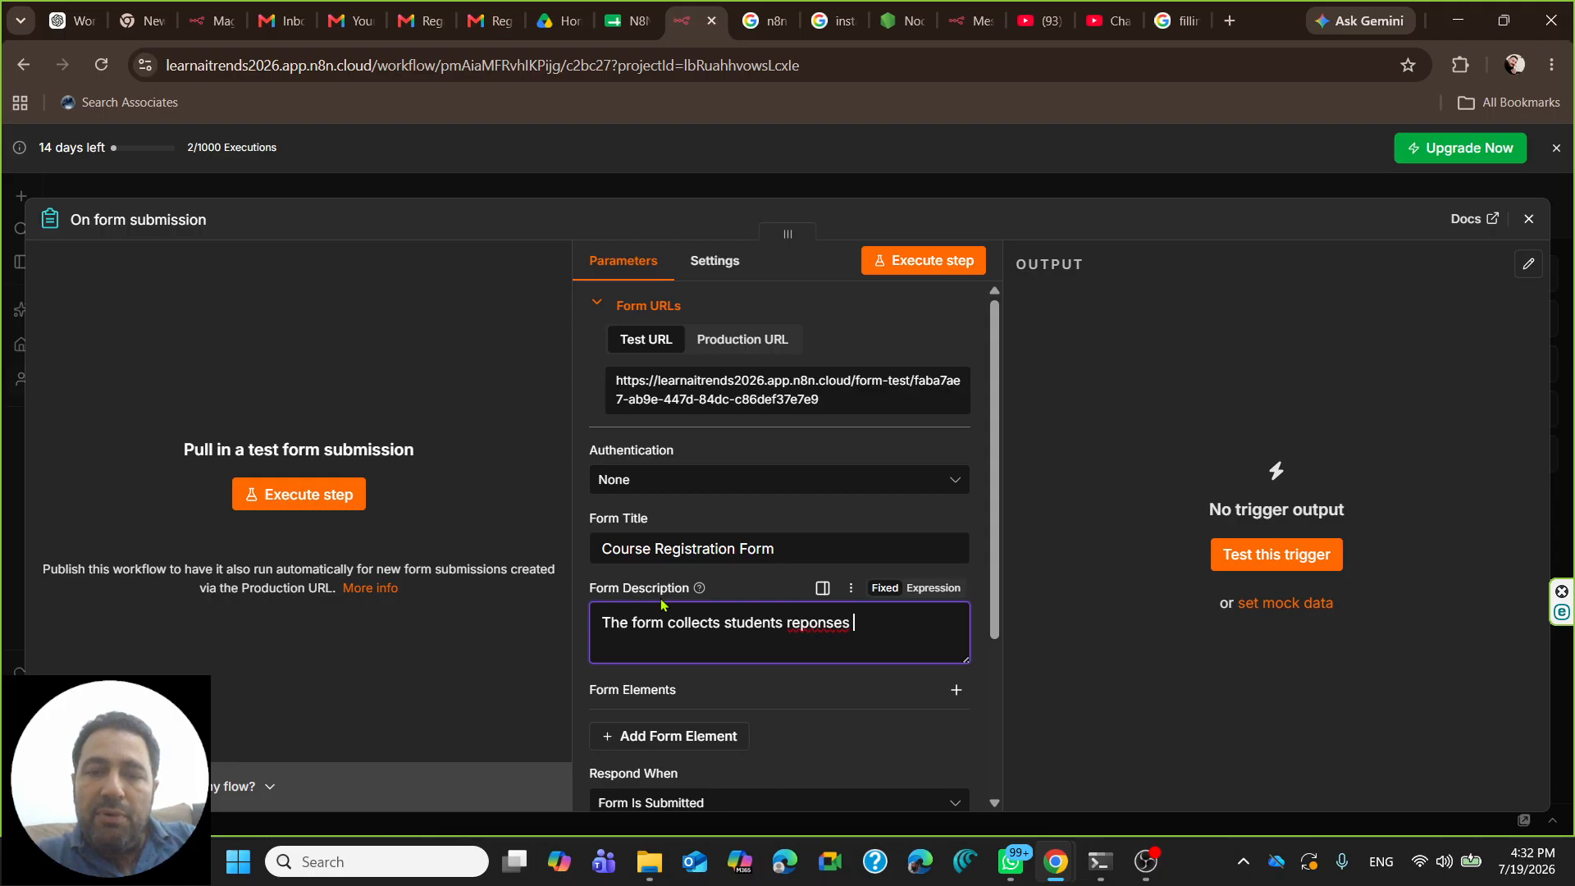
left_click(799, 625)
type("s")
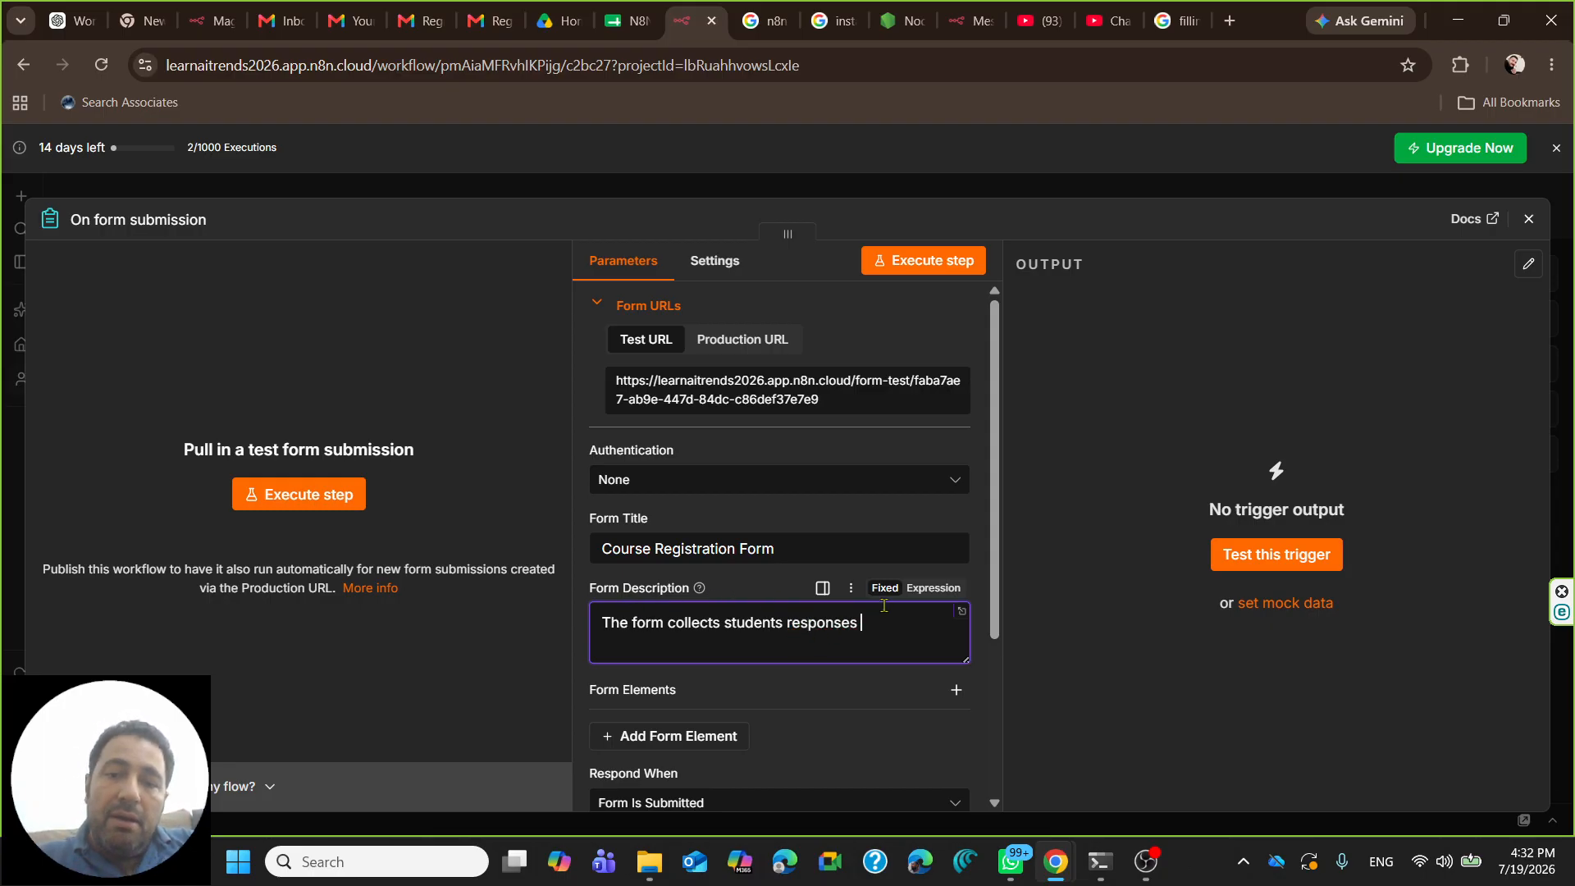
type(" for")
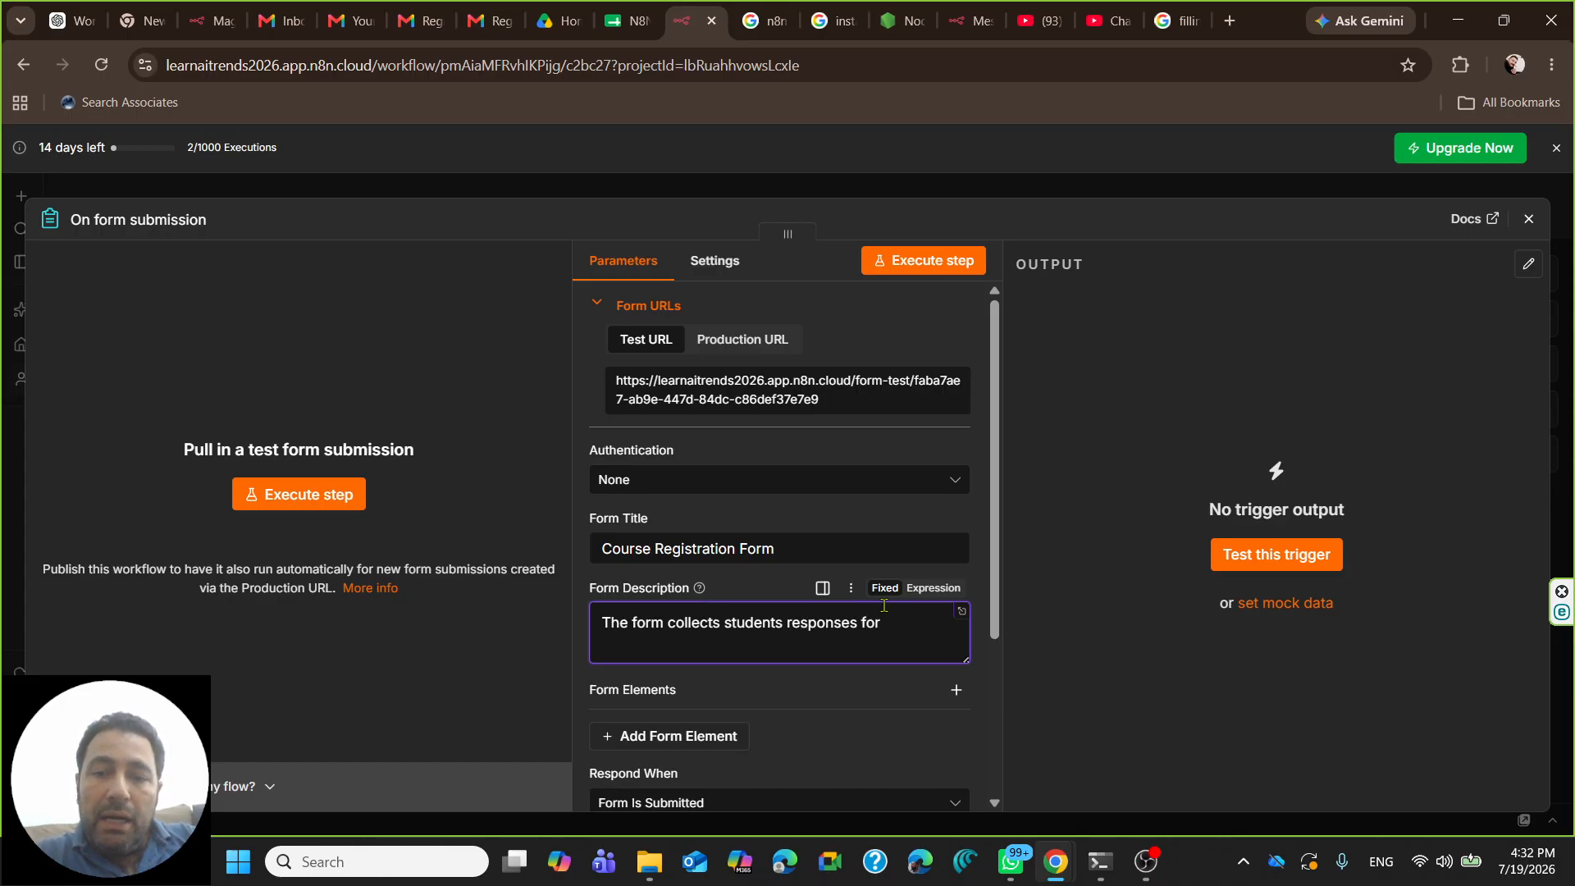
type(" cours")
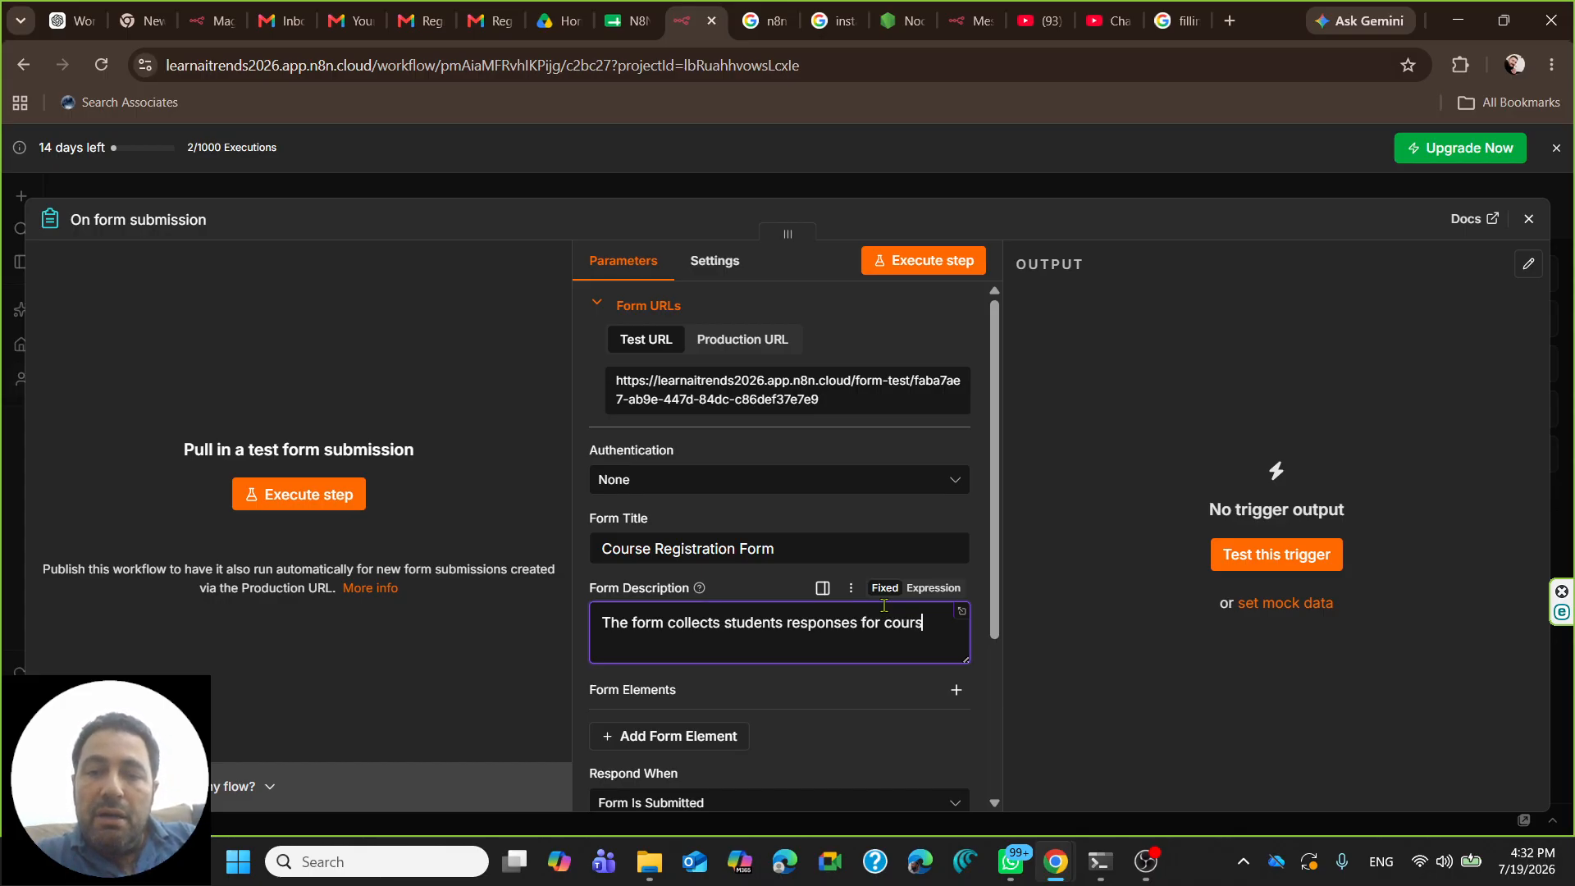
type("s")
key("BackSpace")
type("e registration.")
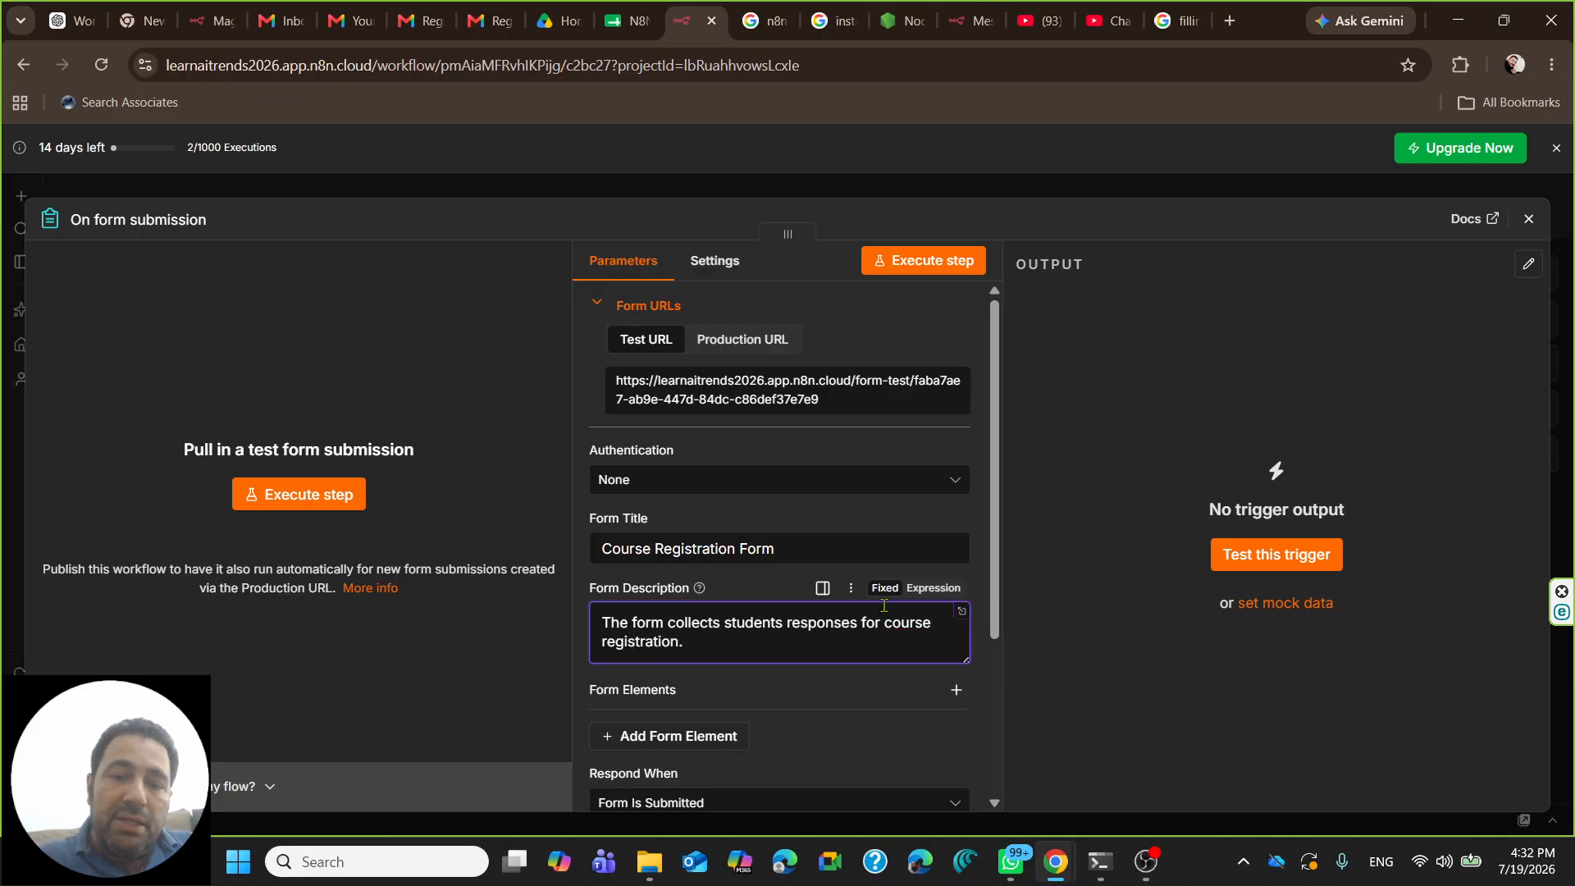
scroll(697, 541, "down", 3)
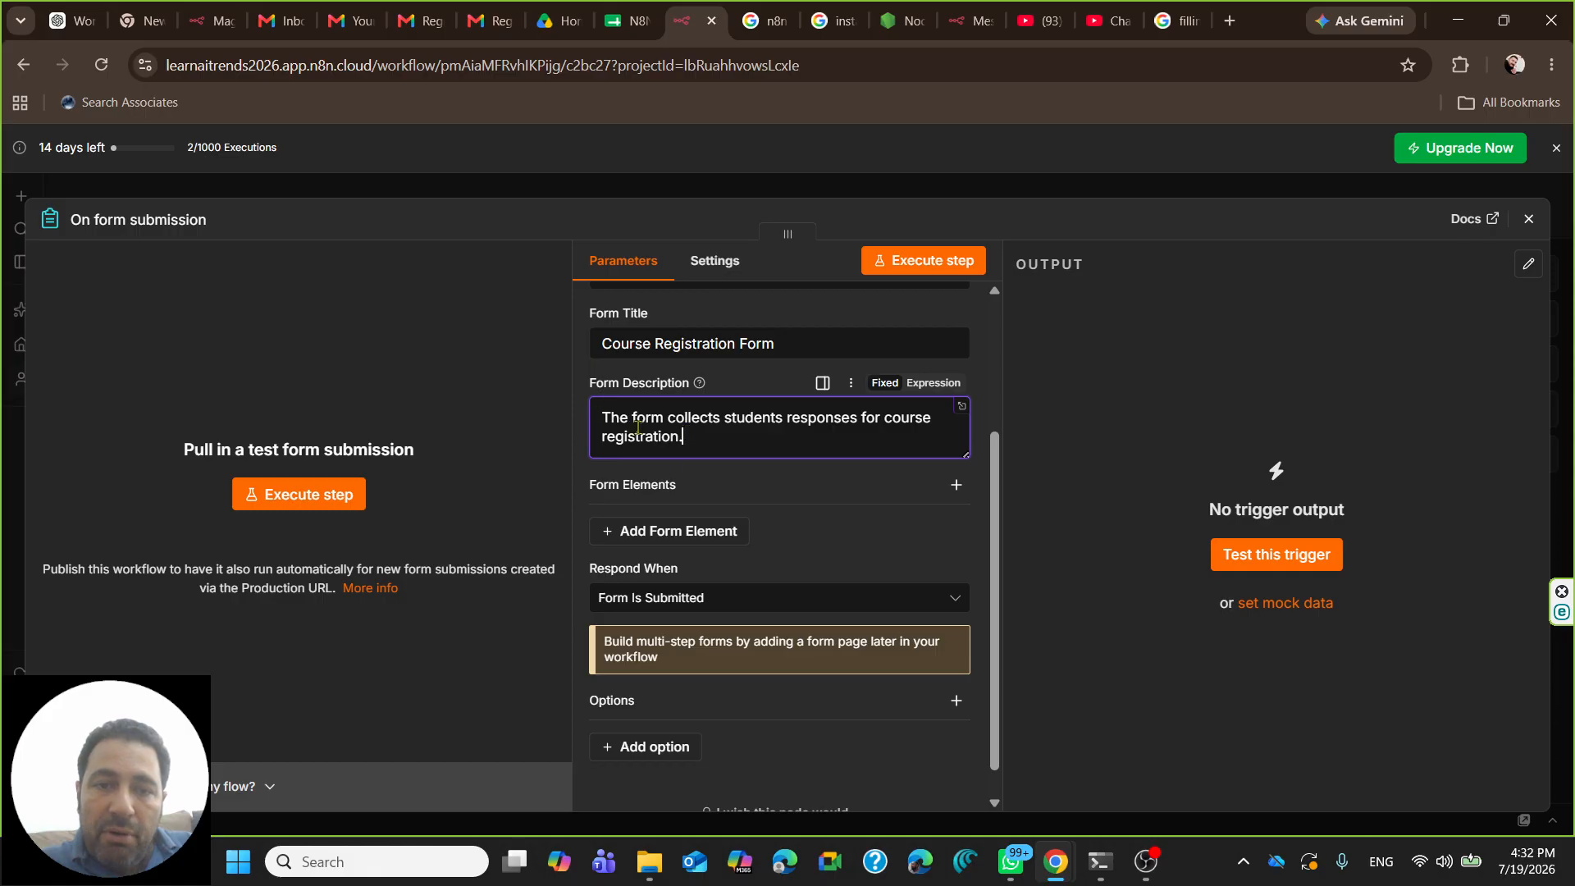
- Add a required text-input field labelled 'Student Full Name'
left_click(655, 533)
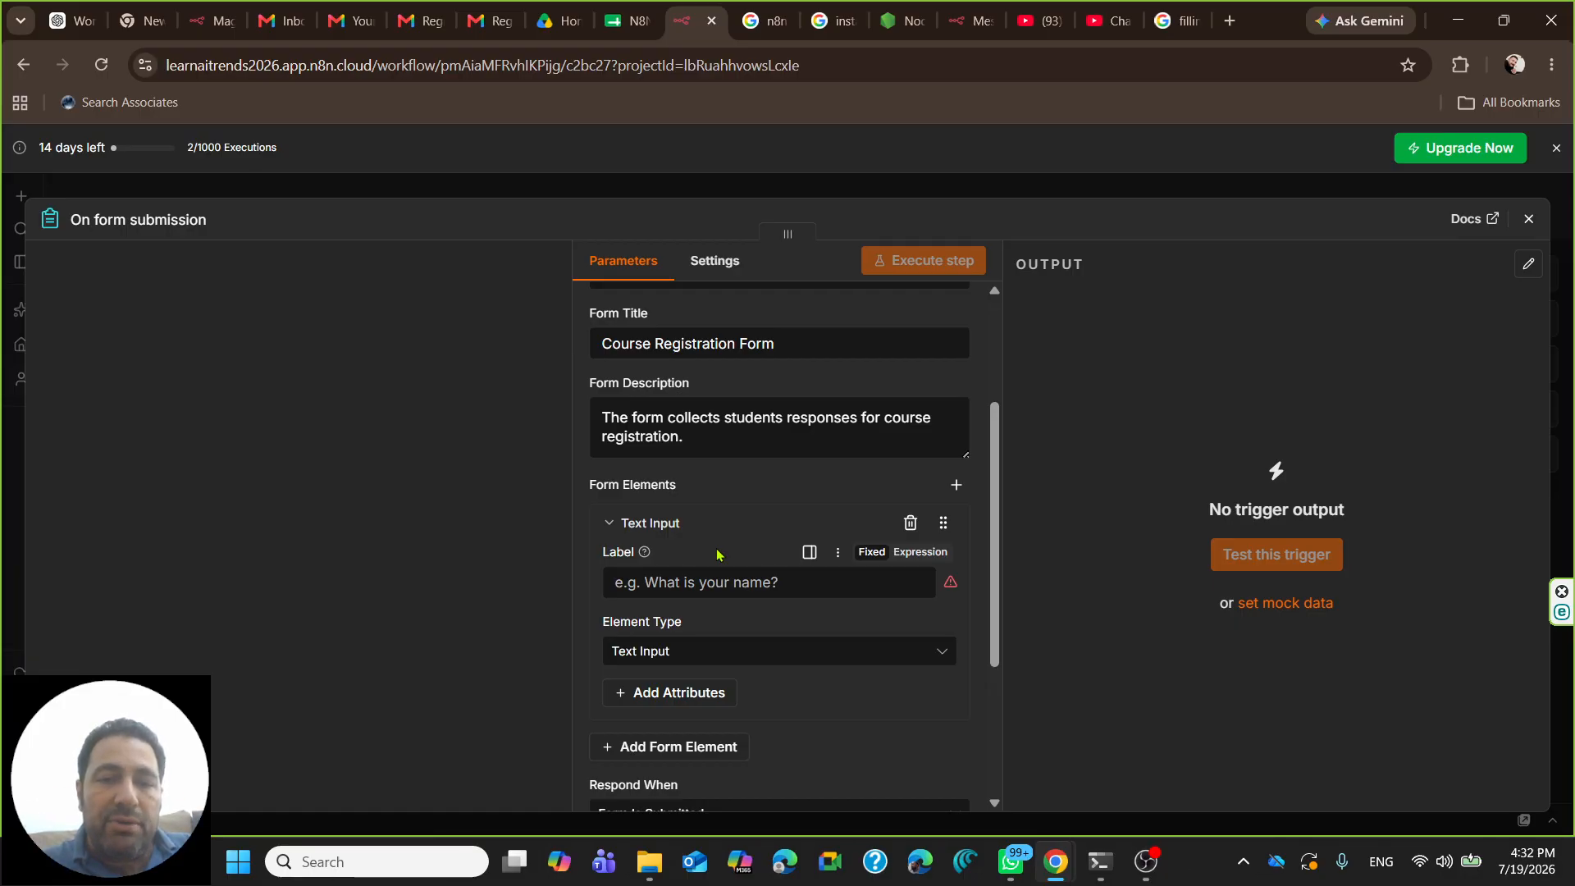
scroll(755, 525, "down", 3)
left_click(767, 379)
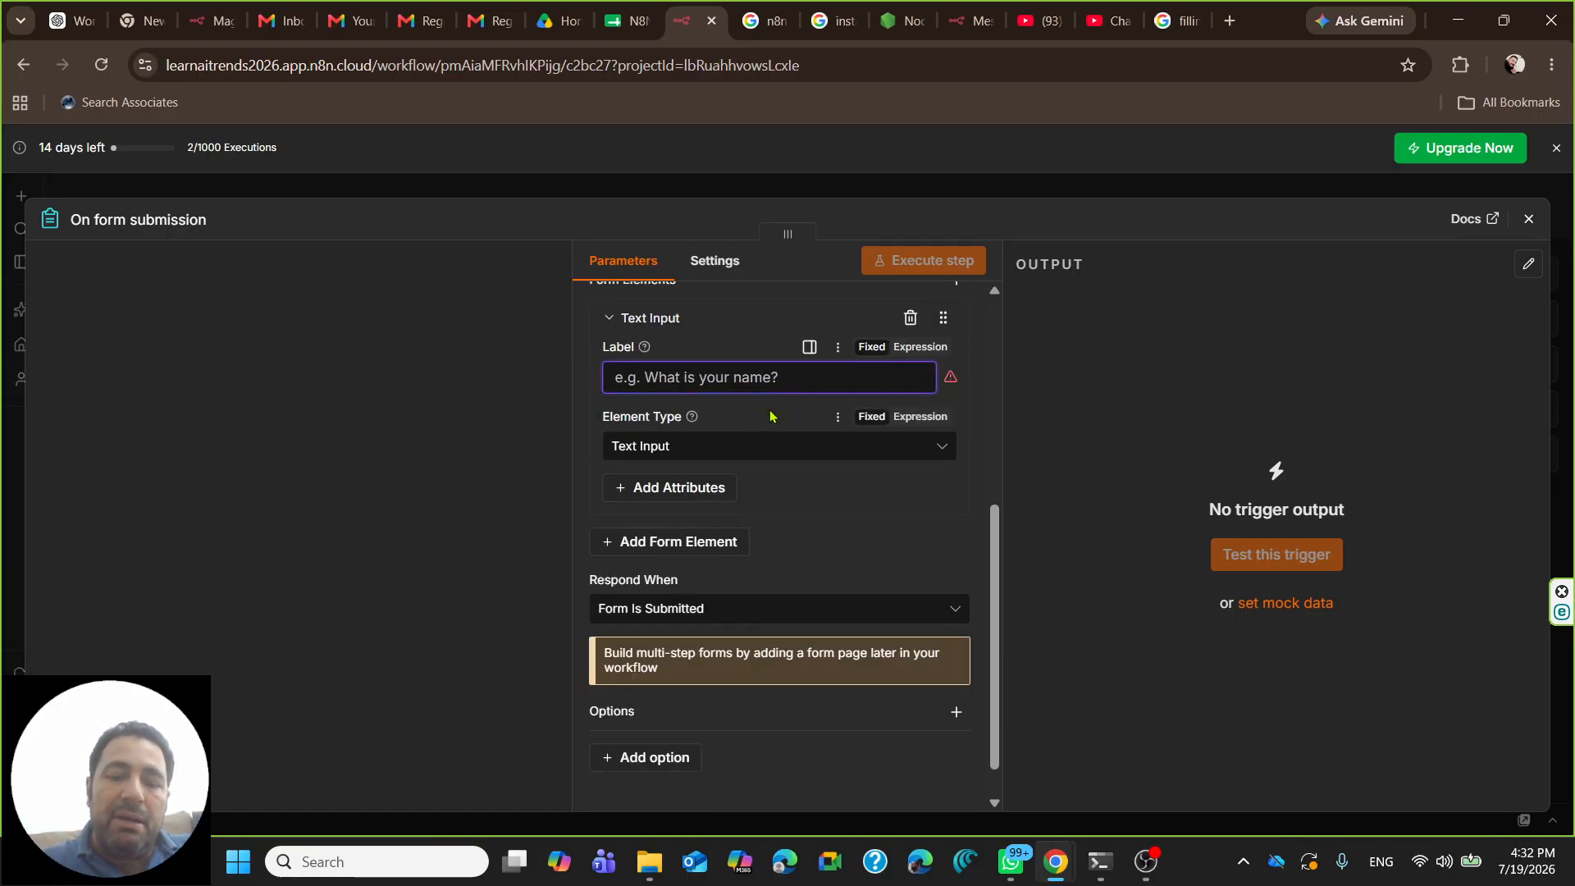
type("uddent")
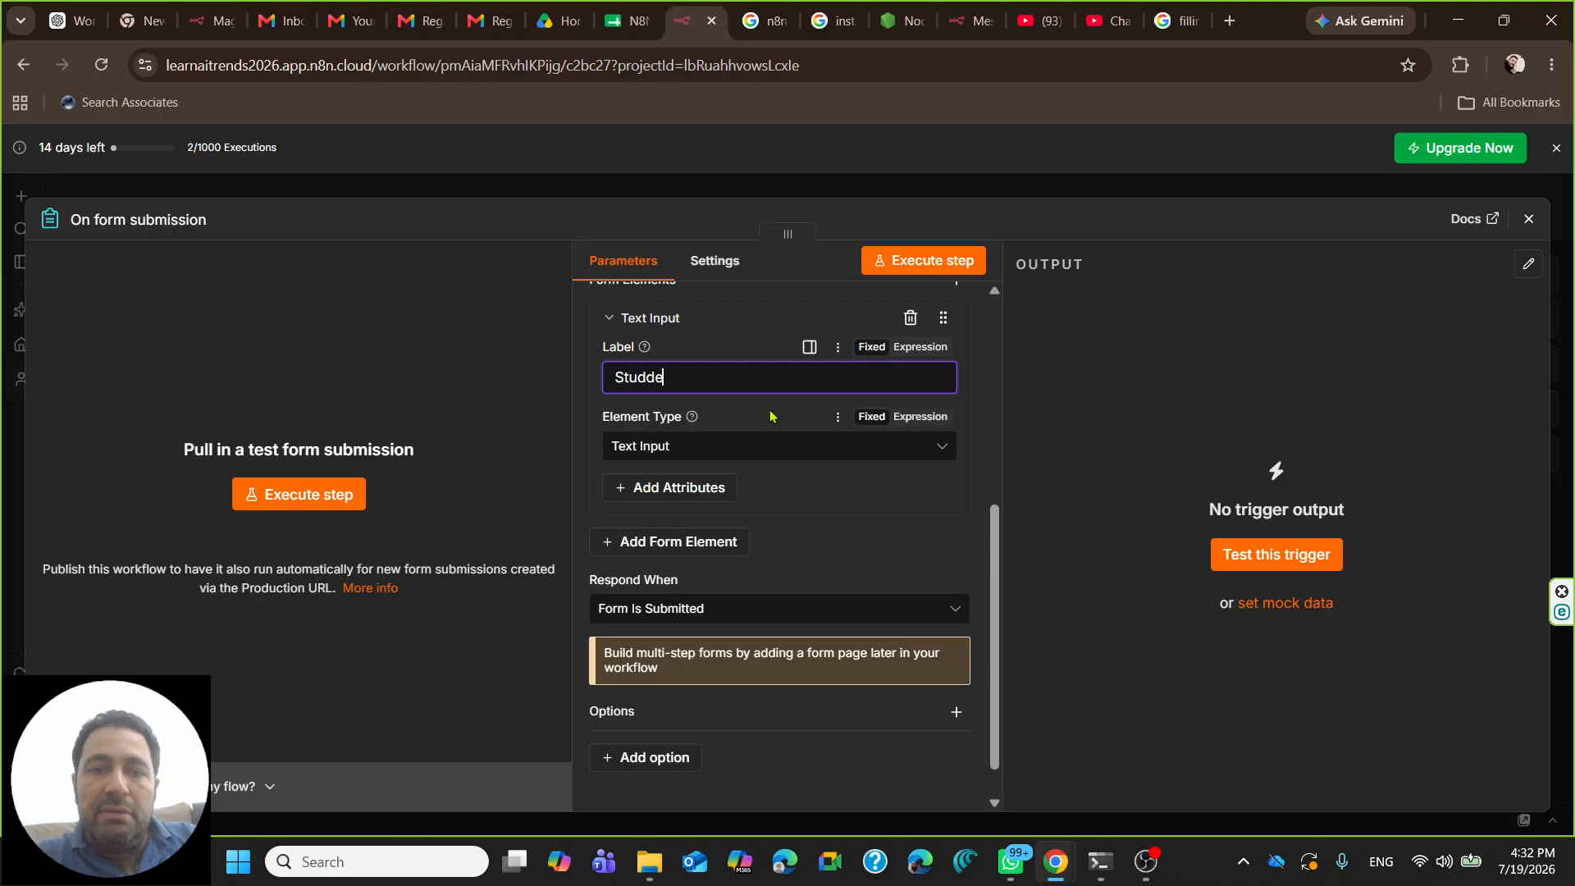
key("BackSpace")
key("BackSpace")
key("BackSpace")
key("BackSpace")
key("BackSpace")
key("BackSpace")
key("BackSpace")
key("BackSpace")
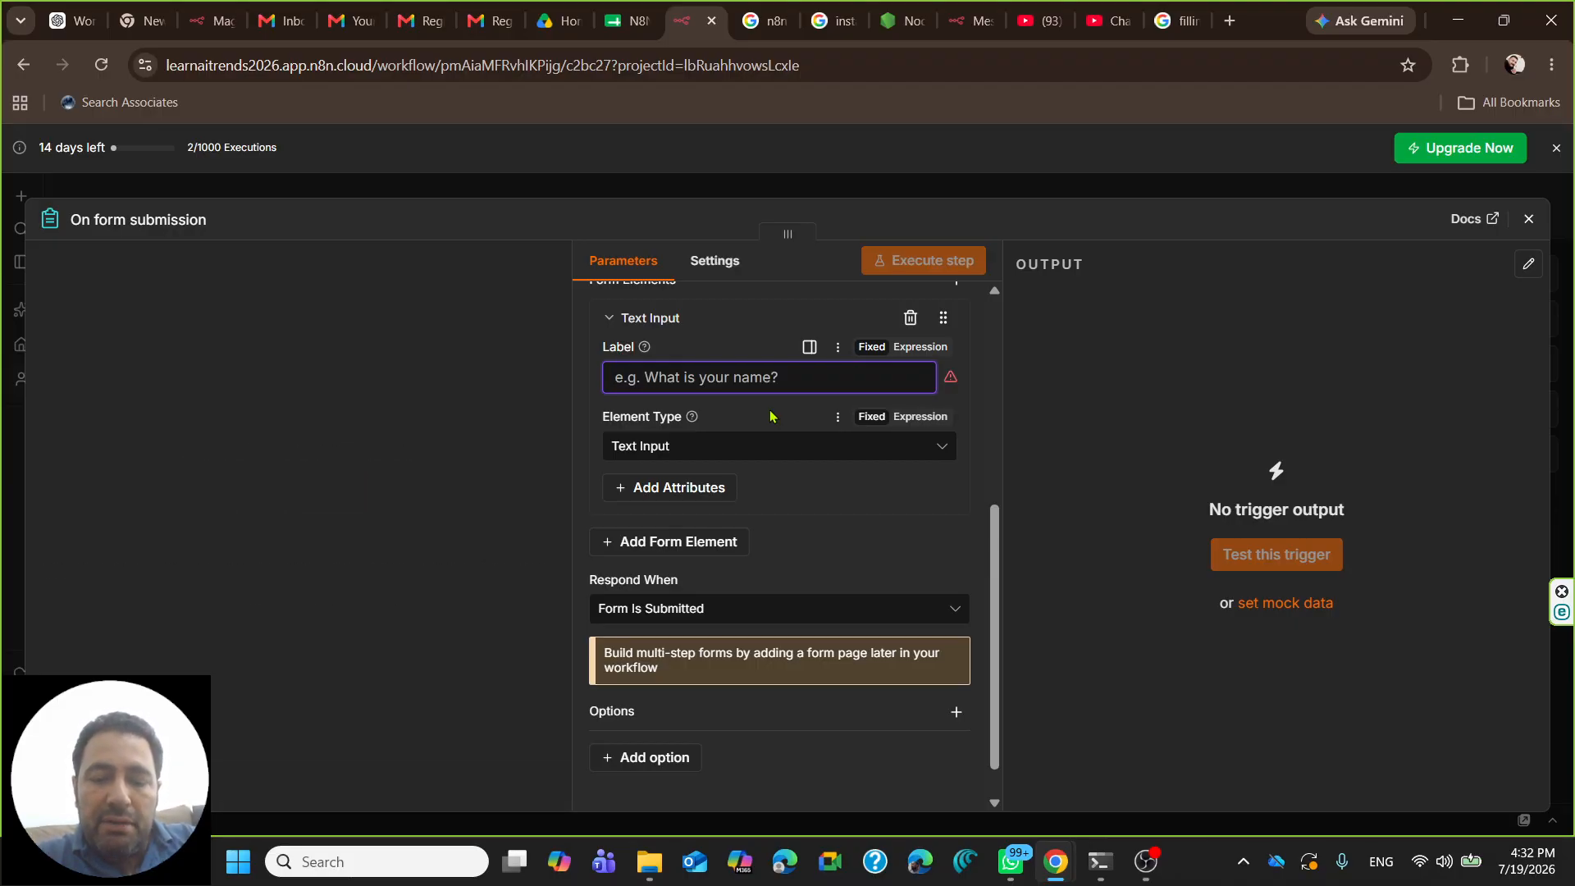
type("Stu")
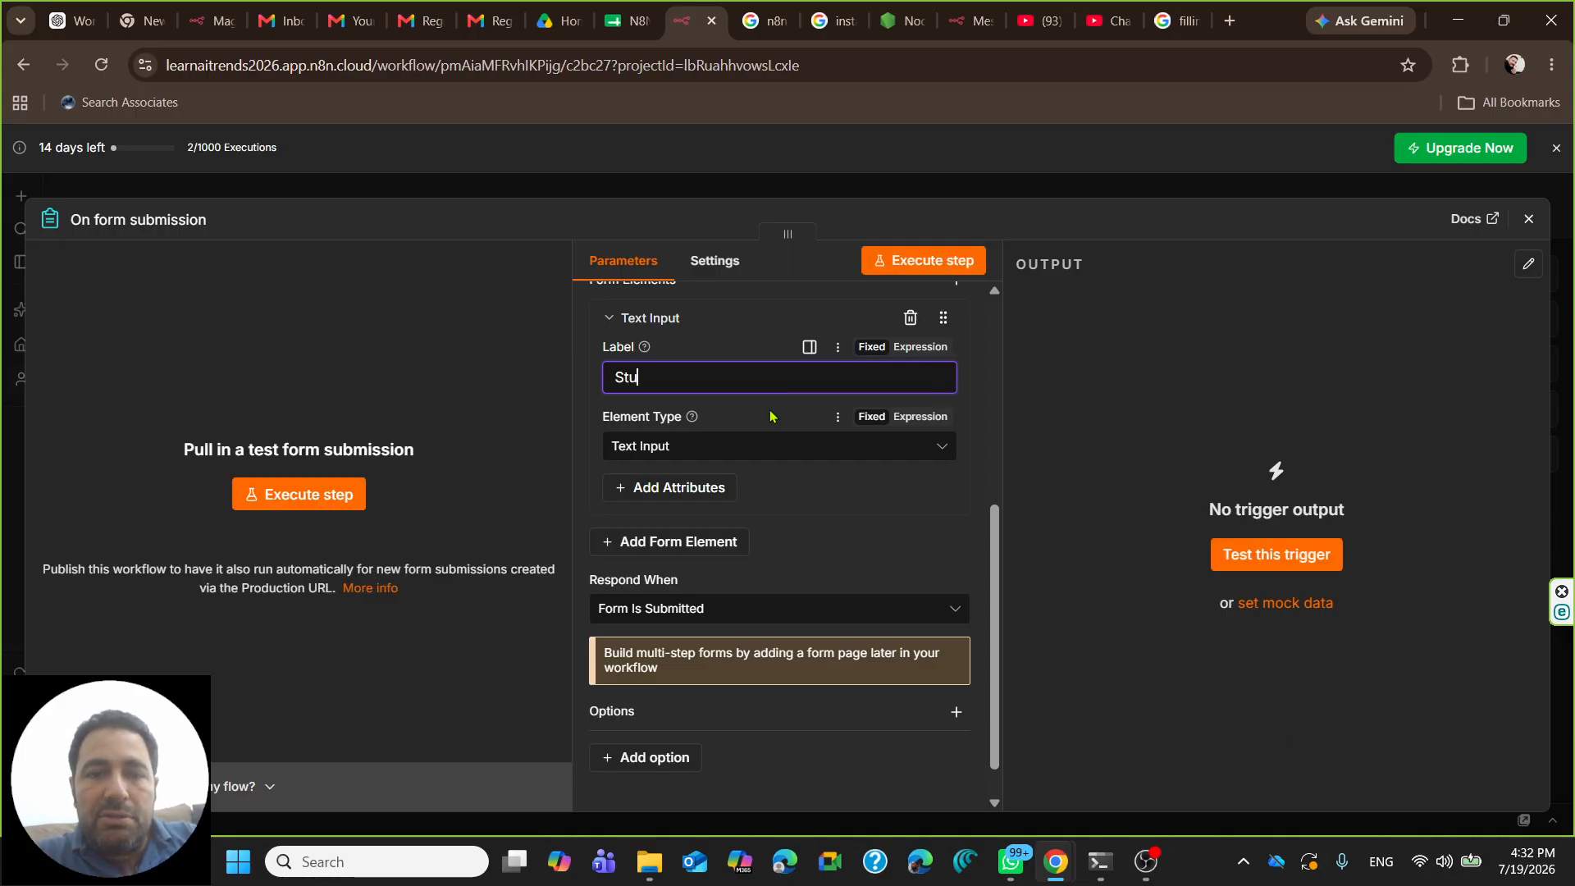
type("dent Full Name")
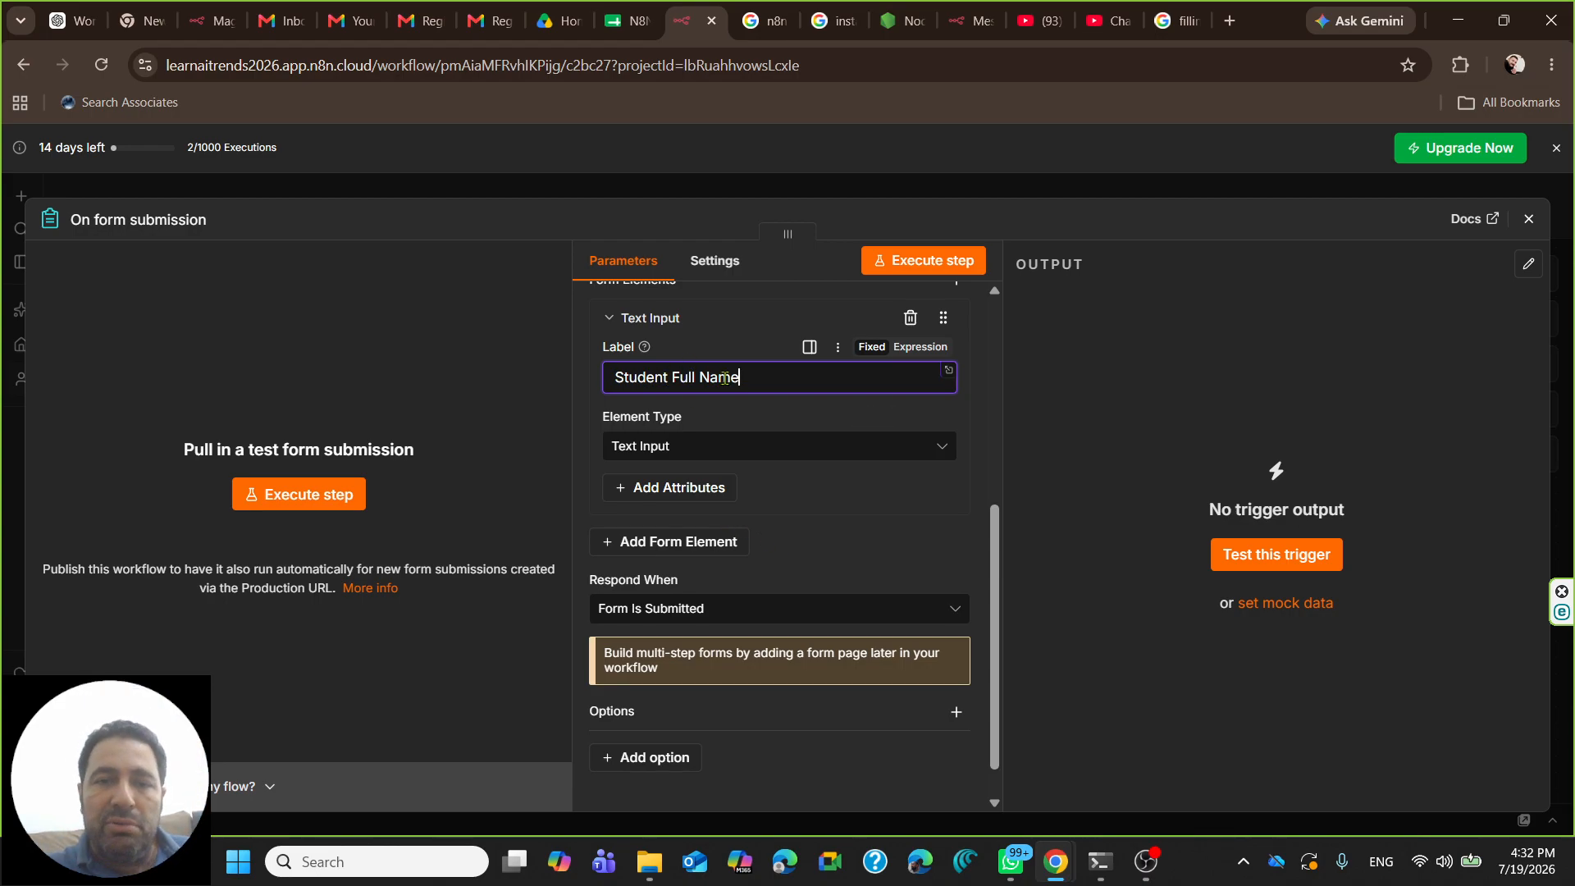
left_click(683, 451)
left_click(684, 451)
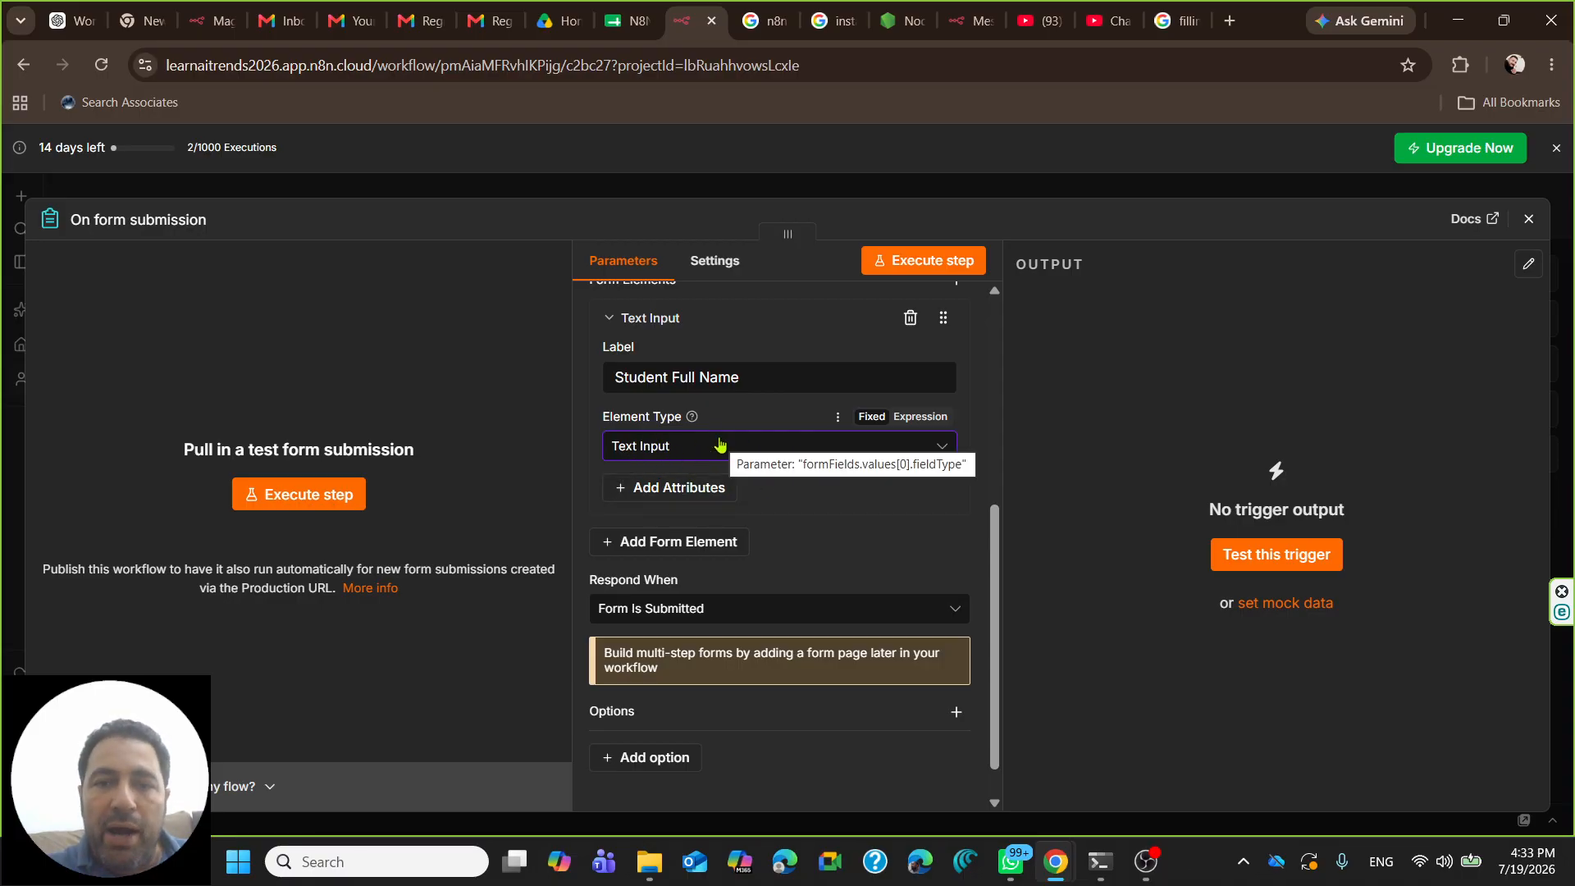
left_click(650, 491)
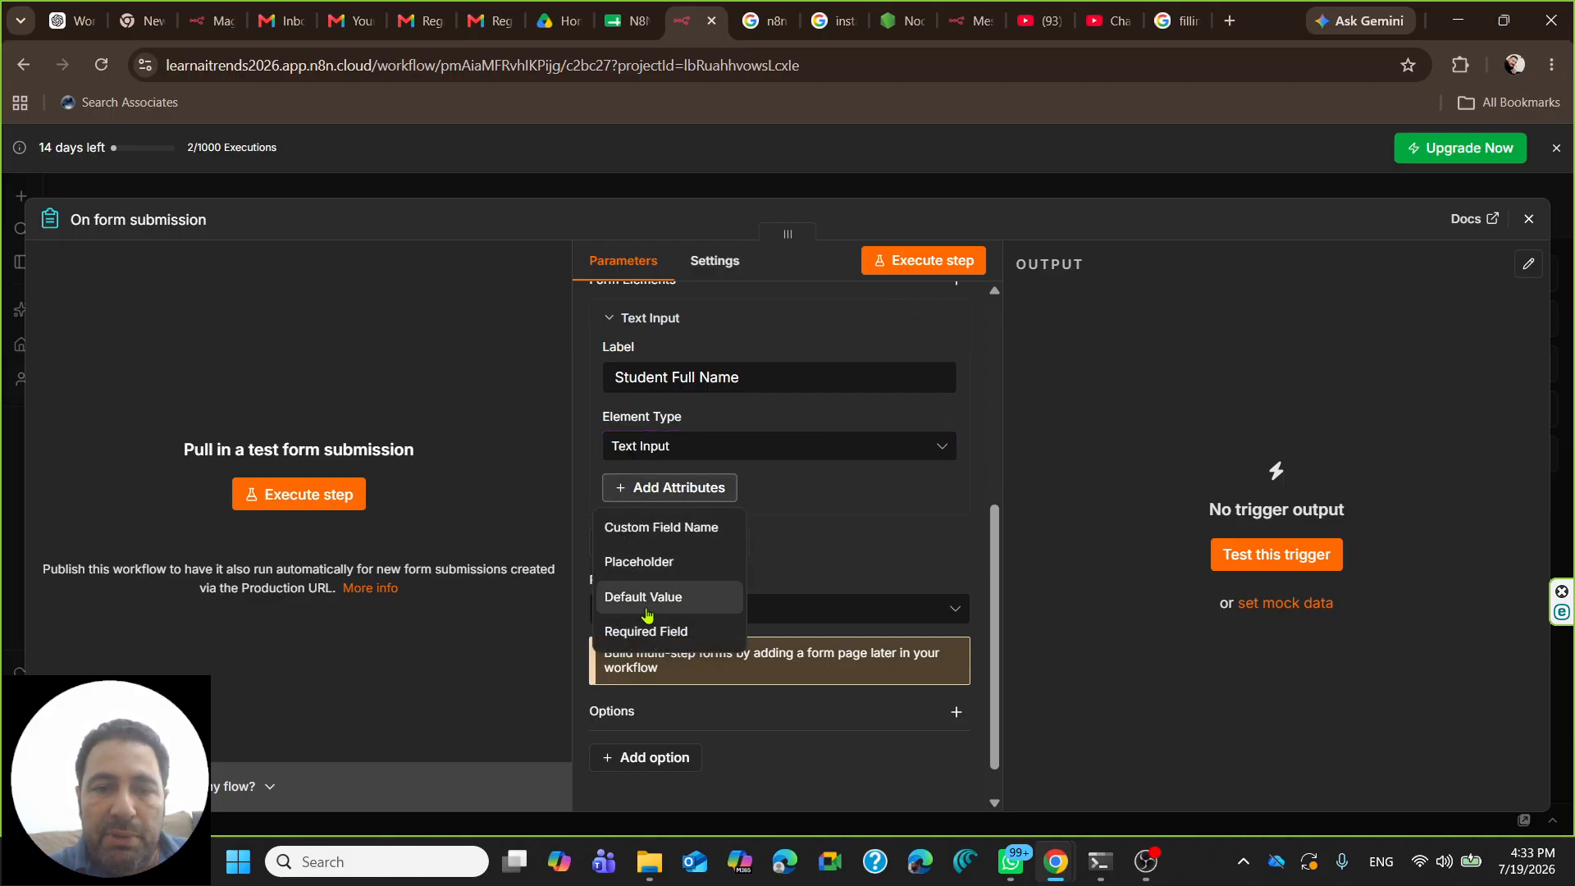
left_click(639, 633)
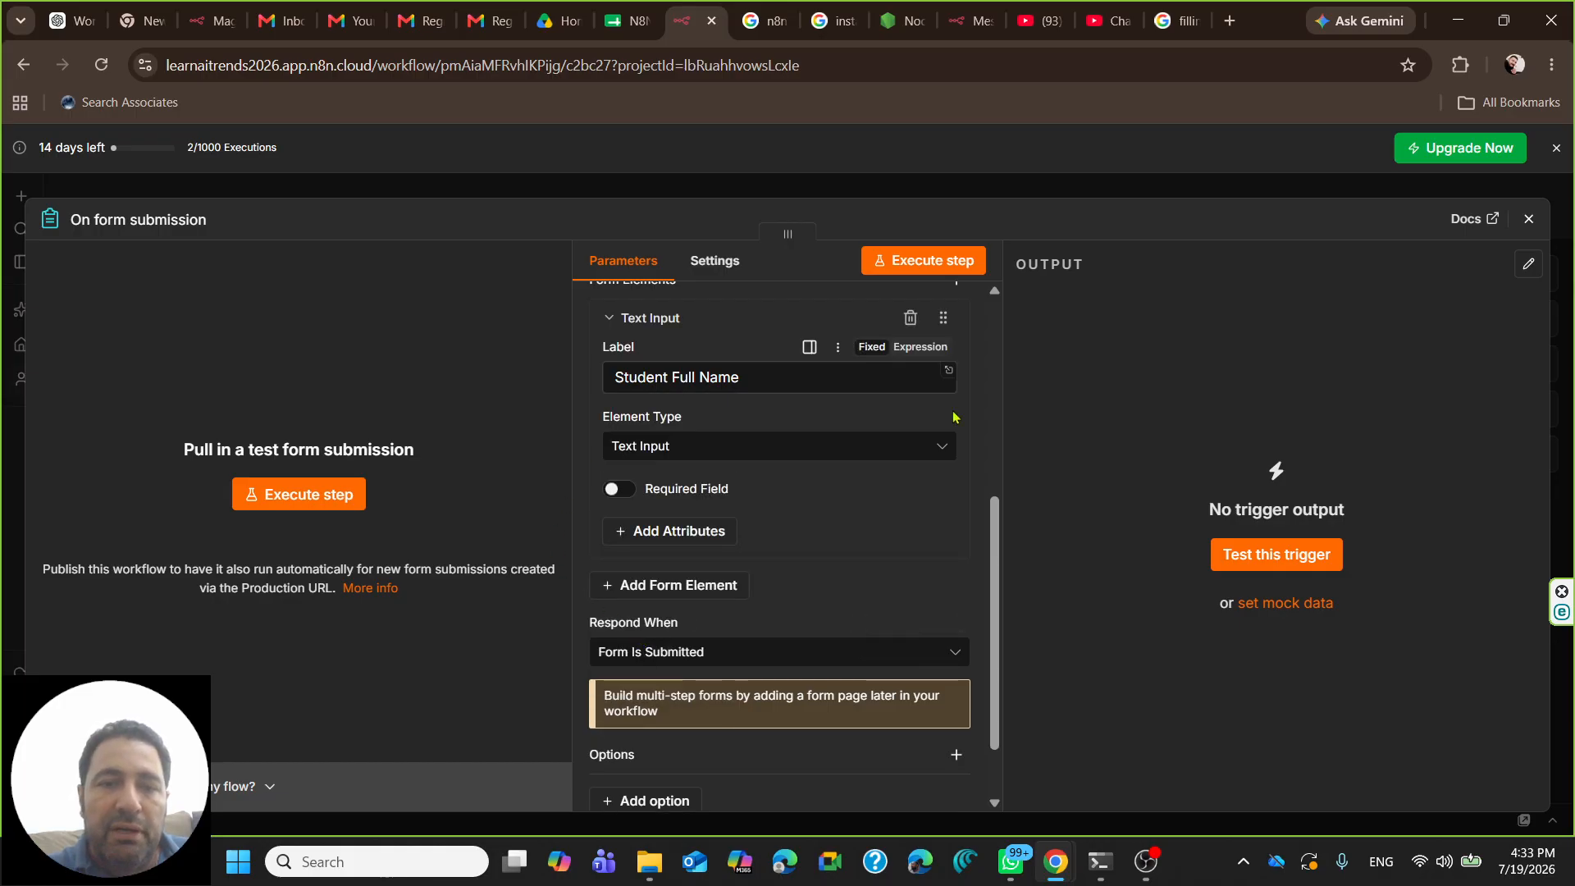
left_click(619, 489)
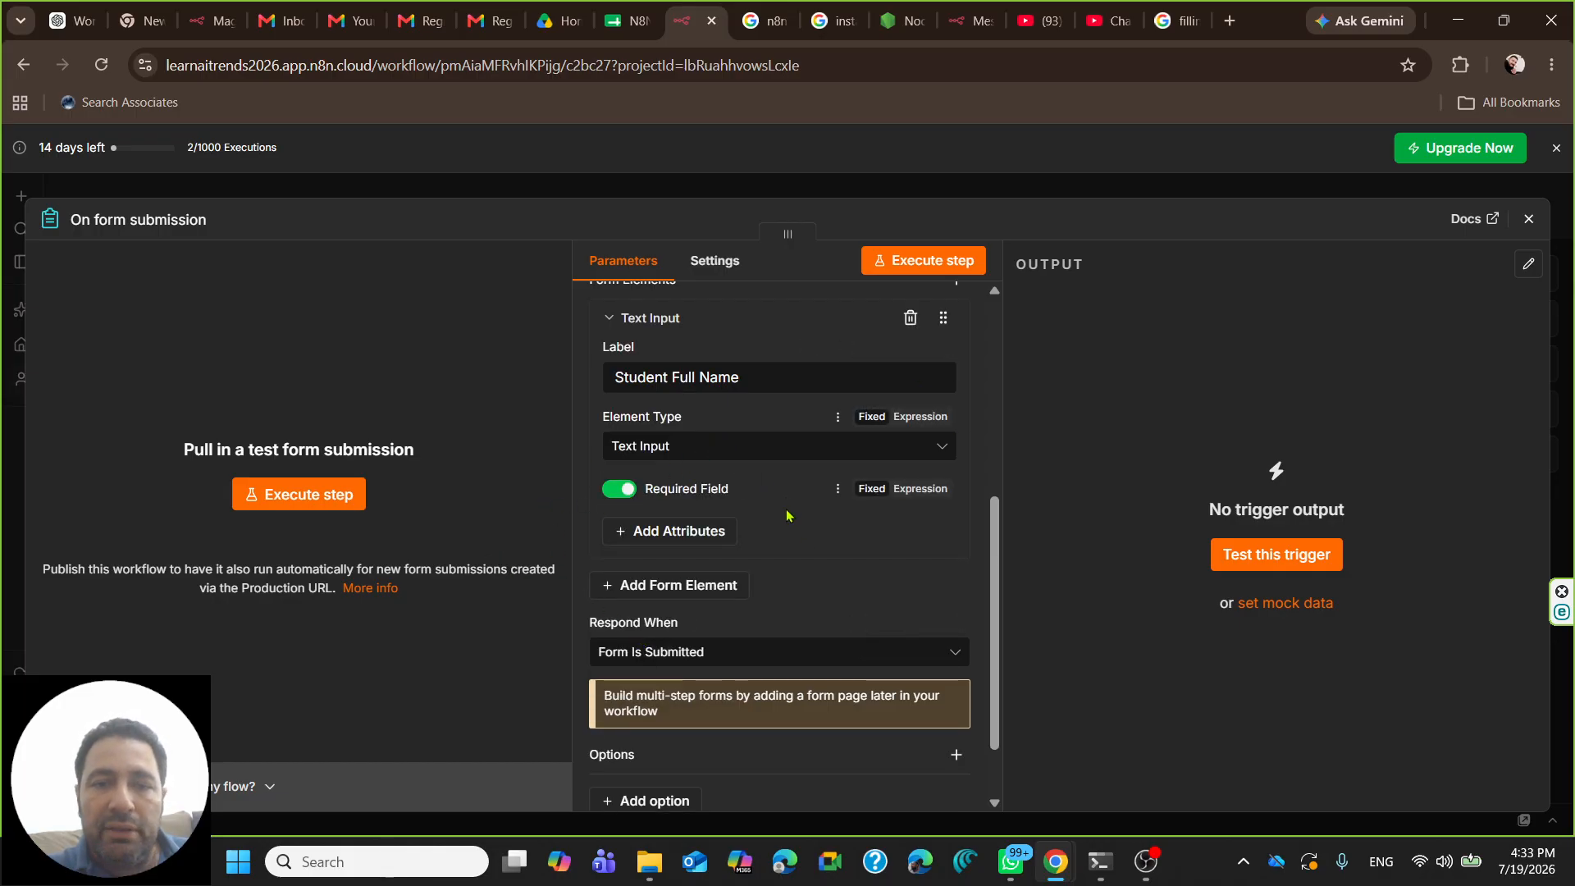
- Add a required Email-type field labelled 'Email'
left_click(673, 586)
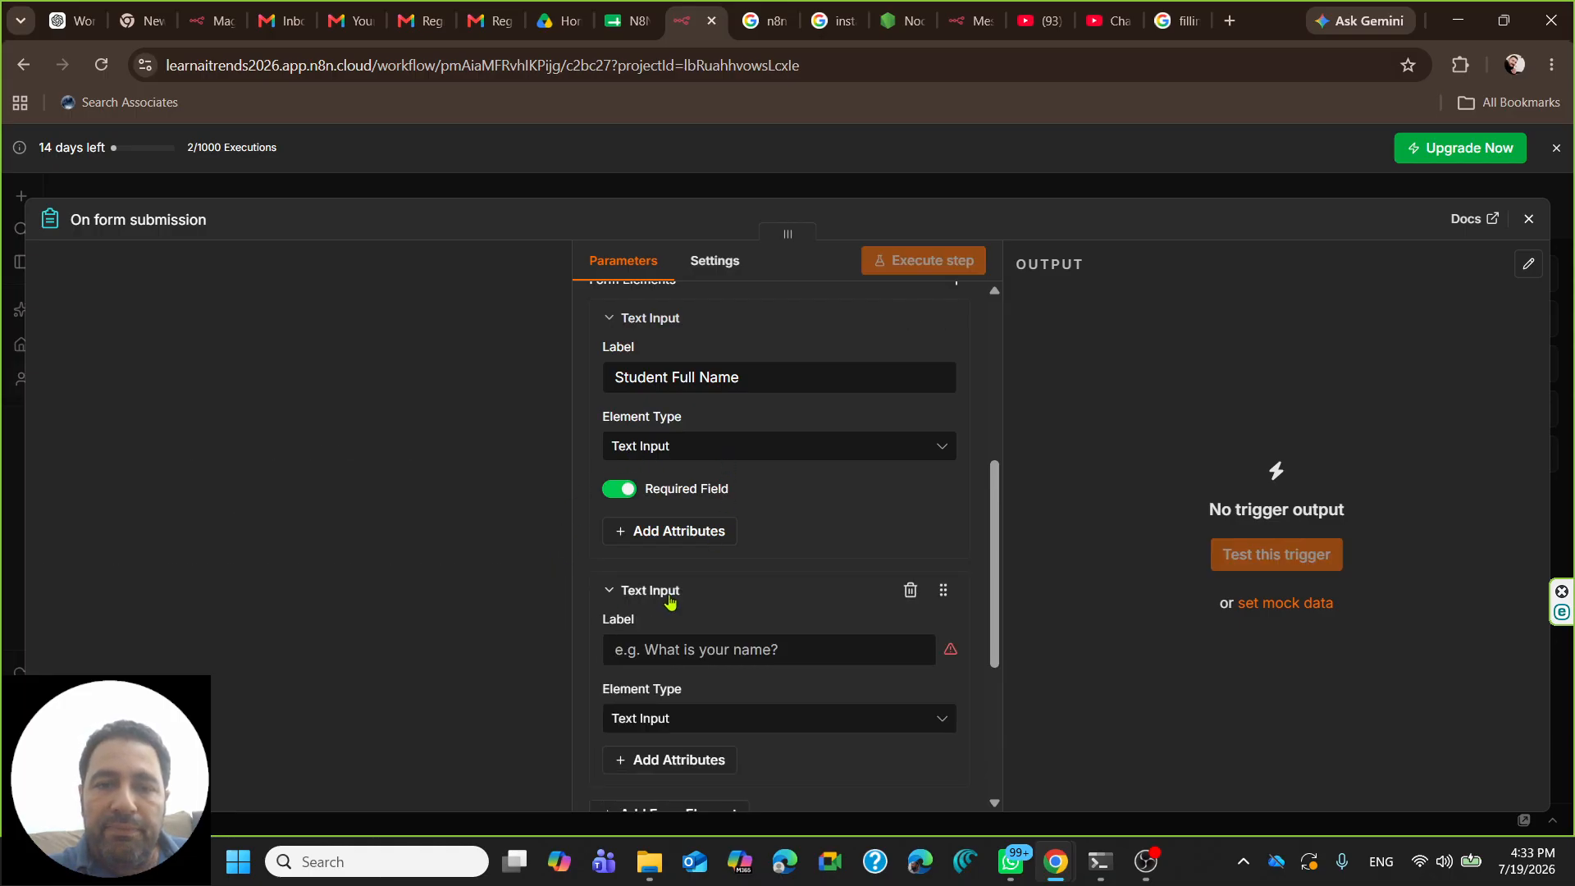
scroll(681, 534, "down", 3)
left_click(696, 448)
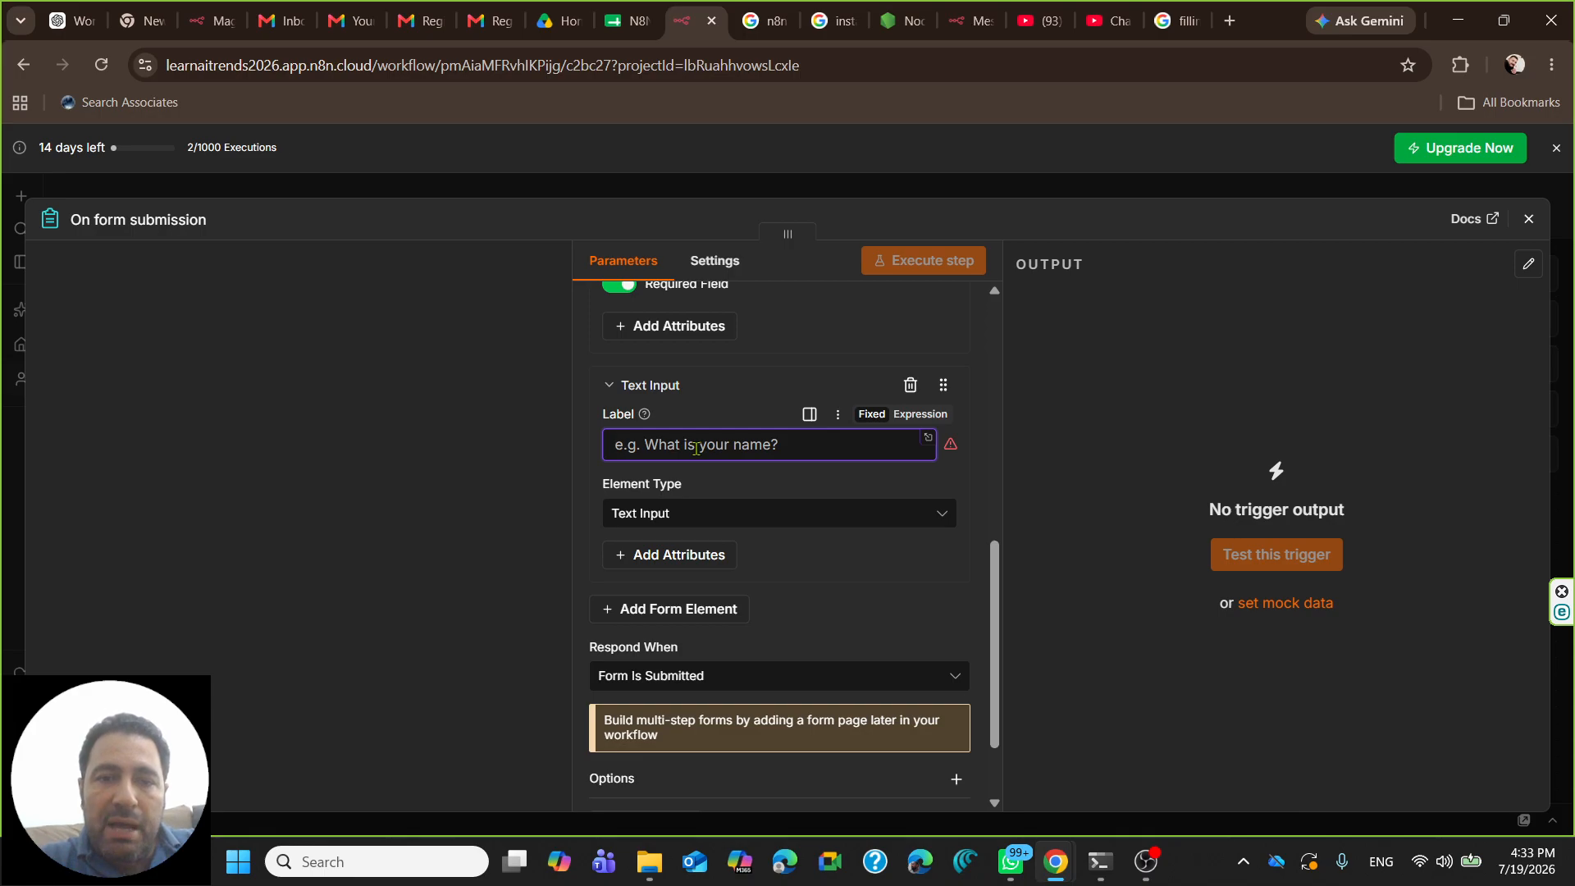
type("Emial")
key("BackSpace")
key("BackSpace")
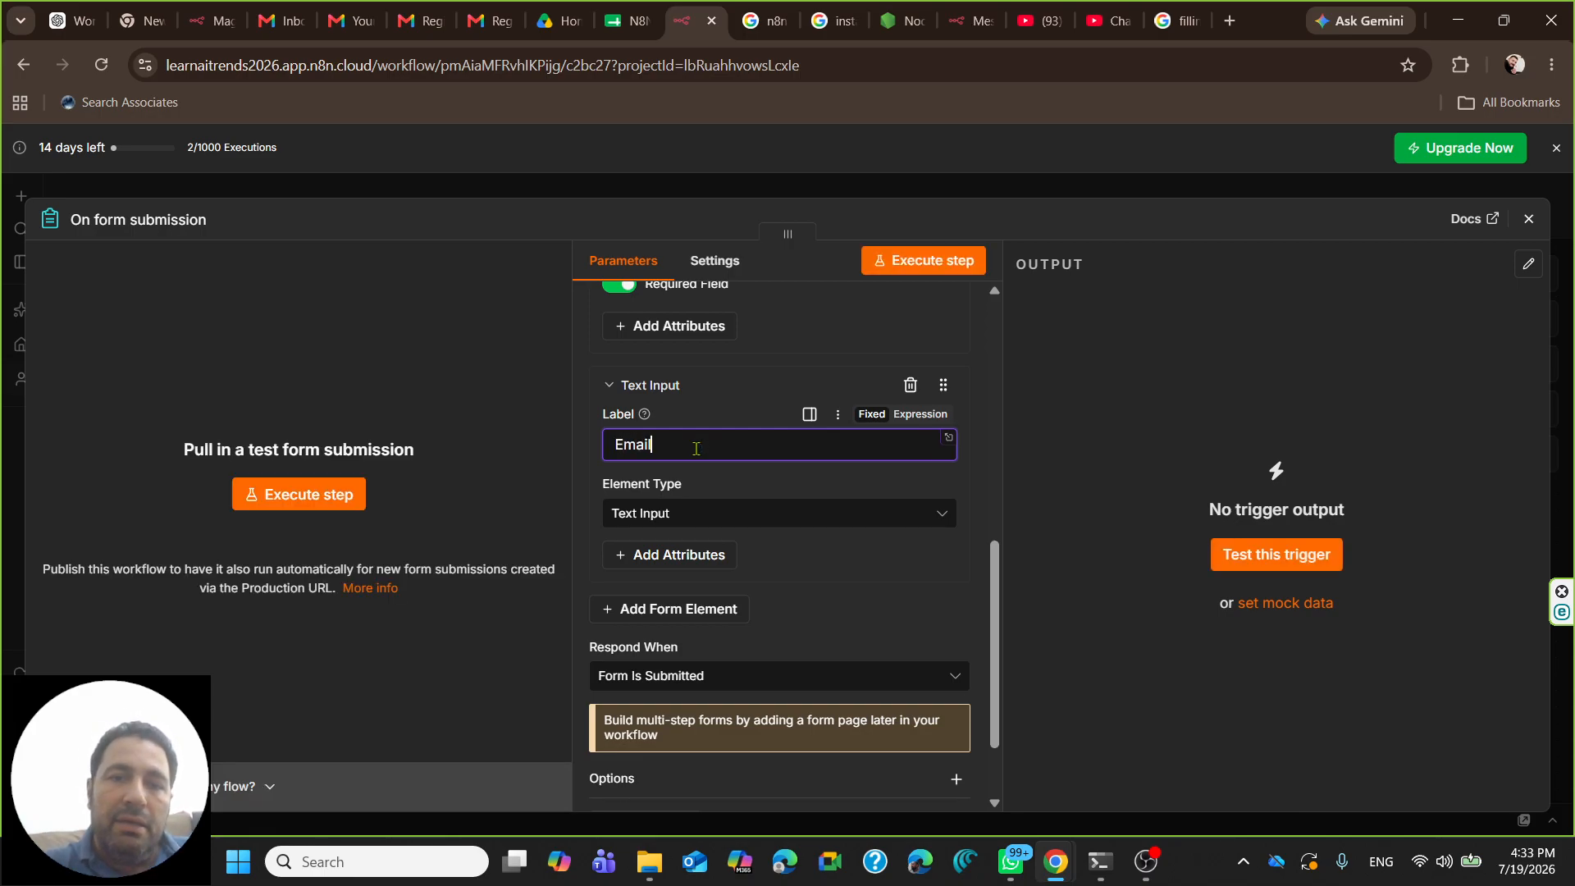
left_click(679, 518)
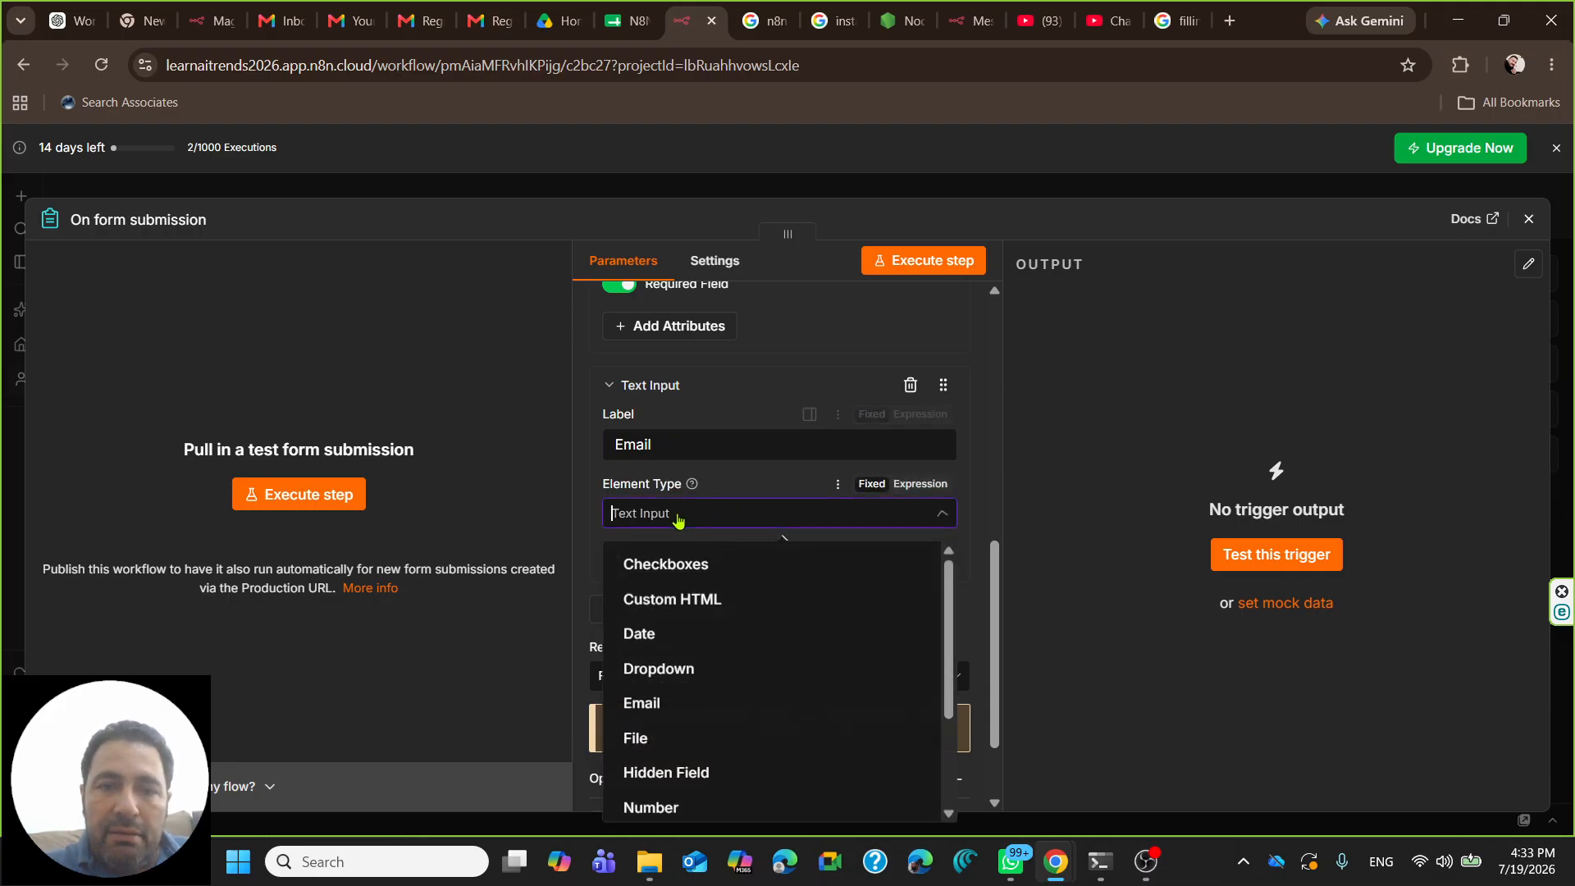
scroll(710, 648, "up", 2)
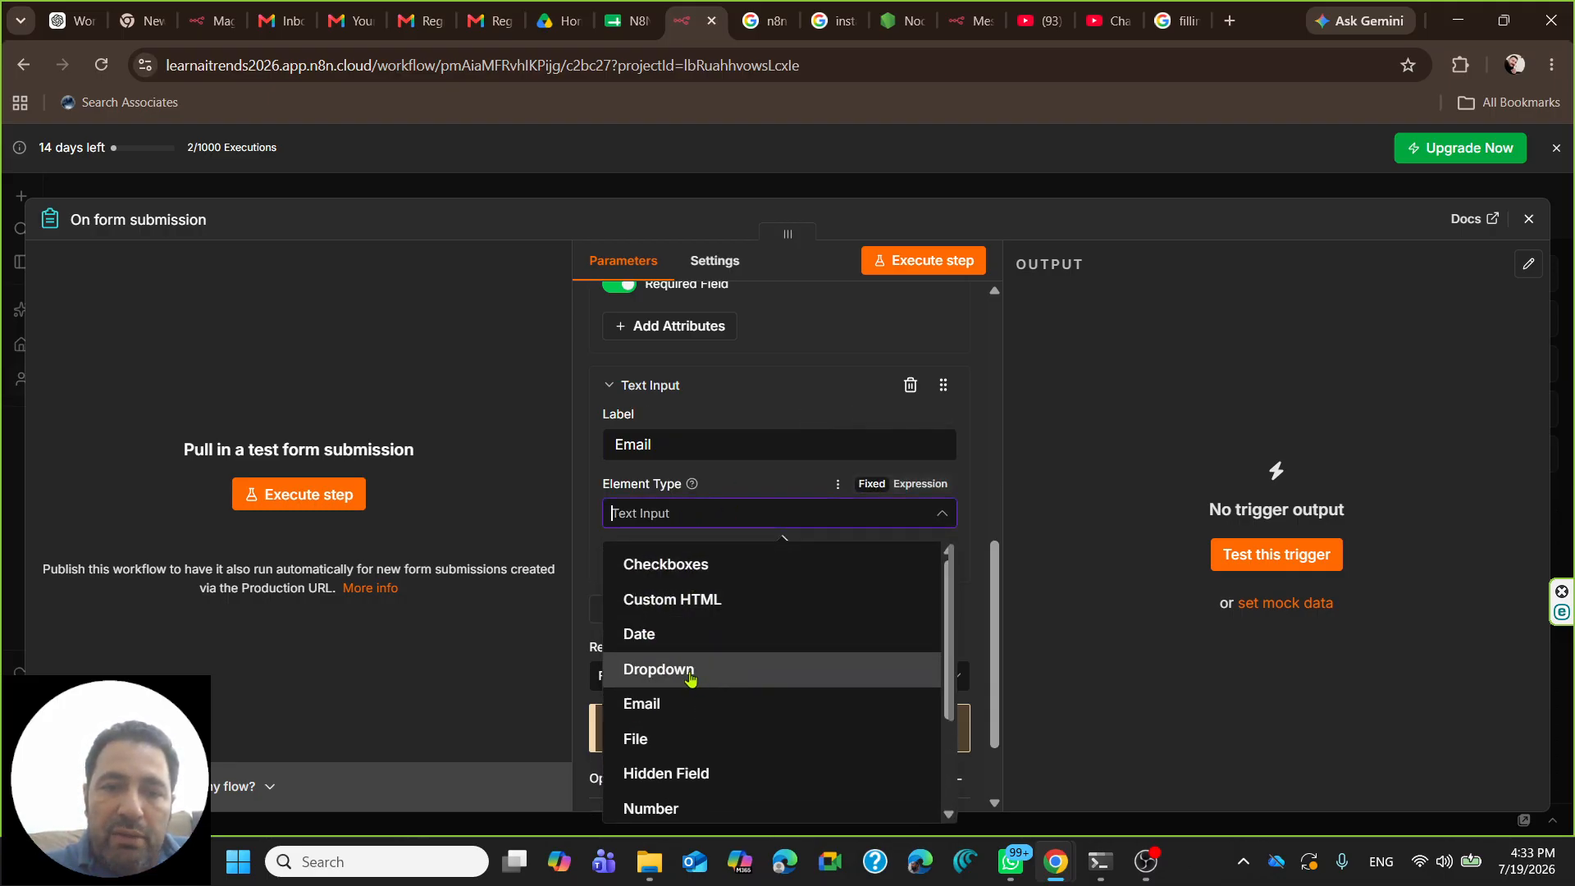
left_click(656, 706)
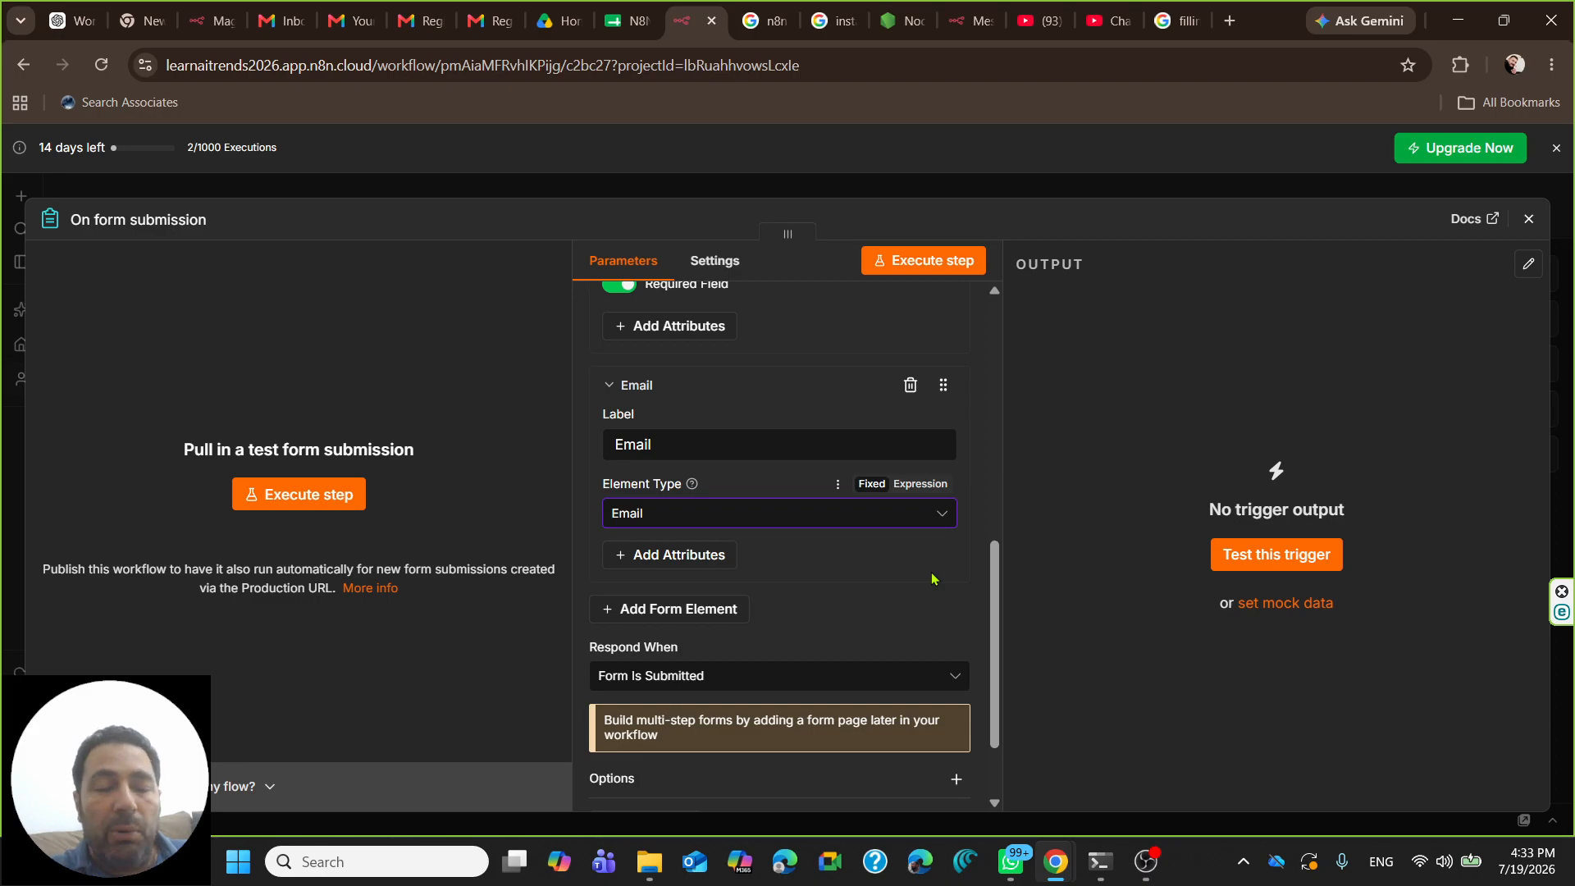
left_click(665, 556)
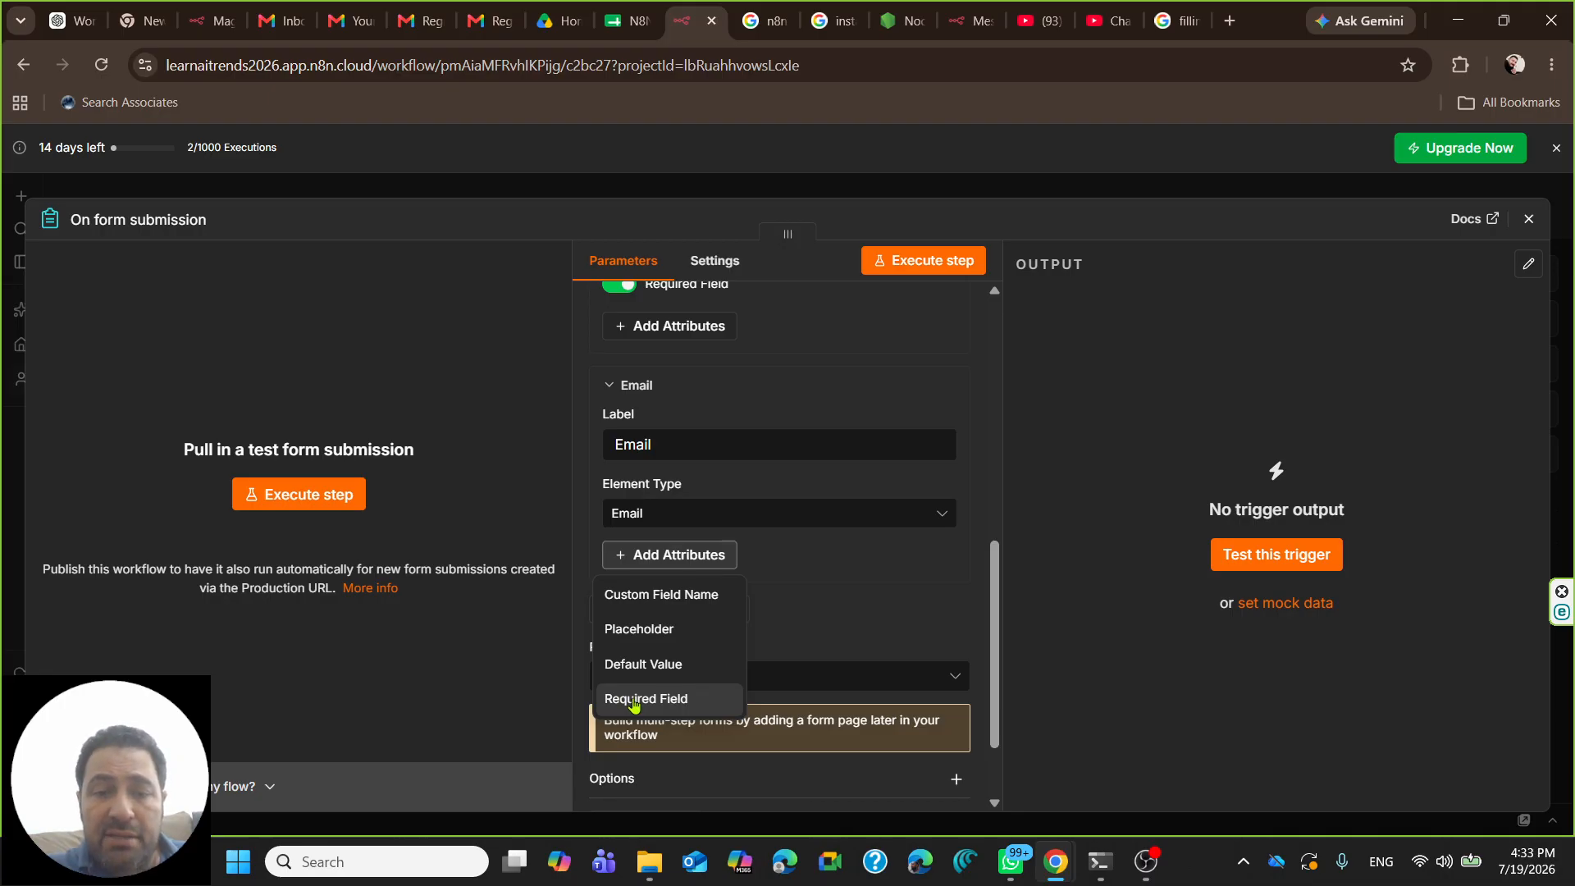
left_click(646, 698)
left_click(620, 555)
scroll(708, 620, "down", 2)
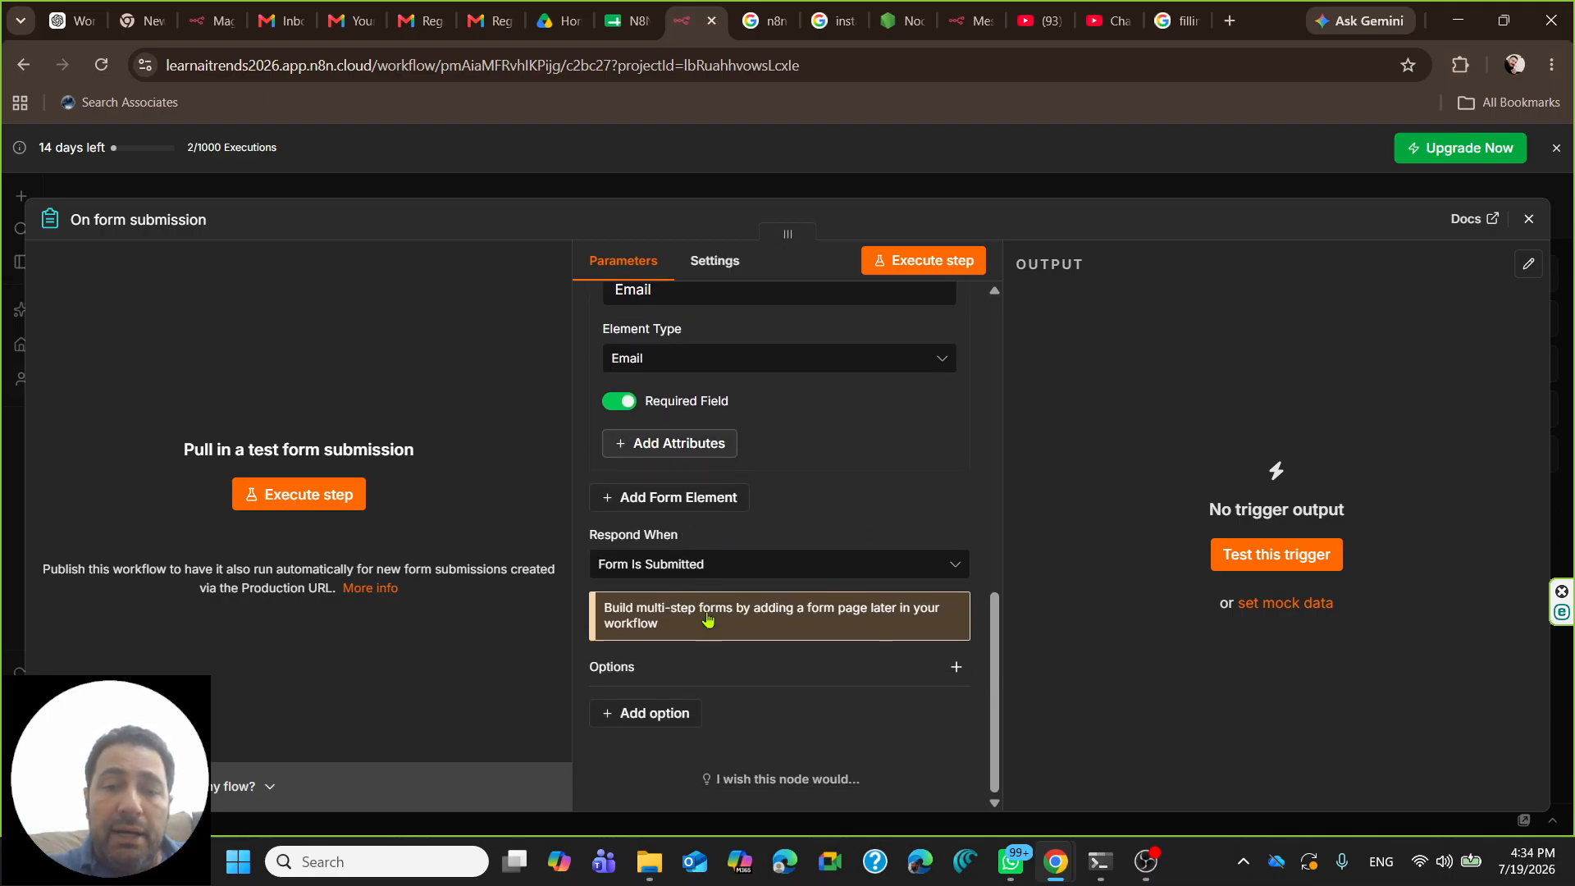
- Add a third field labelled 'Select your desired course' and view its element types
left_click(653, 497)
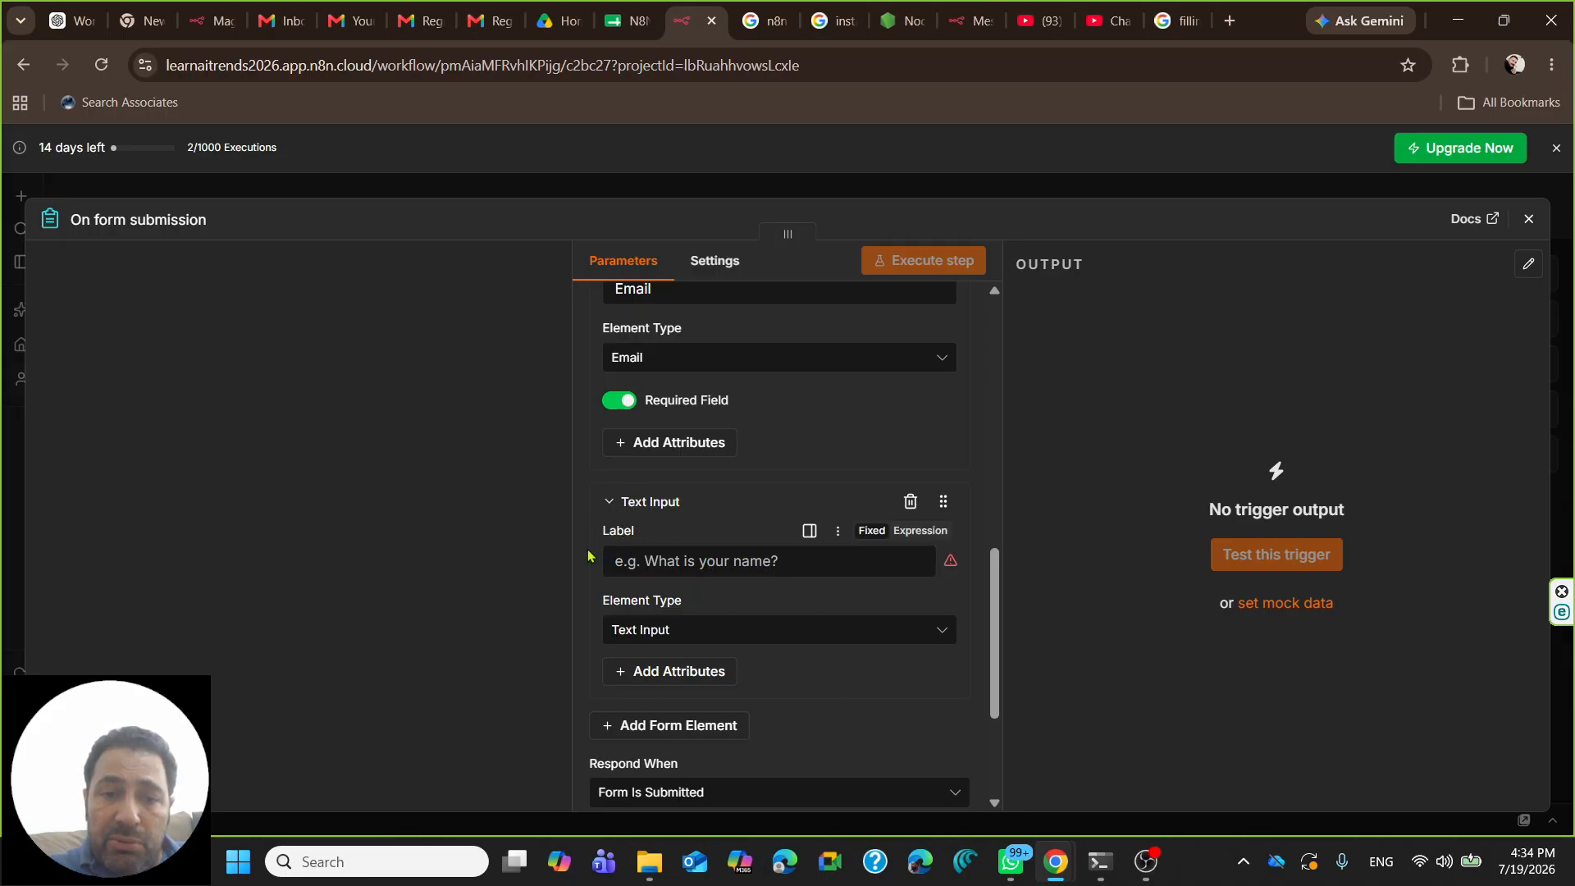
left_click(651, 566)
type("Selec")
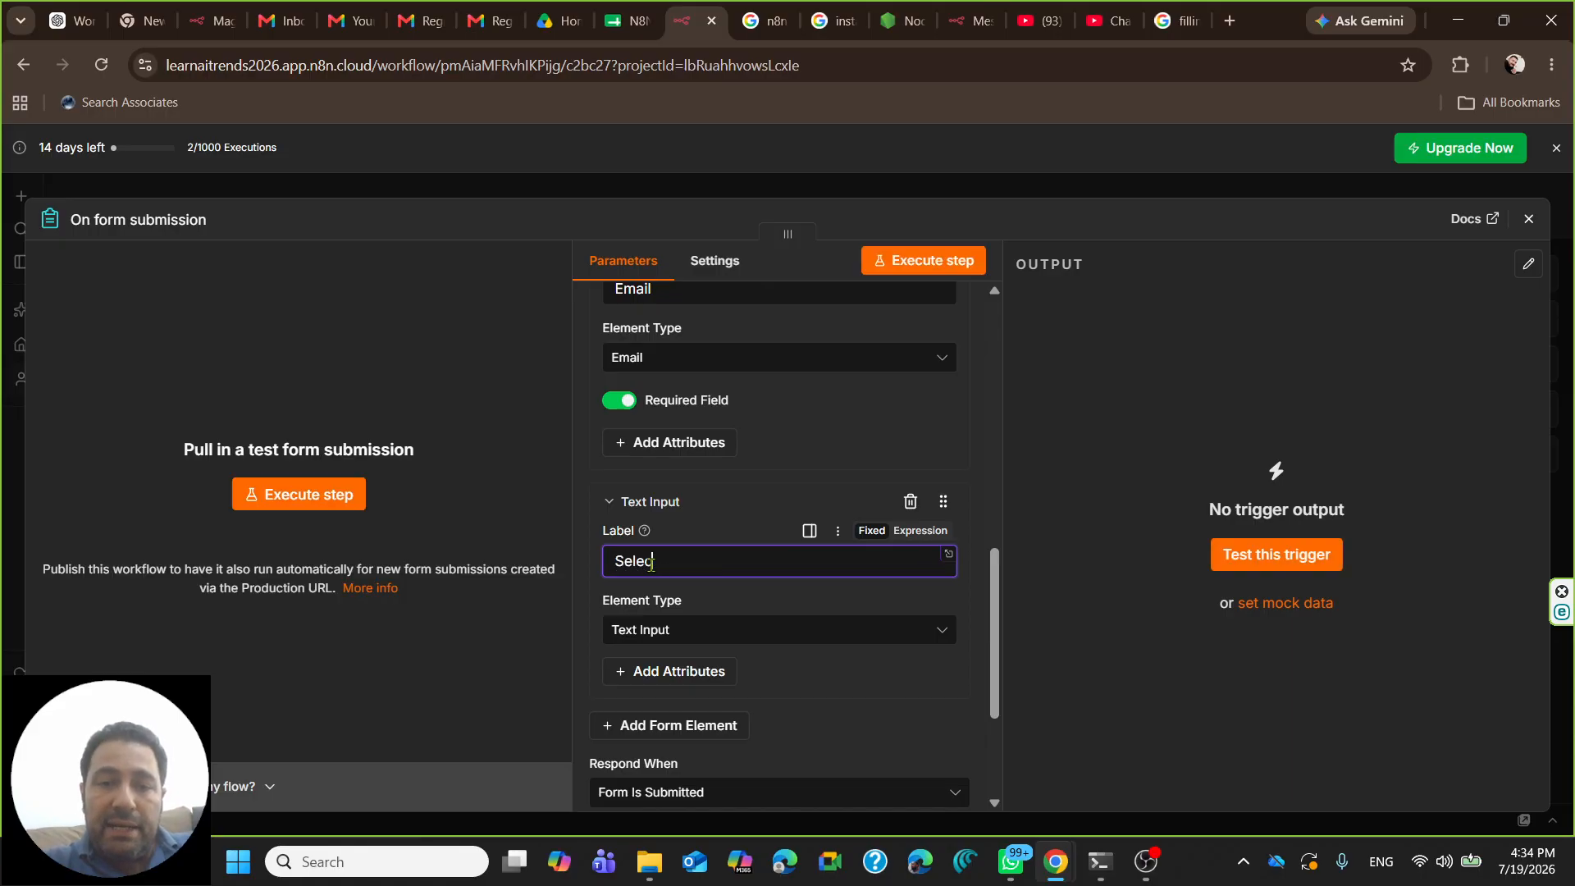
type("t you")
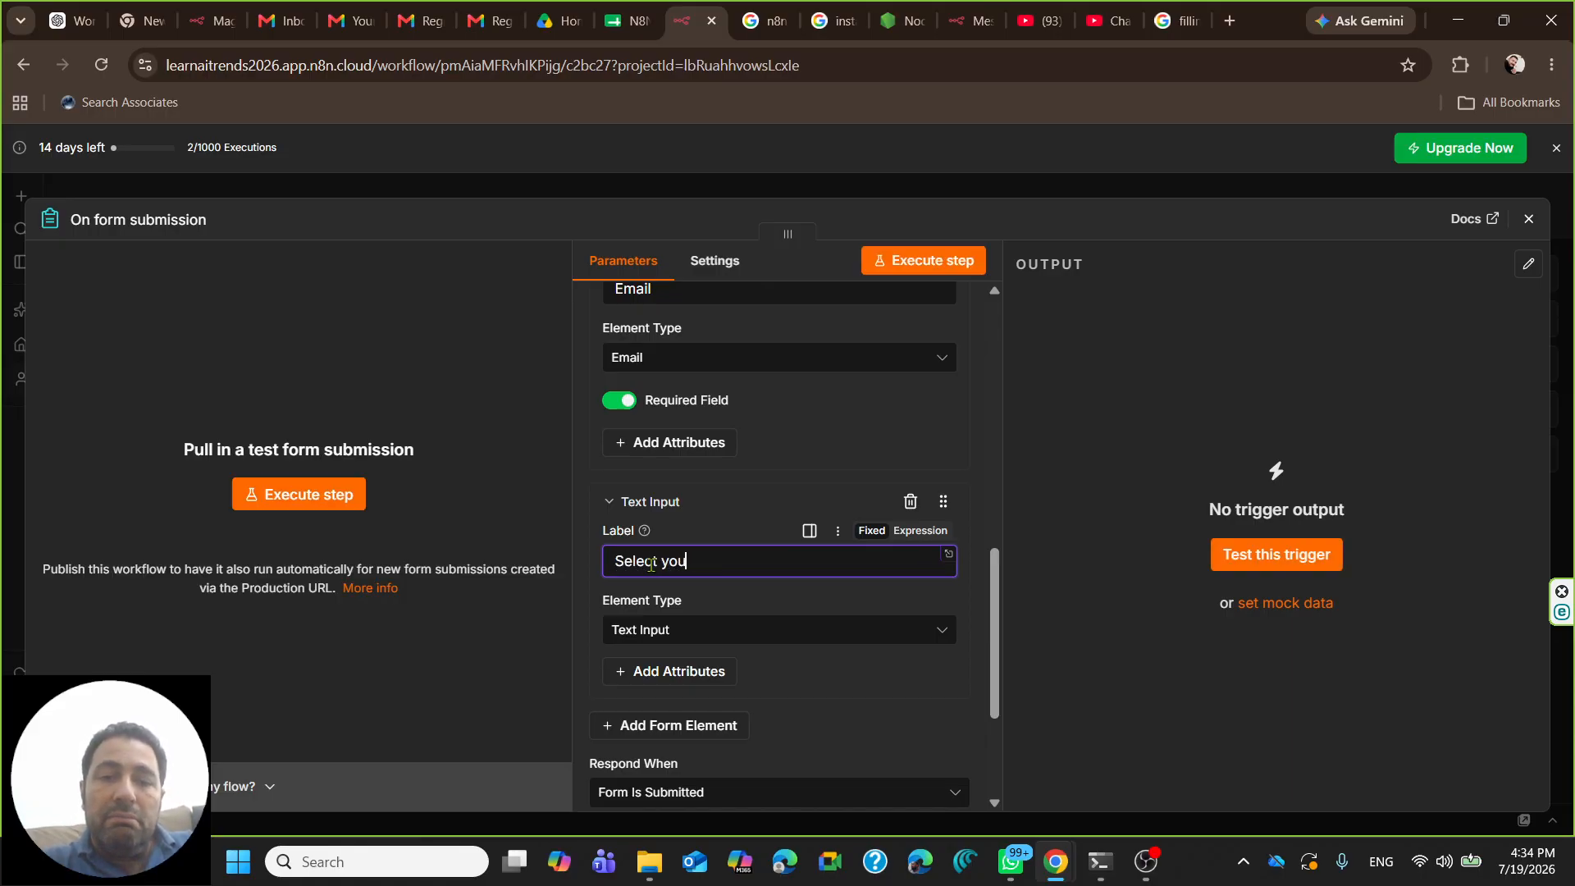
key("BackSpace")
key("BackSpace")
key("BackSpace")
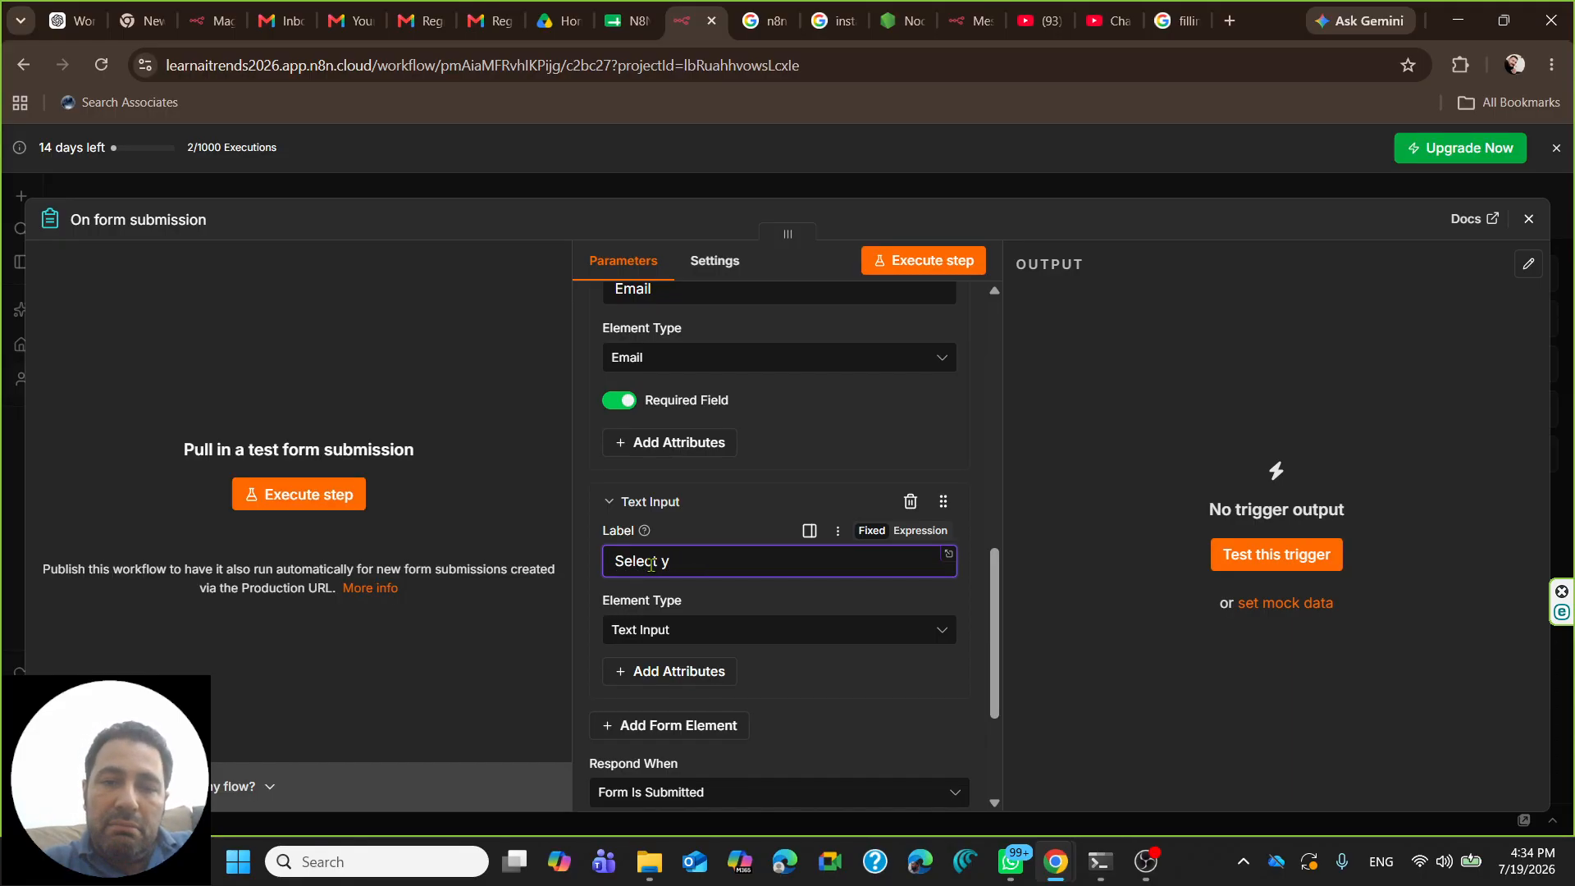
type("your ")
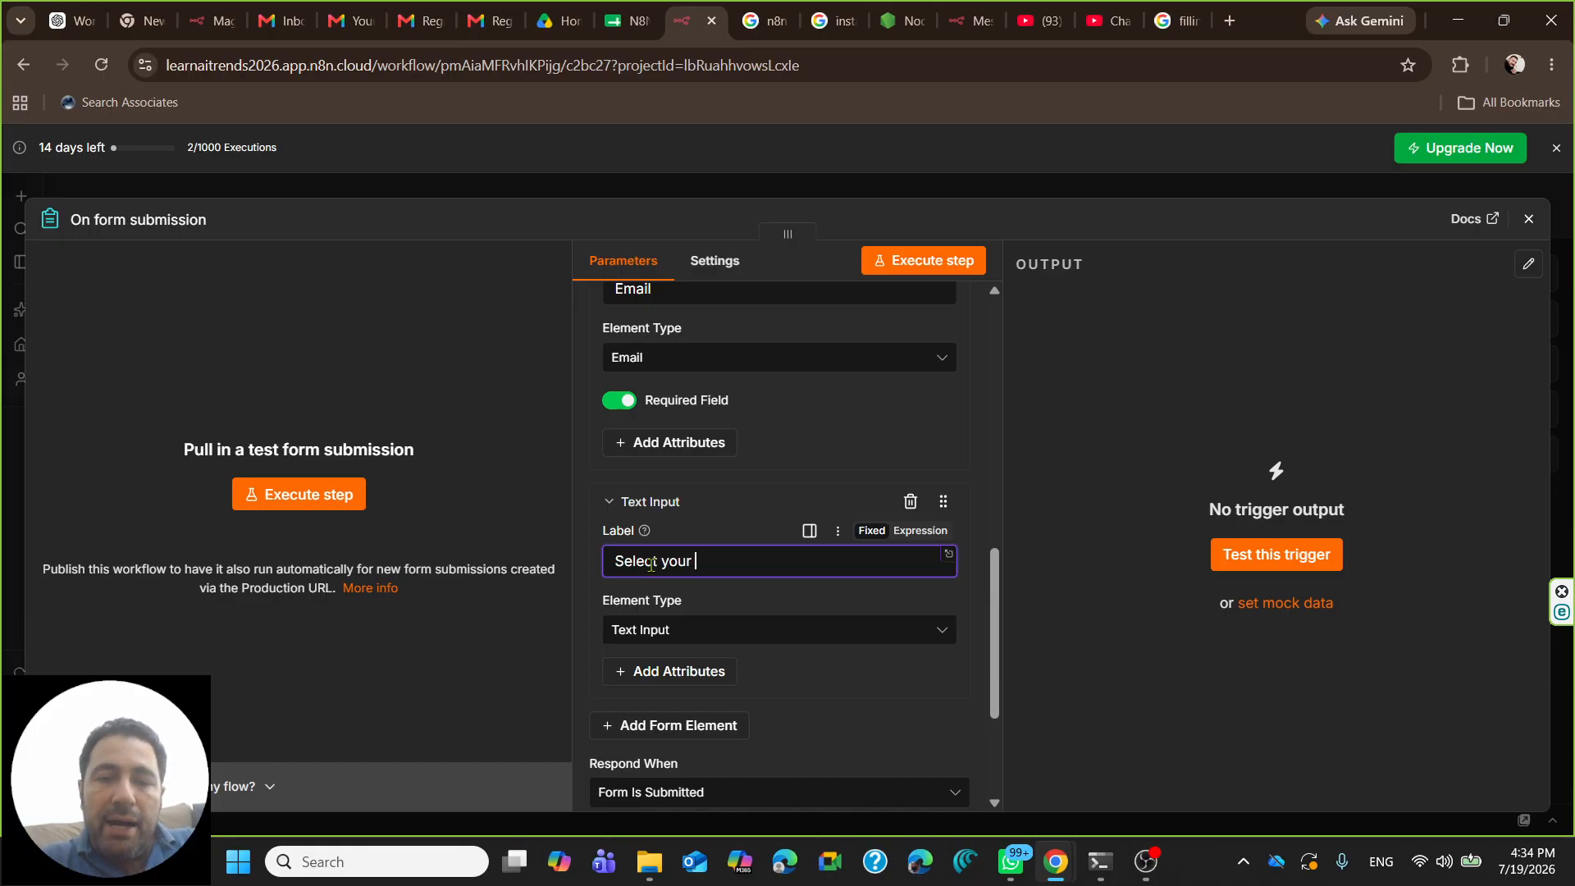
type("desired course")
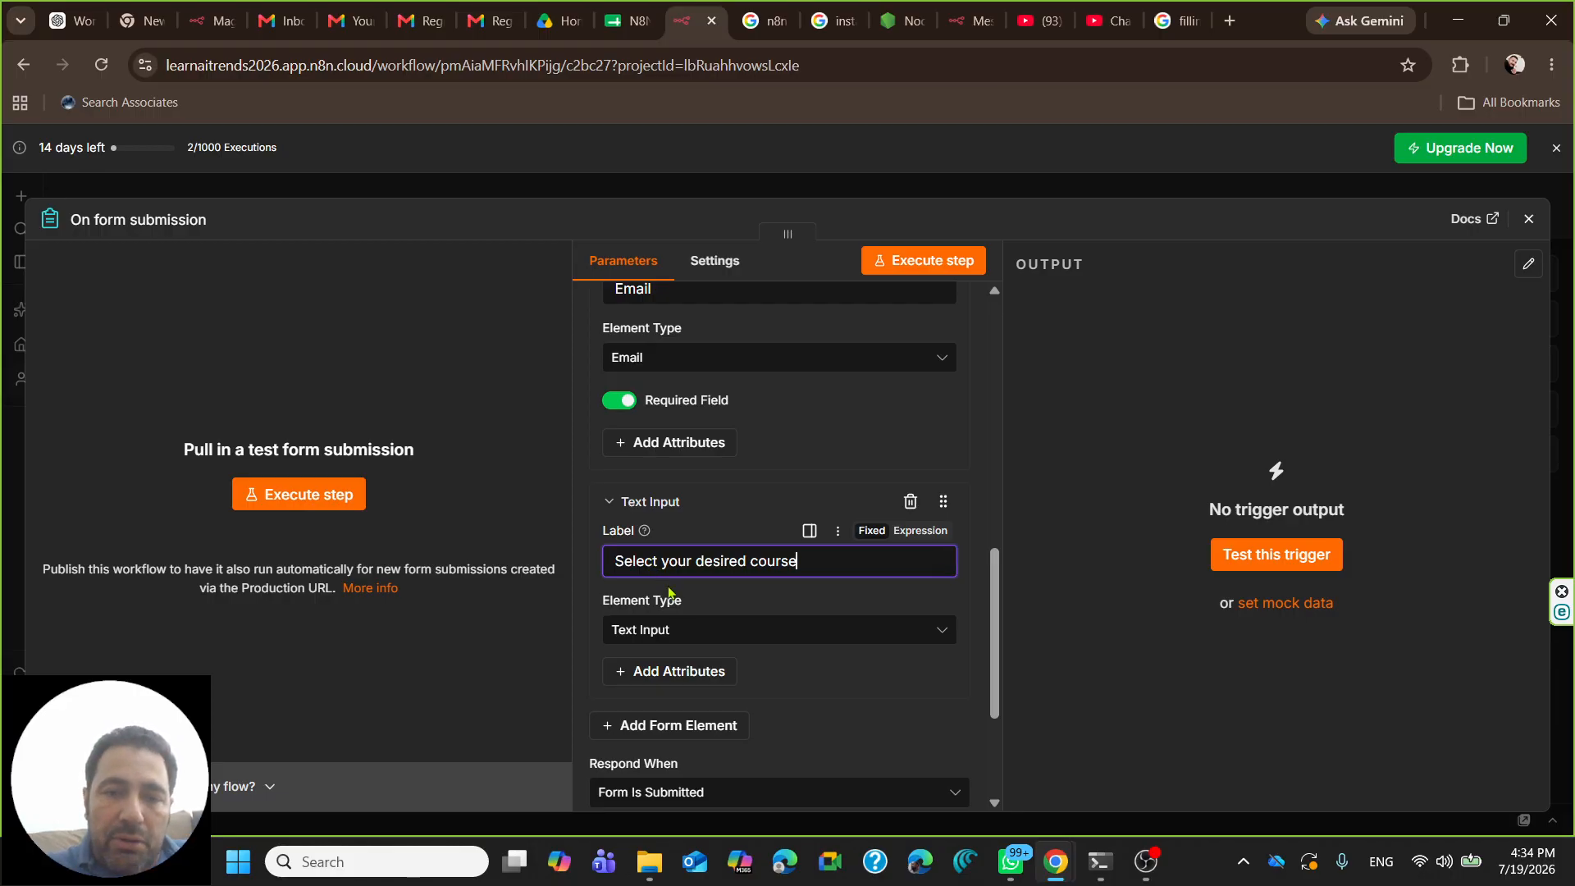
left_click(669, 629)
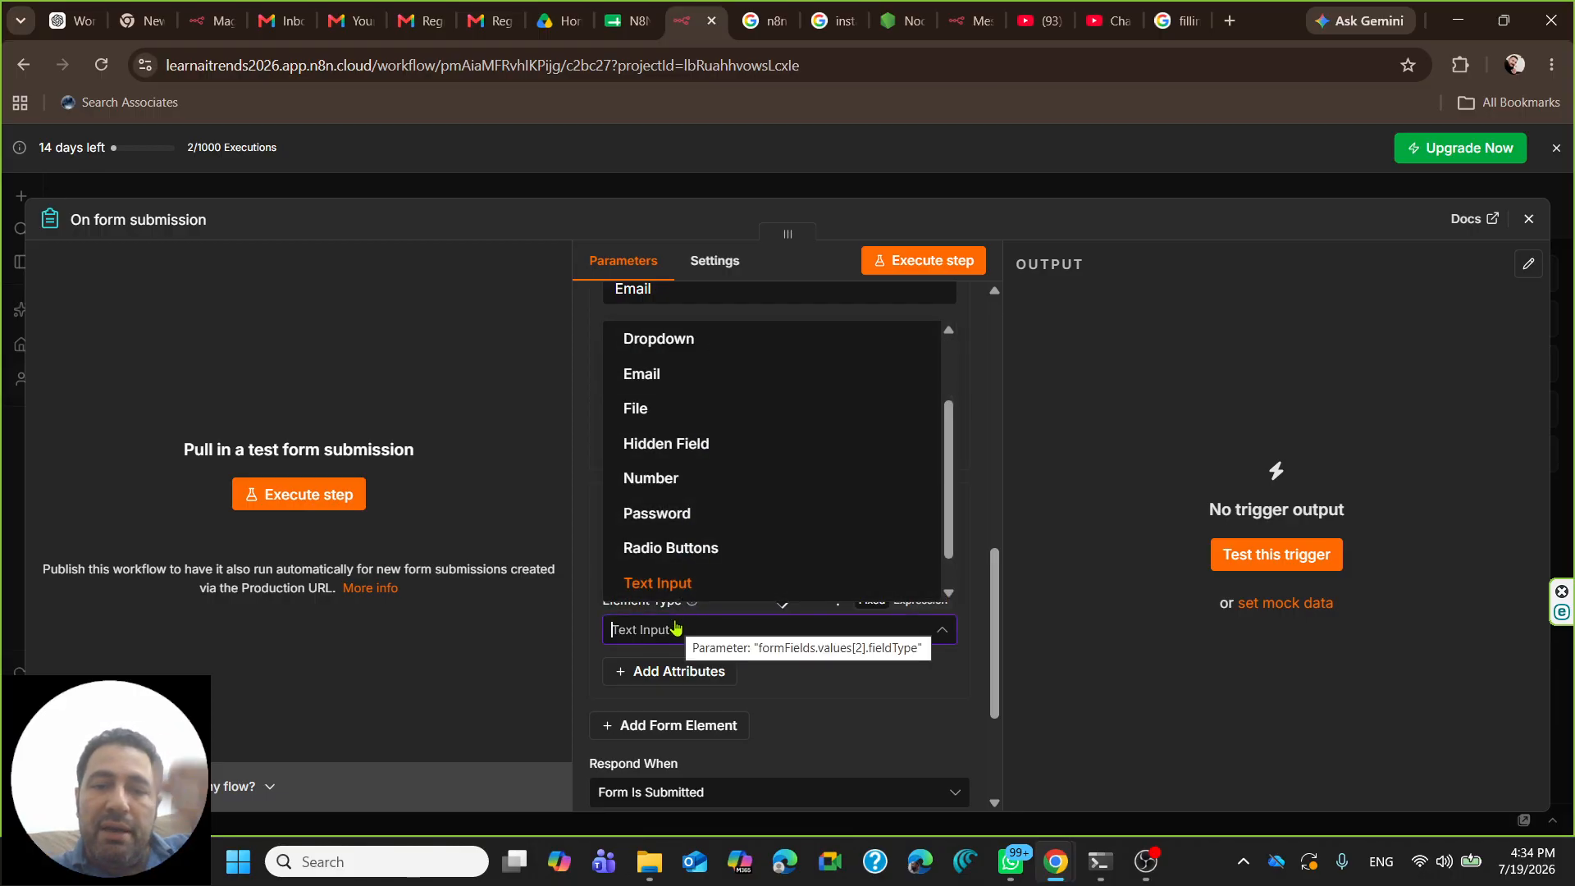
- Make the course field a Dropdown with options N8N Automation and Python for AI
left_click(685, 353)
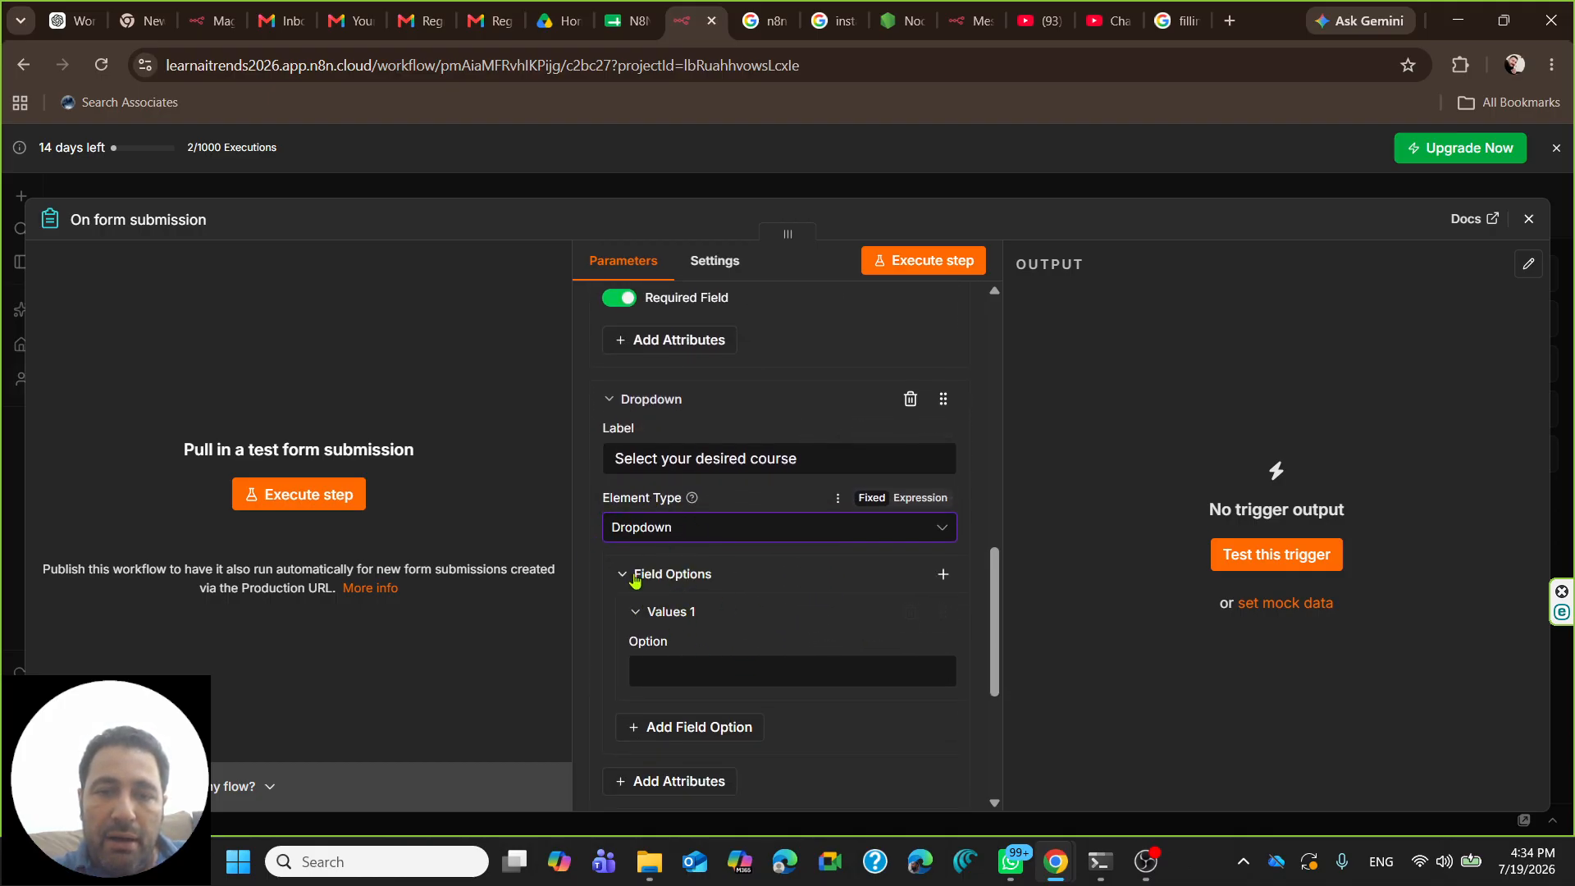
left_click(666, 669)
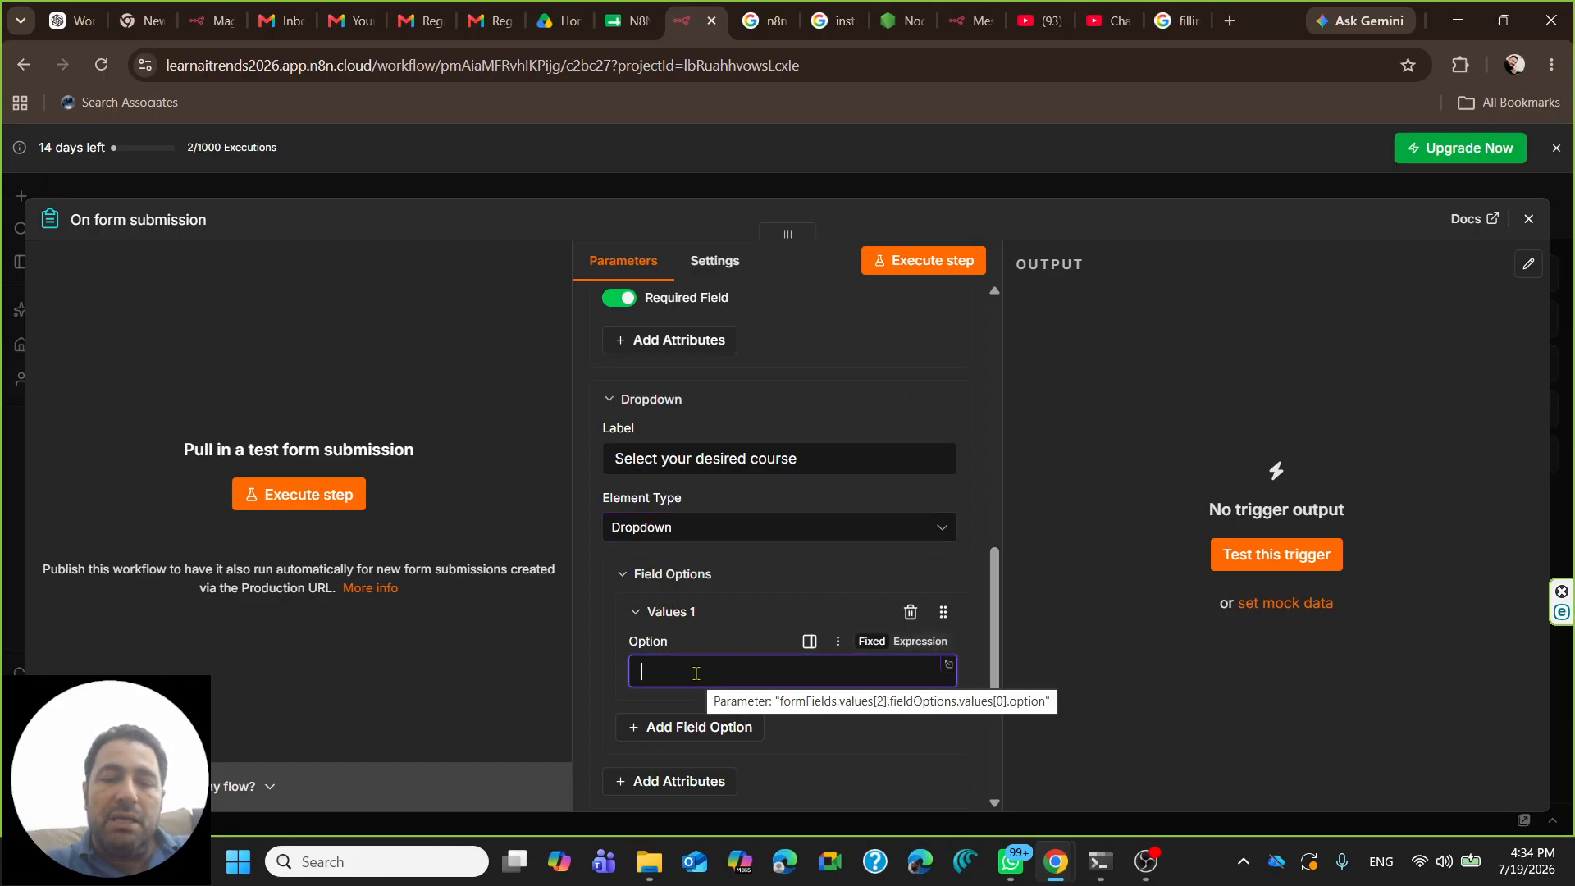
type("N*")
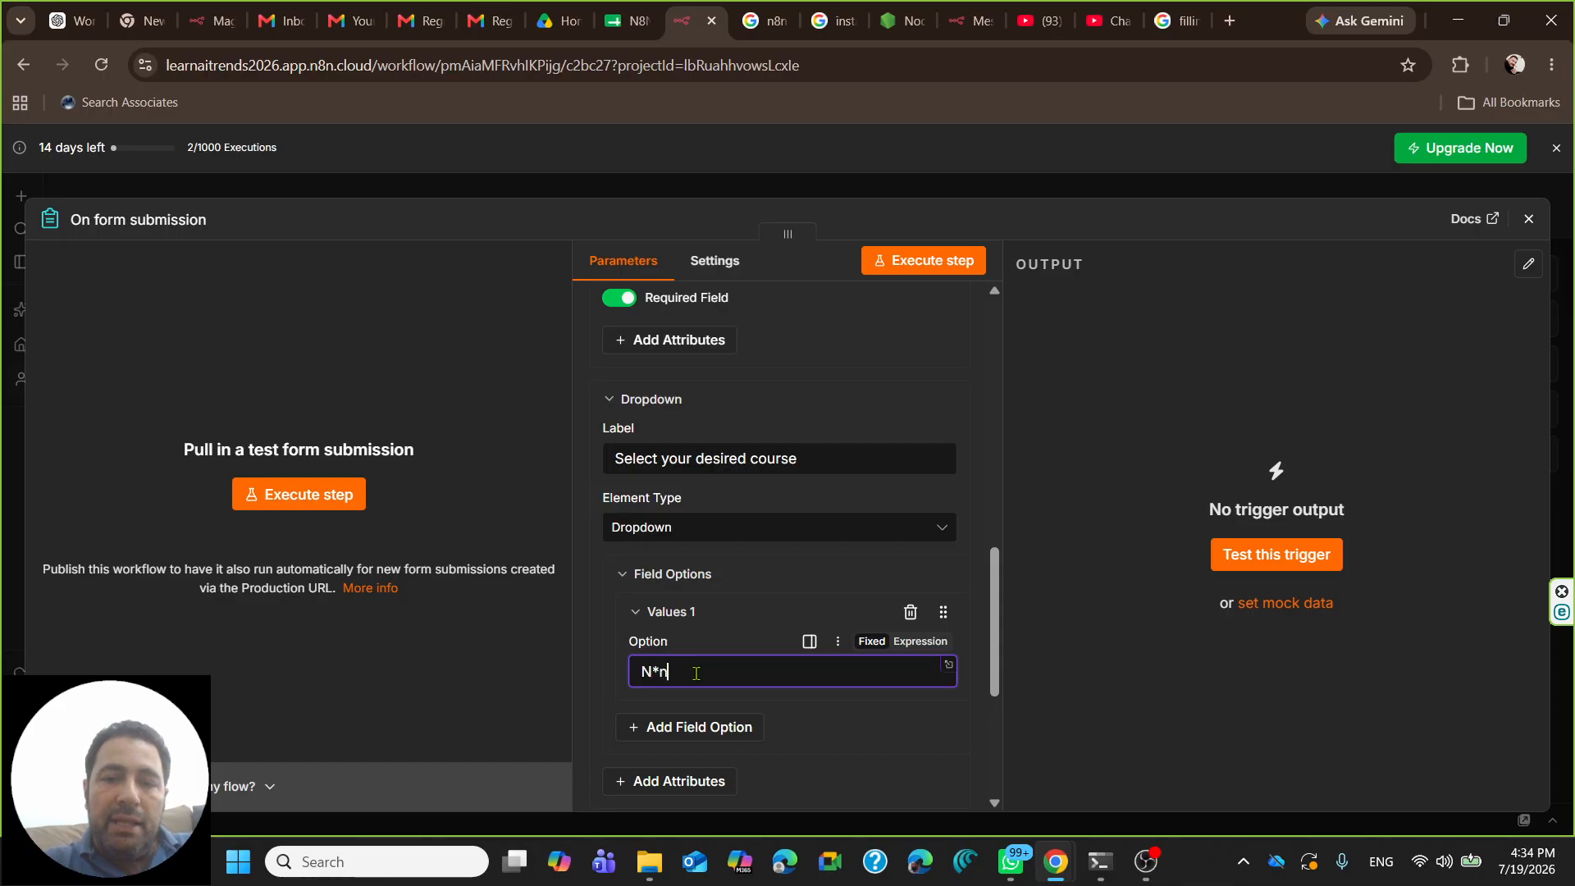
key("BackSpace")
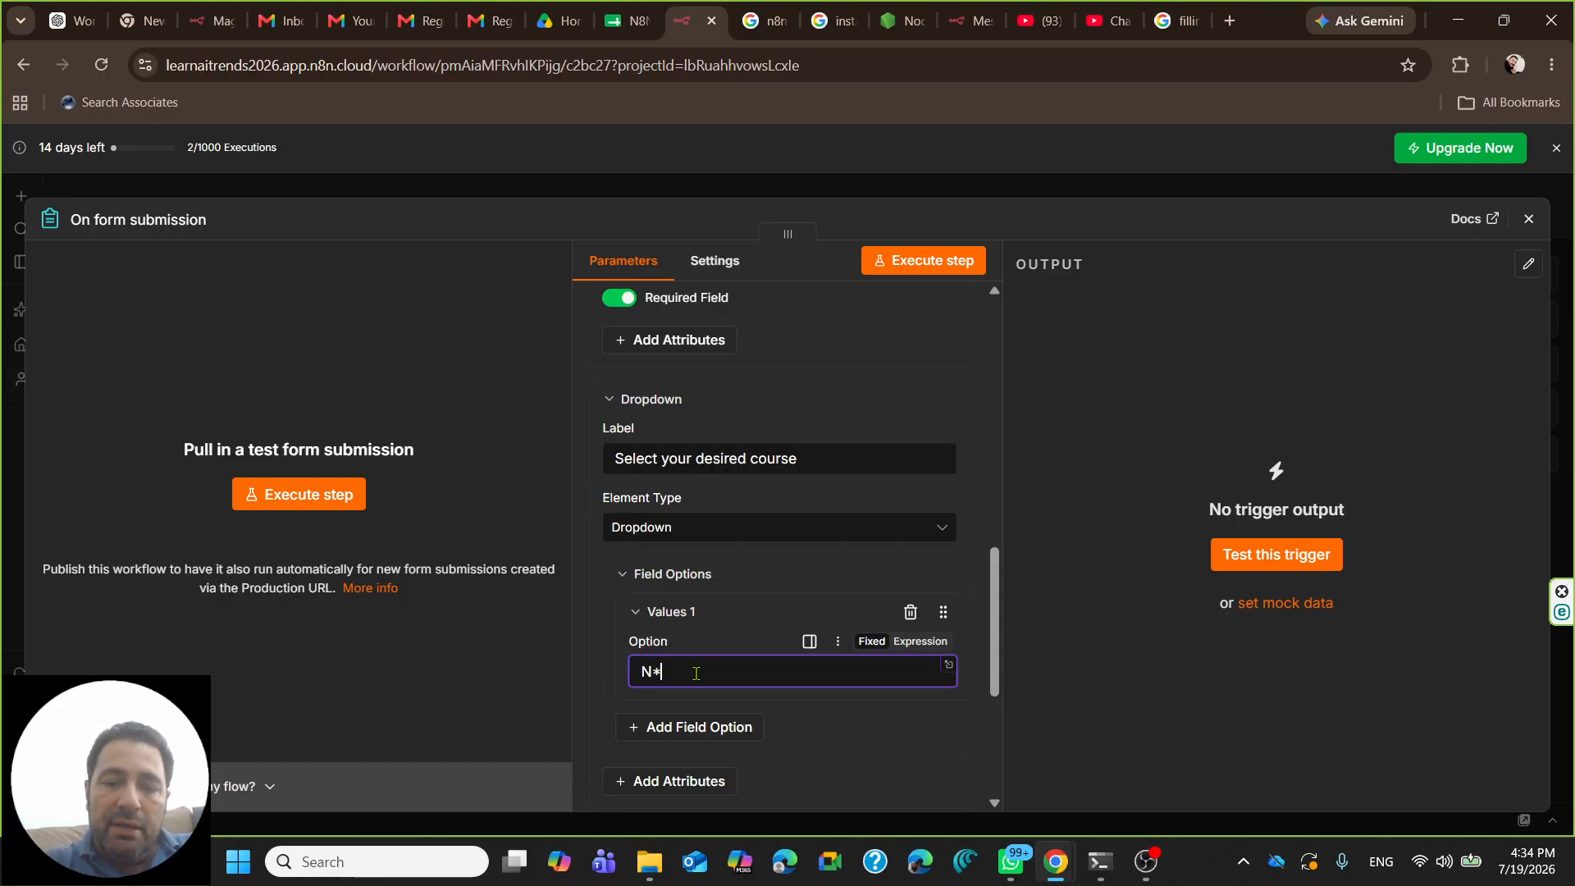
type("8N ")
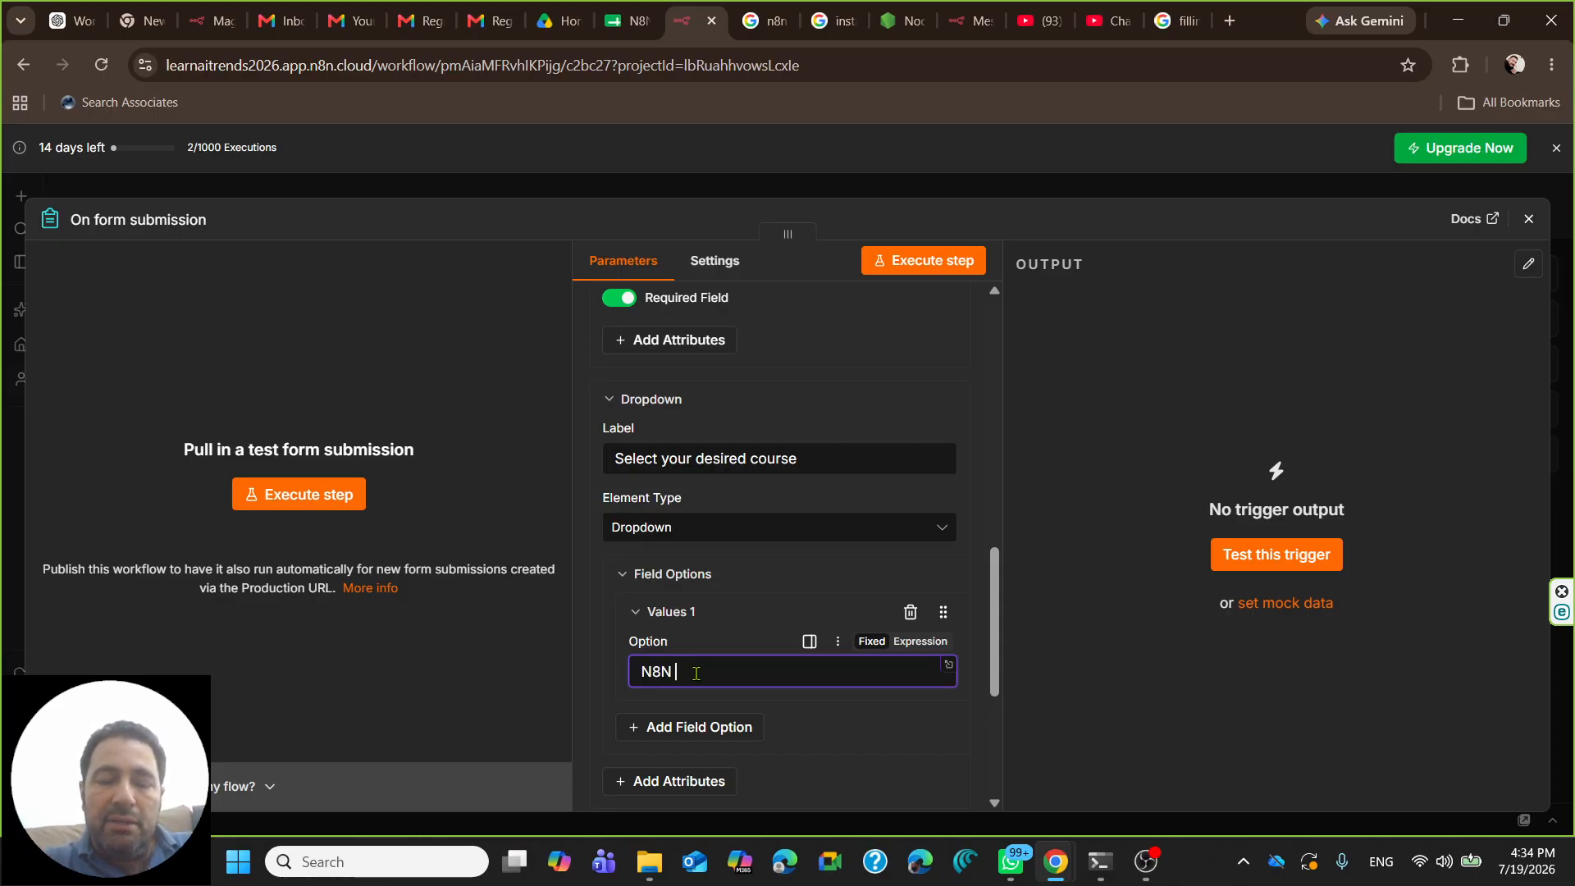
type("Automation")
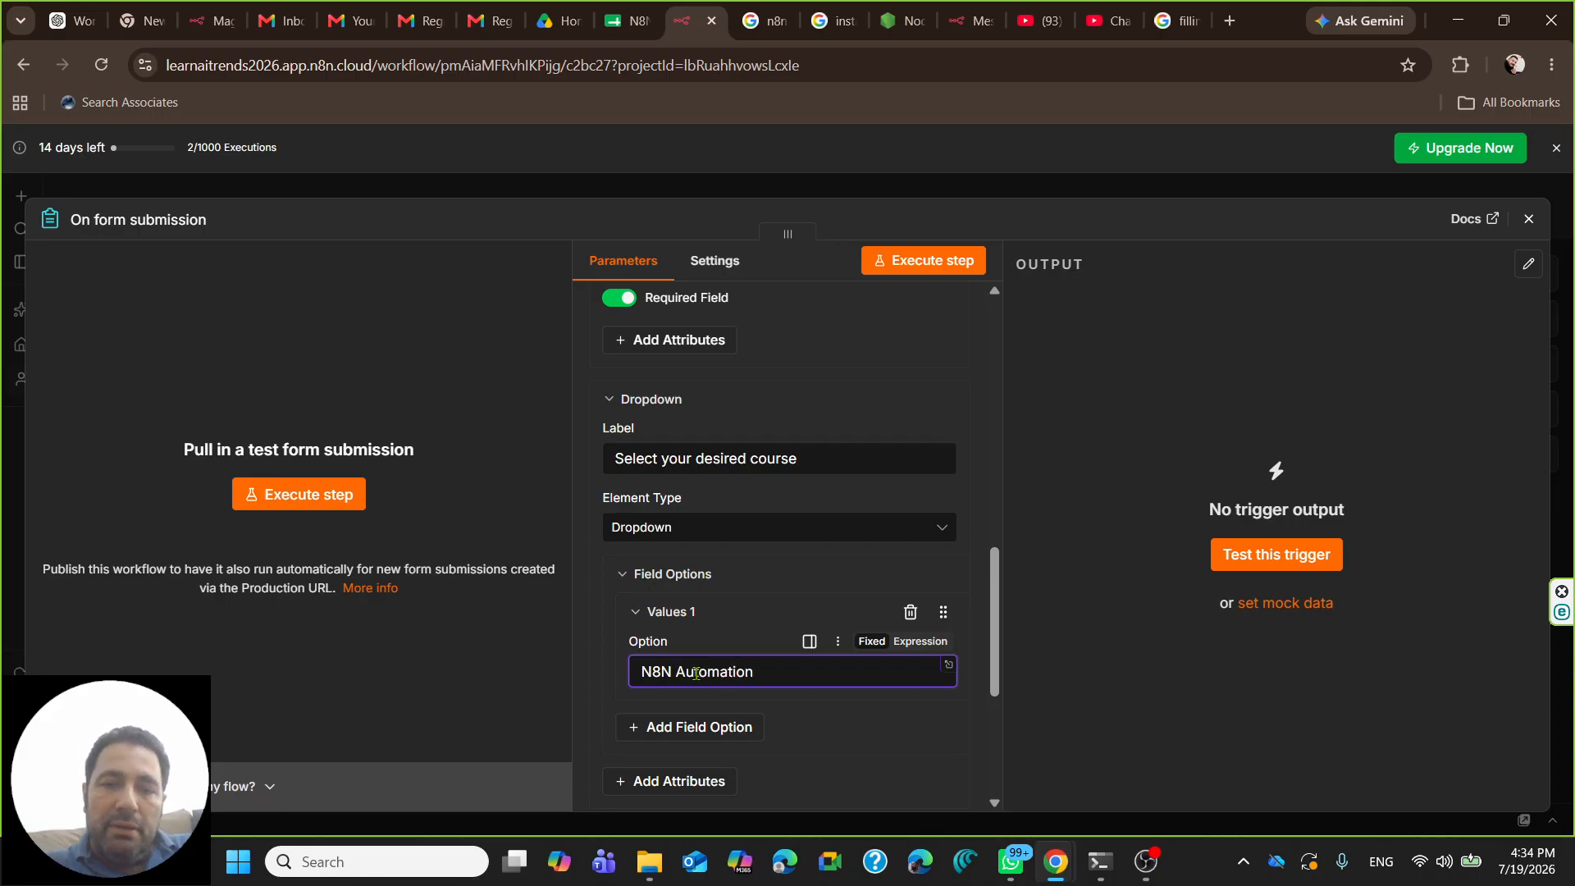
left_click(720, 729)
scroll(695, 661, "down", 2)
left_click(721, 588)
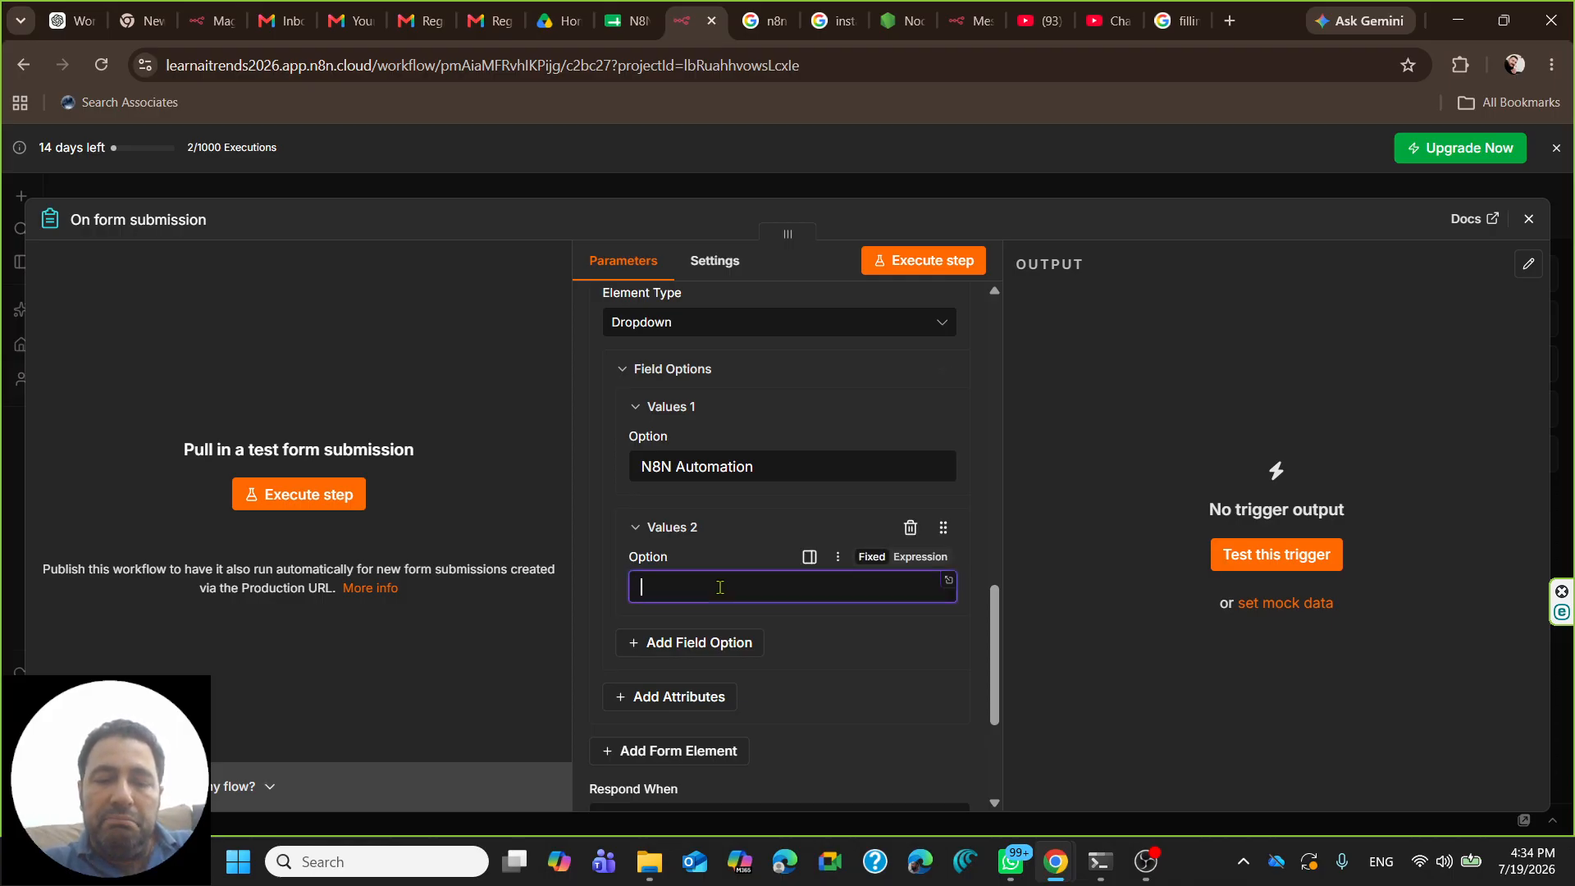
type("Py")
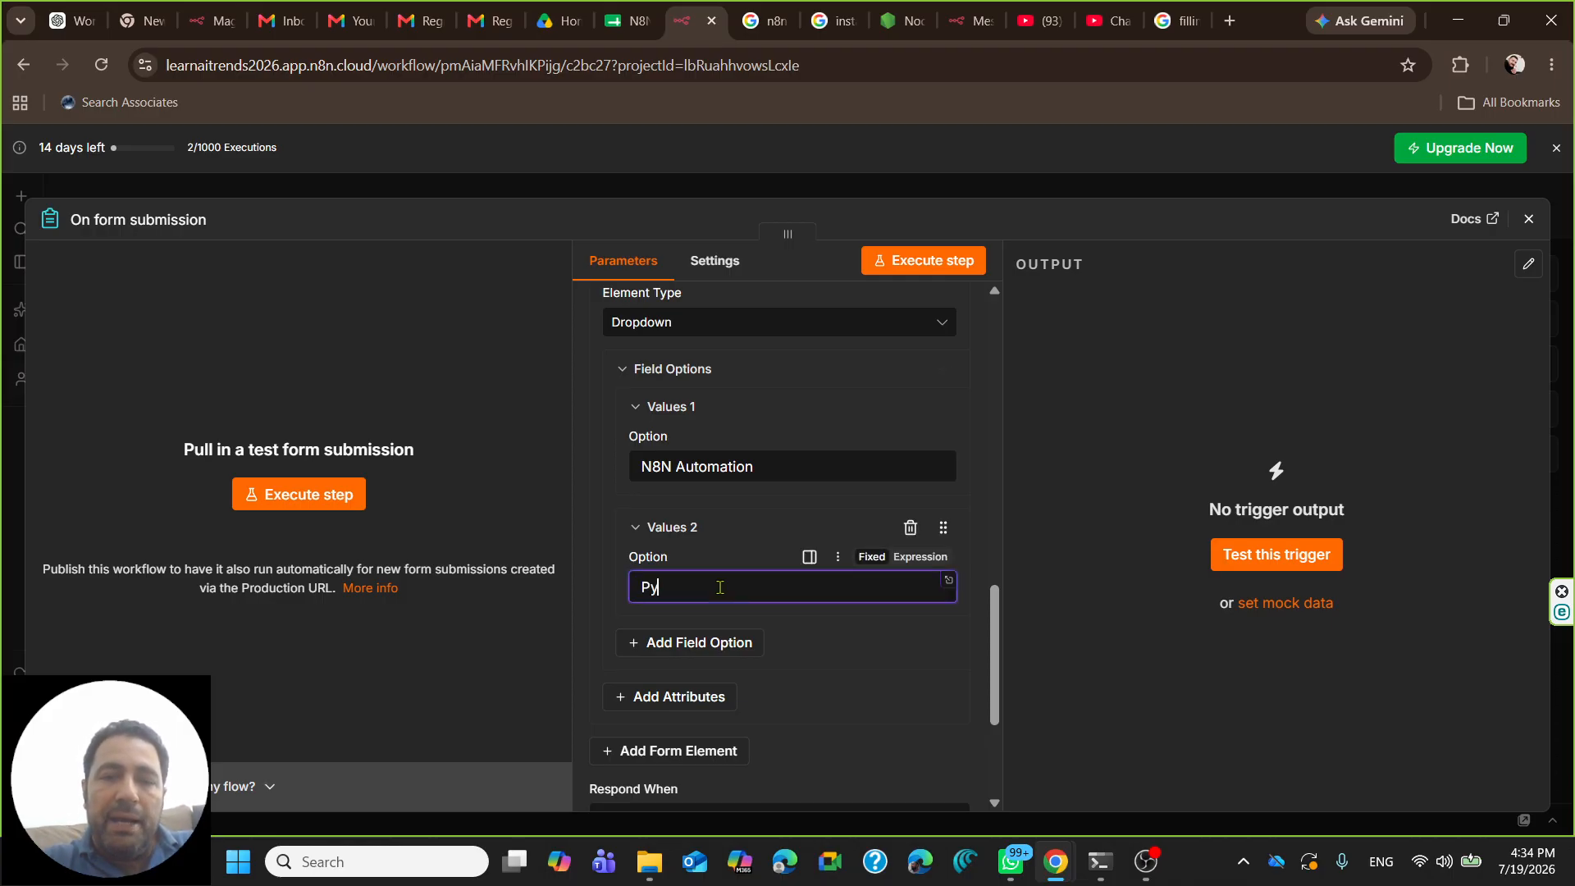
type("thon for AI")
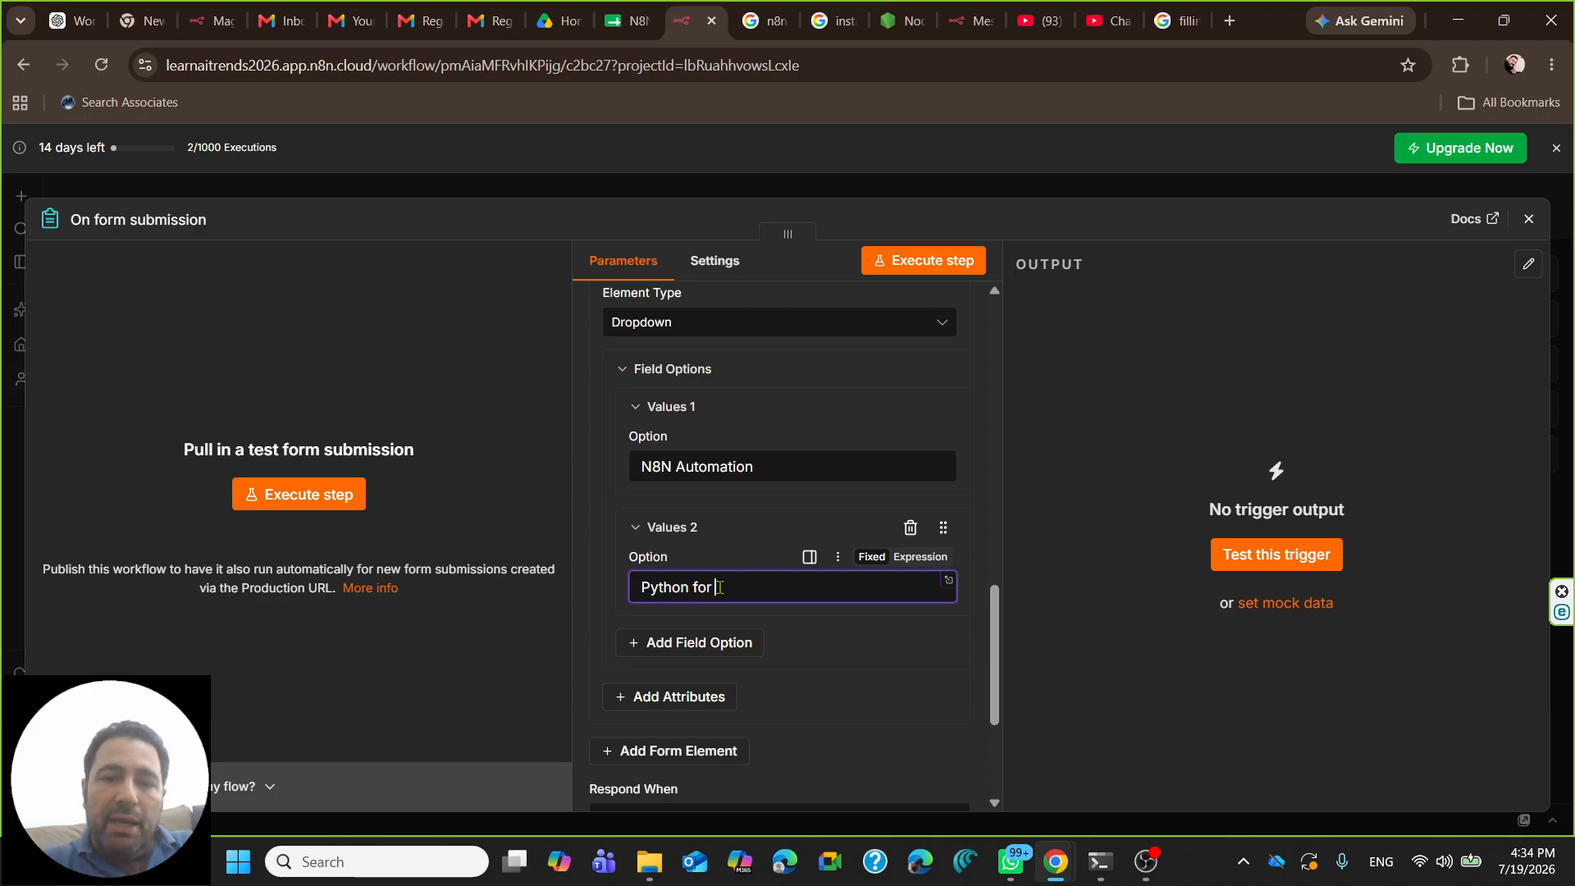
- Add Machine Learning, API Integration and Web Development as further course options
left_click(726, 644)
left_click(695, 708)
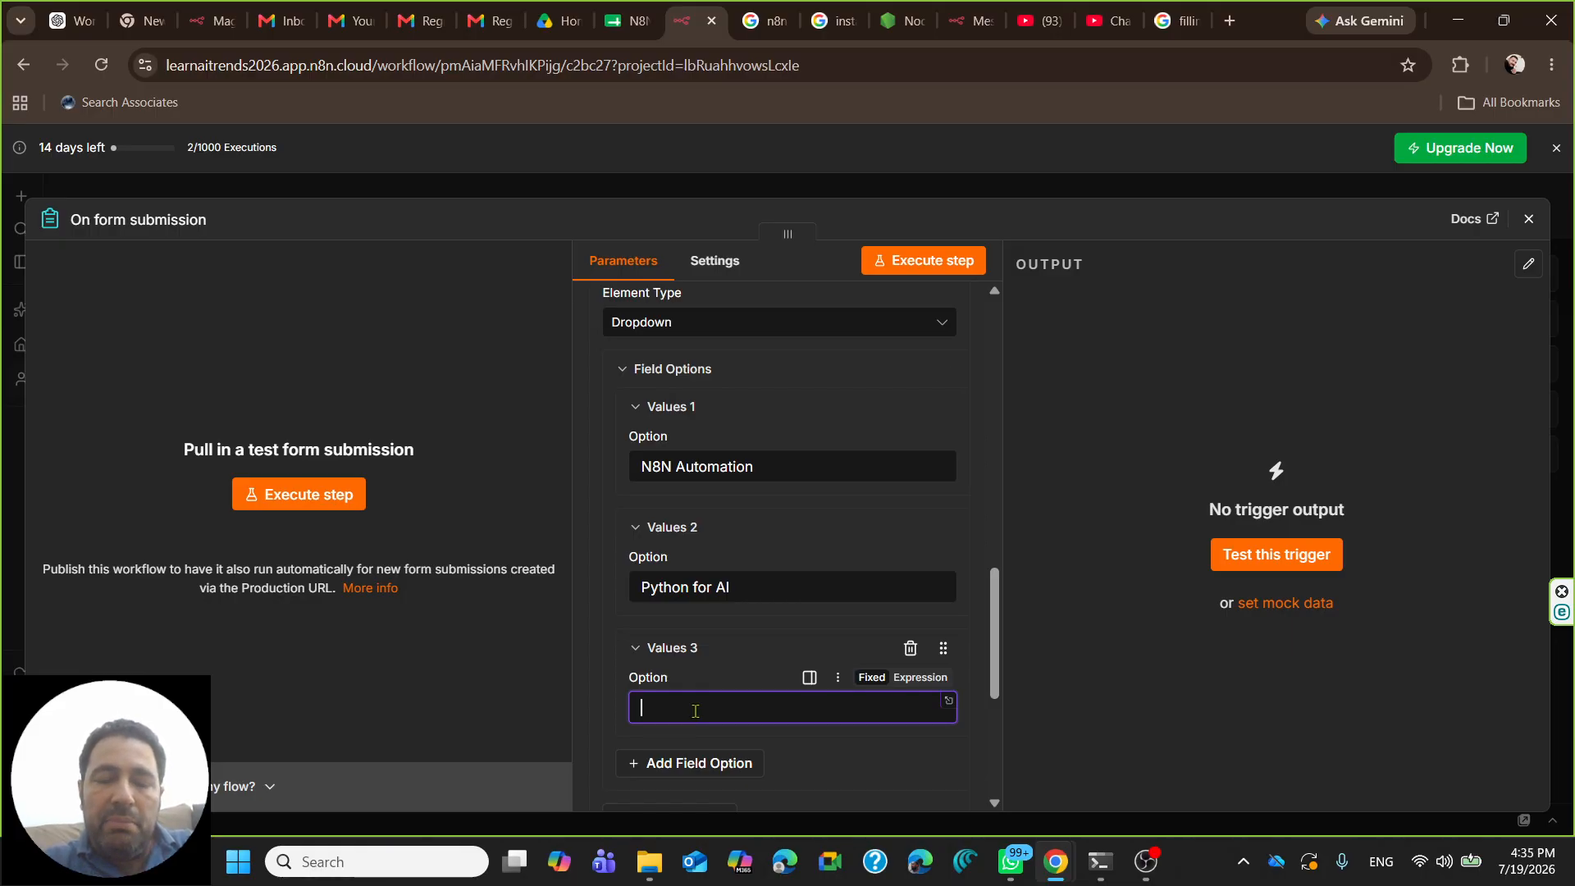
type("M")
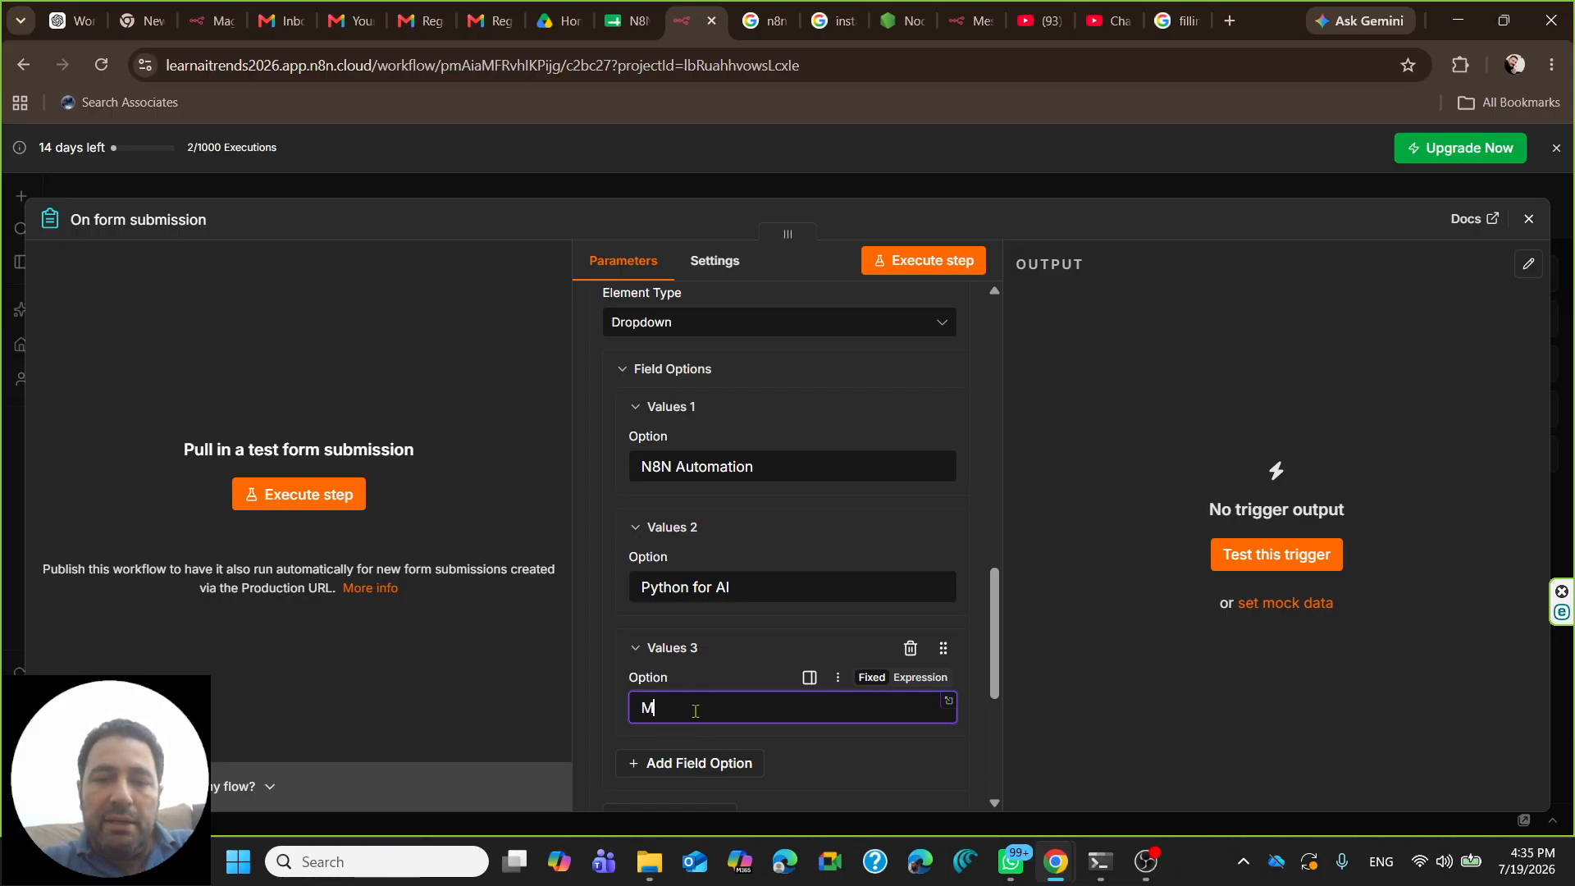
type("achine Learning")
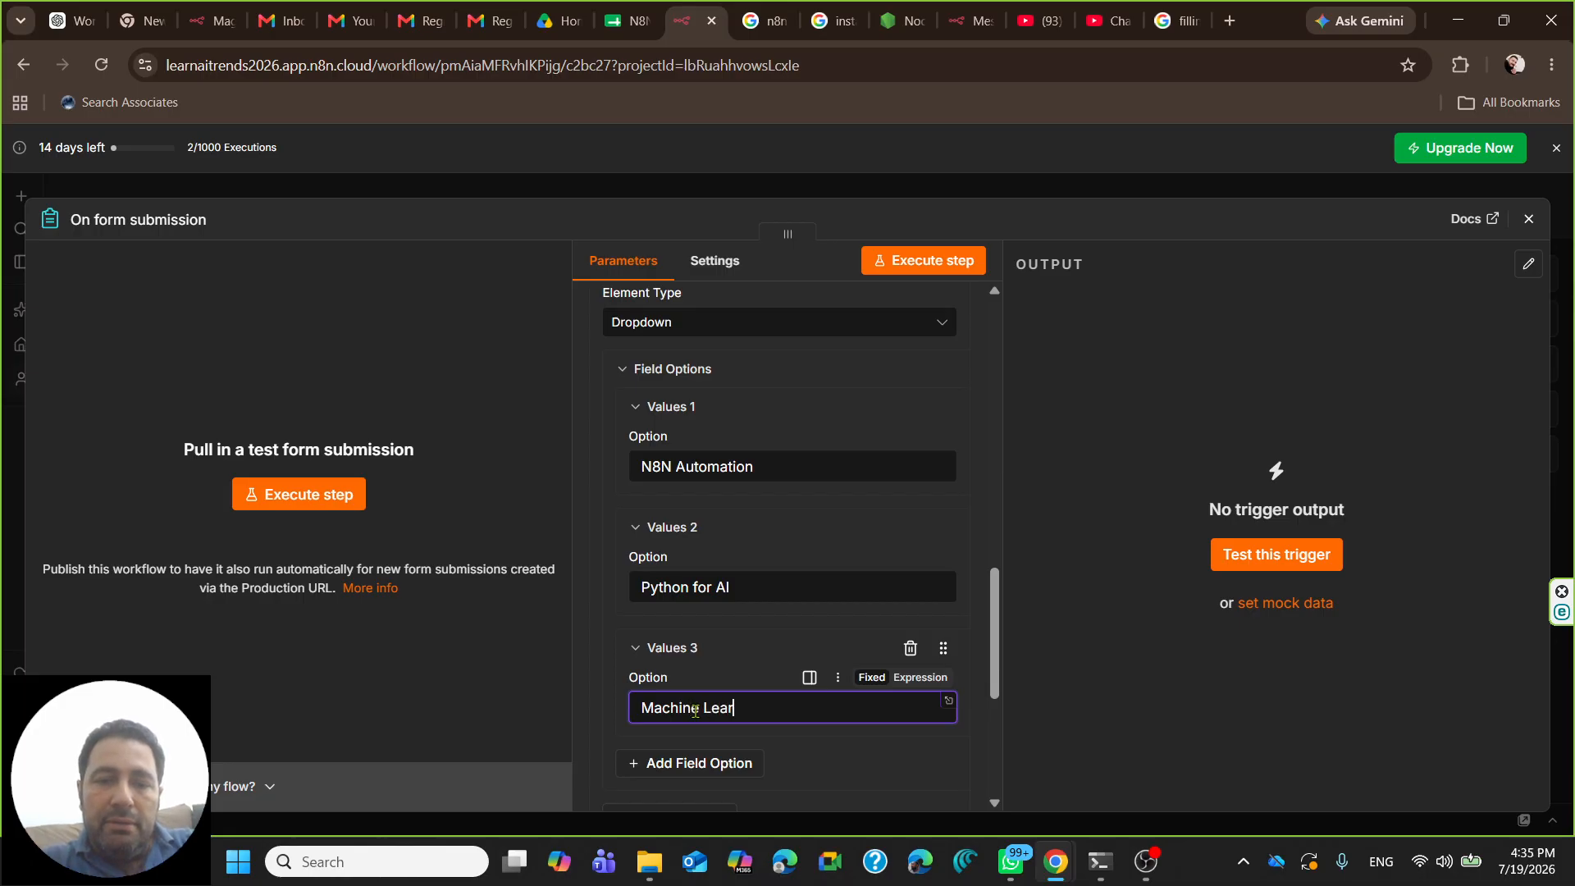
scroll(710, 578, "down", 2)
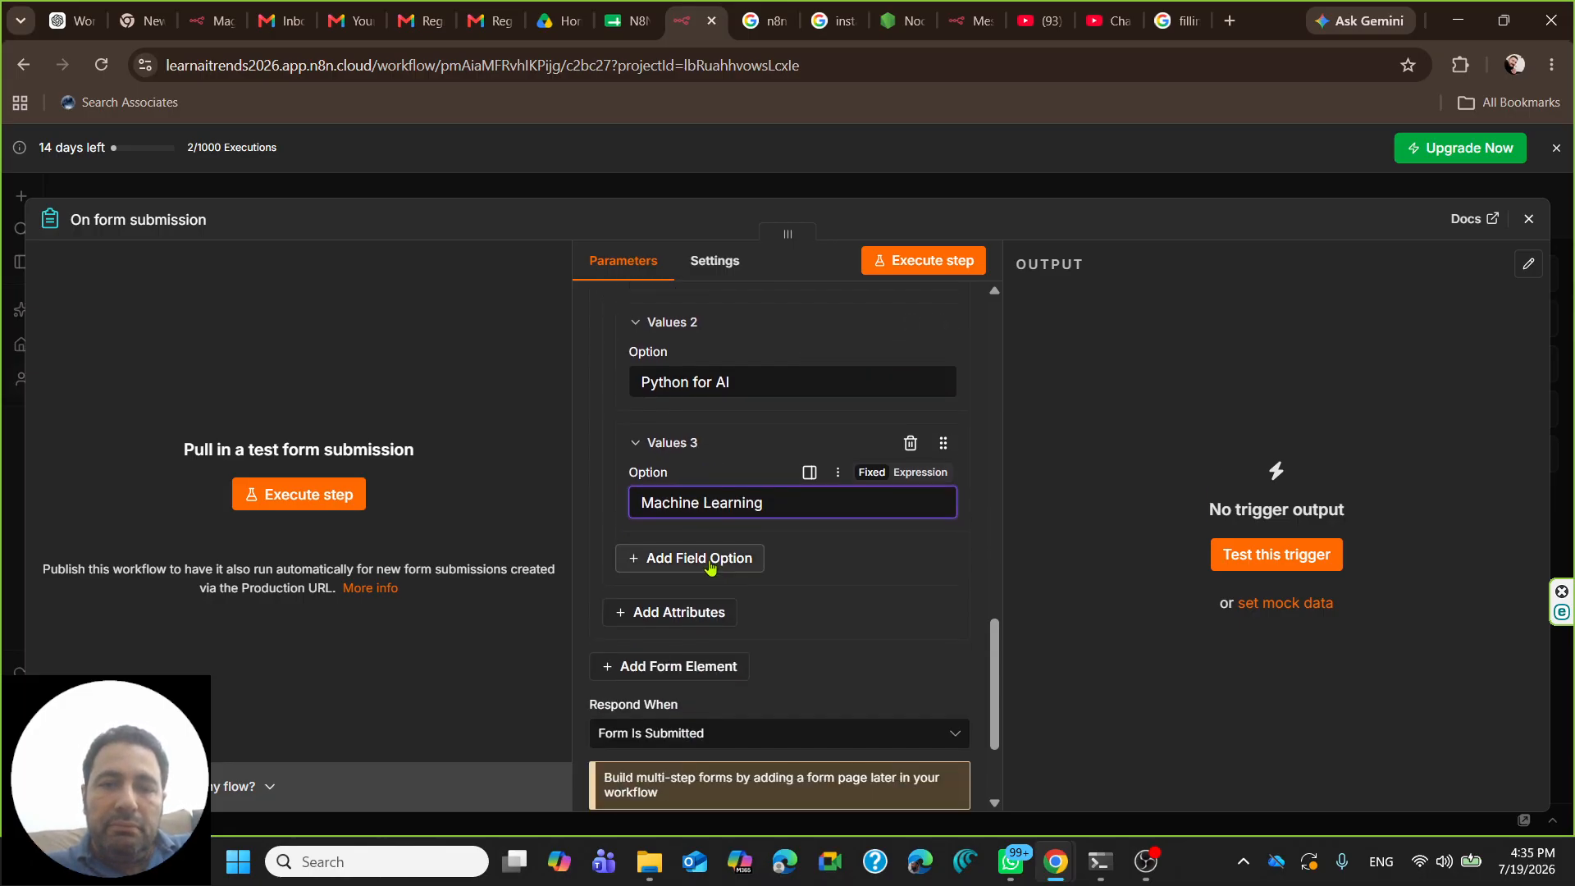
left_click(727, 554)
left_click(699, 619)
type("API Integration")
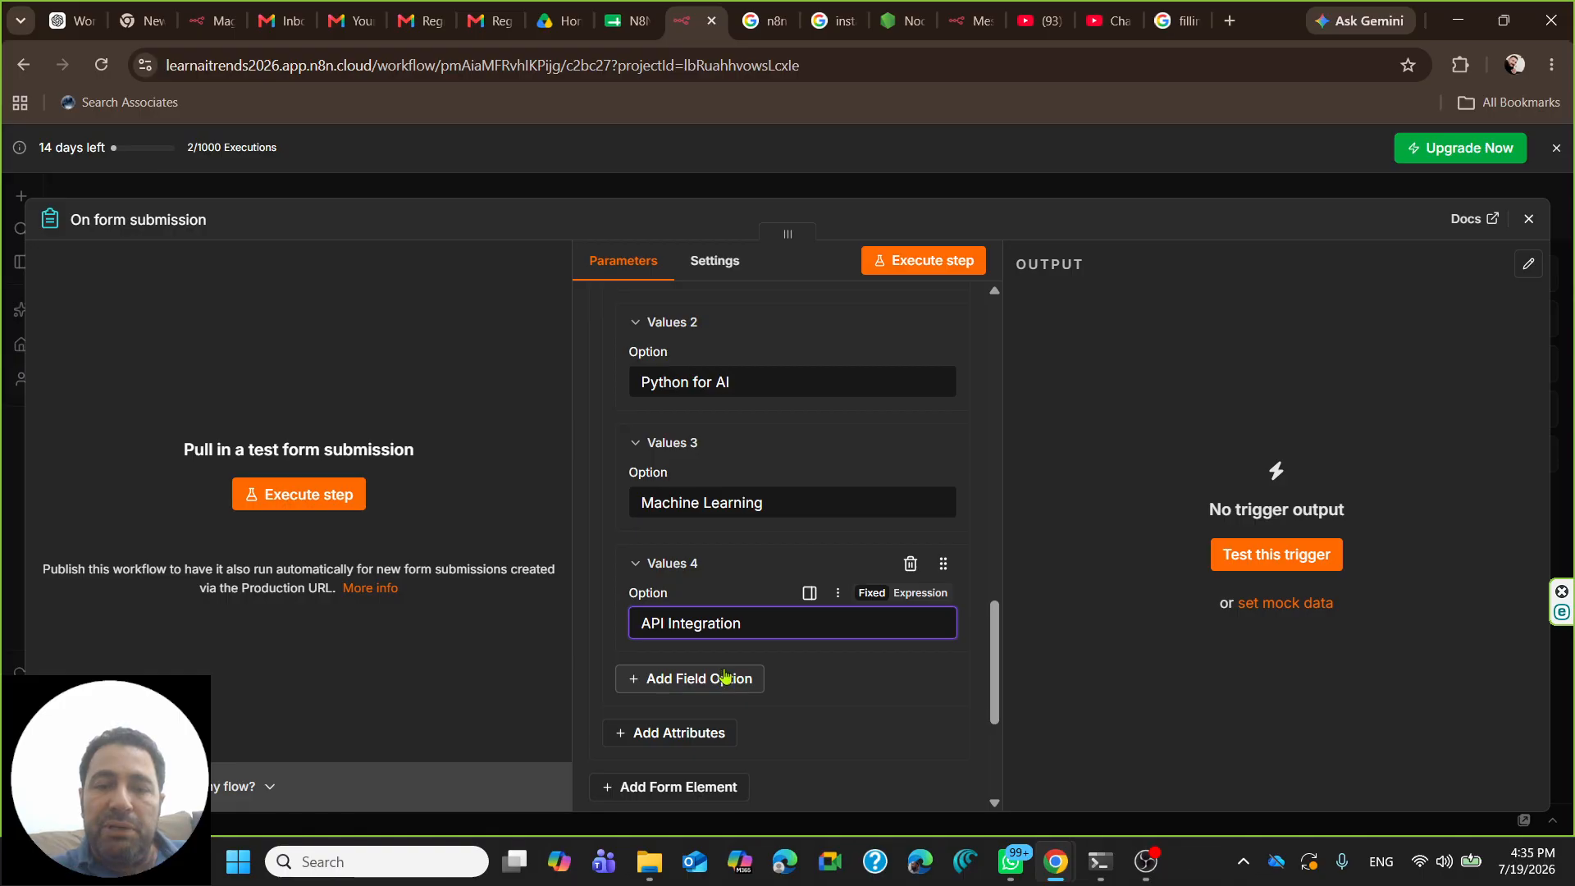
scroll(714, 686, "down", 3)
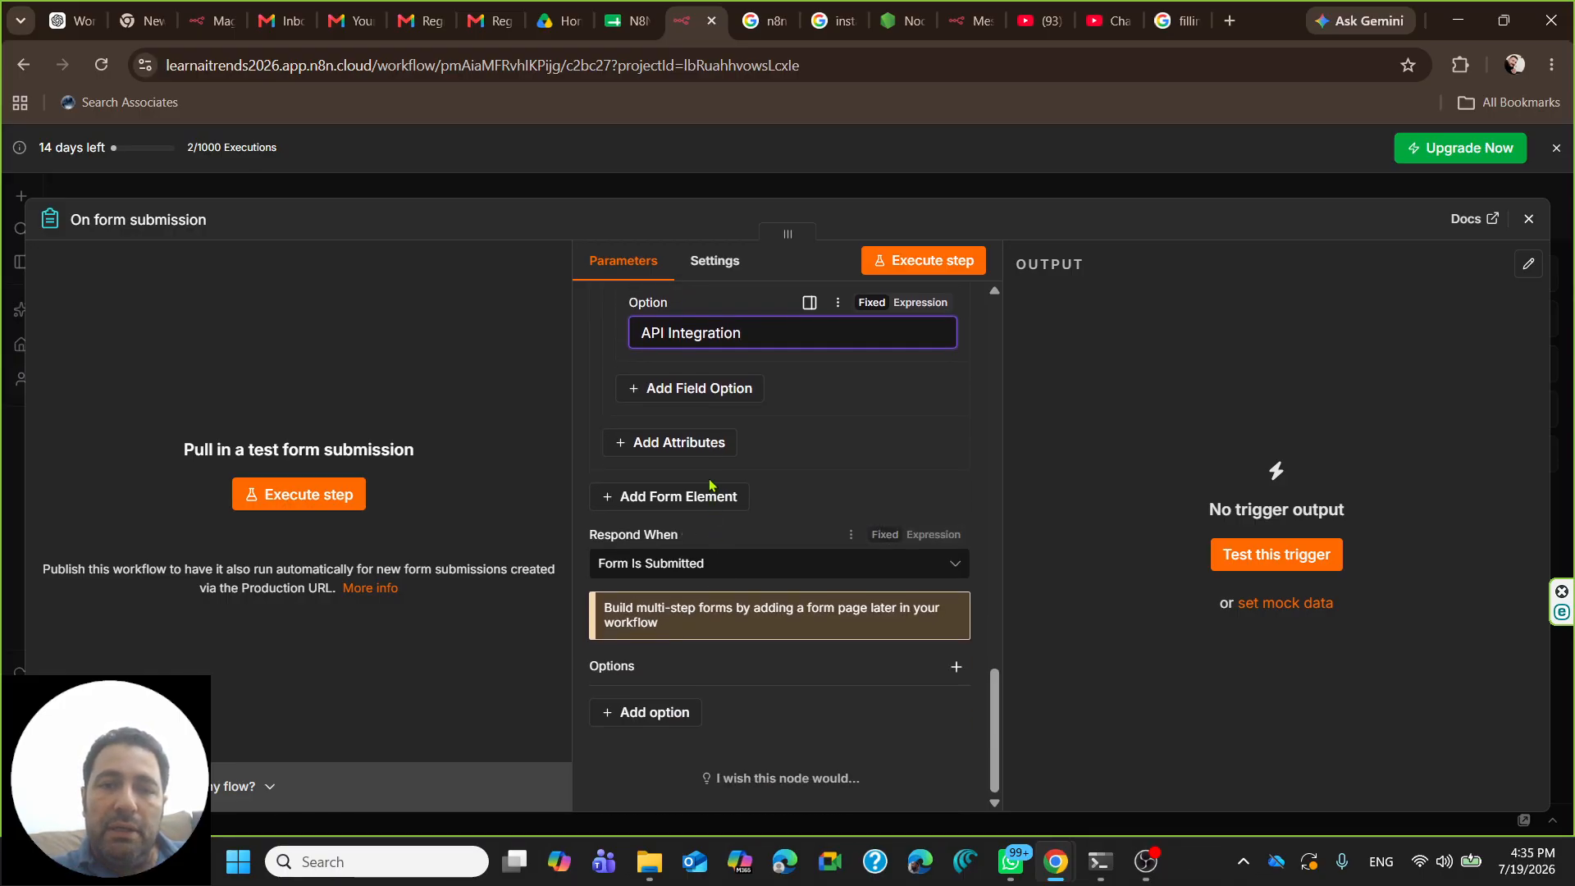
left_click(698, 497)
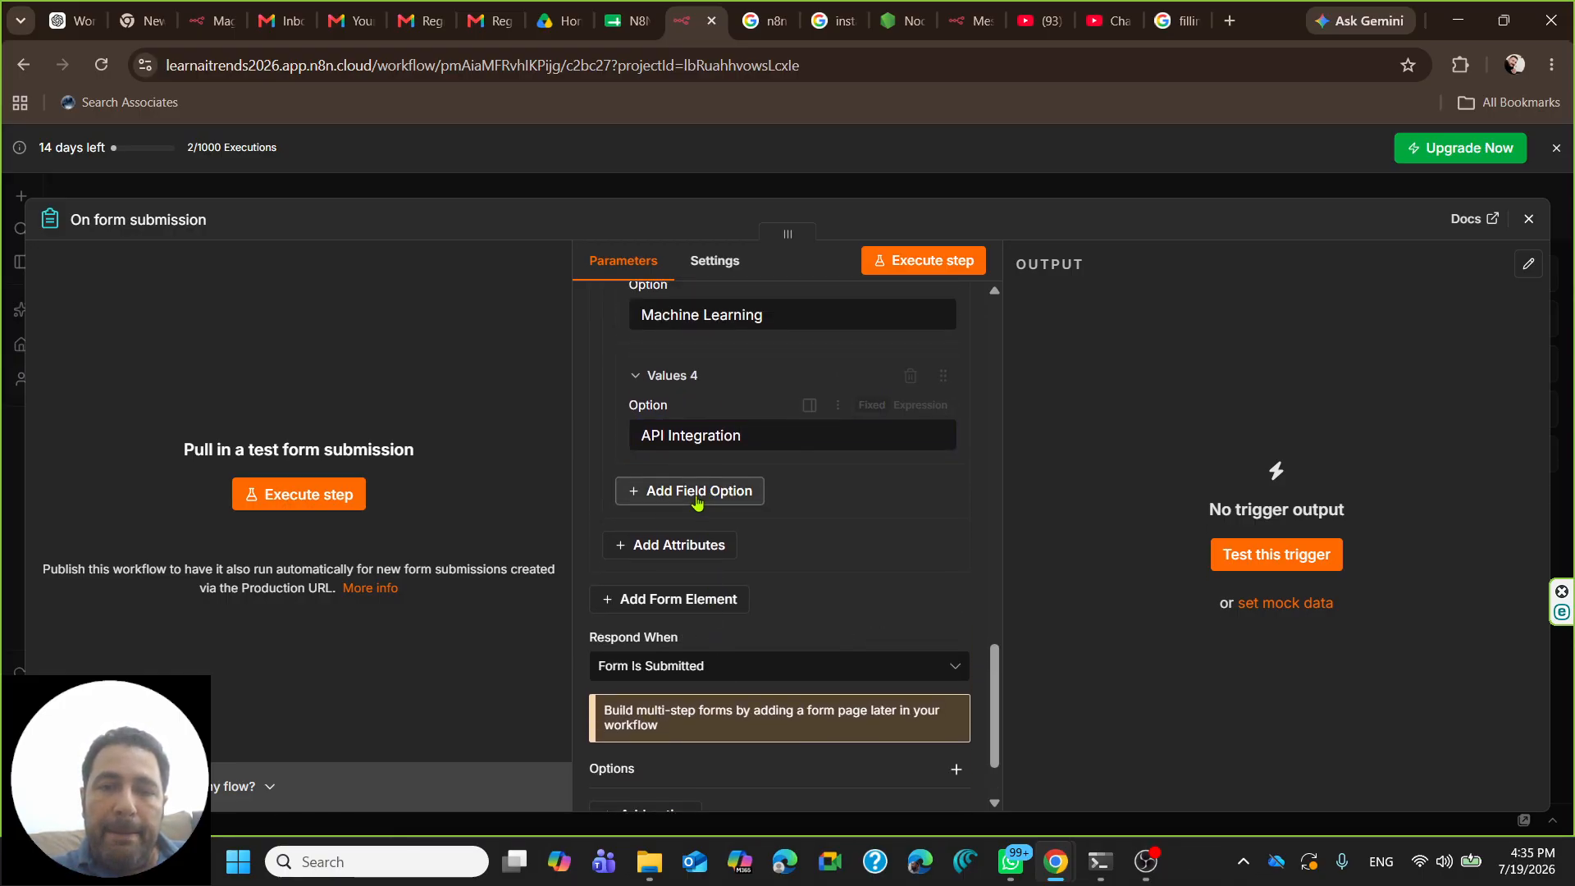
left_click(671, 556)
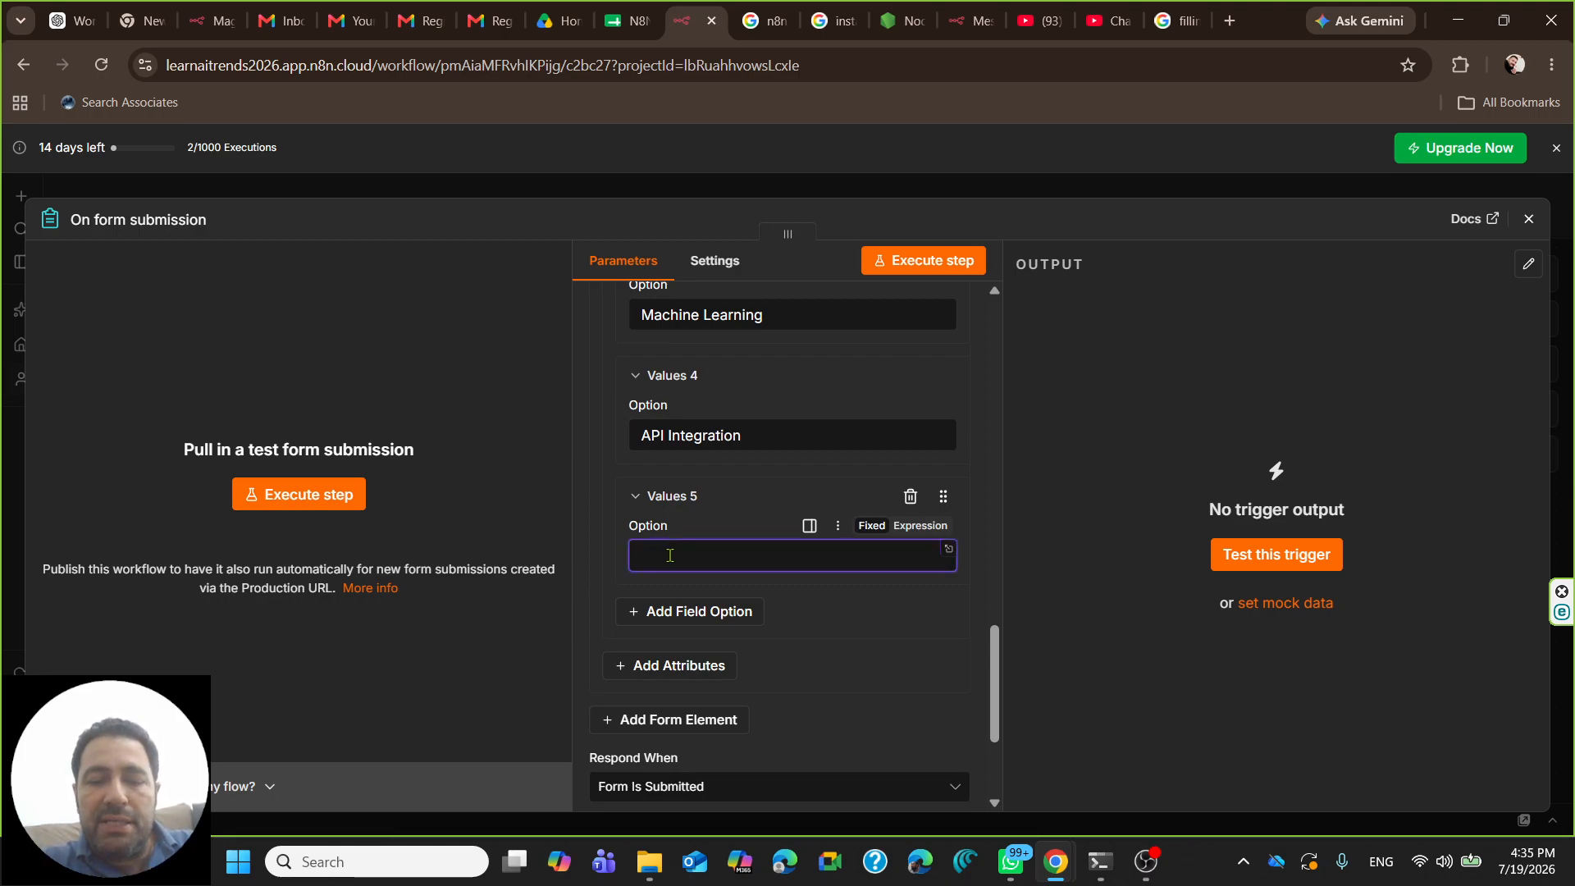
type("Web D")
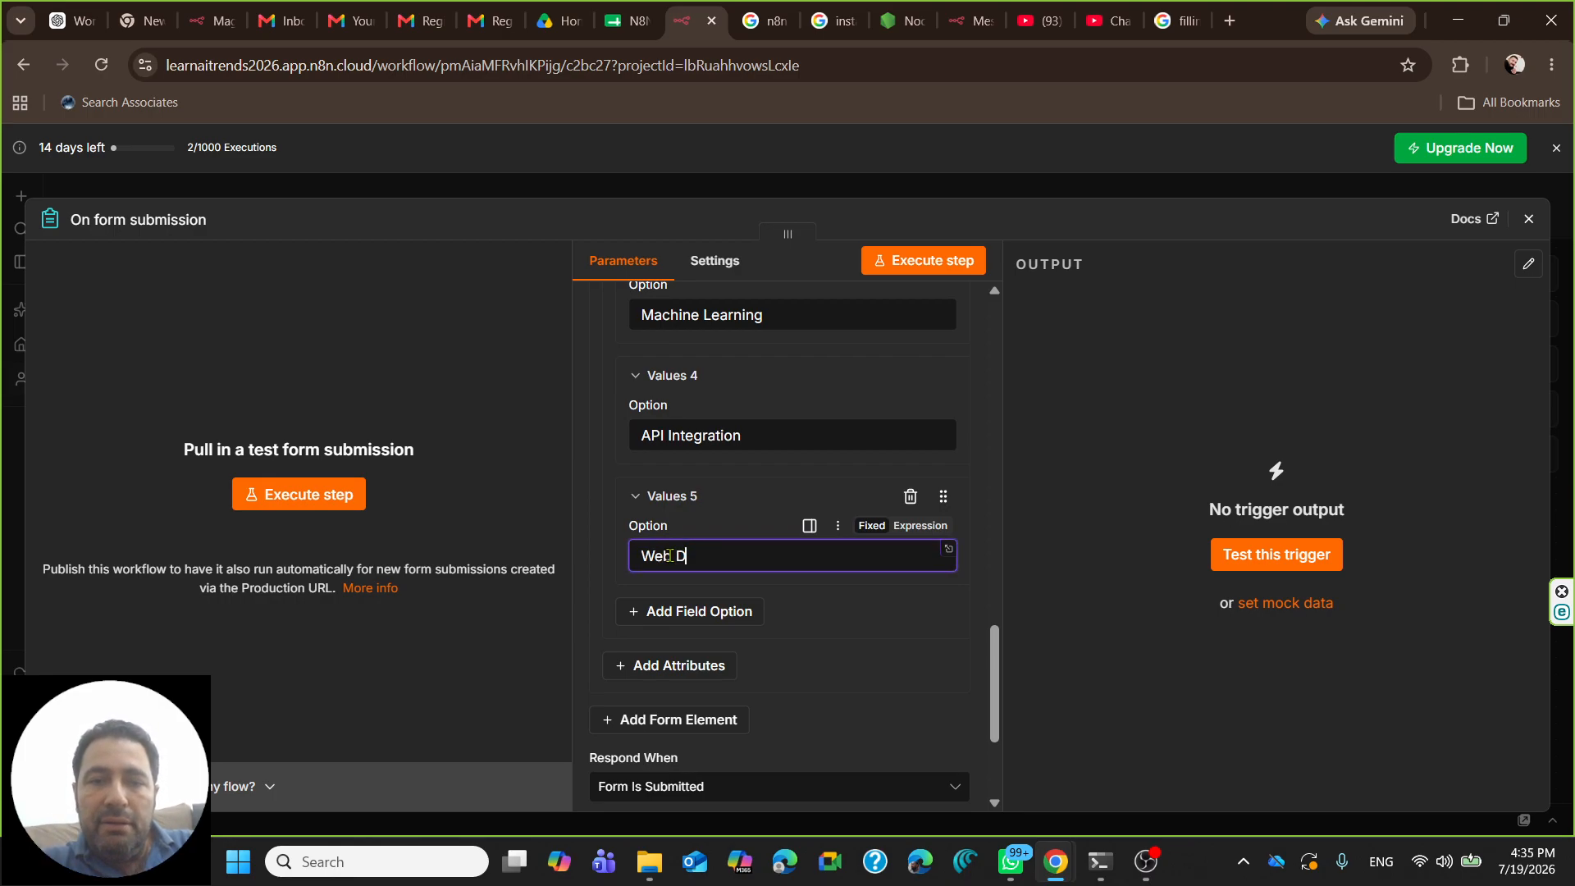
type("evelopment")
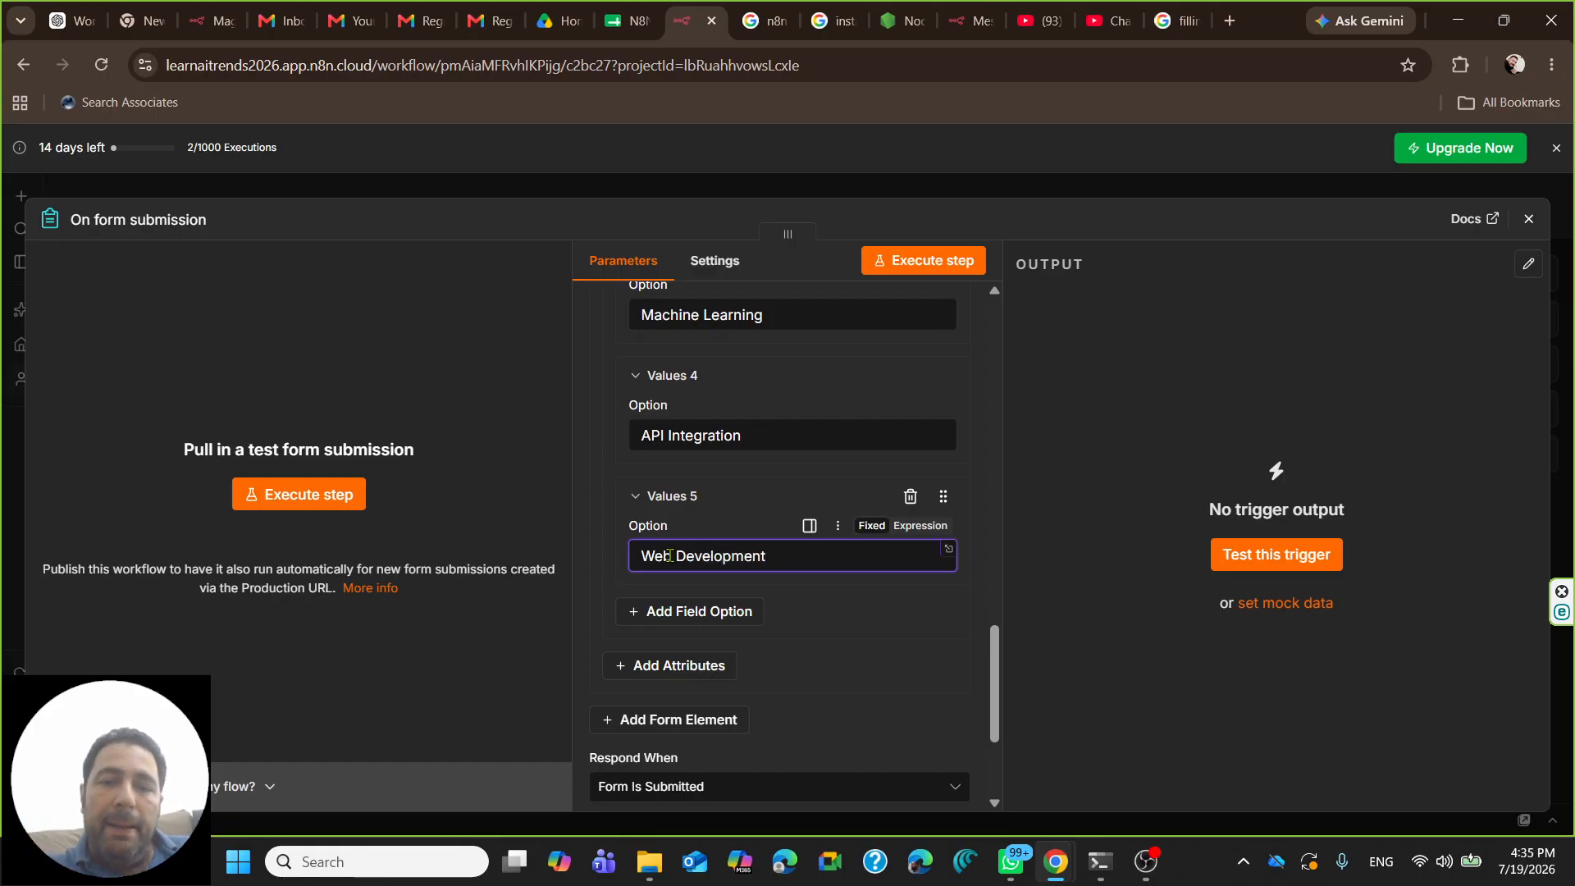
scroll(710, 500, "down", 1)
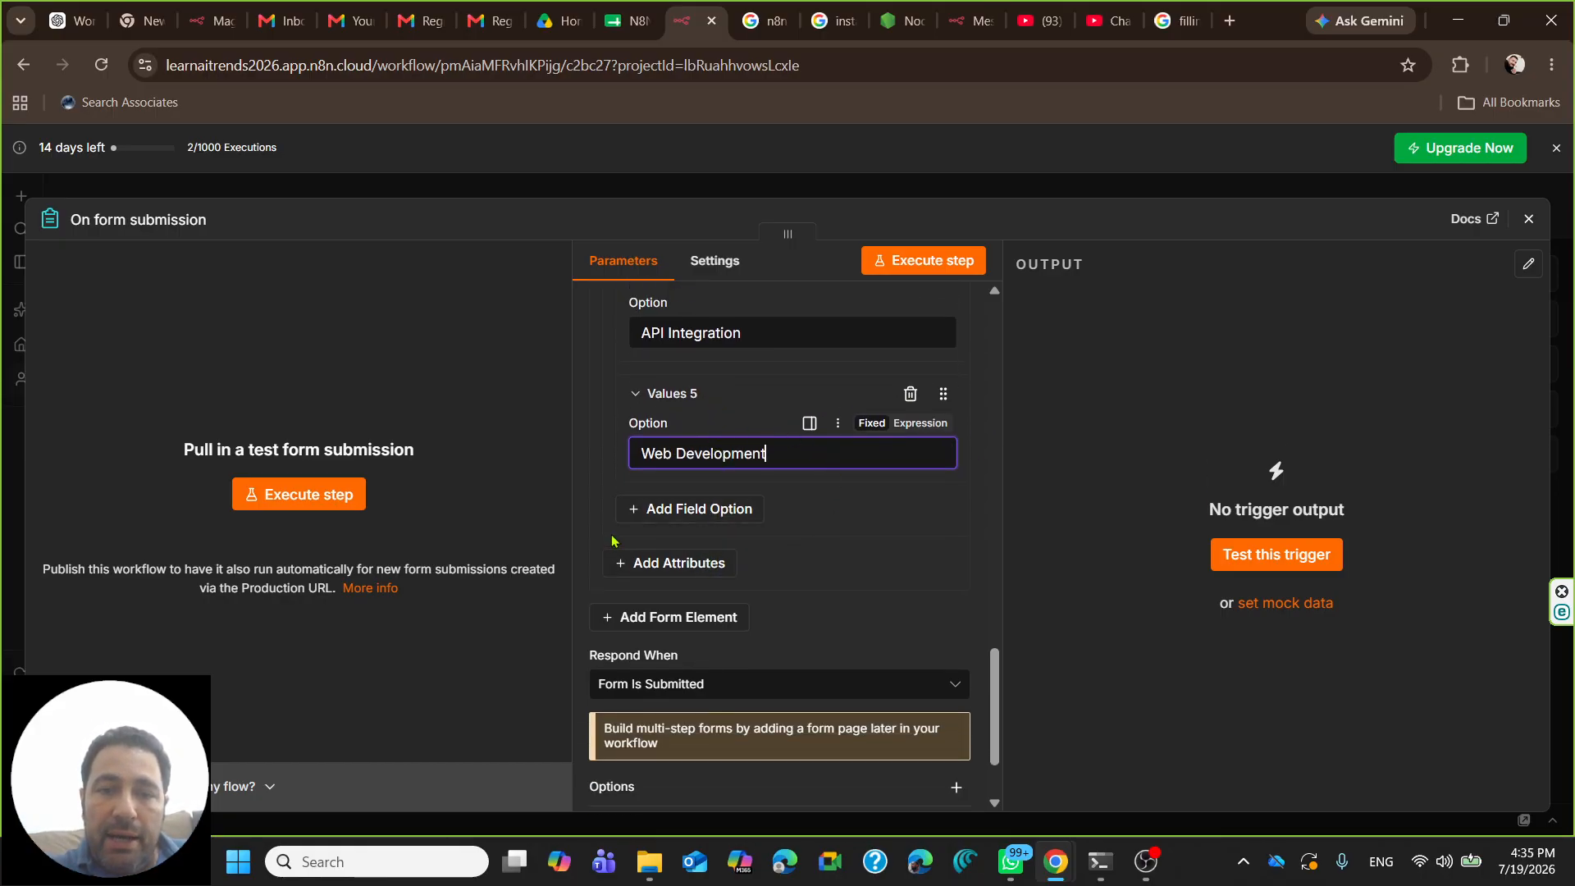
- Add the Required Field attribute to the course dropdown and switch it on
left_click(661, 566)
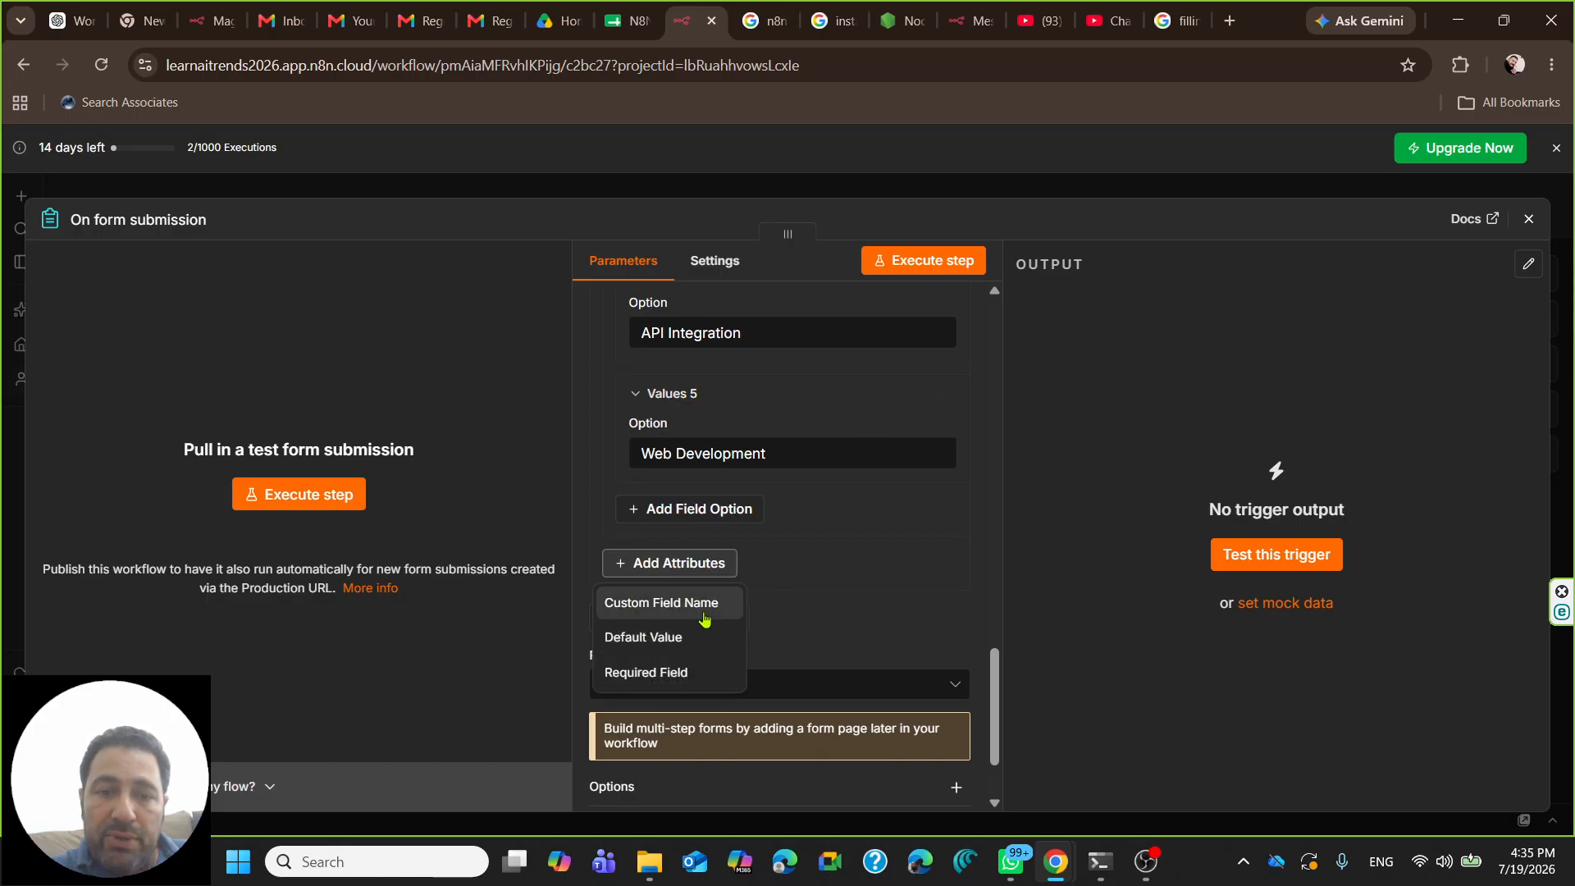
left_click(631, 674)
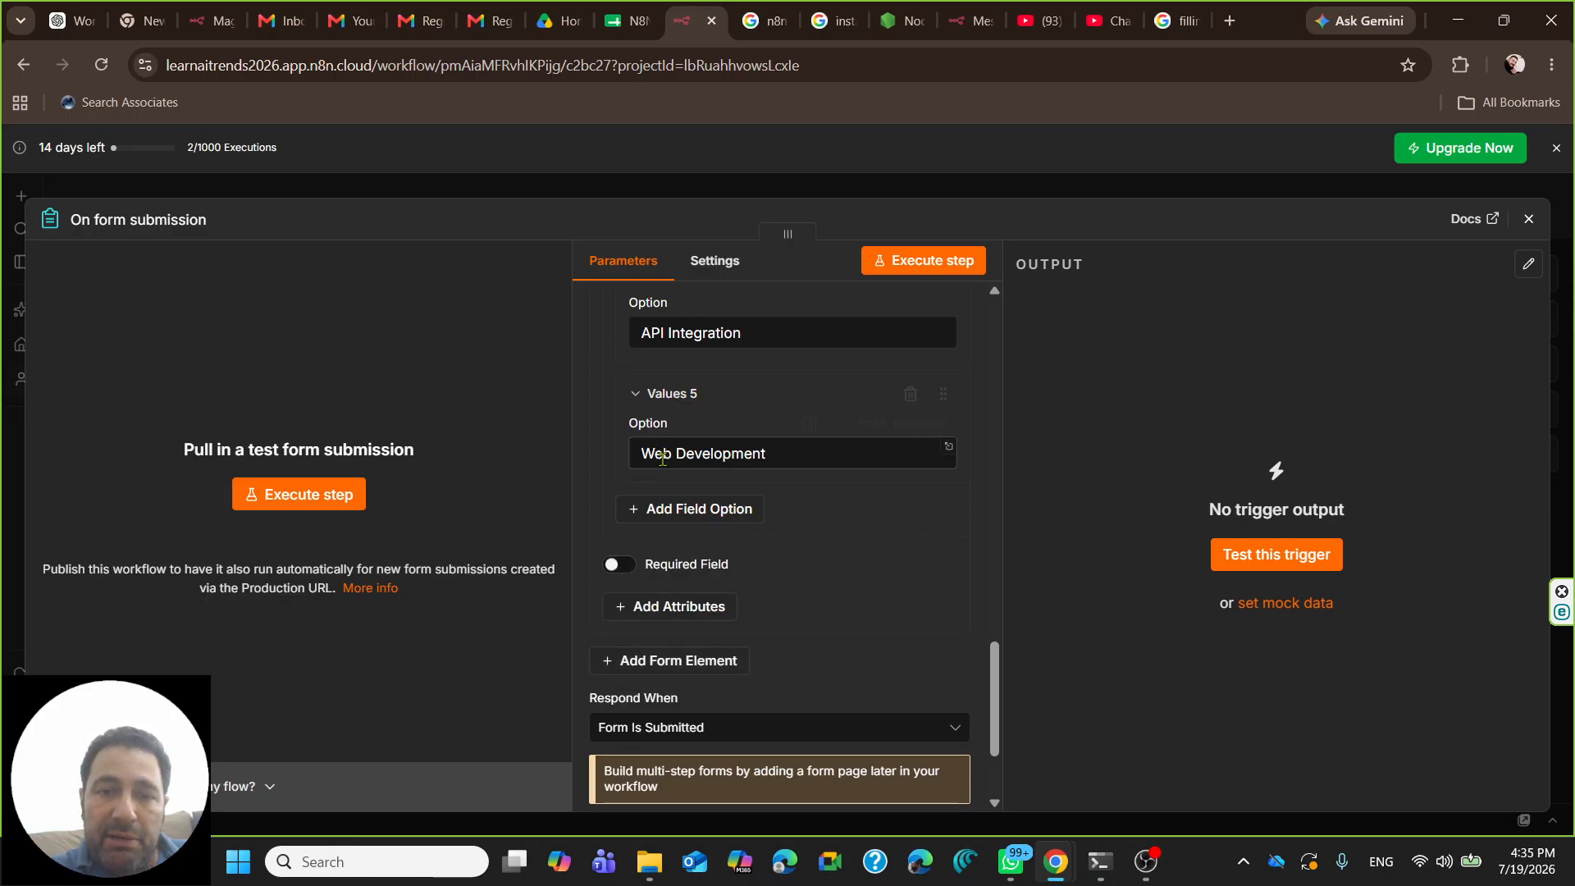
left_click(619, 564)
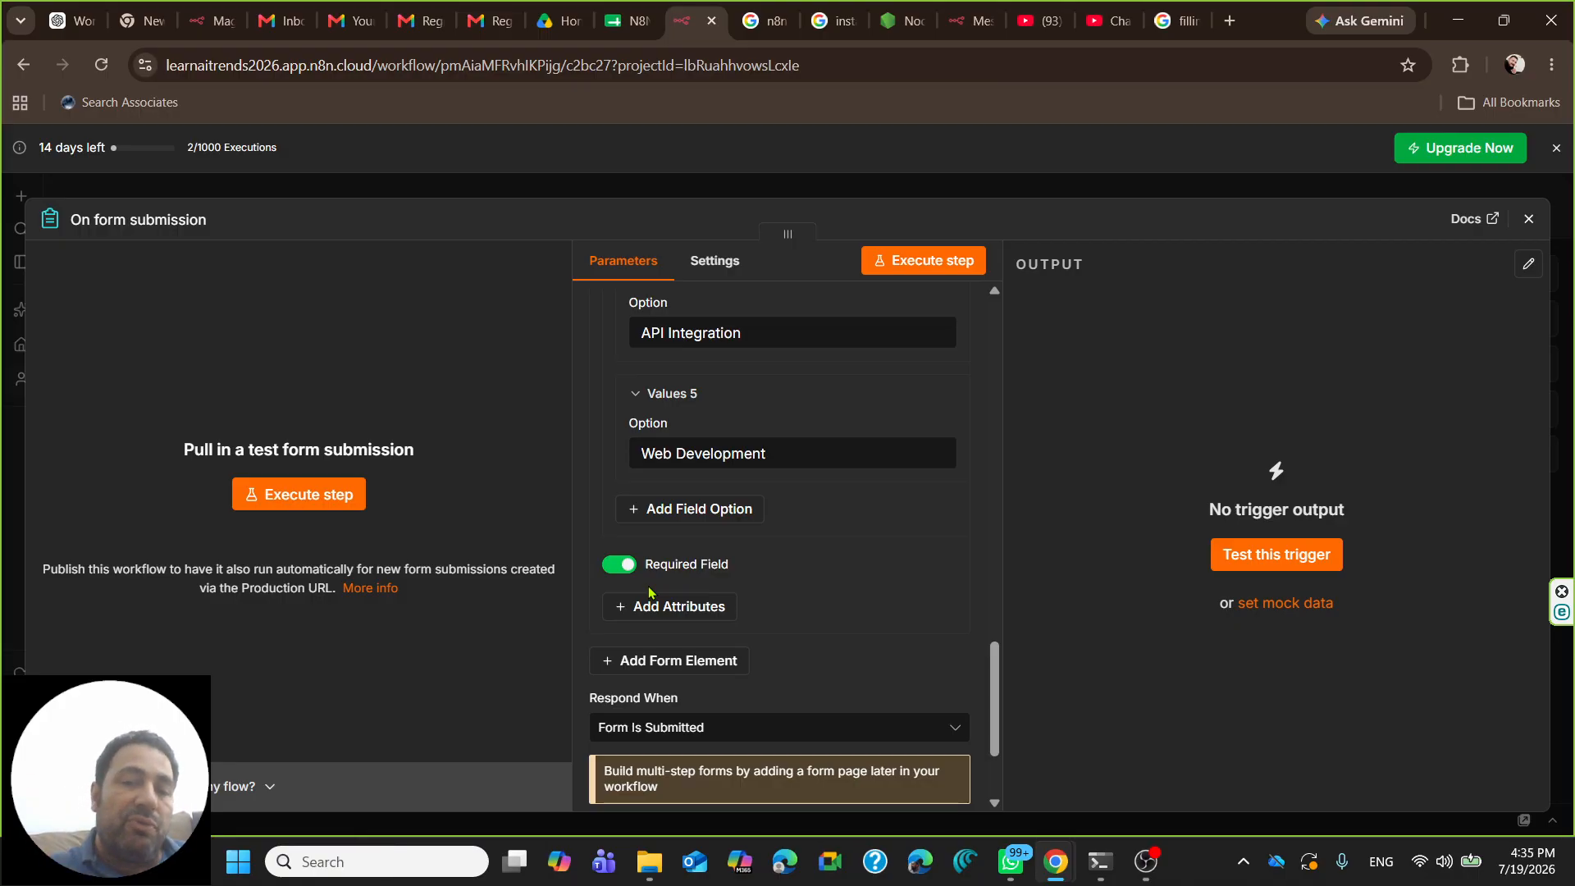
scroll(704, 549, "down", 1)
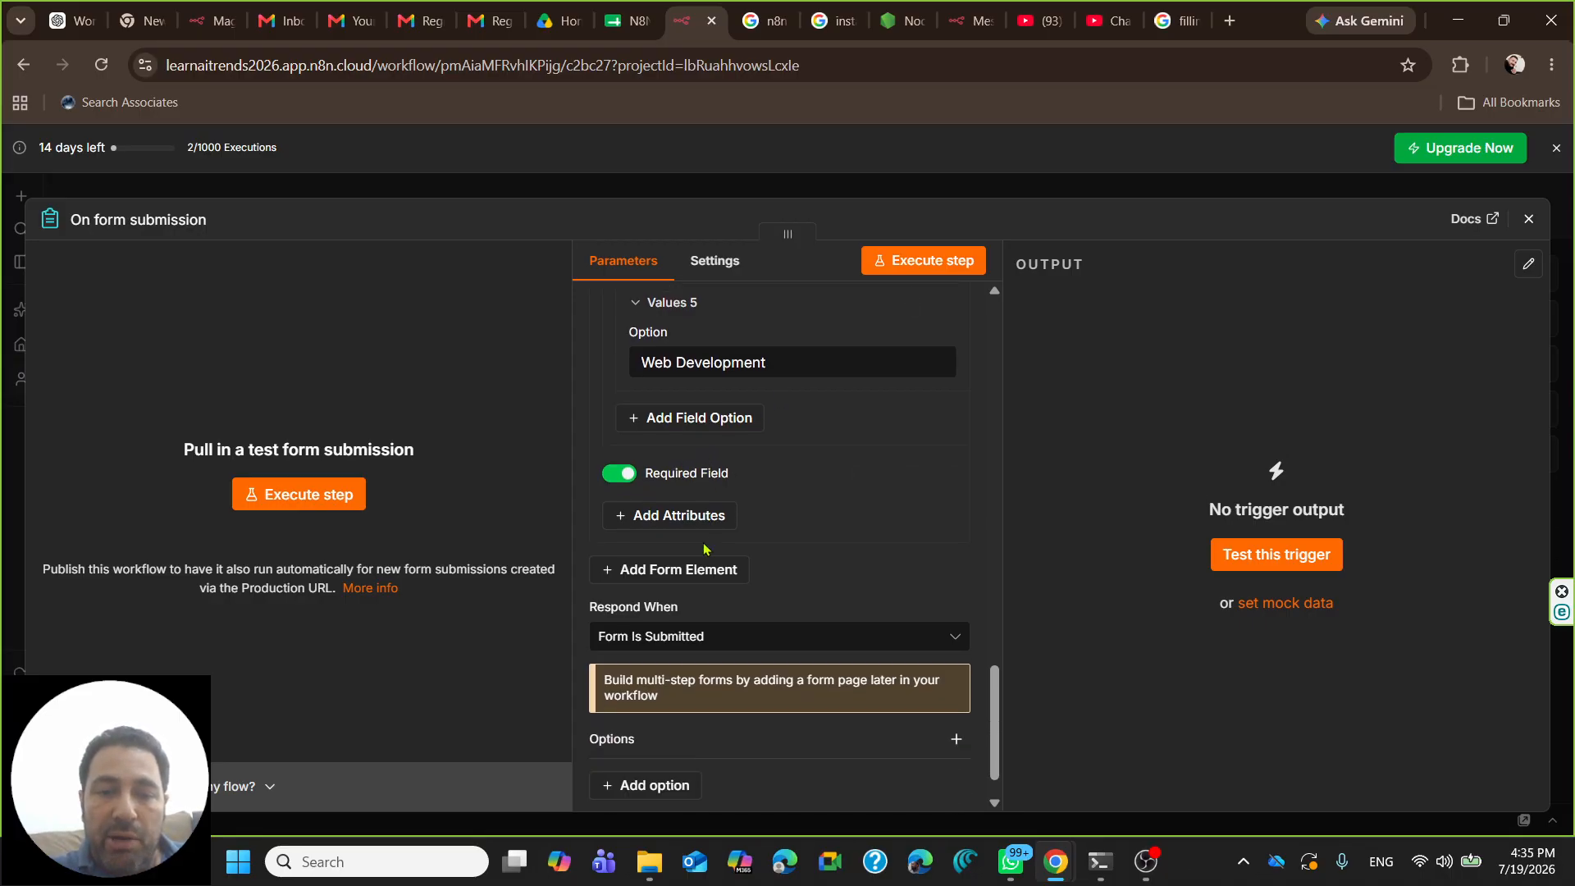
scroll(703, 549, "down", 1)
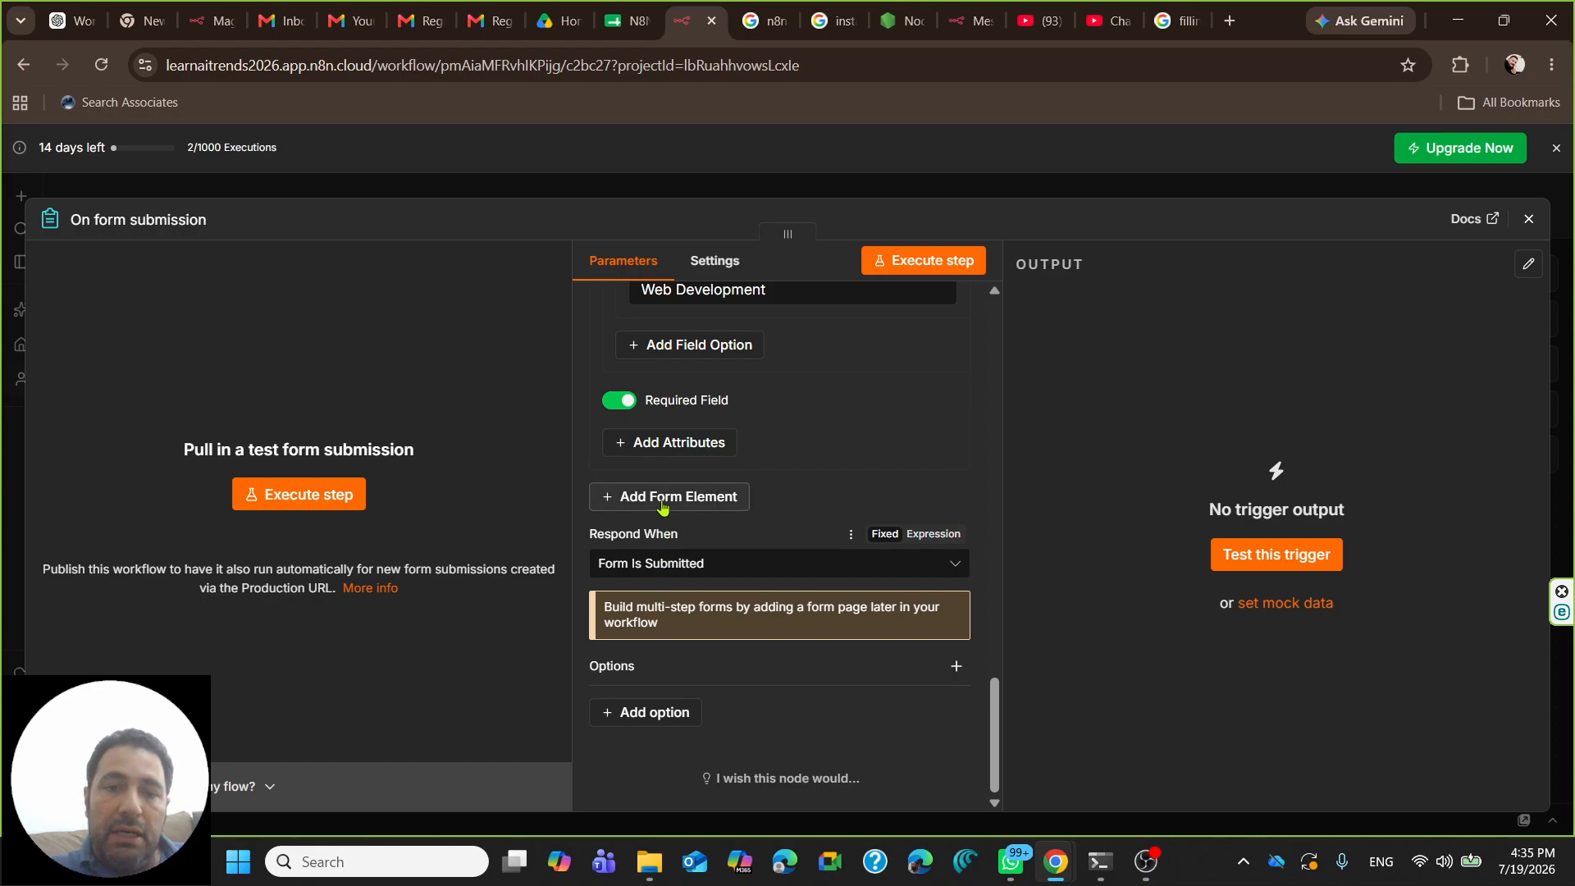
- Add a Form Response option to the form trigger
left_click(648, 719)
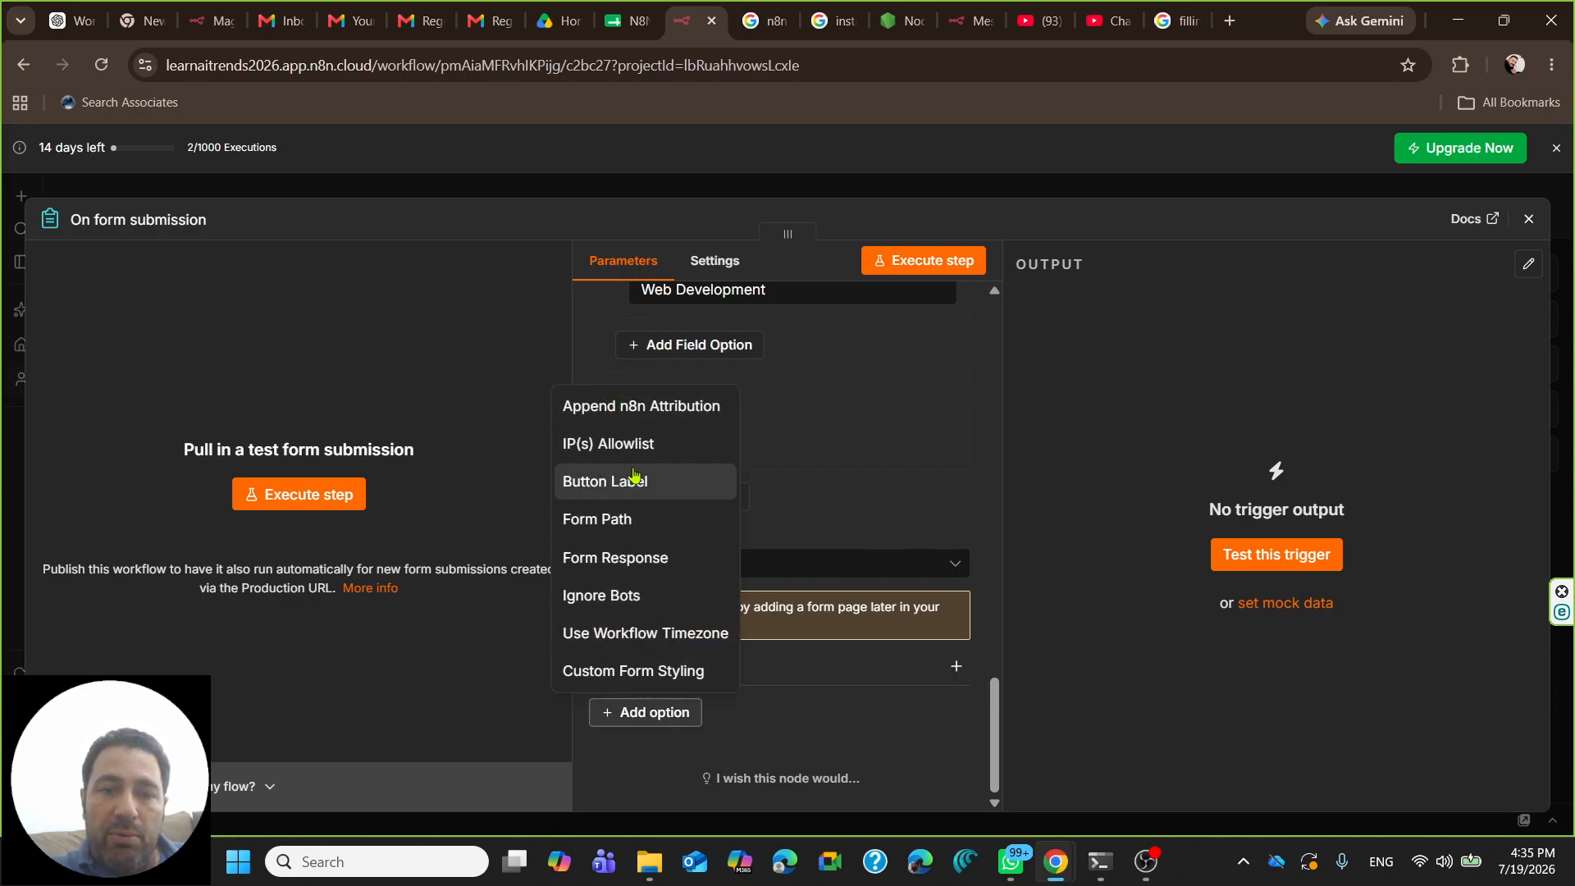
left_click(628, 558)
scroll(730, 666, "down", 2)
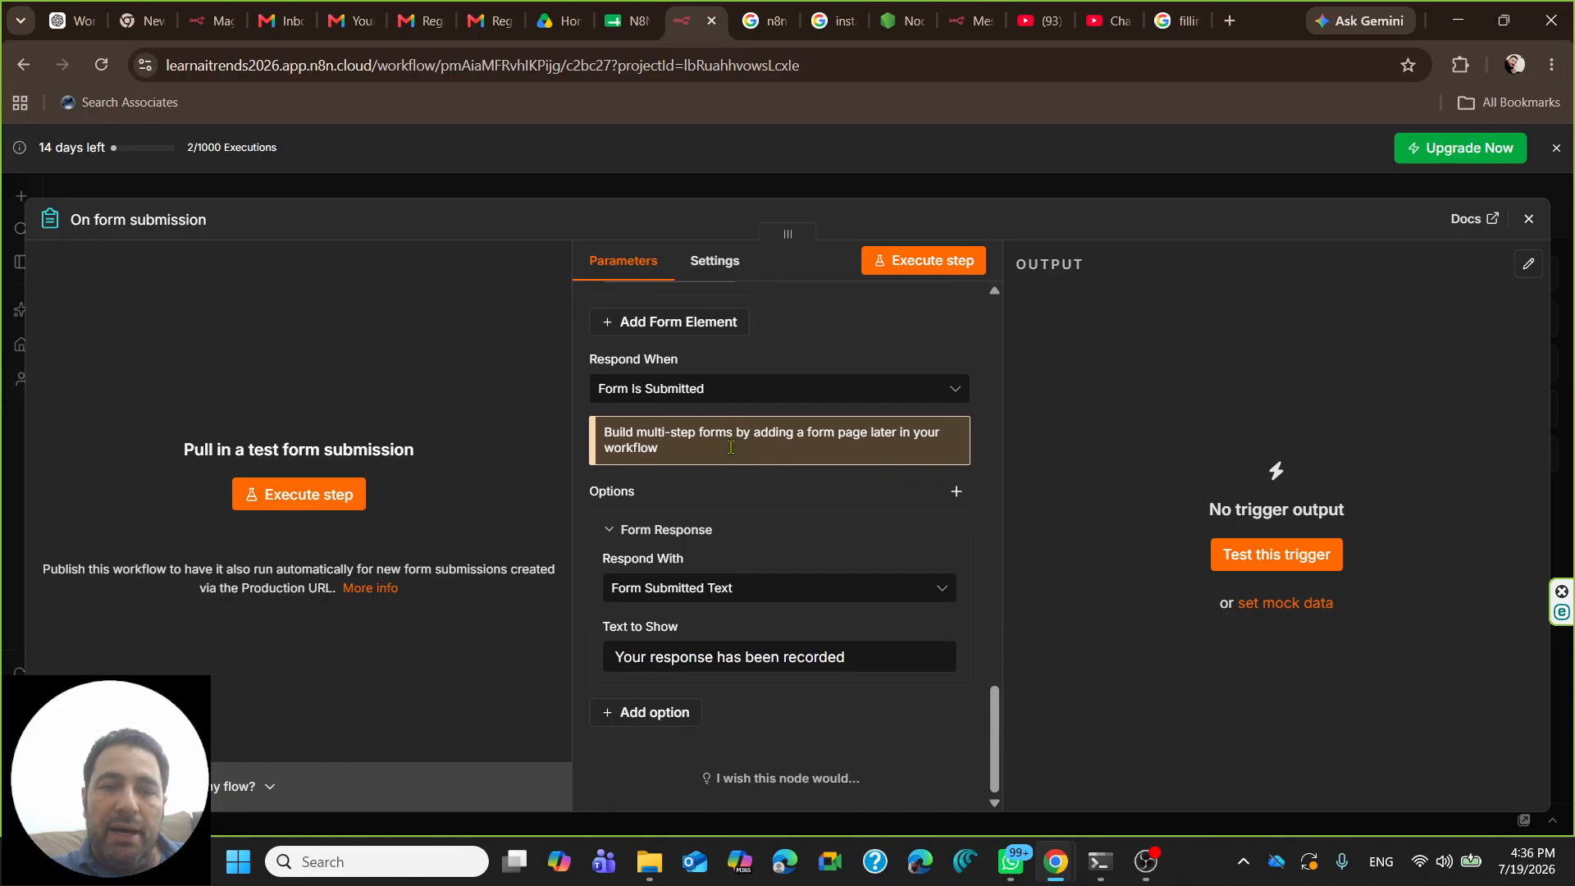
- Extend the response text with ', and one of our team member will conta'
left_click(853, 657)
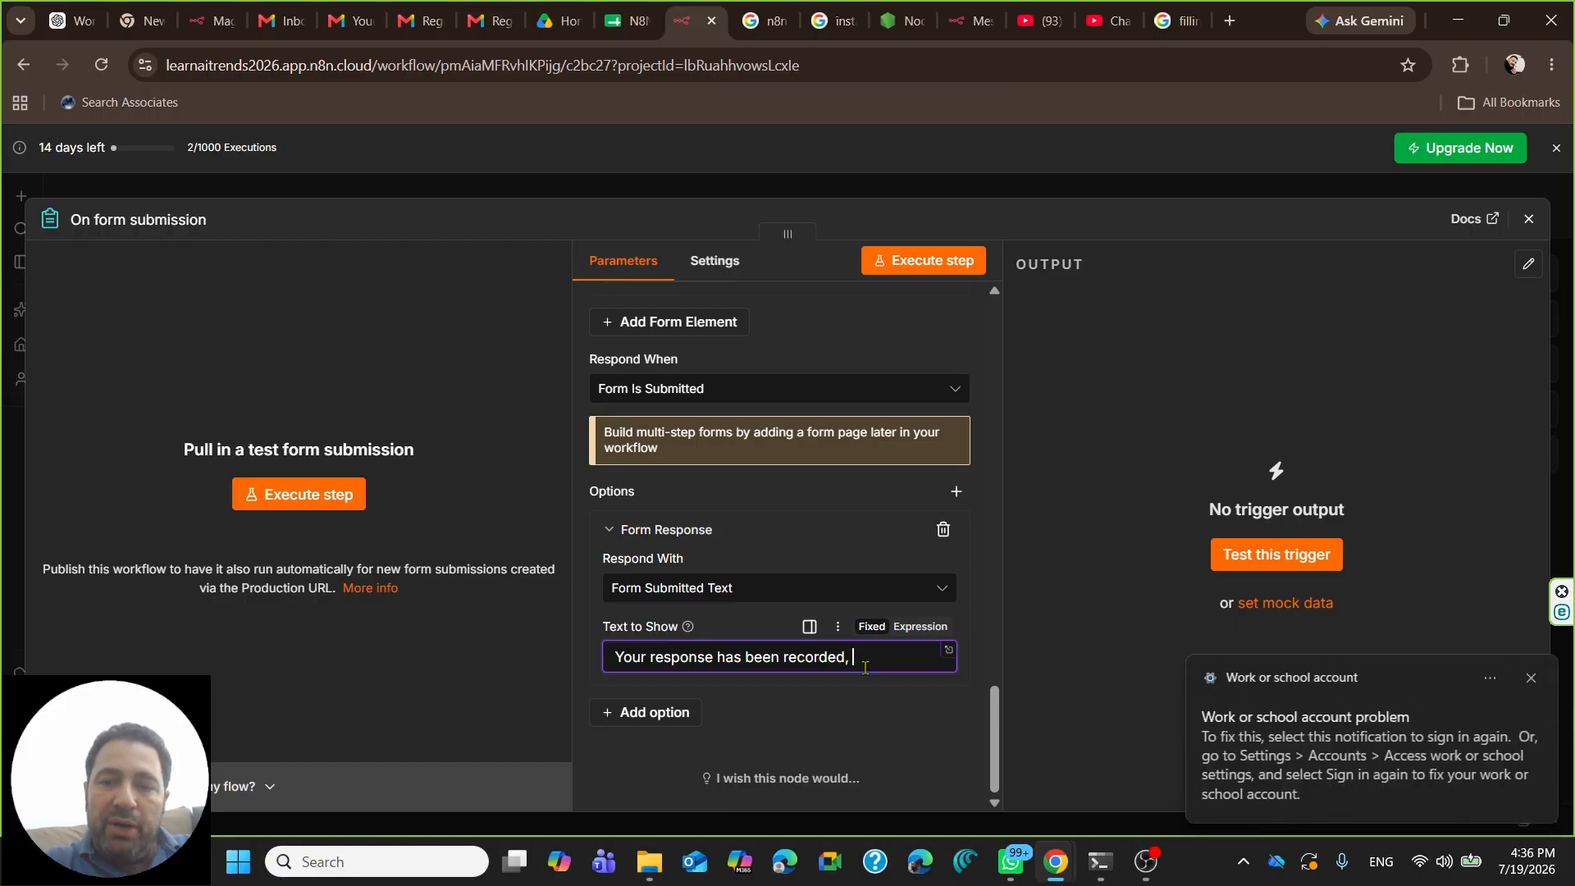
type(", and one of you")
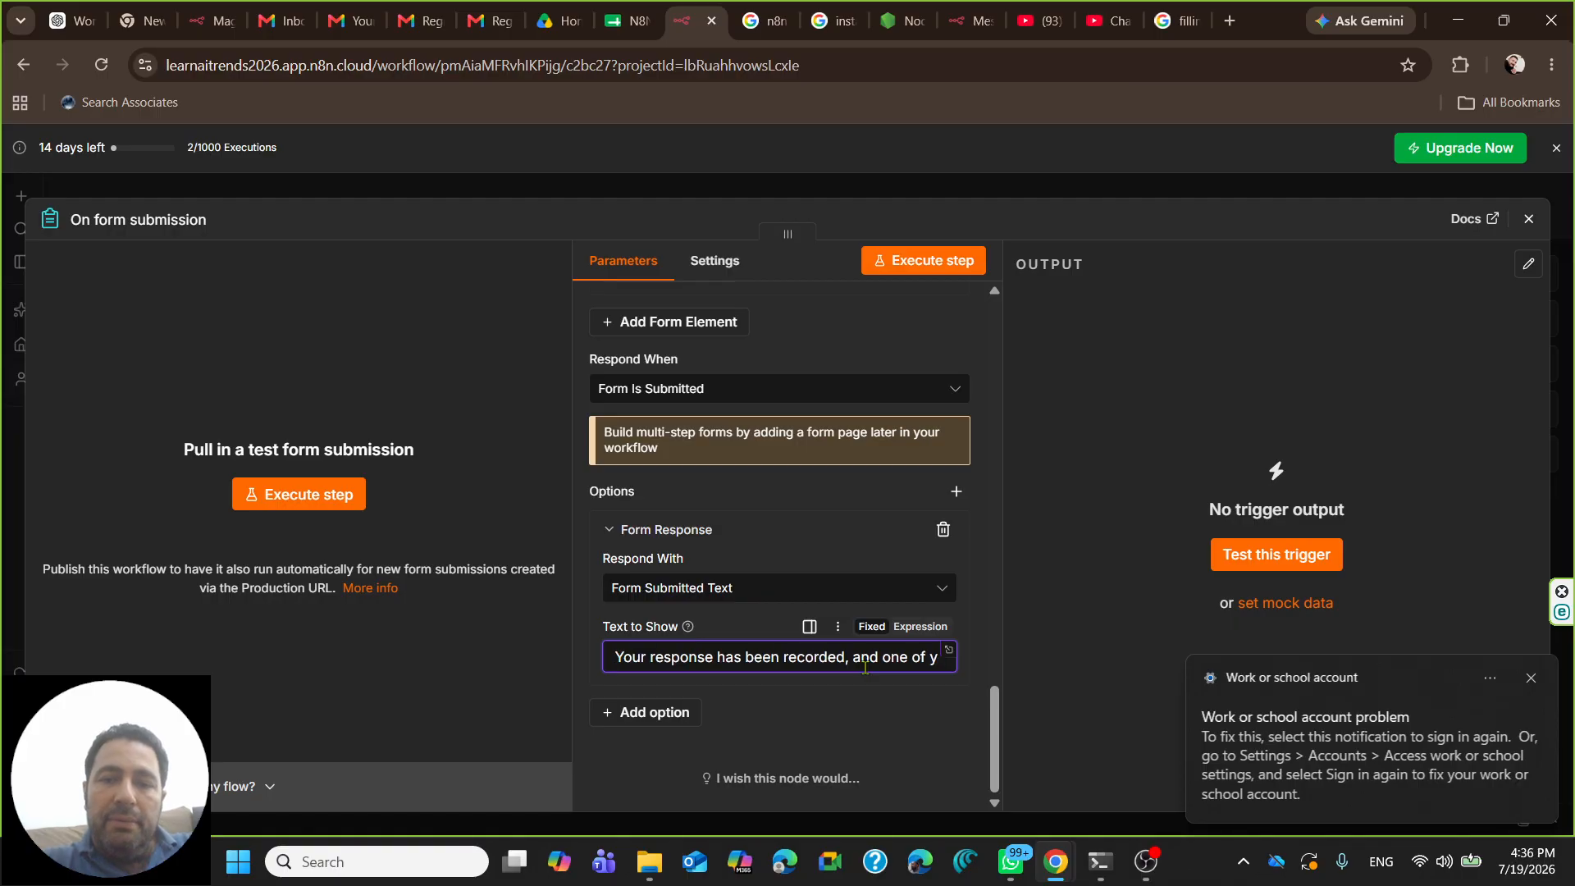
key("BackSpace")
key("BackSpace")
key("BackSpace")
type("our")
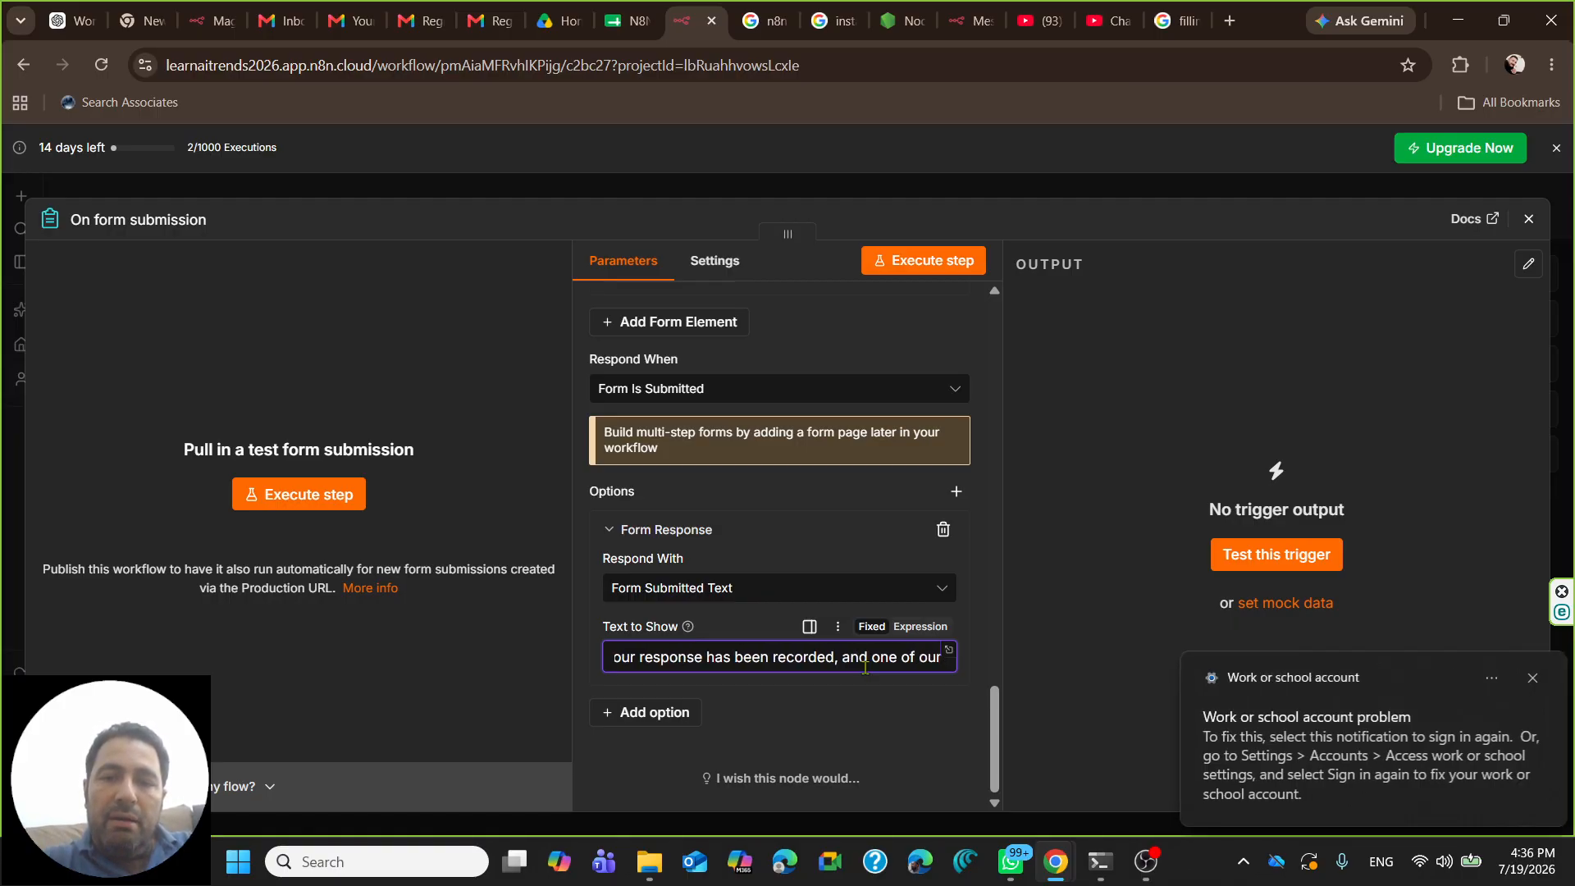
type(" team mem")
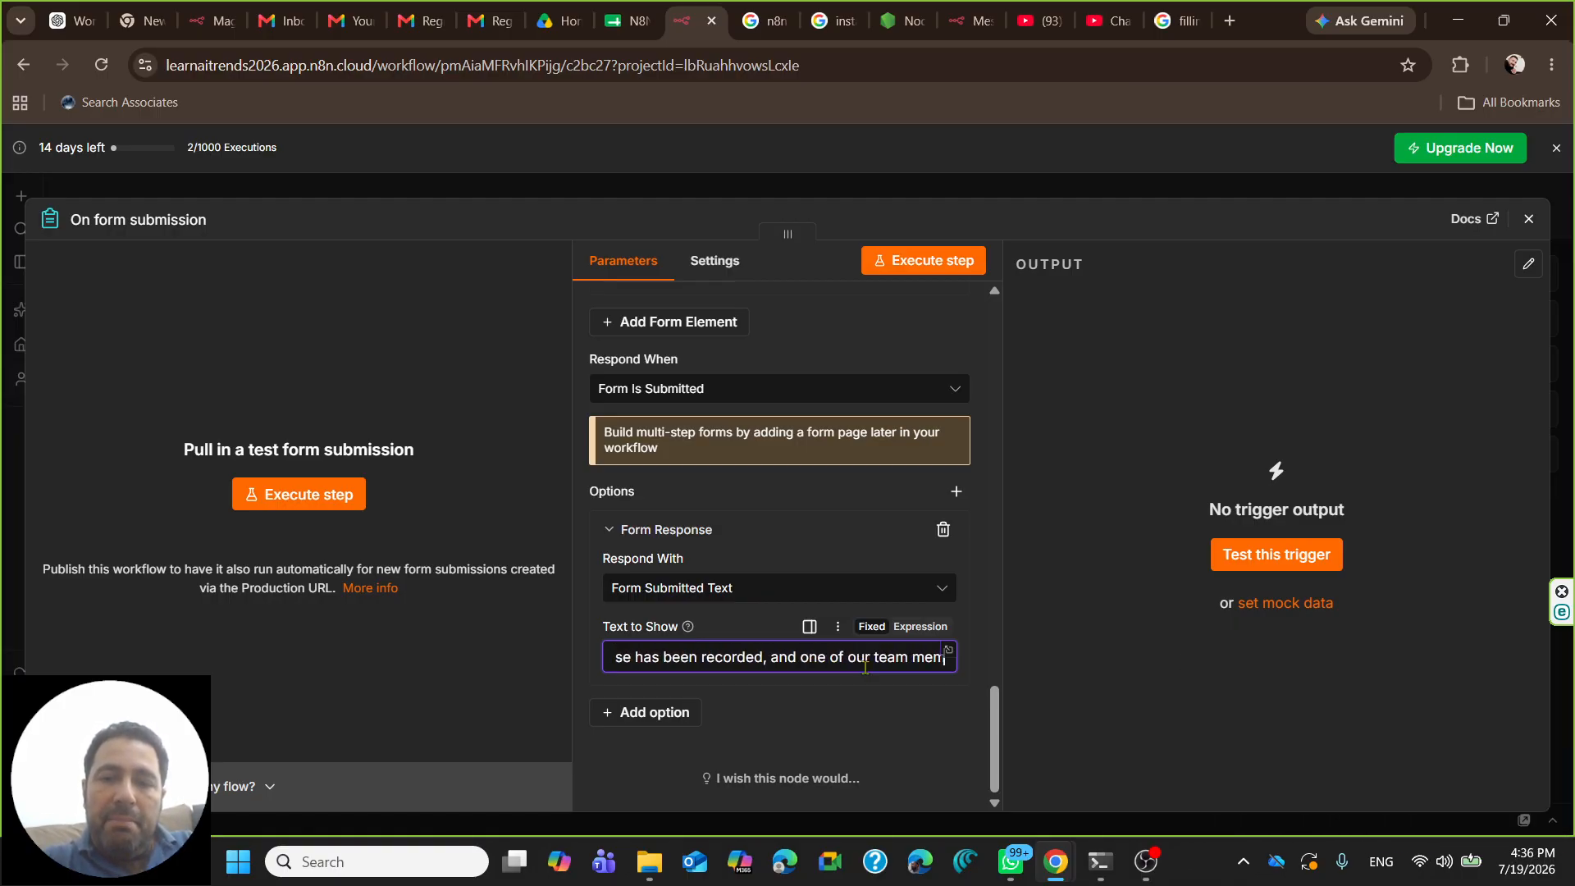
type("ber will conta")
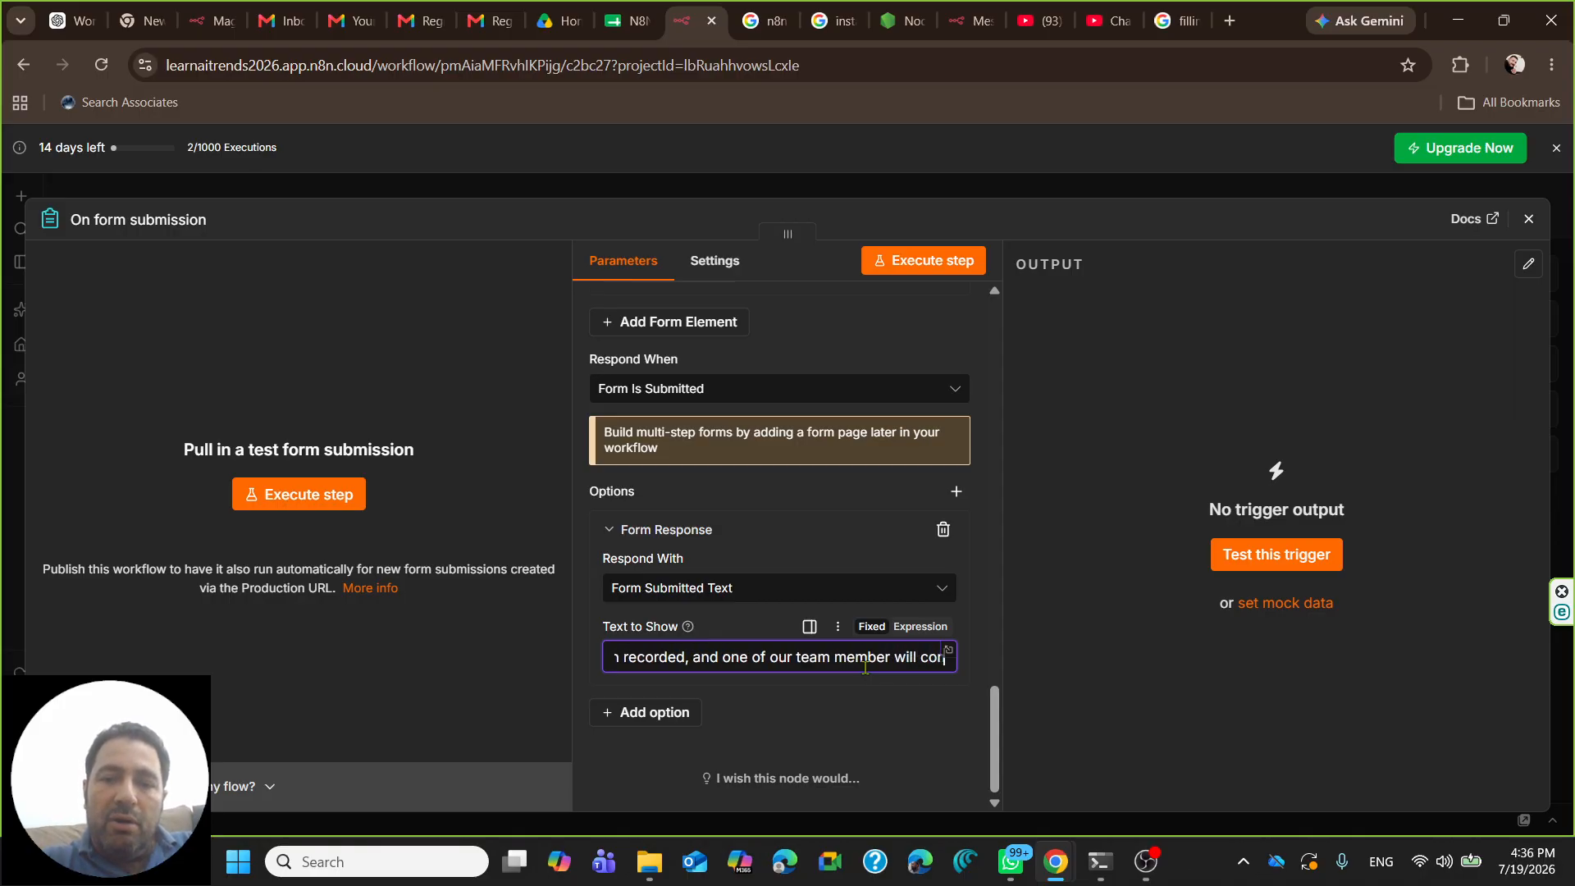
key("alt+f")
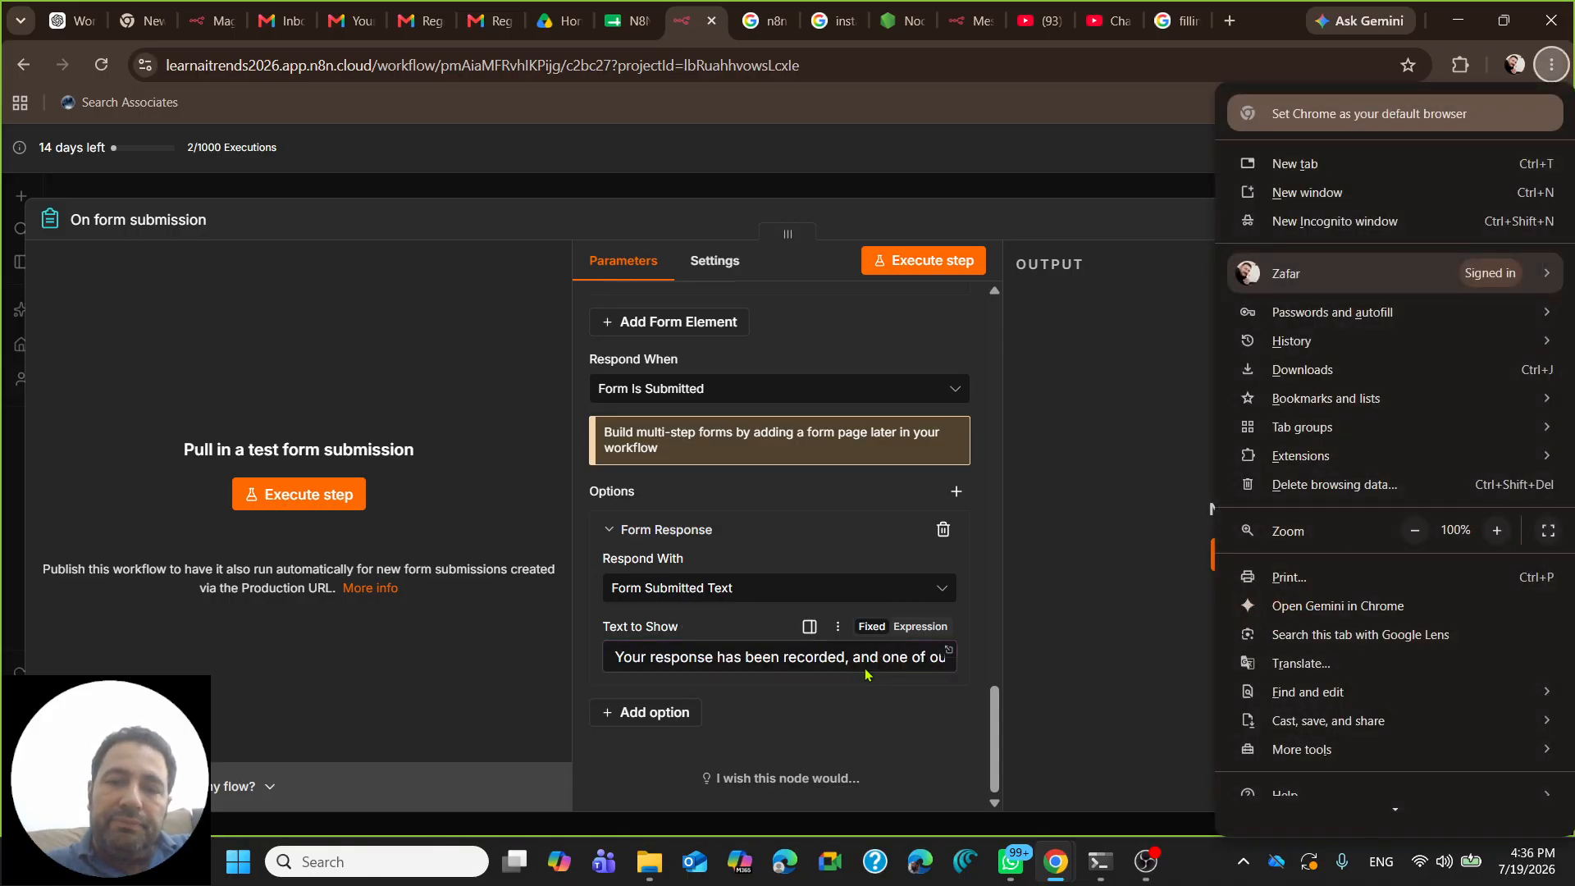
left_click(868, 663)
left_click_drag(880, 657, 937, 658)
left_click(947, 651)
left_click(771, 390)
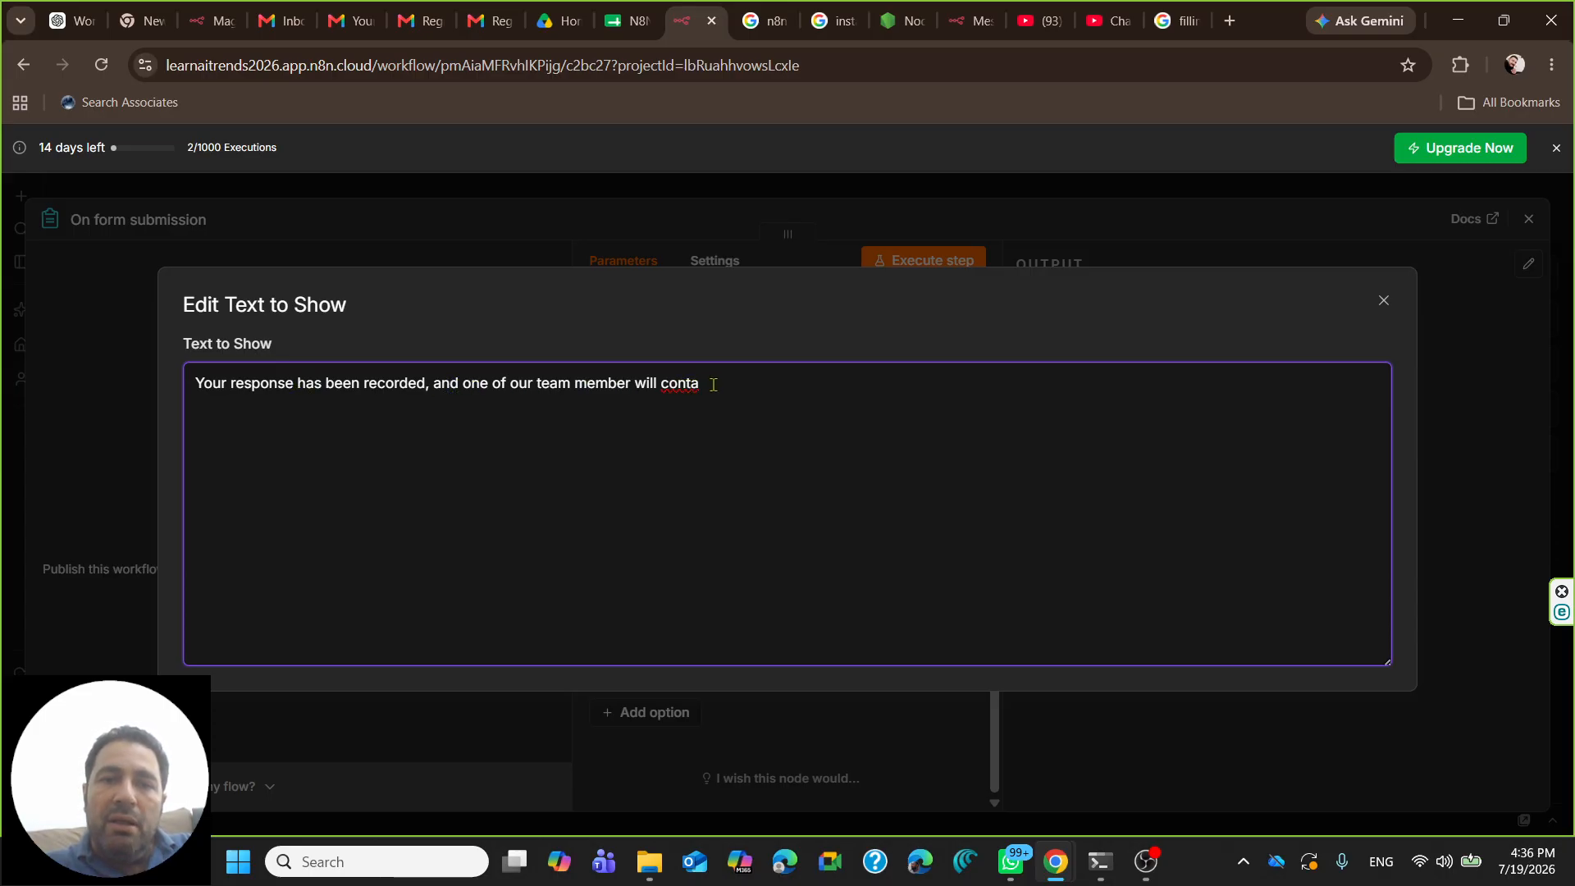
type("ct you soon")
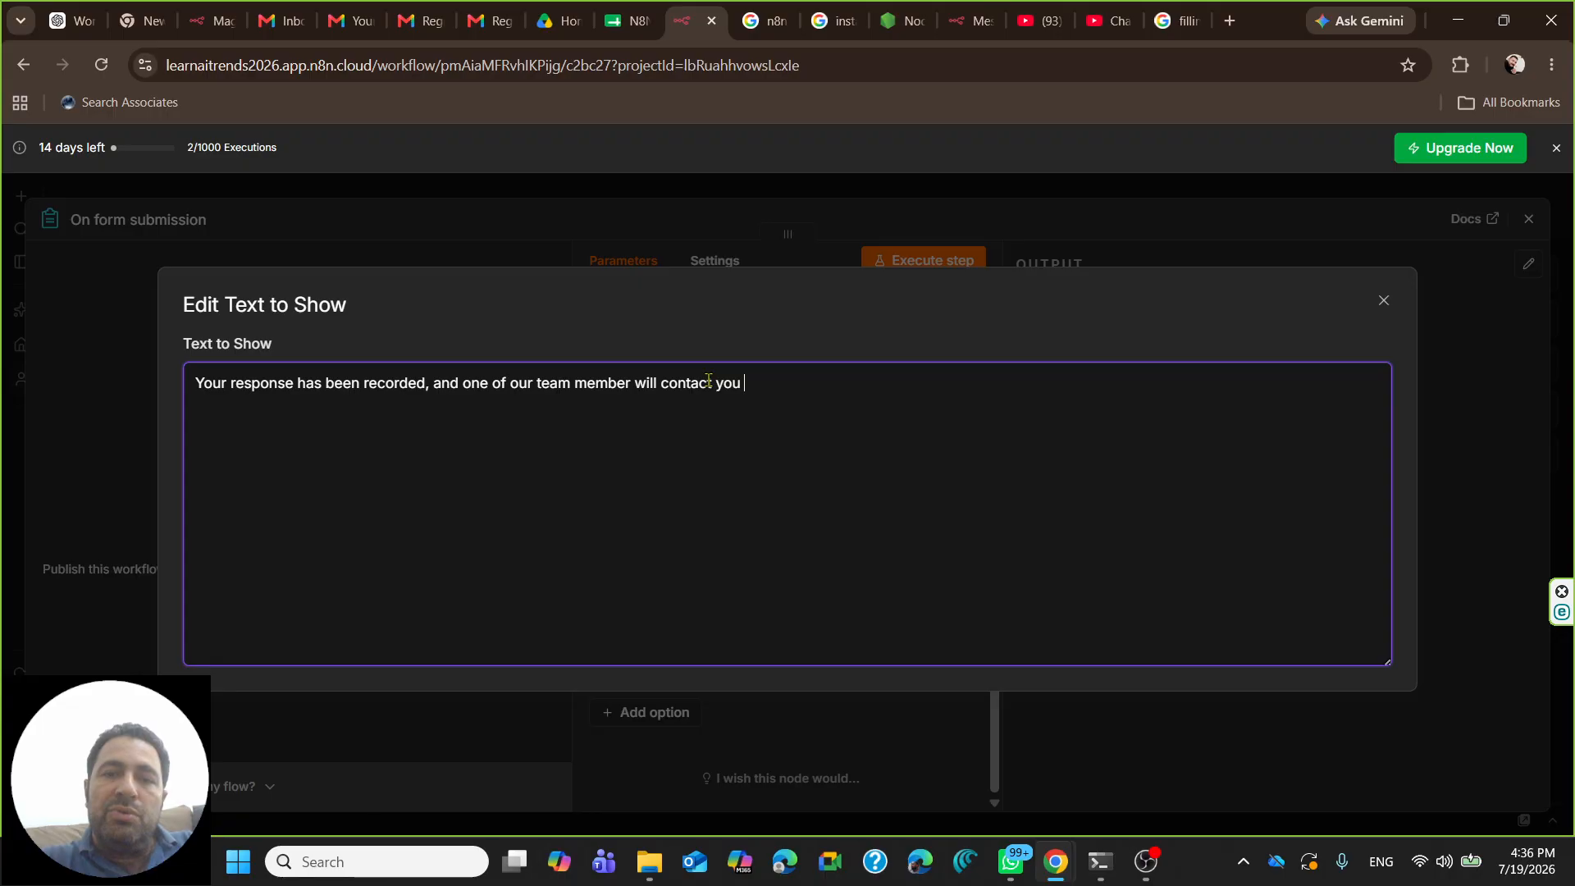
key("Return")
type("Thank you")
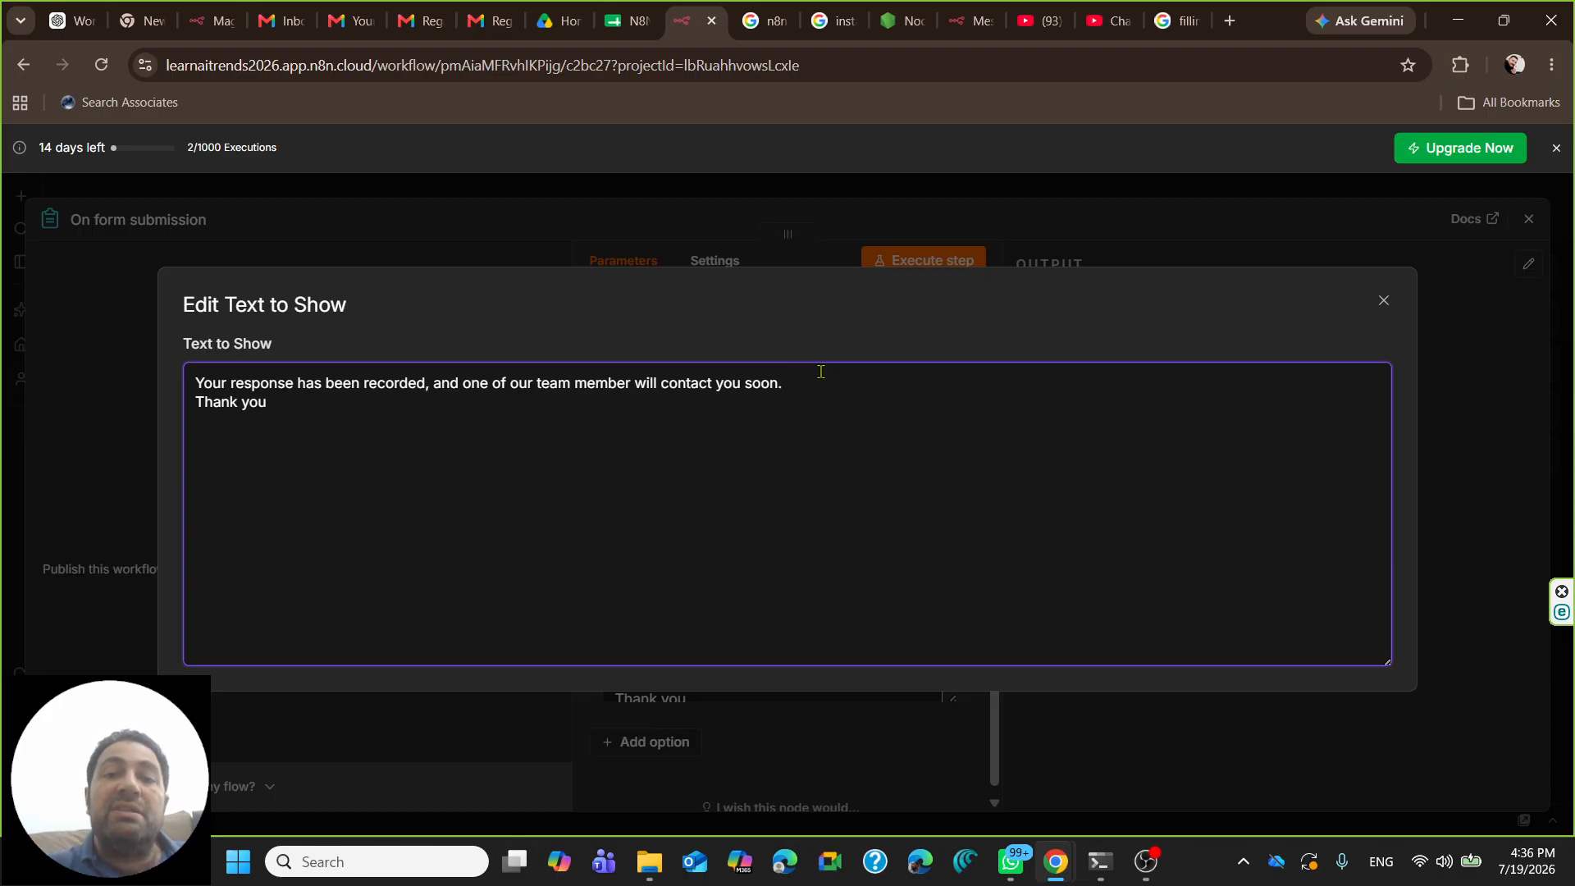
left_click(1382, 297)
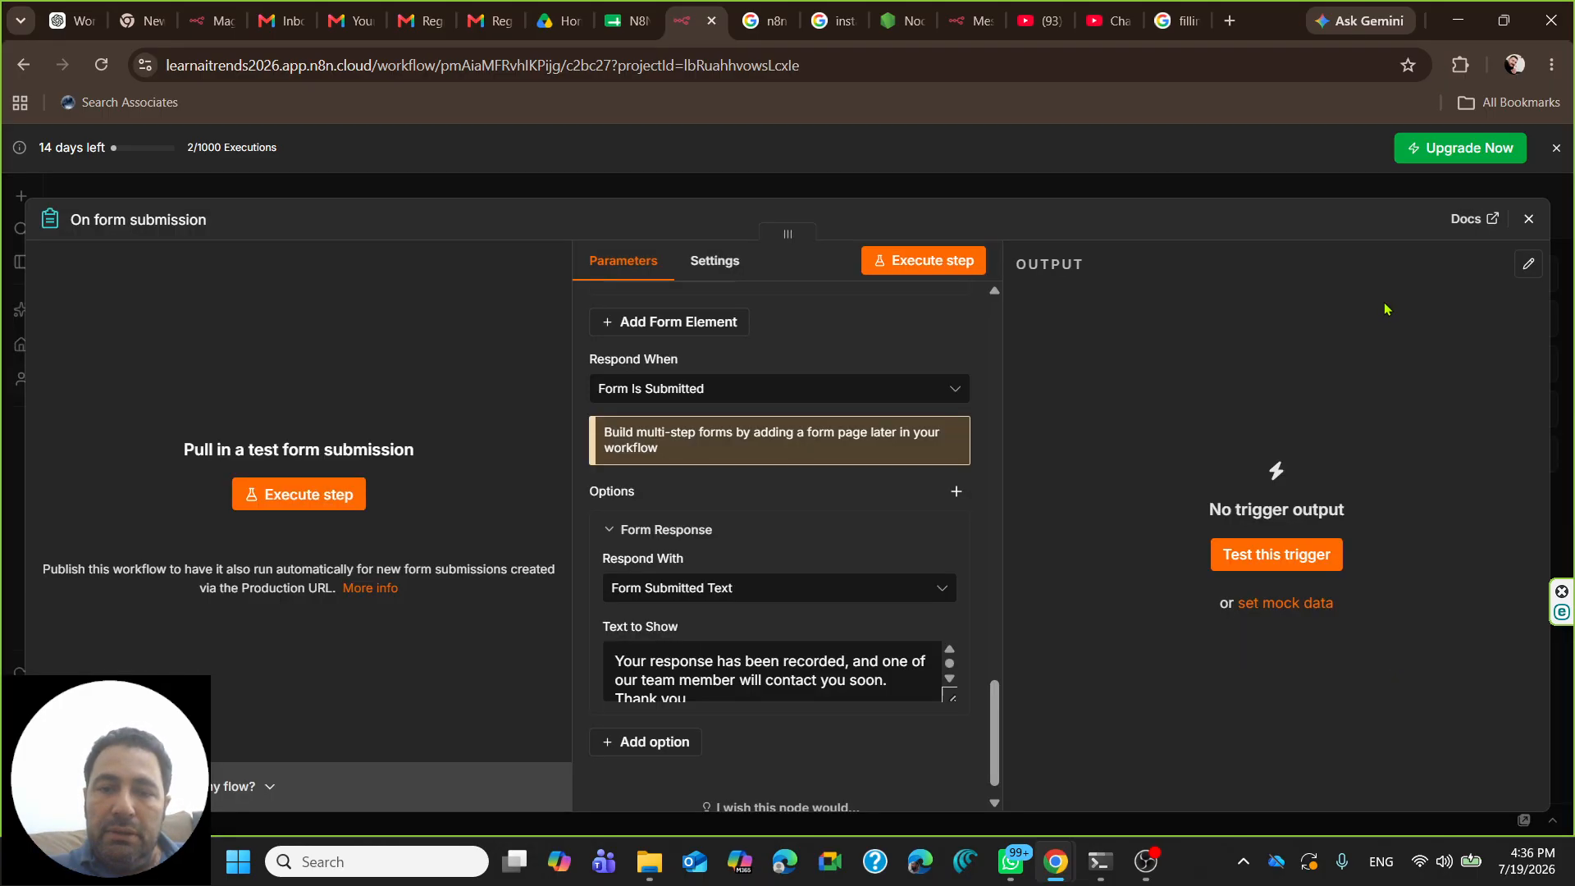
left_click(673, 746)
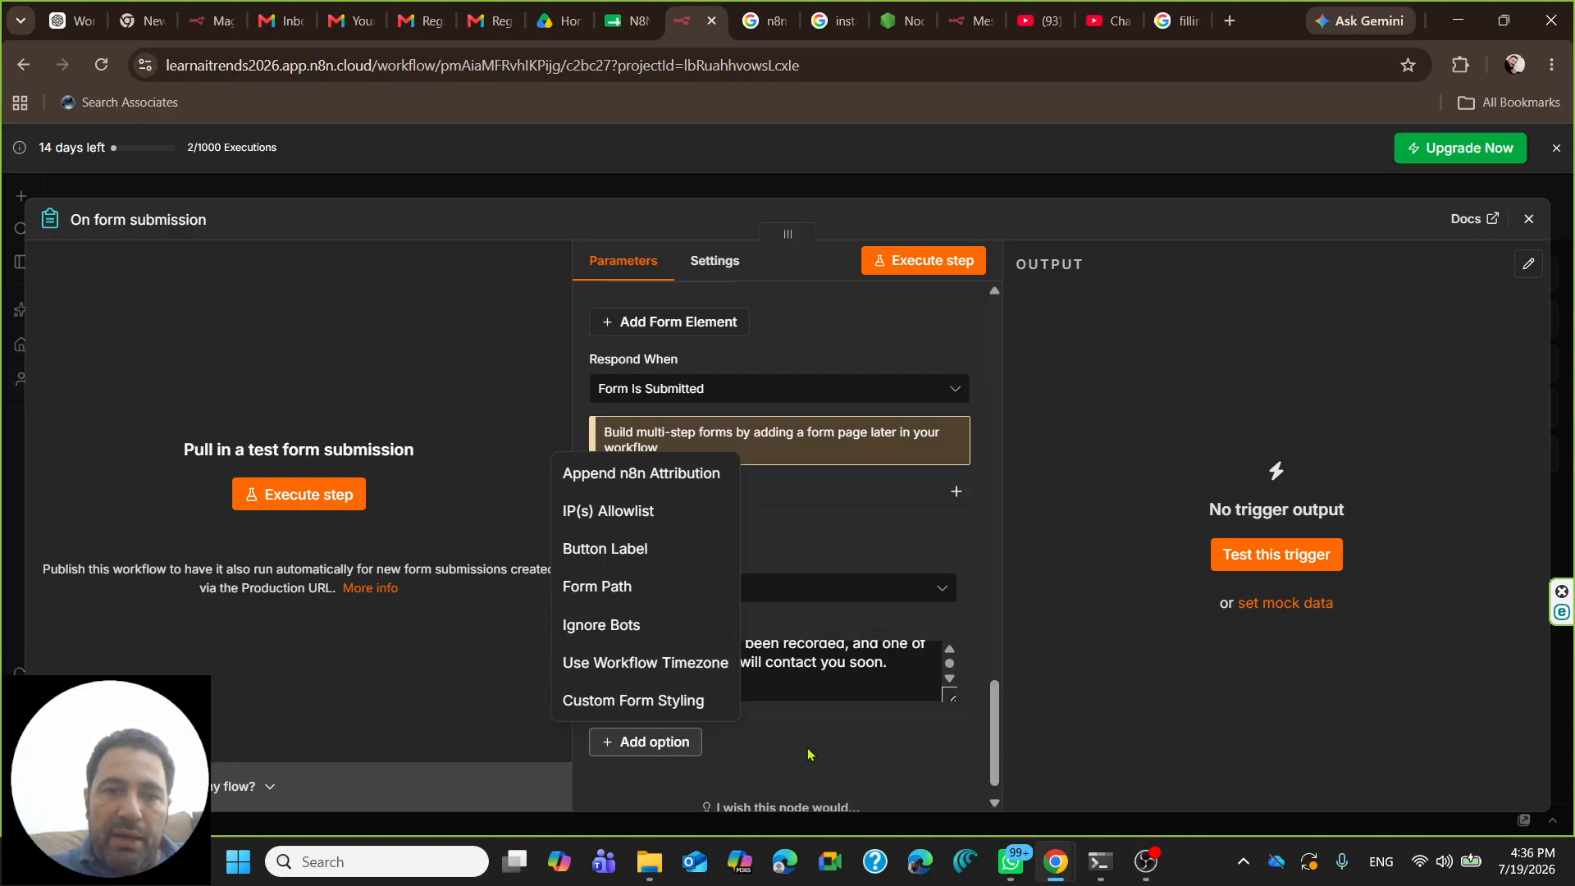
left_click(833, 756)
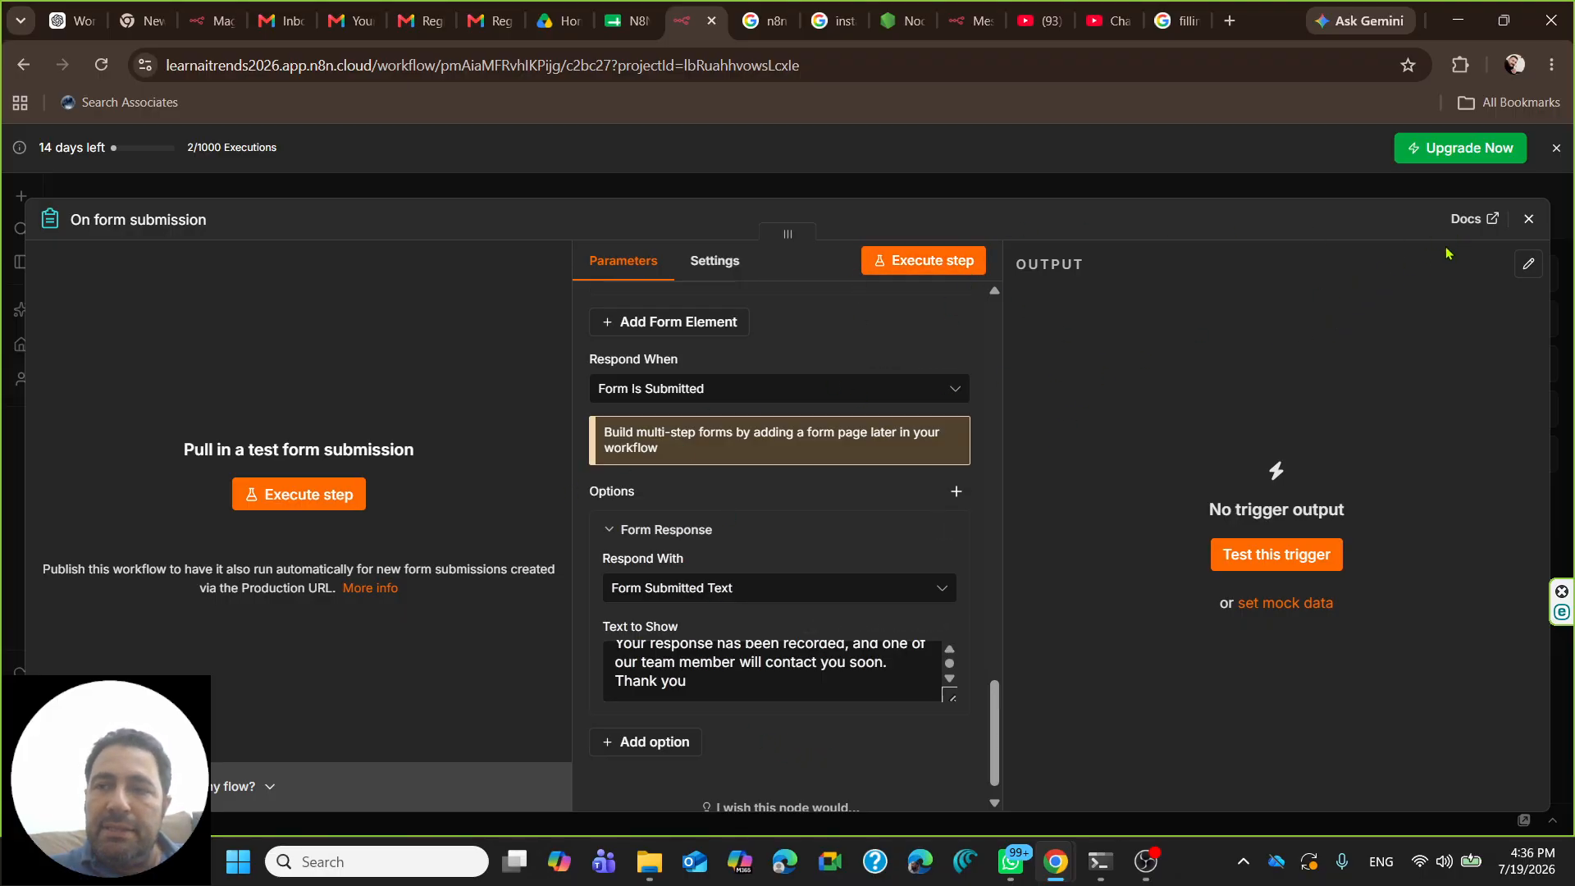
- Return to the canvas, start a test run, then close the form and stop it
left_click(1528, 219)
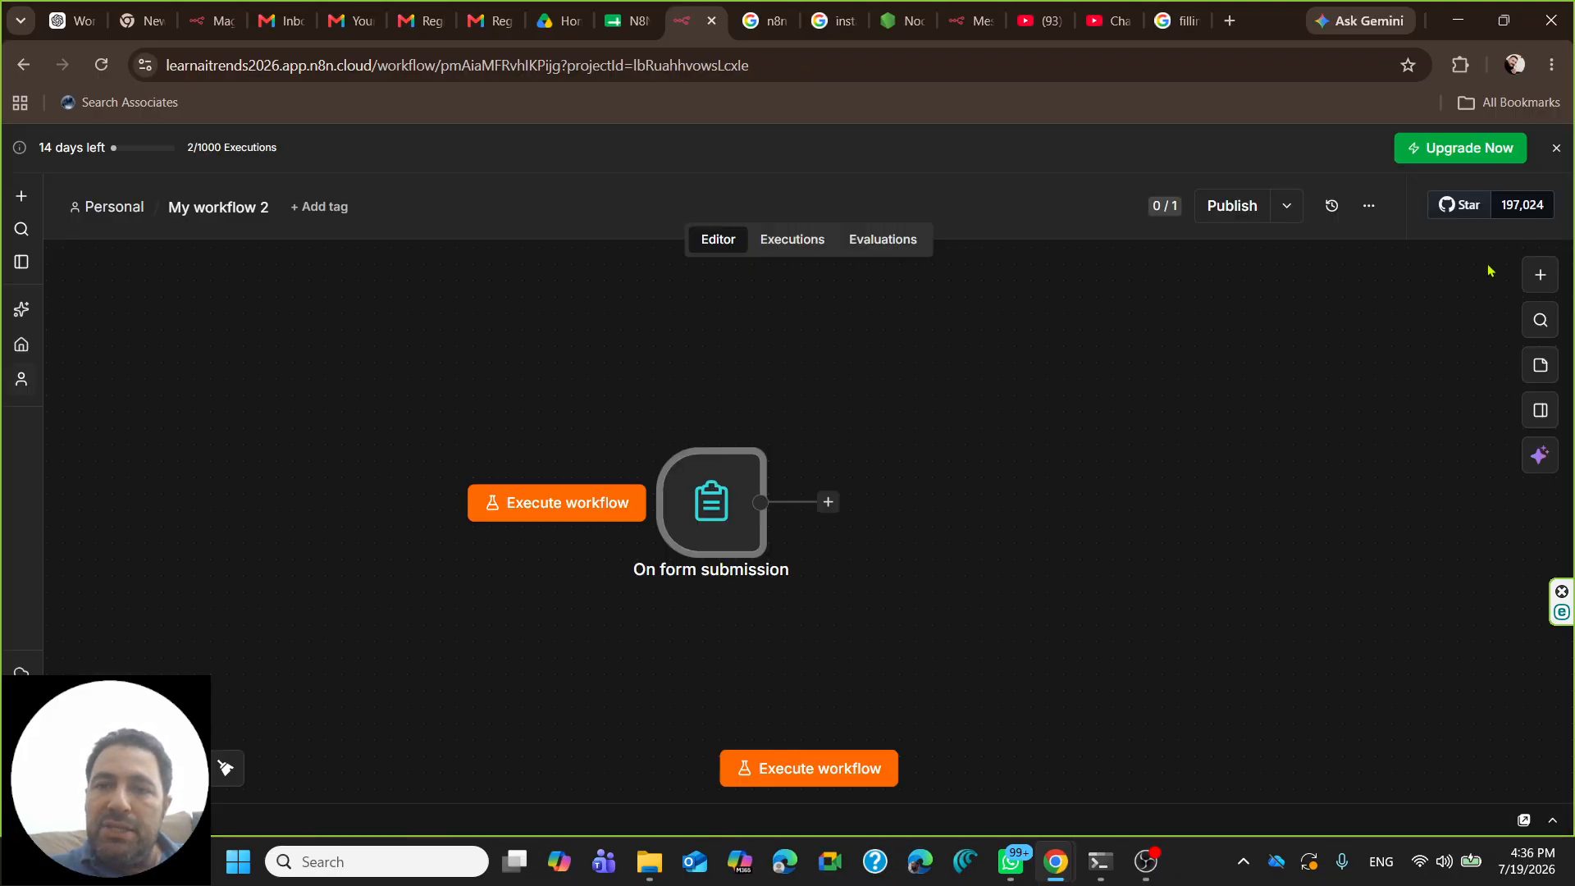
left_click_drag(576, 490, 559, 489)
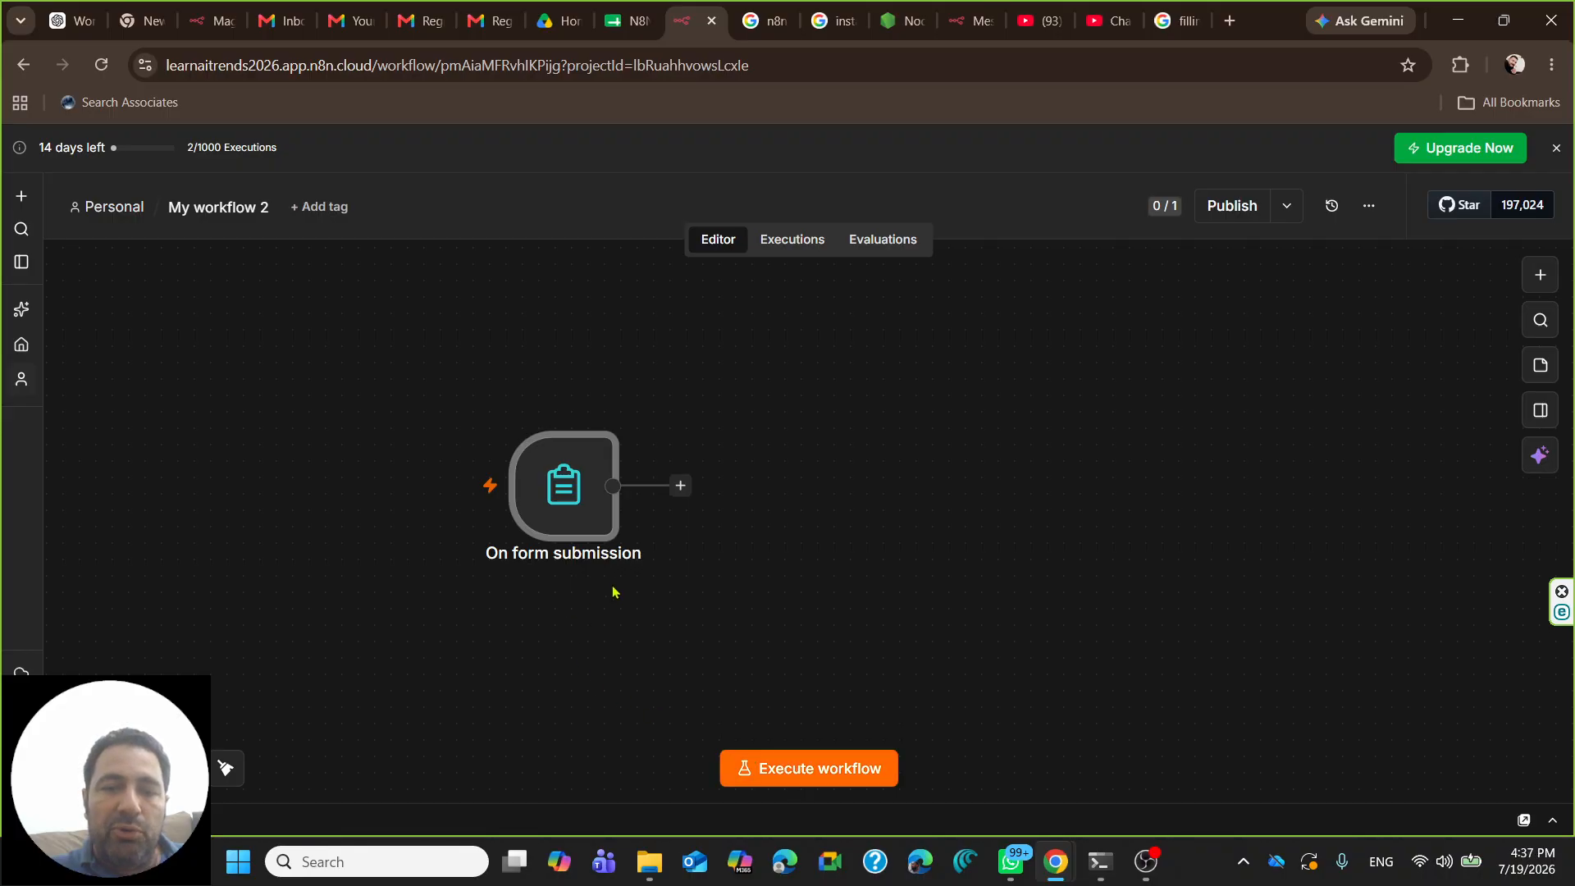
mouse_move(583, 558)
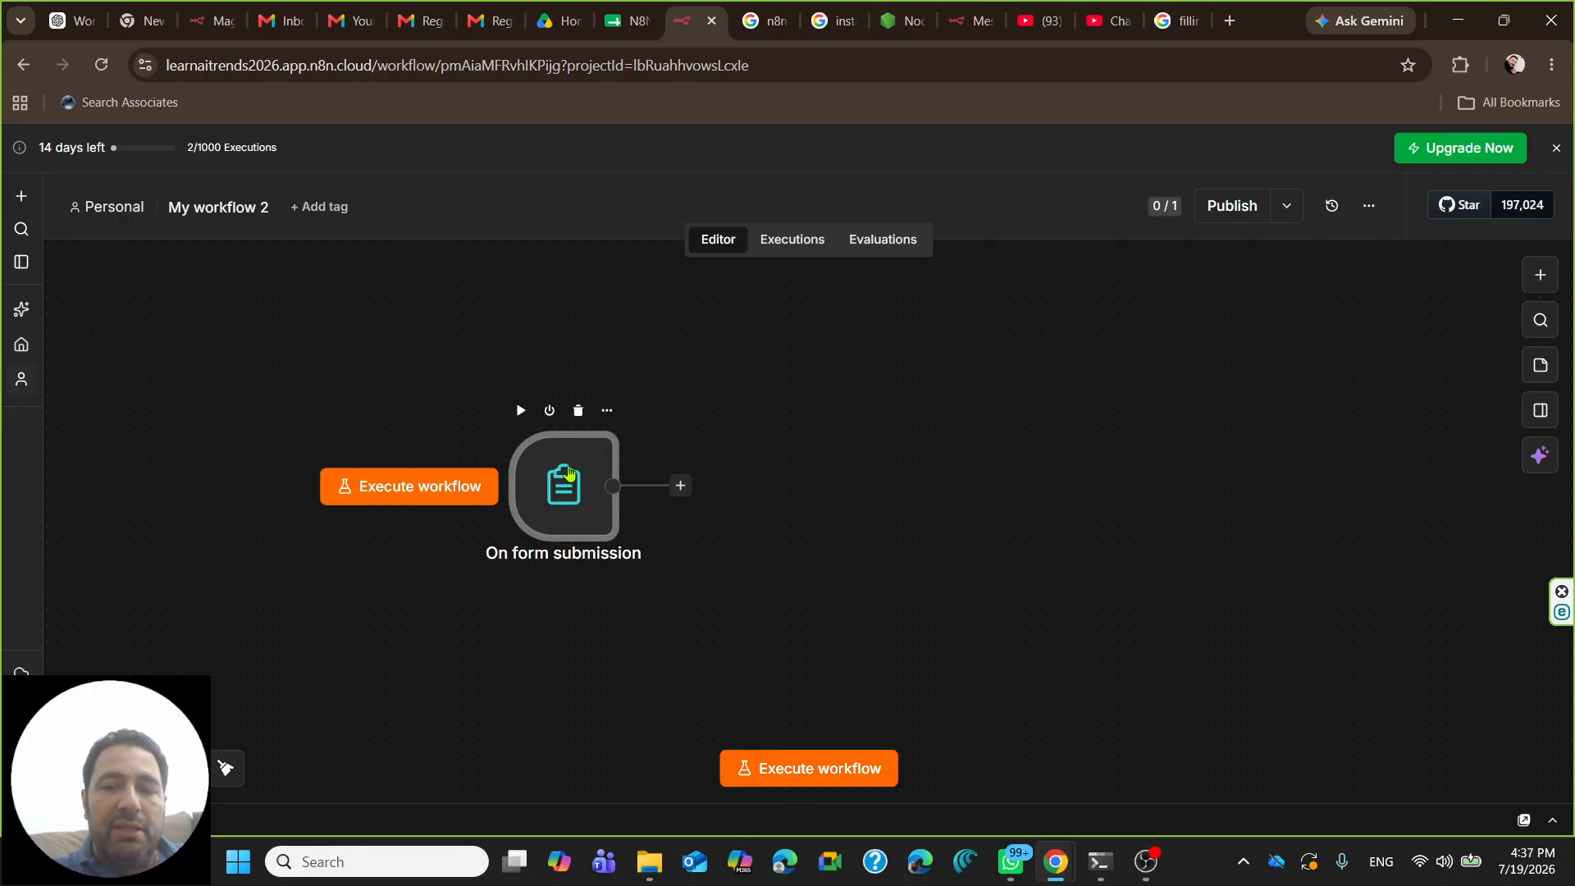
left_click(805, 780)
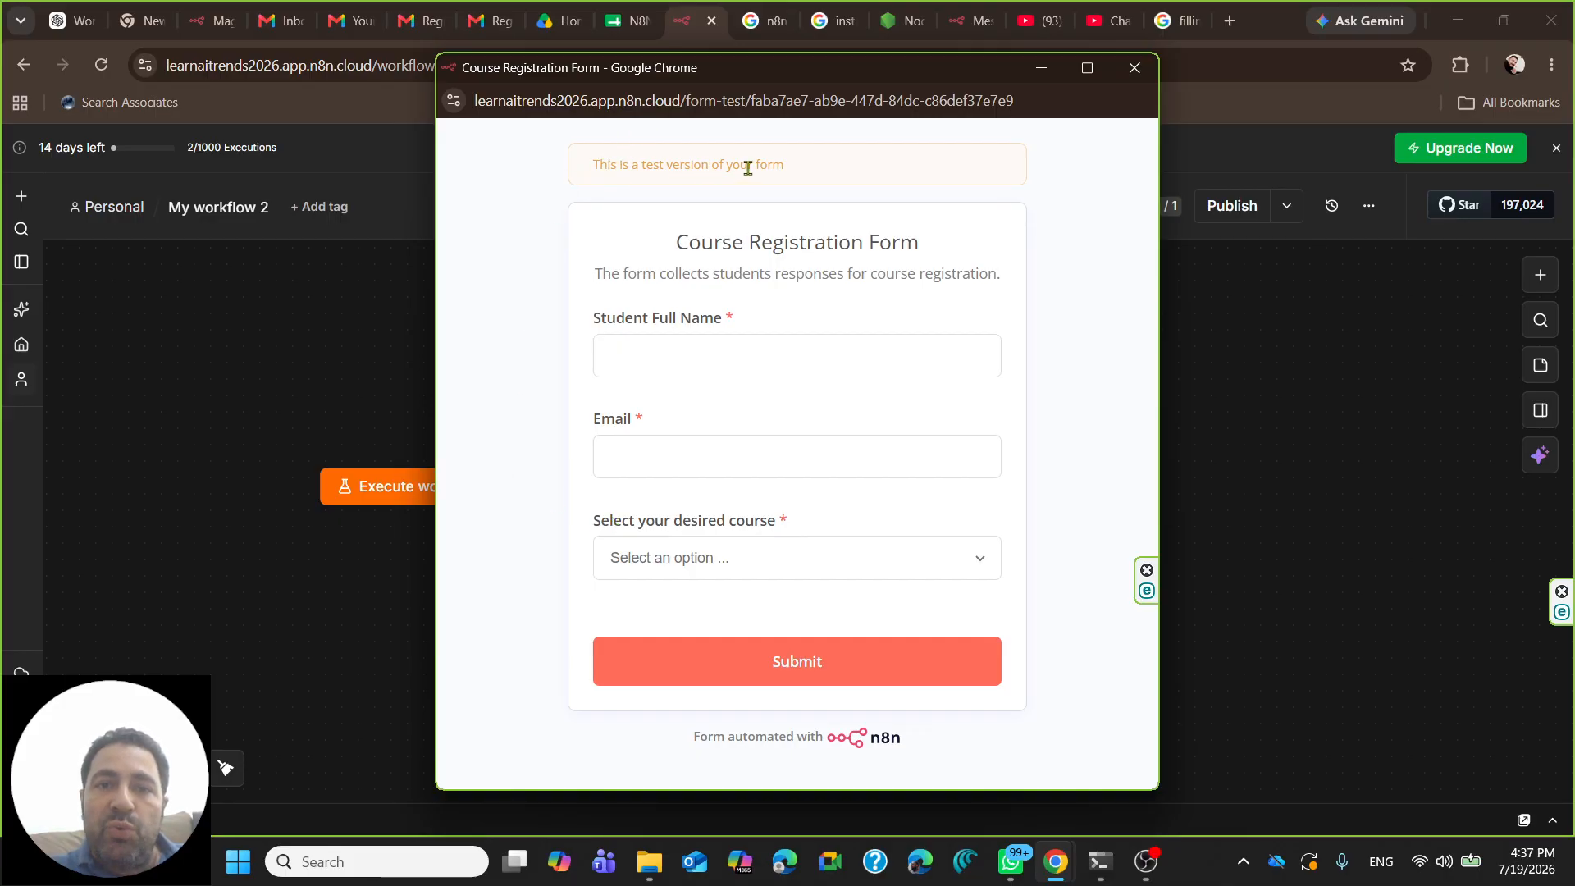
left_click(1134, 68)
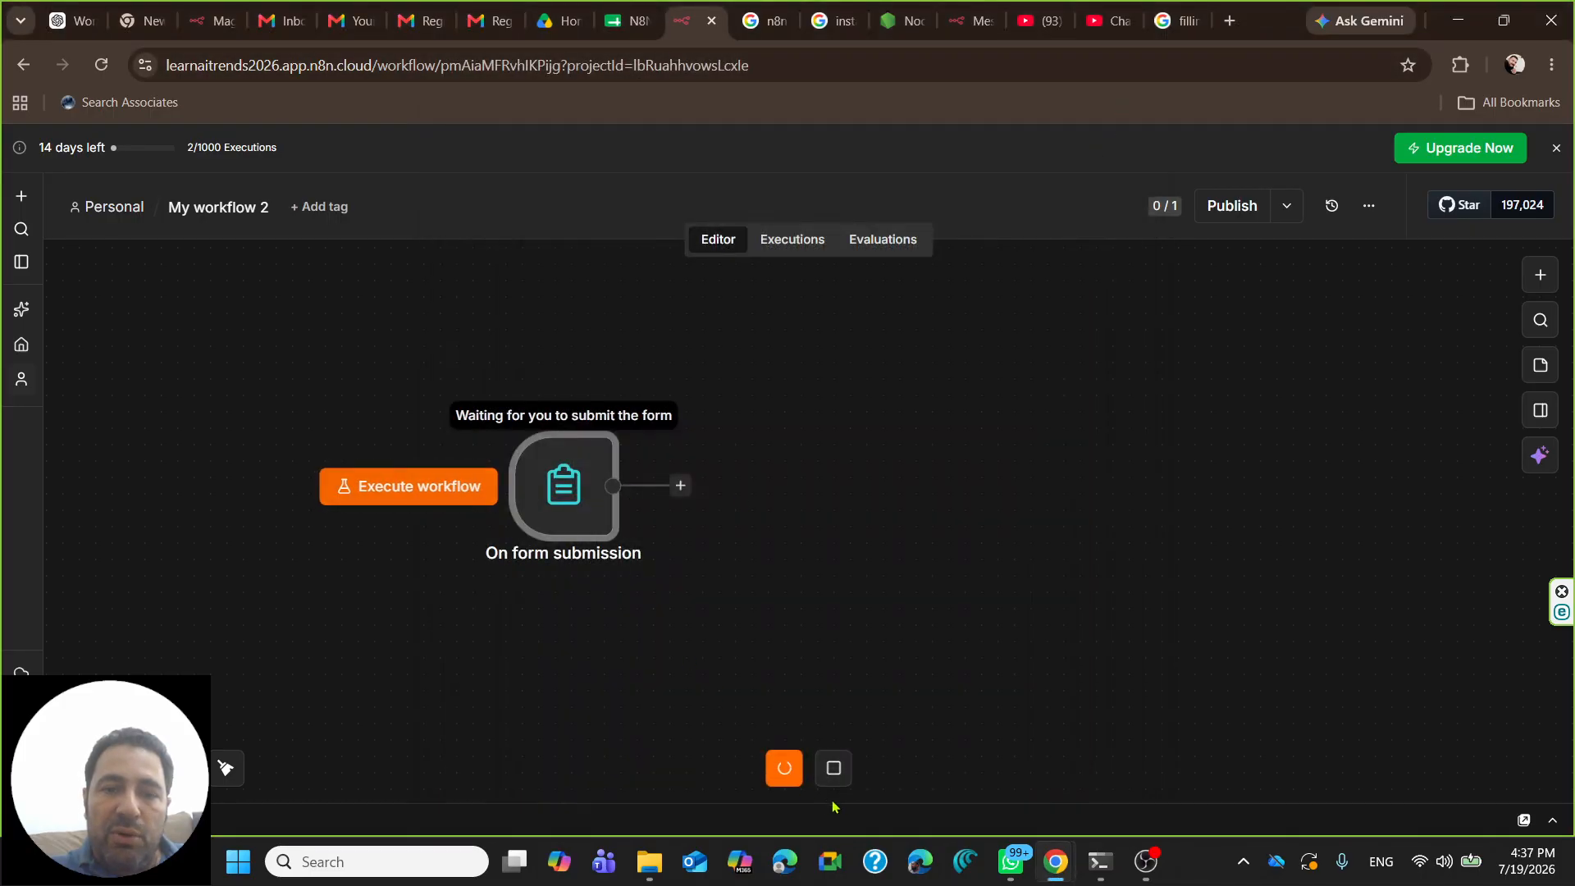
left_click(834, 780)
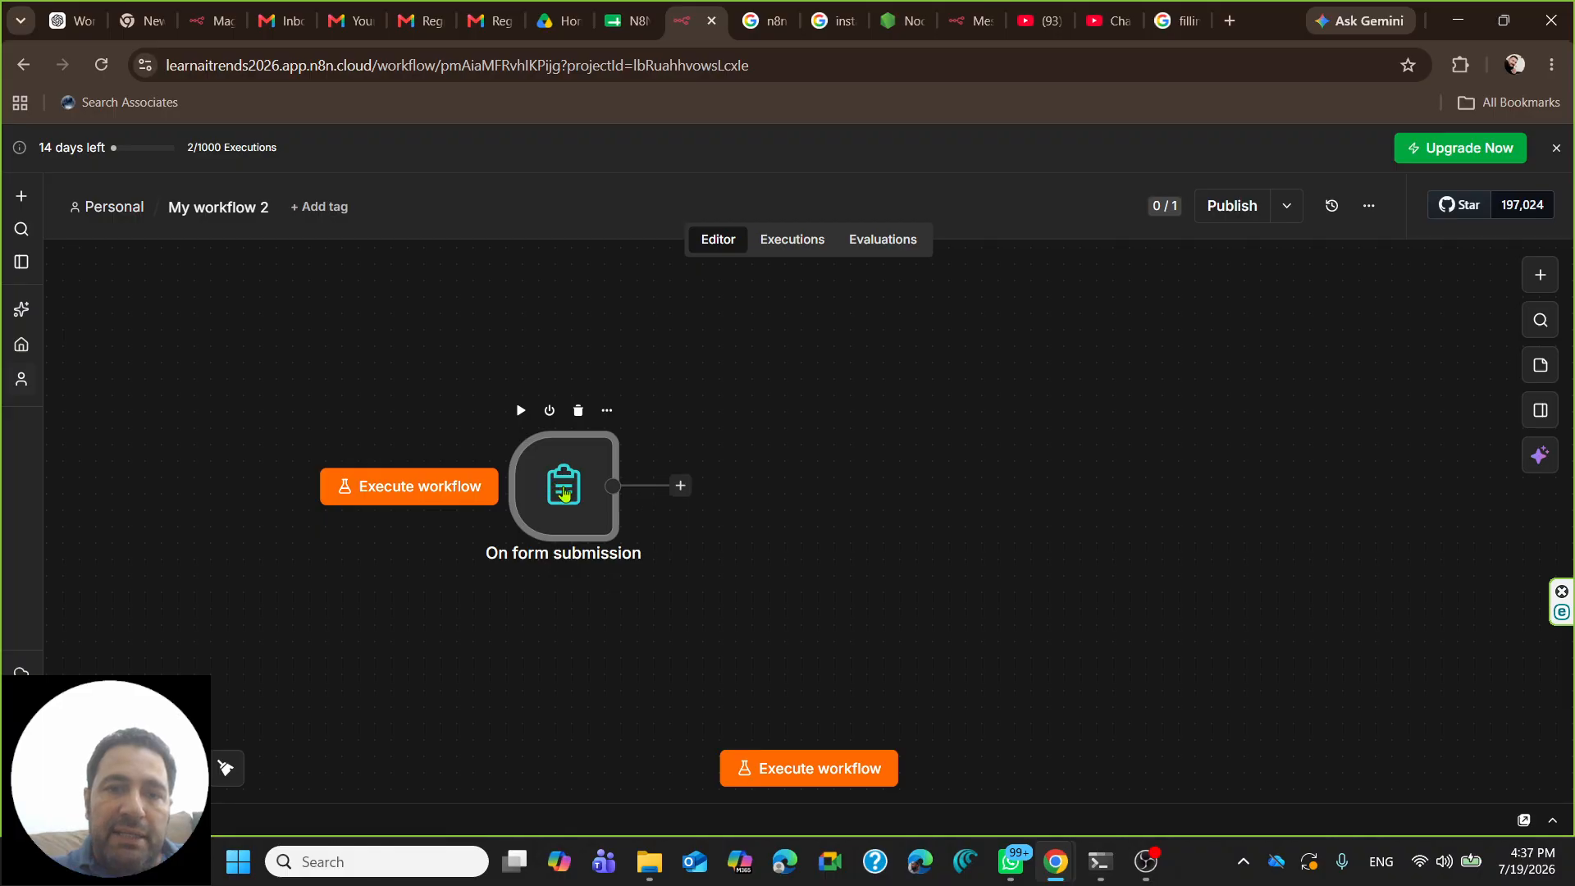
- Reopen and close the trigger settings, then execute the workflow again to open the test form
double_click(564, 490)
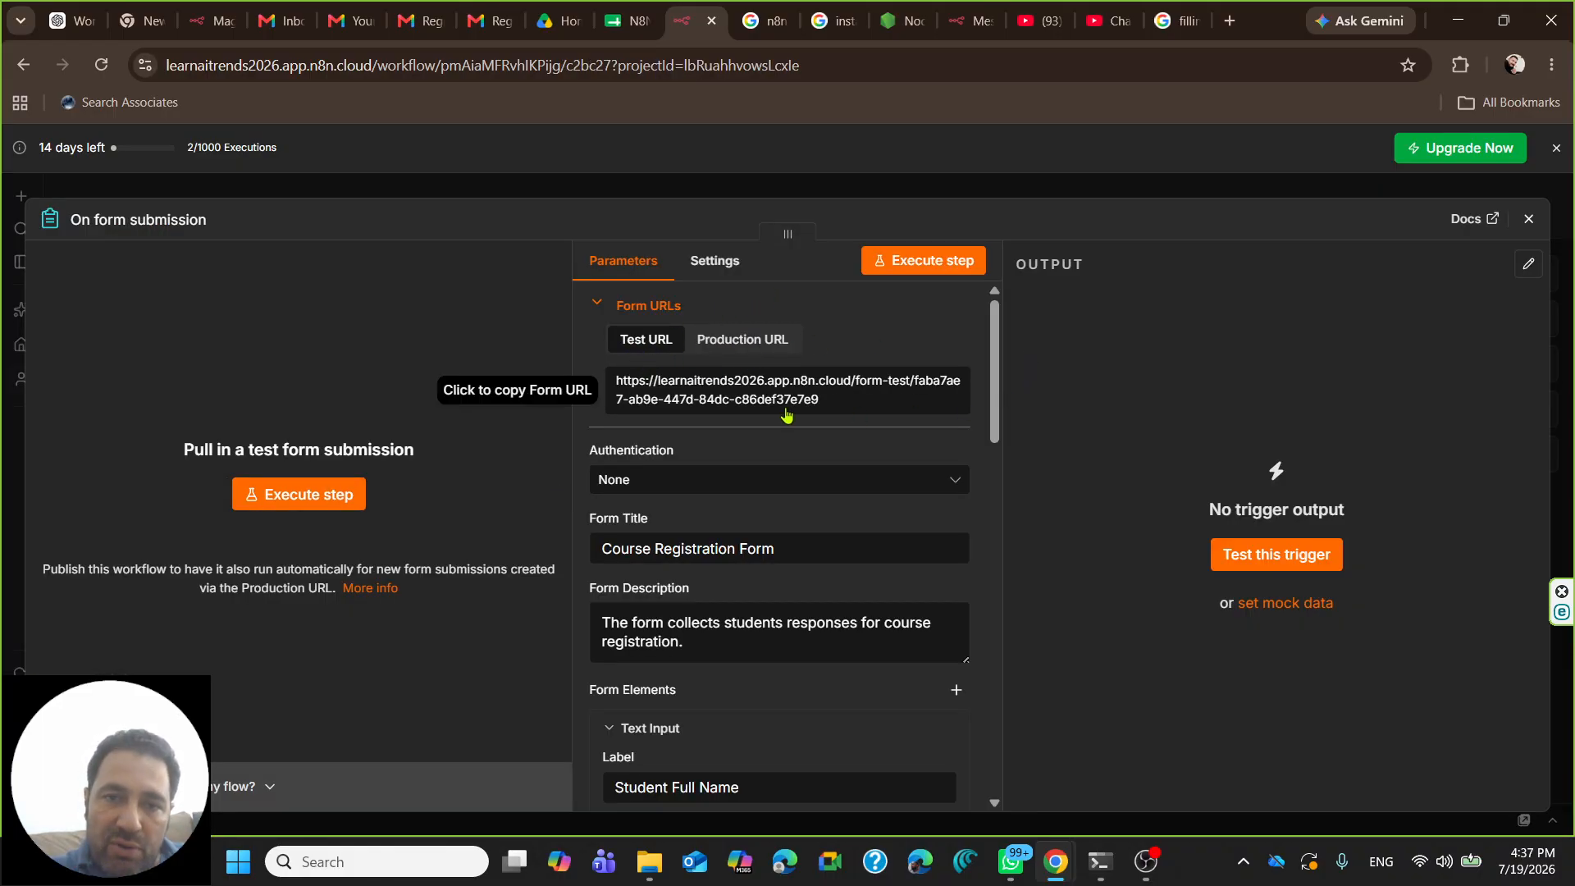
left_click(1529, 219)
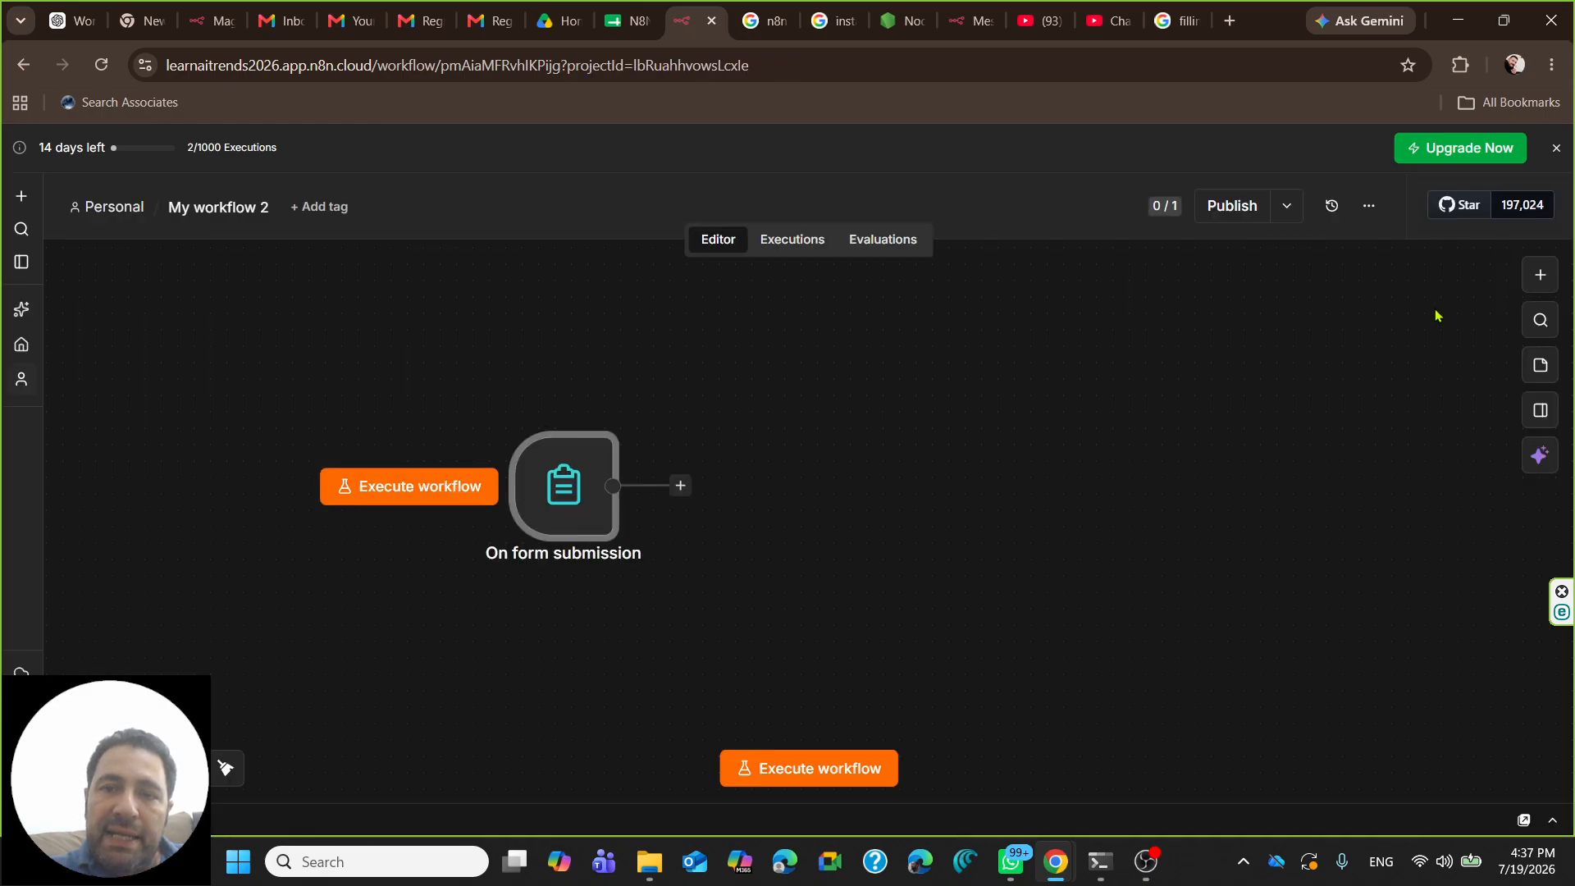
left_click(807, 775)
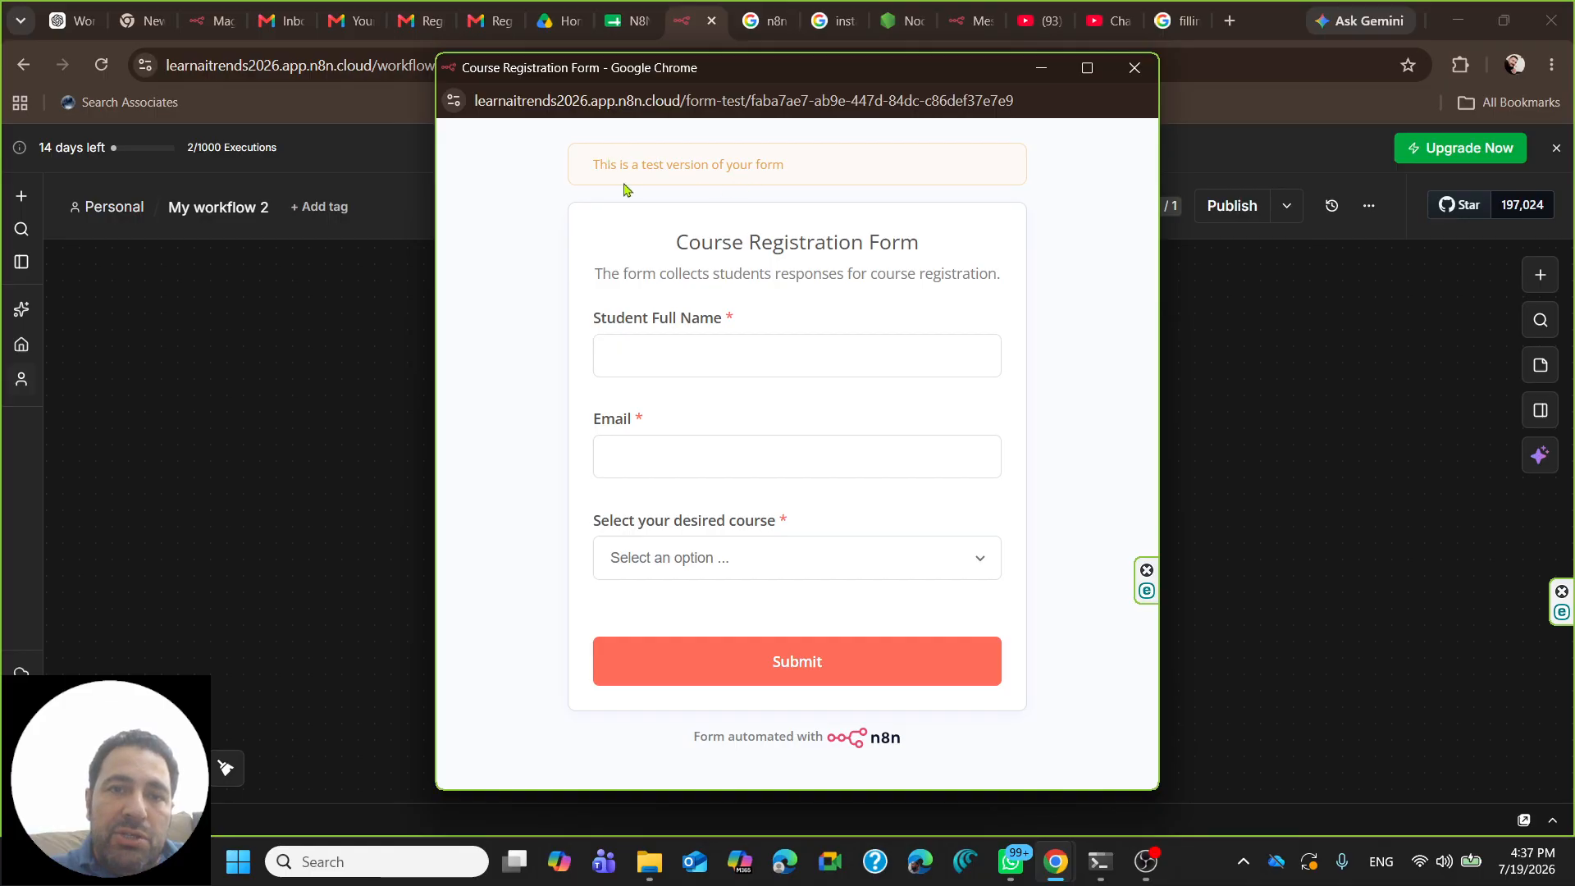
- Enter sample text in Student Full Name, then type a test email and clear it
left_click_drag(512, 100, 399, 105)
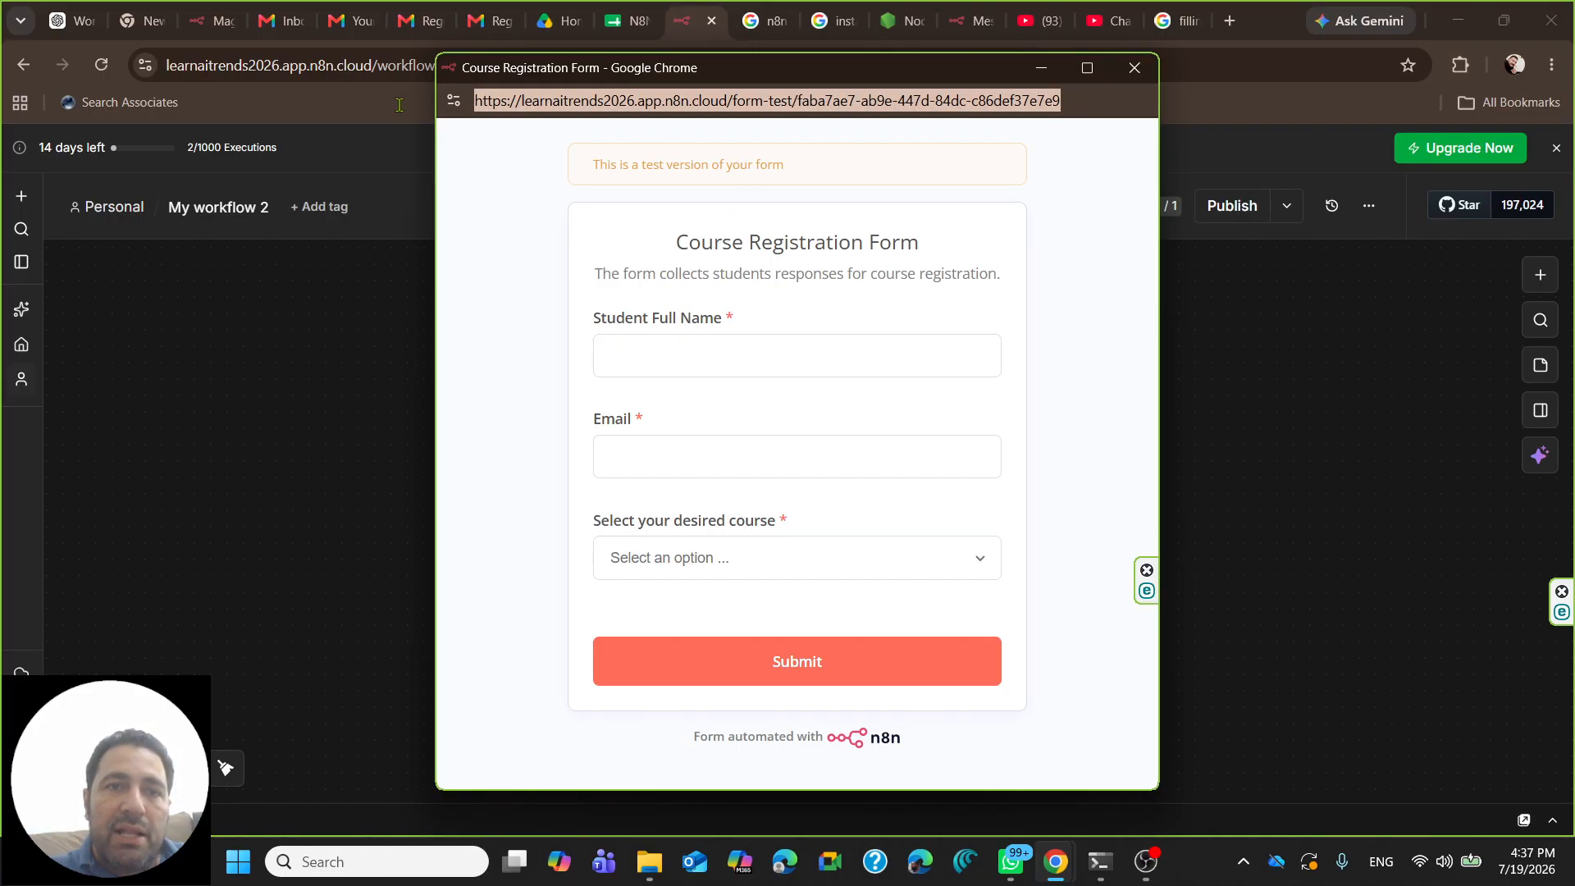
left_click(670, 357)
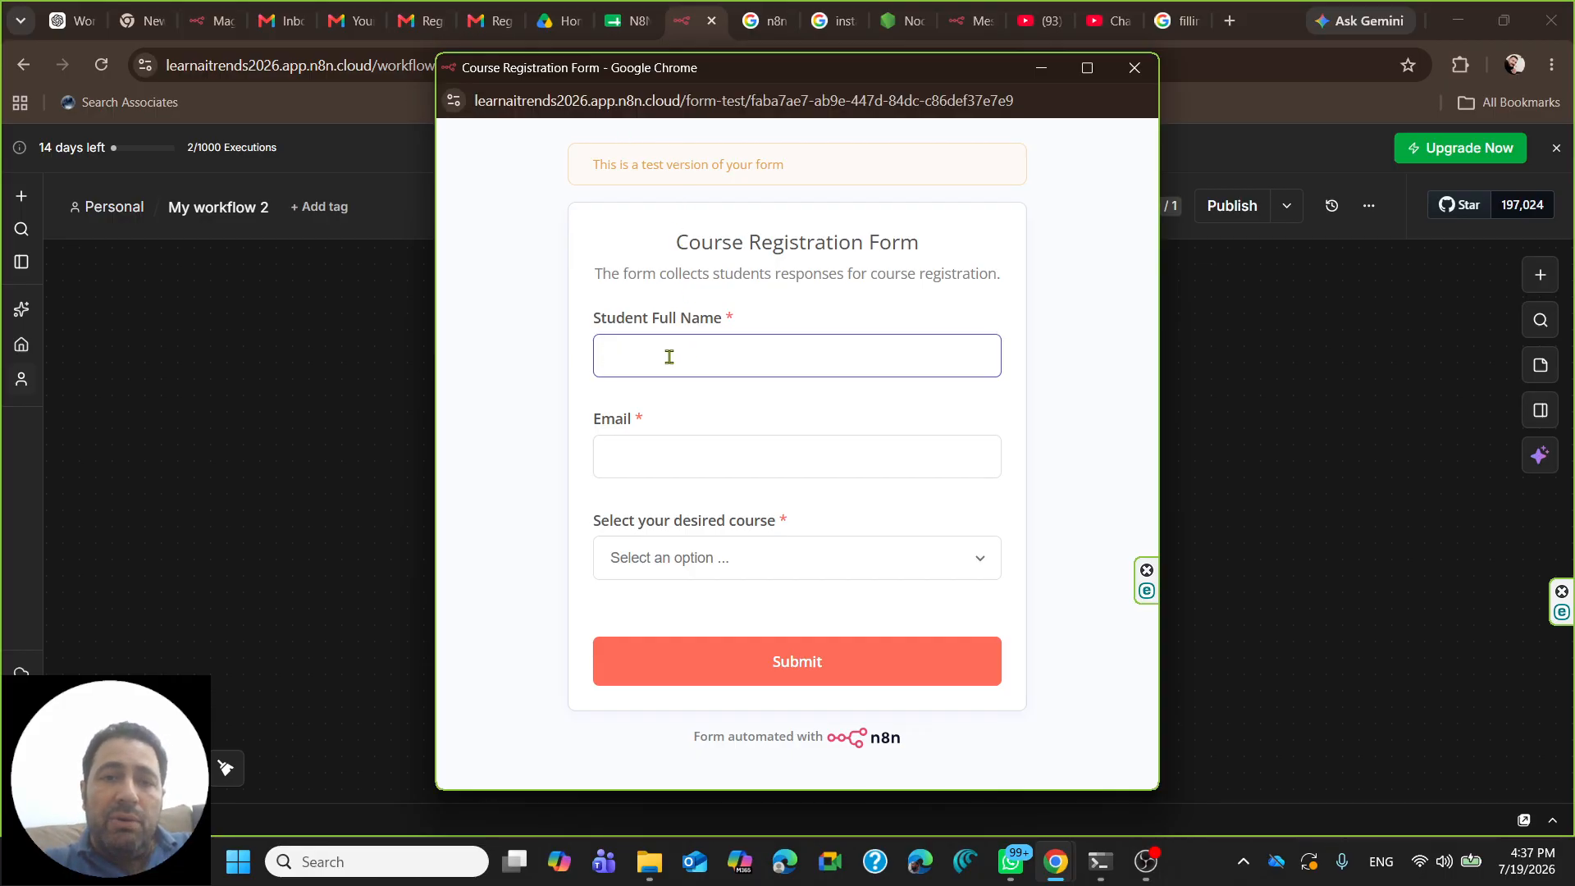
type(";lsdhfhadsfsdfsdfsdf")
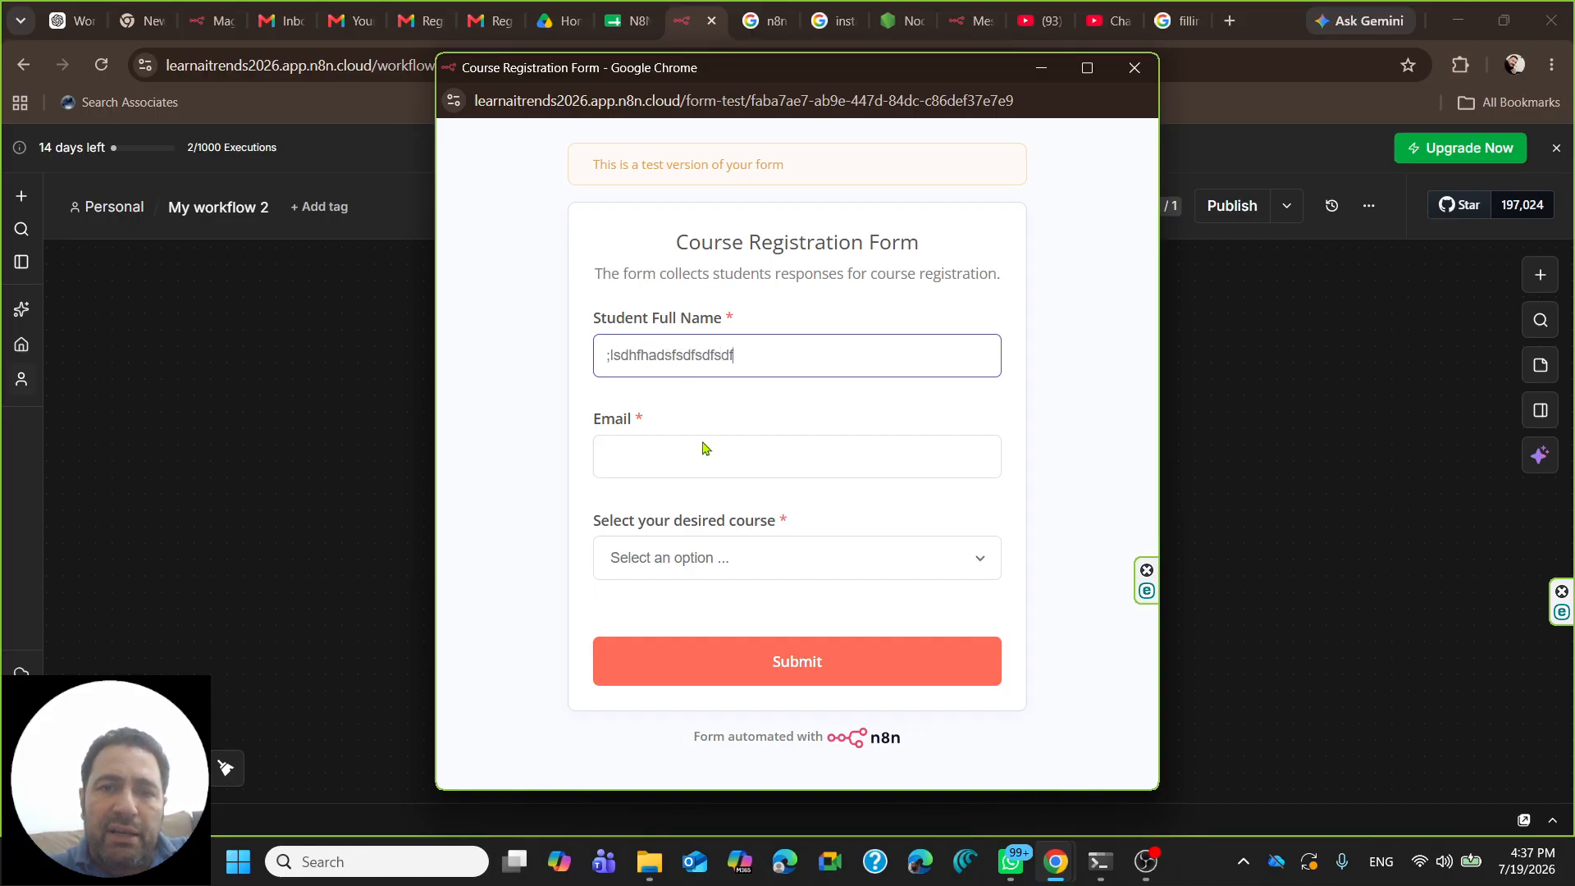
left_click(661, 471)
type("sdfgdfsg")
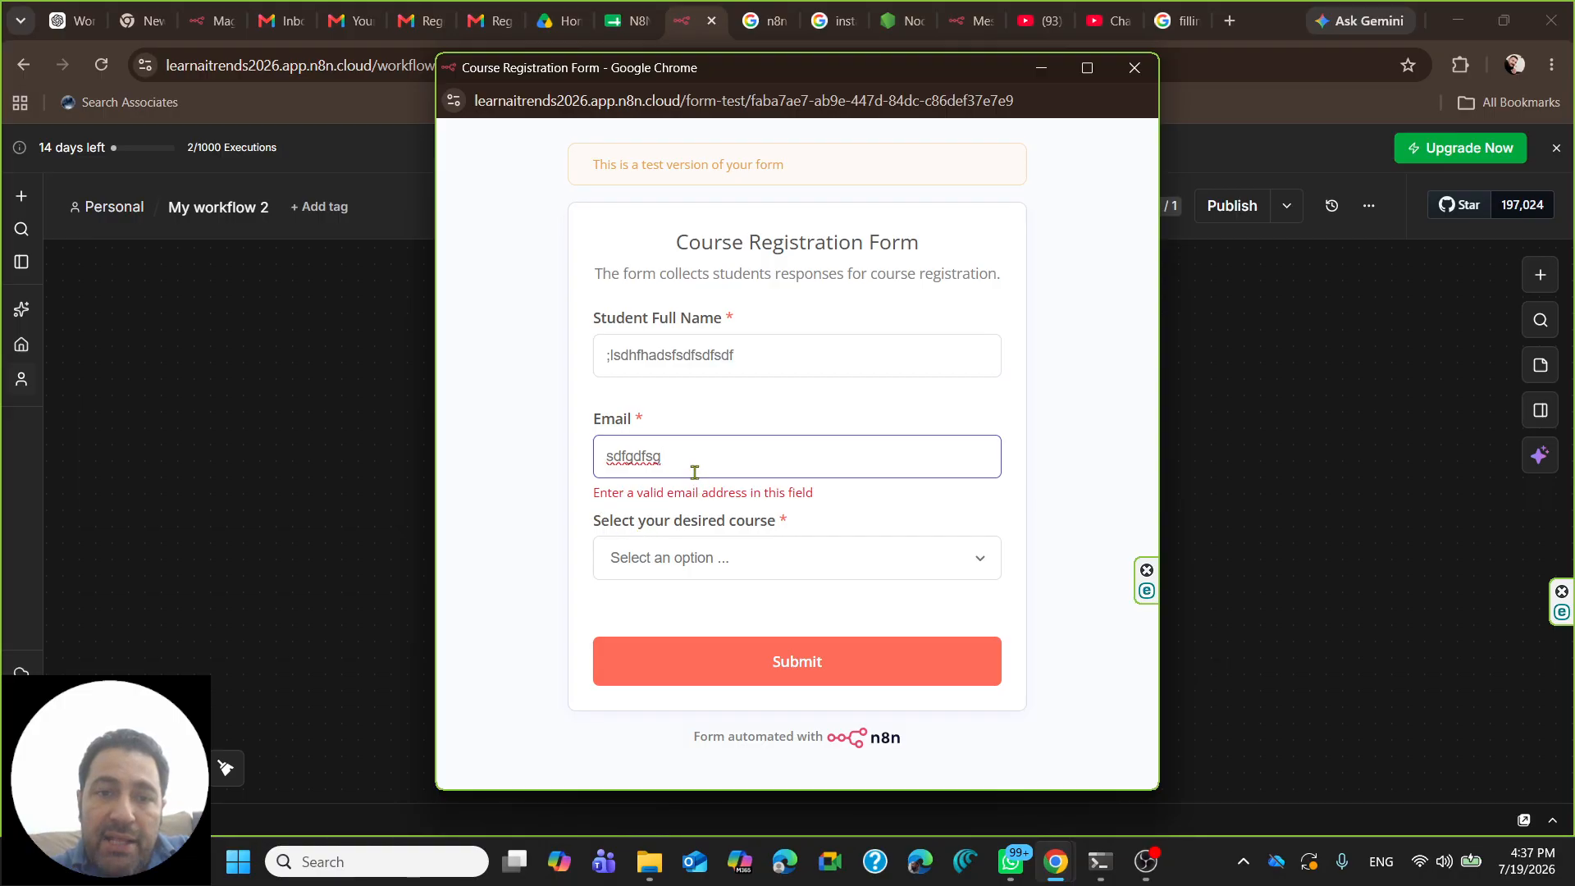
type("@sdfasd.com")
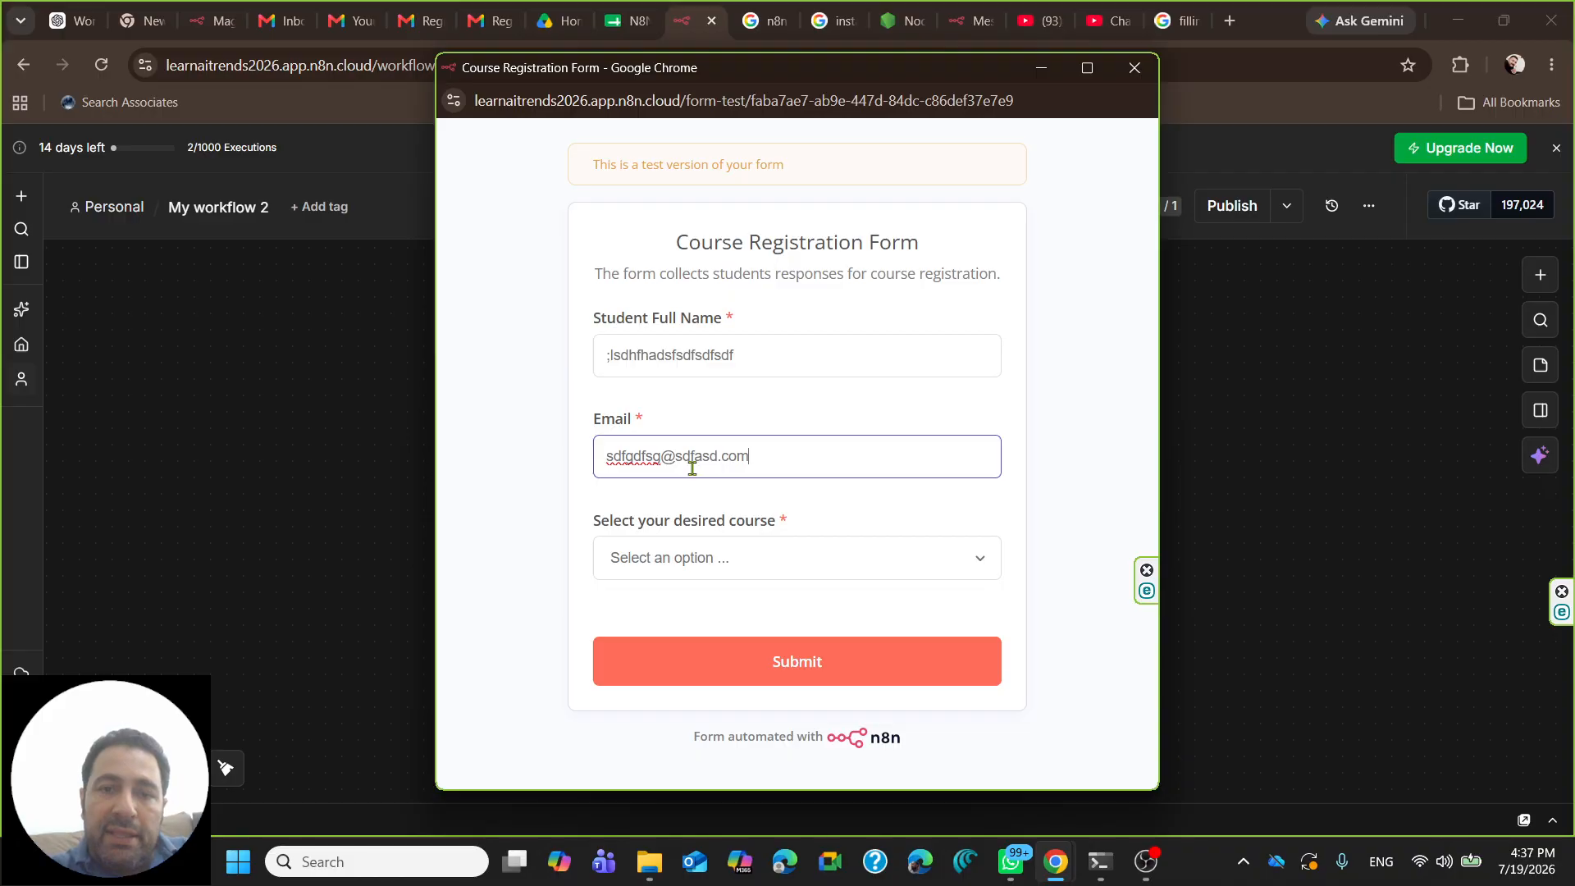
triple_click(861, 455)
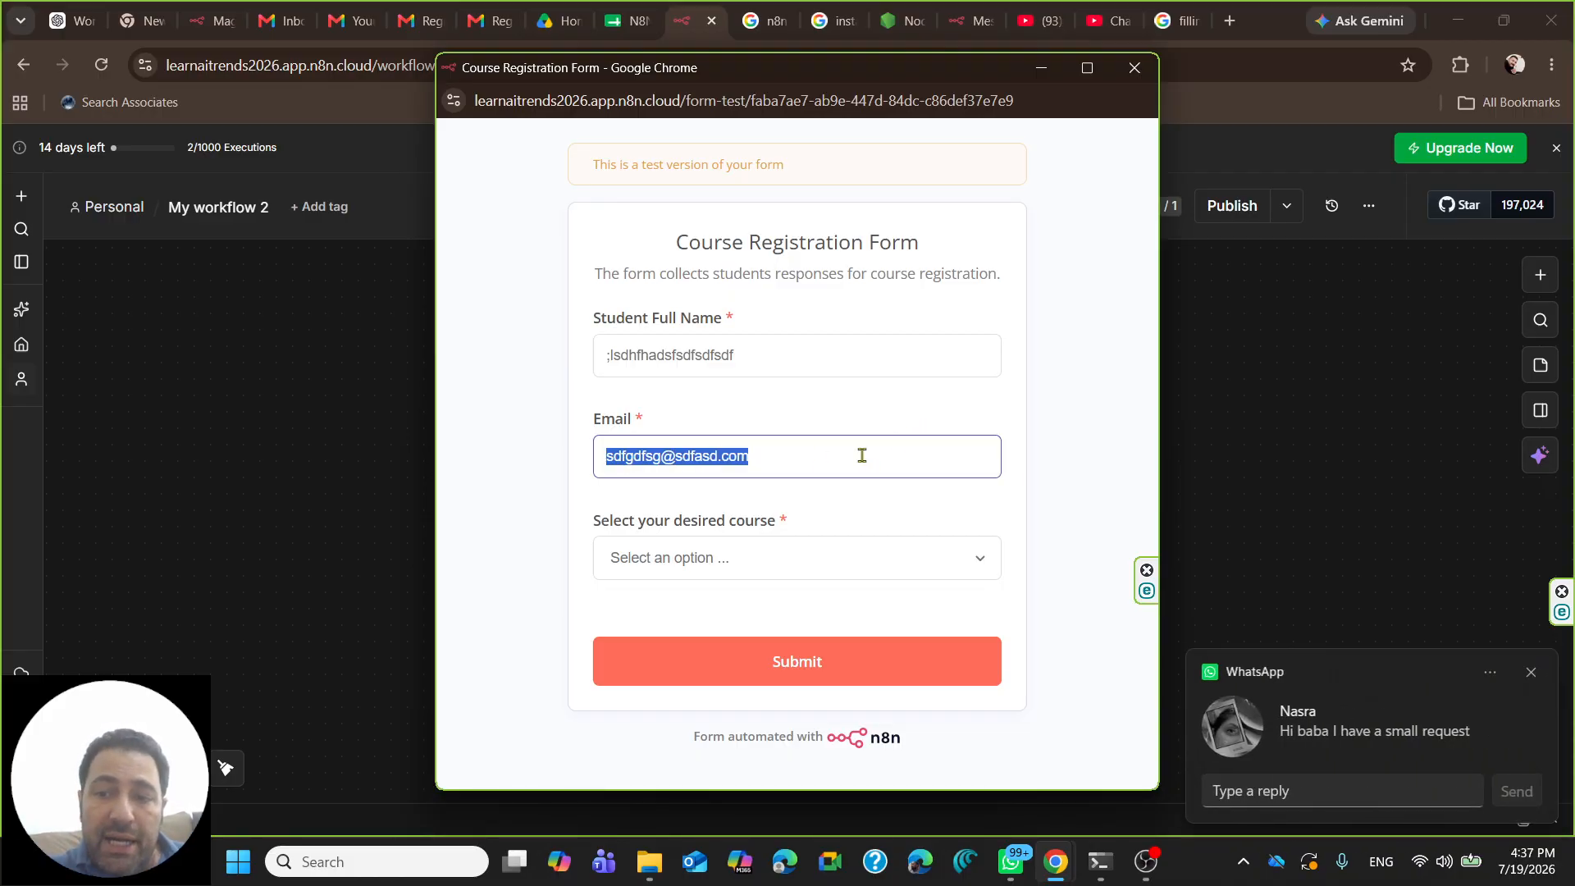
left_click(861, 455)
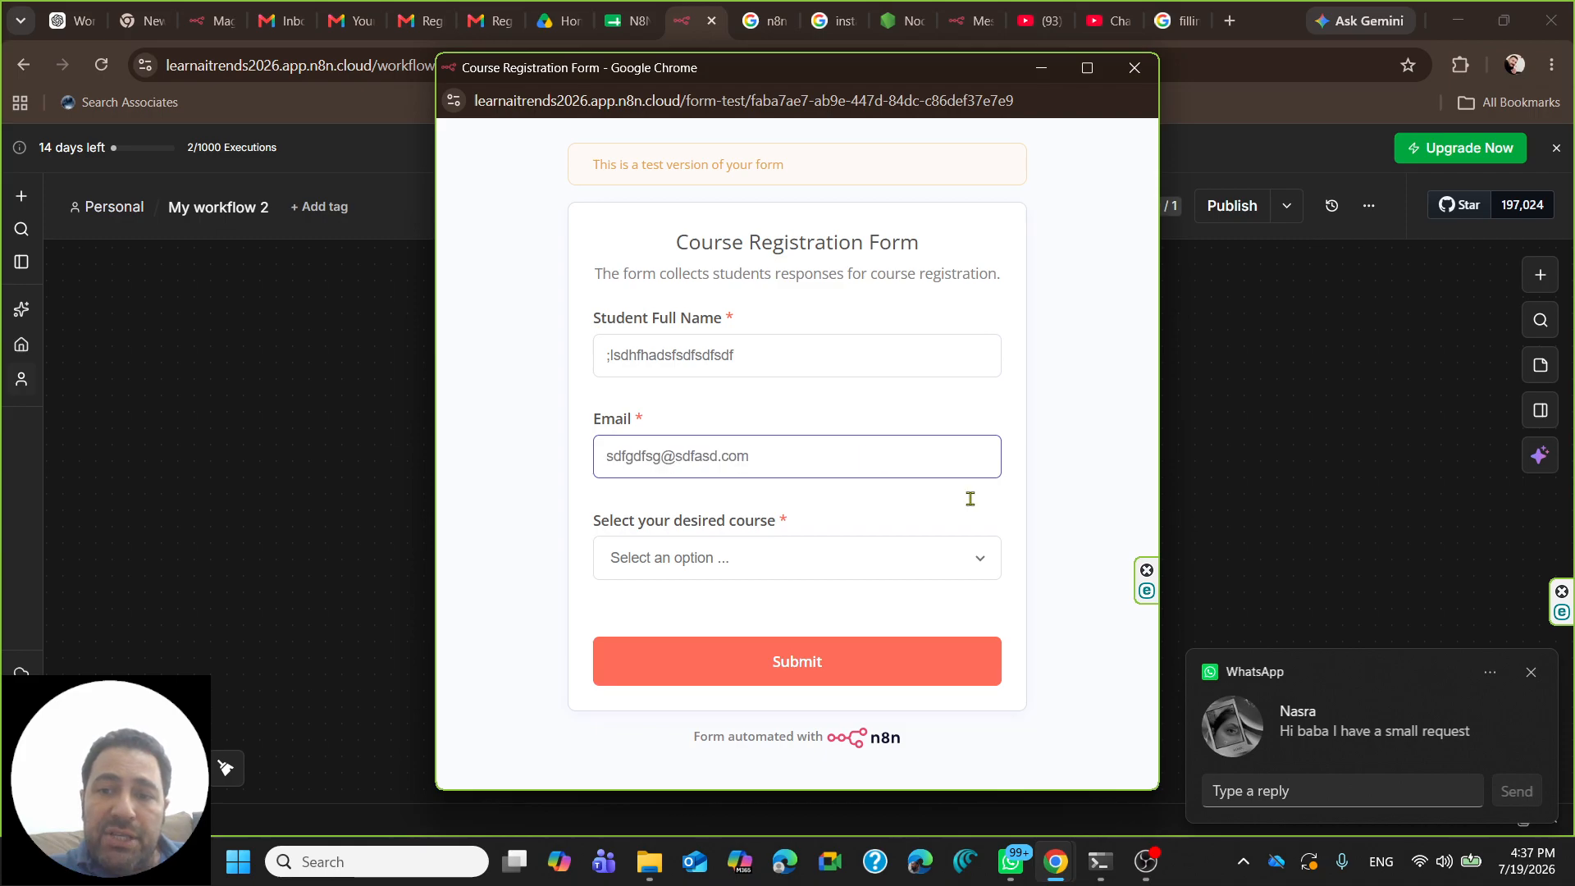
left_click(1531, 670)
left_click(774, 443)
triple_click(720, 453)
key("BackSpace")
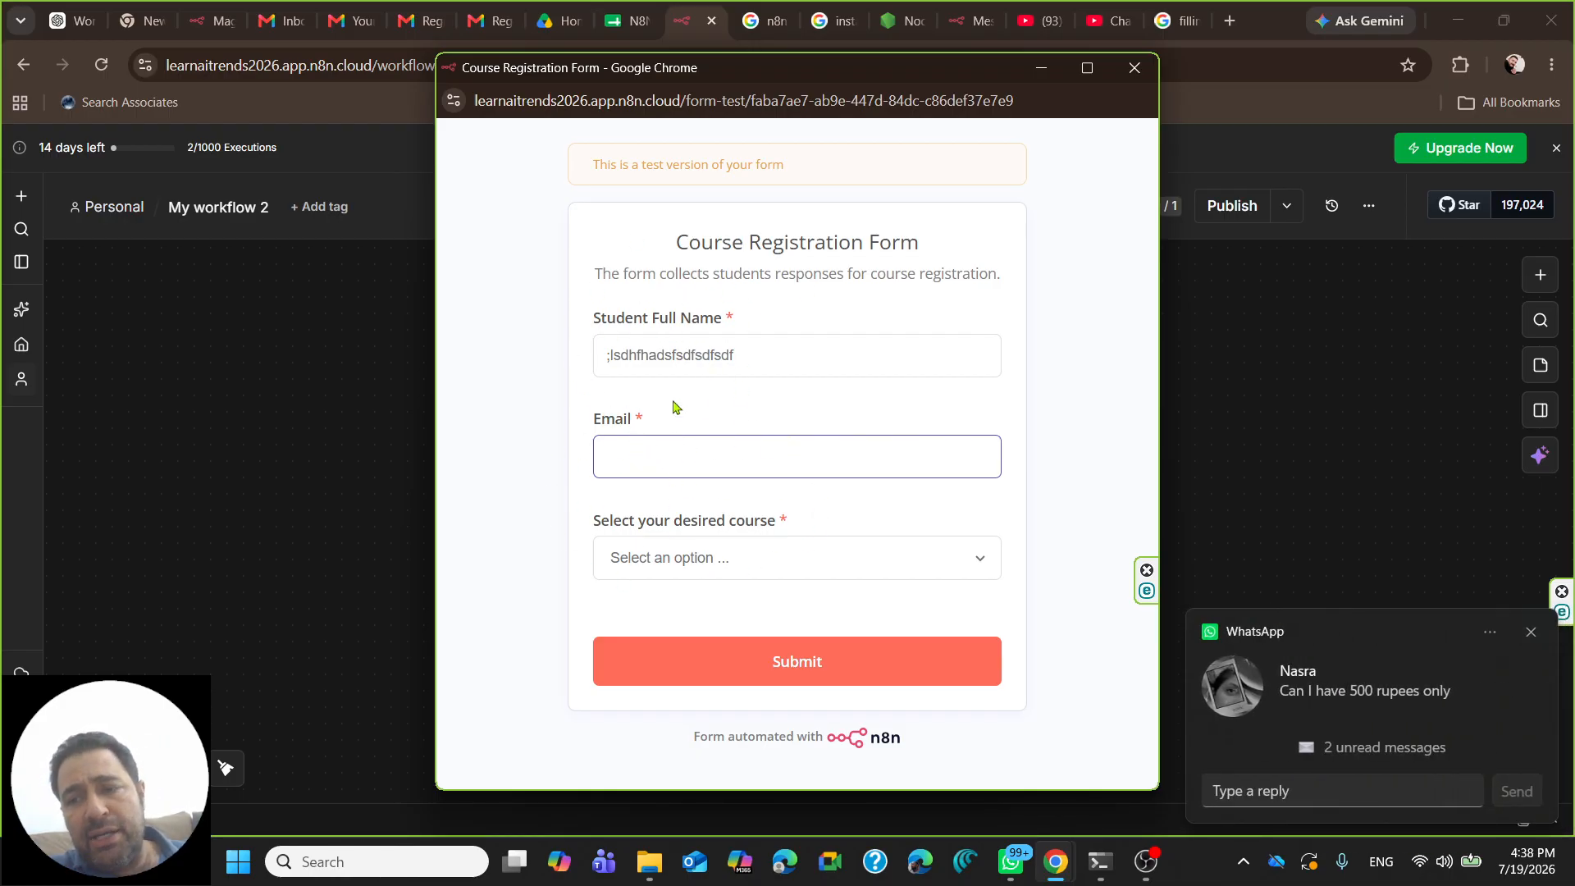
- Browse the course list without choosing a course, then close the test form window
left_click(1531, 632)
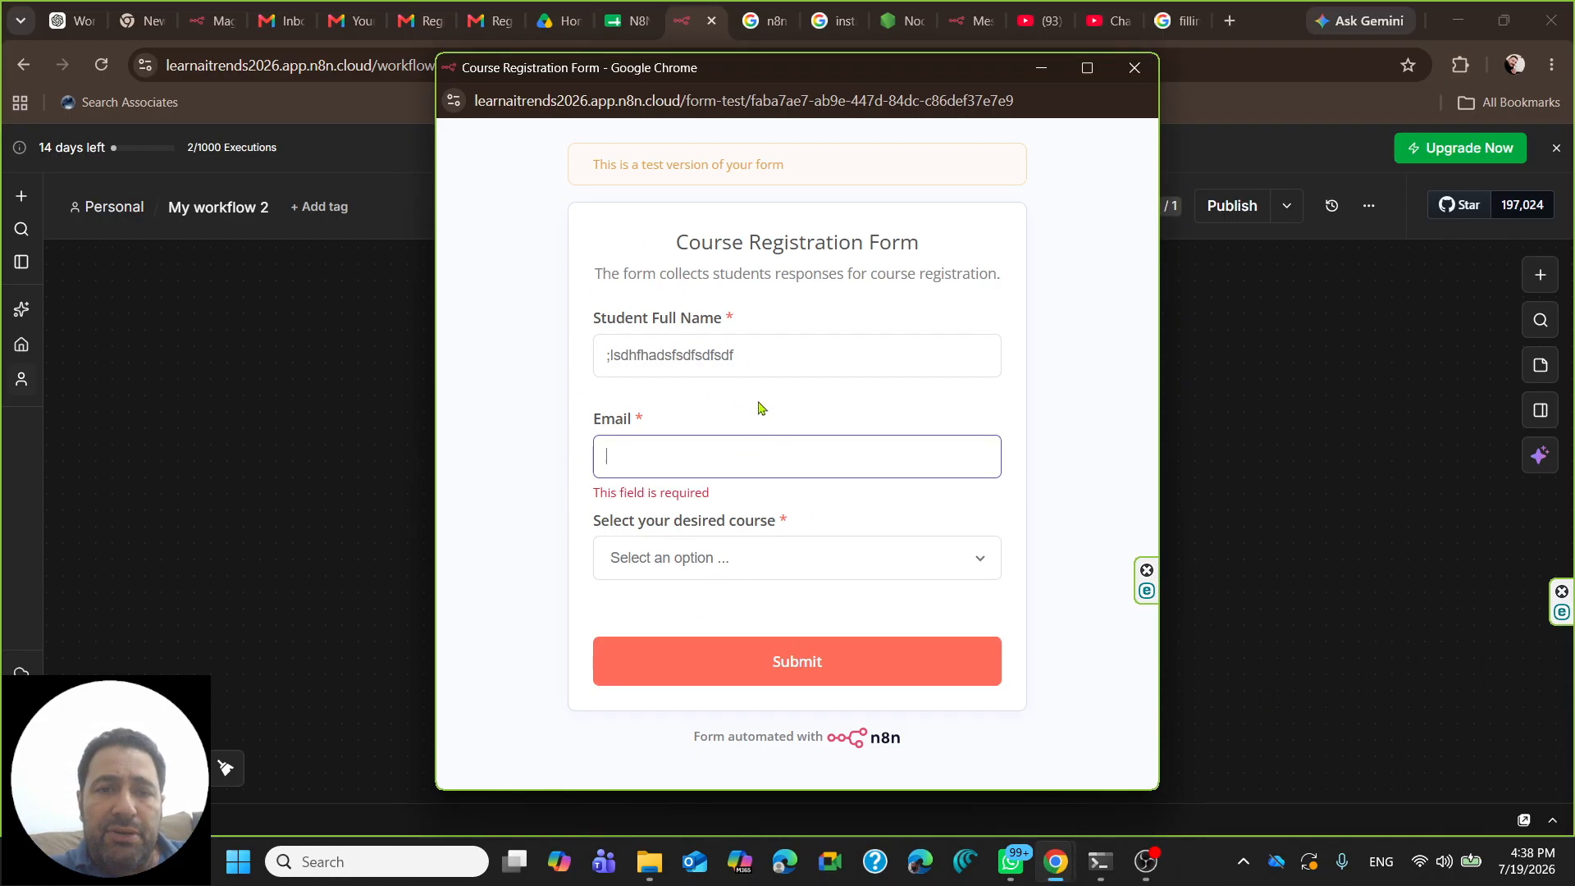
left_click(810, 558)
left_click(735, 433)
left_click(751, 563)
left_click(765, 514)
left_click(716, 568)
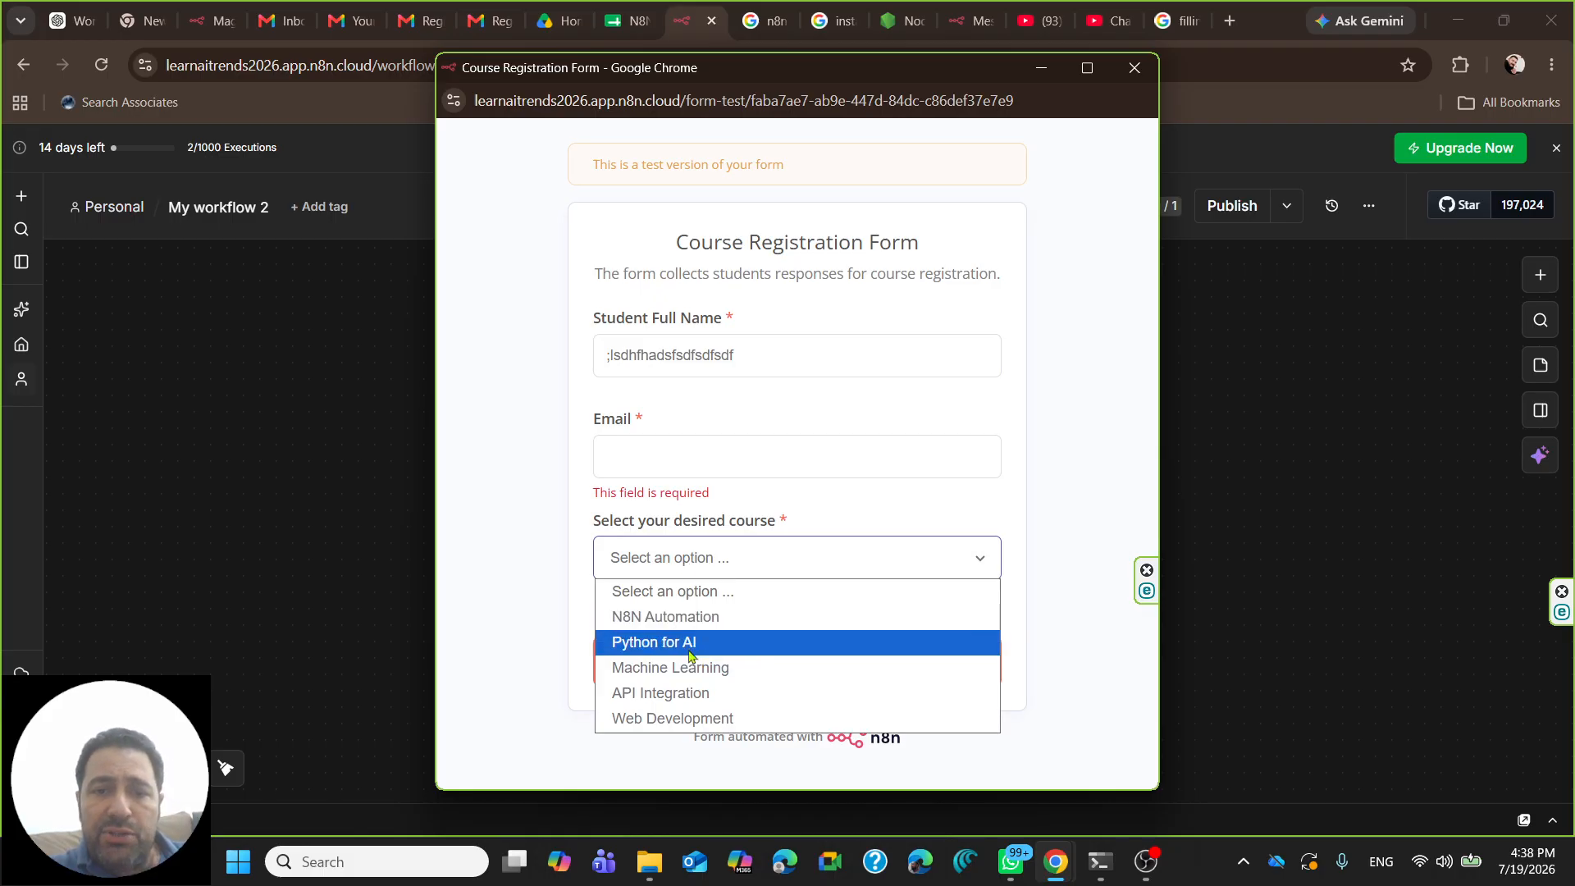
left_click(995, 459)
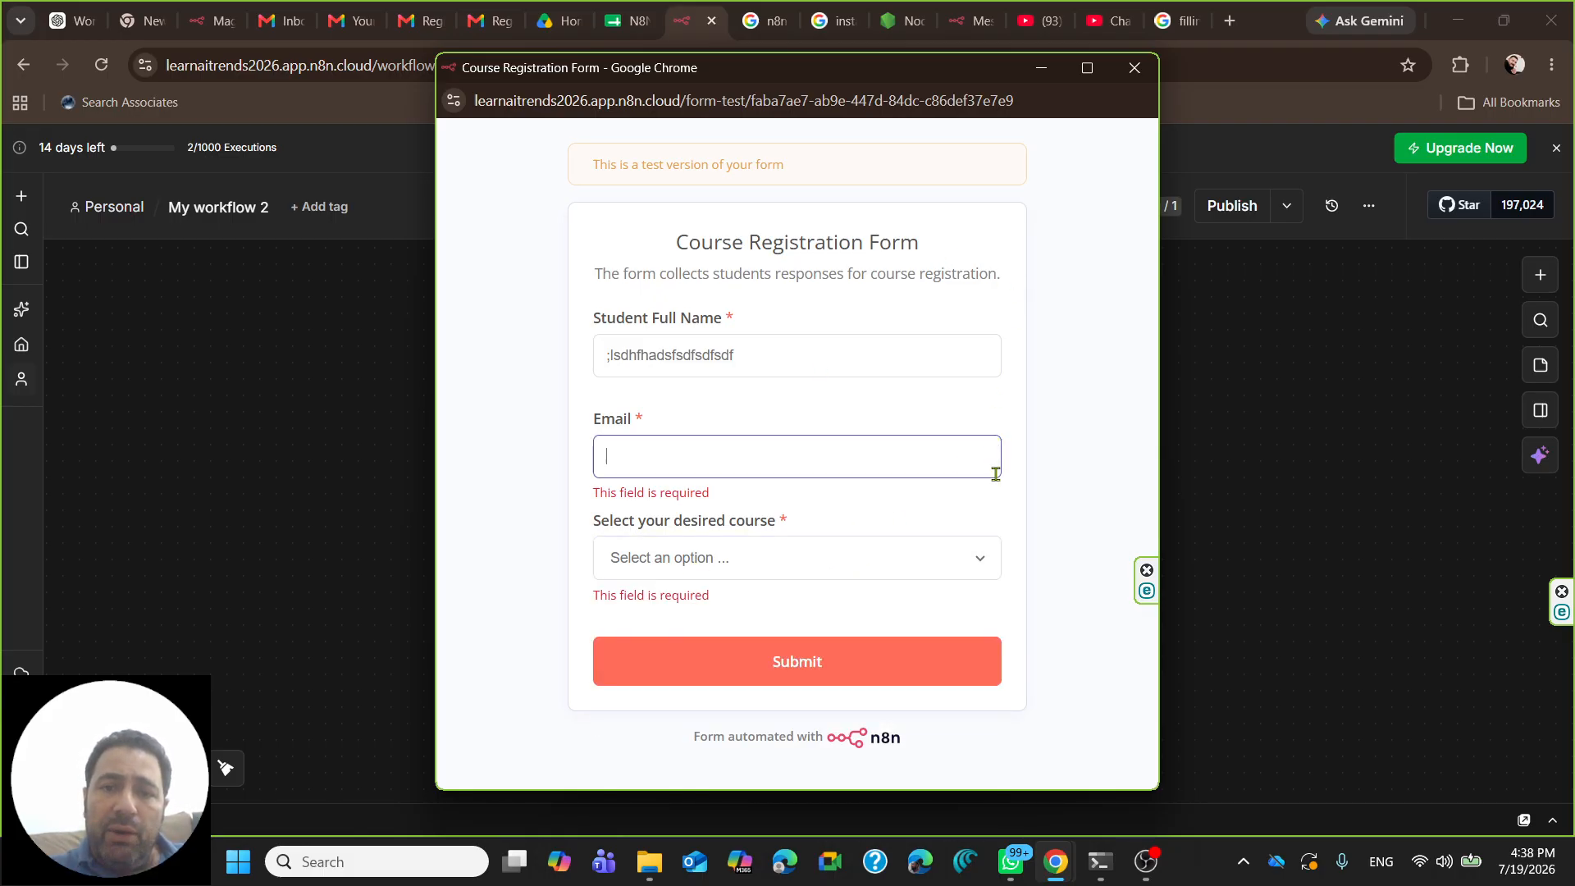
left_click(1134, 67)
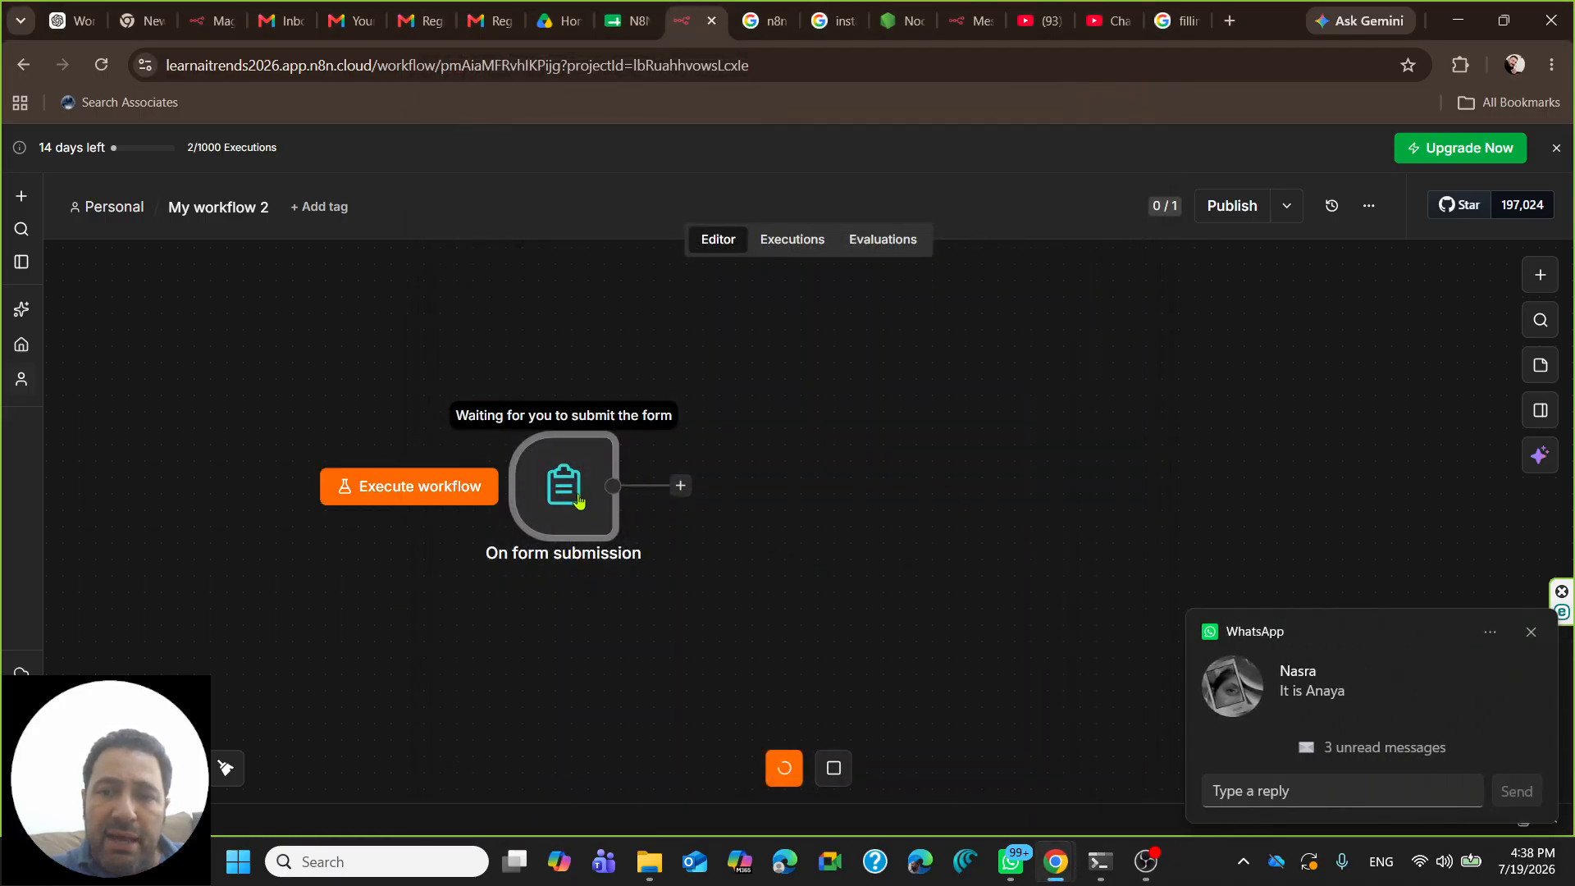
- Reopen the form trigger's settings and stop listening for a test submission
left_click(1542, 632)
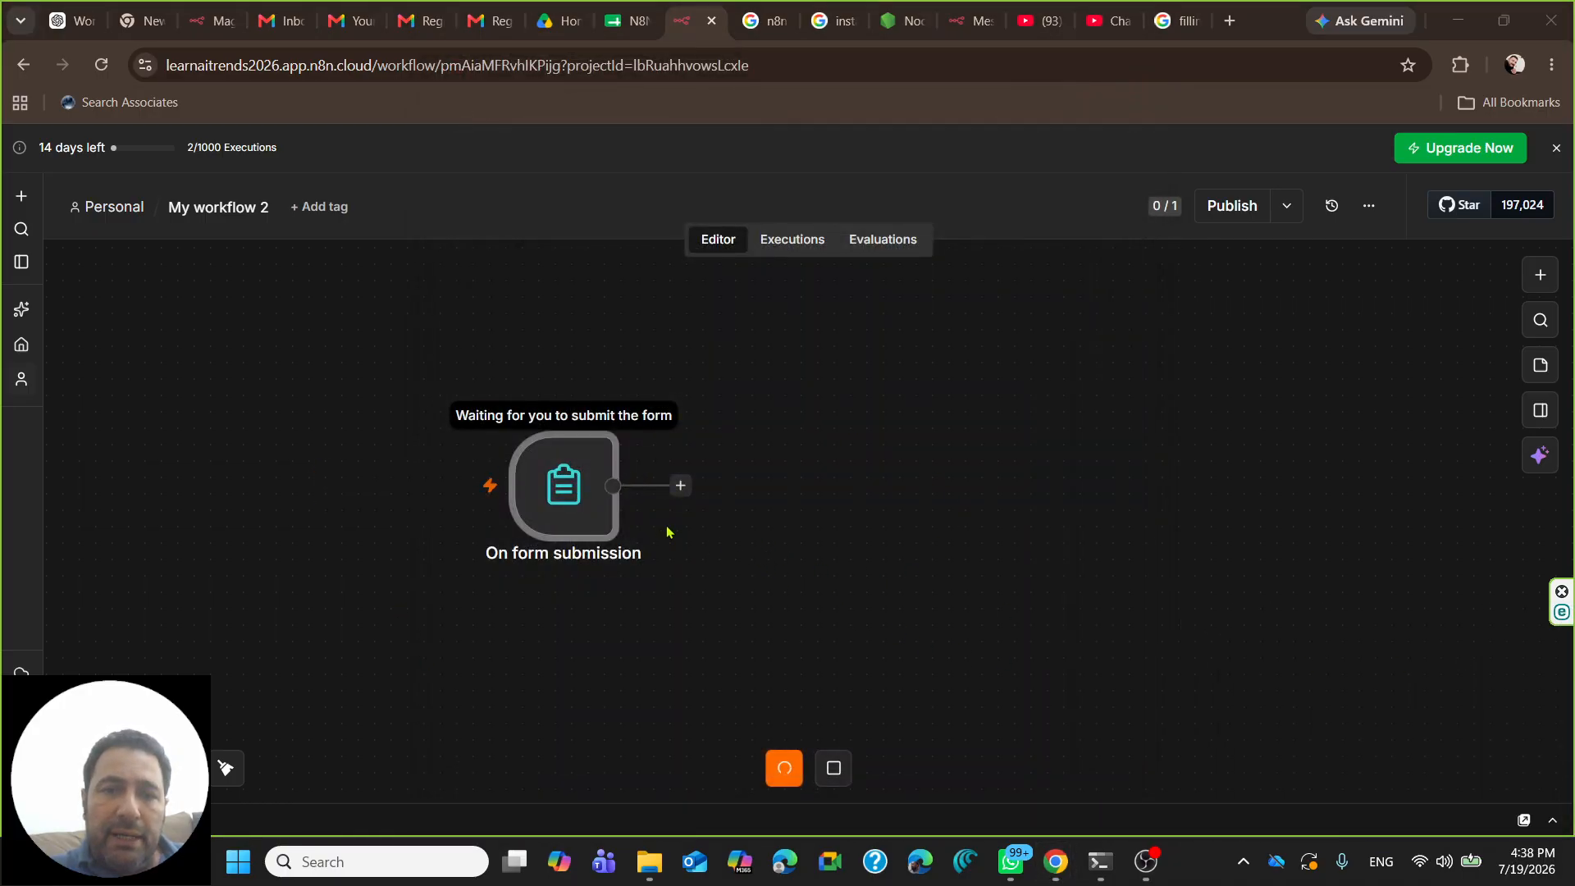
double_click(599, 496)
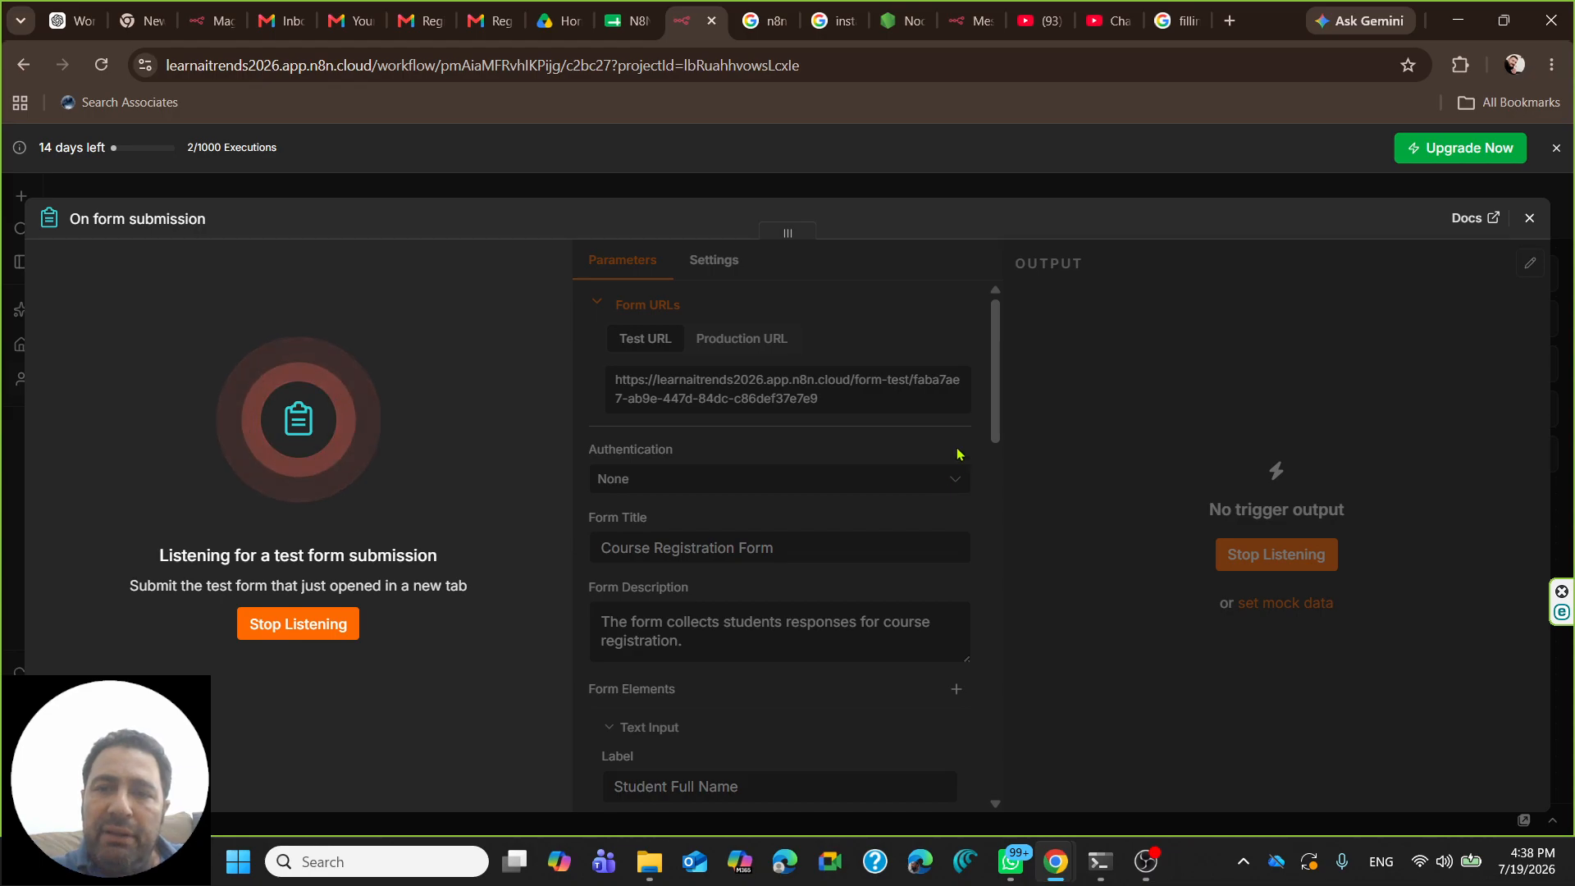
left_click(328, 627)
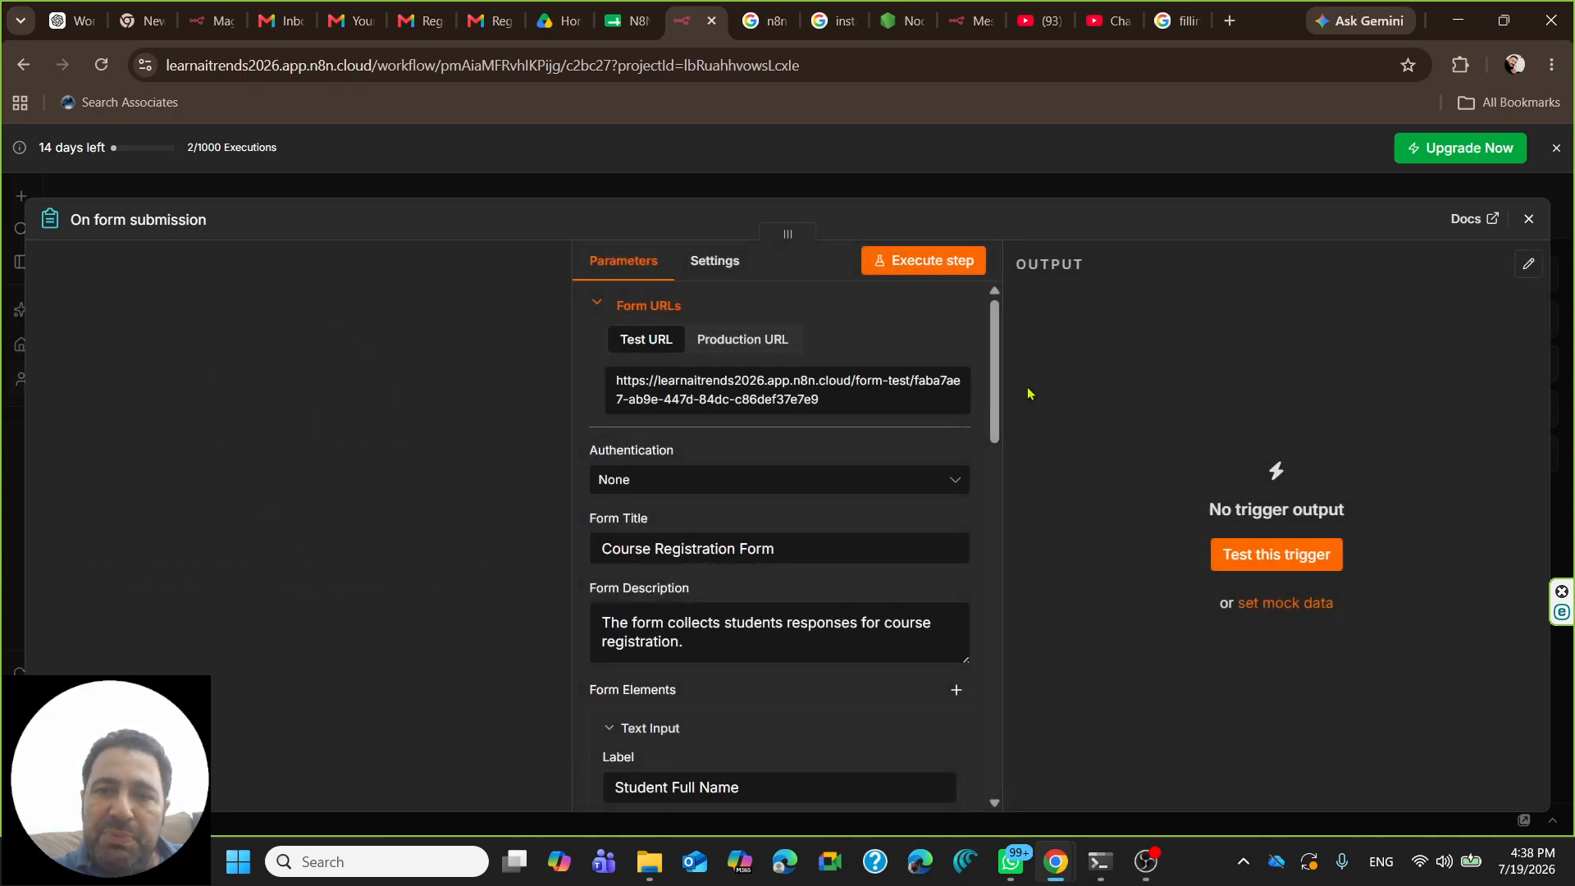
- Append a new Text Input element below the 'Select your desired course' dropdown
scroll(999, 454, "down", 2)
left_click_drag(999, 454, 1011, 663)
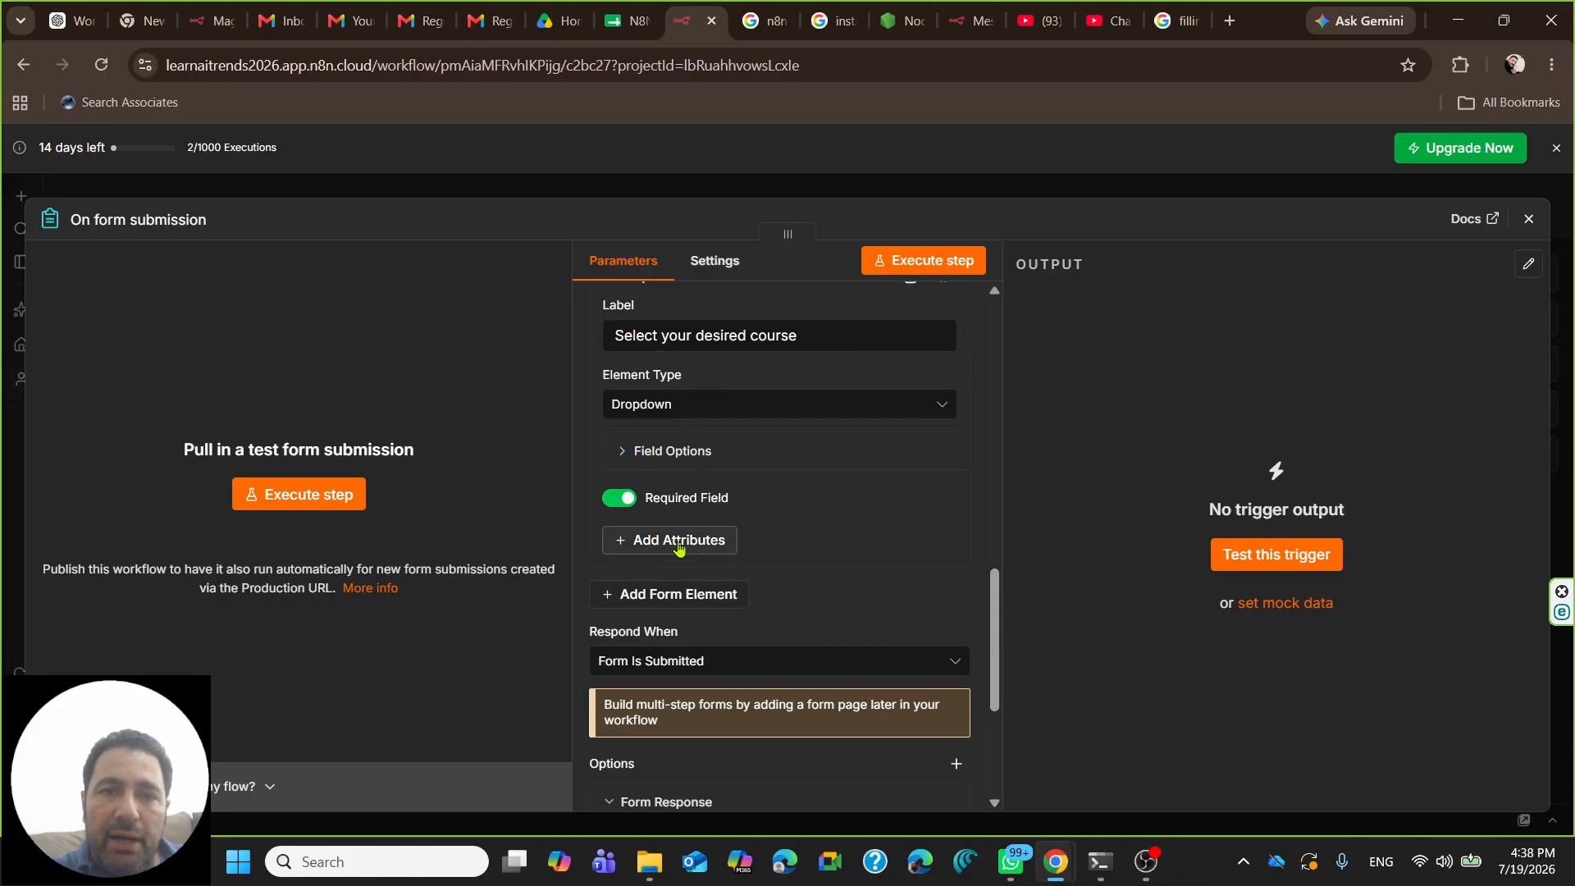
scroll(679, 545, "up", 1)
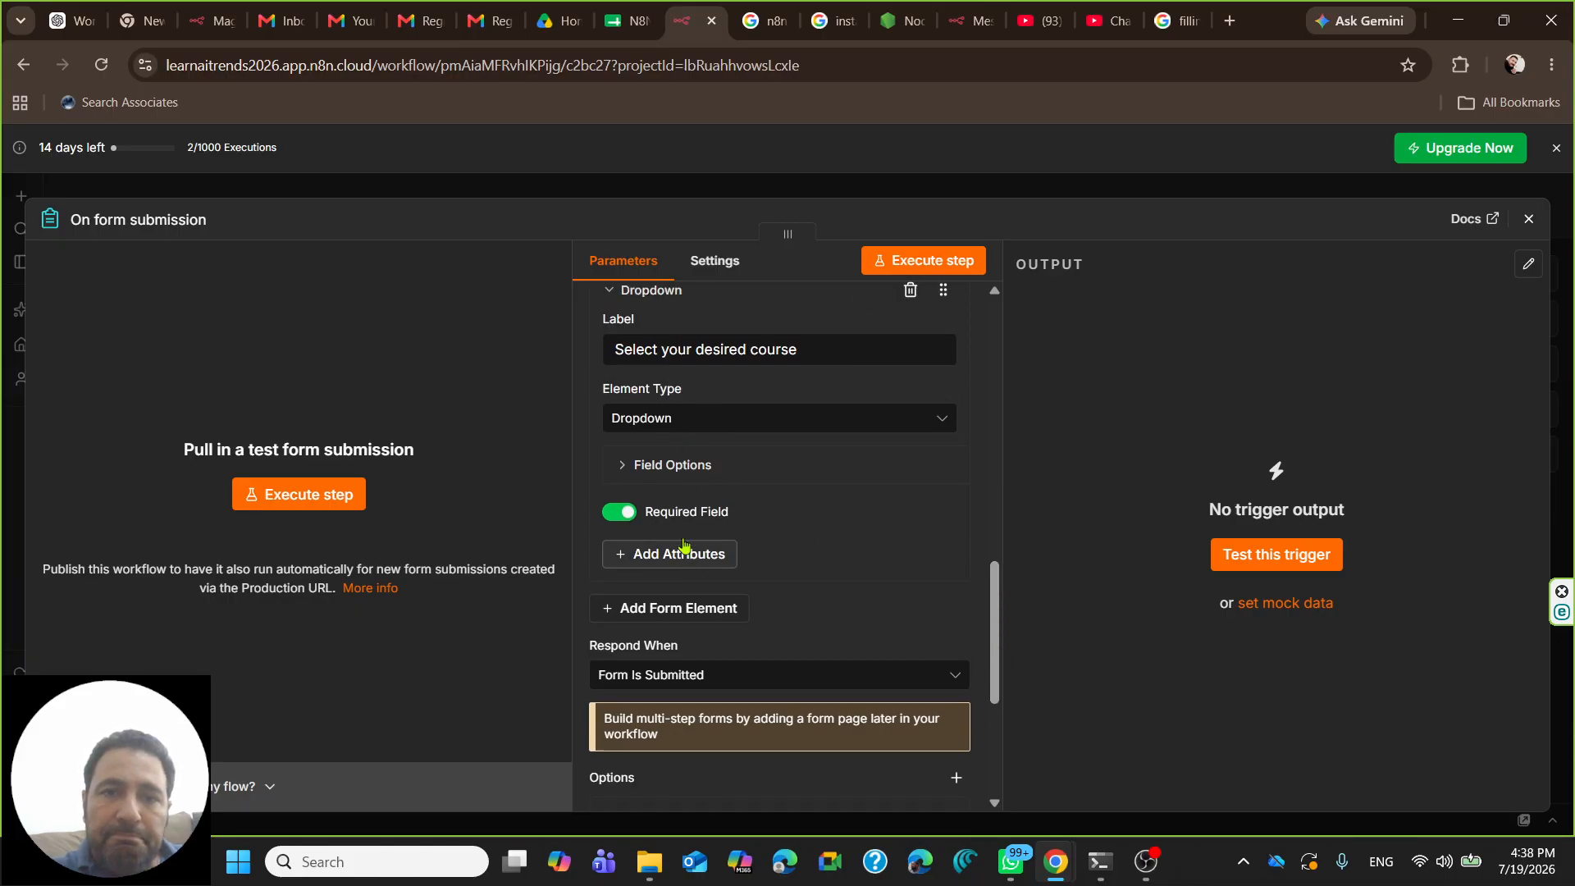
left_click(687, 644)
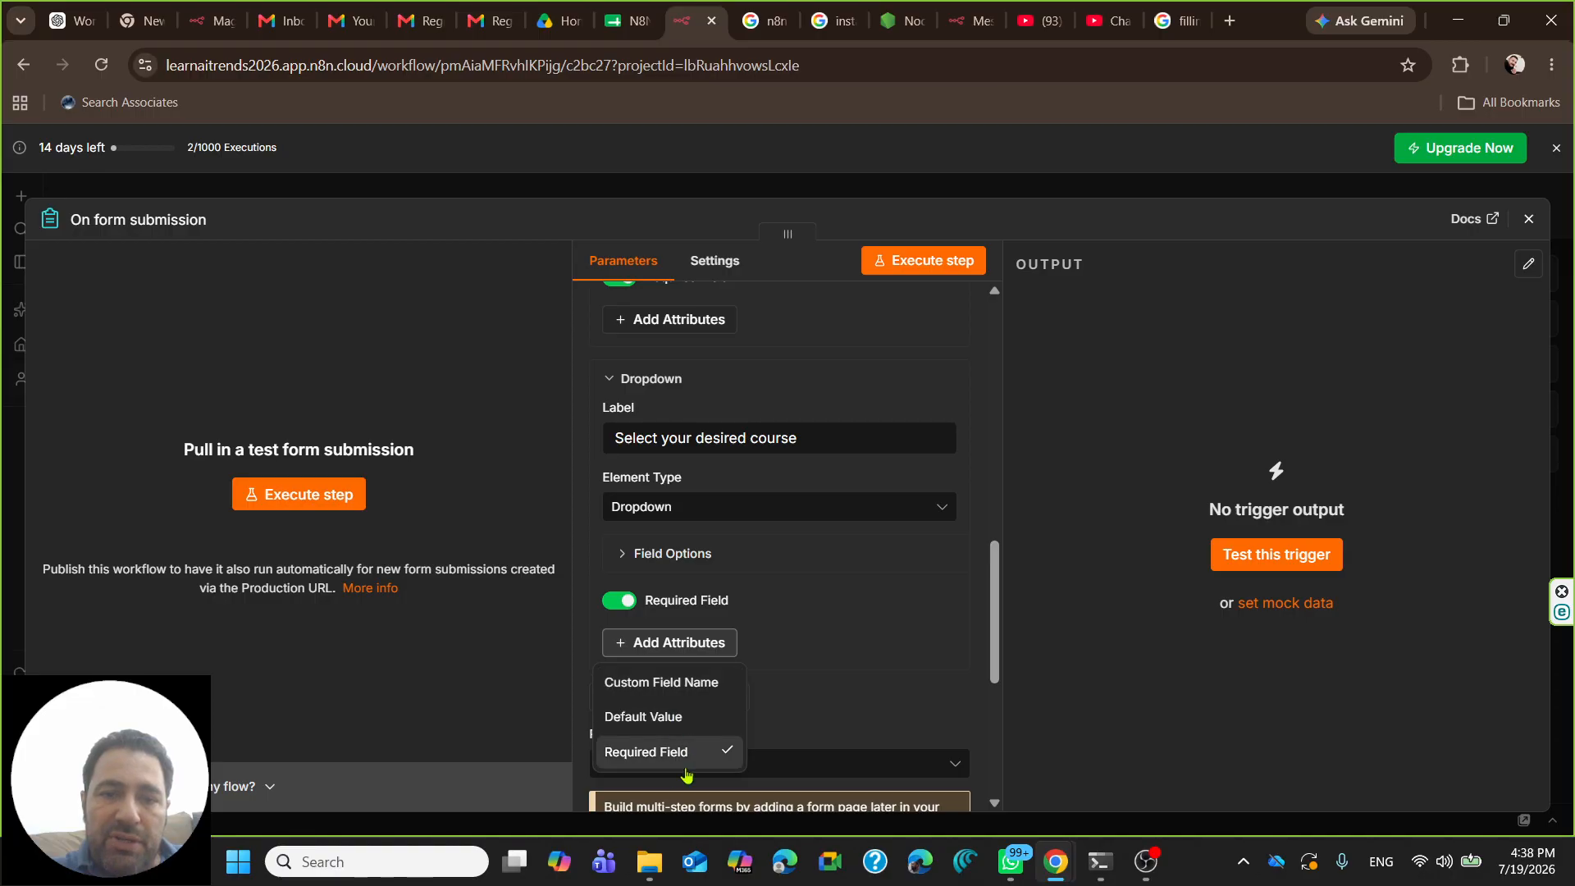
left_click(714, 641)
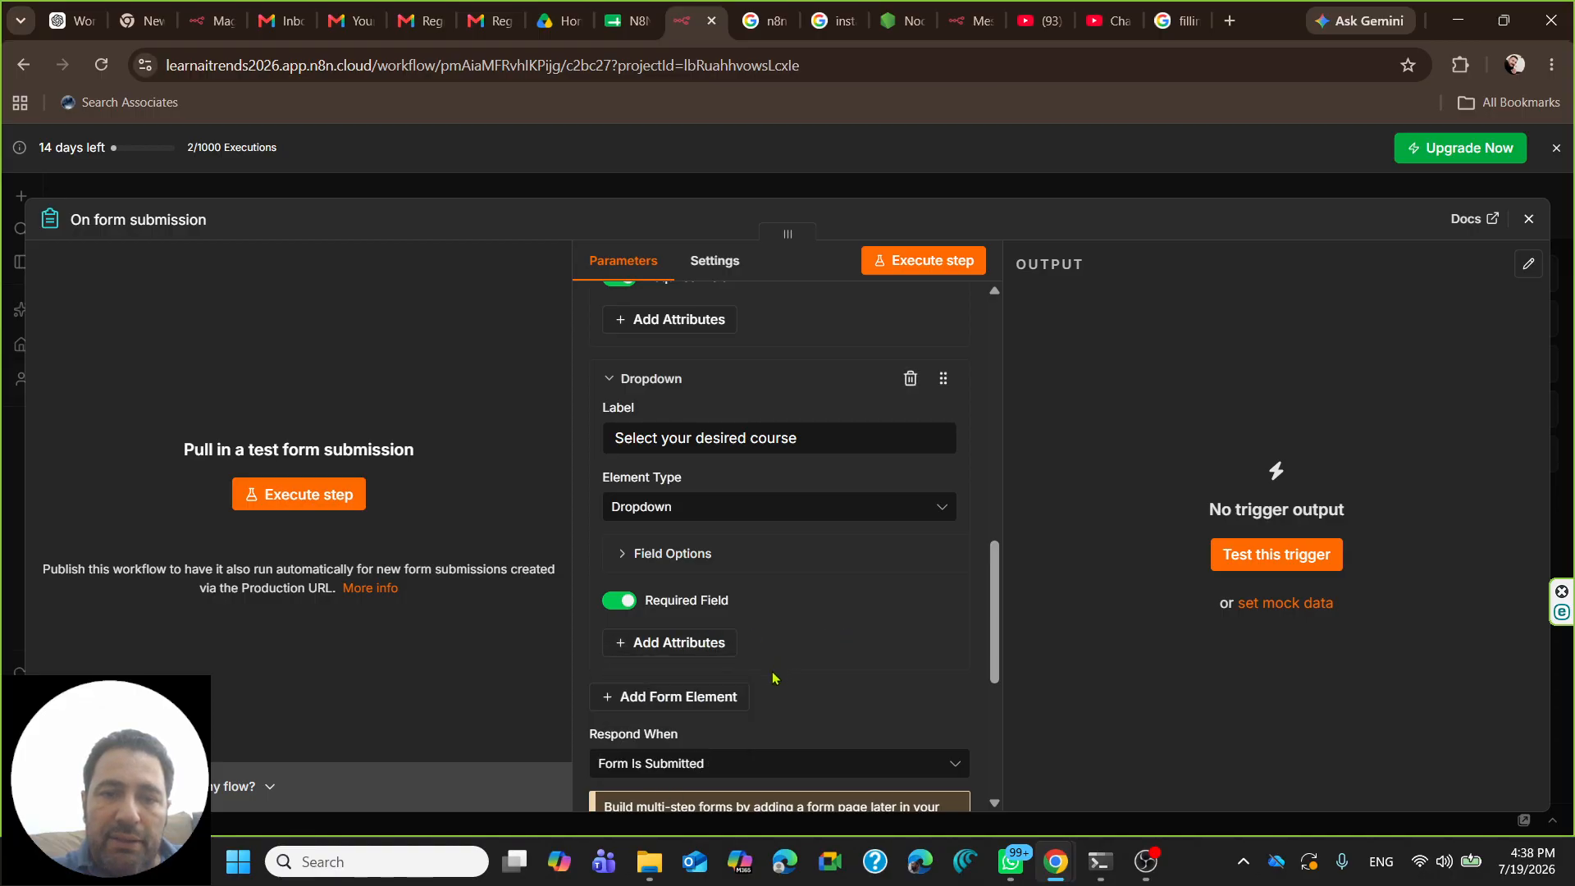
left_click(698, 697)
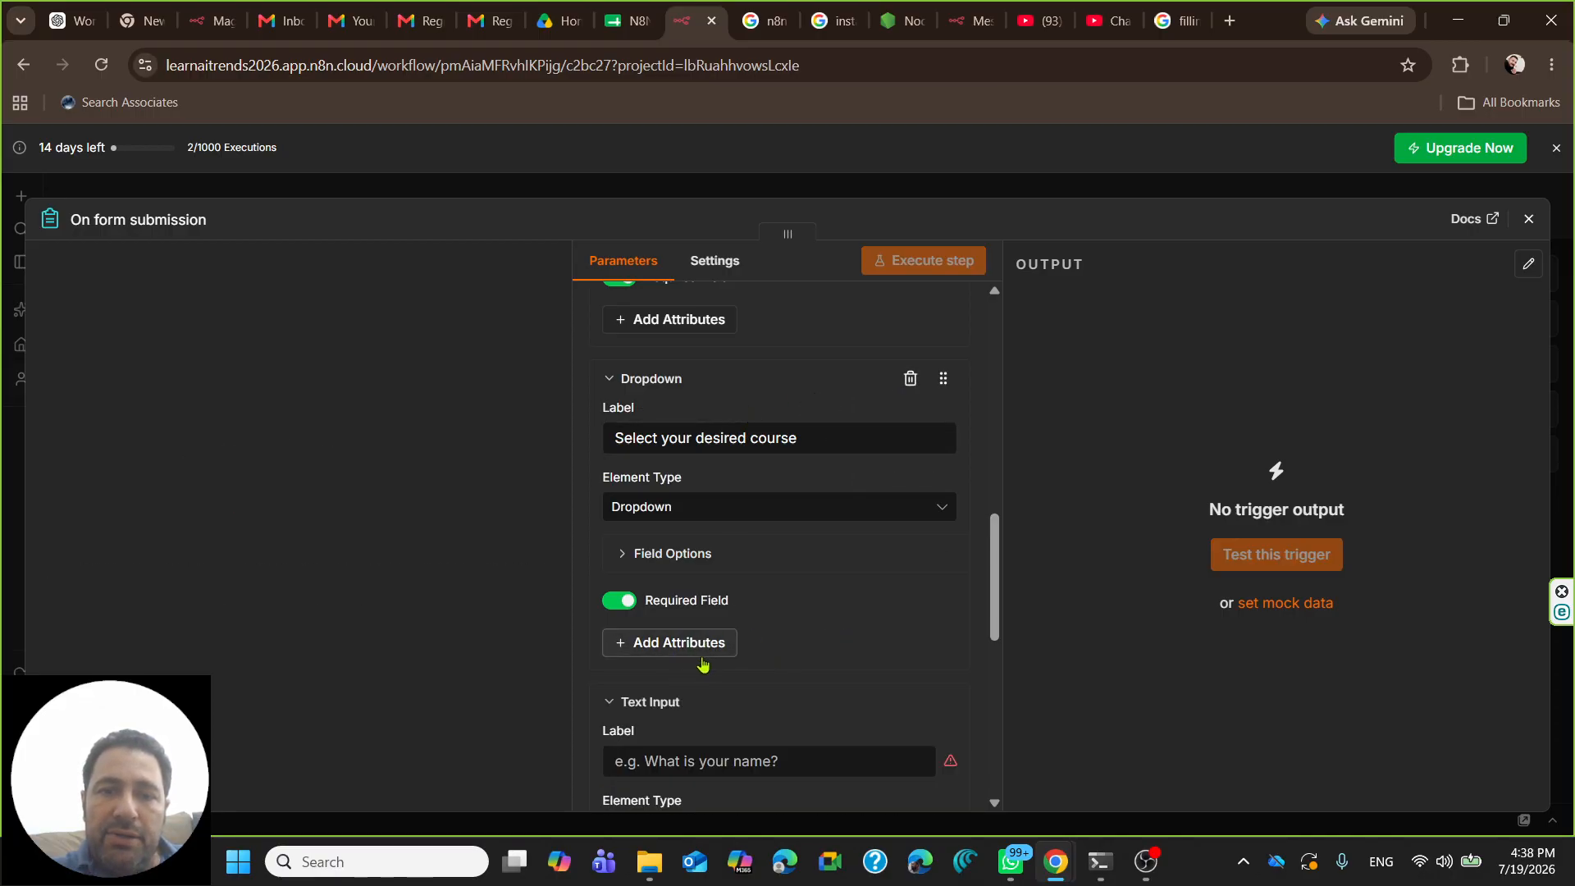
scroll(738, 615, "down", 3)
- Label the new field 'Experience Level' and change its element type to Dropdown
left_click(710, 460)
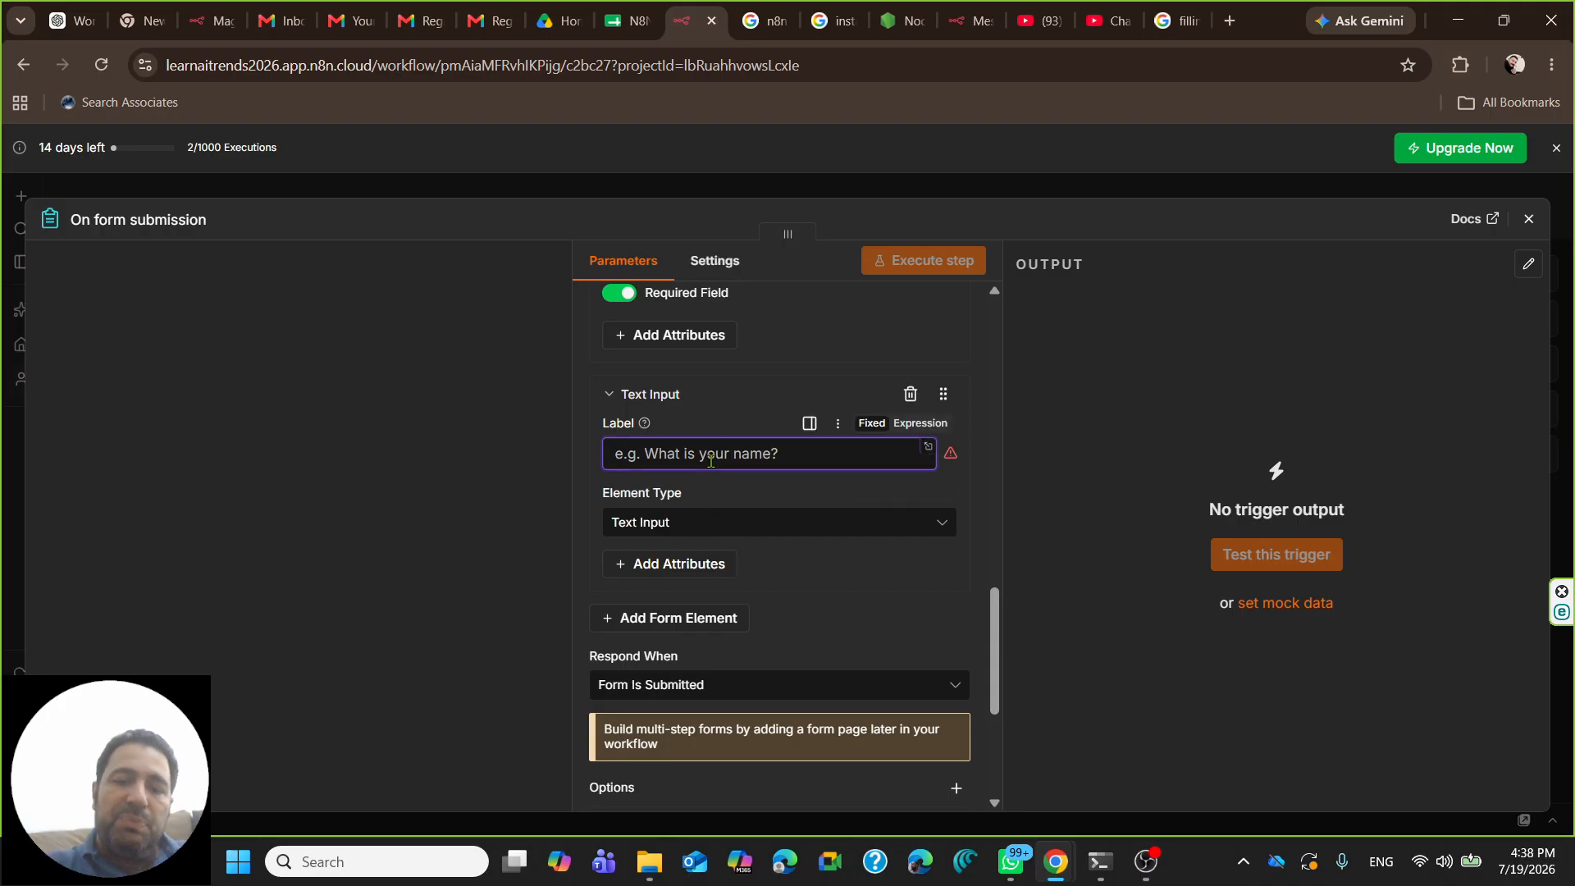
type("Experience Level")
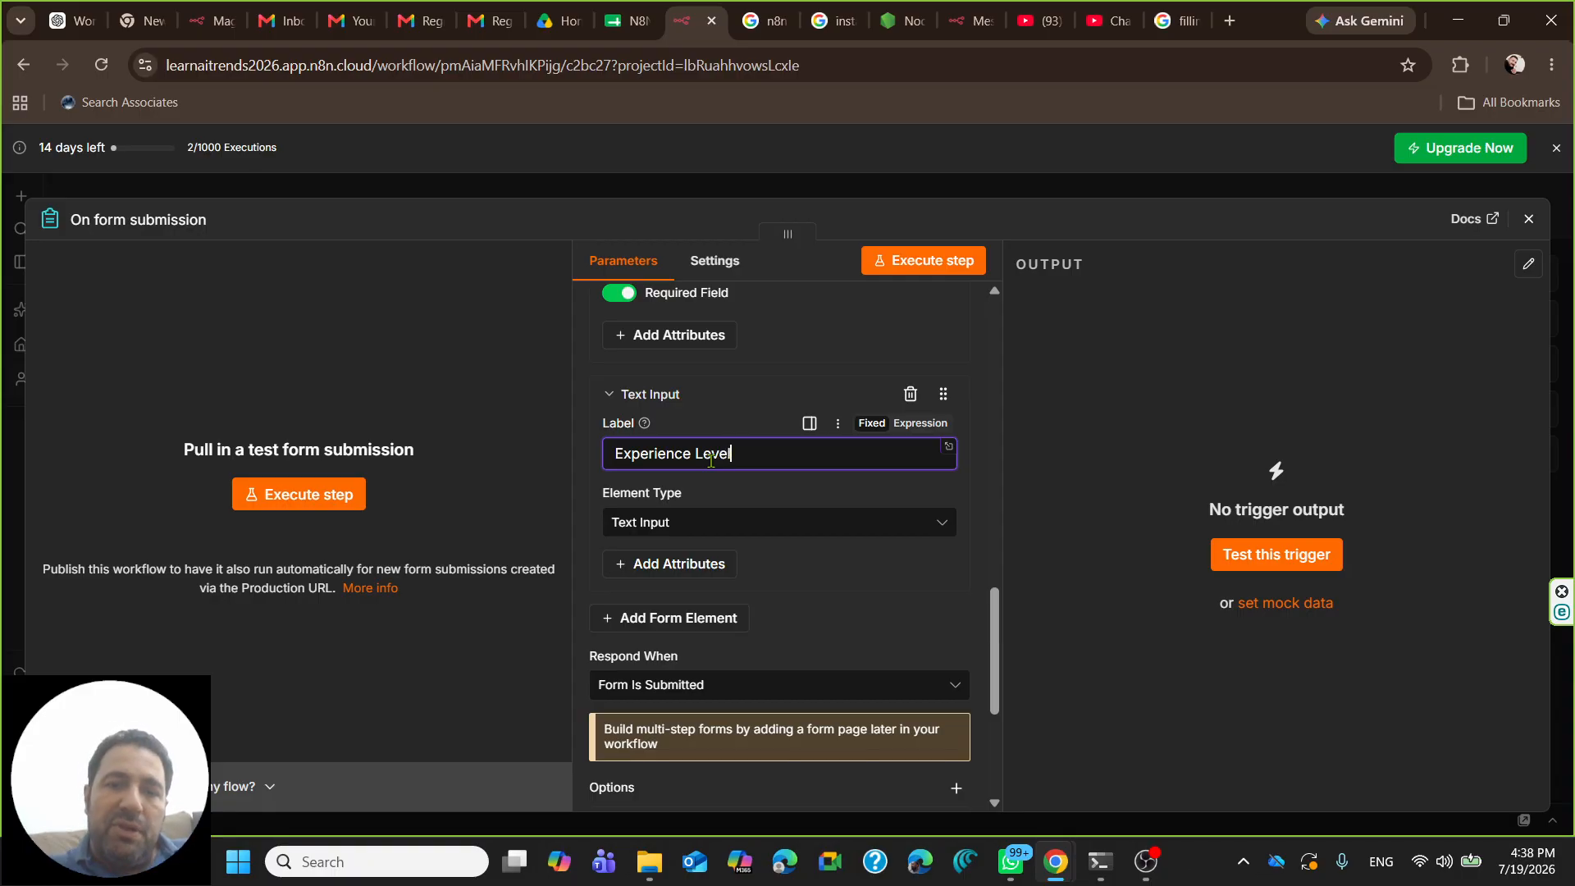
left_click(703, 526)
left_click(656, 230)
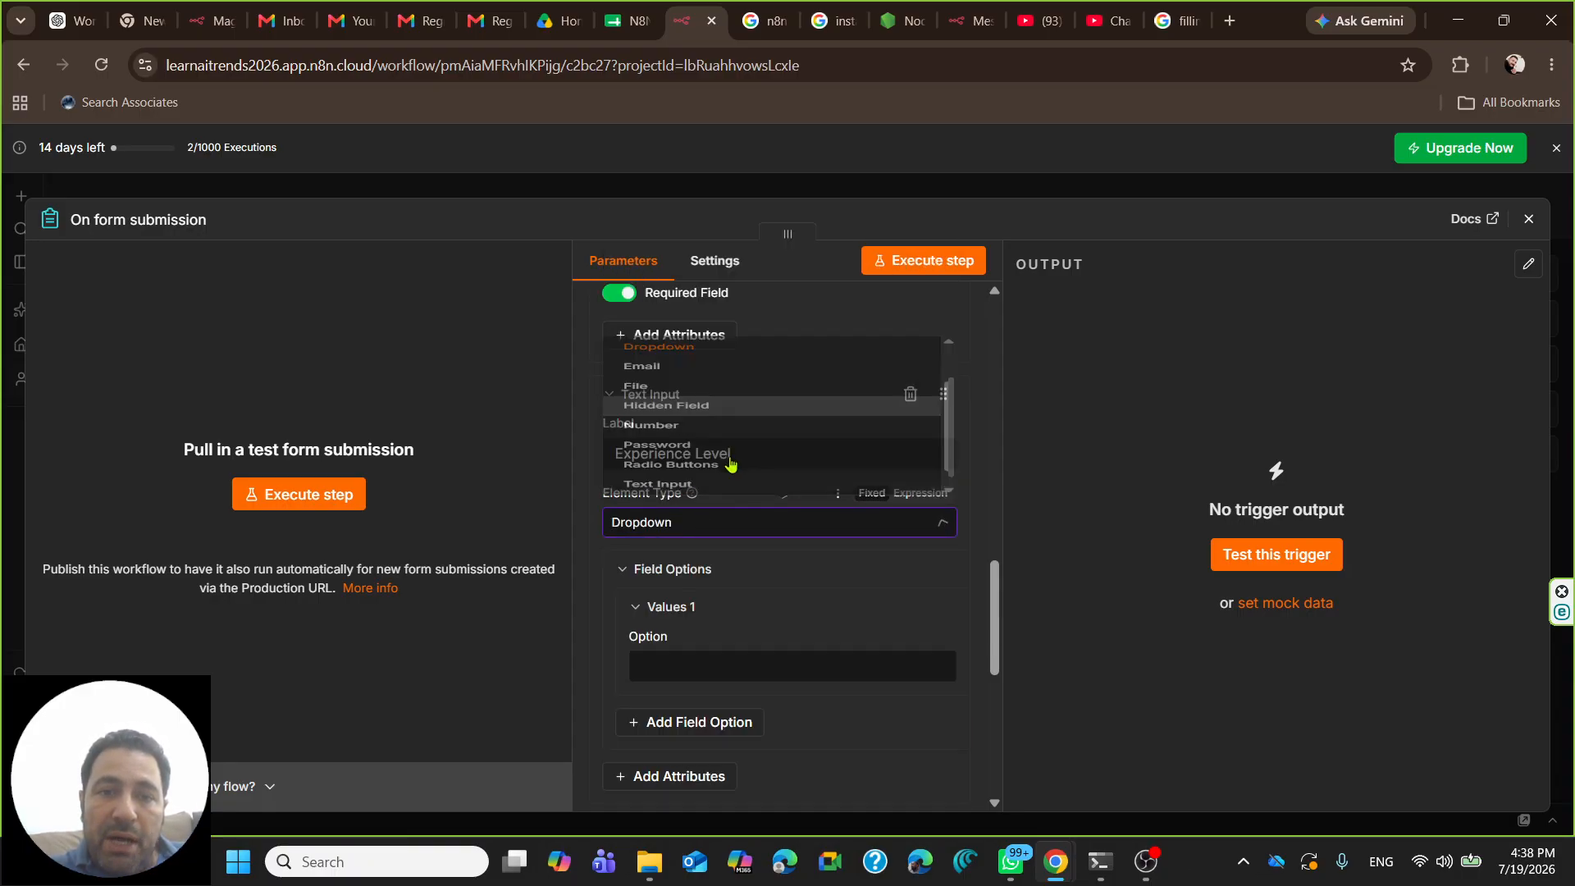
- Add dropdown choices Beginner, Intermediate and Advanced
left_click(676, 660)
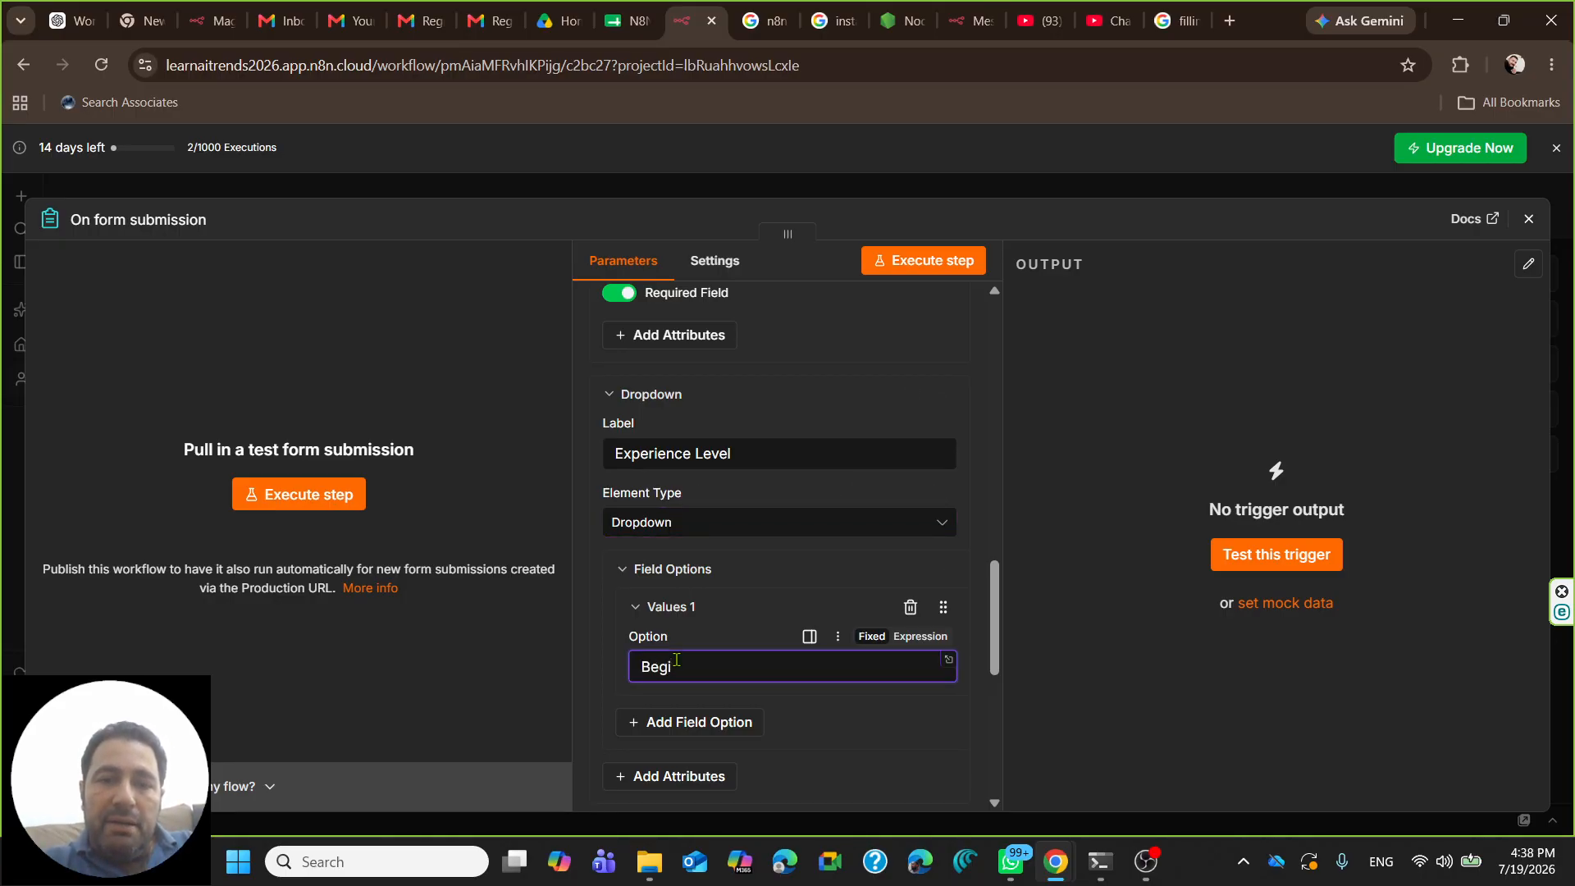
type("Beginner")
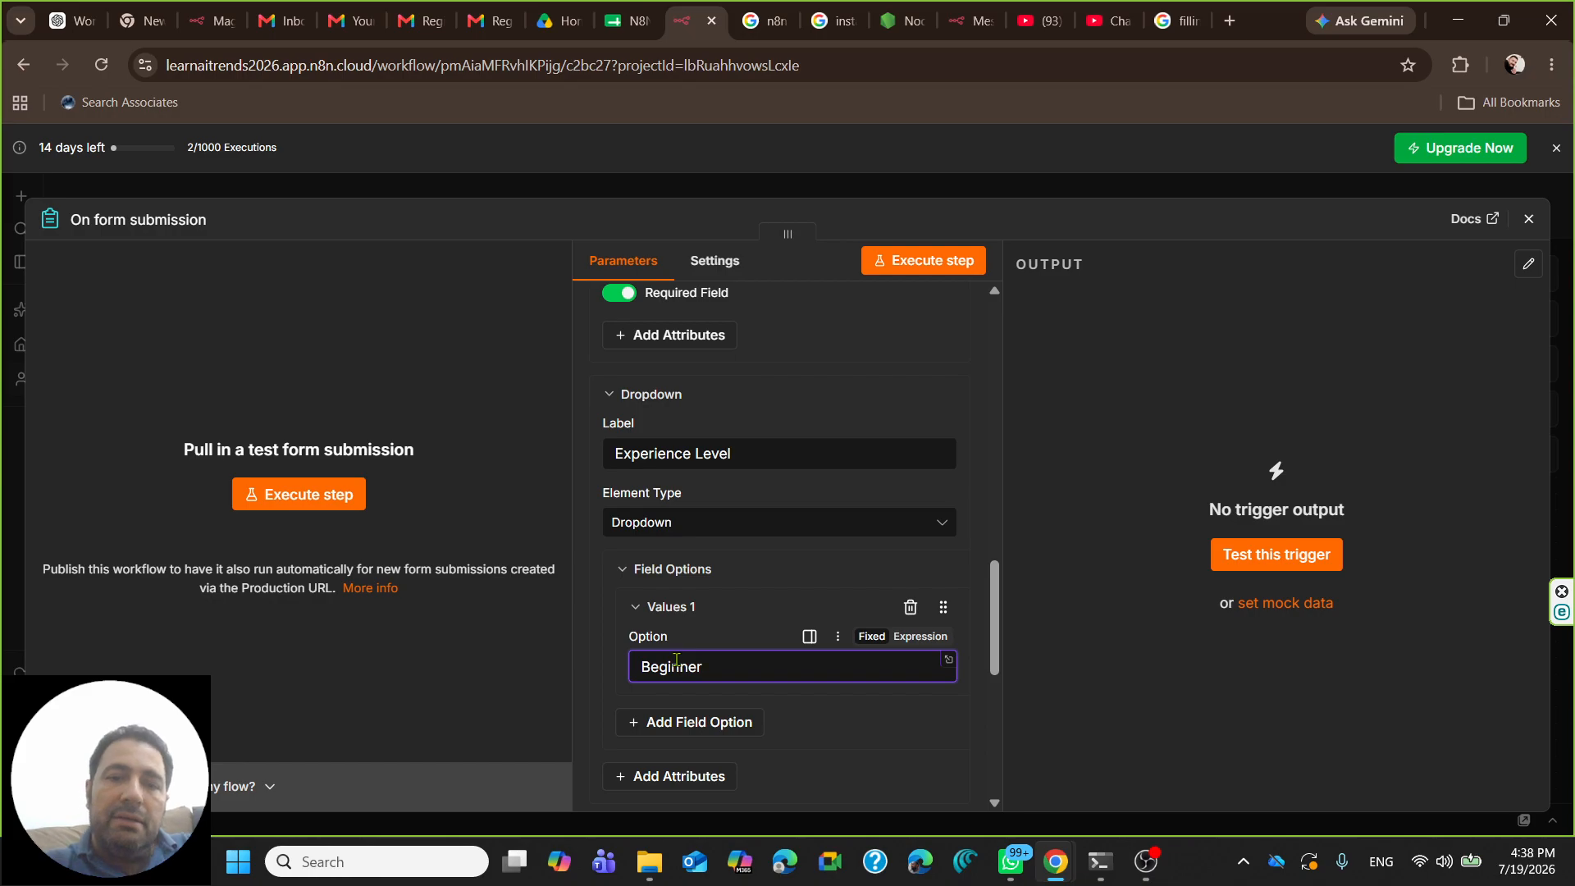
left_click(722, 727)
scroll(680, 714, "down", 3)
left_click(666, 576)
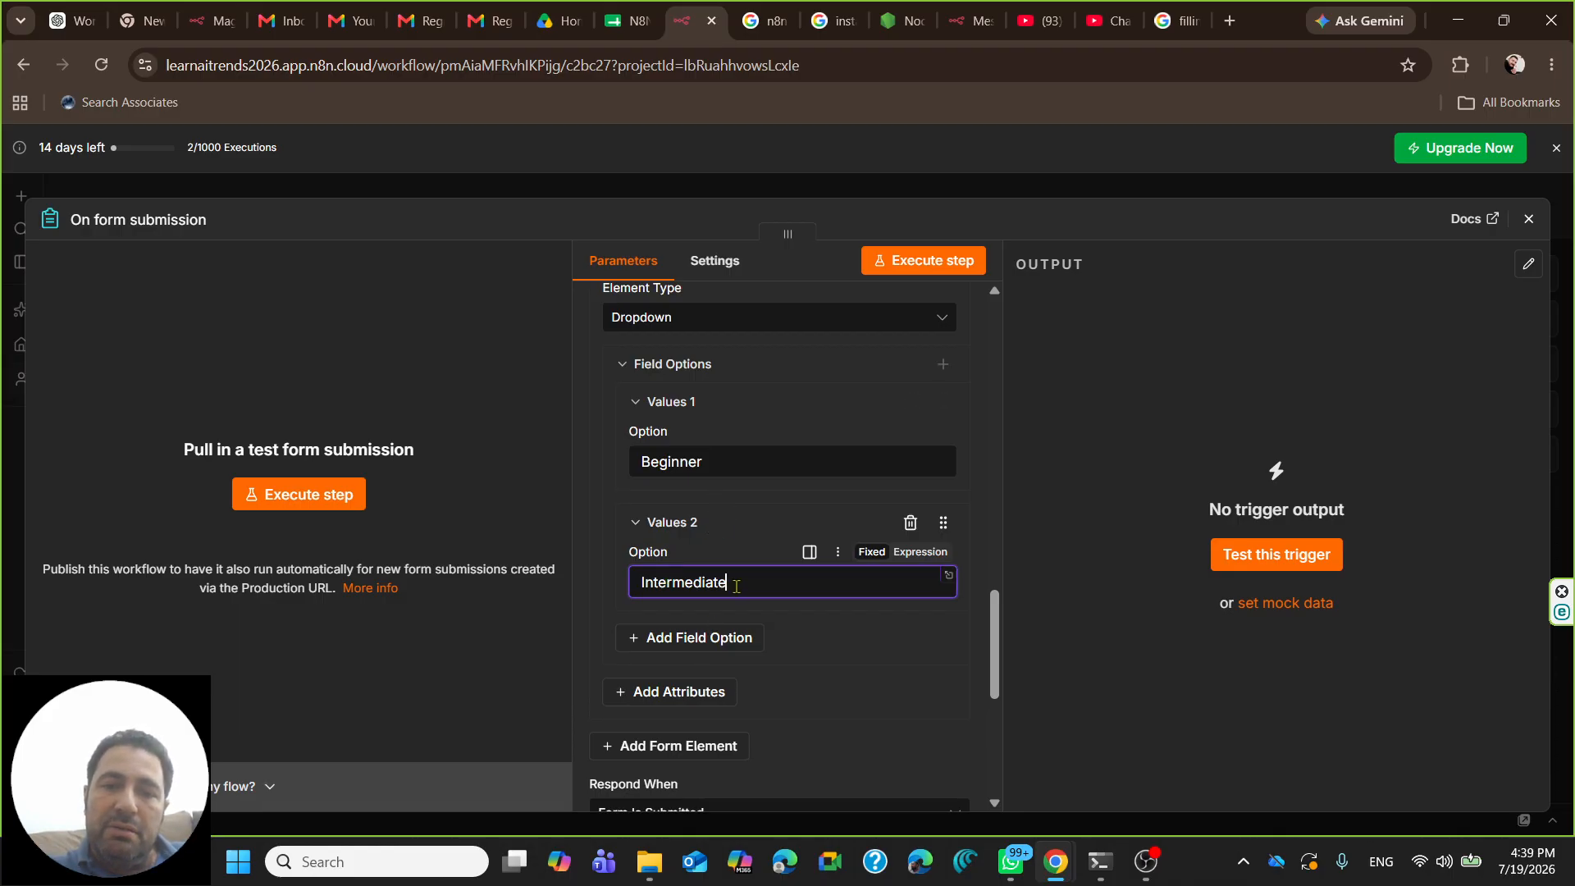
left_click(696, 640)
left_click(691, 702)
type("Ad")
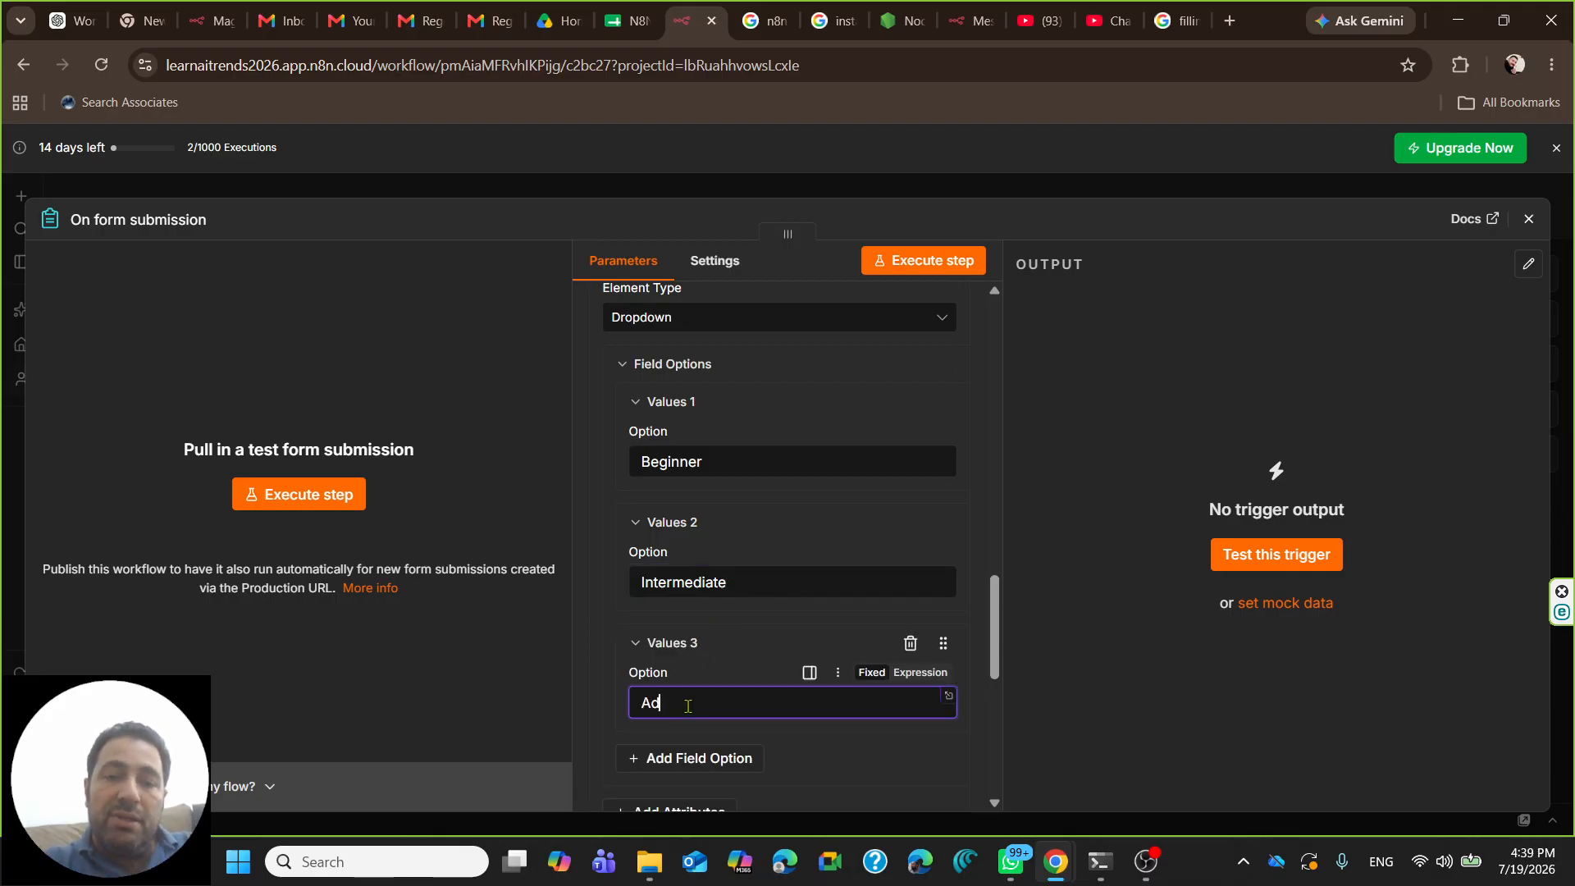
type("vanced")
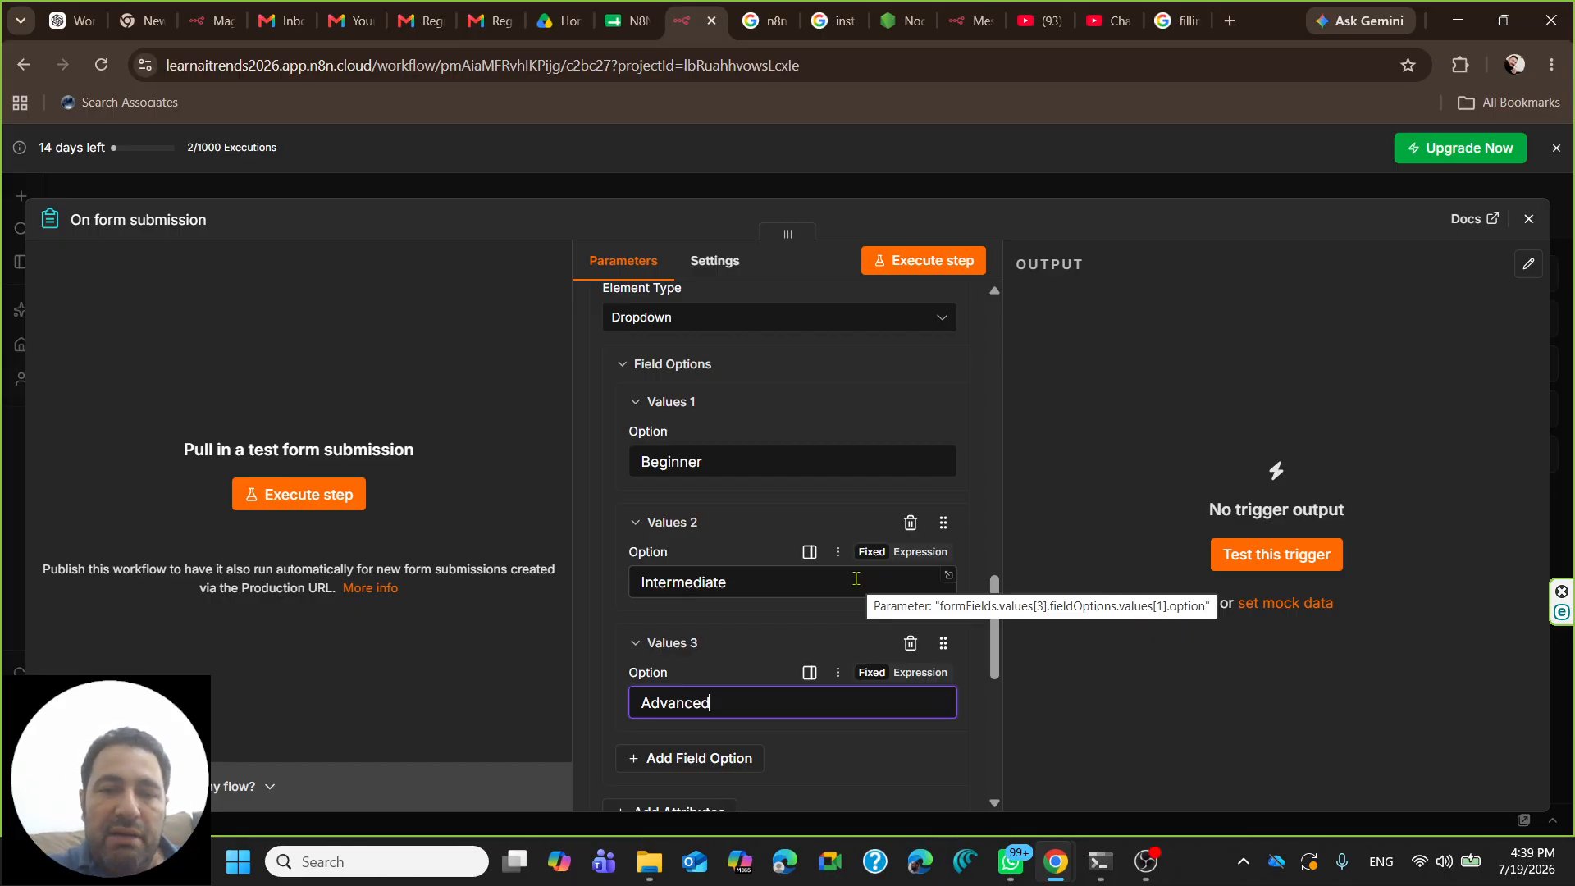
- Review the Beginner, Intermediate and Advanced options by highlighting each one
left_click(714, 456)
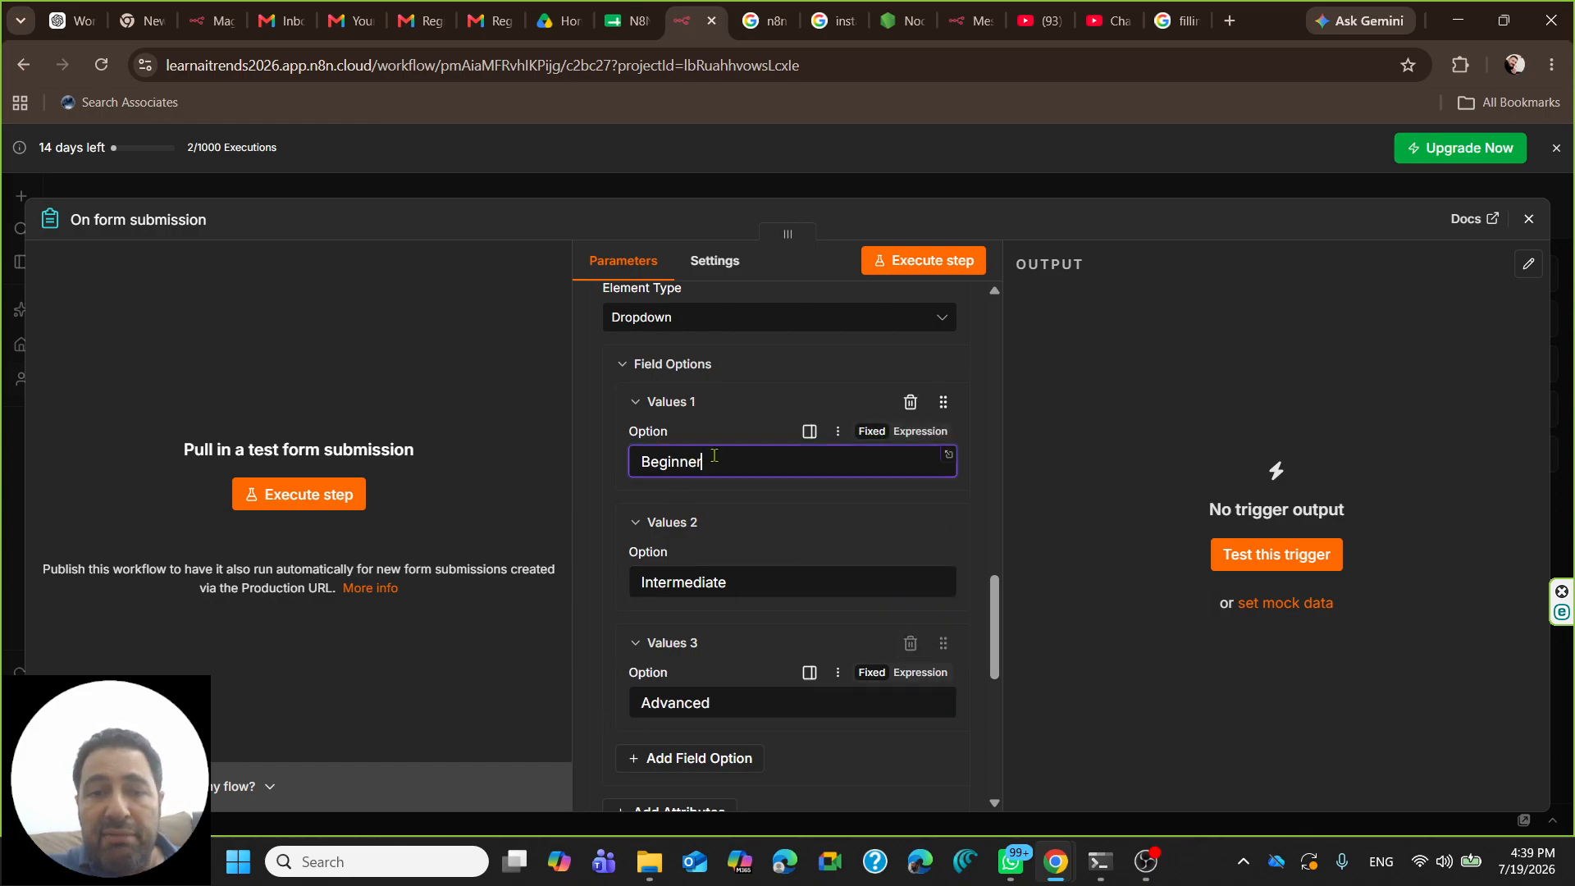
double_click(714, 456)
left_click(719, 459)
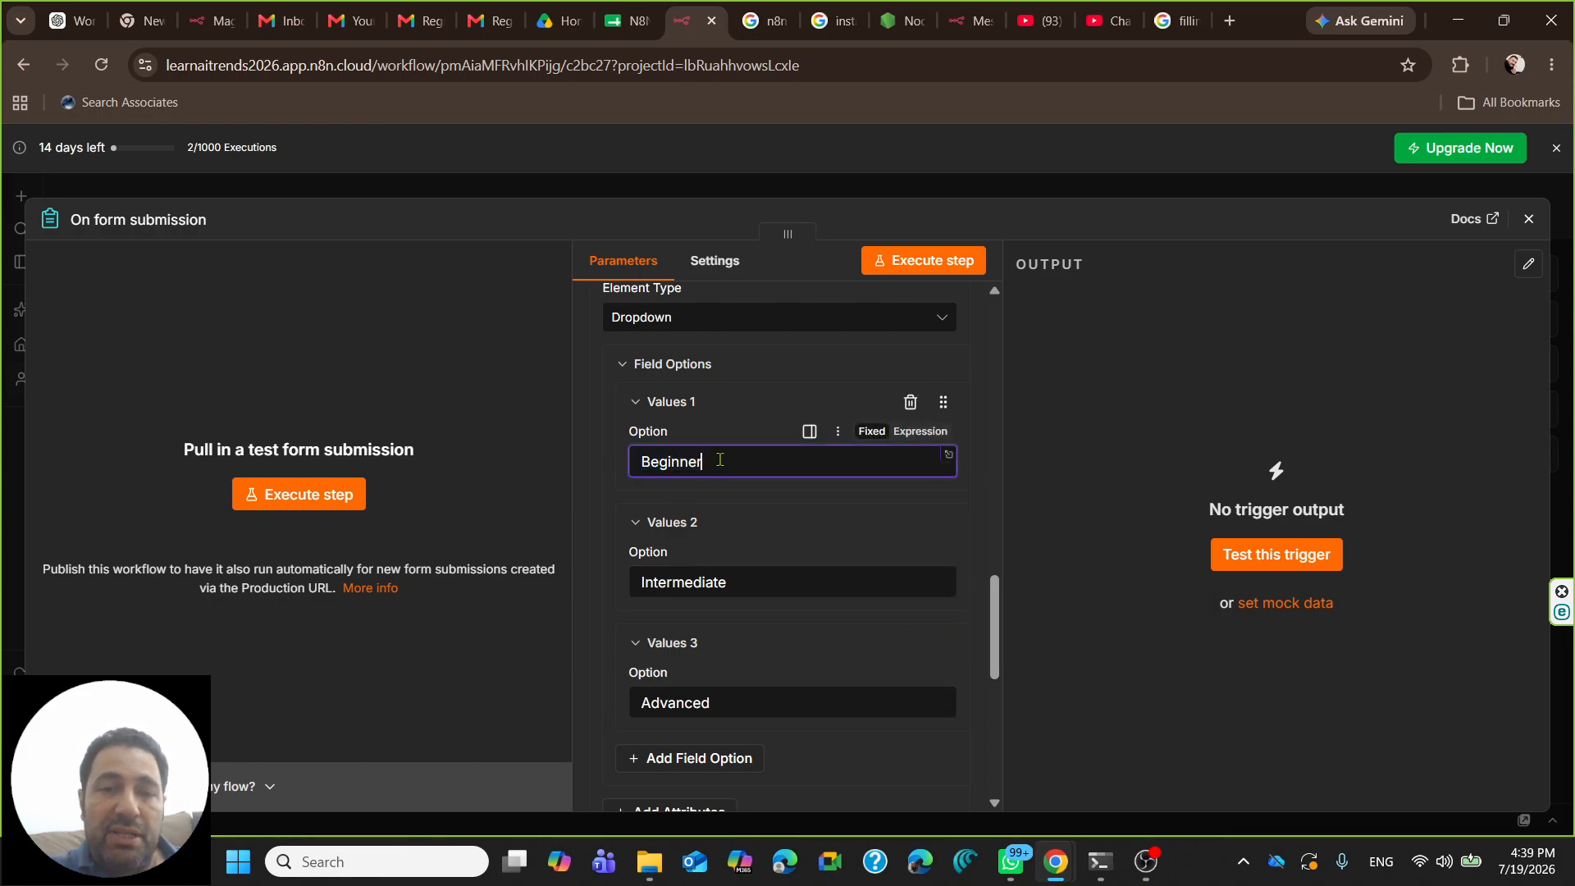
double_click(725, 459)
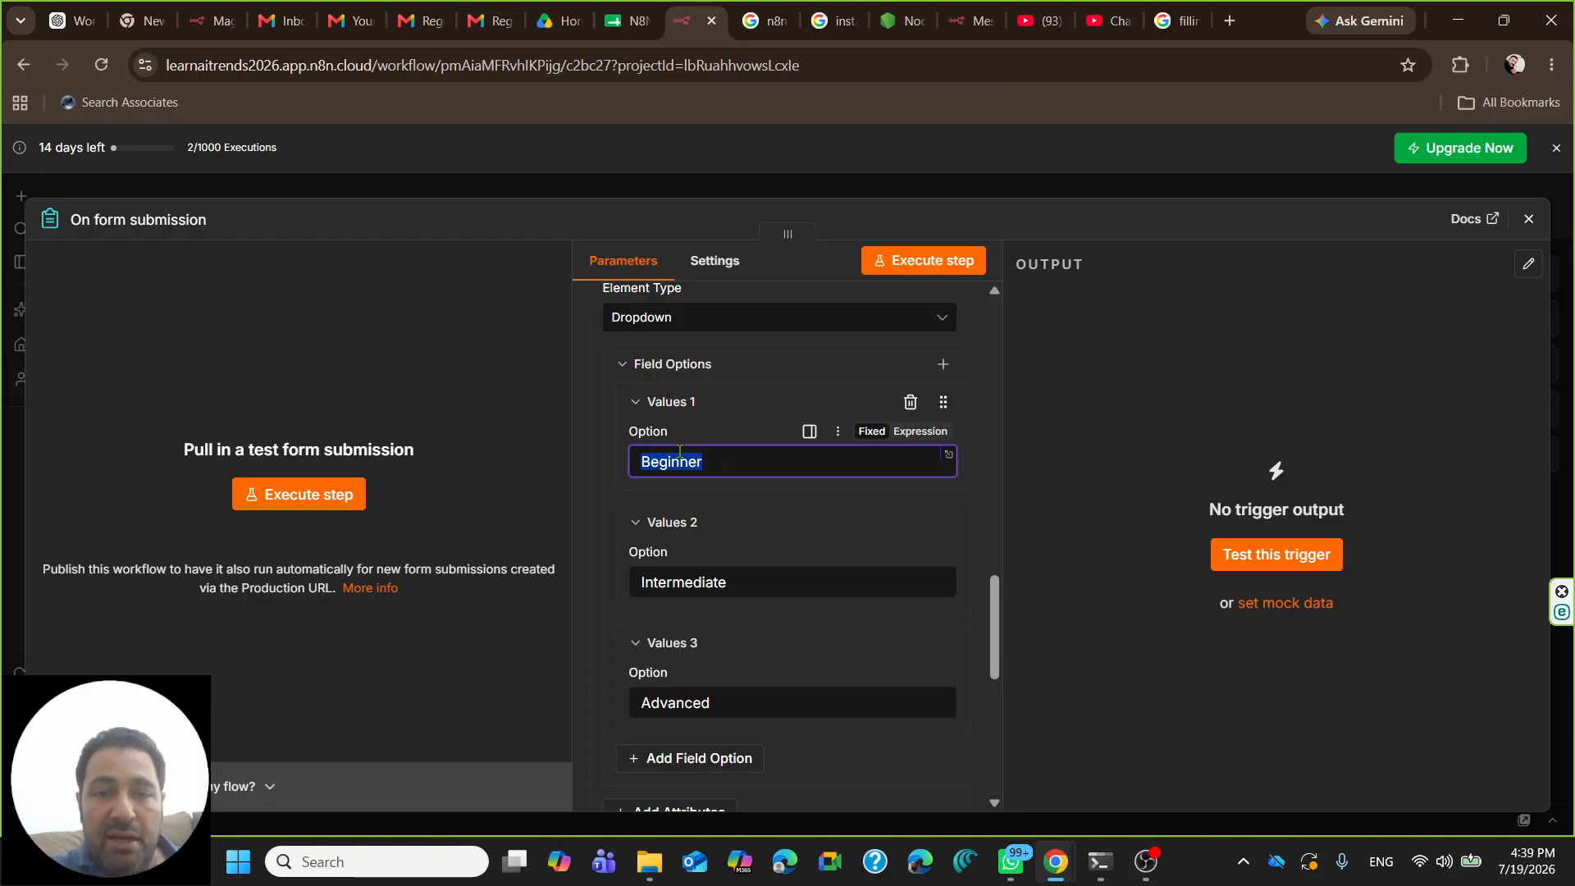
left_click(713, 460)
double_click(720, 461)
left_click_drag(741, 575, 630, 587)
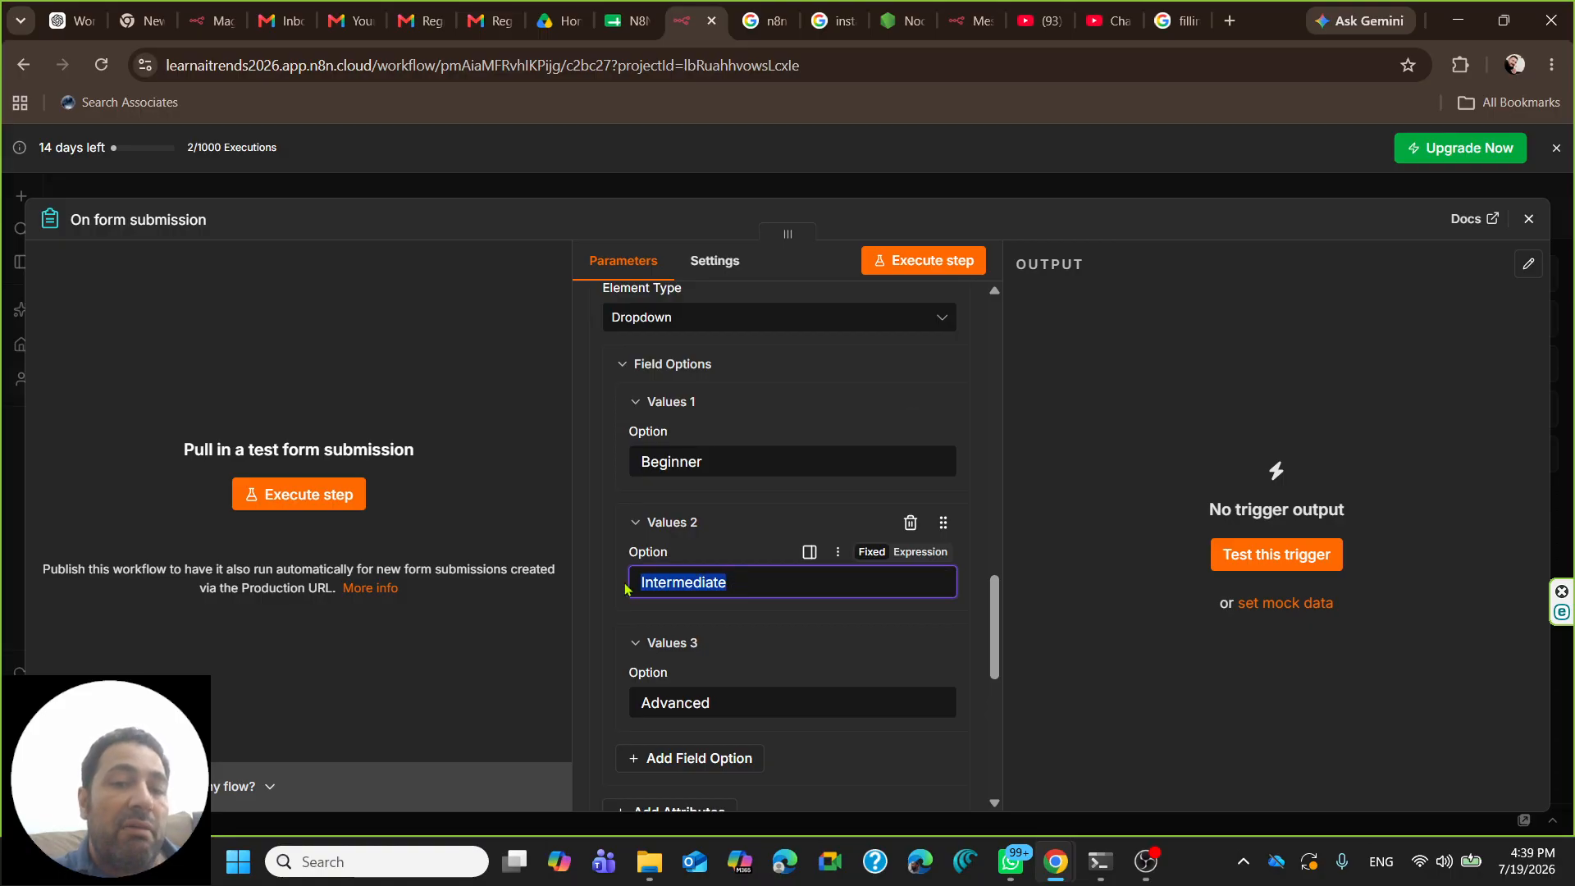
left_click(735, 583)
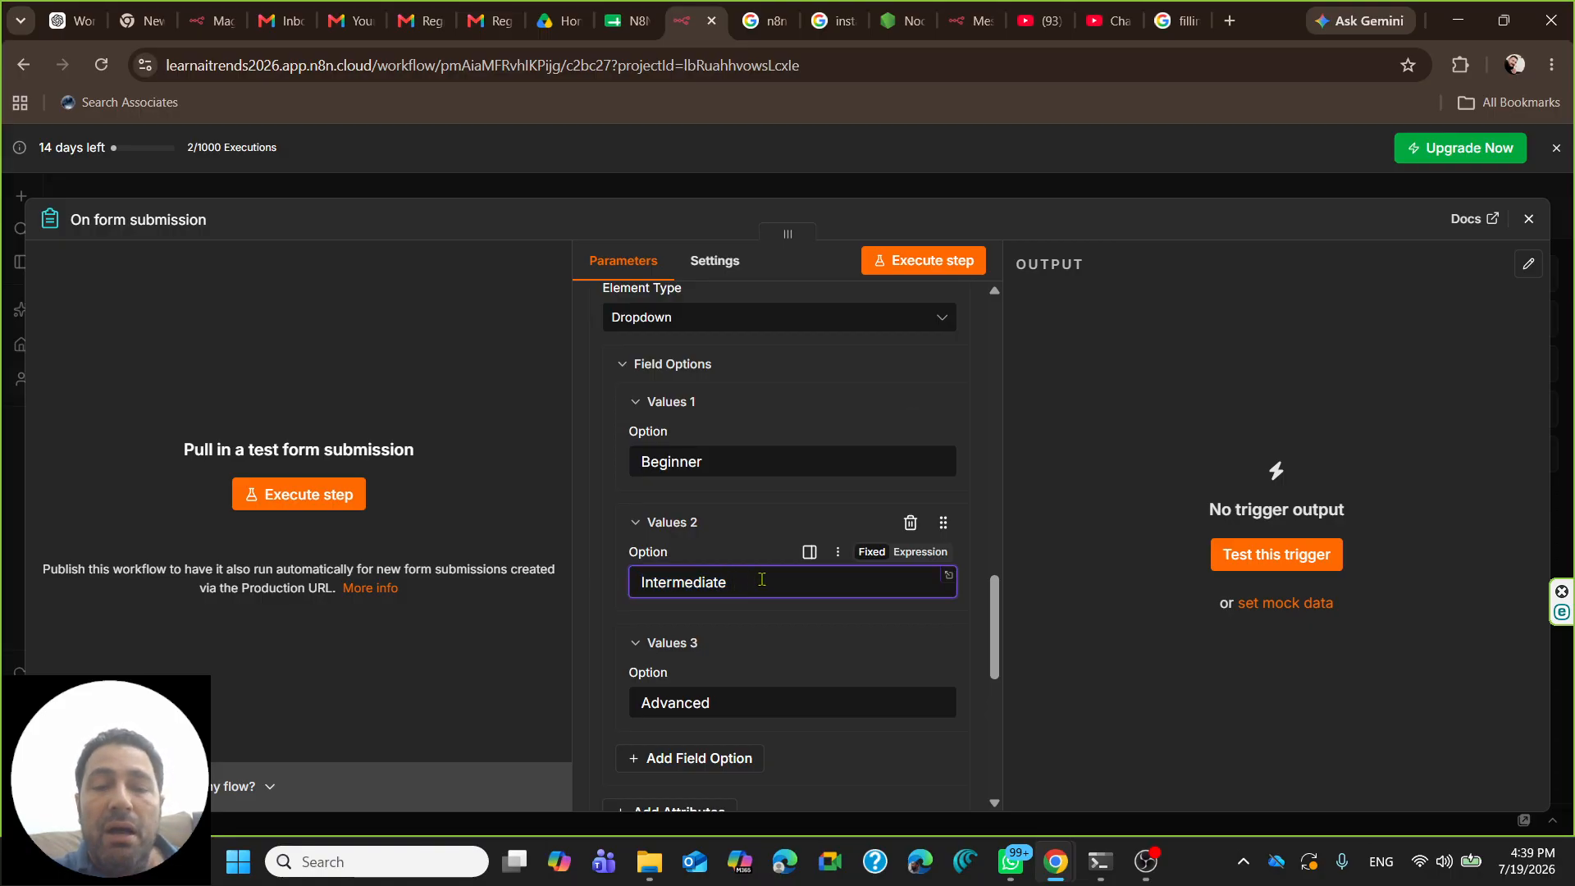
left_click_drag(761, 580, 638, 584)
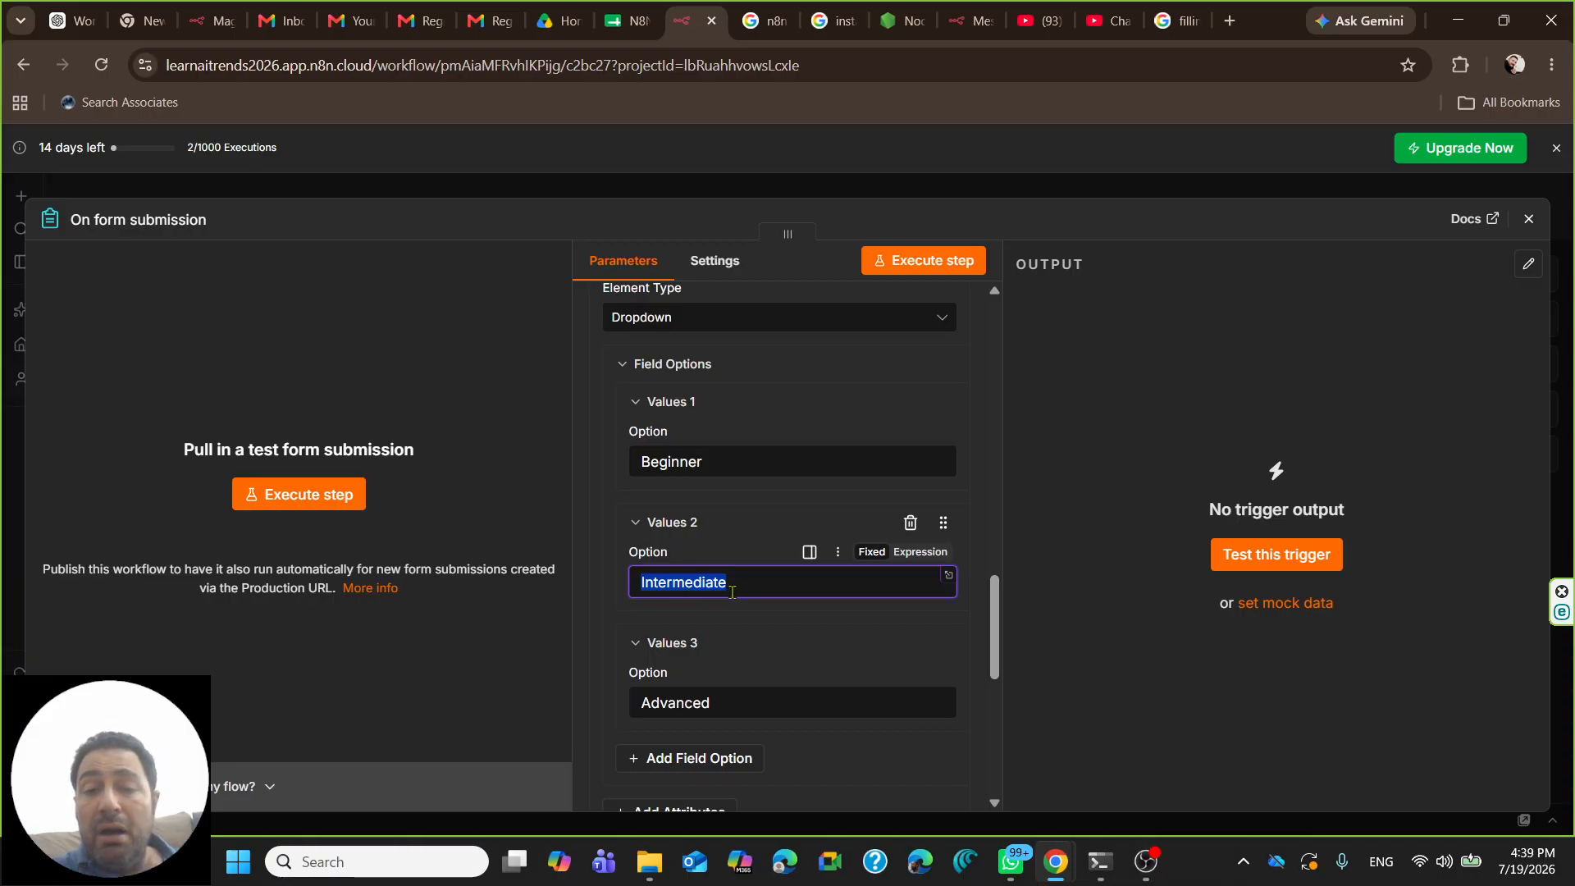
left_click_drag(746, 583, 608, 590)
left_click_drag(742, 707, 615, 727)
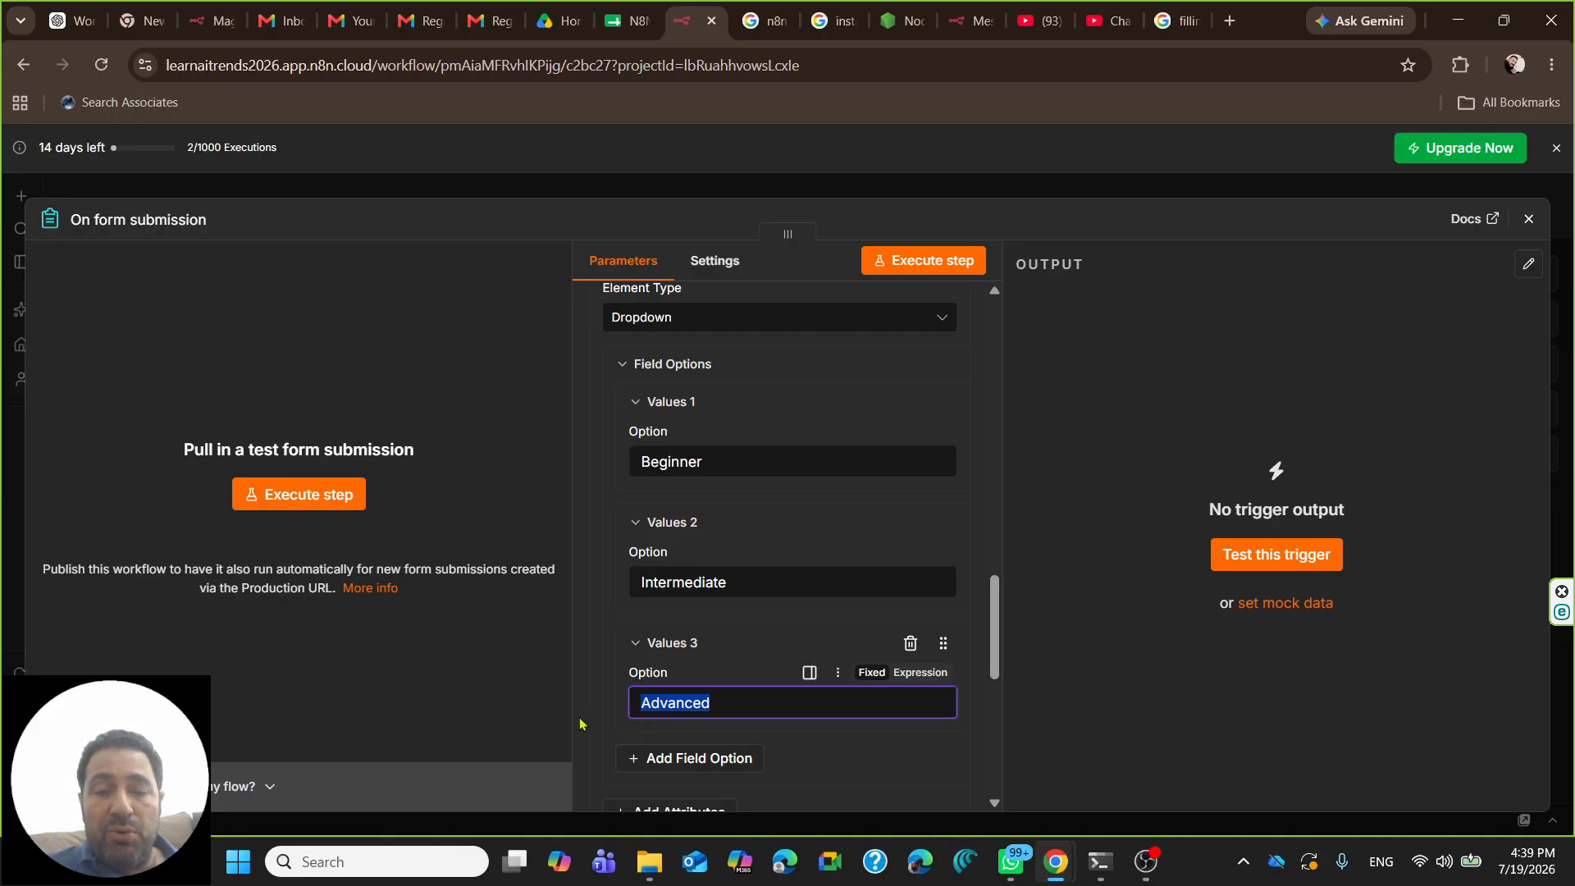
scroll(796, 575, "down", 4)
scroll(800, 533, "down", 3)
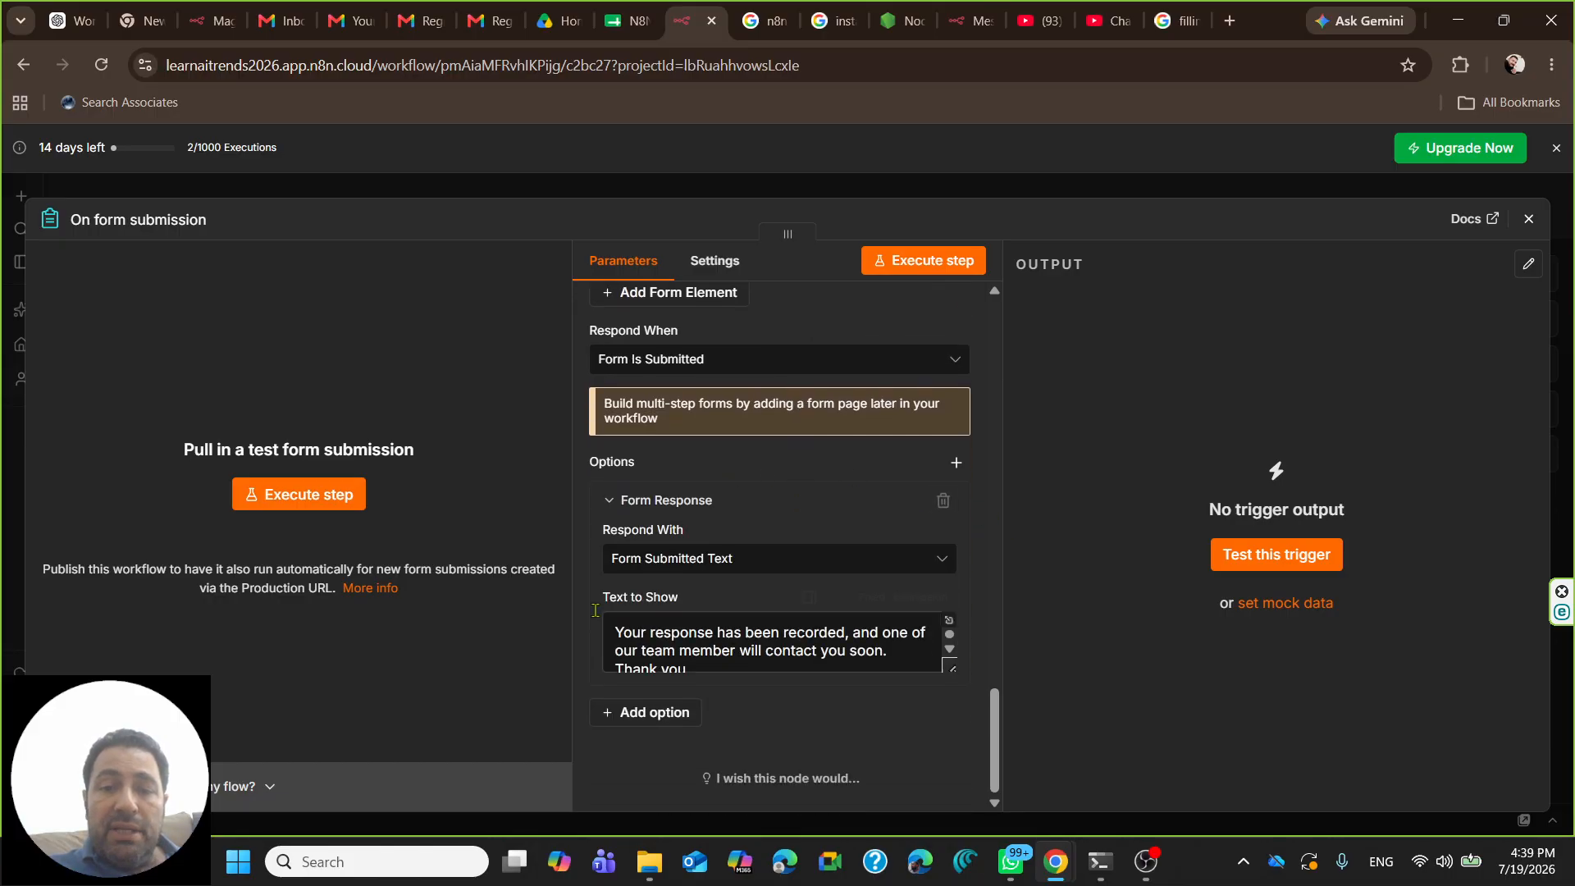
- Close the trigger settings, glance at the registration sheet, close it, and go to Google Drive
left_click(1529, 220)
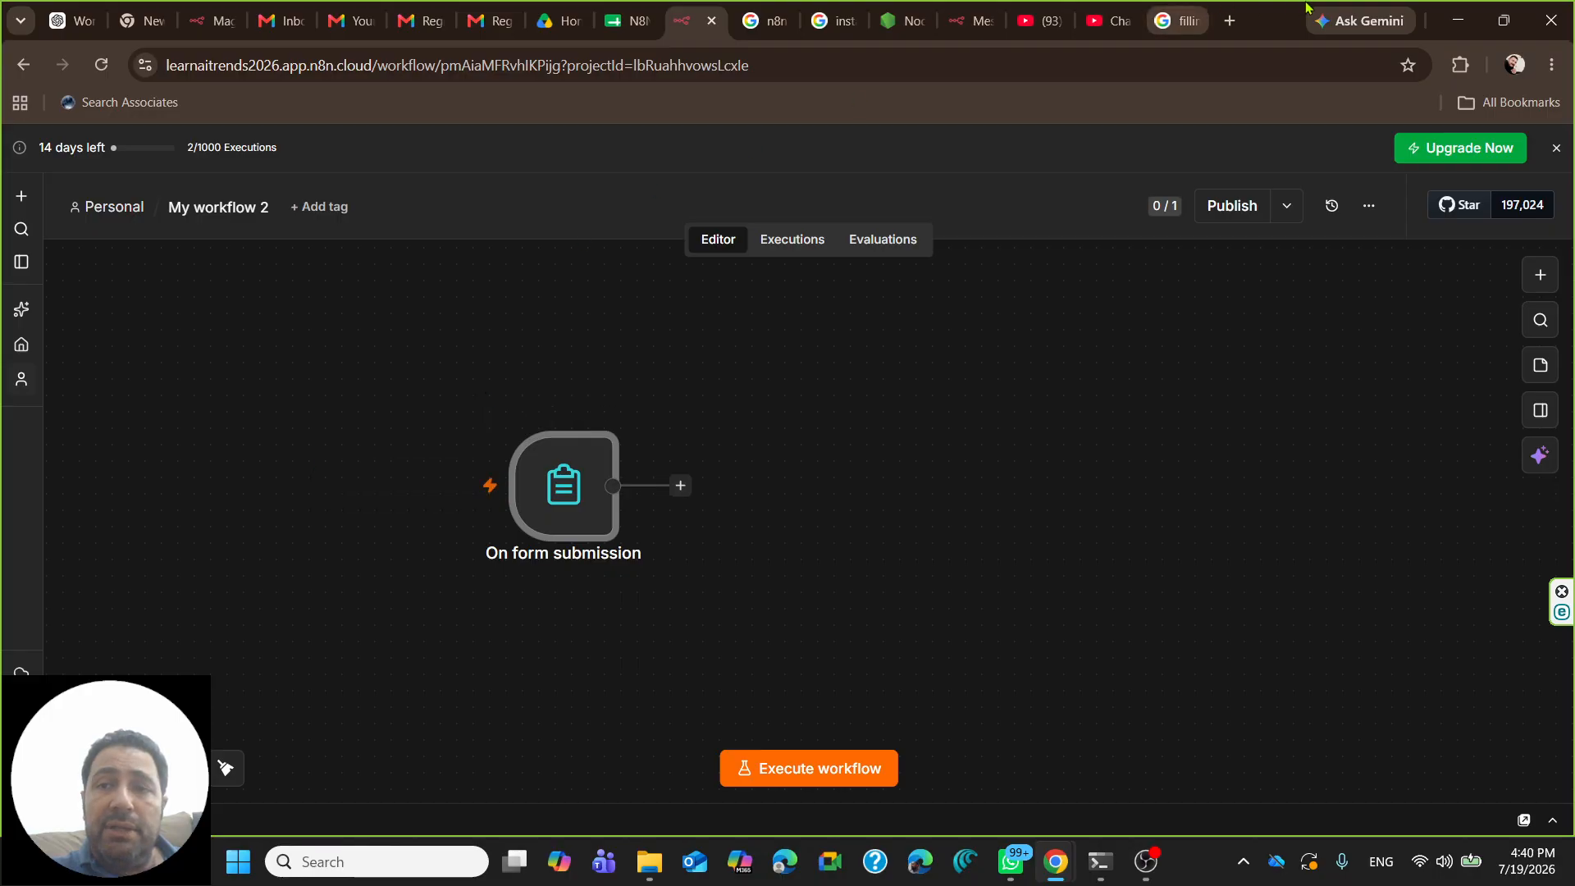
left_click(628, 20)
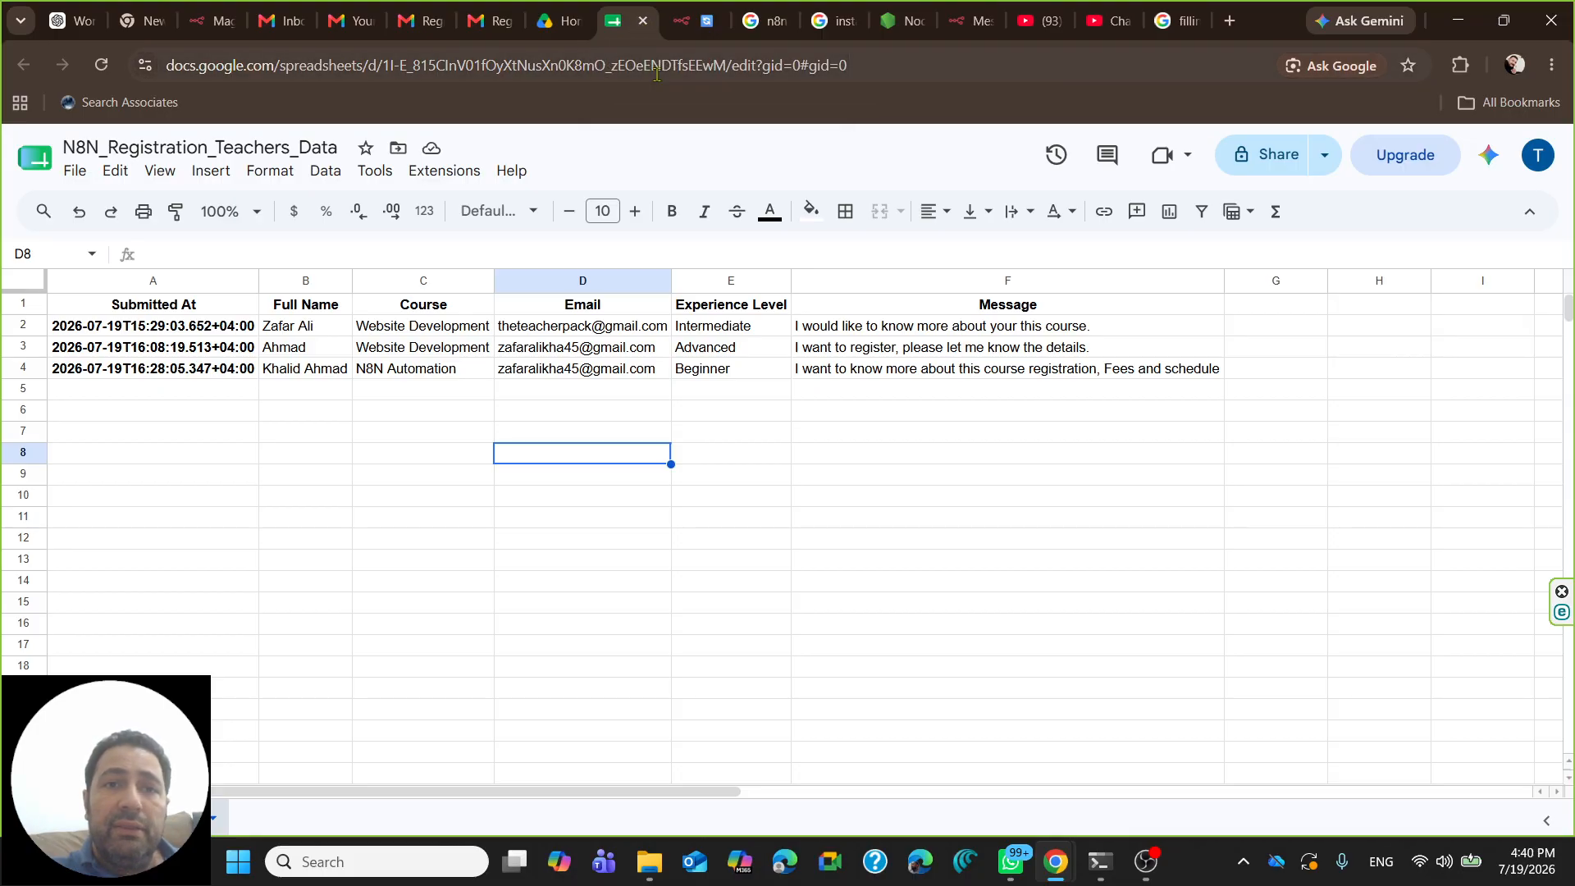
left_click(645, 23)
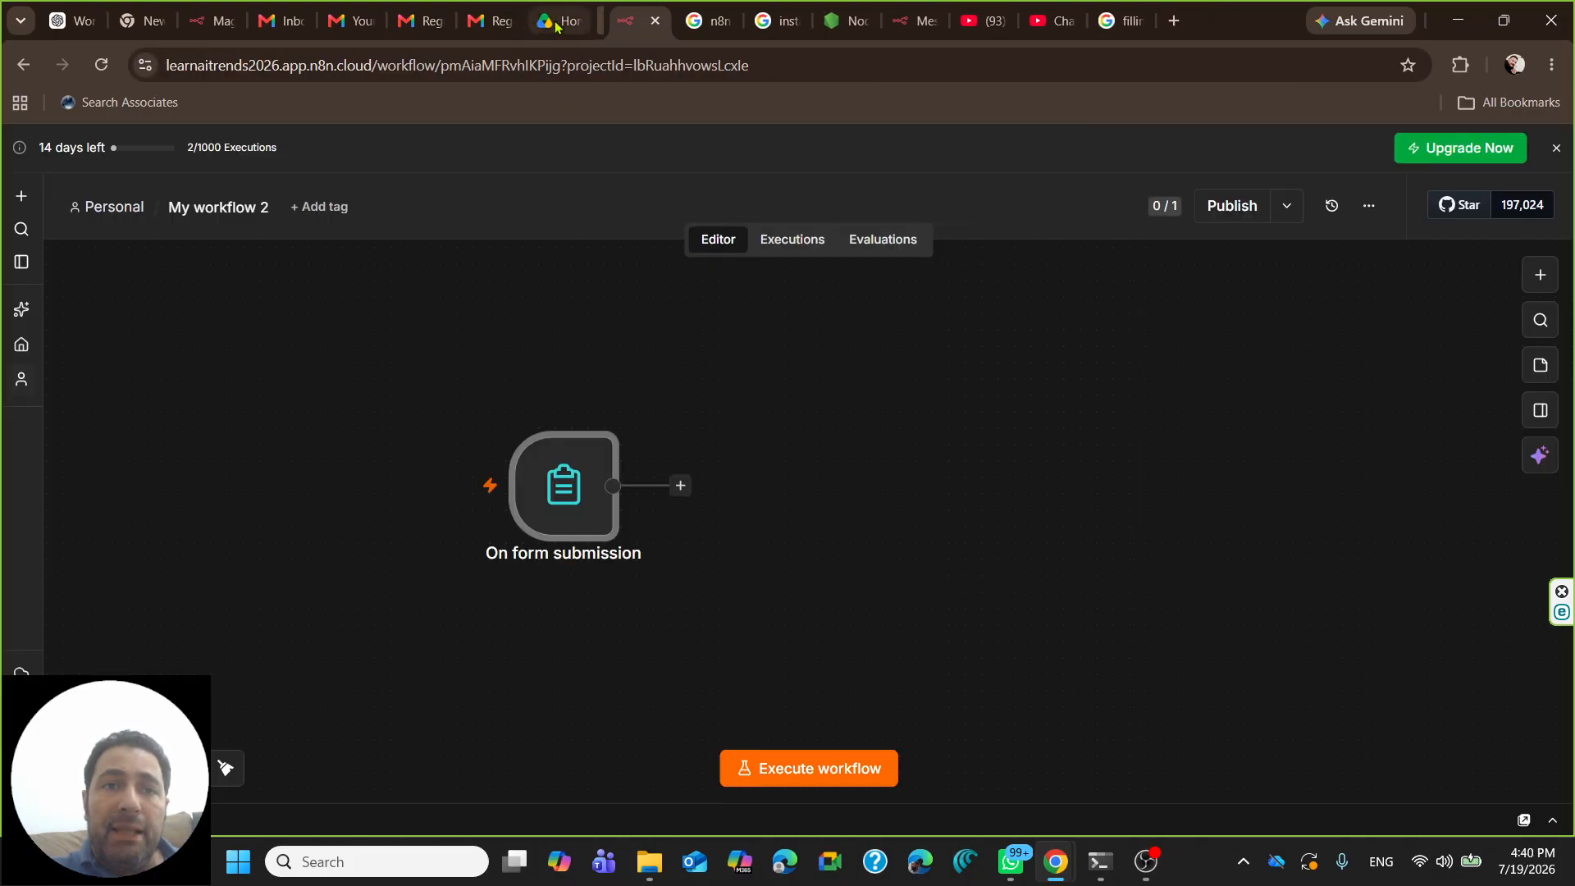
left_click(566, 20)
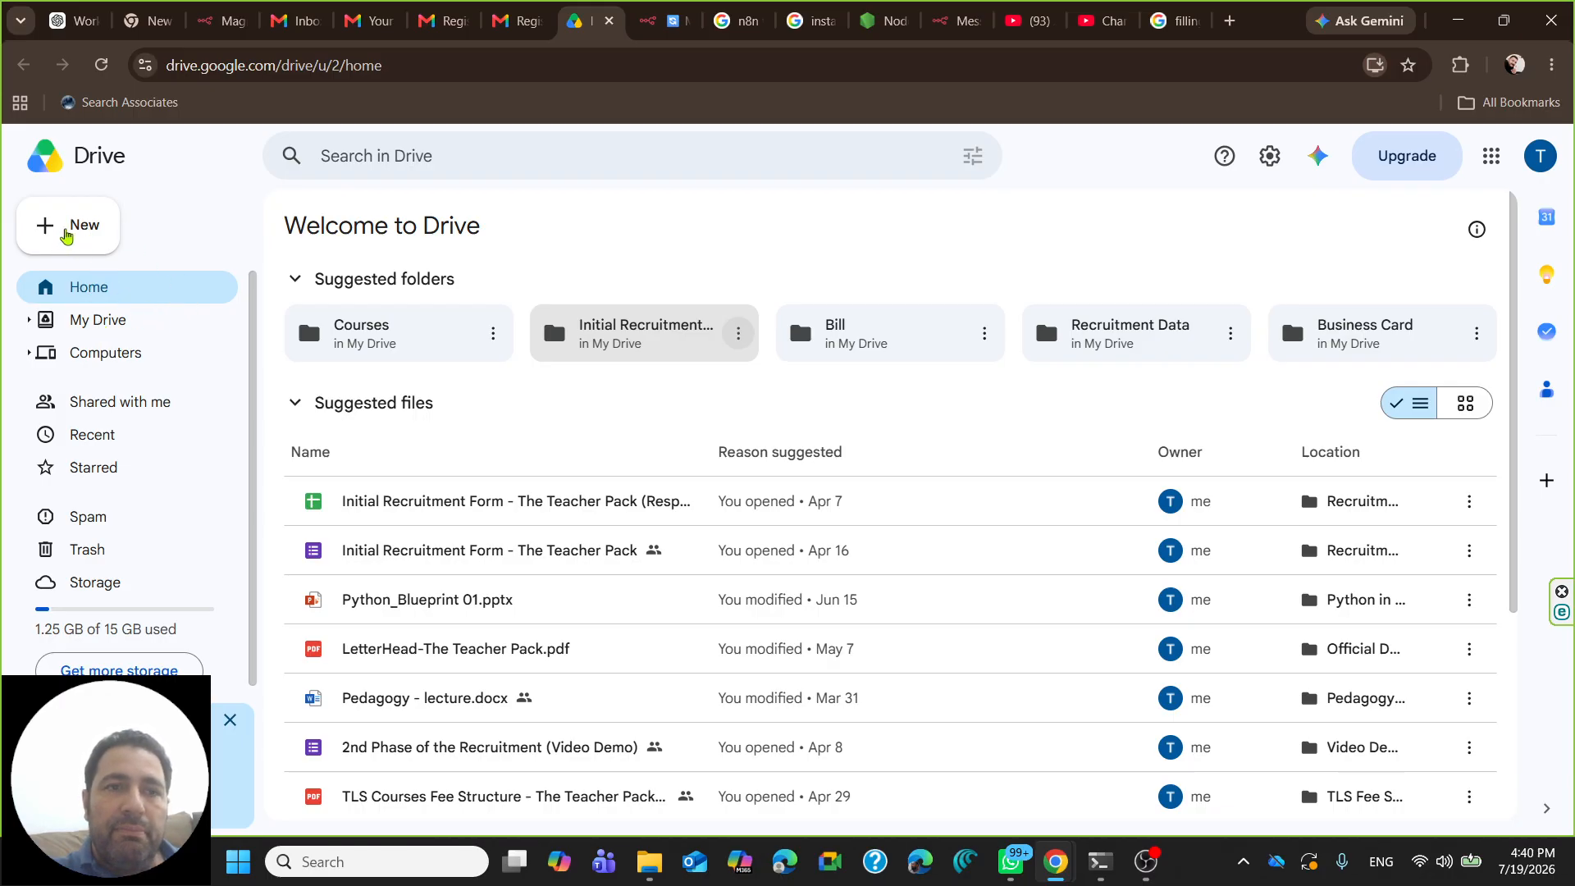
- Create a blank Google Sheets spreadsheet from Drive's New menu
left_click(68, 236)
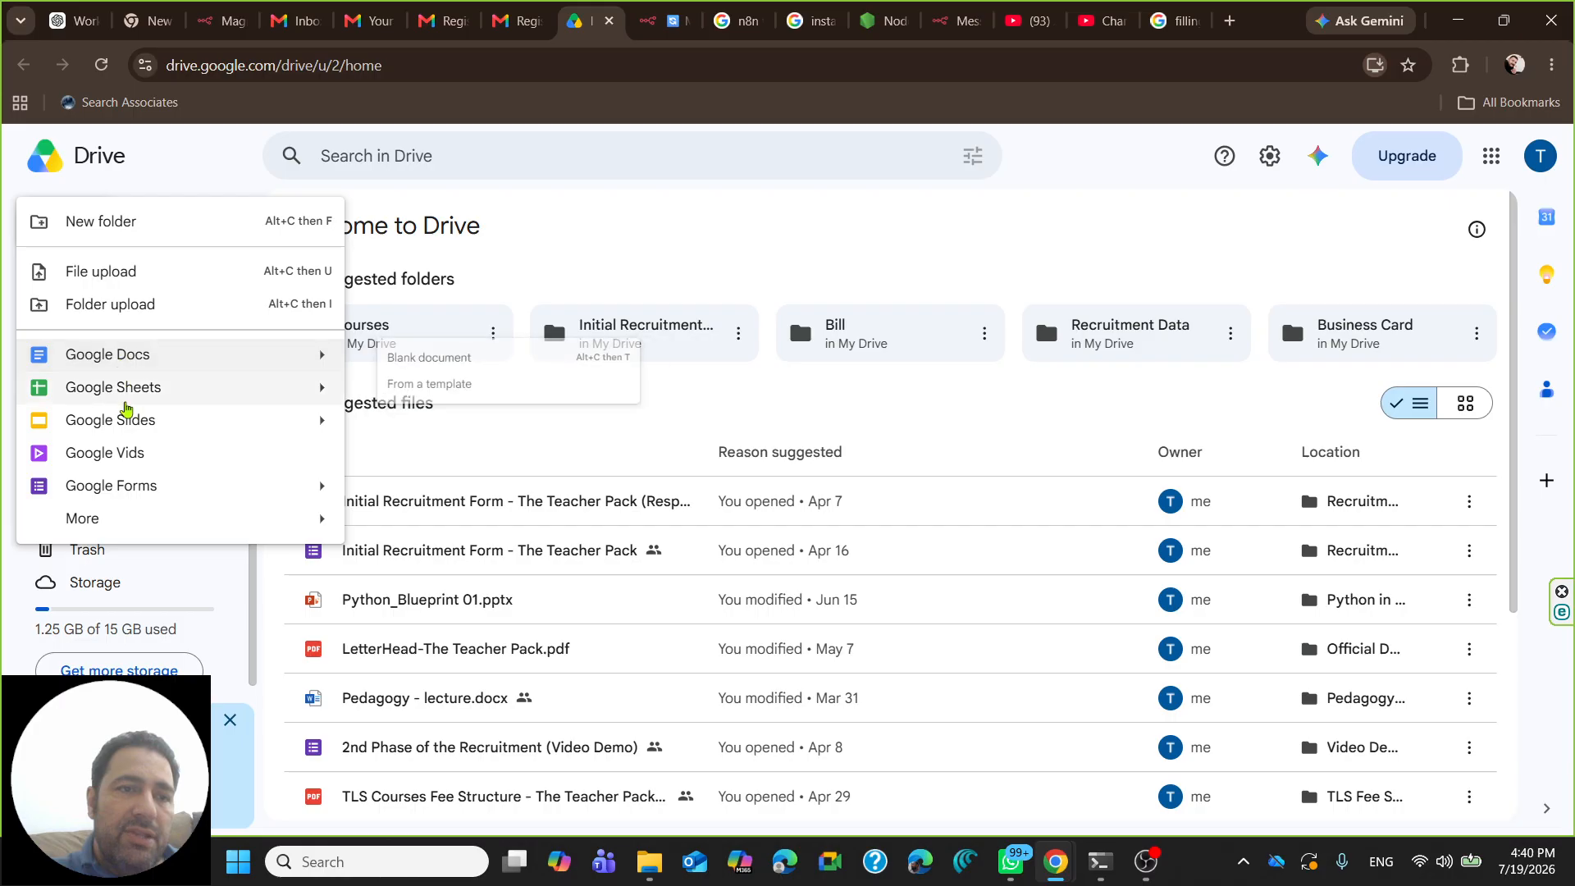
left_click(121, 398)
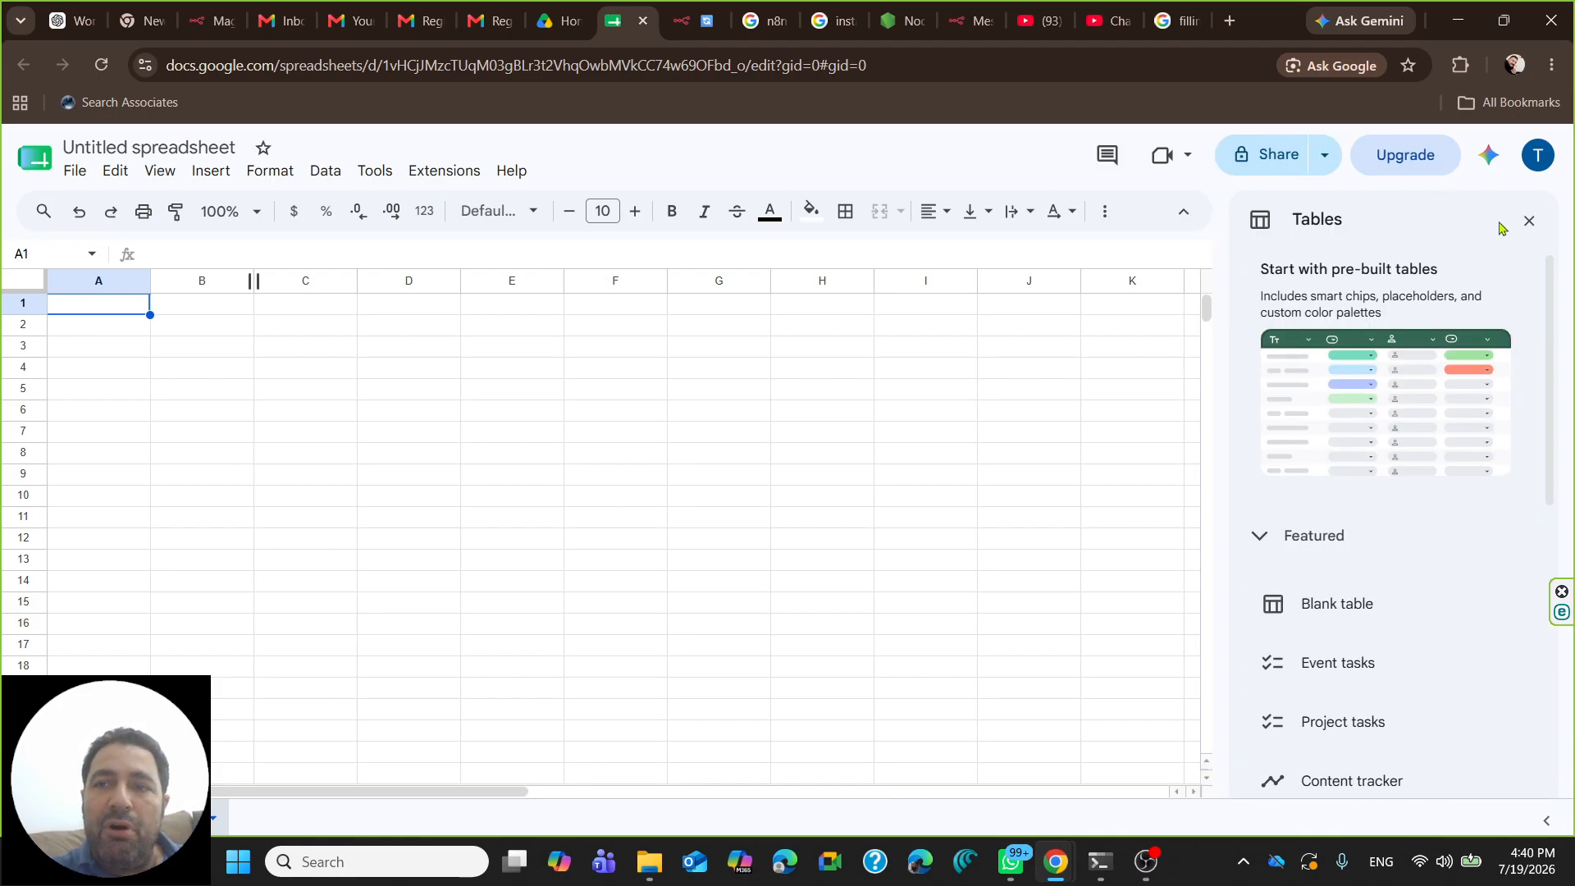
- Enter the header 'Timestamp' in cell A1
left_click(1528, 221)
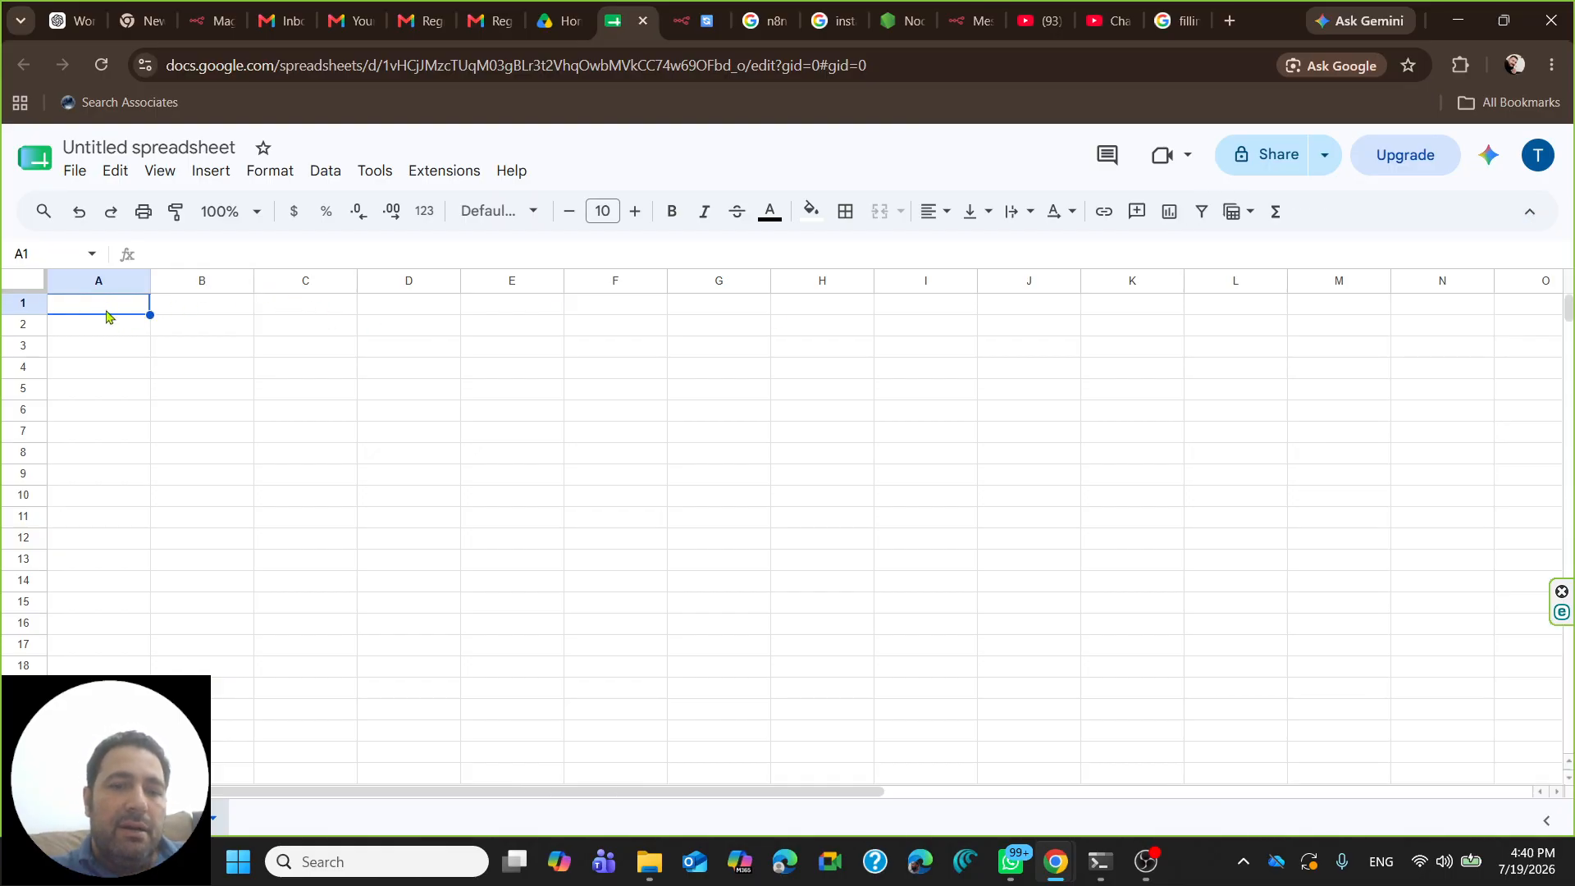
type("Su")
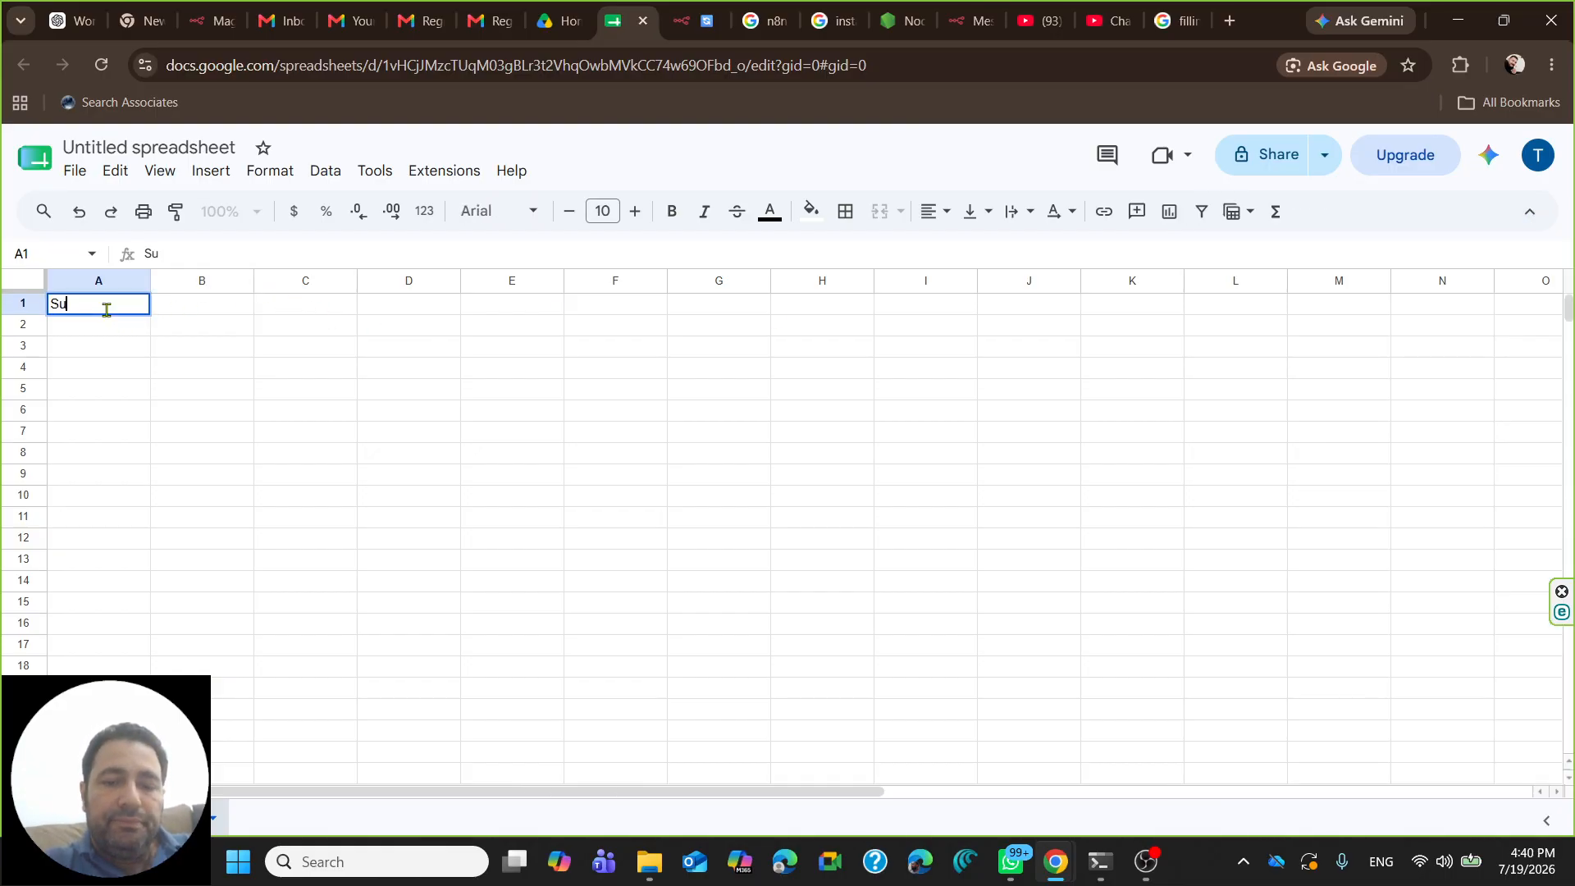
type("bmi")
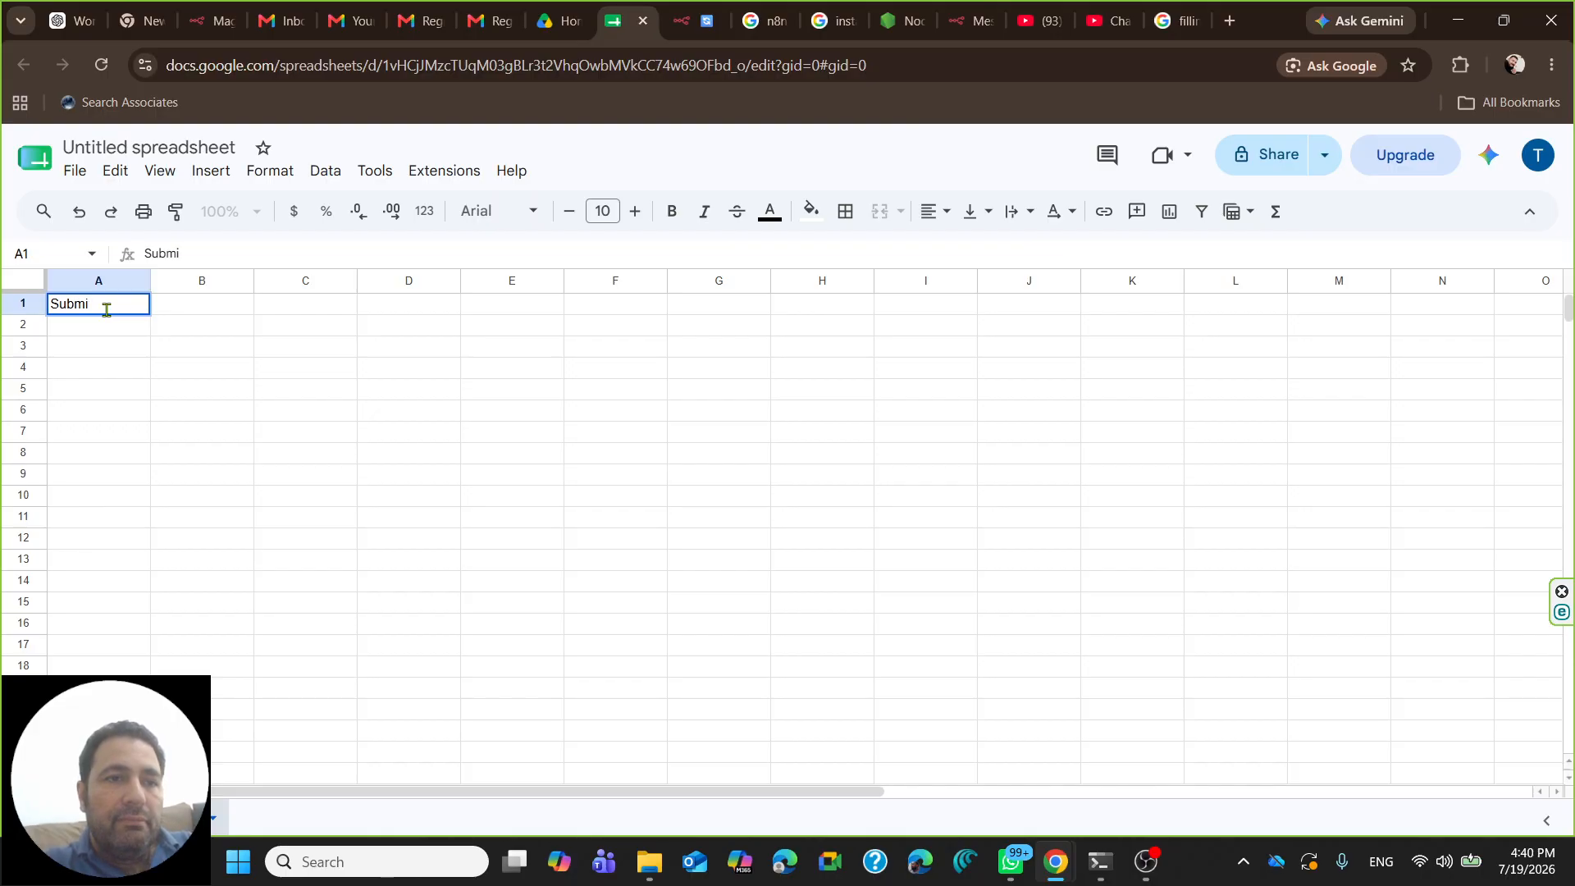
type("t")
key("BackSpace")
key("BackSpace")
key("BackSpace")
key("BackSpace")
key("BackSpace")
key("BackSpace")
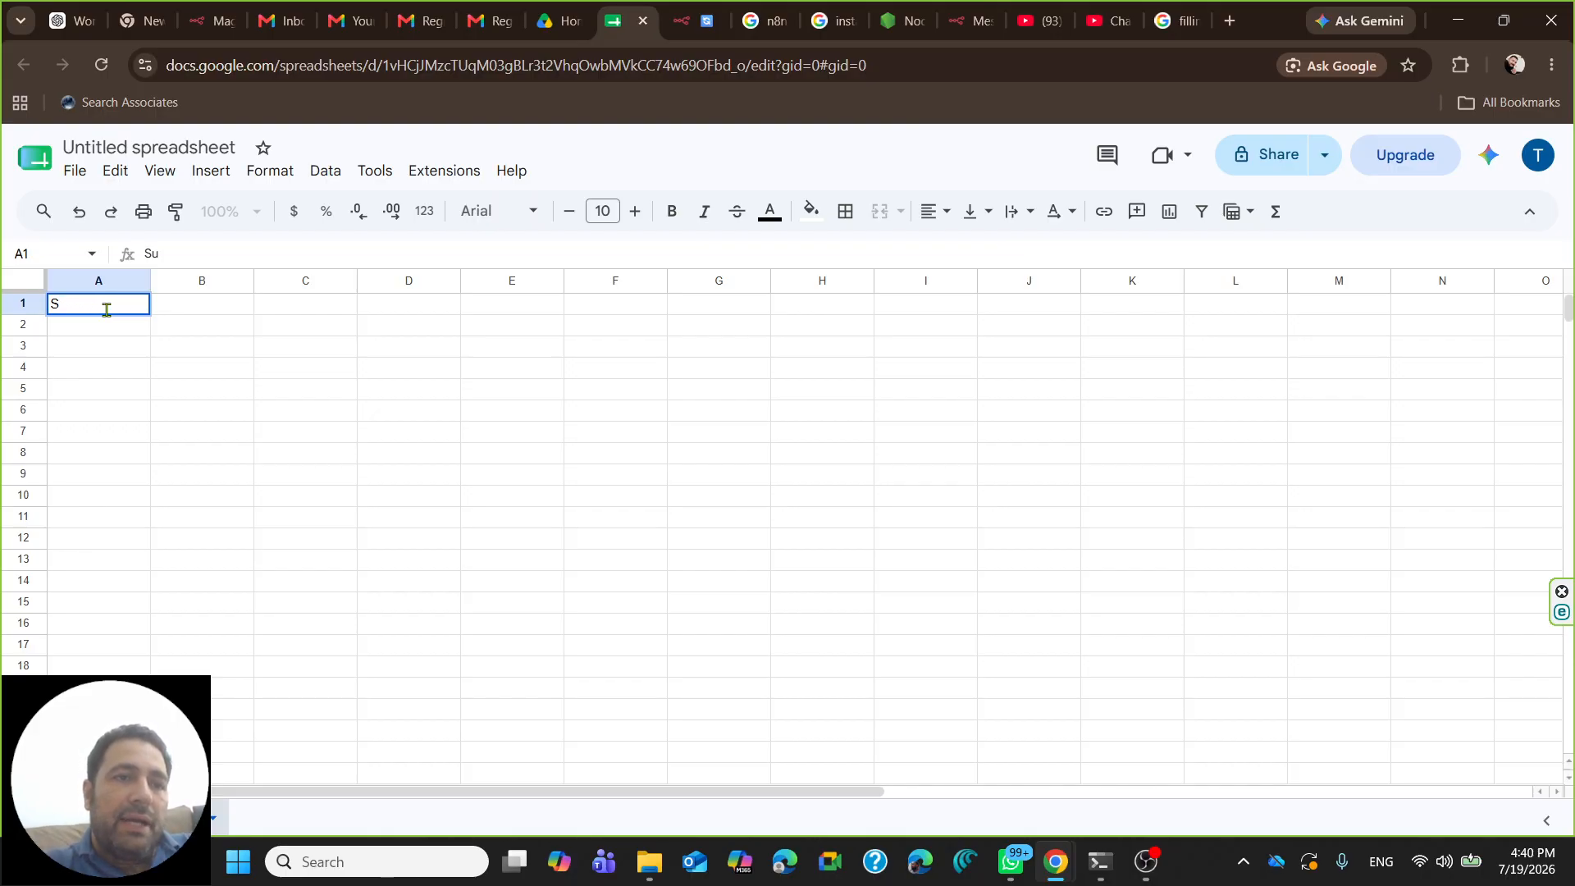
type("Time")
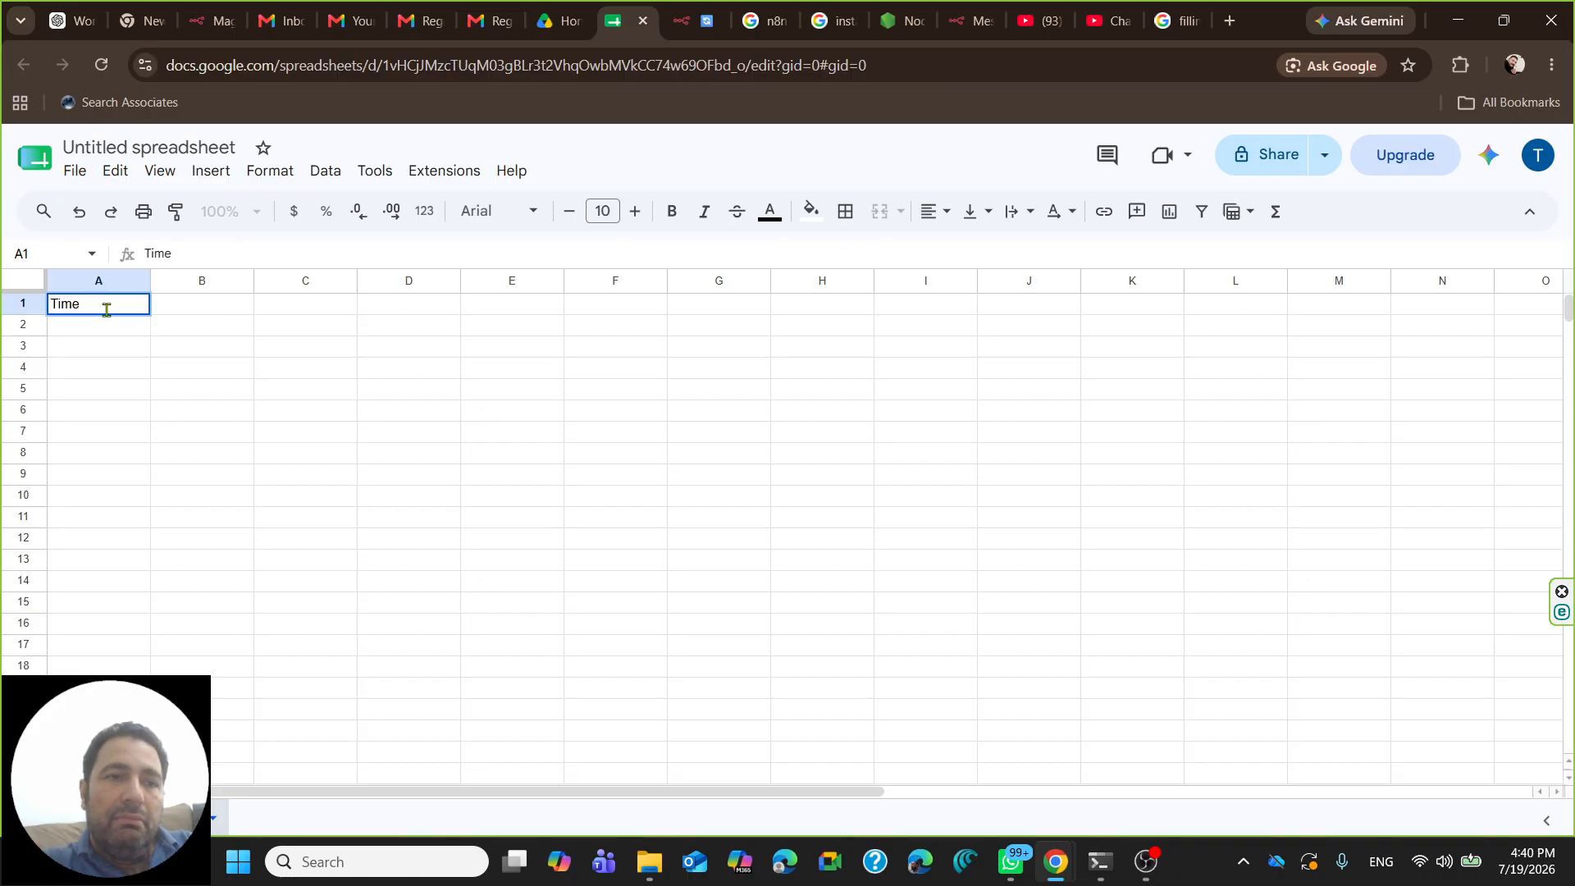
type("stamp")
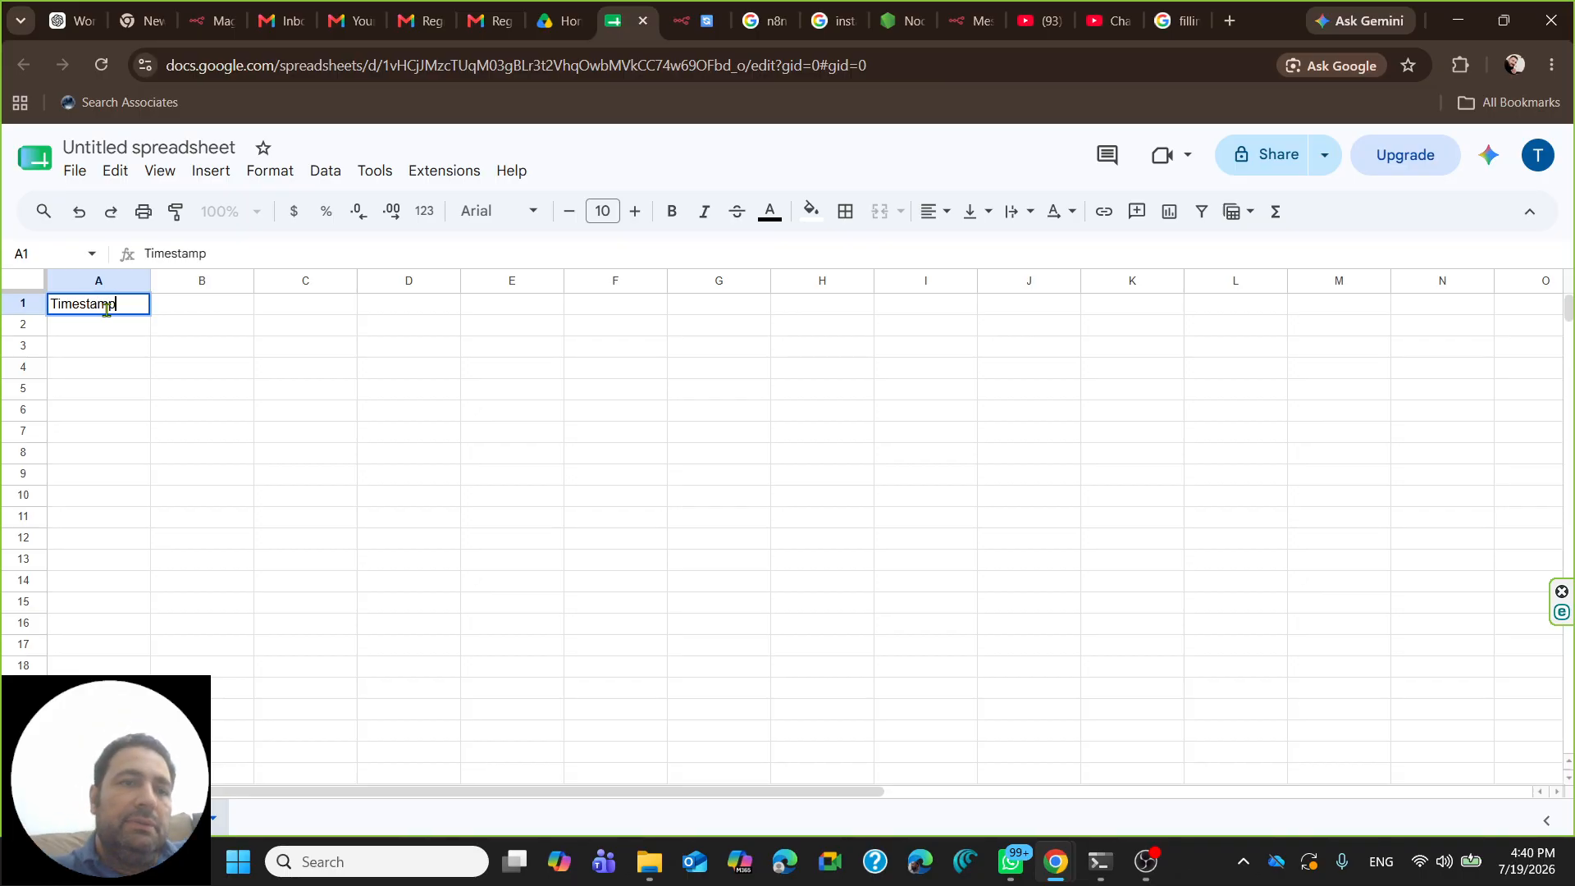
left_click(166, 313)
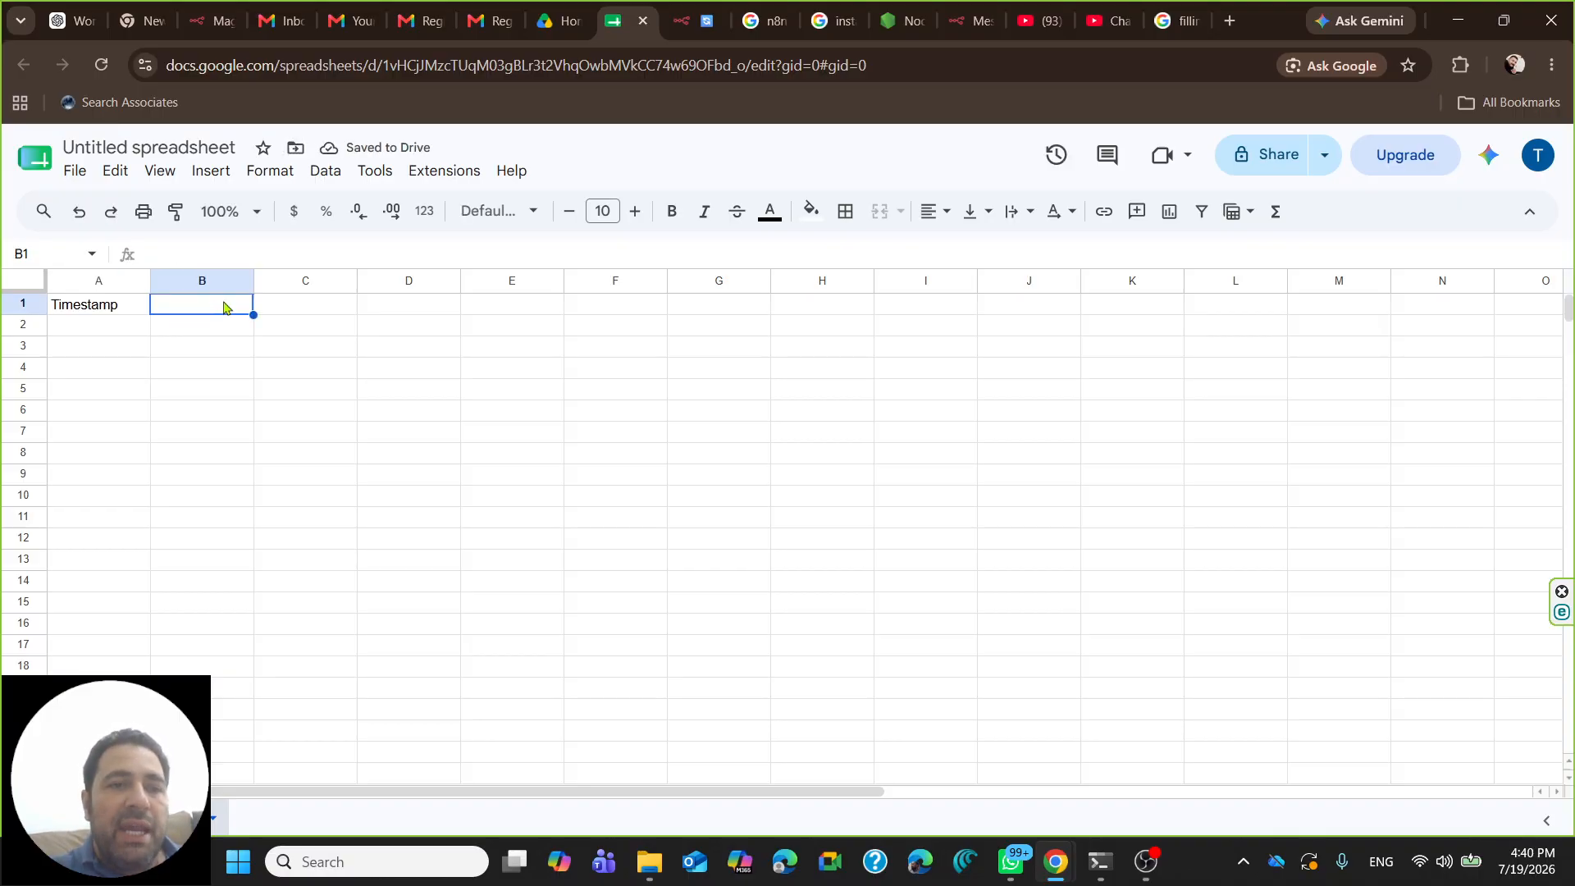
- Rename the spreadsheet to 'Course_Registration_form'
left_click(156, 146)
triple_click(157, 145)
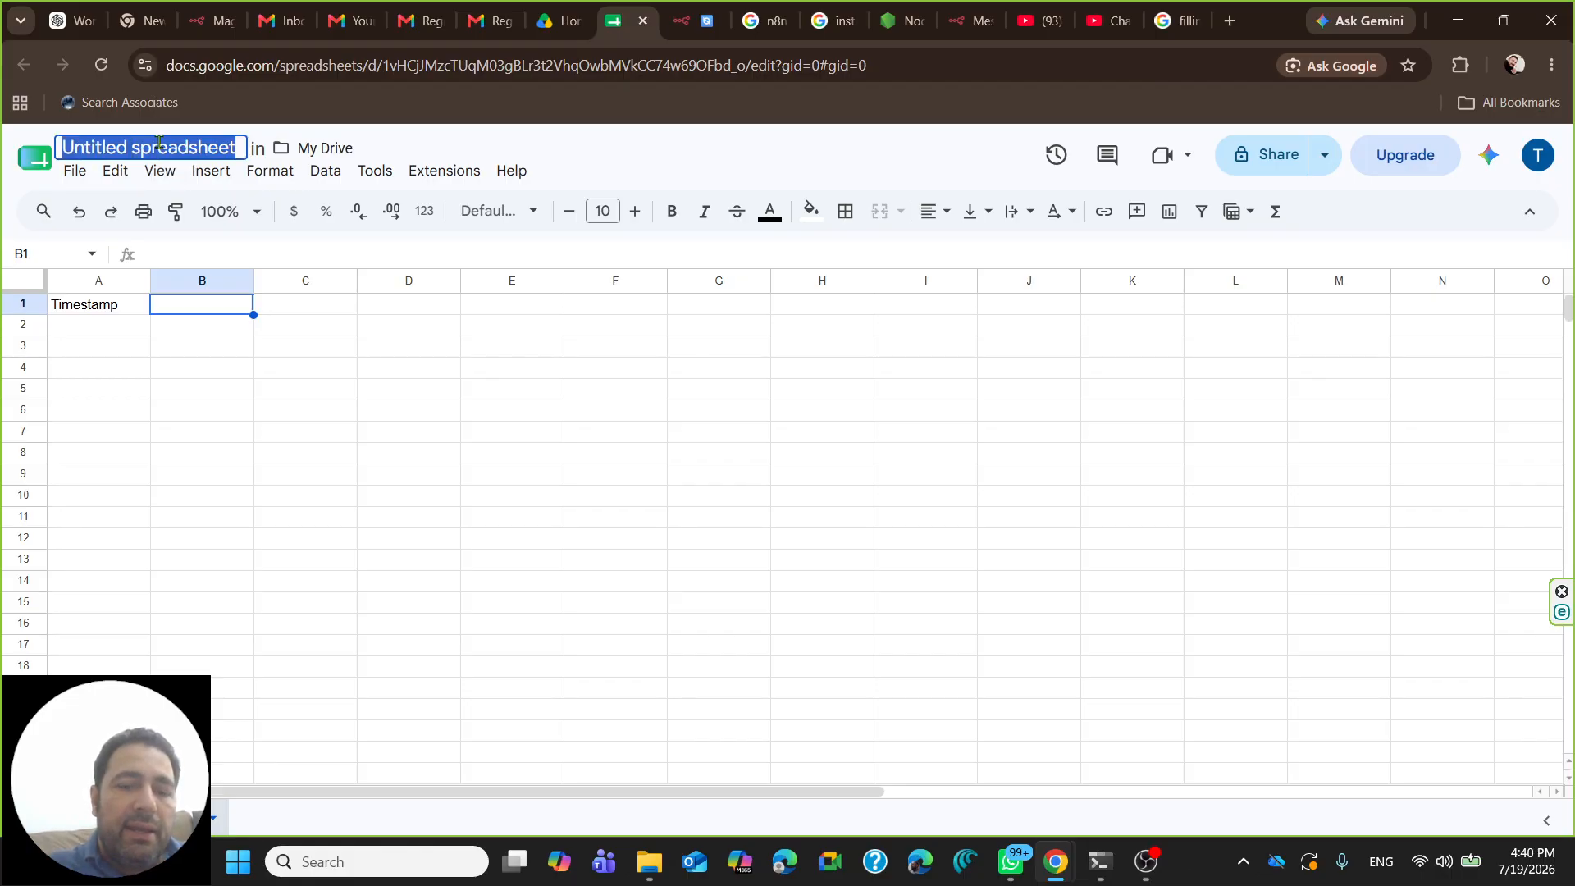
type("Course")
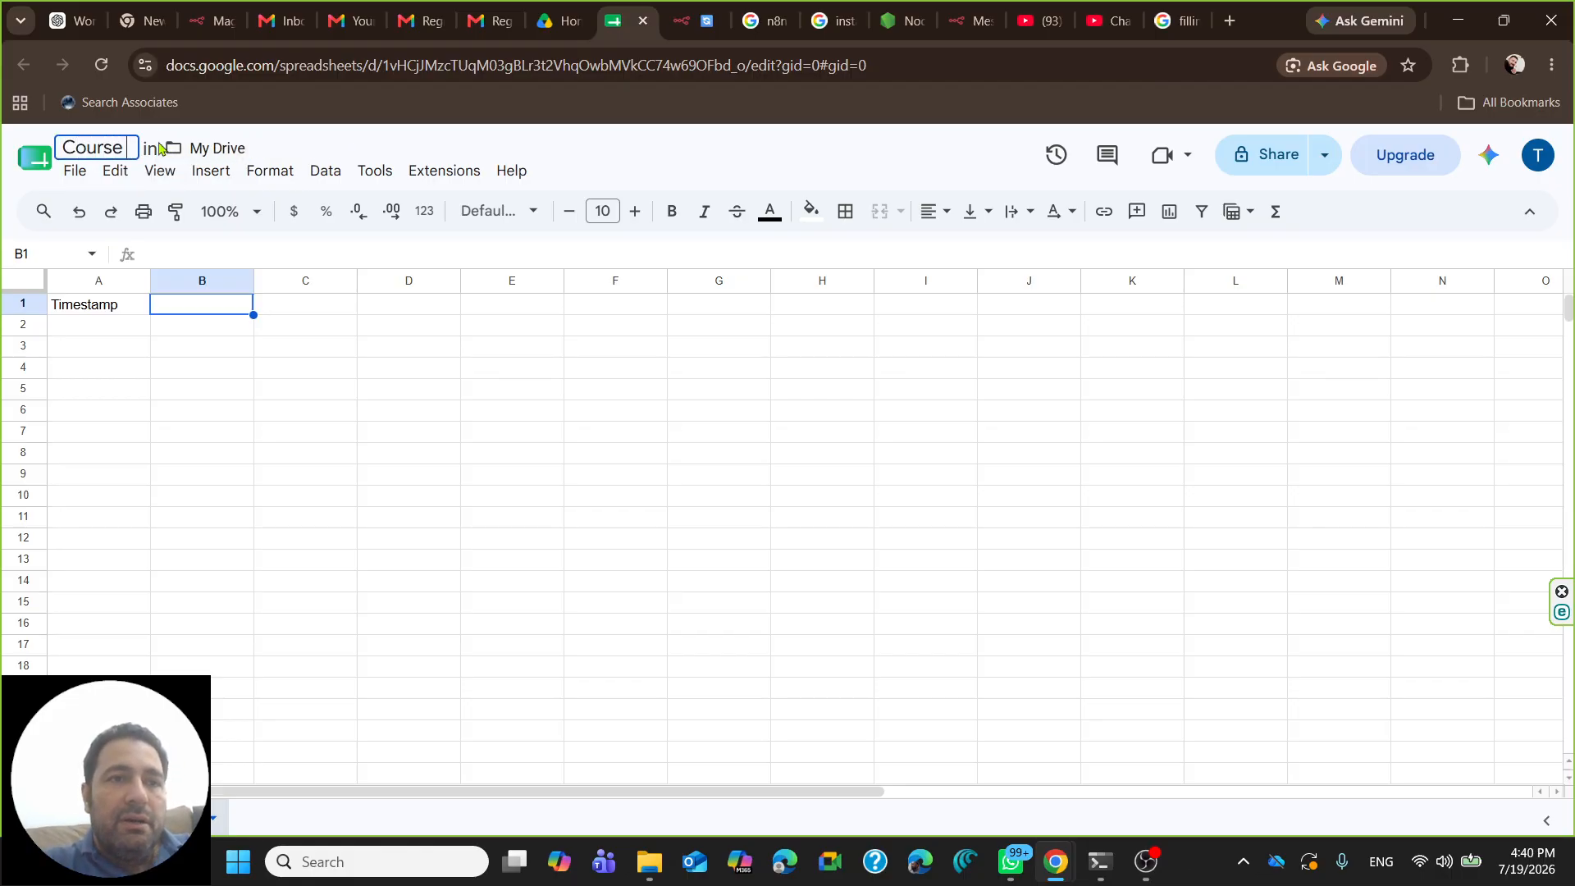
type("_Registration_form")
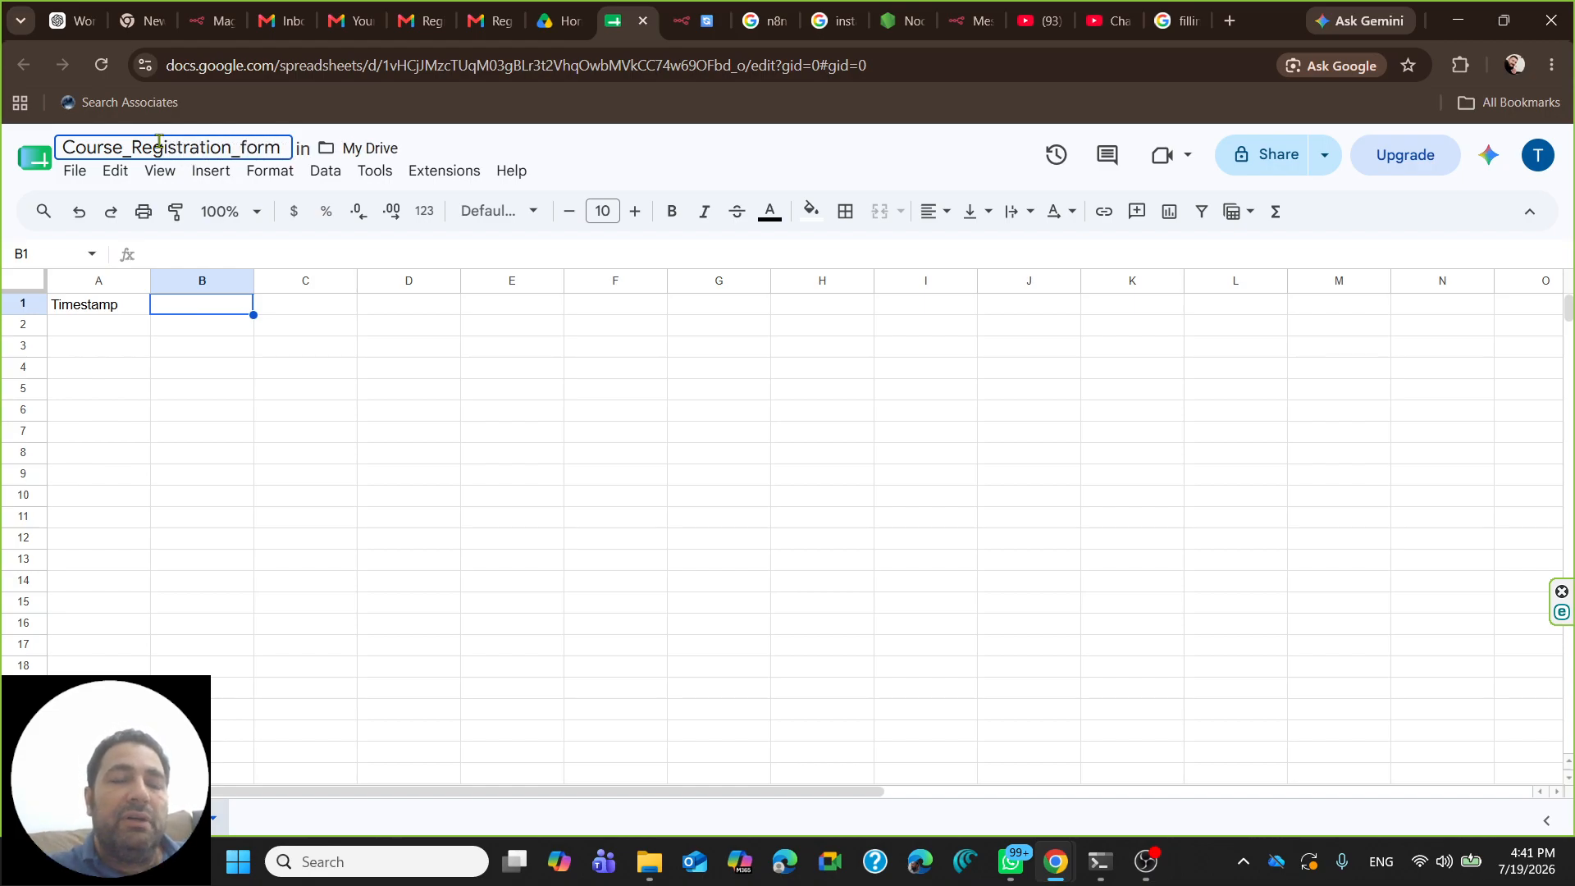
left_click(219, 313)
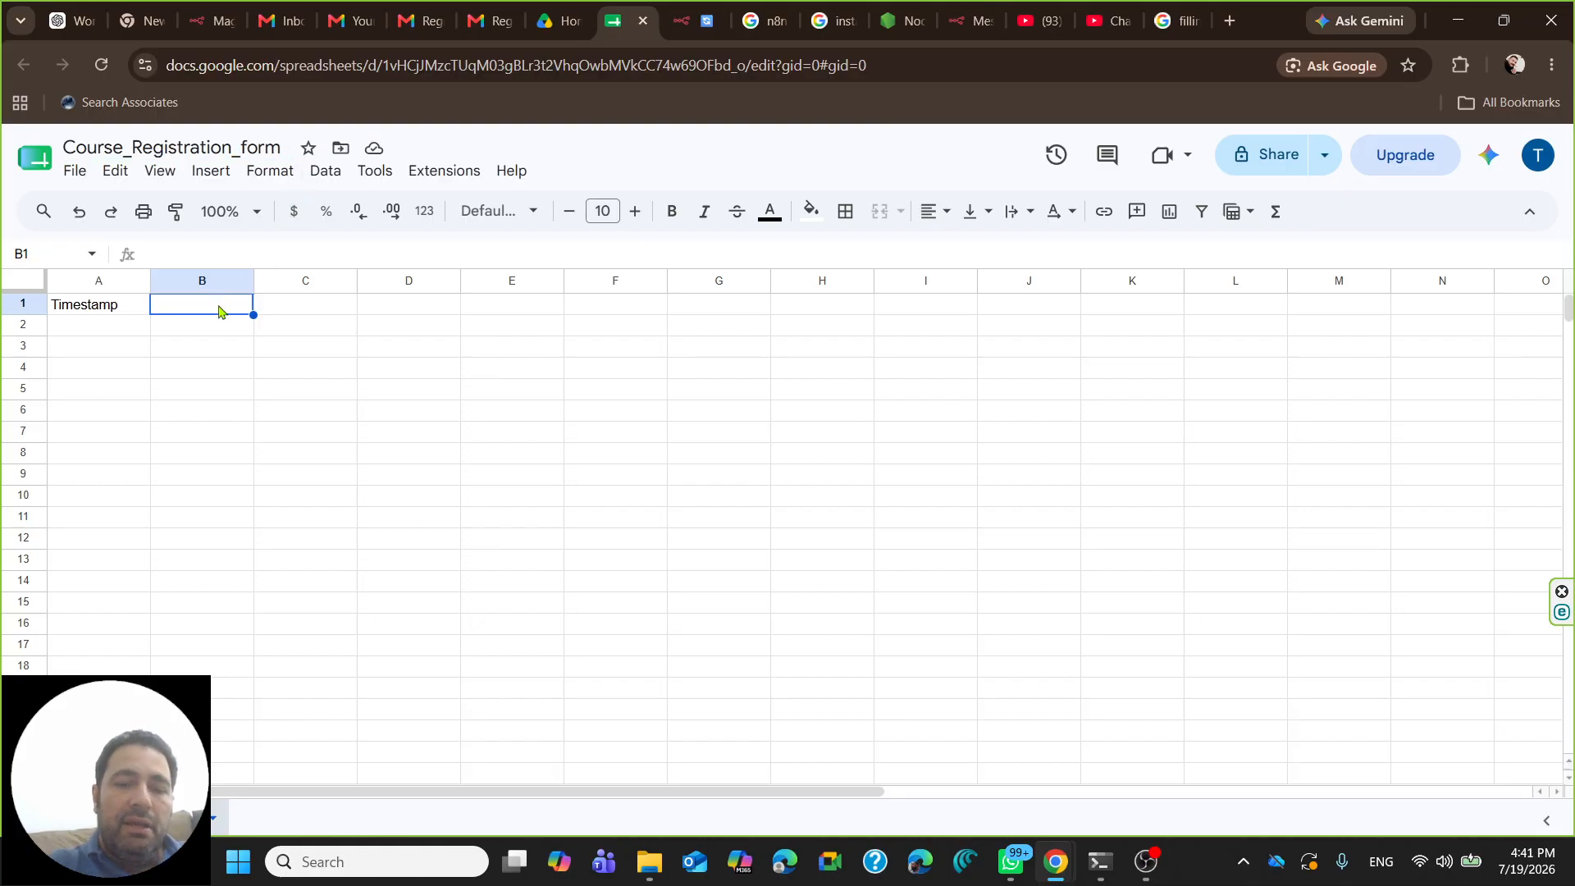
- Enter headers Name, email, course and experience_level in B1:E1
type("F")
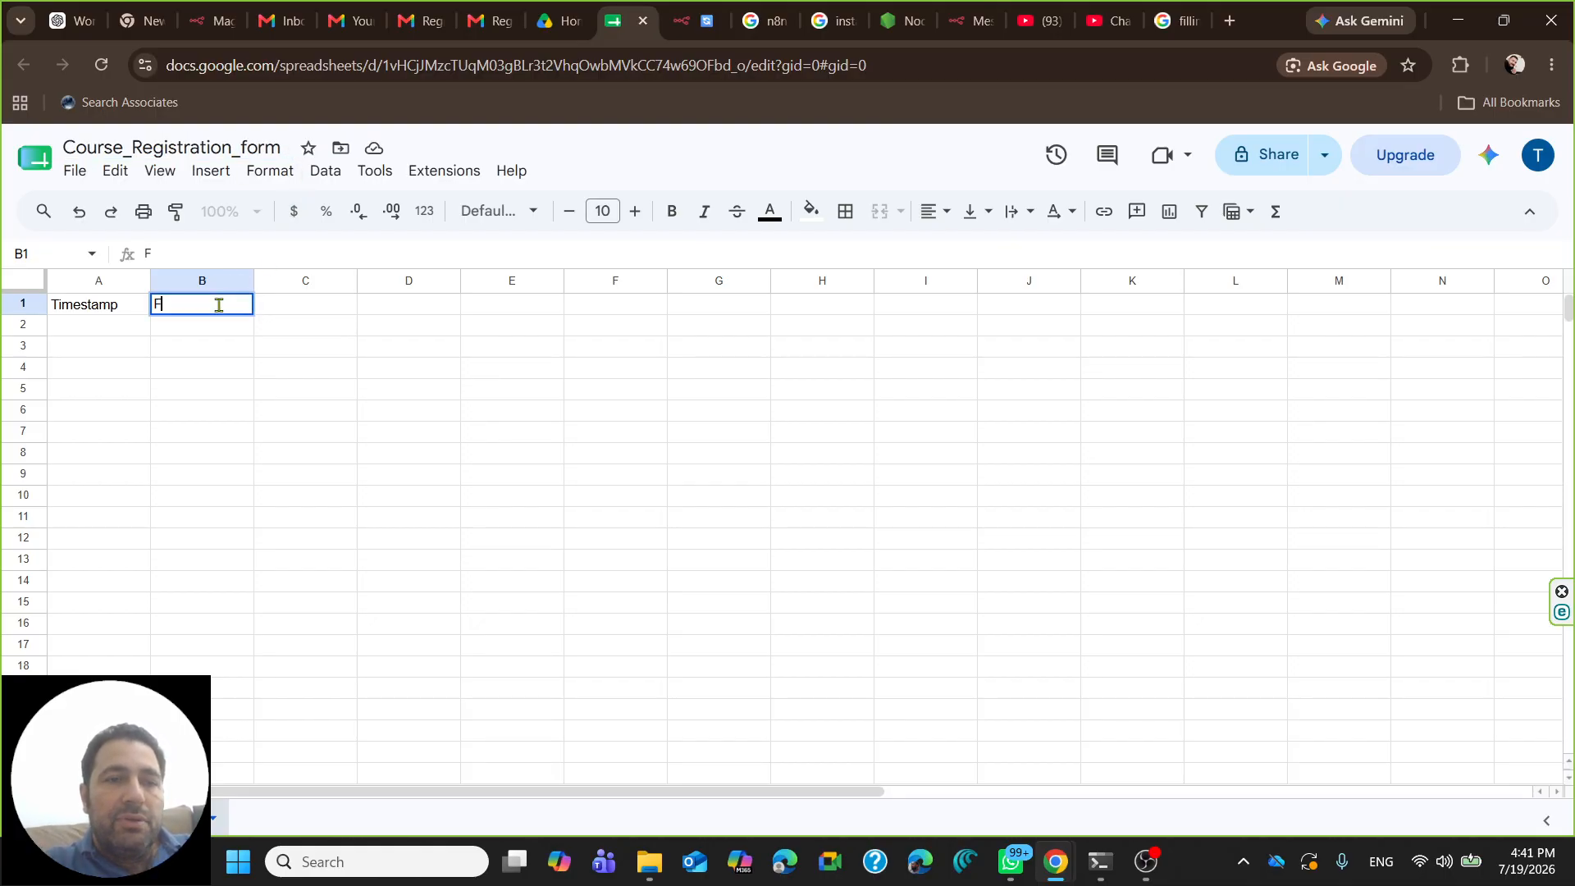
type("ull Nma")
key("BackSpace")
key("BackSpace")
key("BackSpace")
key("BackSpace")
key("BackSpace")
key("BackSpace")
type("Nmae")
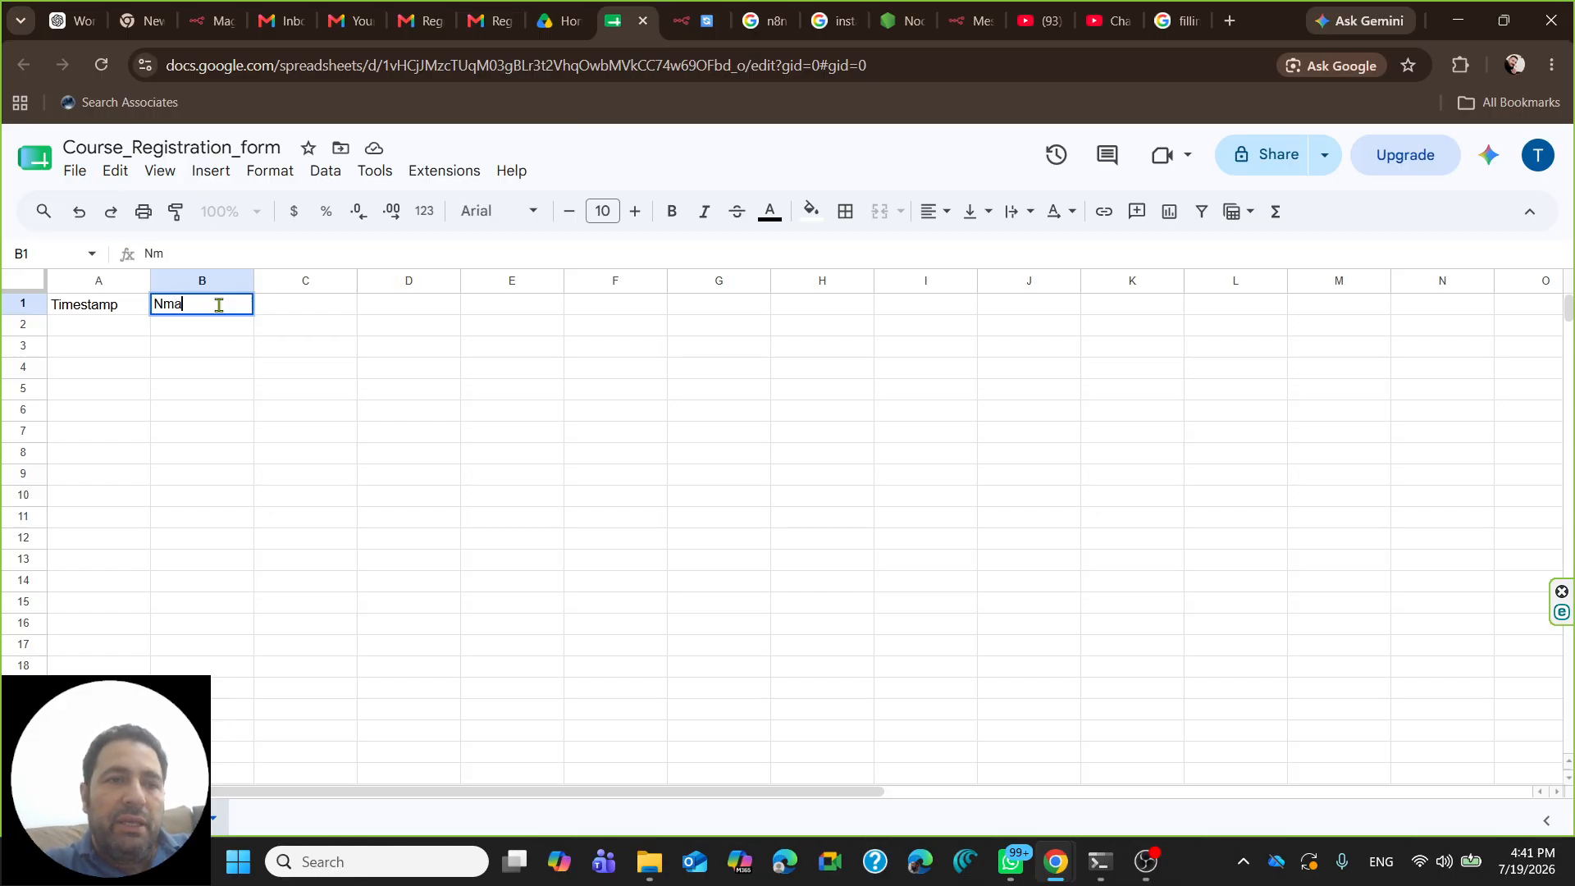
key("BackSpace")
key("BackSpace")
key("BackSpace")
type("ame")
key("Tab")
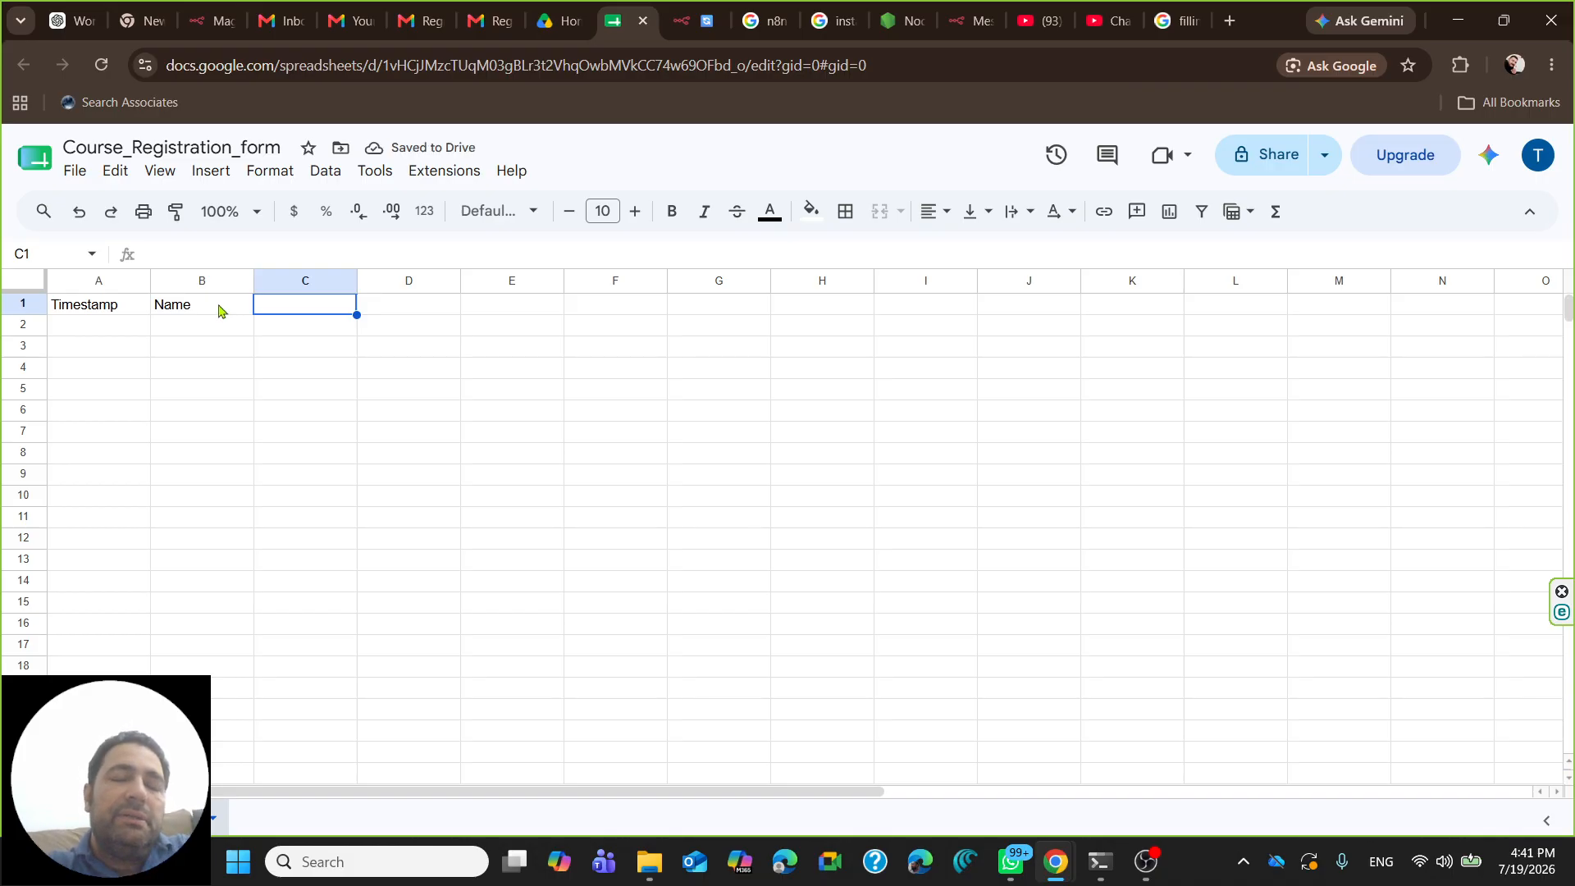
type("email")
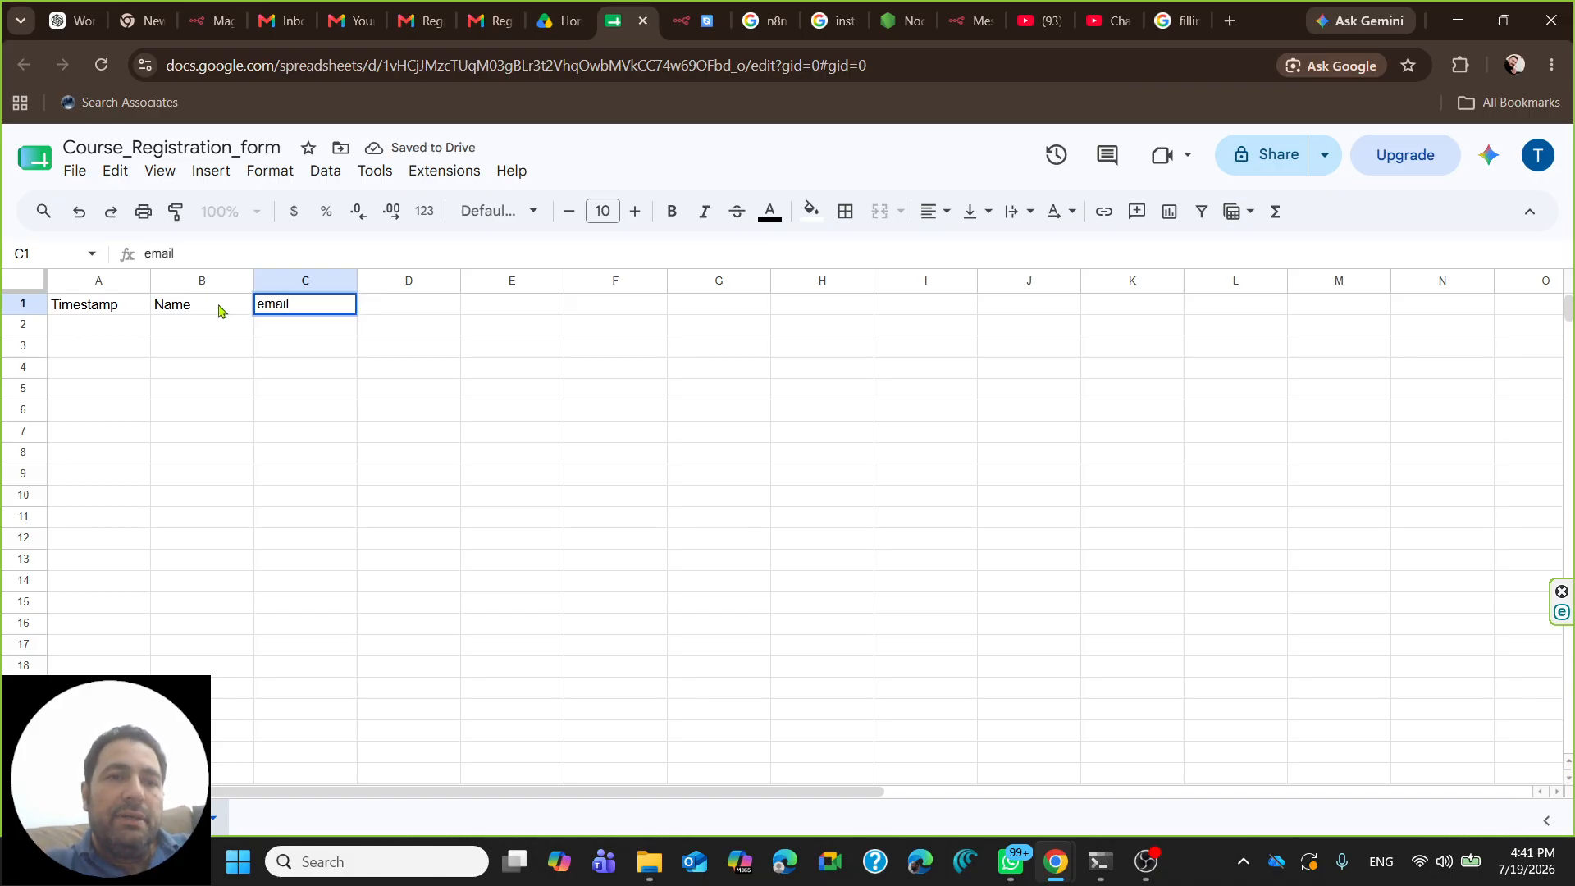
key("Tab")
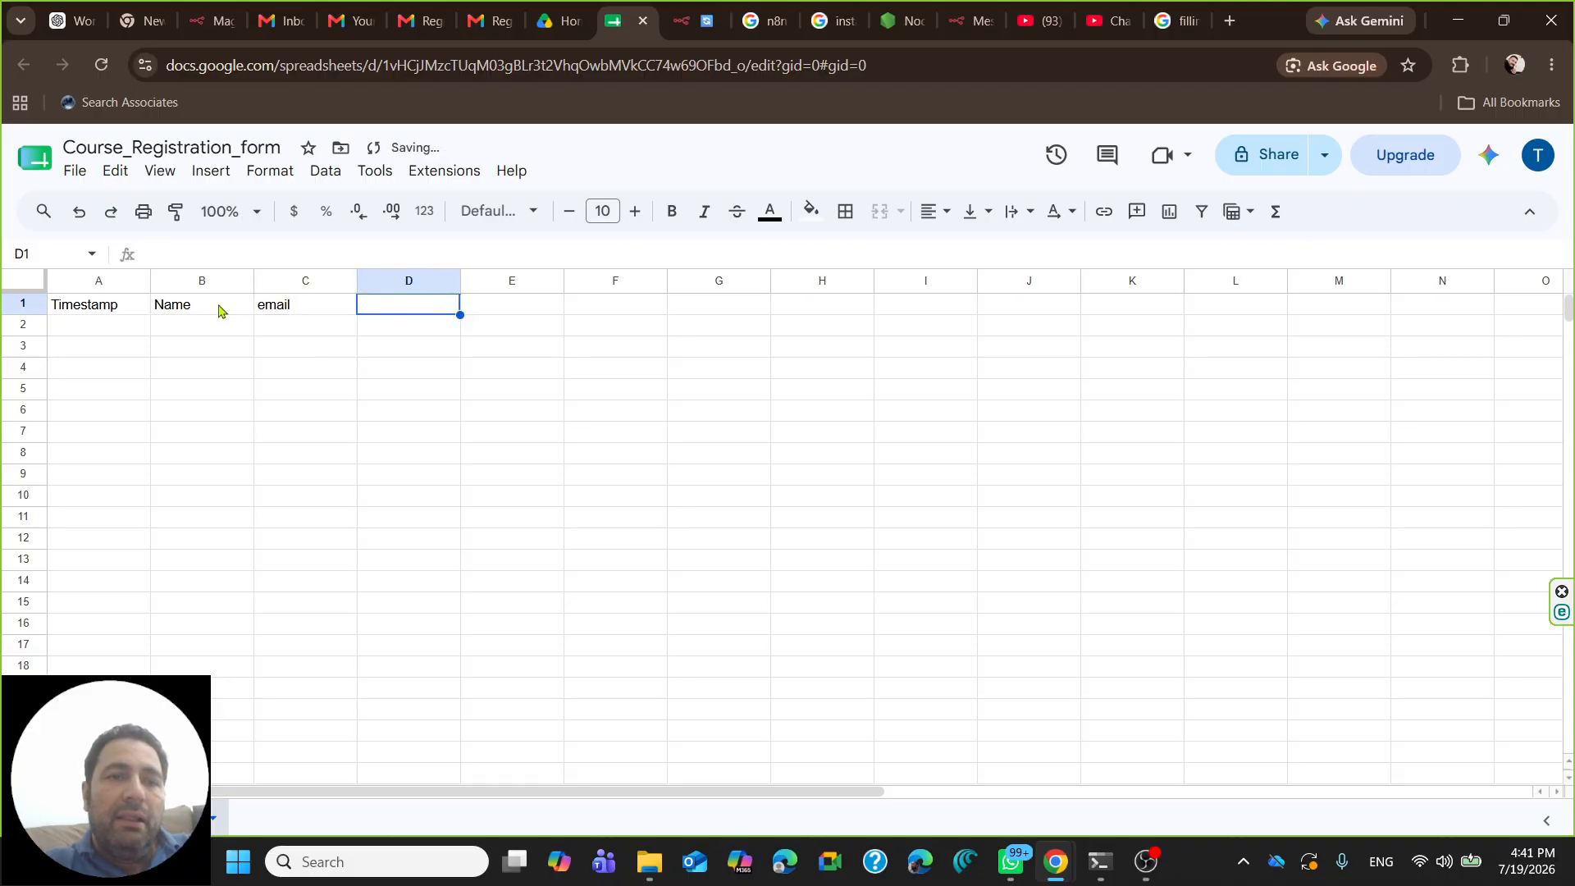
type("cou")
key("BackSpace")
key("BackSpace")
key("BackSpace")
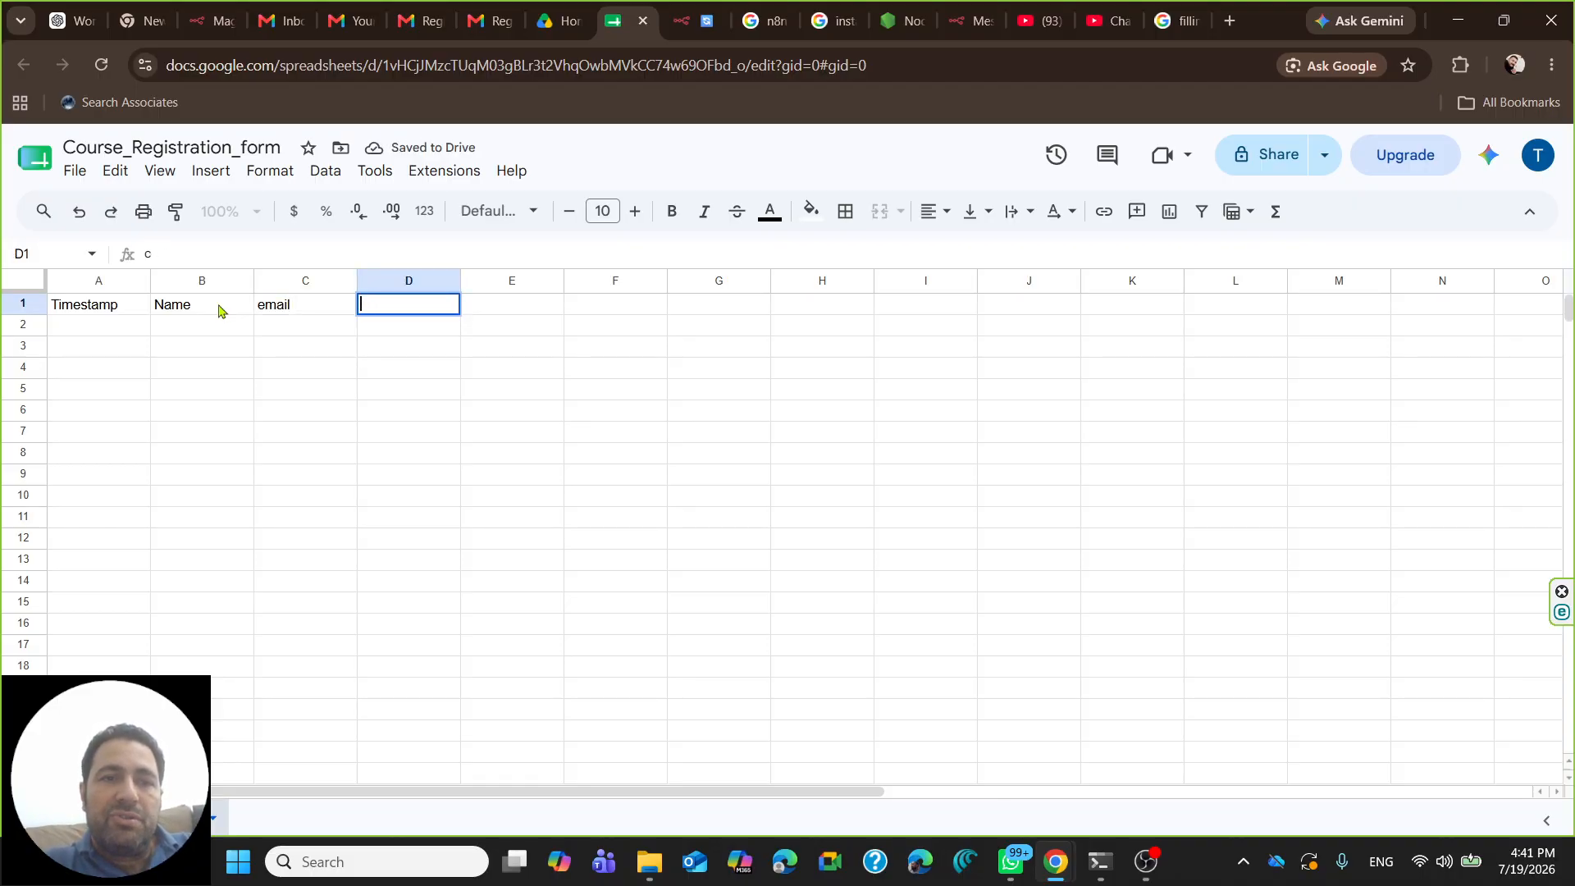
type("registe")
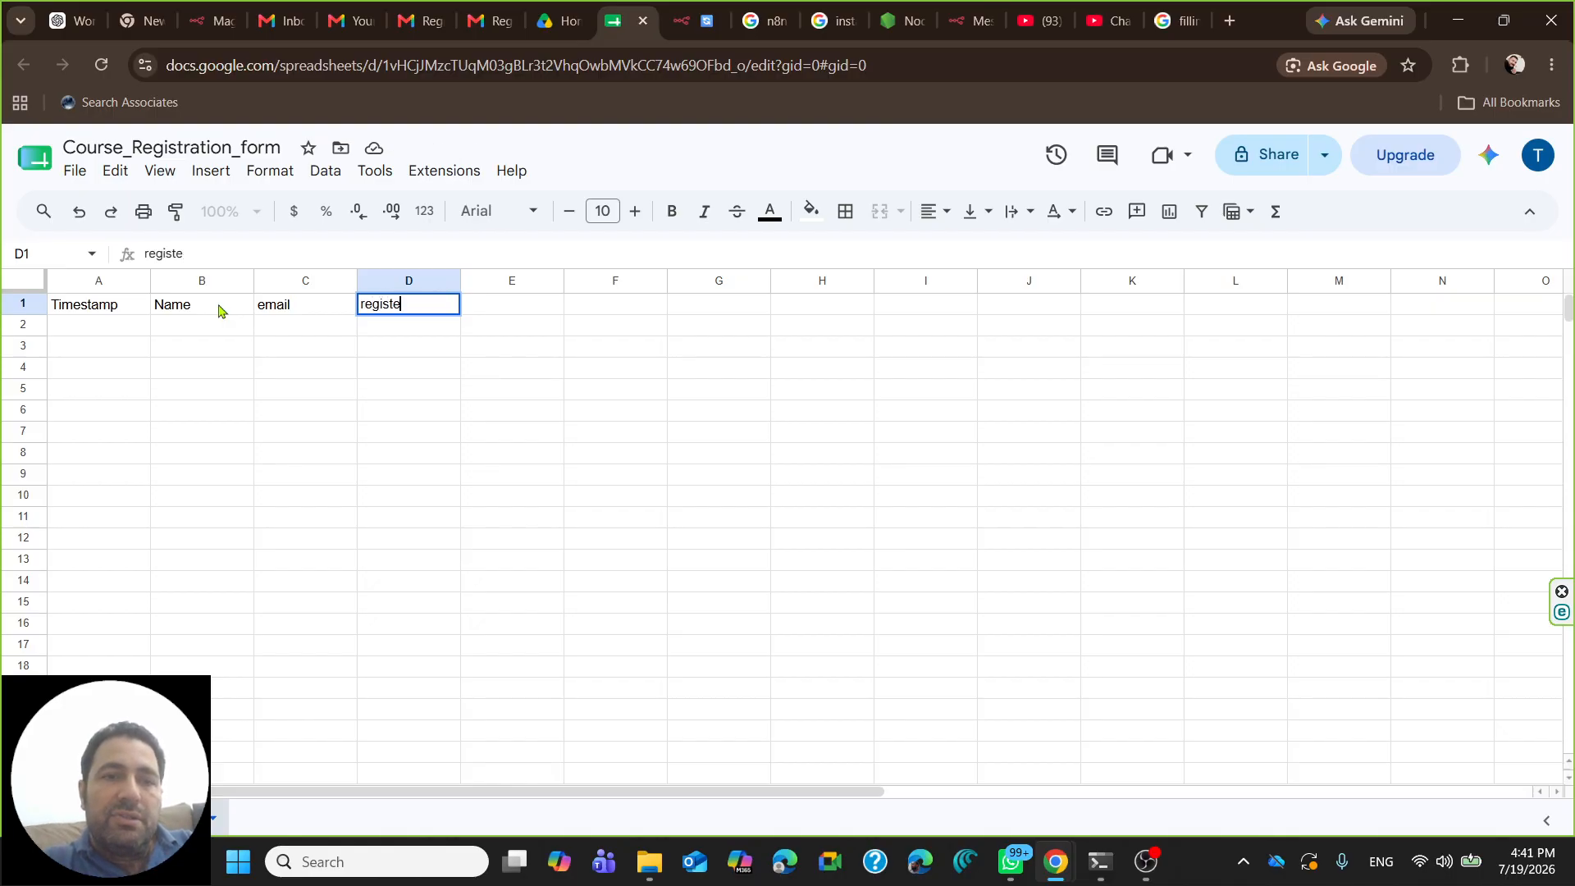
type("t")
key("BackSpace")
key("BackSpace")
key("BackSpace")
key("BackSpace")
key("BackSpace")
key("BackSpace")
type("course")
key("Tab")
type("exper")
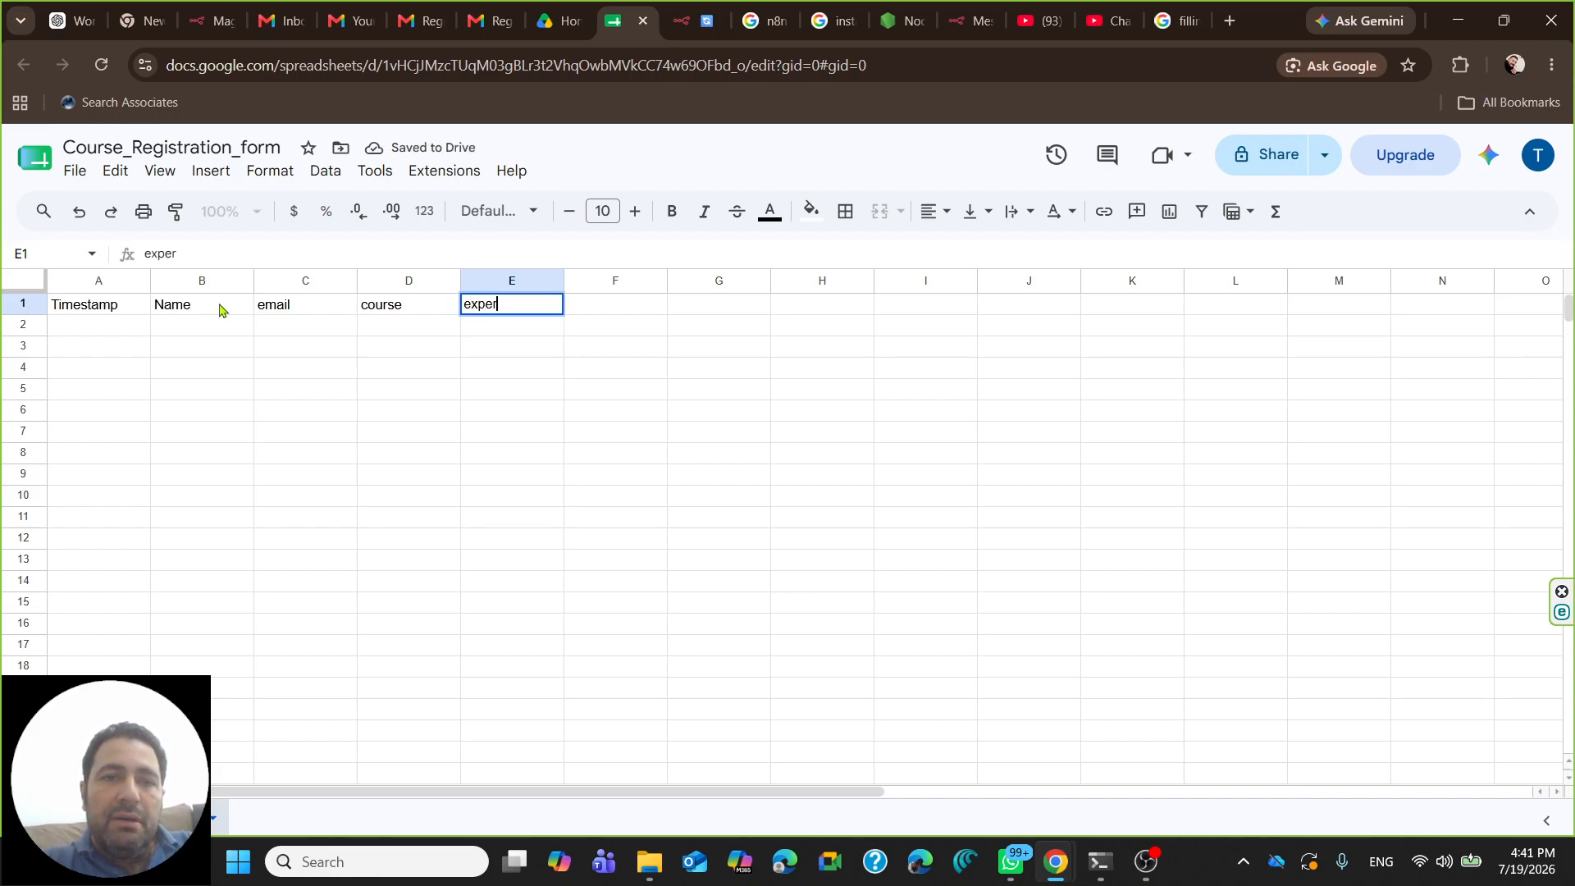
type("ience")
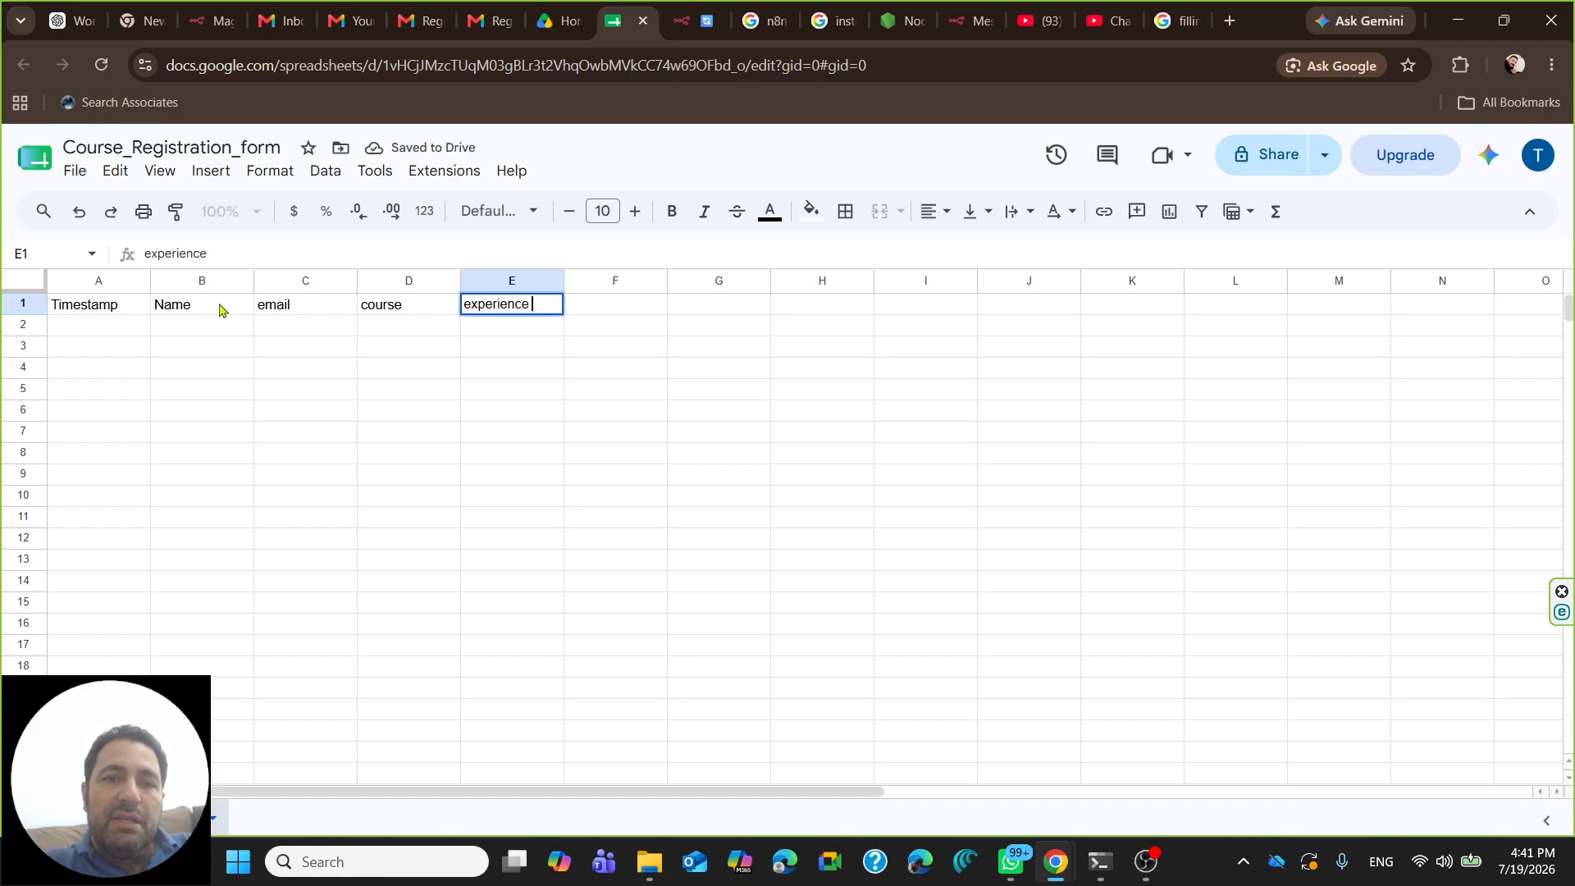
type("_level")
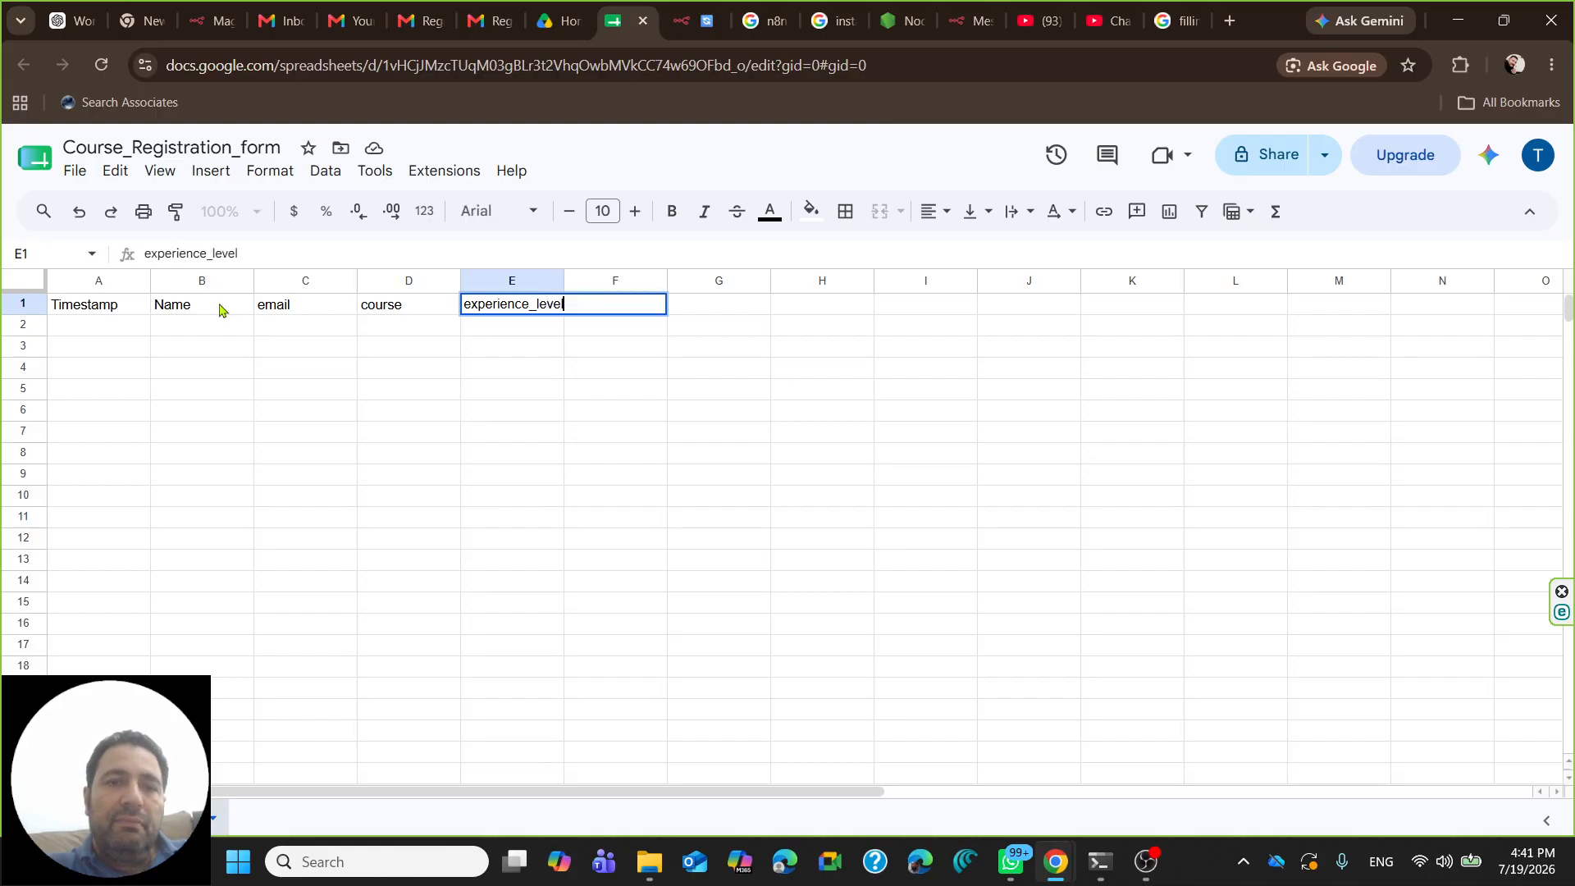
left_click(555, 433)
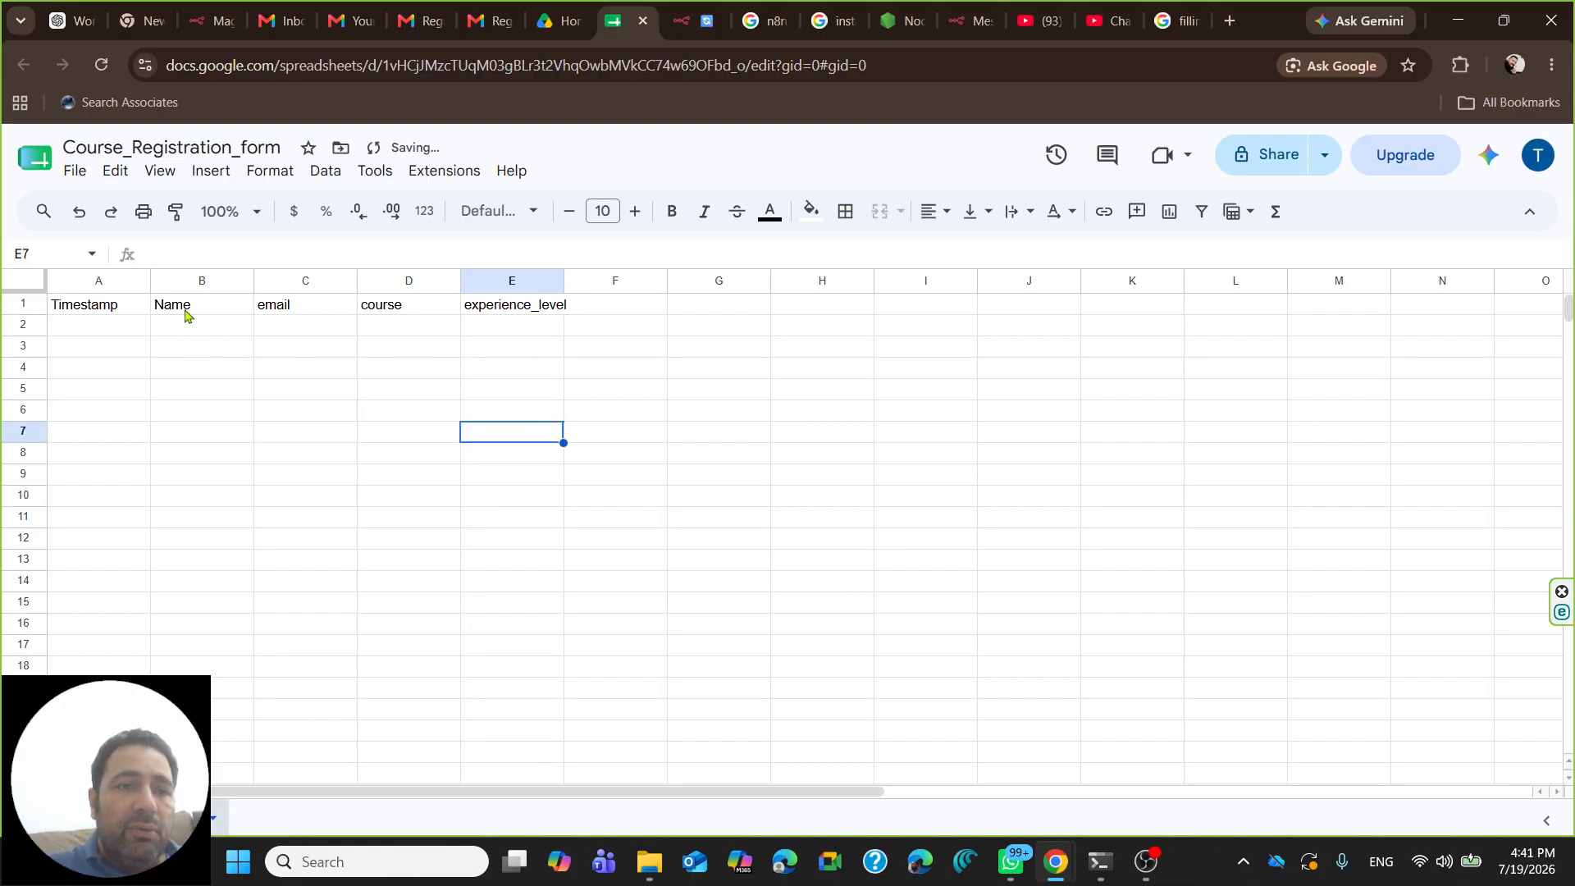
- Select columns A through E and widen them so the headers fit
left_click_drag(120, 283, 632, 281)
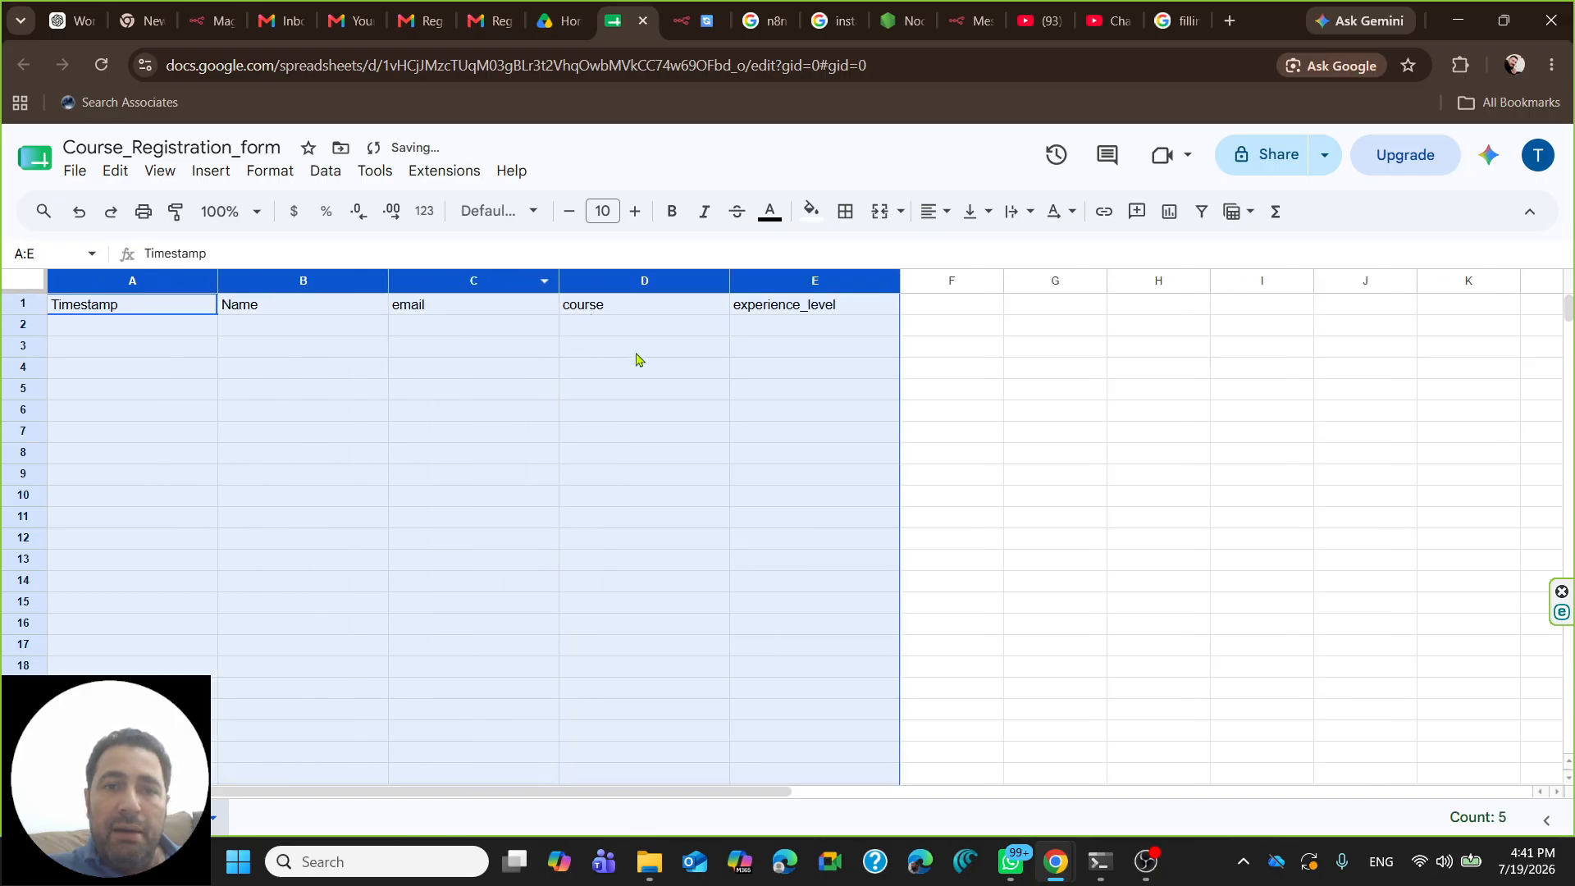
left_click(505, 332)
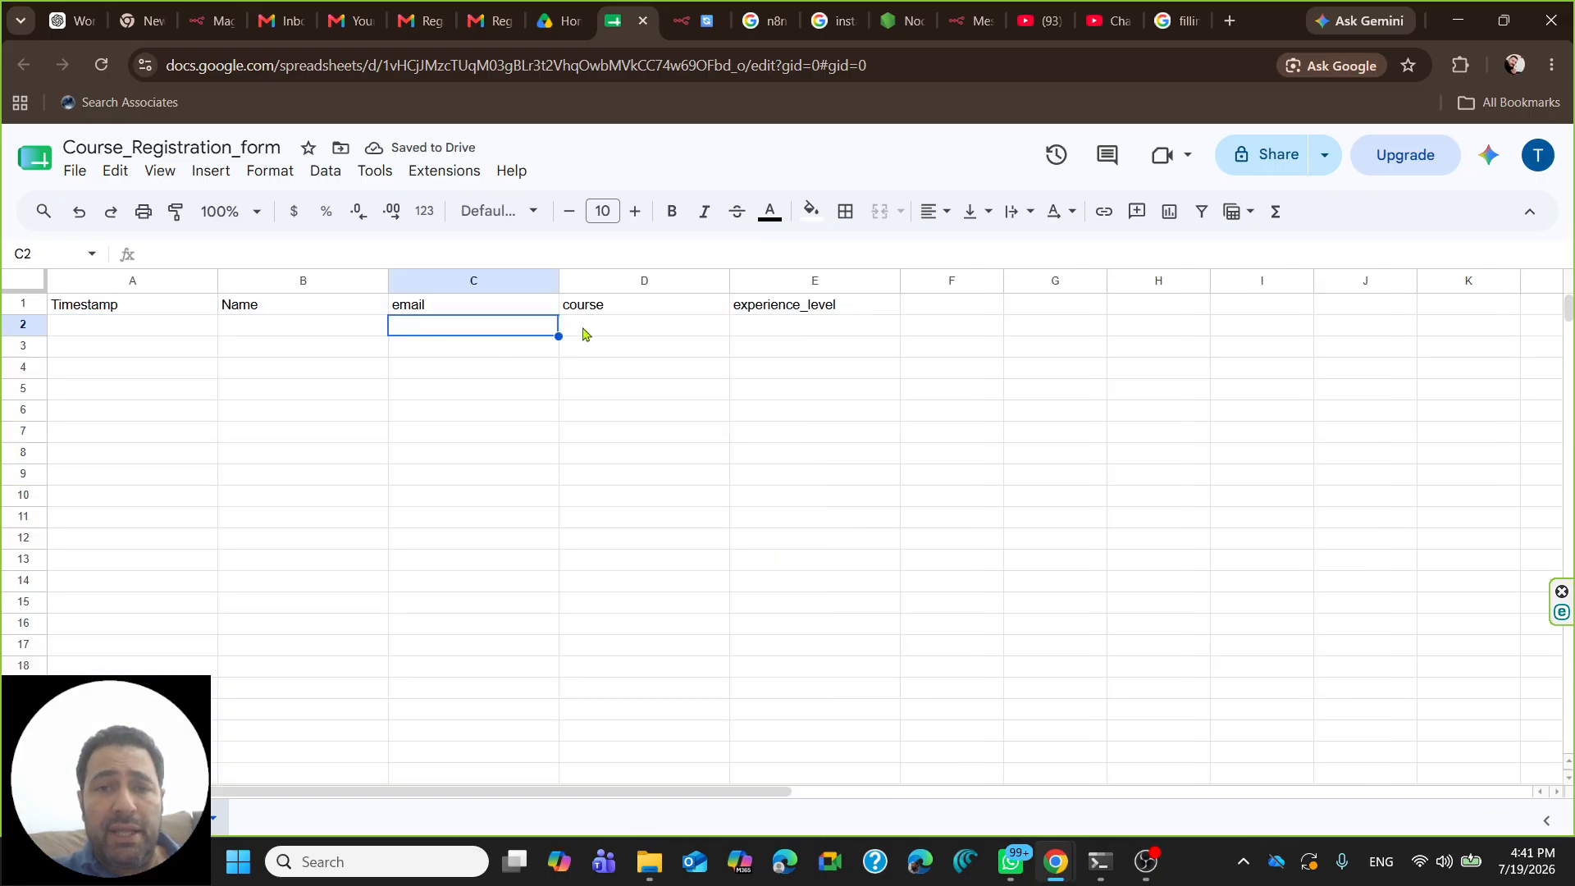
left_click_drag(242, 328, 798, 330)
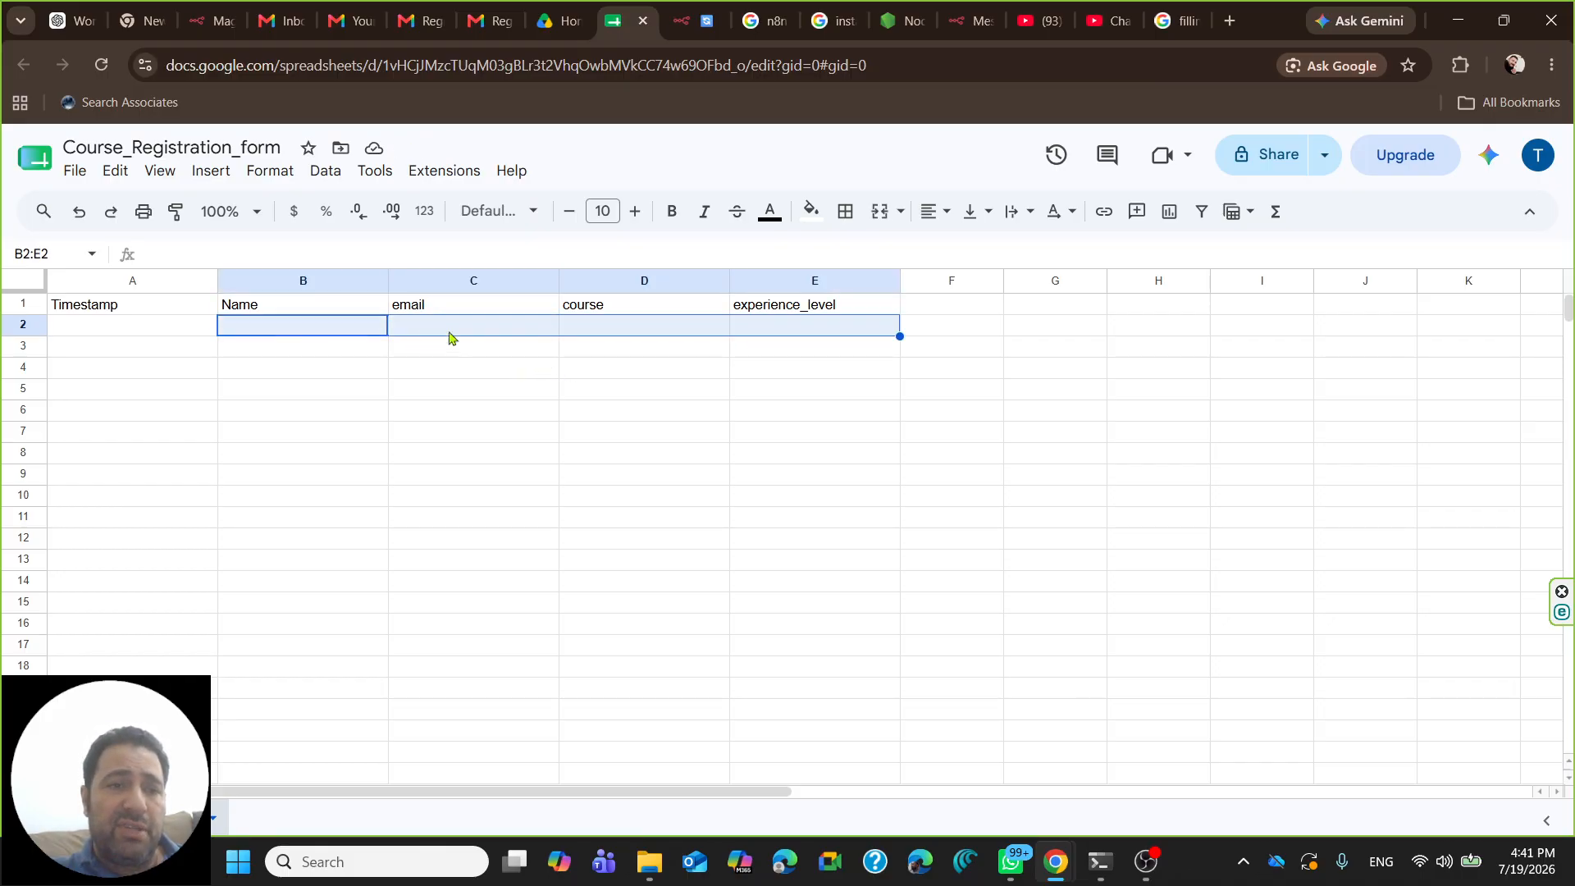
left_click(123, 331)
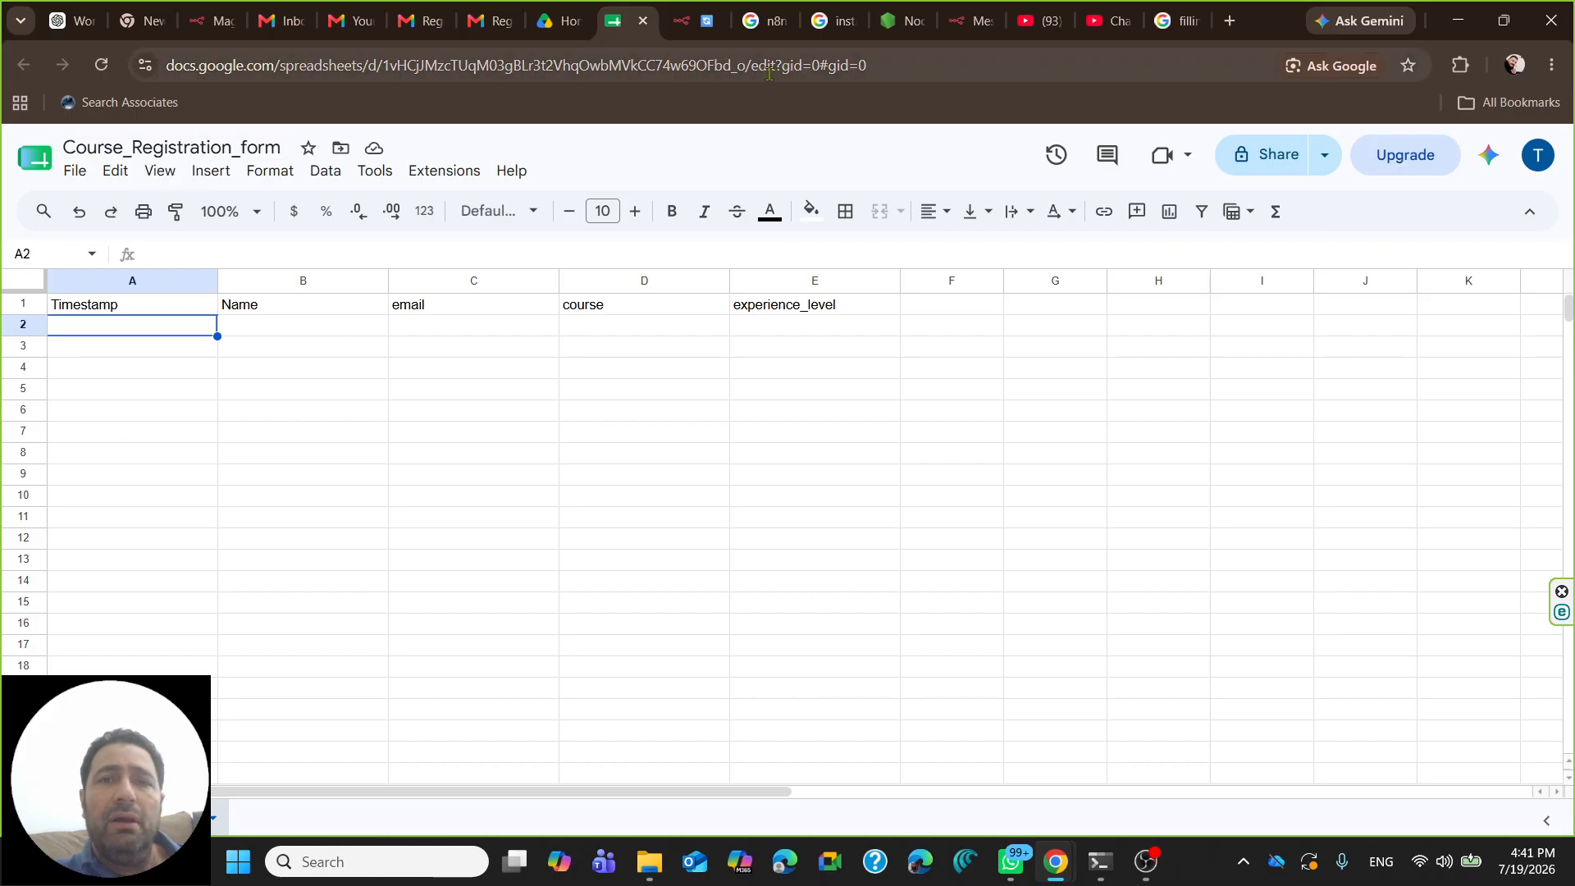
- Add a Google Sheets 'Append row in sheet' node after the form trigger
left_click(689, 20)
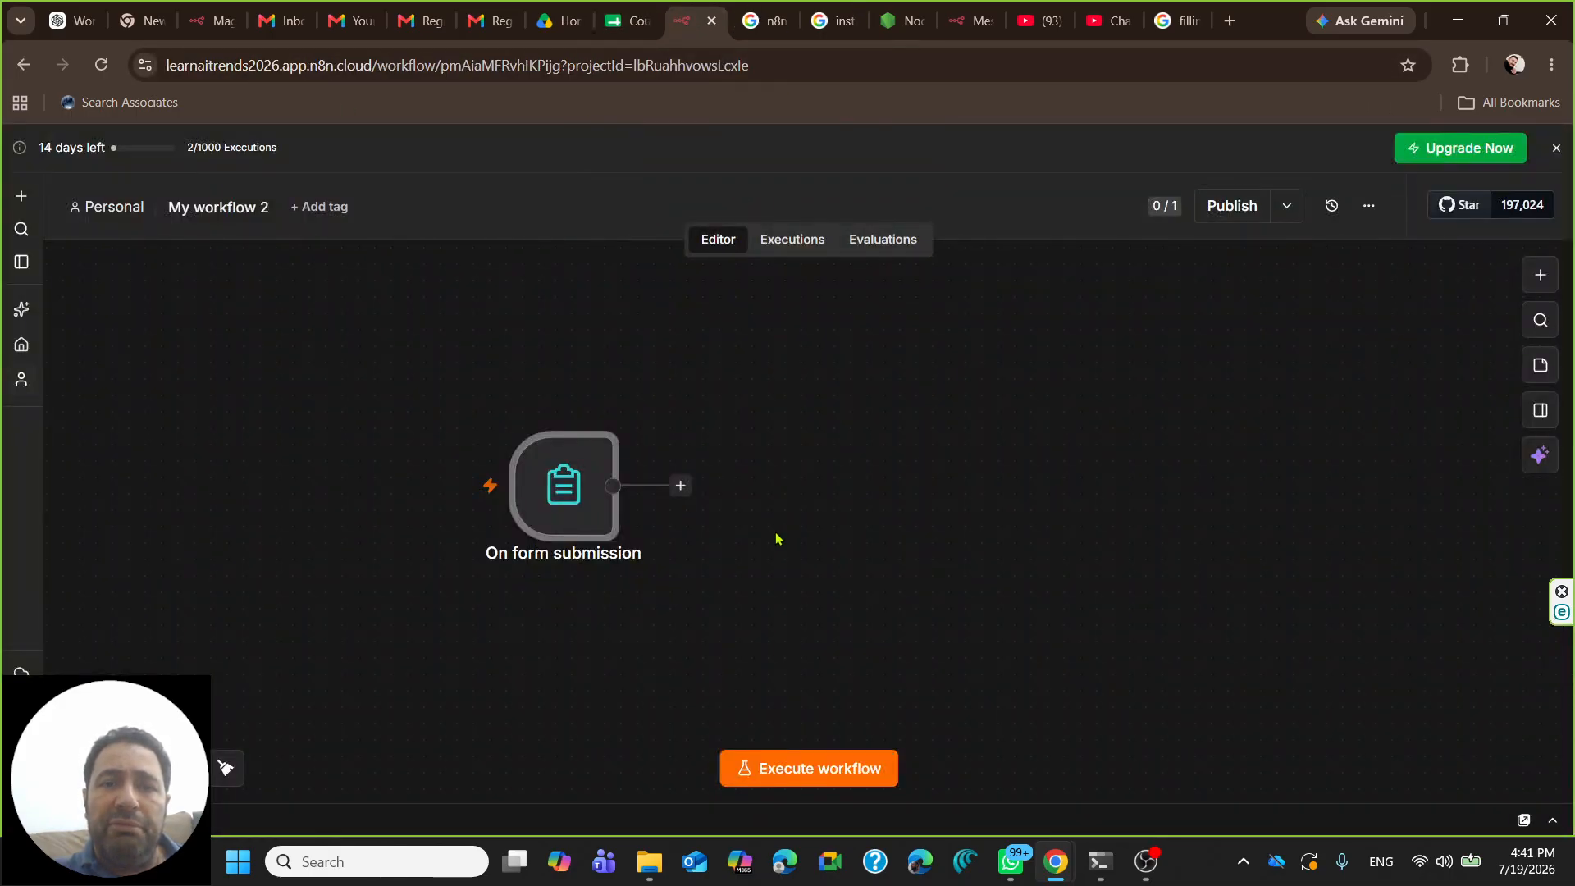
left_click(682, 487)
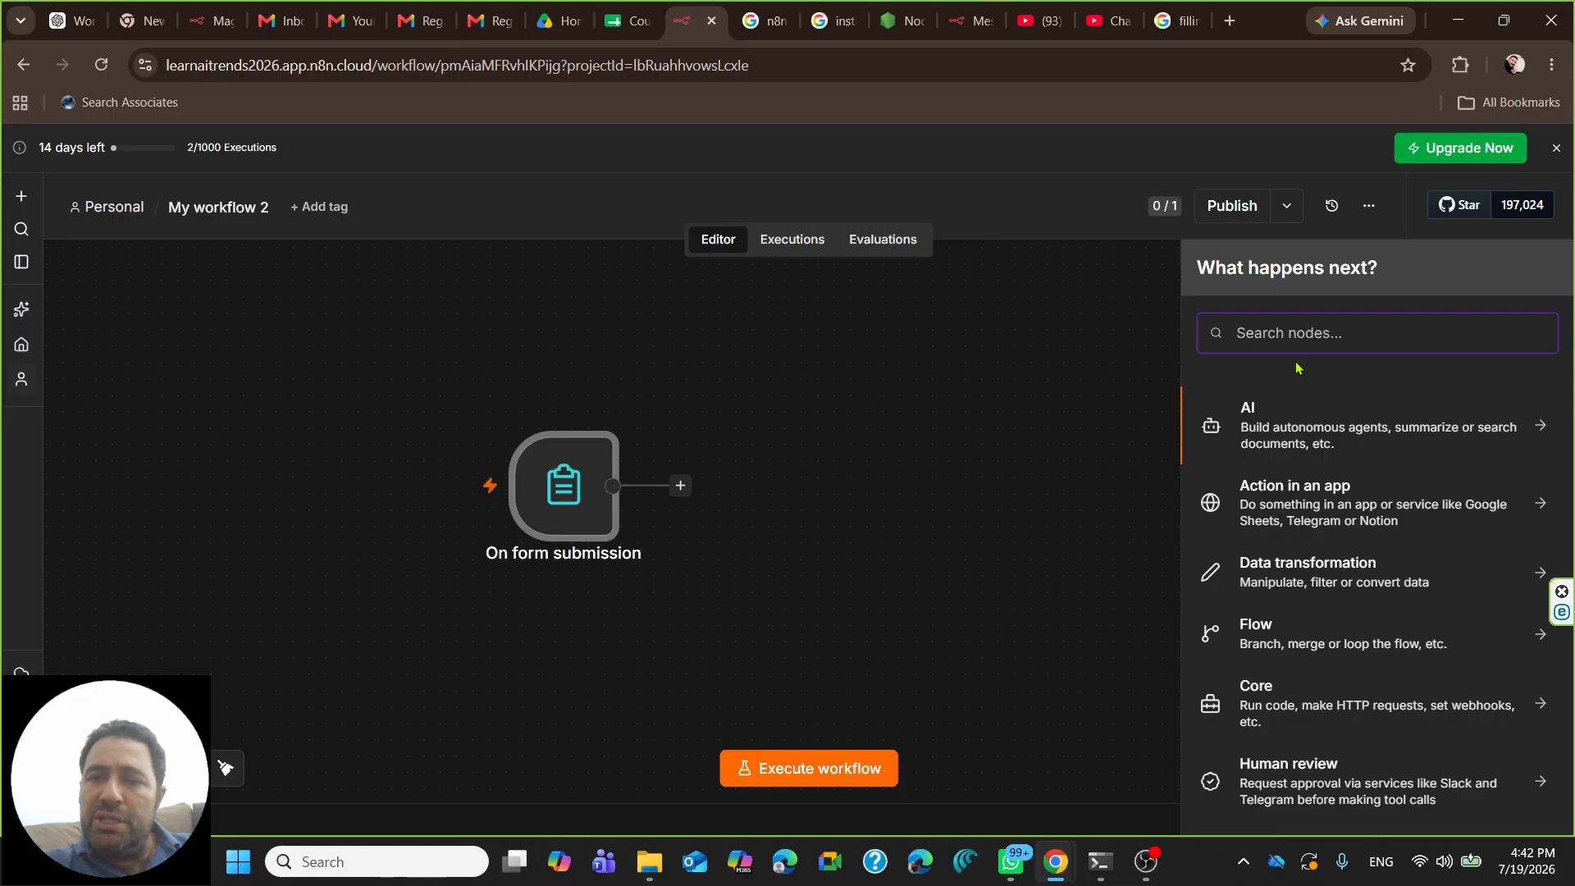
type("sheet")
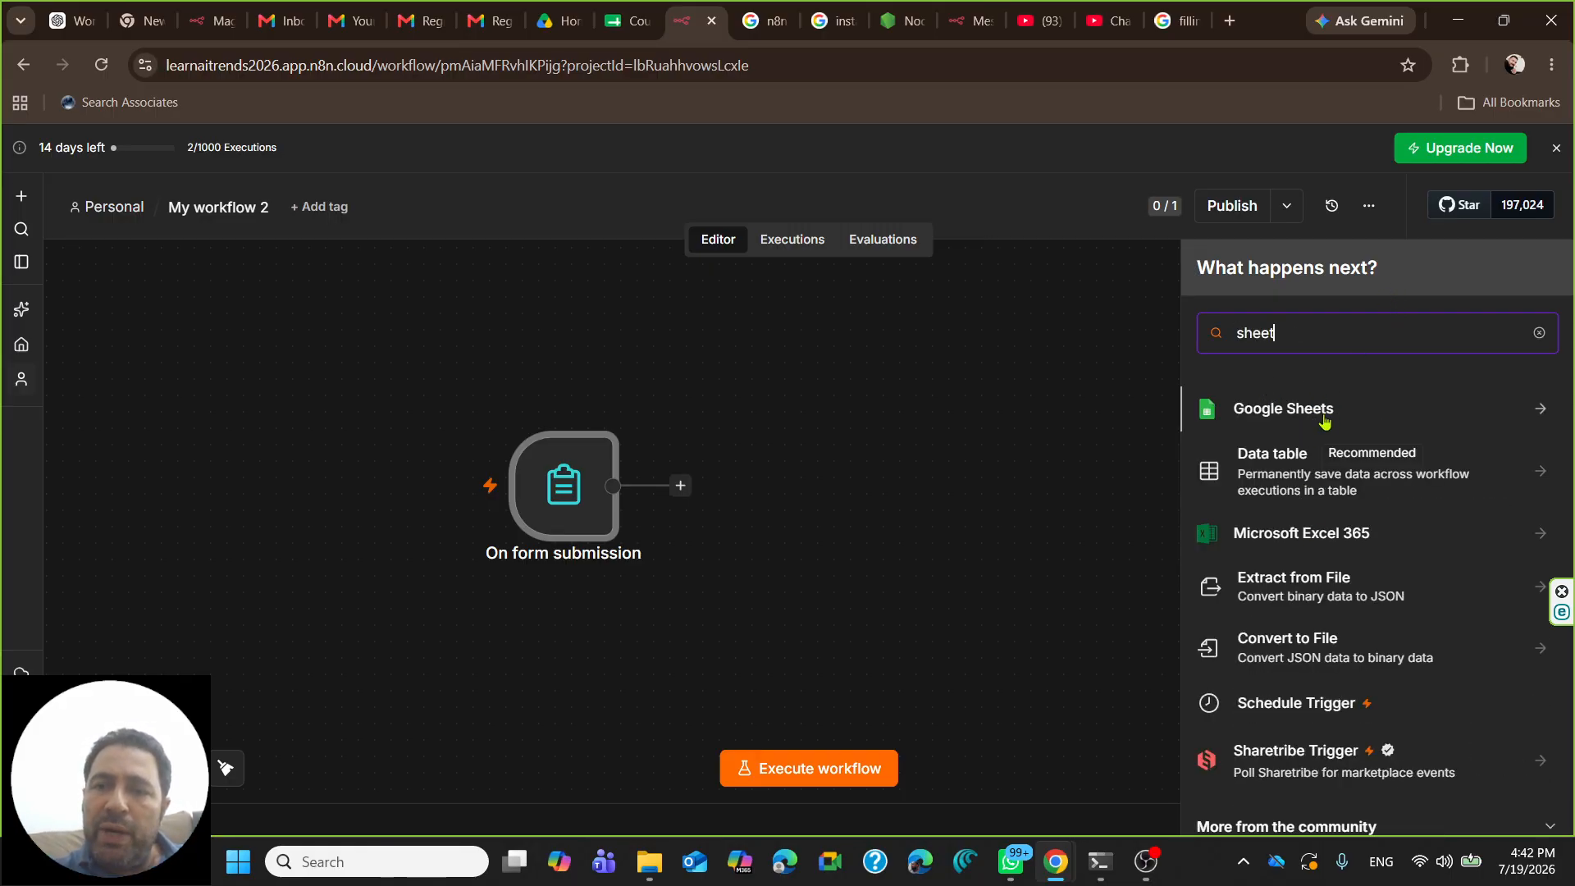
left_click(1540, 411)
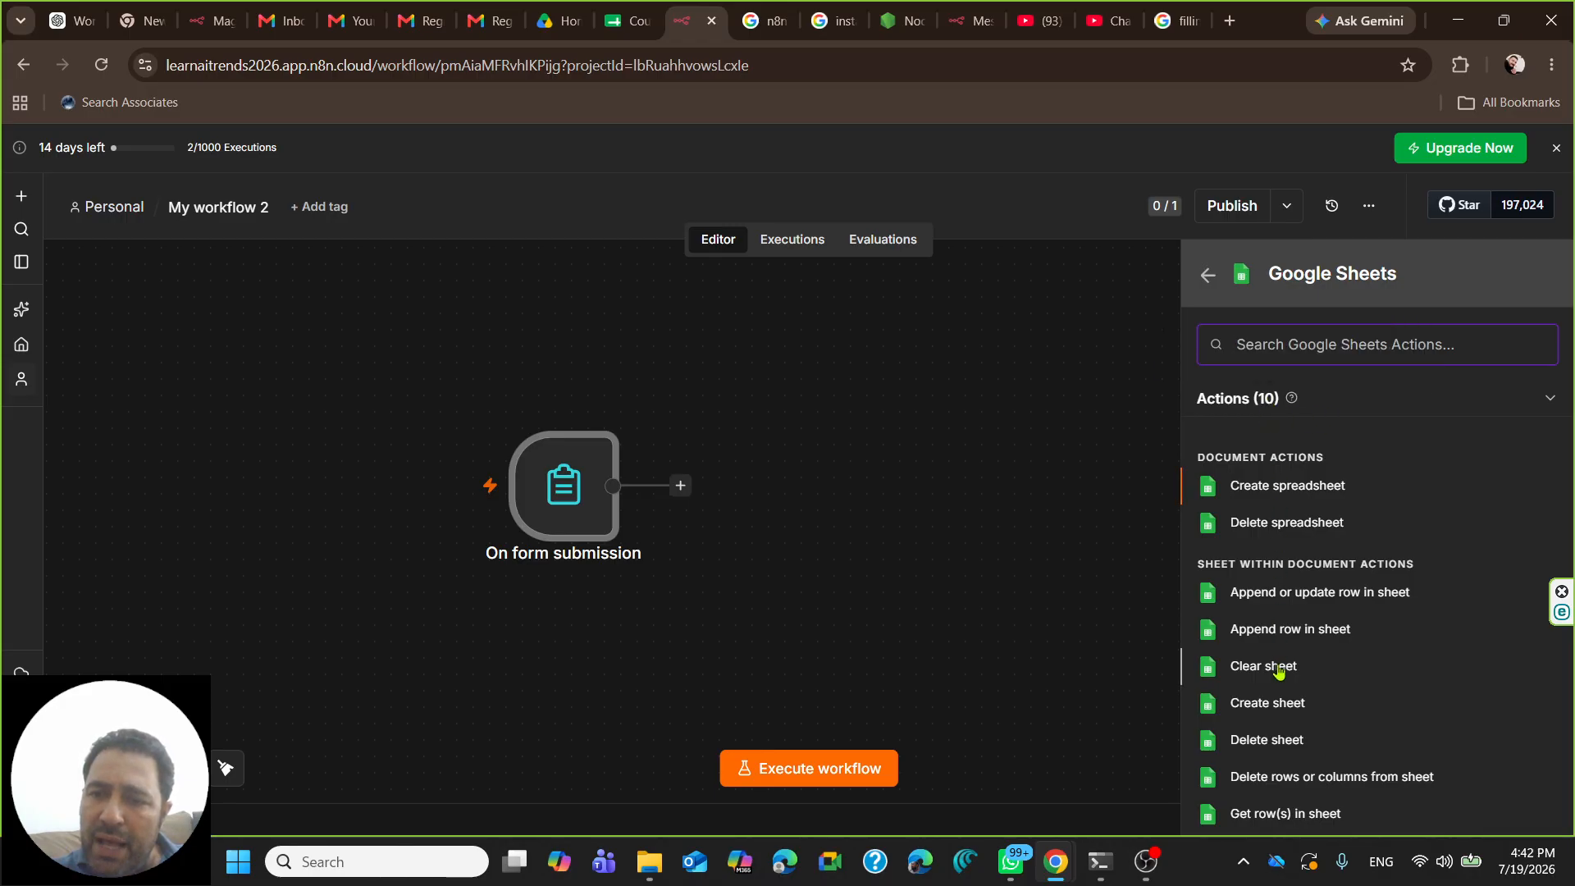
scroll(1283, 664, "down", 2)
scroll(1280, 658, "up", 2)
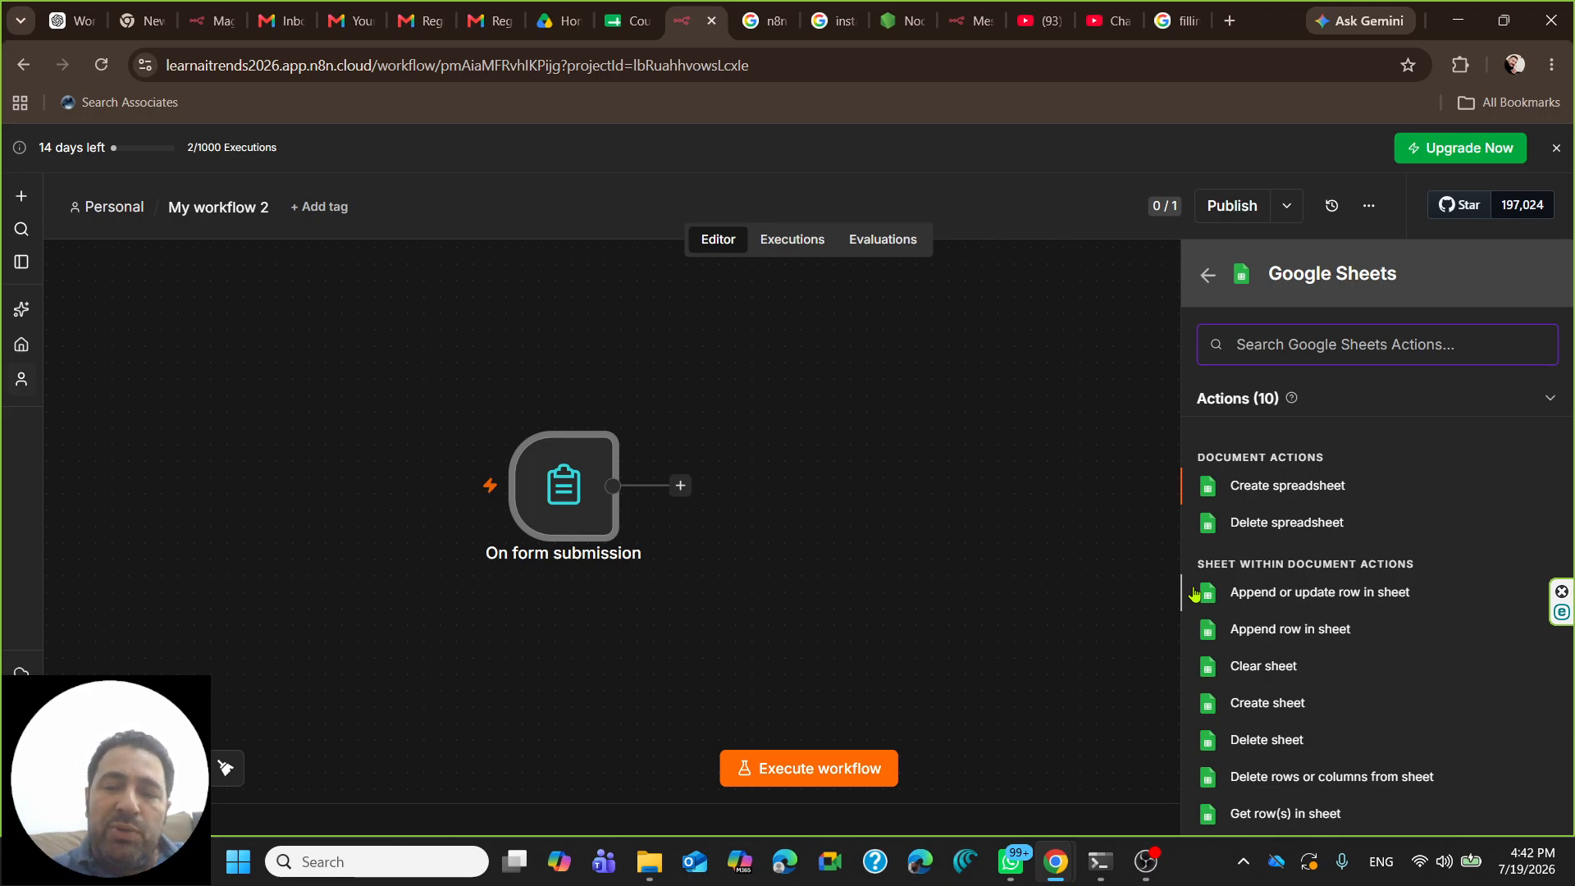
left_click(1268, 637)
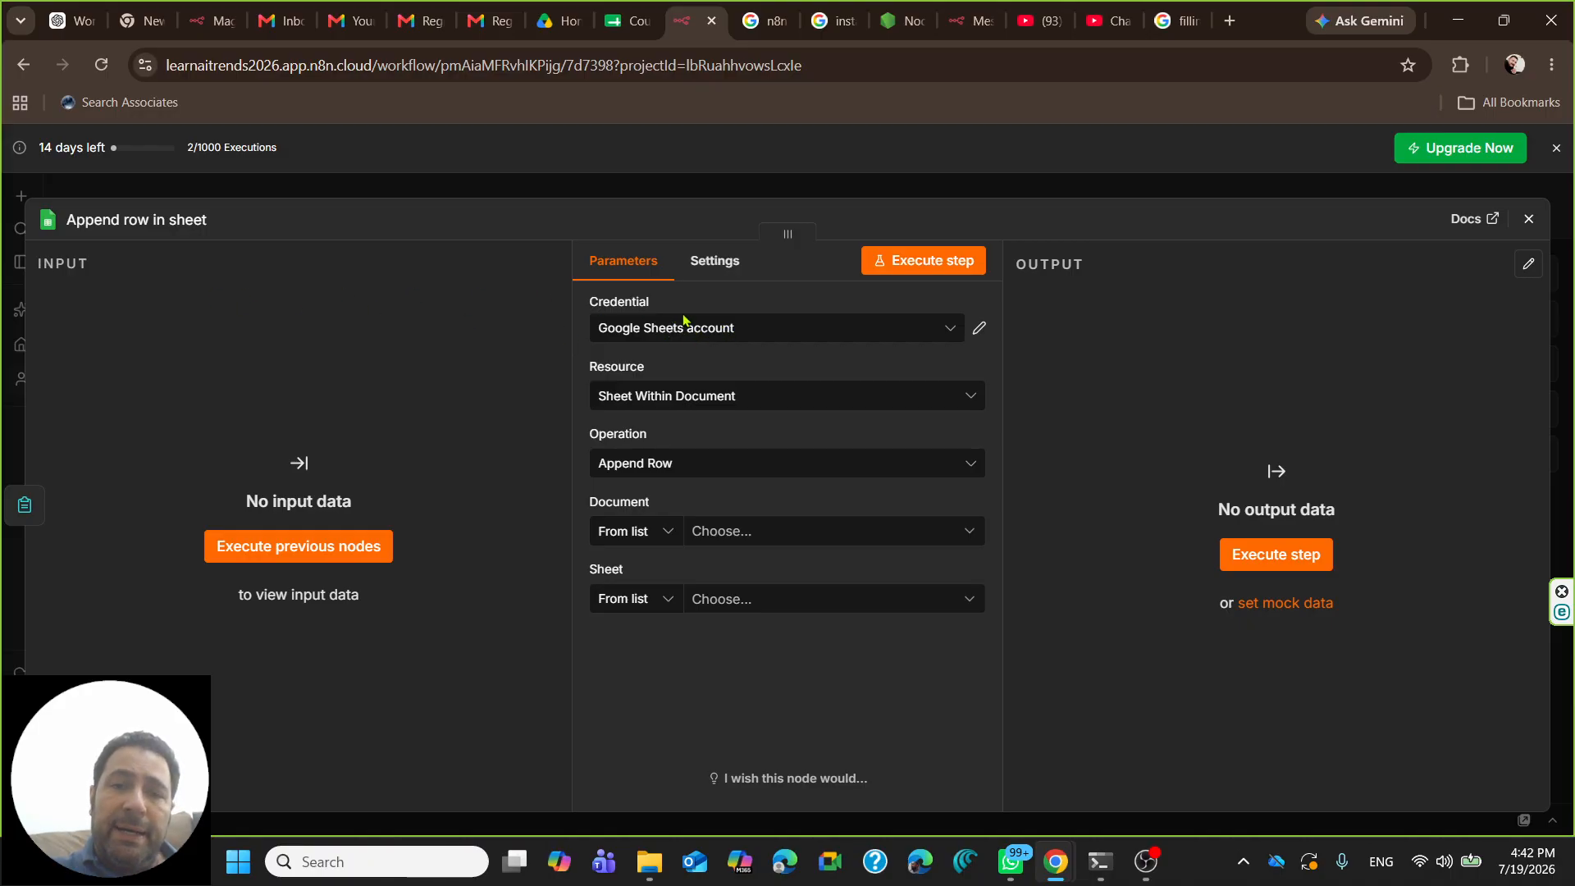
- Select the Google Sheets account credential for the node
left_click(943, 330)
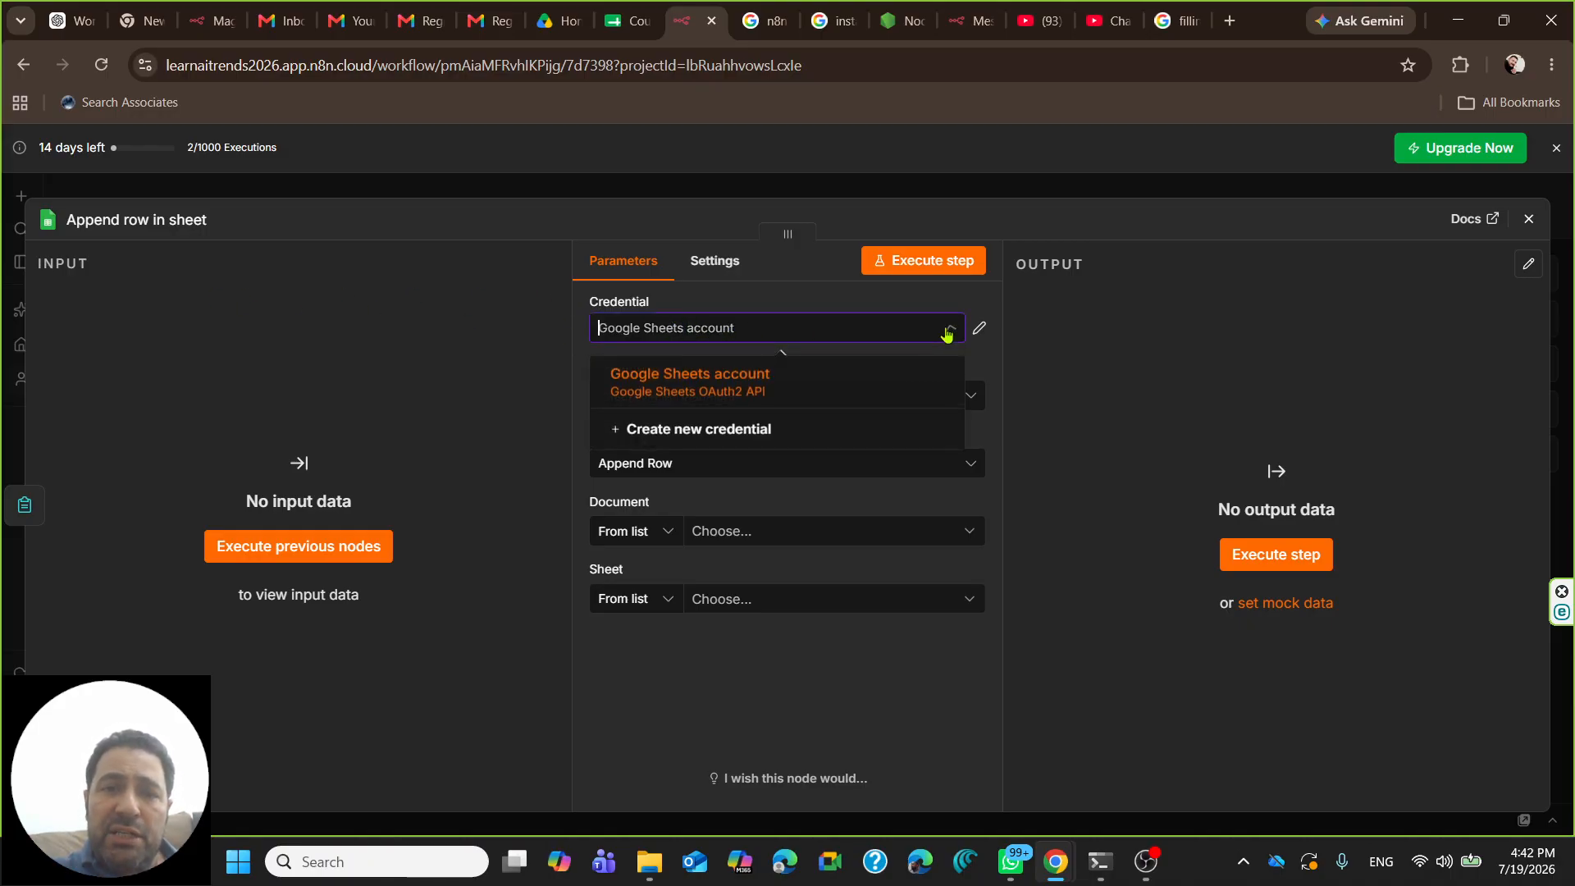
left_click(681, 385)
left_click(979, 329)
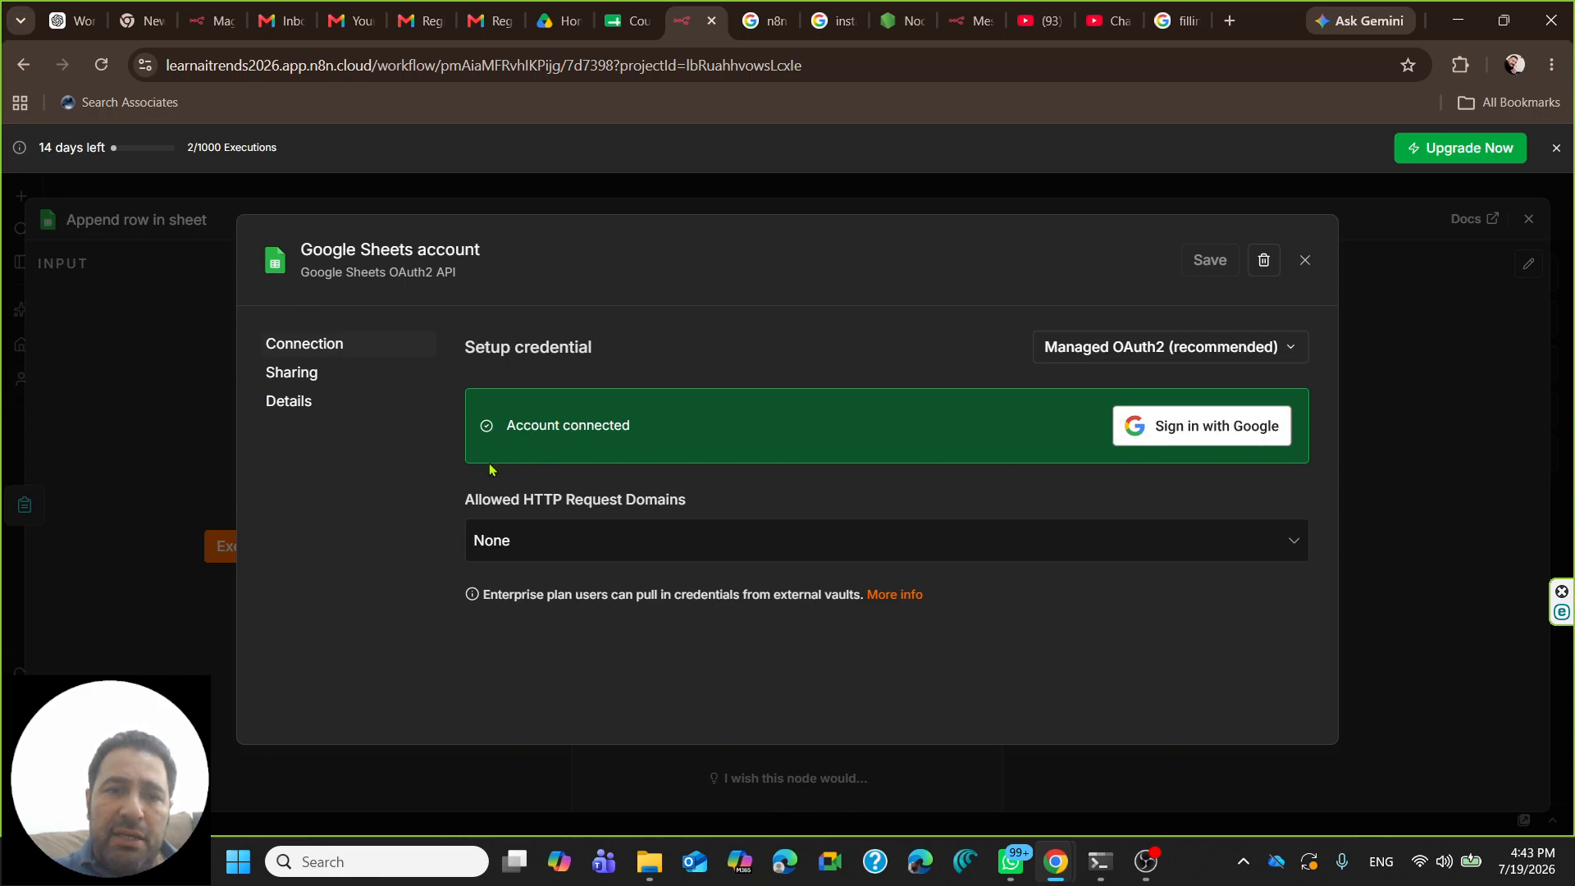
left_click(1305, 260)
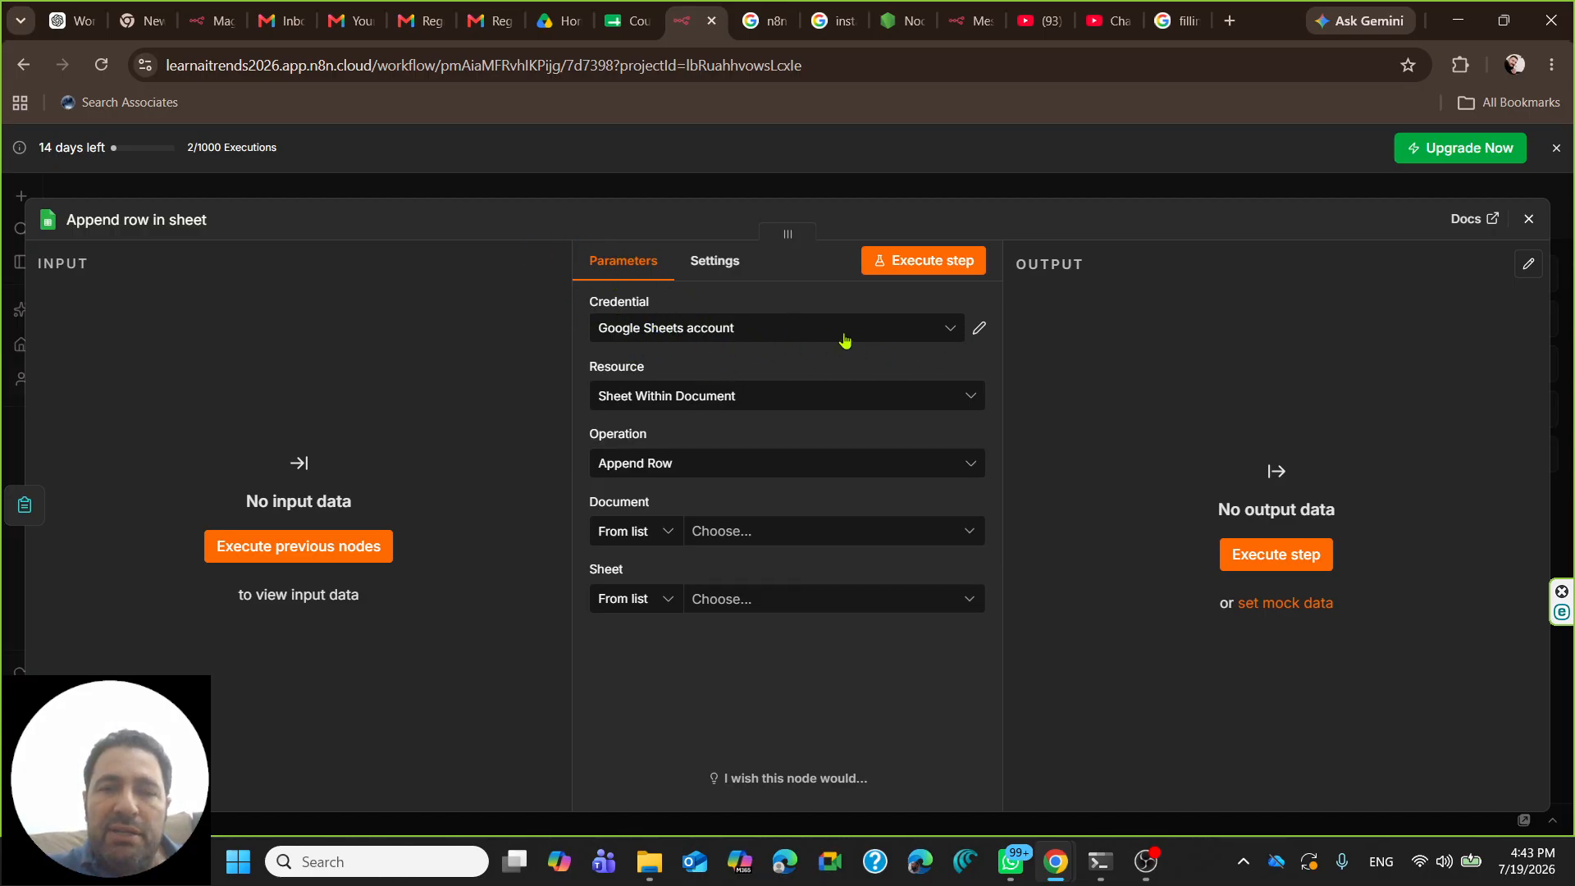
- Keep Resource as Sheet Within Document and pick Course_Registration_form as the document
left_click(886, 400)
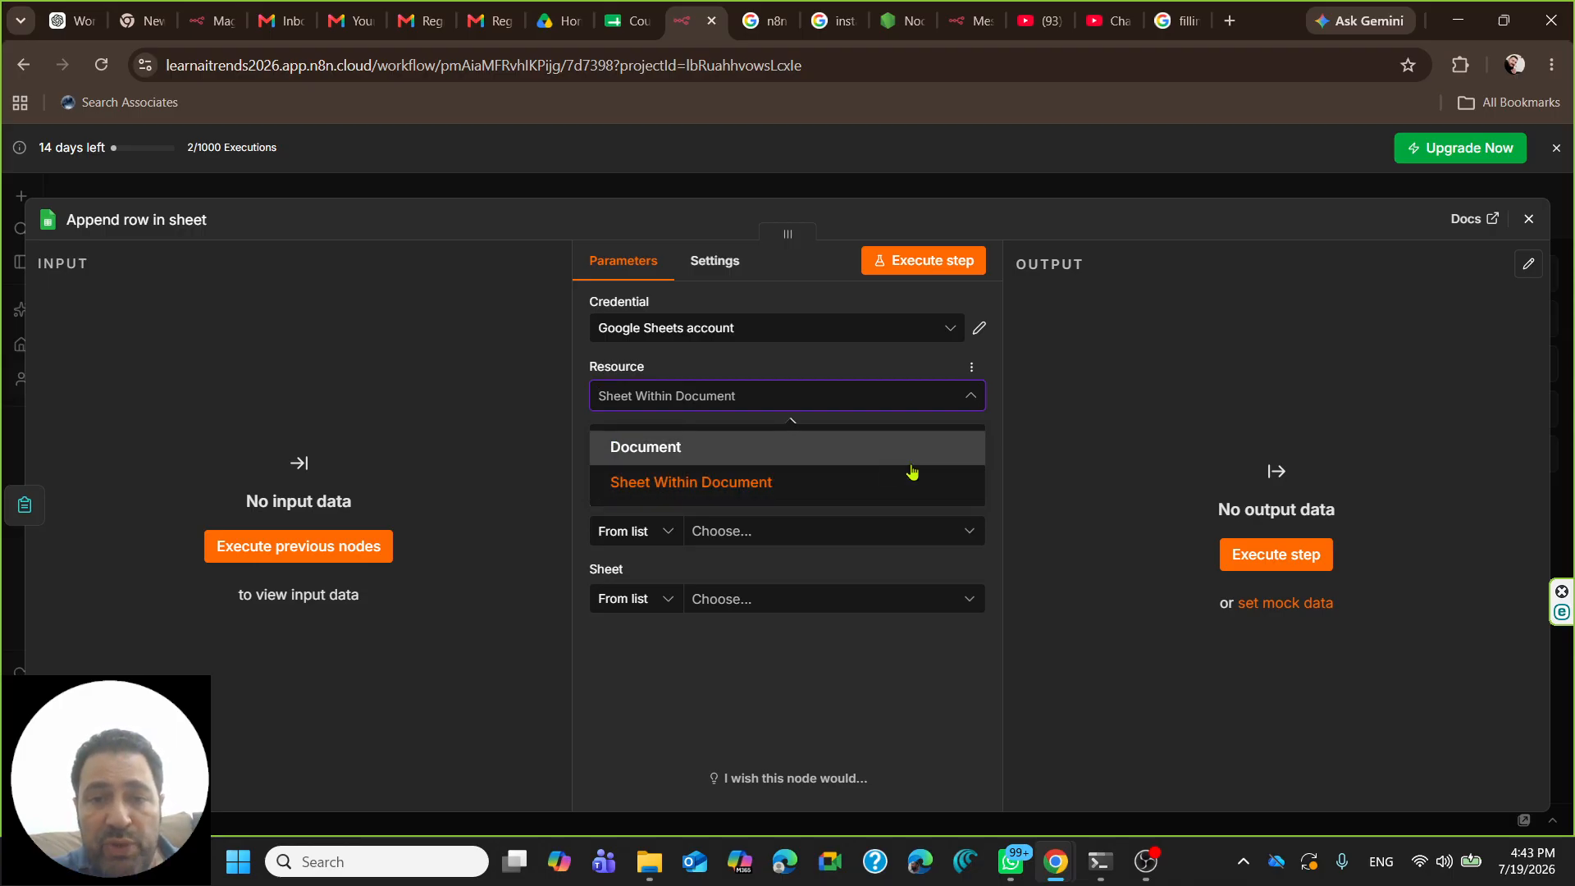
left_click(999, 447)
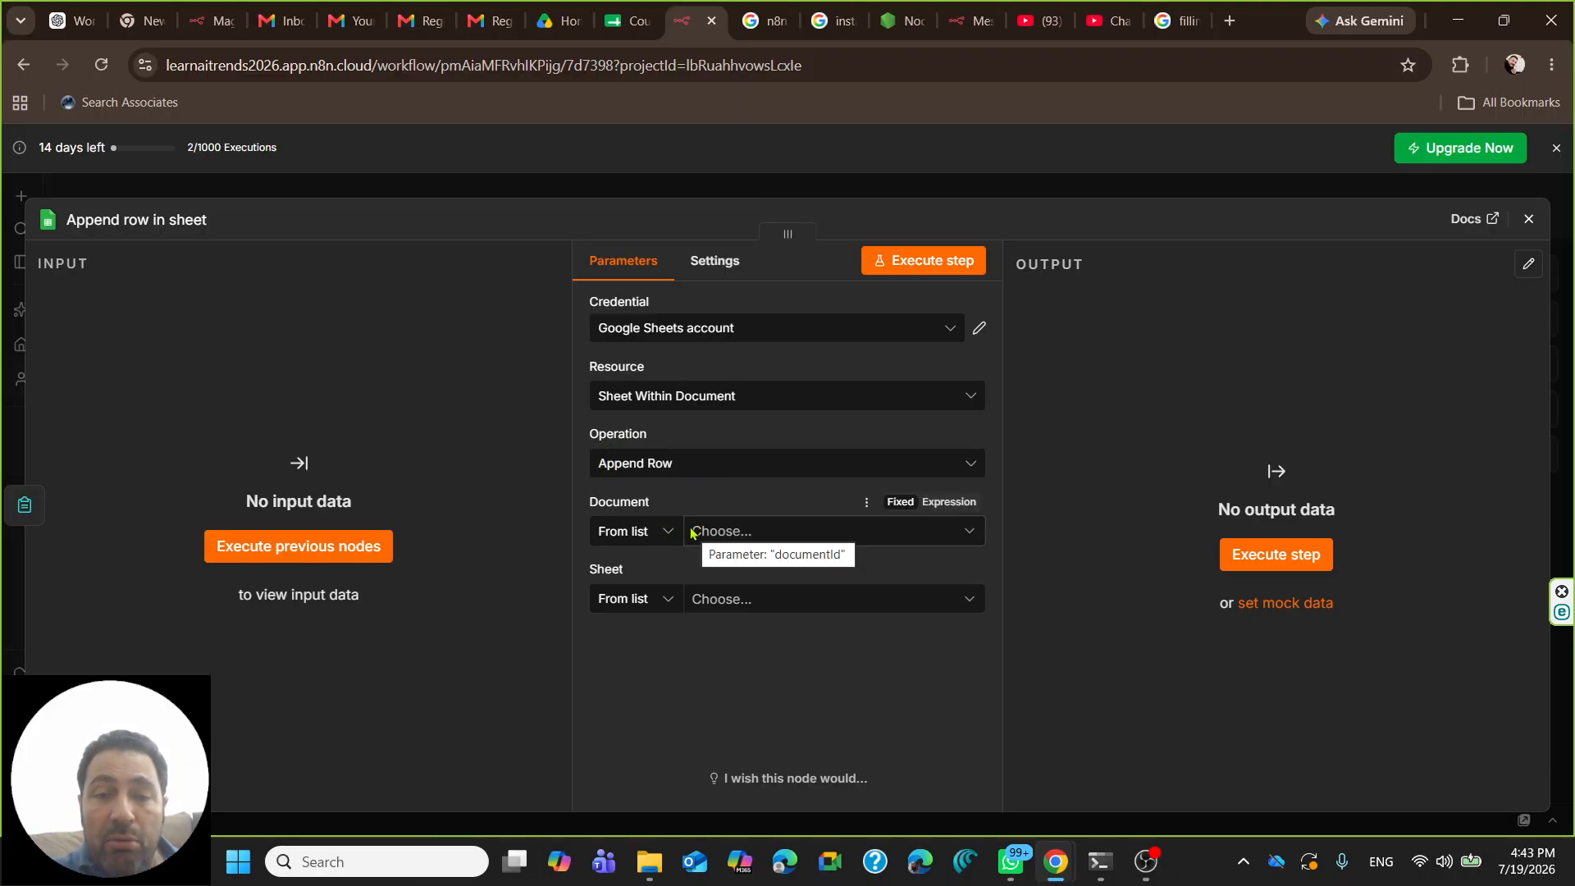
left_click(644, 532)
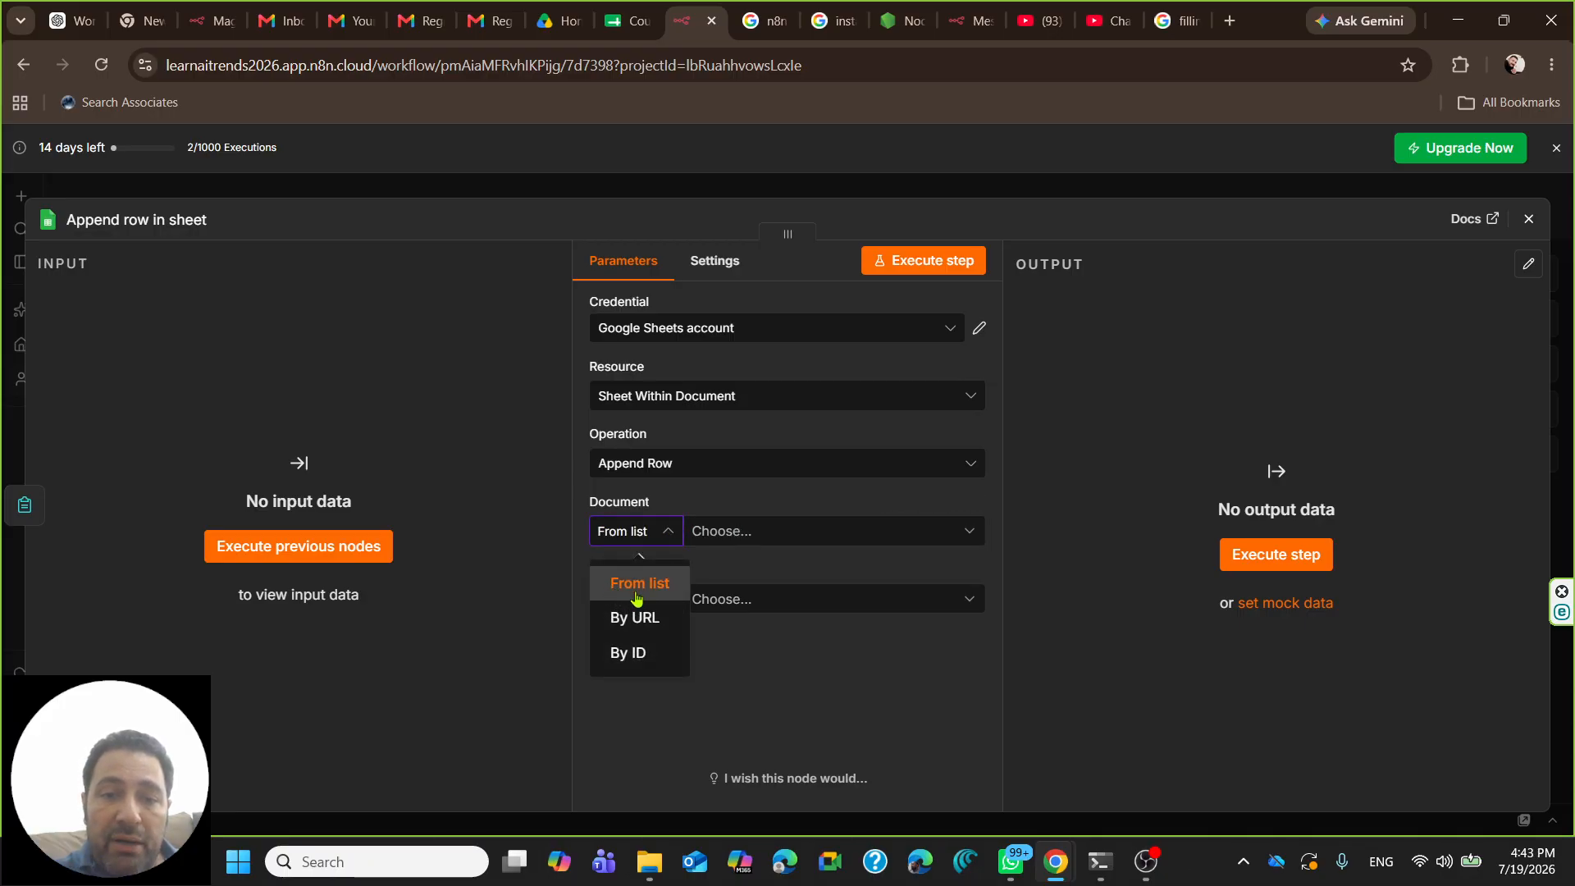
left_click(743, 534)
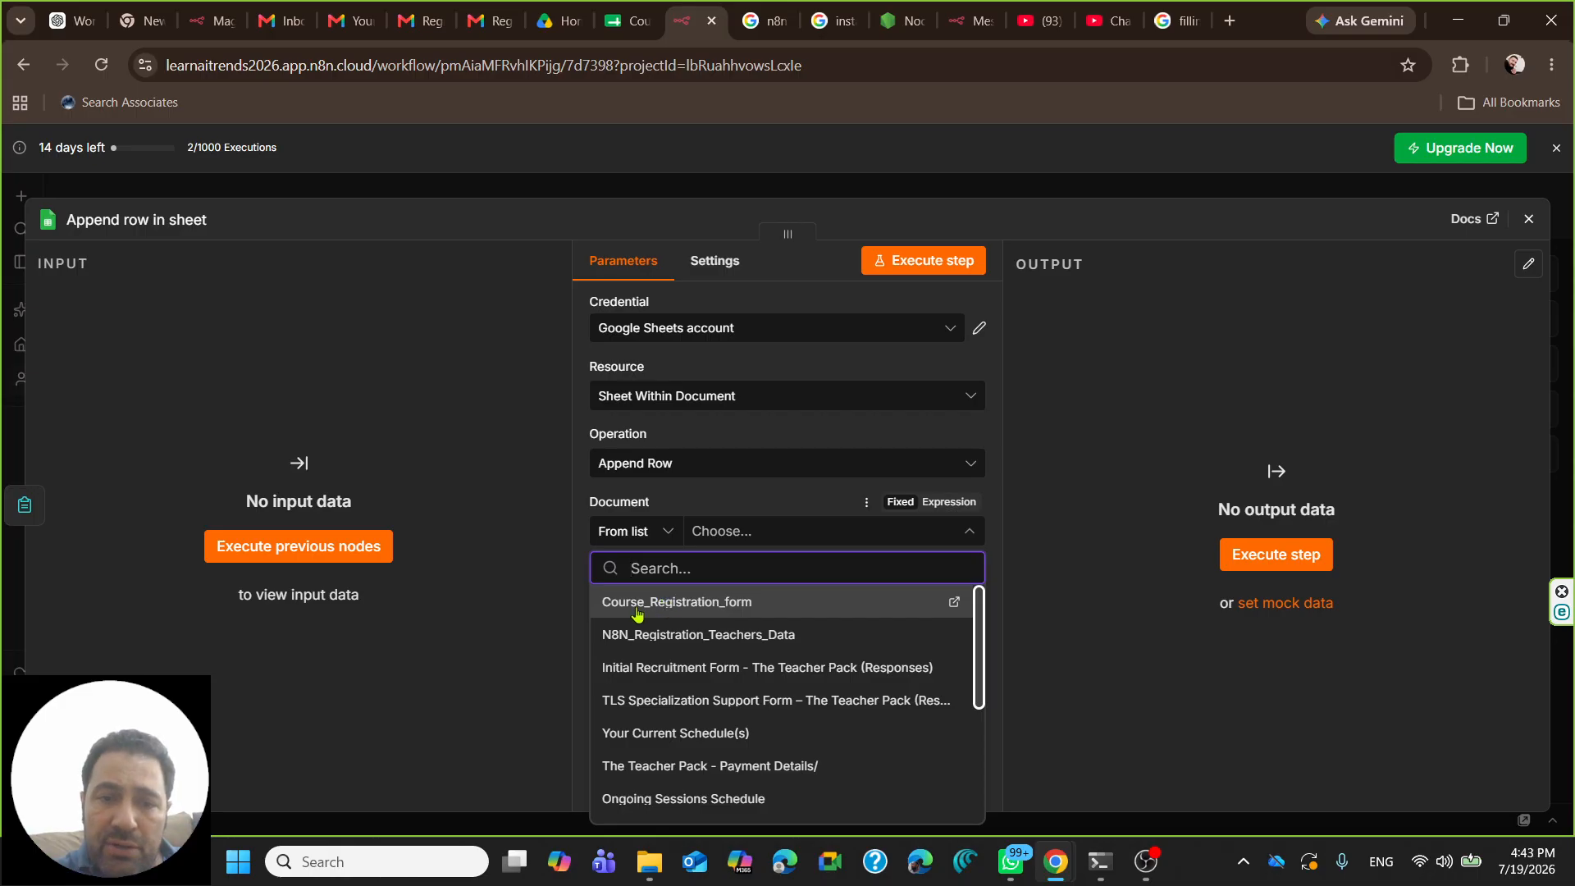
left_click(712, 604)
left_click(697, 599)
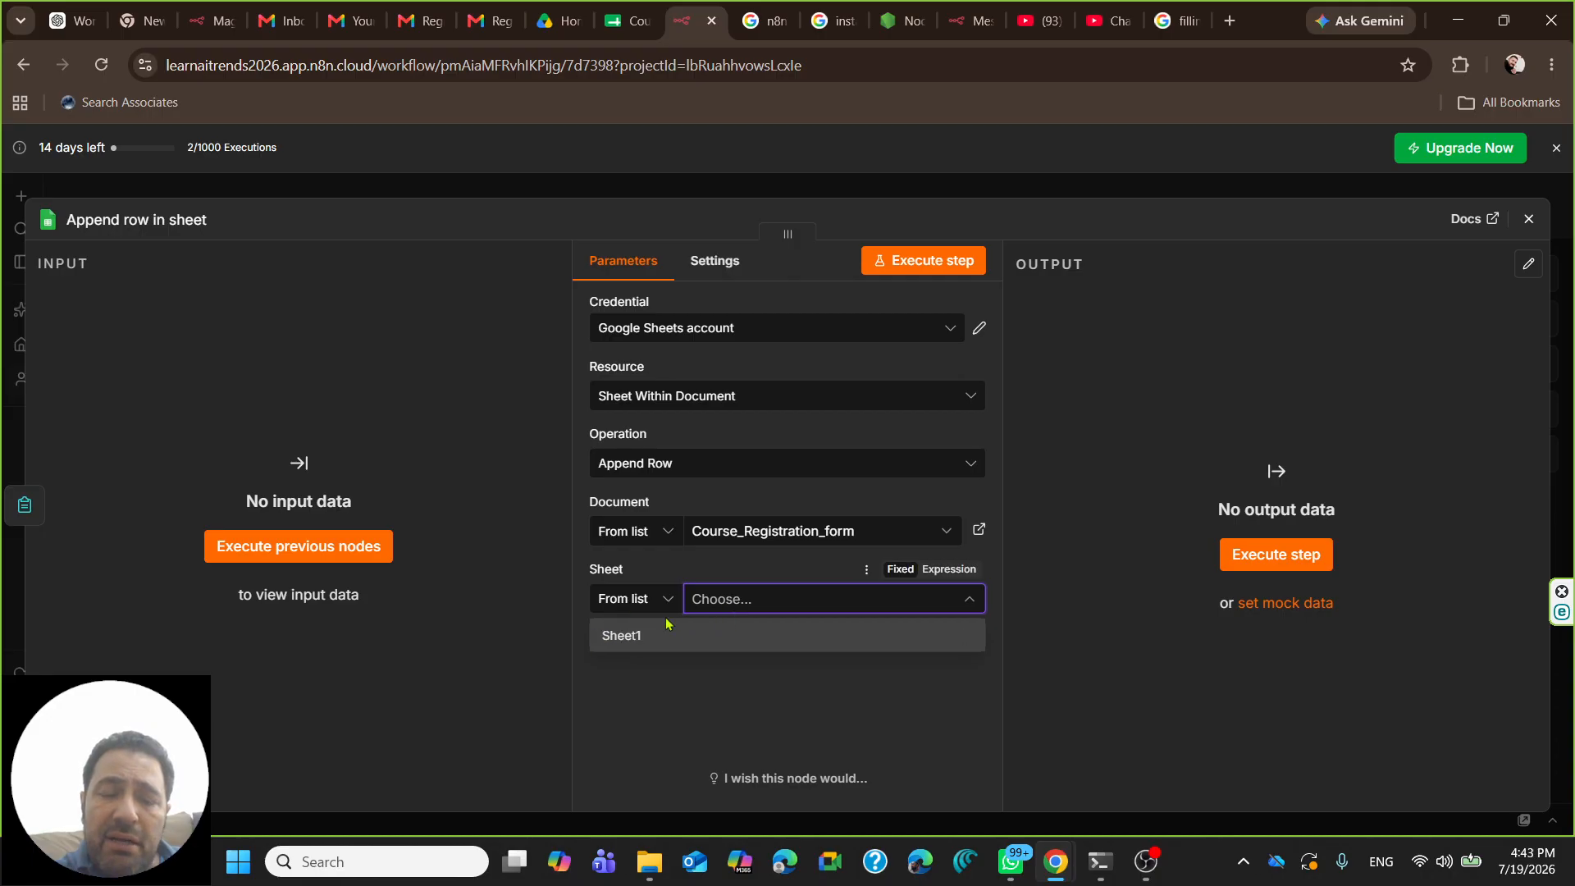
- Rename the spreadsheet's sheet tab to 'Registration_inquiry'
left_click(627, 21)
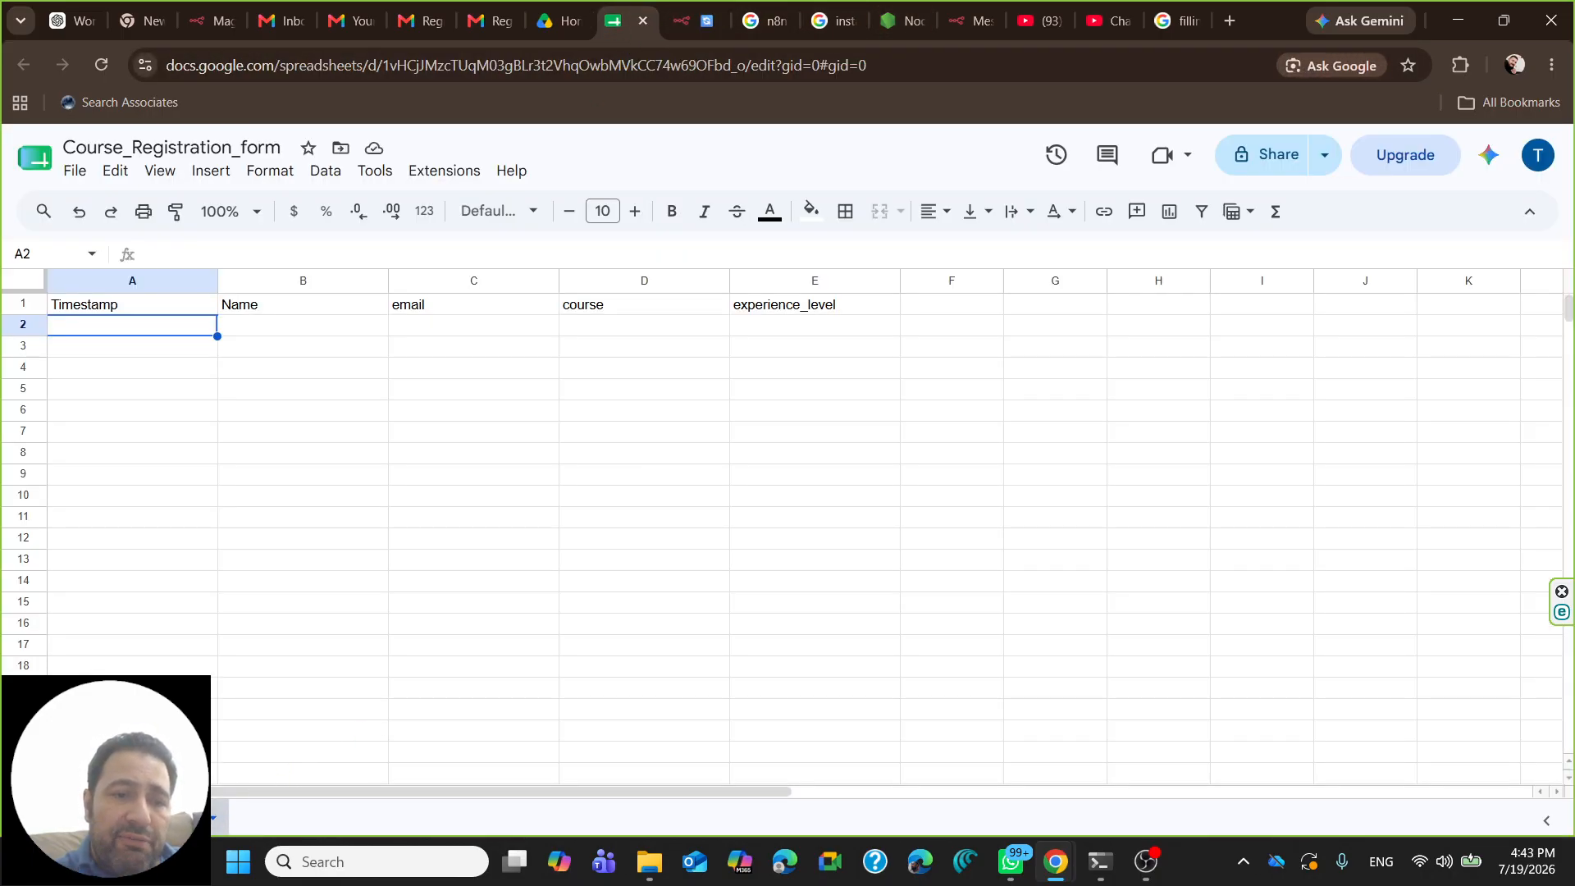
left_click(212, 824)
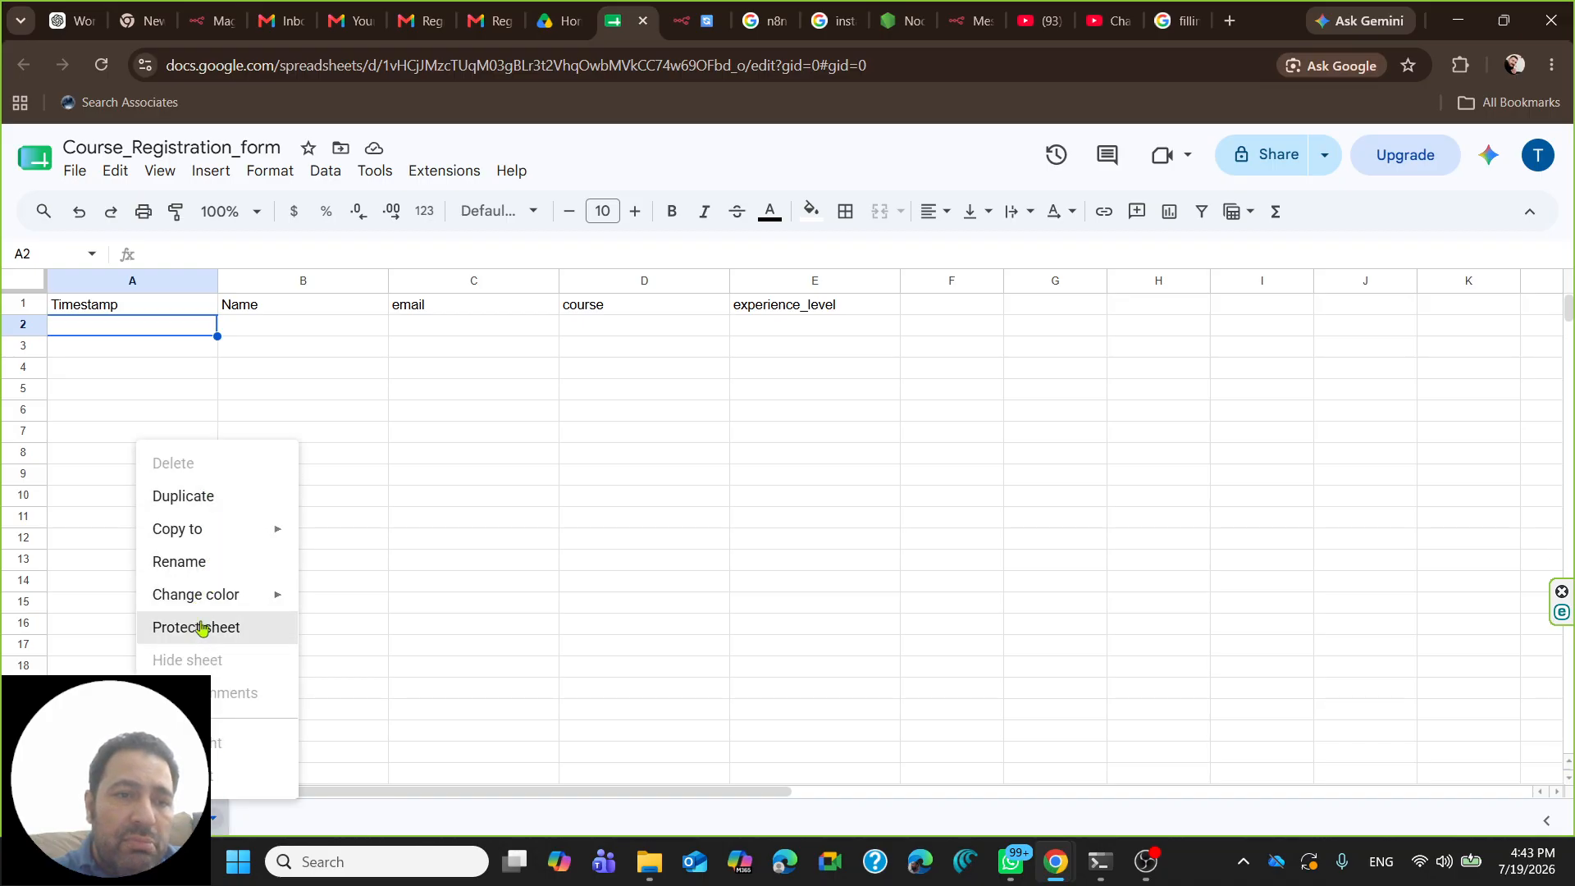
left_click(198, 564)
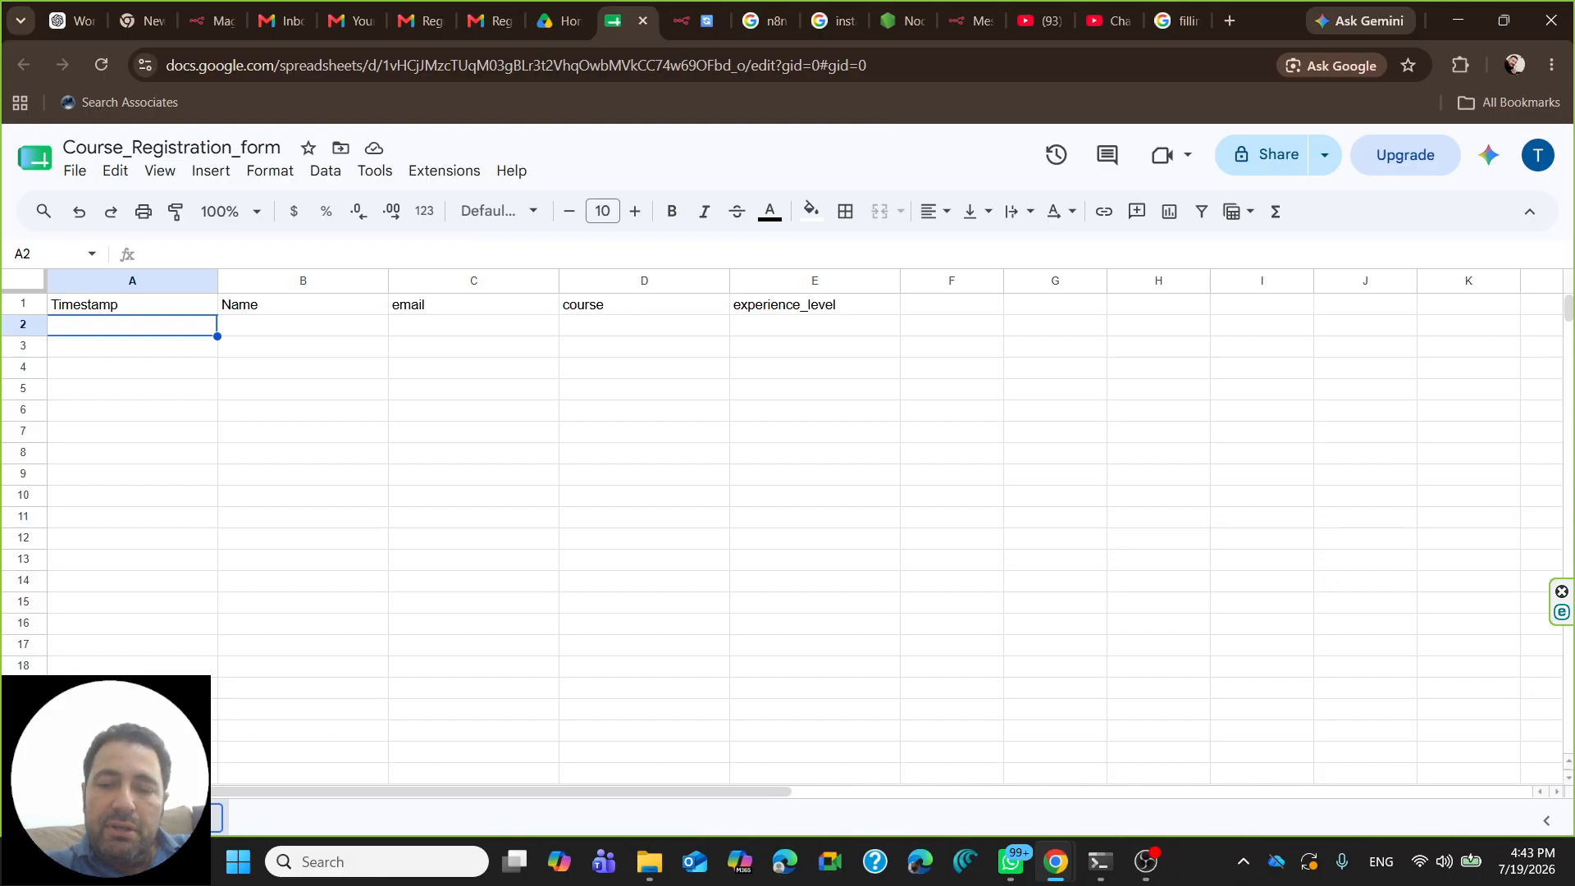
type("Regista")
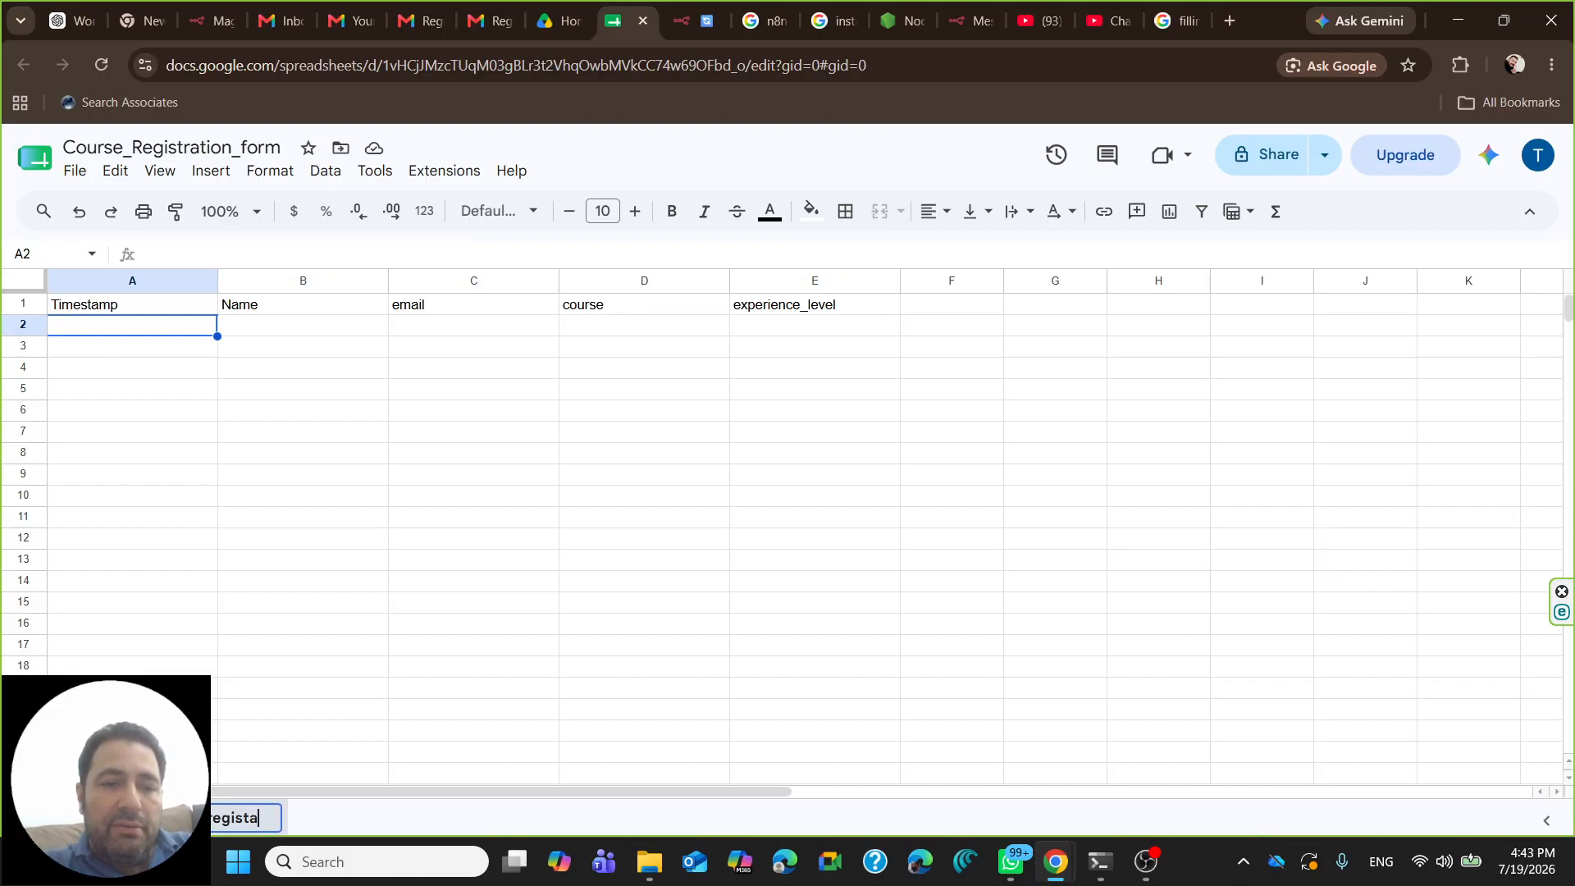
type("ration")
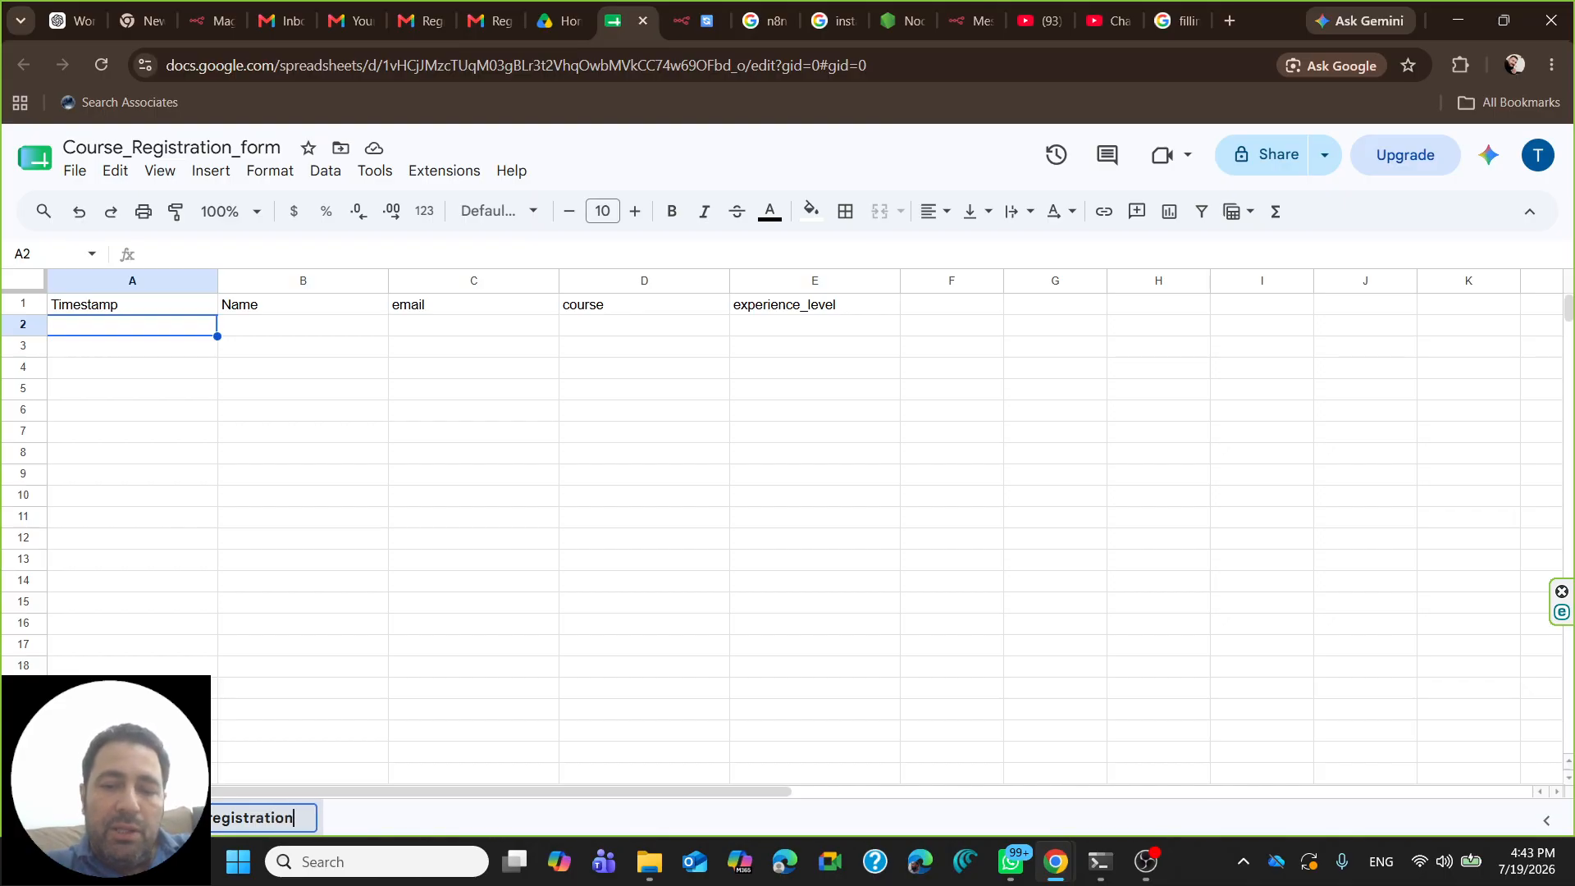
type("_inquiry")
key("Return")
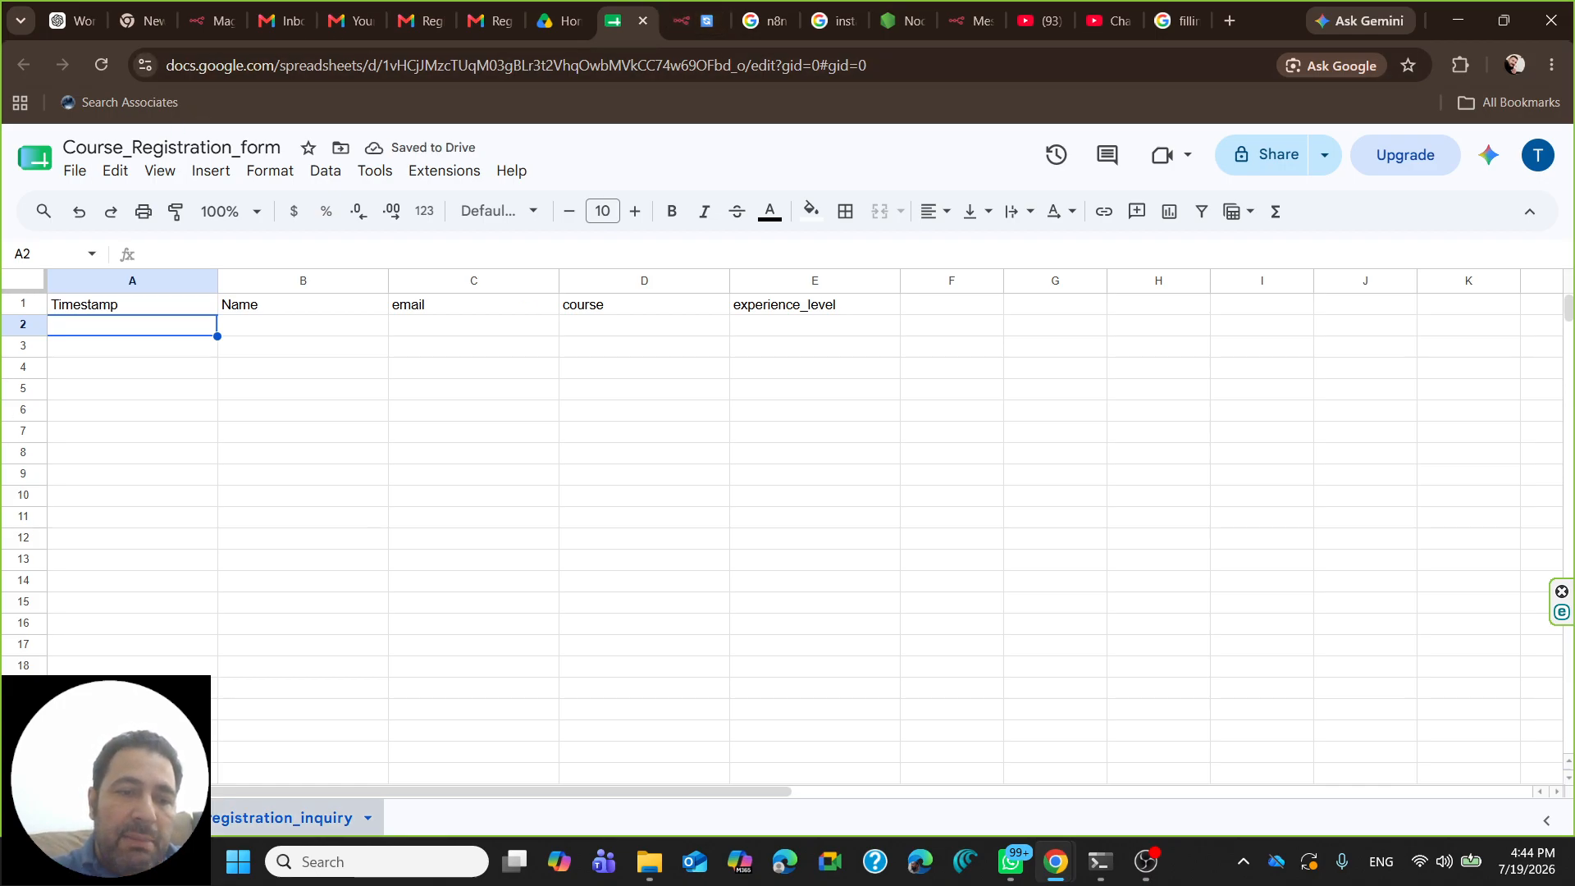
- Reselect Course_Registration_form as the document and set the sheet to be chosen from a list
left_click(693, 21)
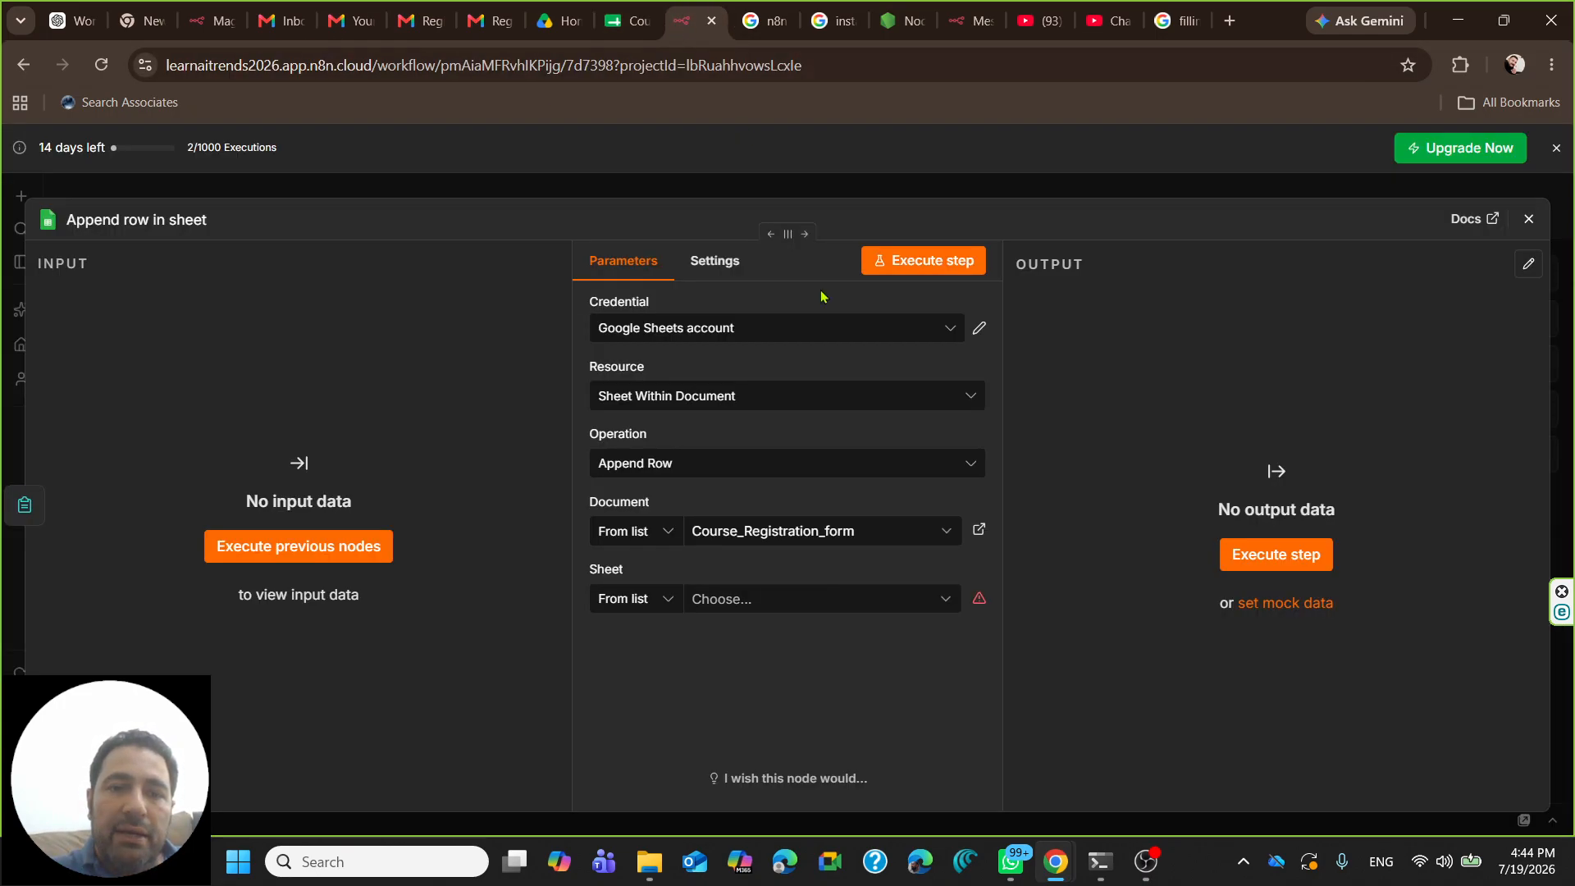
left_click(742, 599)
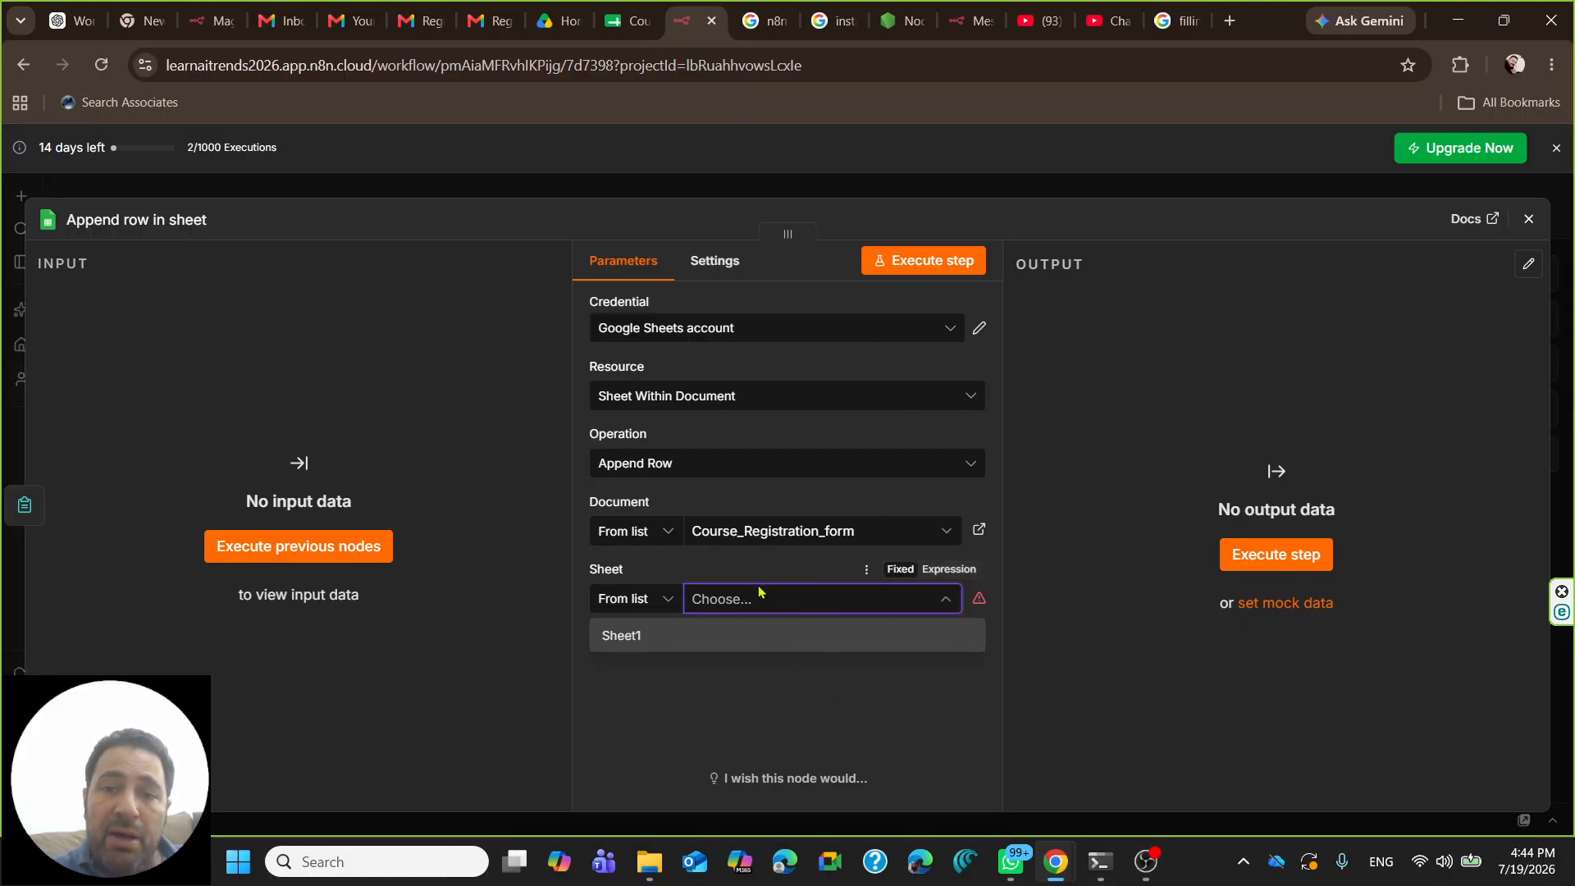
left_click(750, 530)
left_click(732, 638)
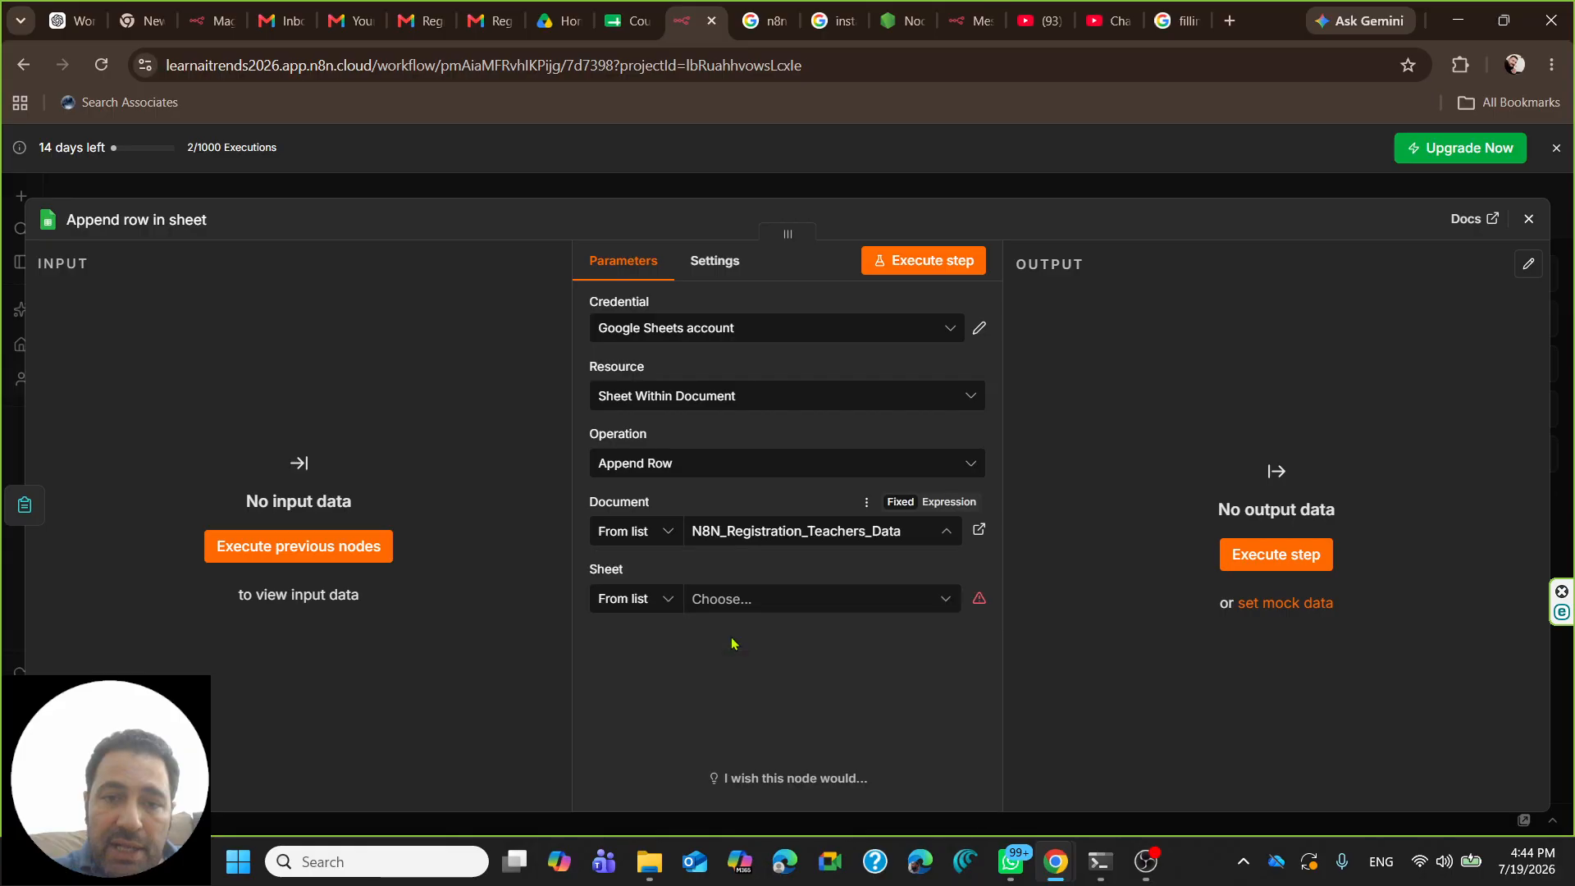
left_click(749, 533)
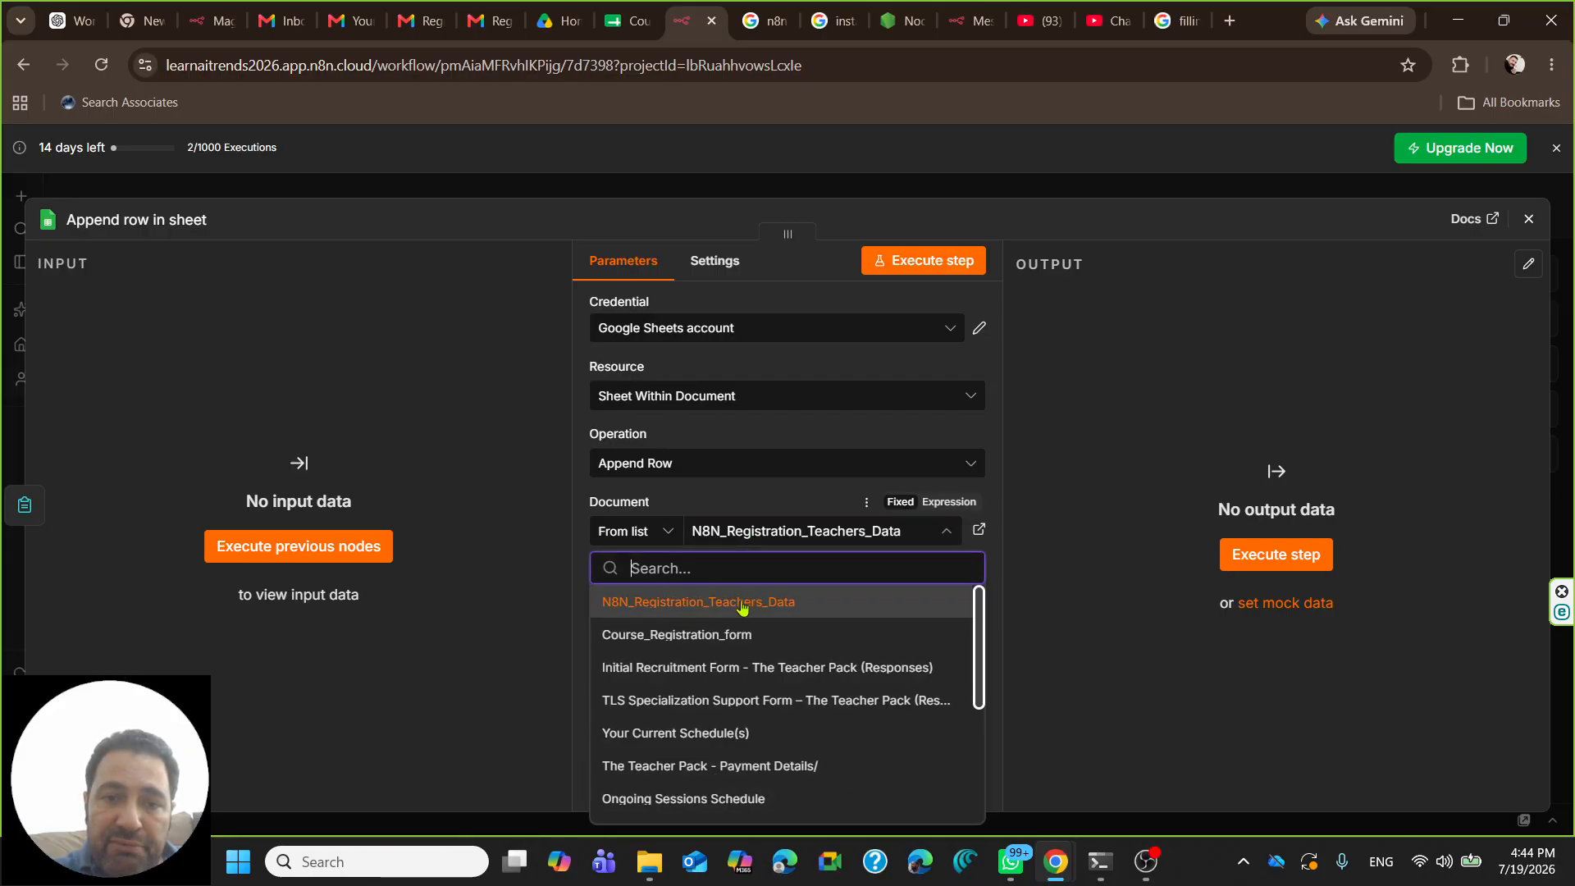
left_click(715, 639)
left_click(736, 599)
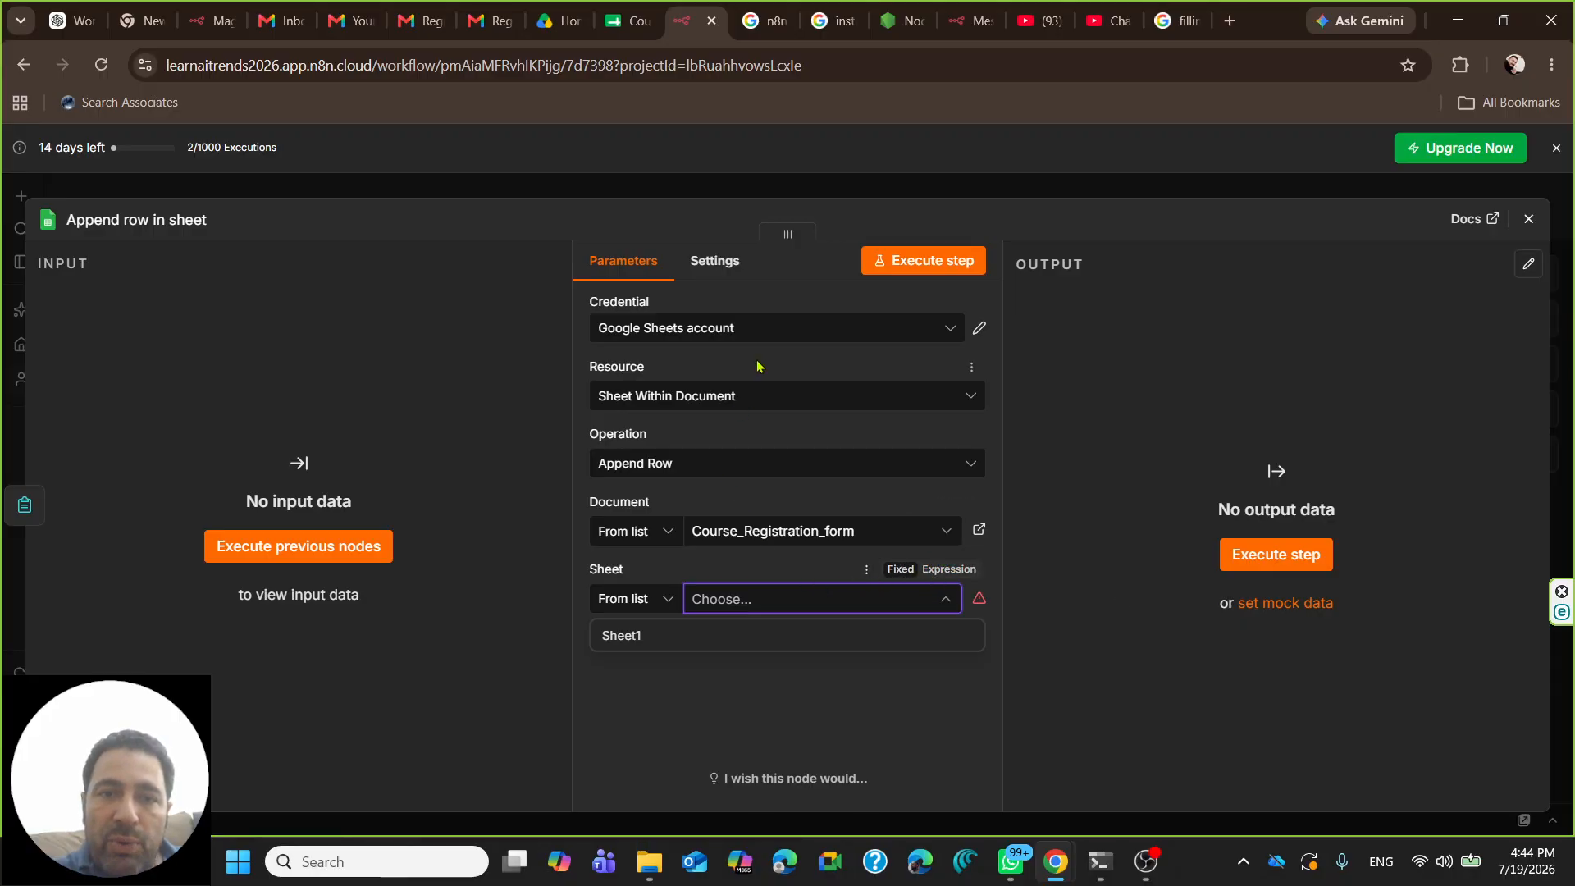
left_click(648, 599)
left_click(646, 686)
left_click(648, 599)
left_click(640, 649)
left_click(764, 609)
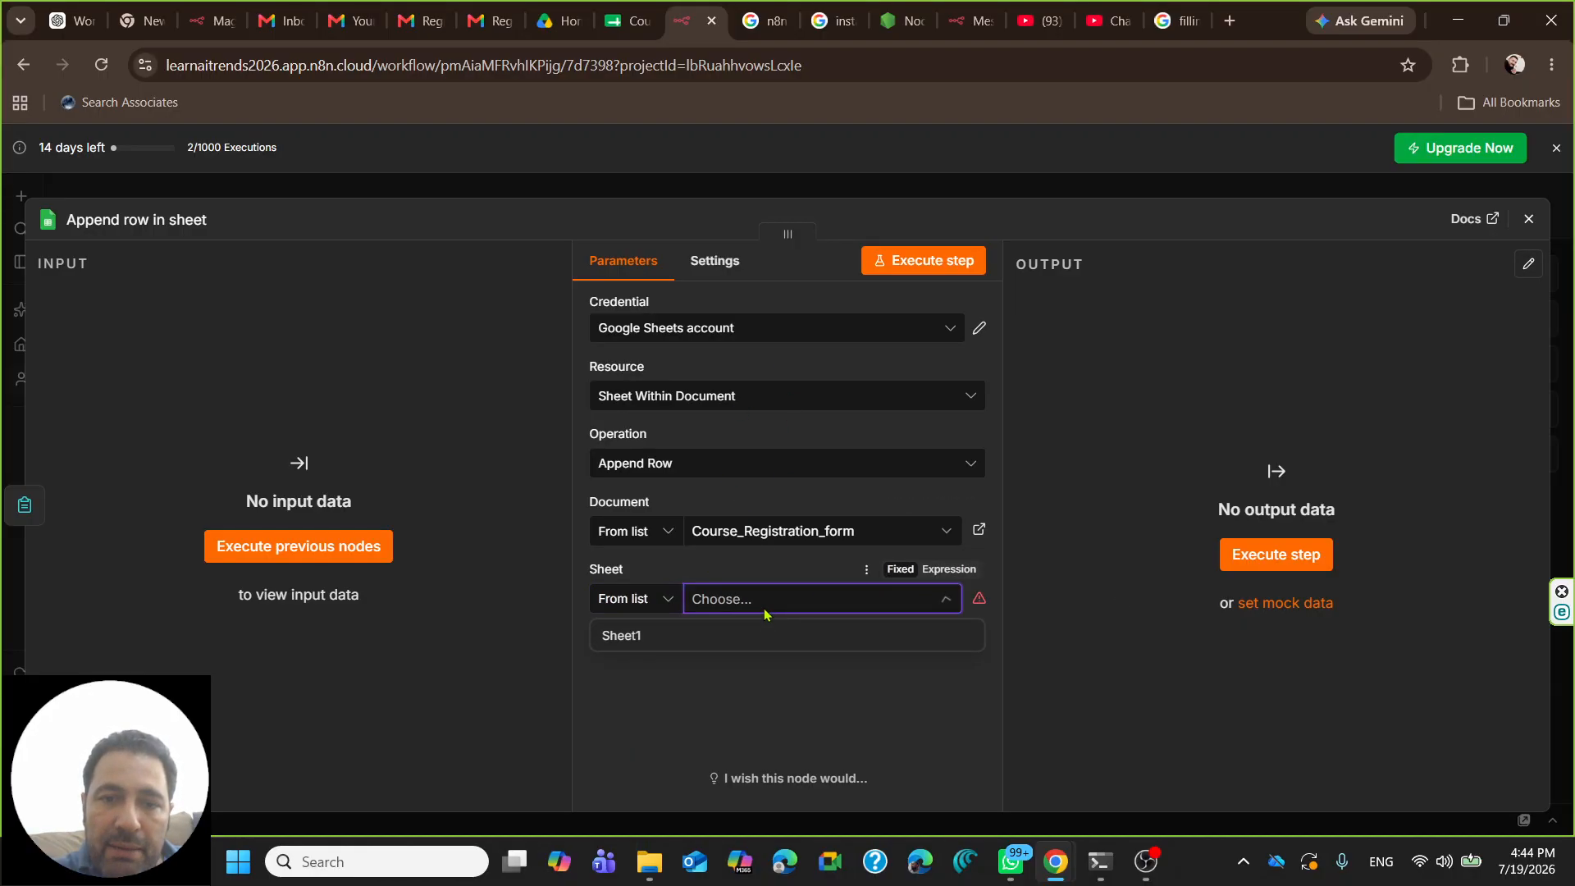
- Reopen the node and choose course_registration_inquiry from the refreshed sheet list
left_click(1529, 220)
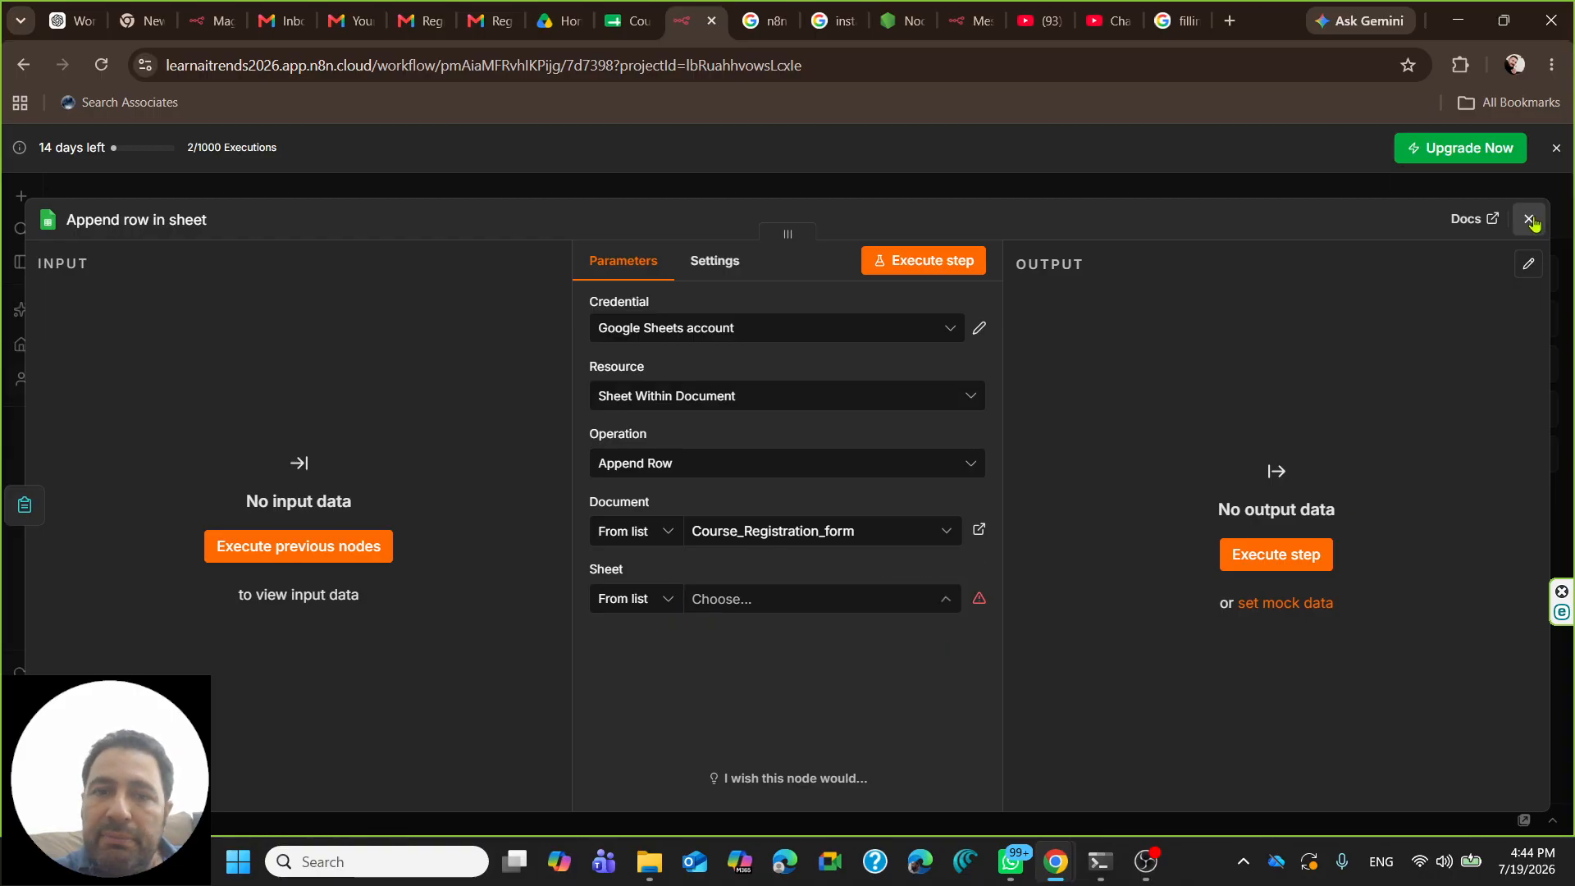
left_click(1530, 219)
double_click(774, 492)
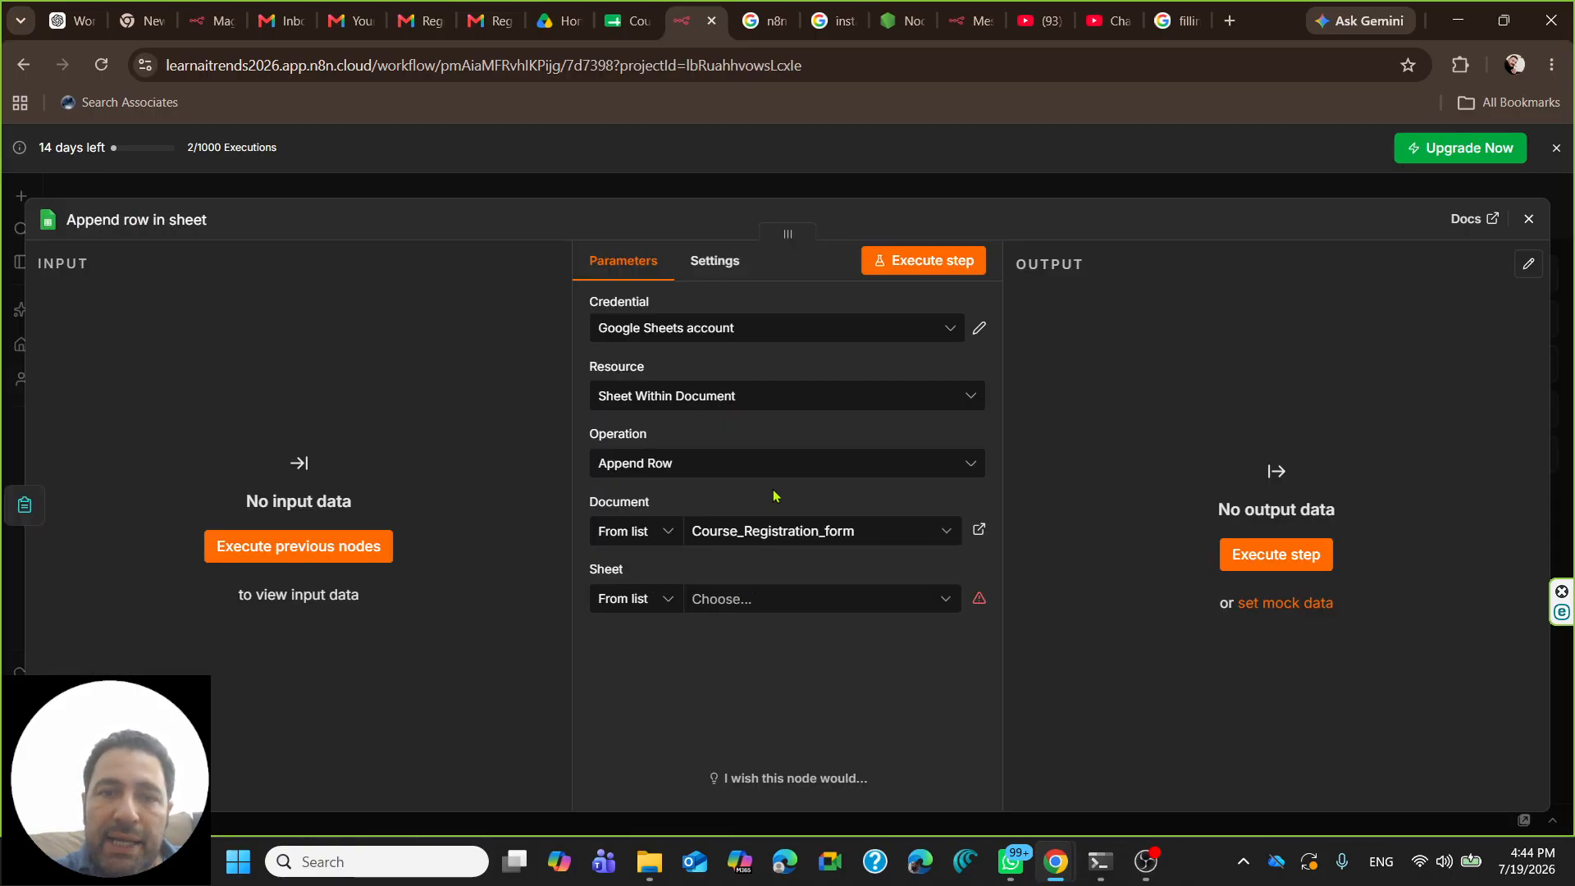
left_click(795, 601)
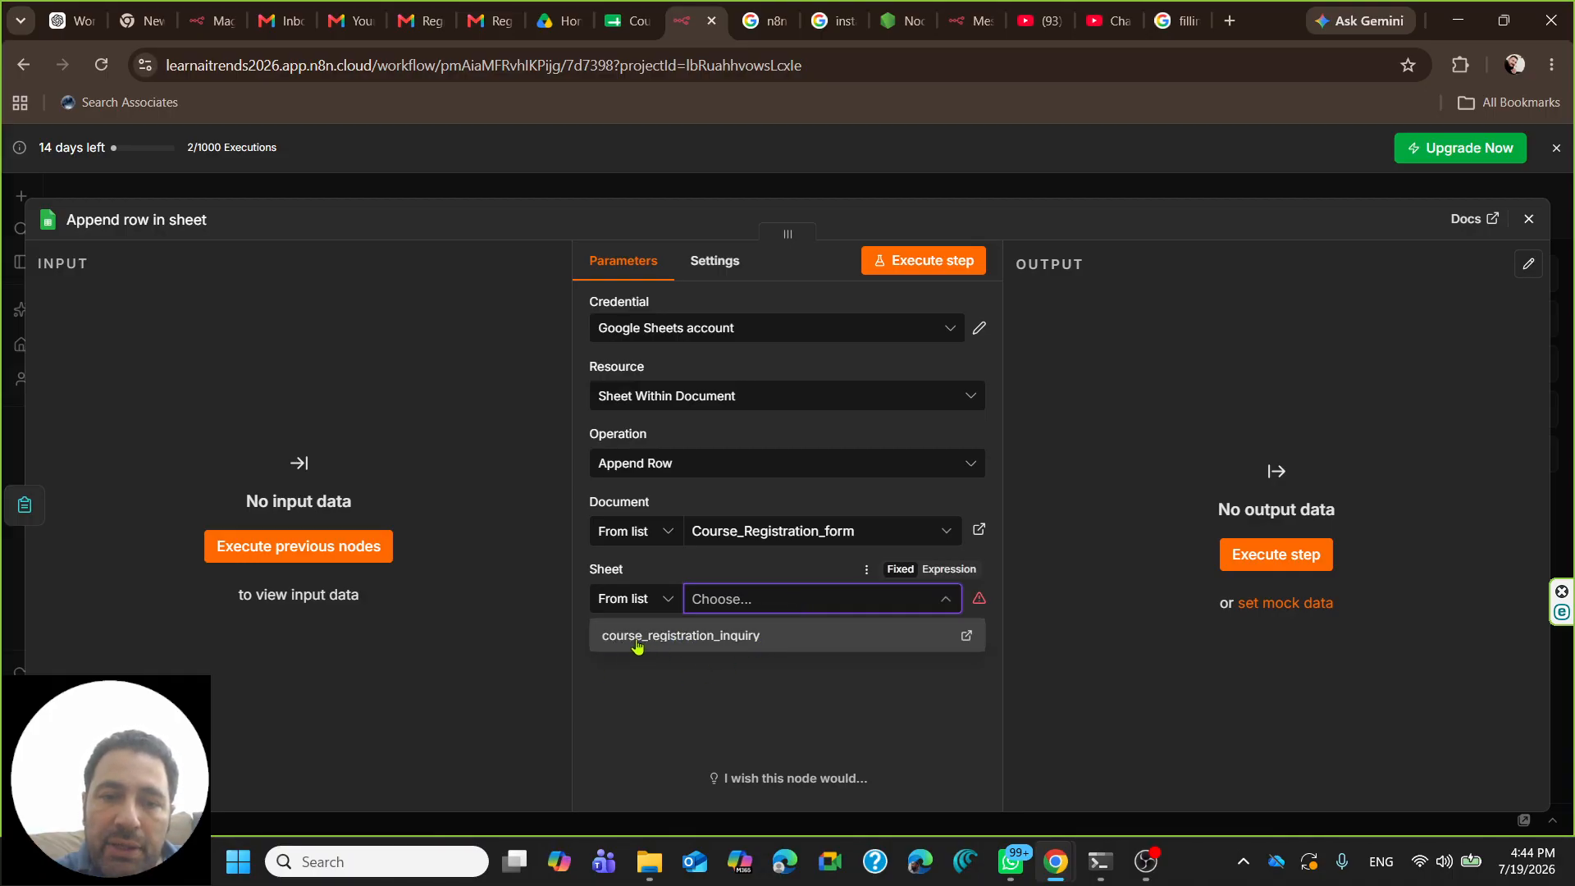
left_click(679, 637)
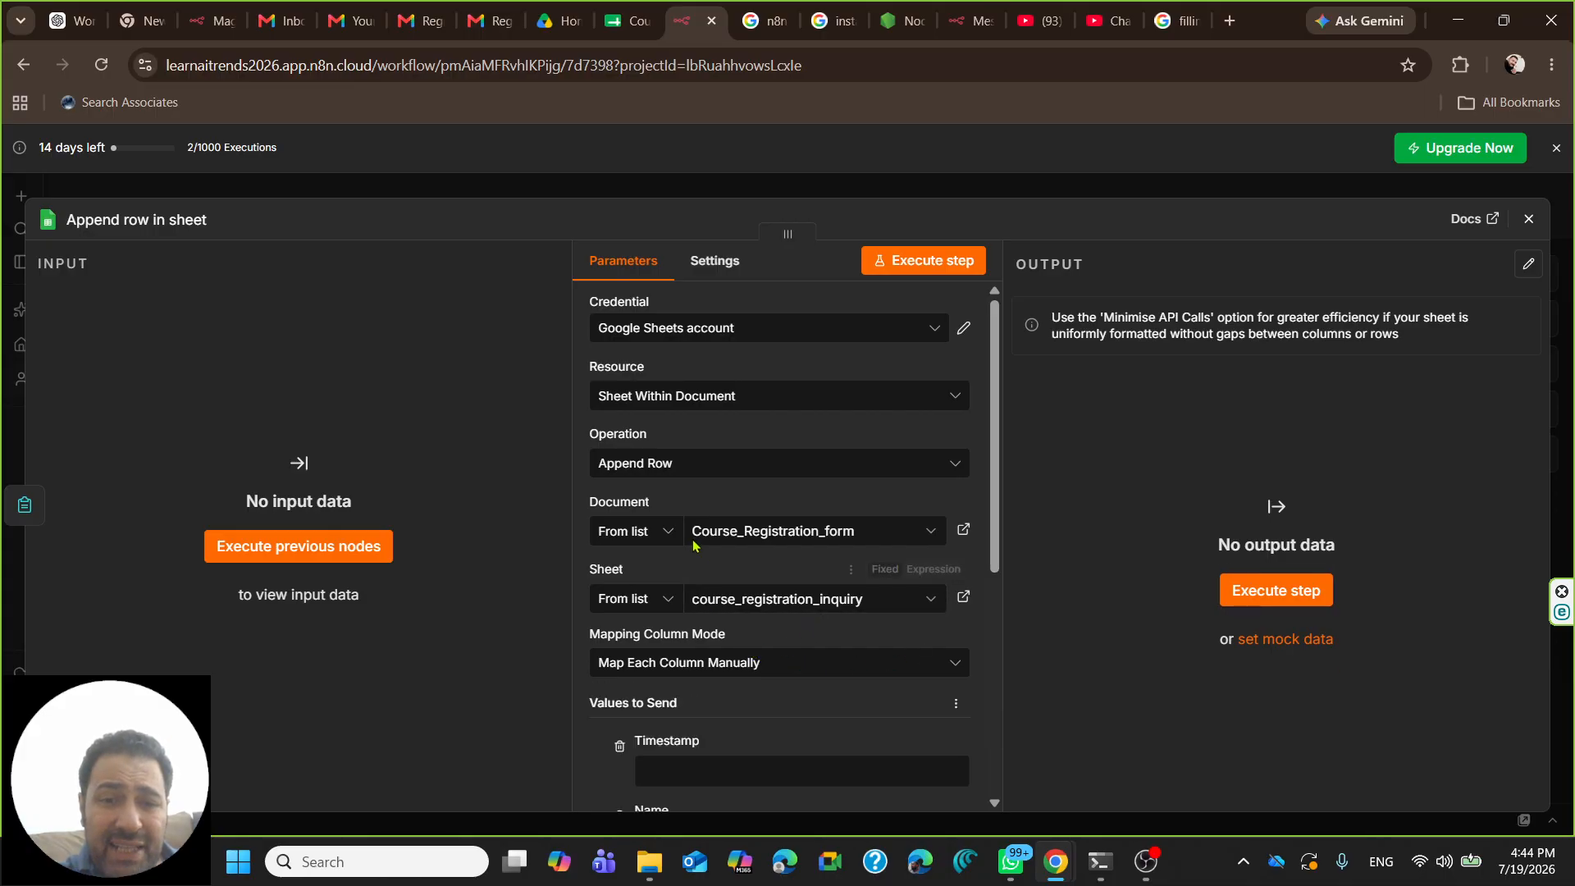
scroll(706, 502, "down", 2)
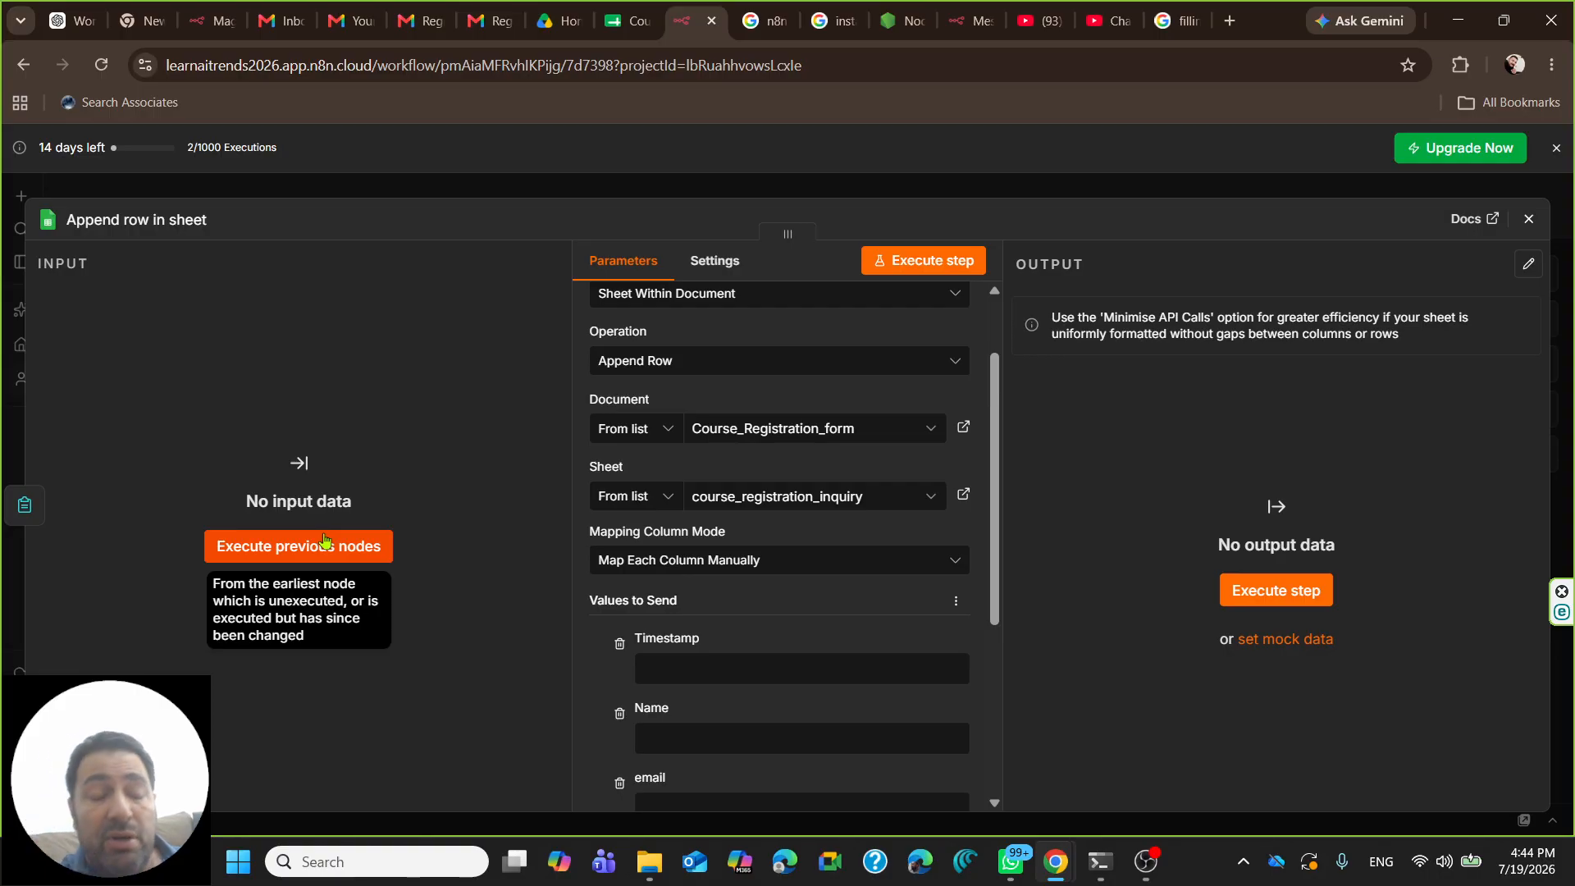
scroll(780, 484, "down", 3)
scroll(713, 531, "up", 2)
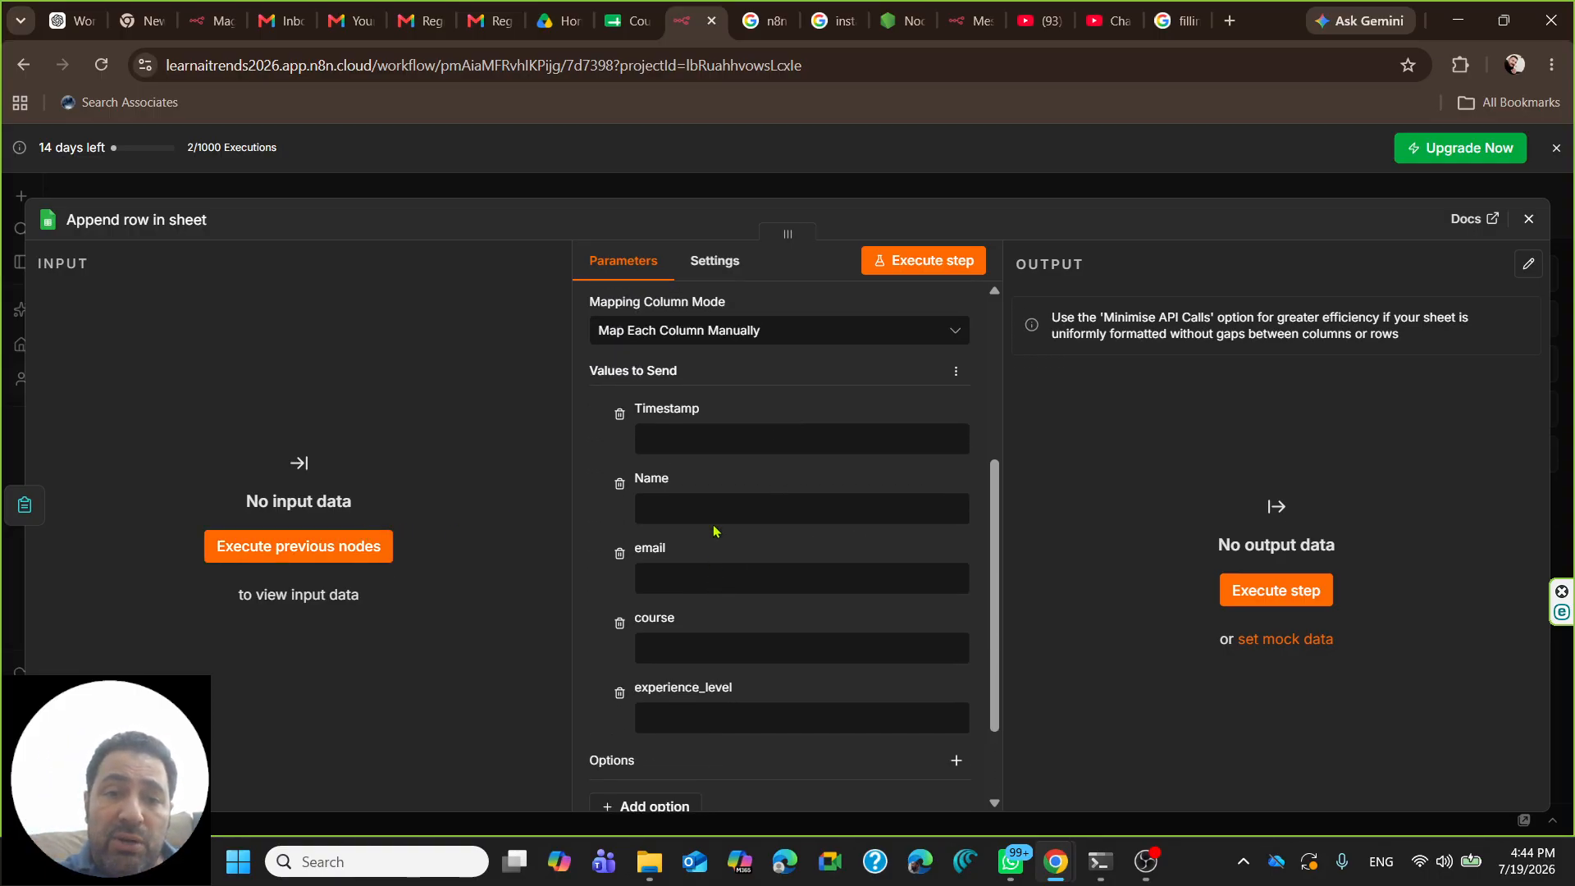
- Run the form trigger and enter the student's full name and e-mail in the test form
left_click(305, 556)
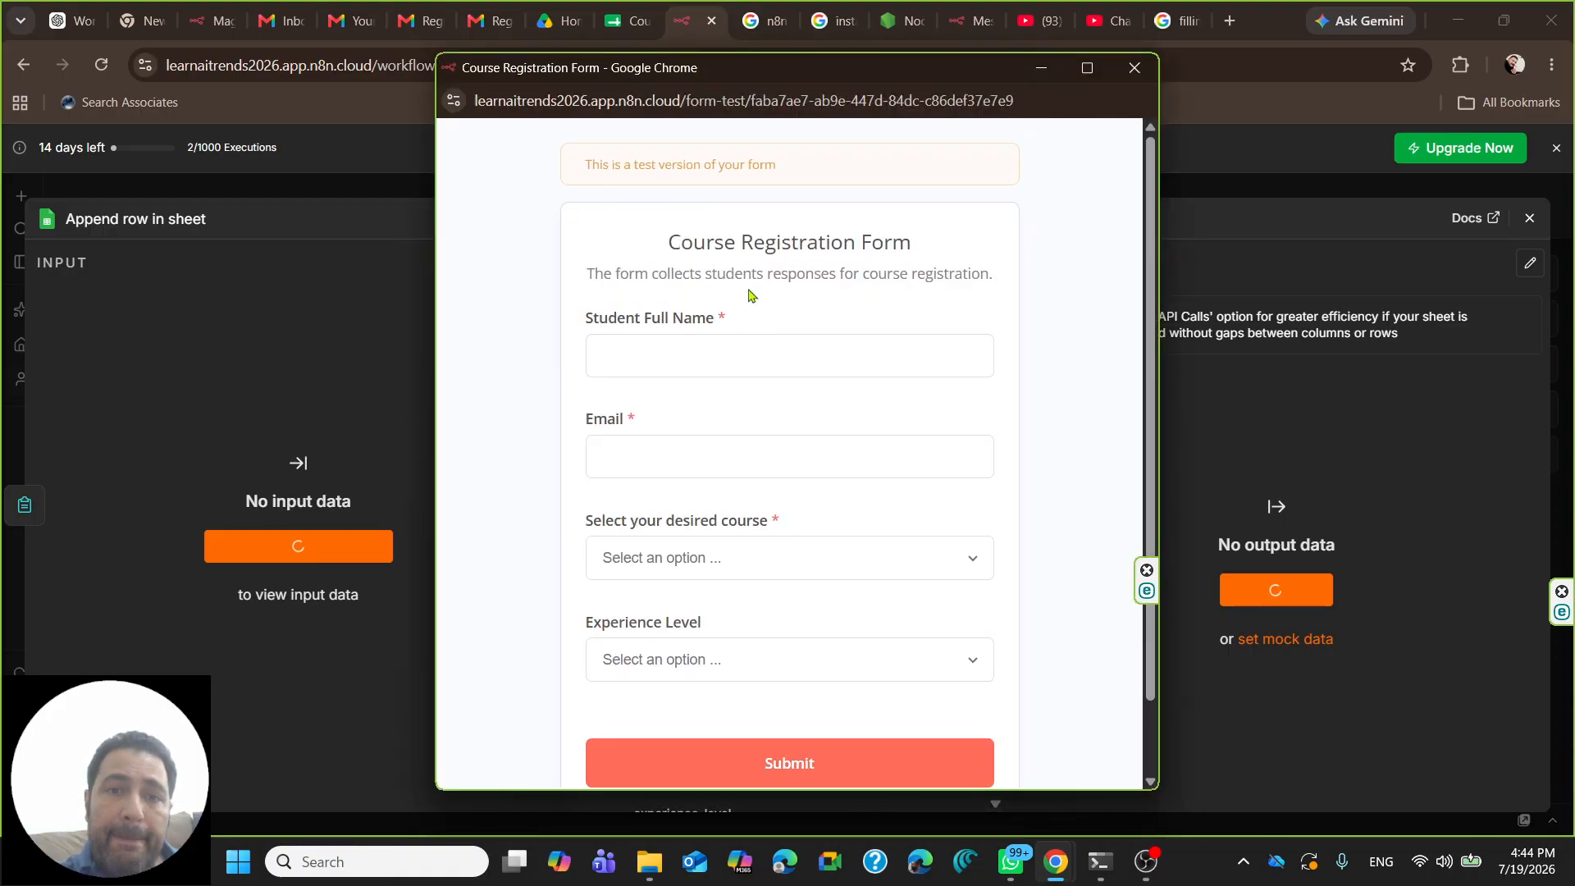
scroll(670, 331, "down", 1)
scroll(670, 331, "up", 1)
scroll(669, 331, "down", 1)
scroll(669, 331, "up", 1)
left_click(640, 354)
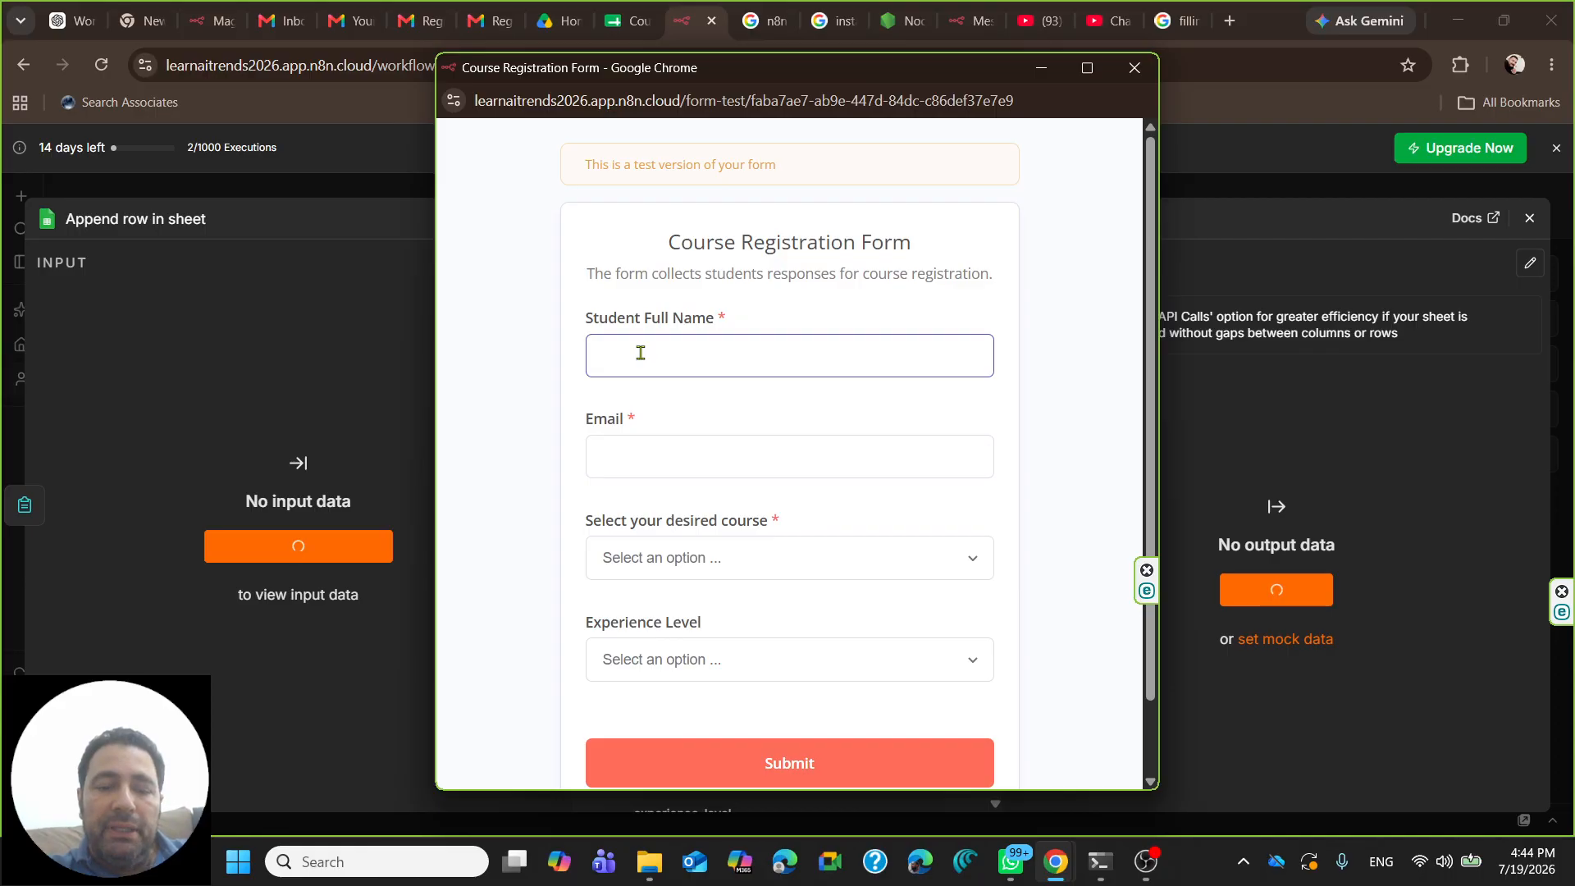
key("Tab")
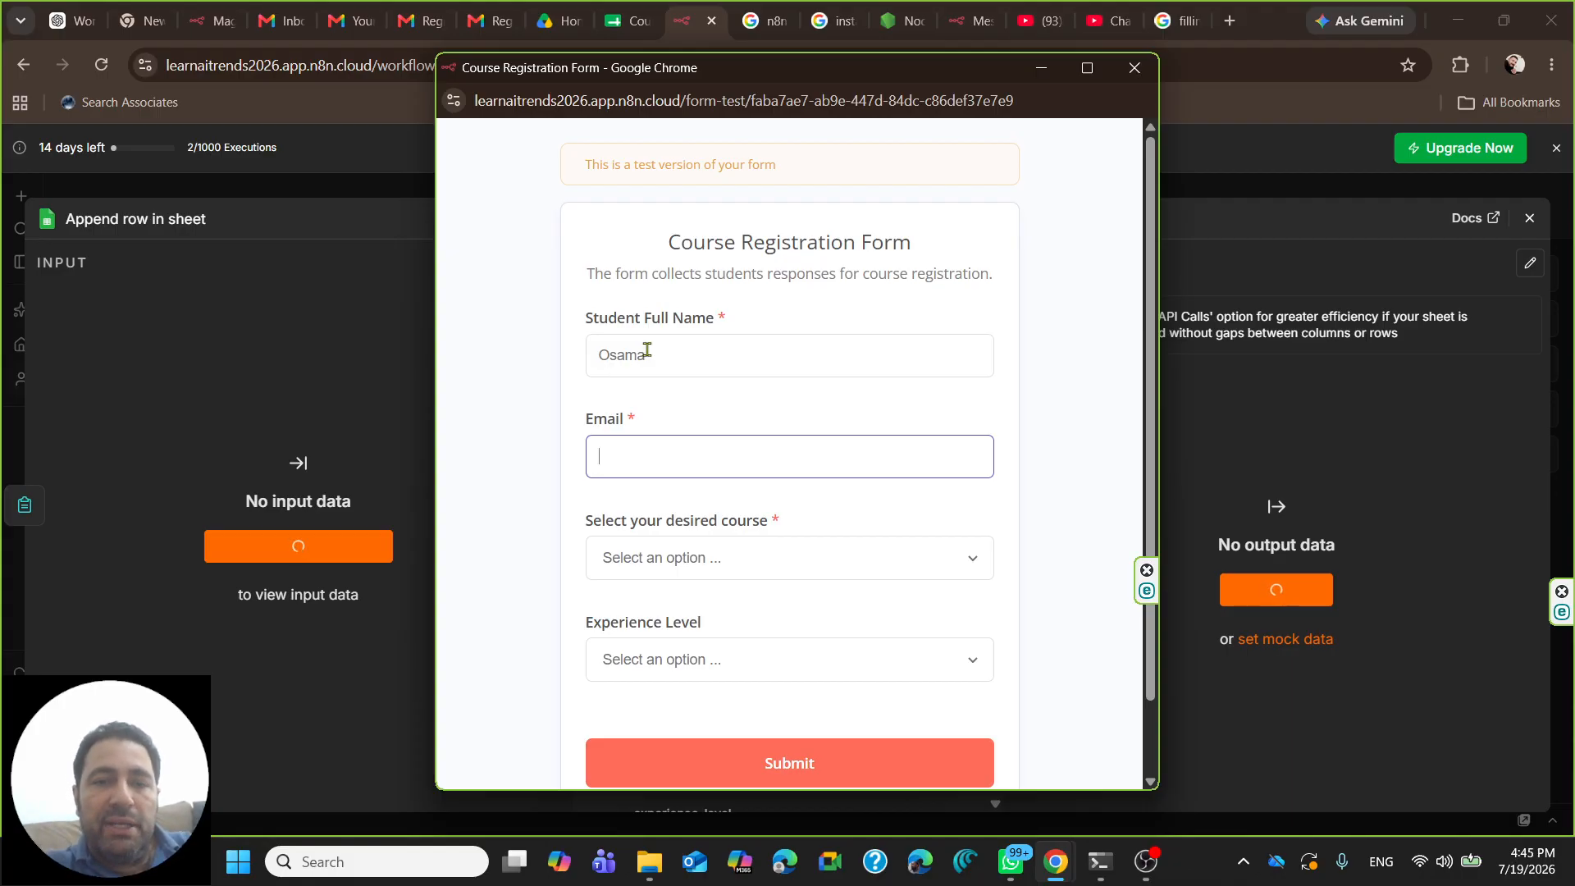
type("zafa")
key("BackSpace")
key("BackSpace")
key("BackSpace")
key("BackSpace")
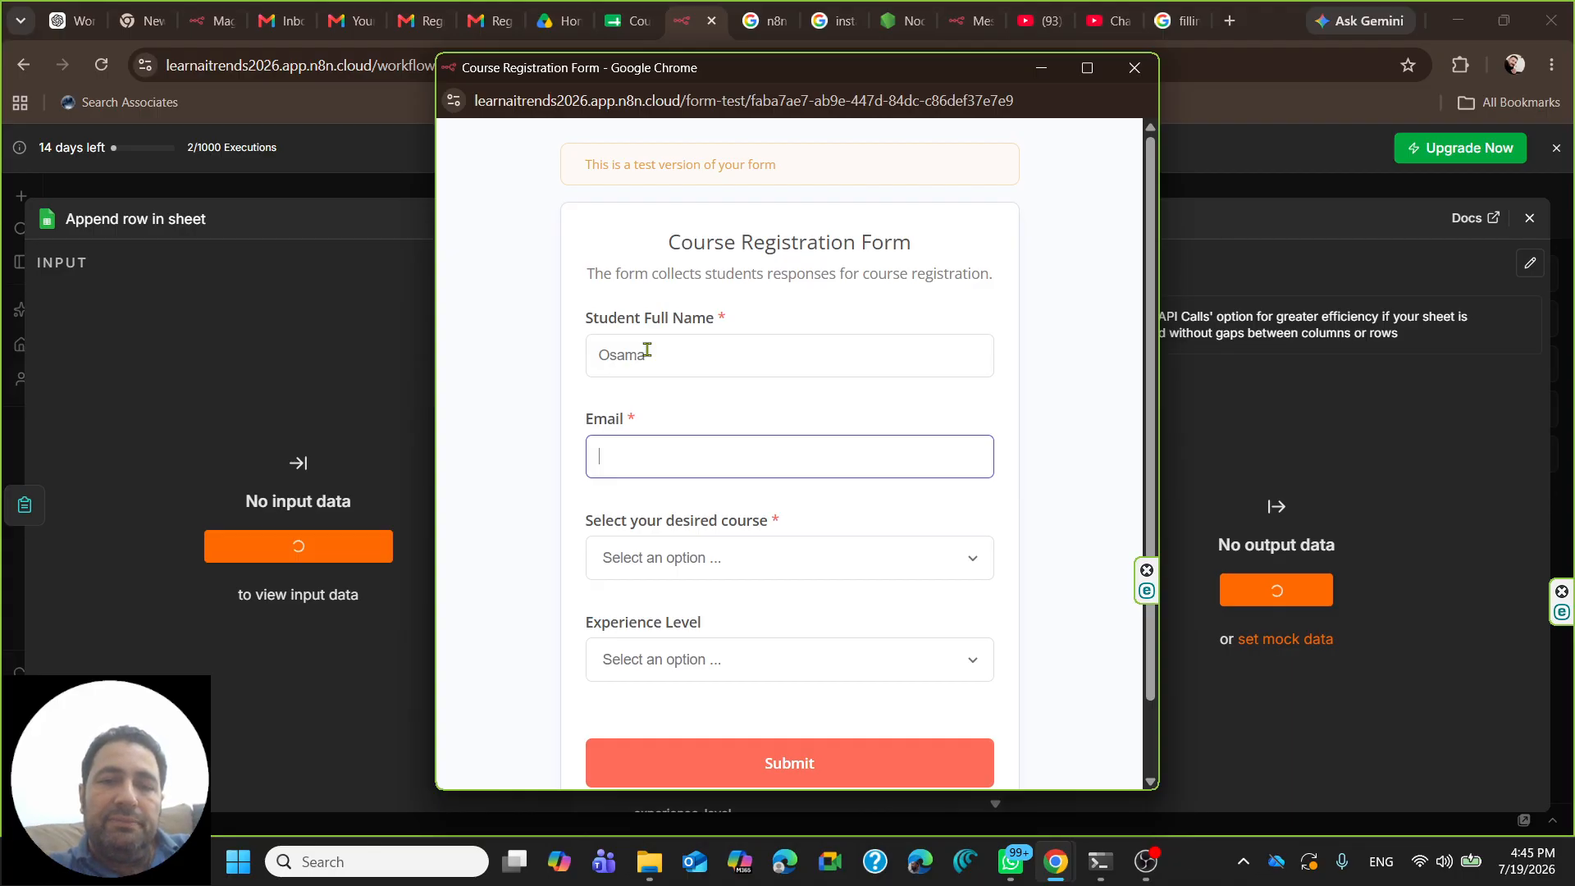
type("zafar")
key("BackSpace")
key("BackSpace")
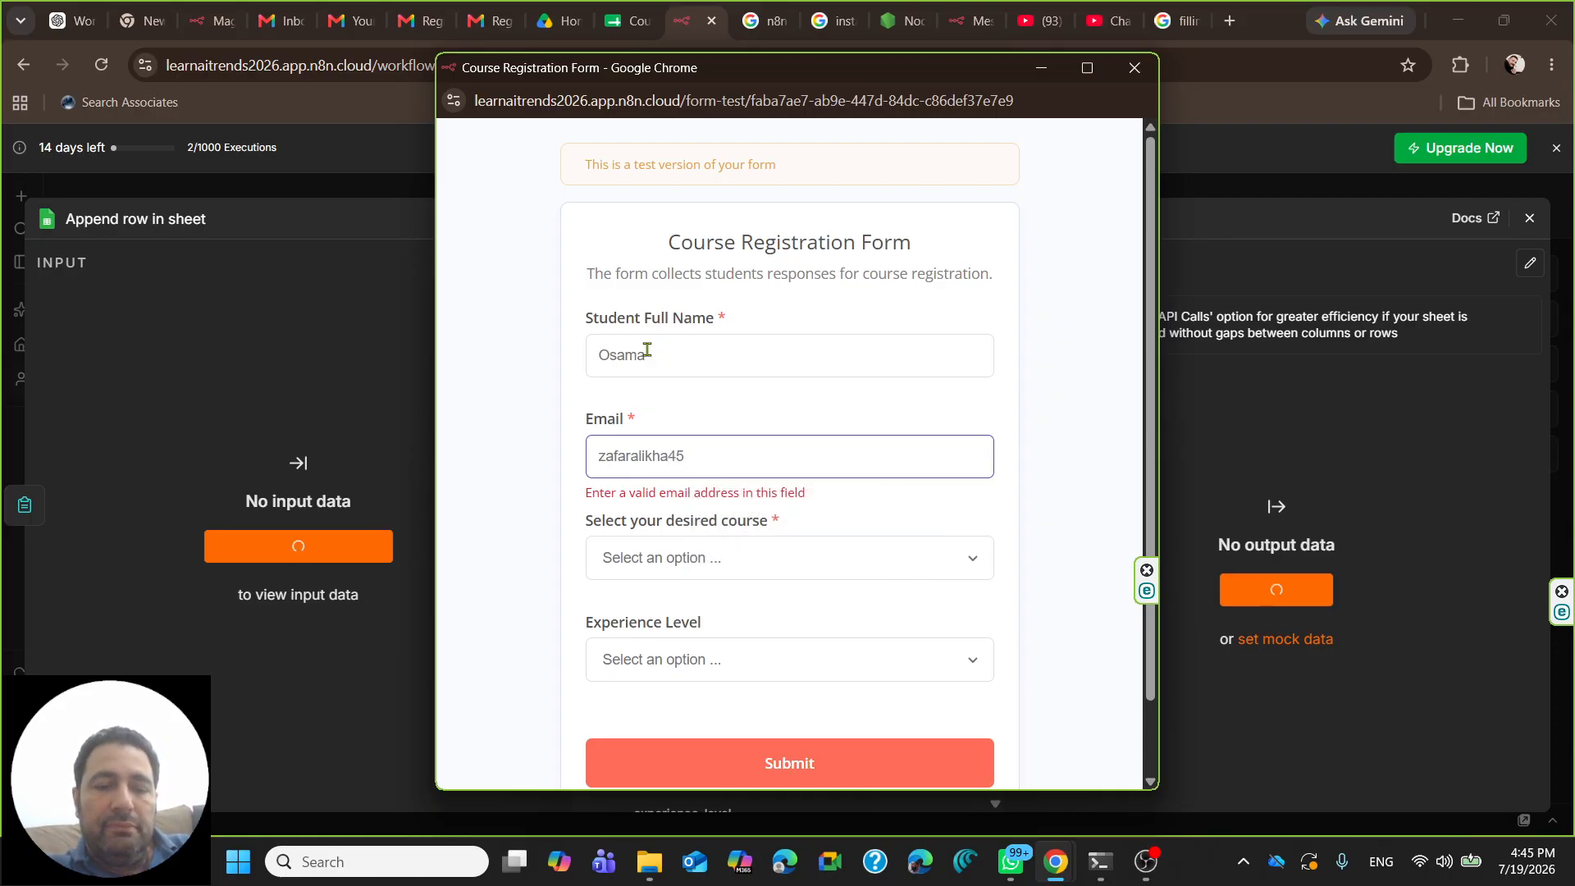
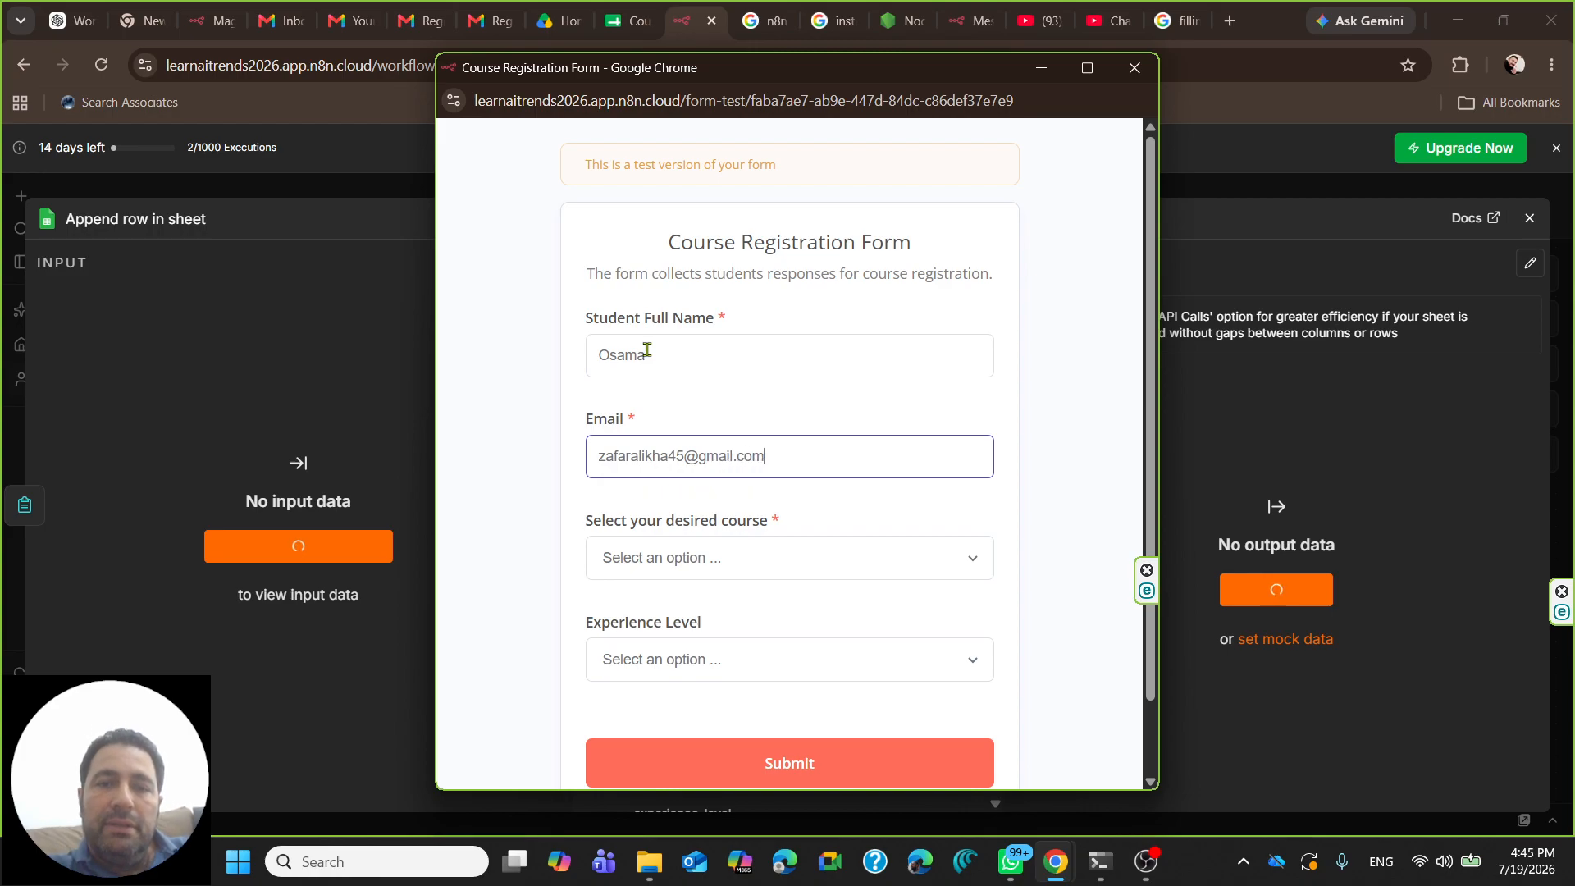
- Choose Machine Learning at Intermediate level and submit the test registration
left_click(768, 558)
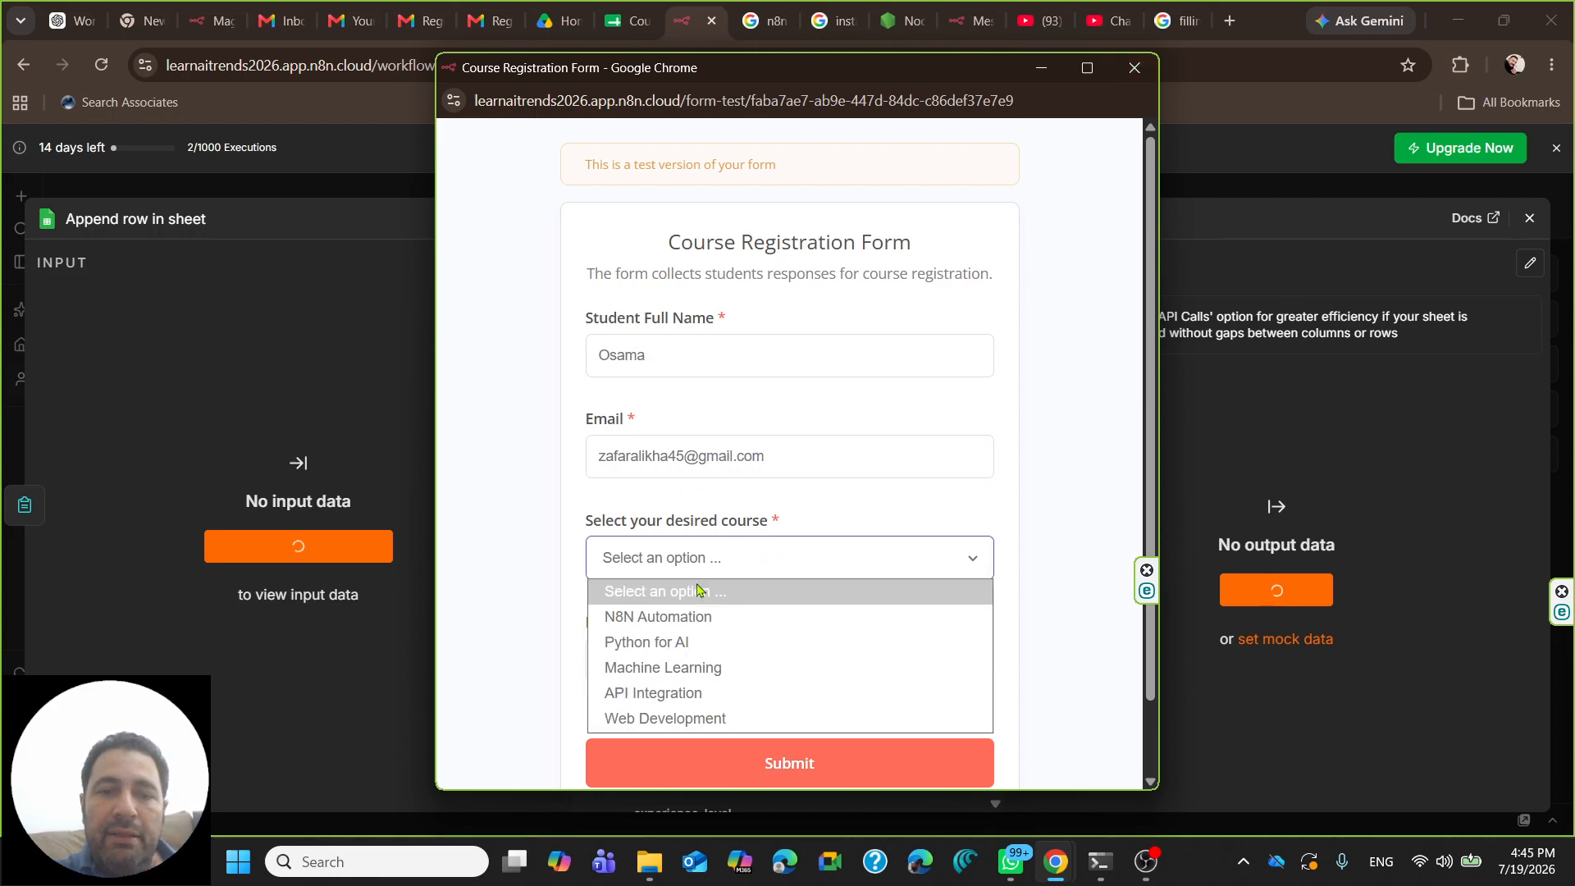
left_click(715, 668)
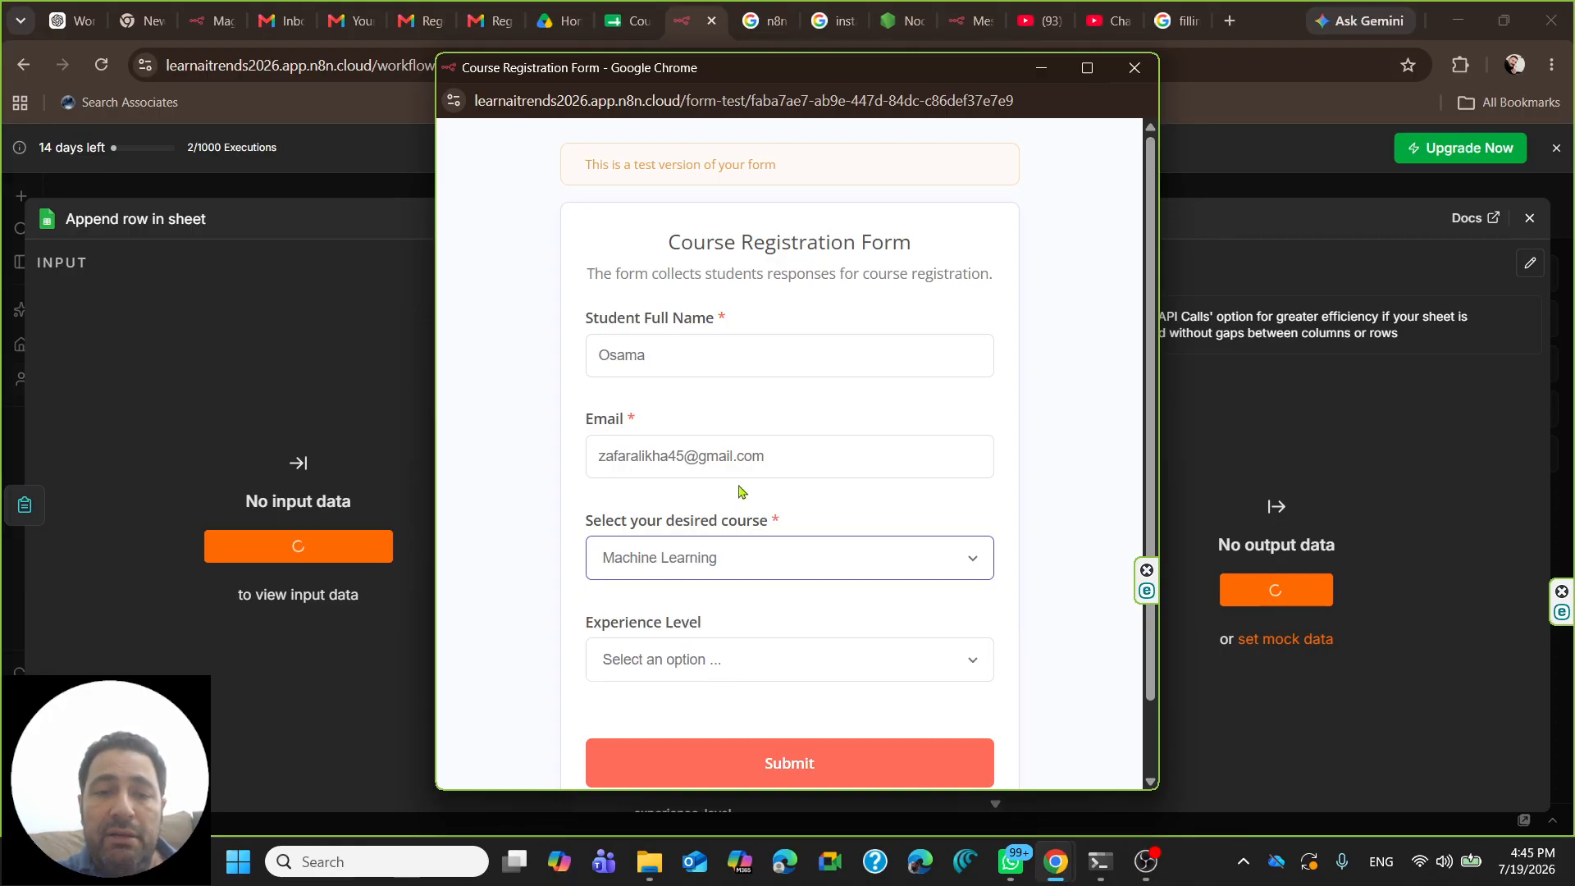
left_click(726, 669)
scroll(715, 587, "down", 1)
left_click(716, 585)
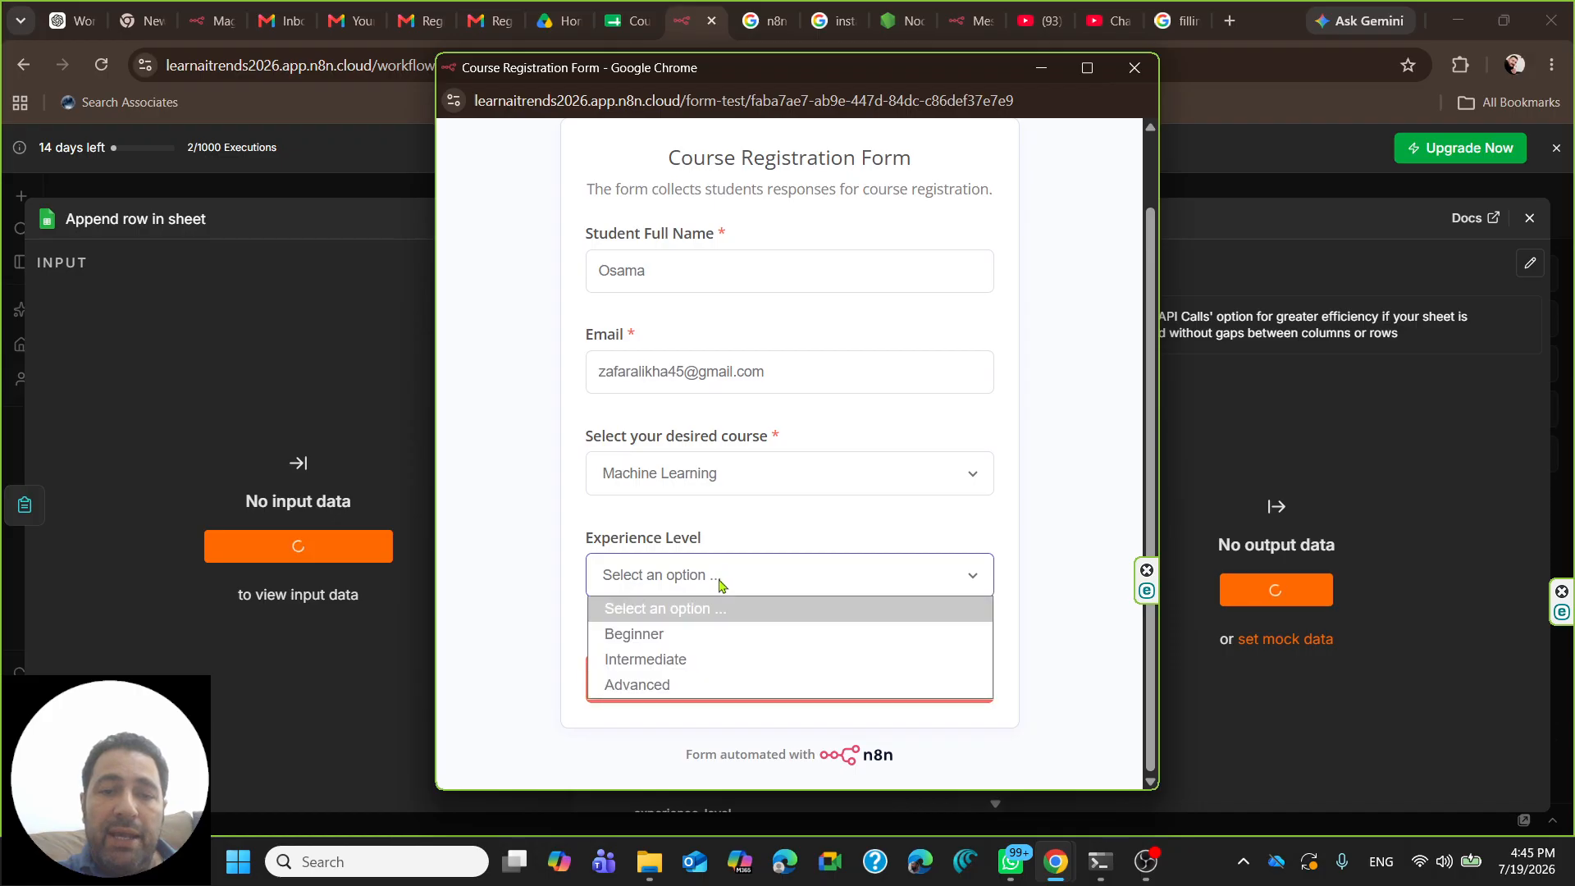
left_click(677, 666)
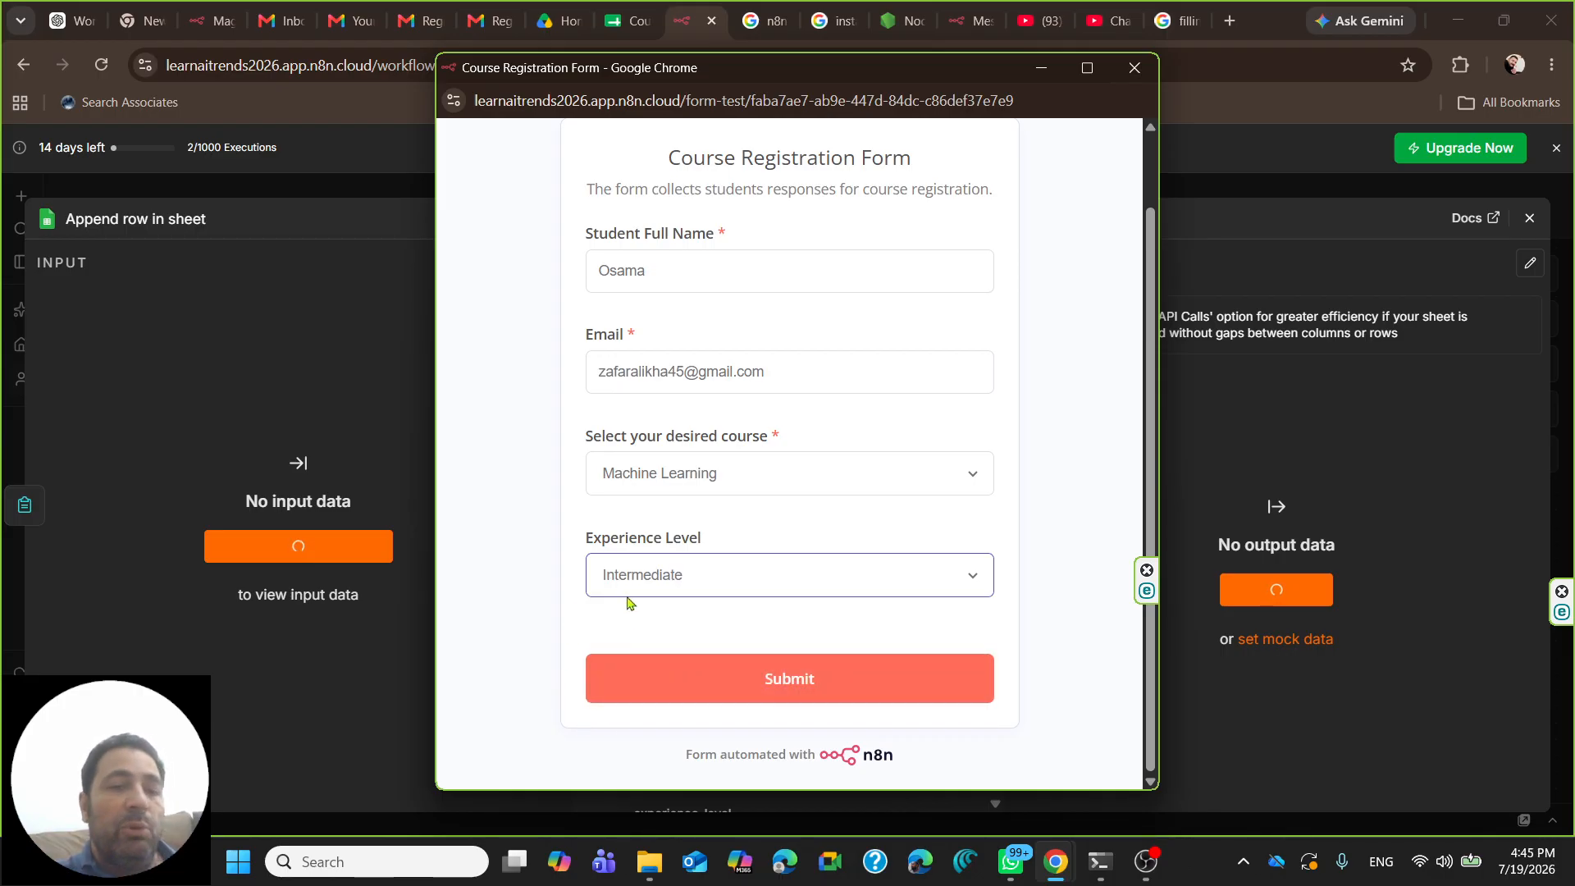
left_click(751, 692)
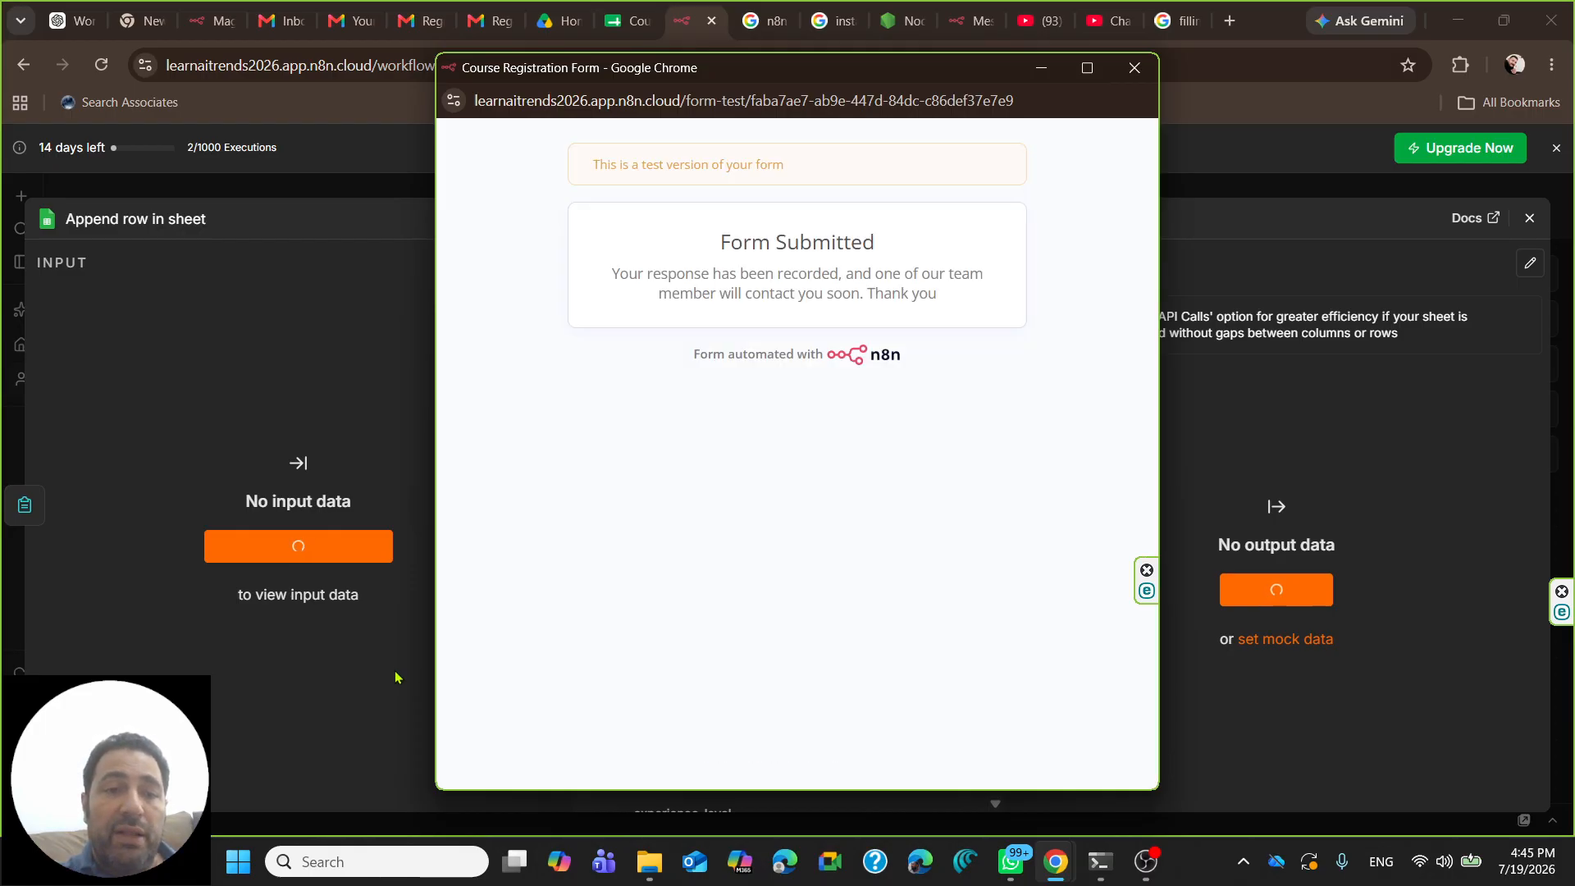
left_click(1134, 69)
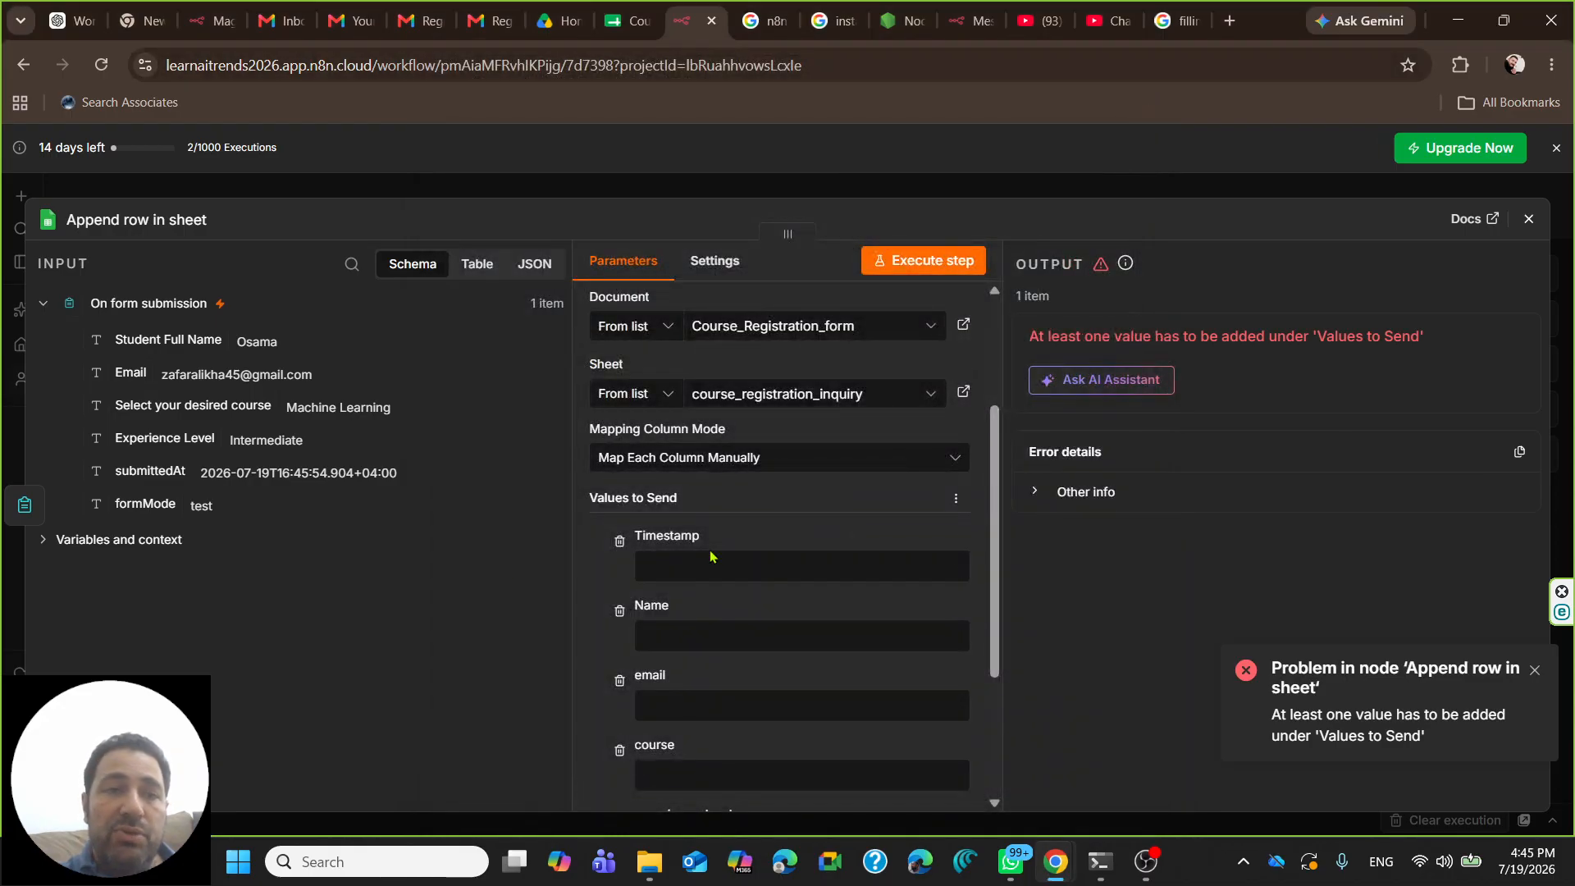
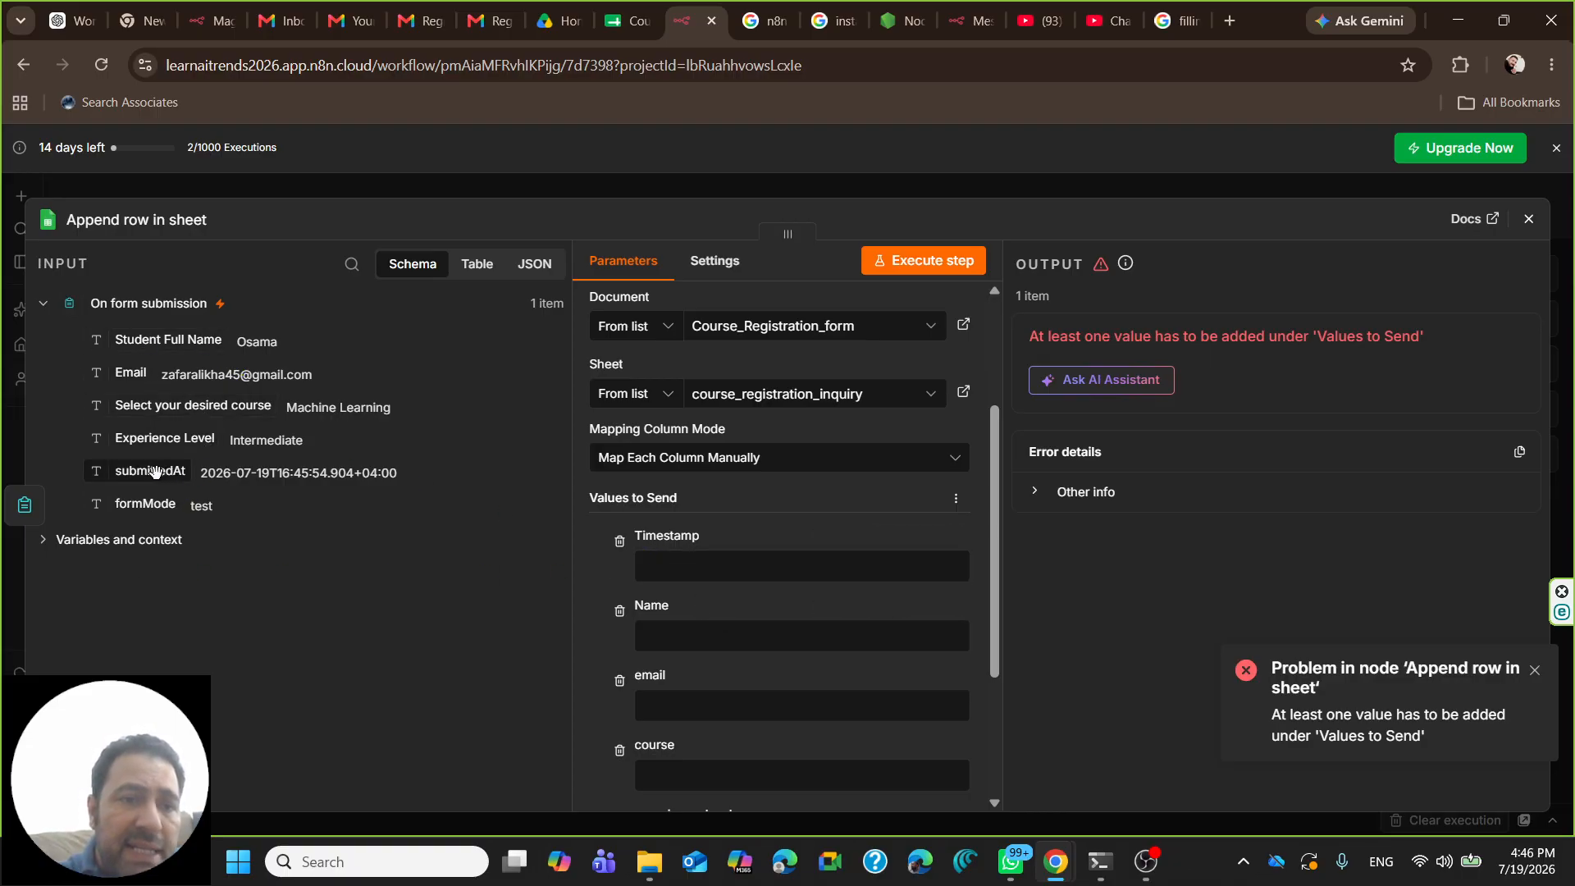
- Map submittedAt into Timestamp, the form's Email into email, and Student Full Name into Name
left_click_drag(156, 471, 684, 572)
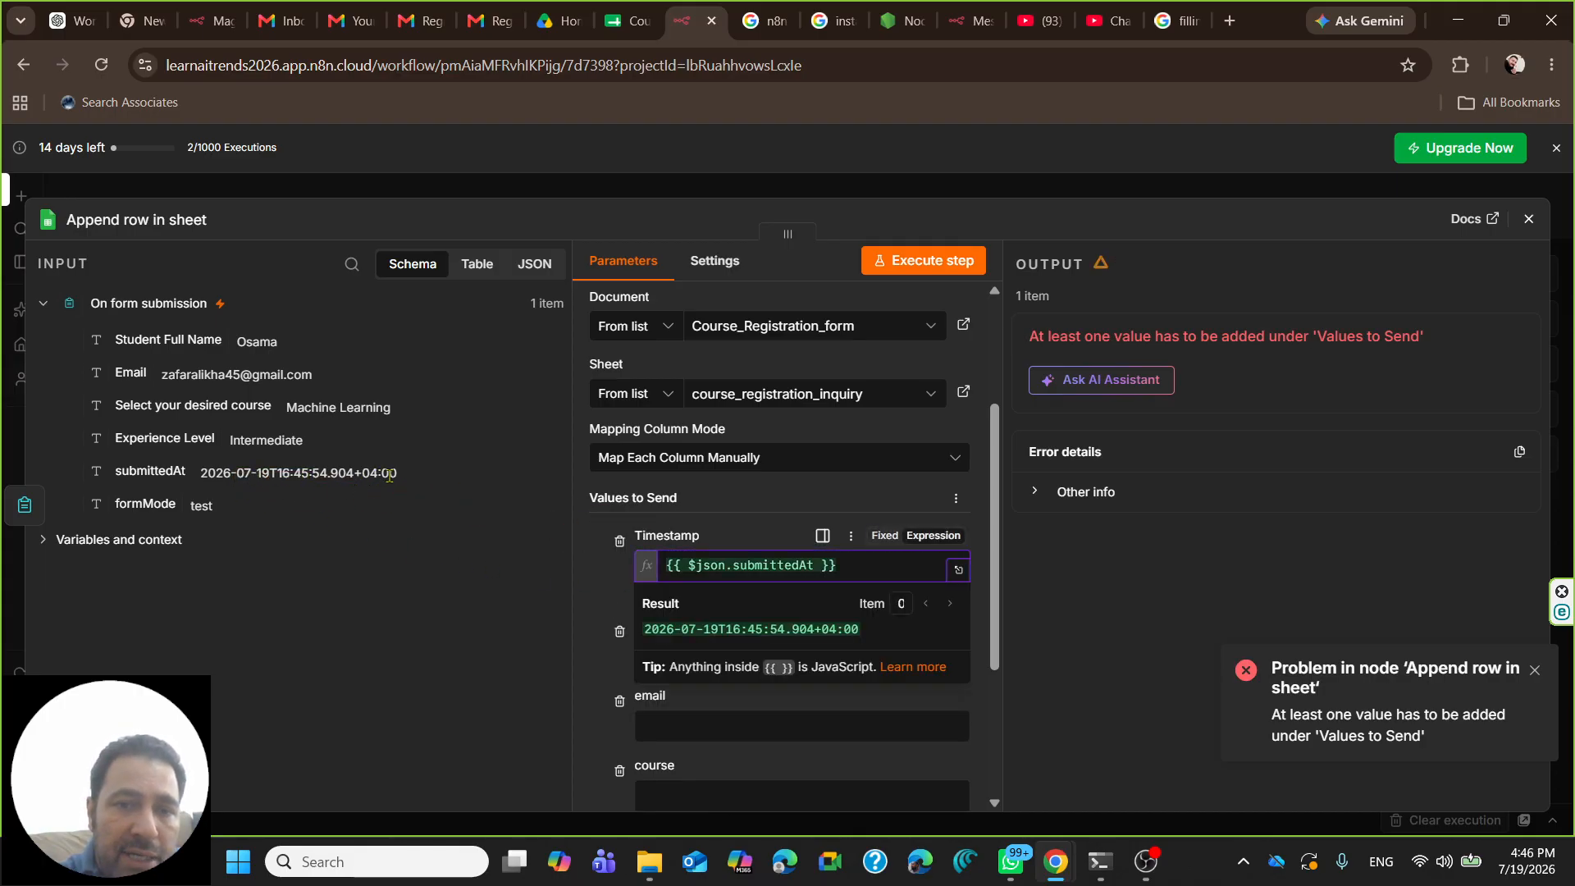
scroll(893, 597, "down", 3)
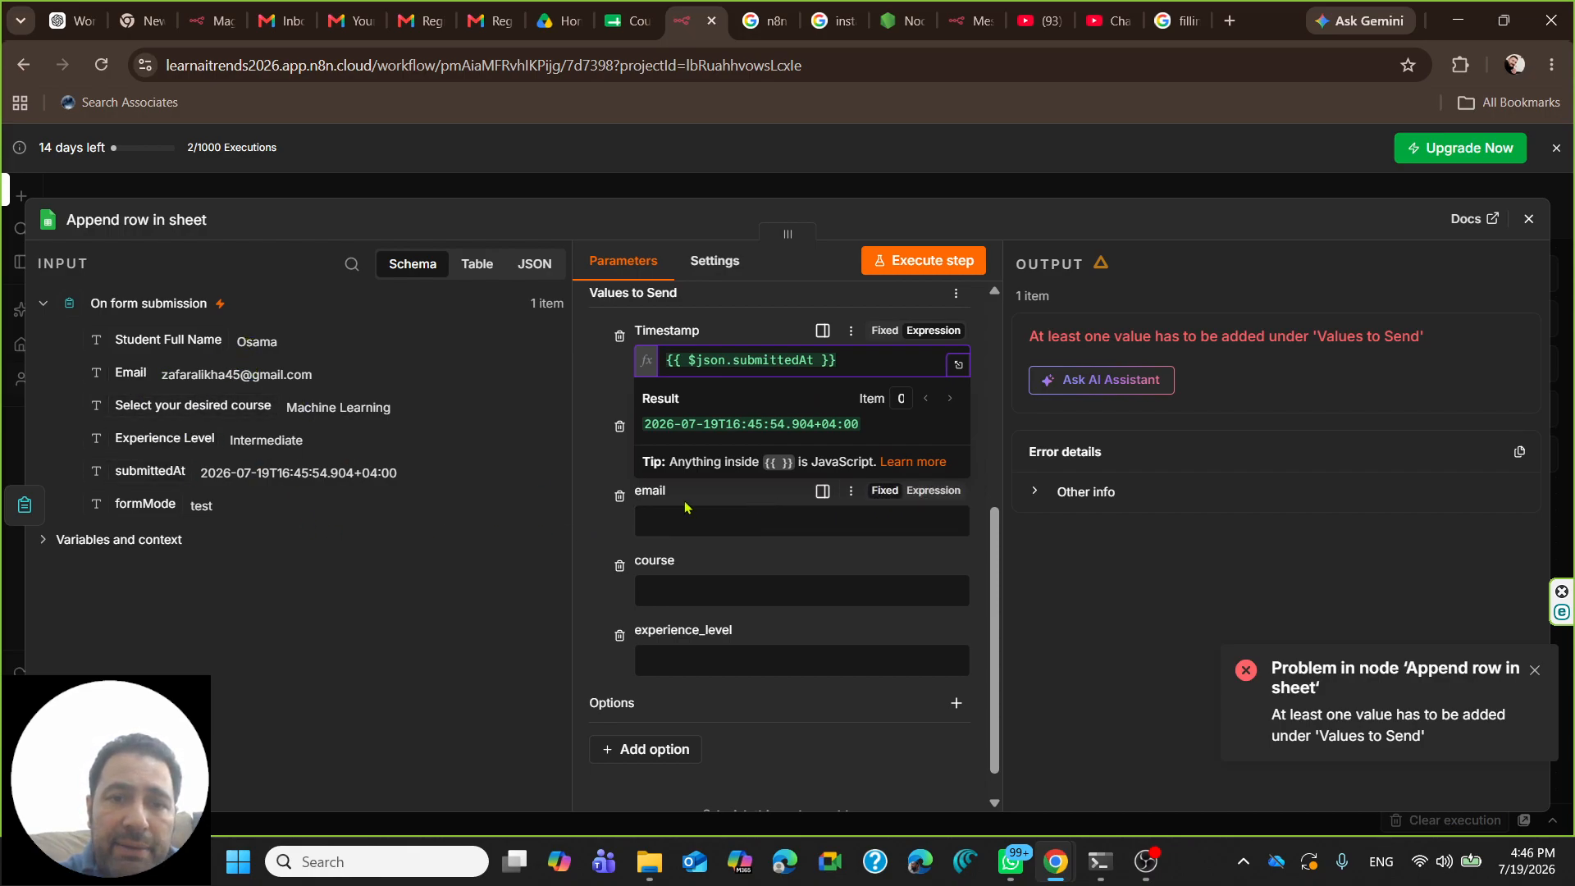
left_click_drag(134, 375, 693, 533)
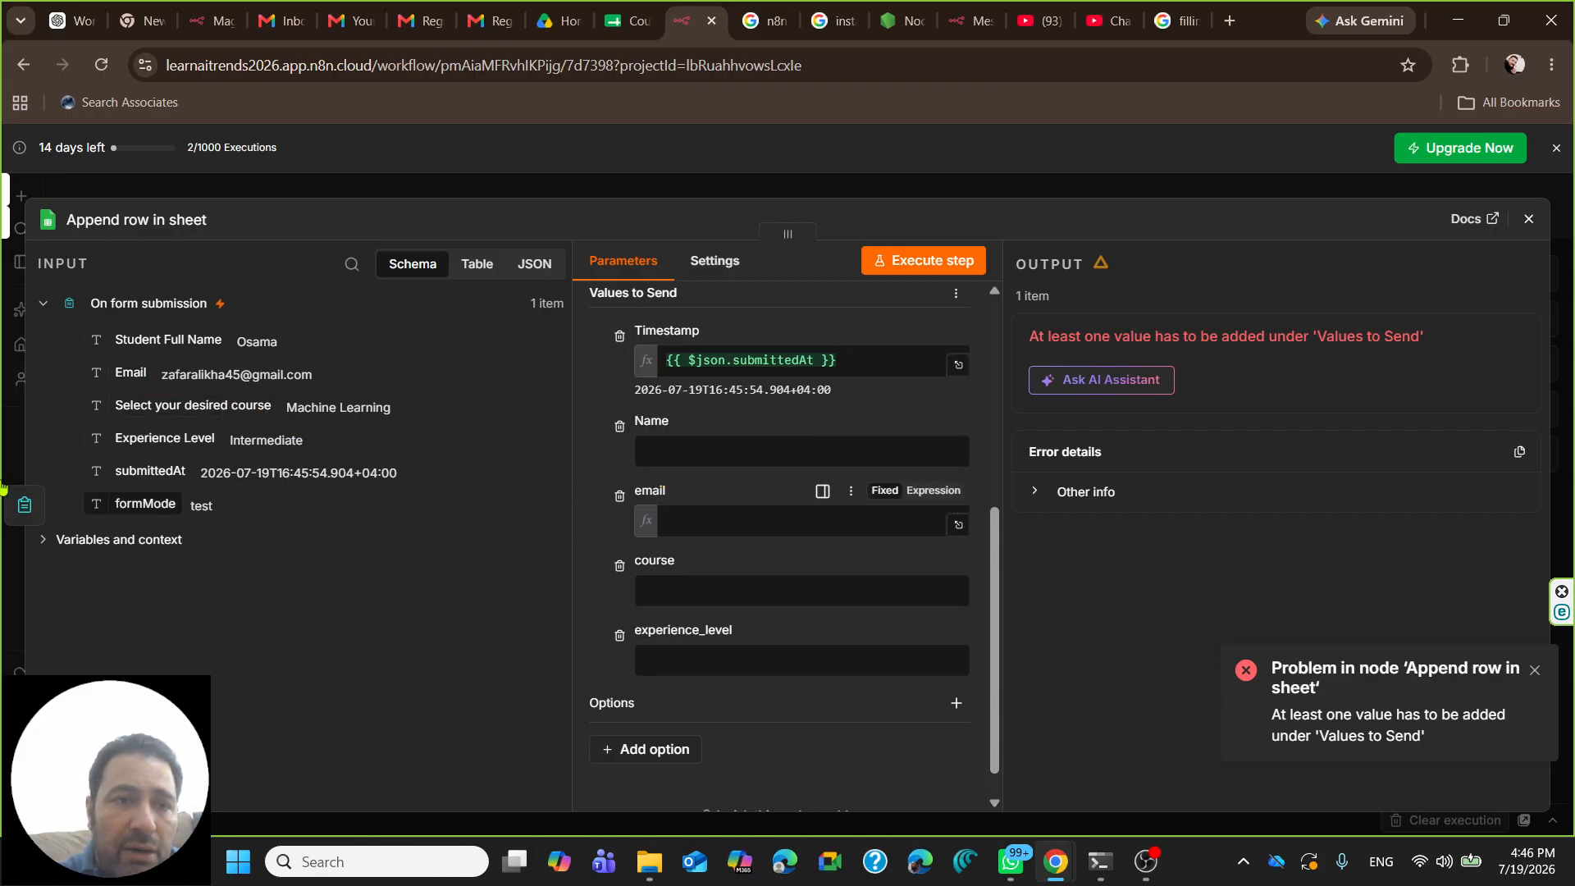
left_click_drag(135, 343, 722, 455)
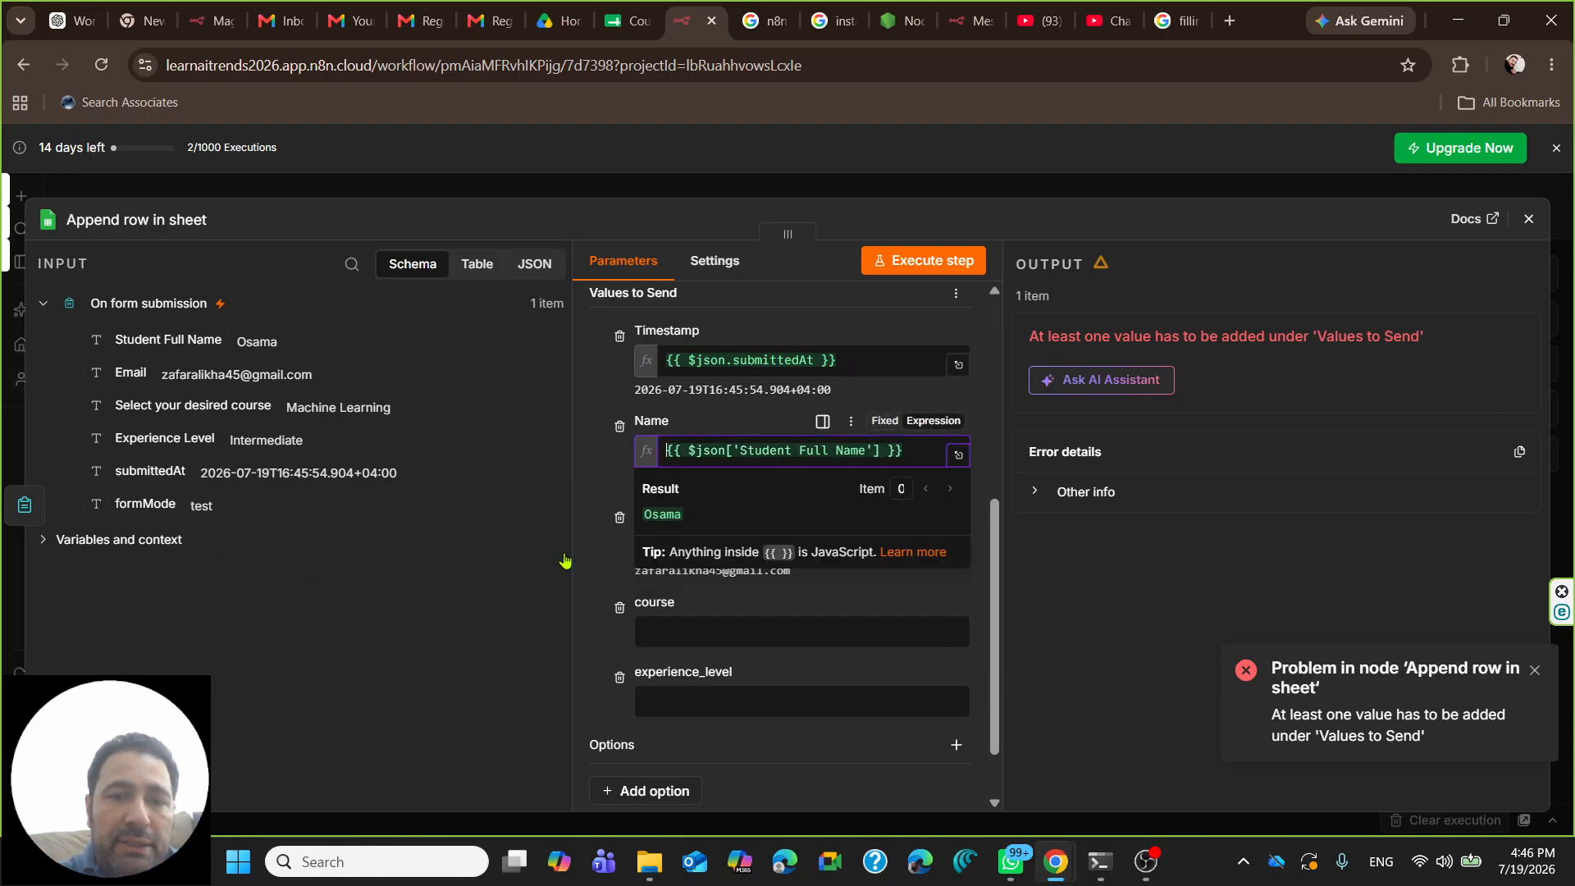
left_click(596, 563)
left_click_drag(915, 451, 646, 464)
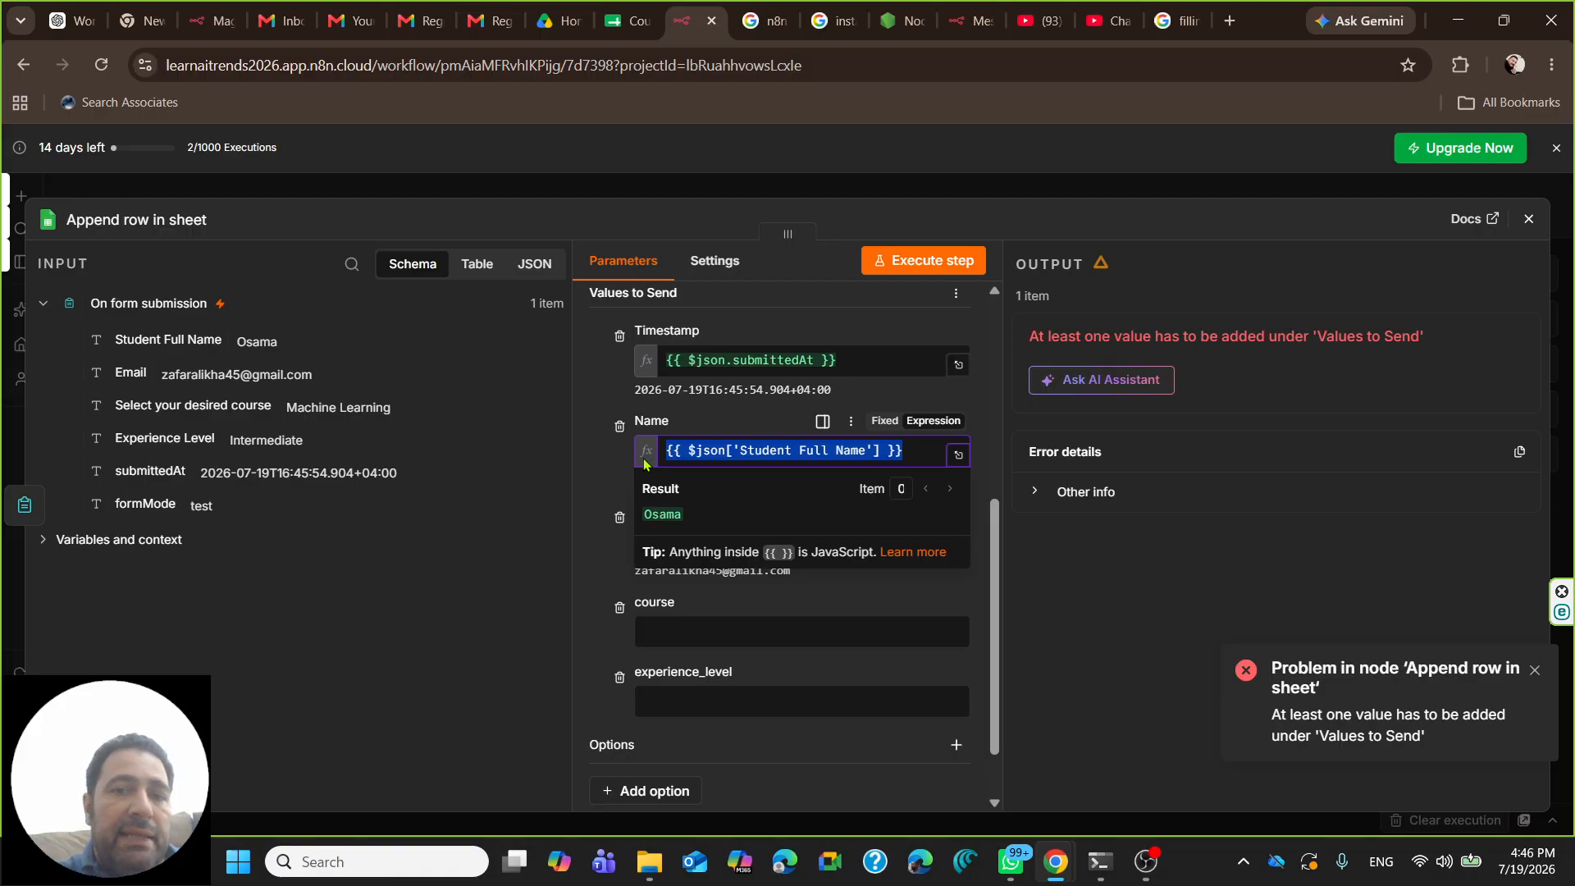
left_click(920, 451)
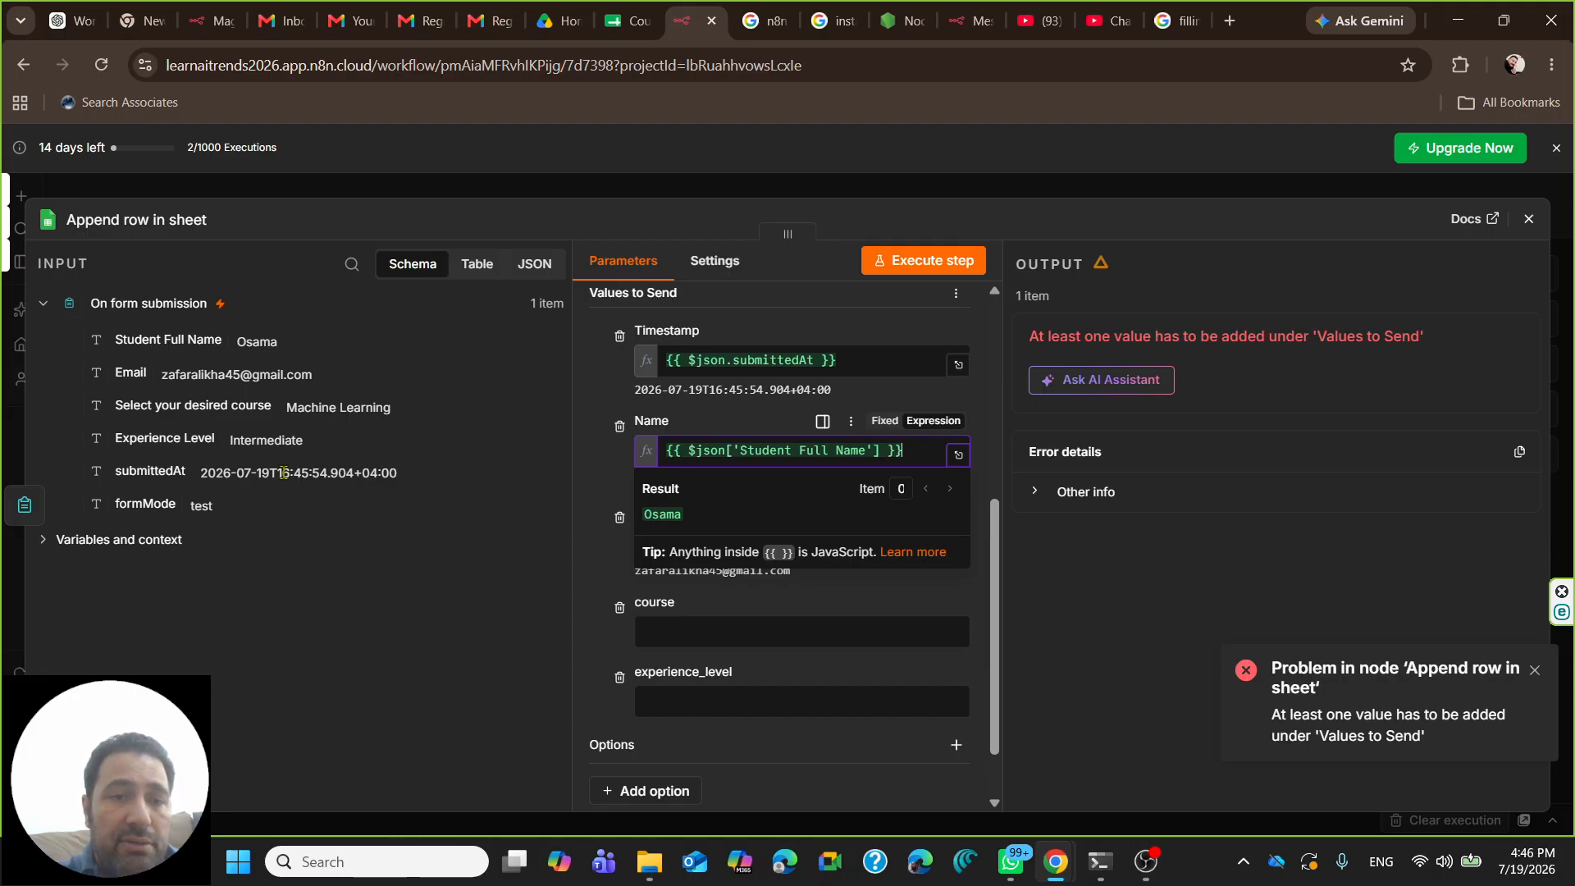
left_click(645, 606)
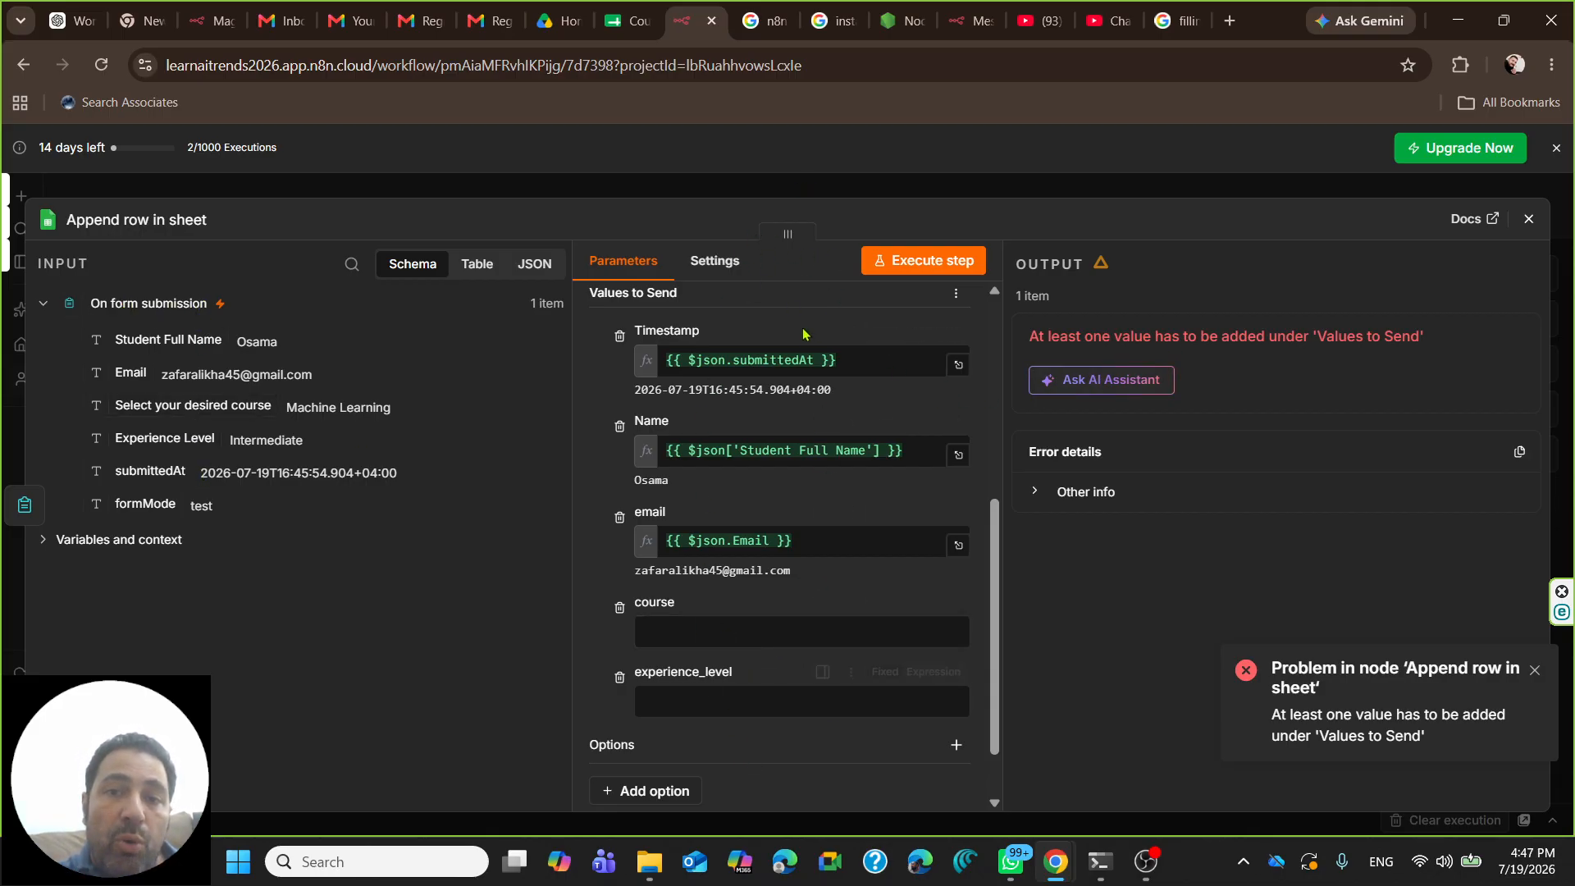
- Dismiss the append-row error and map the course and Experience Level answers into course and experience_level
left_click(1534, 670)
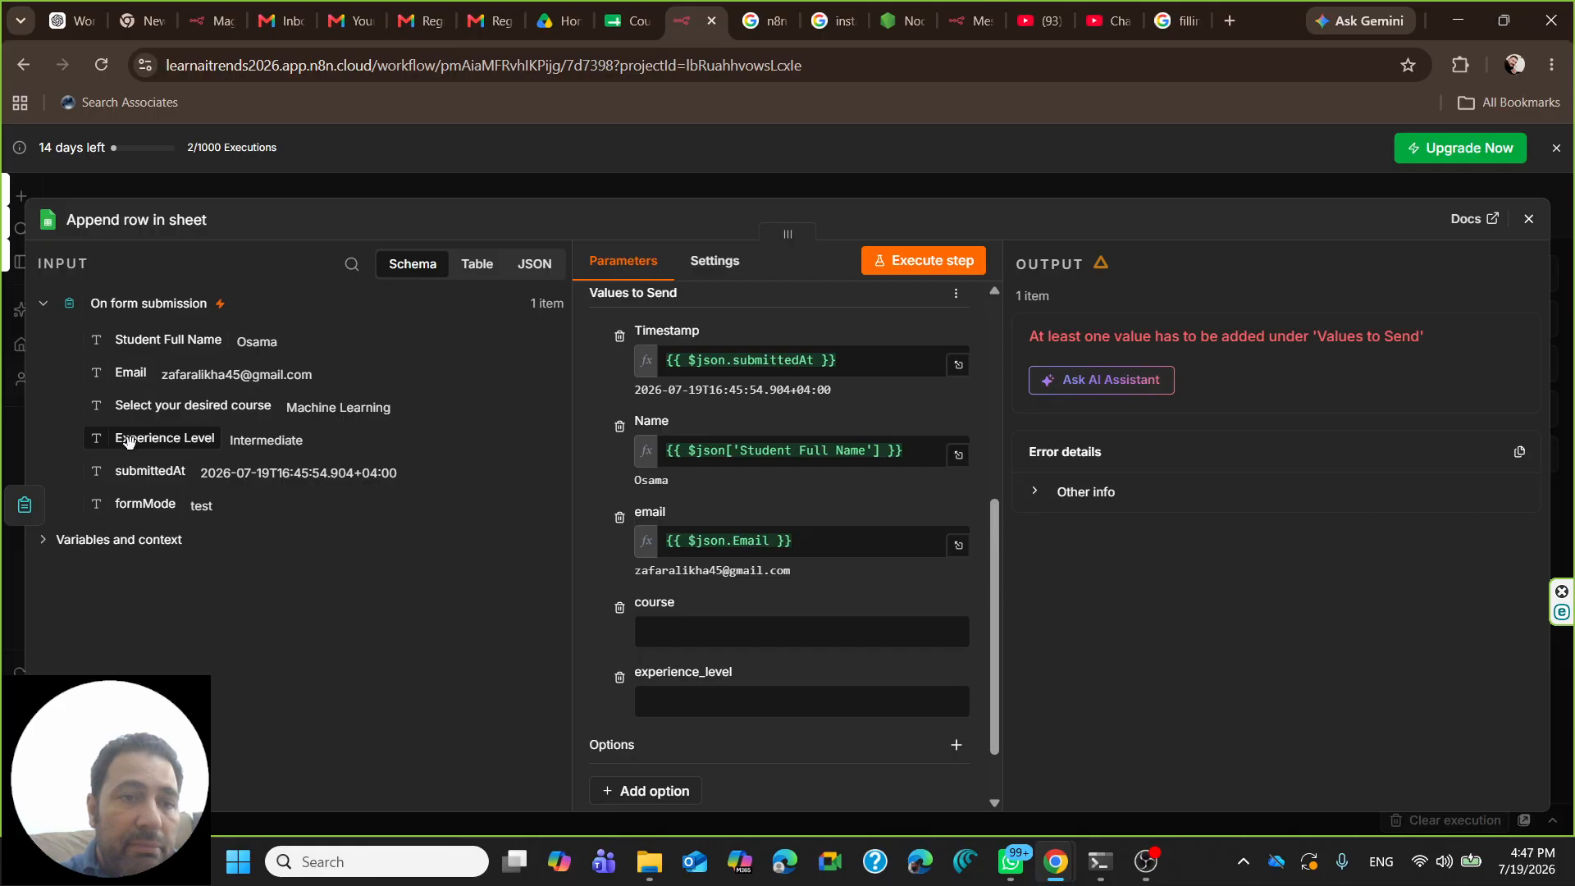
left_click_drag(131, 406, 763, 644)
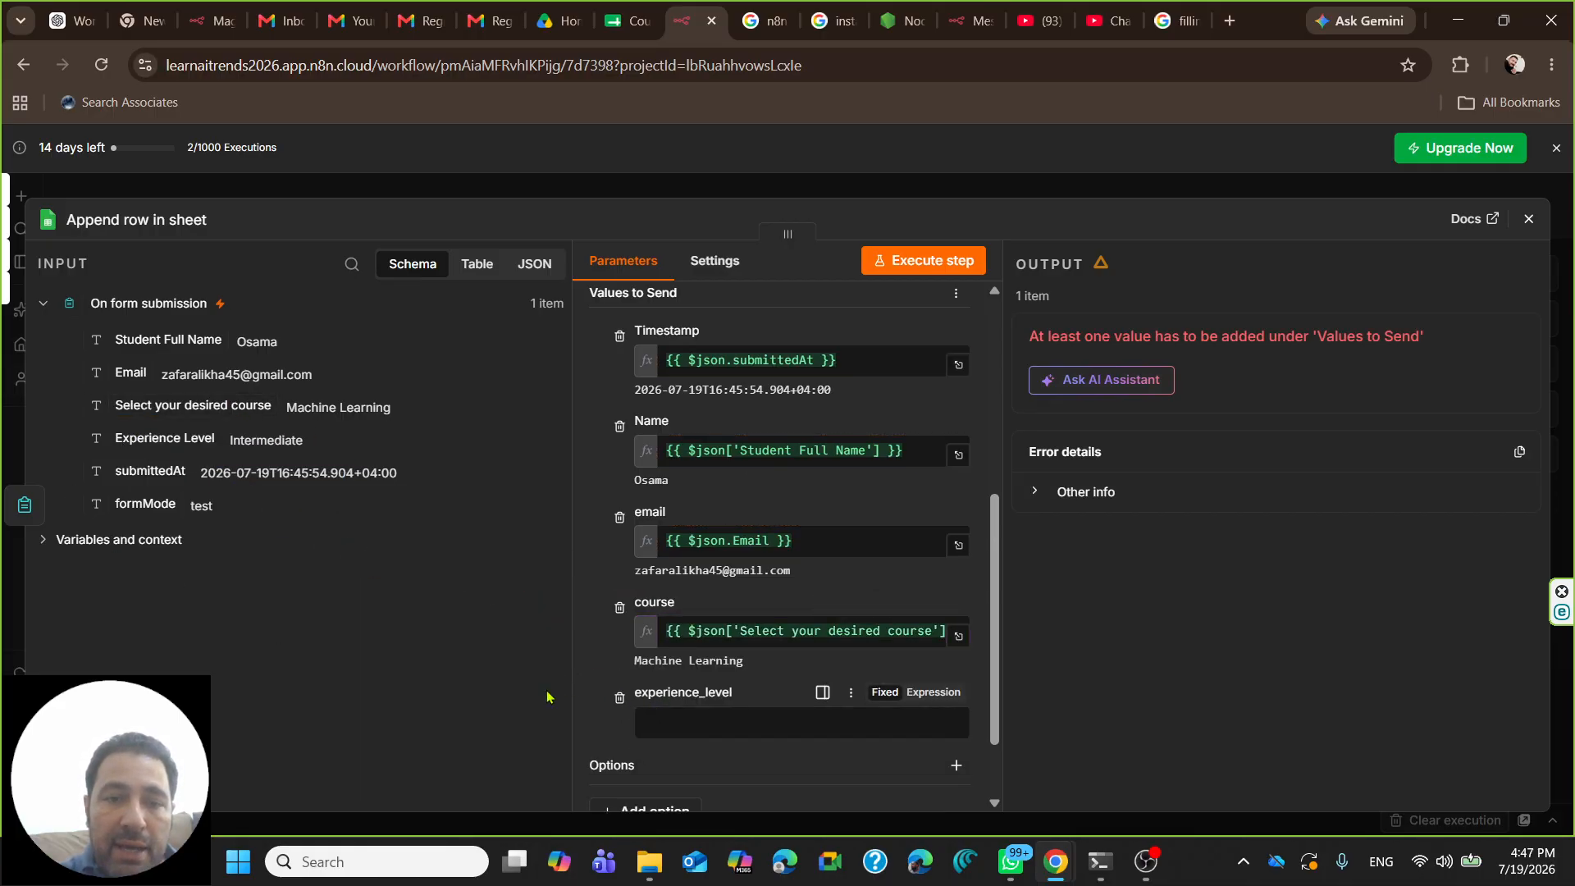
left_click_drag(136, 439, 767, 722)
left_click(598, 578)
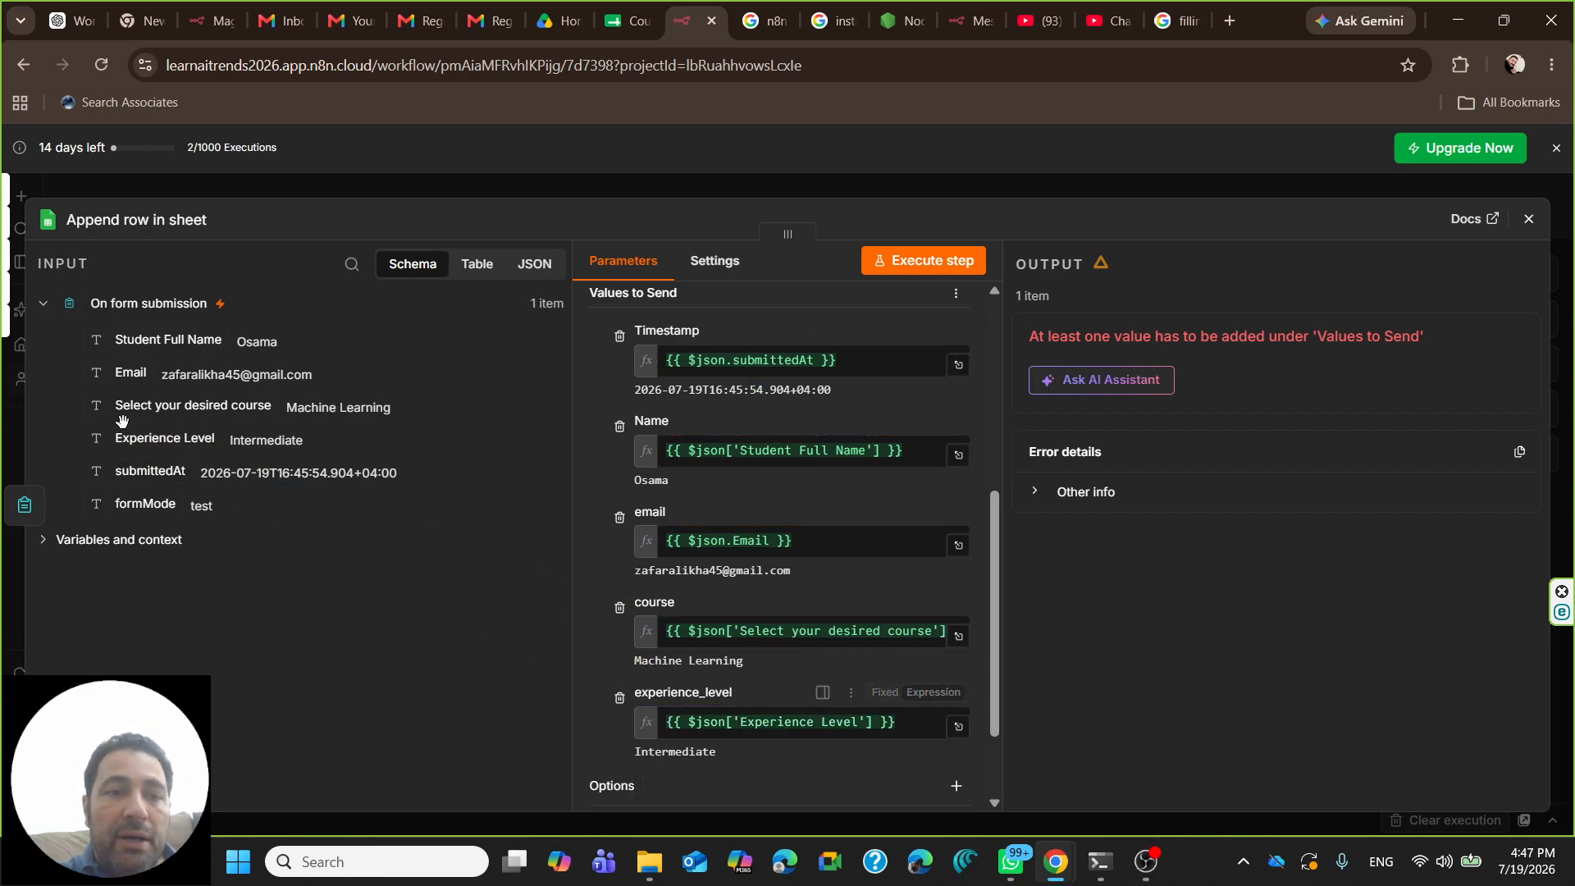
scroll(617, 457, "up", 3)
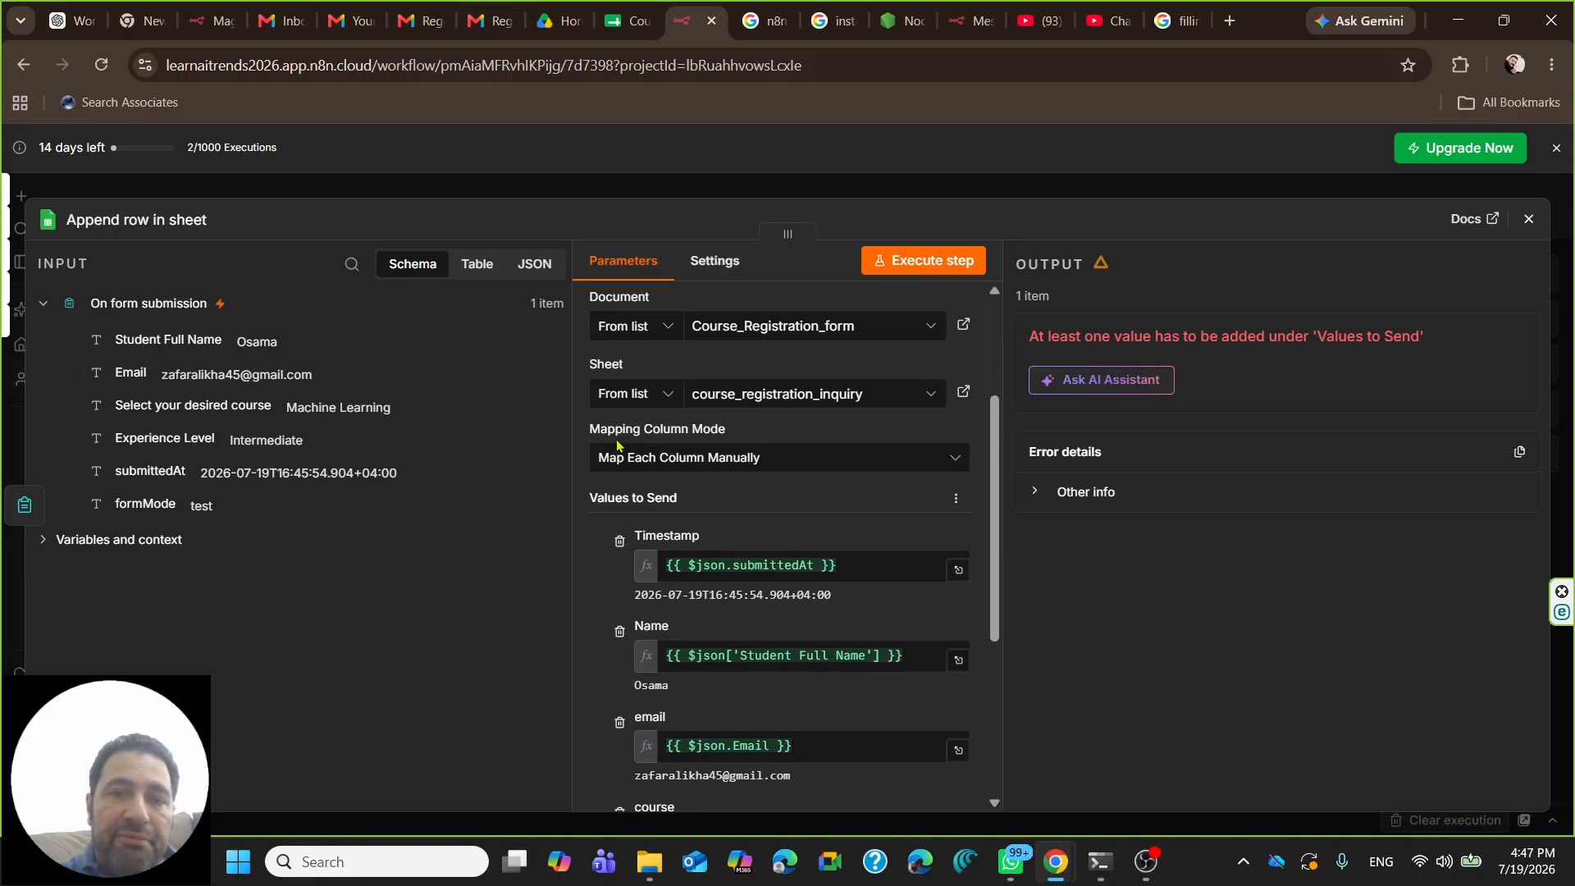
scroll(592, 525, "down", 5)
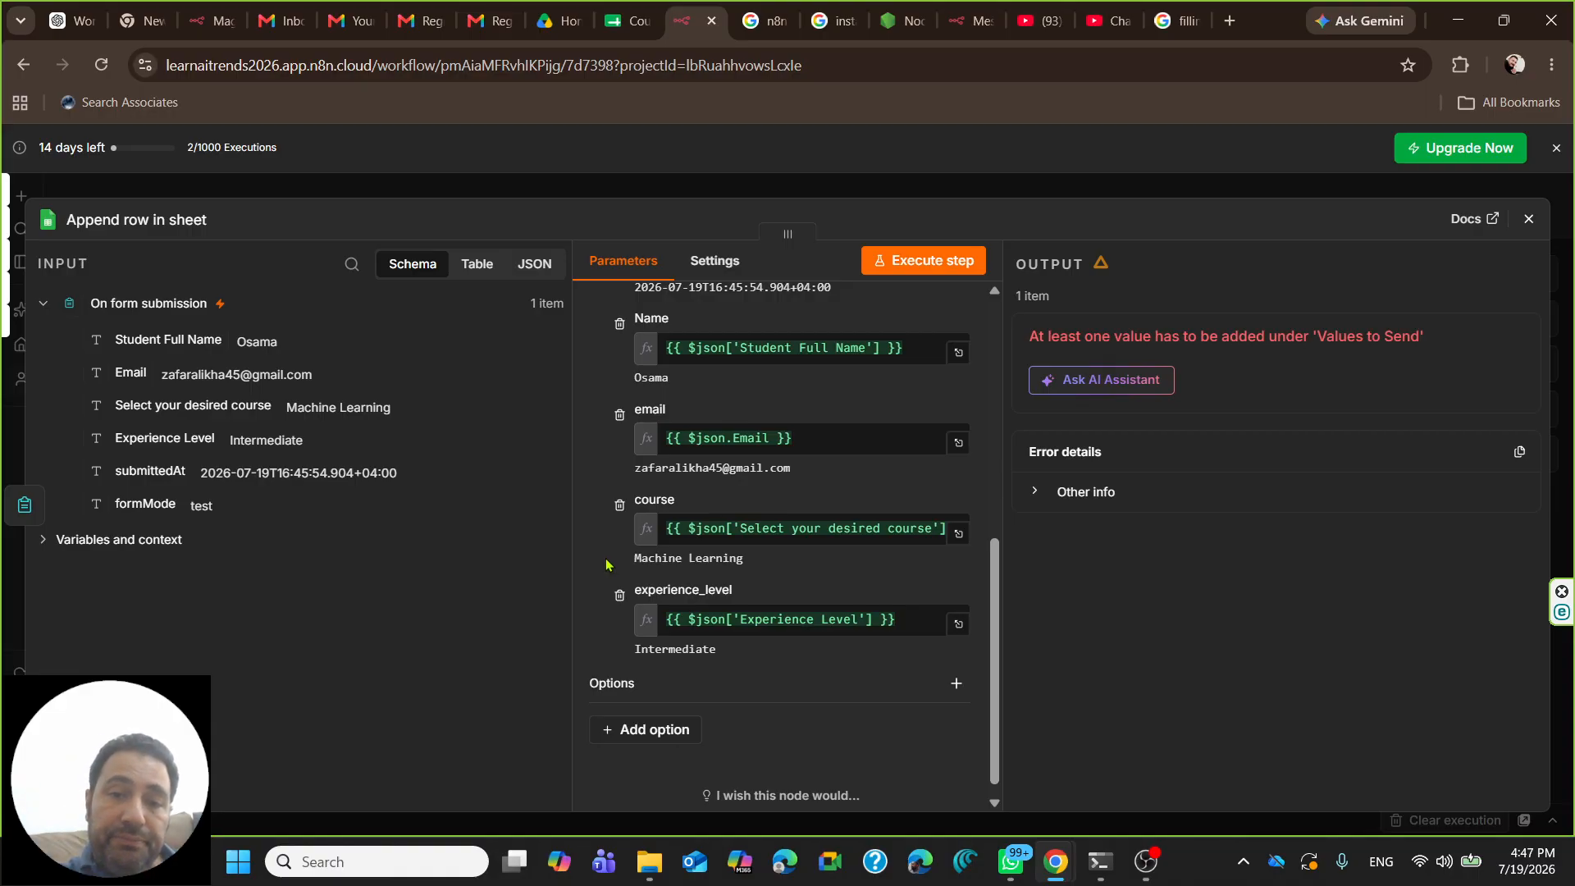
scroll(611, 599, "up", 2)
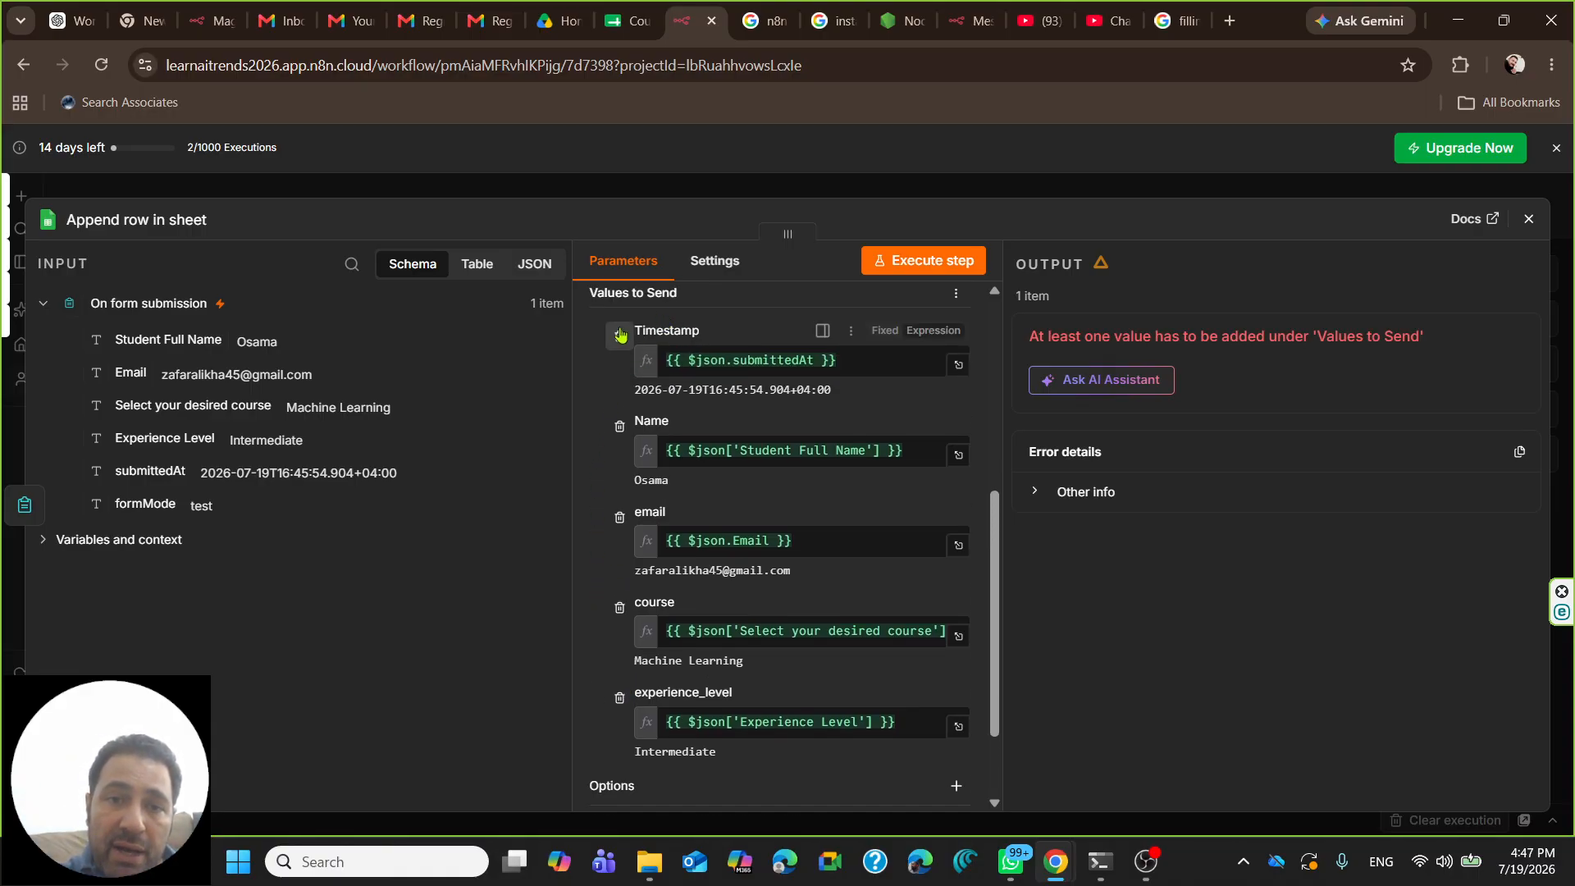
scroll(679, 446, "up", 2)
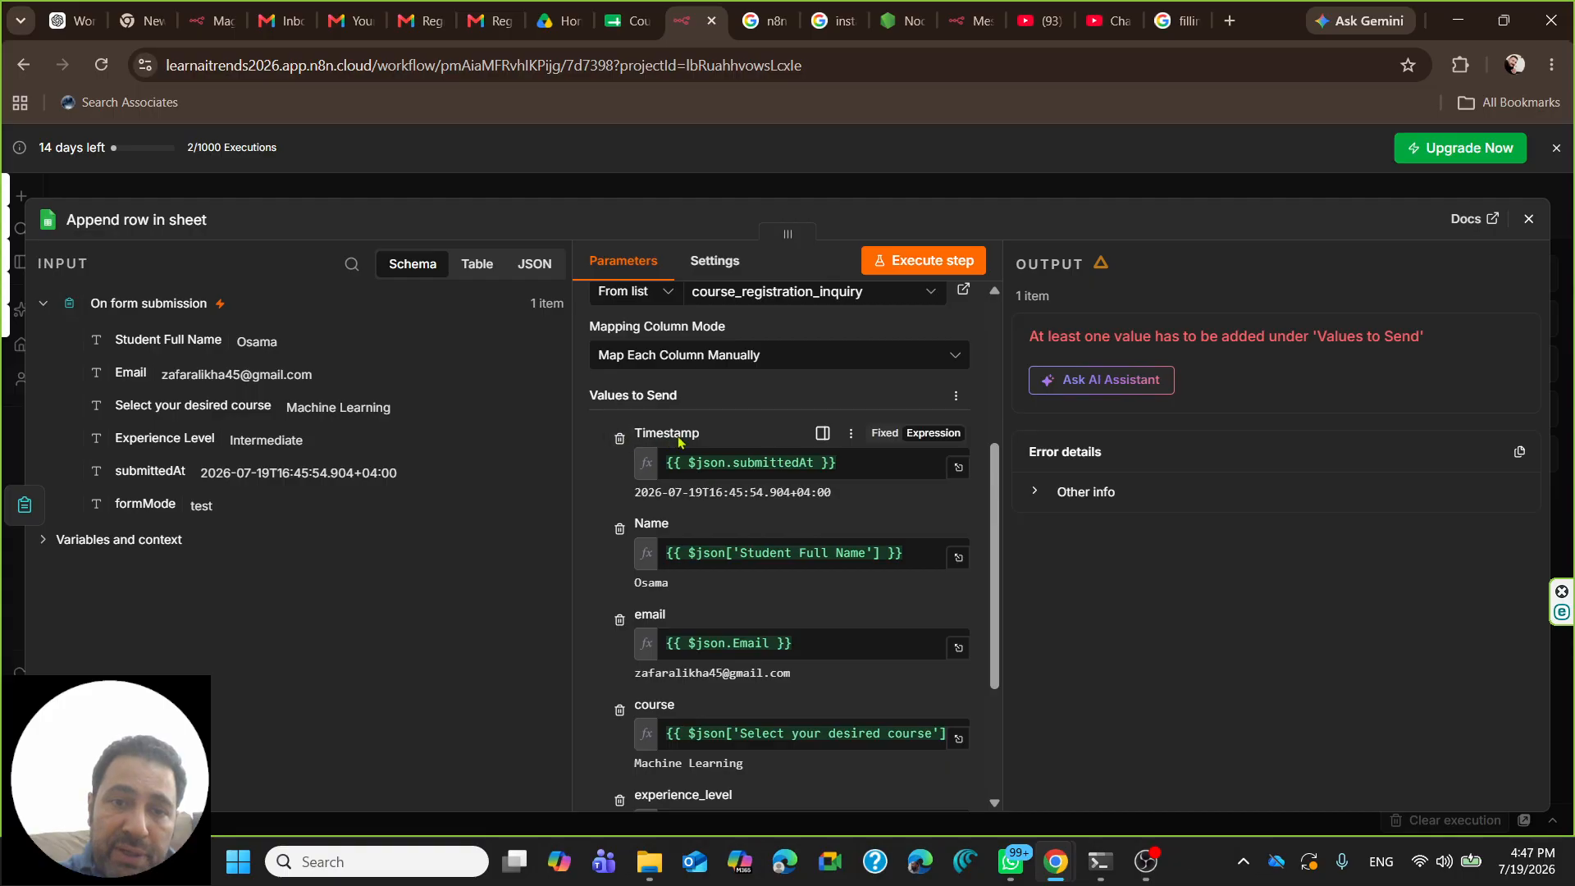
scroll(654, 714, "down", 2)
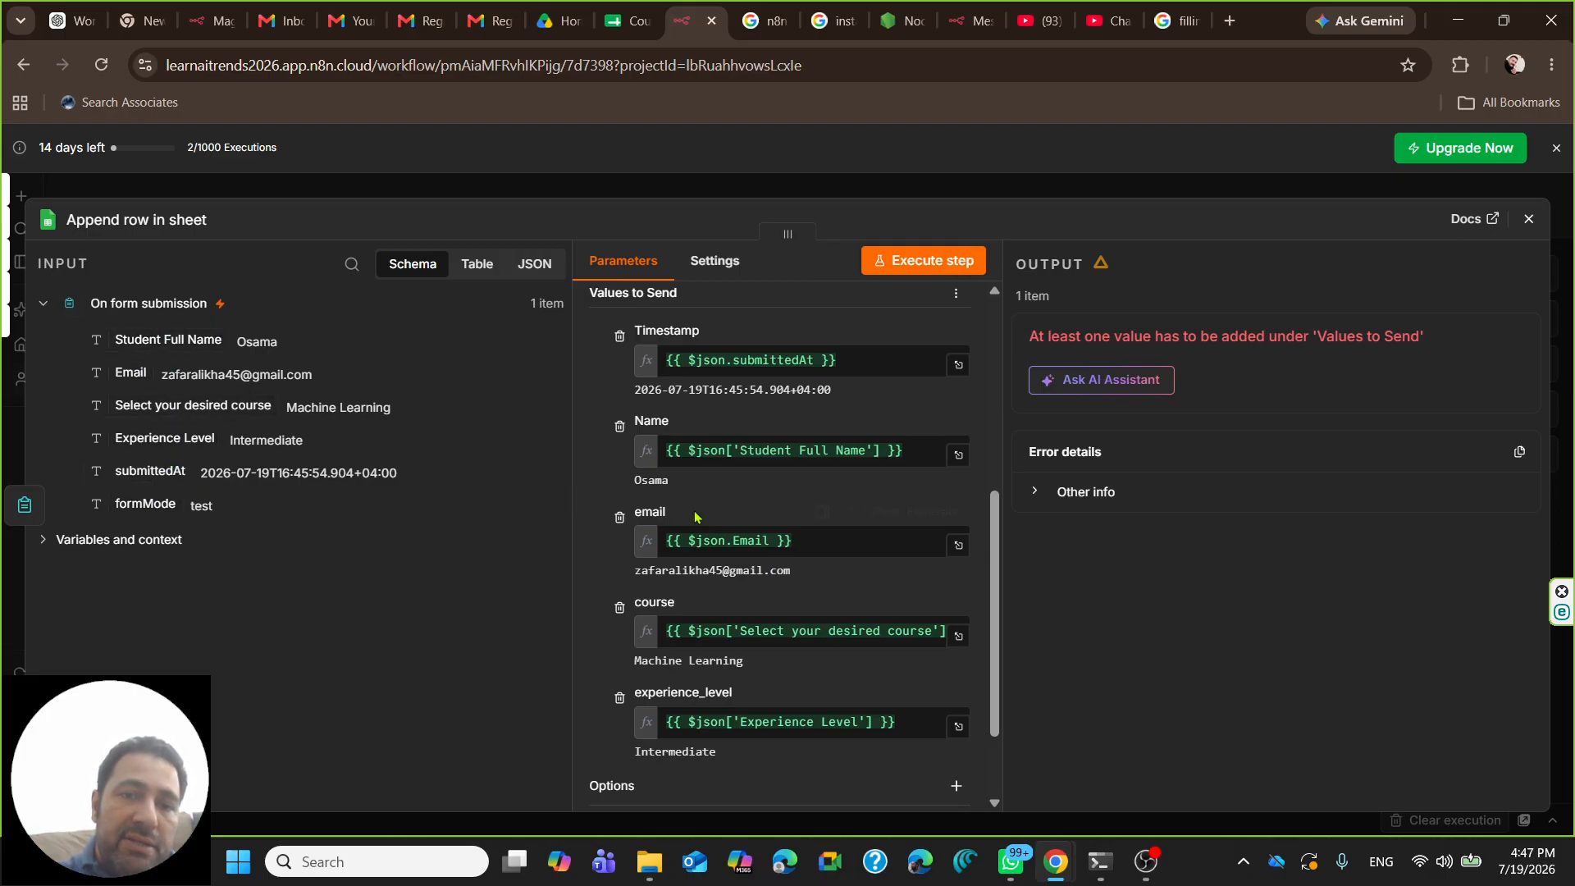
scroll(667, 506, "up", 2)
scroll(666, 506, "up", 1)
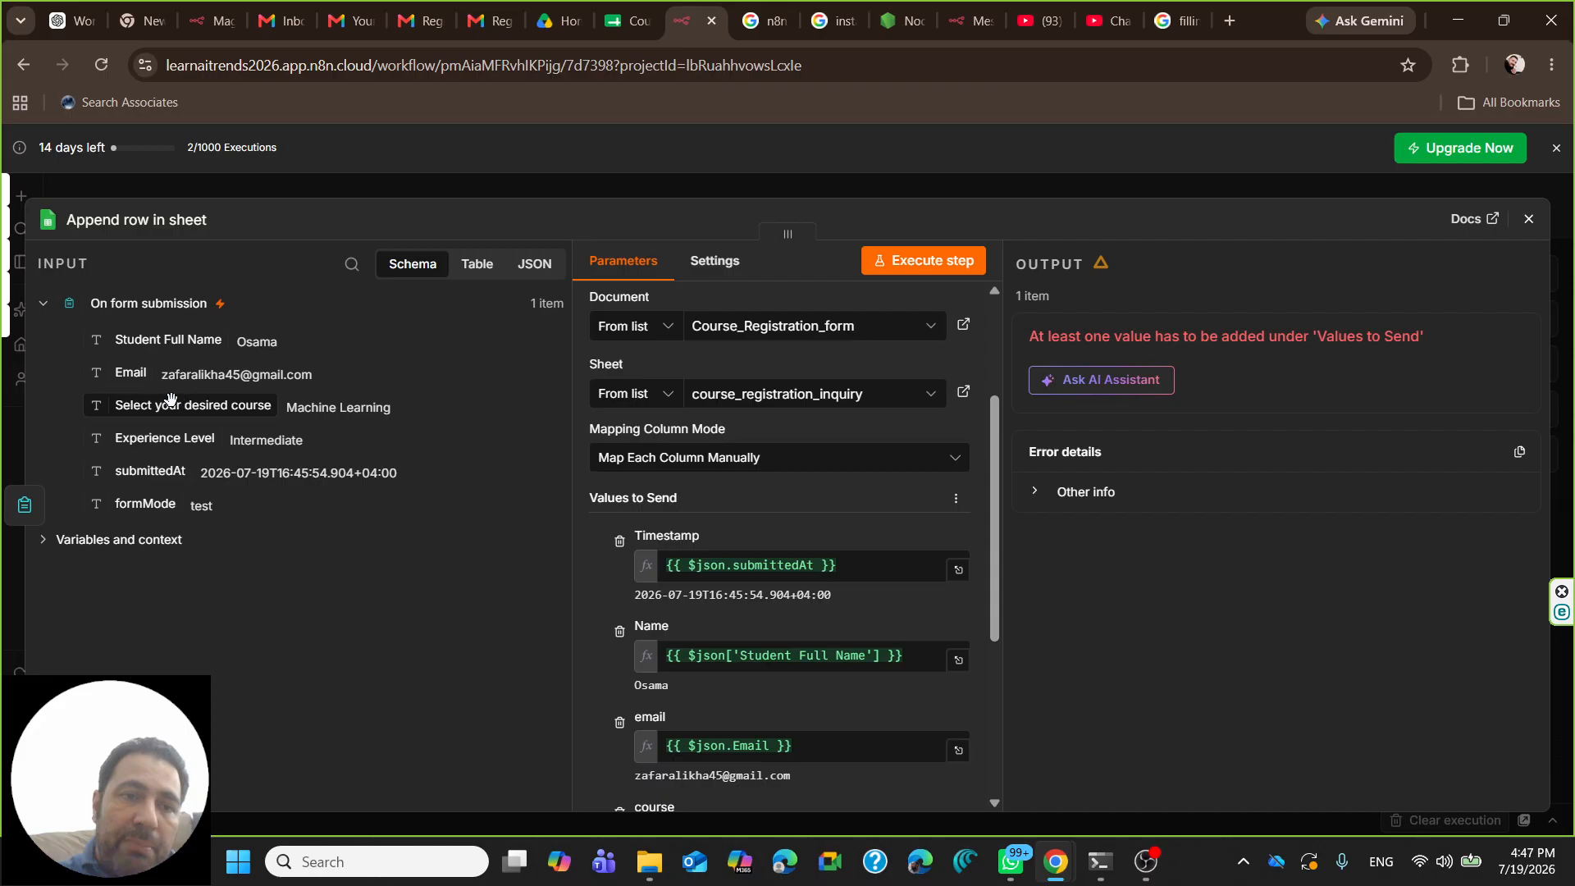
scroll(722, 562, "down", 1)
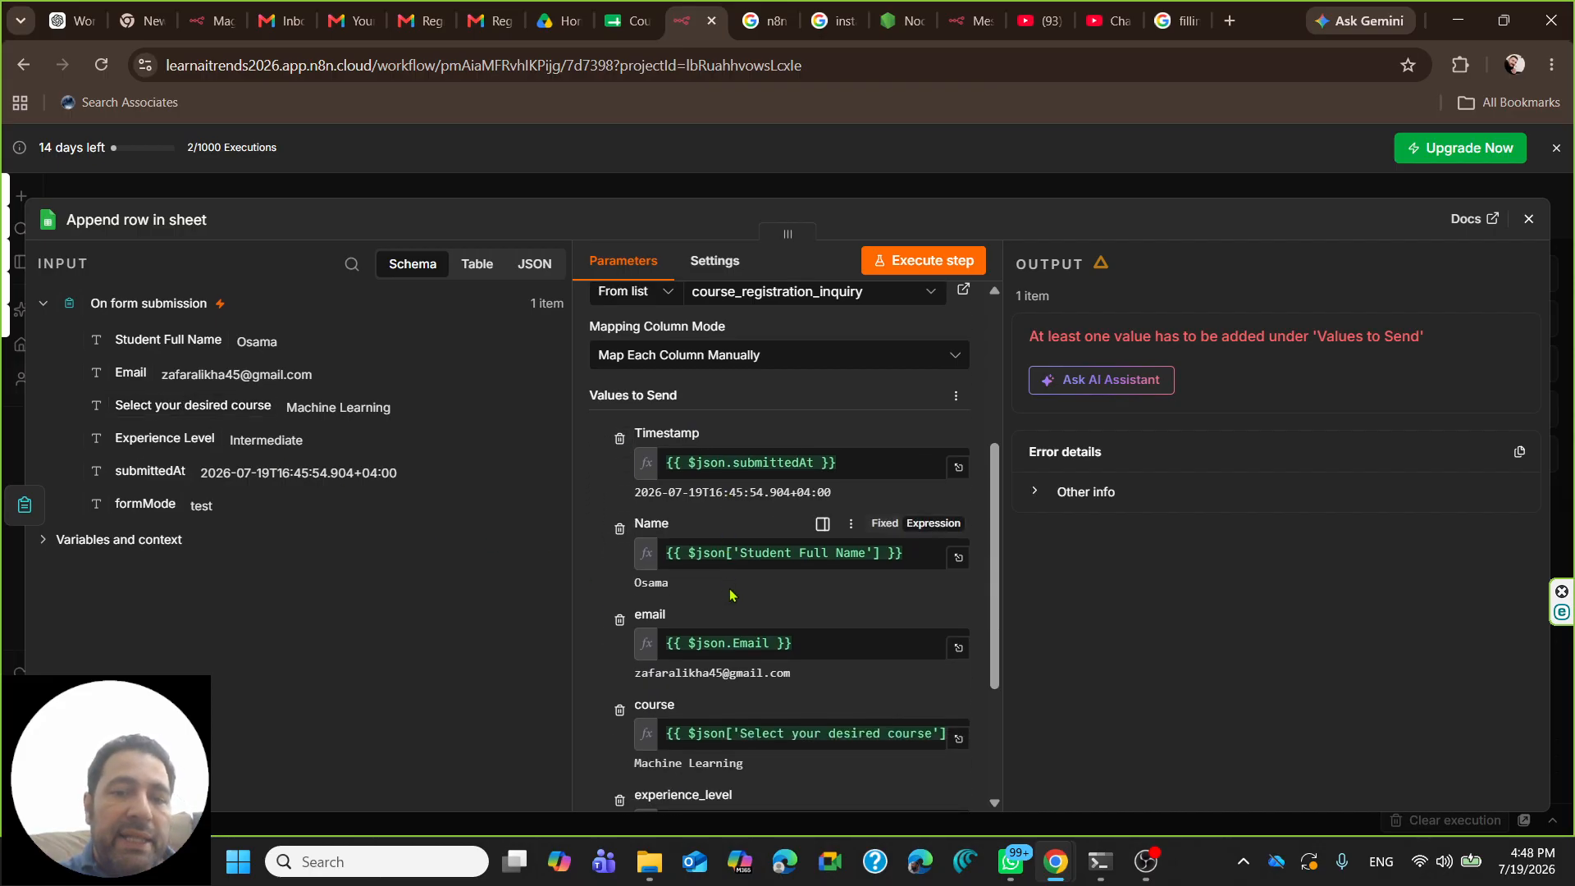
scroll(730, 594, "down", 3)
scroll(697, 574, "up", 5)
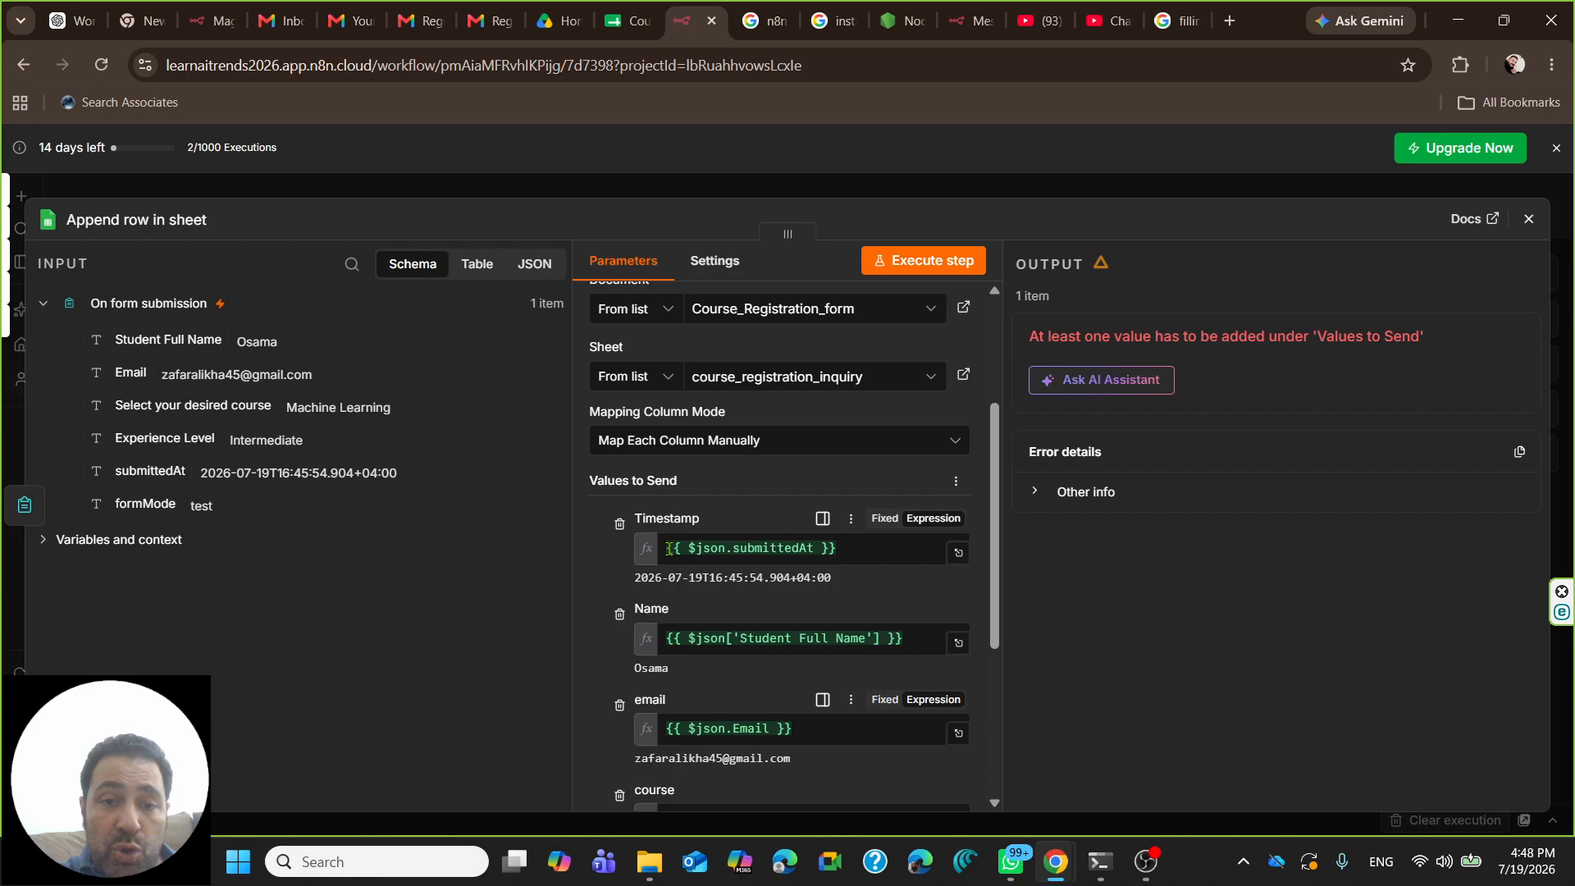
left_click(658, 444)
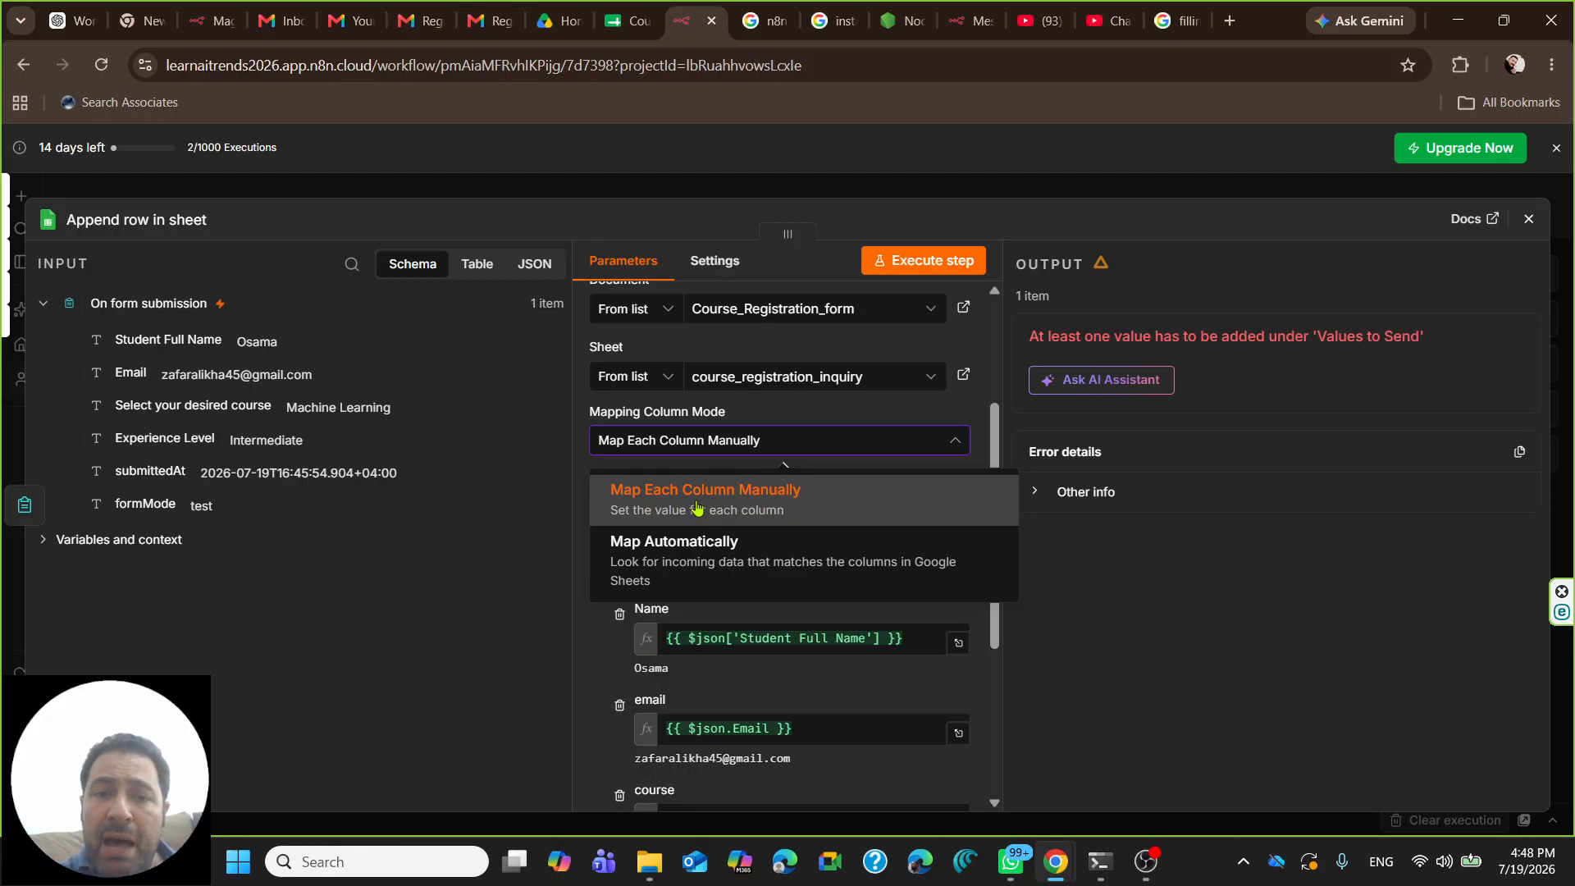
left_click(767, 456)
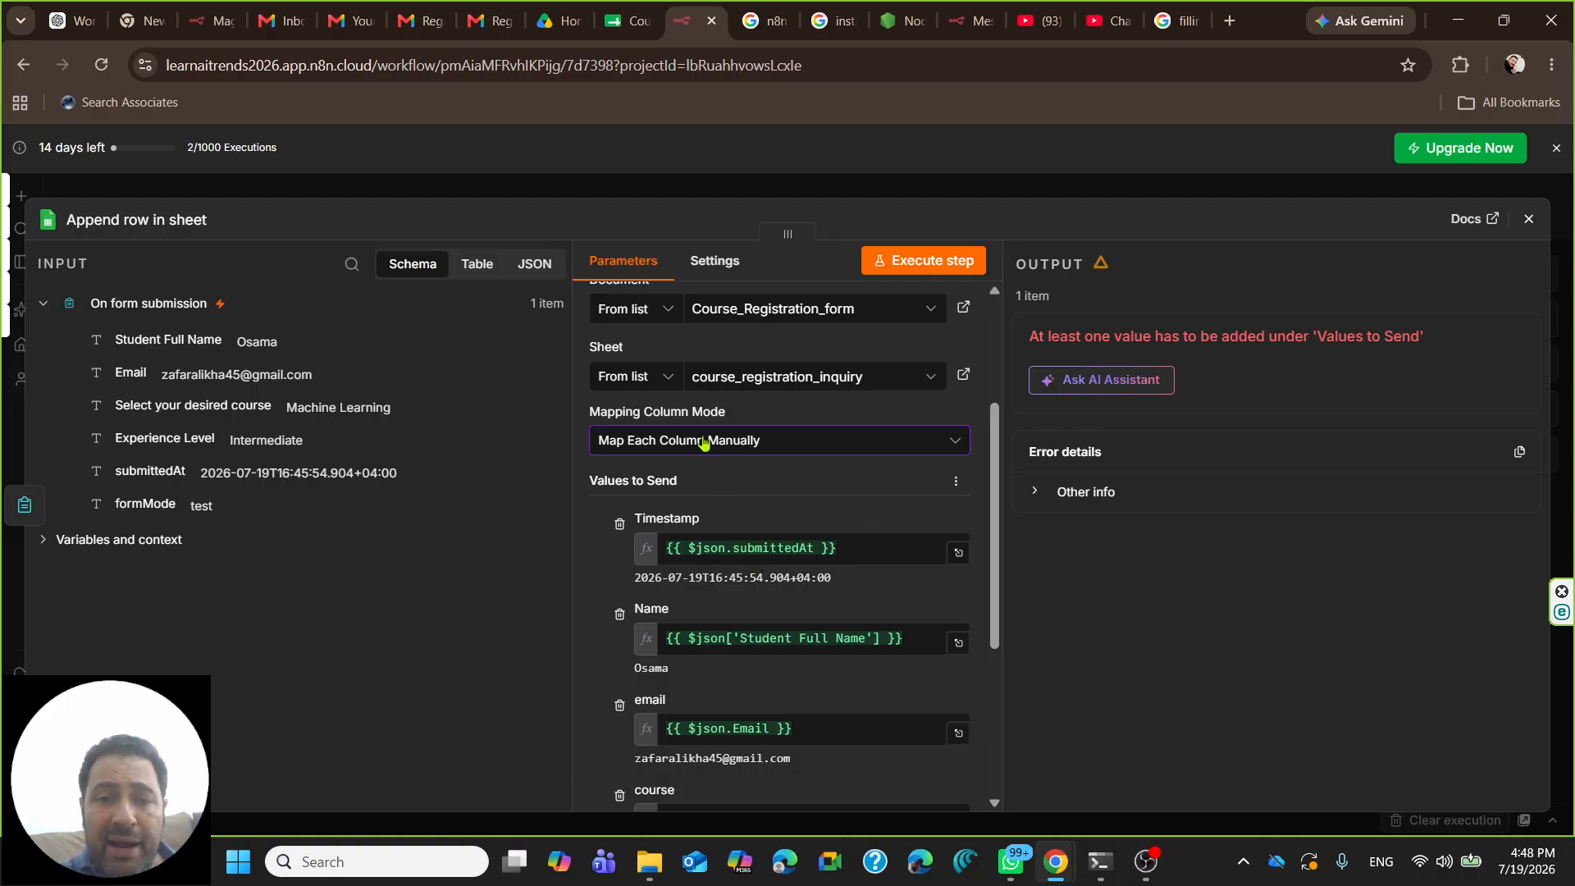
scroll(616, 517, "down", 4)
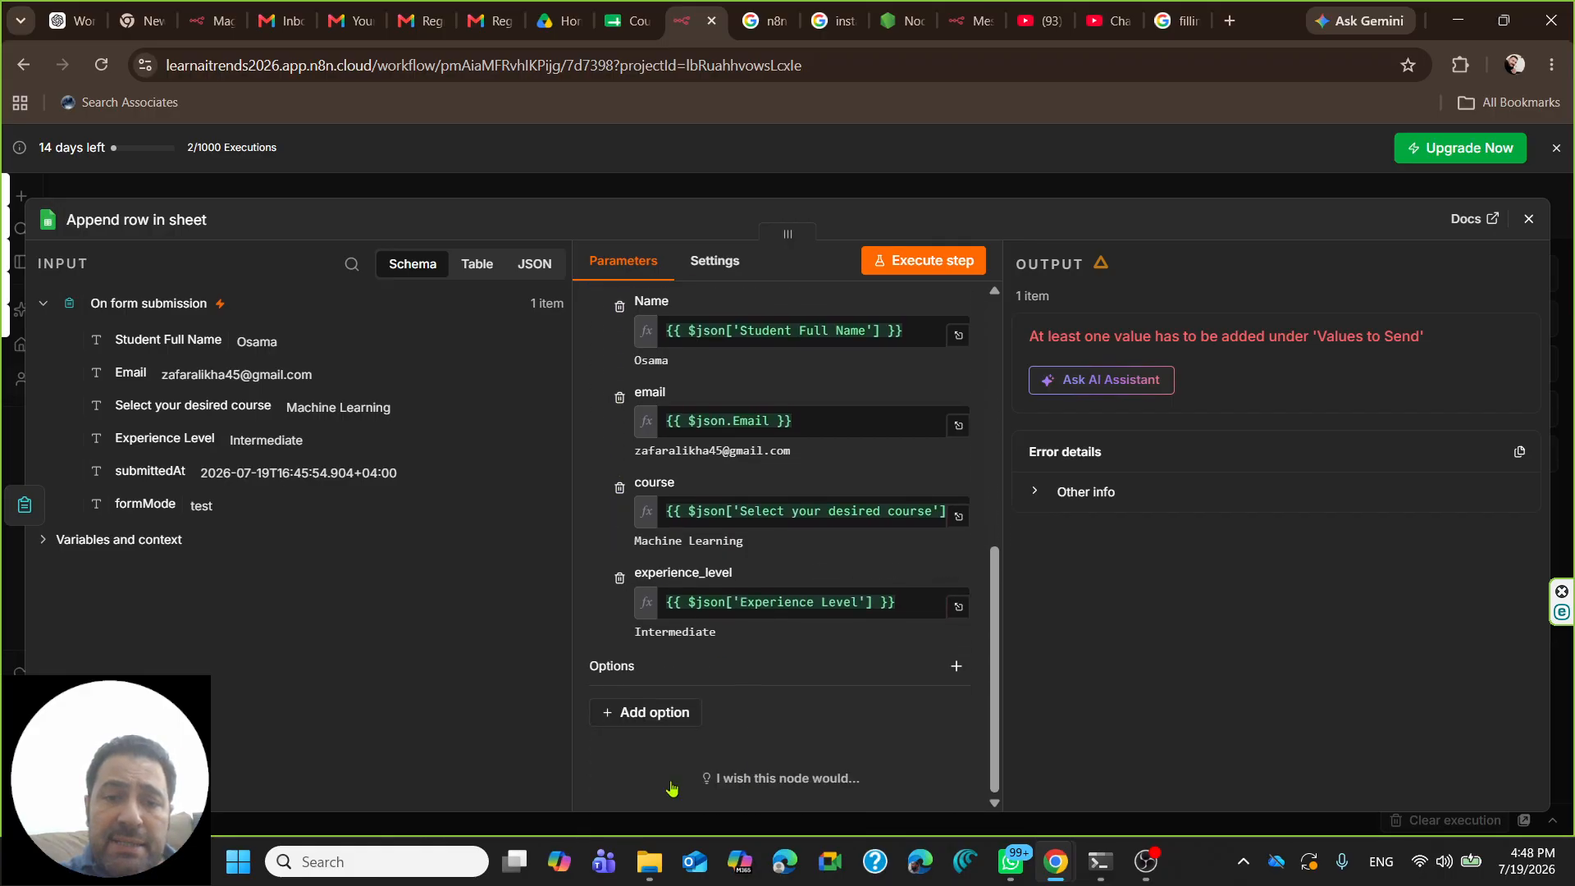
left_click(644, 719)
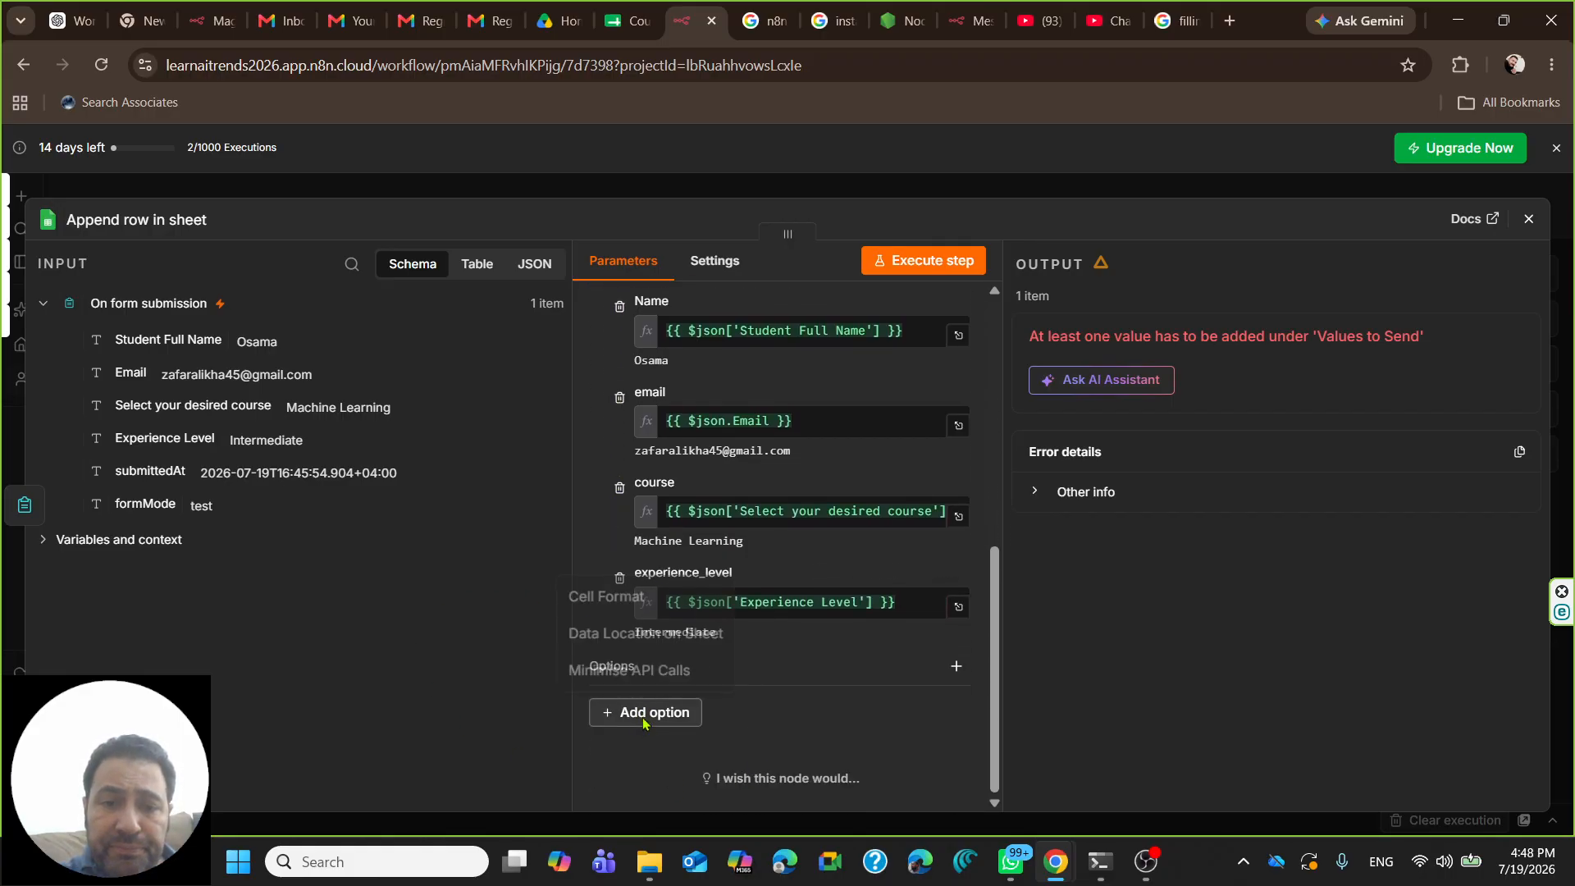
left_click(772, 743)
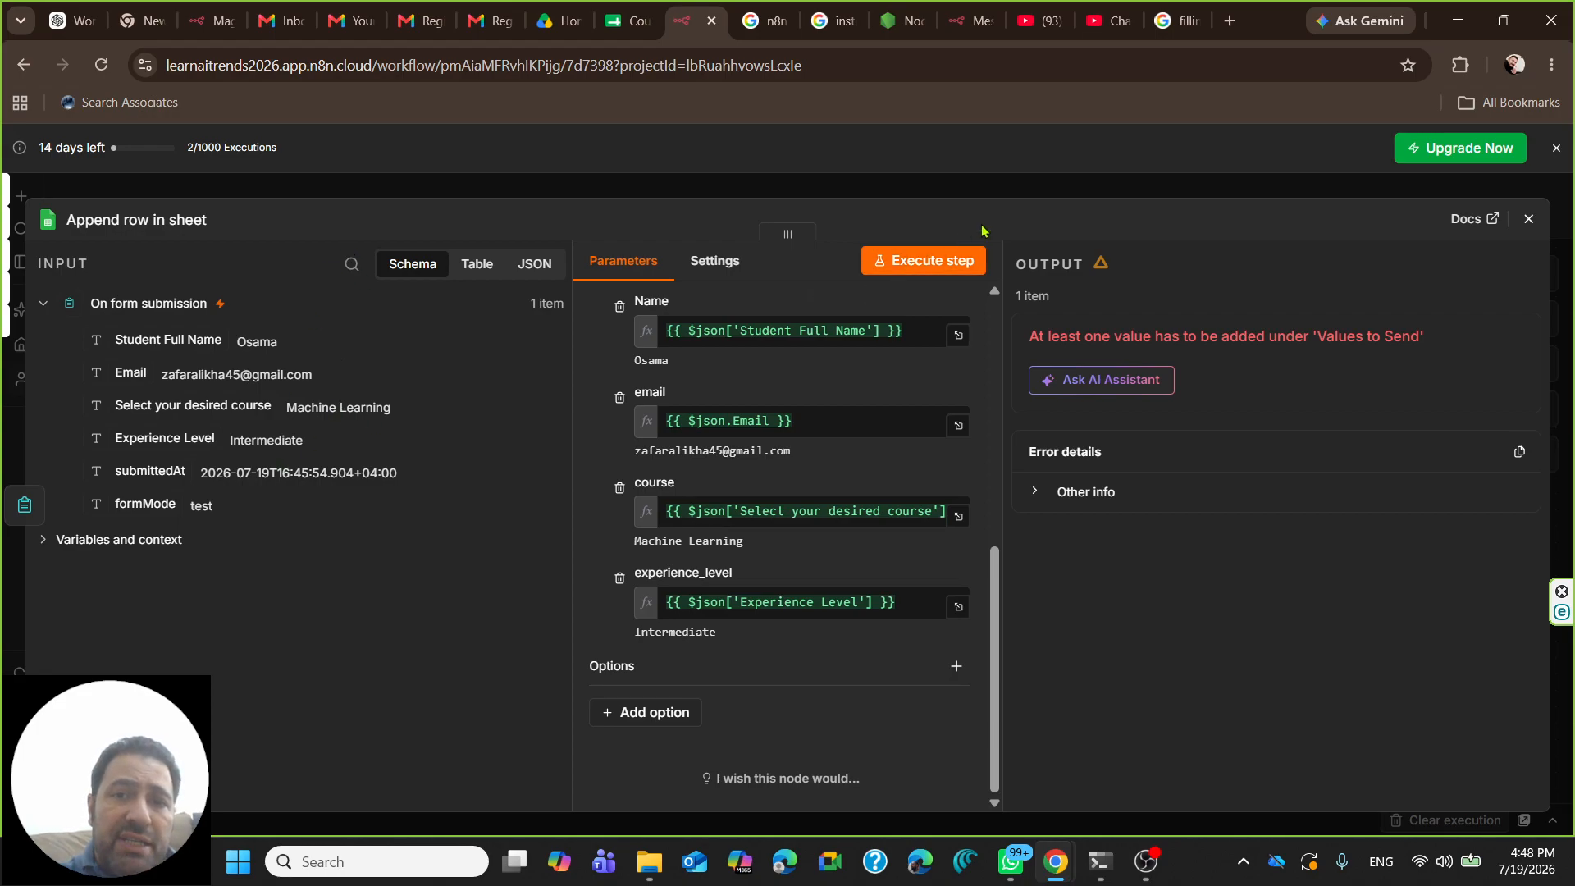
- Execute the Append row in sheet step and review its one-row output in Schema, Table and JSON views
left_click(909, 266)
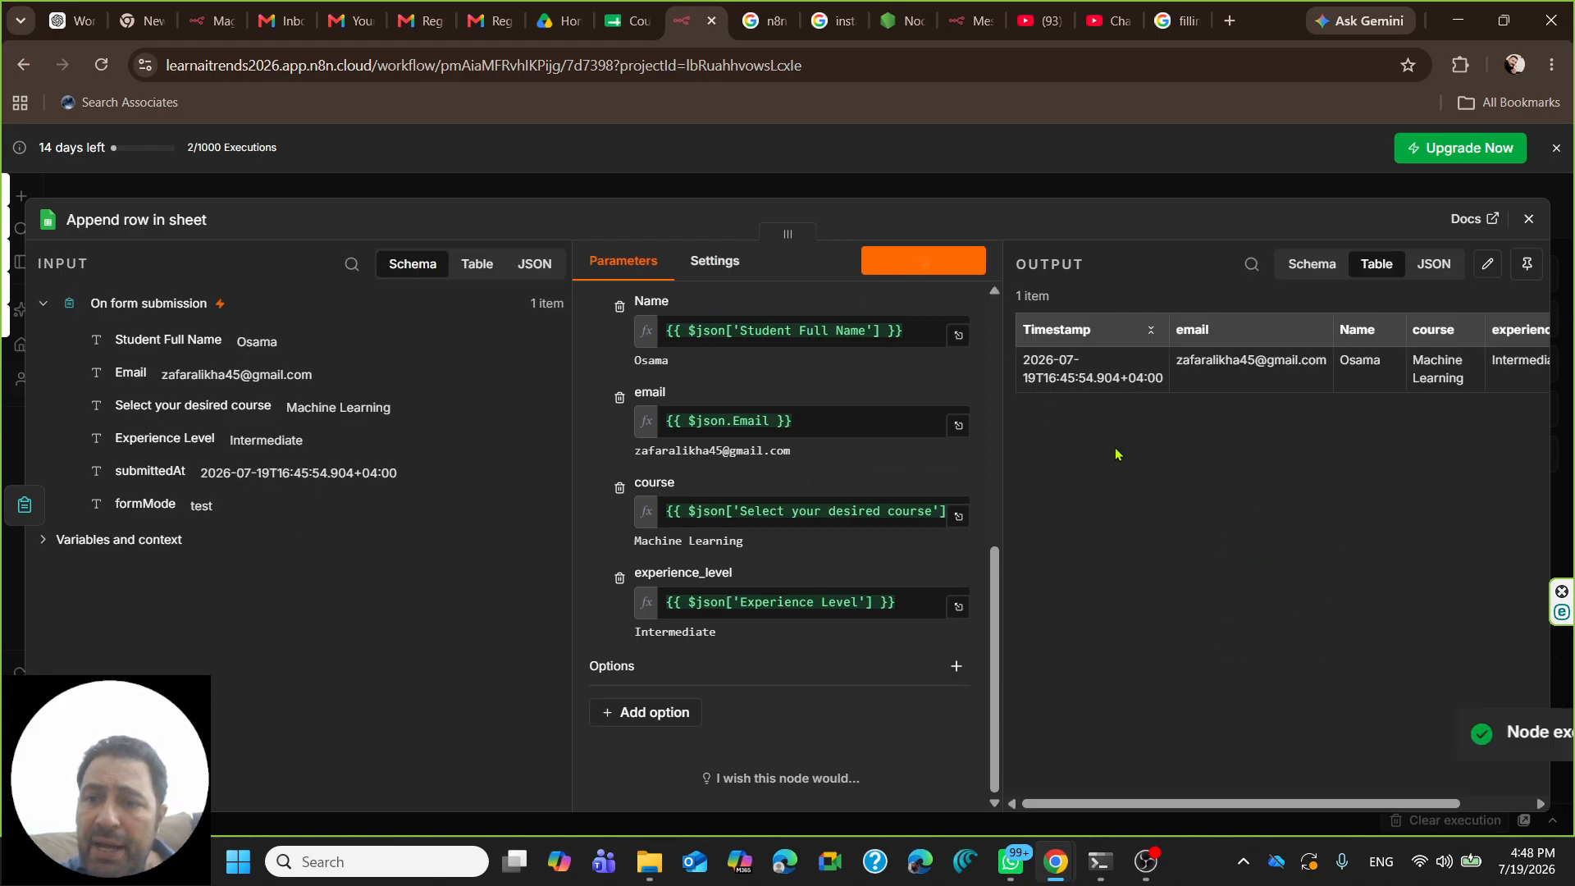
left_click(1304, 270)
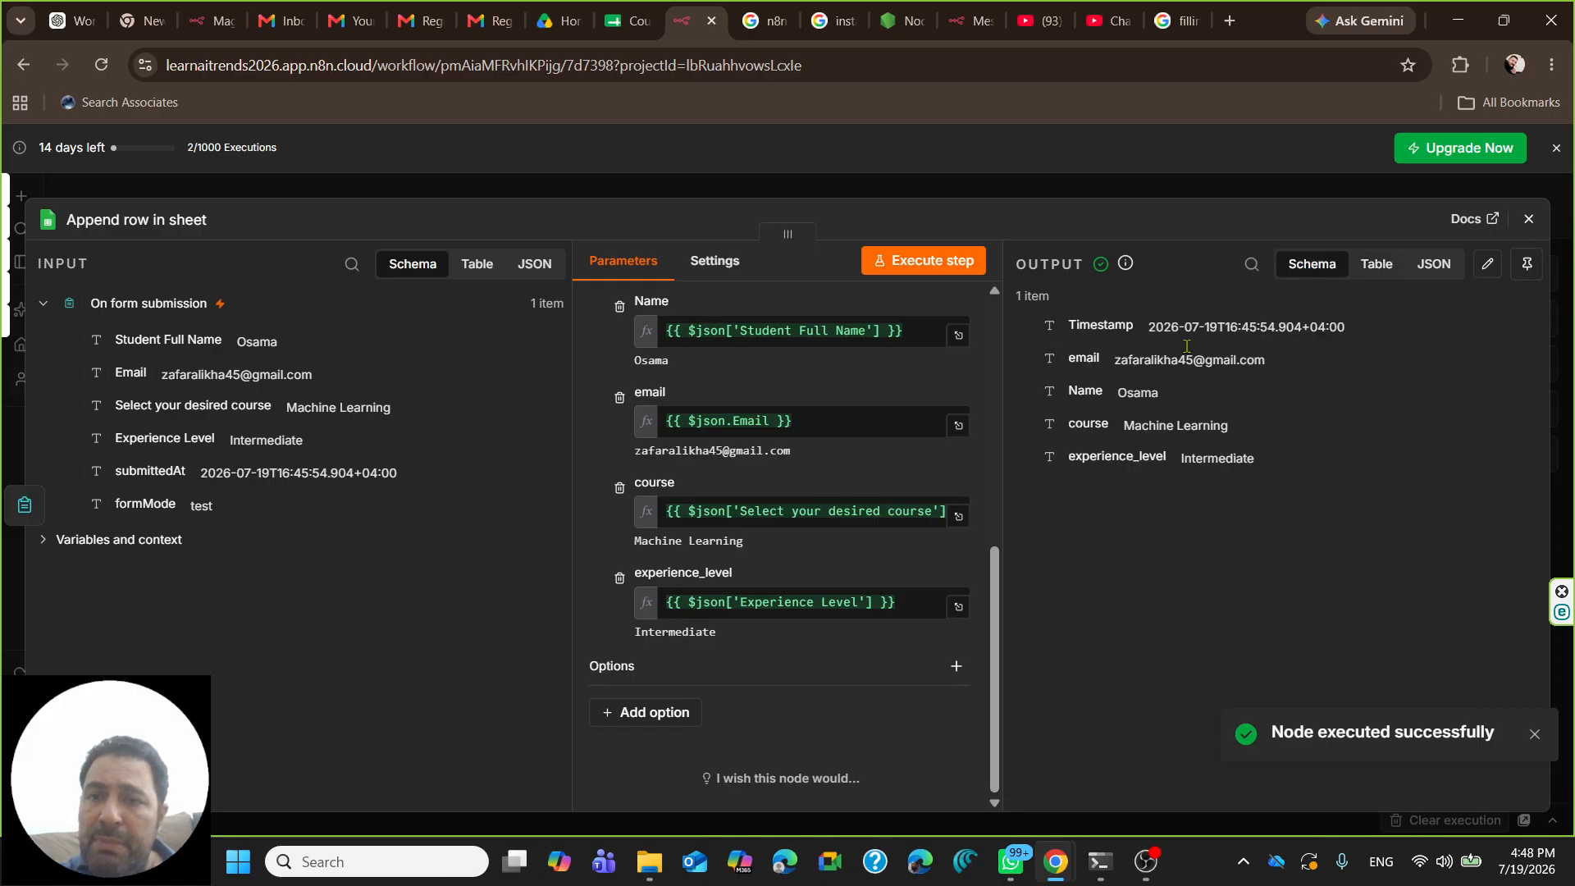
left_click(1381, 274)
left_click(1424, 279)
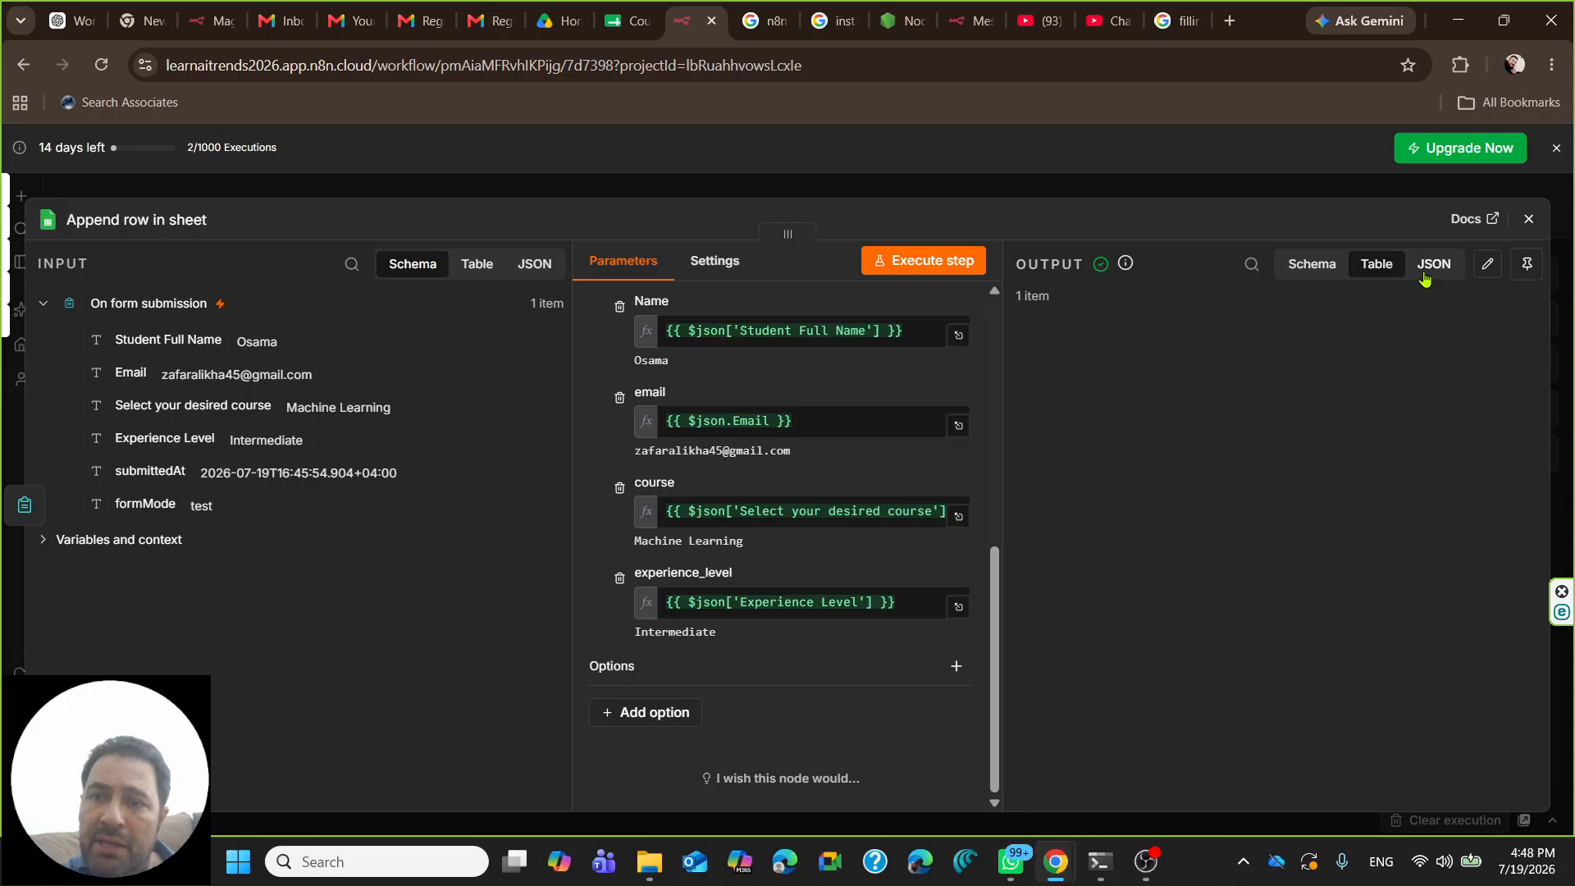
left_click(1371, 266)
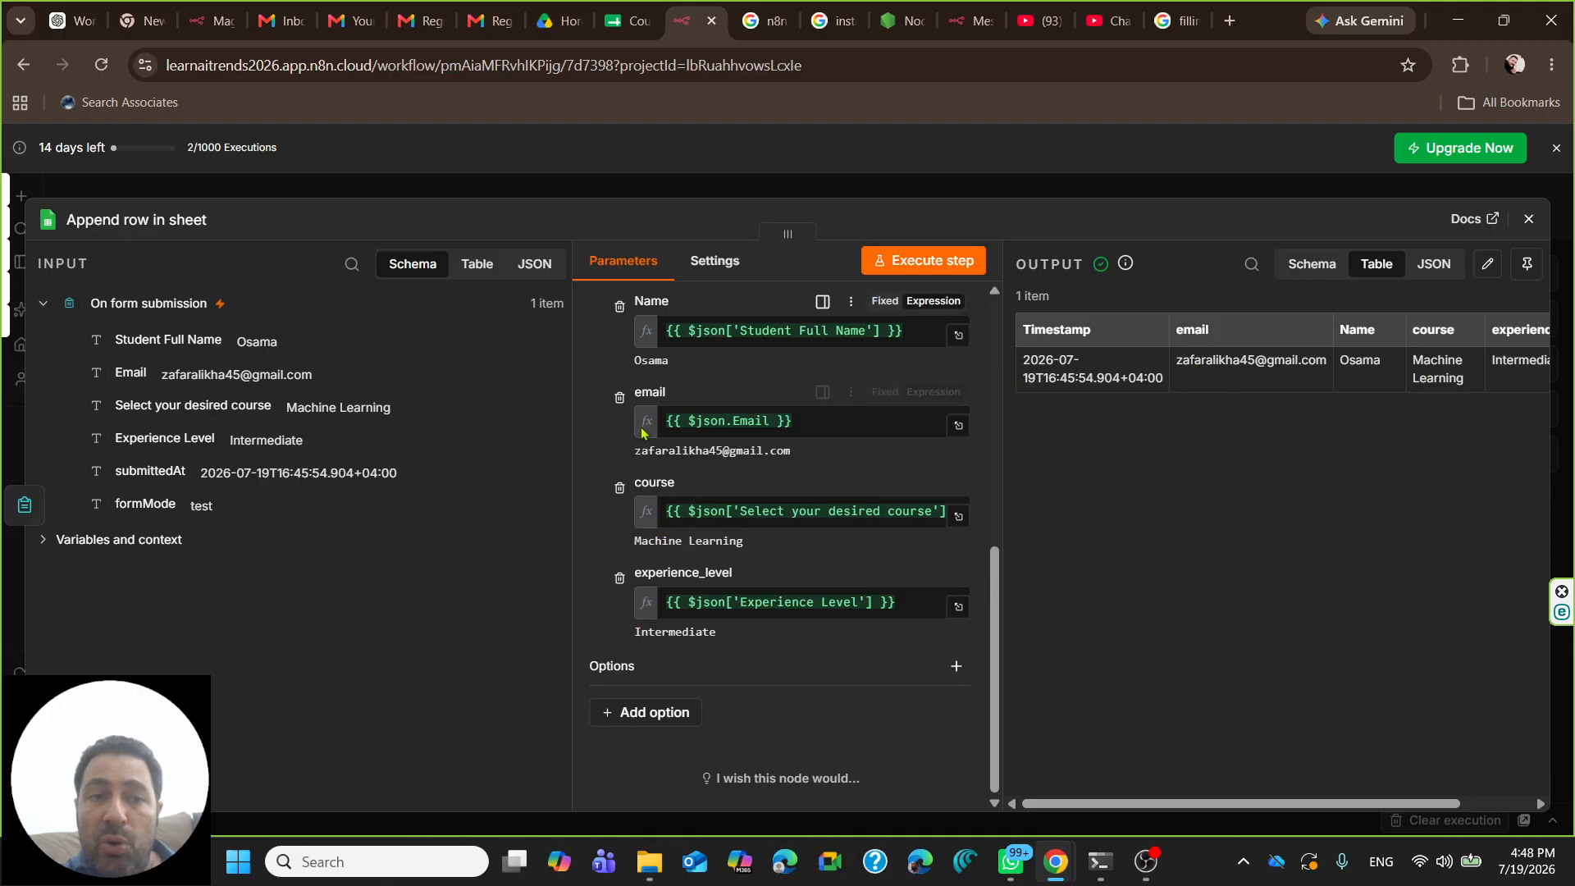
scroll(647, 423, "up", 3)
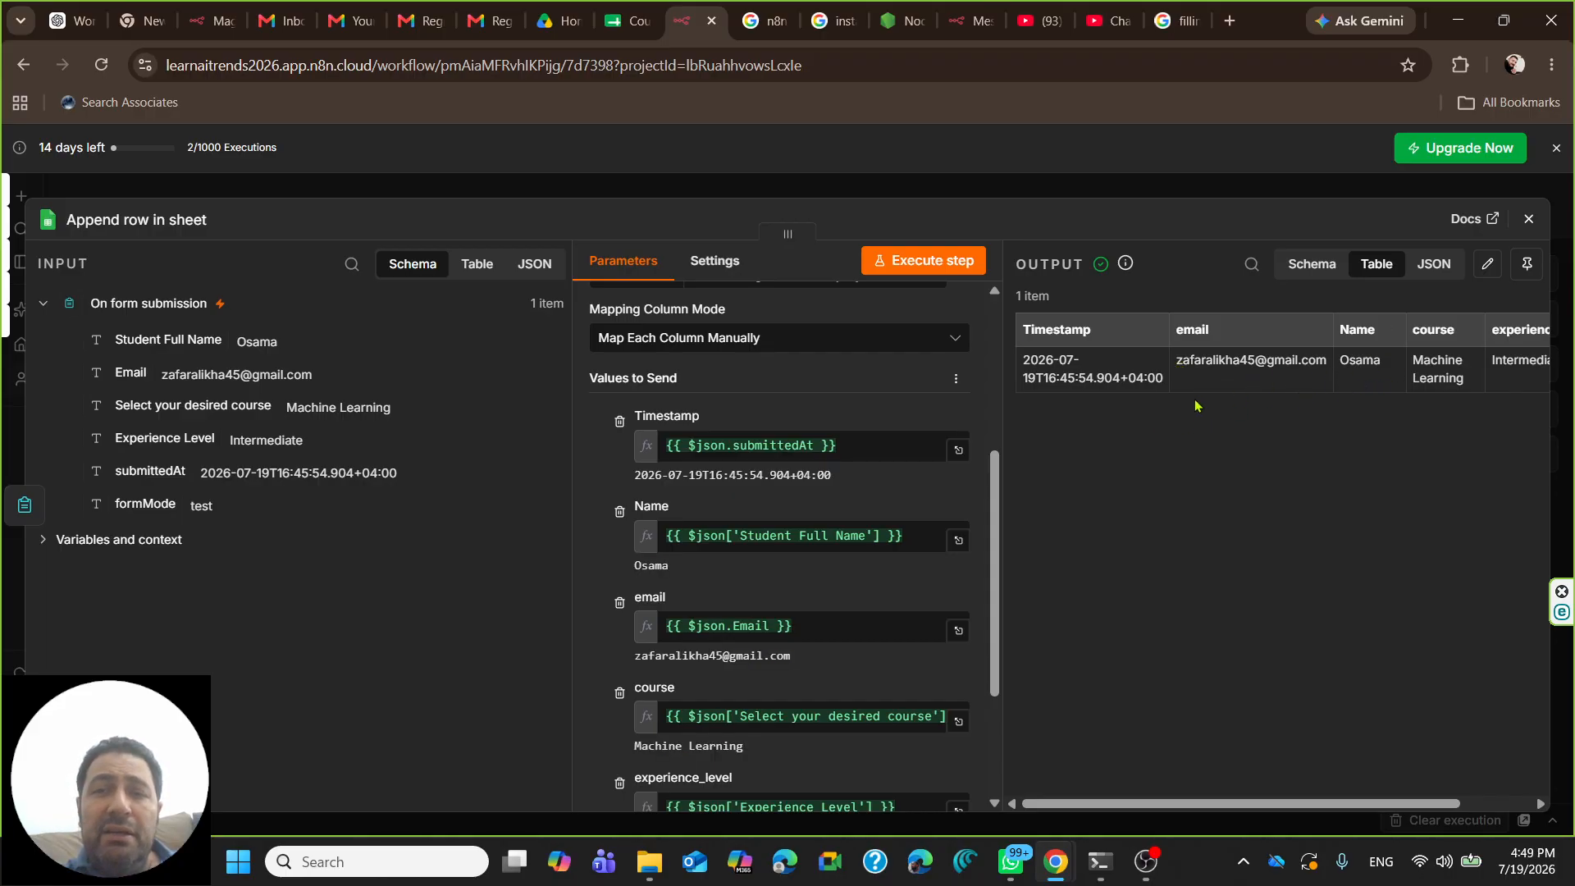
- Inspect the newly appended registration row A2:E2 in the Course_Registration_form sheet, then return to n8n
left_click(618, 33)
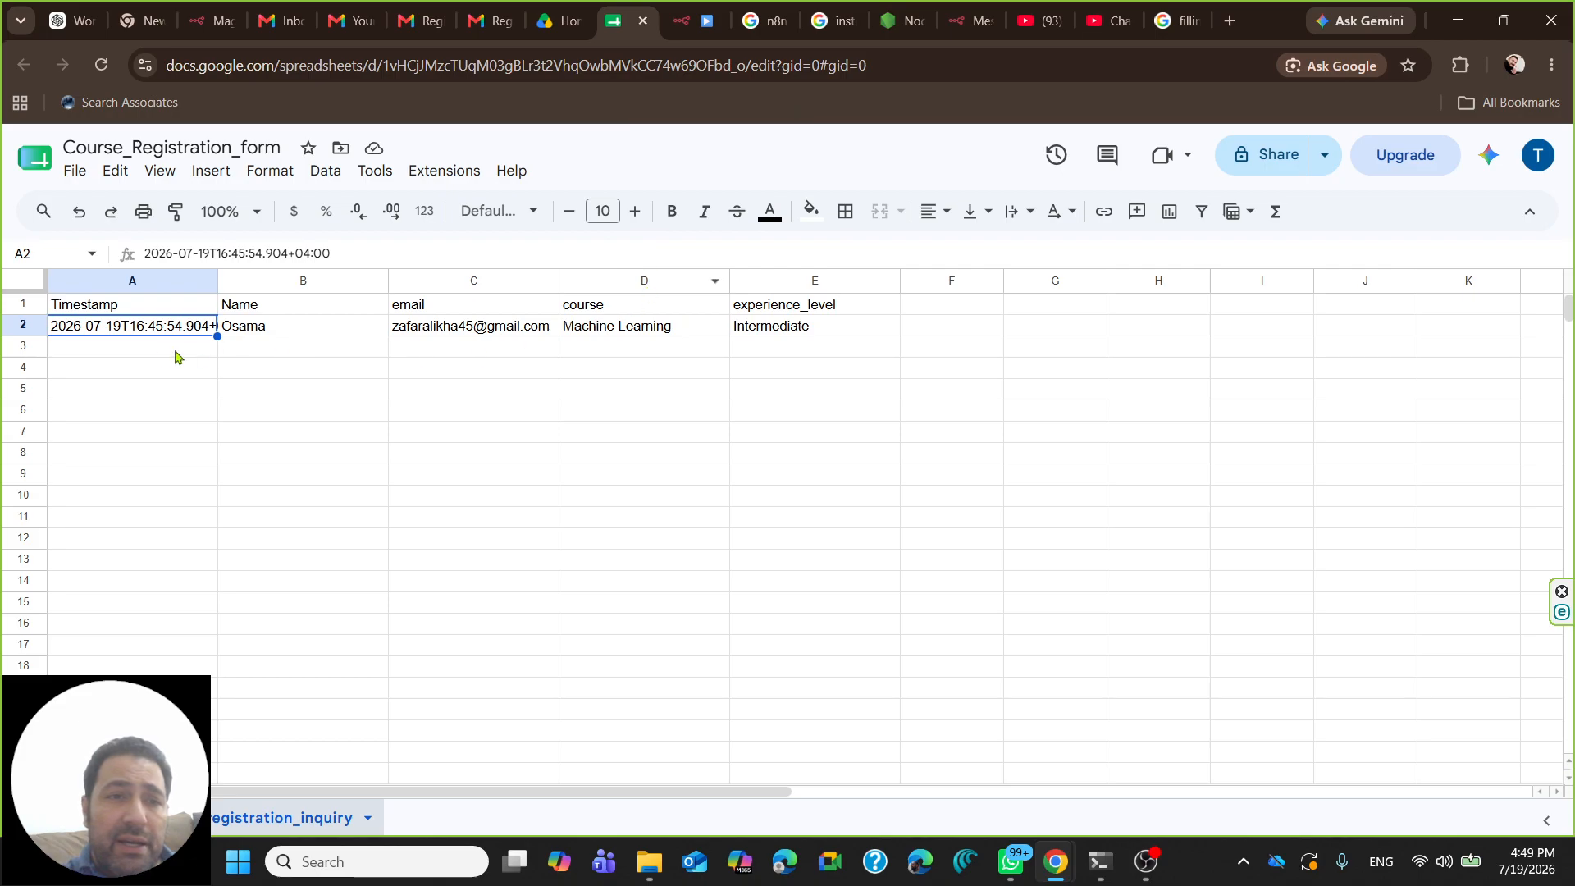
left_click(125, 370)
left_click_drag(105, 331, 866, 328)
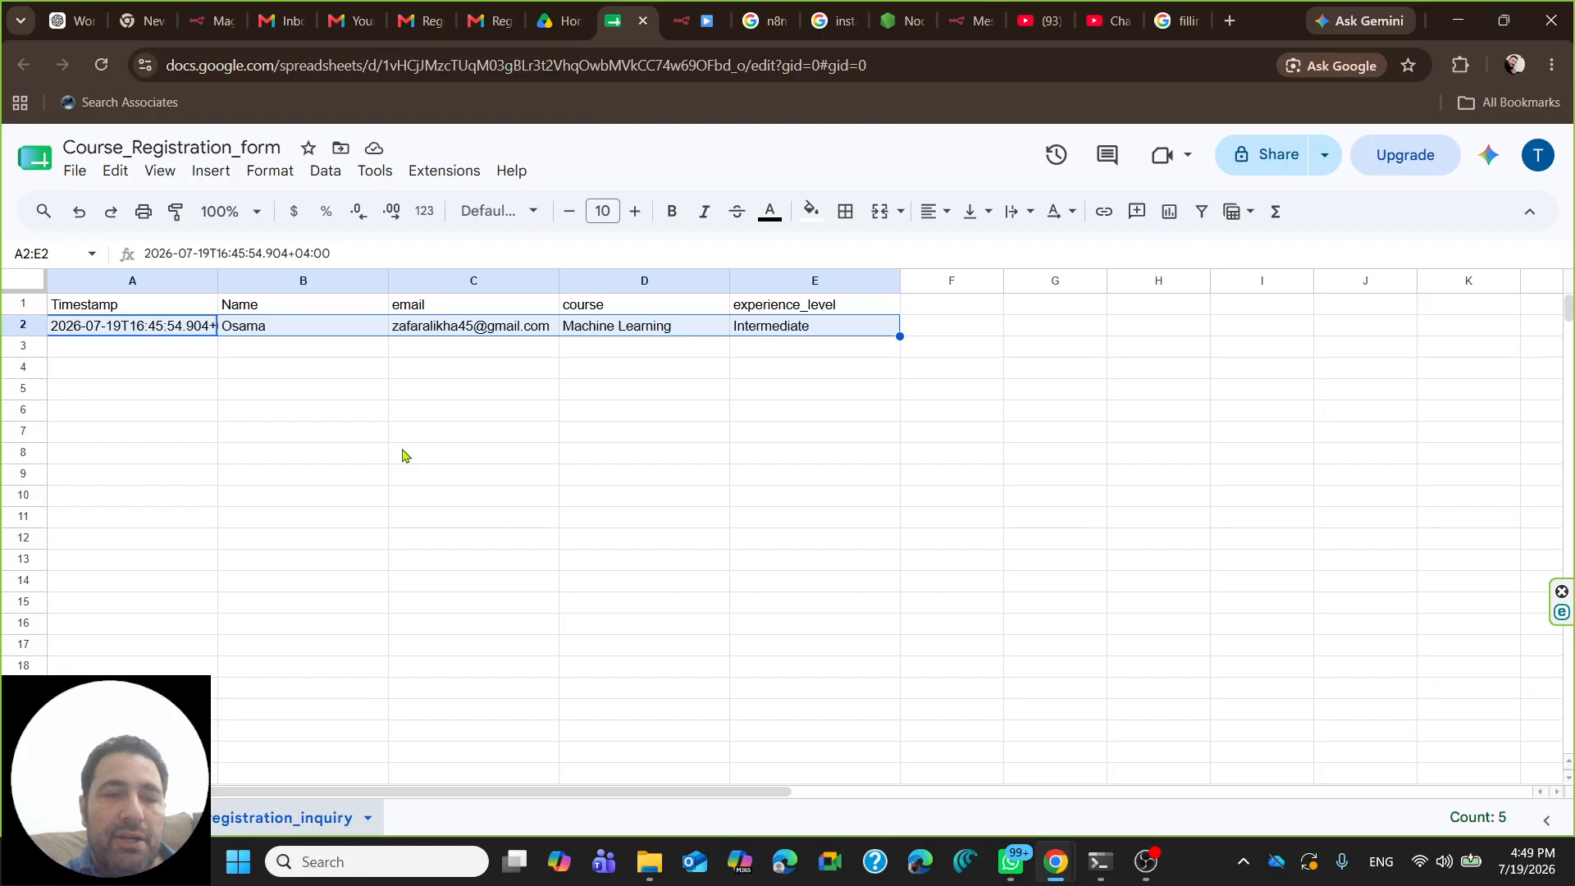
left_click_drag(145, 356, 692, 360)
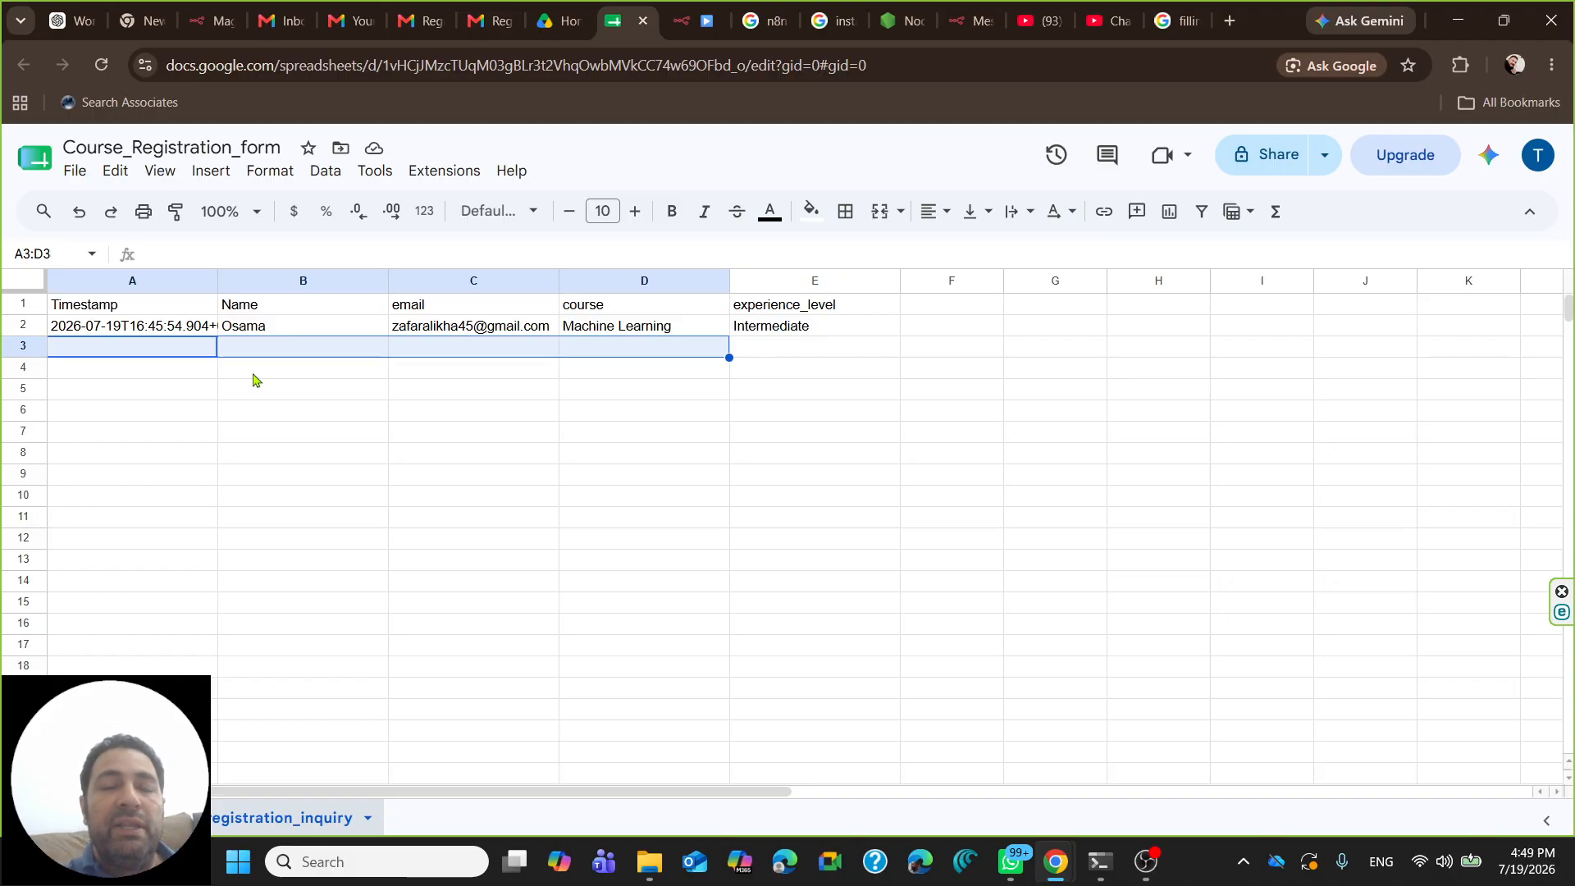
left_click(693, 21)
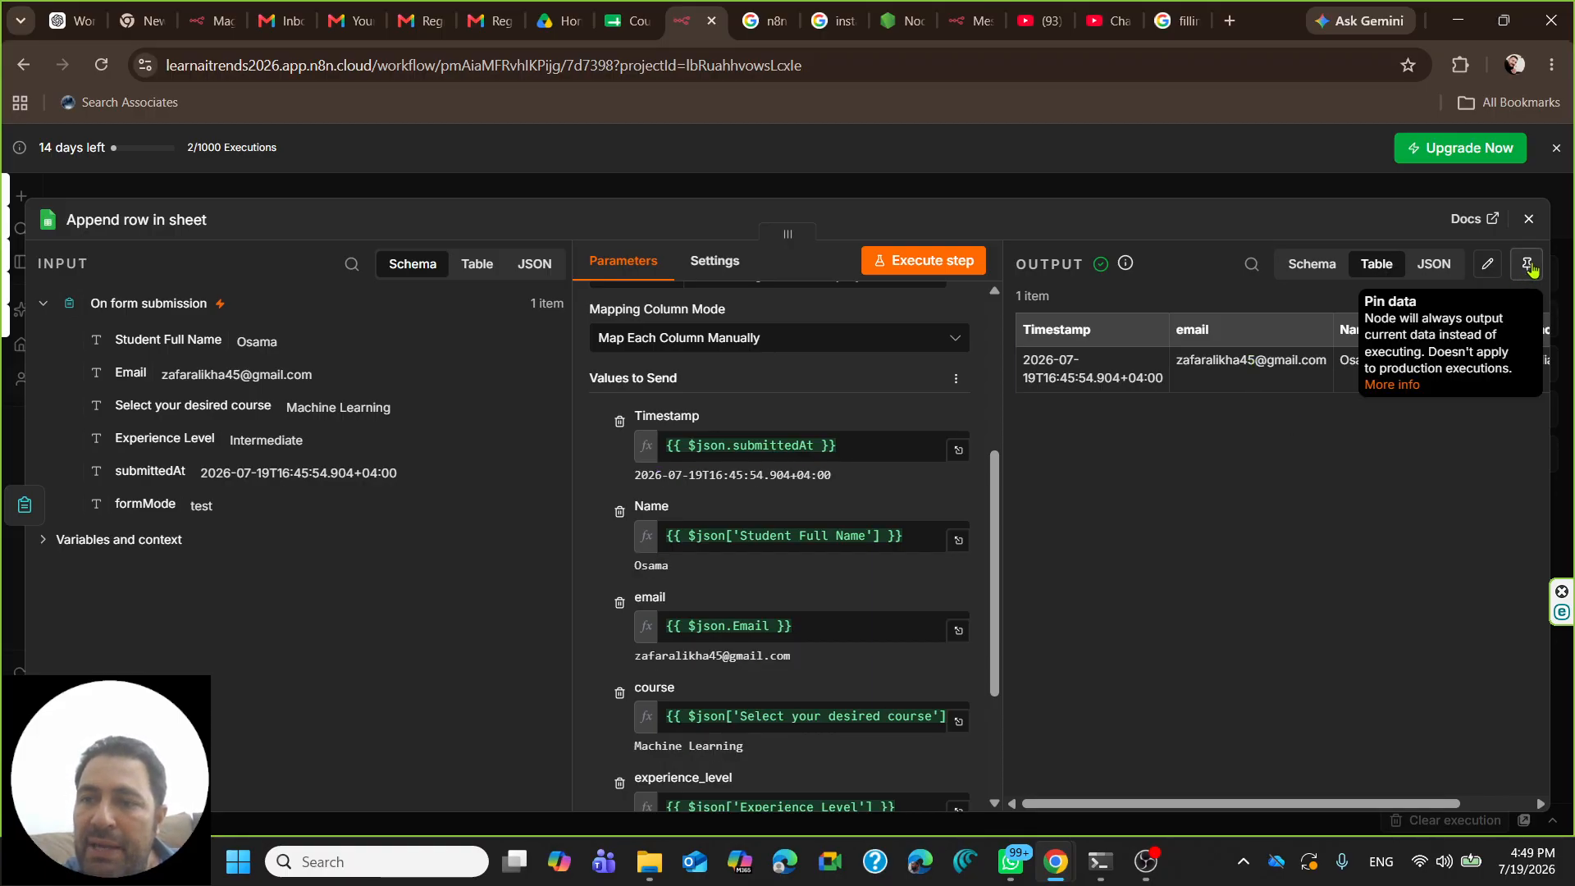
- Pin the sample output data of both Append row in sheet and On form submission
left_click(1527, 268)
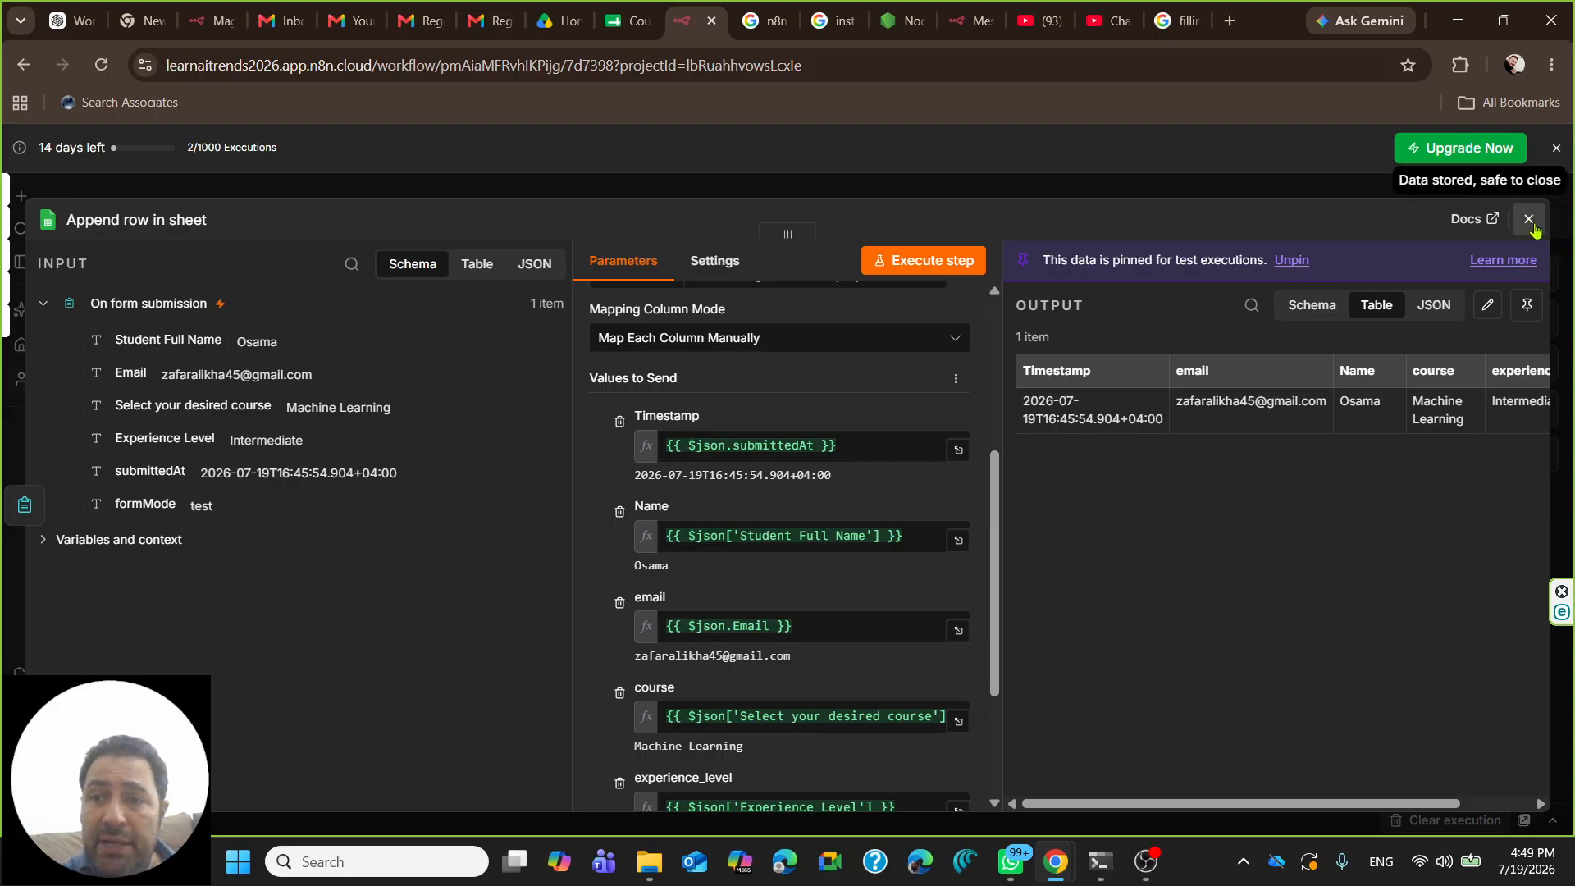
left_click(1528, 218)
double_click(564, 486)
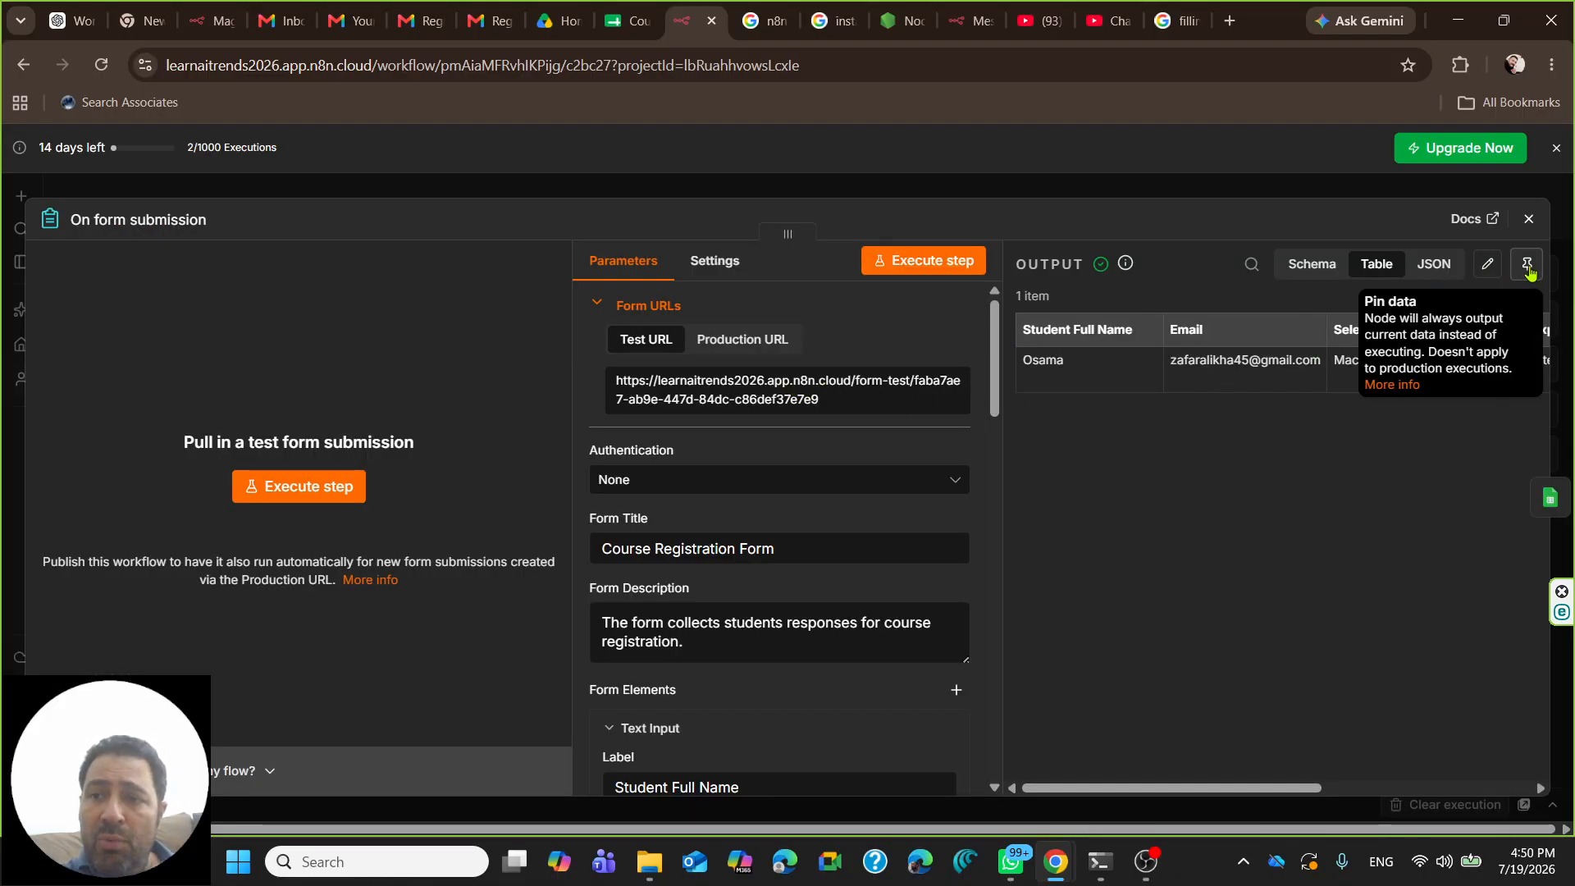
left_click(1527, 267)
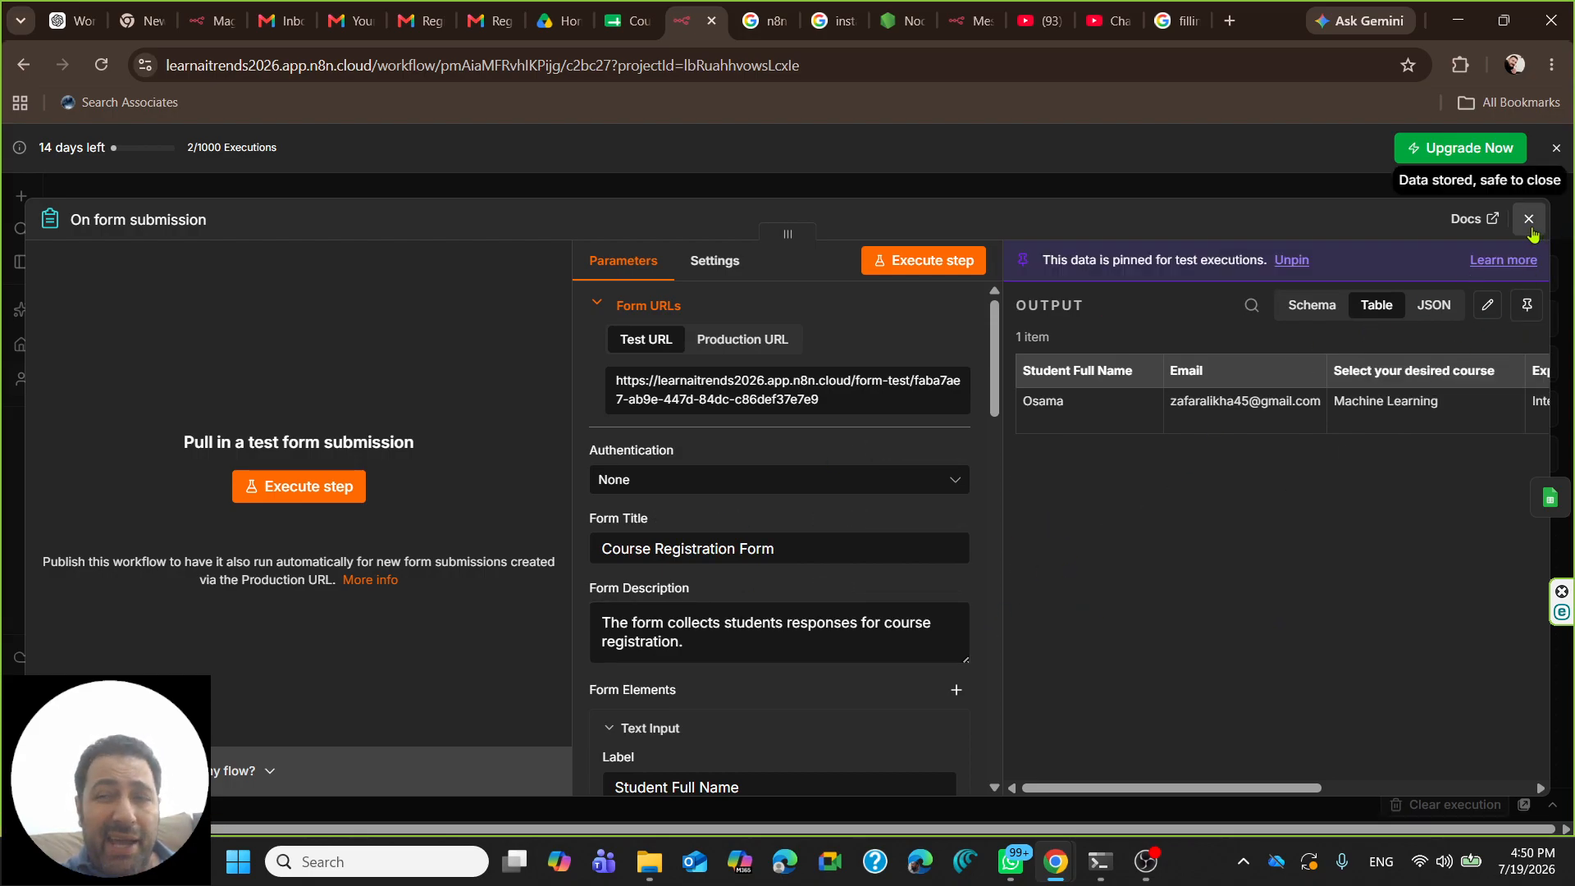
left_click(1529, 219)
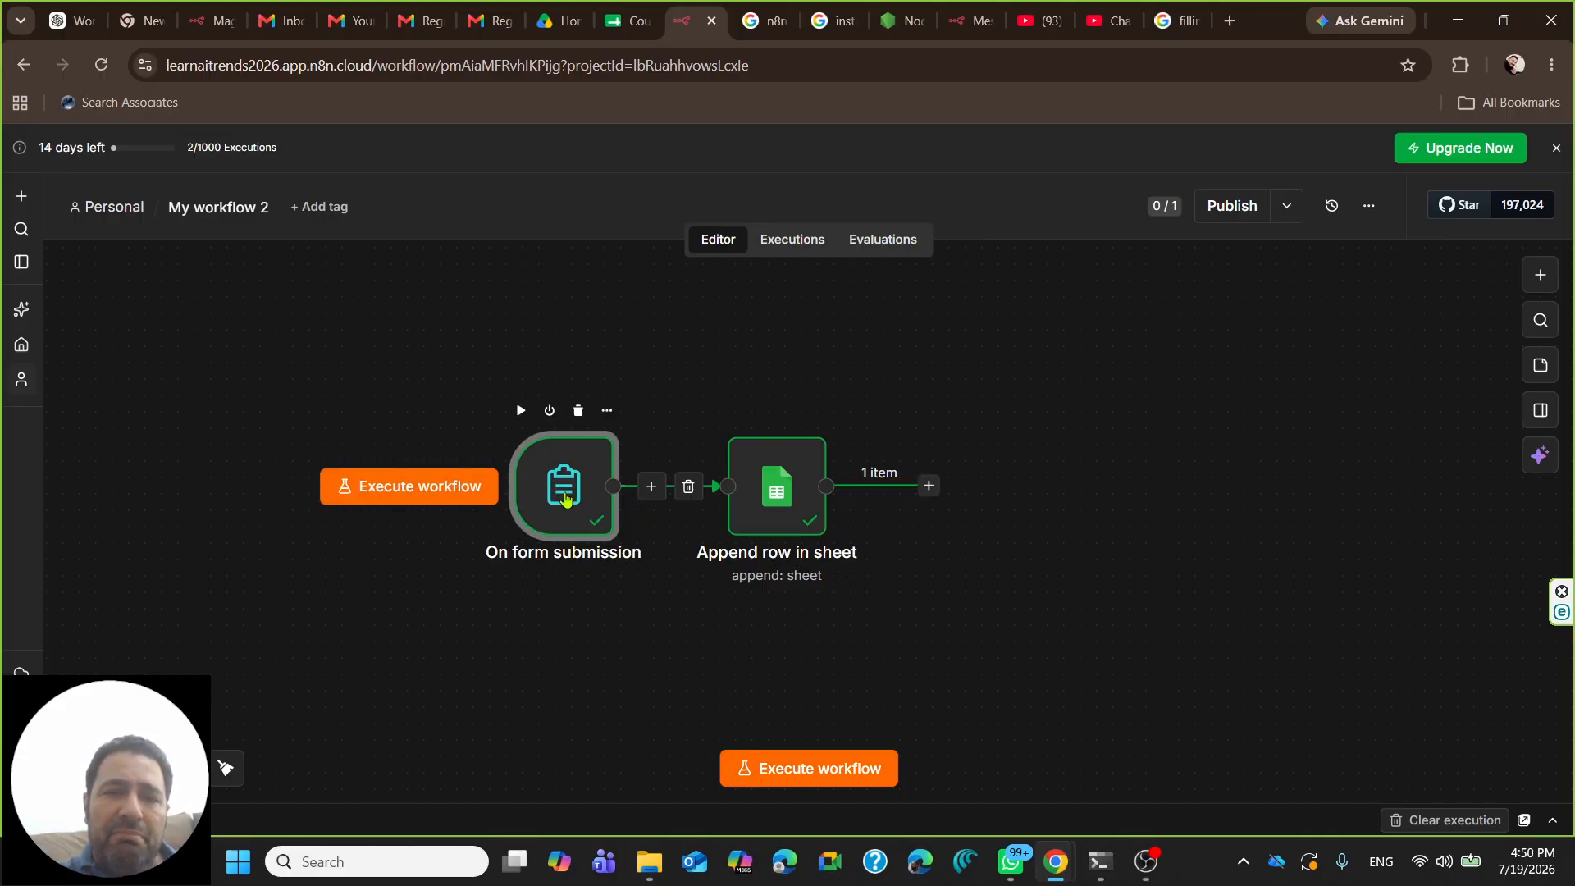
- Nudge the On form submission node about 60 px left on the canvas
left_click_drag(558, 496, 509, 494)
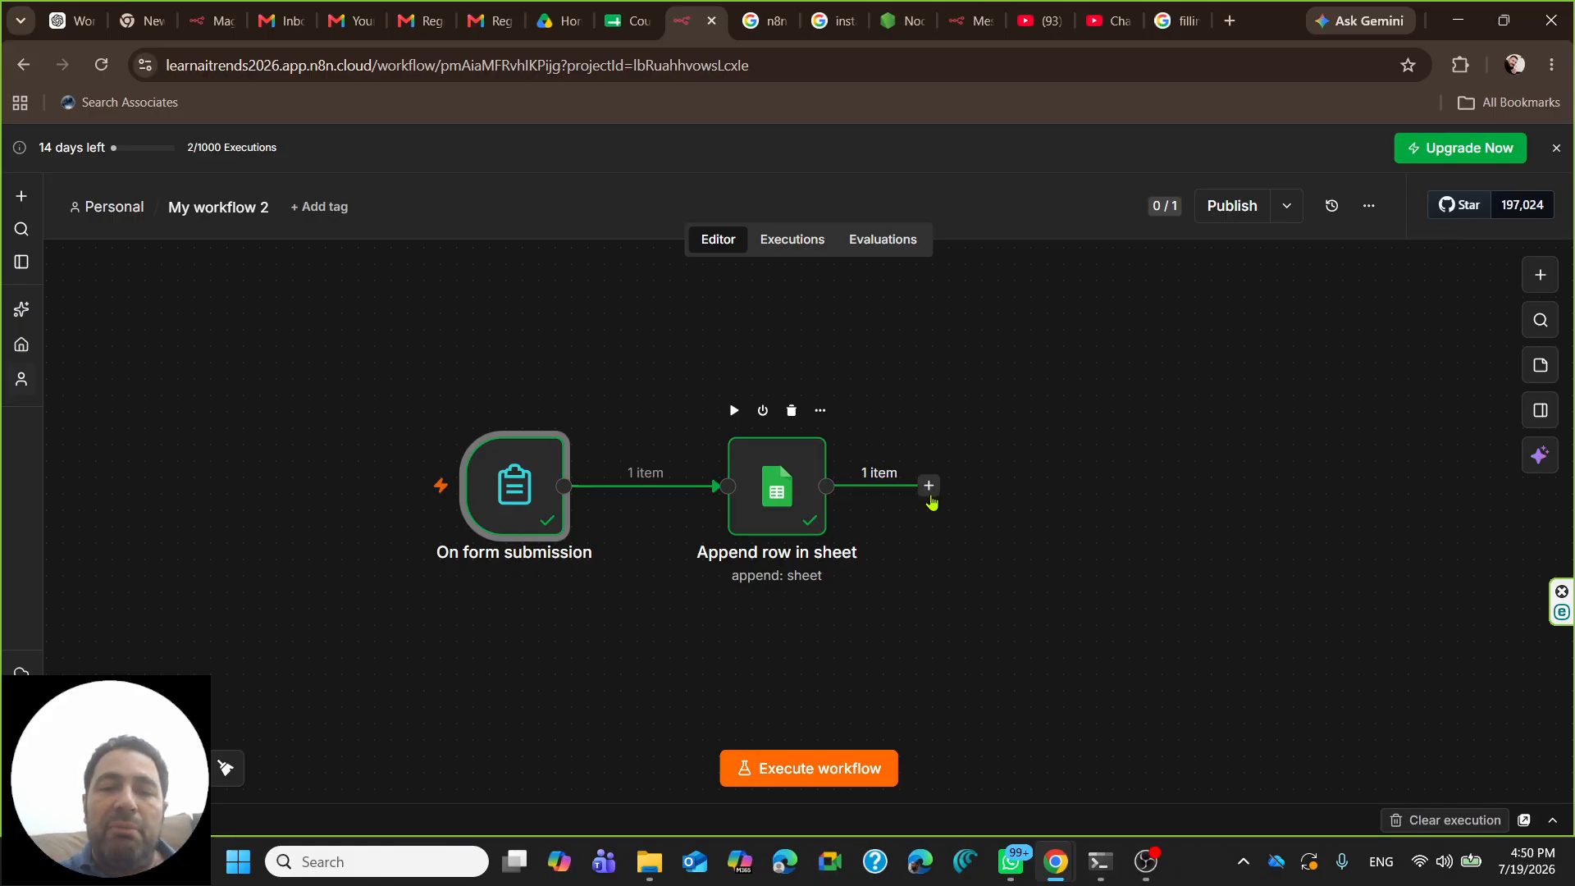
- Add a Gmail 'Send a message' action connected after Append row in sheet
left_click(929, 487)
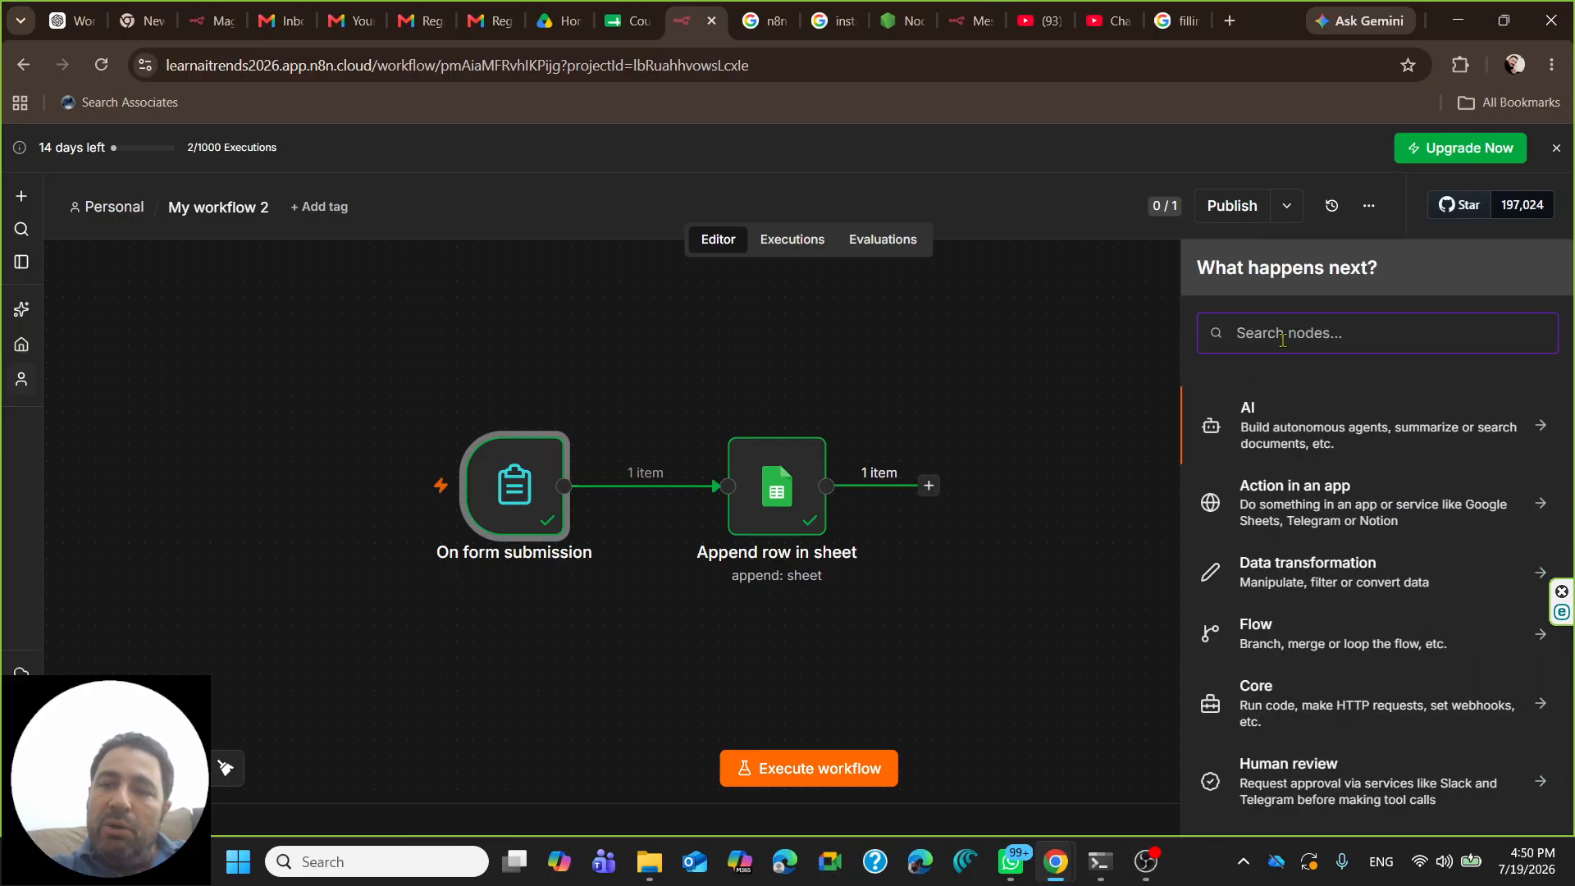
type("gmail")
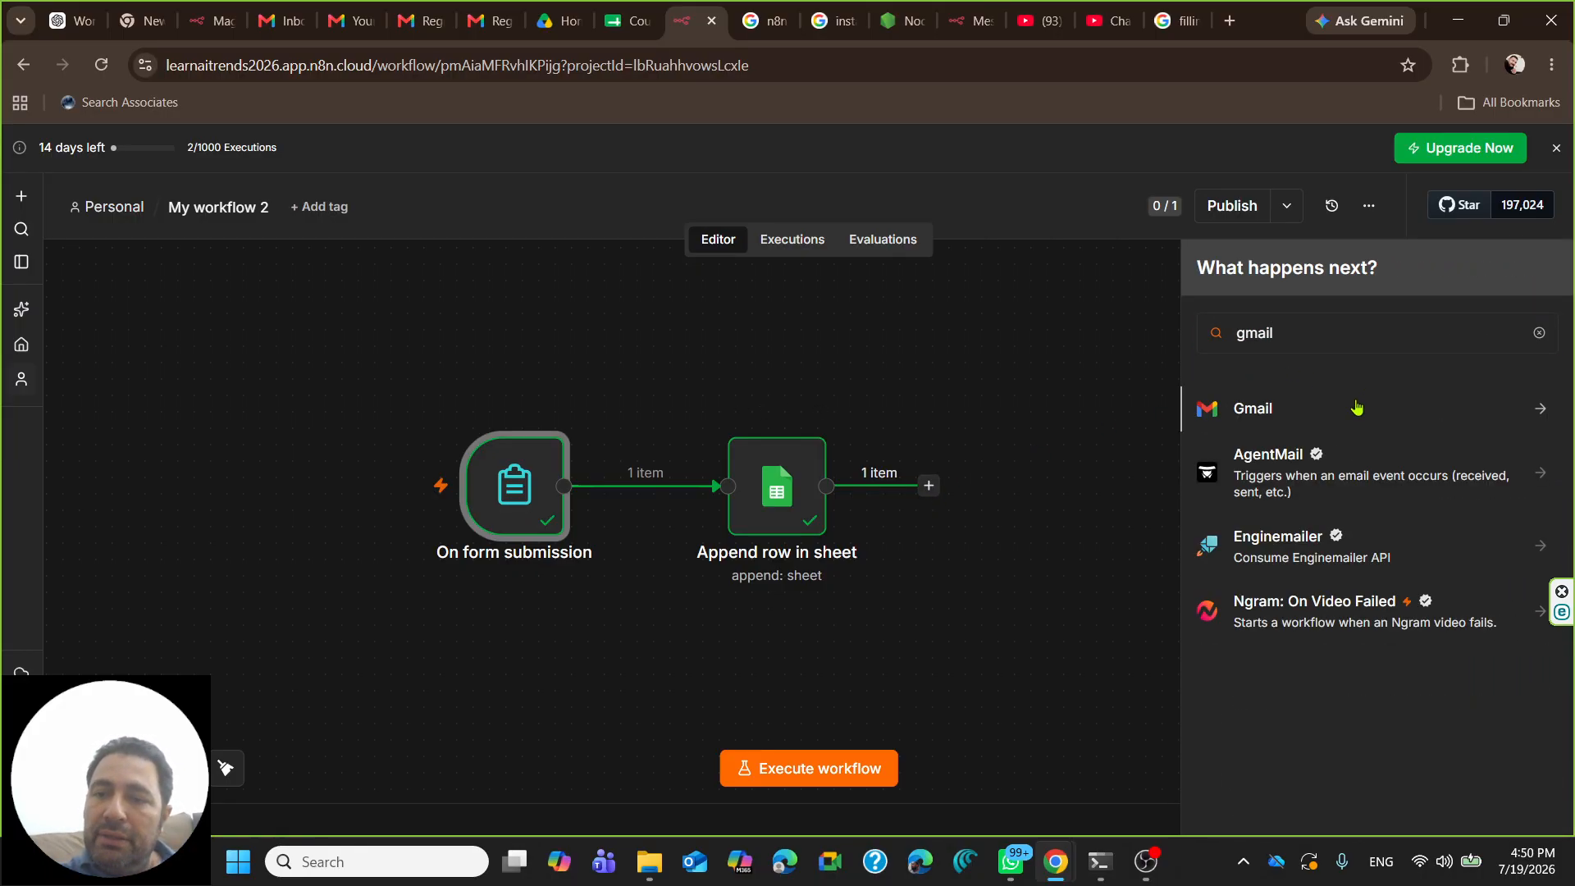
left_click(1527, 414)
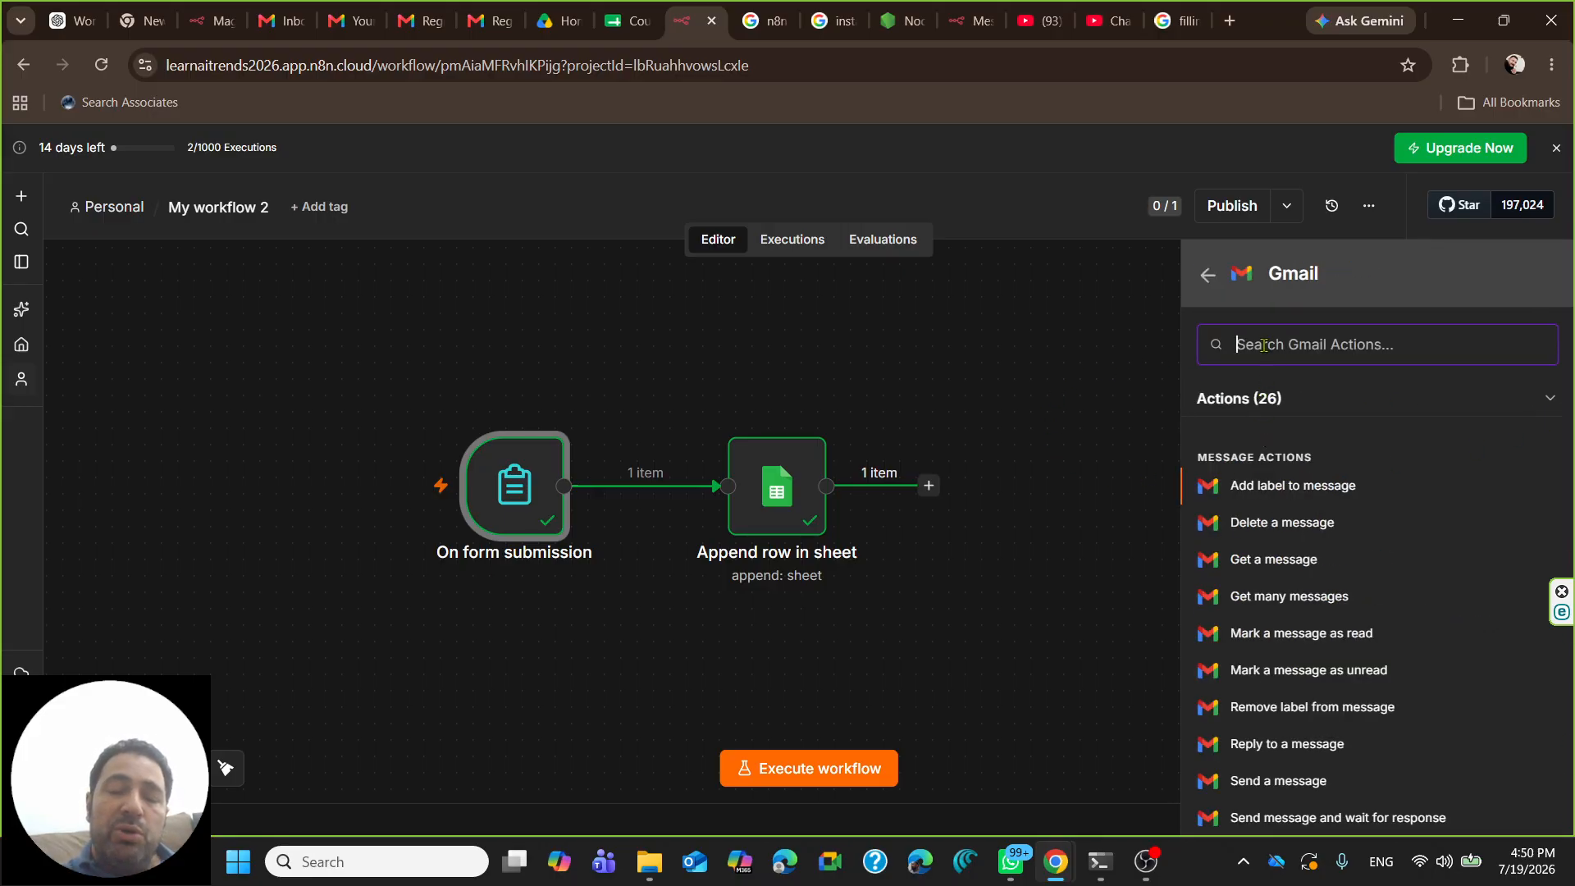
type("send")
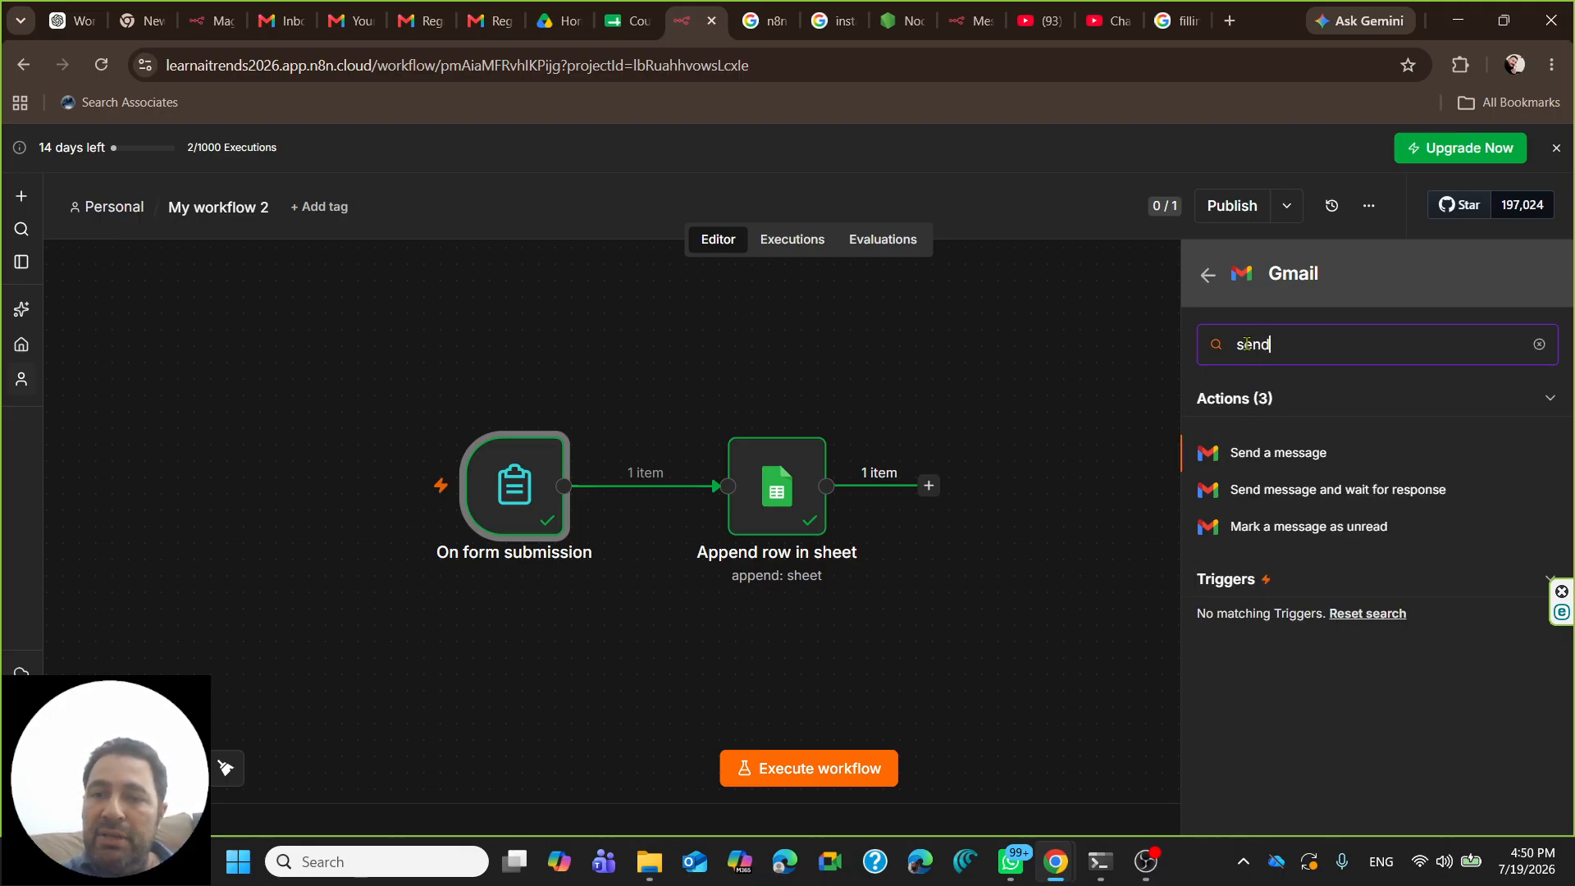
left_click(1284, 458)
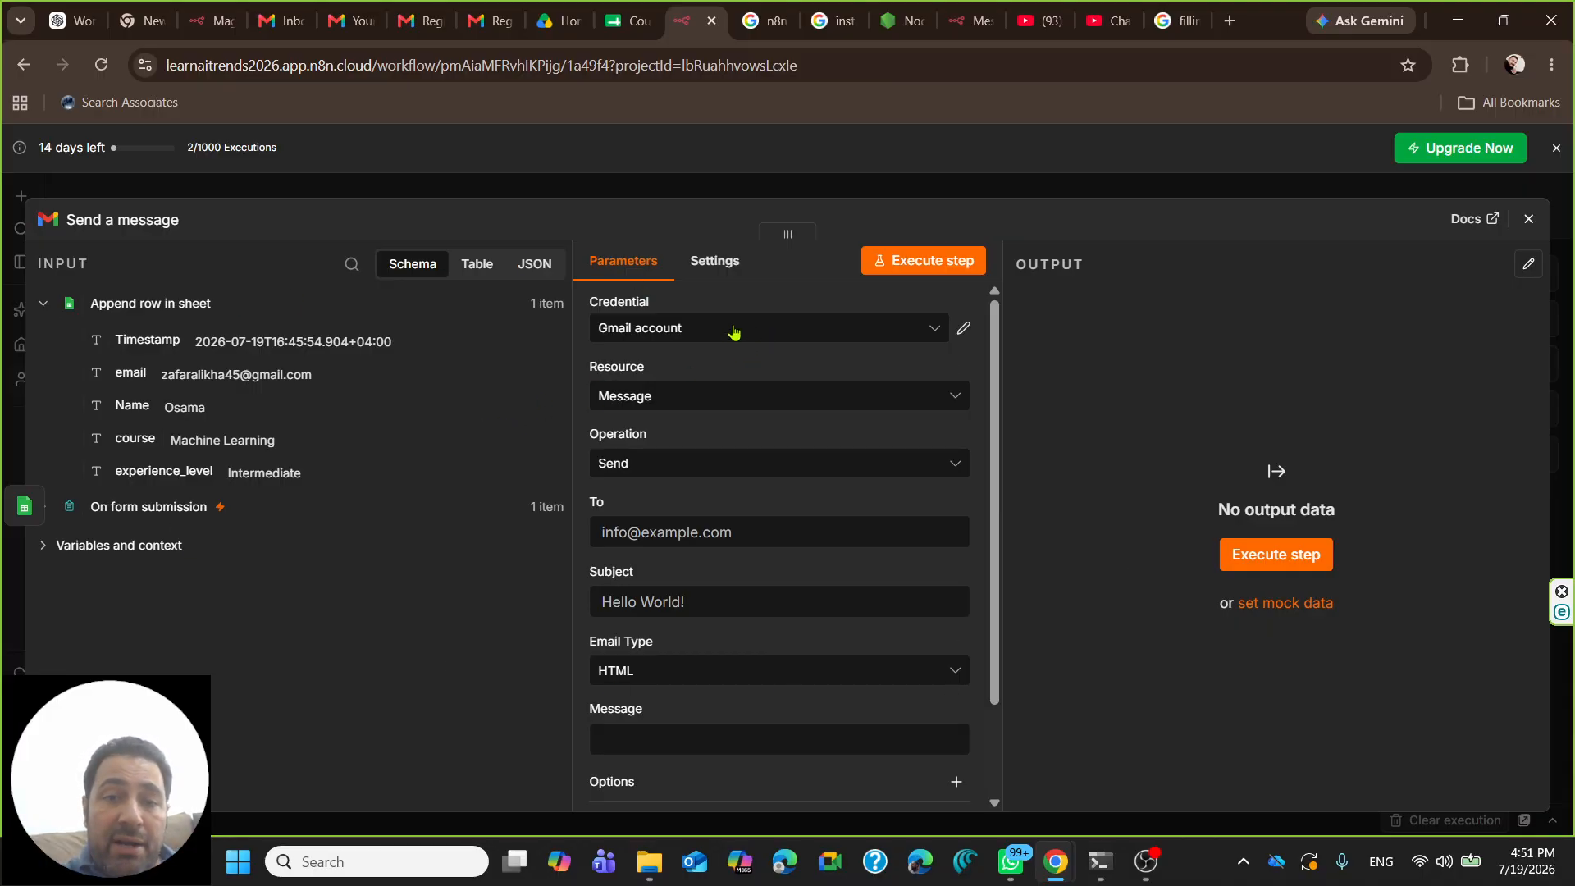
left_click(964, 328)
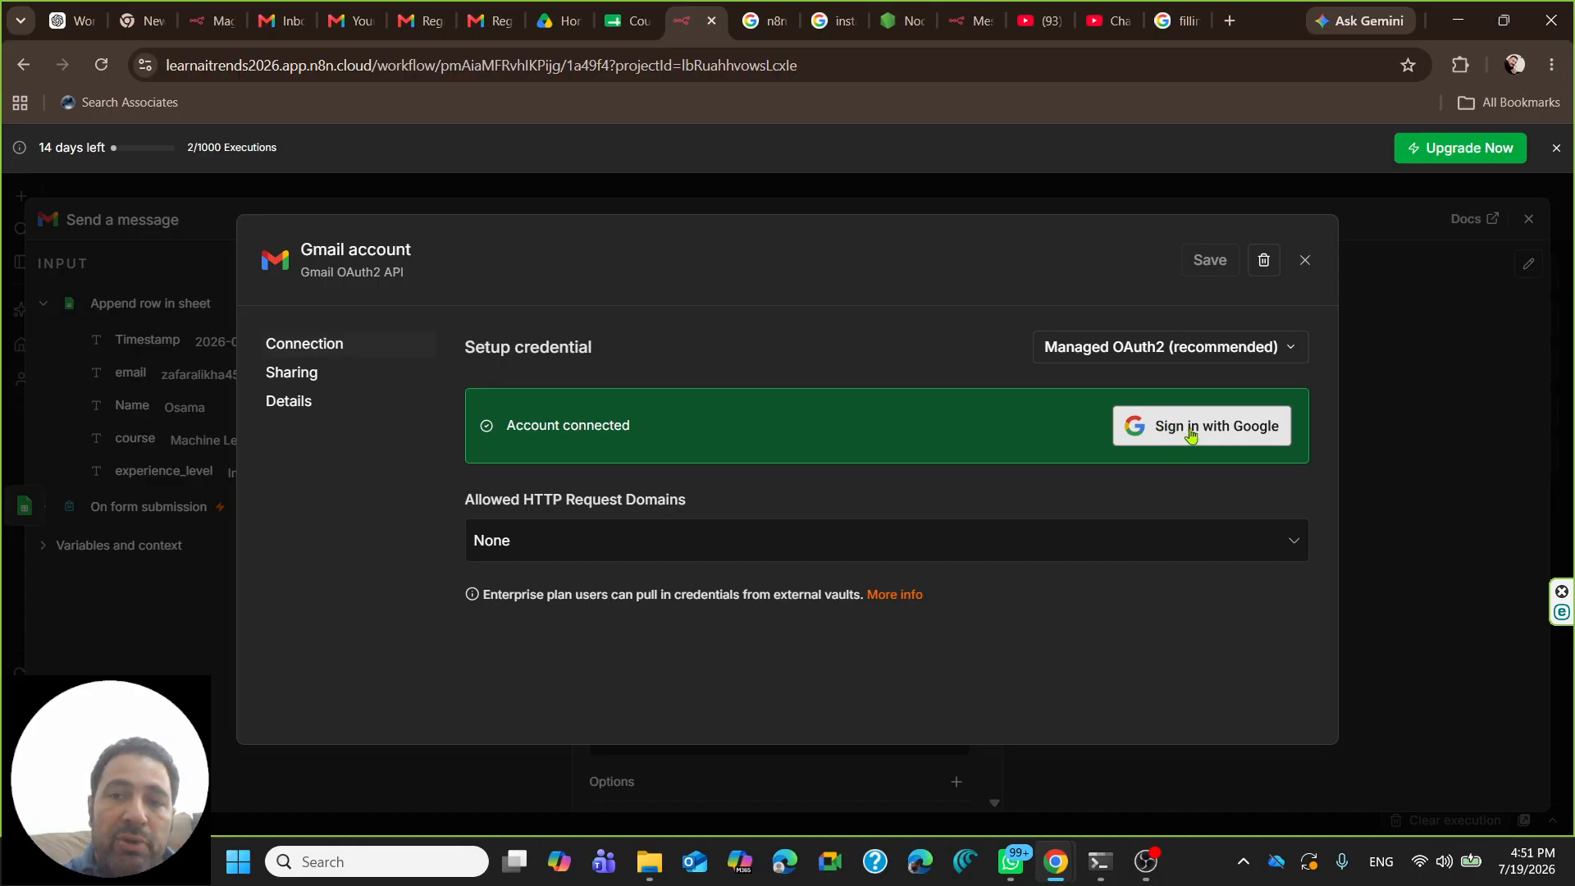
left_click(1305, 261)
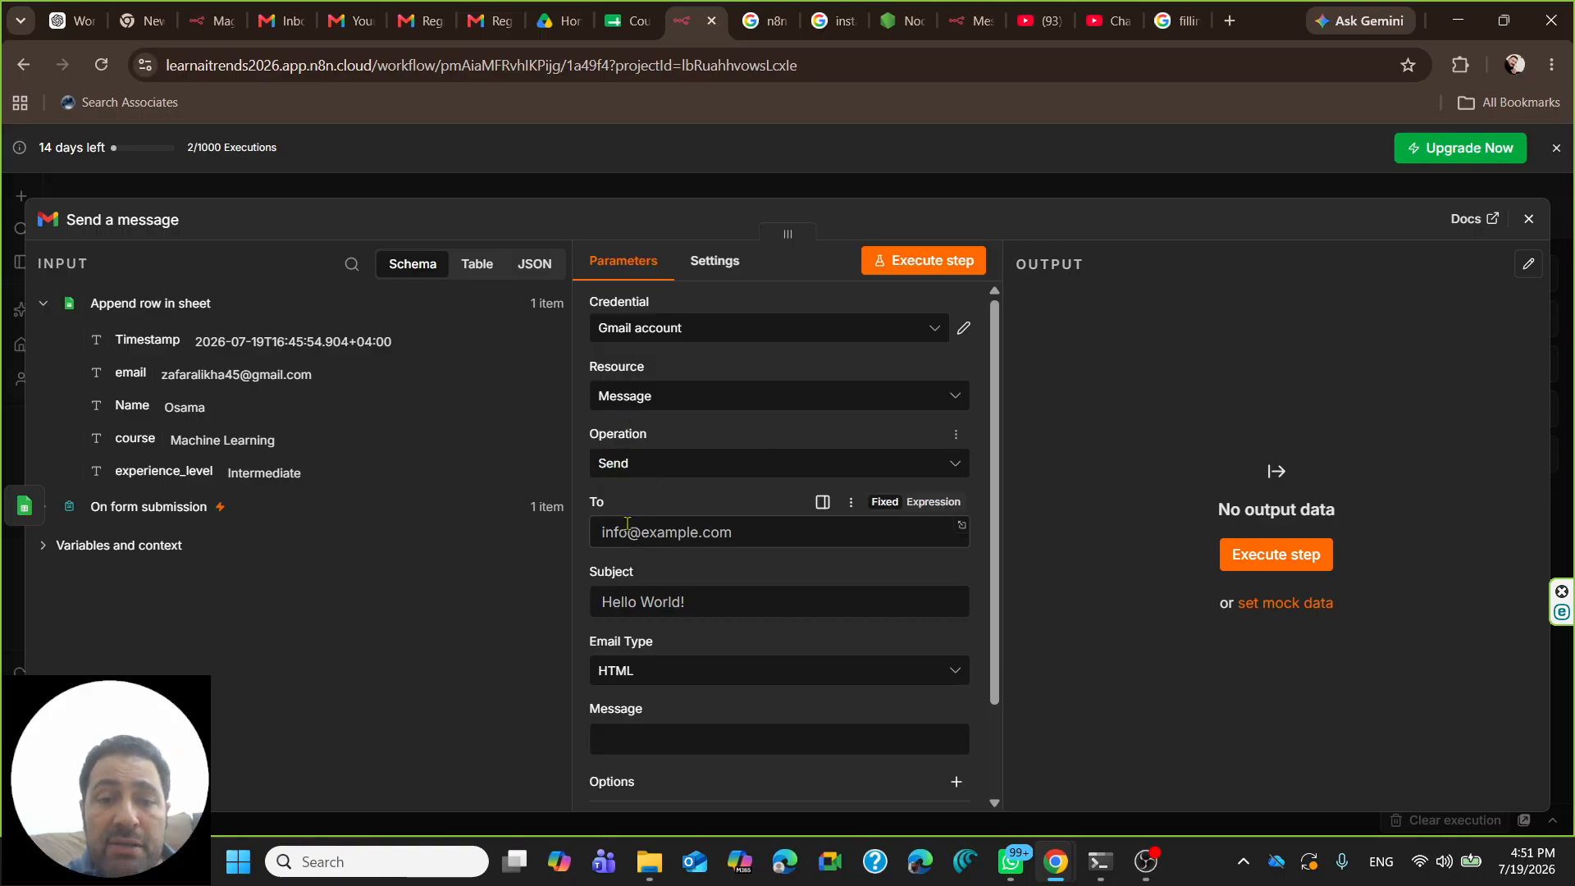
- Set the Gmail To field to the sheet row's email, {{ $json.email }}
left_click(649, 538)
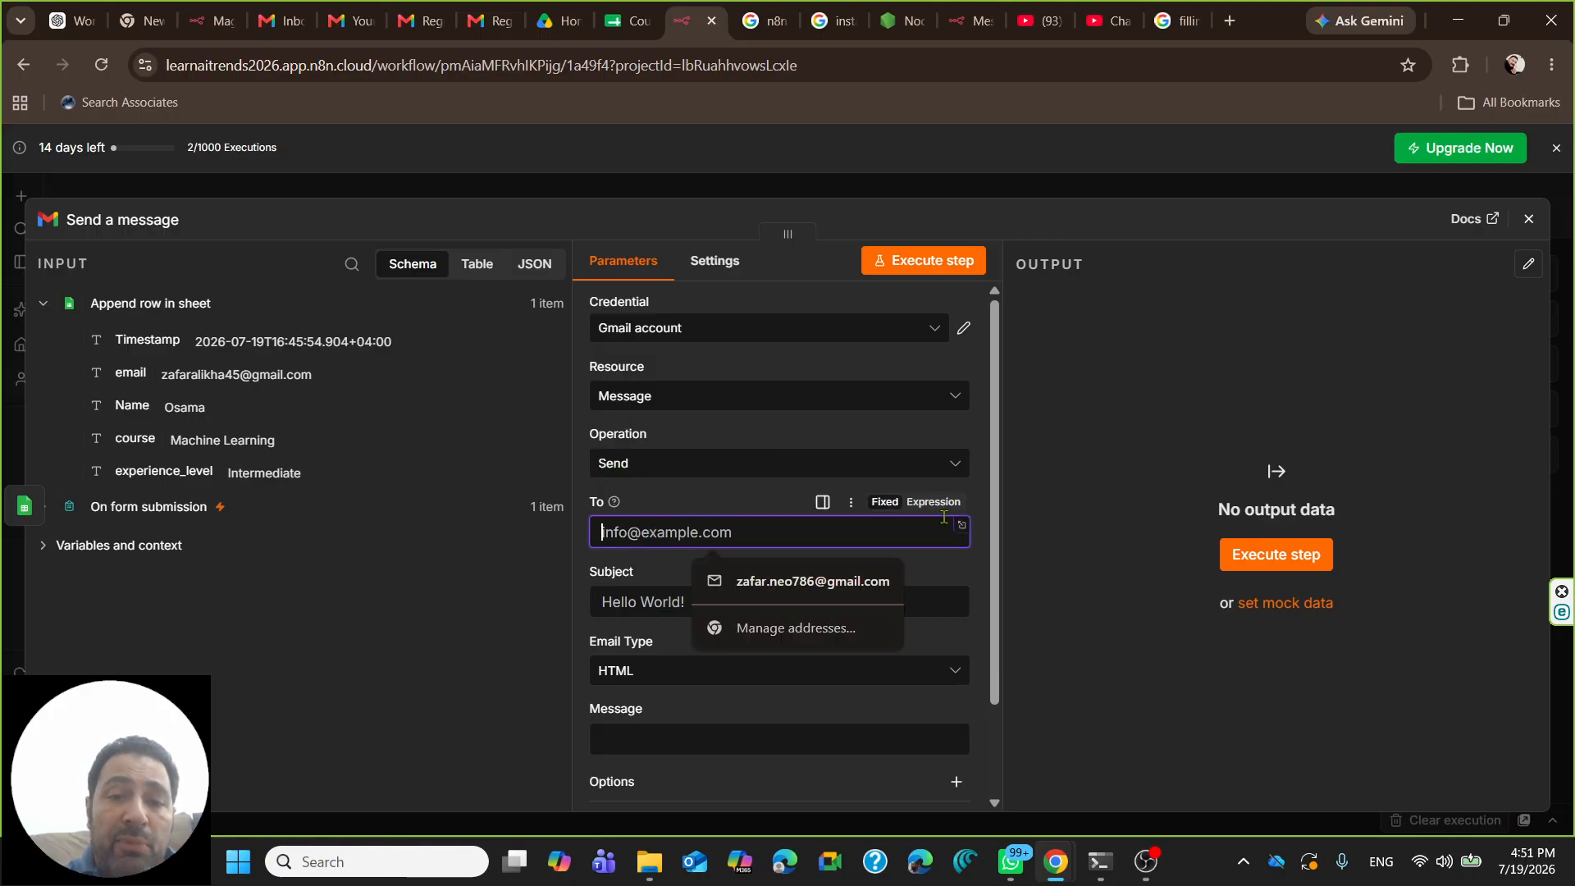
left_click(982, 558)
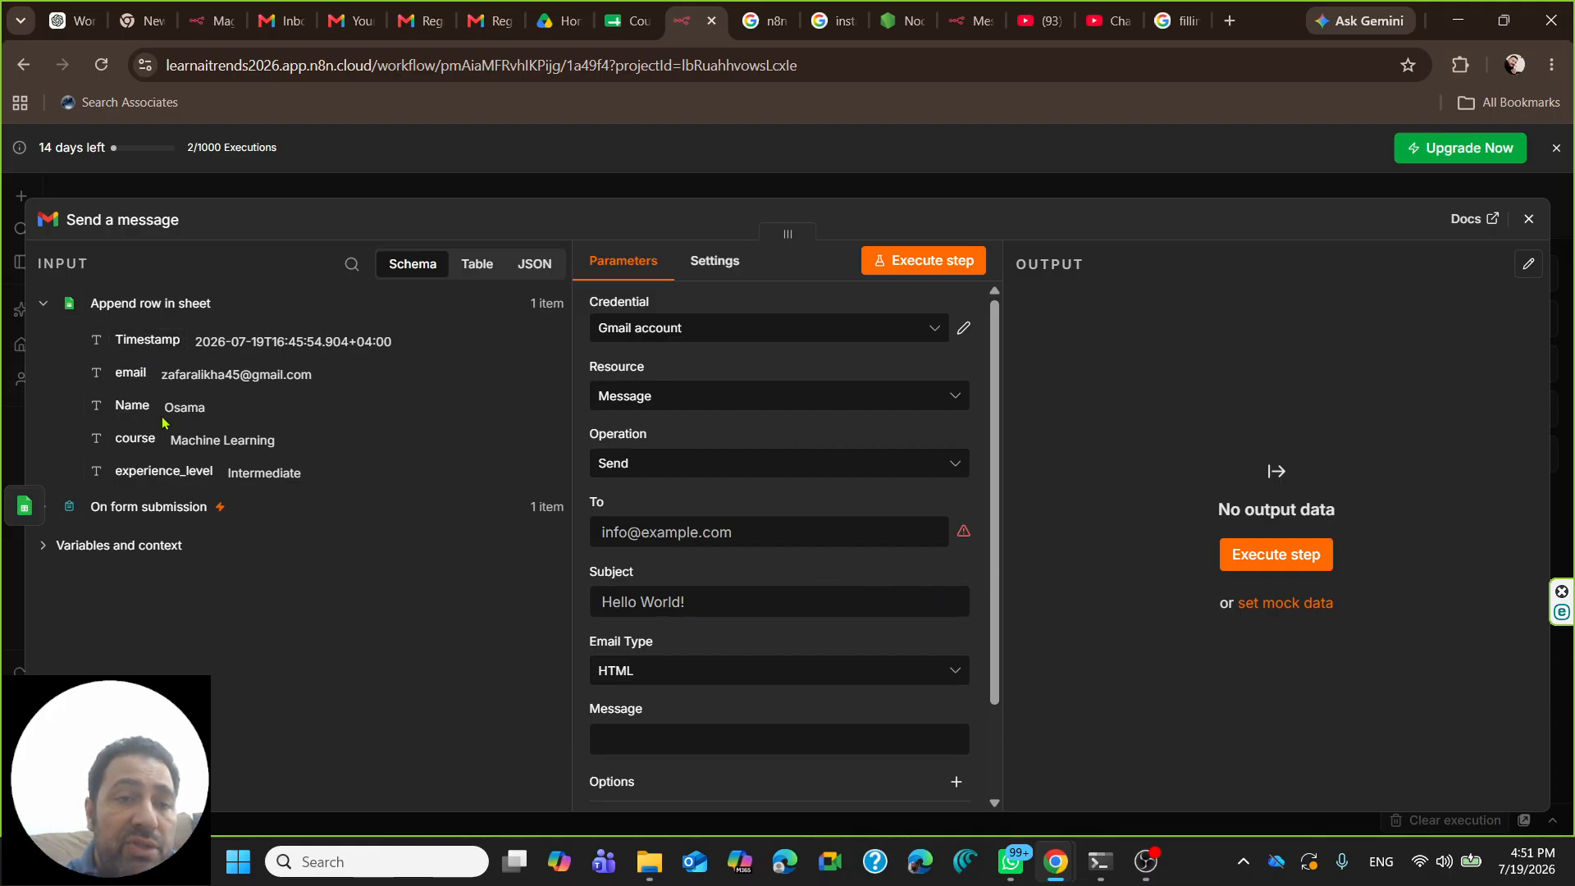
left_click_drag(129, 373, 600, 537)
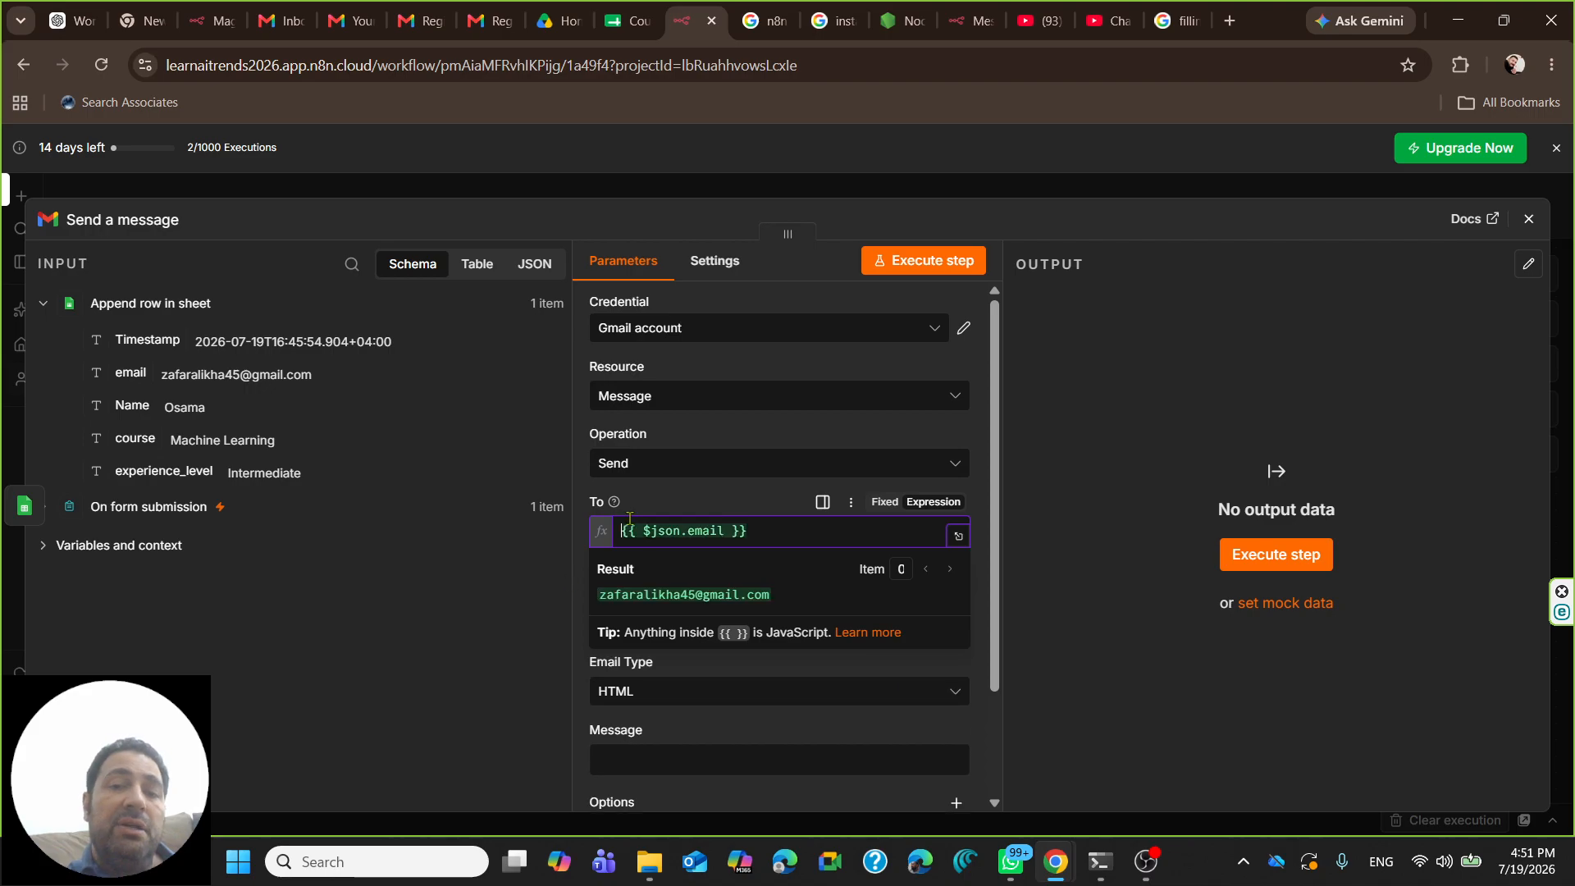
left_click(493, 564)
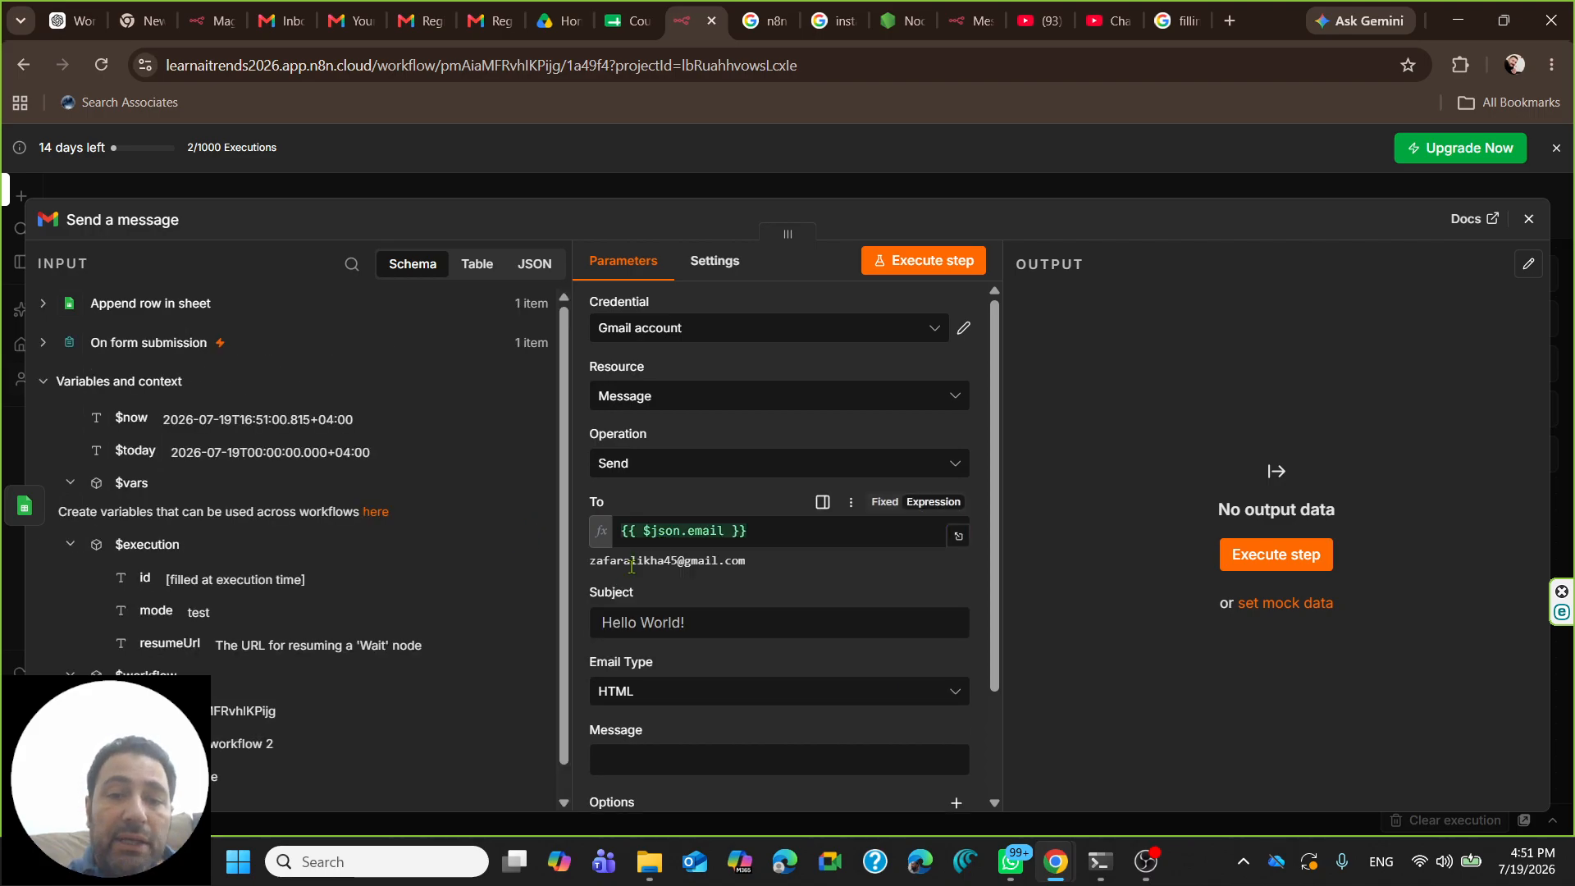
scroll(614, 574, "down", 2)
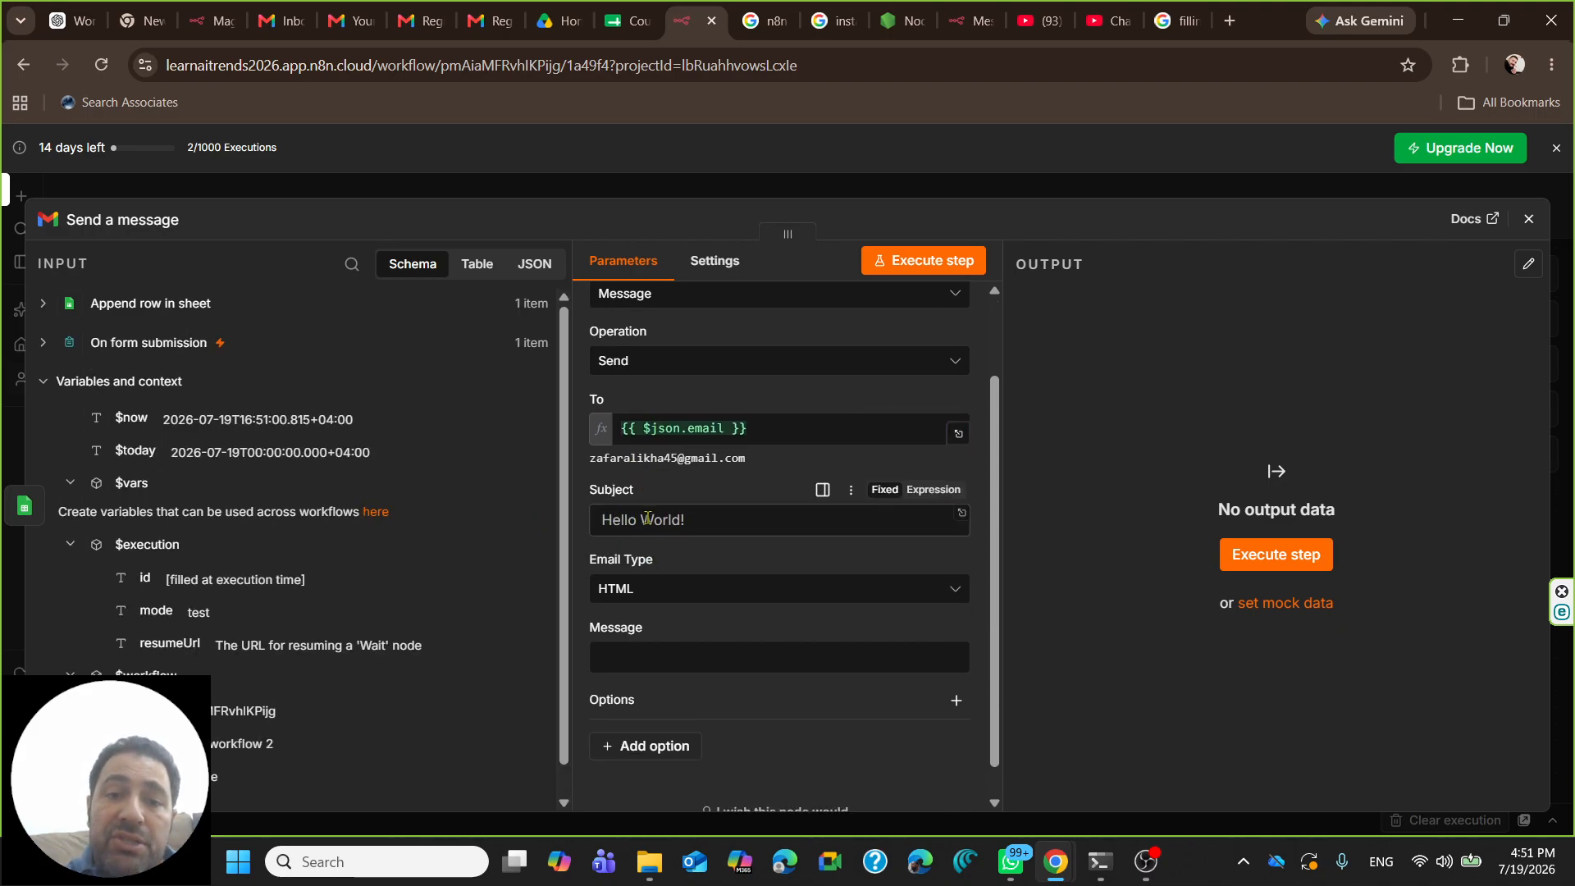
- Type the subject 'Registration inquiry received about', fixing the spelling of received
left_click(621, 516)
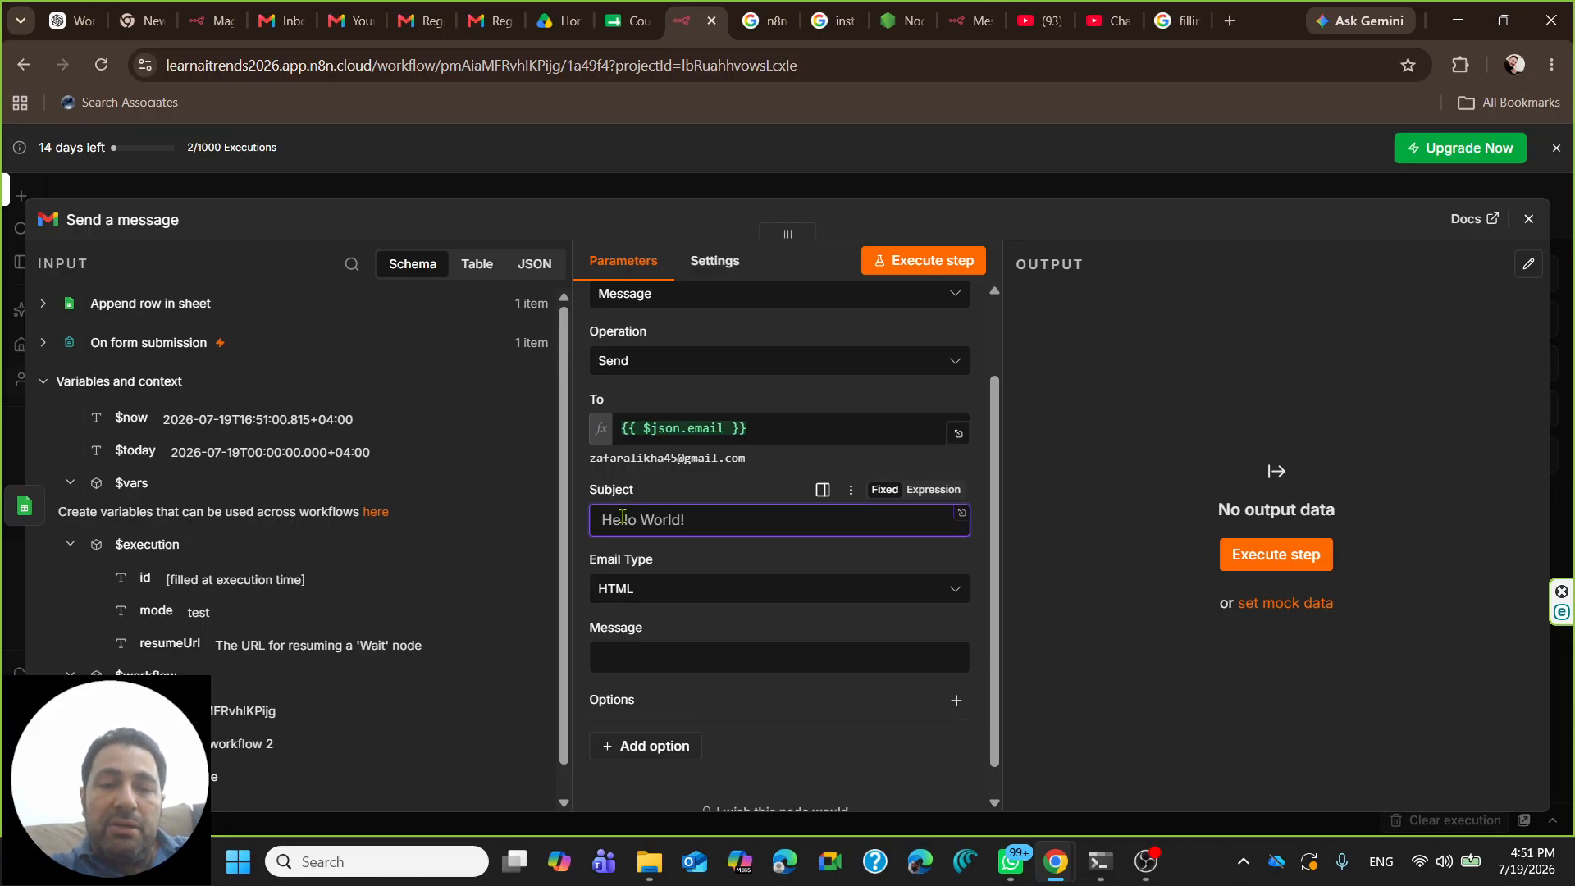
type("R")
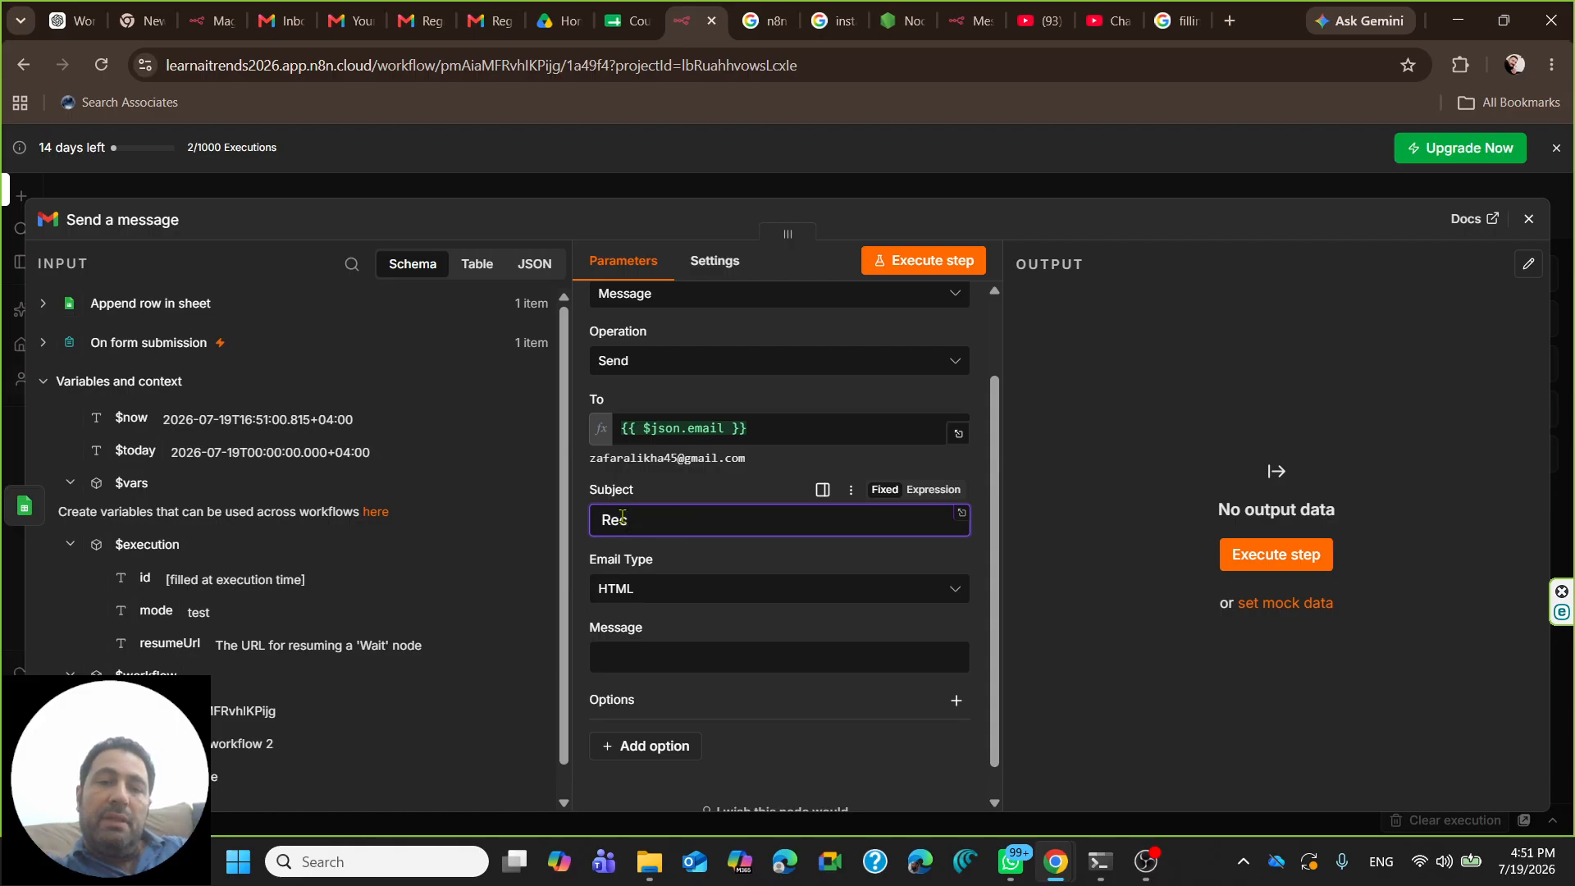
key("BackSpace")
type("Regis")
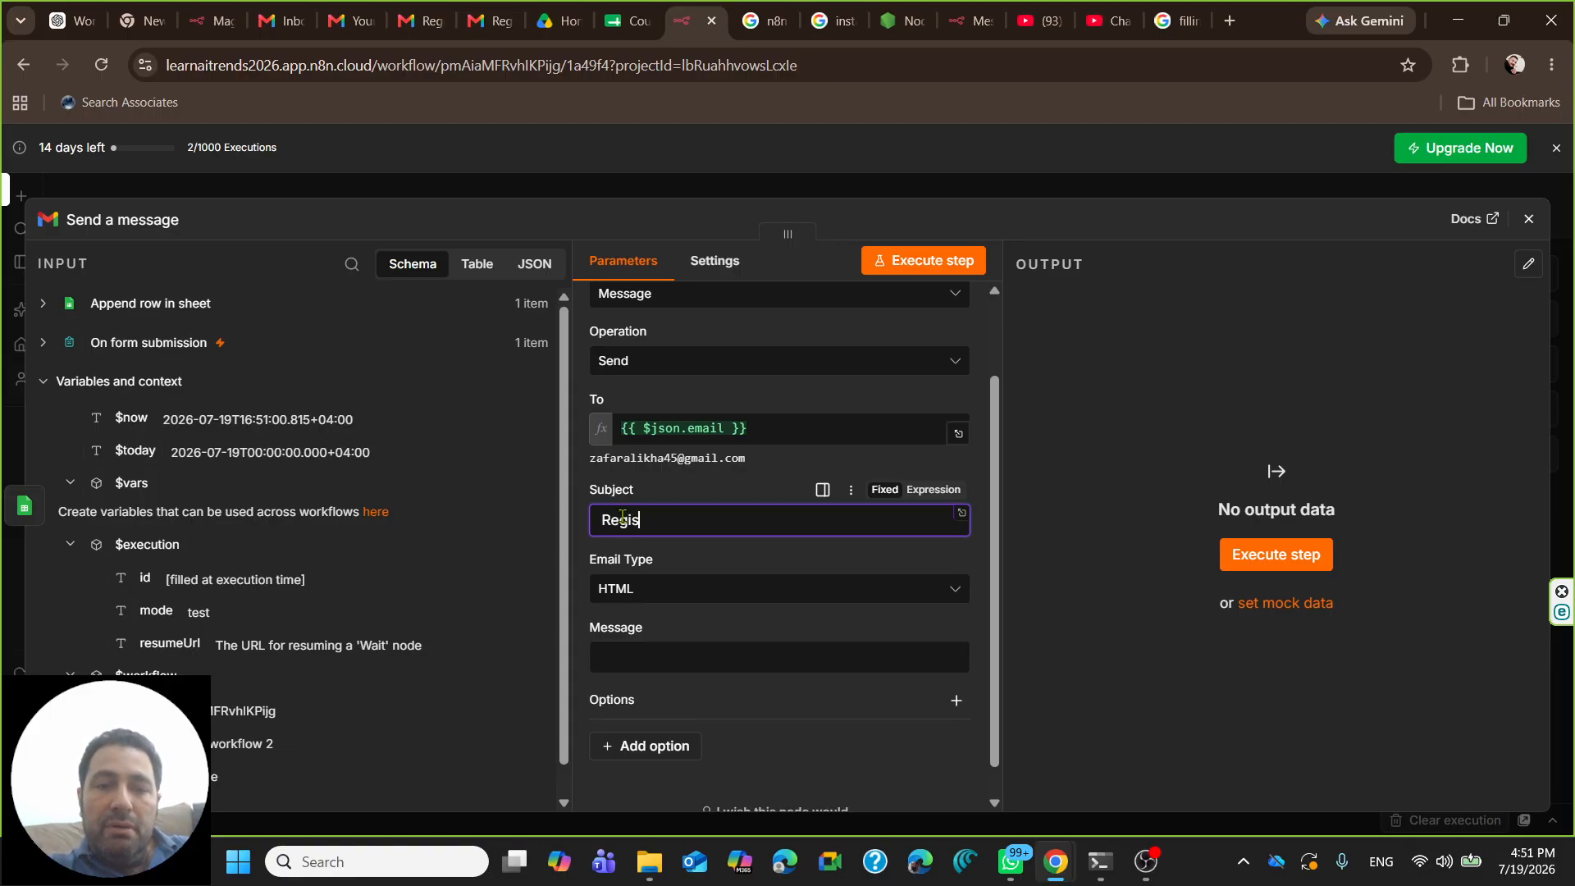
type("tration in")
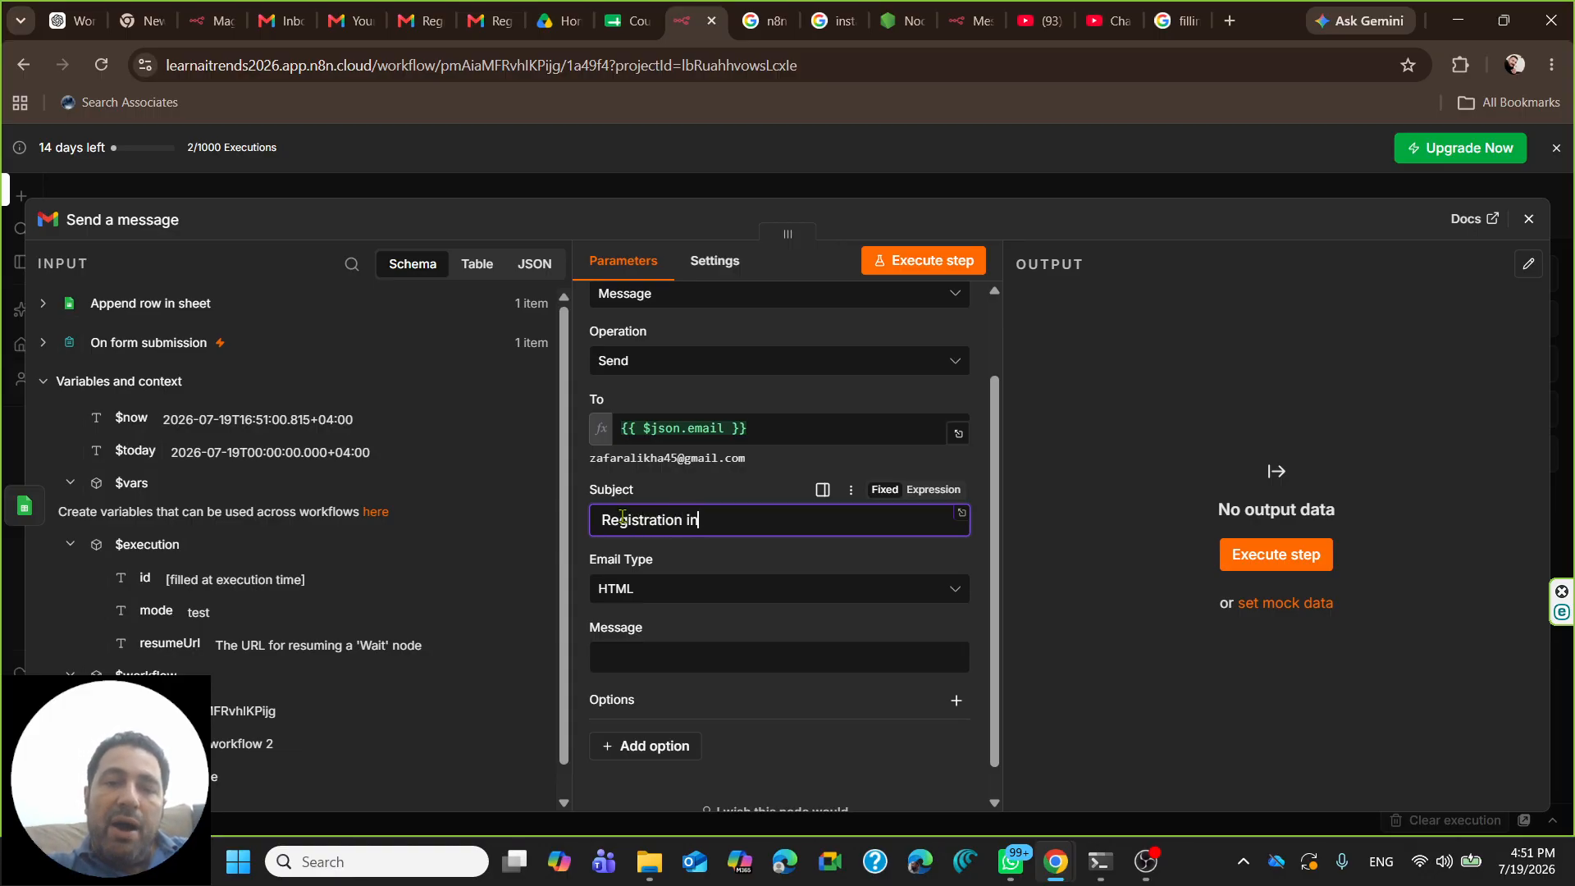
type("quiry Re")
key("BackSpace")
key("BackSpace")
type("recieved from")
key("BackSpace")
key("BackSpace")
key("BackSpace")
key("BackSpace")
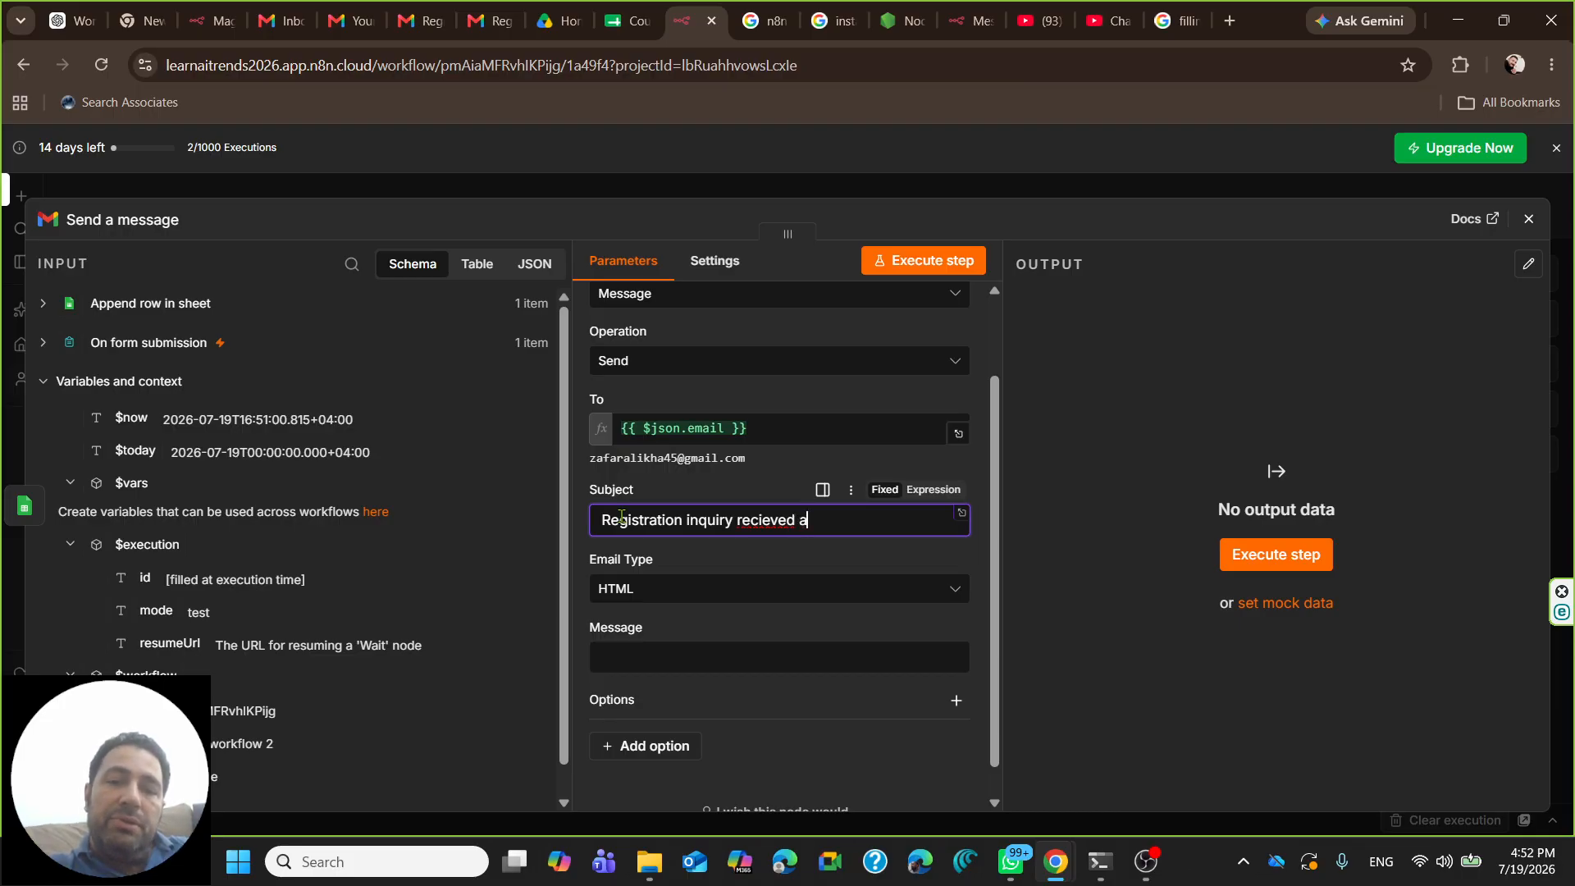
type("about")
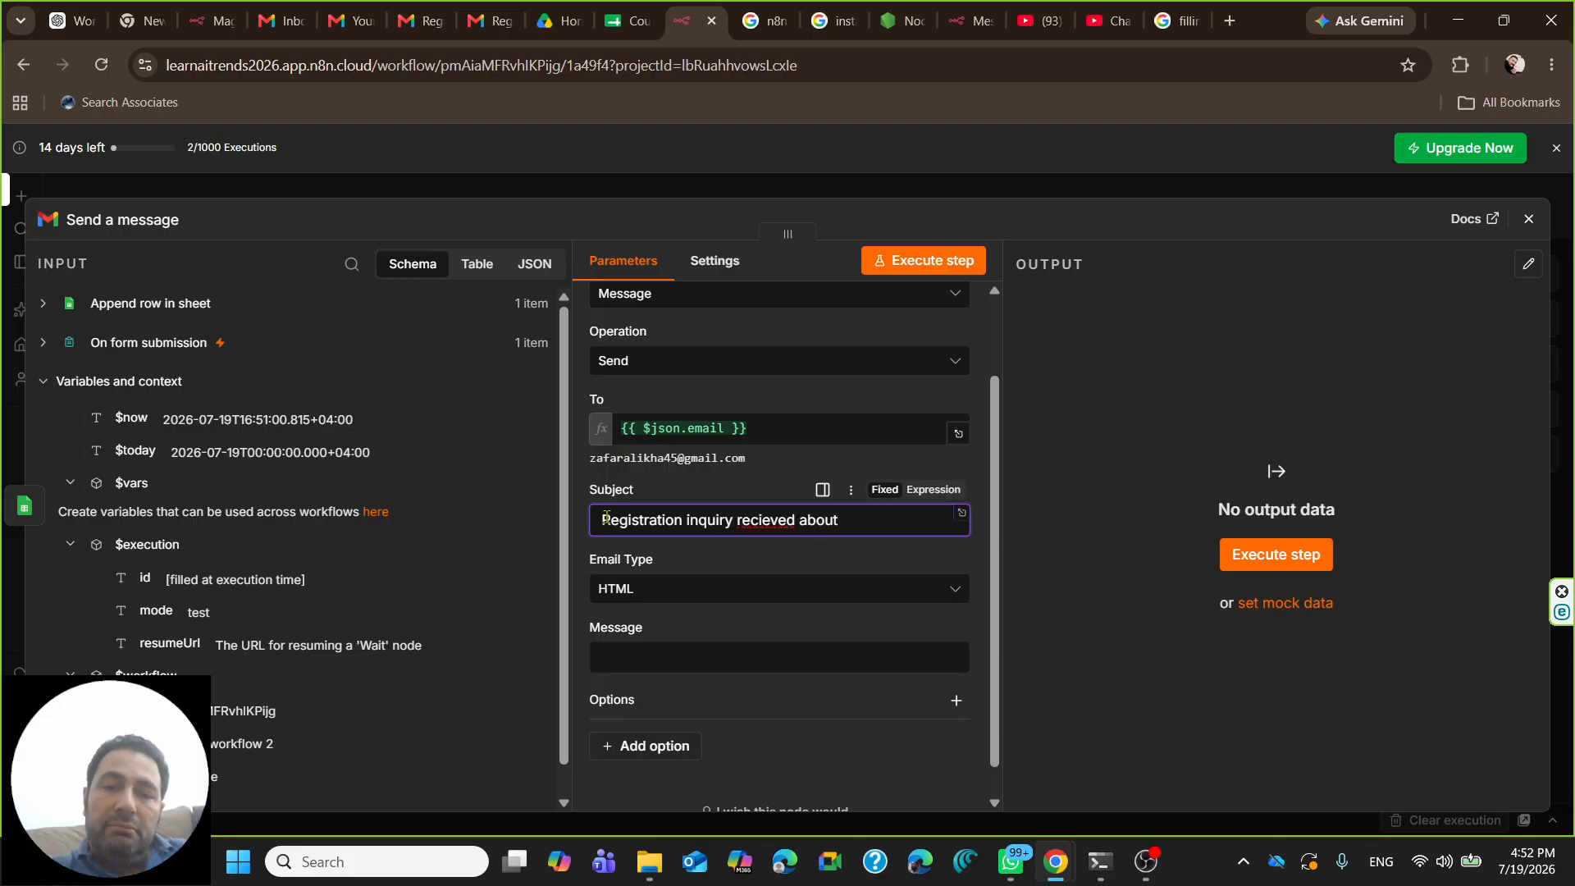
right_click(757, 519)
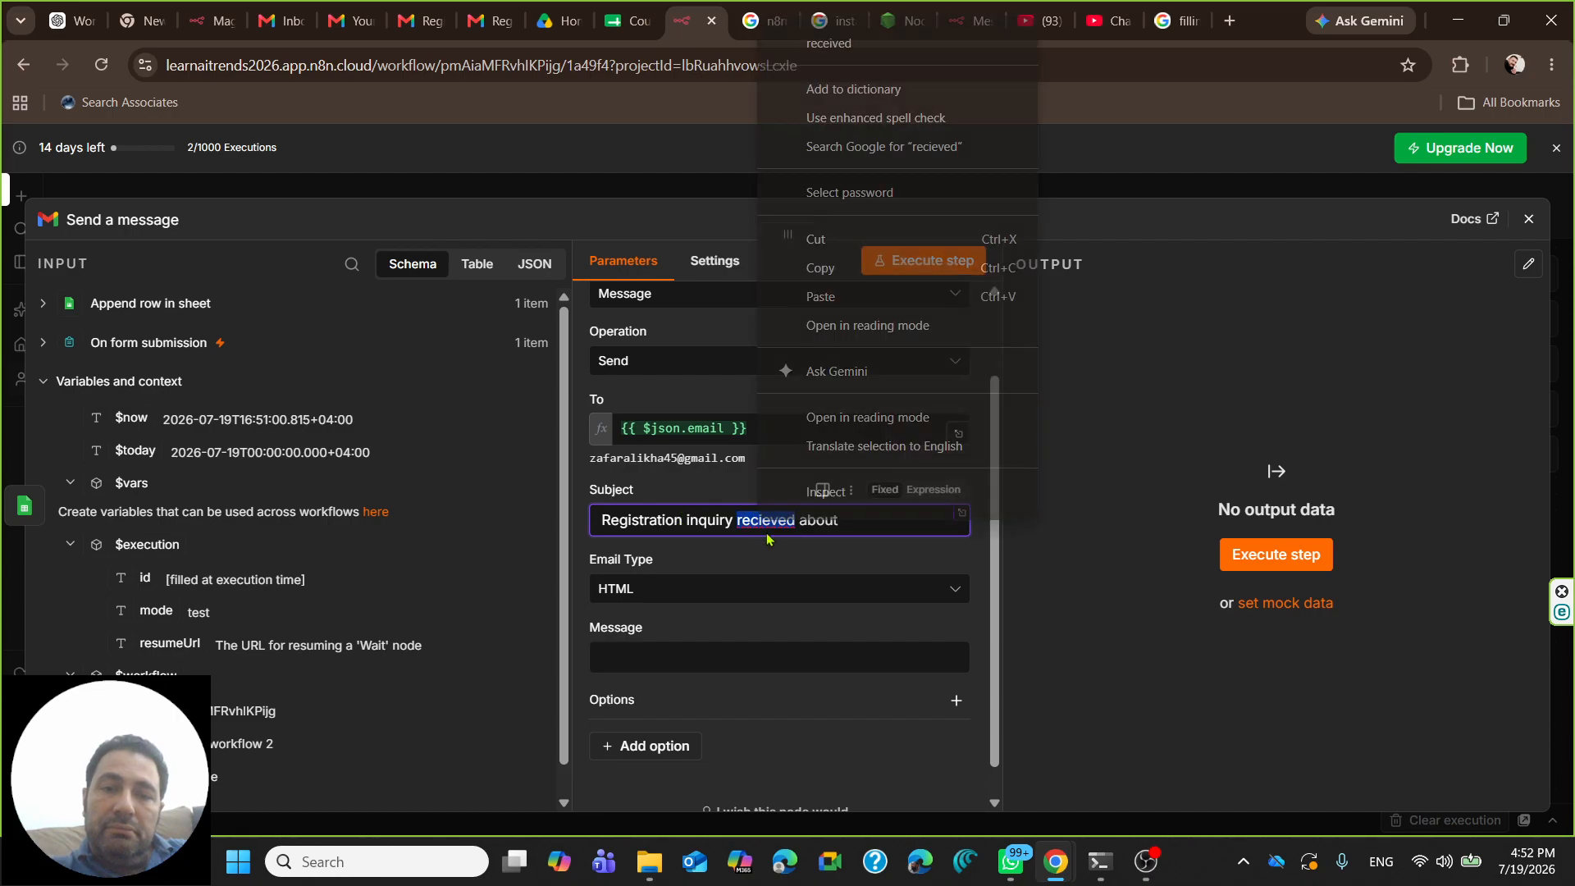
left_click(794, 49)
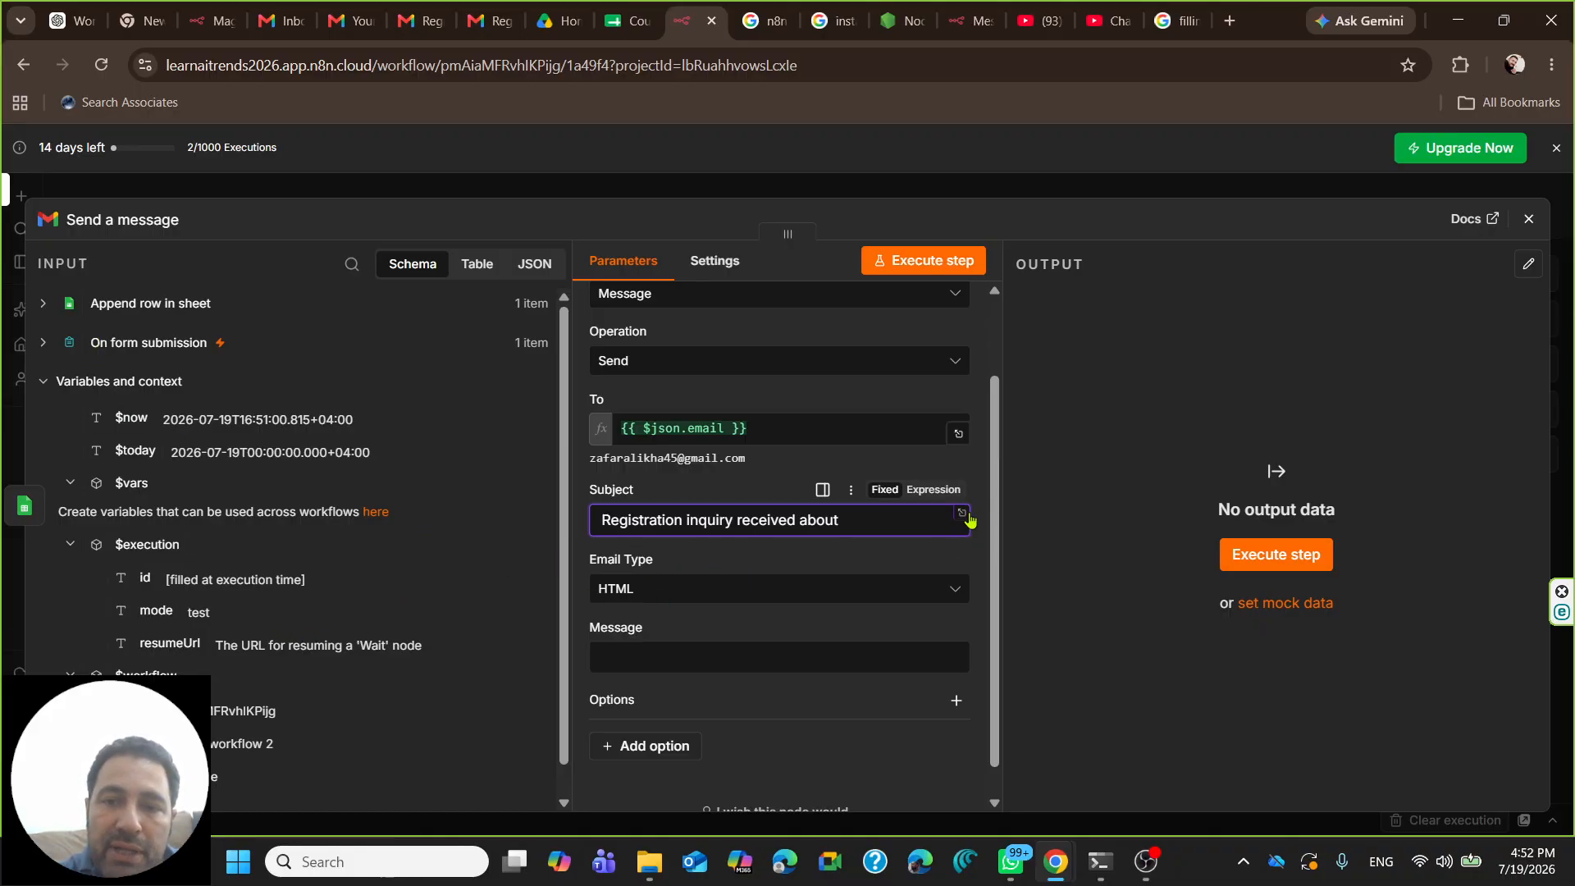
- Turn the subject into an expression ending with {{ $json.course }}, previewing as Machine Learning
left_click(963, 515)
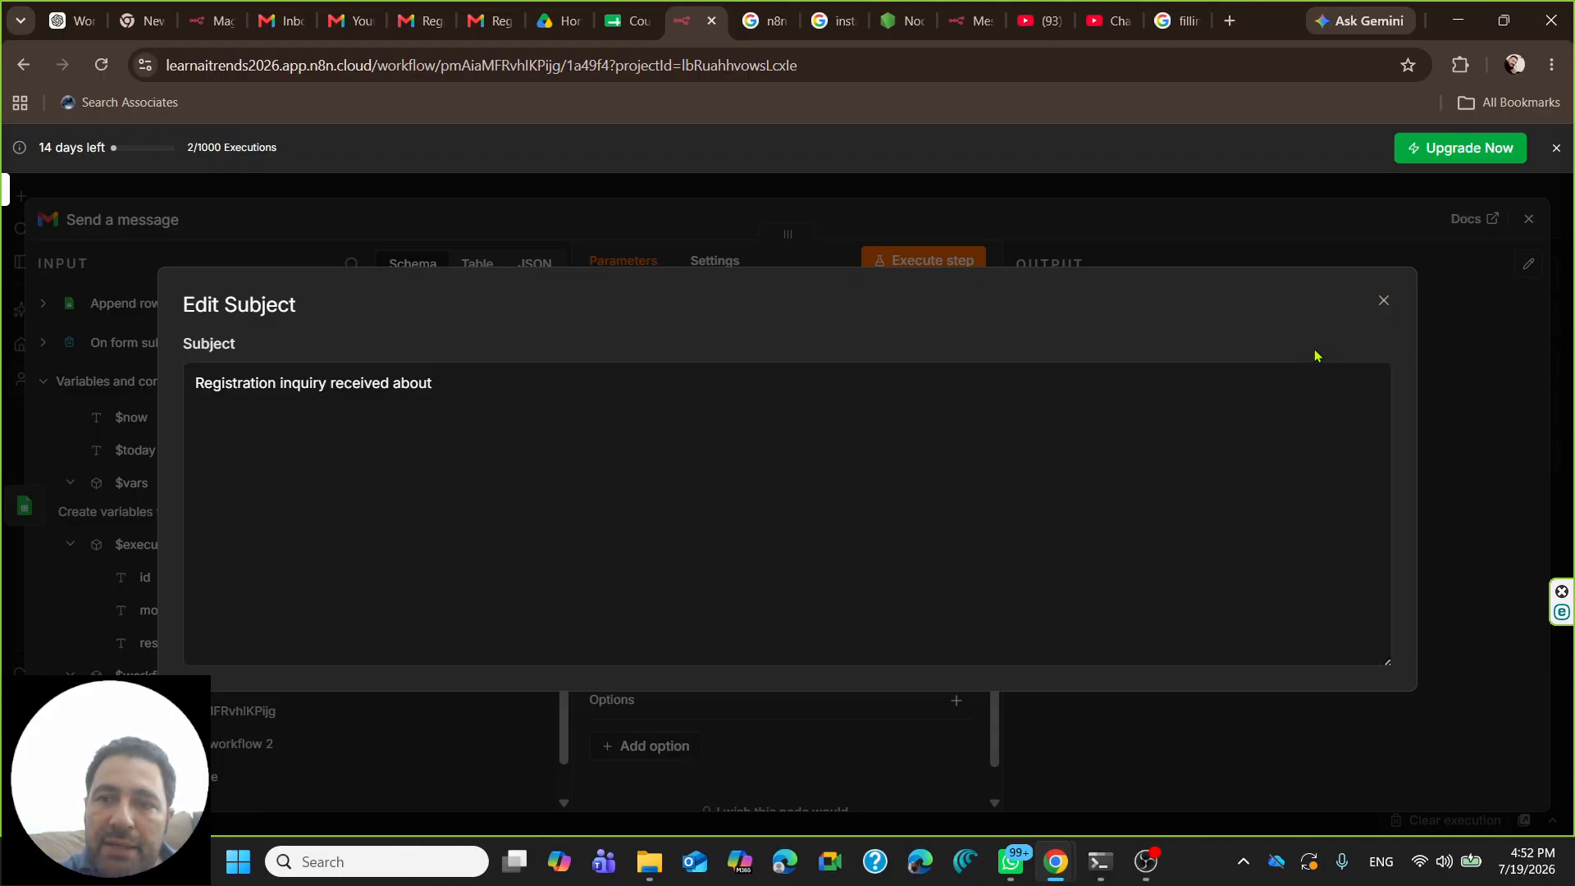
left_click(1384, 306)
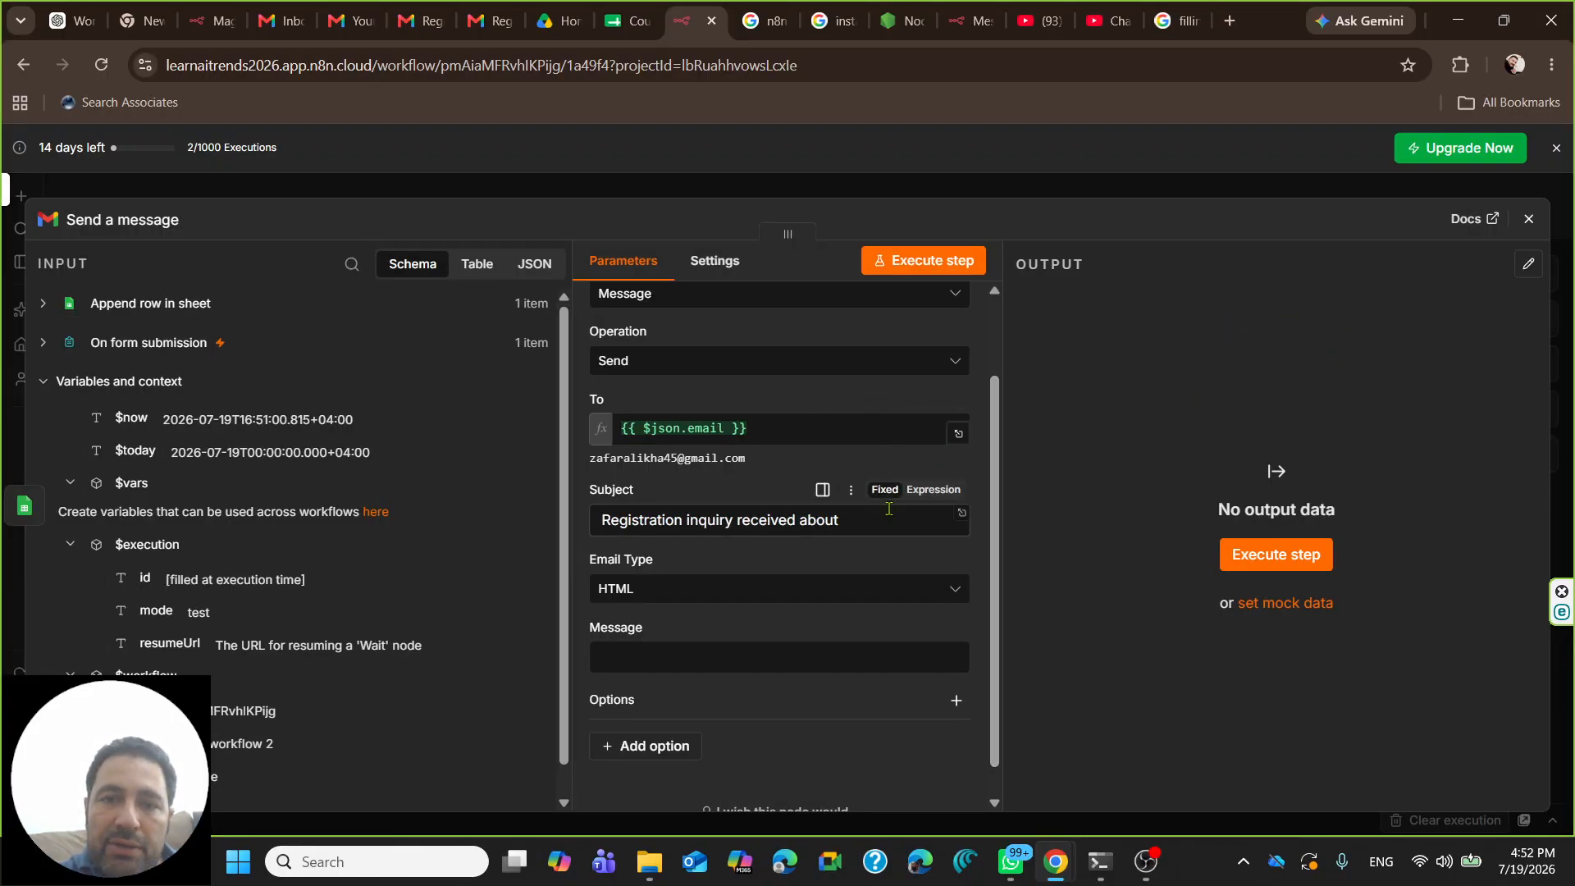
scroll(884, 528, "up", 2)
left_click(932, 584)
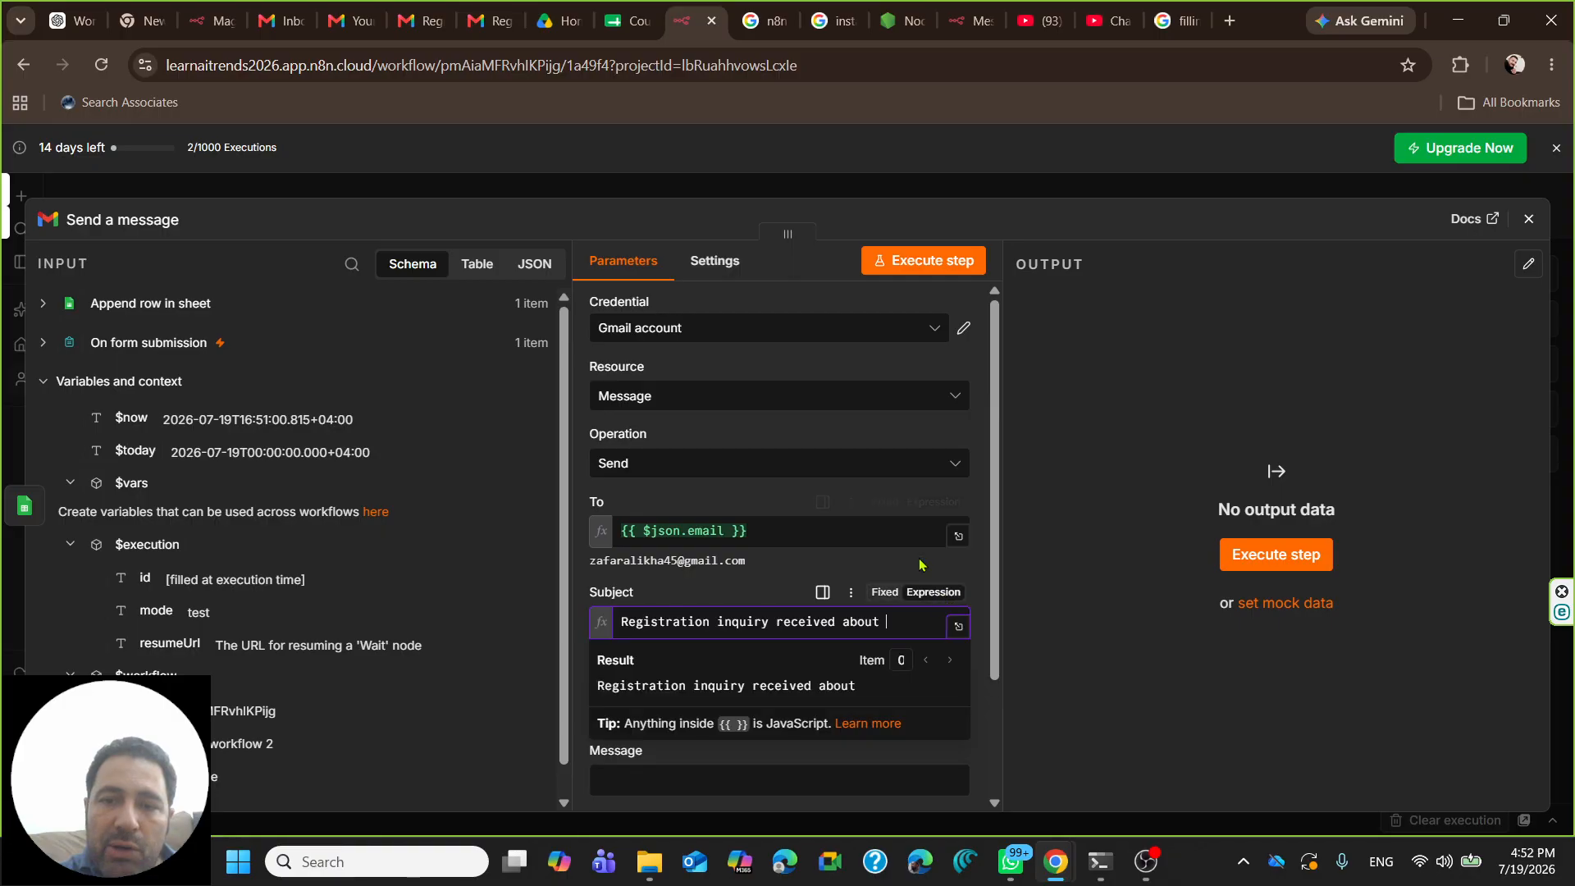
scroll(931, 565, "down", 2)
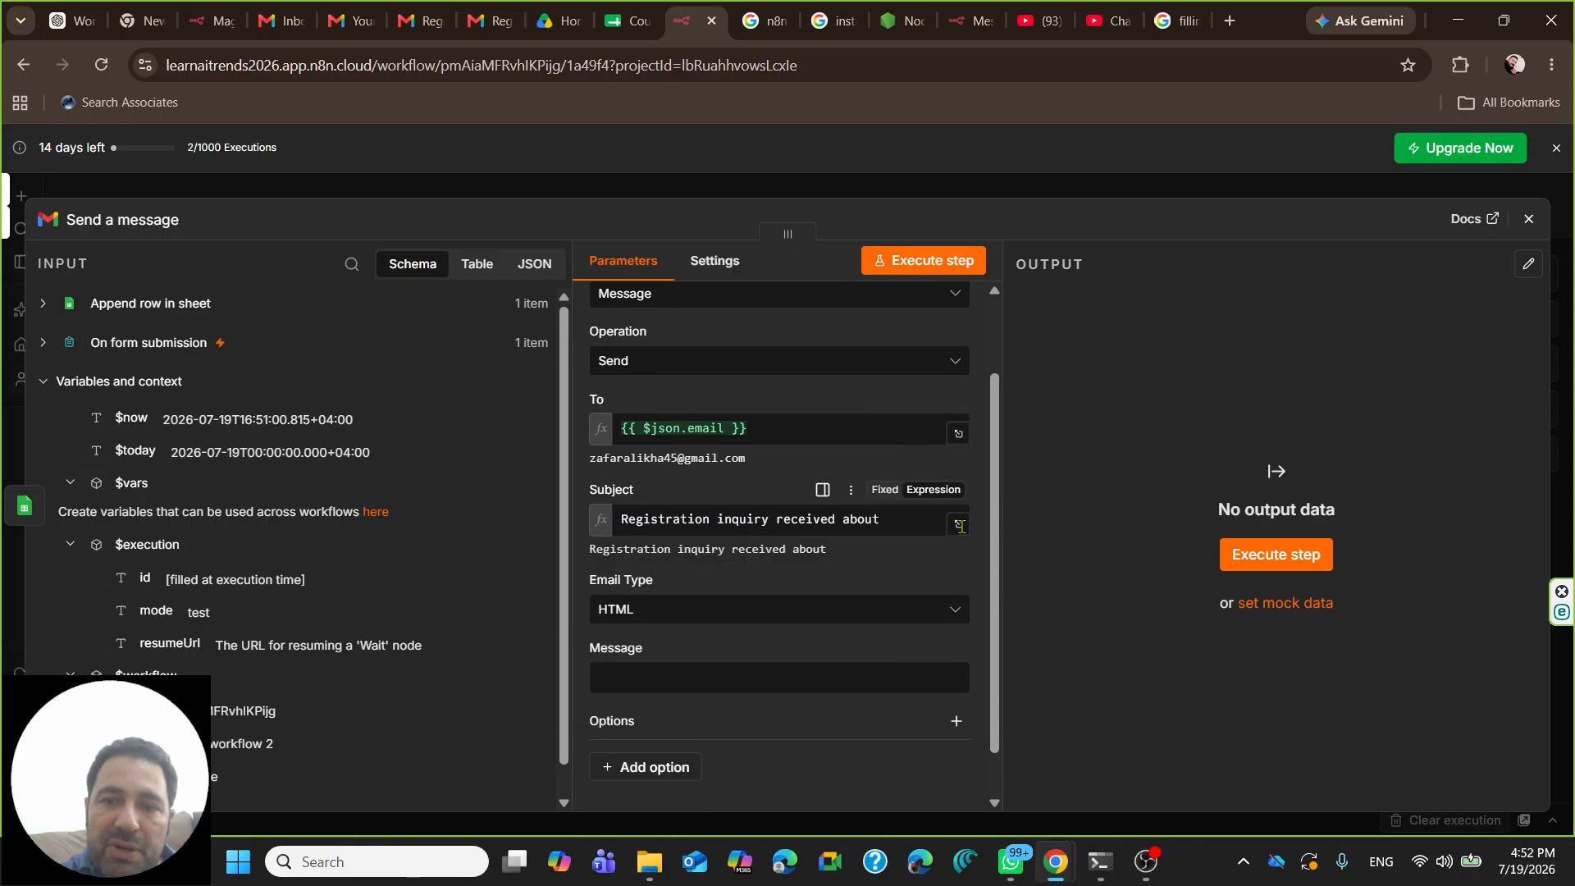
left_click(958, 523)
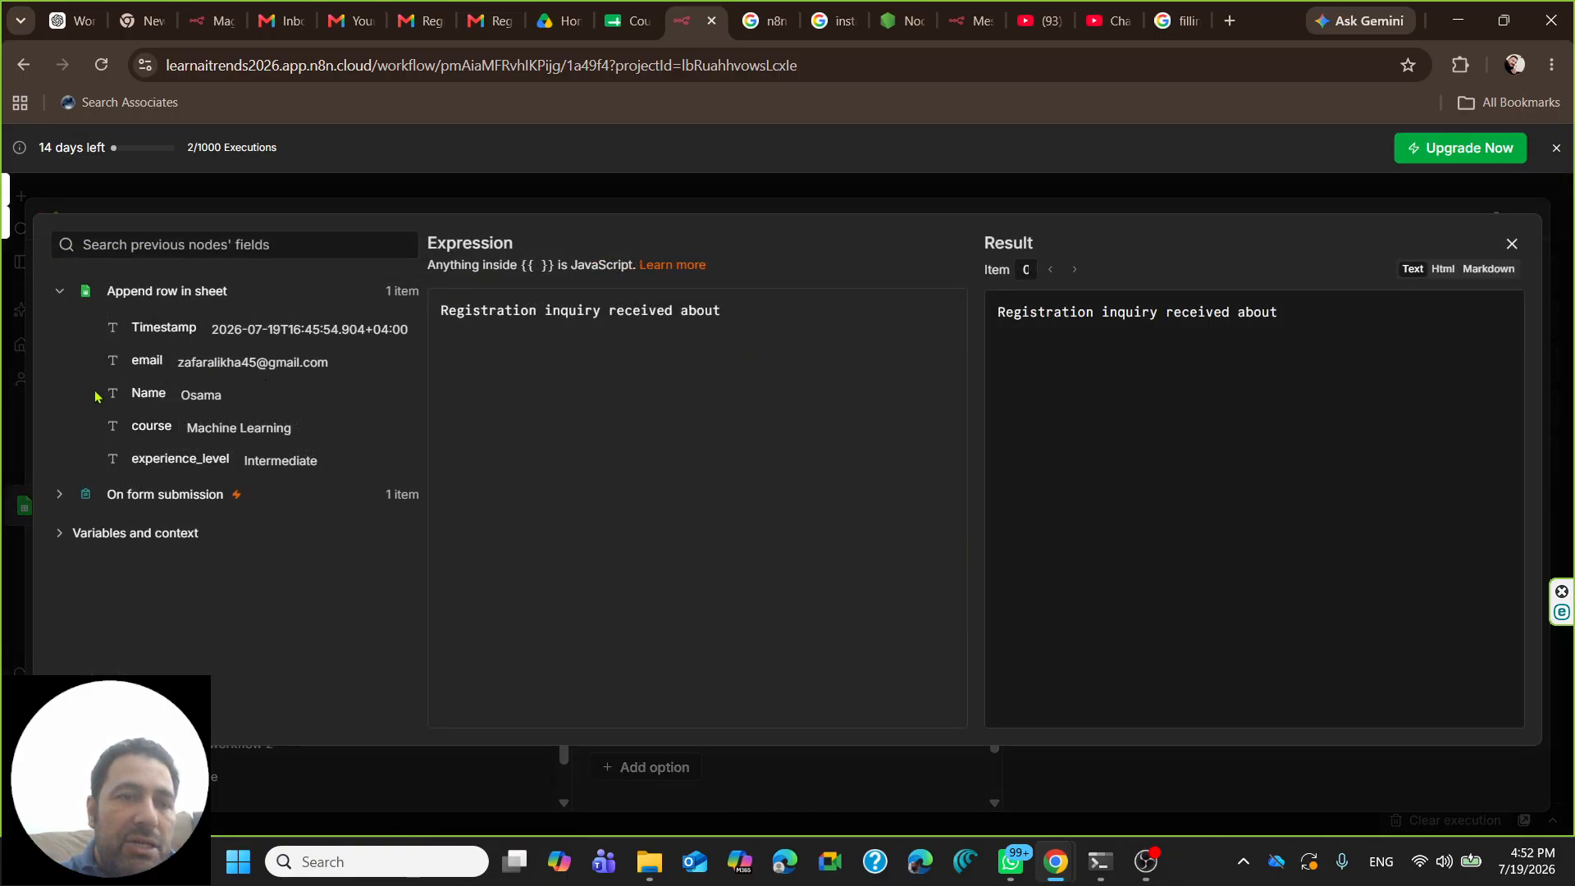
left_click_drag(144, 426, 732, 312)
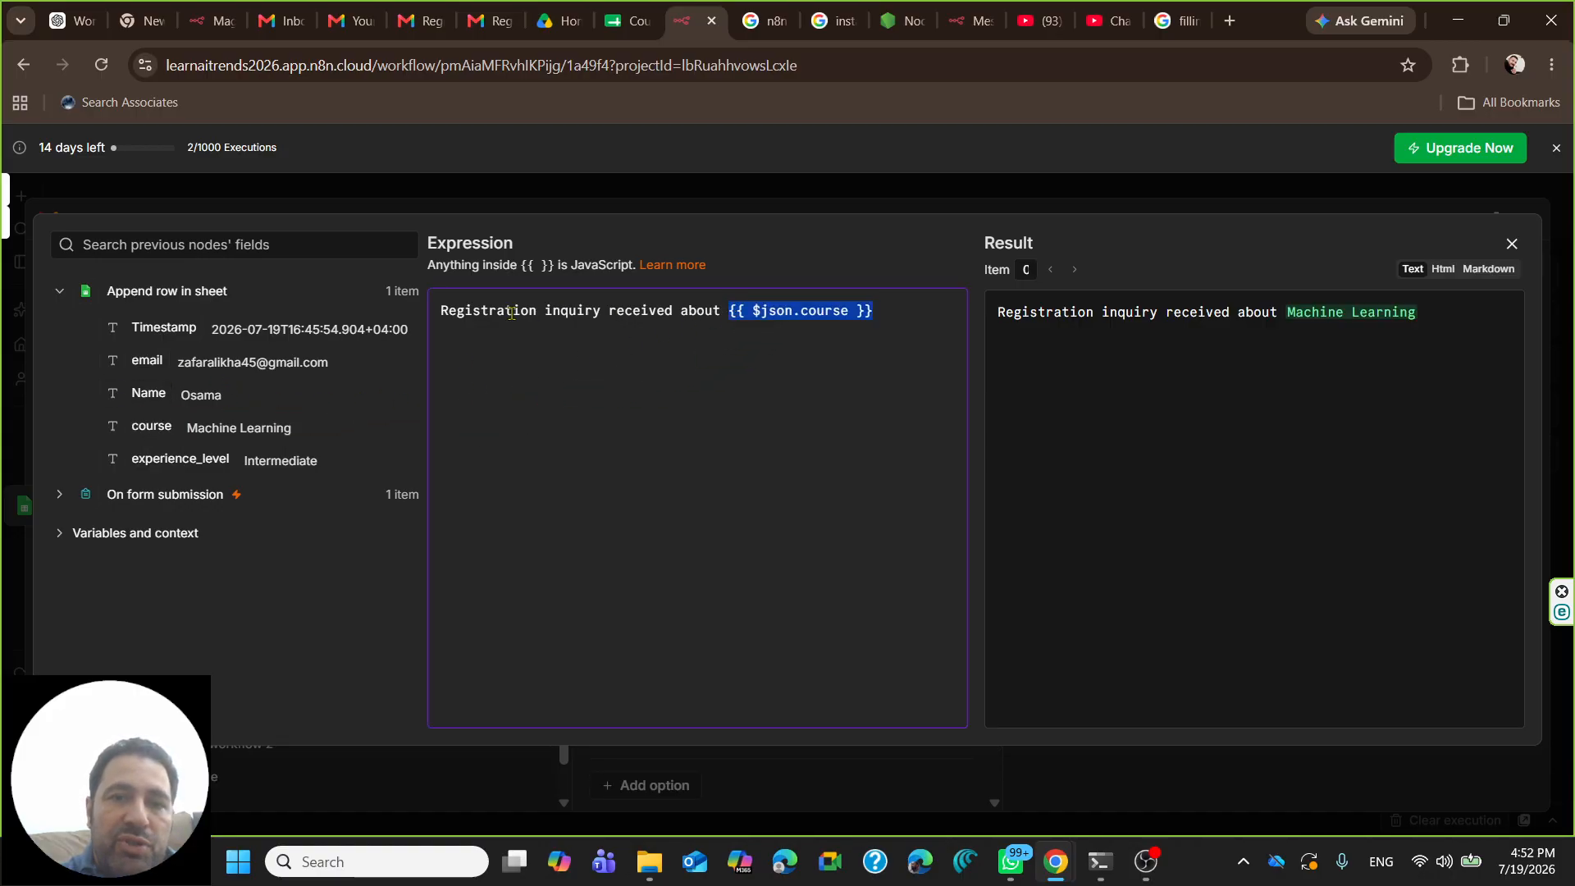
left_click(887, 304)
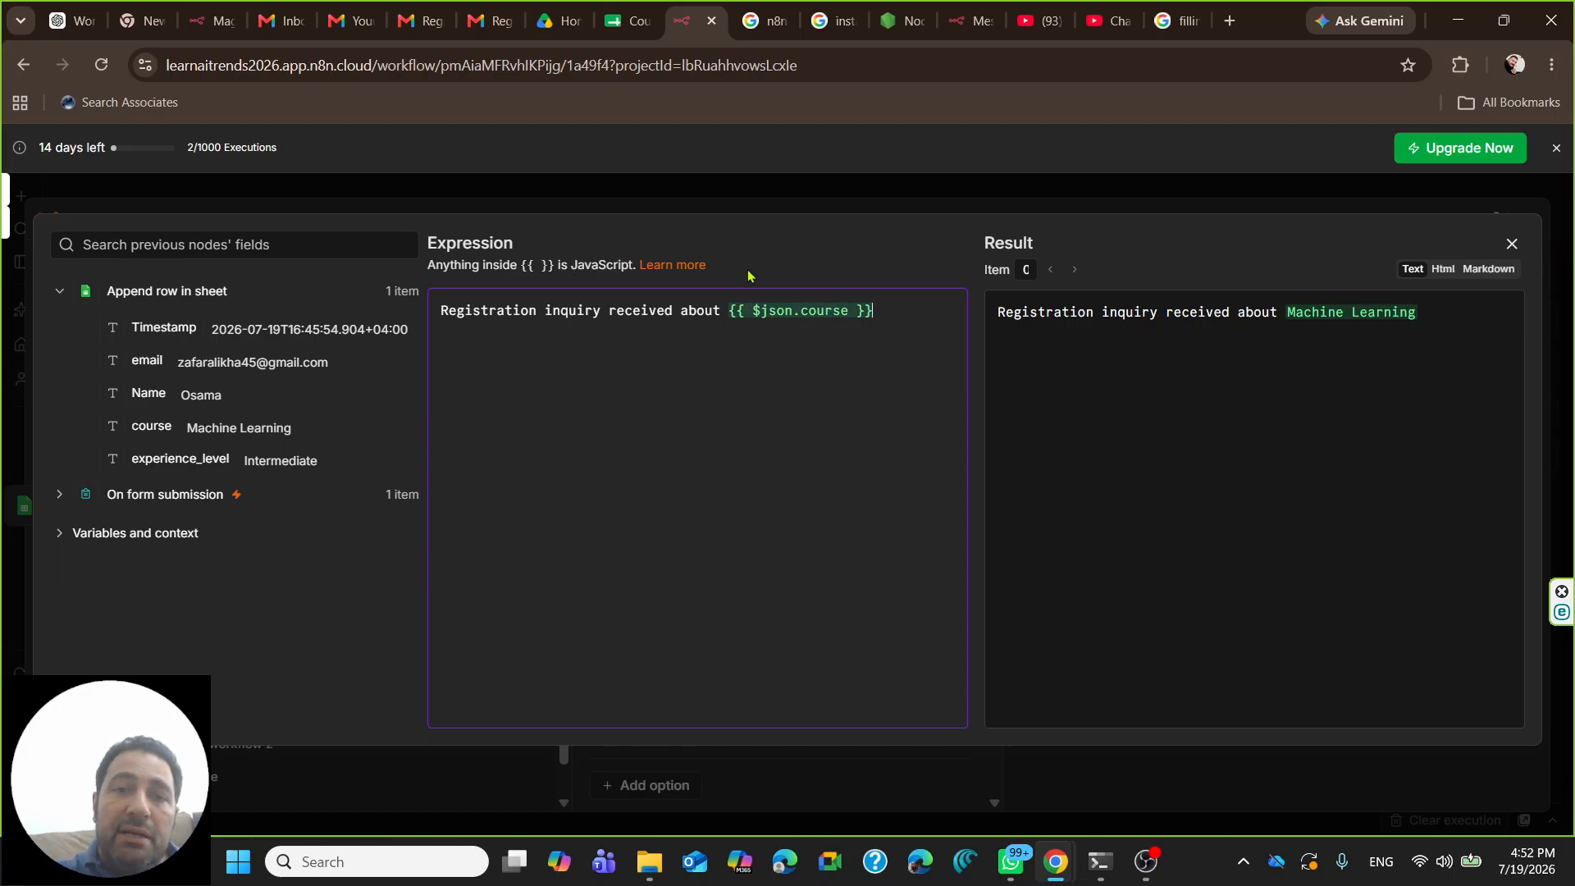
left_click(1511, 243)
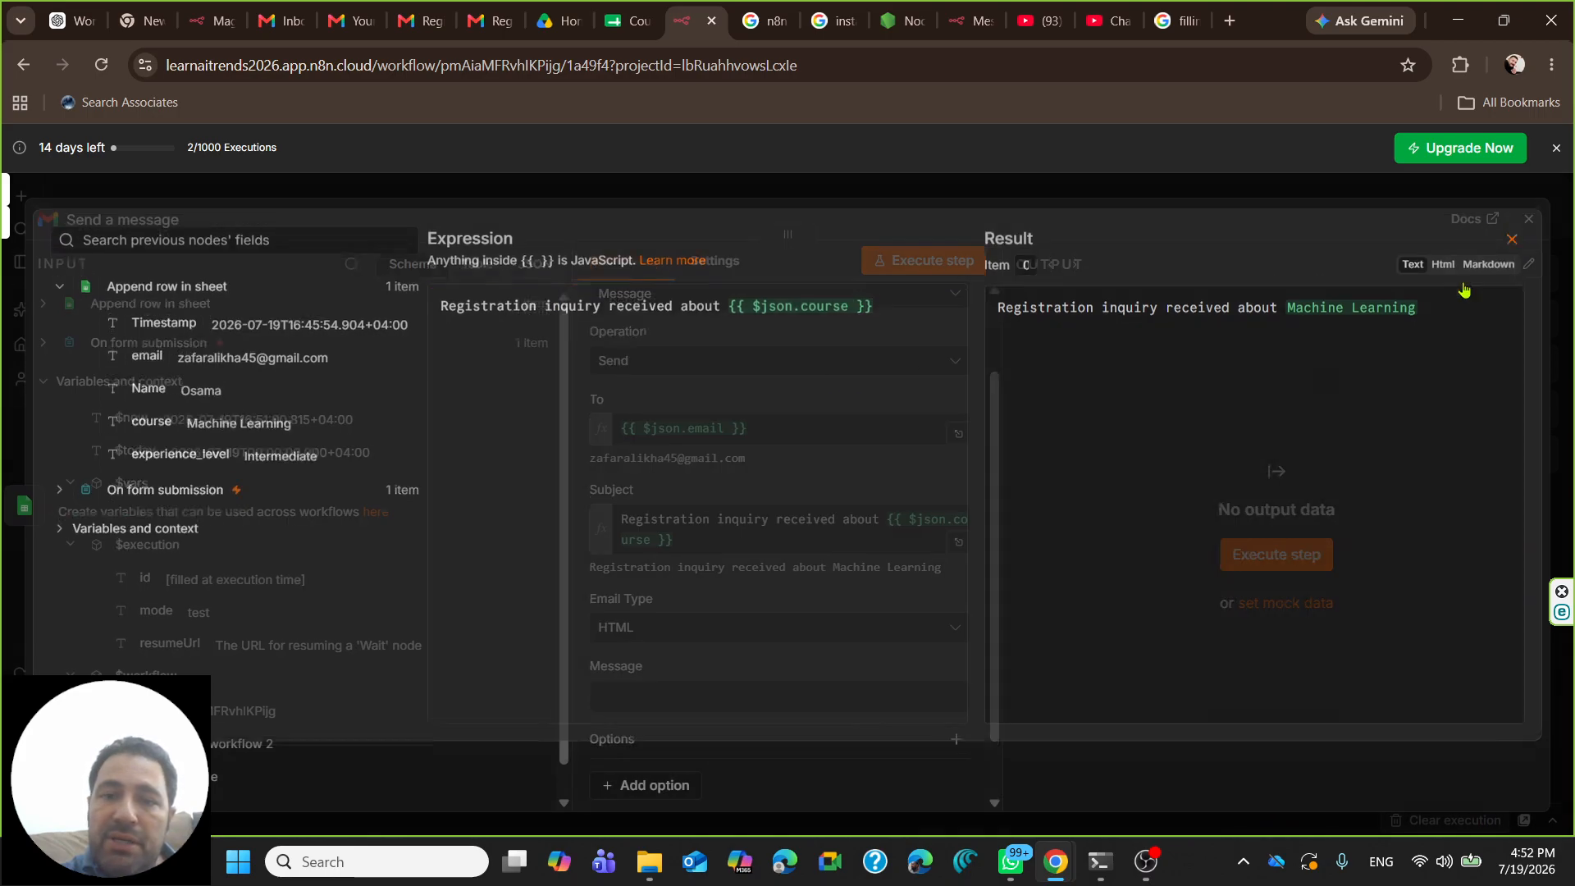
scroll(677, 621, "down", 1)
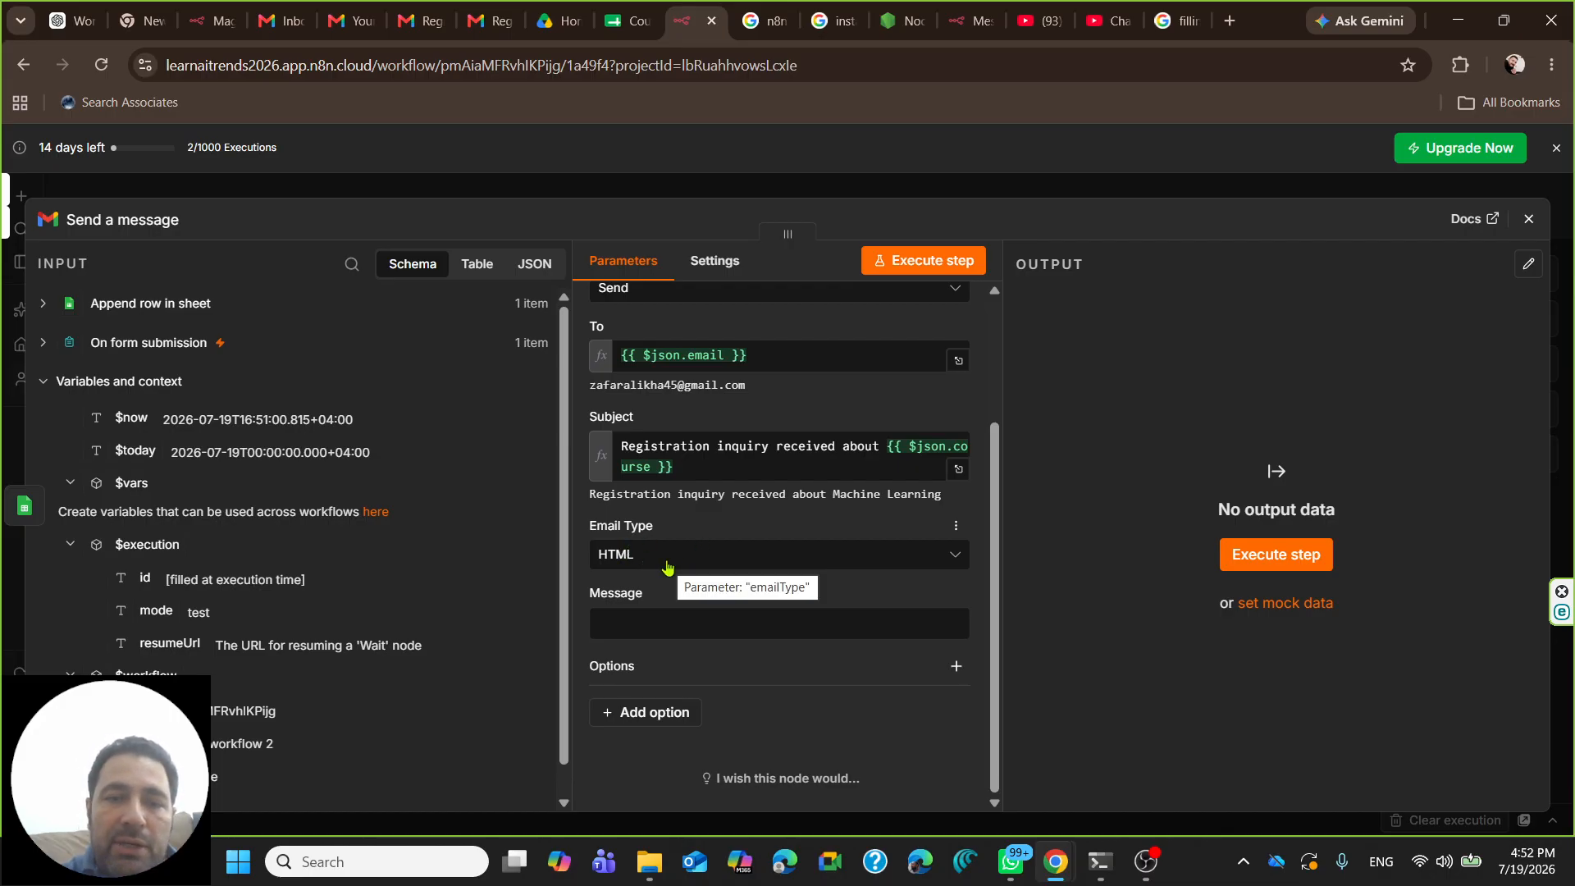
- Set Email Type to Text and switch the Message field to an expression
left_click(668, 567)
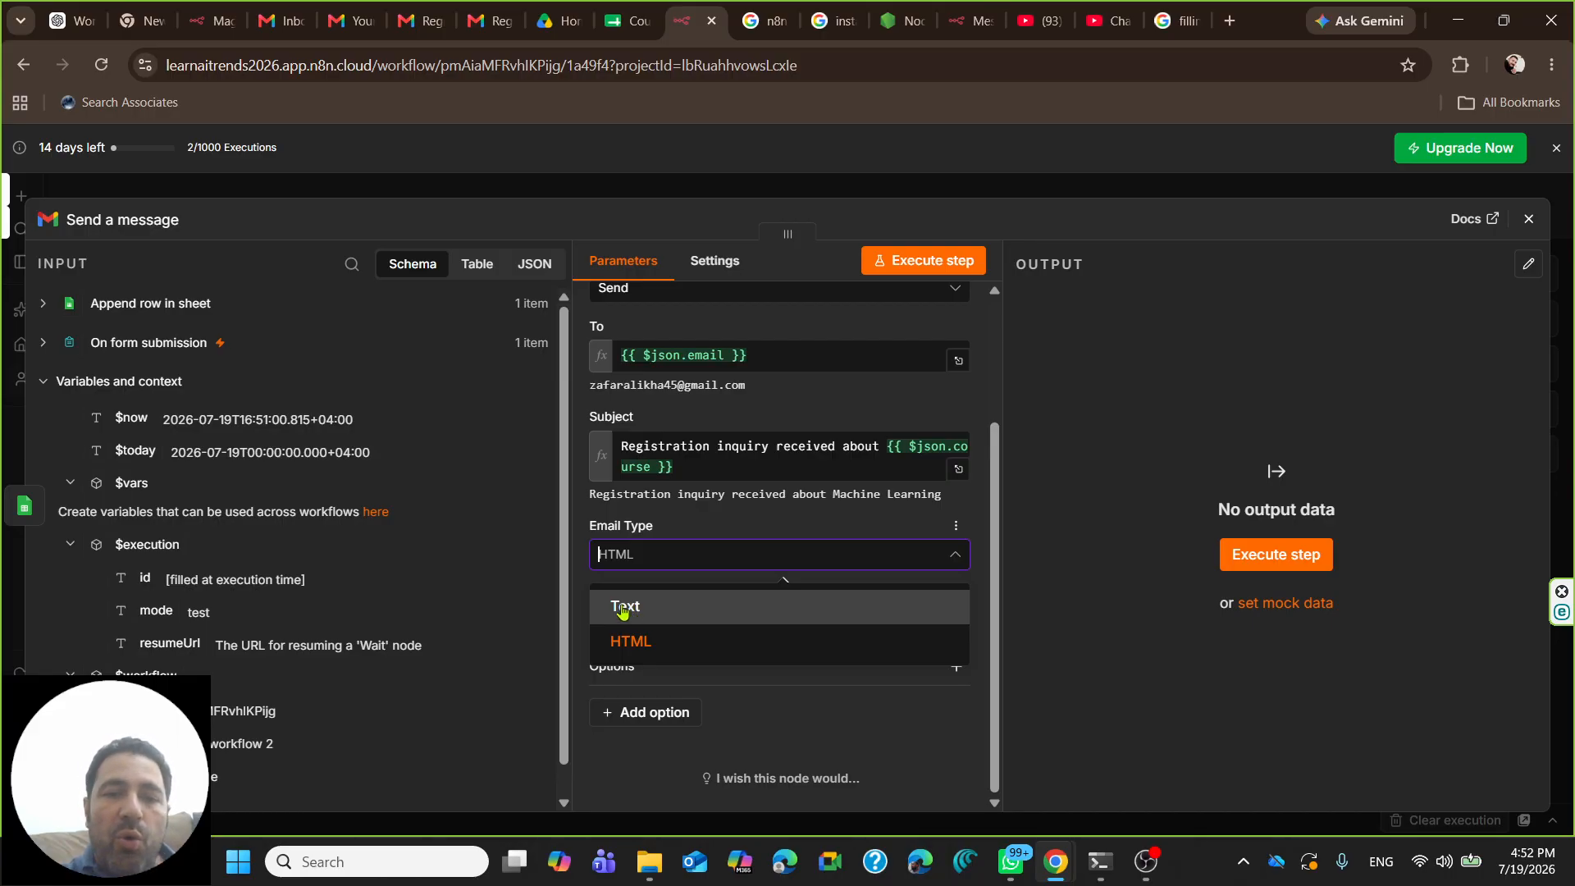
left_click(675, 525)
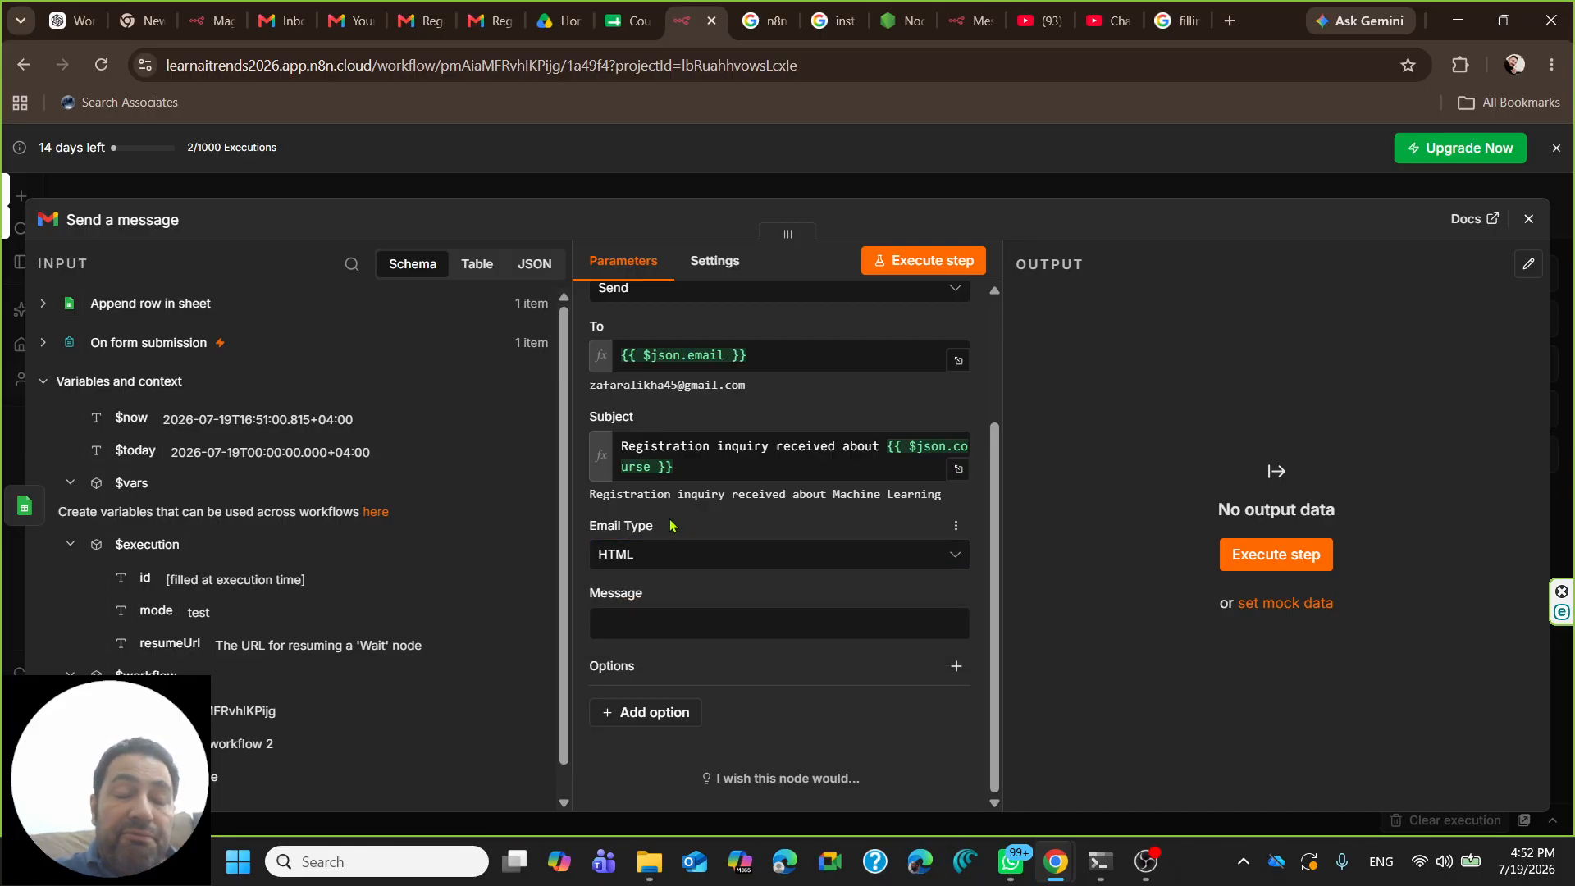
left_click(637, 555)
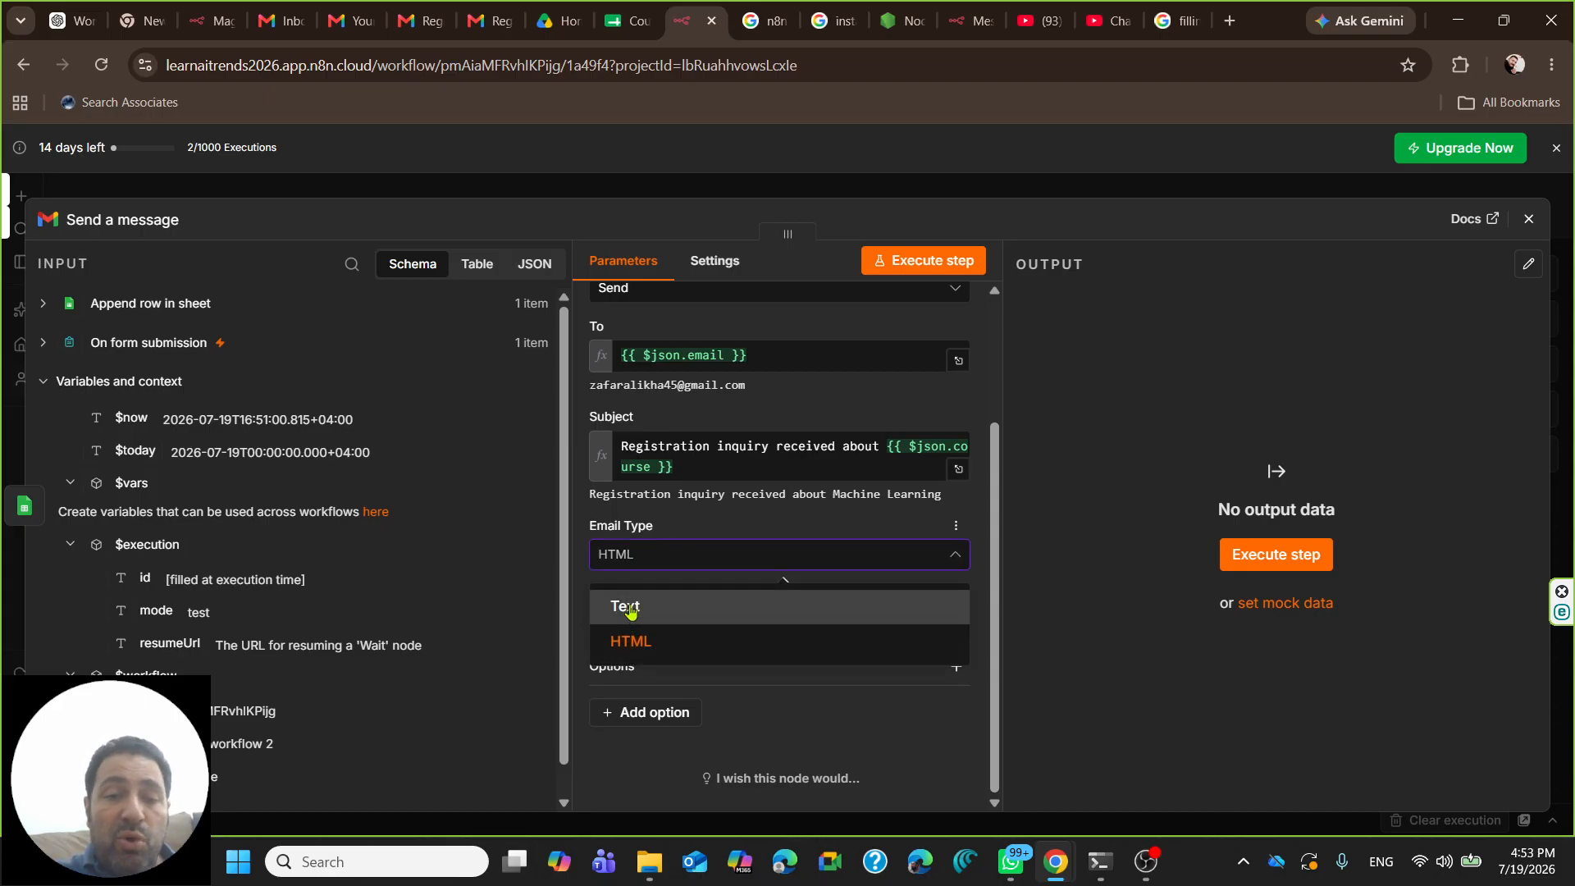
left_click(629, 611)
left_click(608, 553)
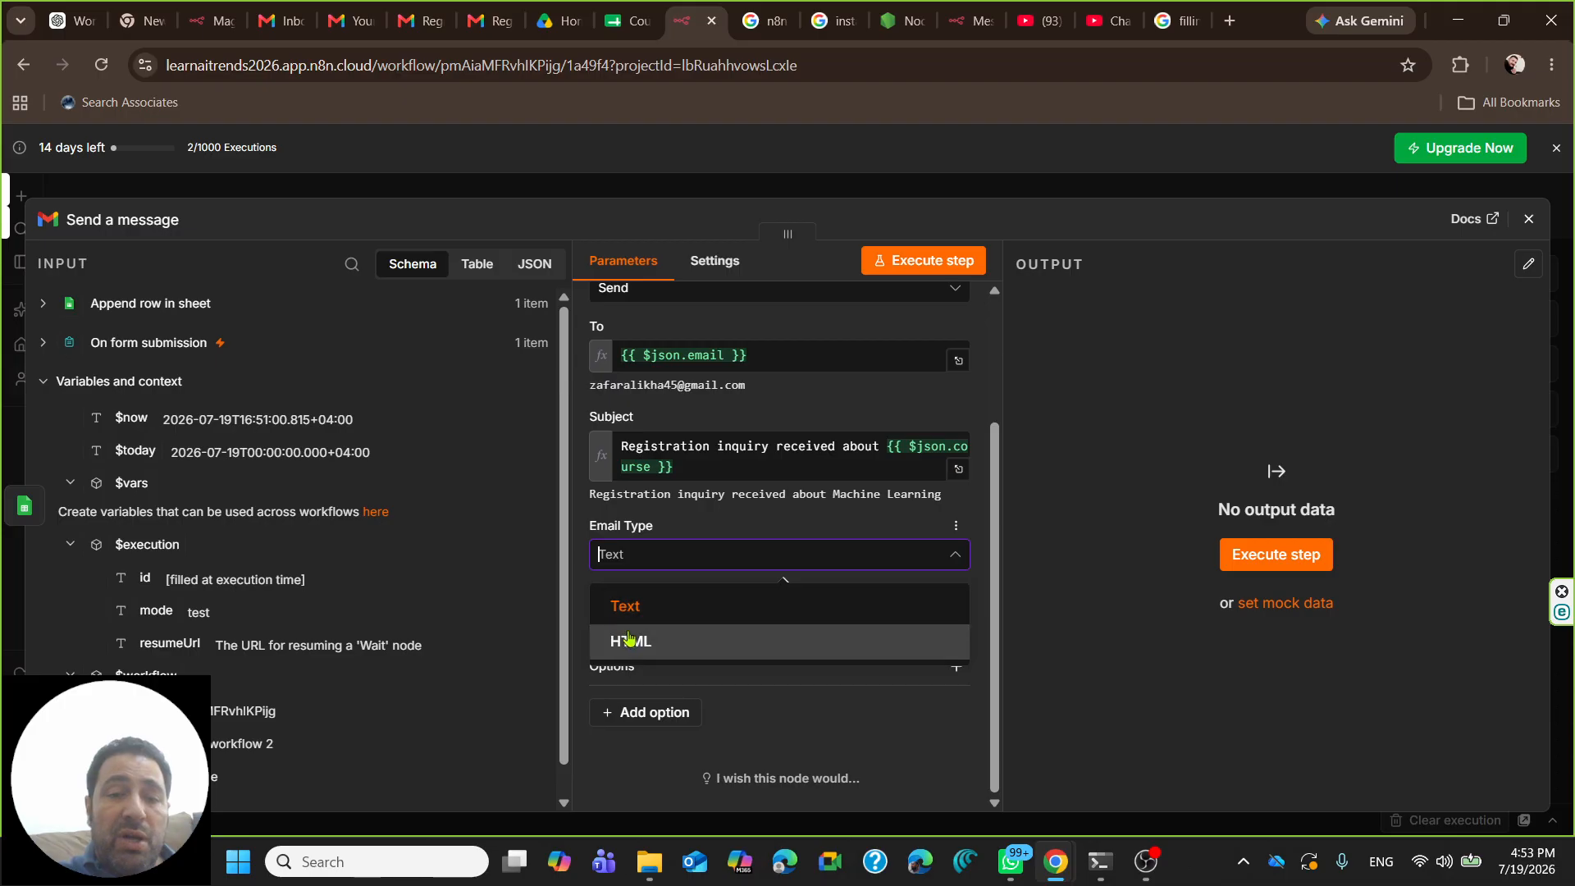
left_click(629, 644)
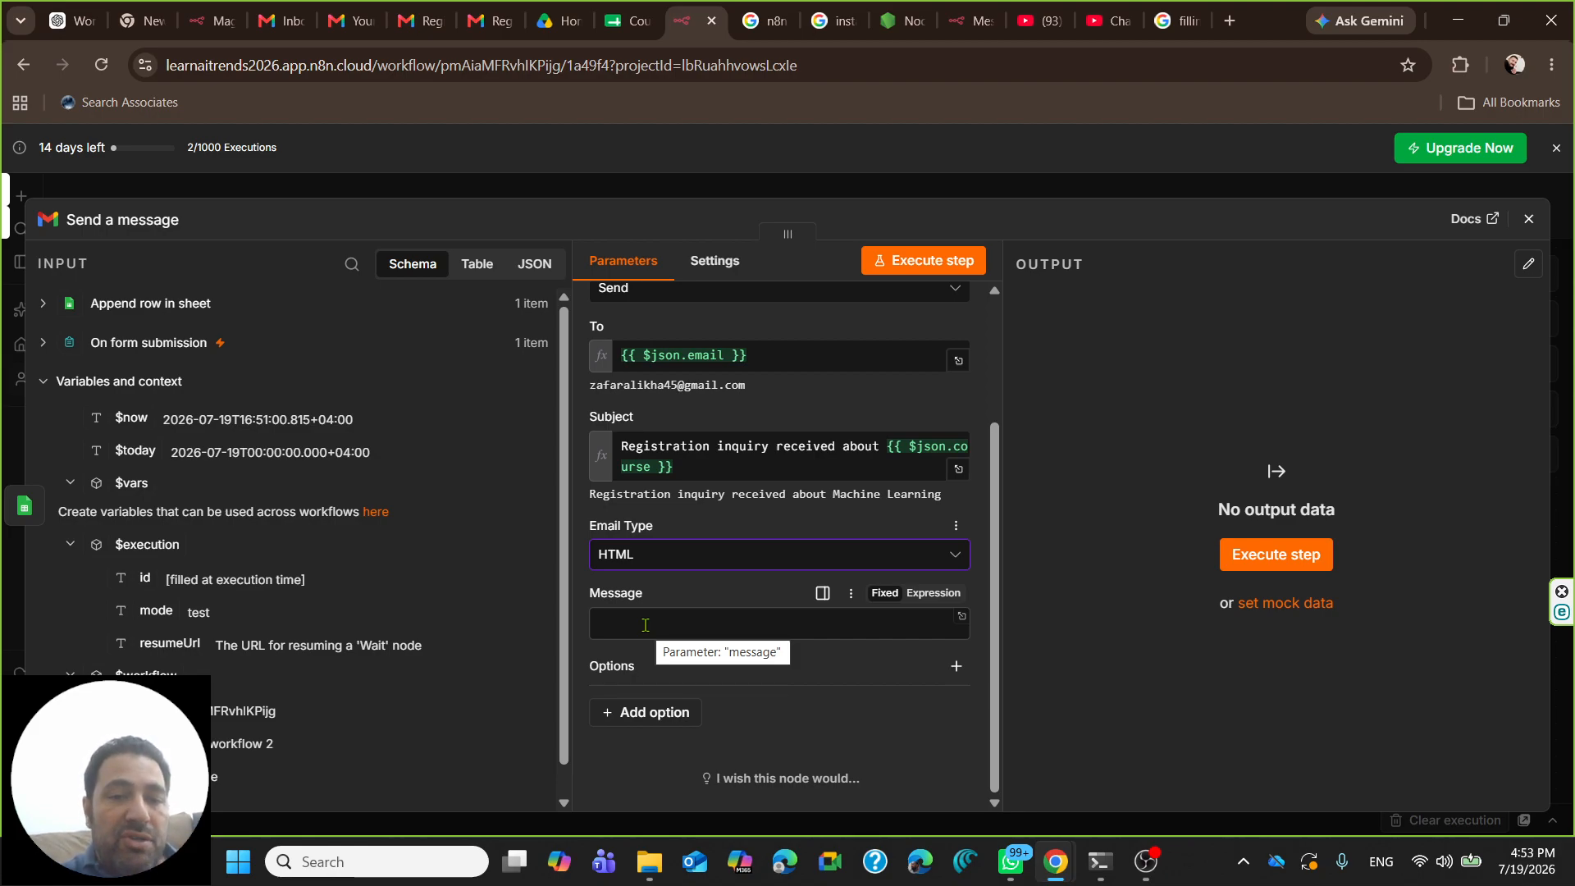
left_click(644, 560)
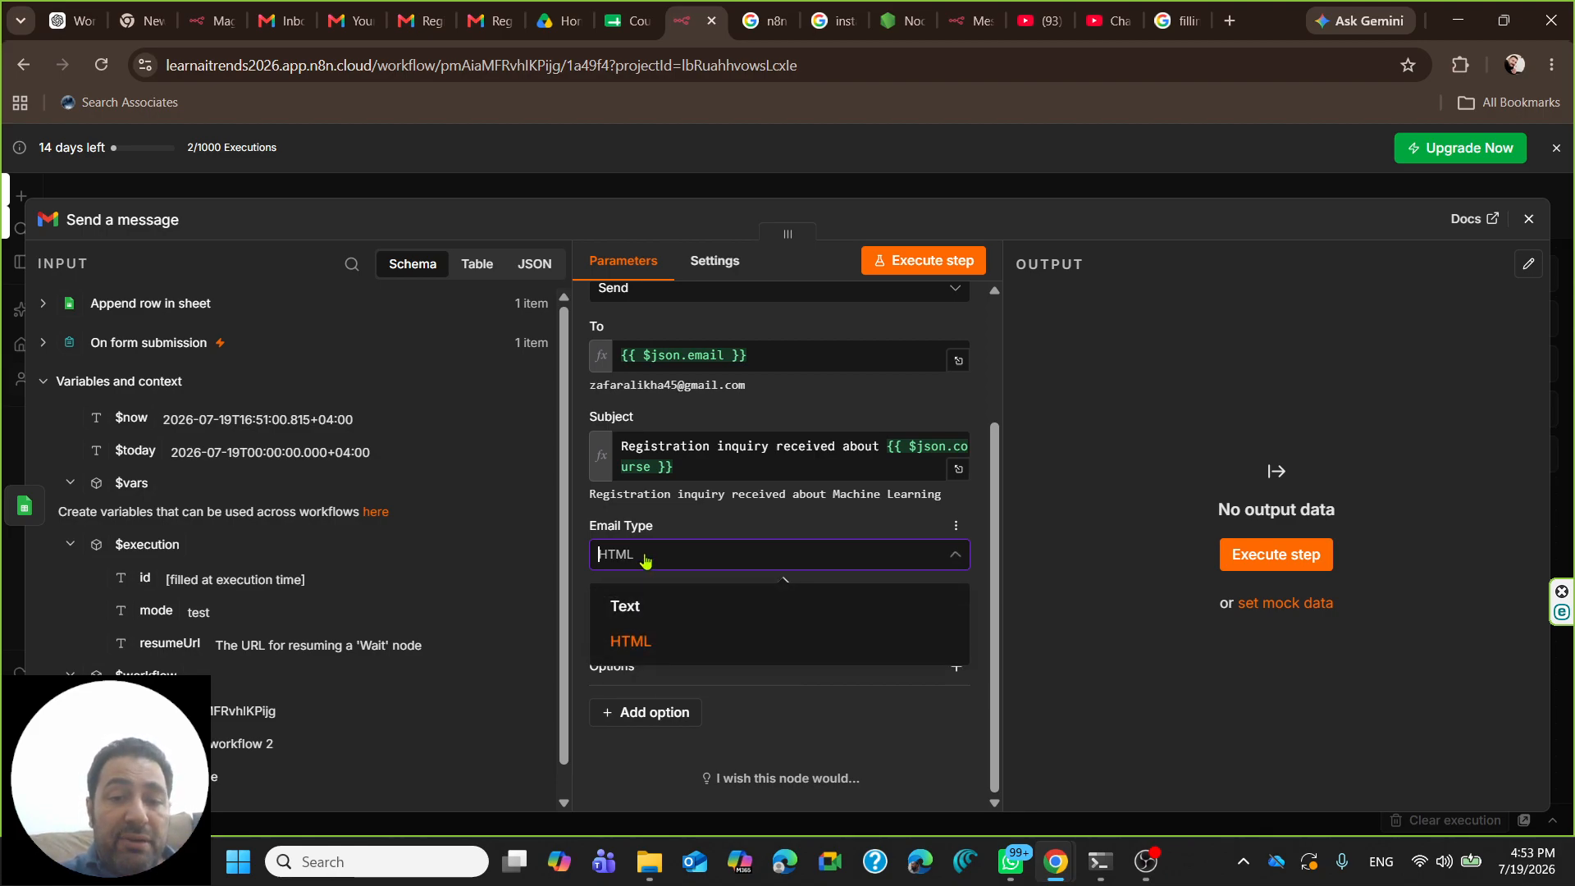
left_click(642, 611)
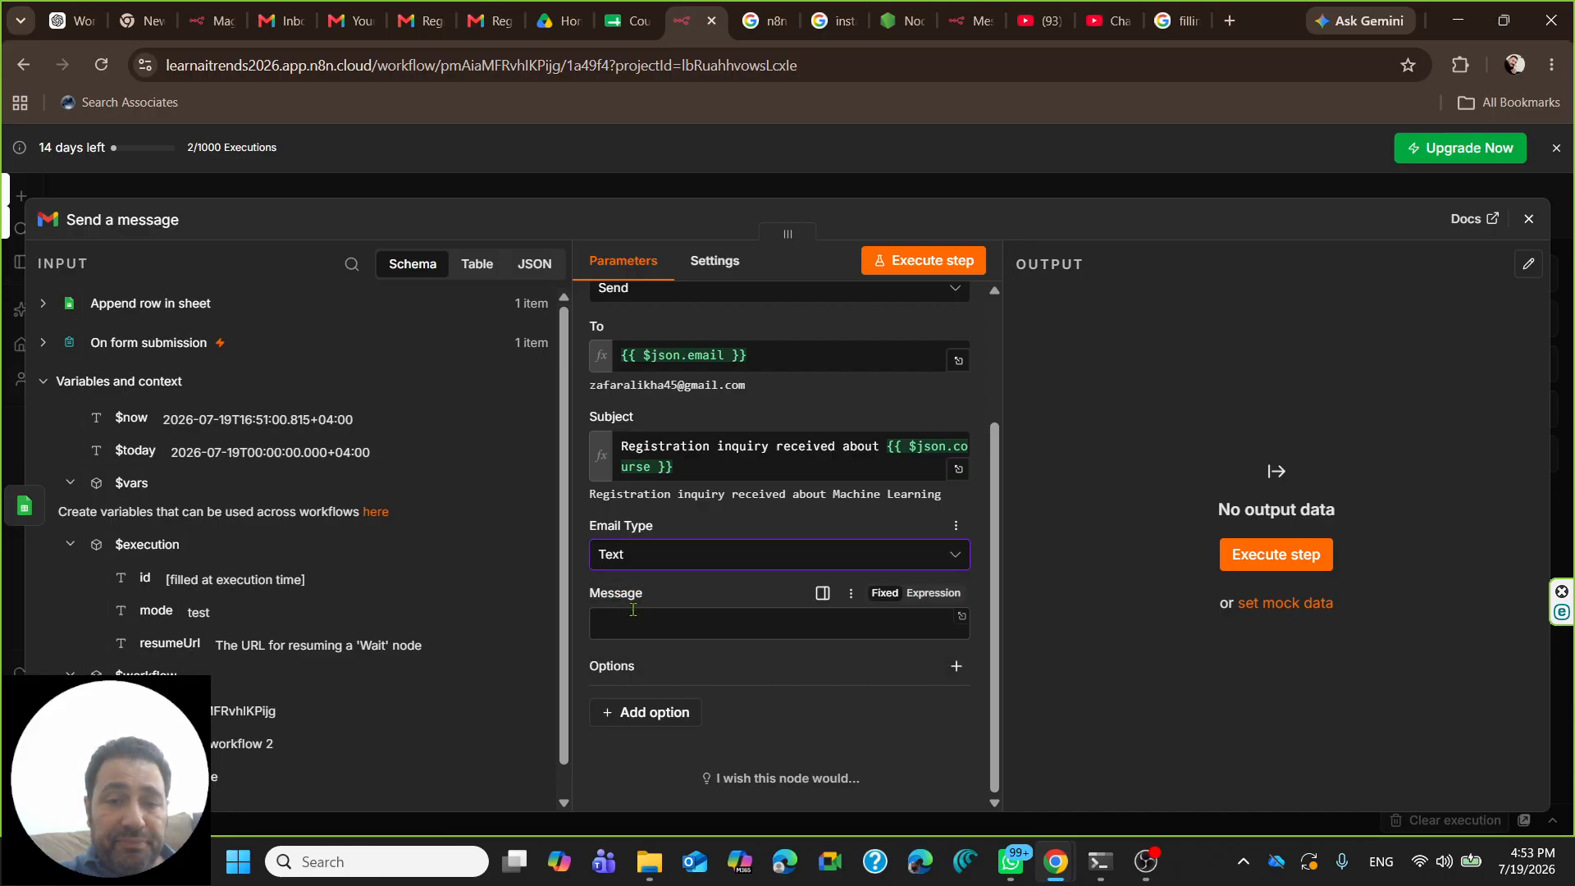
left_click(635, 555)
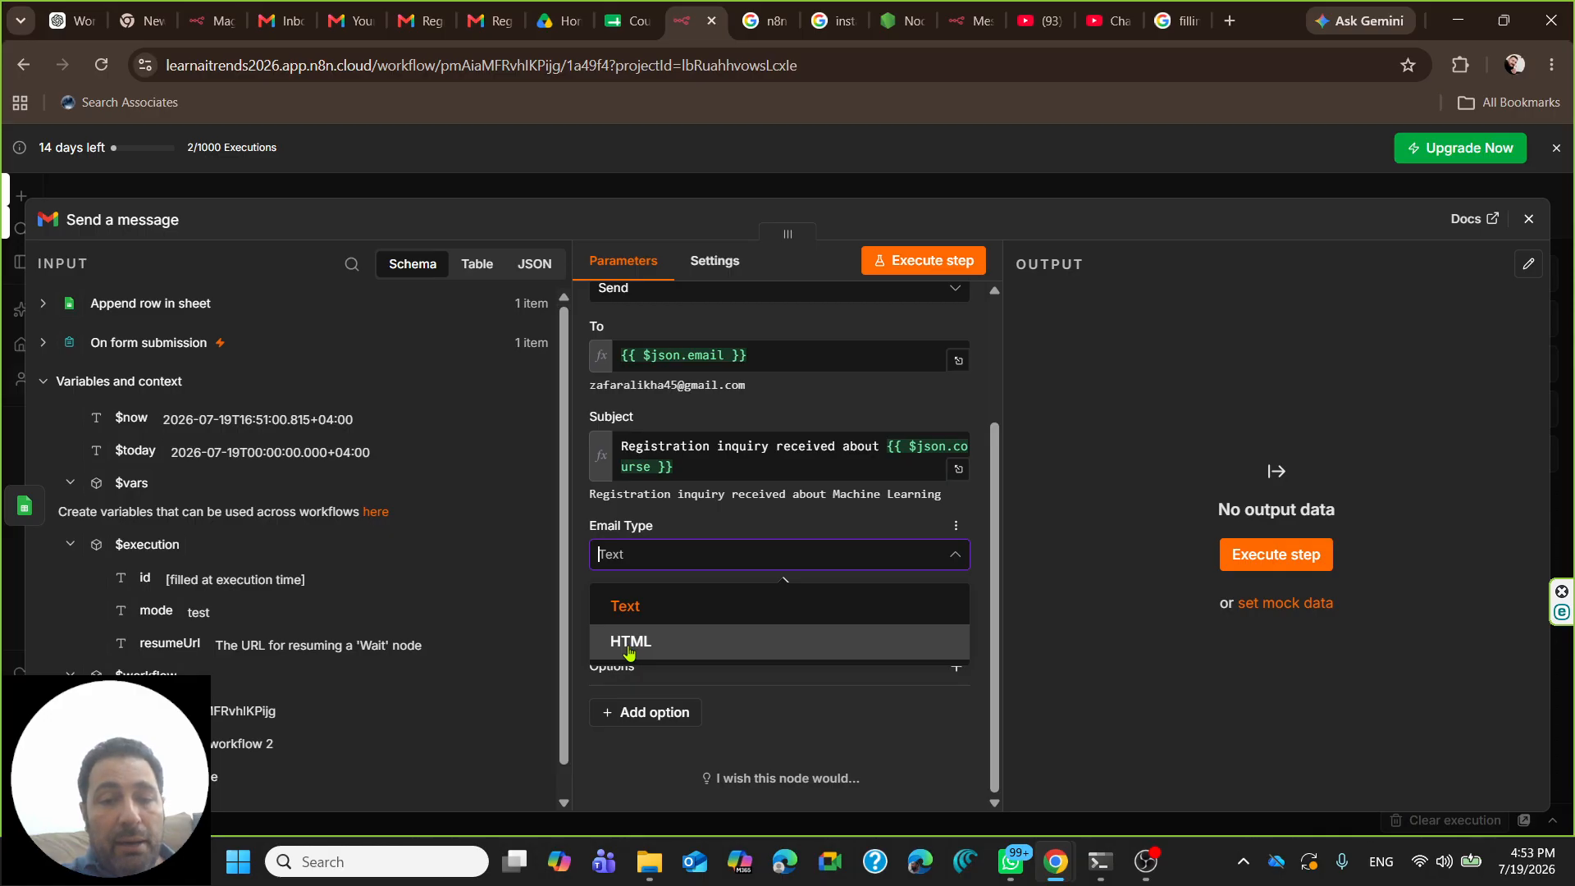
left_click(648, 557)
left_click(647, 558)
left_click(632, 605)
left_click(634, 616)
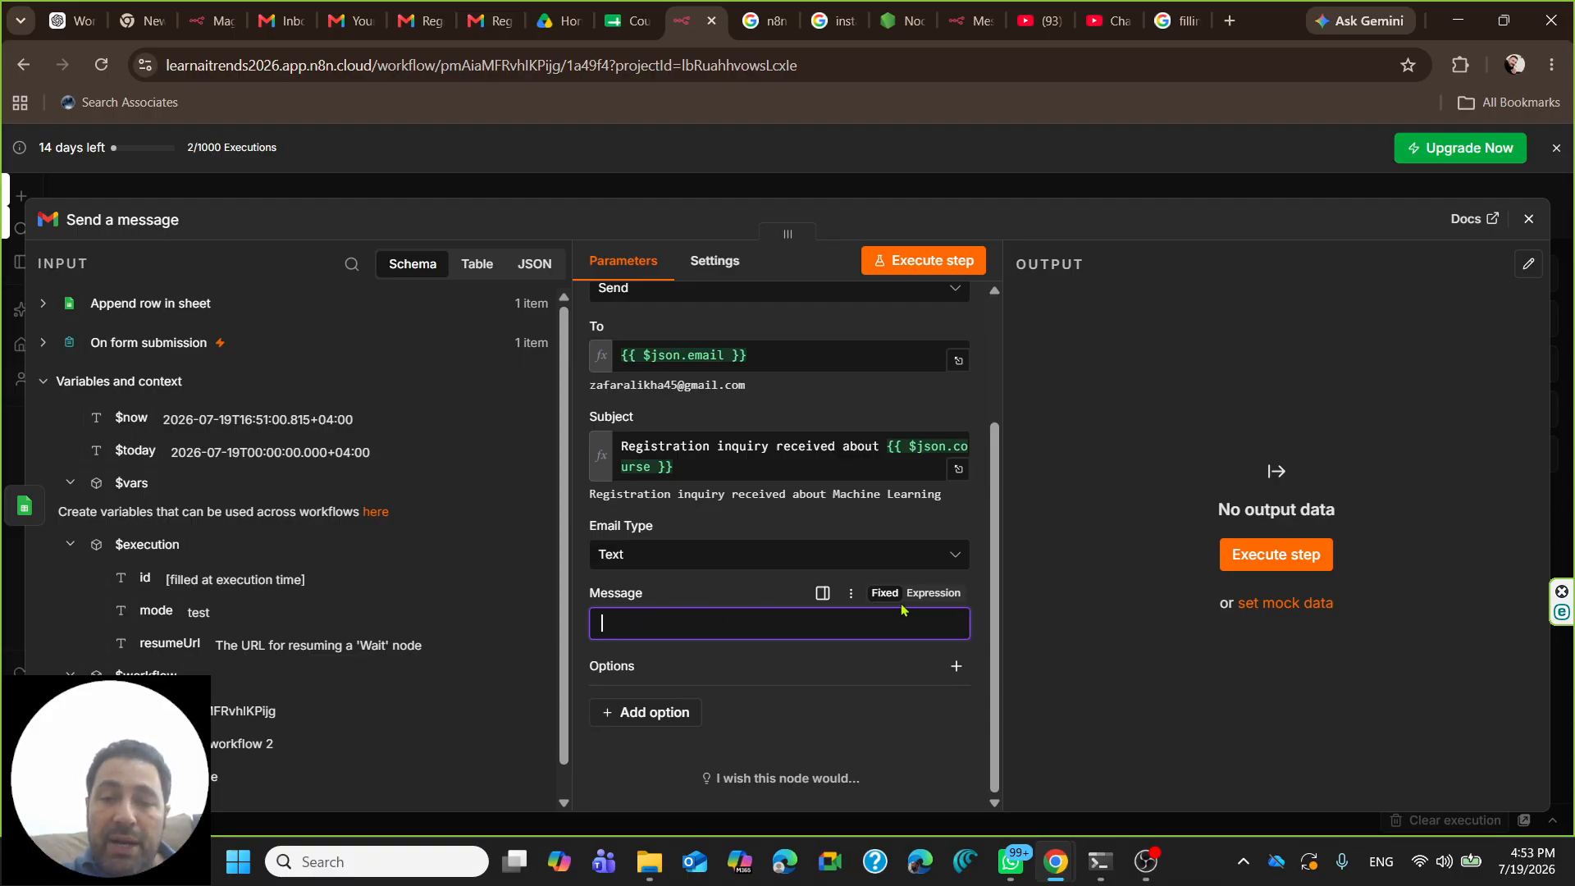
left_click(935, 592)
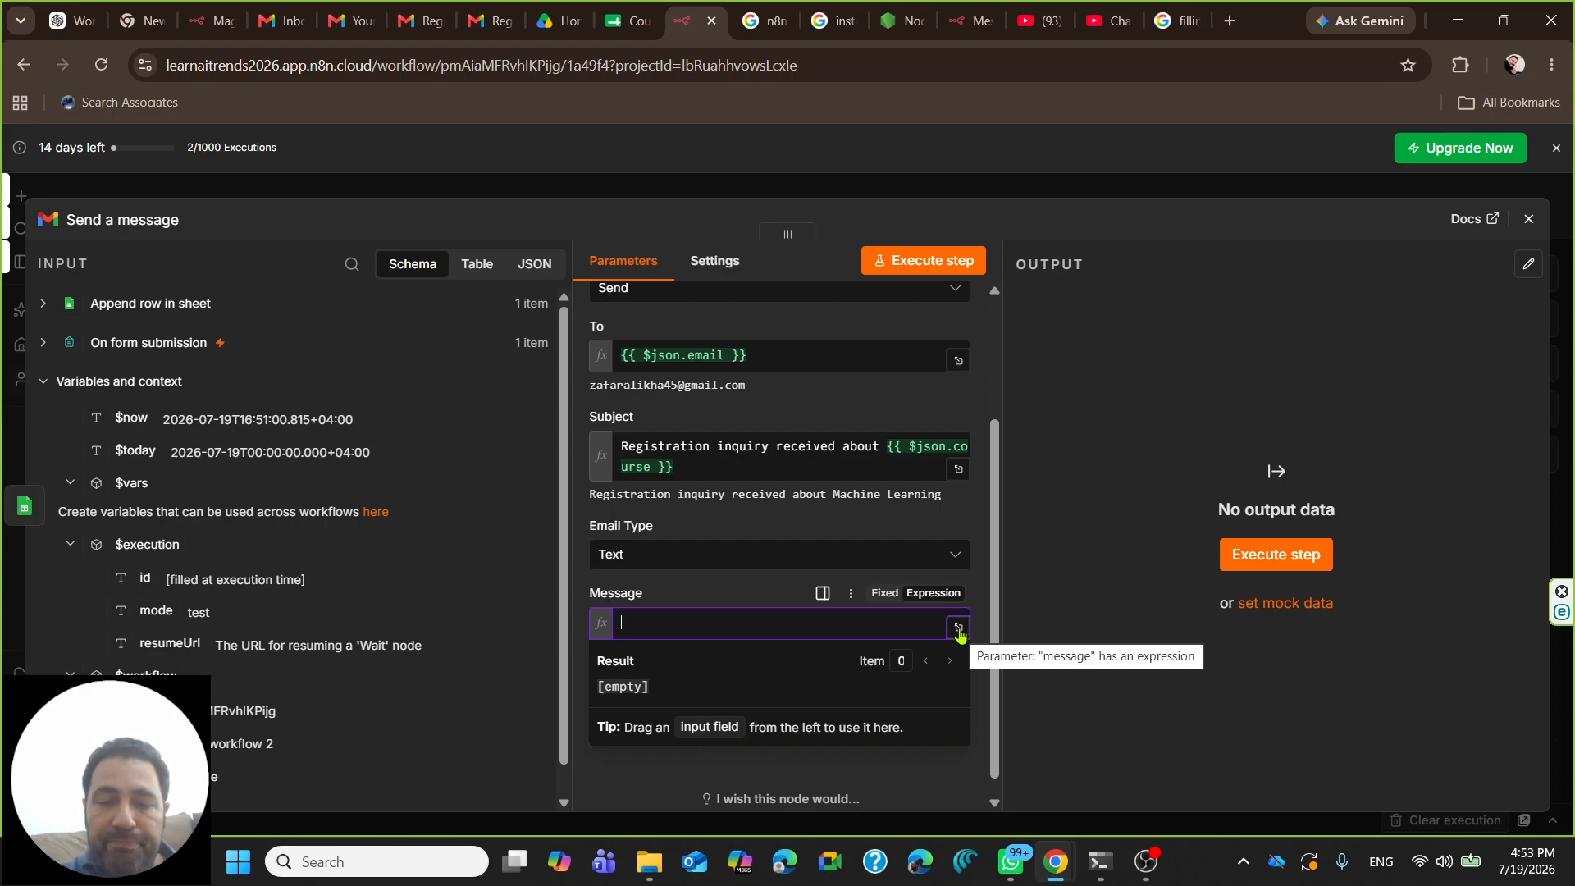
- Write 'Dear {{ $json.Name }}, Thank you for submitting your inquiry about the course {{ $json.course }}.'
left_click(958, 630)
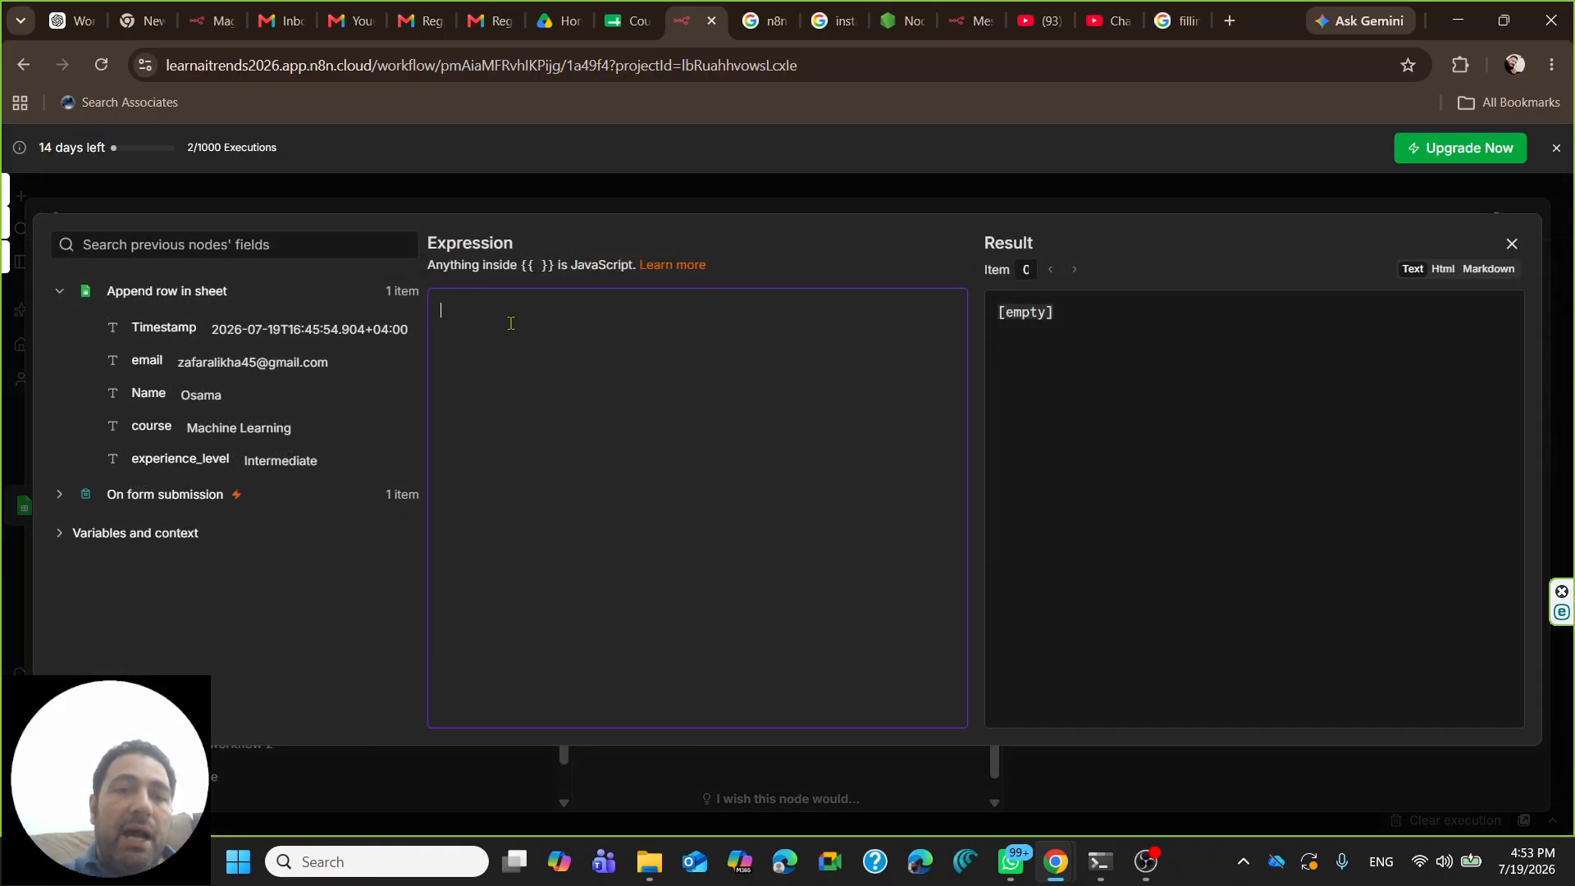
type("Dear")
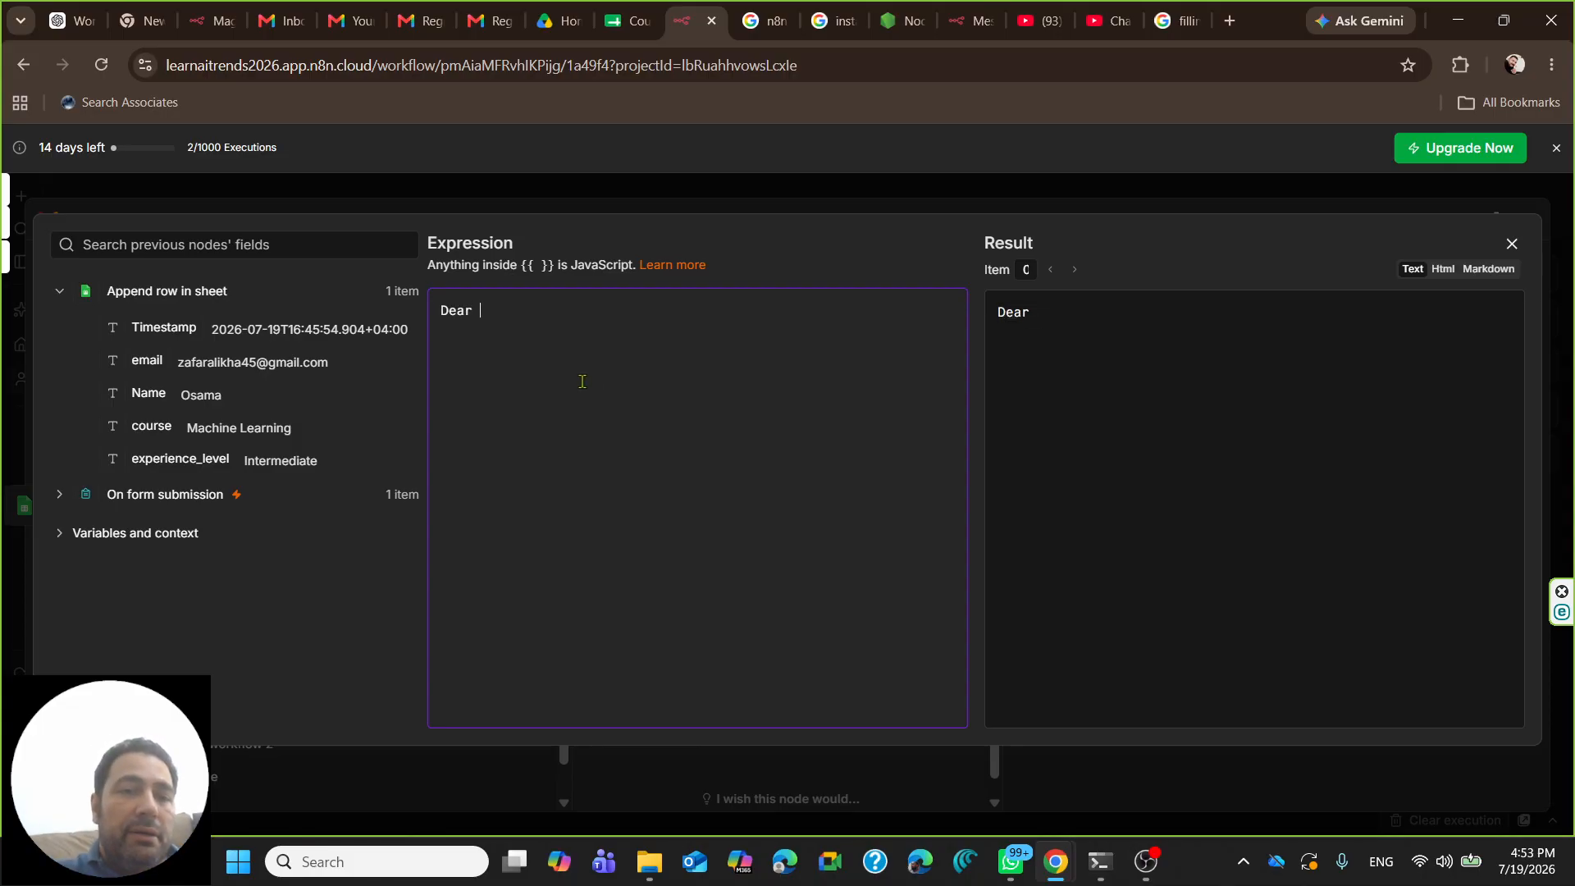
left_click_drag(152, 393, 549, 309)
left_click(629, 313)
type(",")
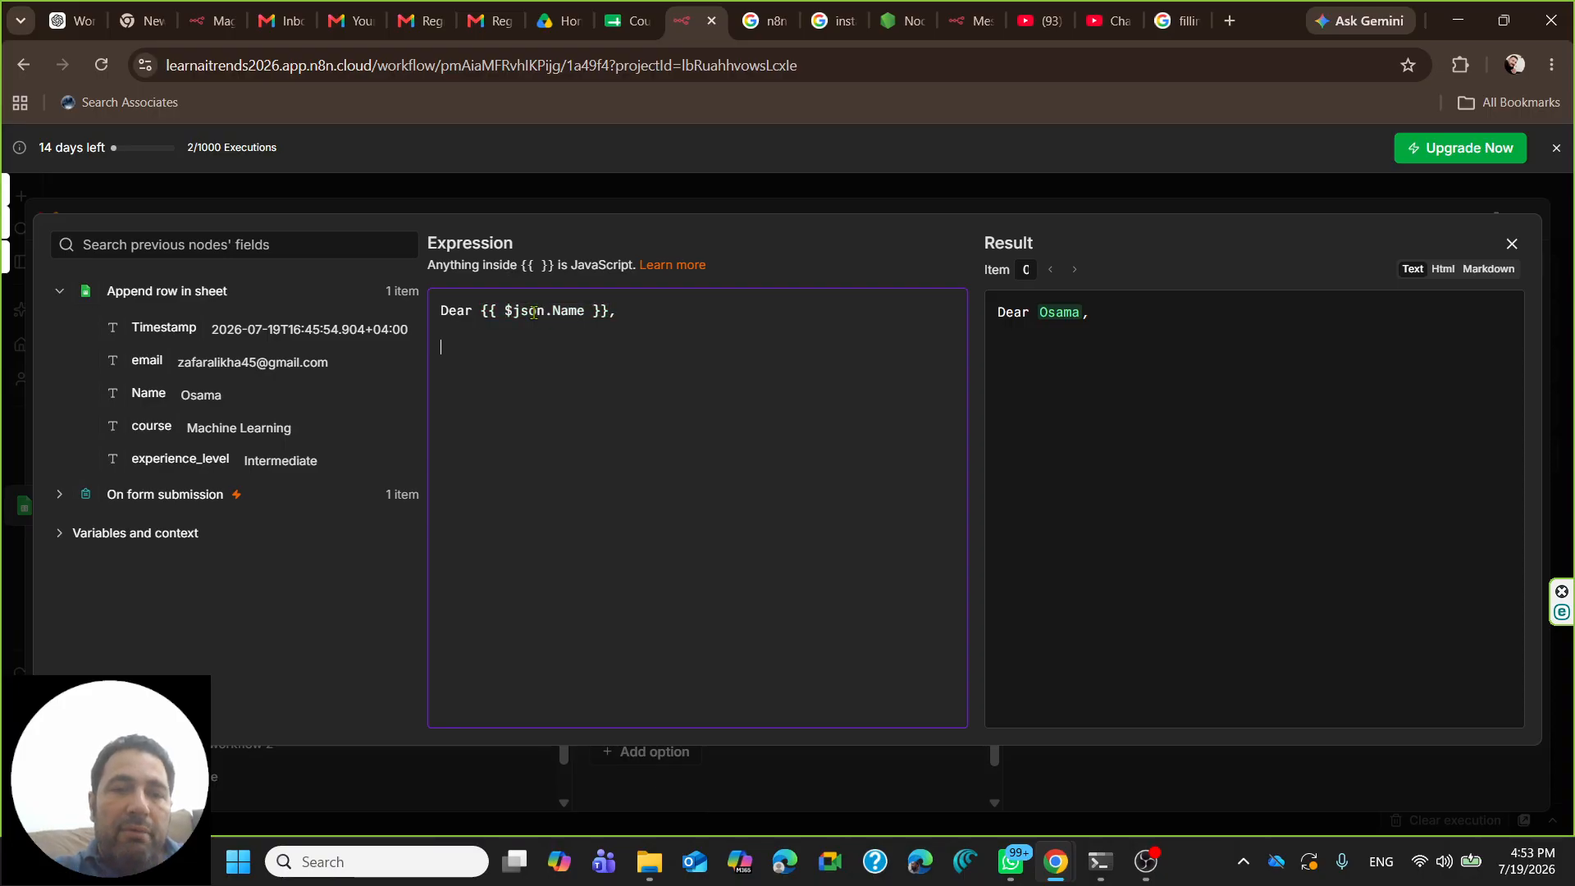
type("thank yo")
key("BackSpace")
key("BackSpace")
key("BackSpace")
key("BackSpace")
key("BackSpace")
key("BackSpace")
key("BackSpace")
key("BackSpace")
type("they")
key("BackSpace")
key("BackSpace")
key("BackSpace")
key("BackSpace")
type("Thank ")
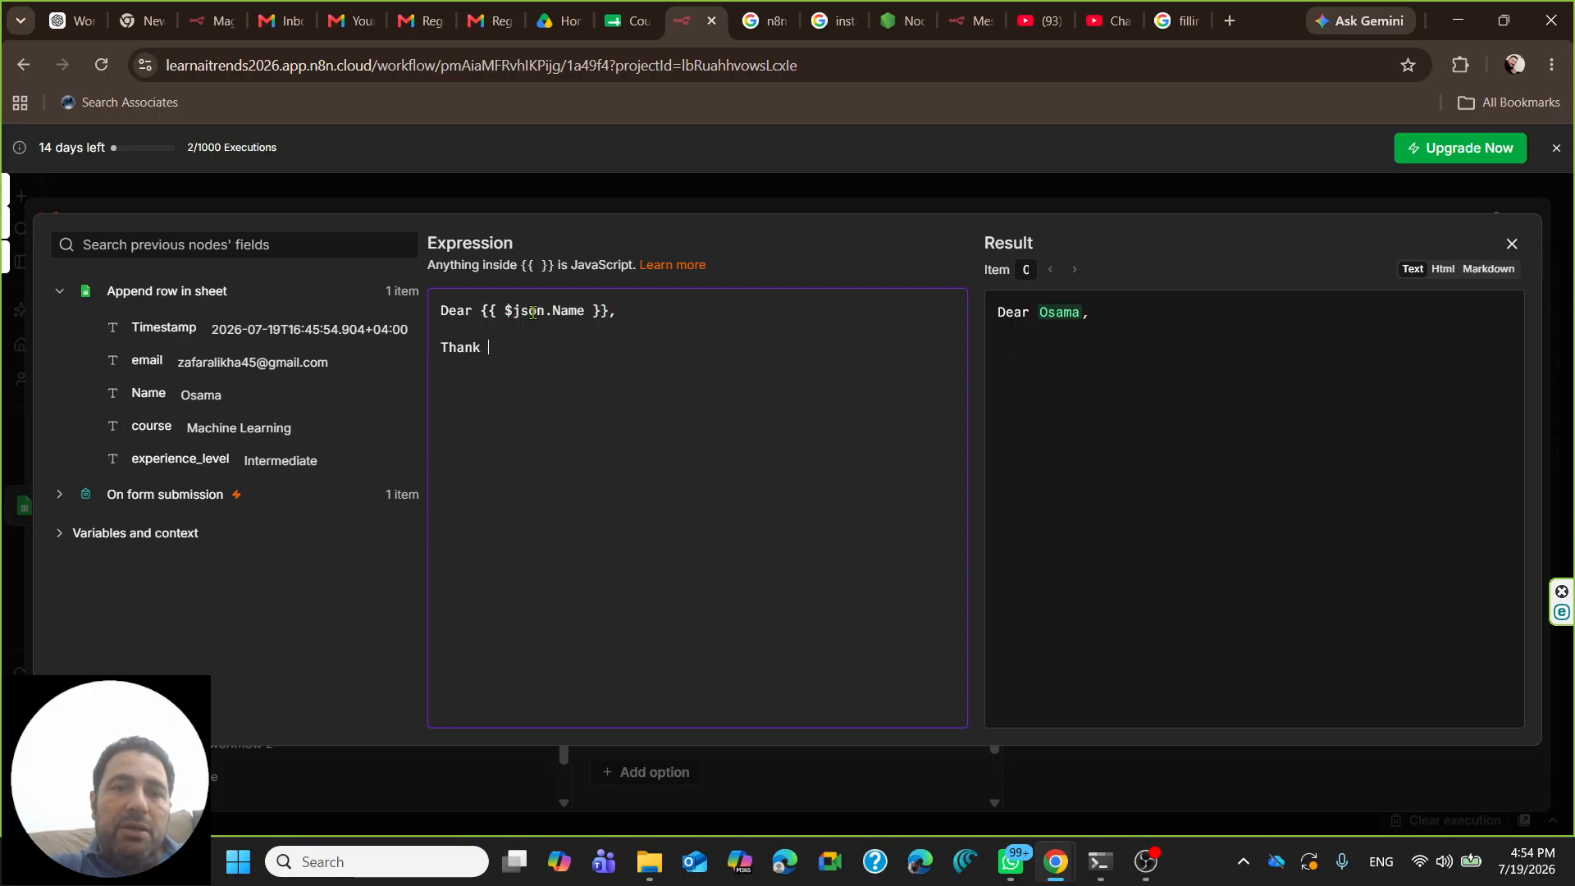
type("you for su")
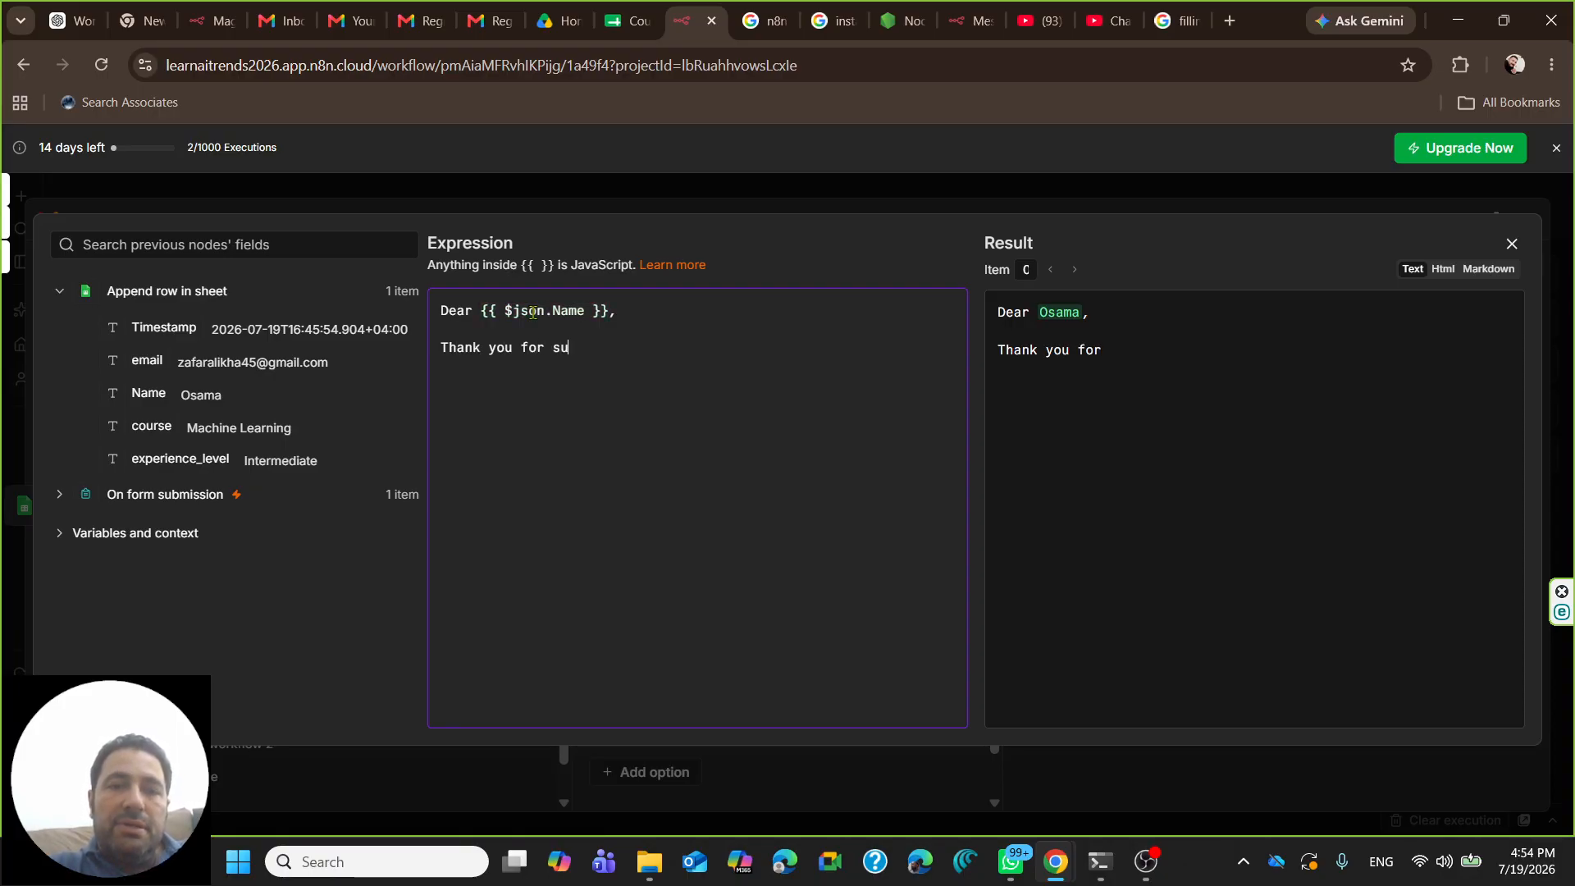
type("bmitting ")
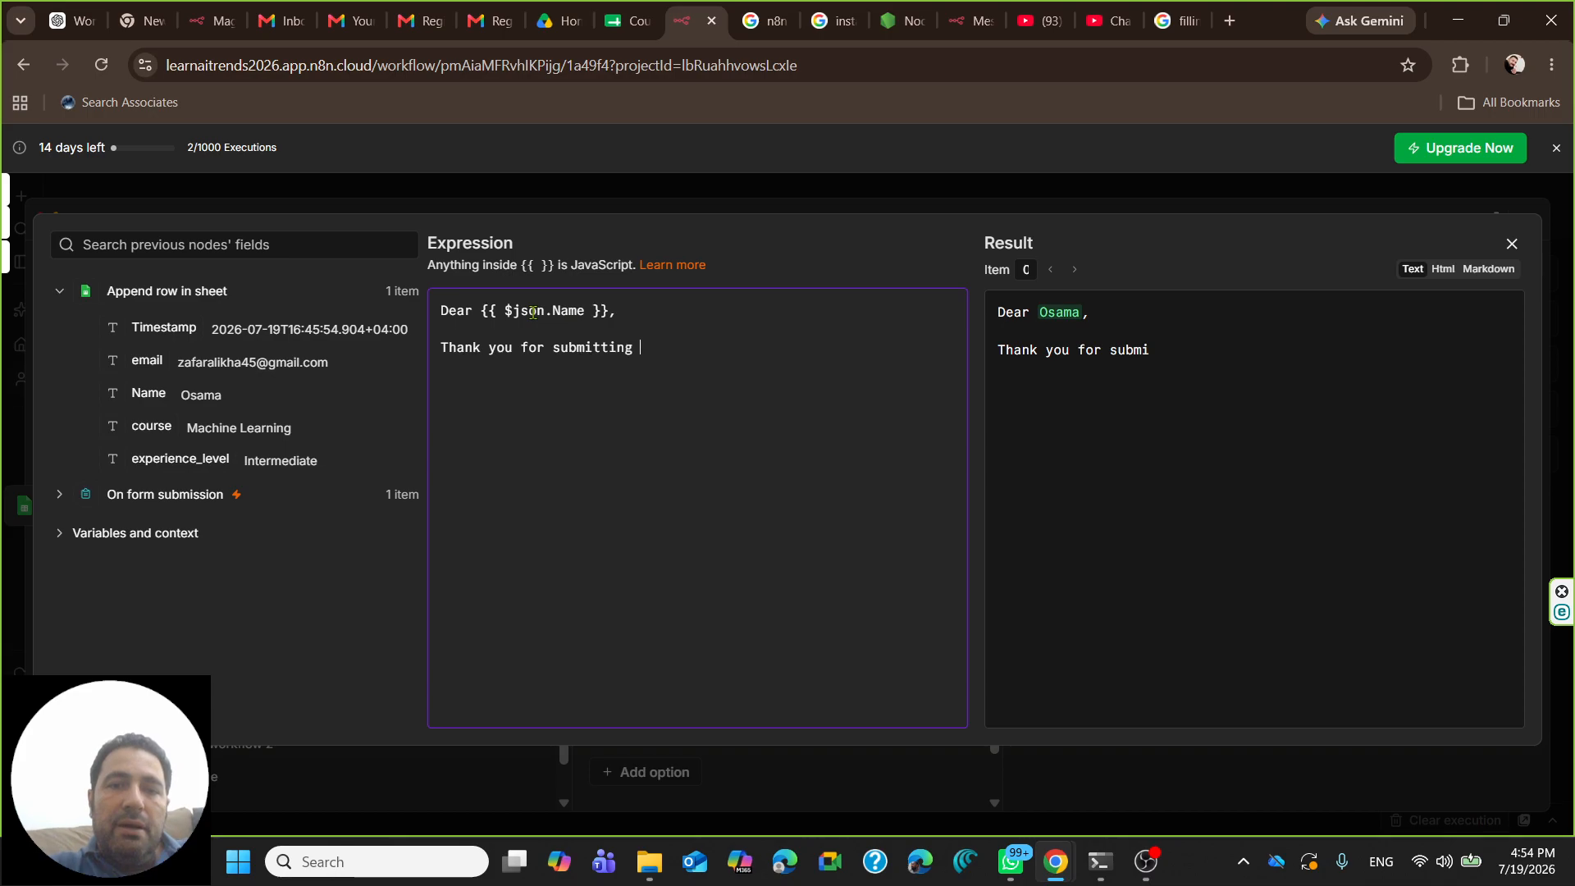
type("your inqui")
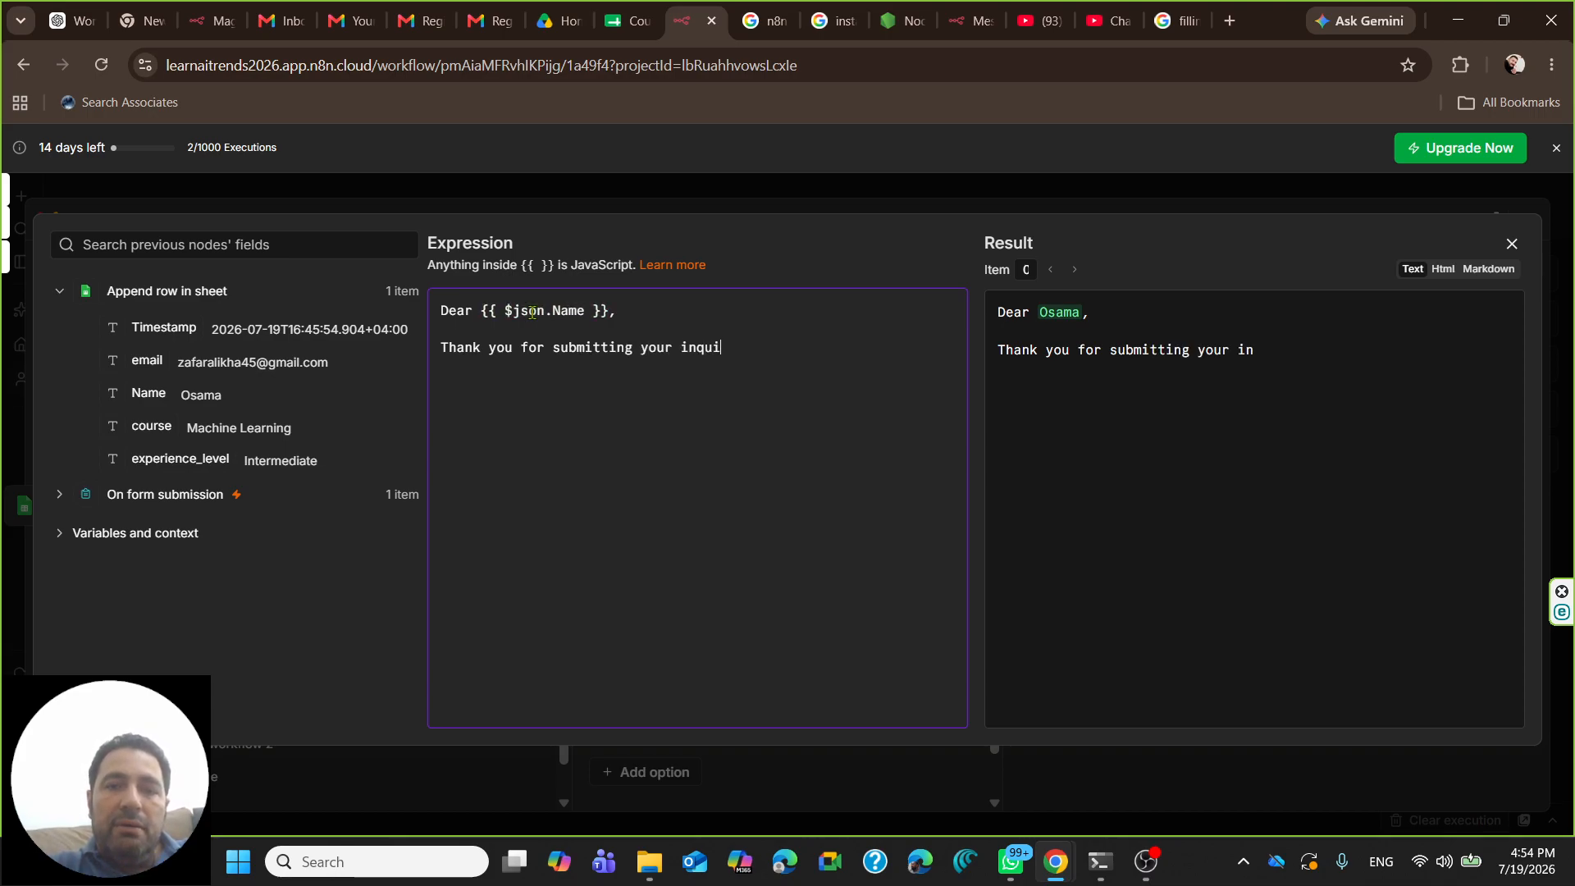
type("ry about ")
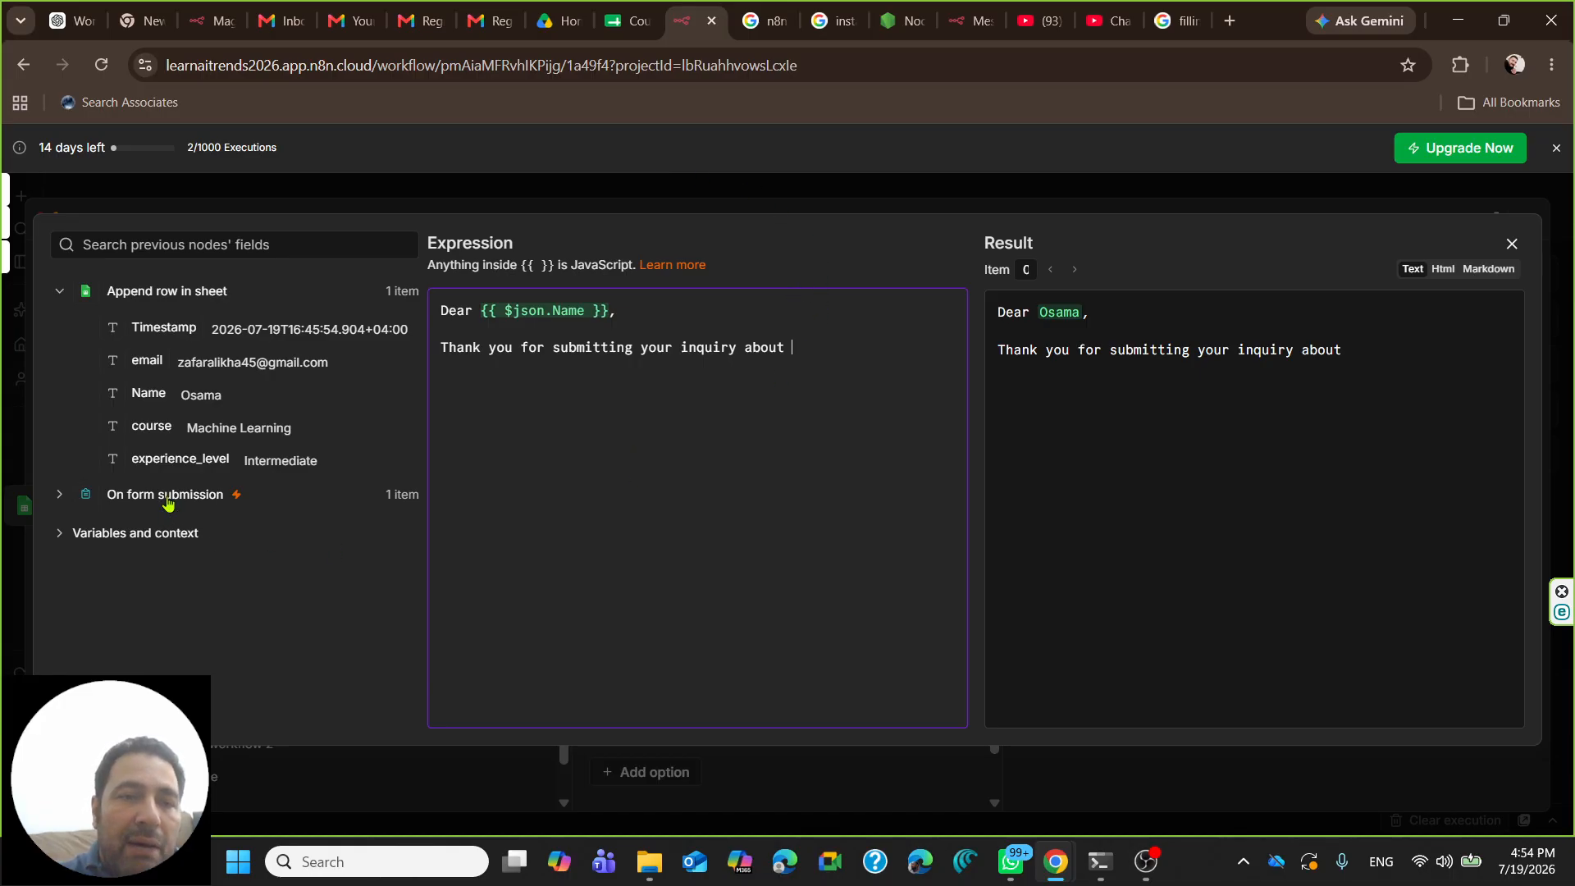
type("the coure")
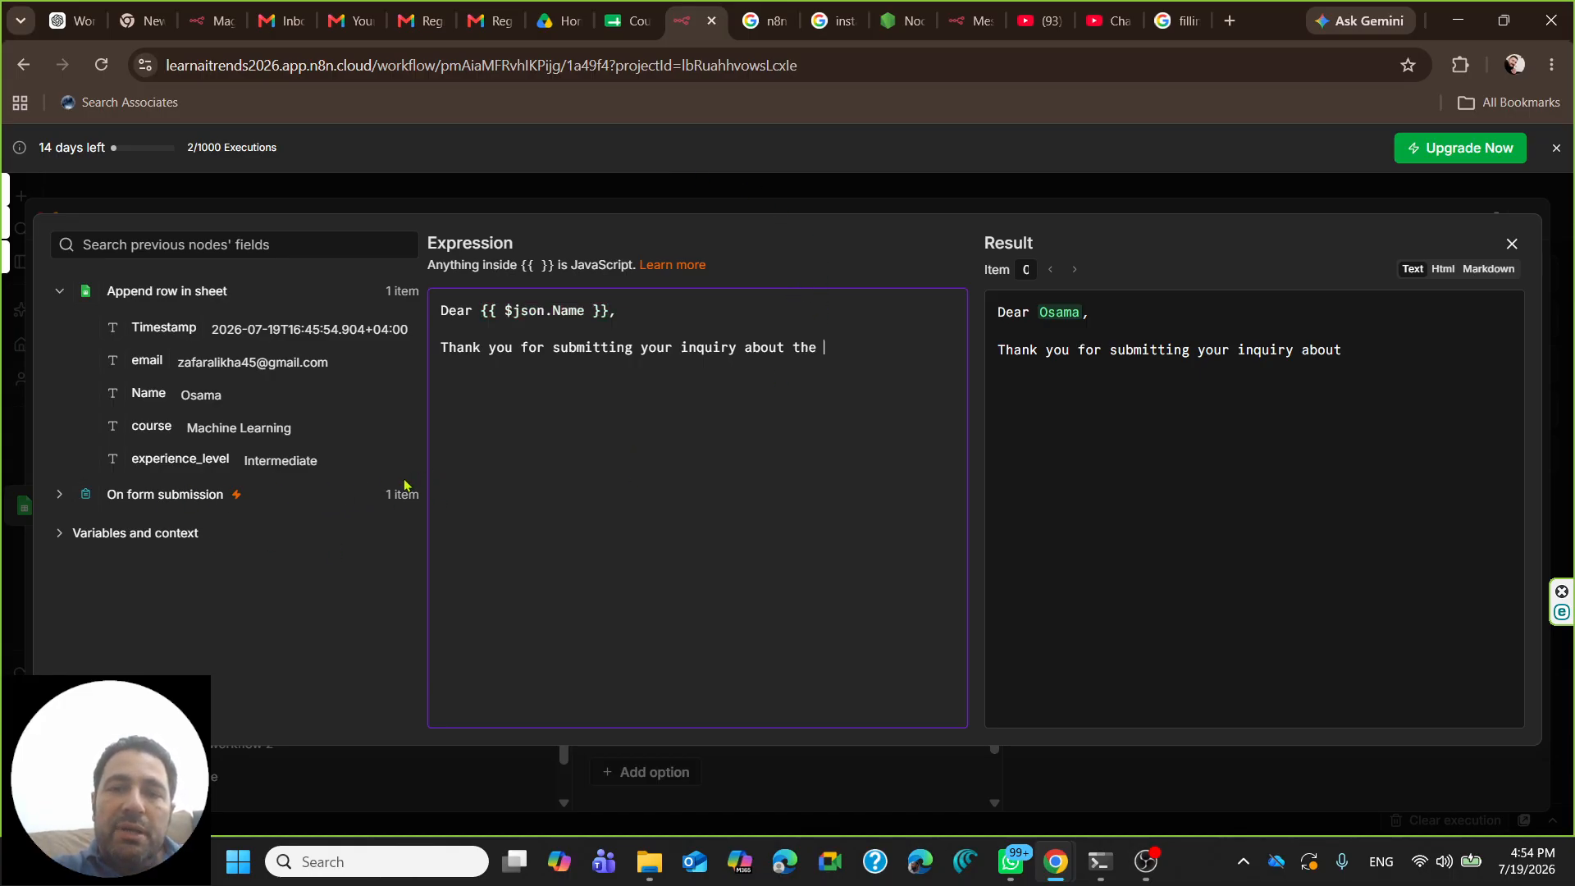
key("BackSpace")
key("BackSpace")
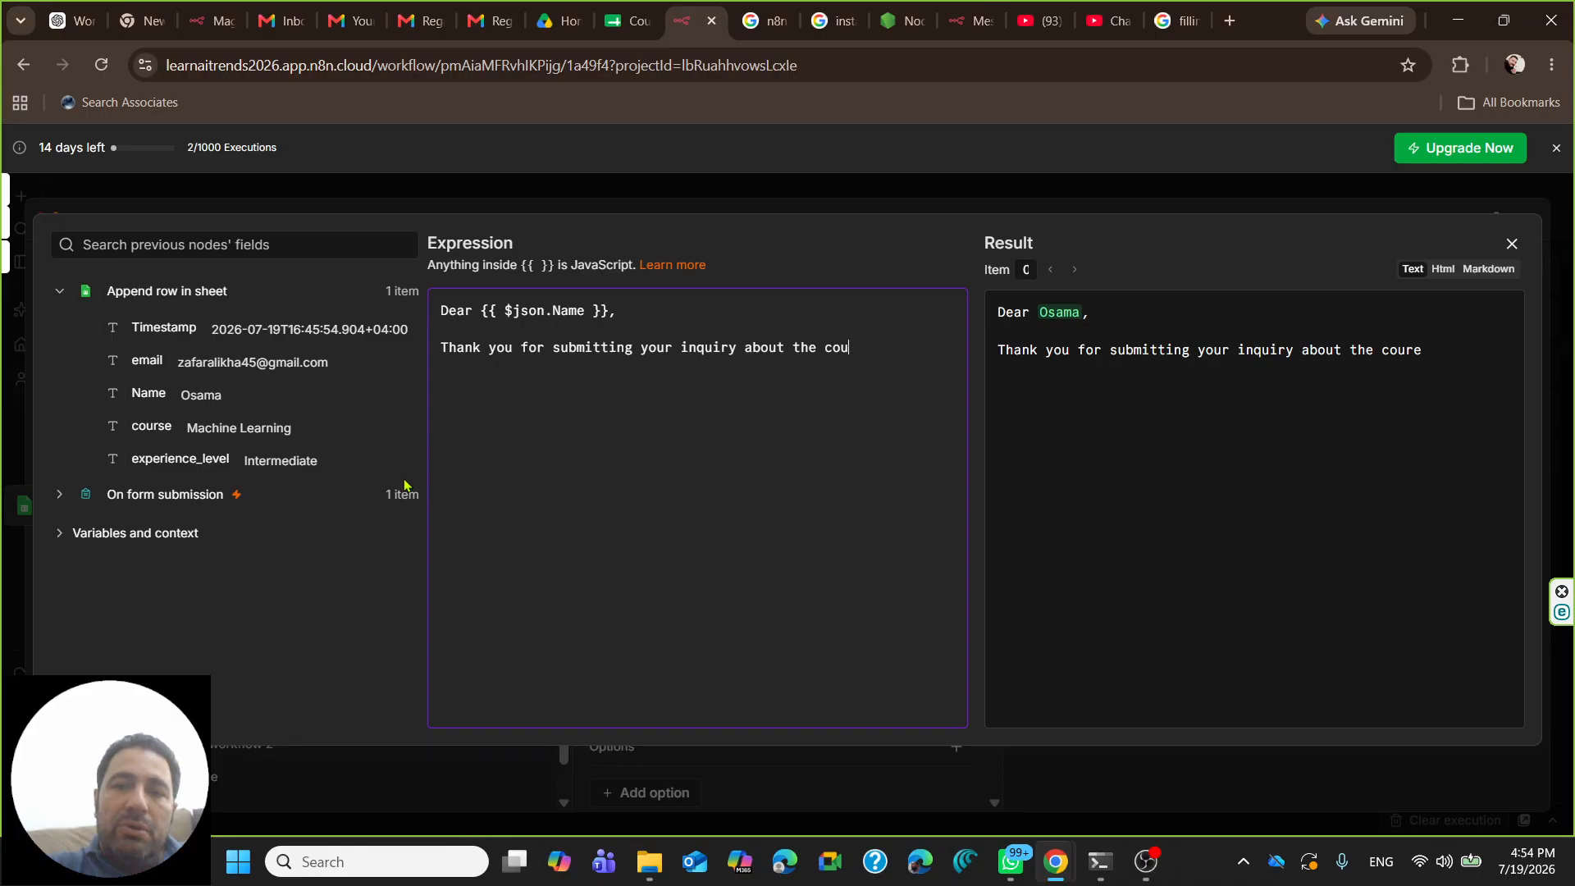
type("rse")
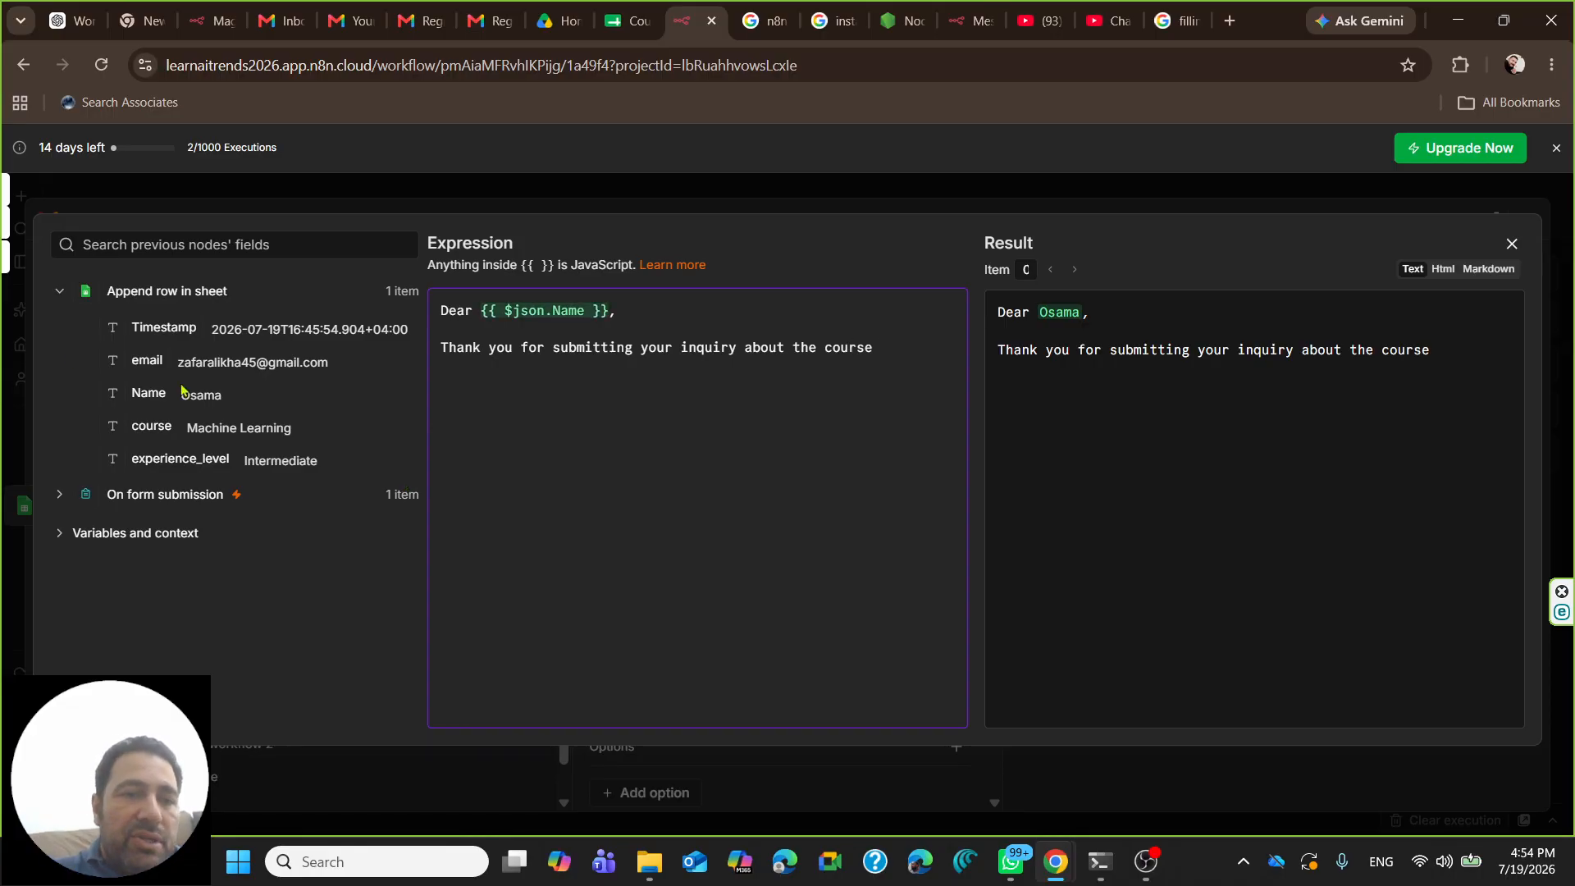
left_click_drag(160, 426, 882, 347)
left_click(608, 441)
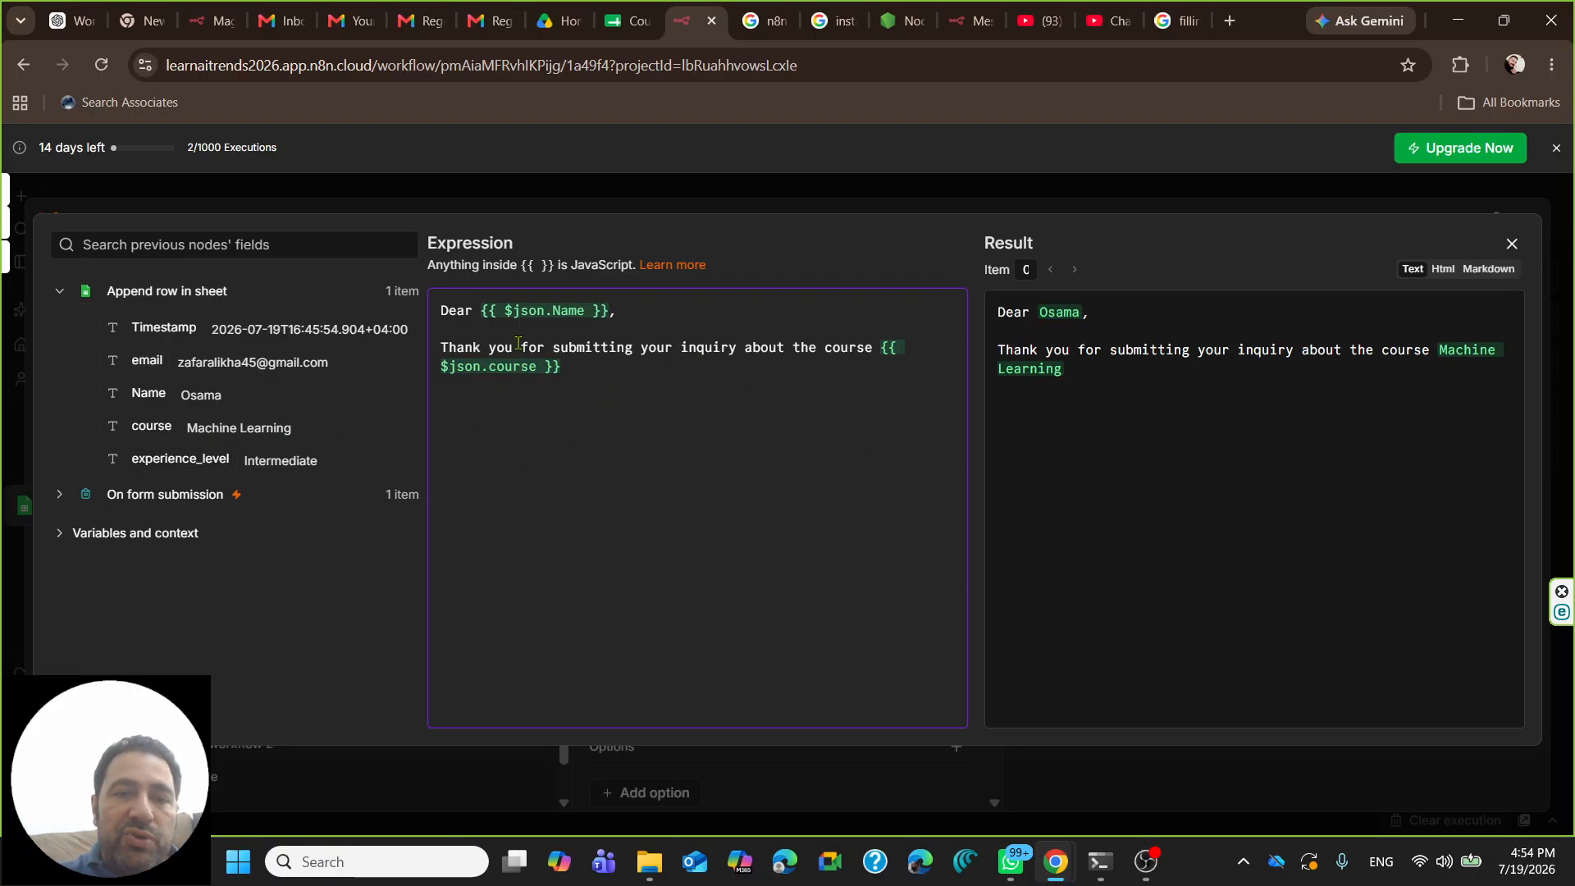
key("Return")
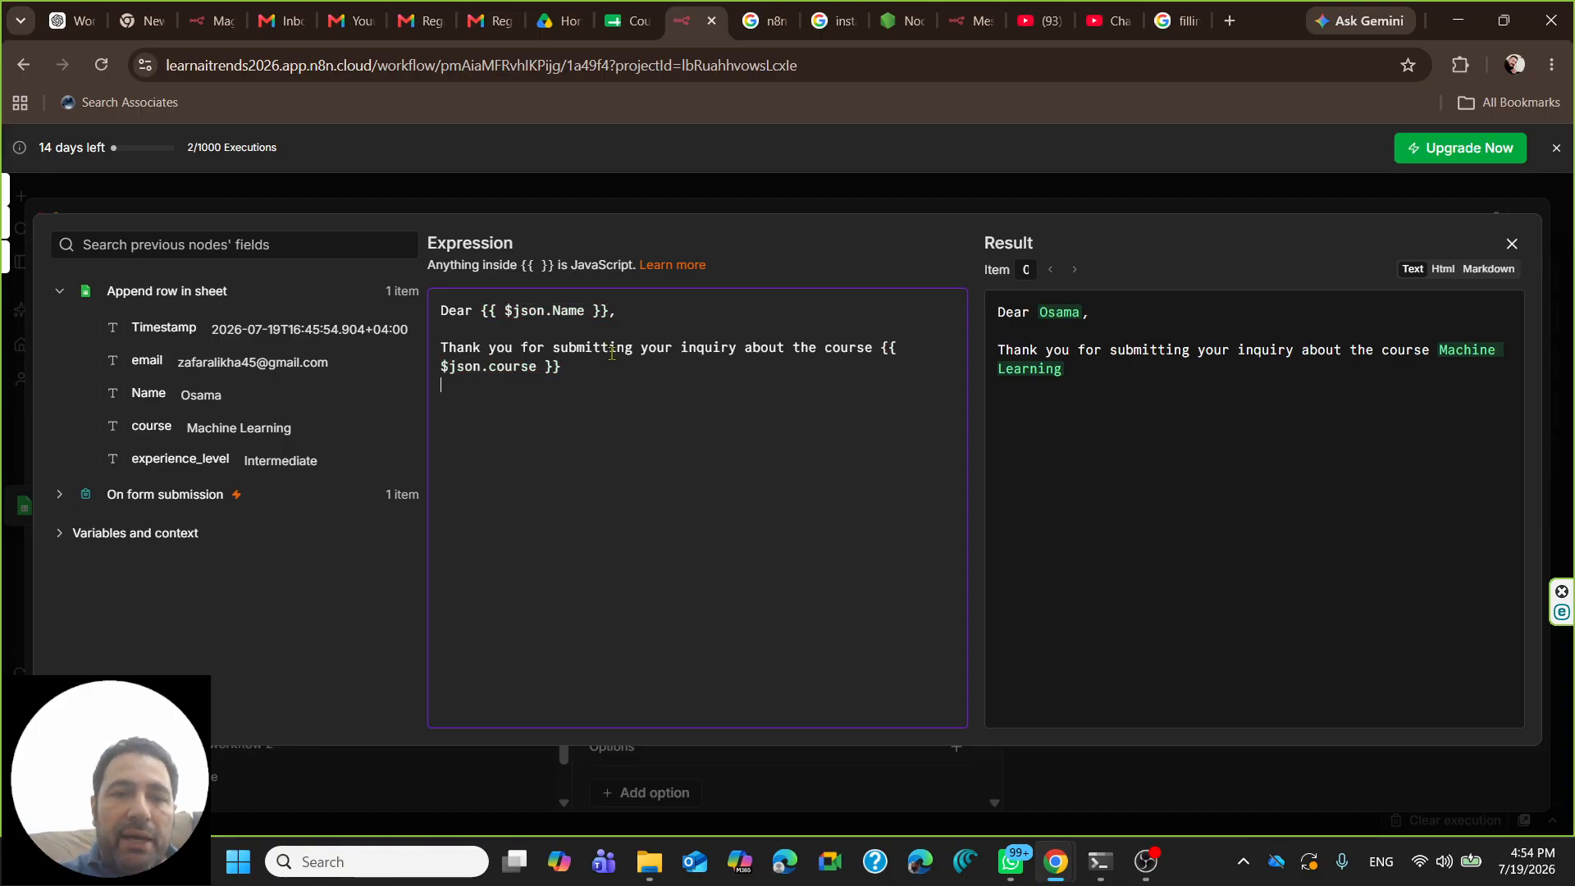
key("BackSpace")
type(".")
- Add a paragraph saying the inquiry was received and a team member will follow up about the selected course
key("Return")
key("Return")
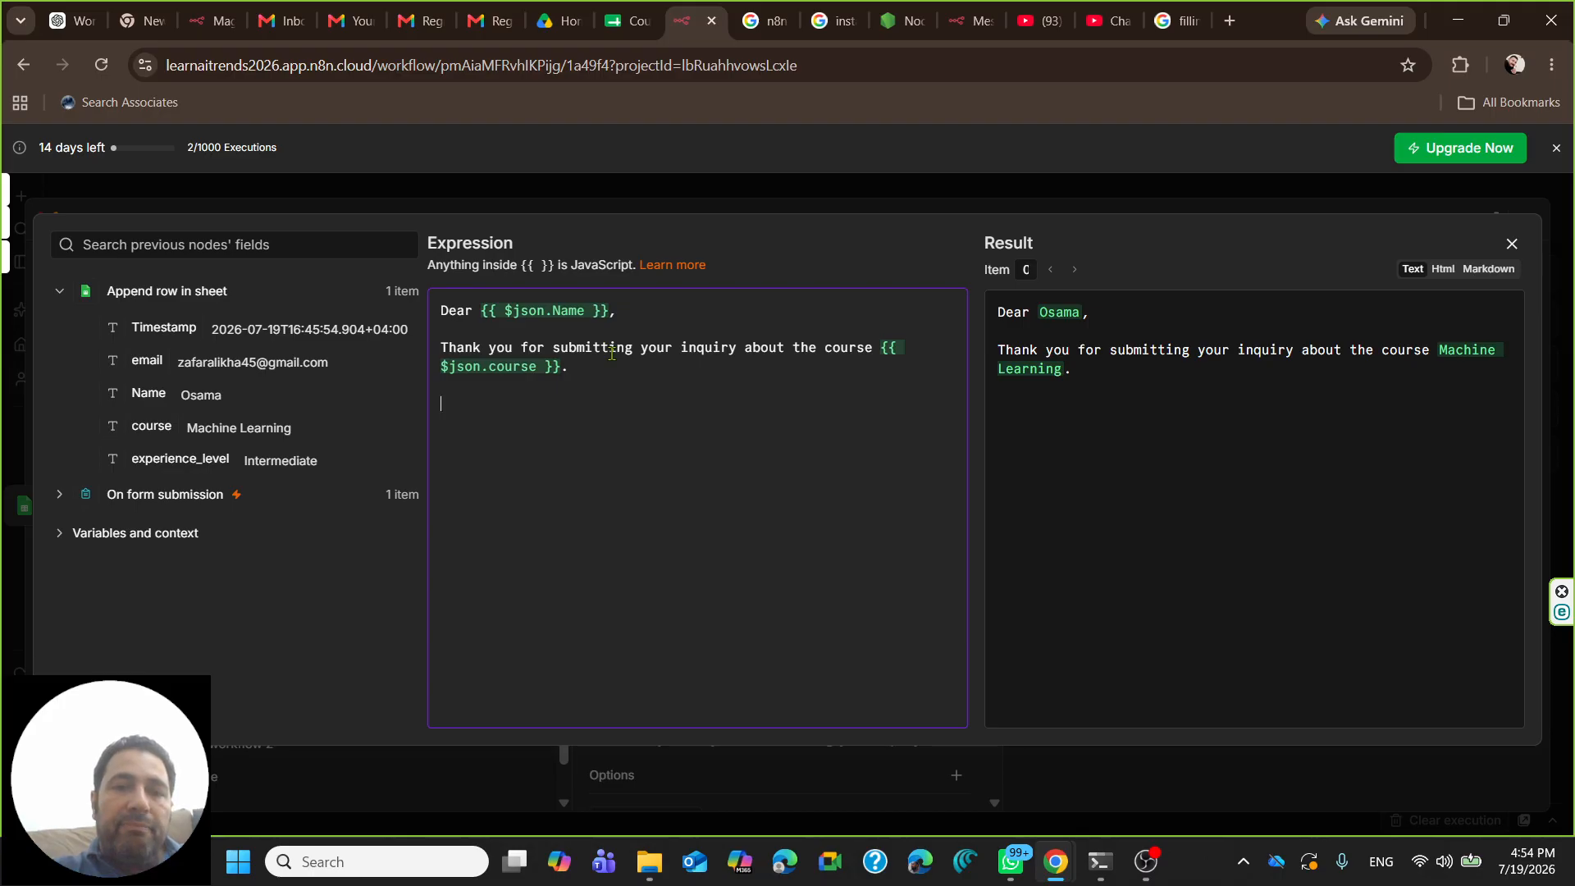
type("We have received your inquiry an")
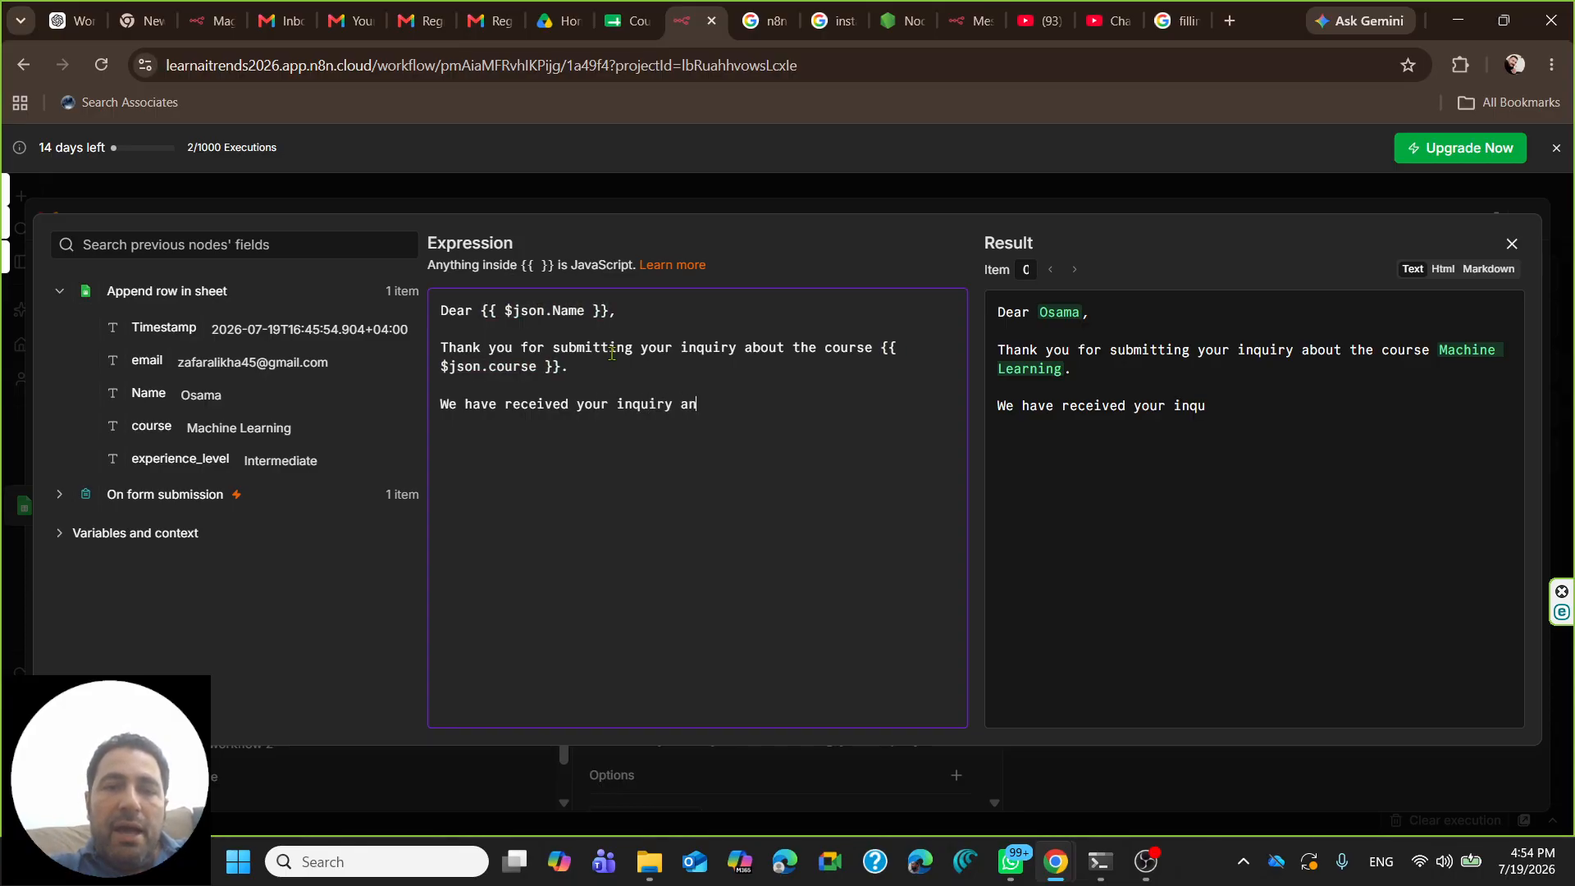
type("d a mmebe")
key("BackSpace")
key("BackSpace")
key("BackSpace")
key("BackSpace")
type("ember of you")
key("BackSpace")
key("BackSpace")
key("BackSpace")
type("our team will")
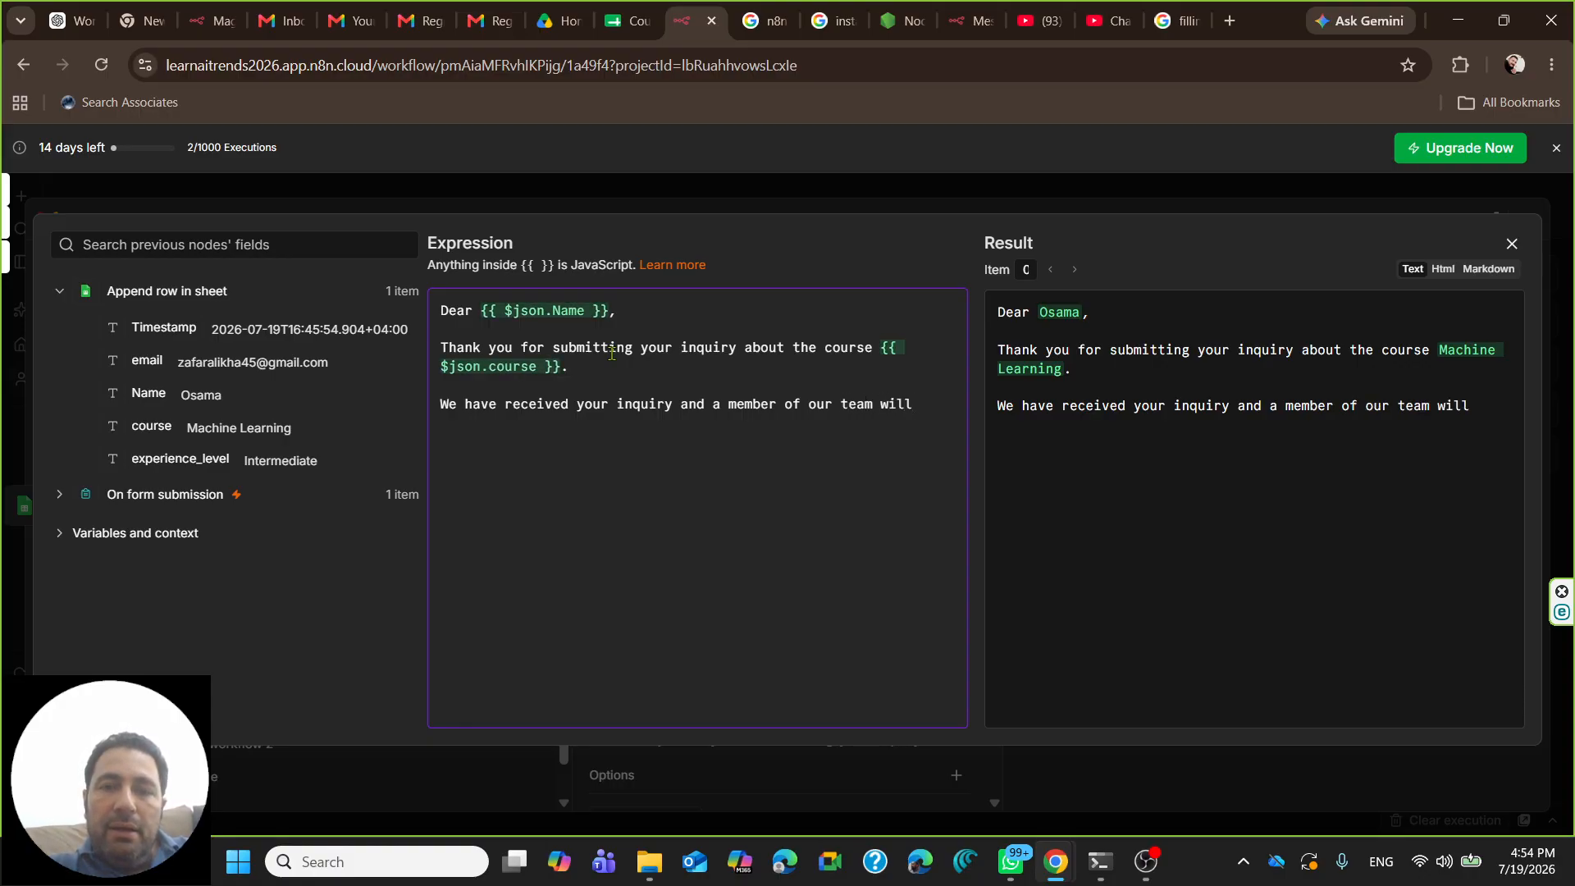
type(" gat ")
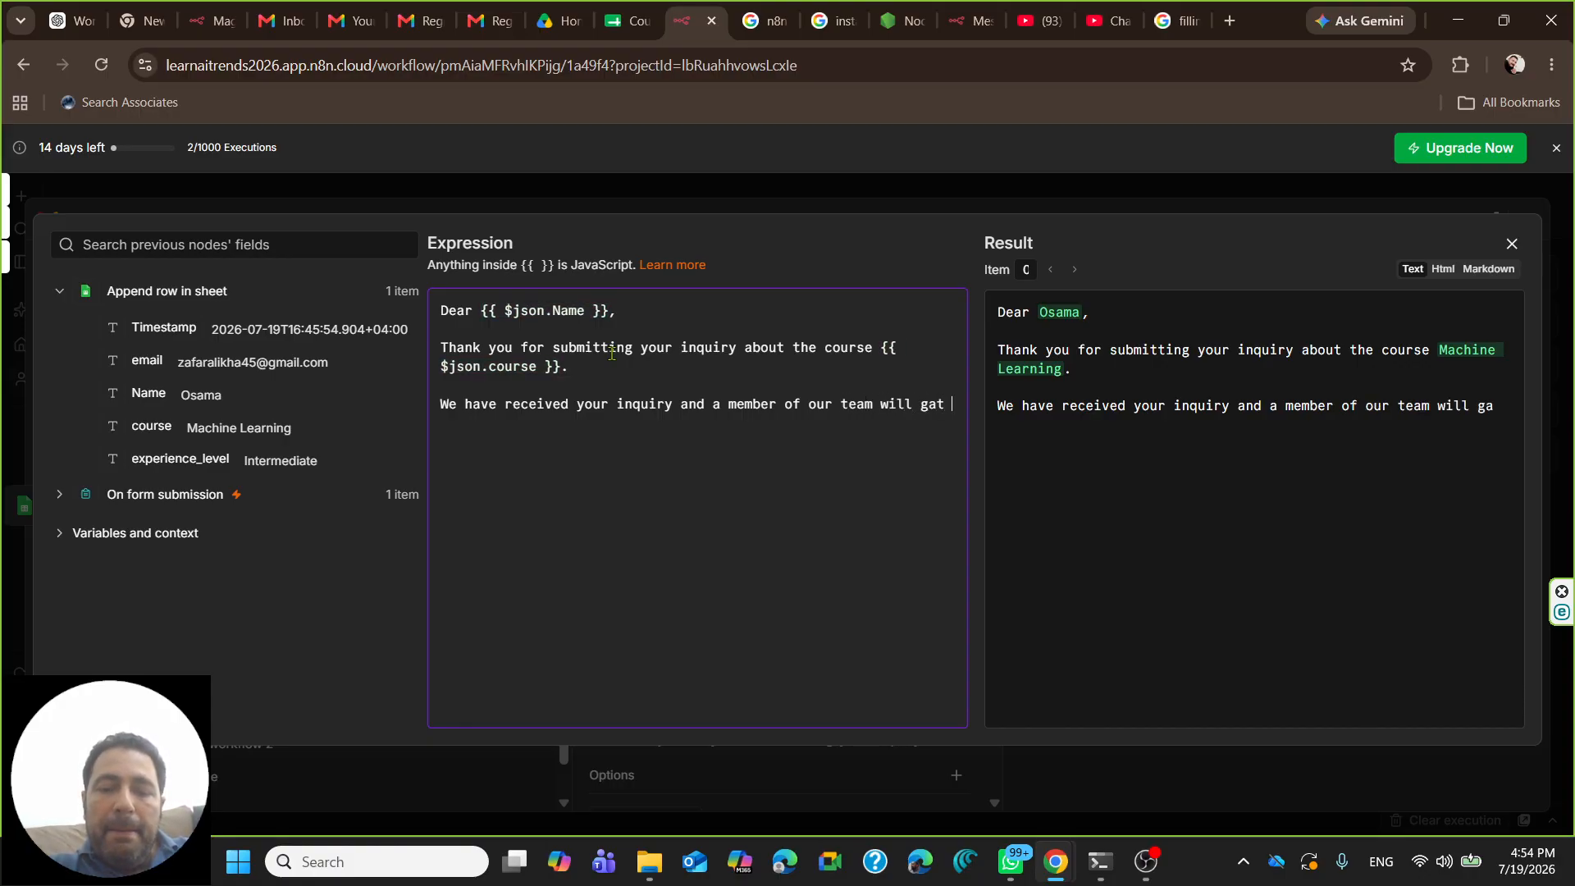
type("back to you ")
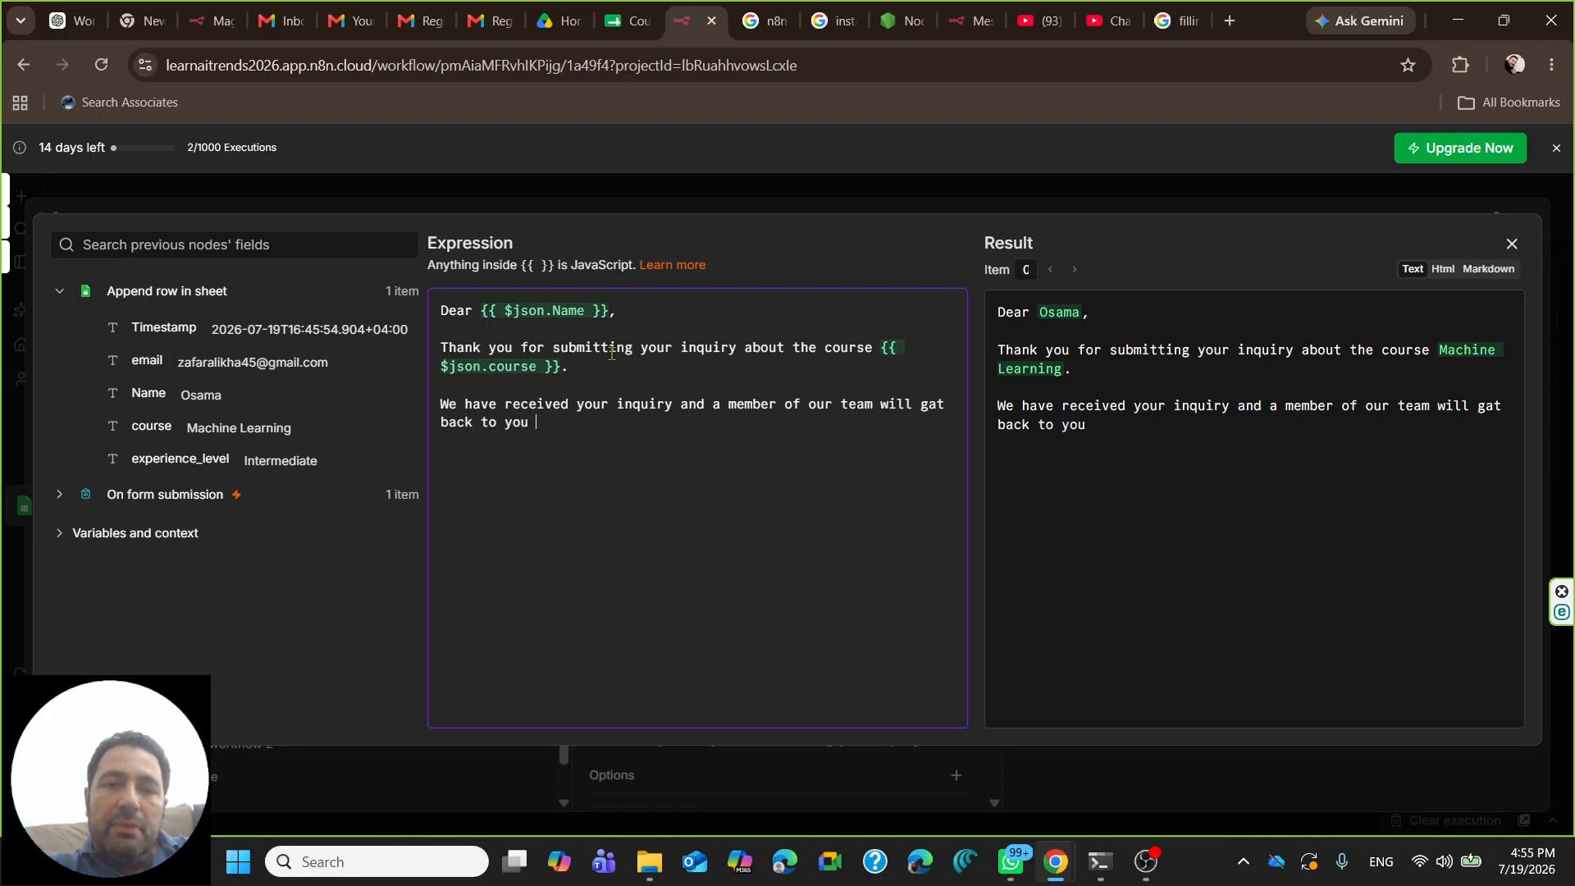
type("shortly")
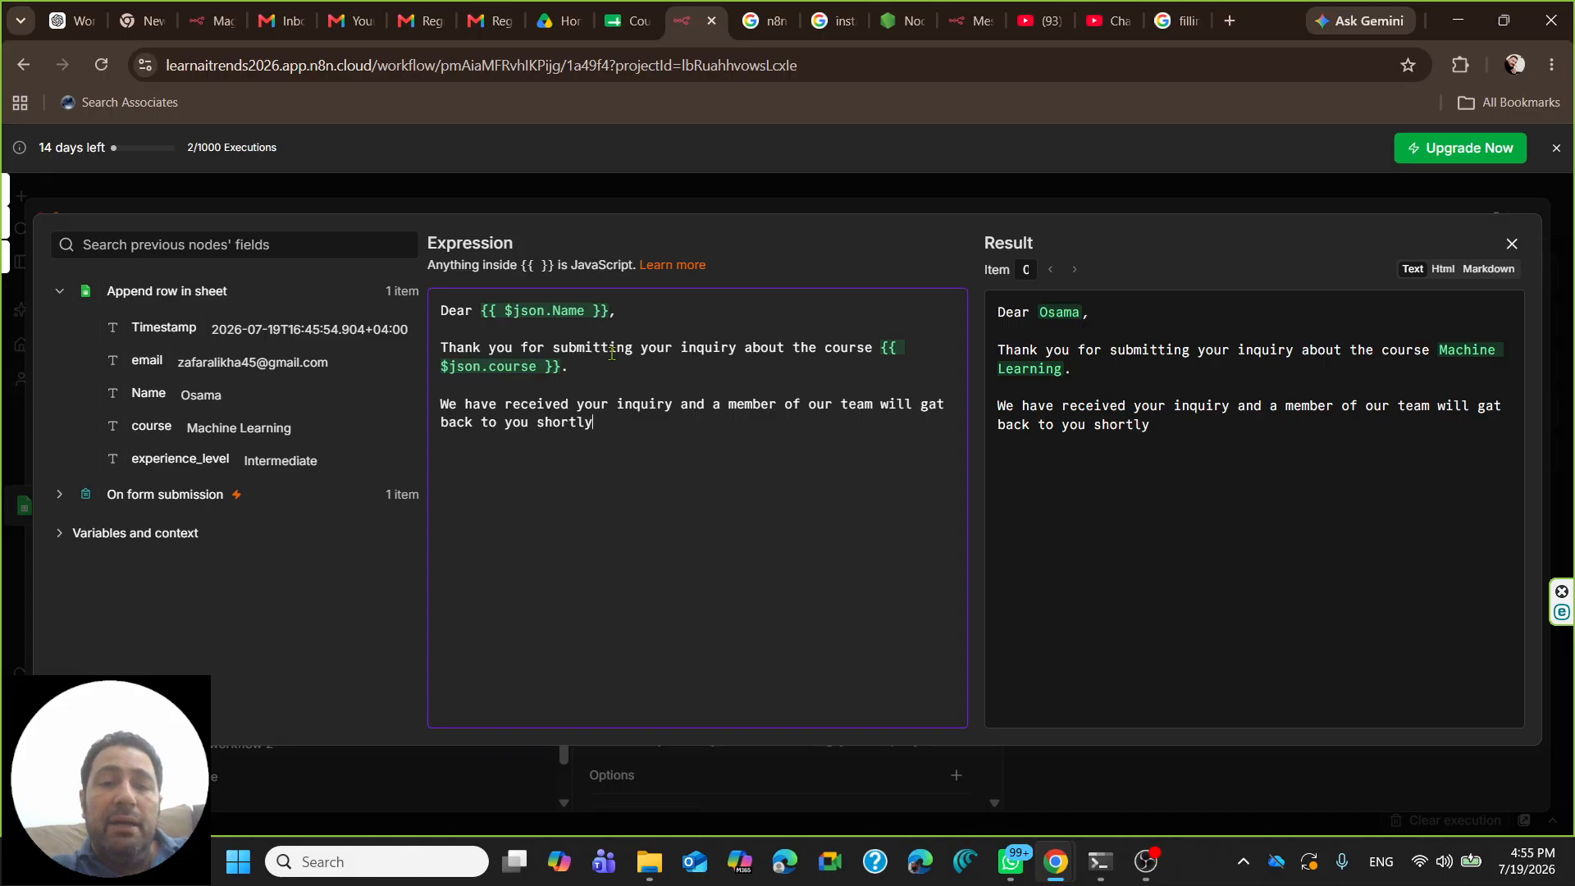
type("related to the details of the")
key("BackSpace")
key("BackSpace")
key("BackSpace")
key("BackSpace")
key("BackSpace")
key("BackSpace")
key("BackSpace")
key("BackSpace")
key("BackSpace")
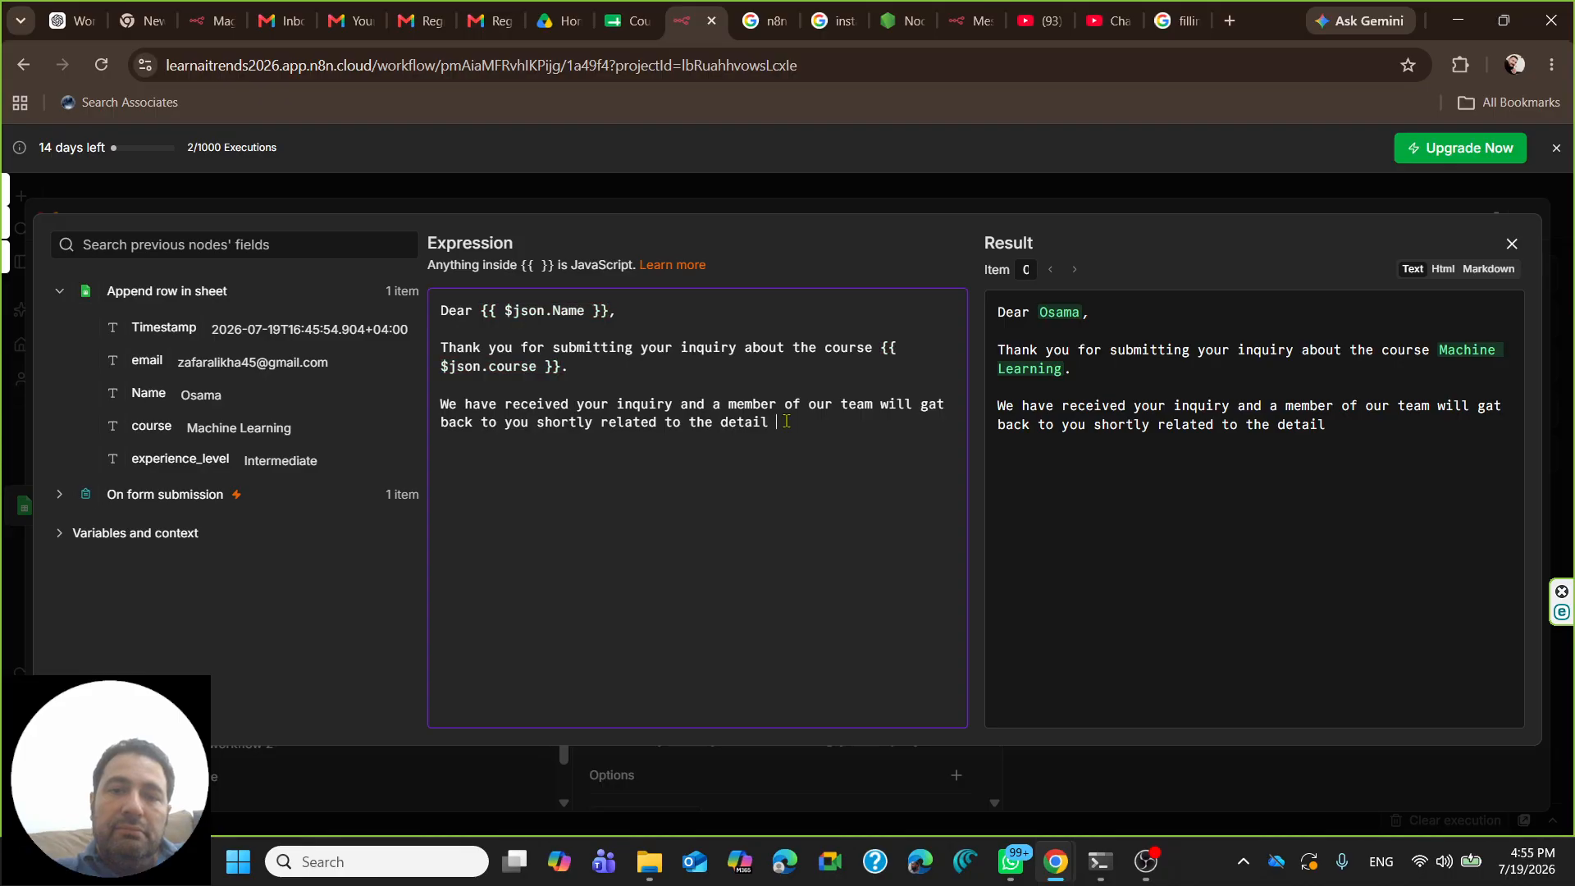
type("of the se")
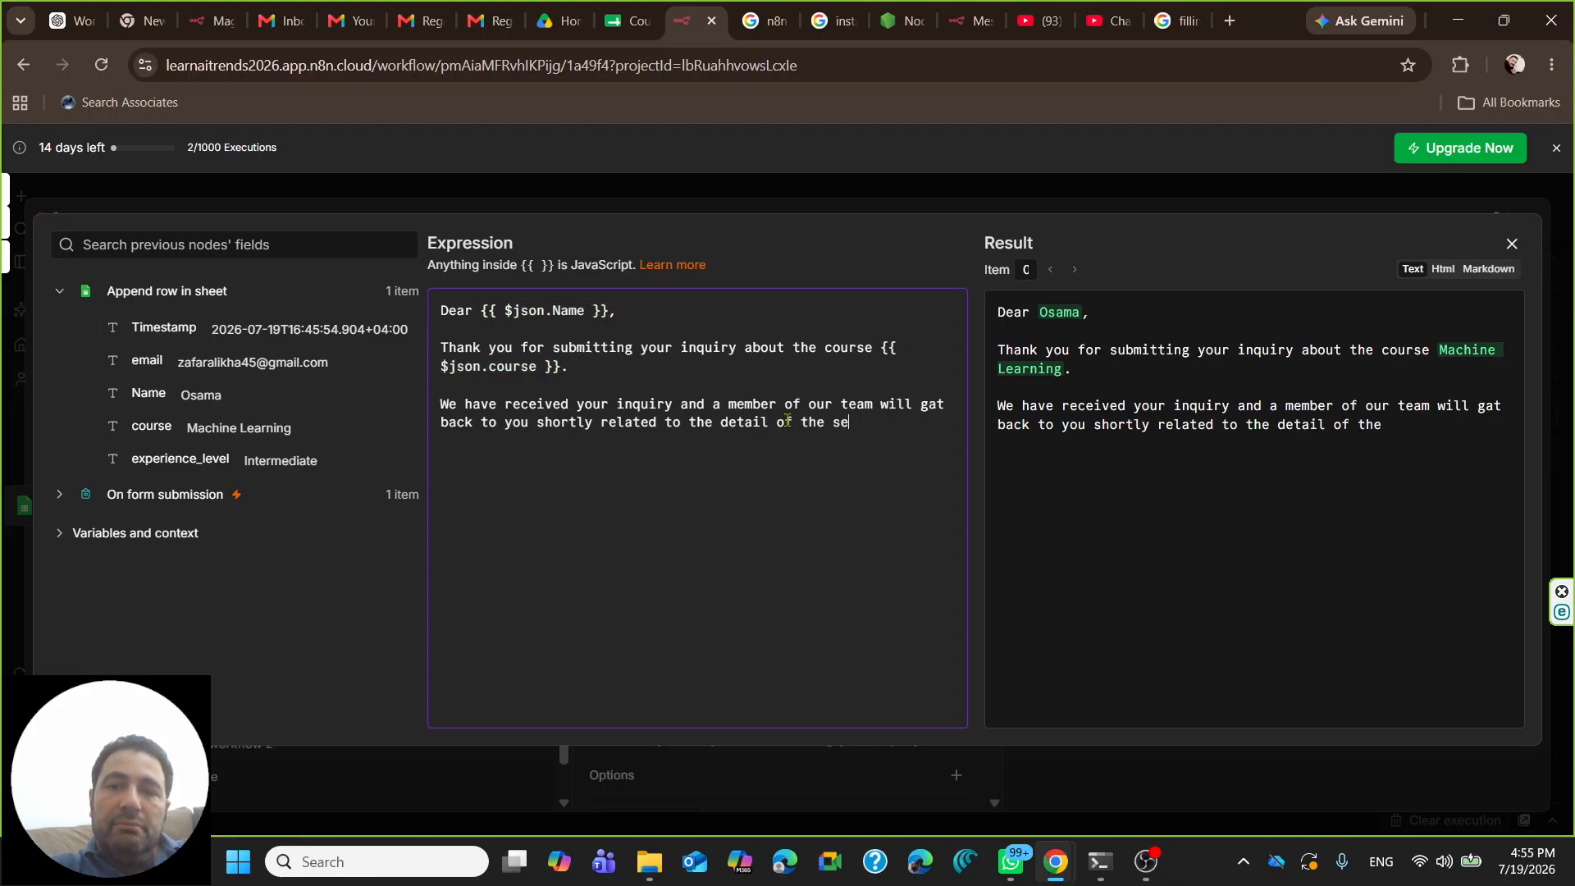
type("lected course.")
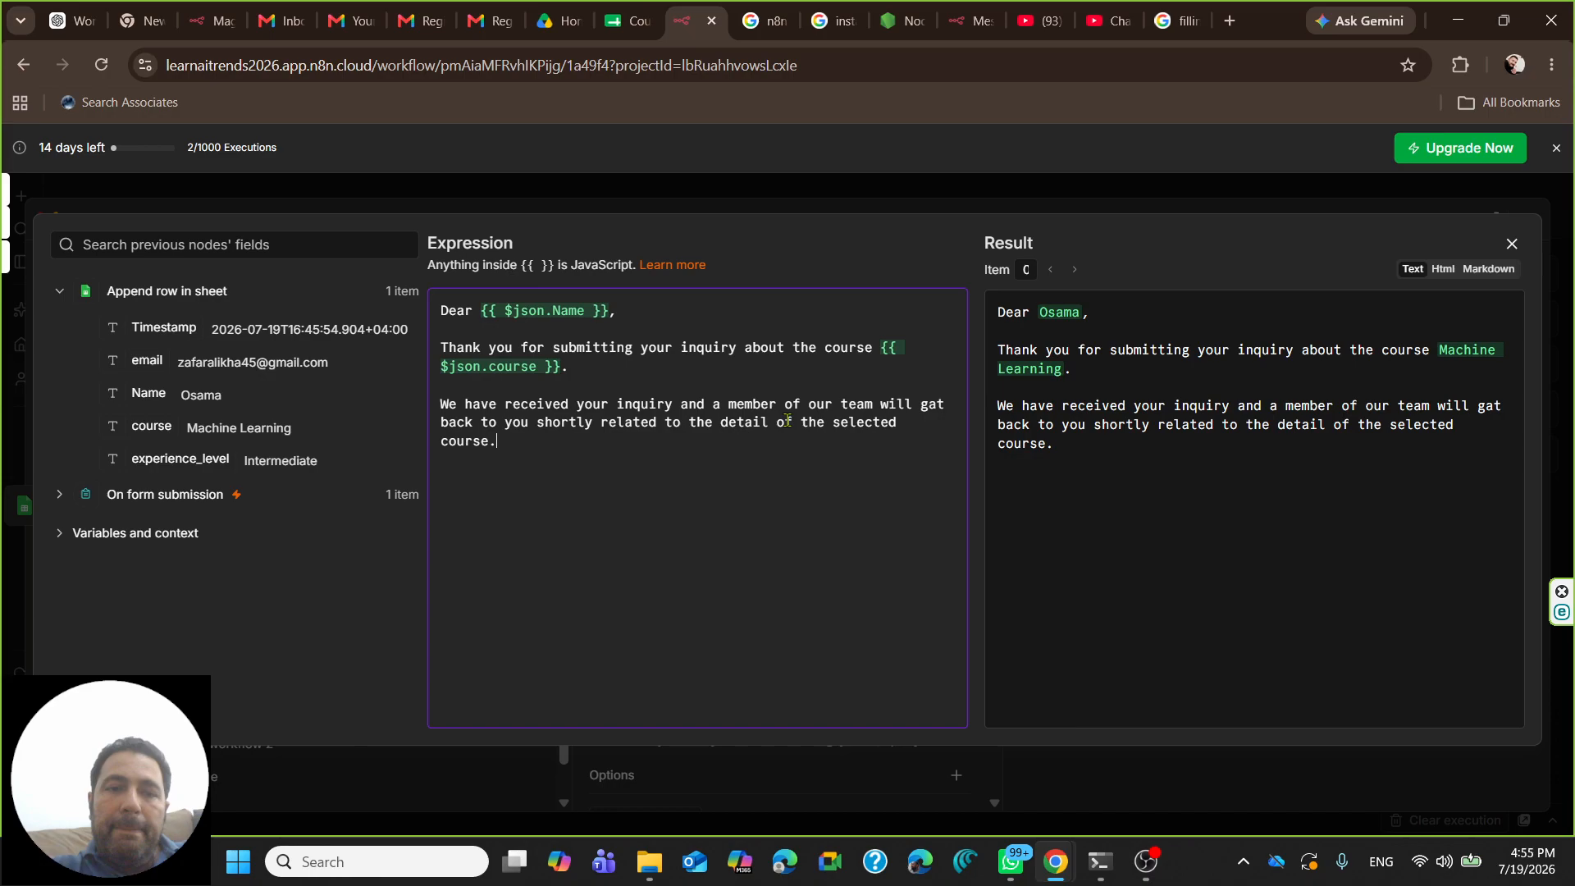
key("Return")
key("Return")
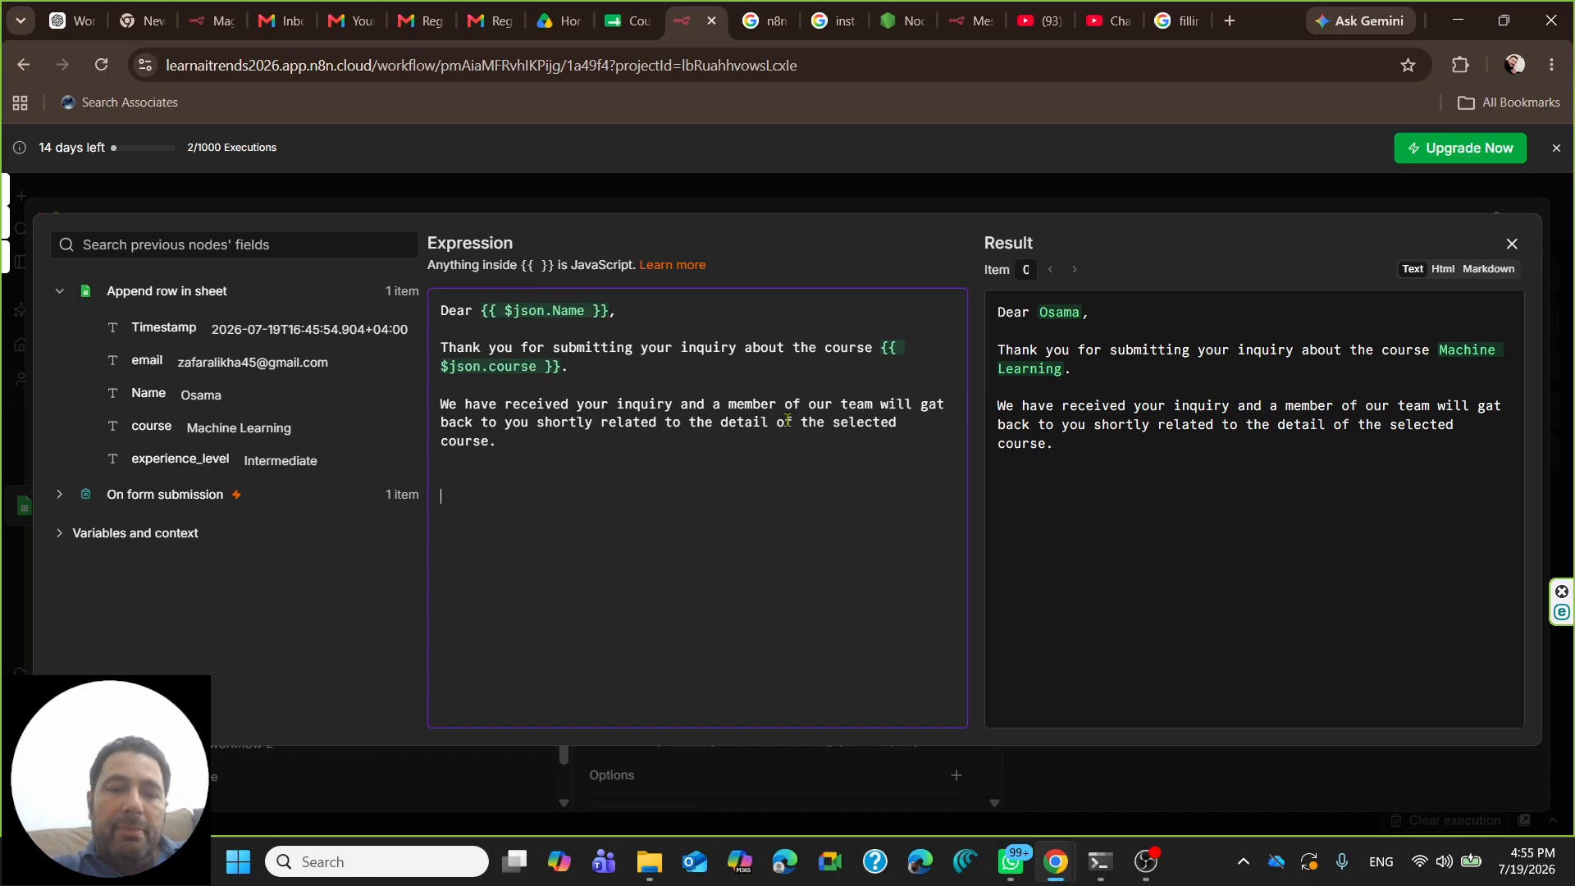
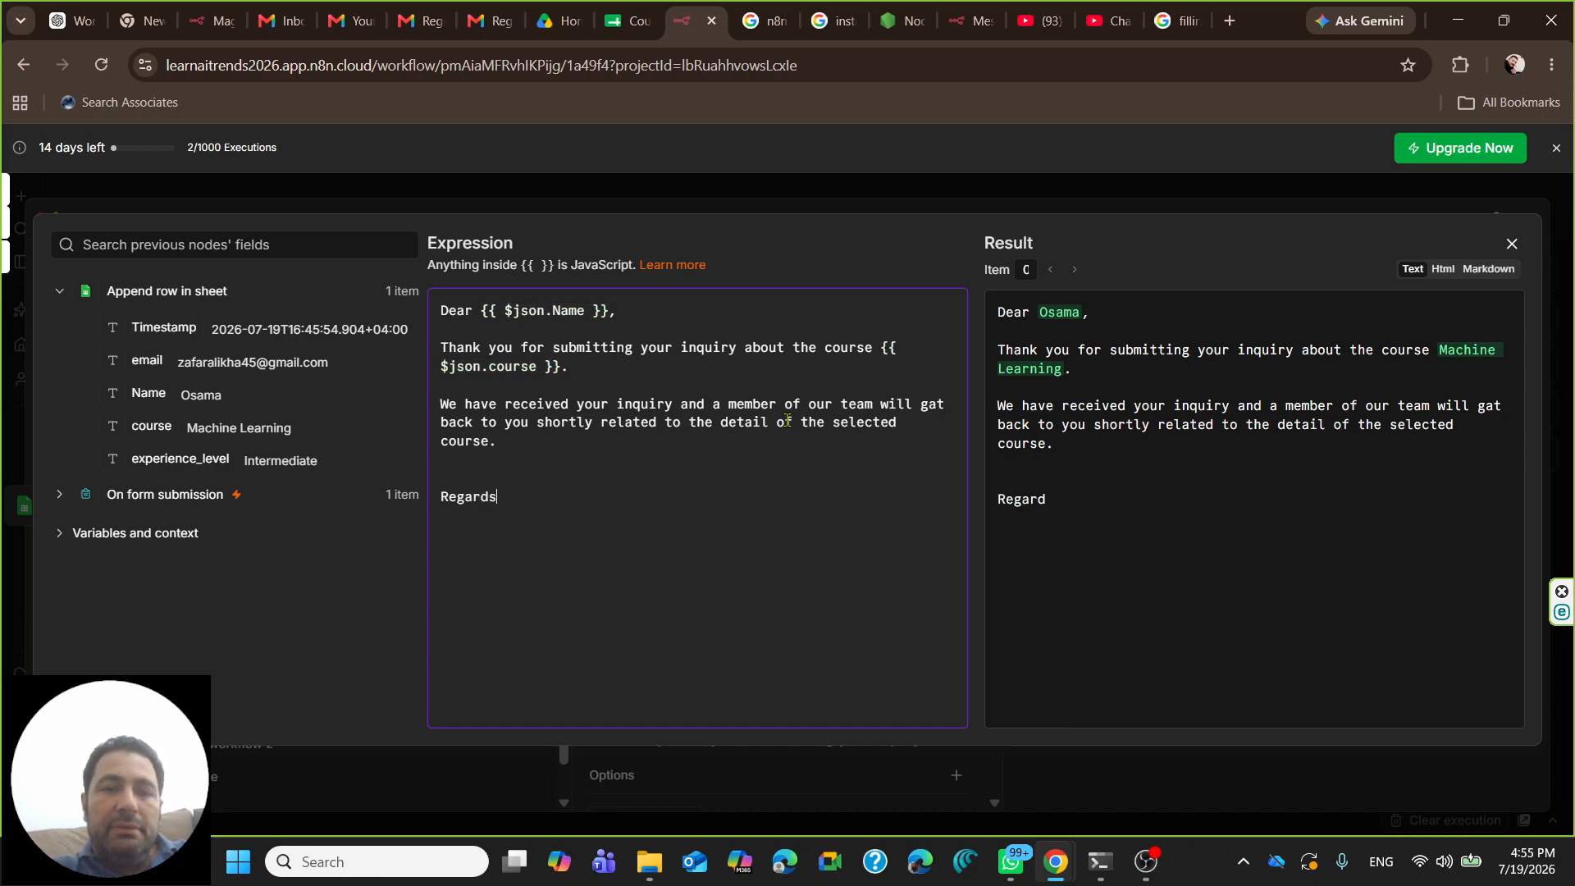
- Sign off the message body with 'Regards', the sender's name and 'ABC Academy' on separate lines
key("Return")
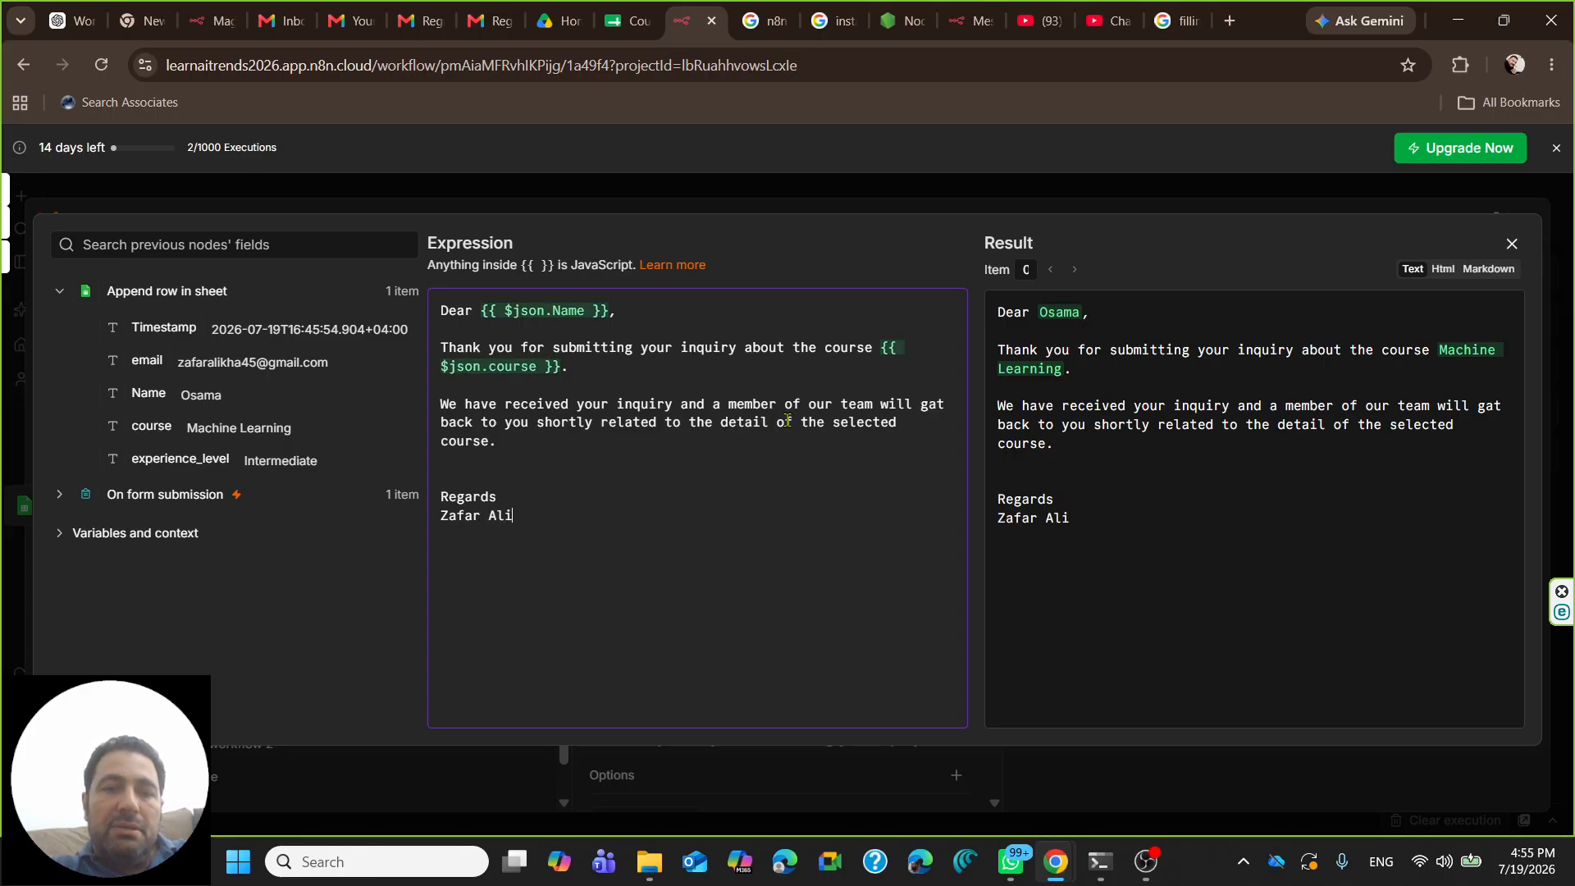
key("Return")
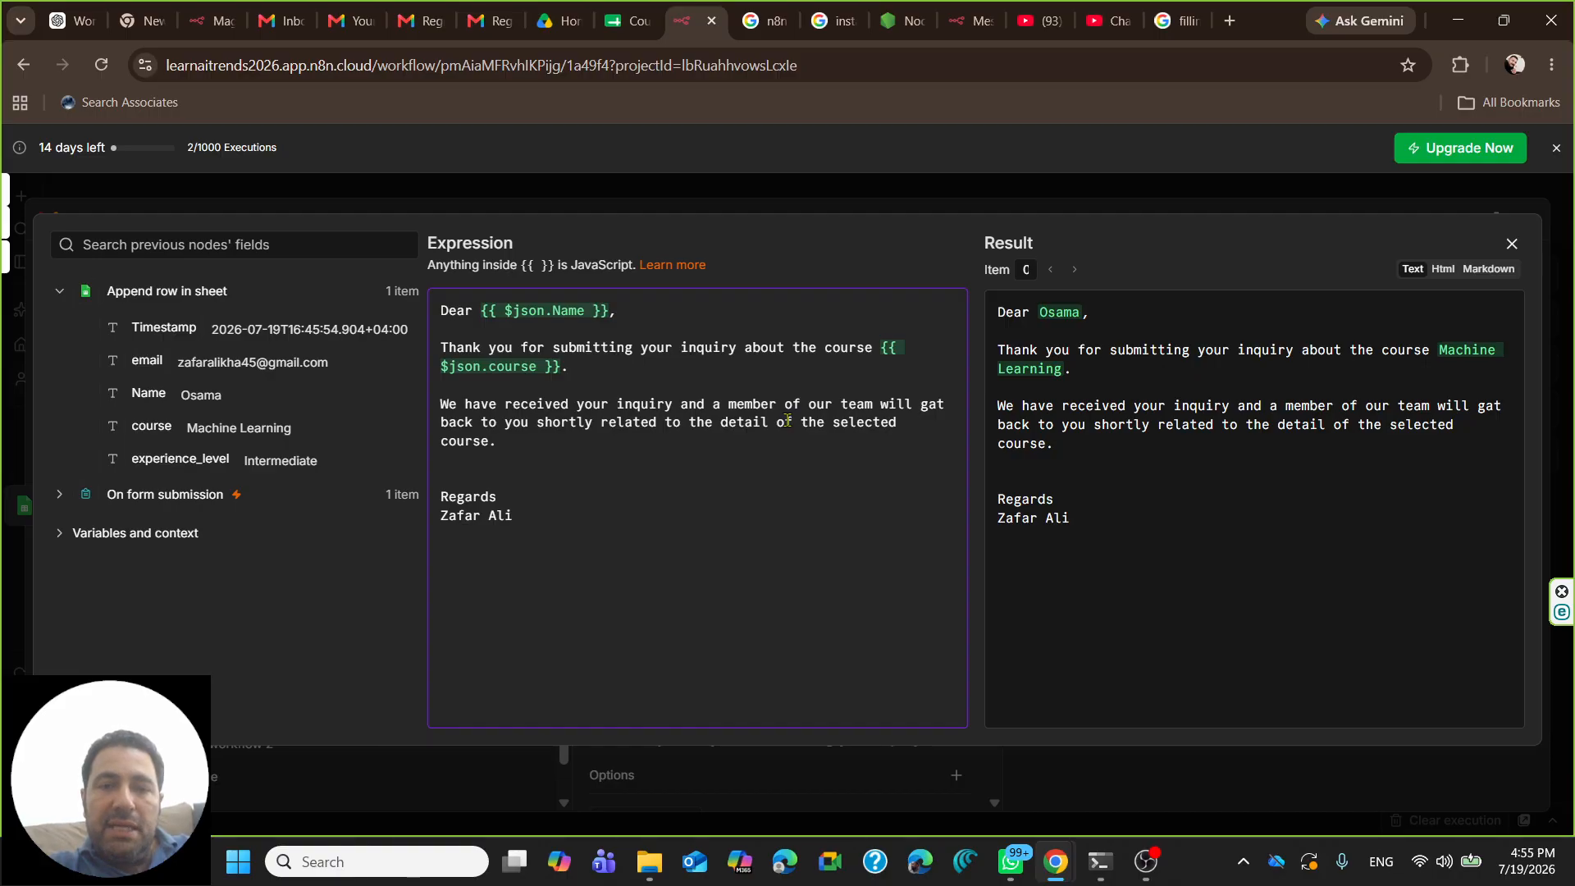
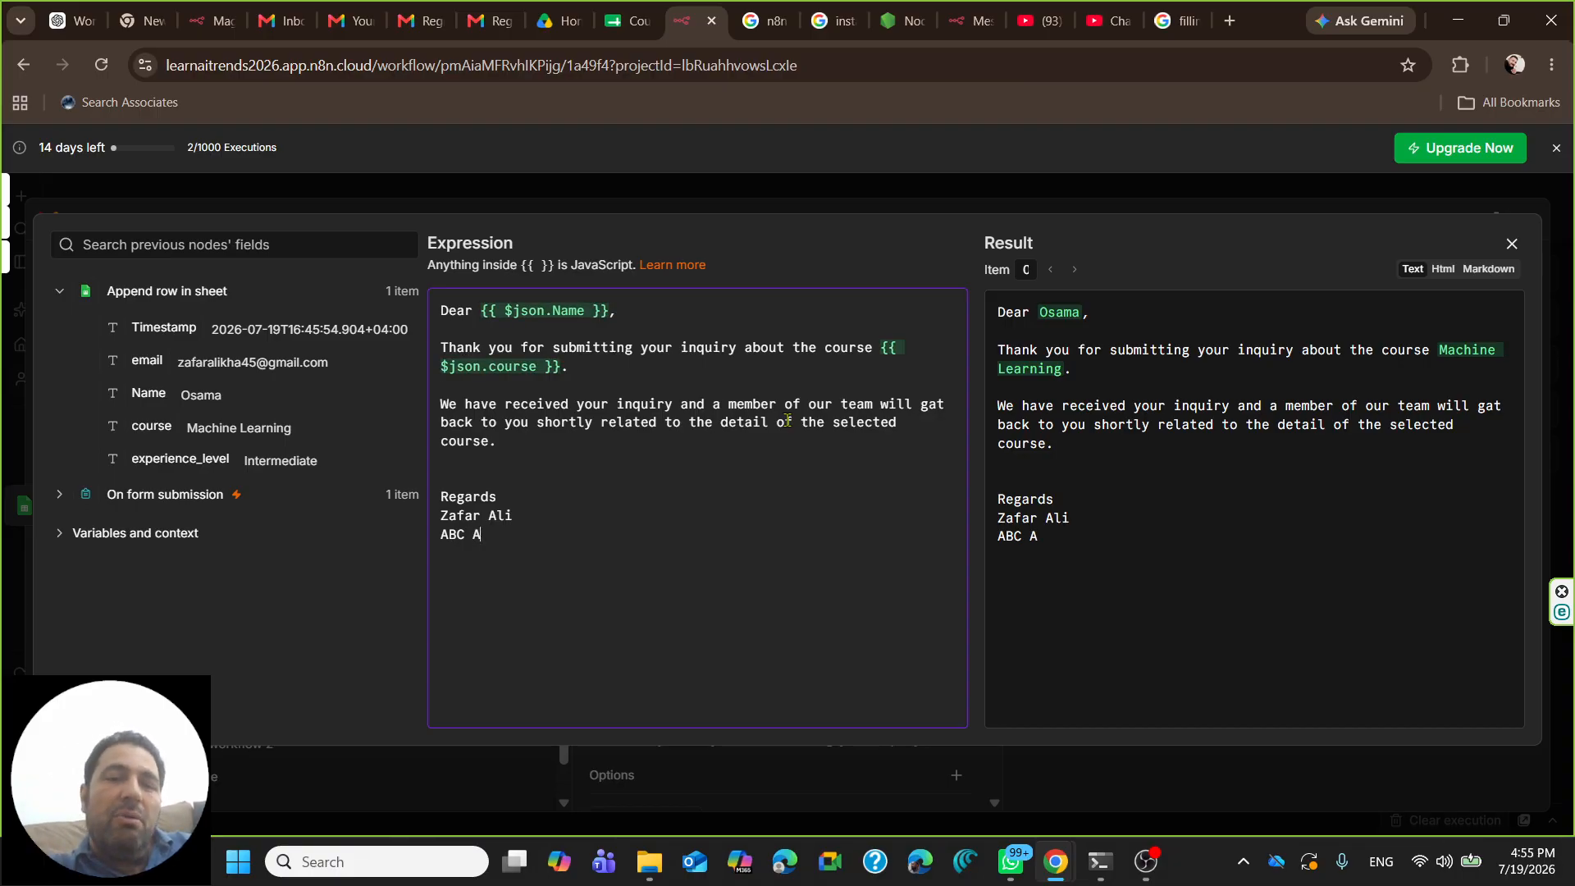
key("BackSpace")
key("BackSpace")
key("BackSpace")
key("BackSpace")
key("BackSpace")
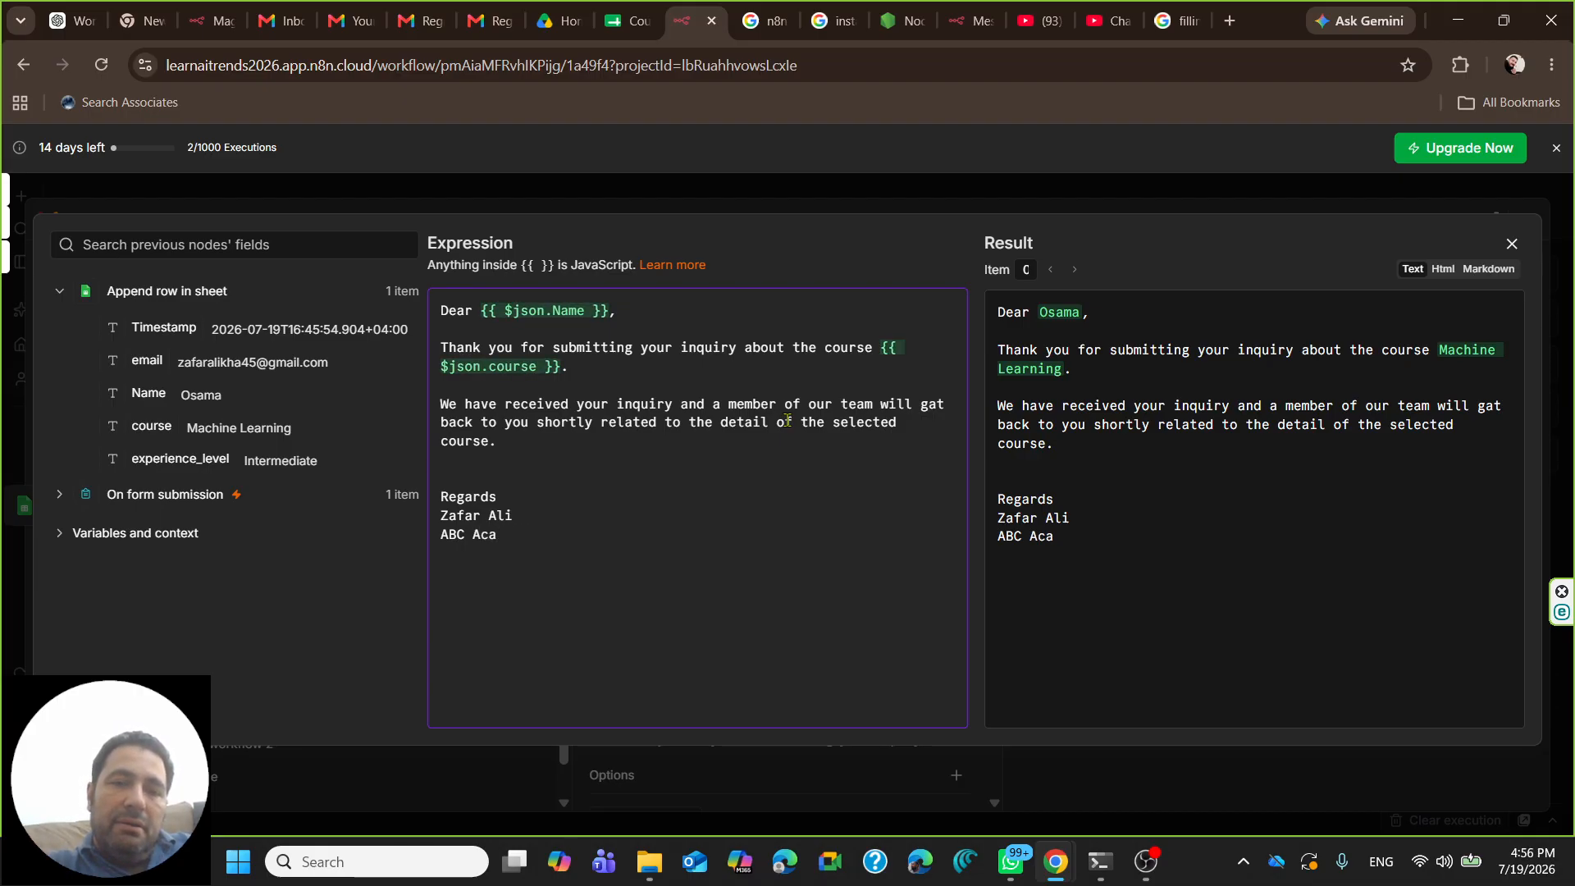
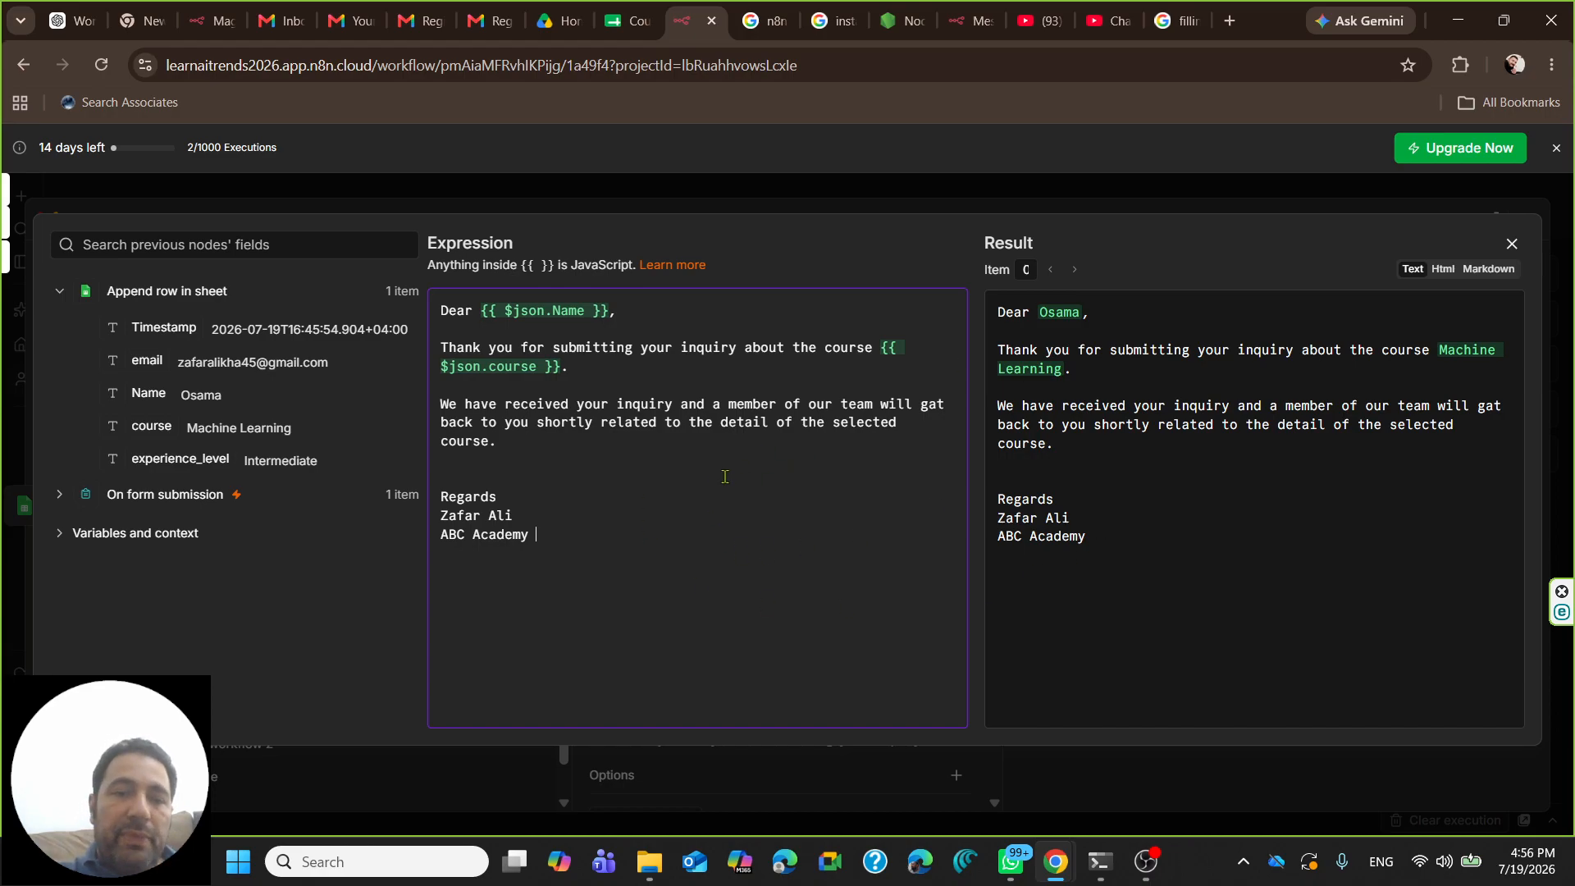
- Close the message expression editor and run the Send a message step to test-send the email
left_click(1229, 20)
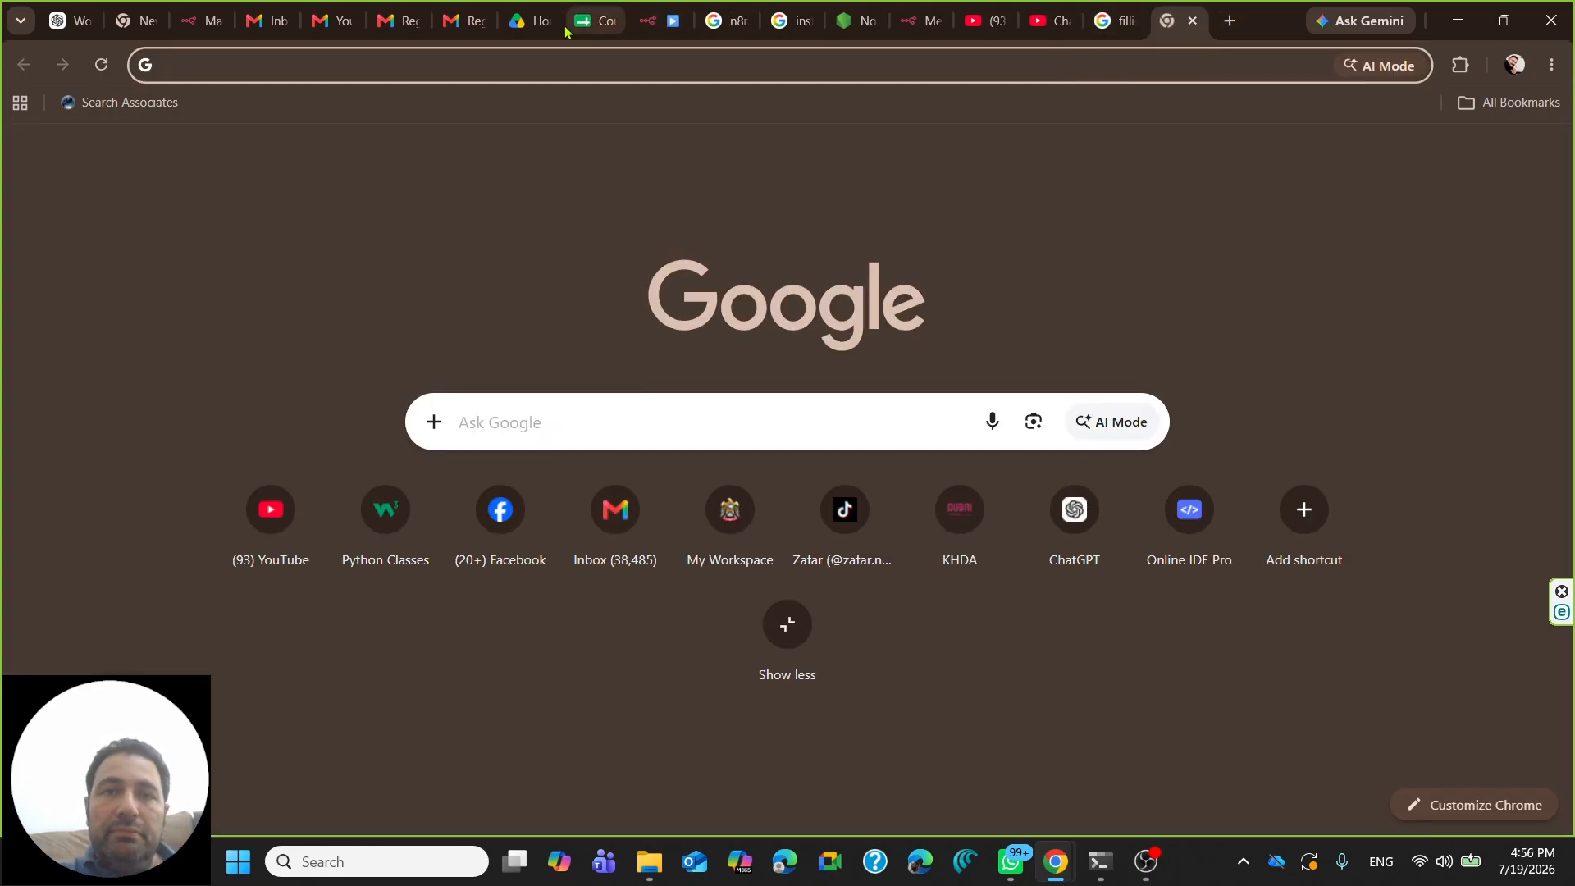
left_click(650, 21)
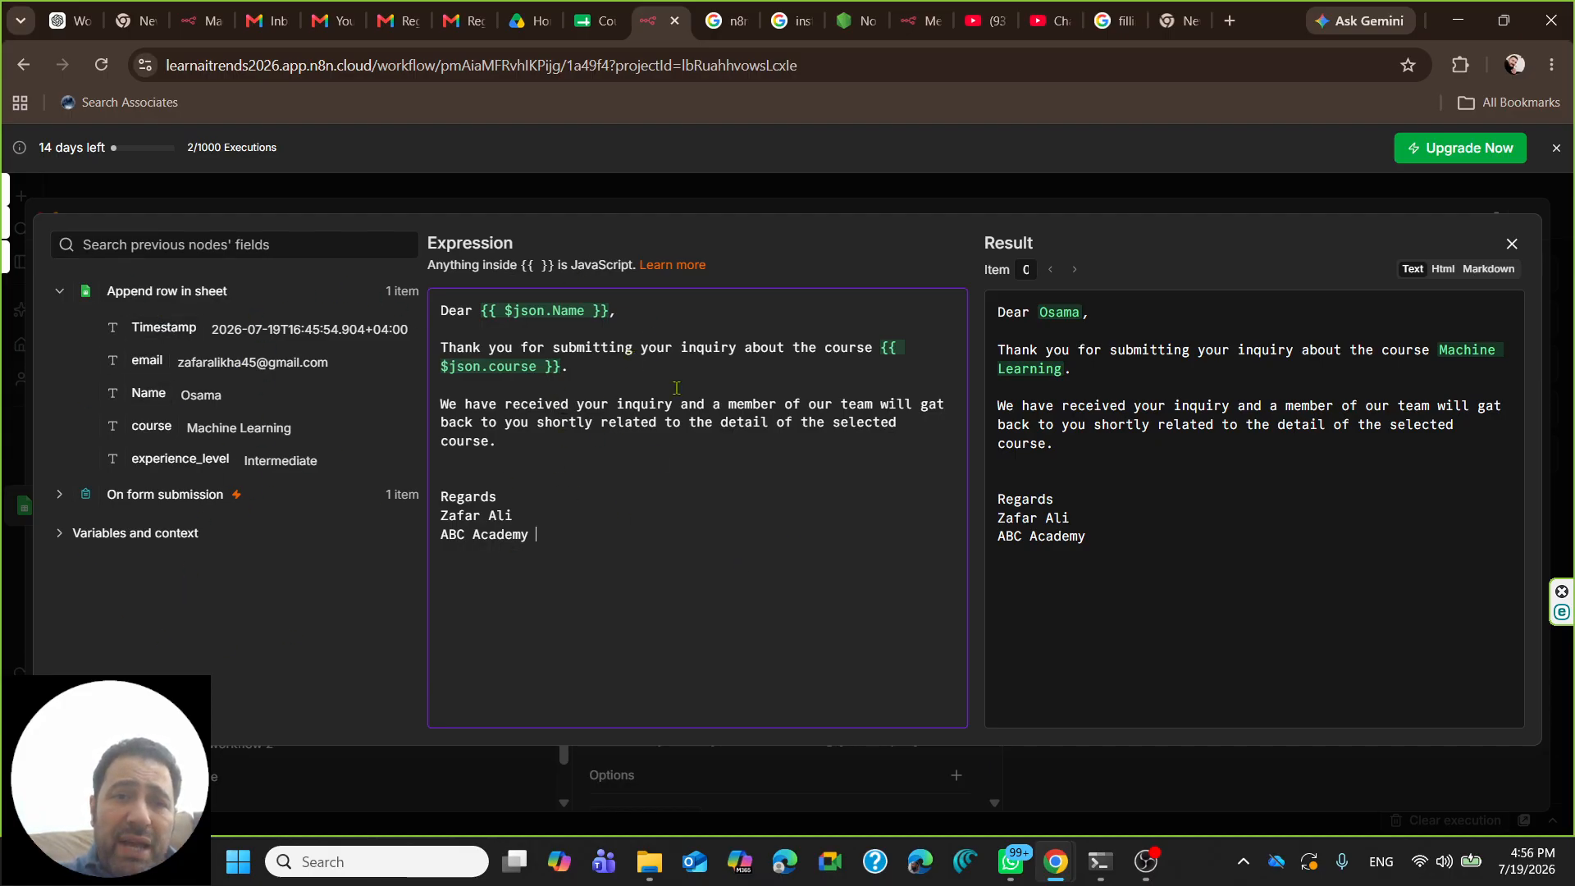
left_click(1512, 244)
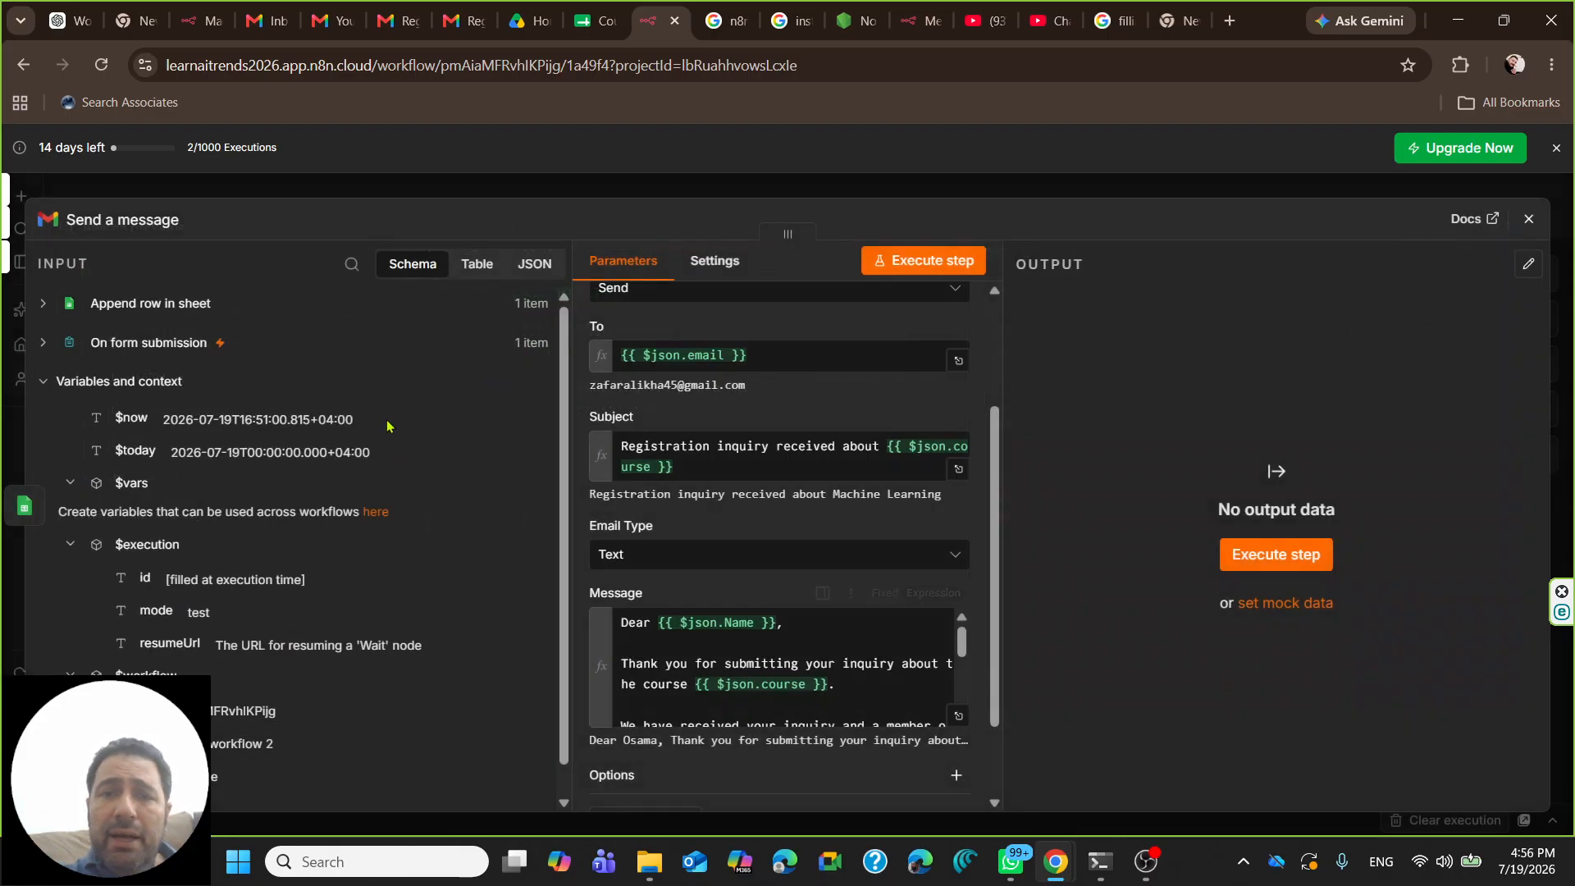
left_click(1275, 558)
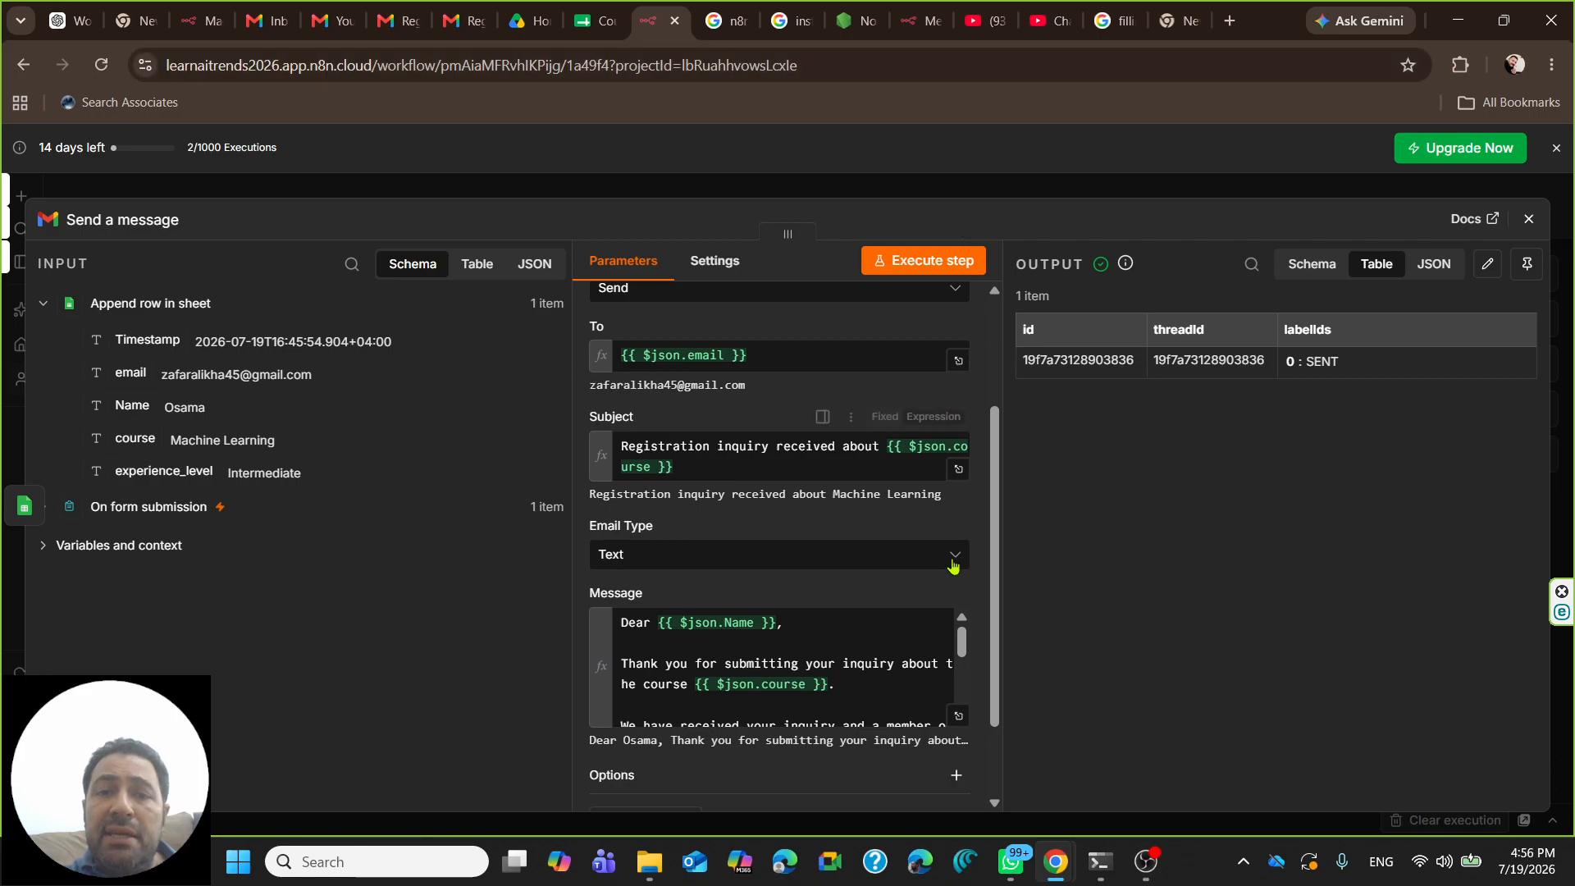
mouse_move(464, 18)
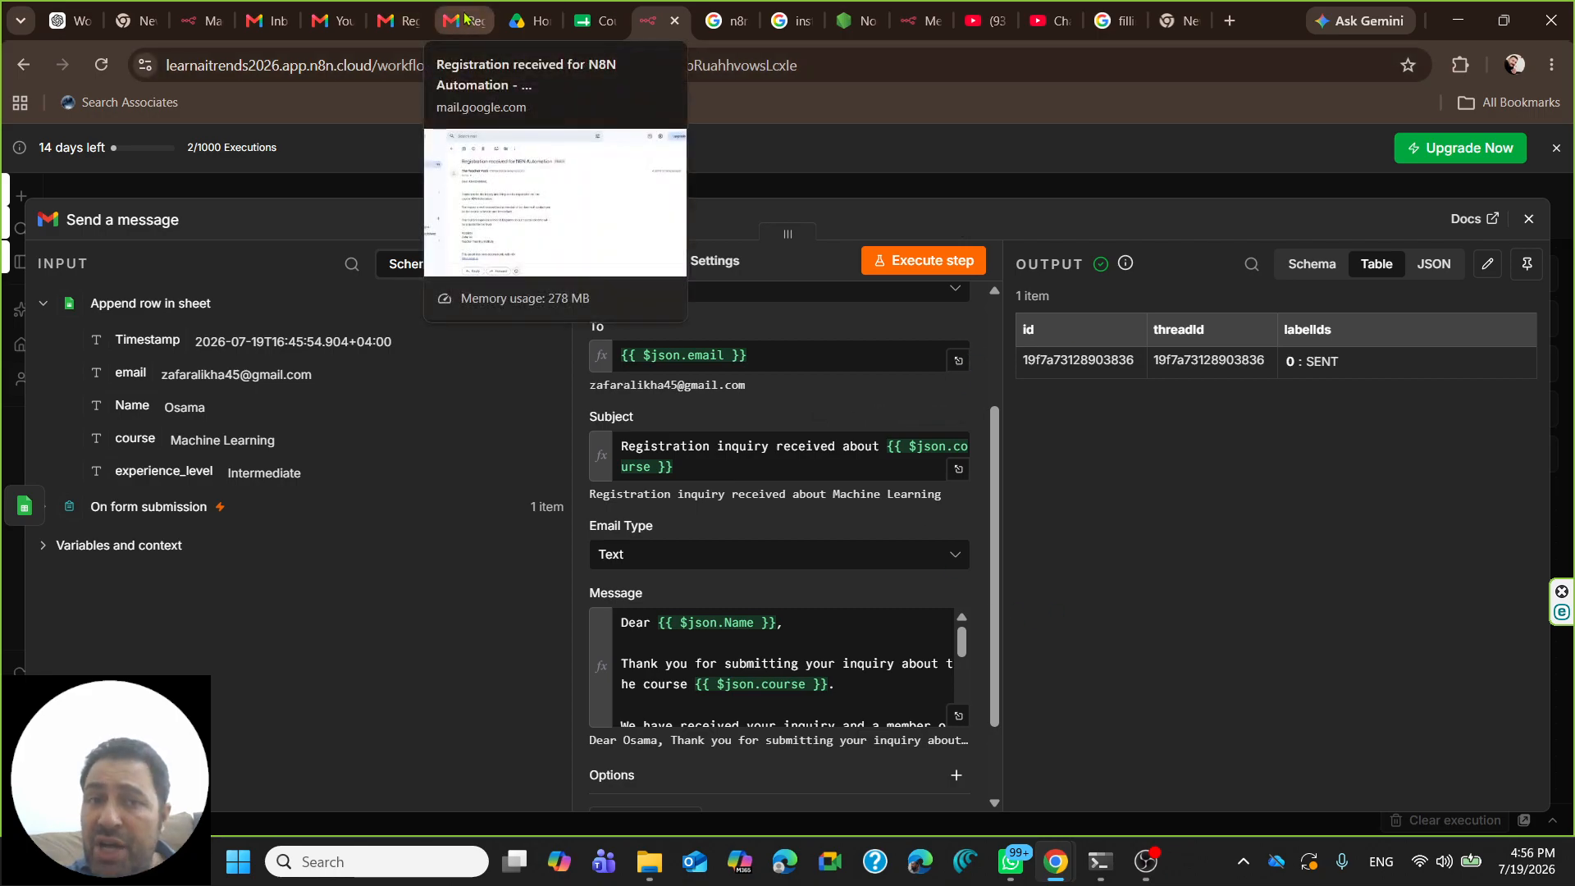
- Refresh the other account's Gmail inbox and open the 'Registration inquiry received about Machine Learning' email
left_click(395, 20)
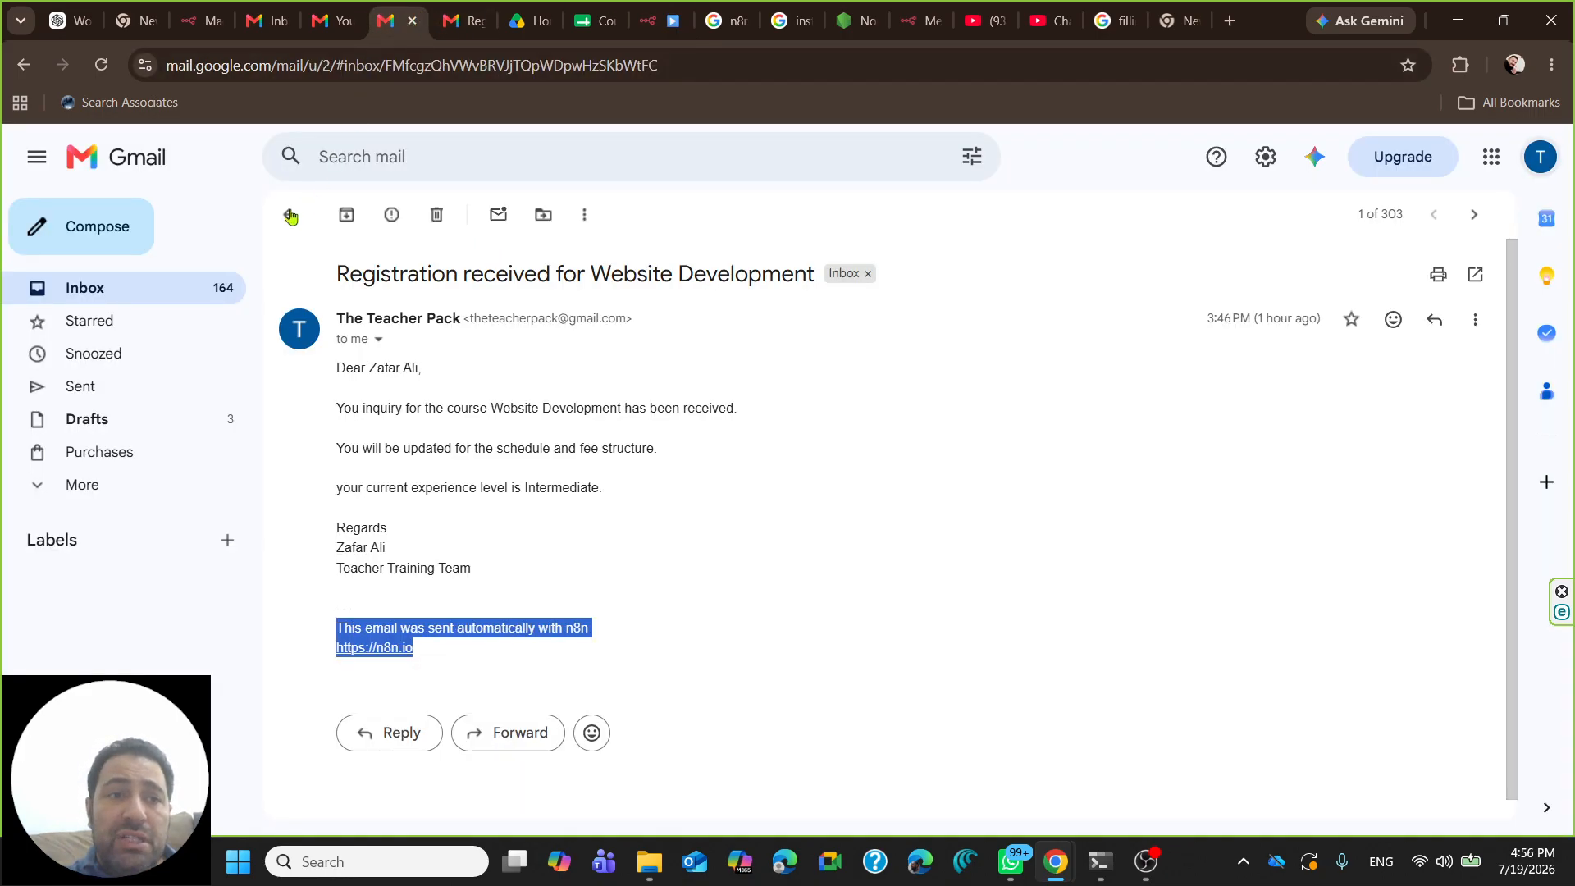
left_click(155, 286)
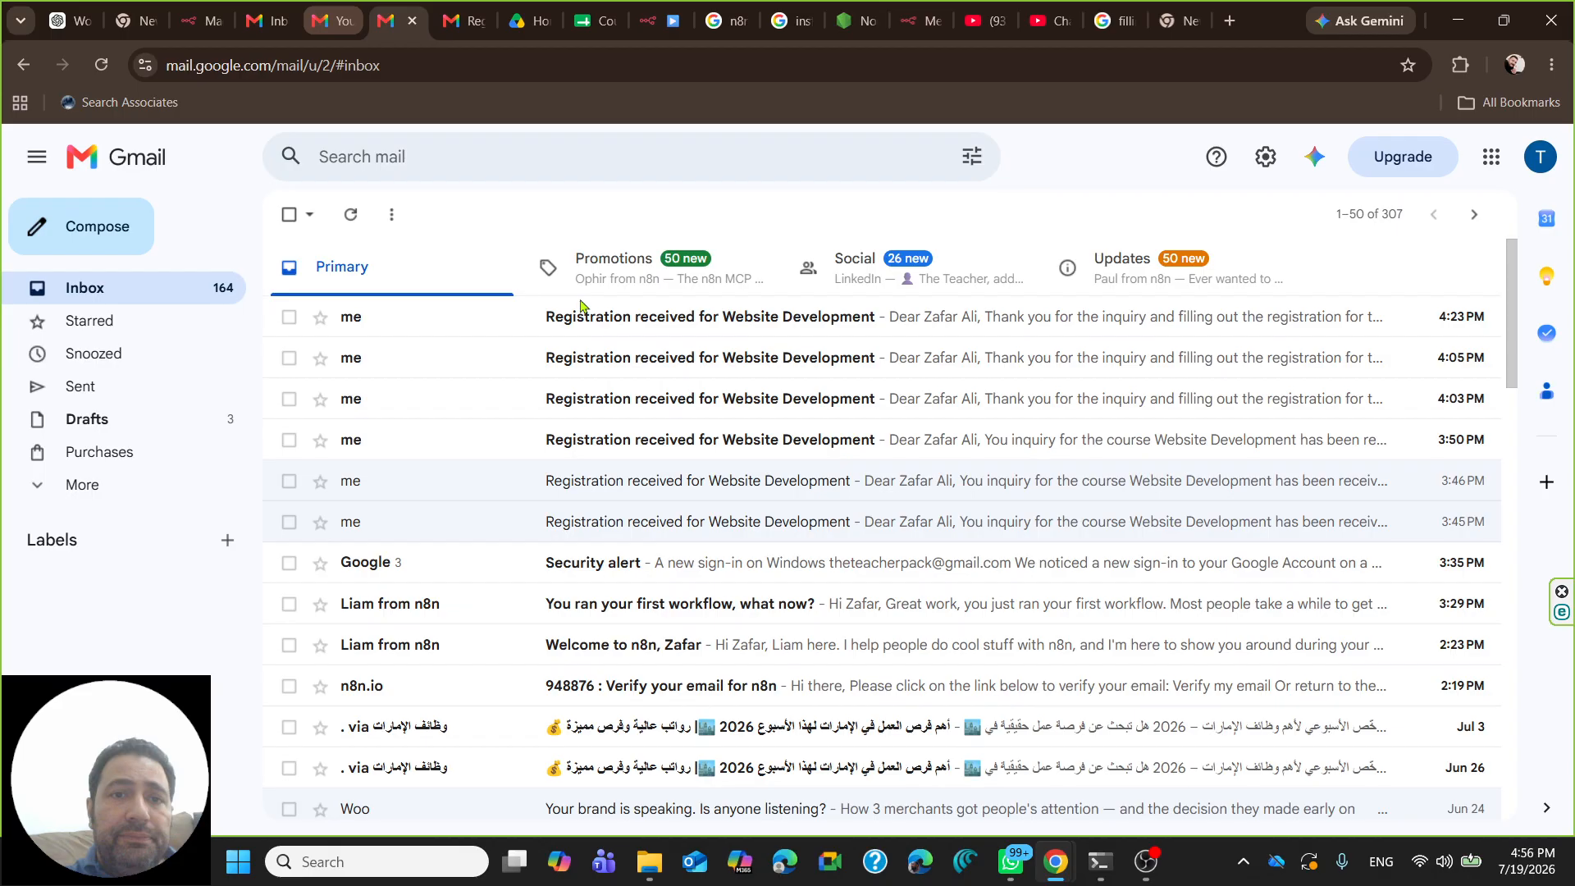
left_click(327, 33)
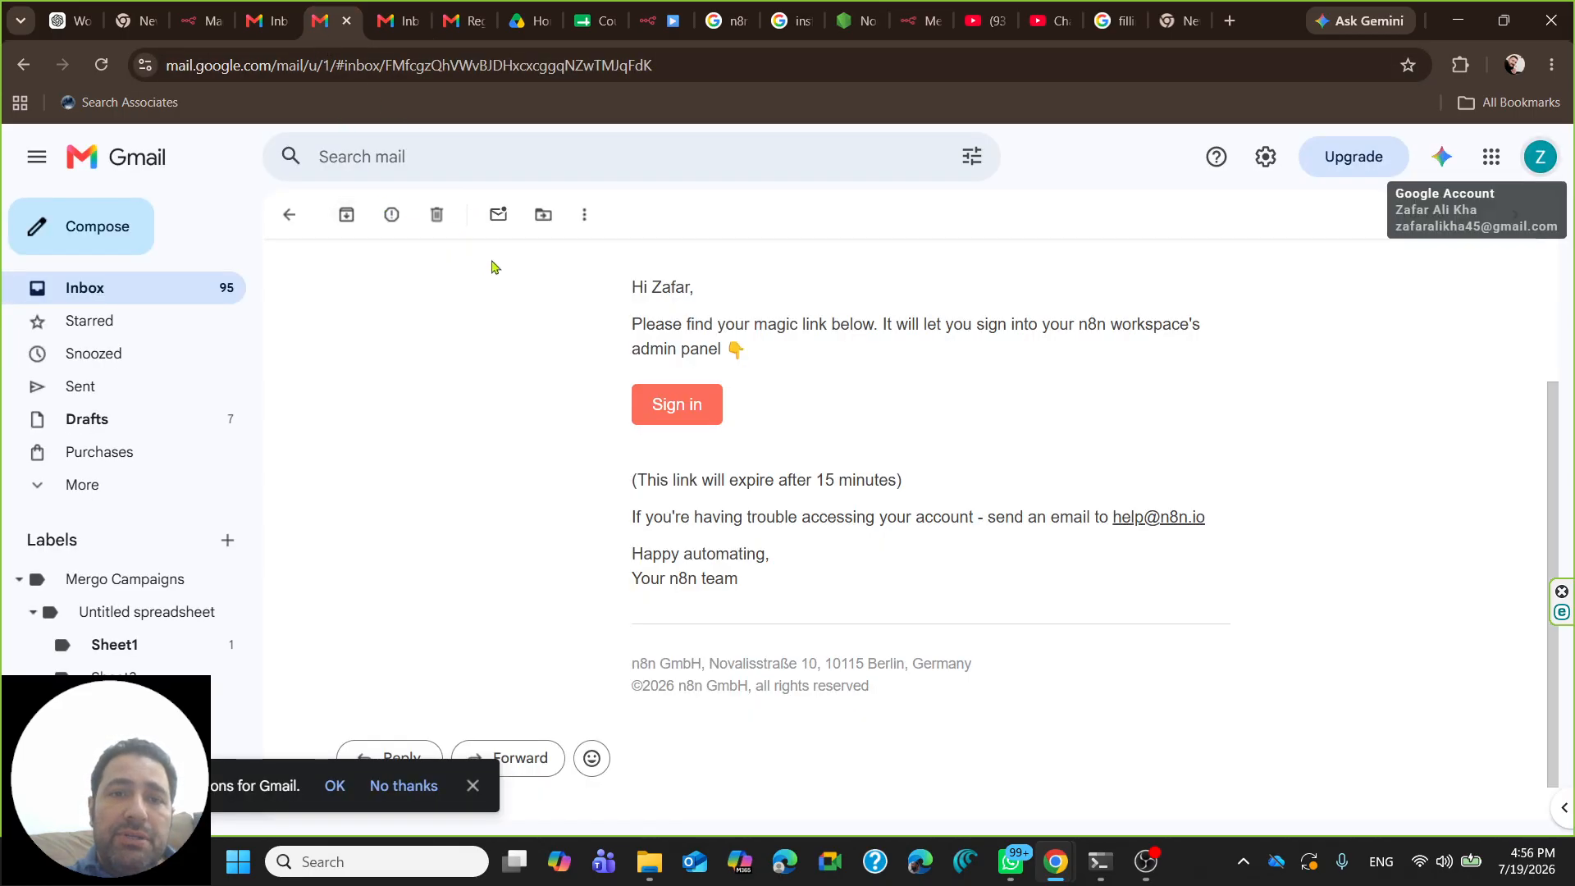
left_click(155, 294)
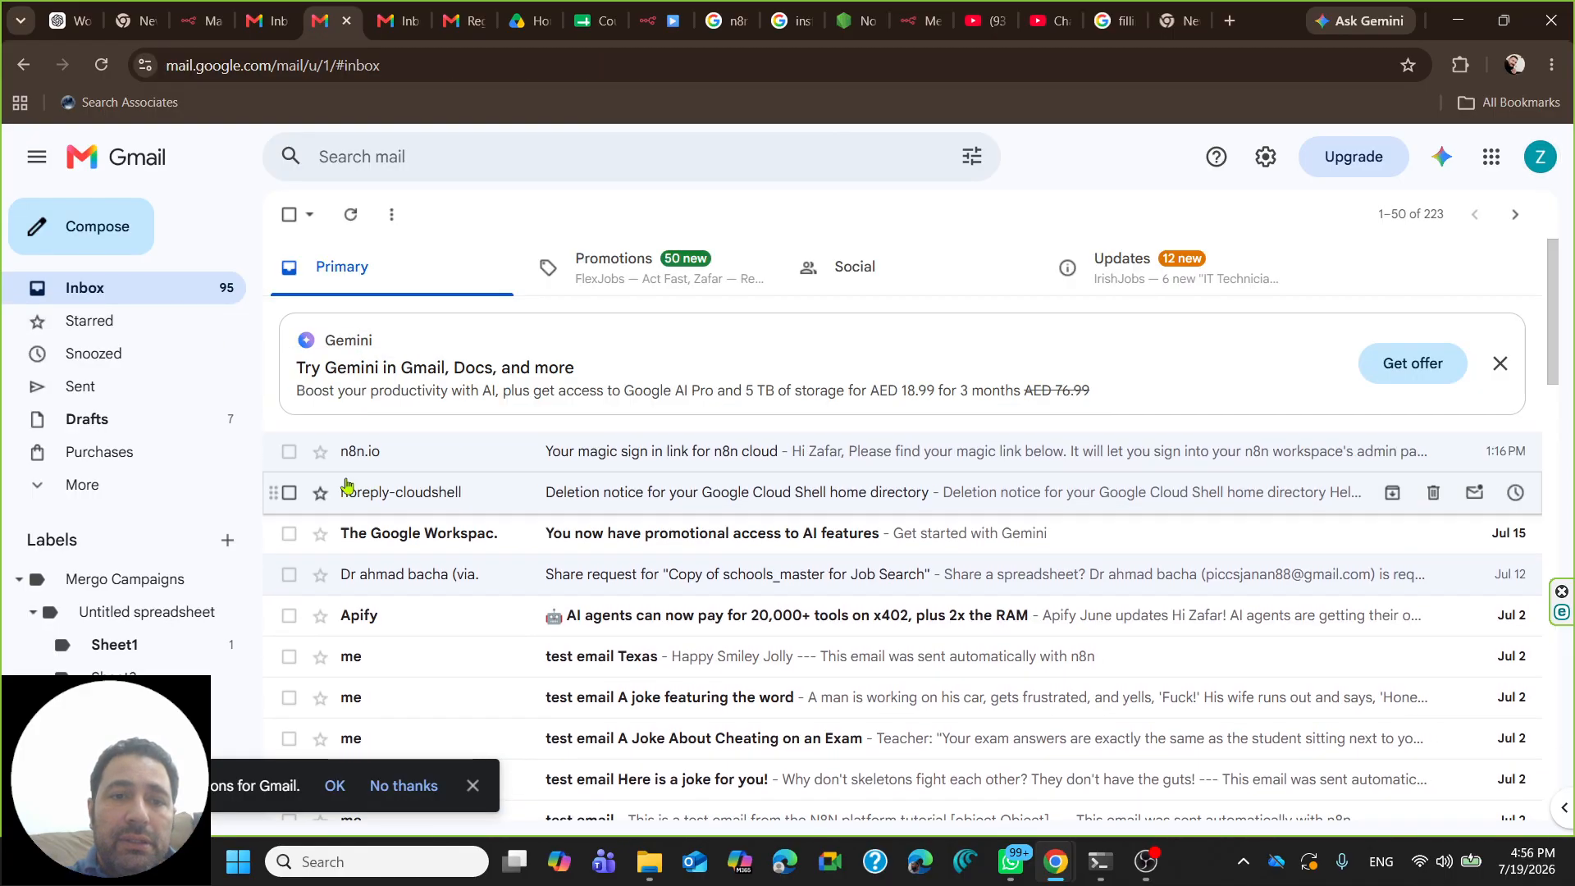
left_click(140, 290)
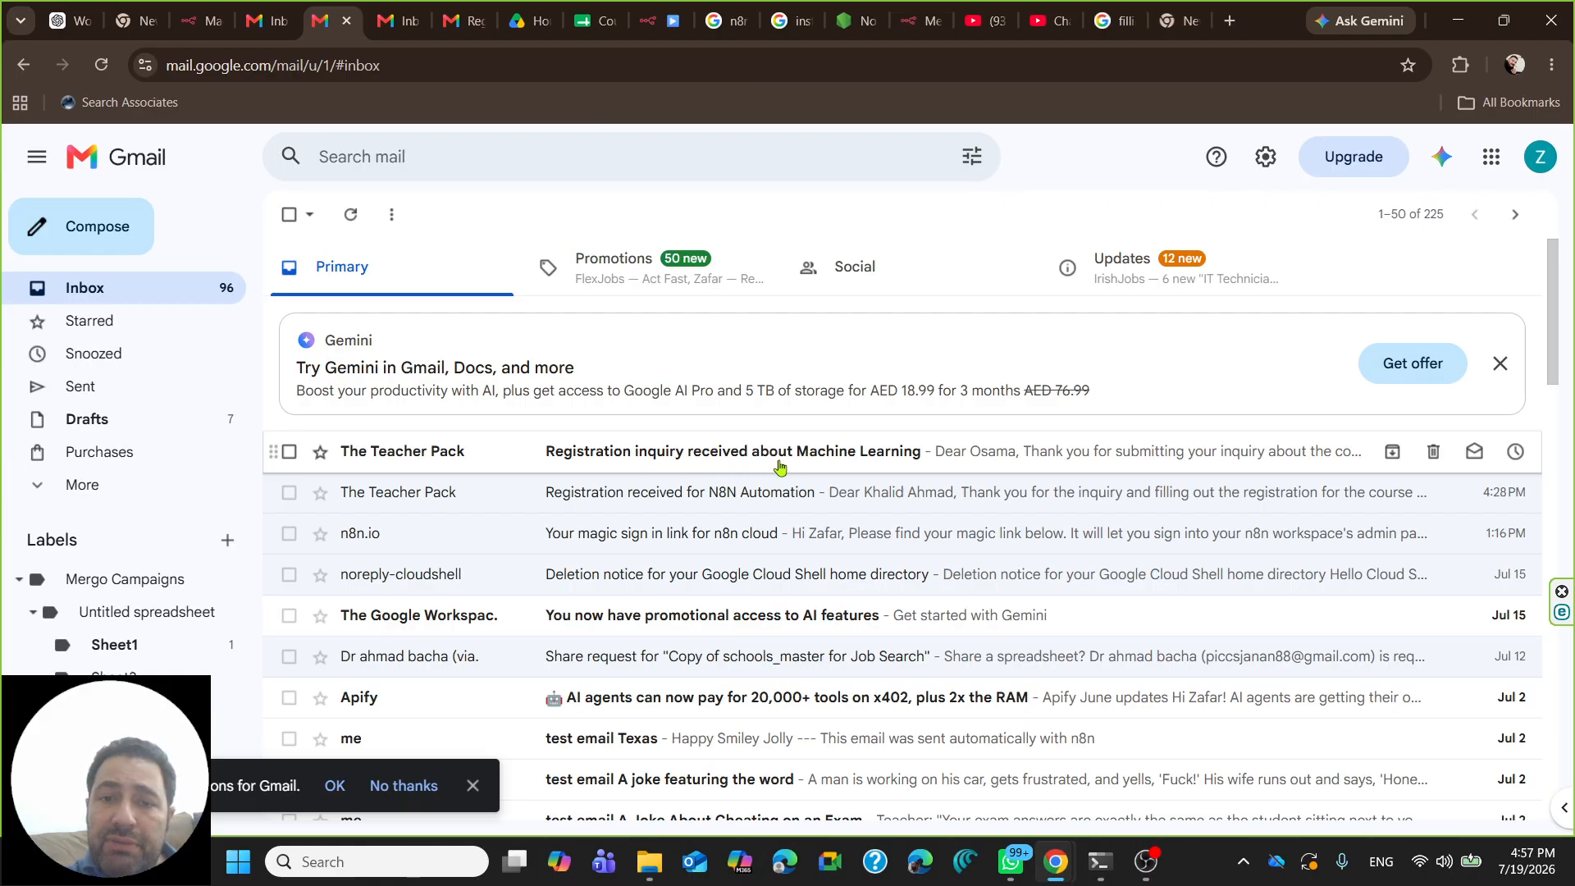
left_click(705, 450)
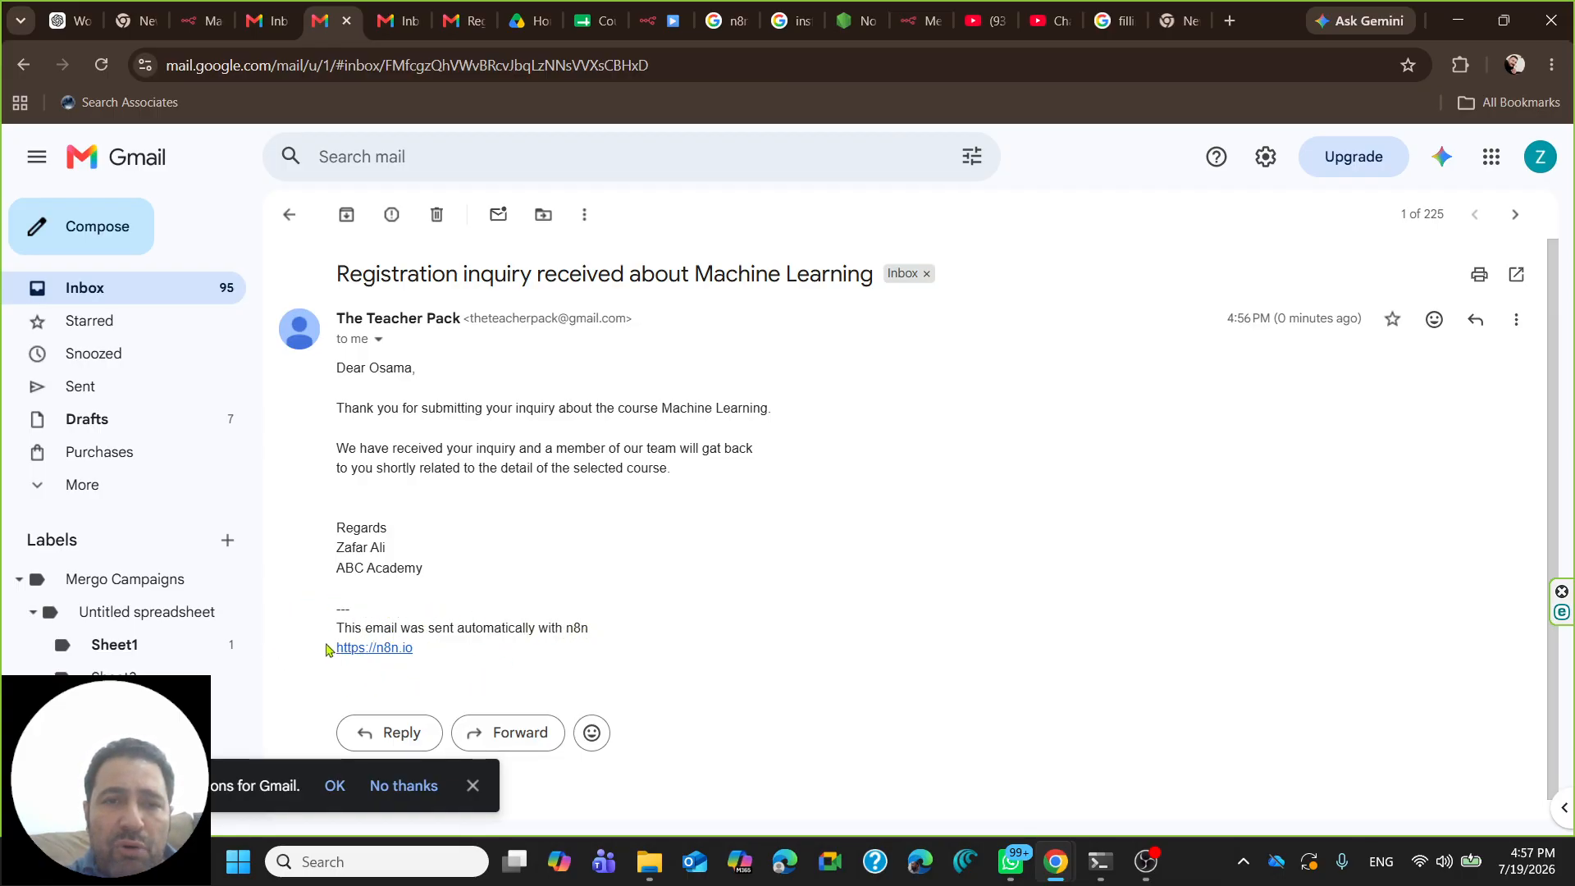
left_click(647, 20)
- Add the Append n8n Attribution option to the Send a message email and switch it off
scroll(723, 606, "down", 2)
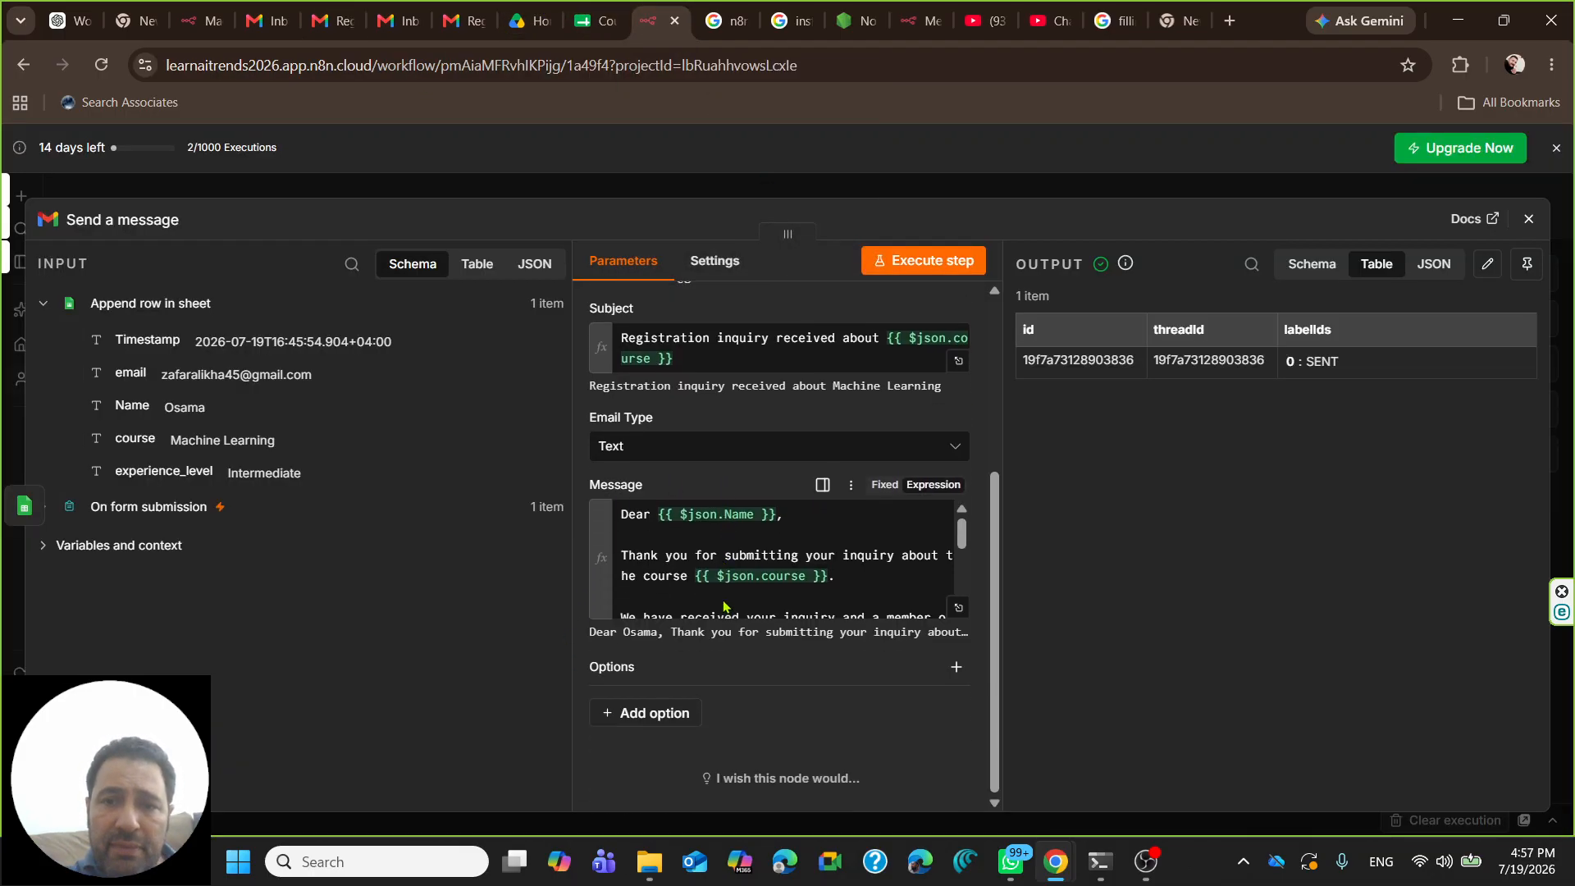
left_click(644, 715)
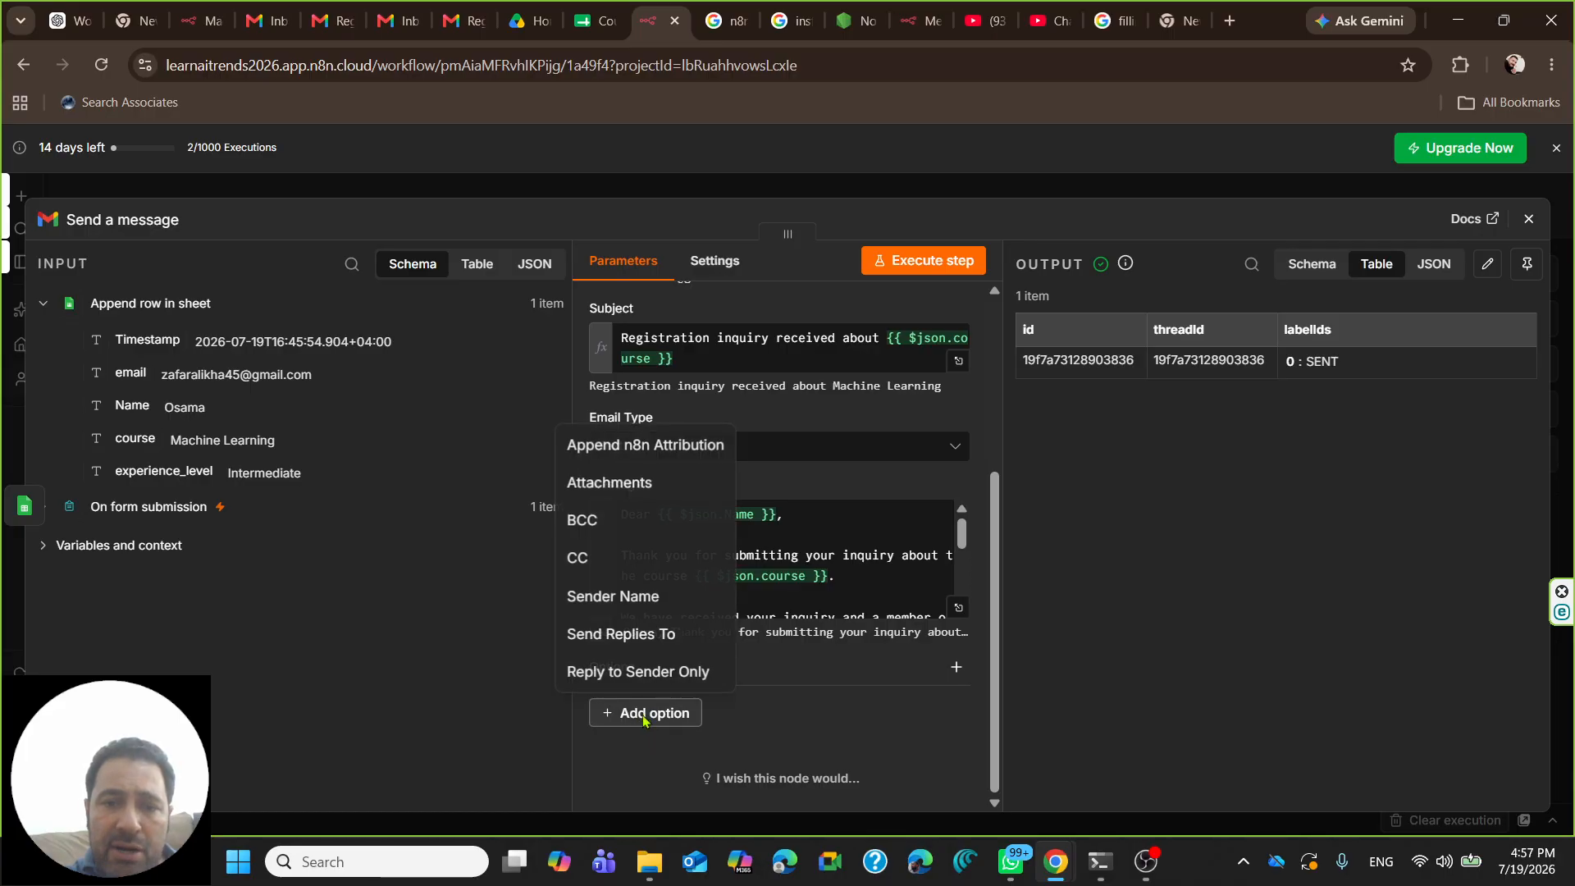
left_click(624, 449)
left_click(603, 718)
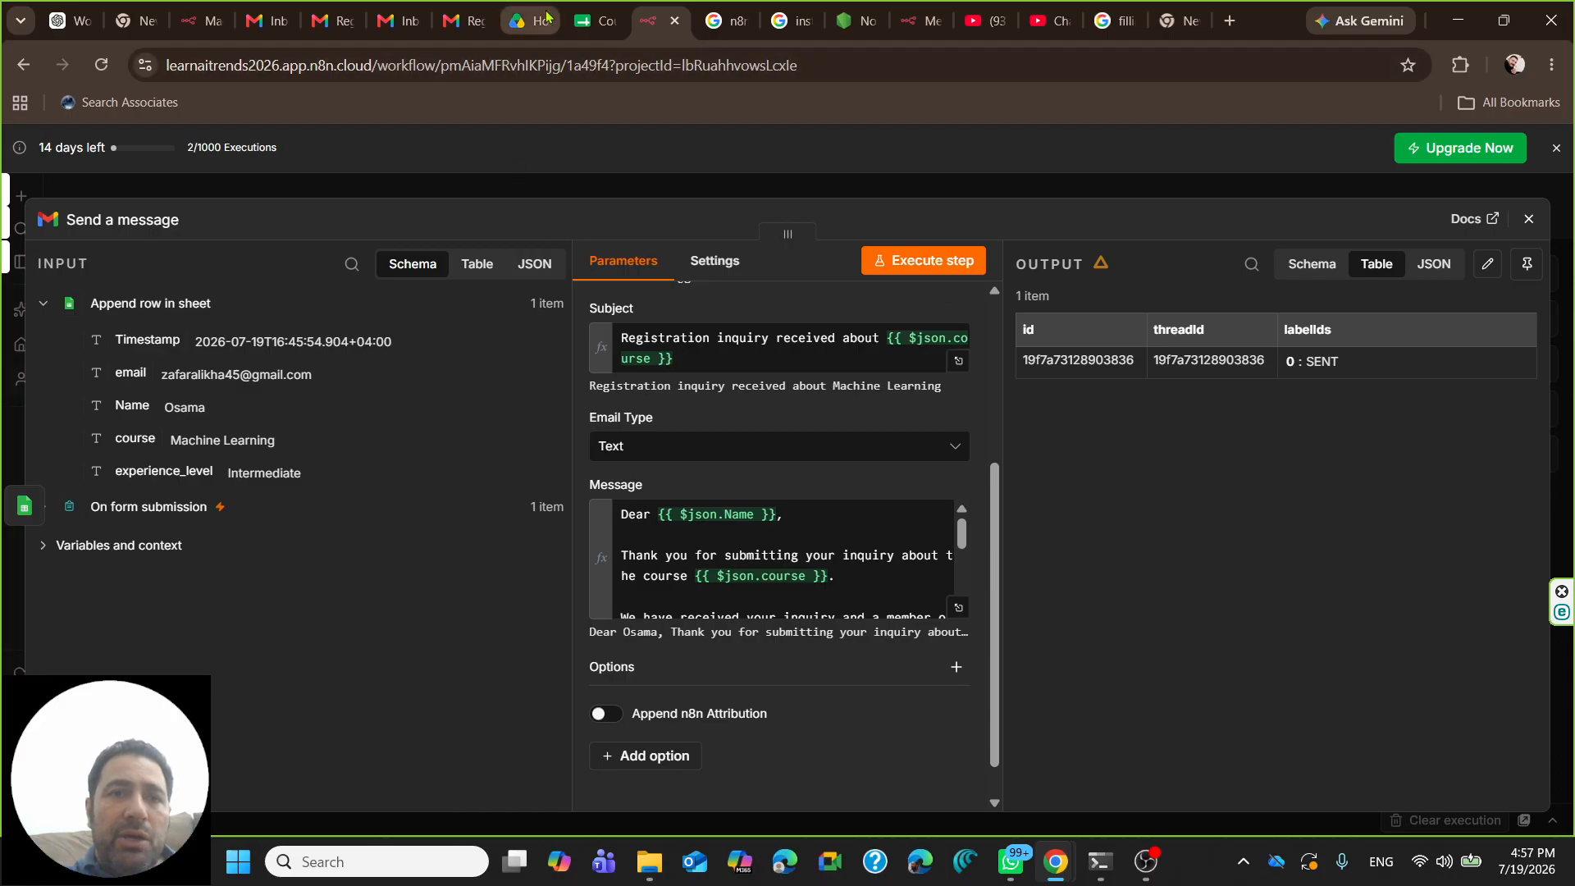
left_click(406, 20)
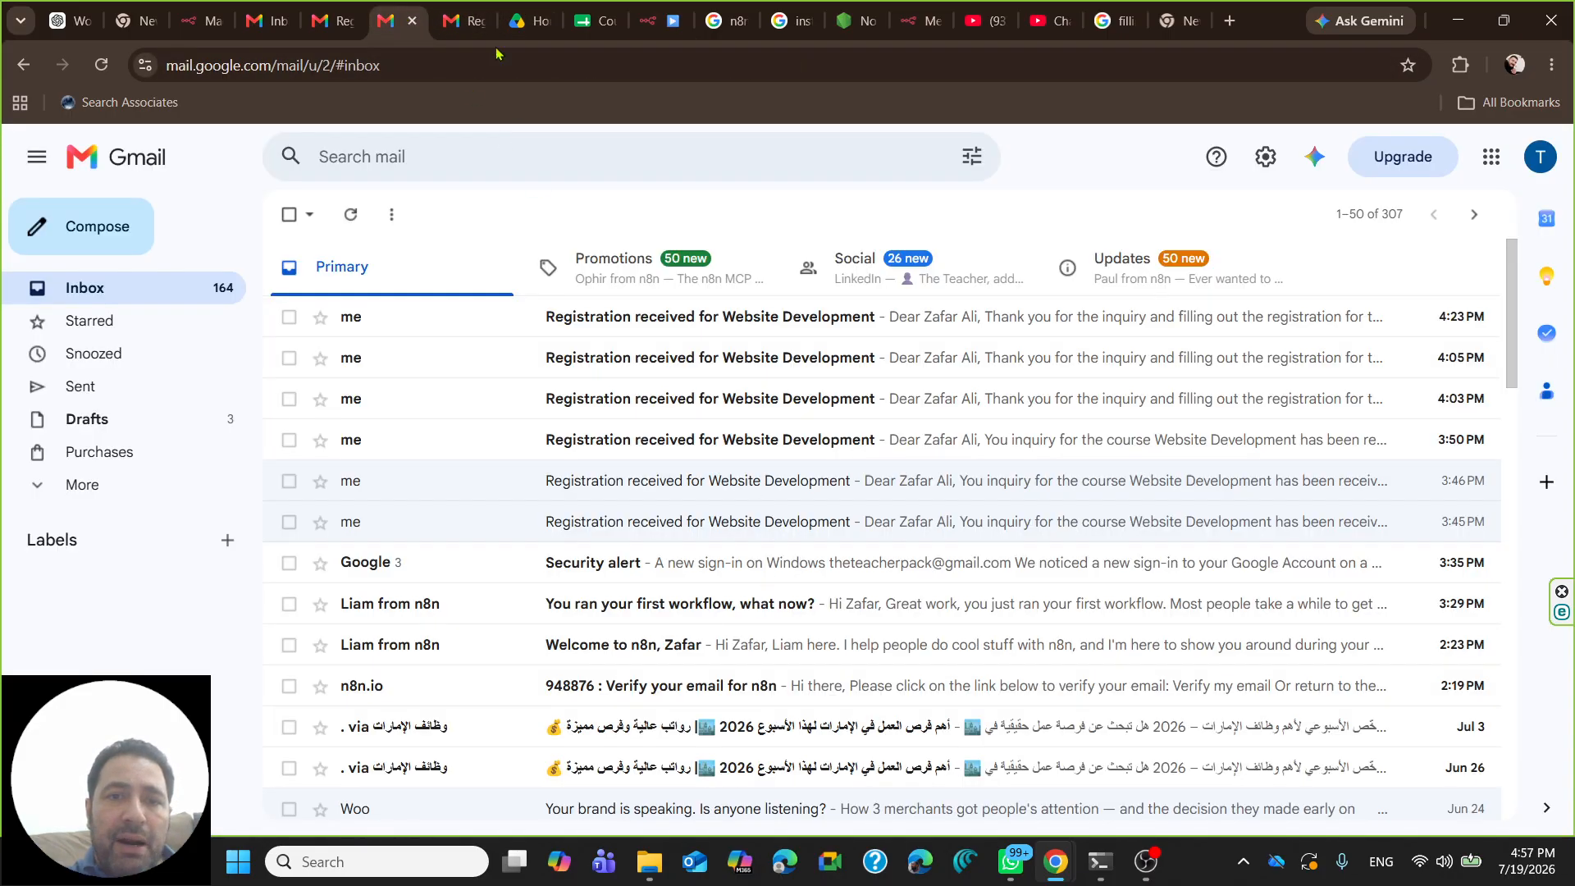
- Highlight the 'sent automatically with n8n' footer in the Registration received for N8N Automation email
left_click(464, 18)
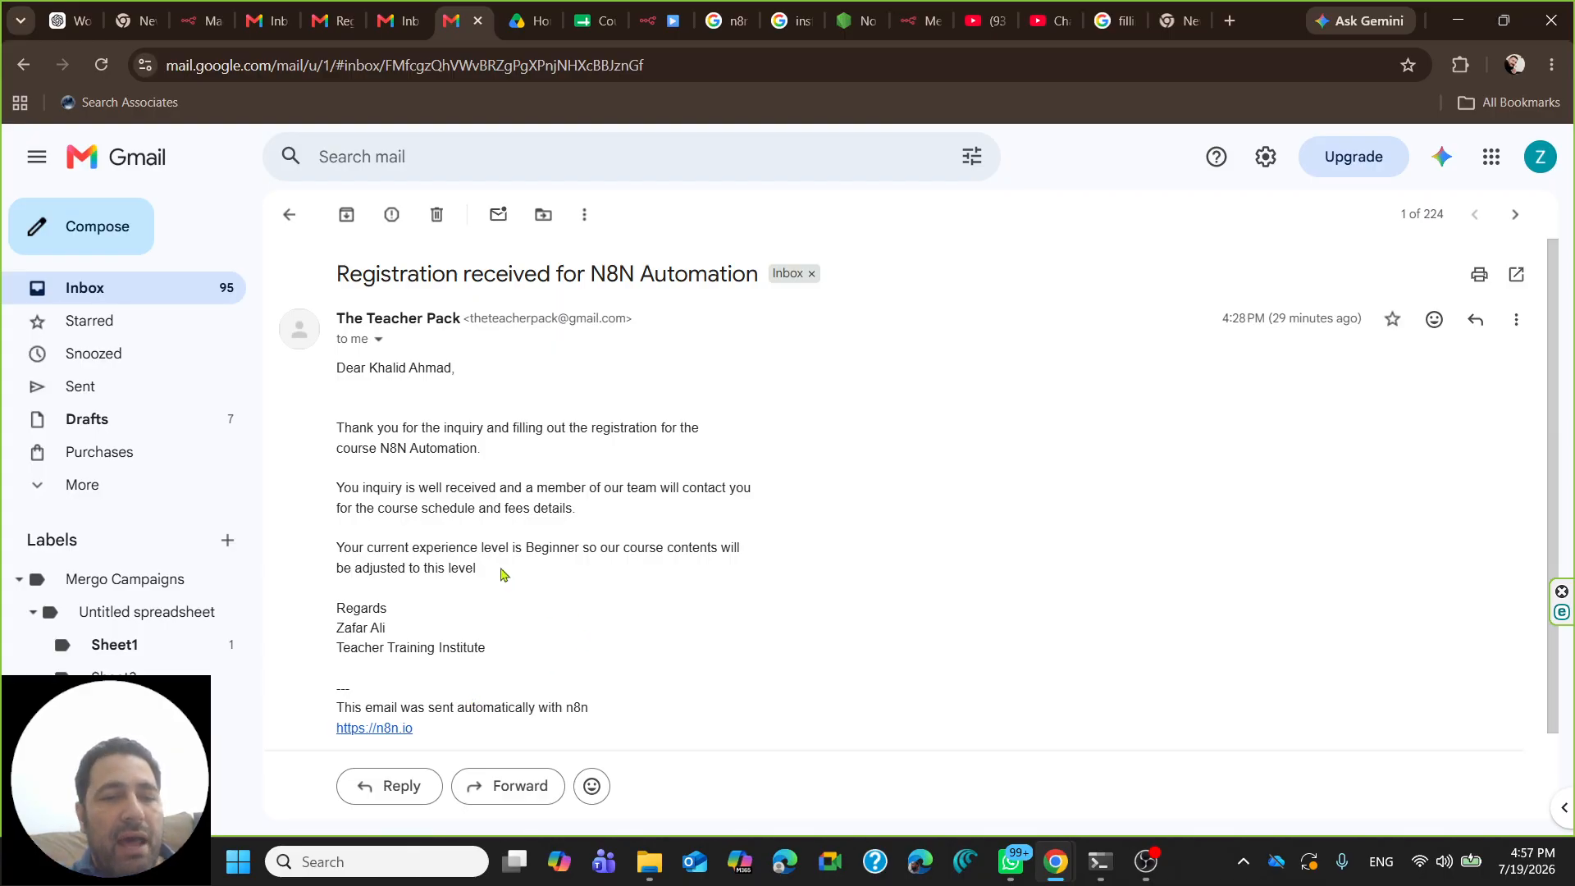
left_click_drag(337, 704, 433, 741)
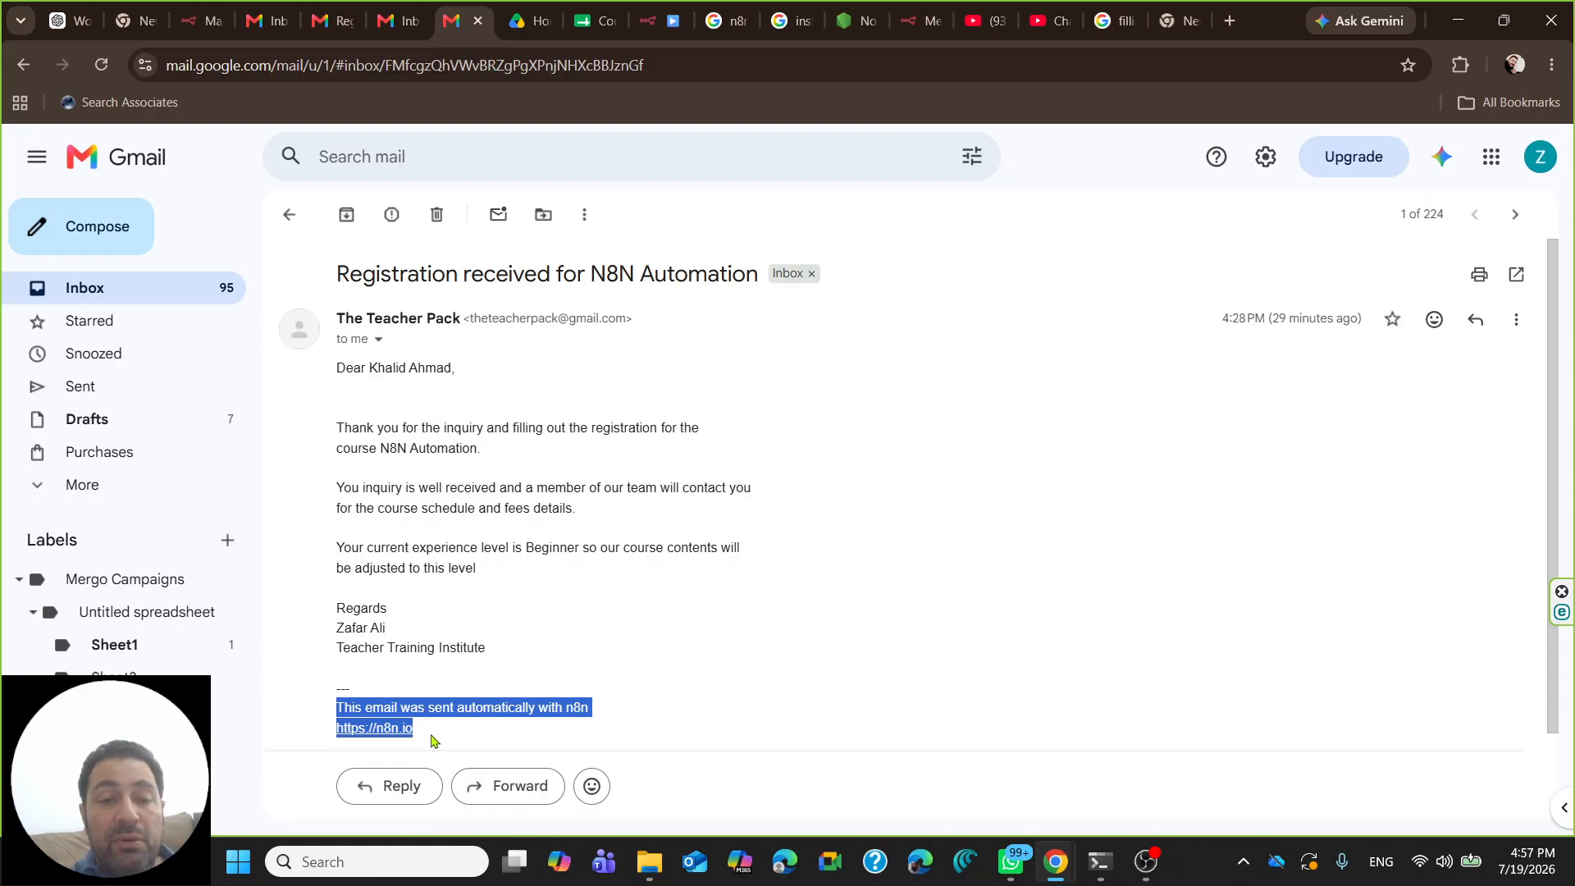
left_click_drag(433, 740, 328, 710)
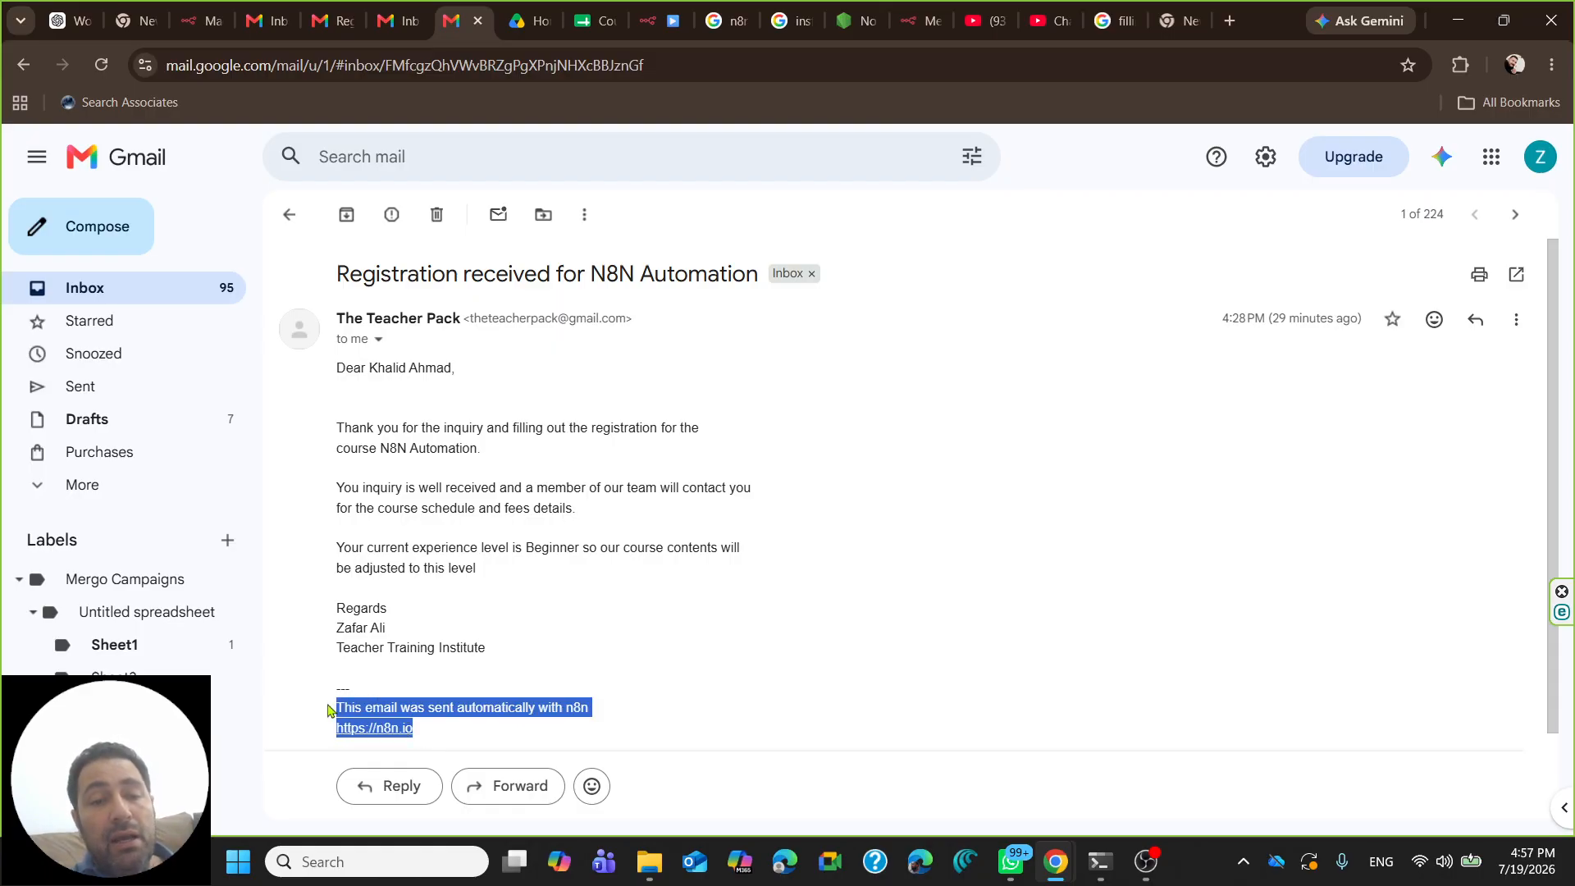
left_click_drag(430, 735, 335, 708)
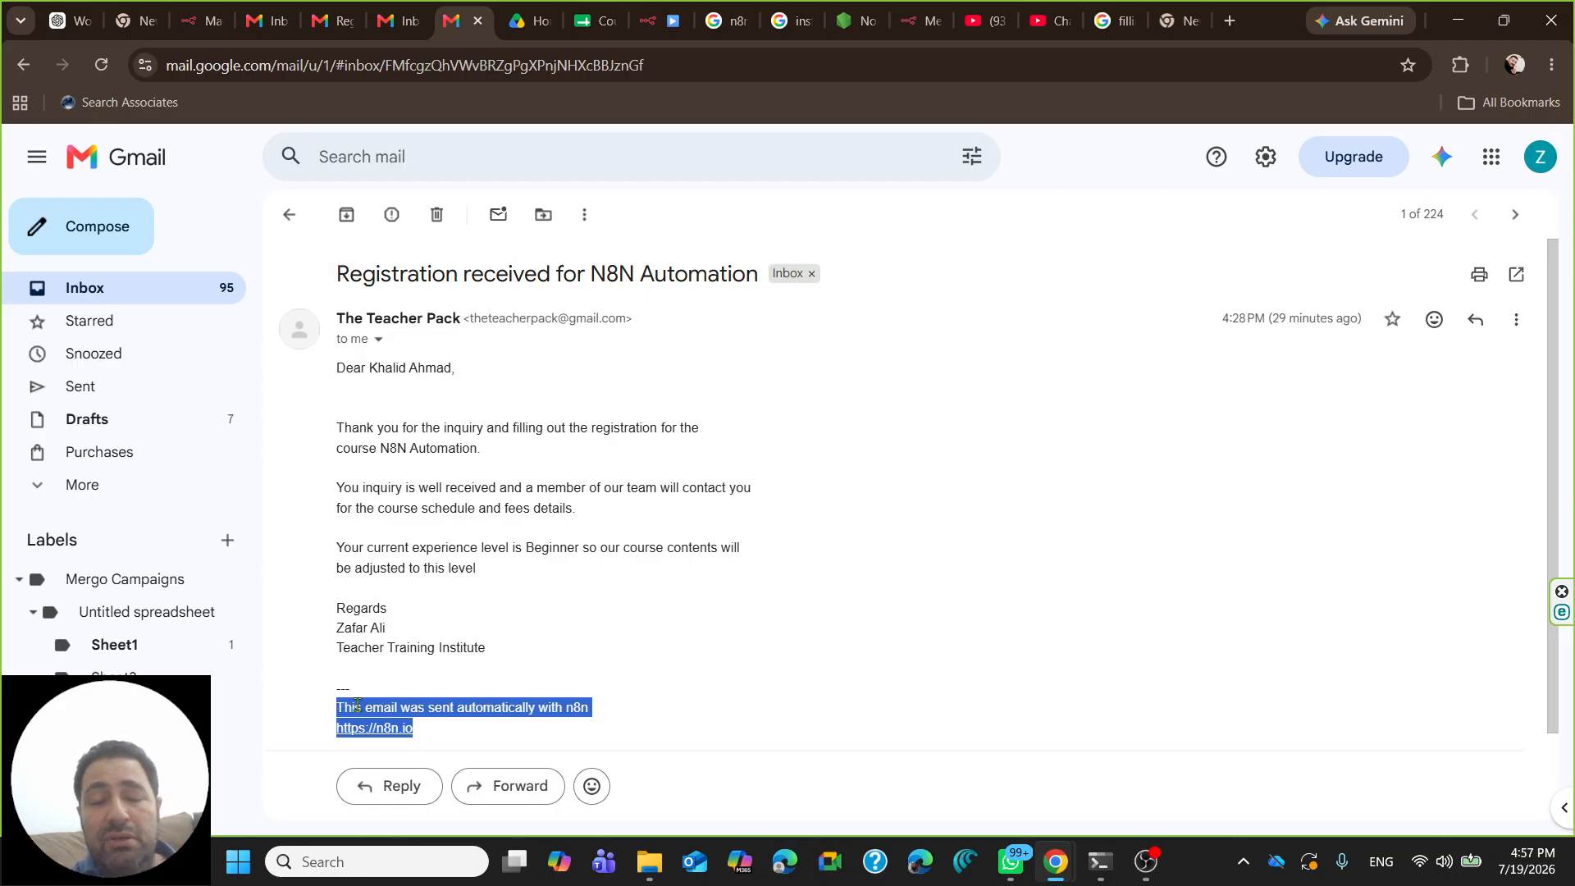
left_click(425, 730)
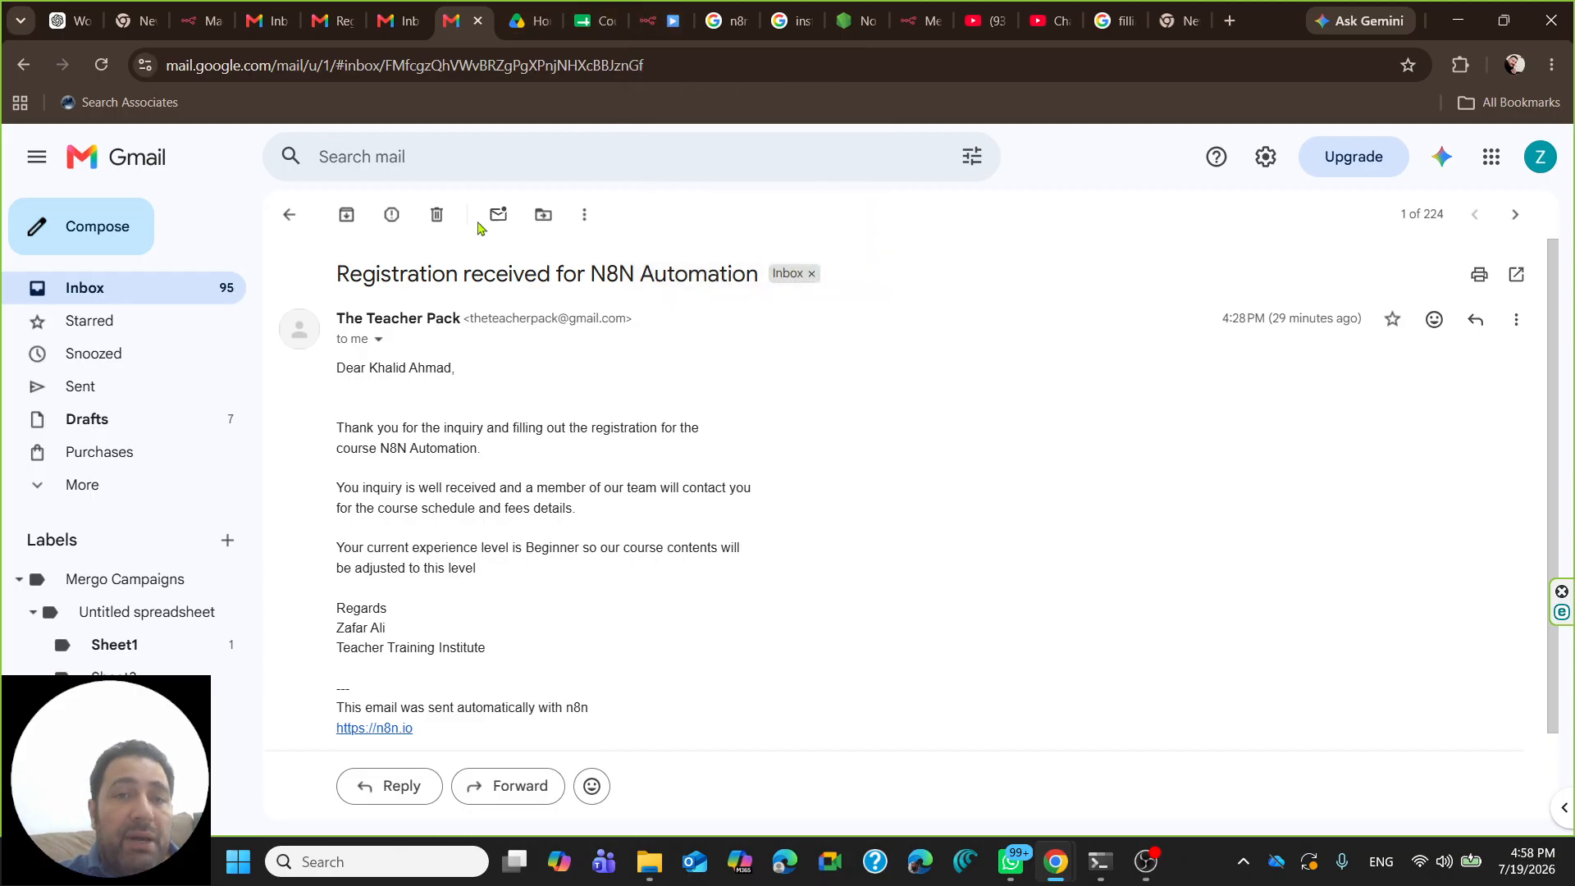
left_click_drag(422, 734, 338, 707)
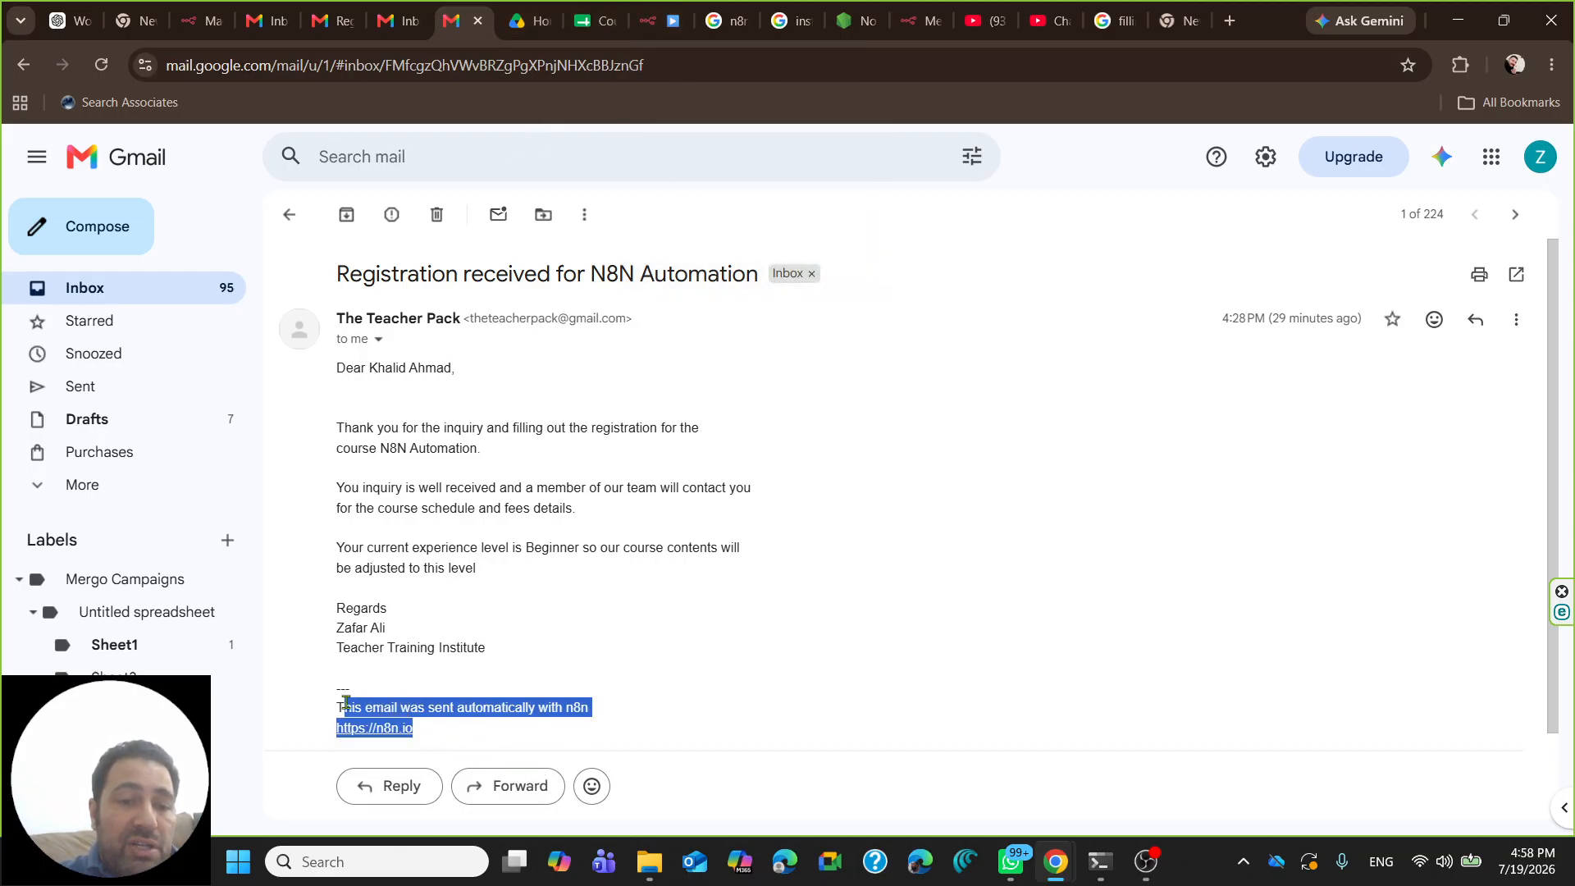
left_click(648, 16)
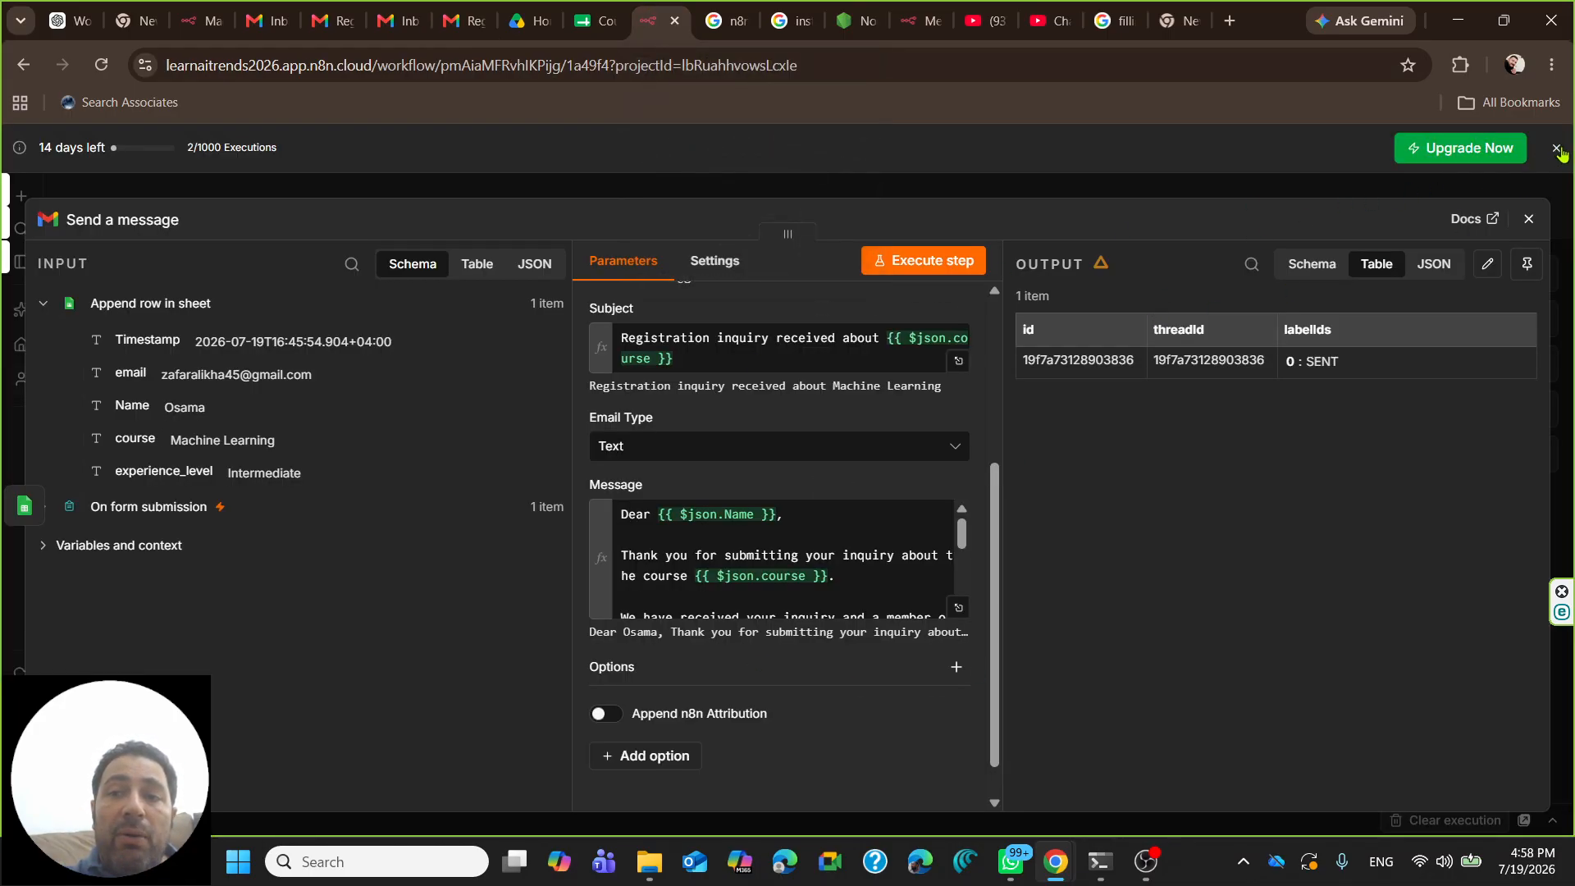
- Rerun the whole workflow and space its three nodes evenly across the canvas
left_click(1528, 220)
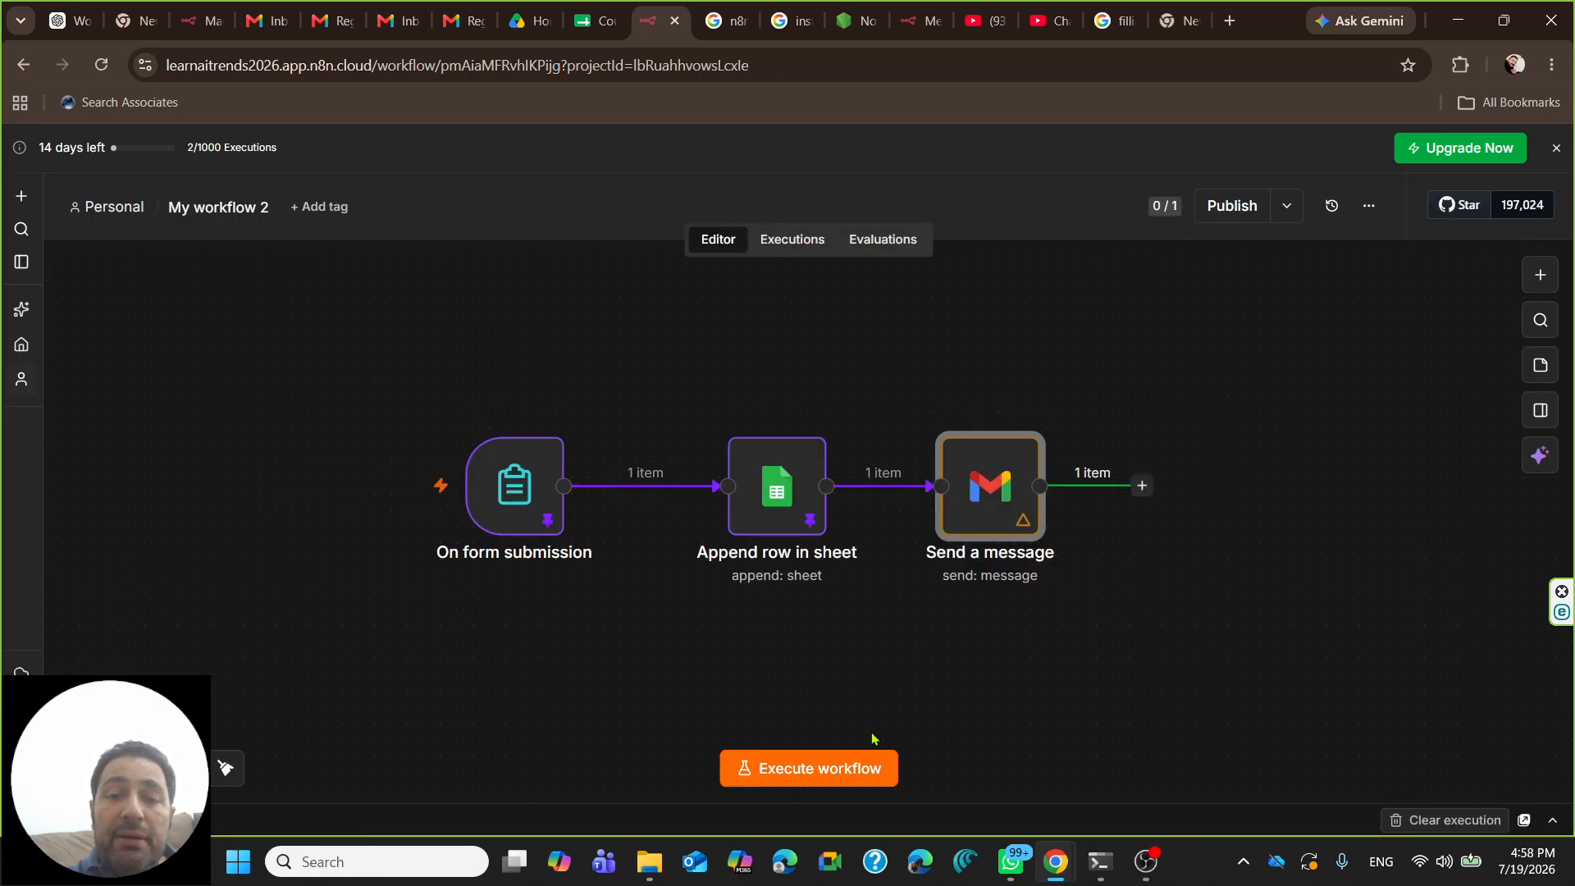
left_click(816, 767)
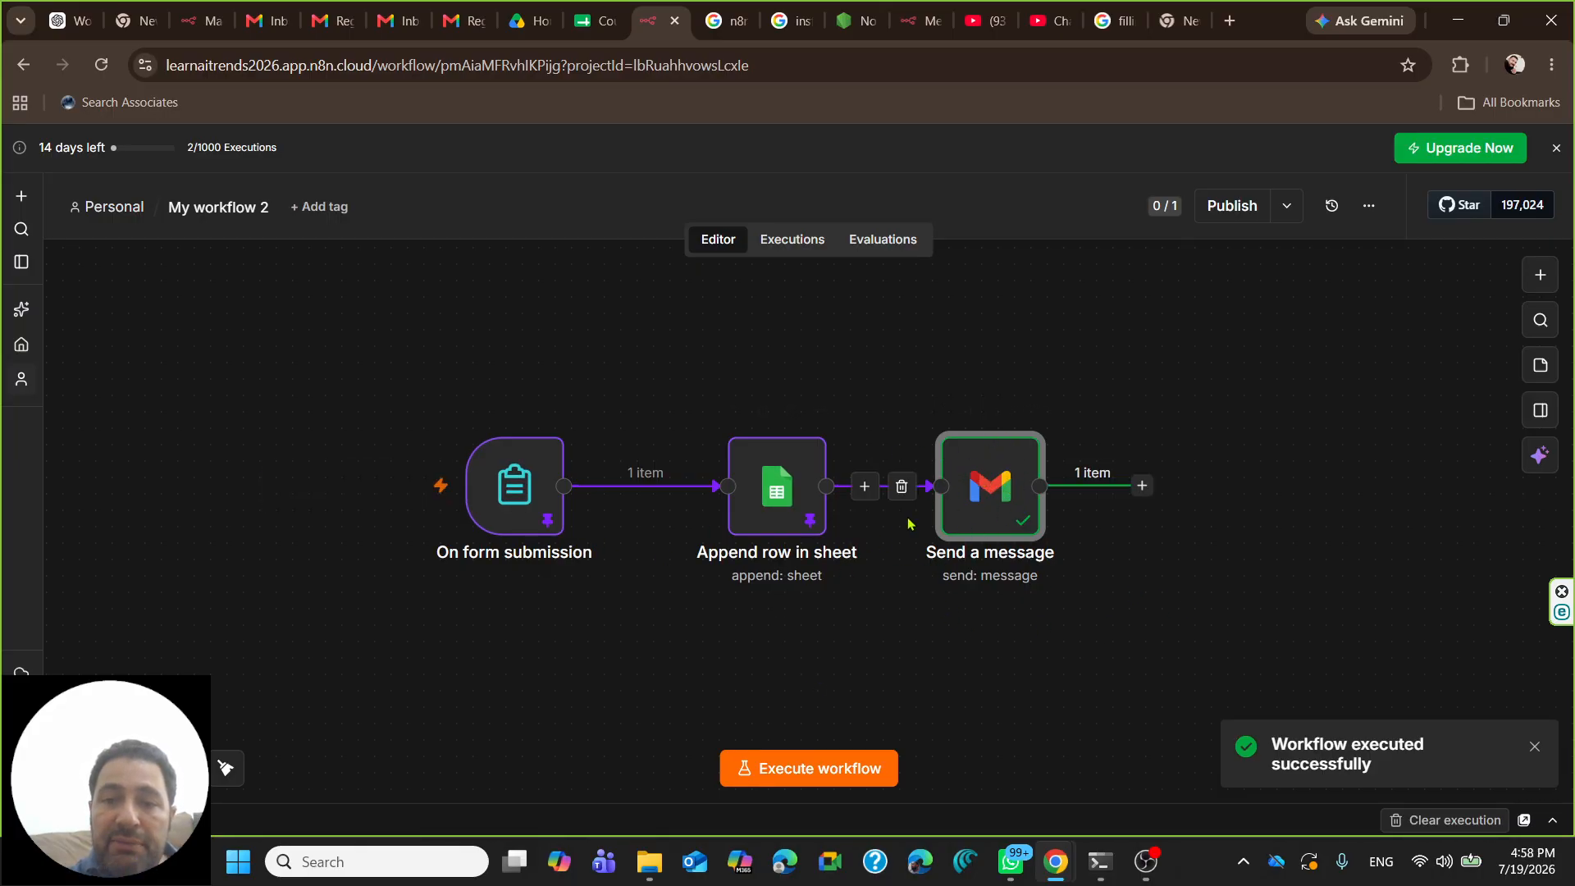
left_click_drag(1015, 501, 1138, 502)
left_click_drag(475, 498, 393, 499)
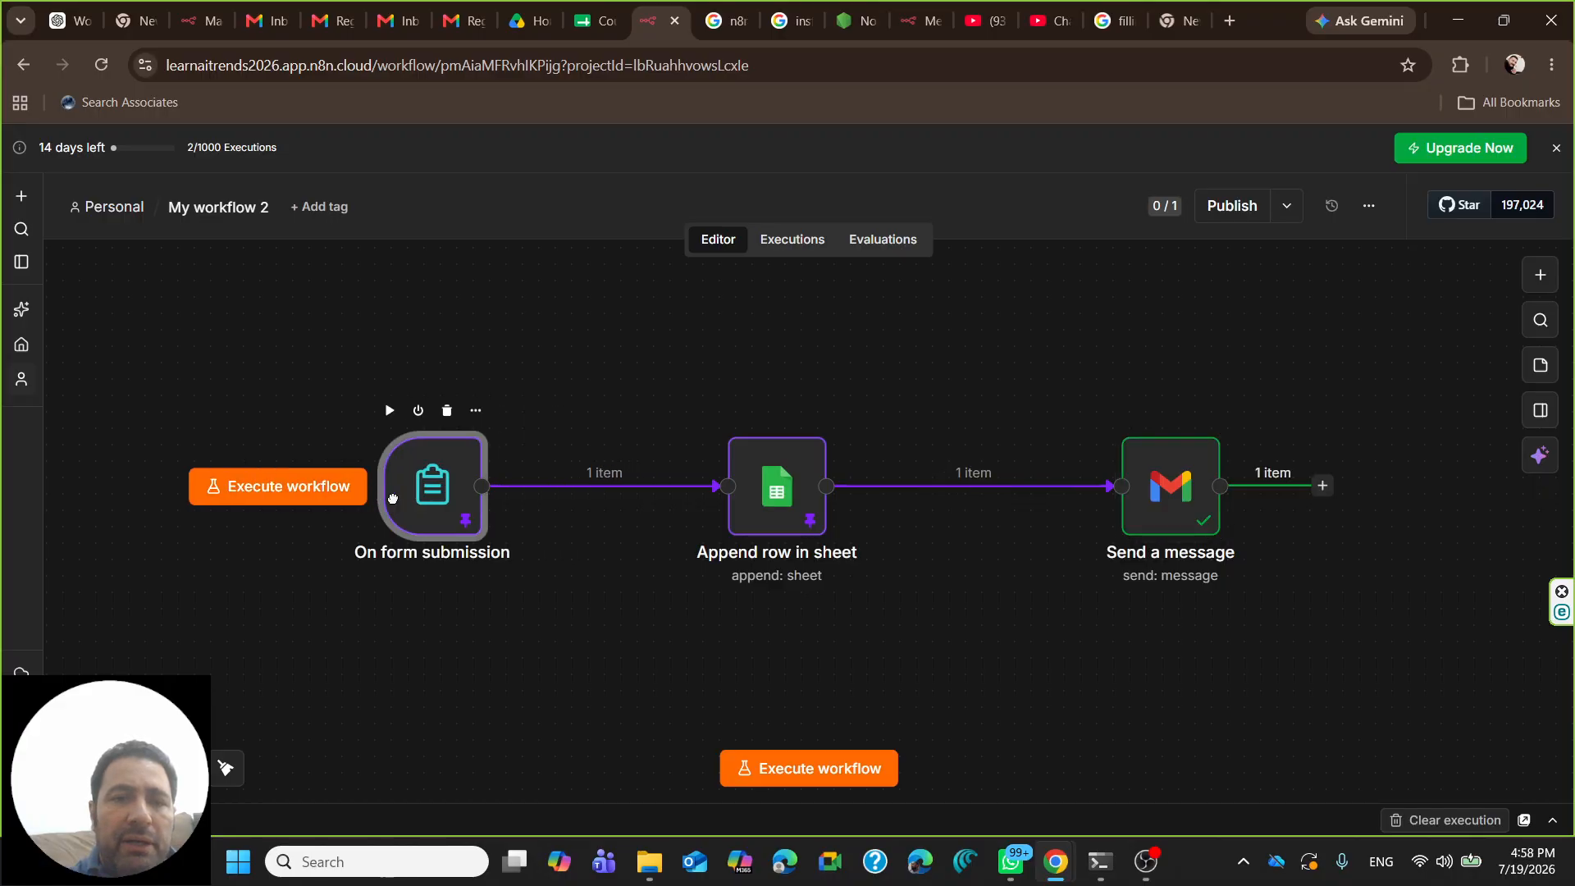
- Add a new Text Input element to the On form submission trigger's form
double_click(410, 500)
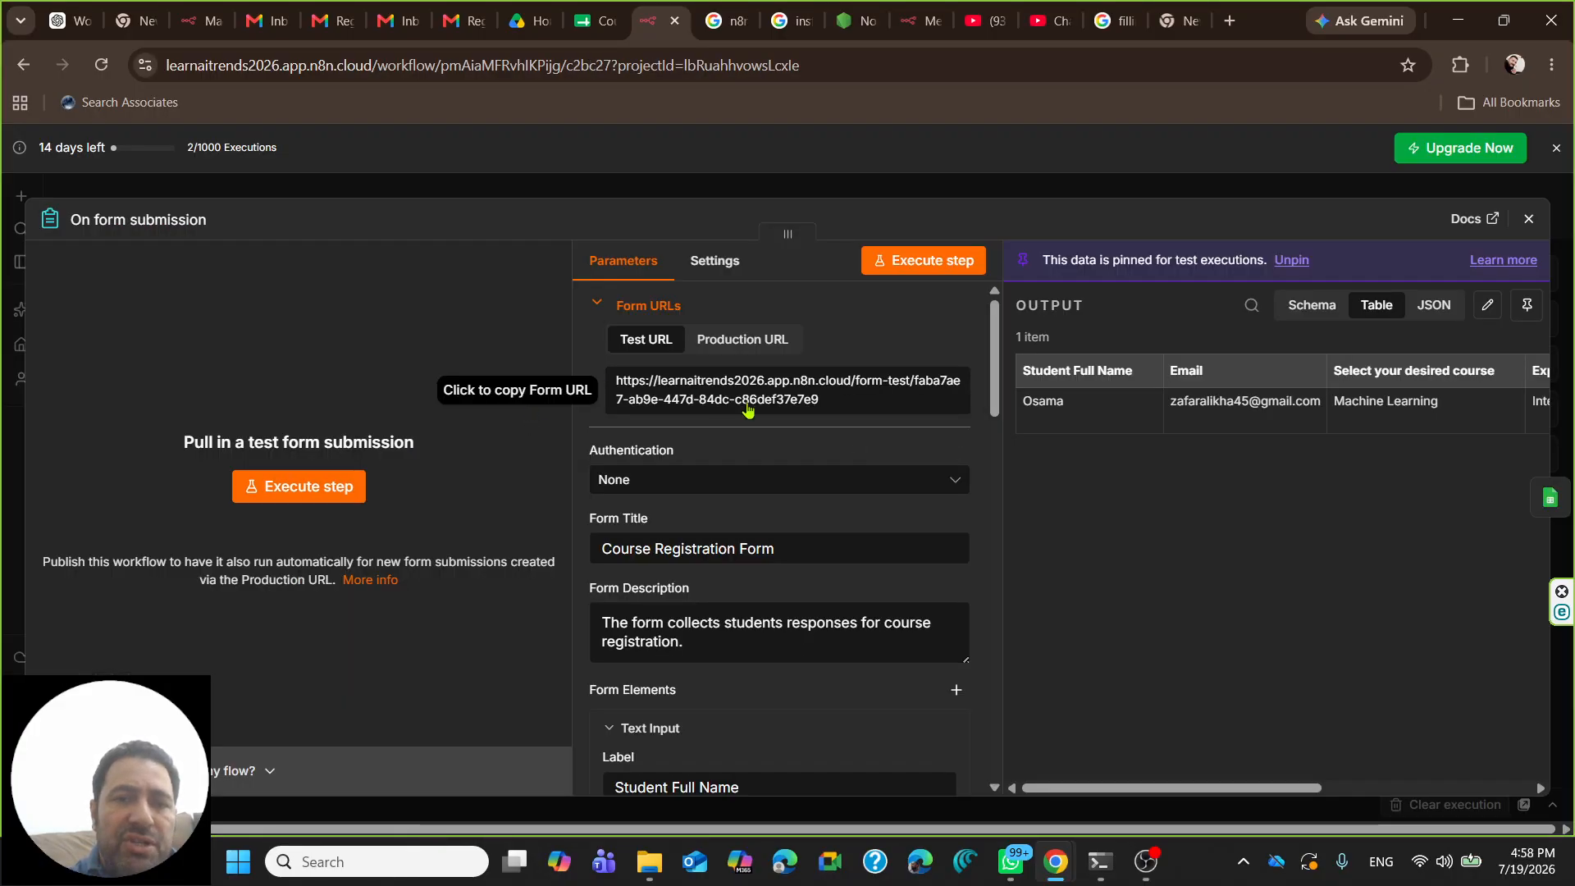
scroll(833, 422, "down", 15)
scroll(833, 420, "up", 4)
scroll(661, 541, "down", 1)
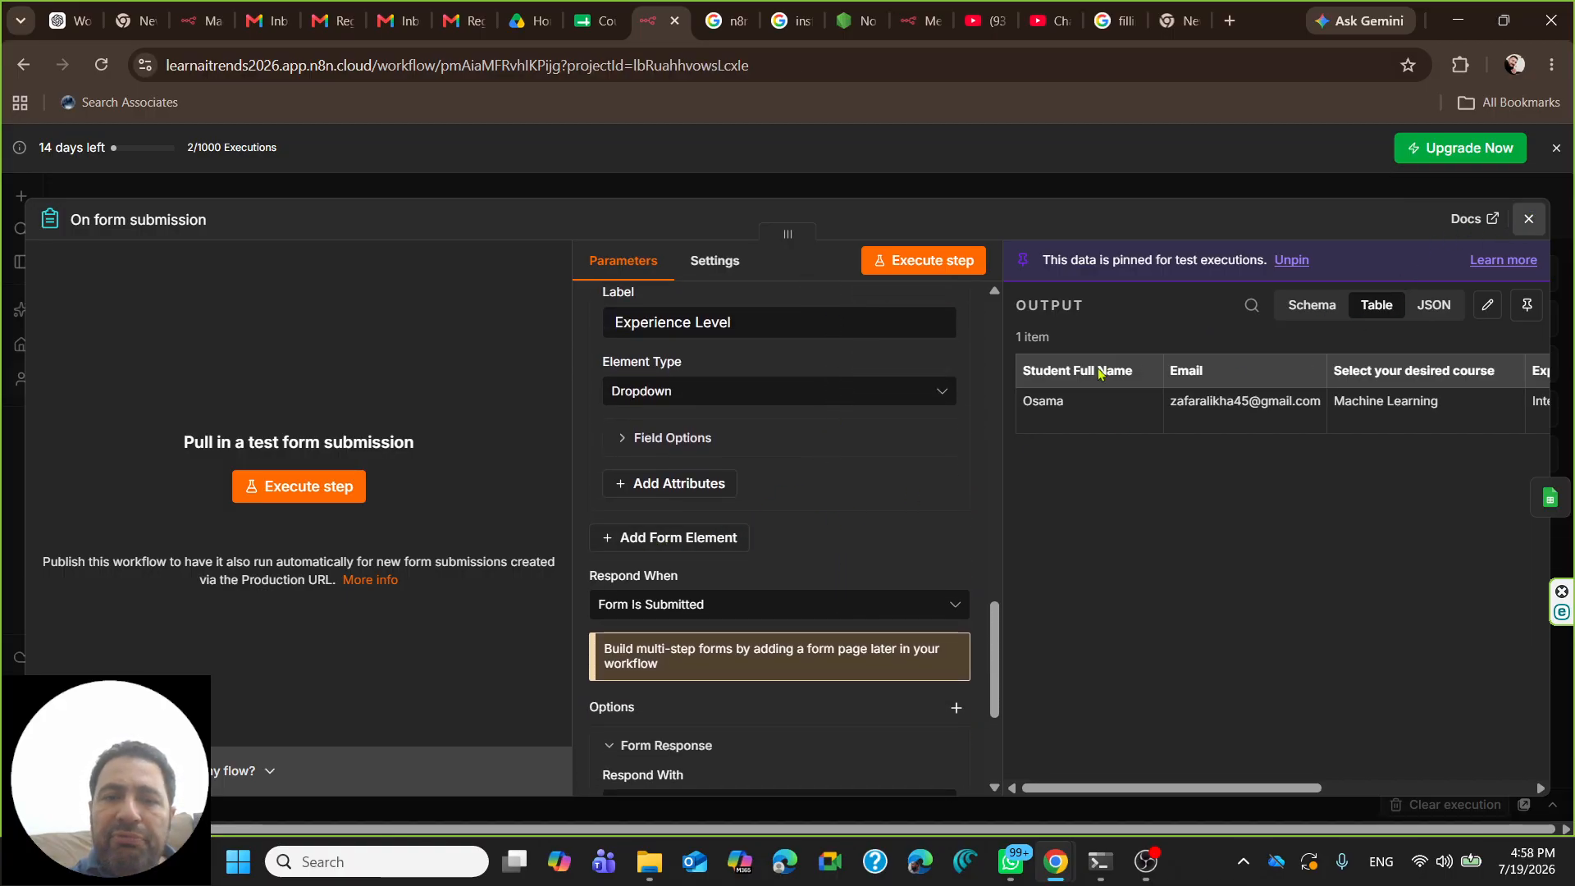
left_click(1528, 219)
double_click(407, 486)
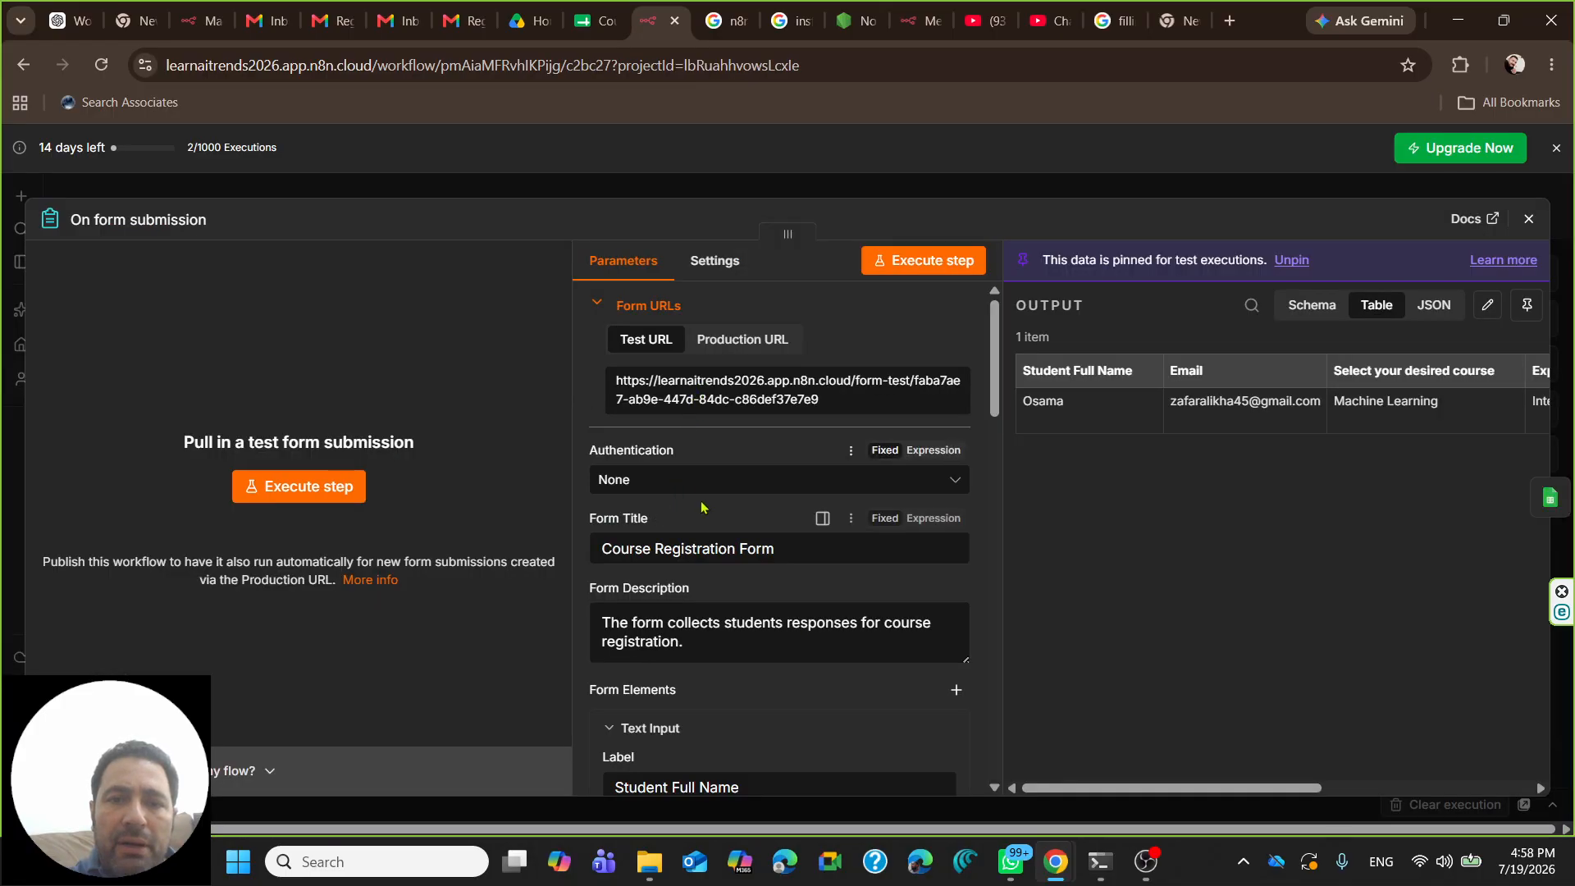
scroll(794, 535, "down", 10)
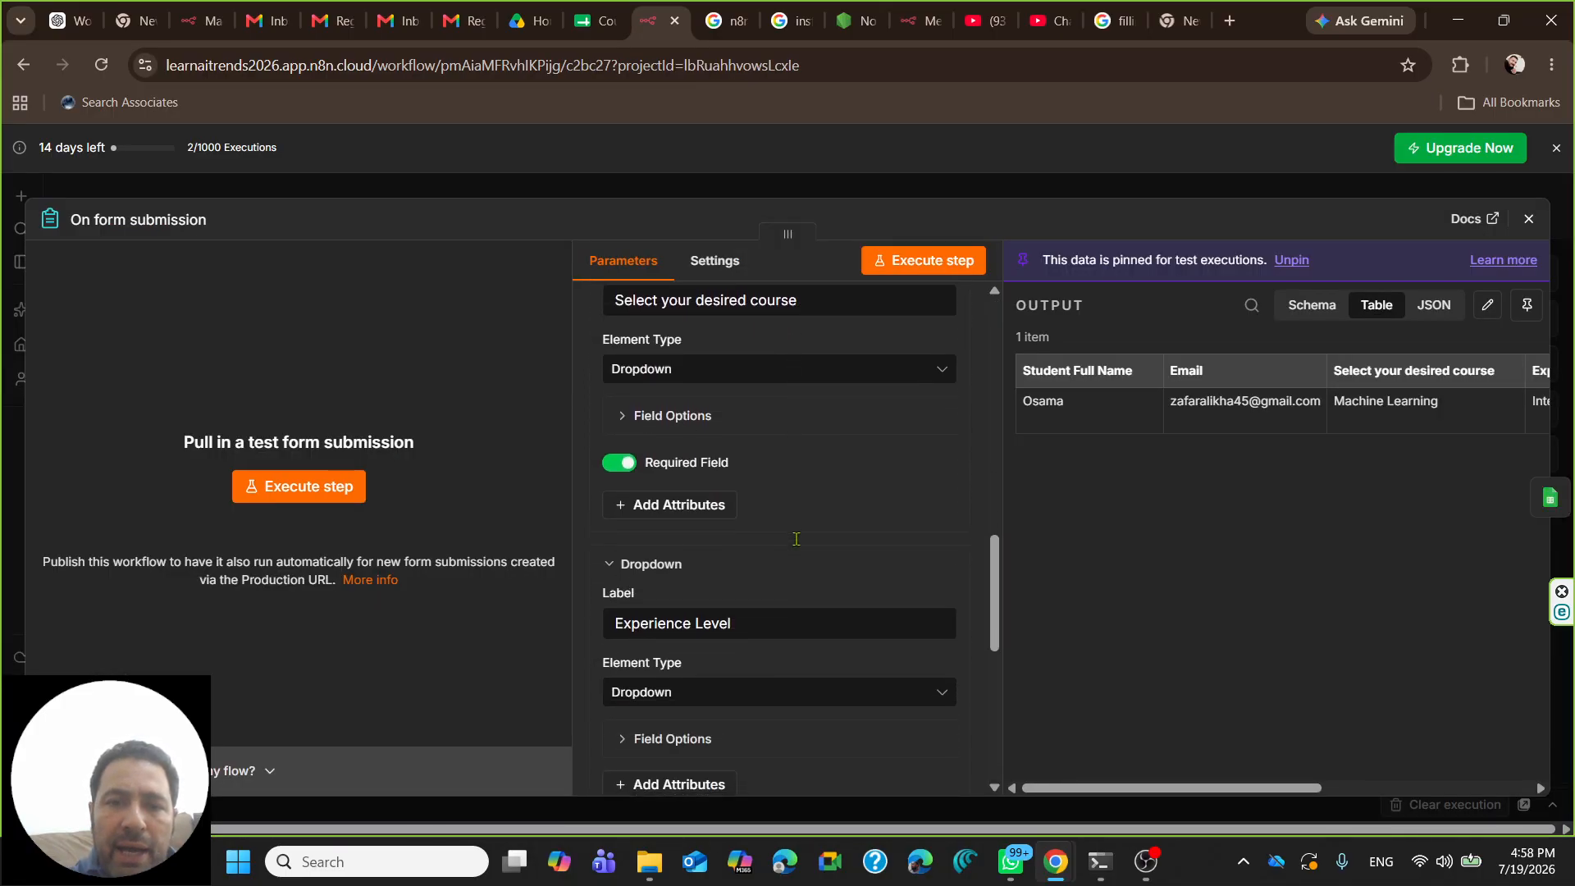
scroll(796, 539, "down", 4)
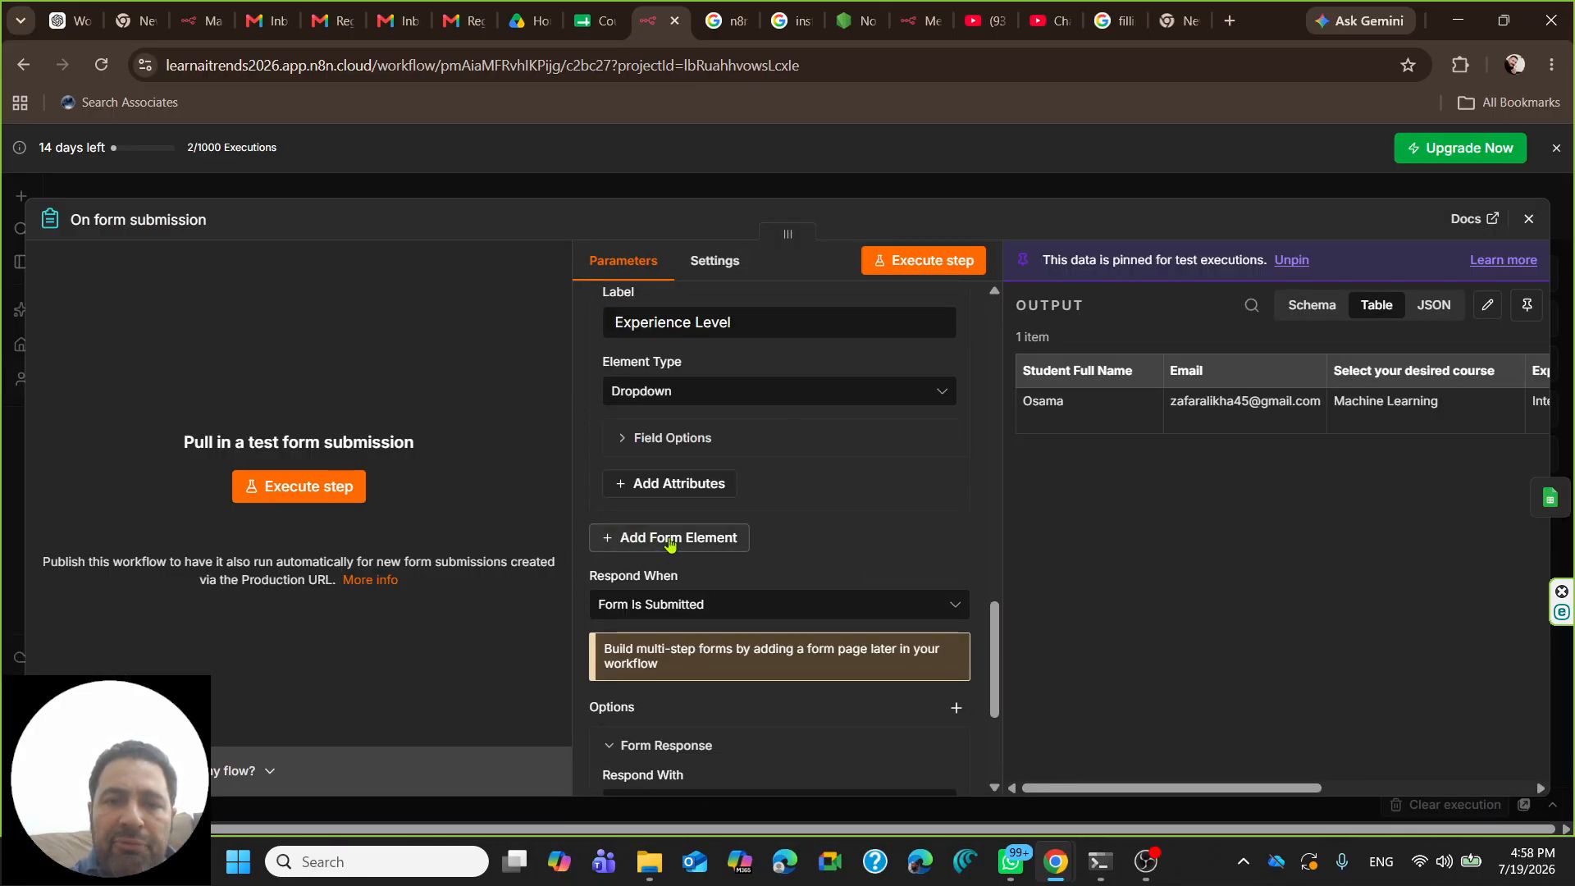
left_click(670, 538)
scroll(795, 509, "down", 3)
- Label the new form element 'Message' and set its Element Type to Textarea
left_click(687, 398)
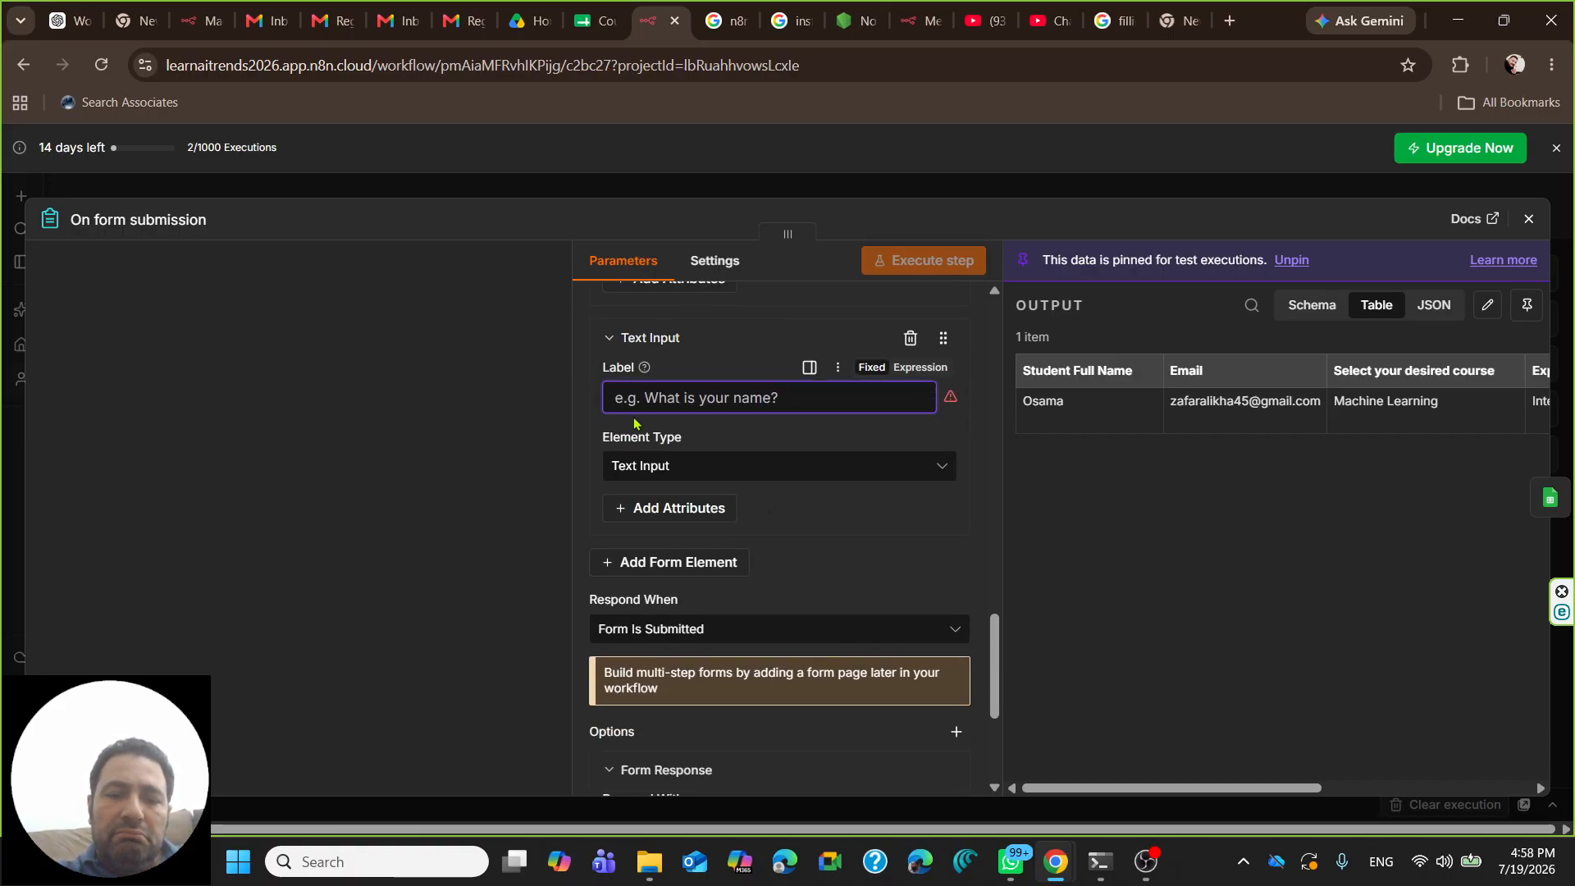
type("Type yo")
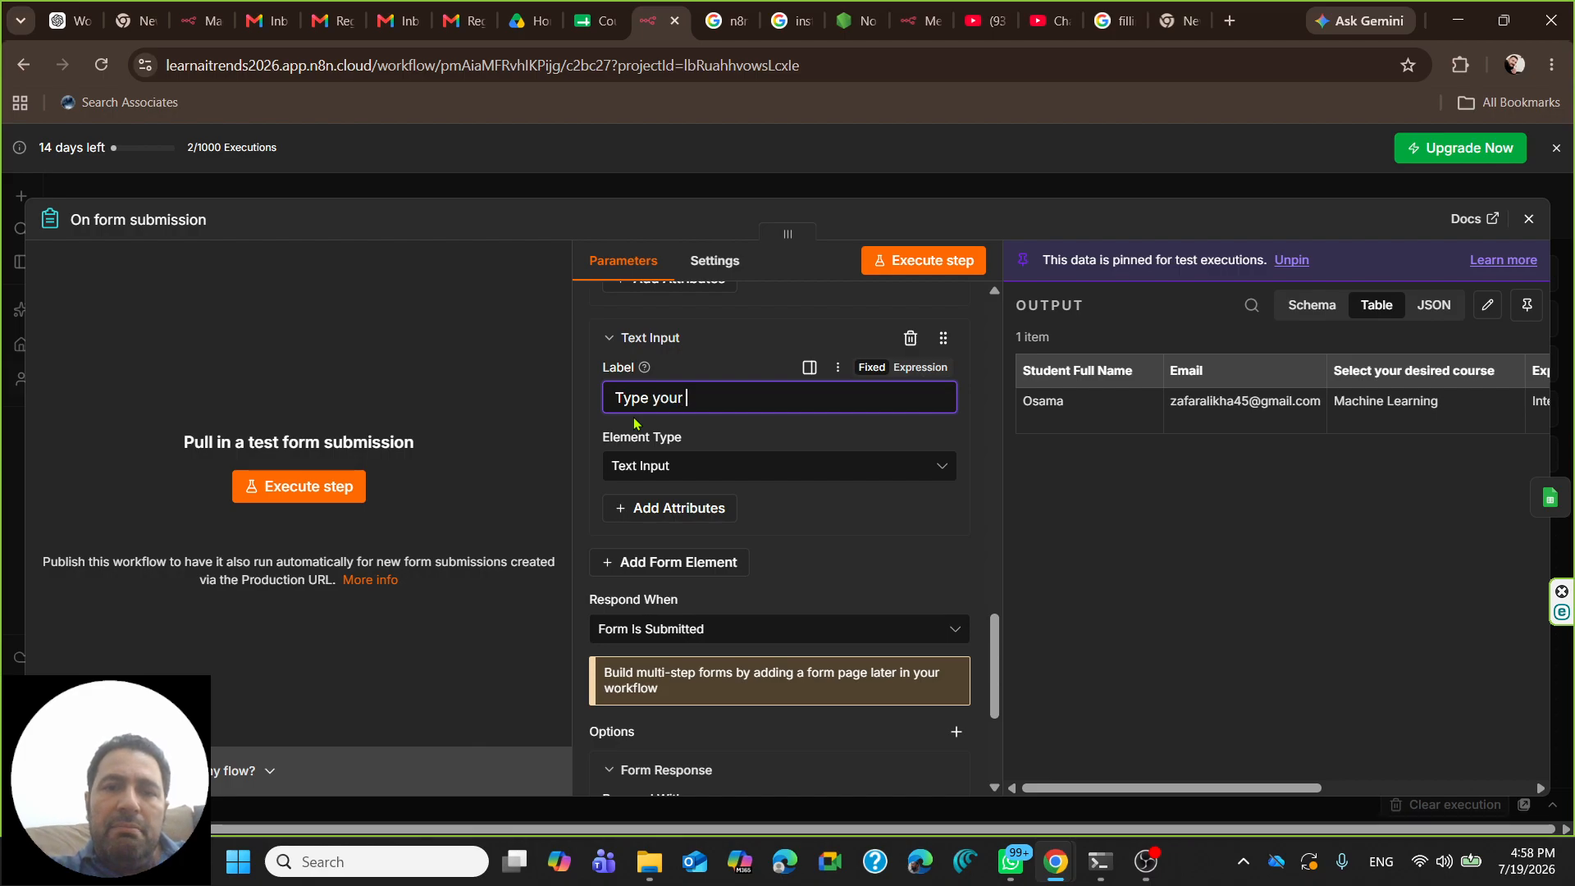
type("ur")
key("BackSpace")
key("BackSpace")
key("BackSpace")
key("BackSpace")
key("BackSpace")
key("BackSpace")
key("BackSpace")
key("BackSpace")
key("BackSpace")
type("Message")
left_click(702, 464)
scroll(724, 541, "down", 1)
scroll(727, 574, "up", 2)
scroll(728, 600, "down", 3)
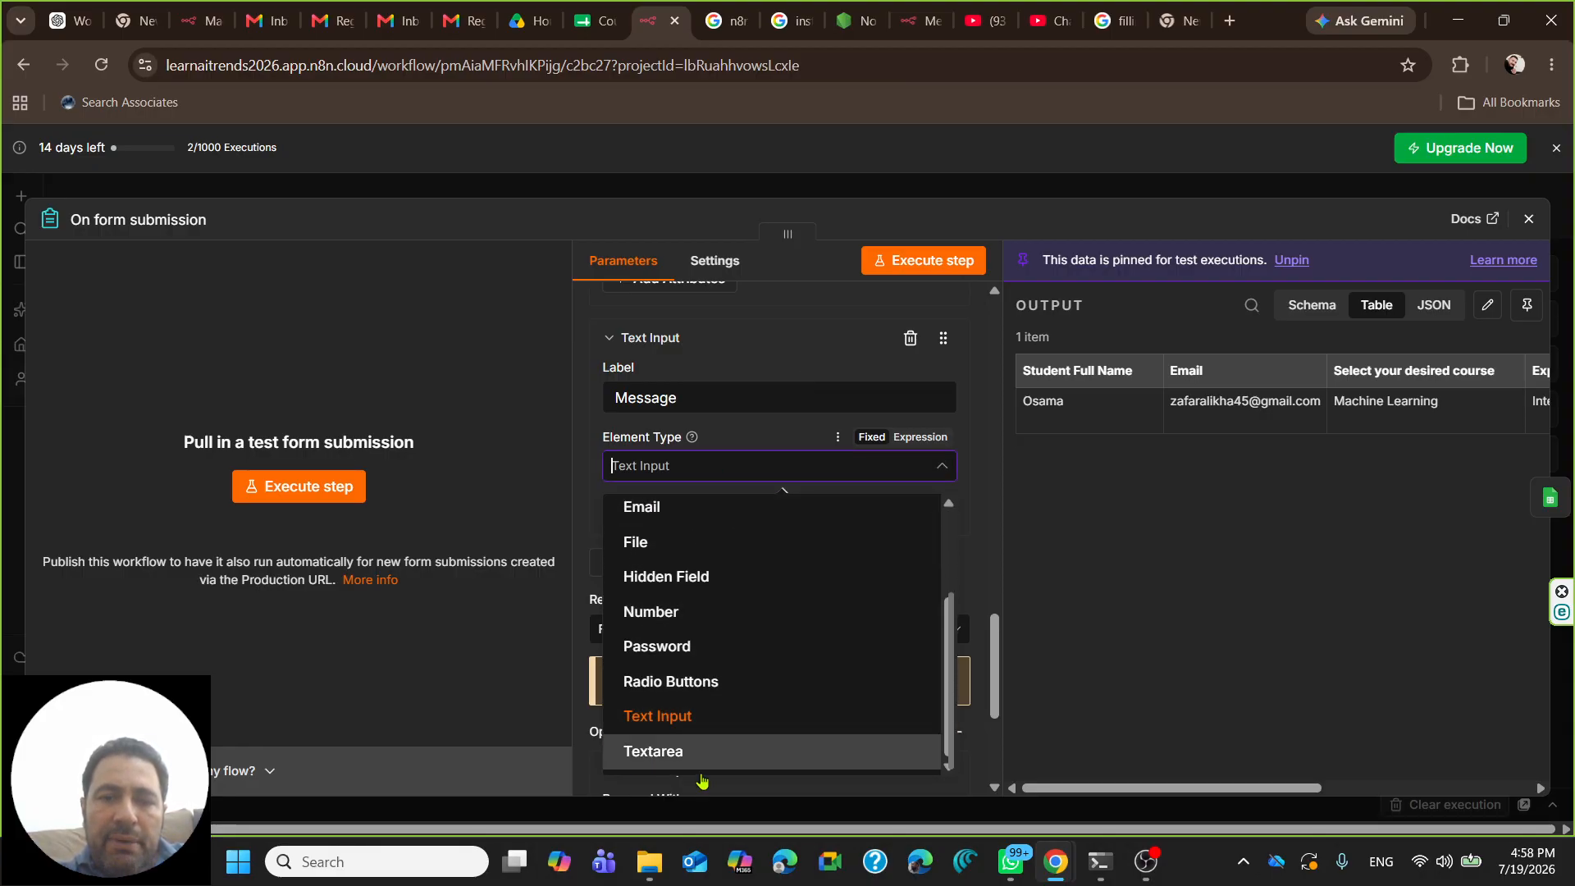
left_click(659, 761)
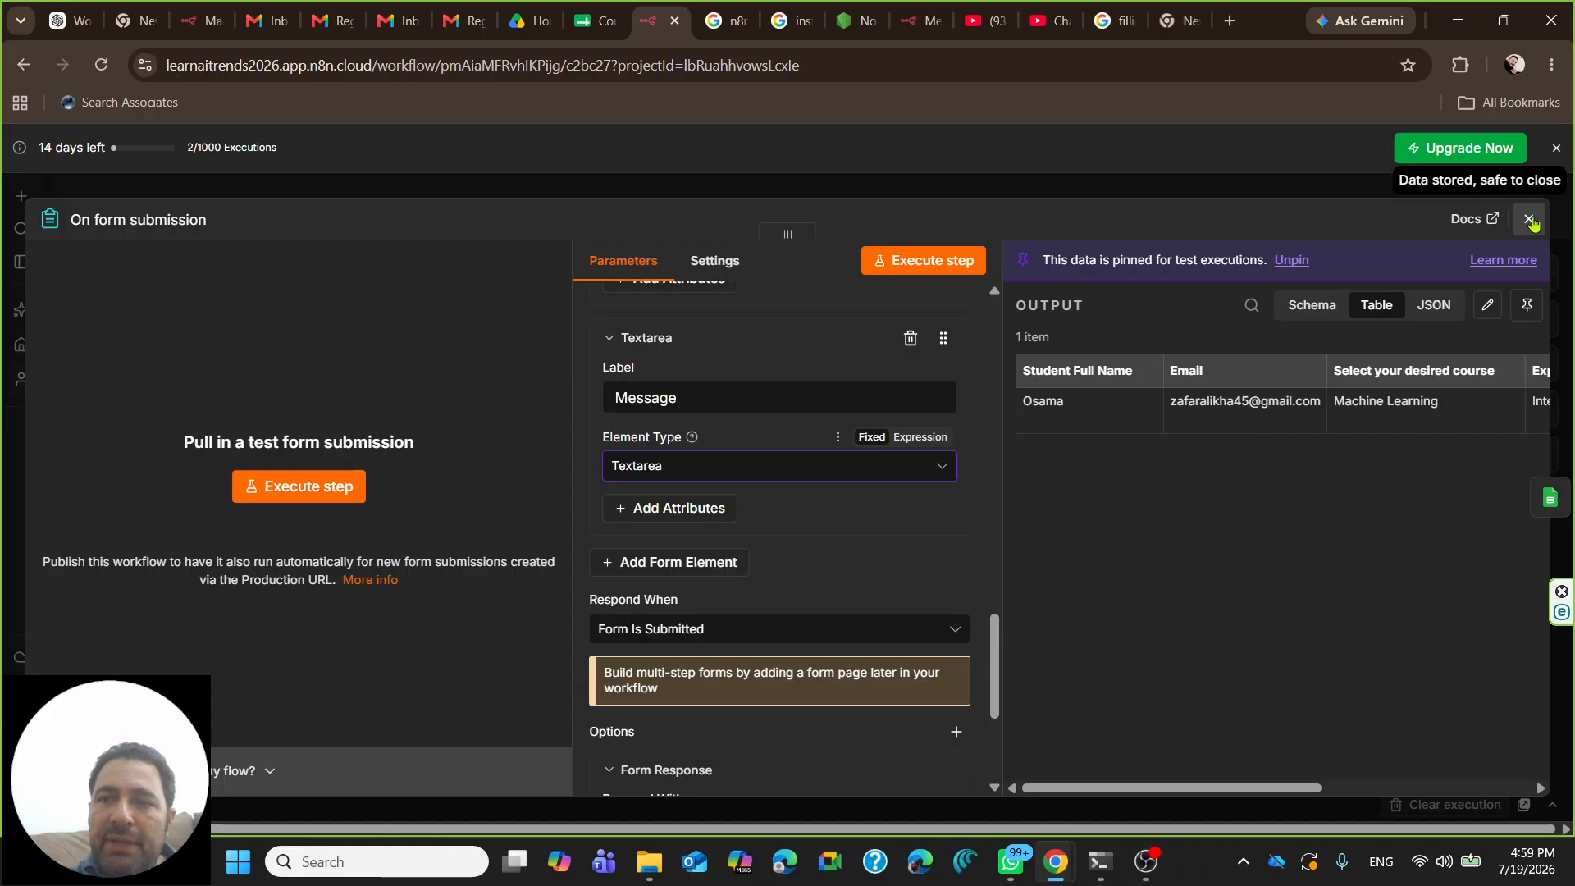
left_click(1529, 220)
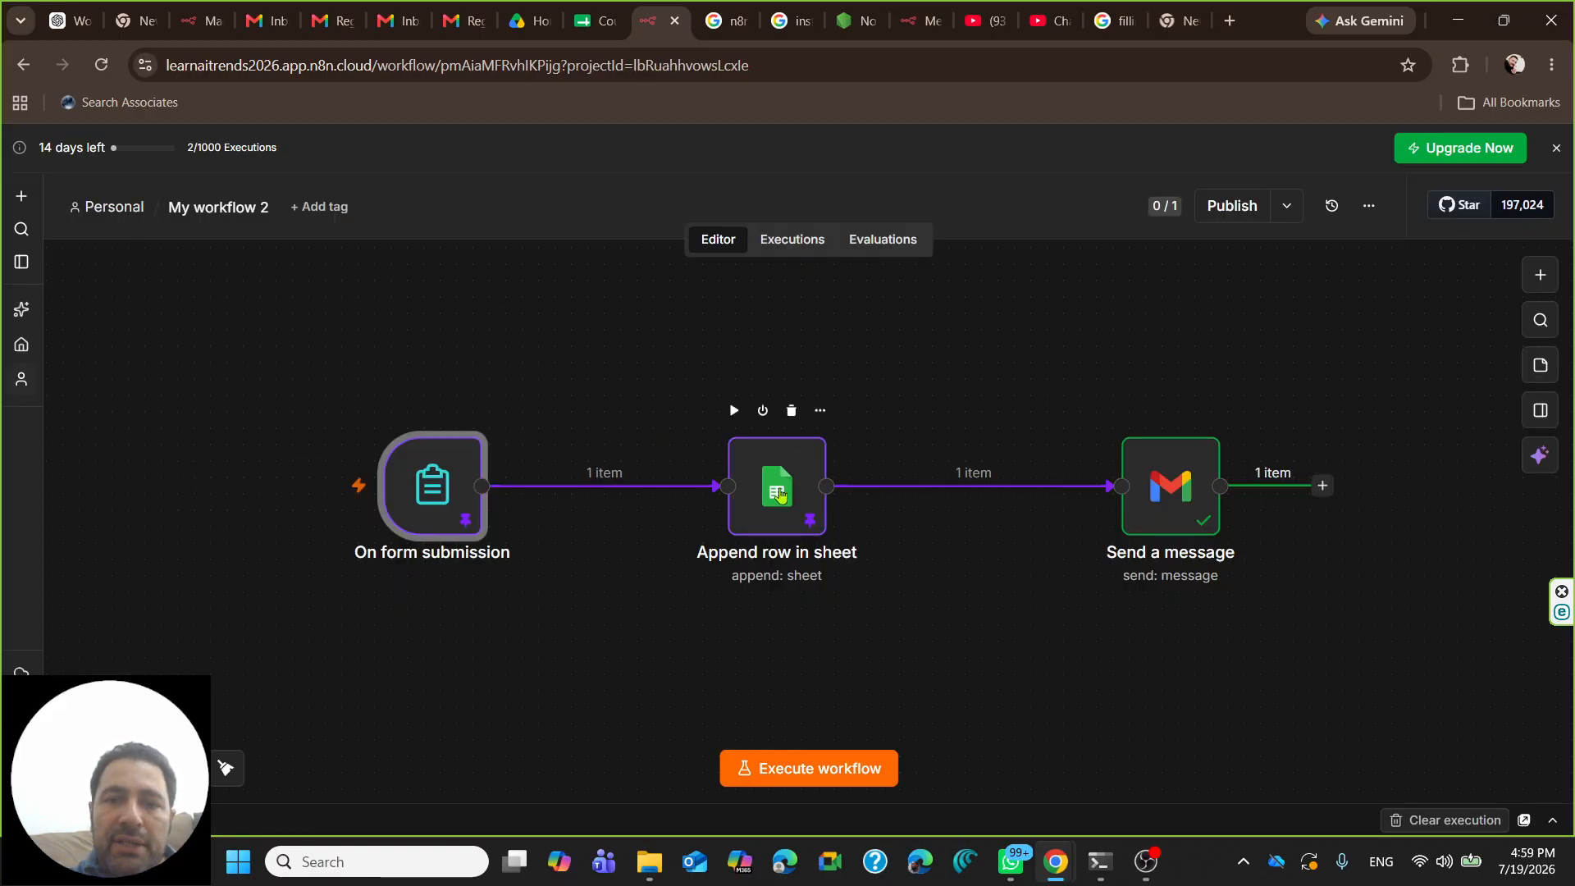
- Type the header 'message' into cell F1 of the Course_Registration_form sheet
left_click(595, 20)
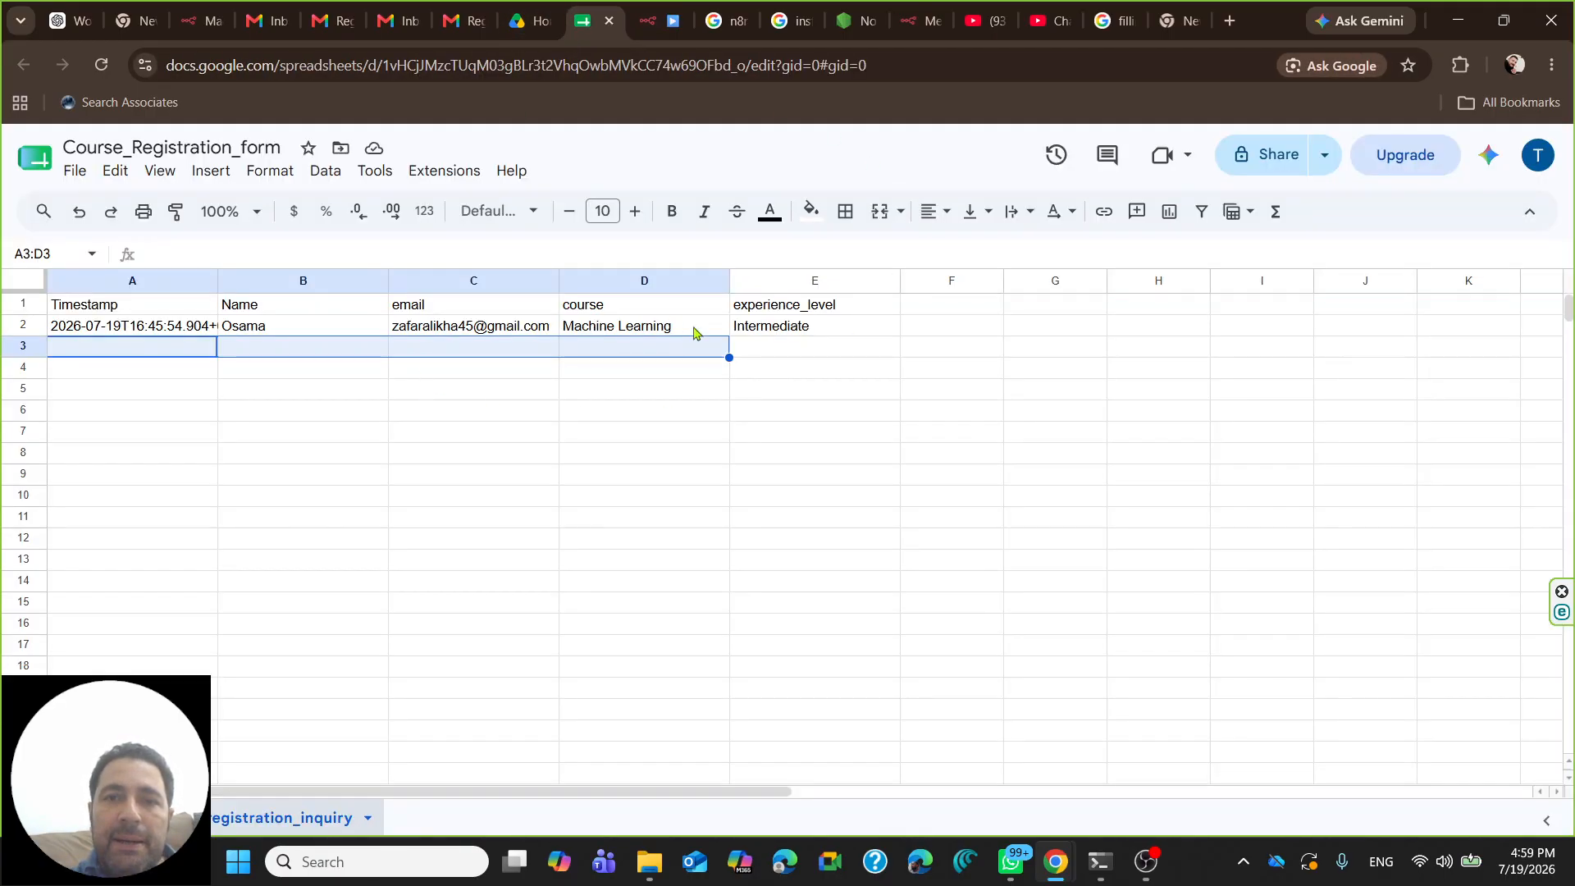
left_click(958, 312)
type("me")
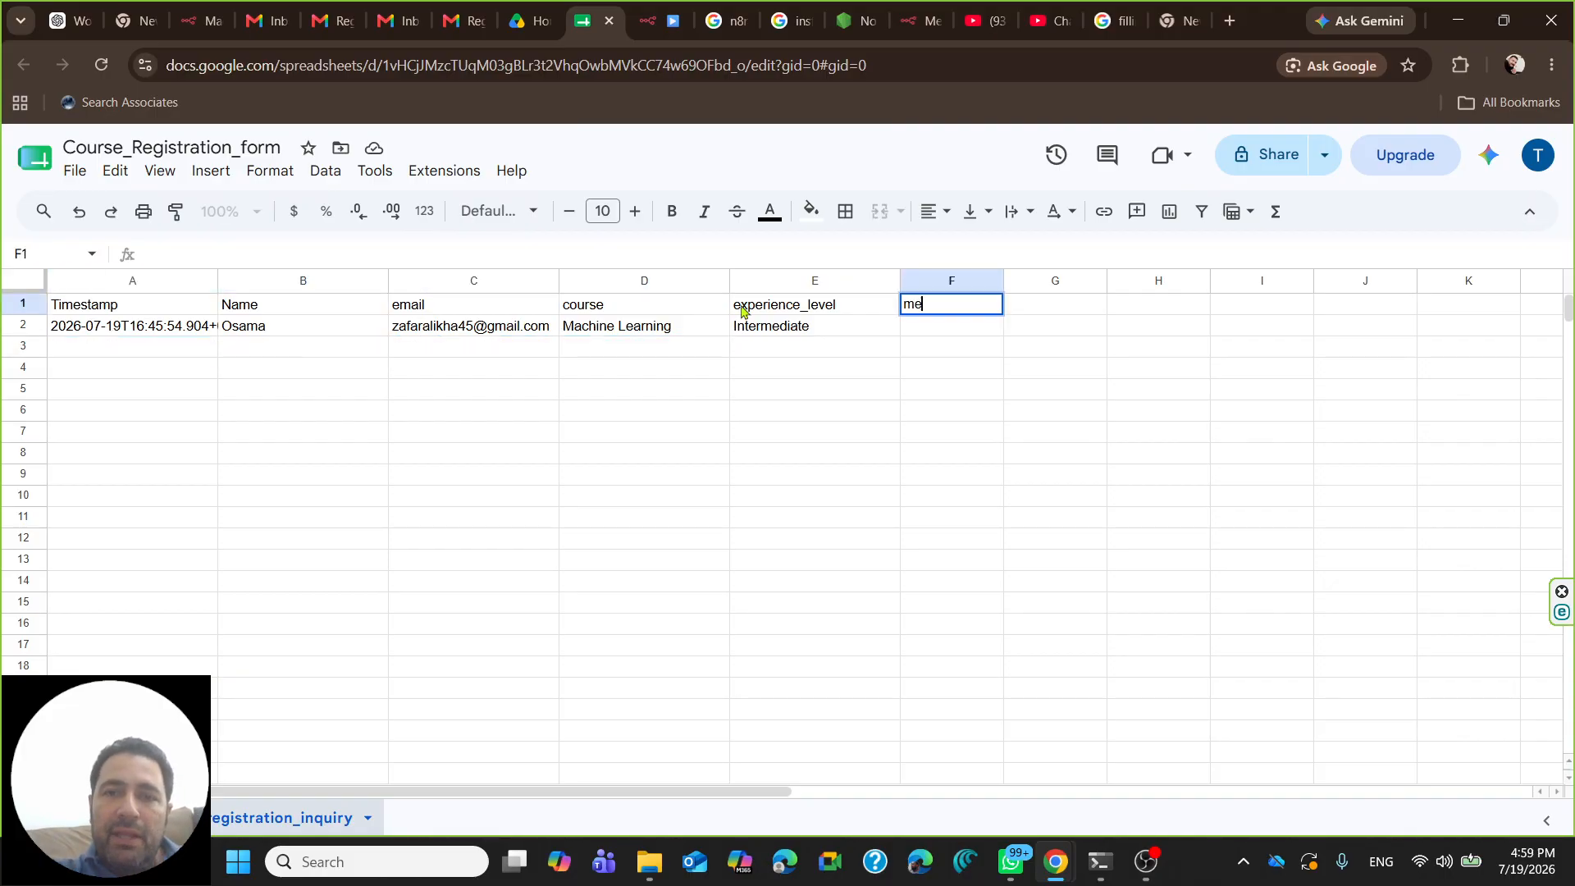
type("ssage")
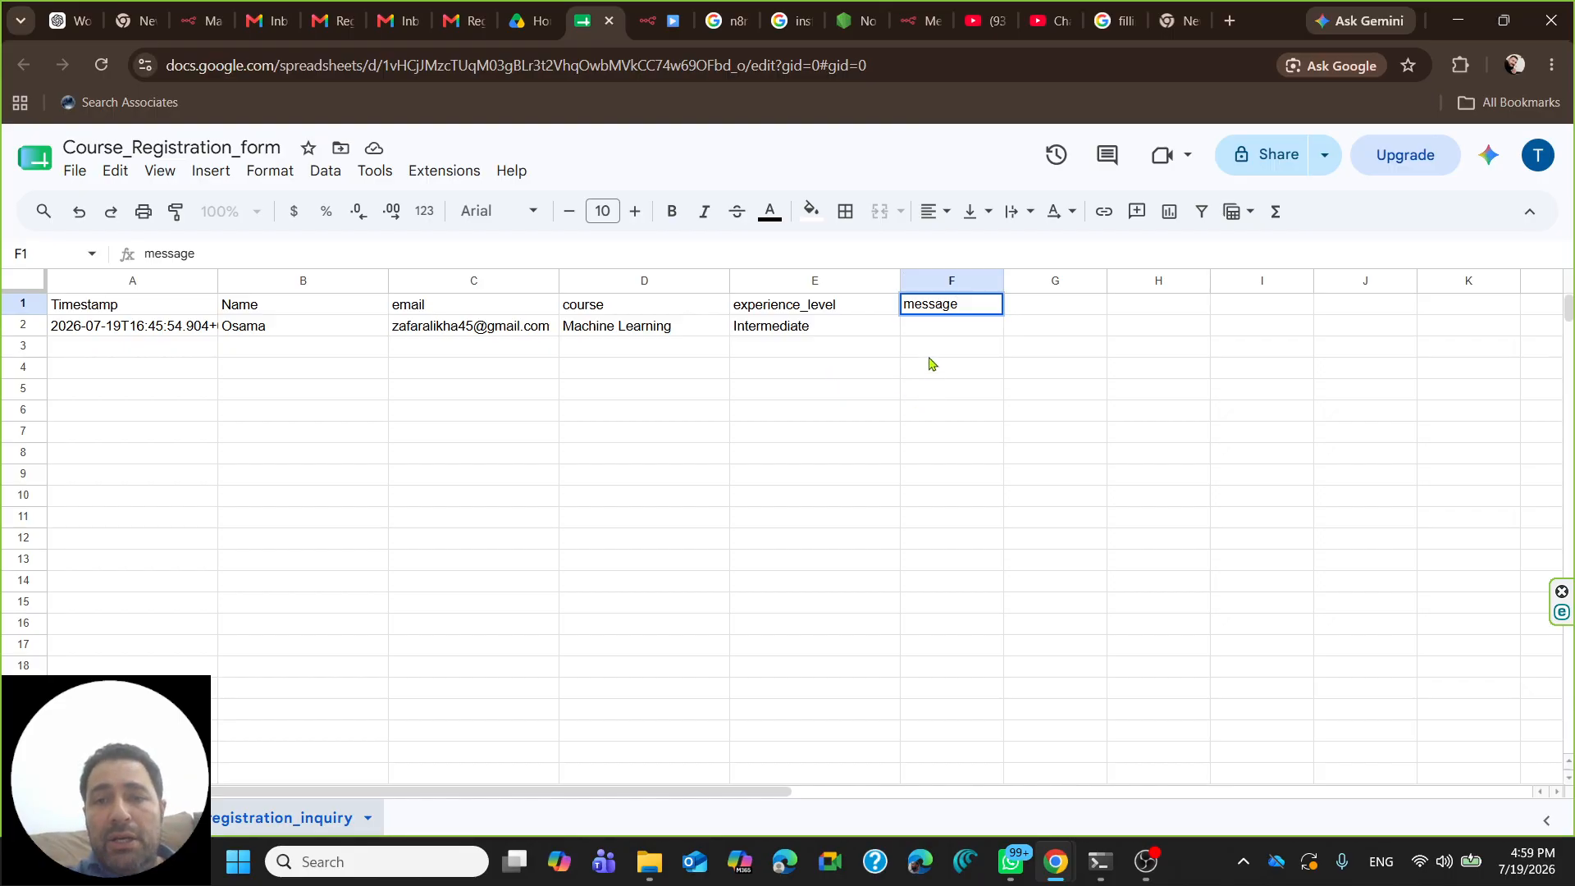
- Make the Experience Level field required in the On form submission trigger
left_click(521, 18)
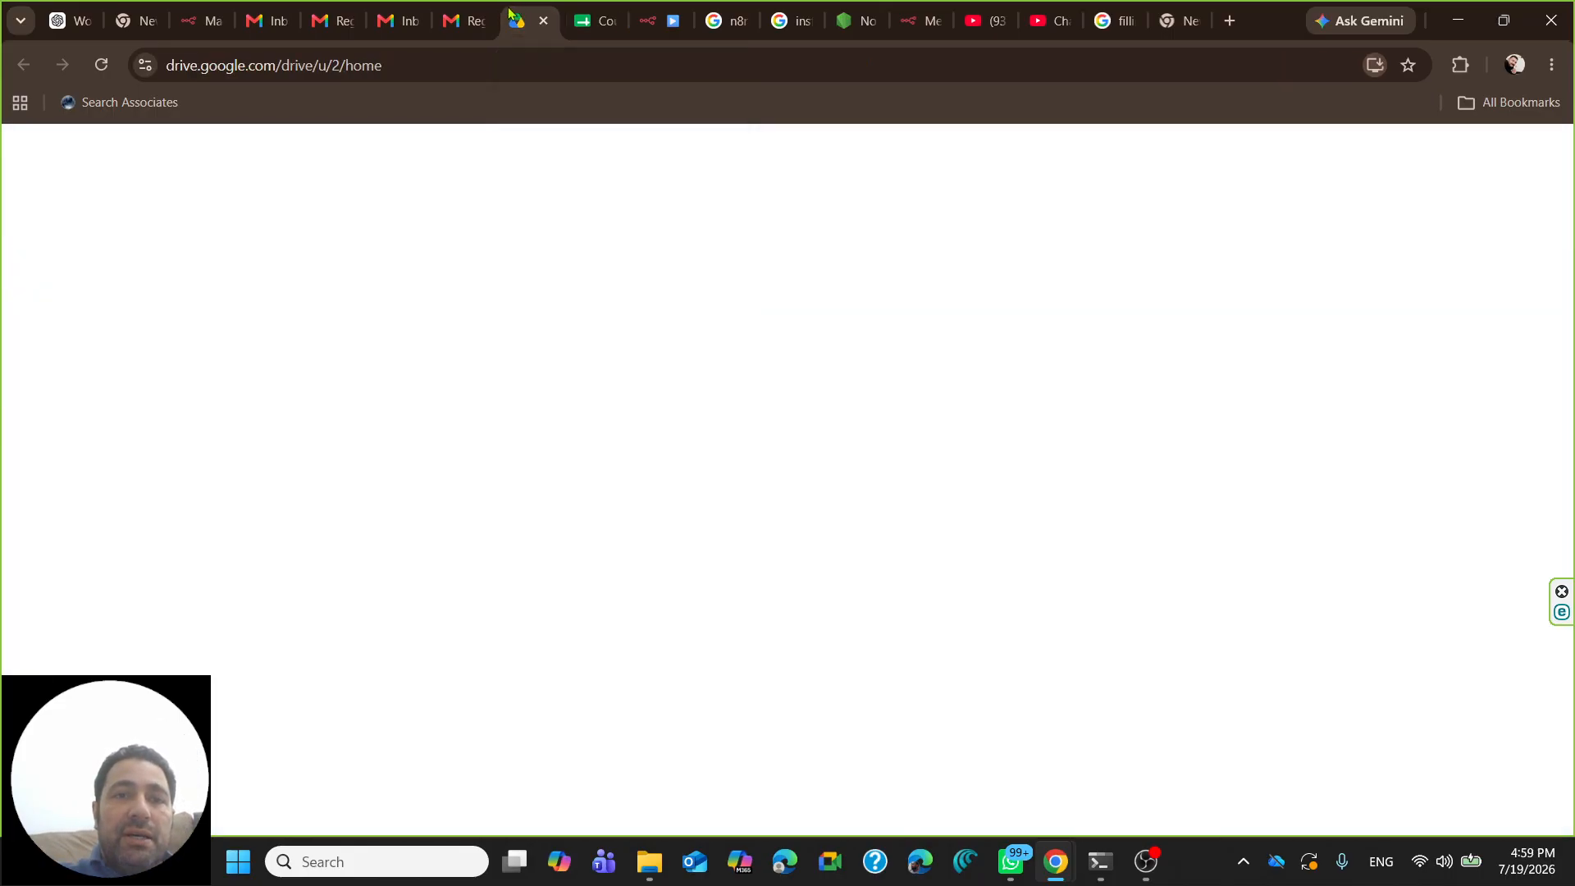
left_click(455, 19)
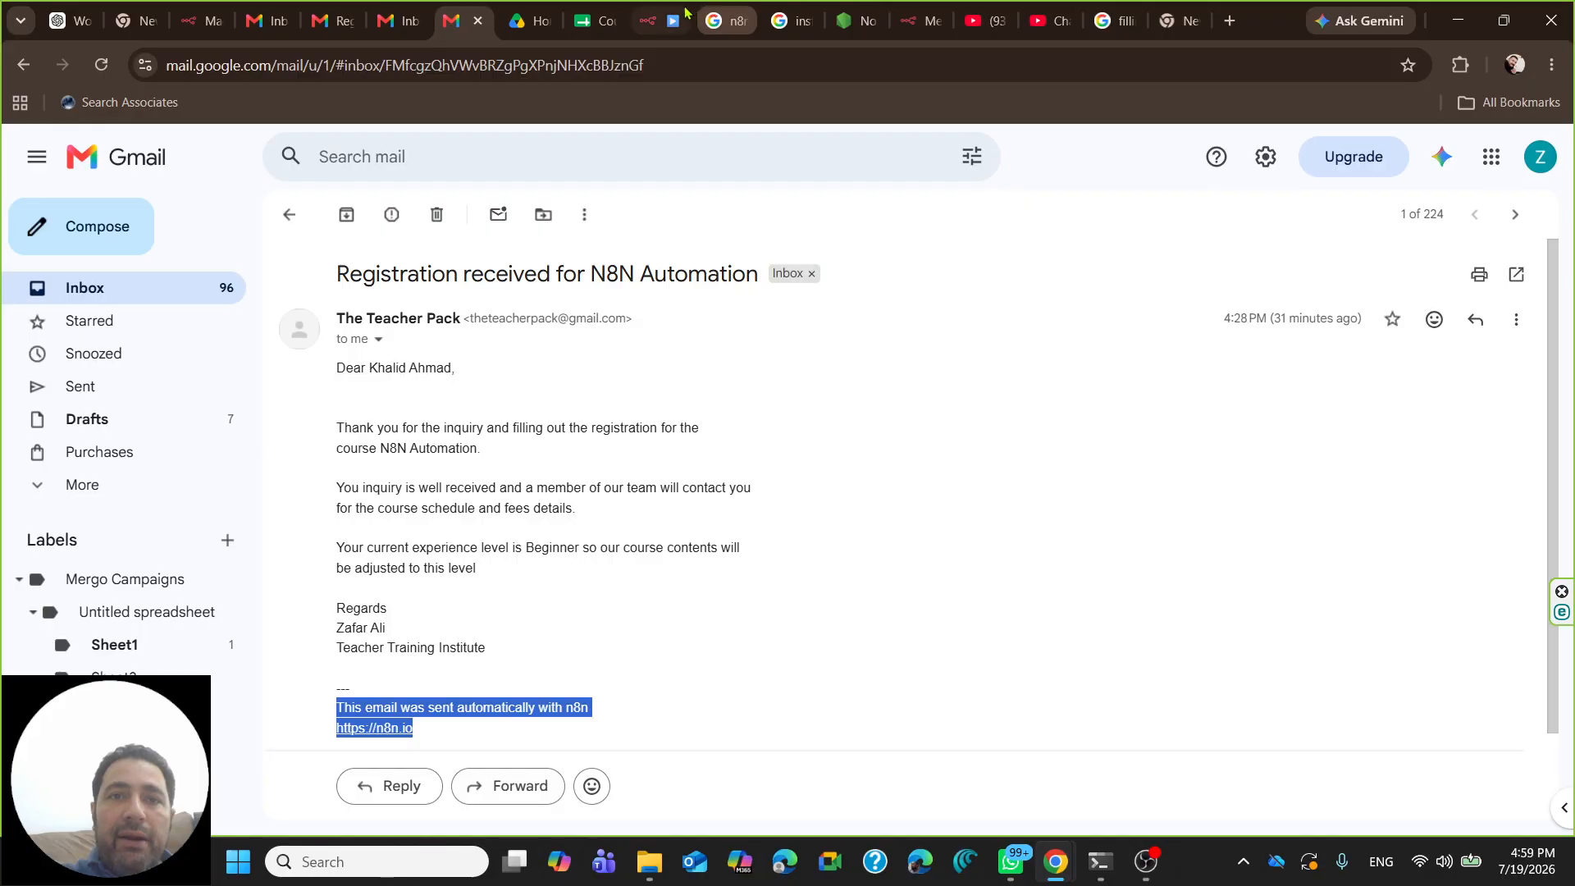
left_click(656, 21)
double_click(432, 486)
scroll(666, 532, "down", 12)
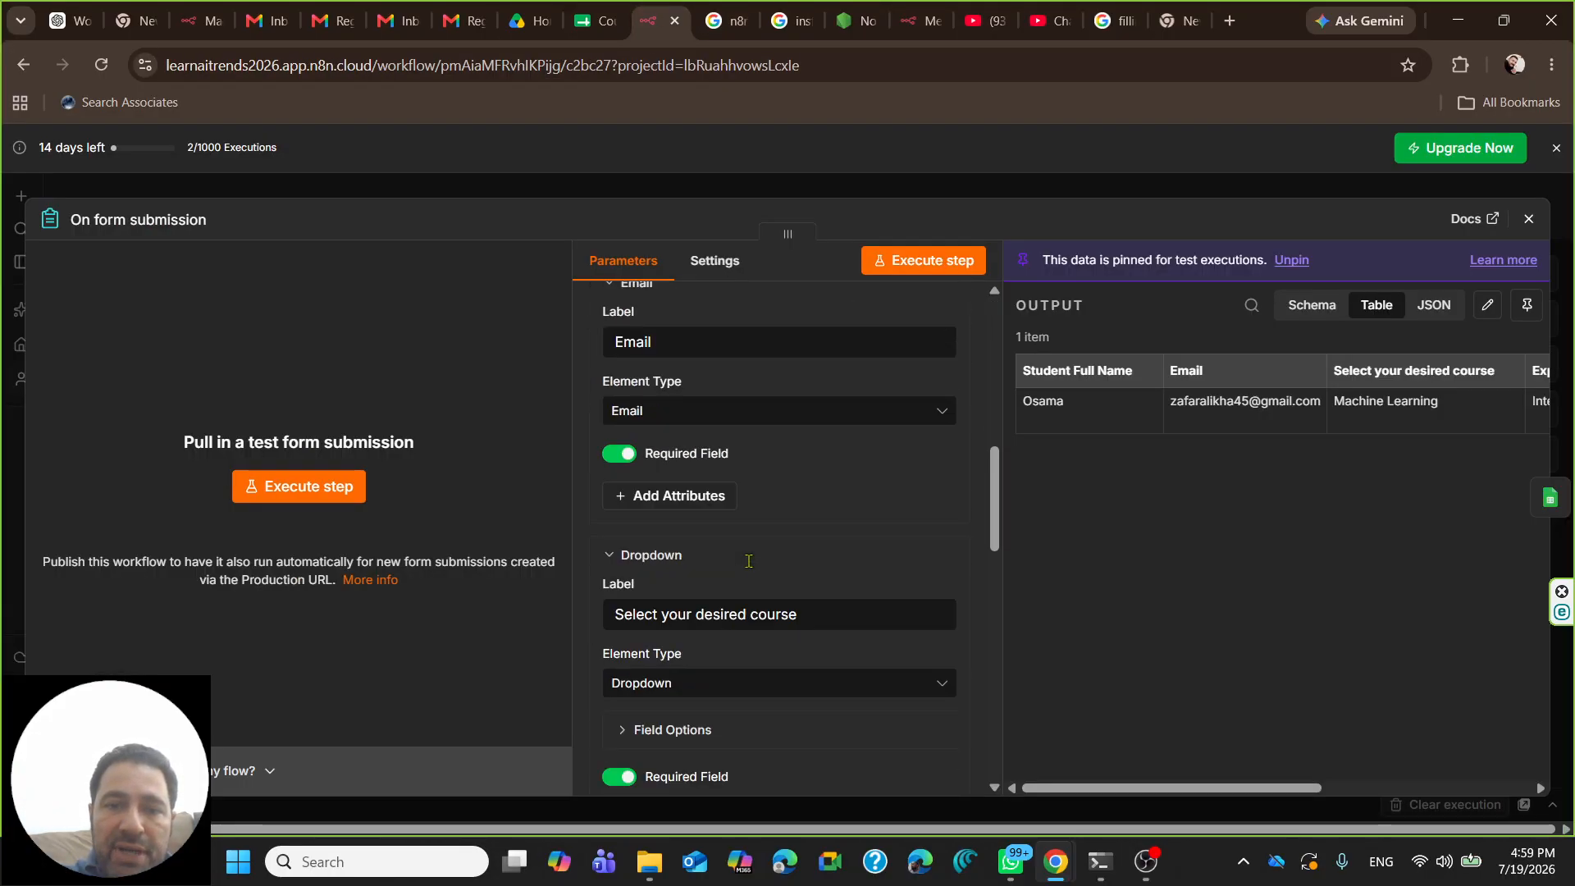
scroll(681, 569, "down", 1)
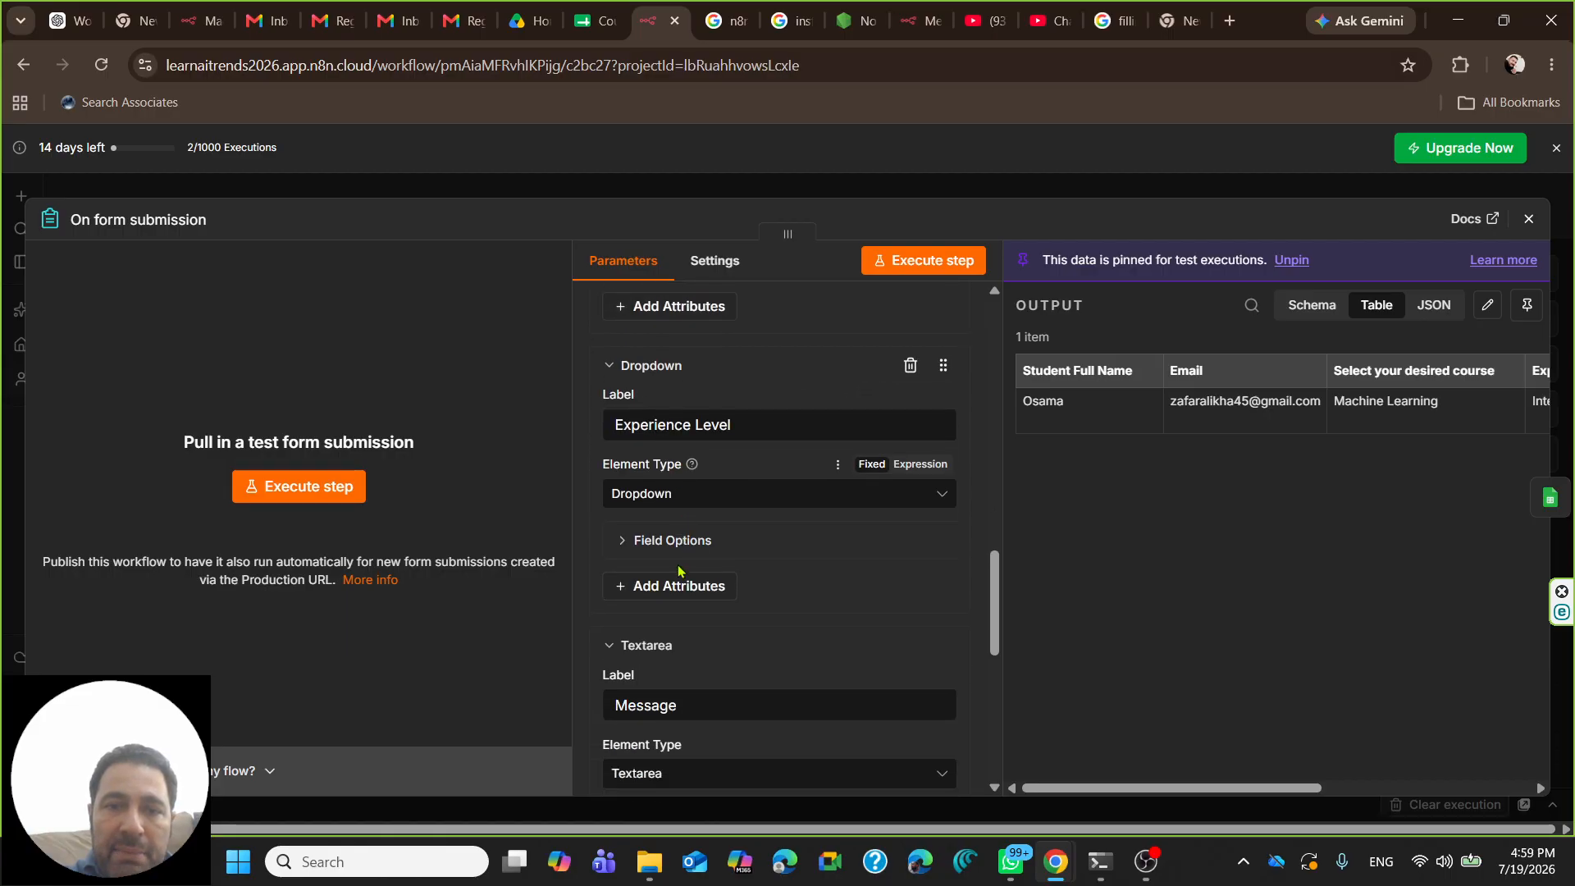
left_click(659, 587)
left_click(653, 692)
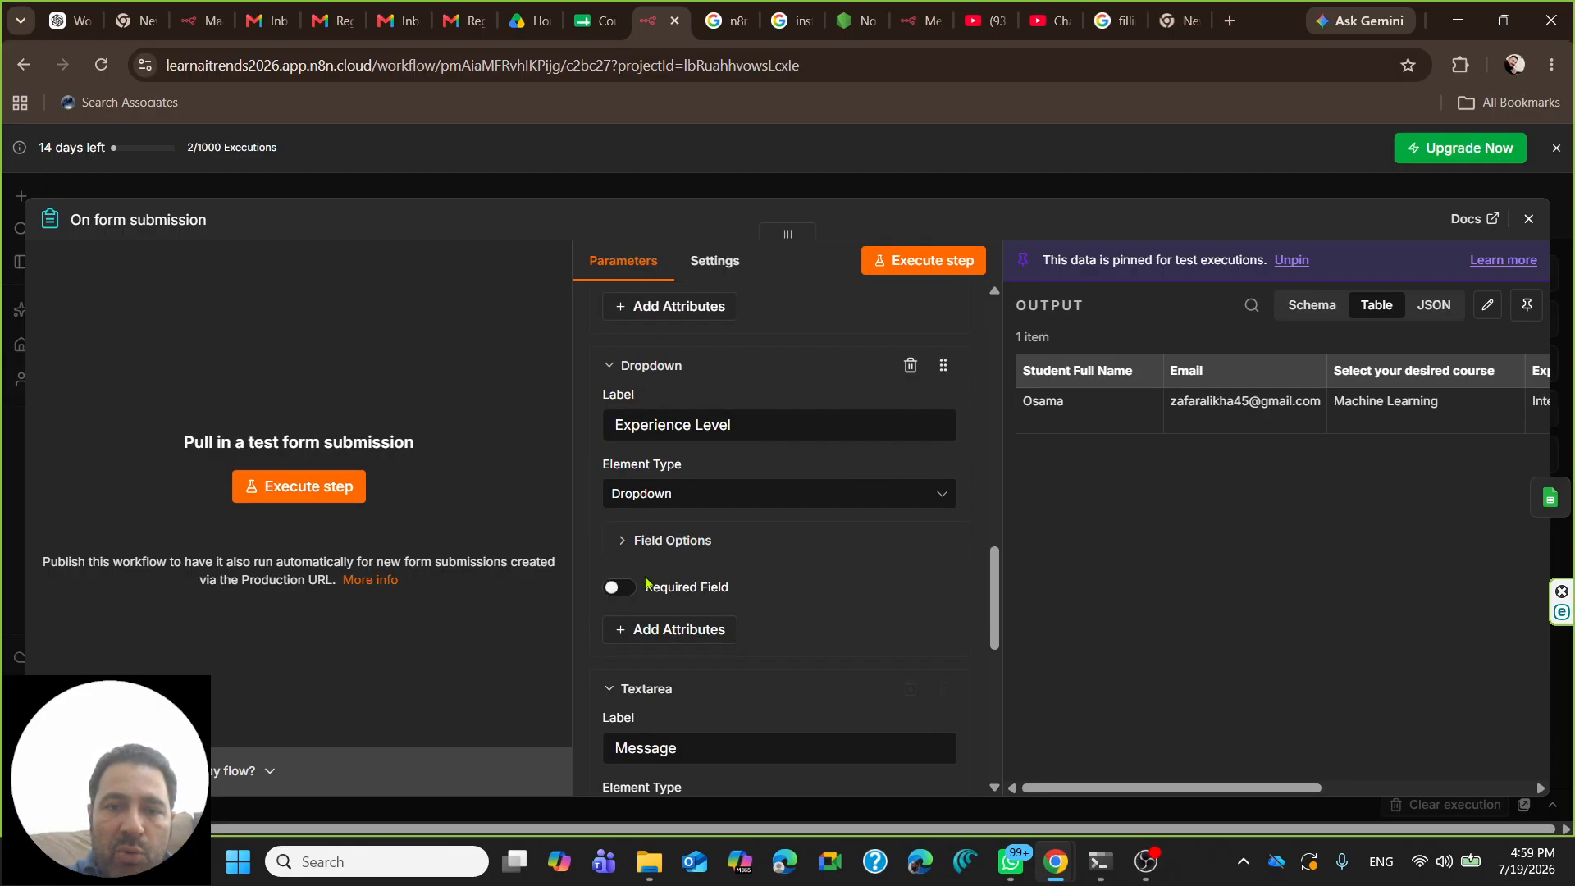
left_click(619, 589)
- Add a Required Field attribute to the Message field, leaving it switched off
scroll(672, 514, "down", 2)
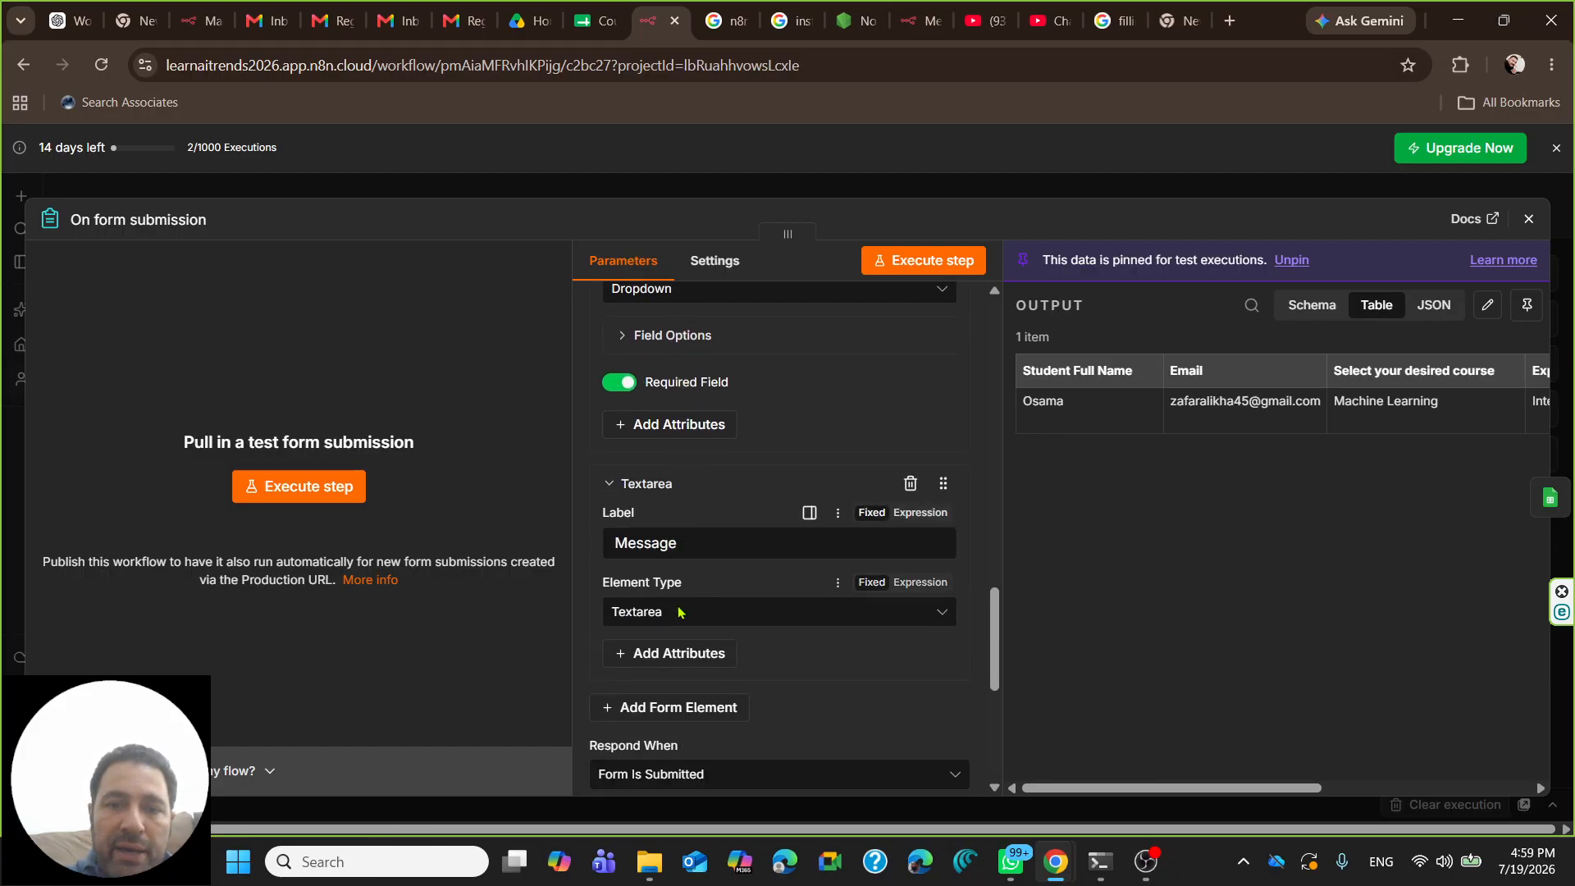
left_click(655, 654)
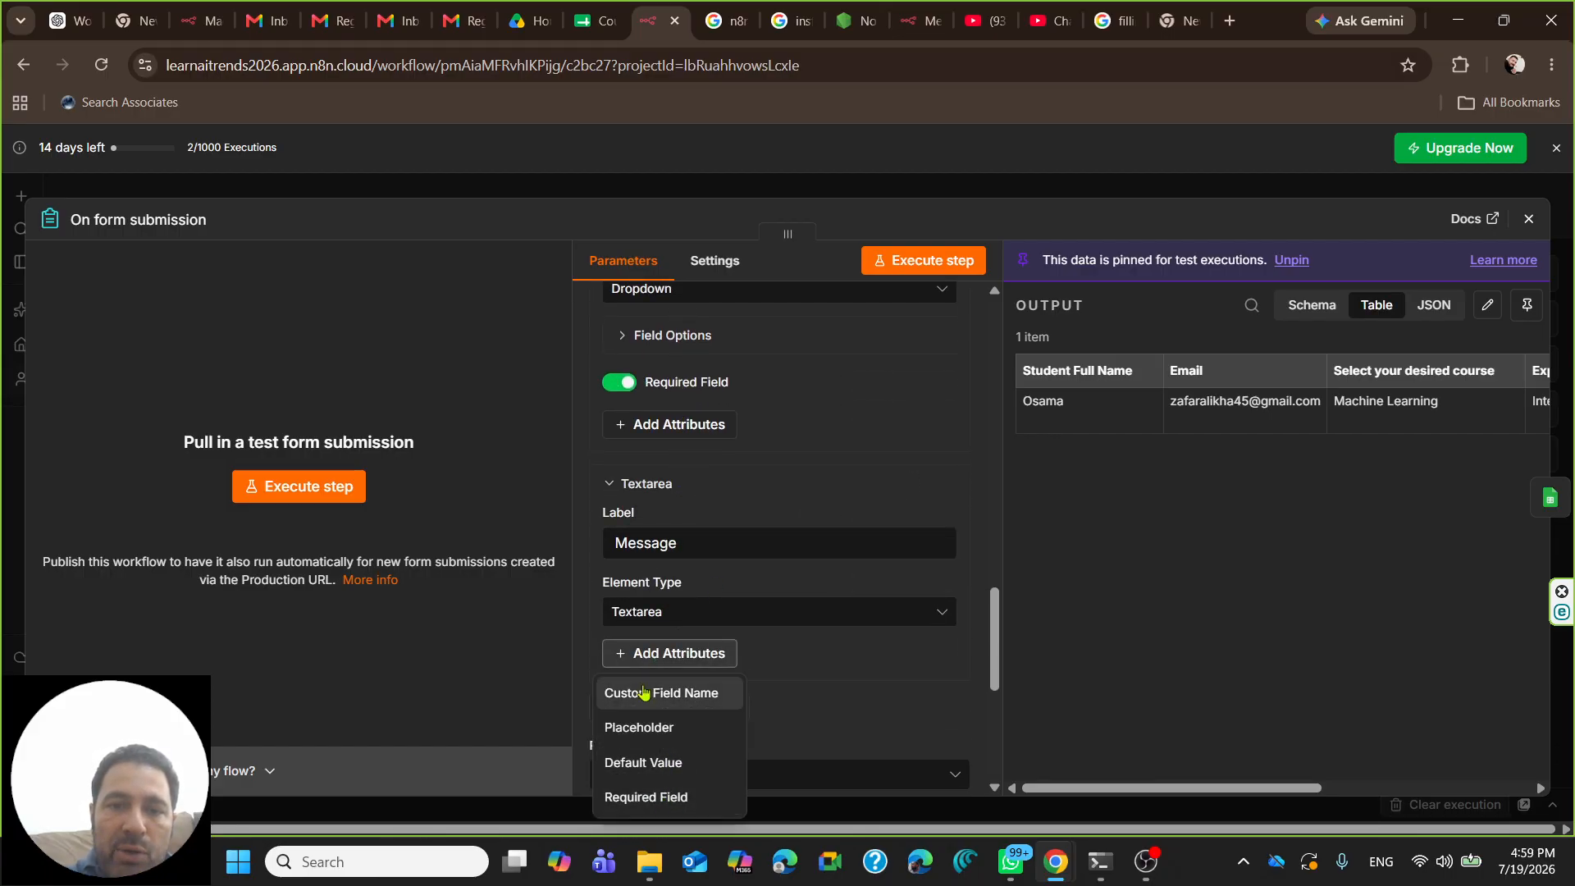
left_click(676, 794)
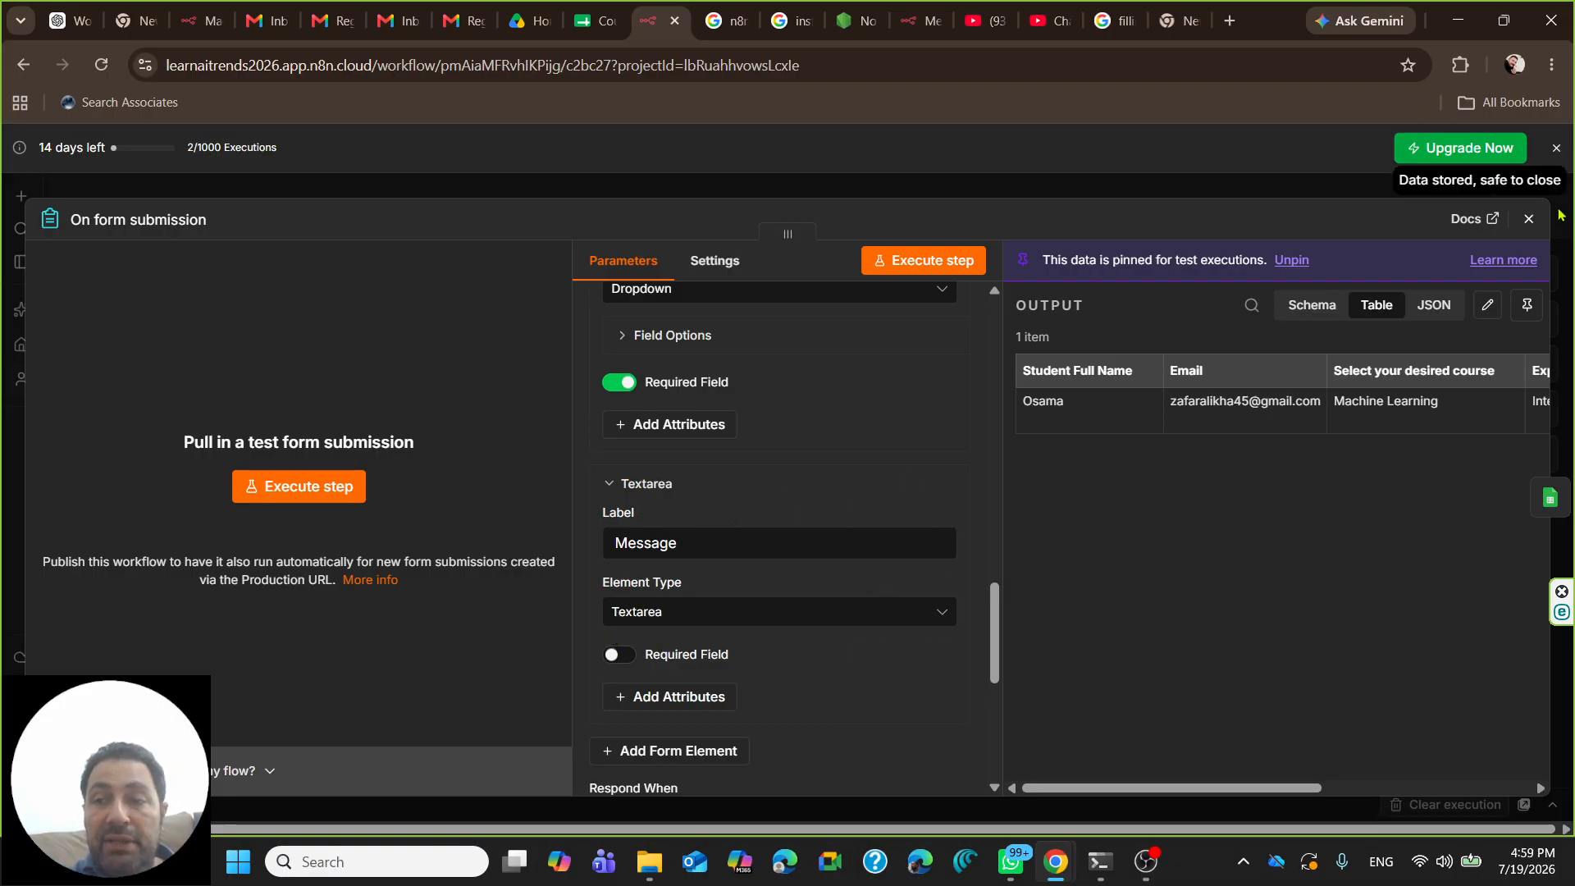
left_click(1530, 219)
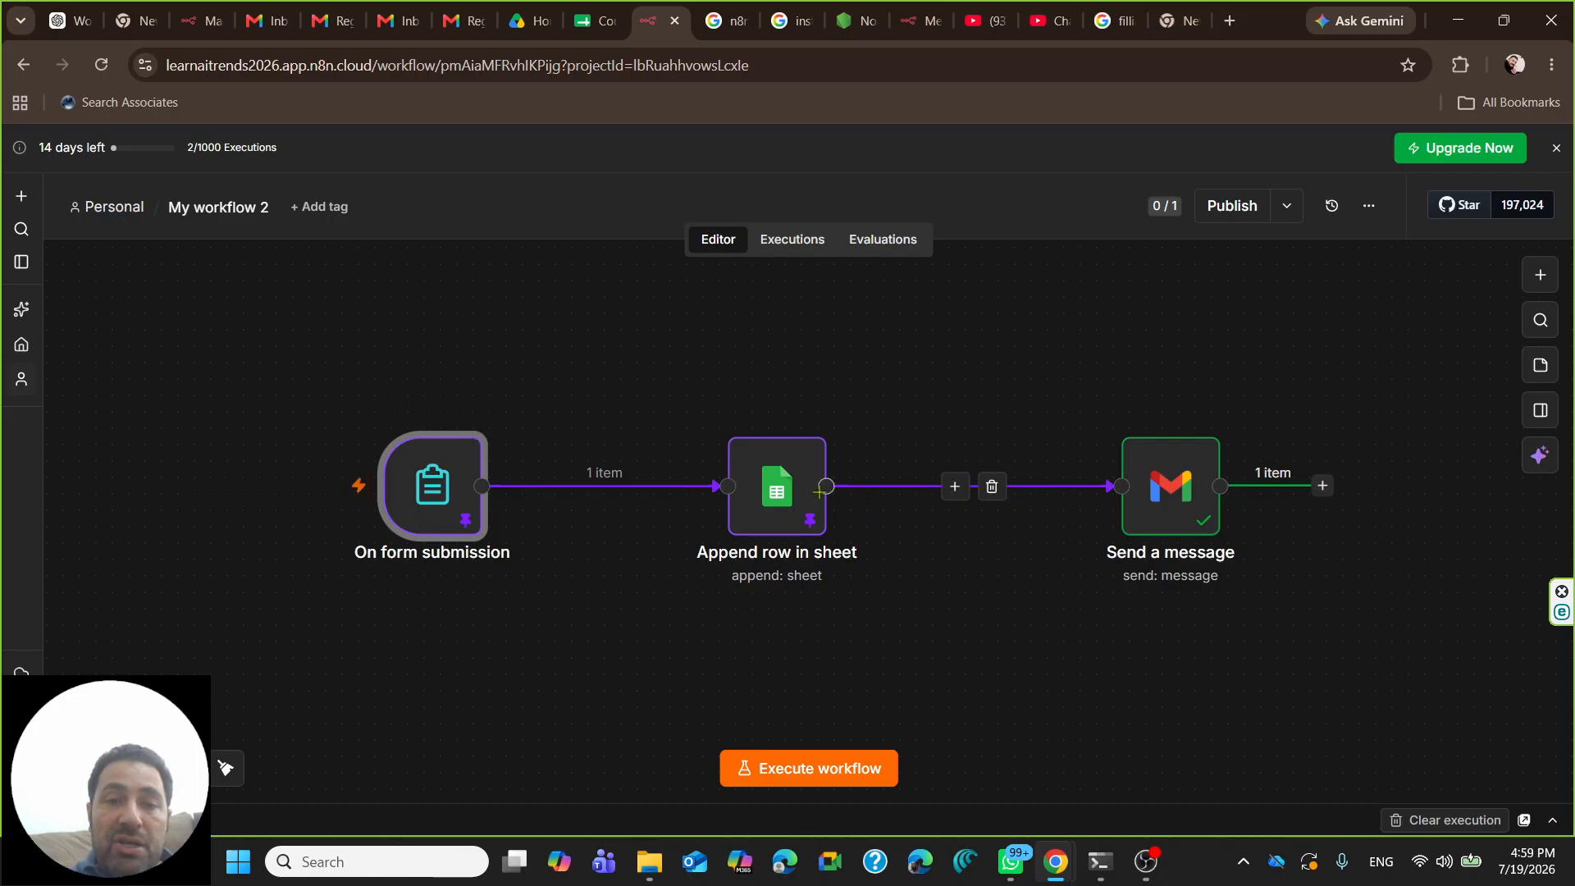
- Check the sheet's empty message column, then add and remove Cell Format in Append row in sheet
left_click(578, 17)
left_click(931, 388)
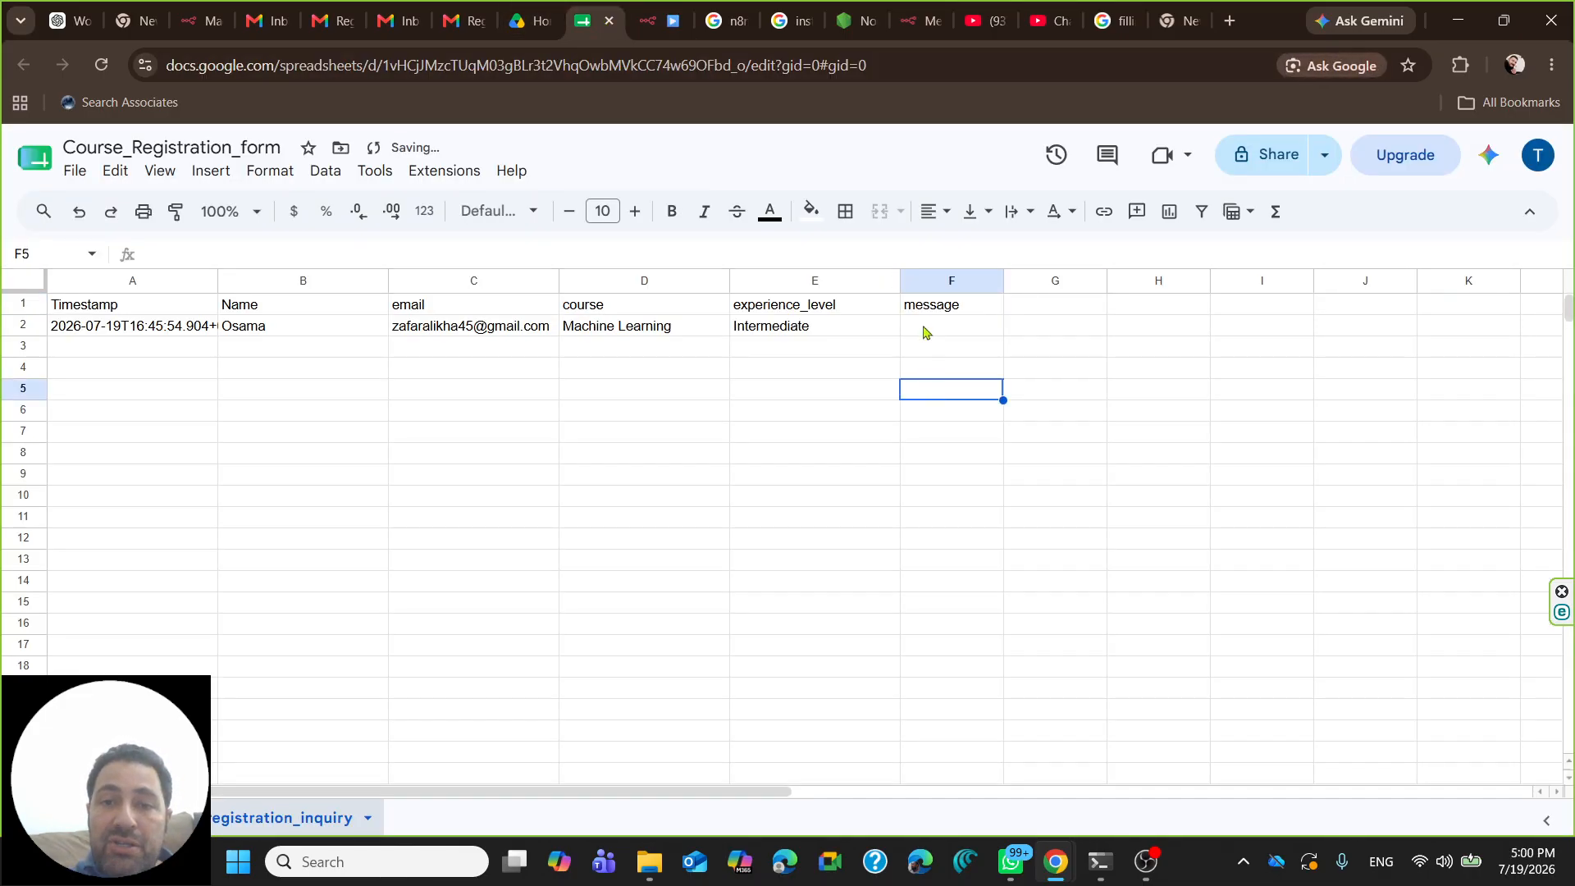
left_click(661, 21)
double_click(777, 486)
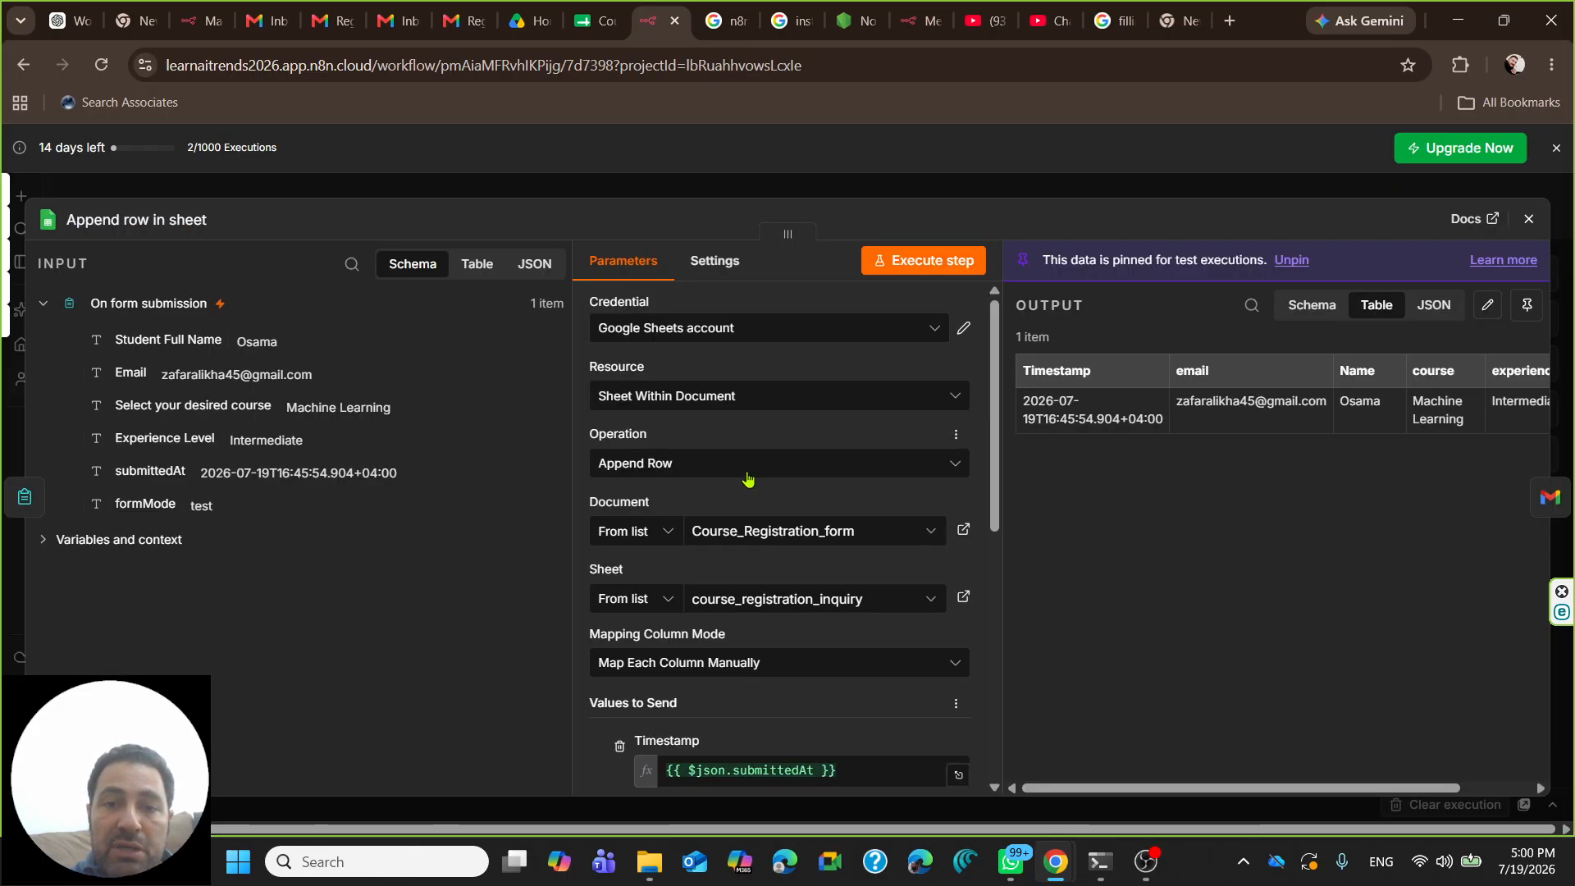
scroll(781, 526, "down", 5)
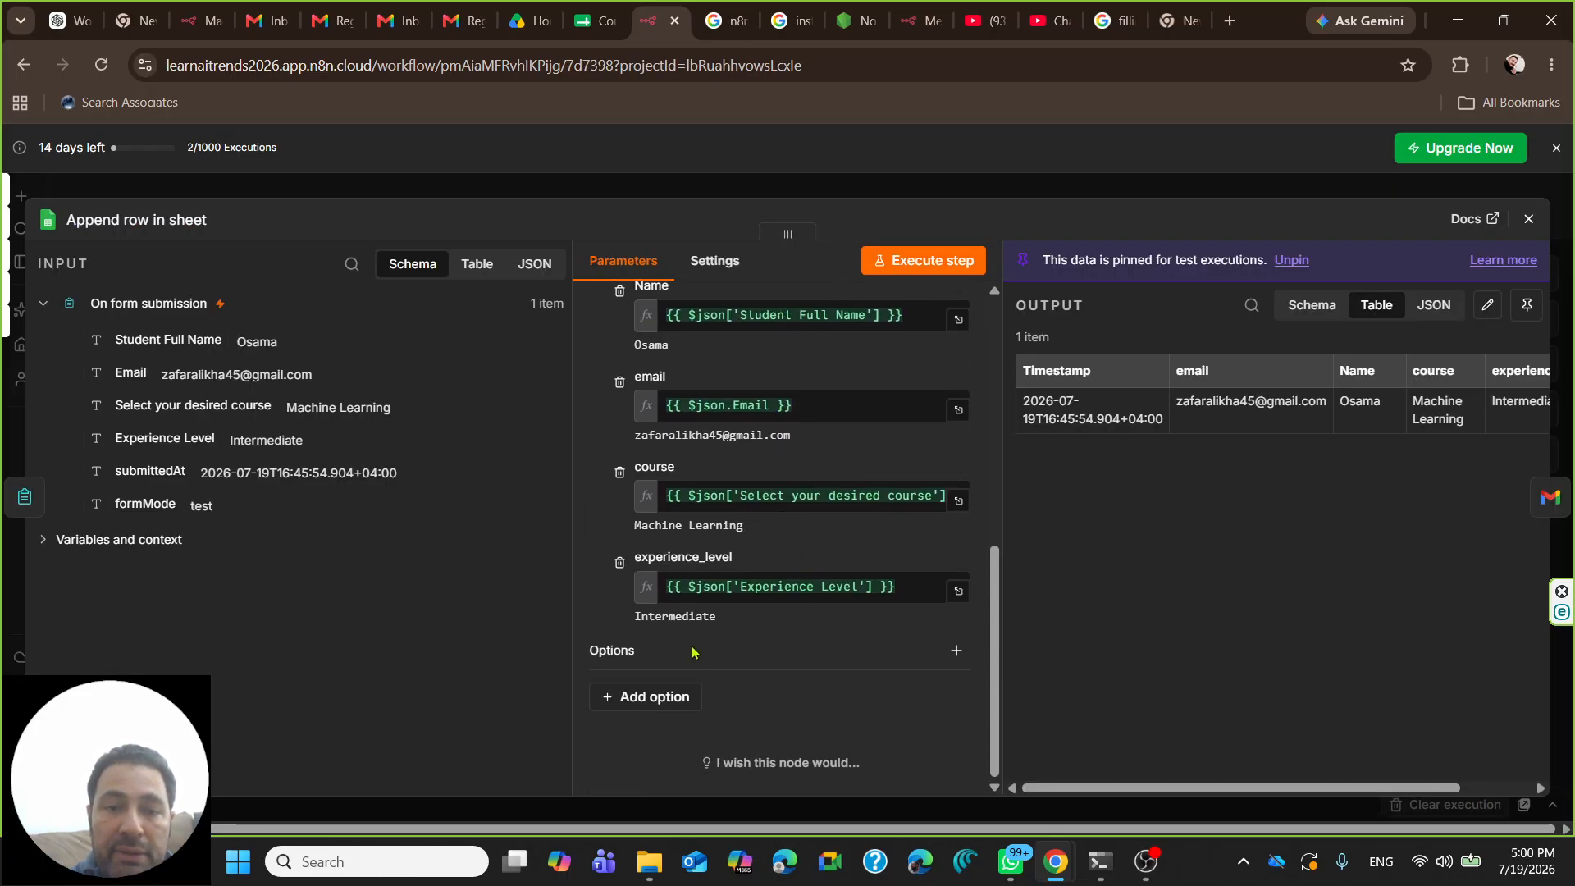
scroll(827, 423, "up", 5)
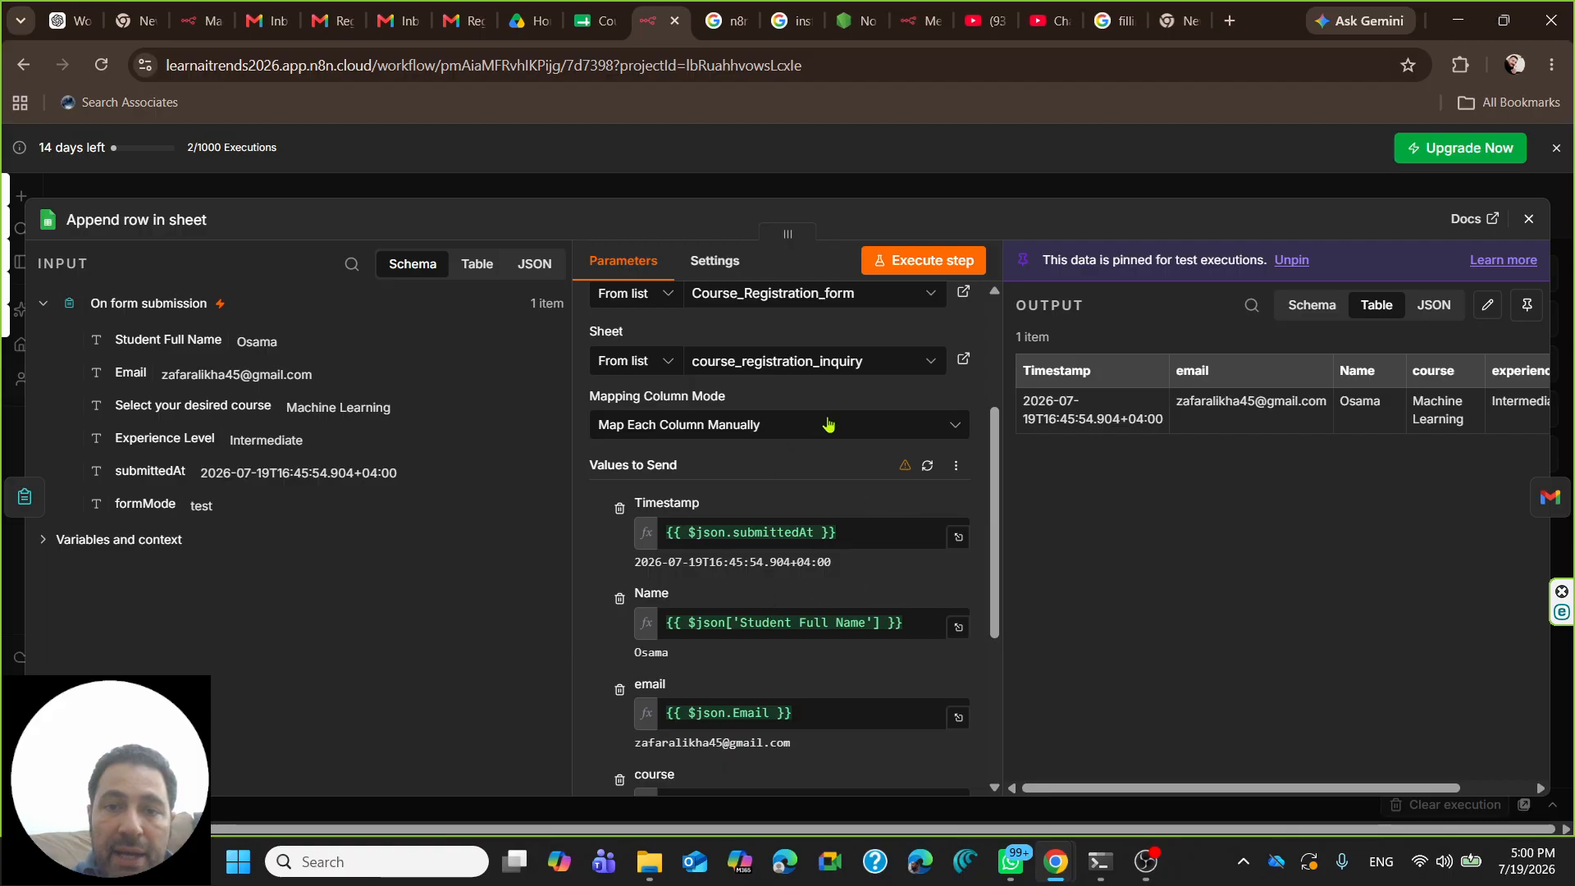
scroll(818, 471, "down", 5)
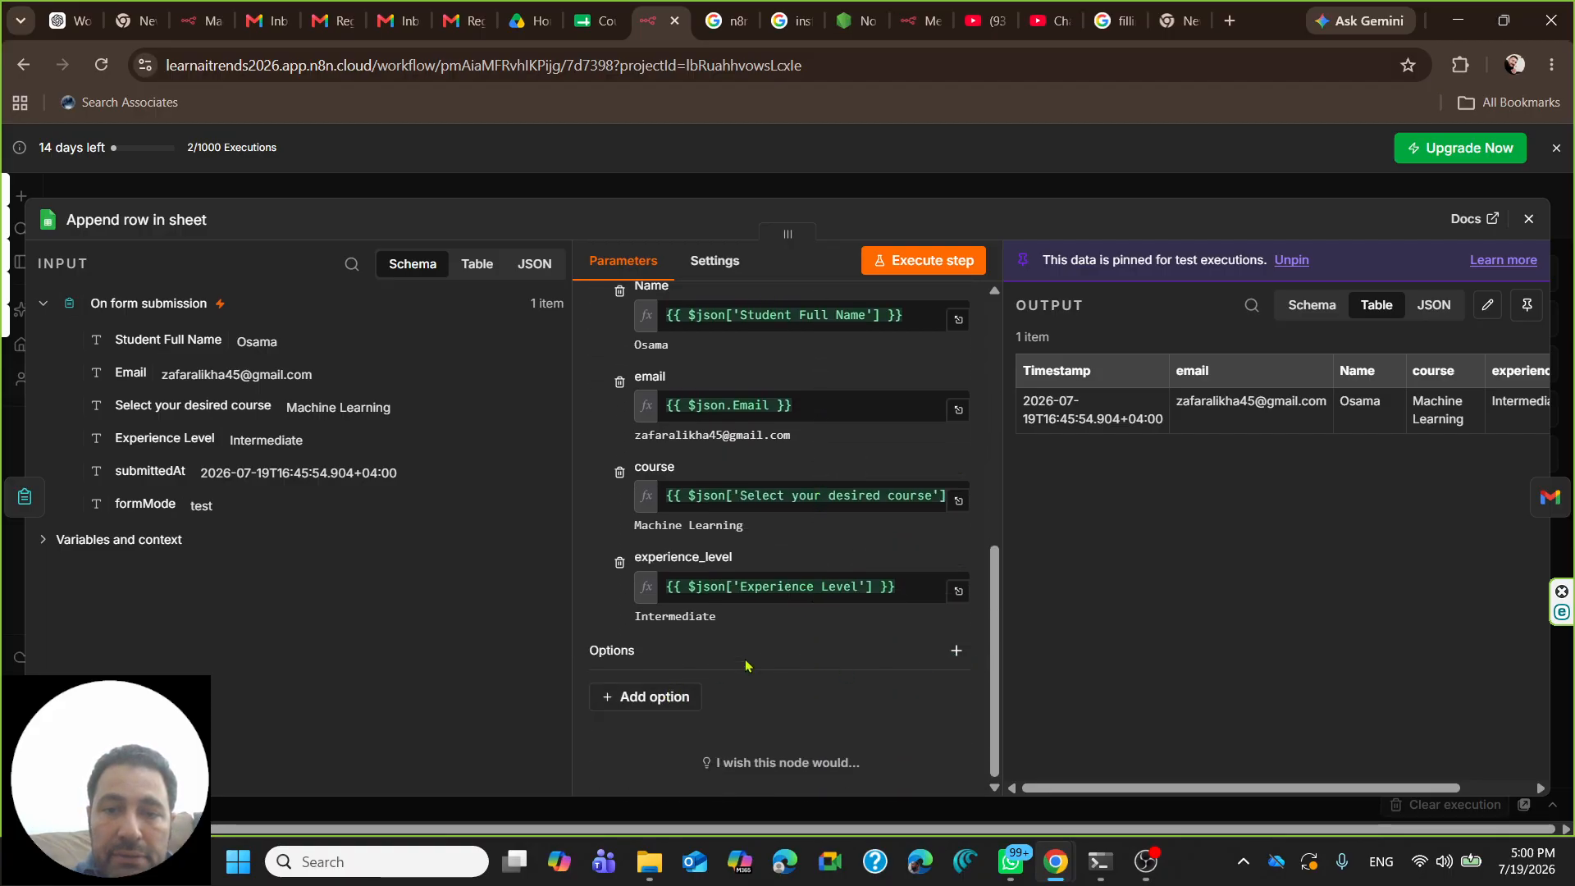
left_click(611, 697)
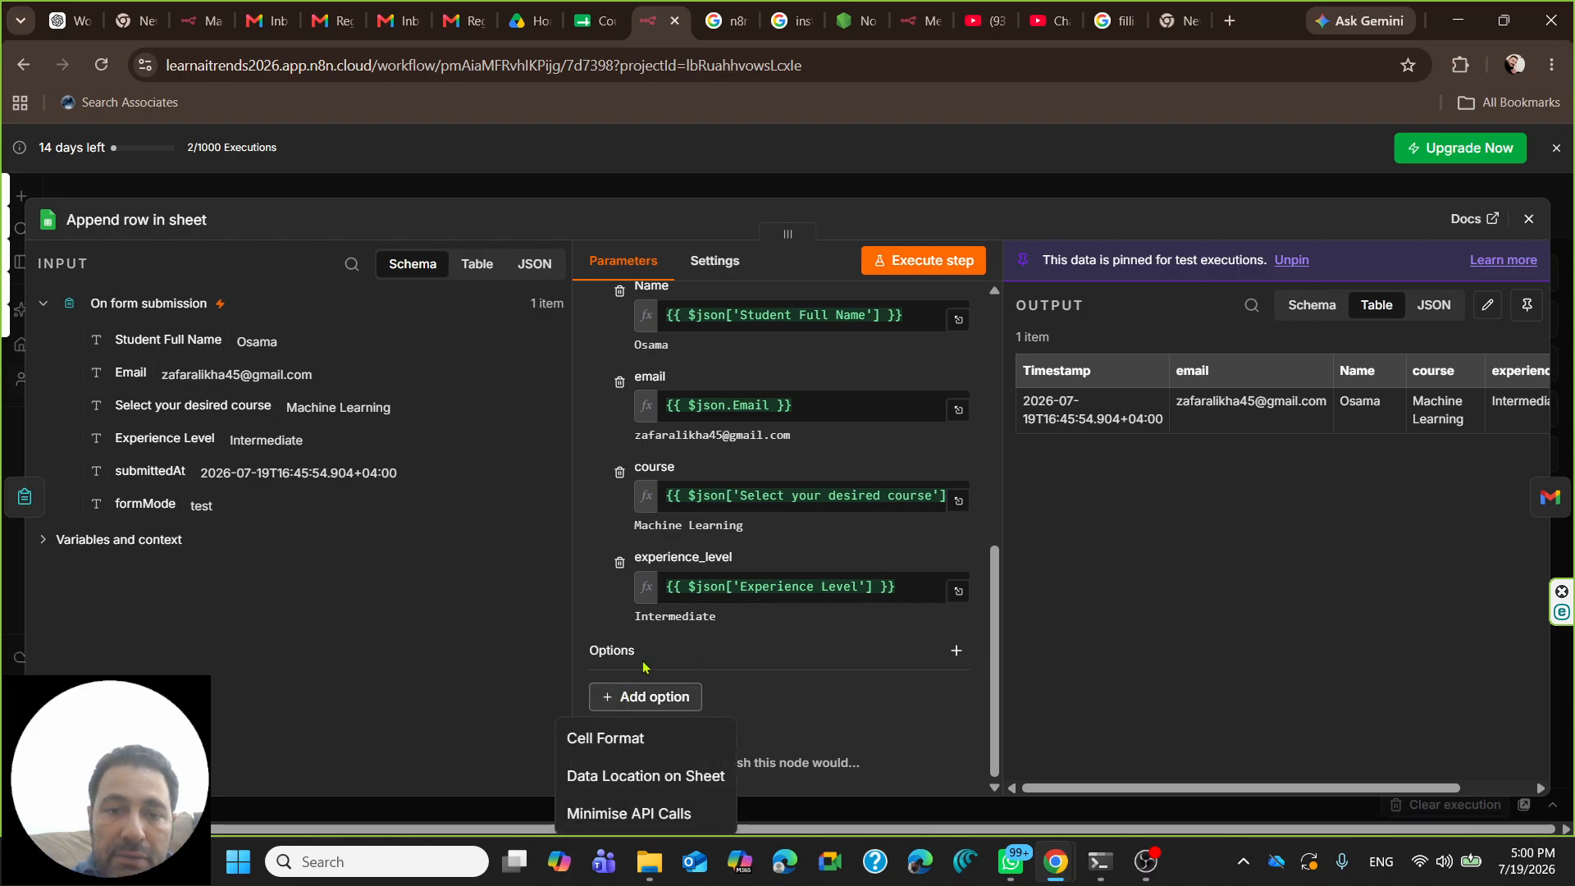
left_click(654, 741)
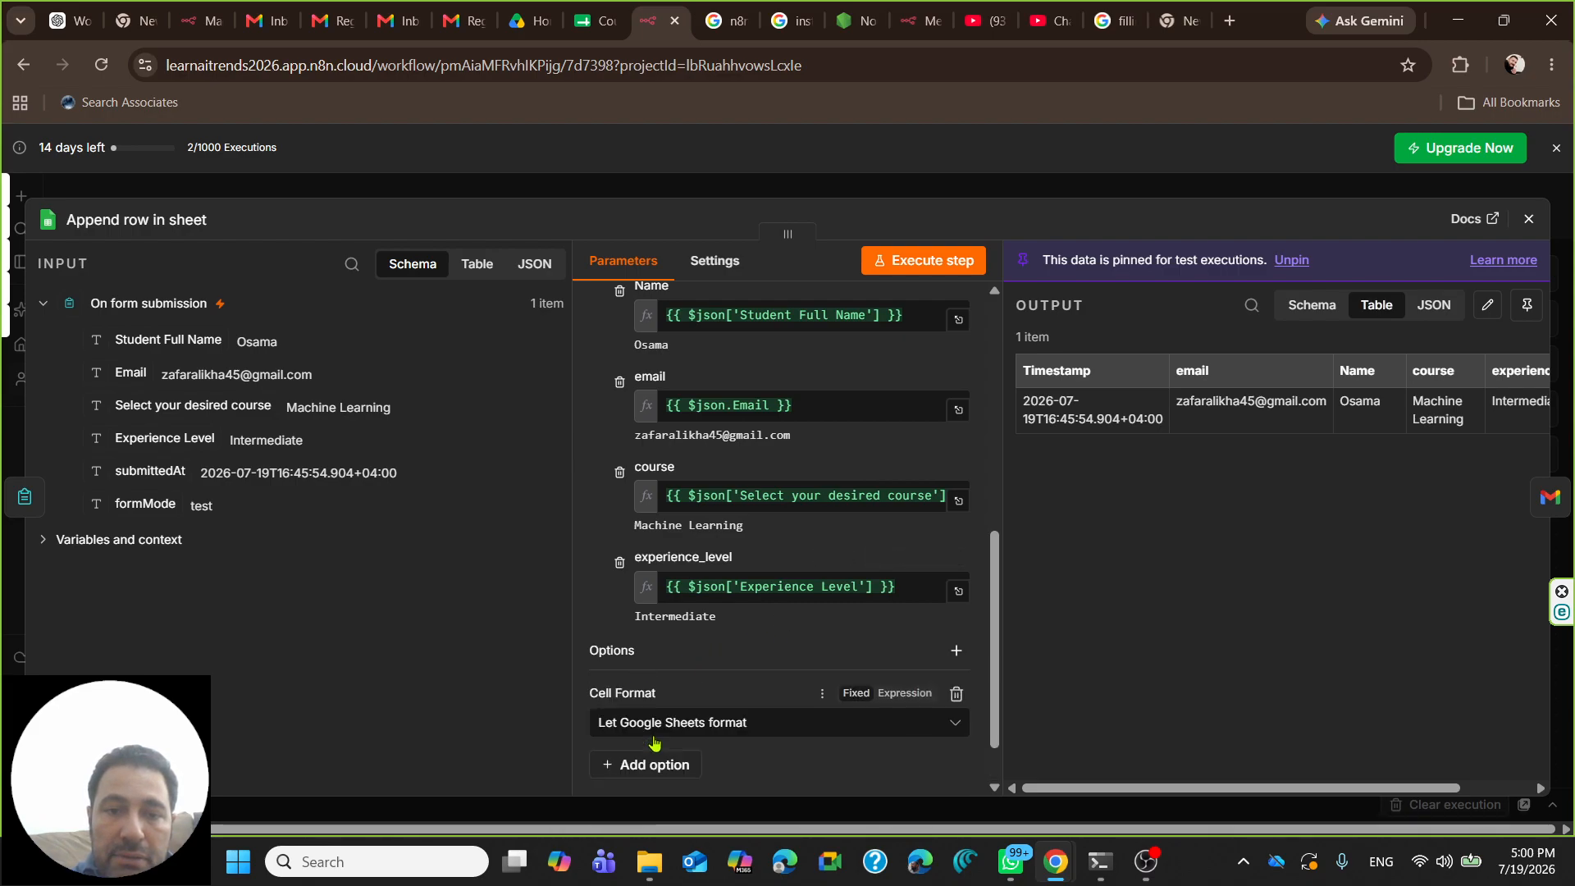
left_click(957, 694)
- Switch Mapping Column Mode to Map Automatically and back to Manual, then test the form trigger
scroll(816, 557, "up", 10)
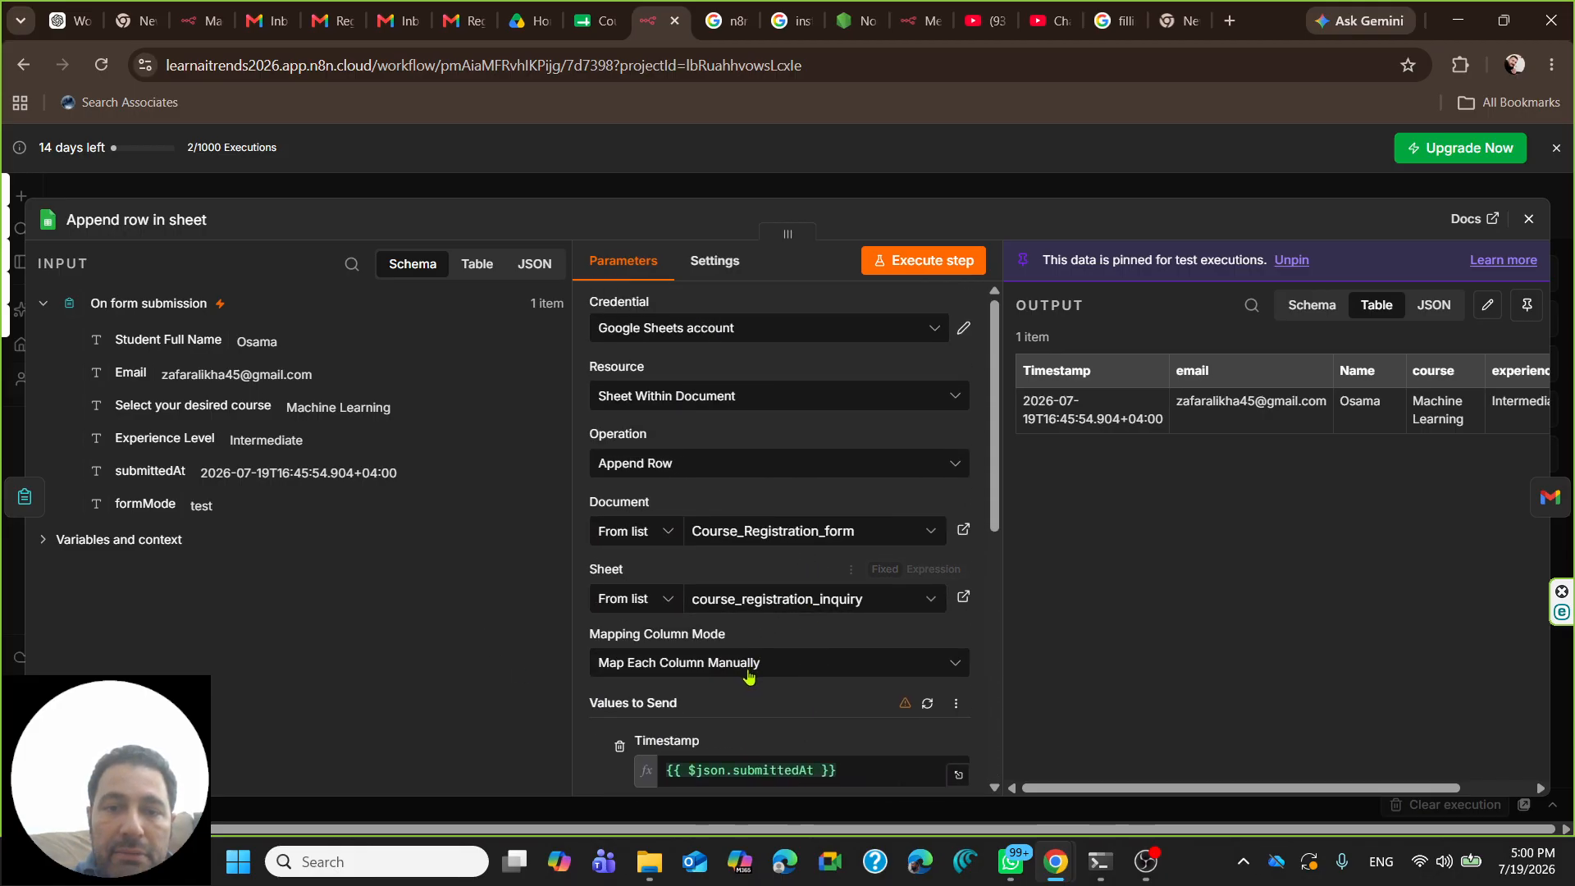
left_click(748, 665)
scroll(754, 623, "down", 3)
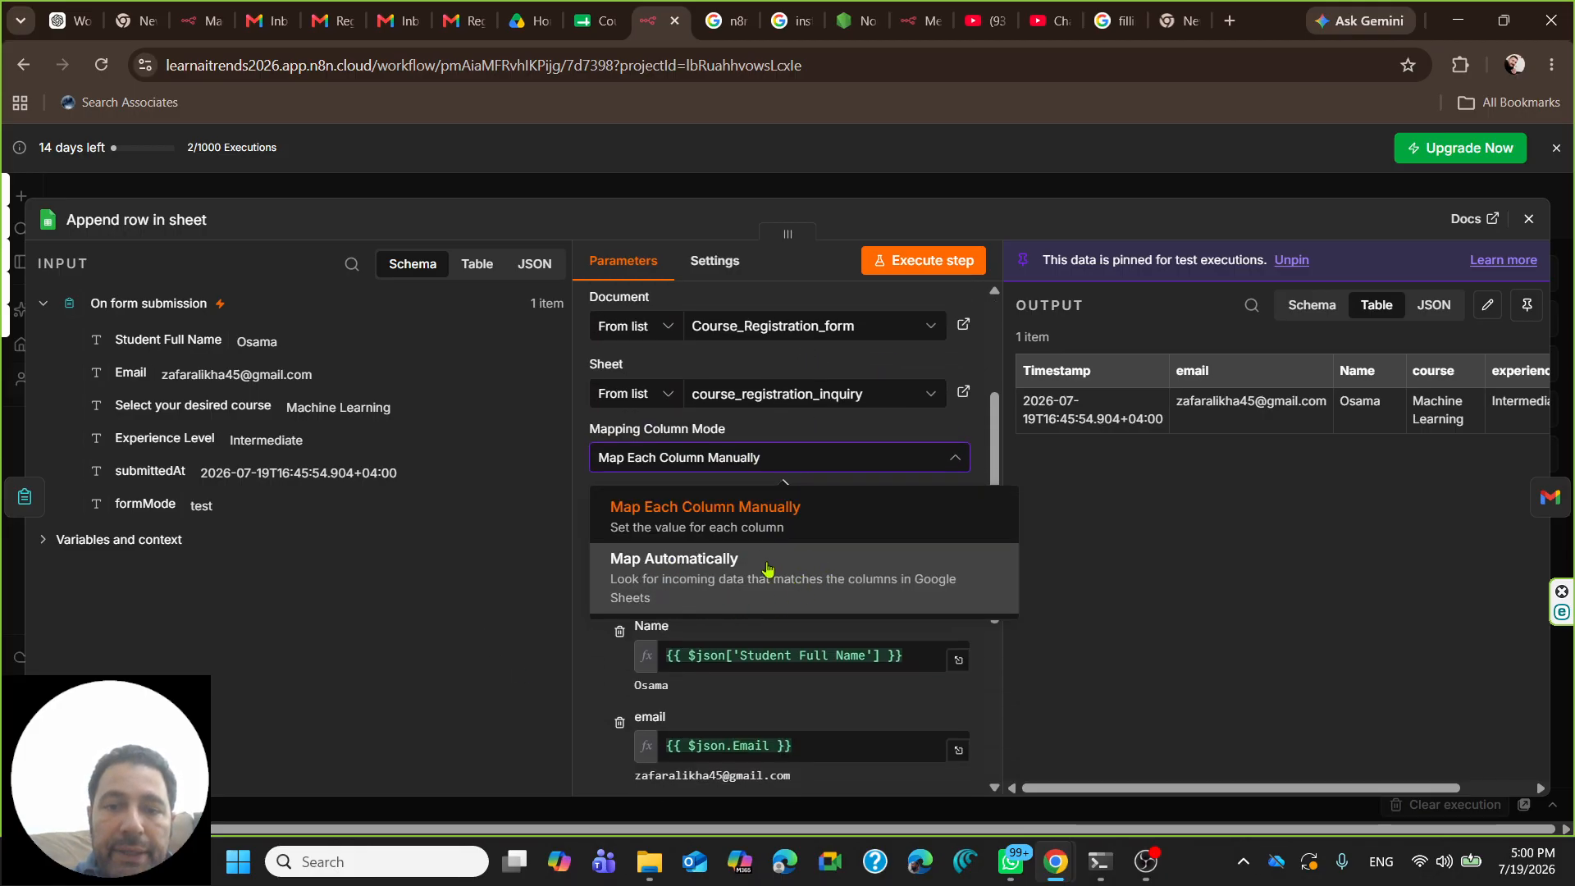
left_click(689, 570)
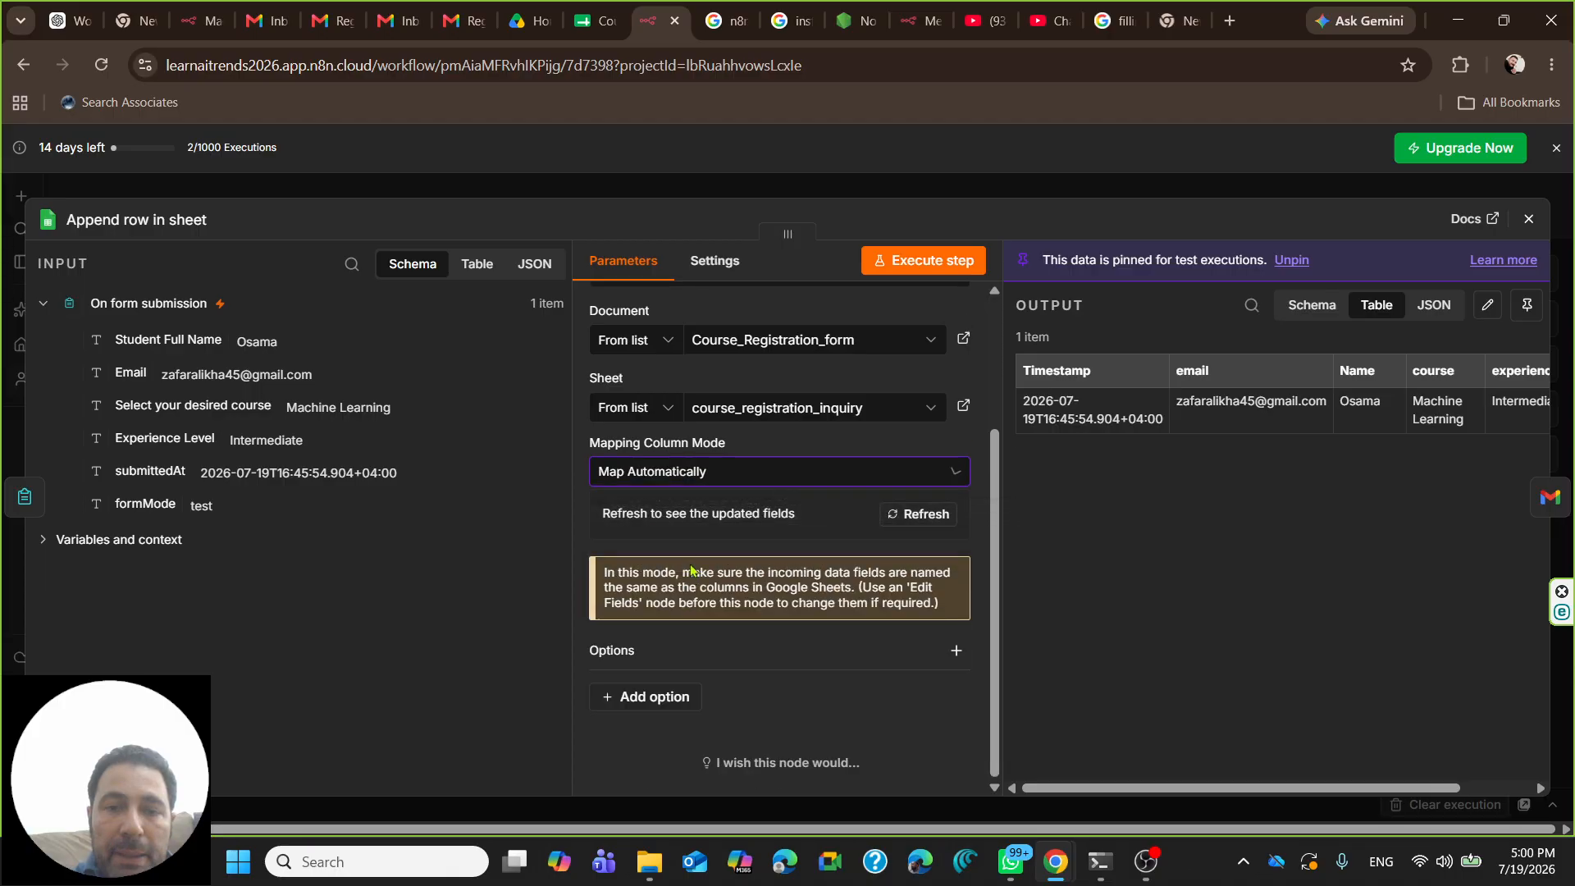
left_click(720, 482)
left_click(713, 519)
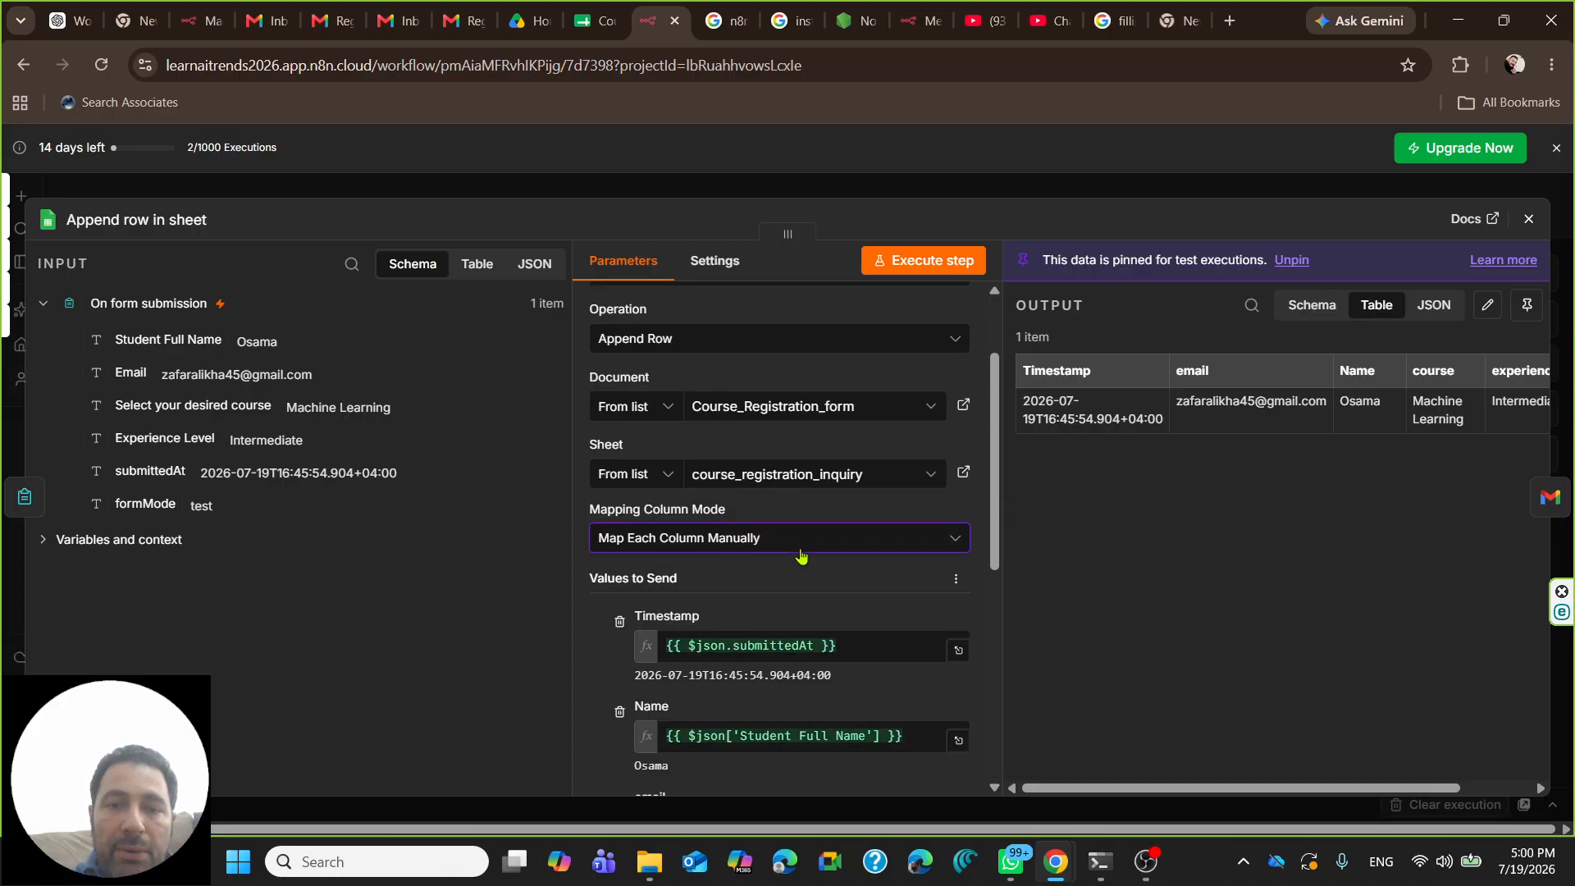
scroll(801, 556, "down", 6)
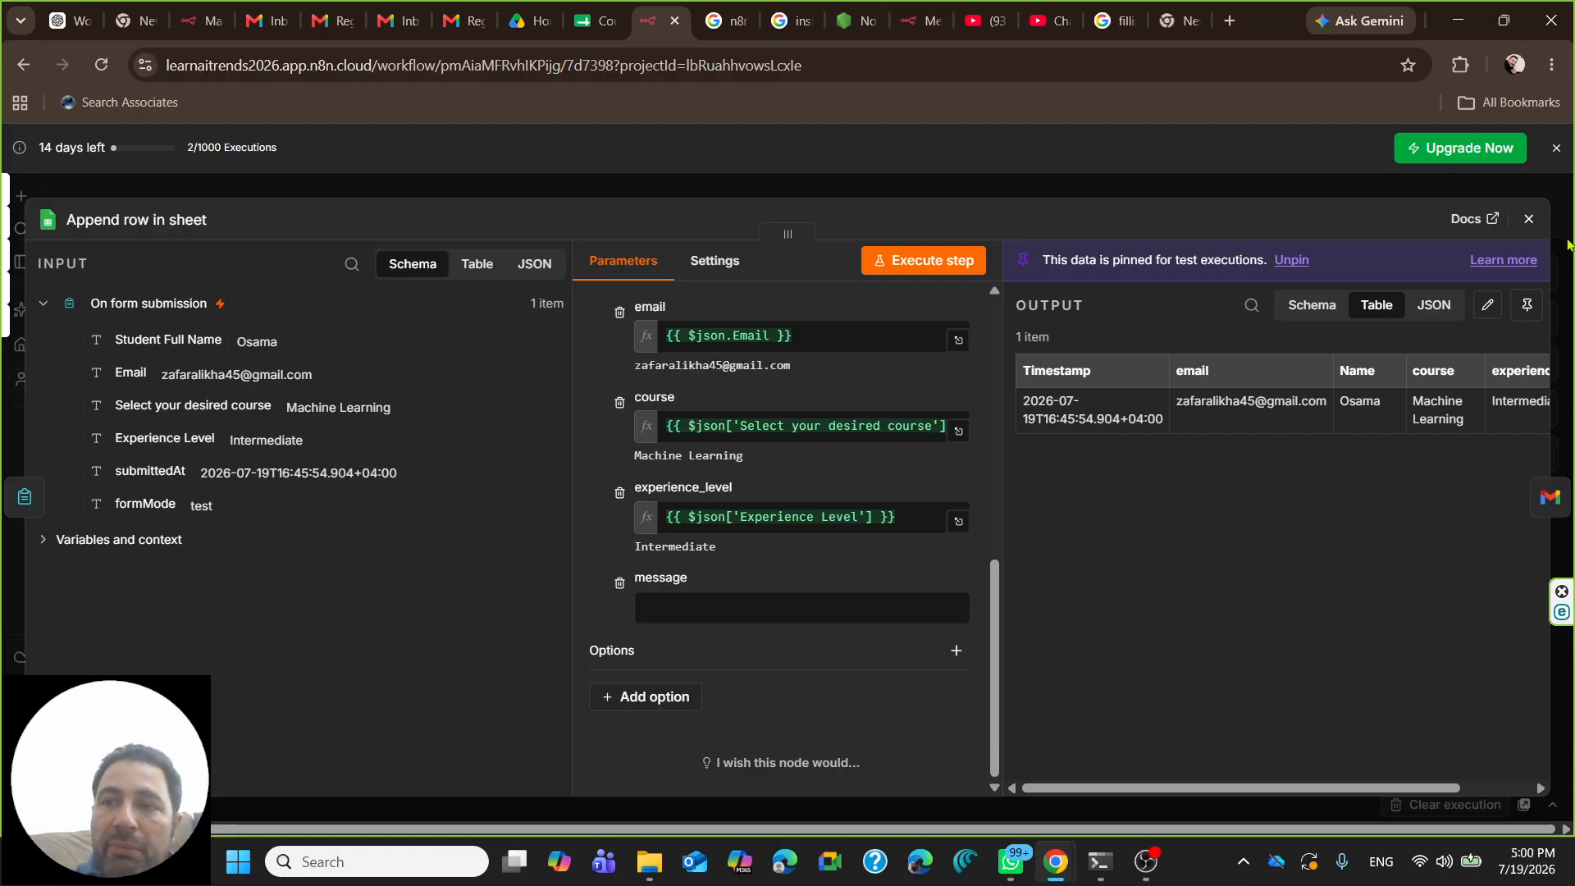
left_click(1528, 218)
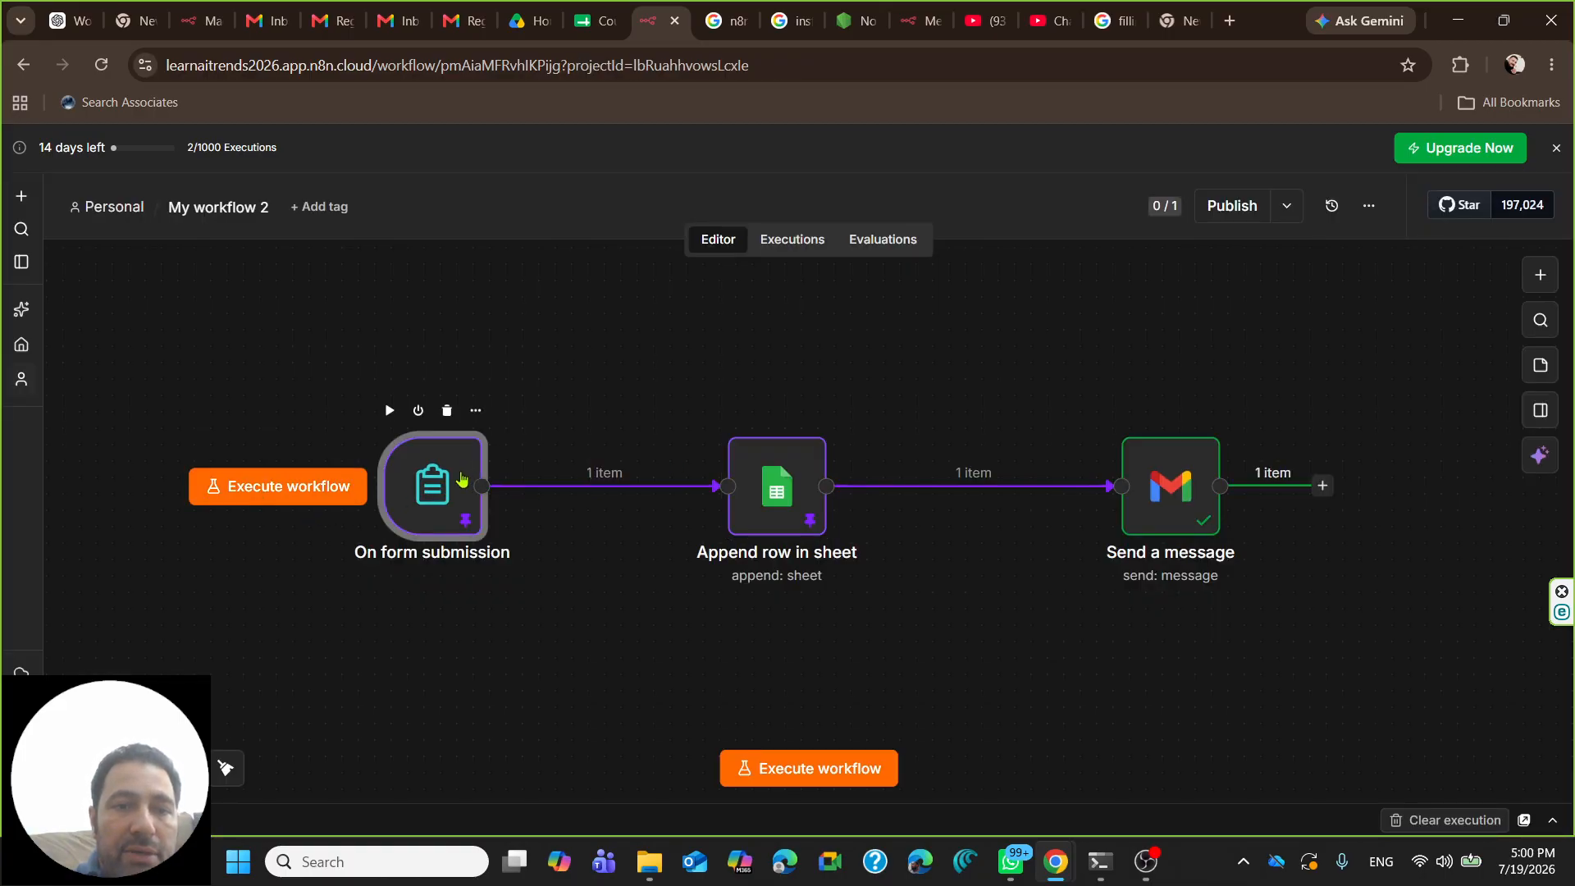
double_click(461, 480)
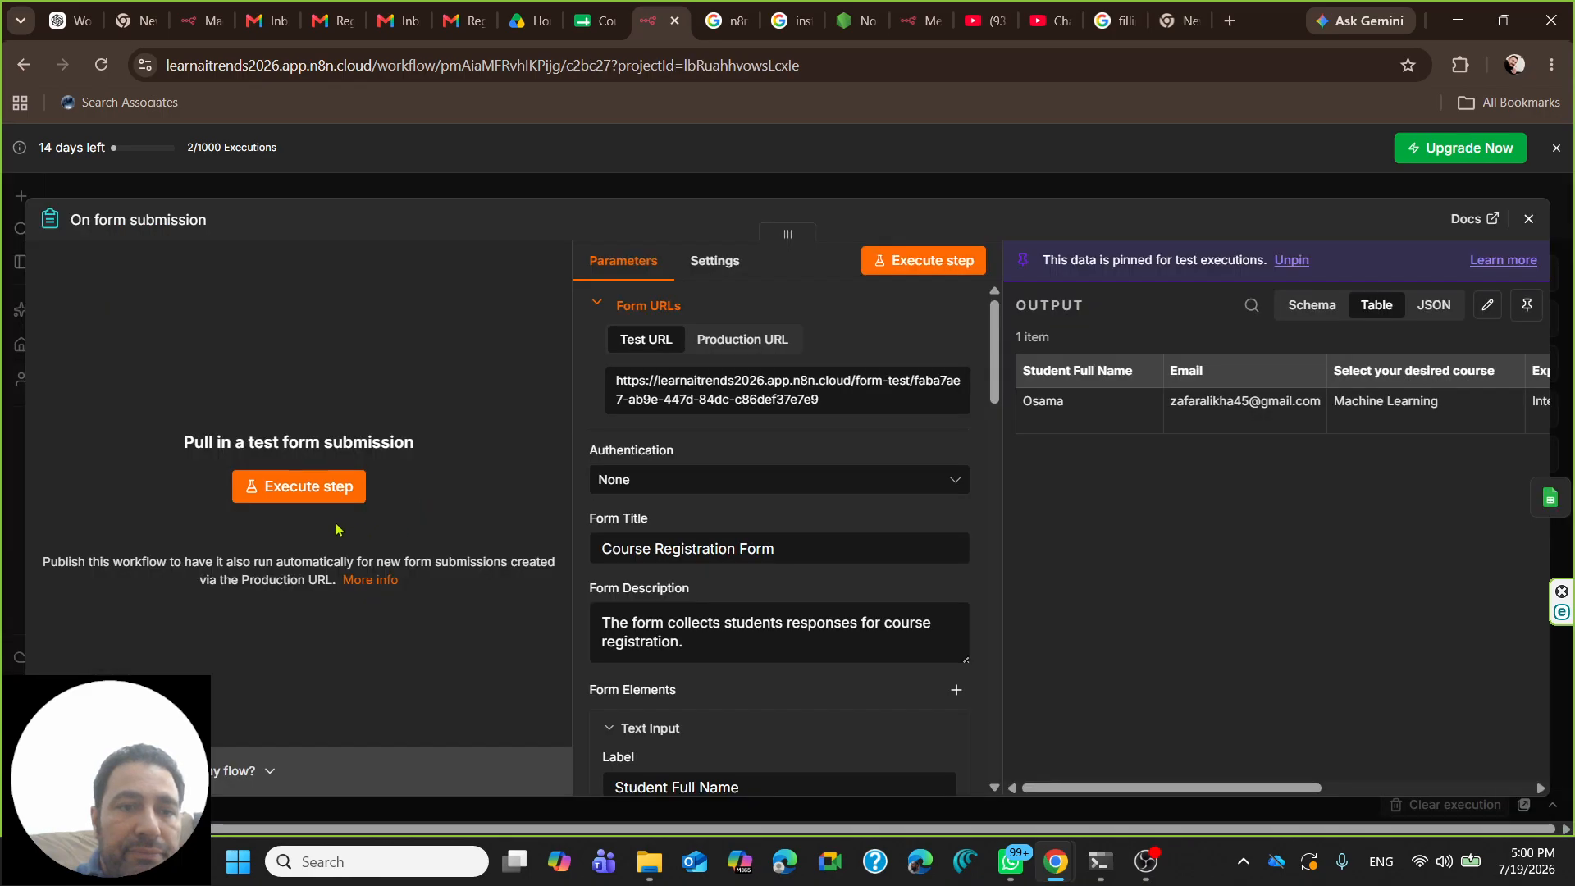
left_click(331, 490)
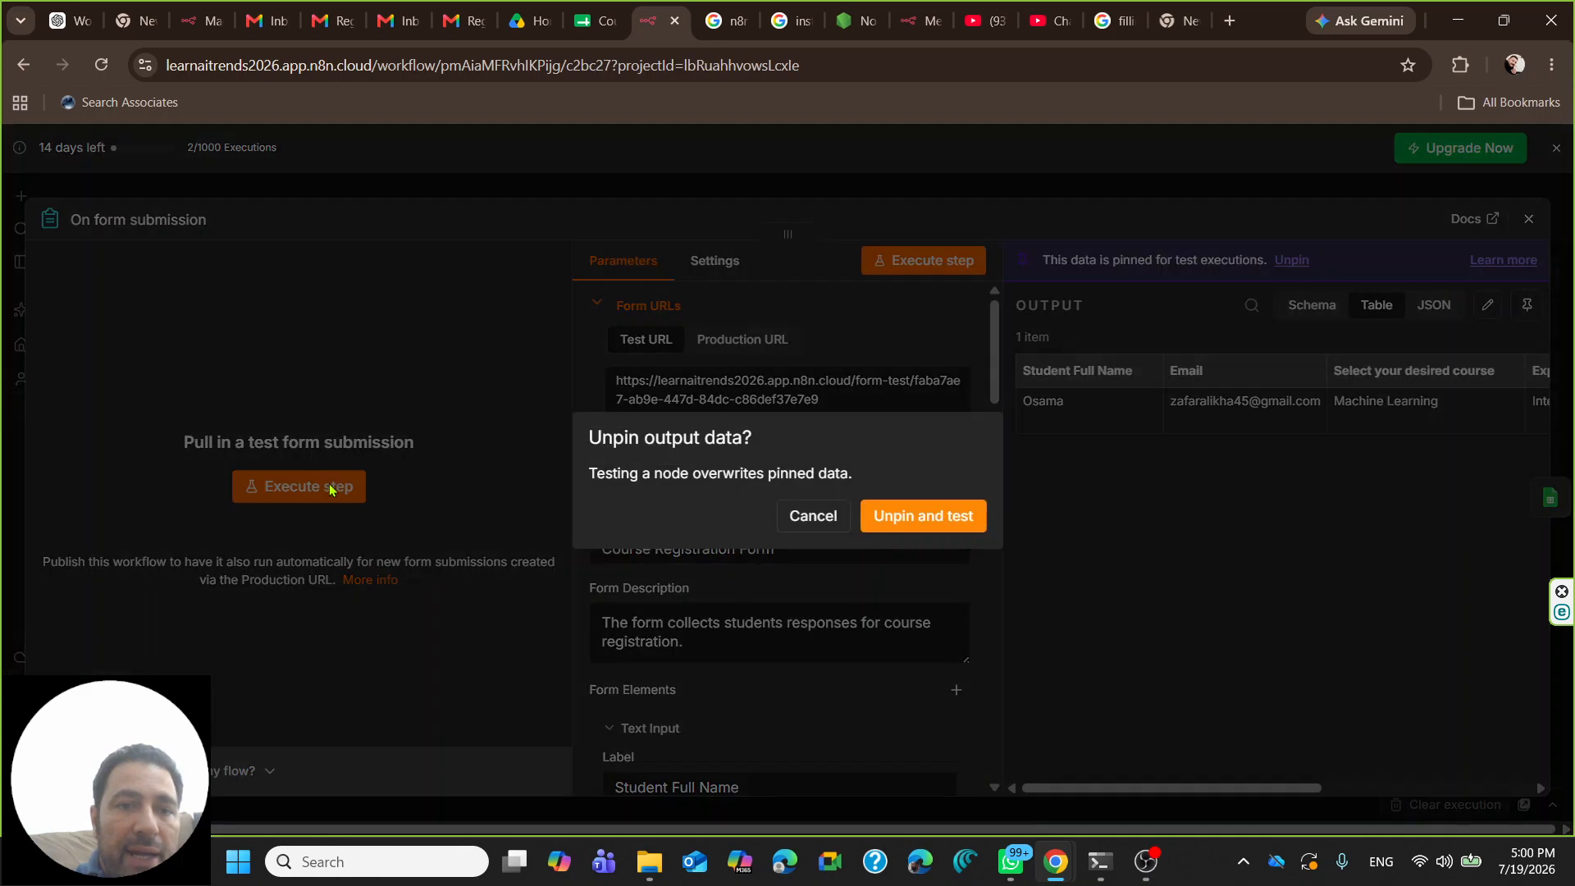
- Start the test form and enter the student's full name and e-mail address
left_click(936, 522)
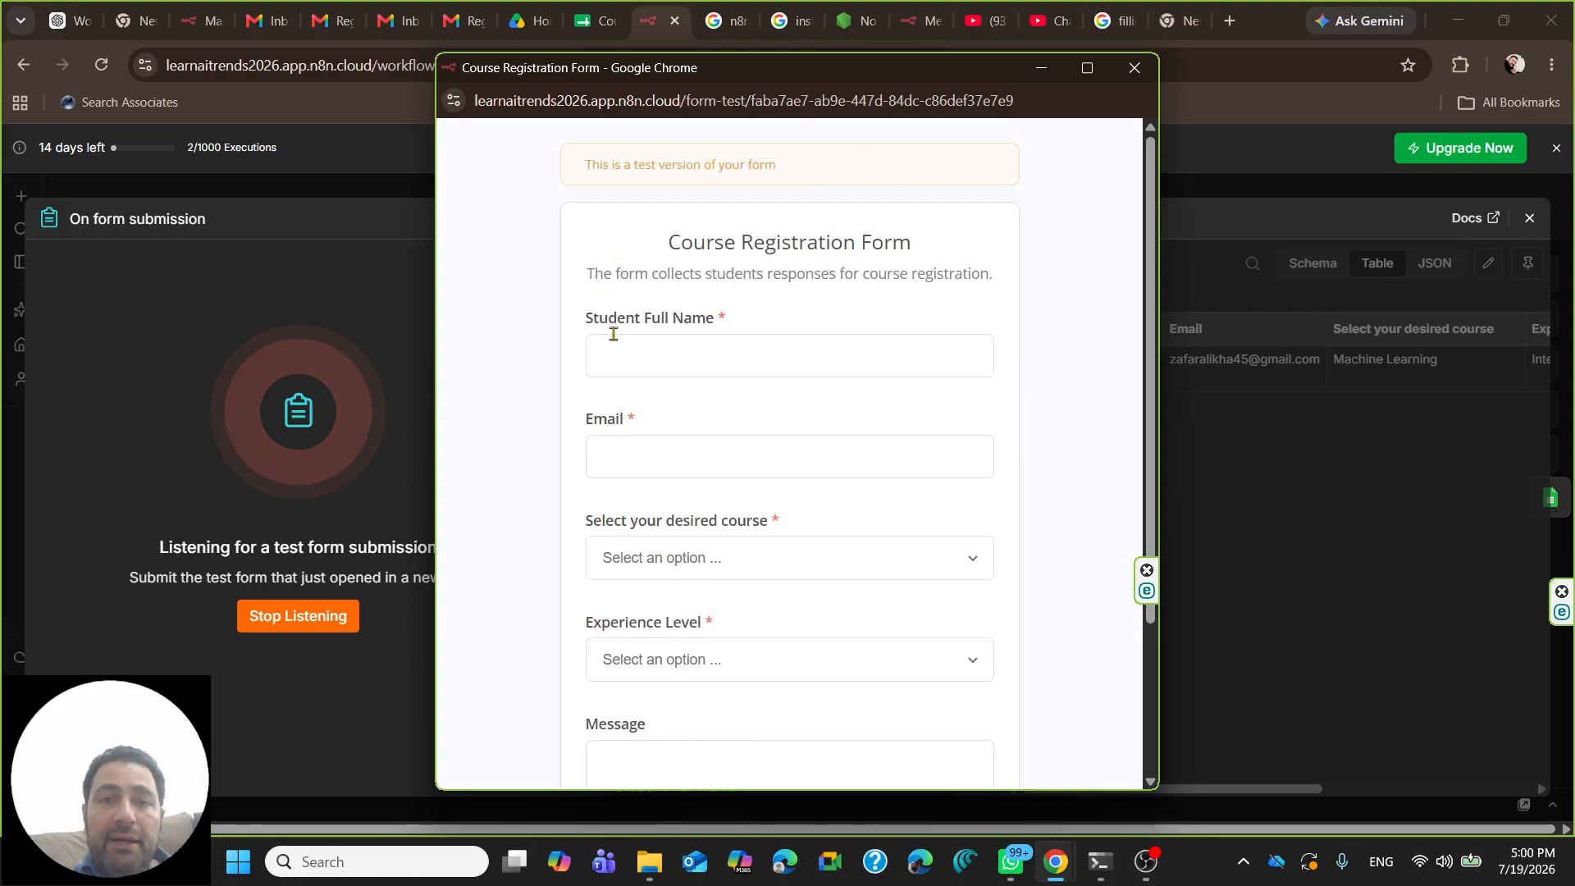
left_click(681, 364)
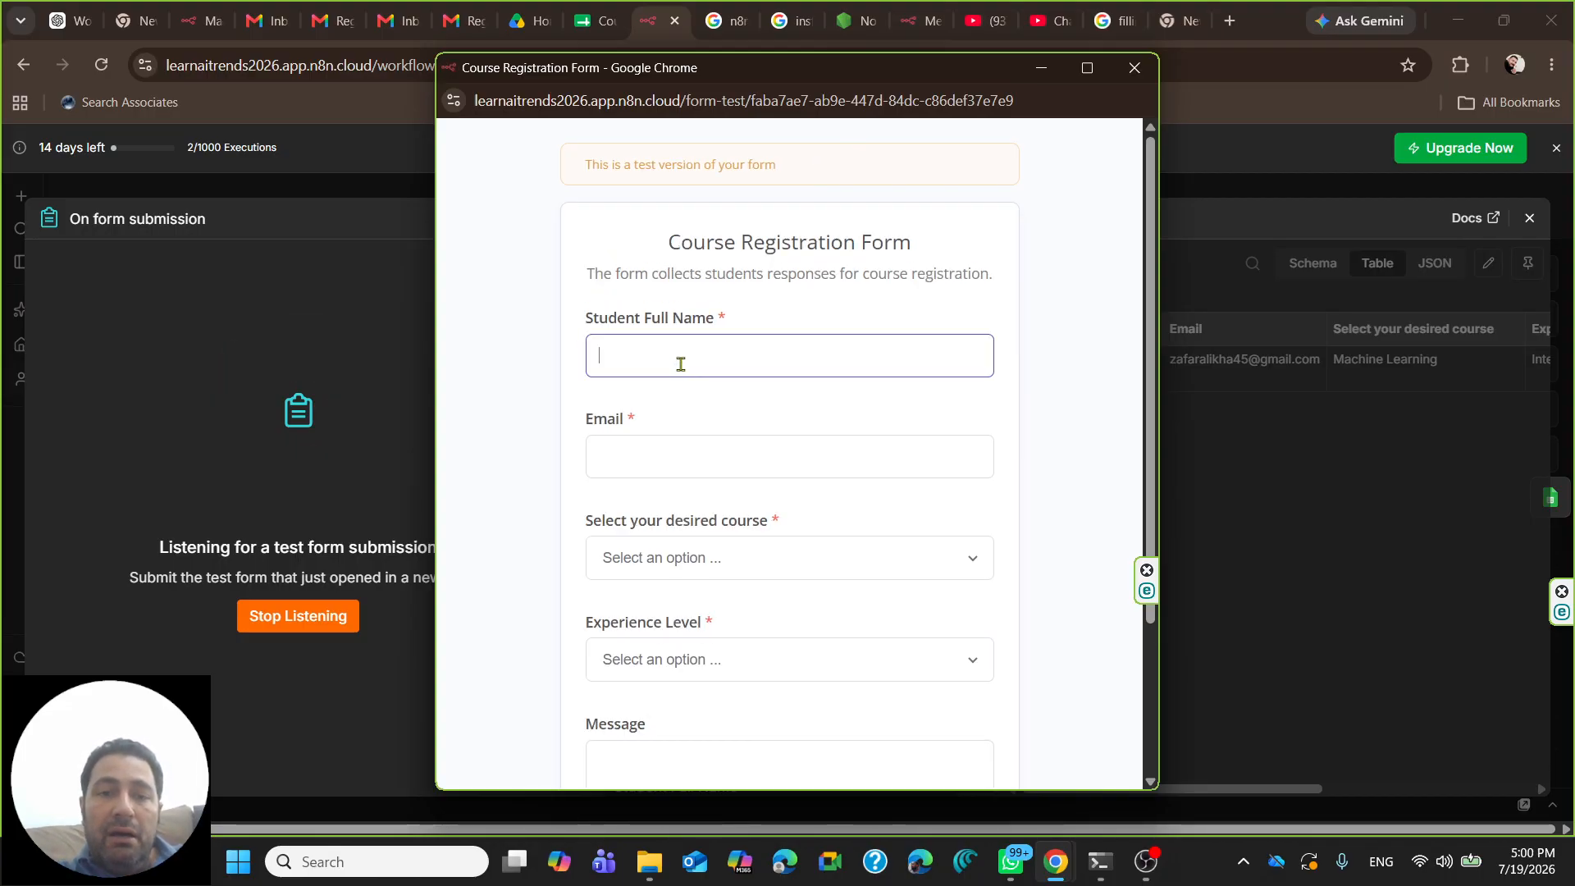
type("Aryan")
key("Tab")
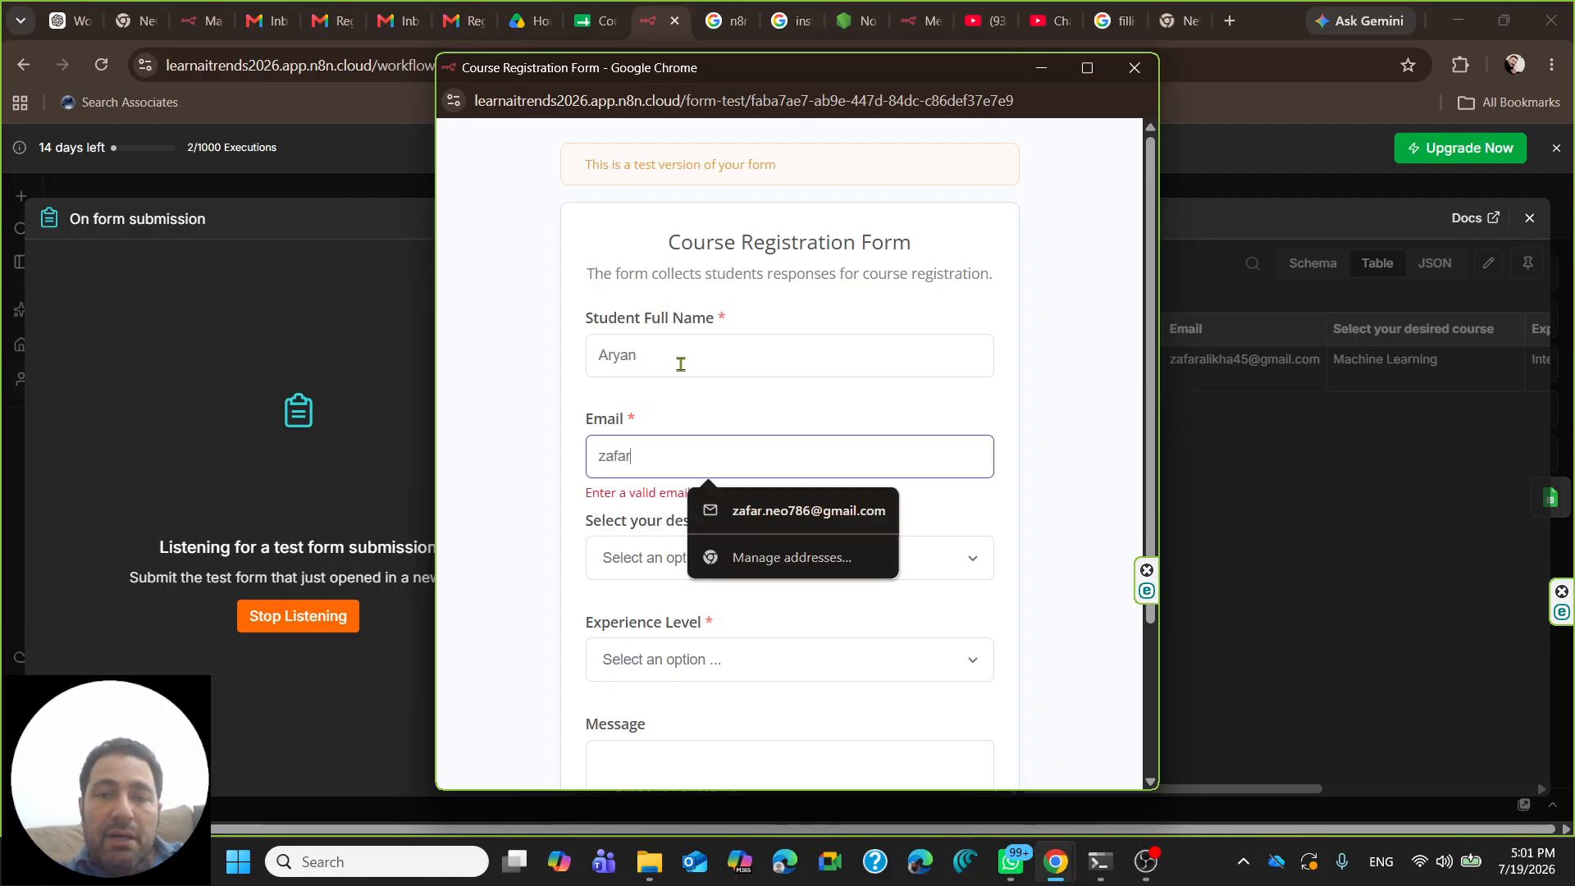
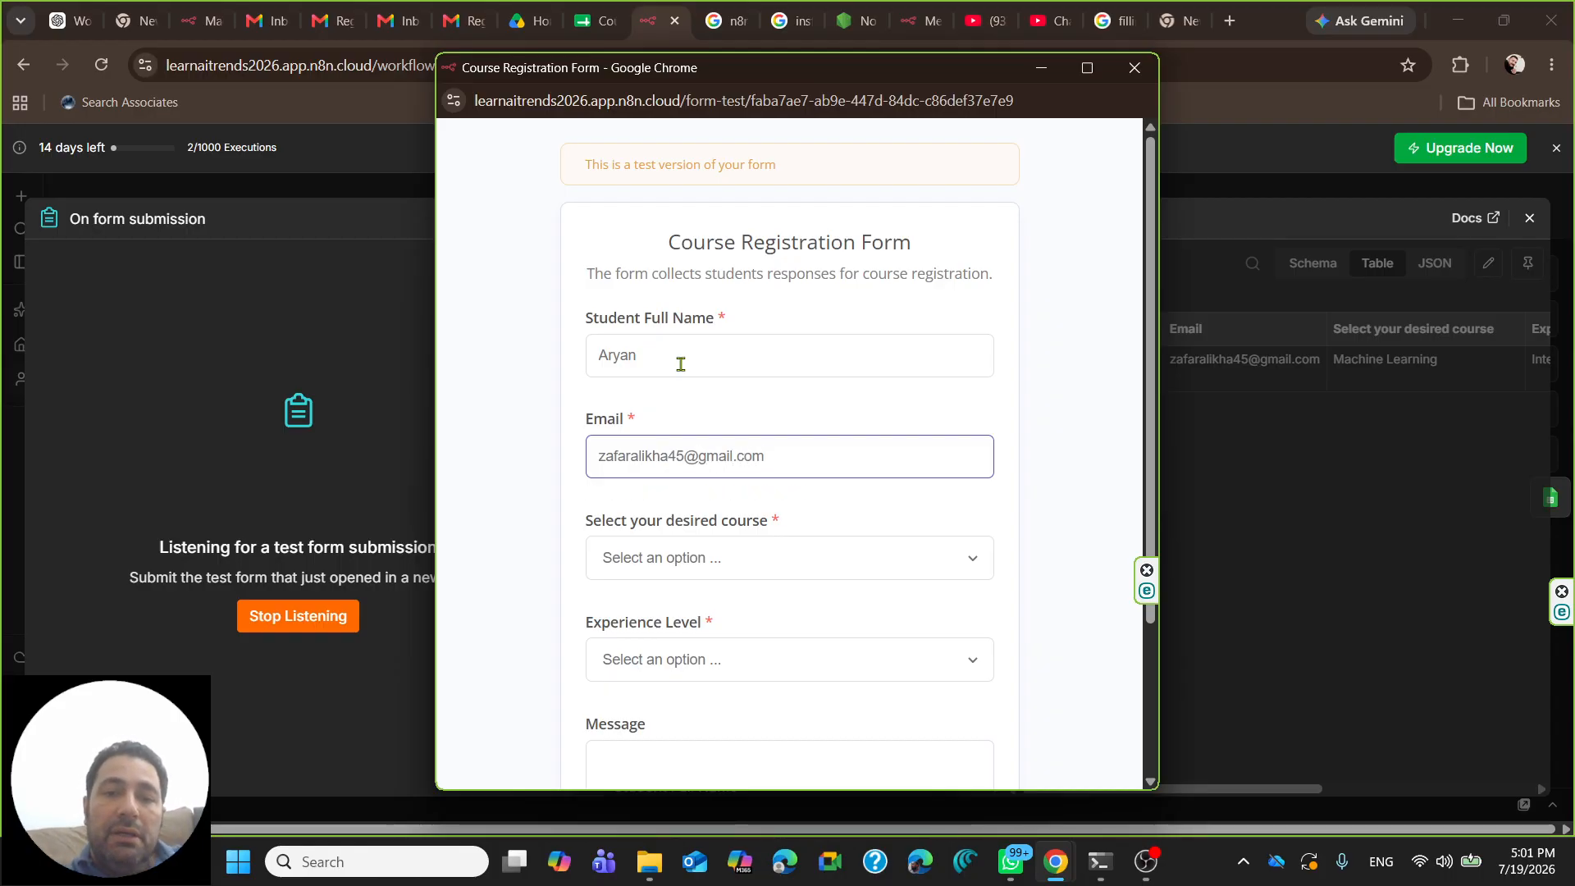
- Choose Web Development as the course and Beginner as the experience level
left_click(794, 548)
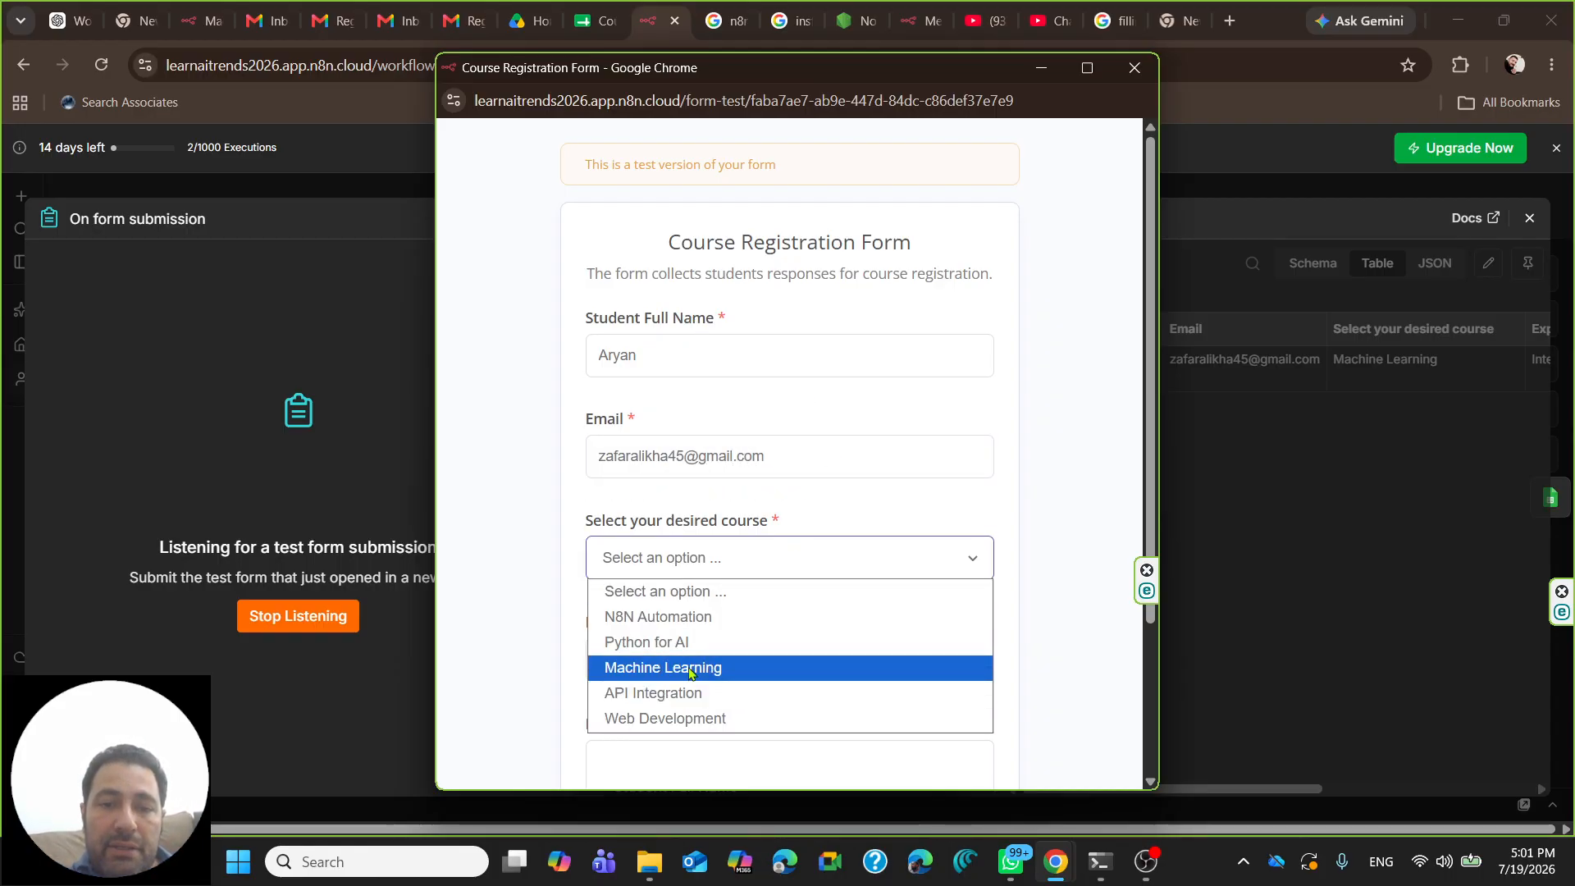
left_click(686, 720)
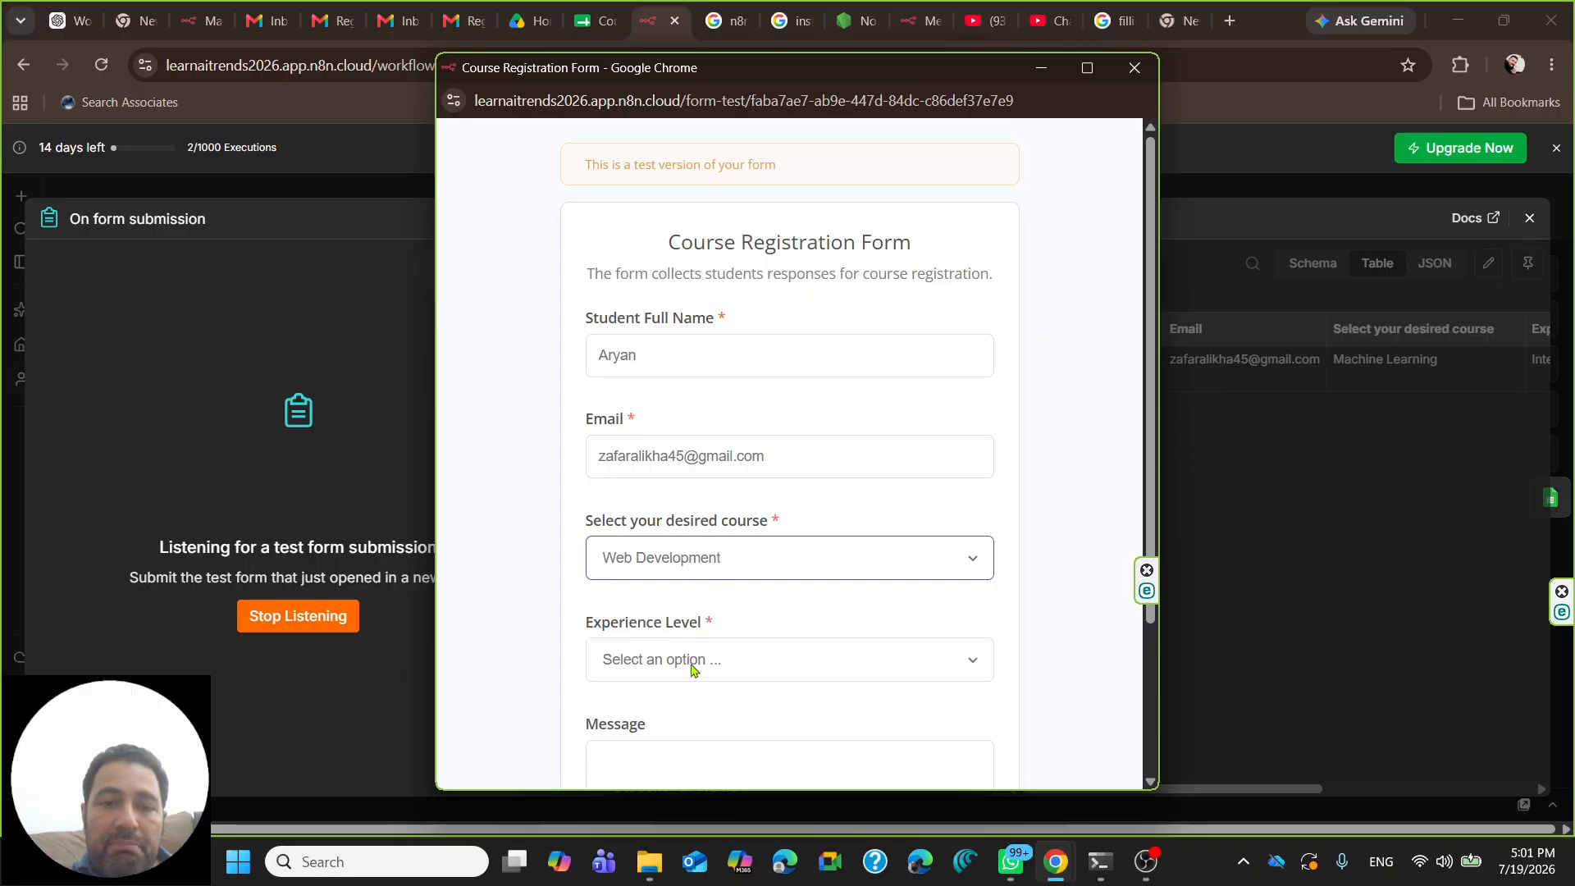
left_click(692, 669)
scroll(685, 514, "down", 3)
left_click(686, 465)
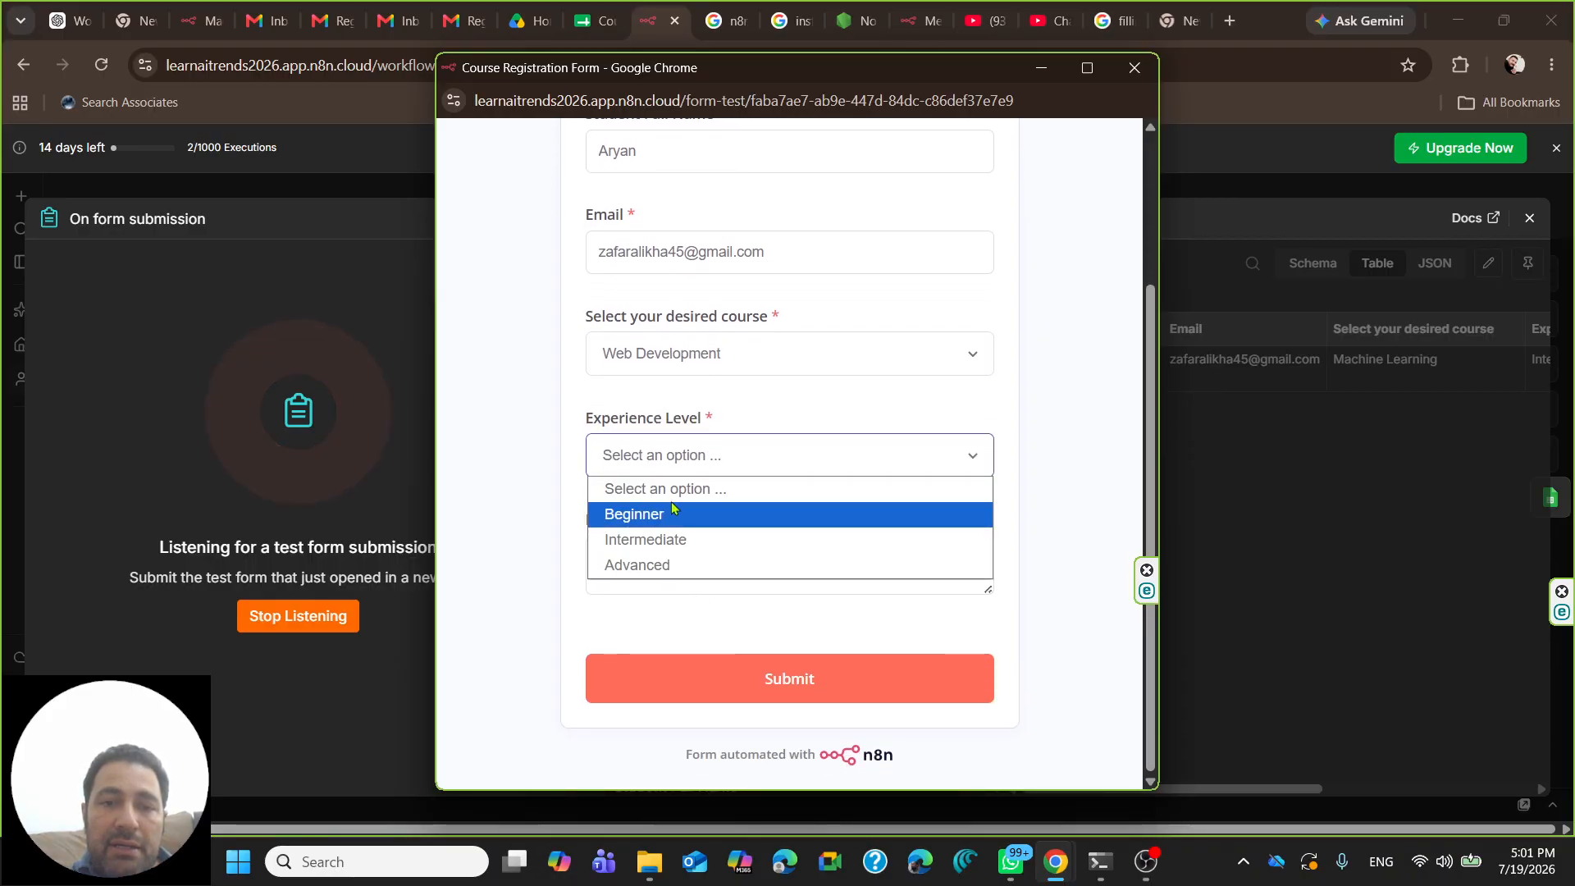
left_click(655, 523)
- Write a message asking about the course fee structure and schedule, then submit the form
left_click(664, 562)
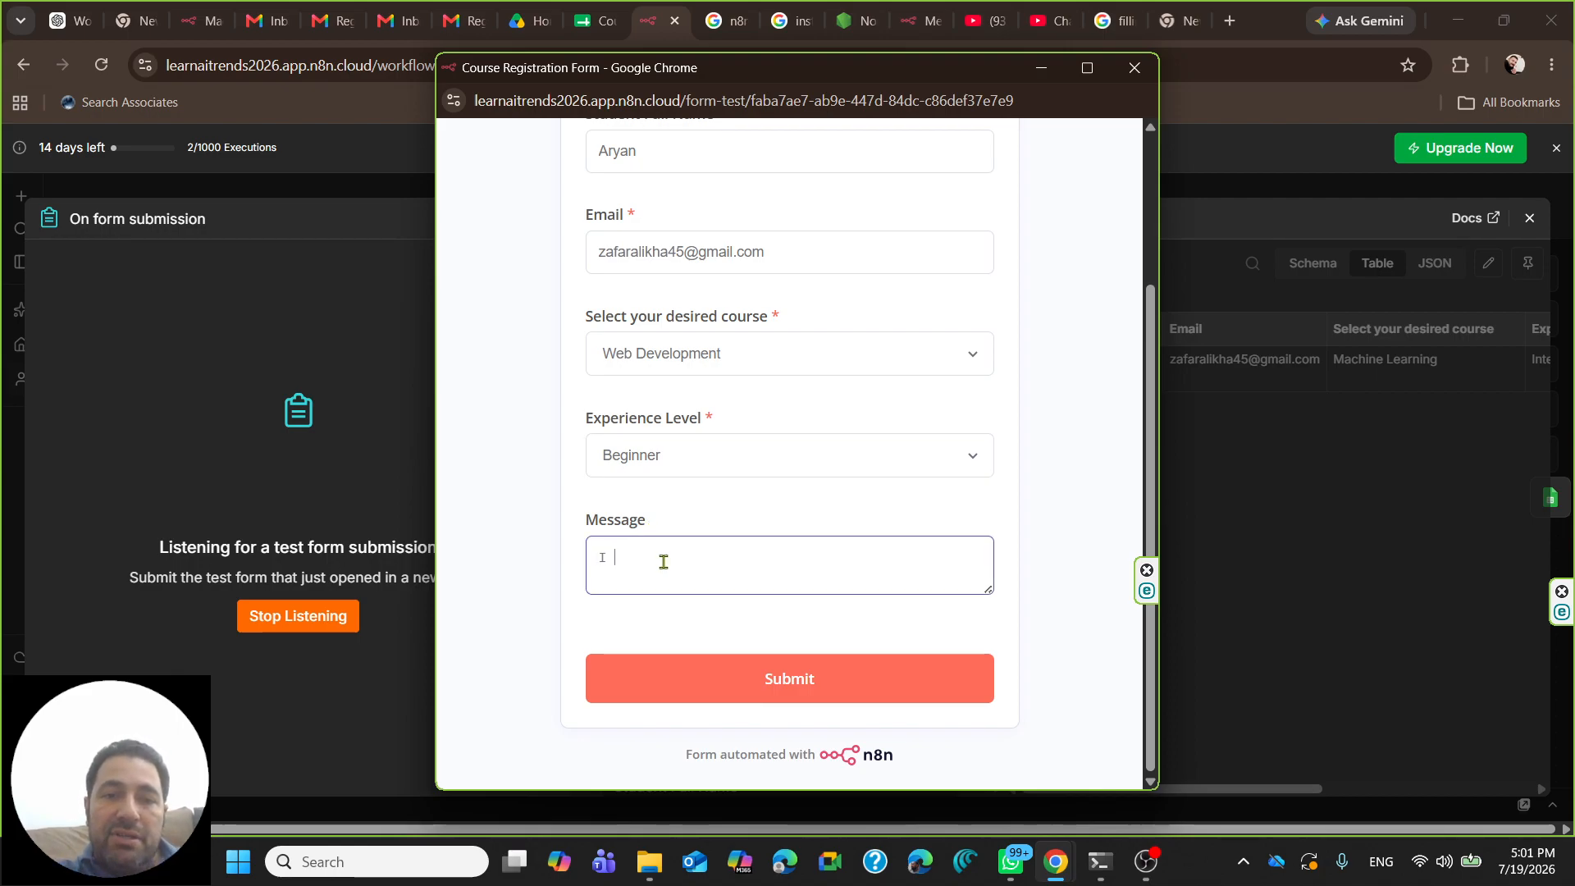
type("I want to know more about t")
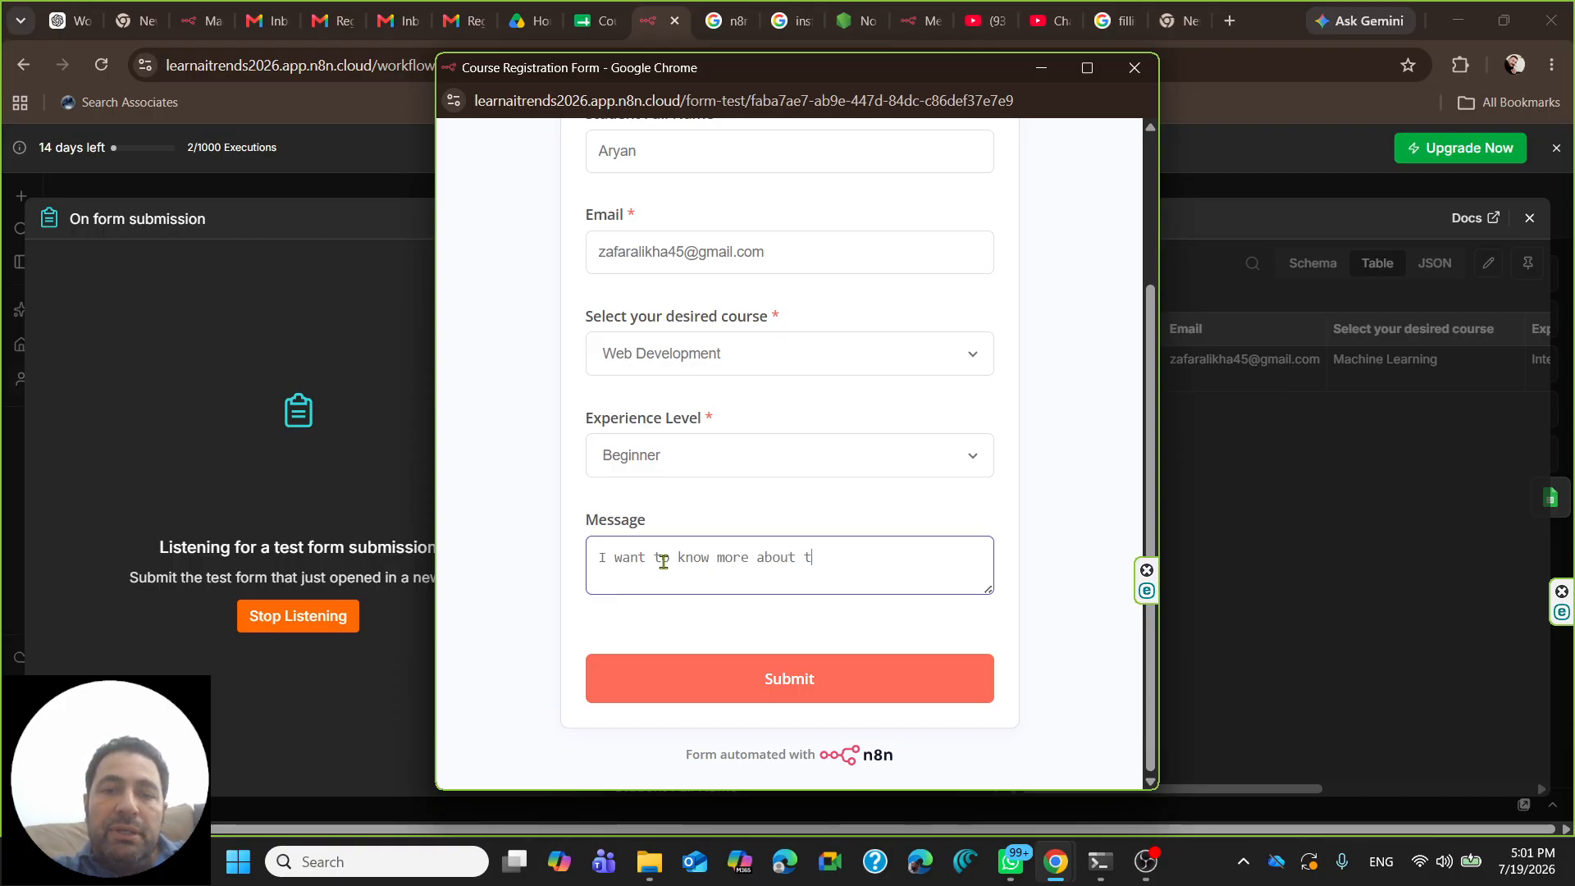
type("he ours")
key("BackSpace")
key("BackSpace")
key("BackSpace")
key("BackSpace")
type("course ")
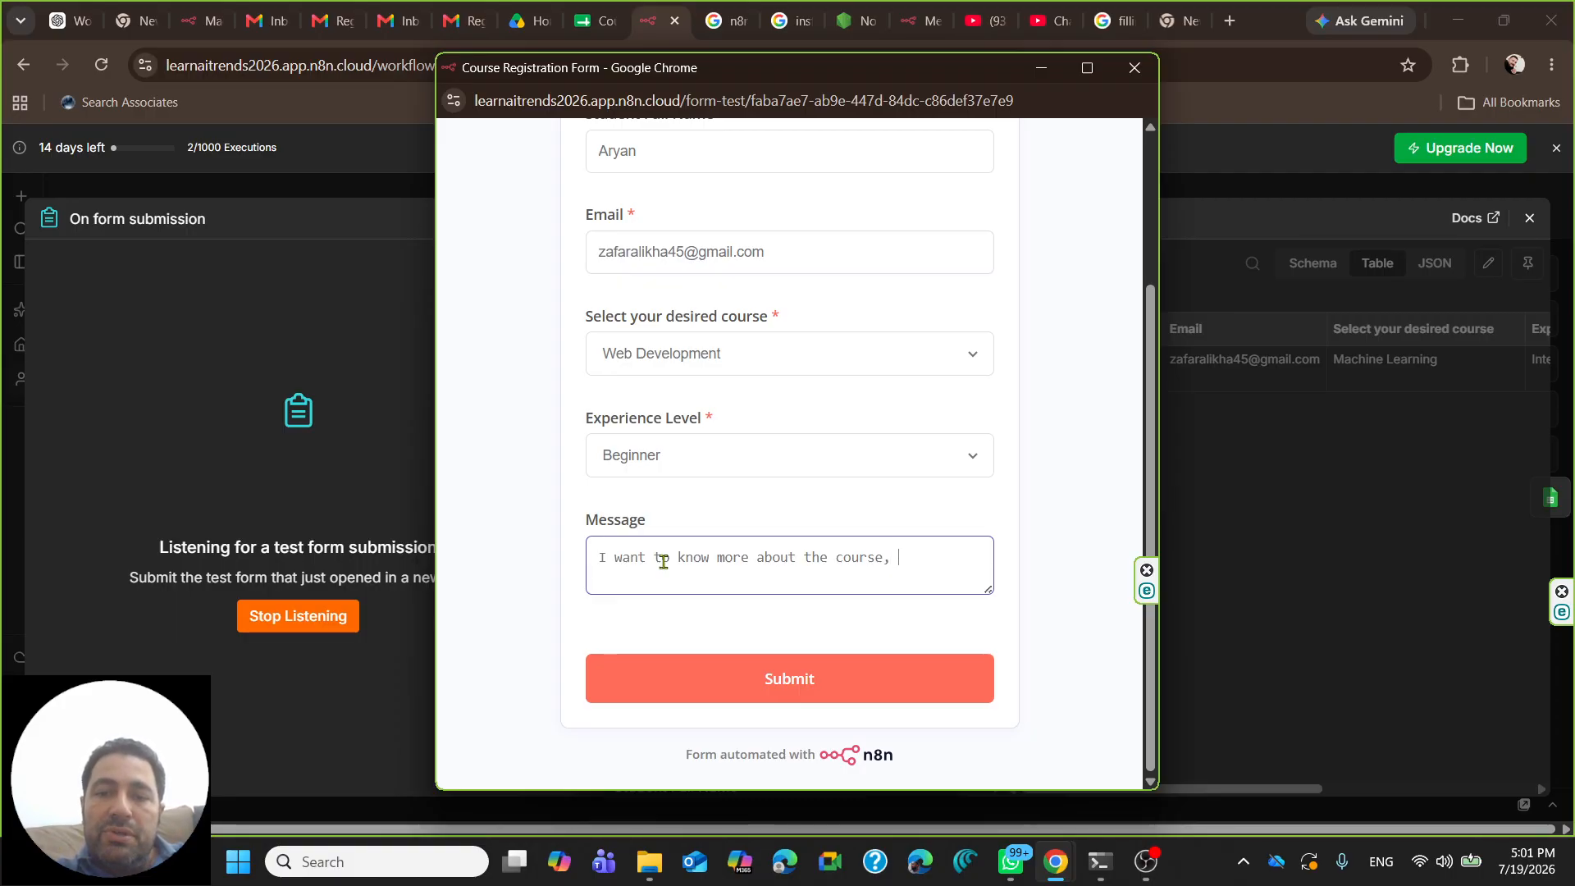
type(", fee structiure a")
key("BackSpace")
key("BackSpace")
key("BackSpace")
key("BackSpace")
key("BackSpace")
key("BackSpace")
key("BackSpace")
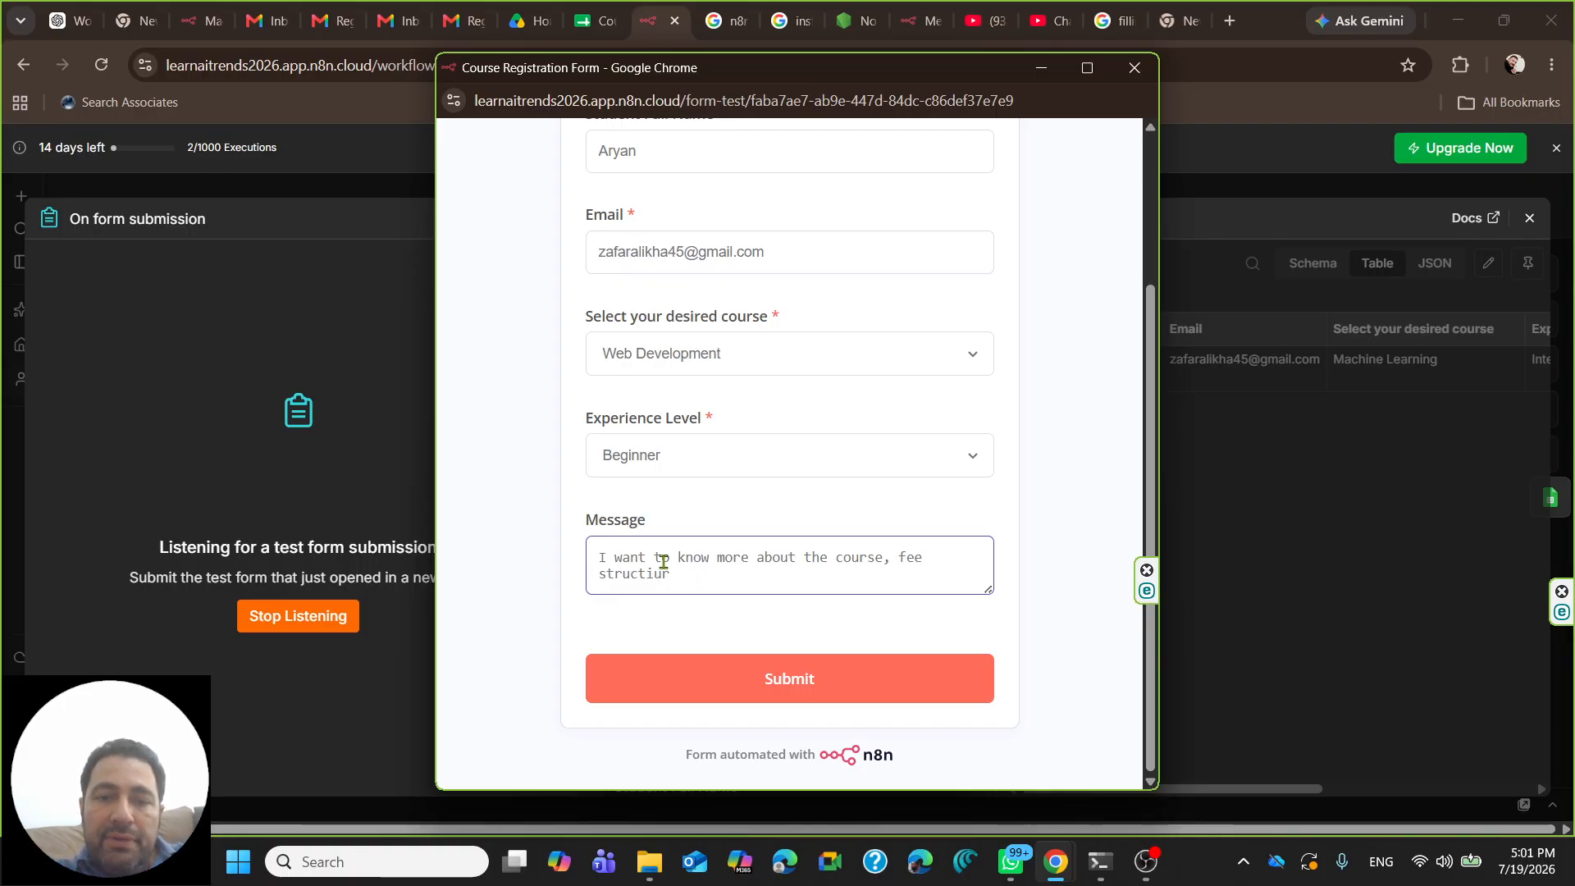
type("ure and schedule.")
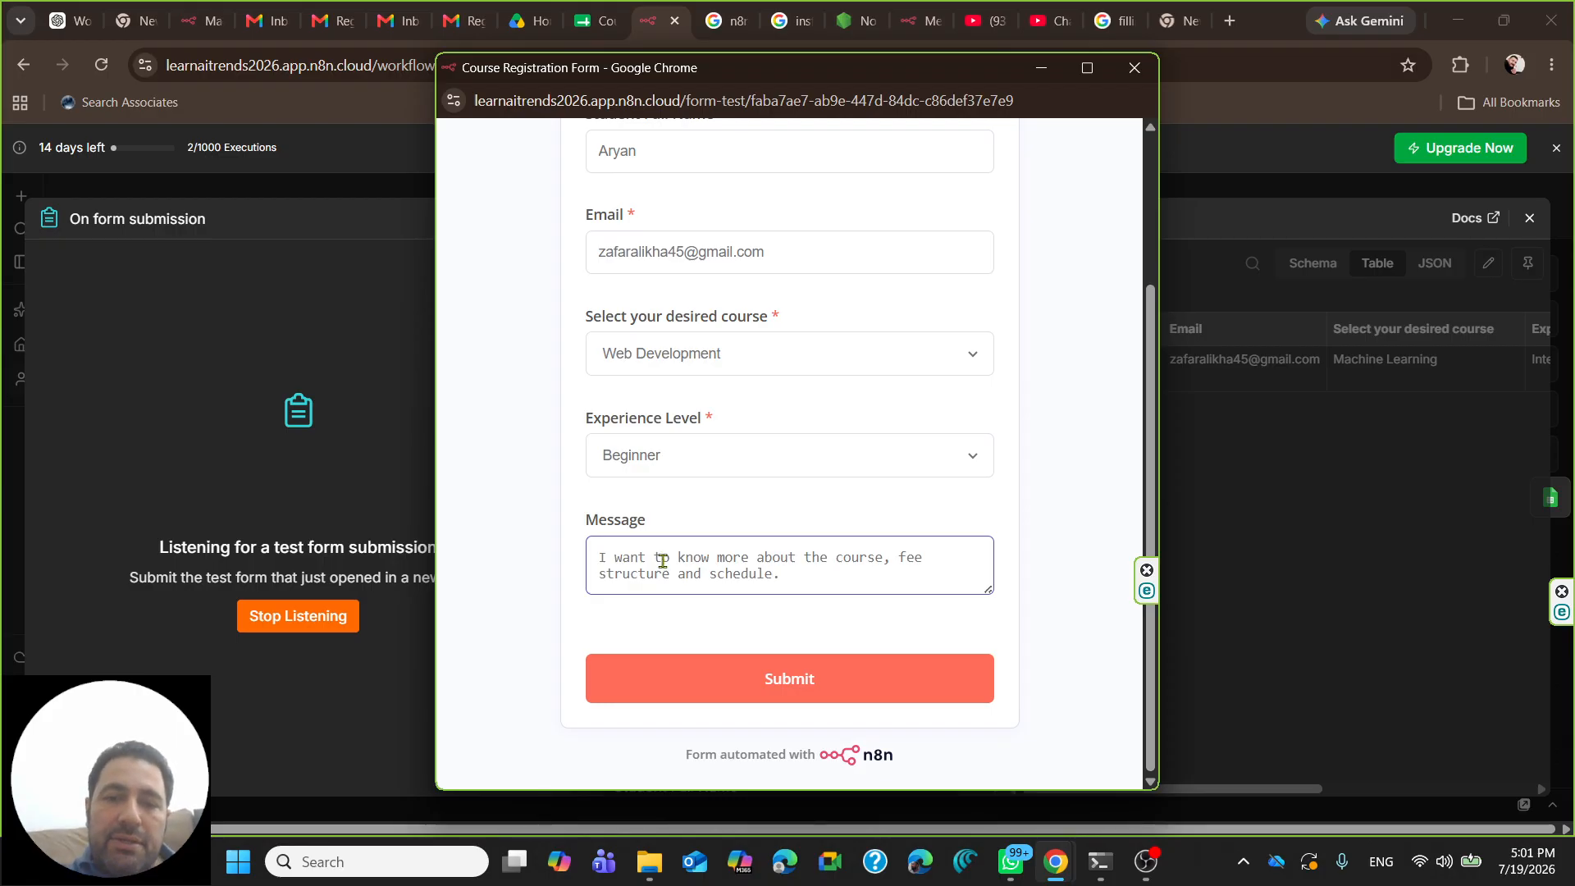
left_click(708, 660)
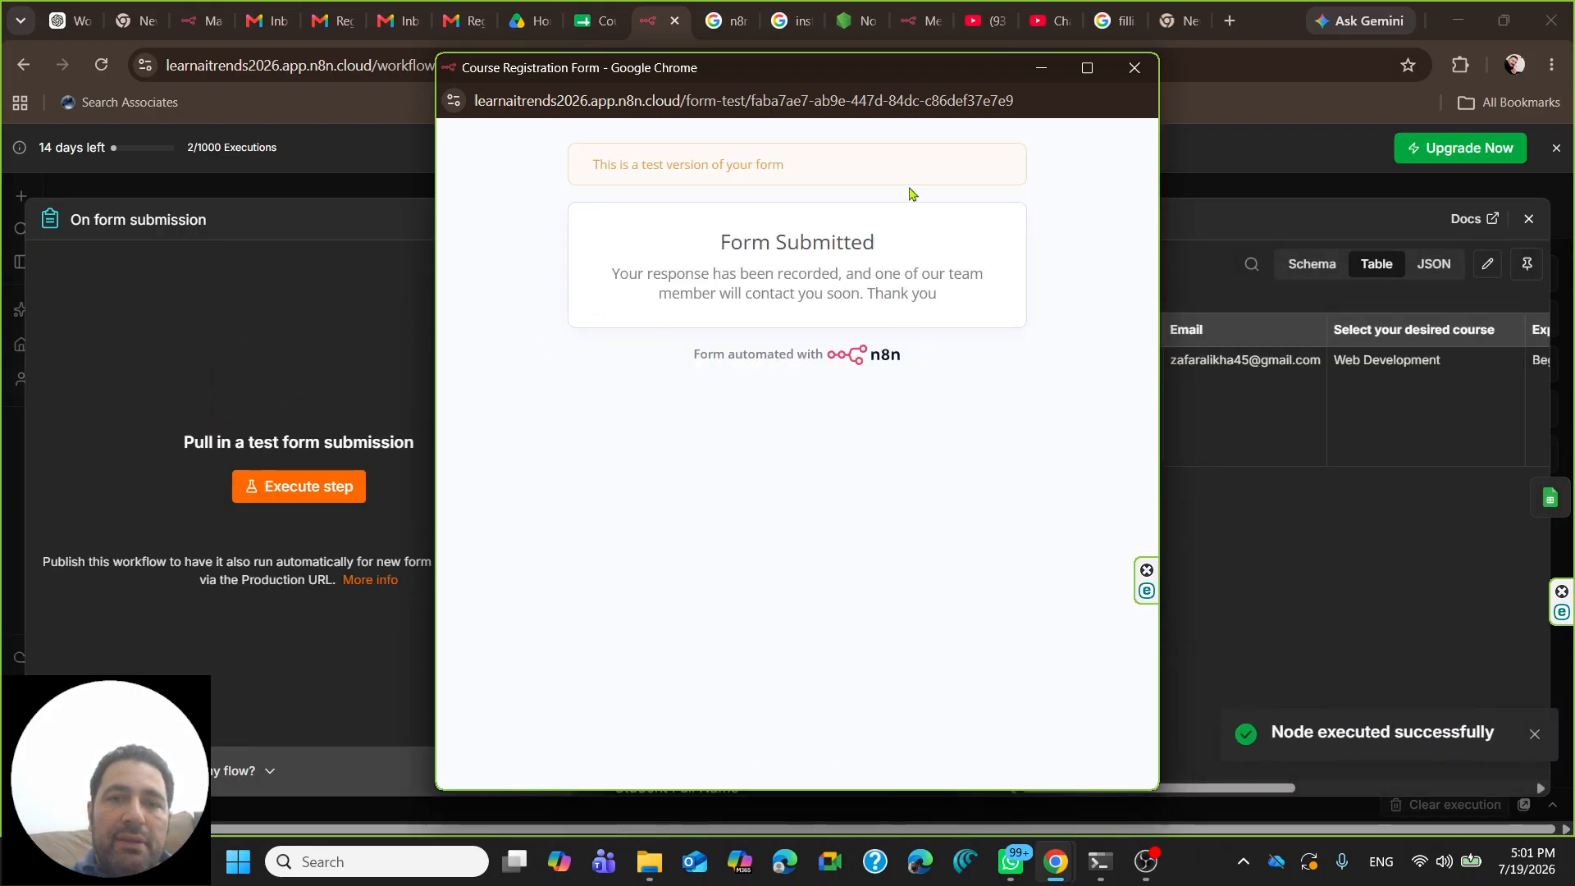
- Close the form, rerun the trigger to capture the submission, stop listening, and return to the canvas
left_click(1135, 68)
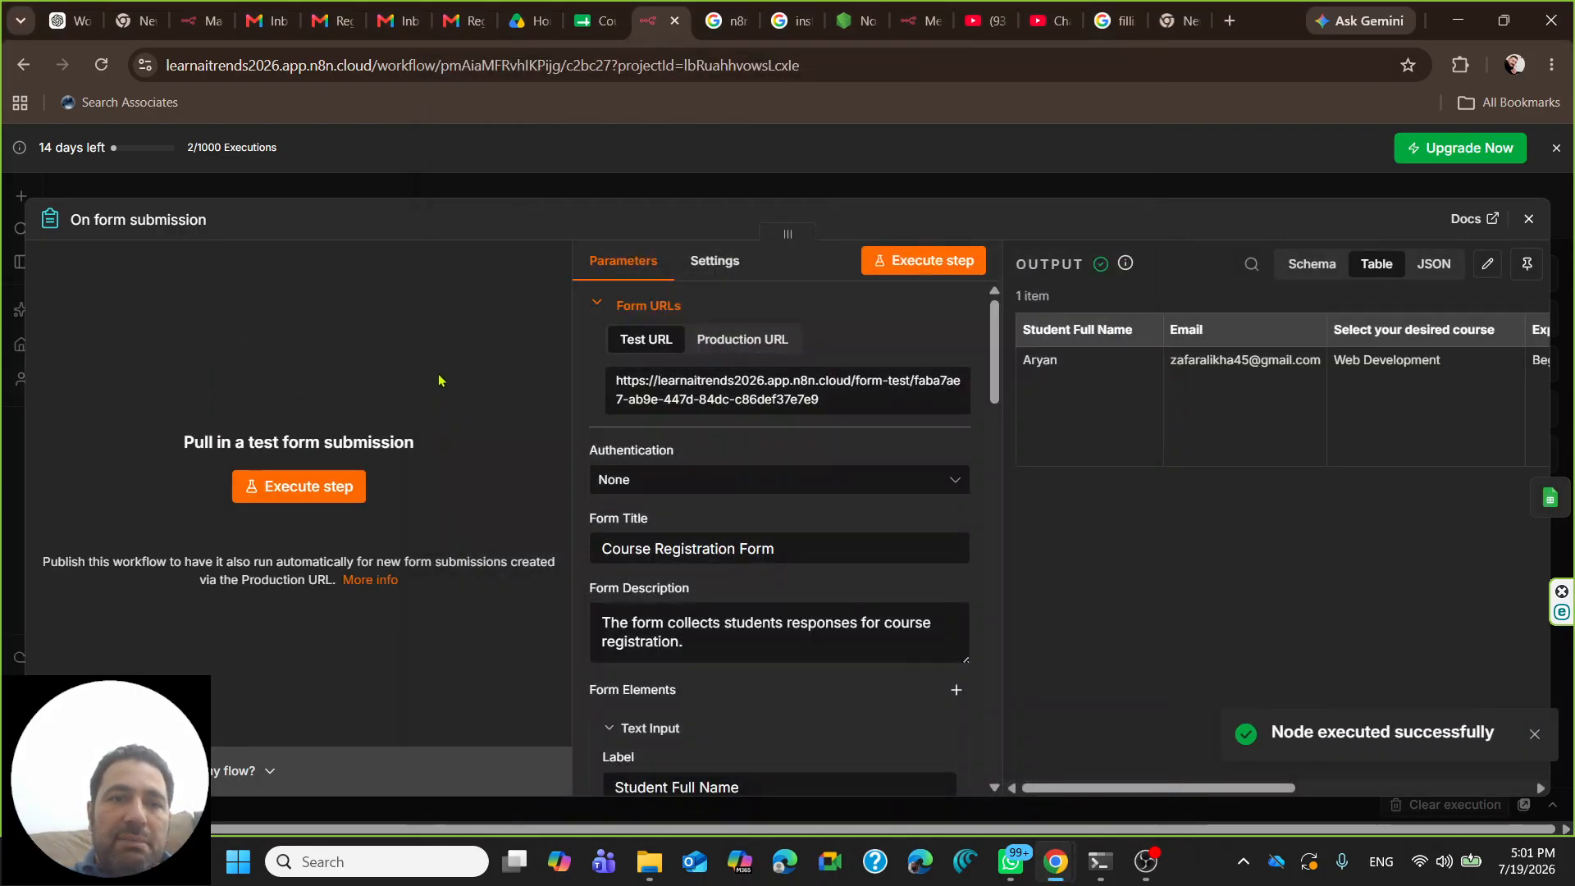
left_click(310, 488)
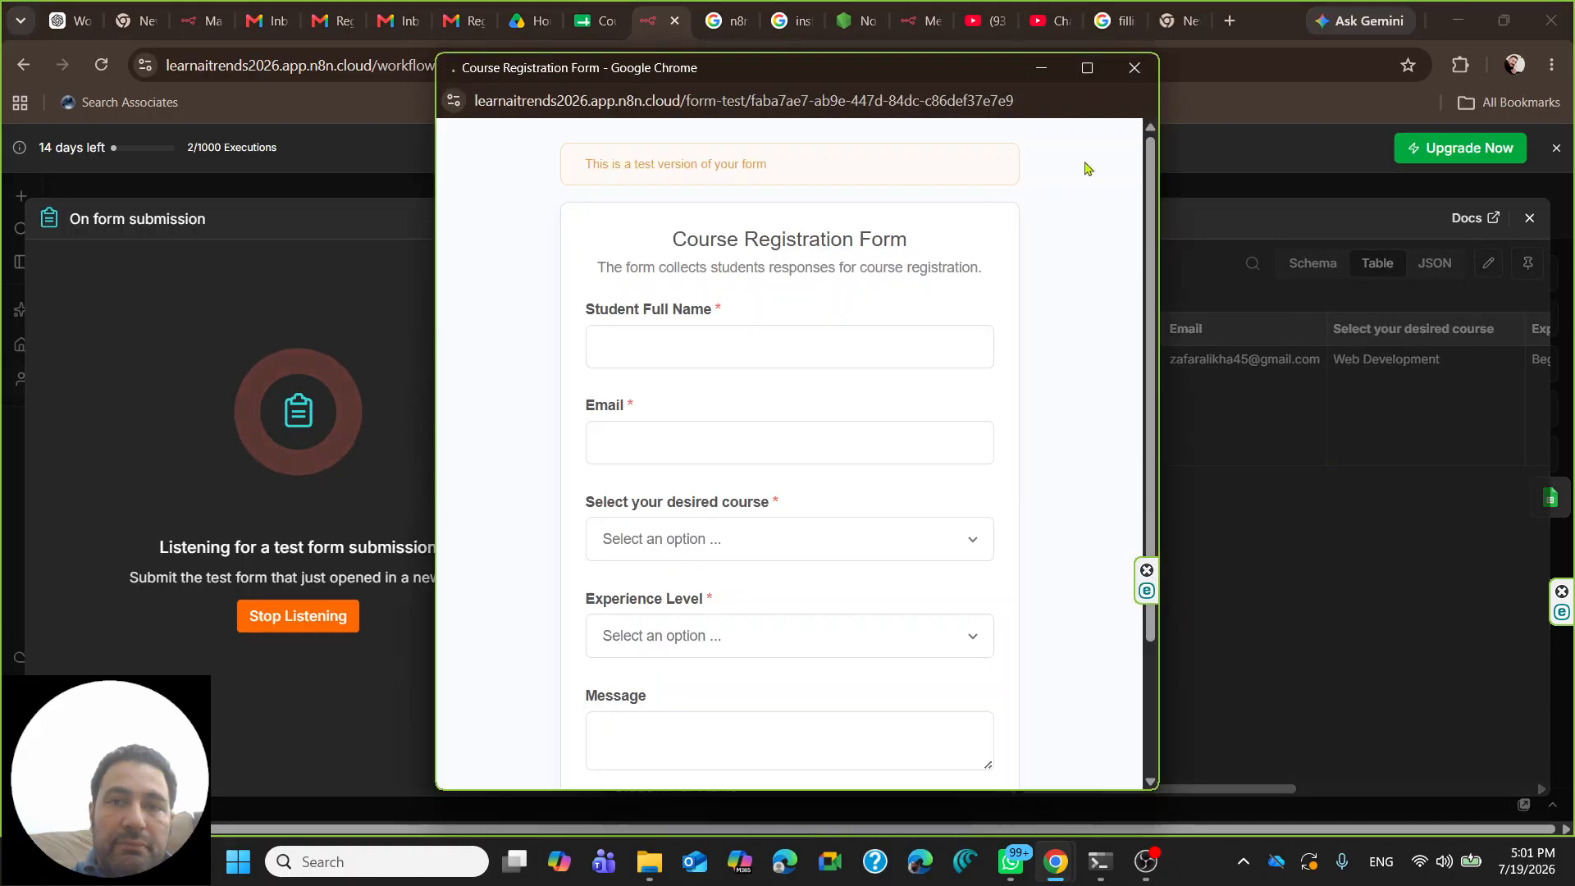
left_click(1040, 68)
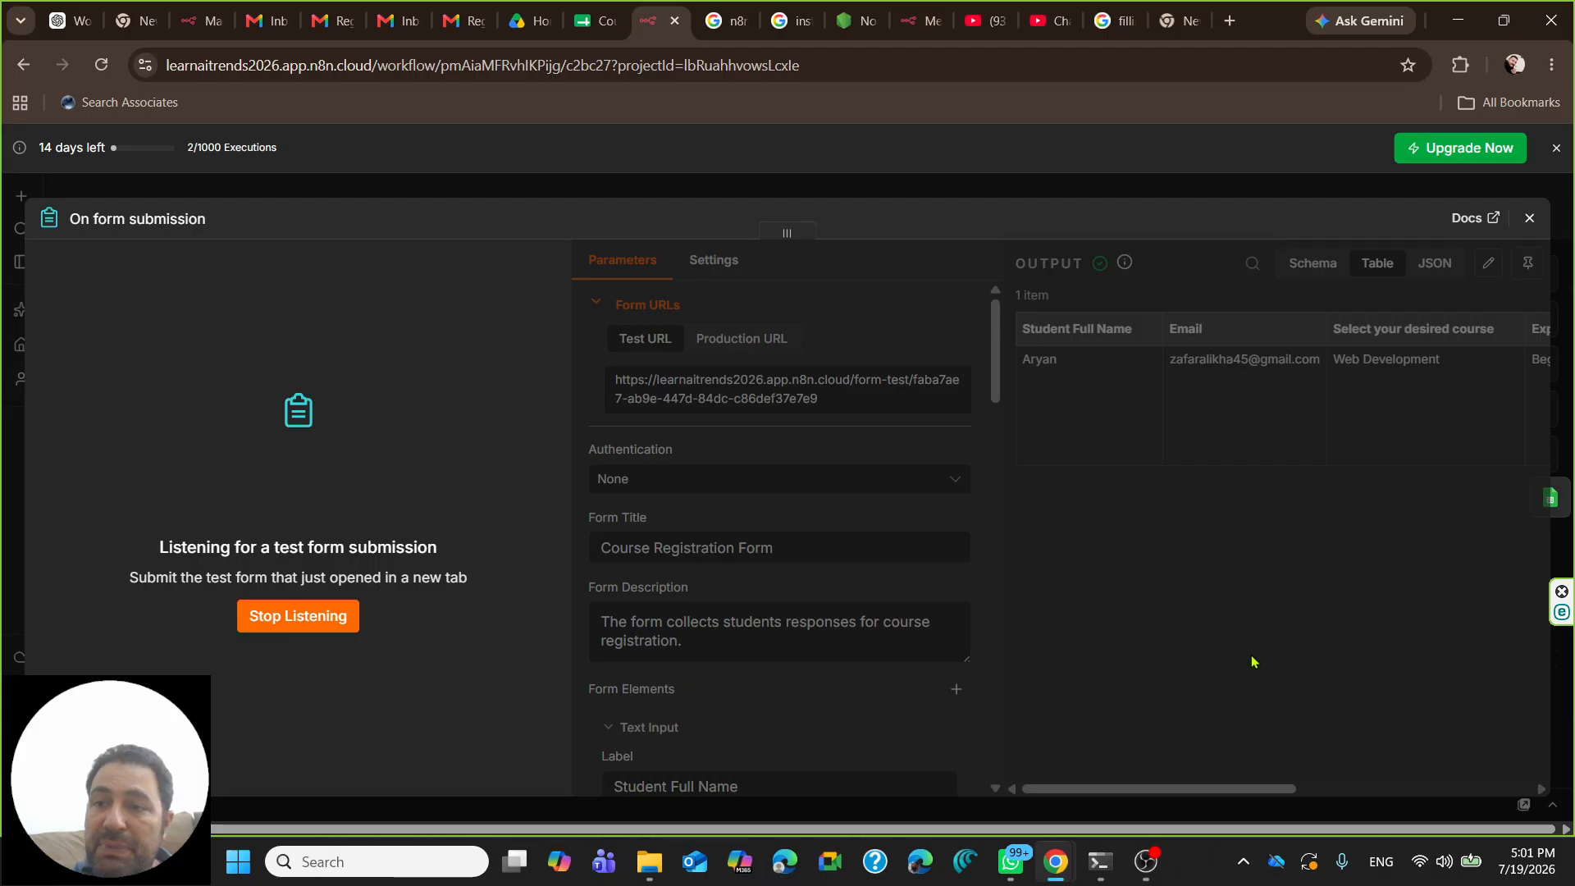
left_click(292, 608)
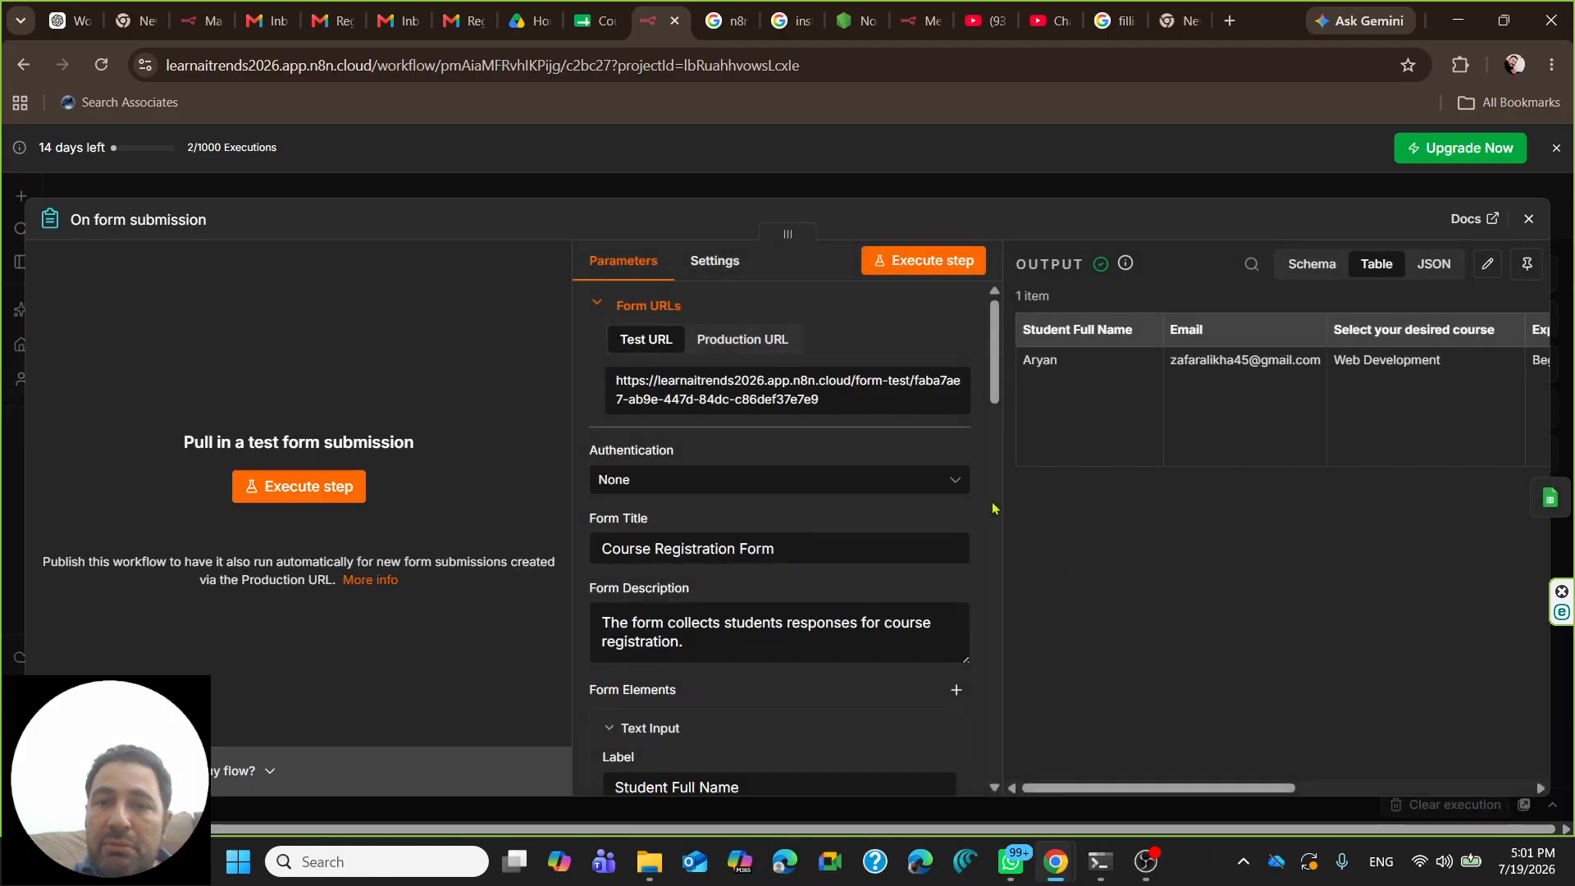
left_click_drag(1063, 794, 1300, 794)
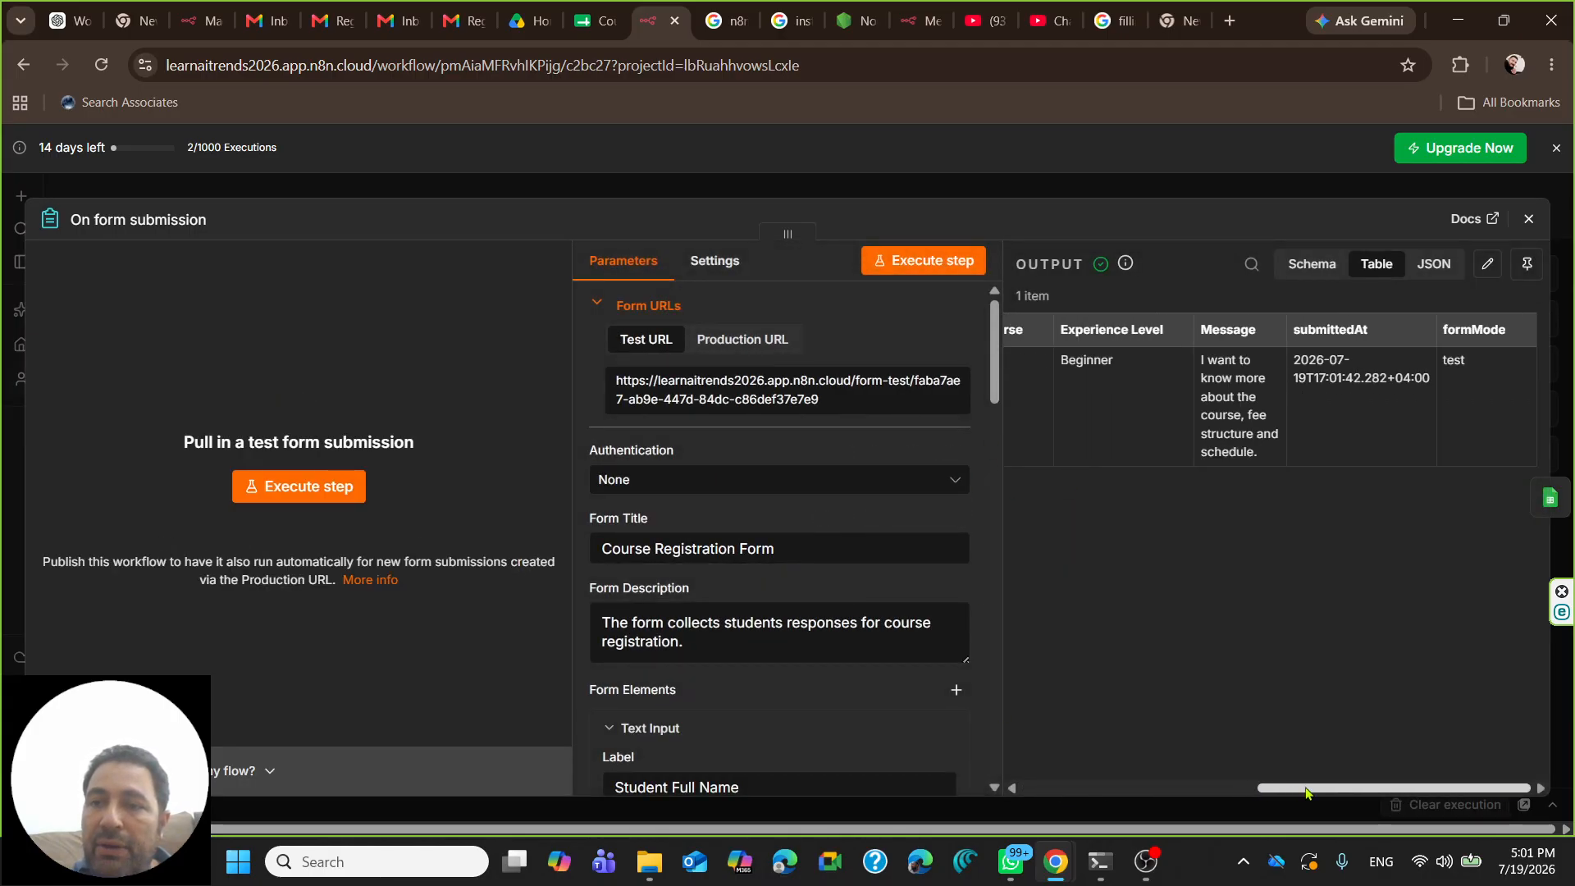
left_click(1527, 263)
left_click(1528, 218)
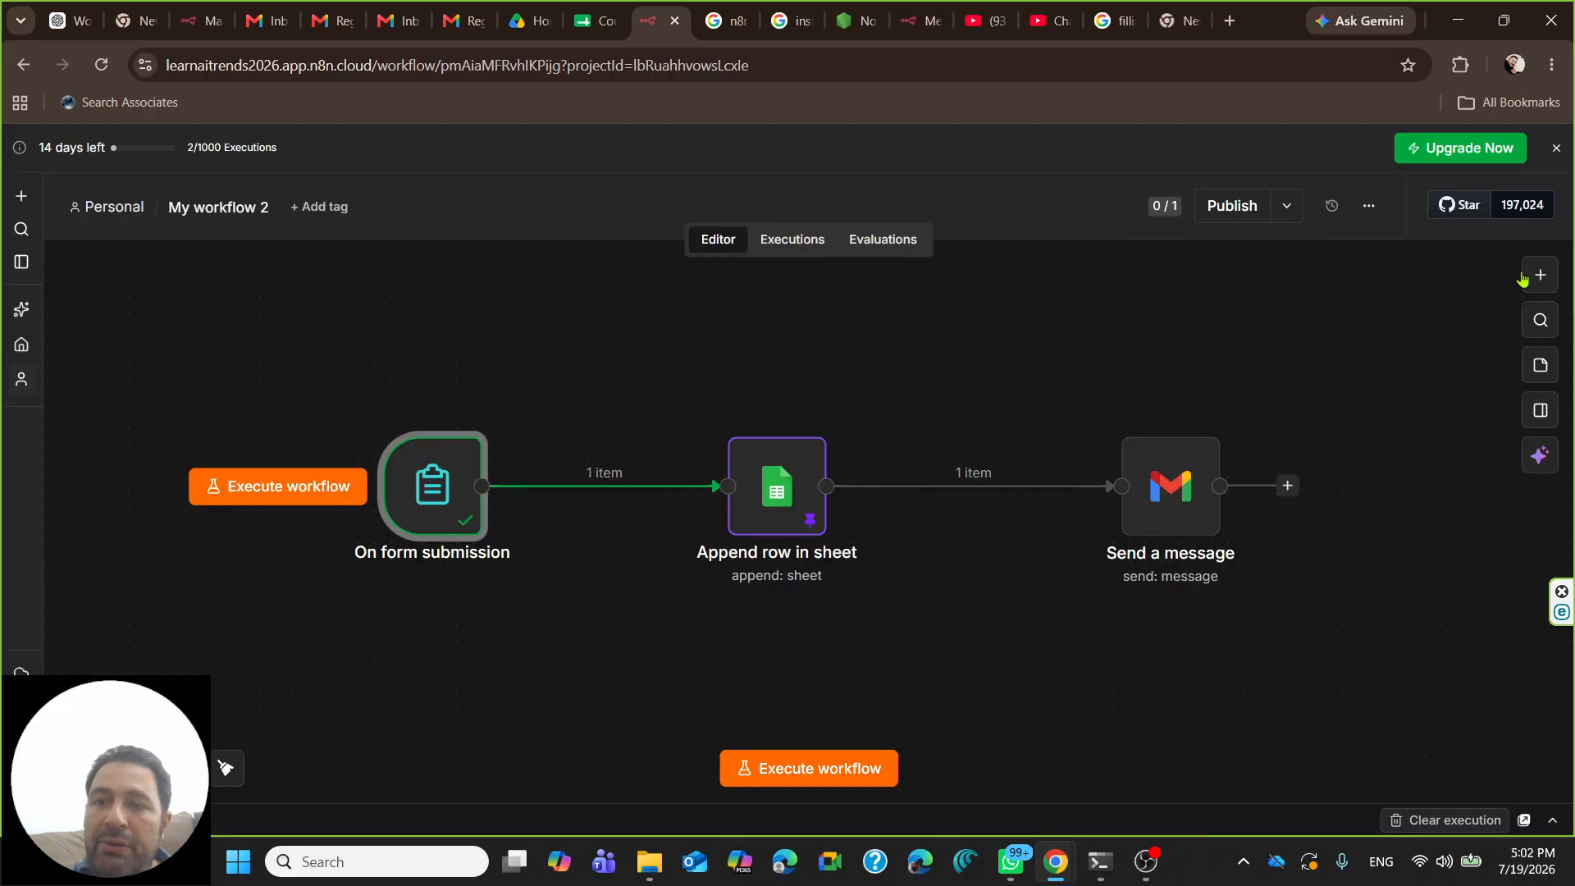
- Drag the input's Message field into the sheet step's message column value, then close the settings
double_click(800, 488)
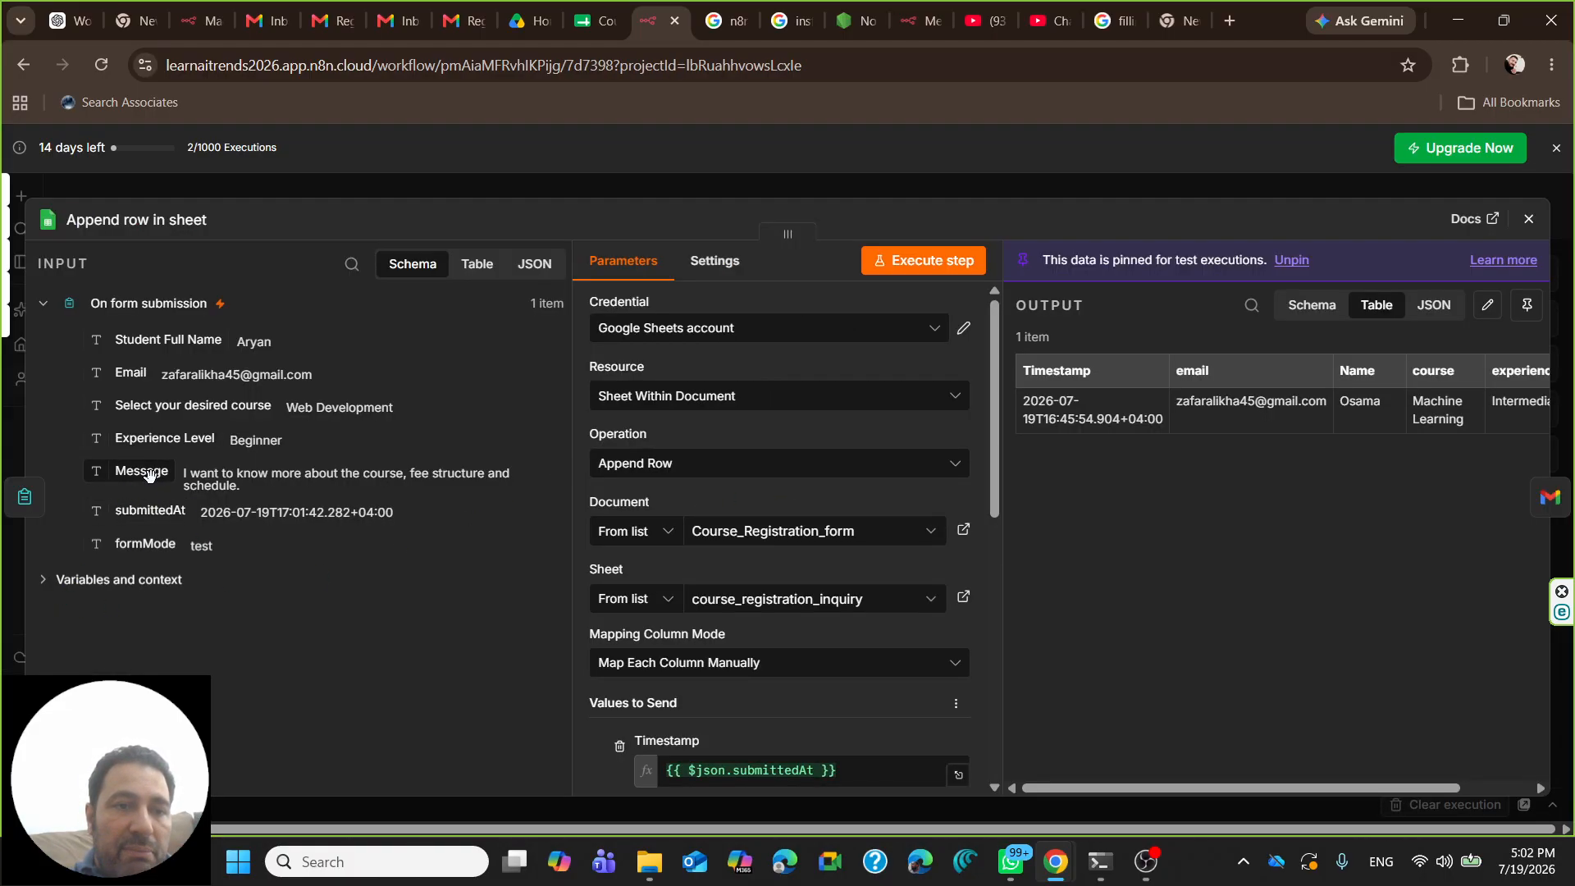
scroll(719, 558, "down", 3)
scroll(718, 559, "down", 5)
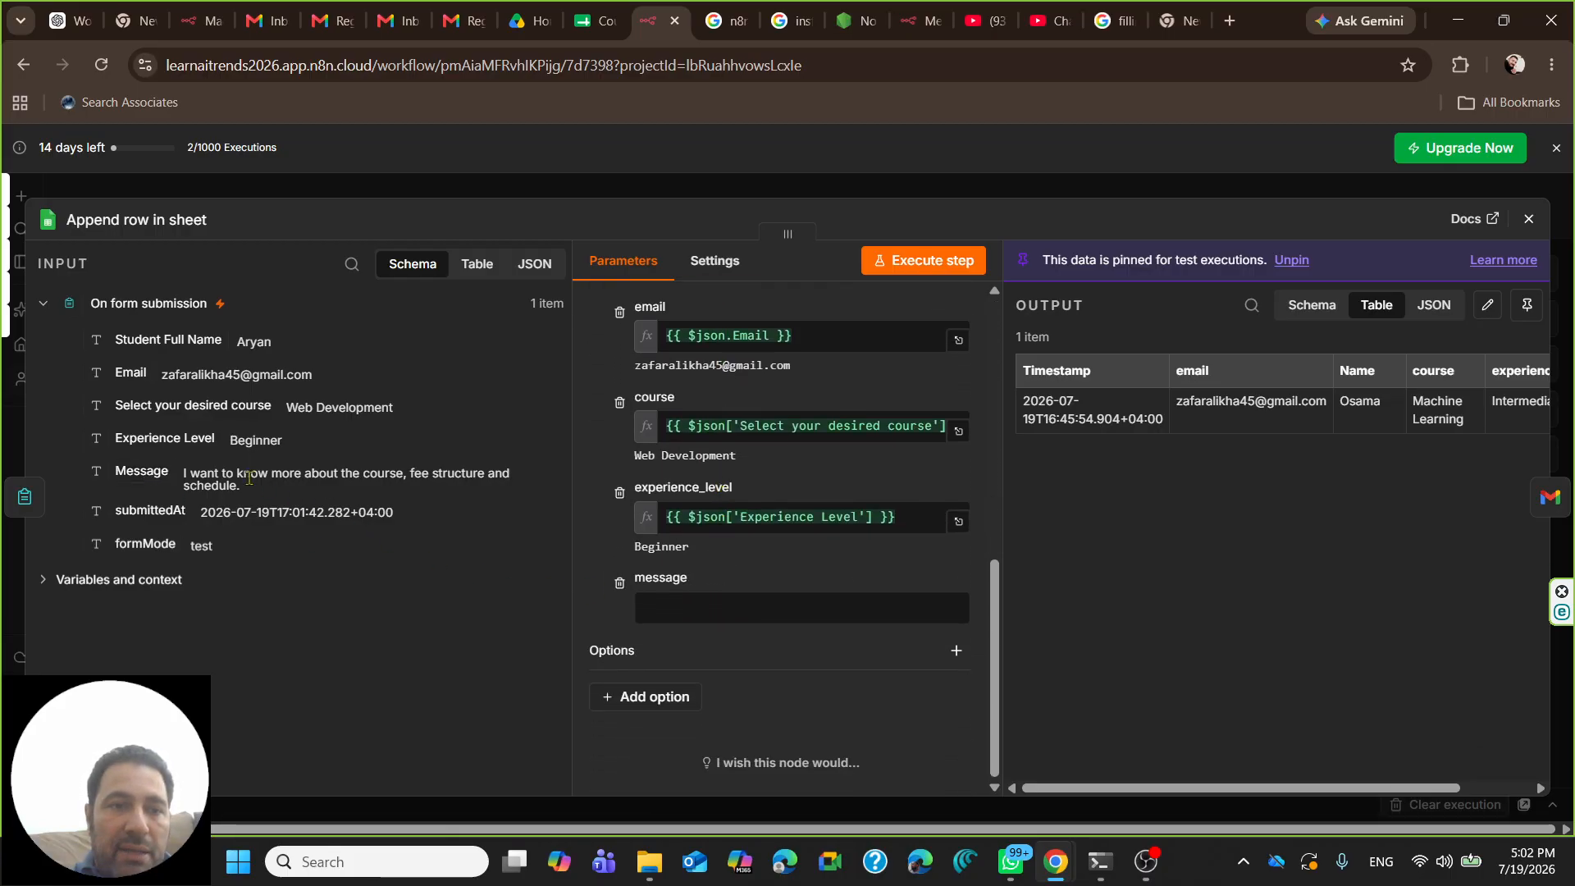
left_click_drag(141, 471, 665, 608)
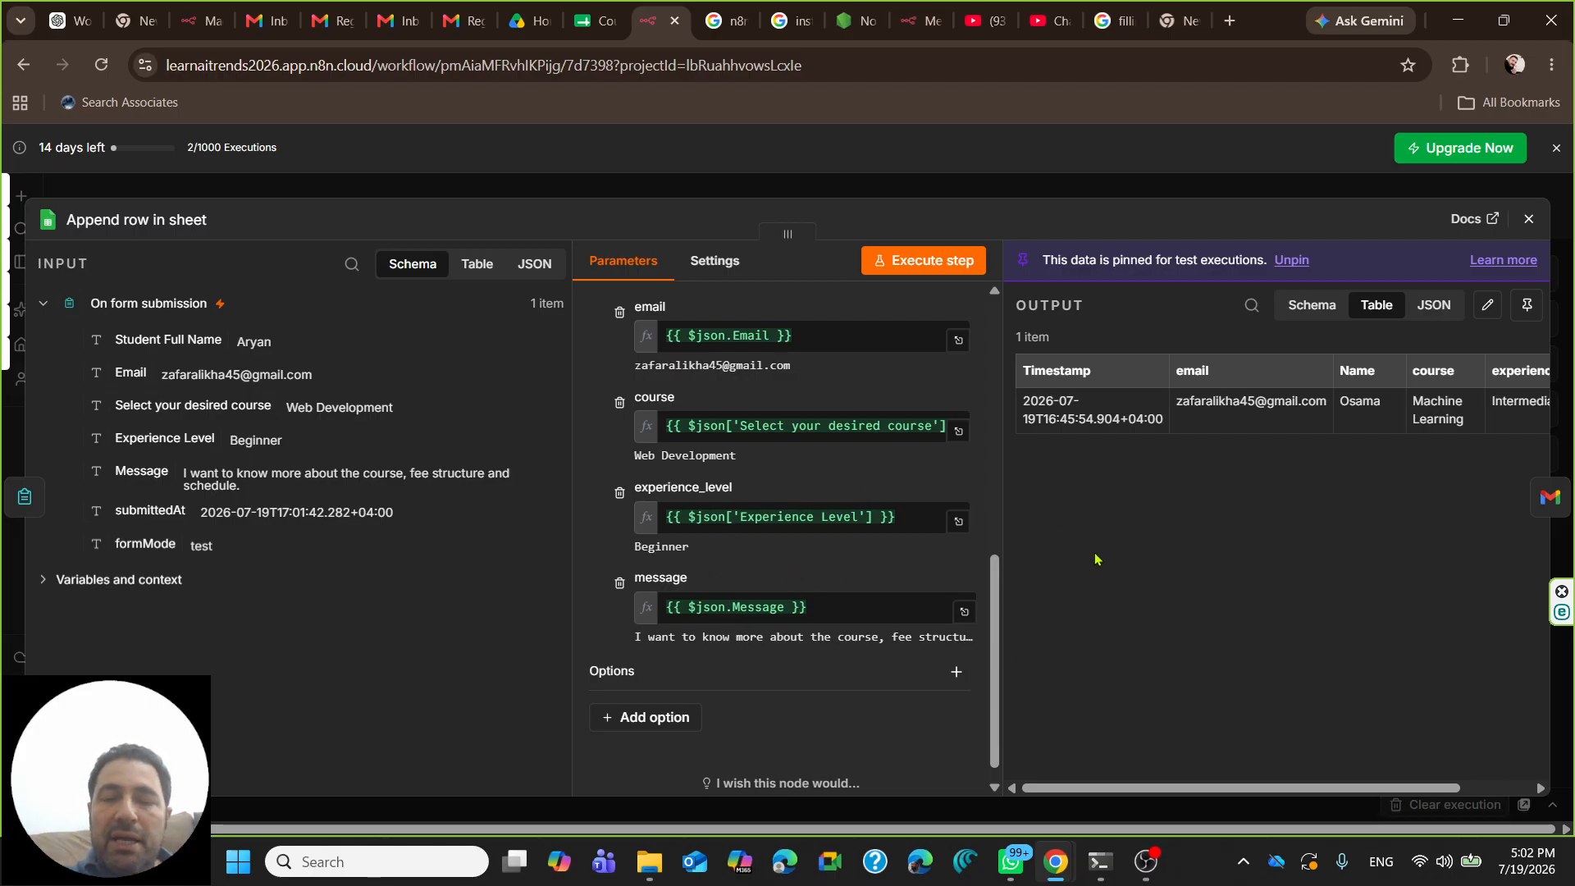
scroll(733, 369, "up", 10)
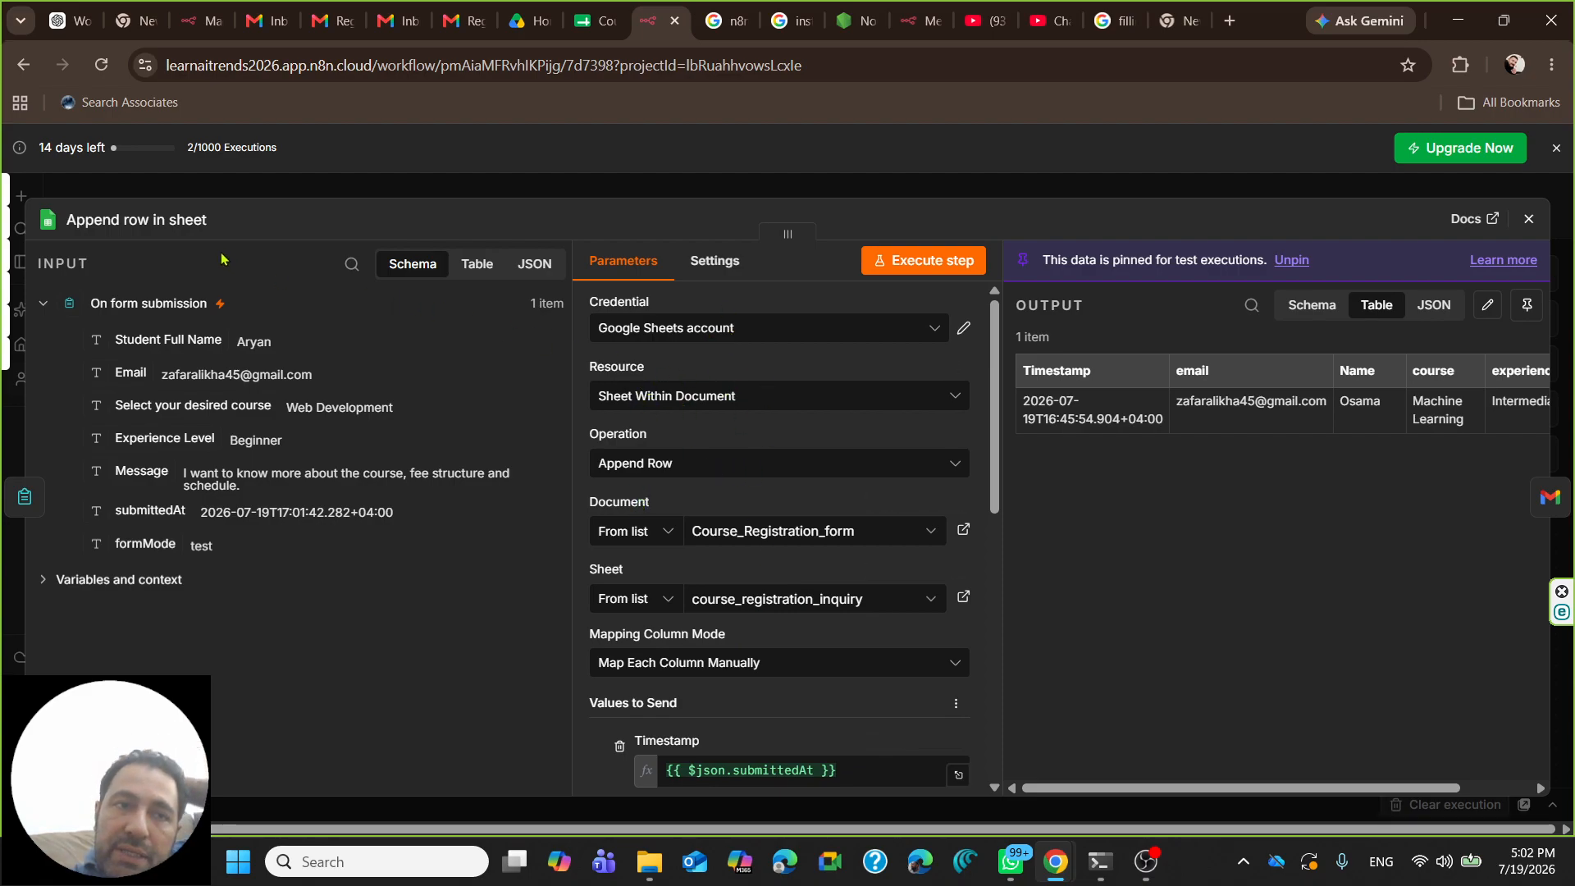
left_click(167, 223)
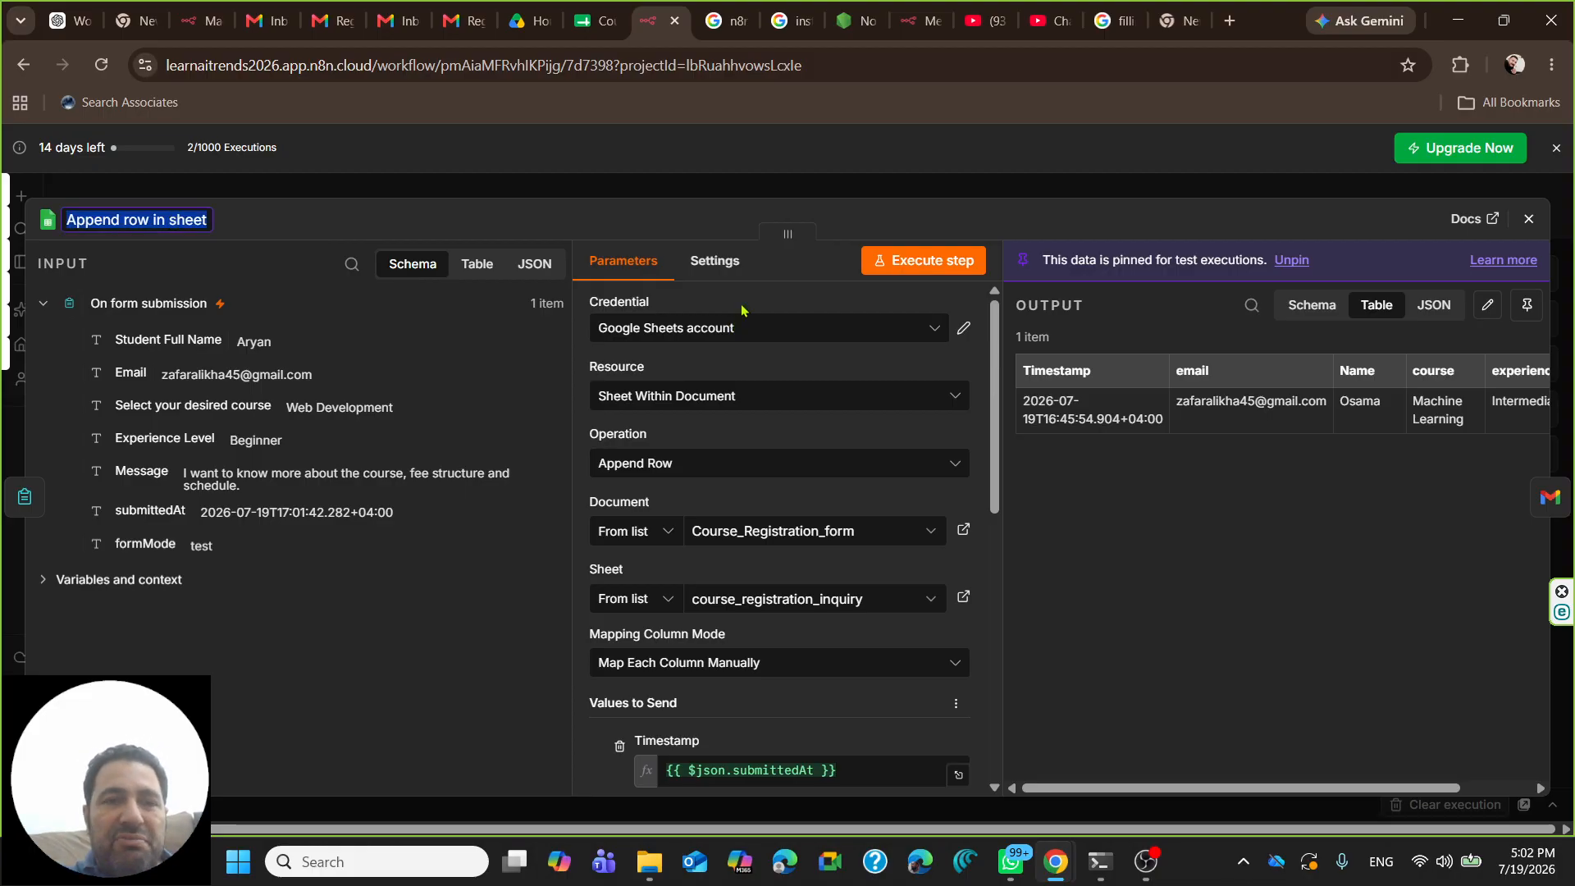
left_click(581, 224)
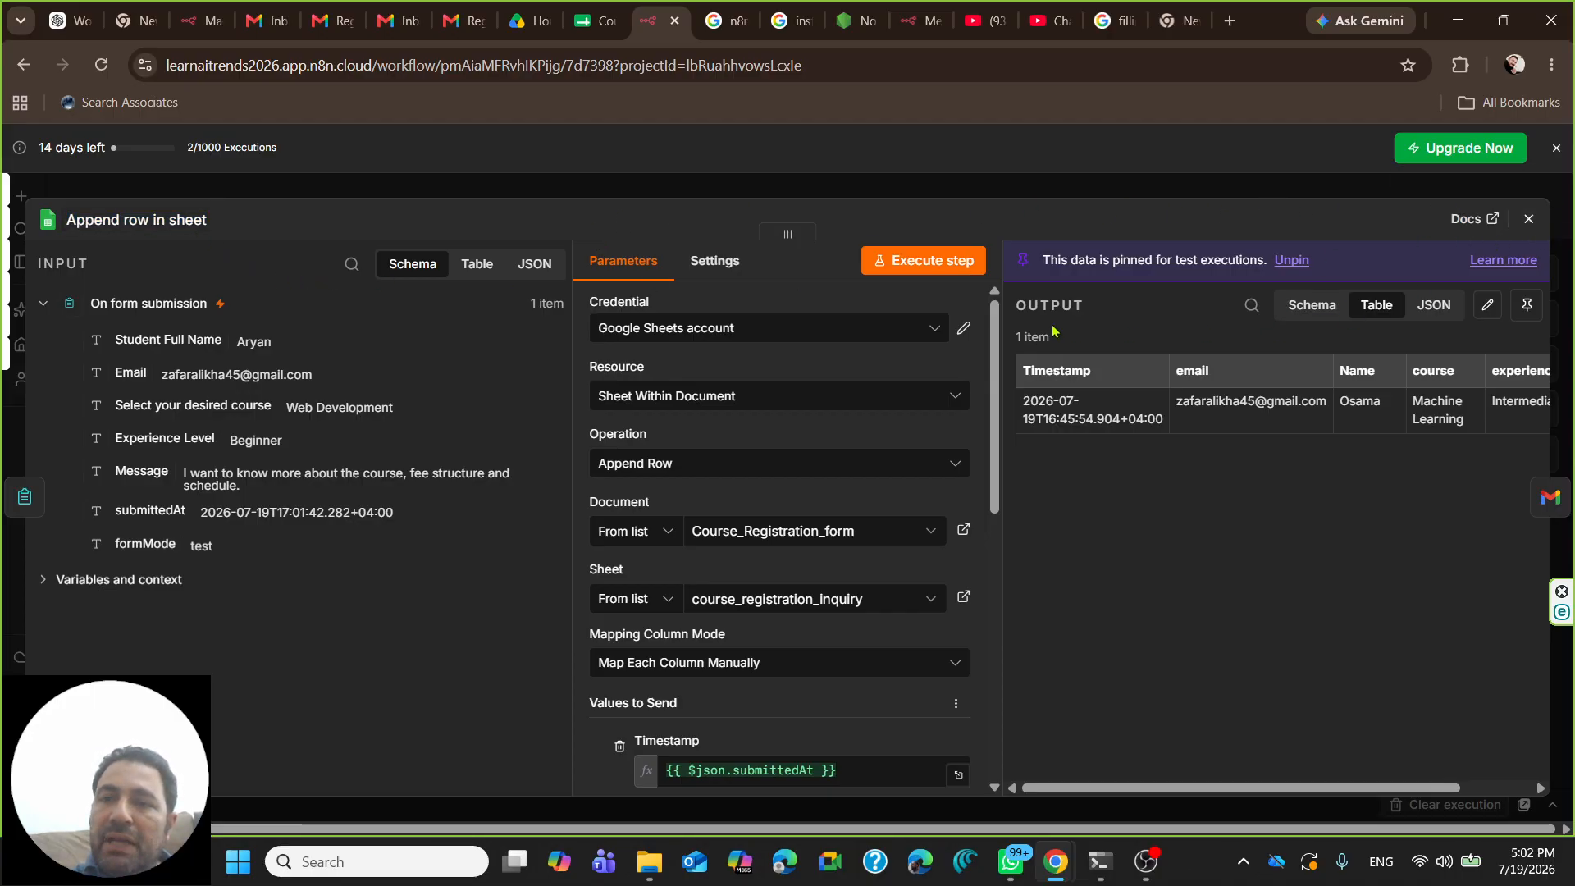
left_click(1528, 218)
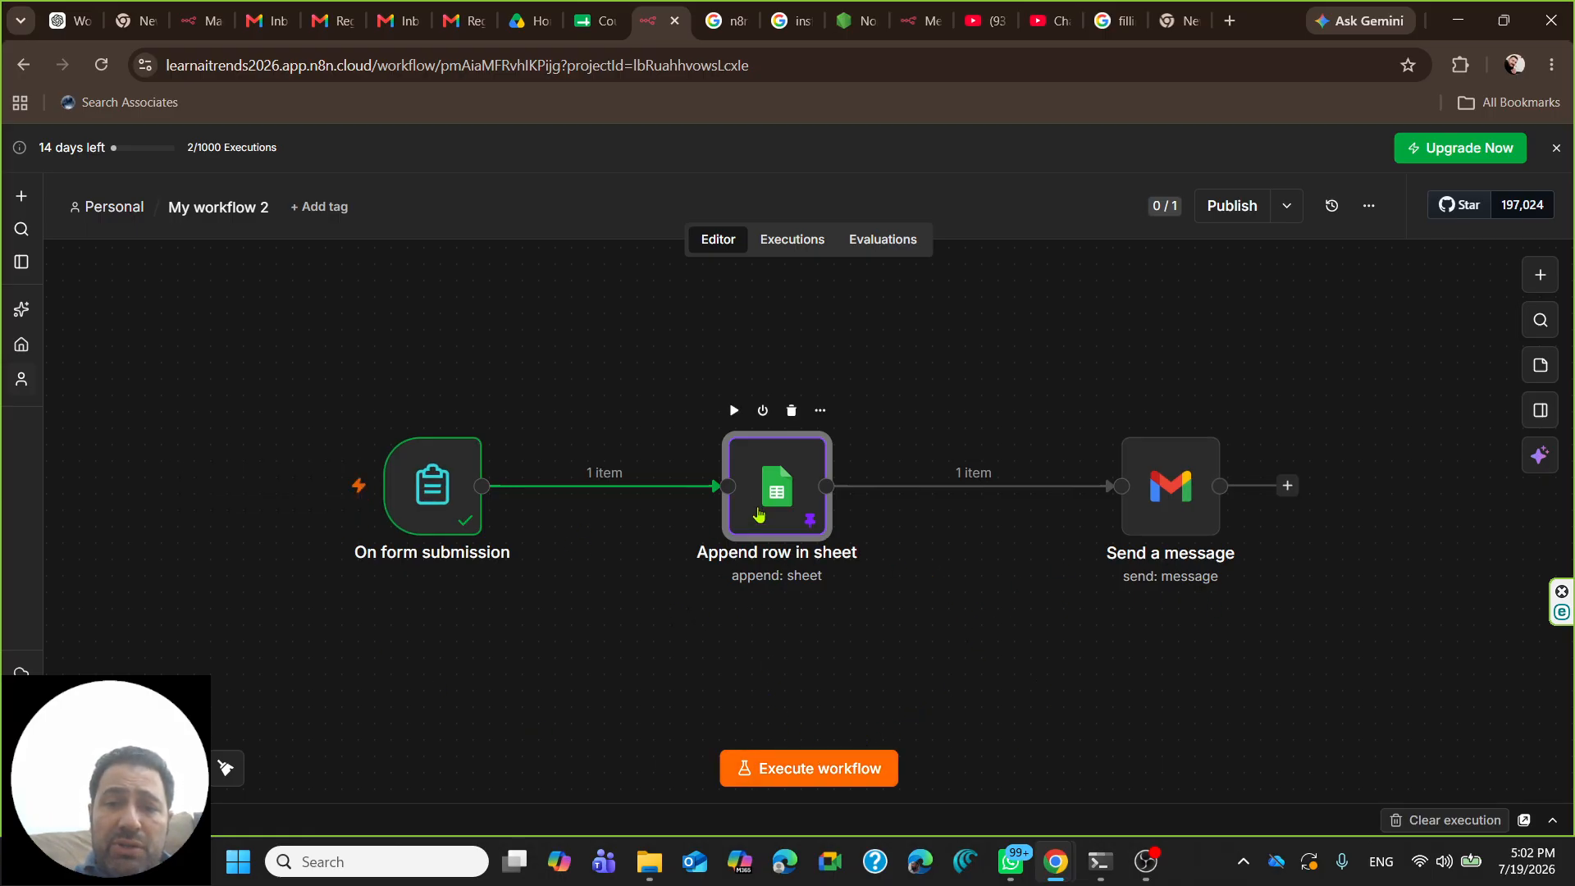
- Try running the Append row in sheet step, keeping the pinned output instead of rerunning
double_click(768, 492)
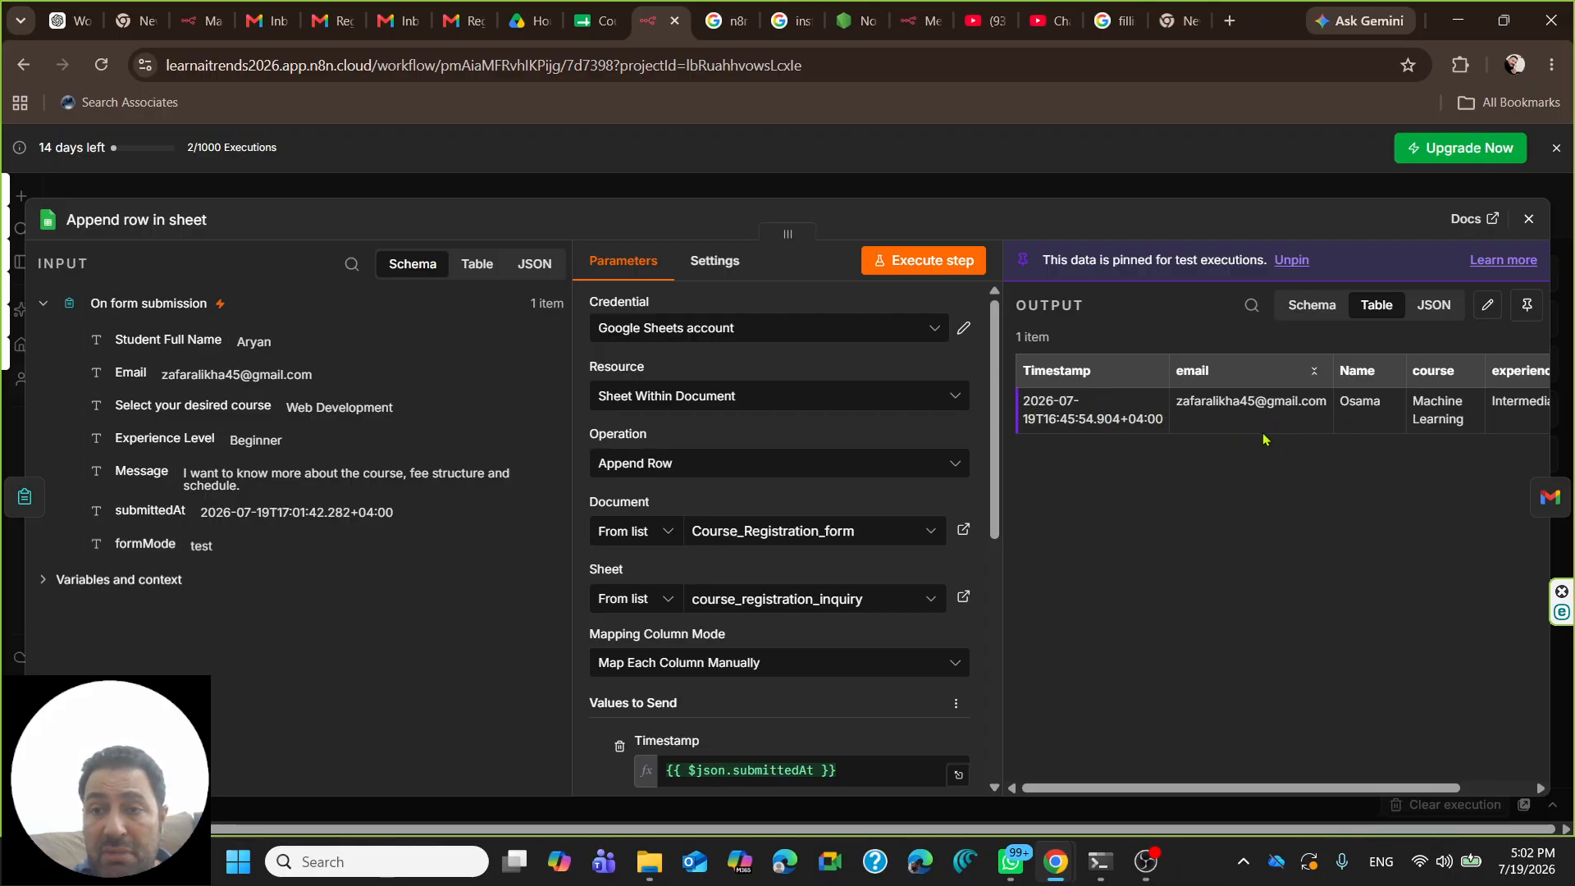
left_click(966, 271)
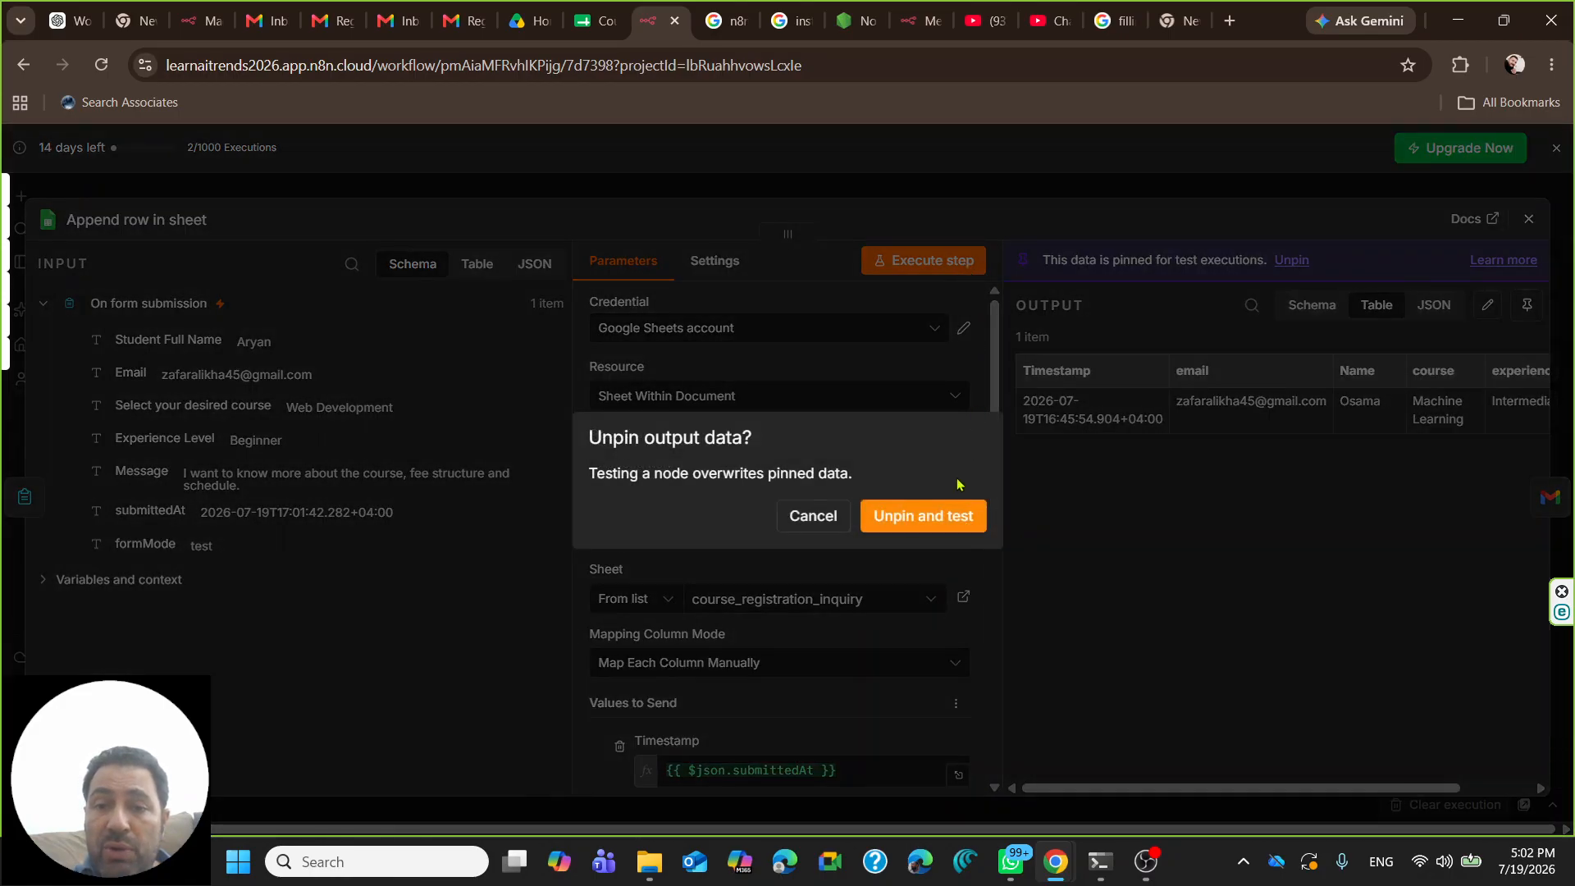
left_click(813, 515)
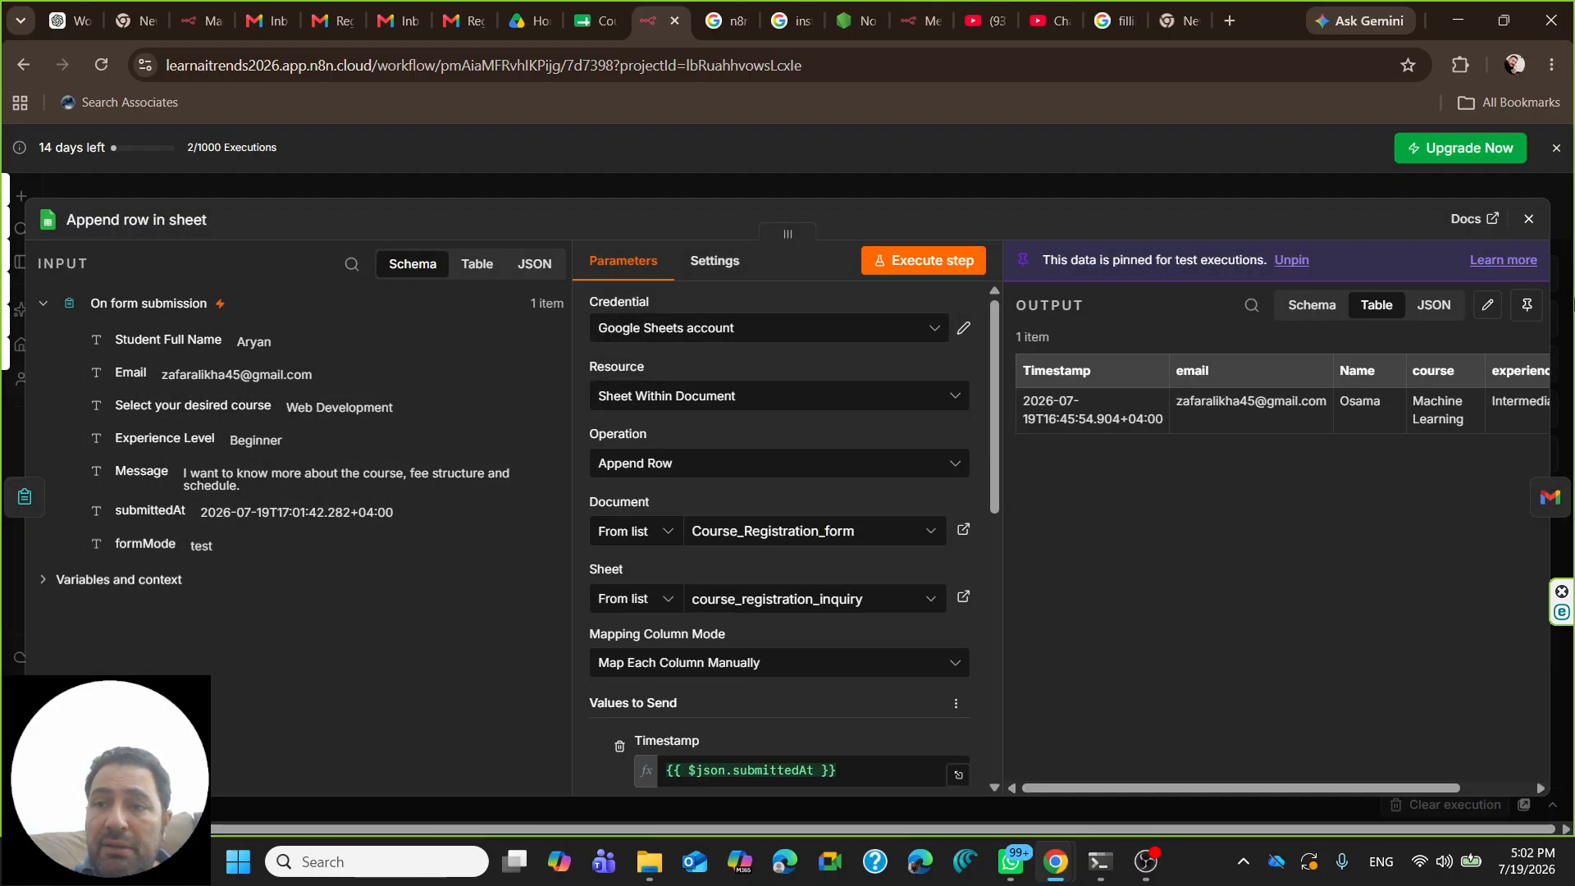
left_click(1528, 218)
- Execute the Send a message step to send the confirmation email, then view Course_Registration_form
double_click(1171, 485)
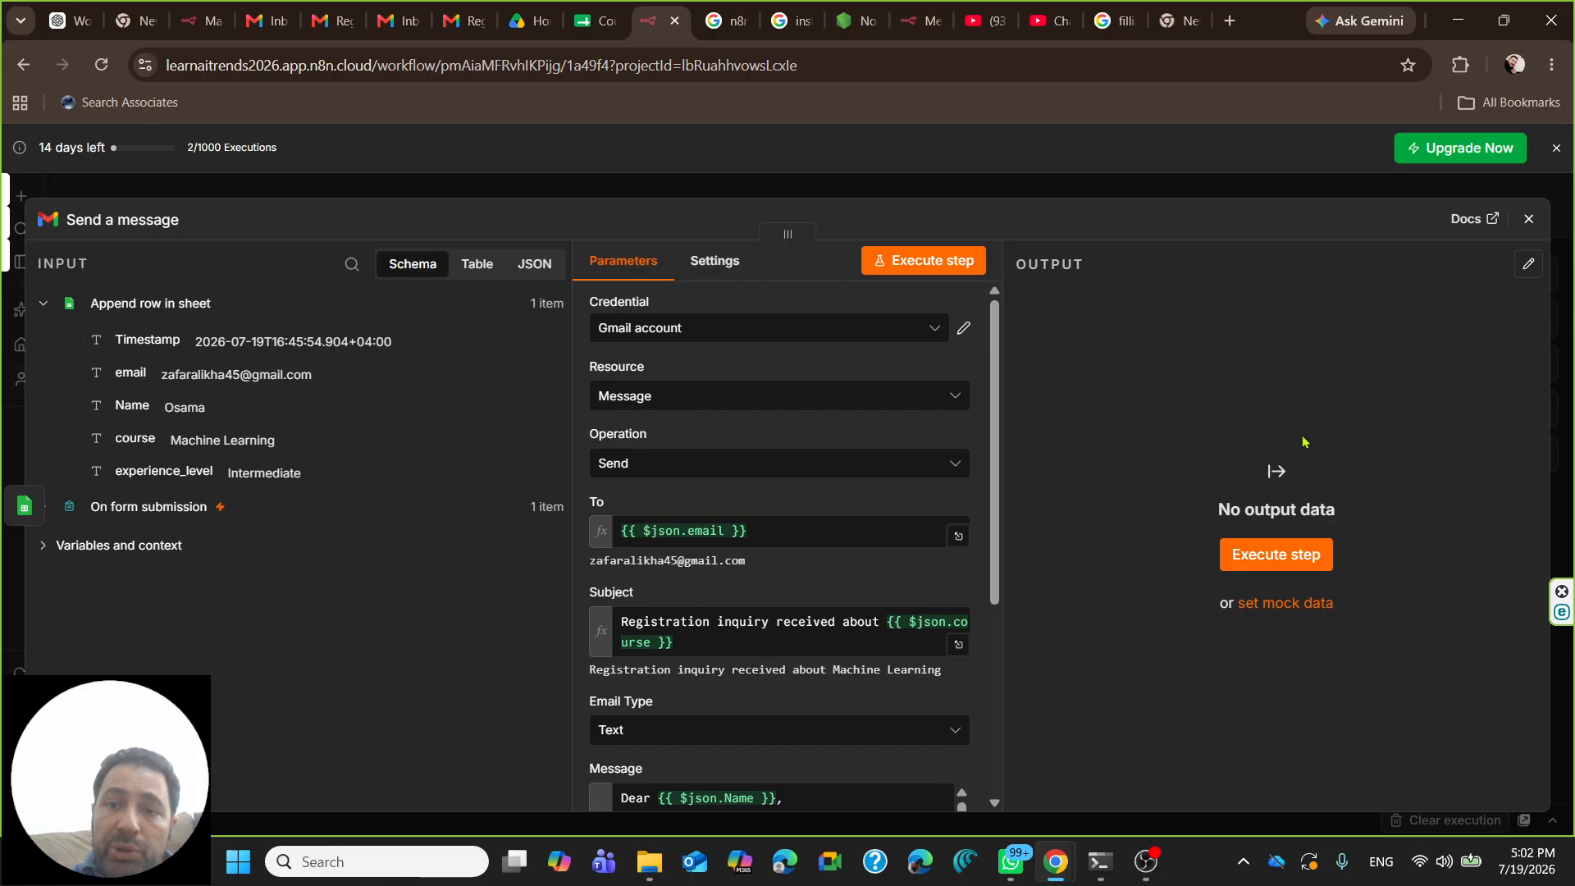
left_click(1276, 556)
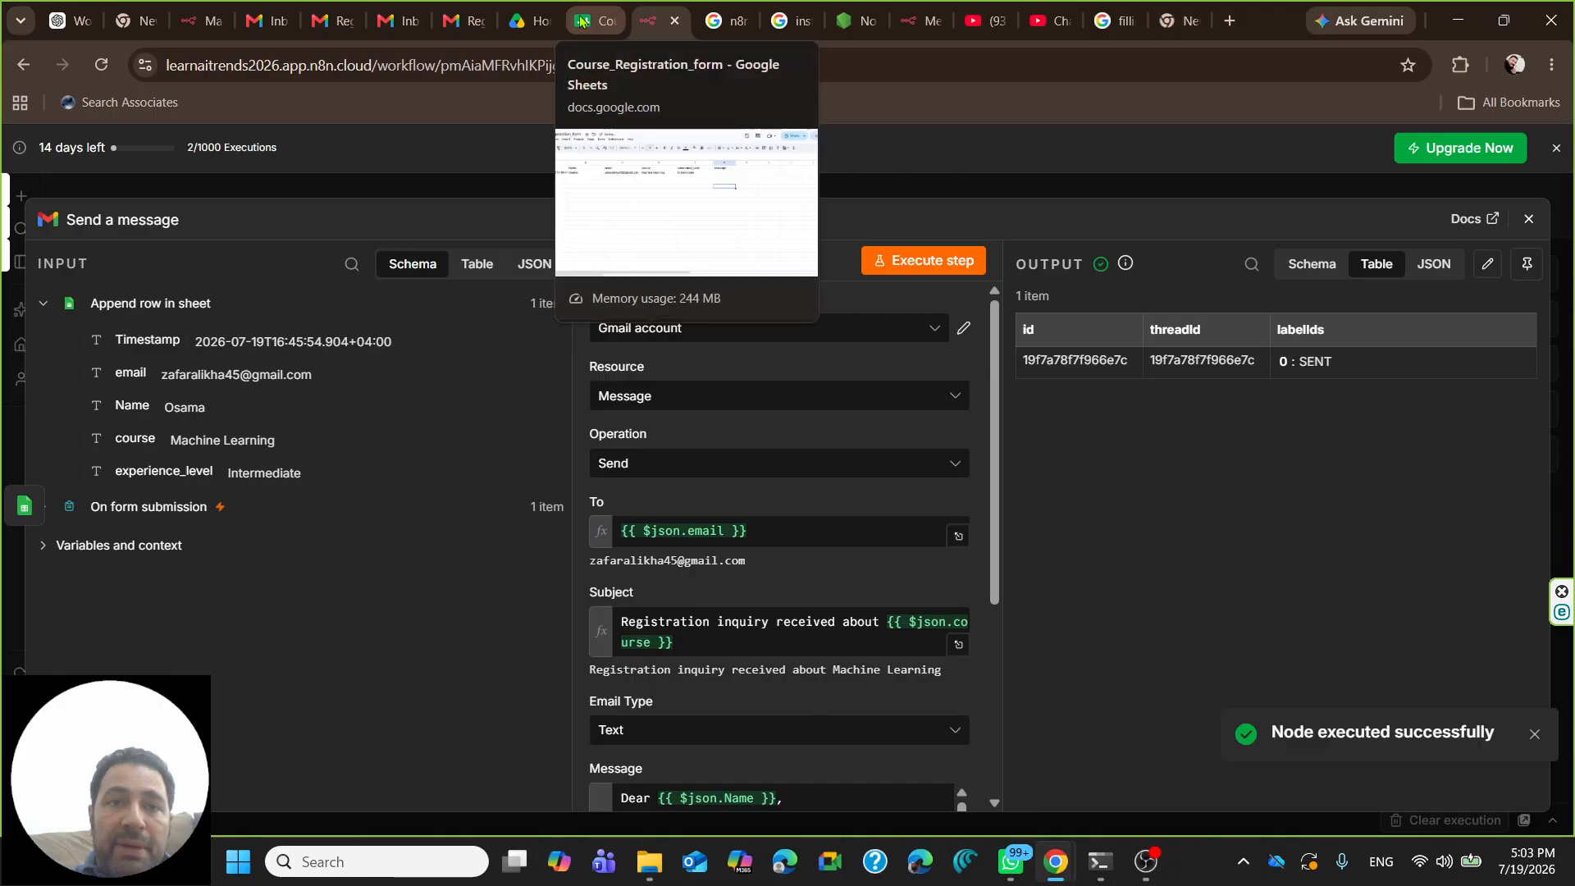
left_click(581, 20)
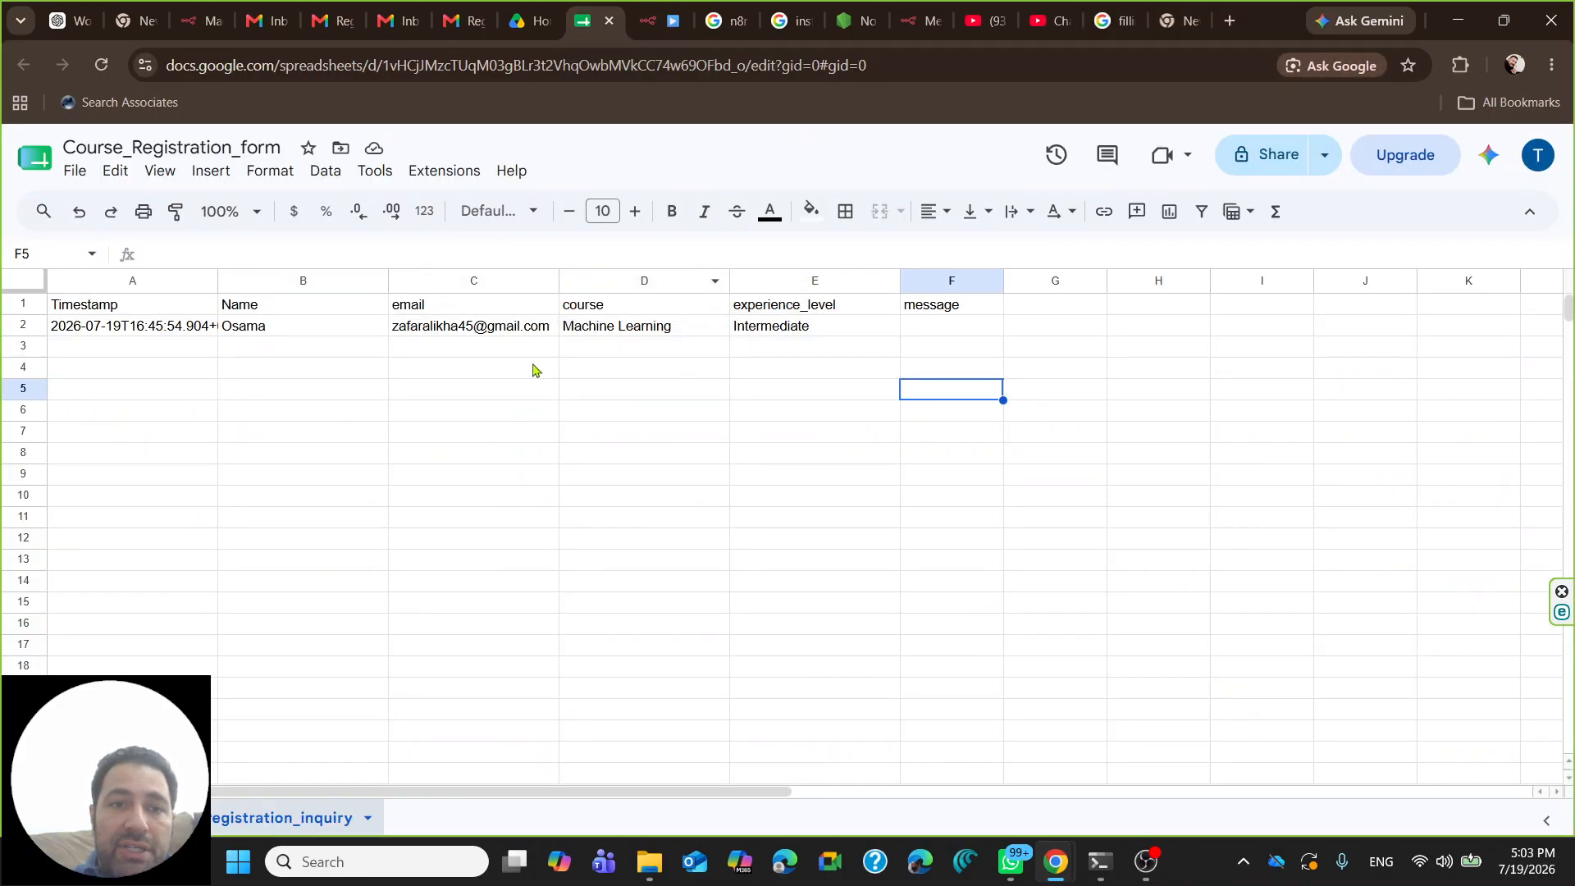
left_click(101, 66)
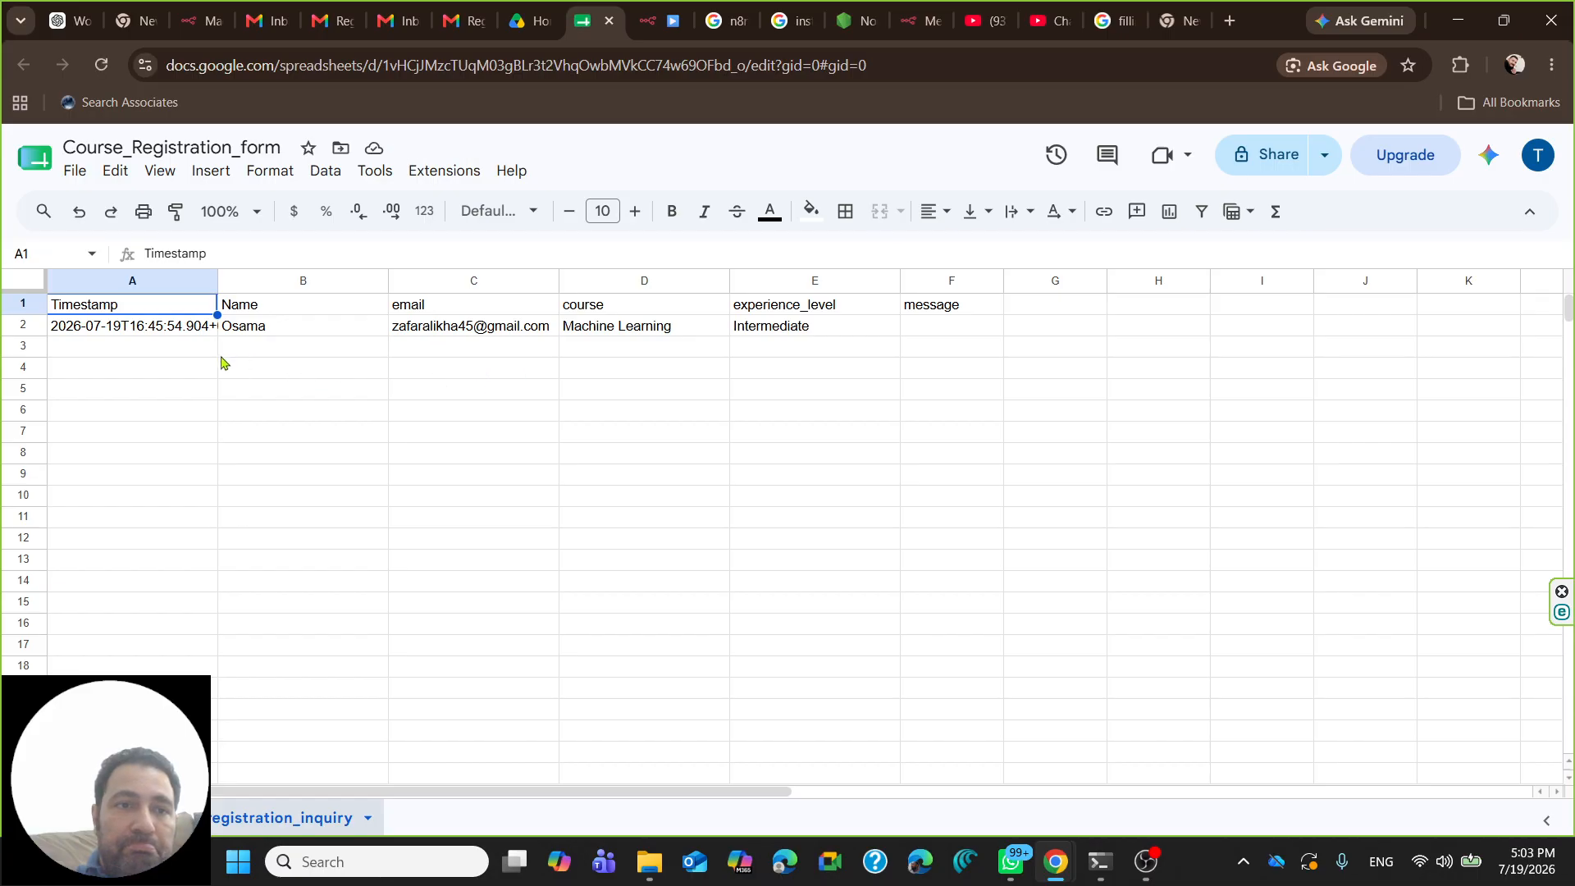
left_click(152, 349)
left_click(316, 332)
left_click(319, 362)
left_click(210, 332)
left_click(261, 331)
left_click(375, 365)
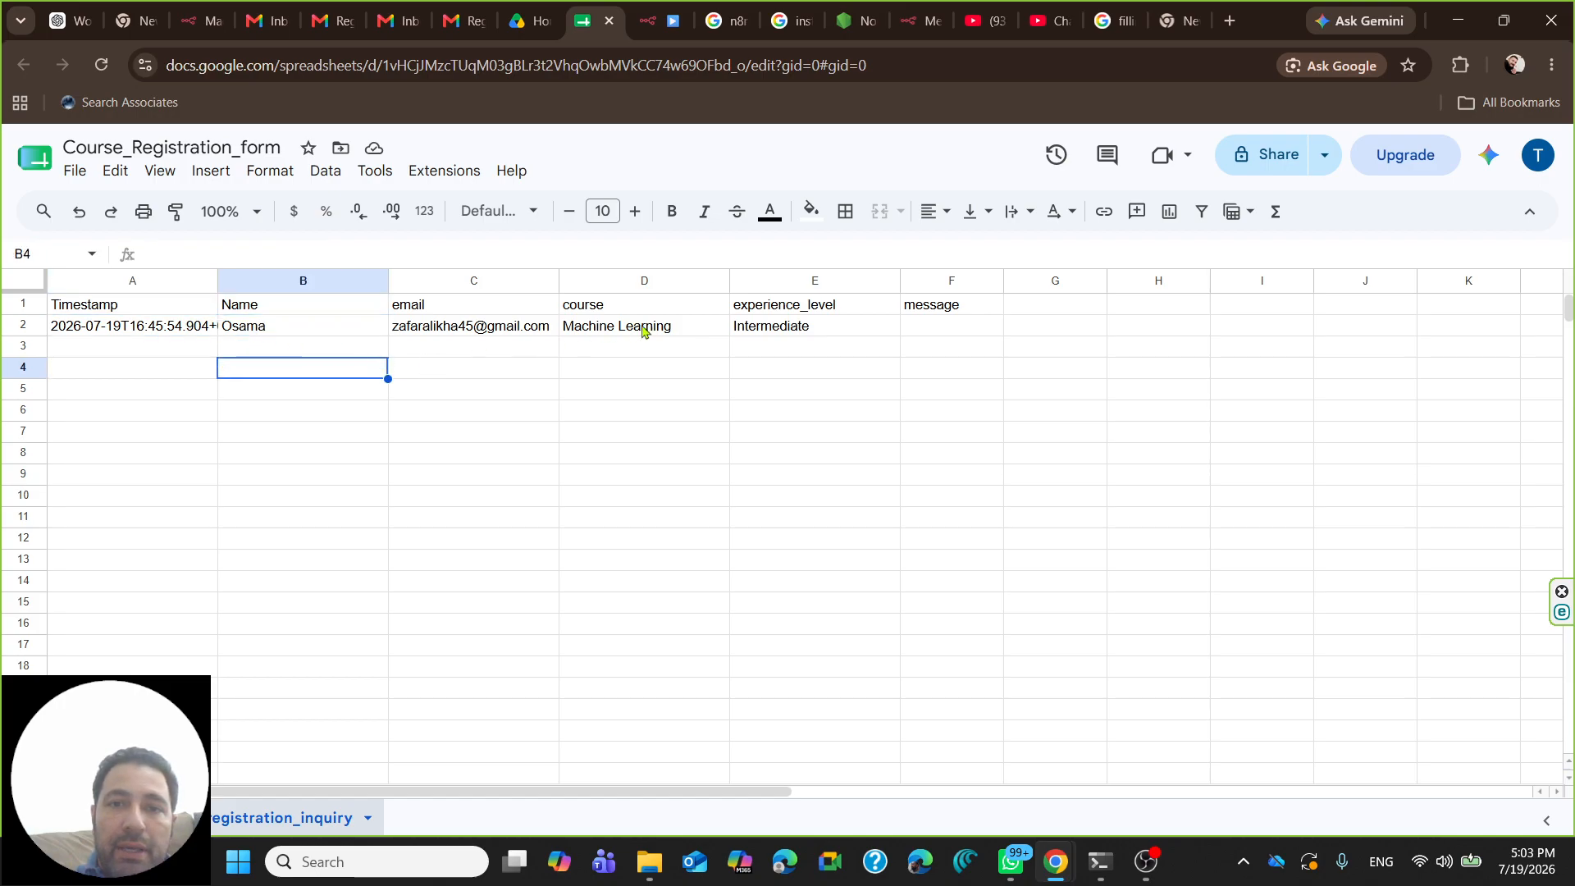
left_click(101, 64)
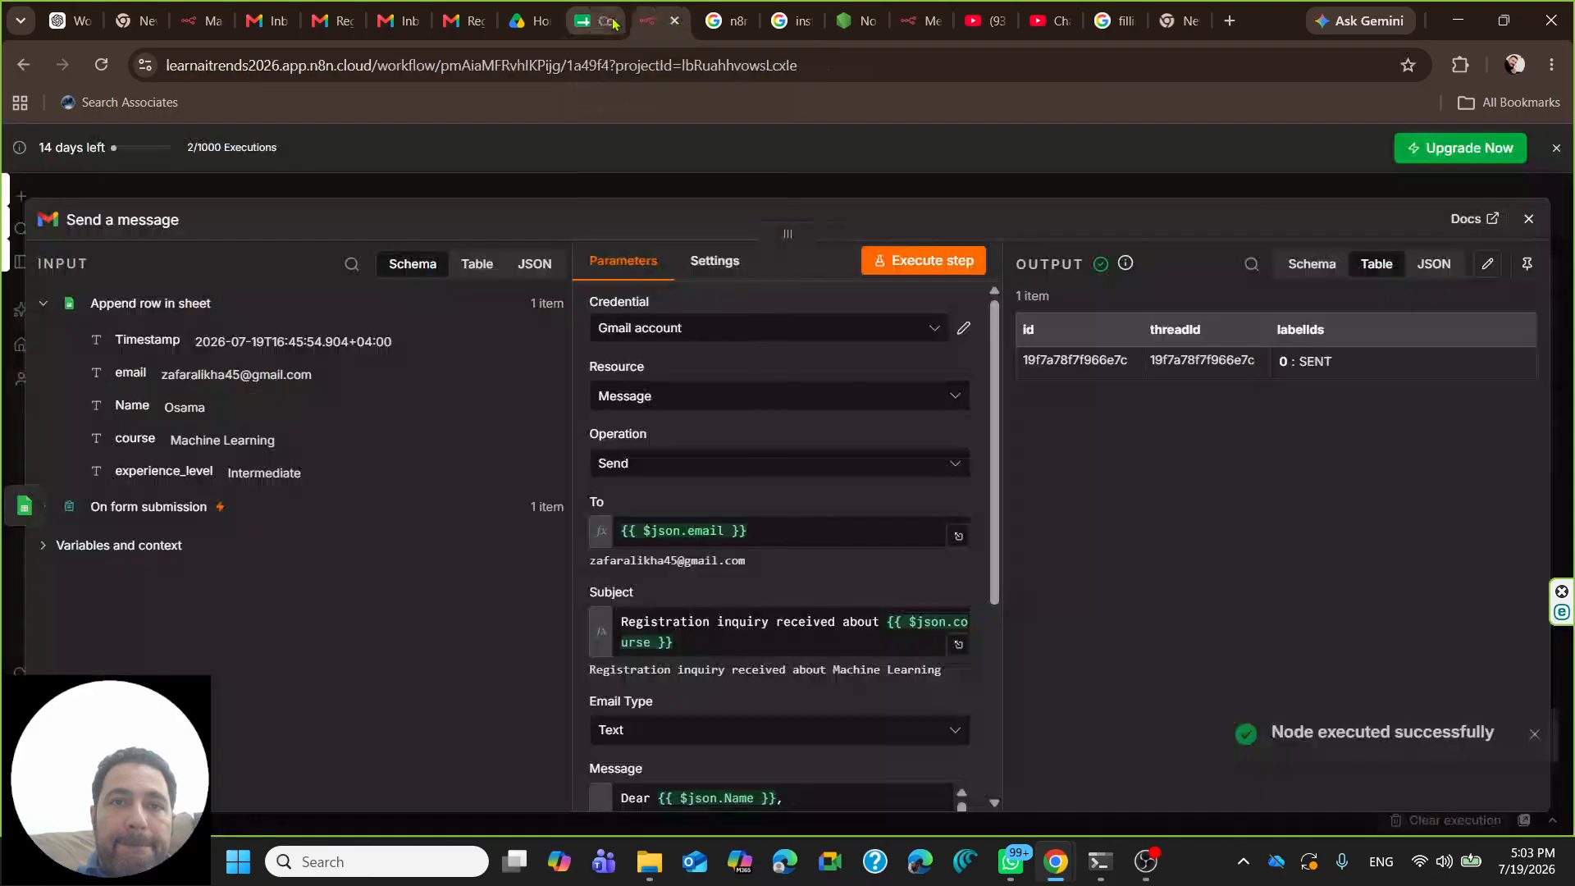
- Return to n8n and review the Append row in sheet and form trigger settings
left_click(609, 22)
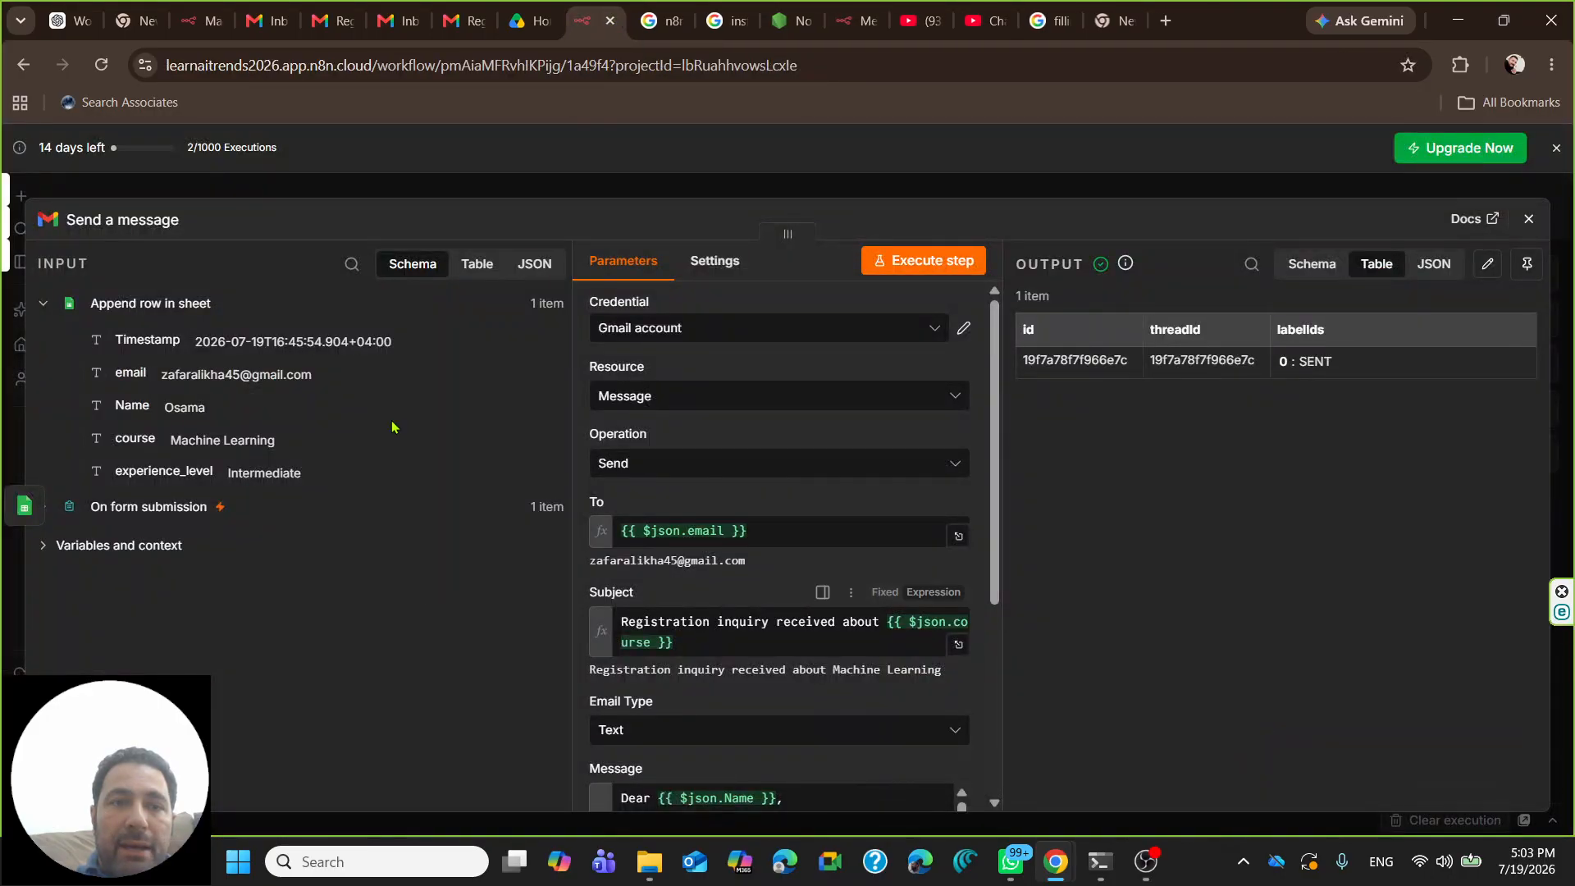
left_click(1528, 218)
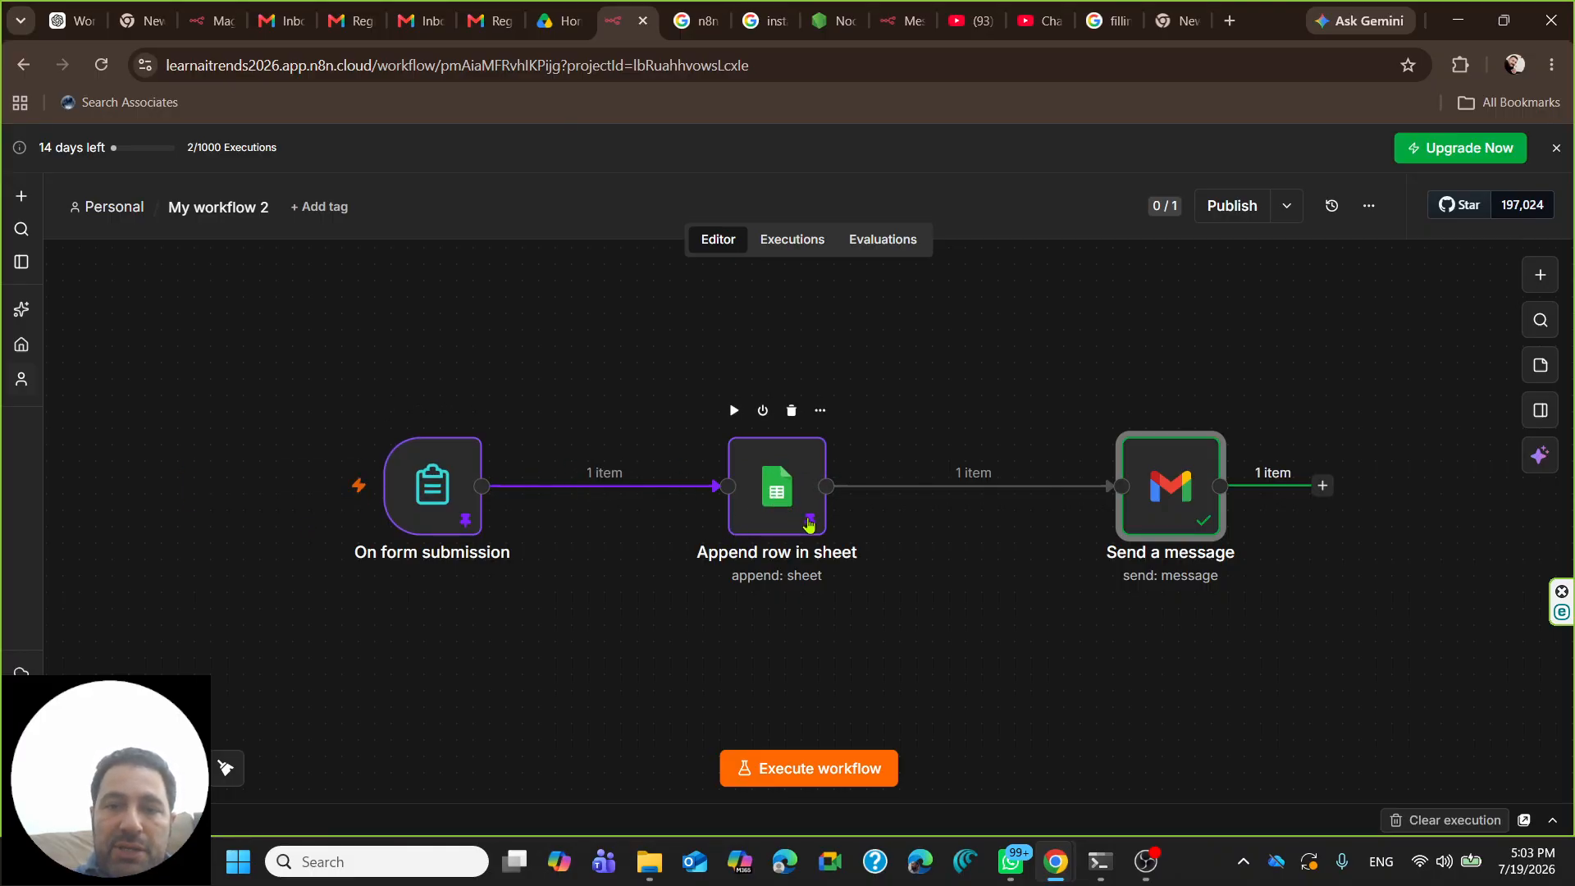
left_click(809, 525)
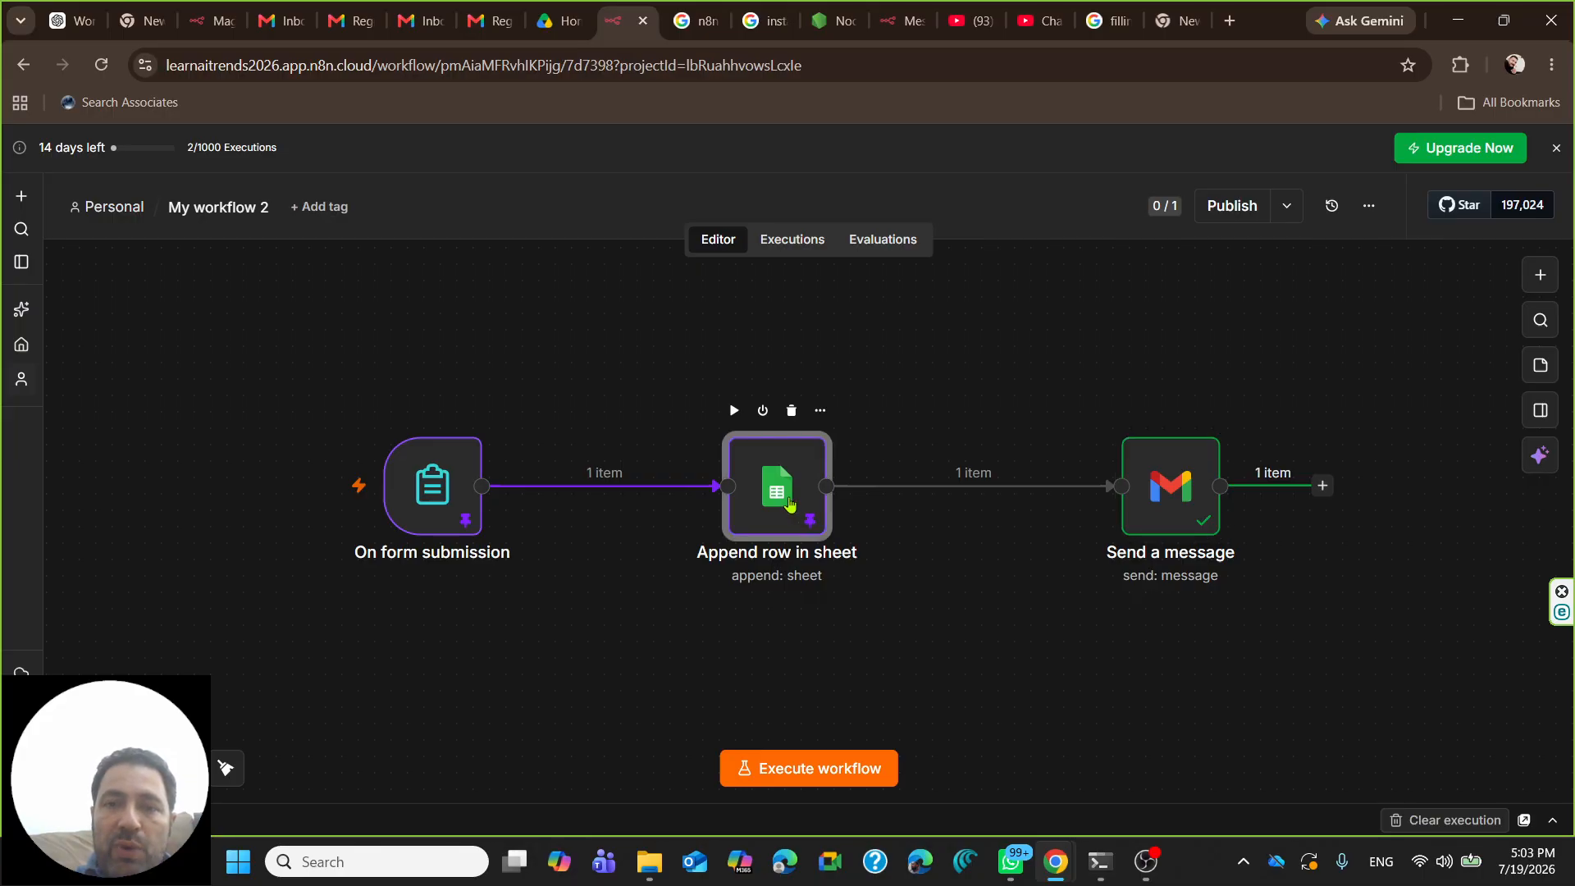
key("Return")
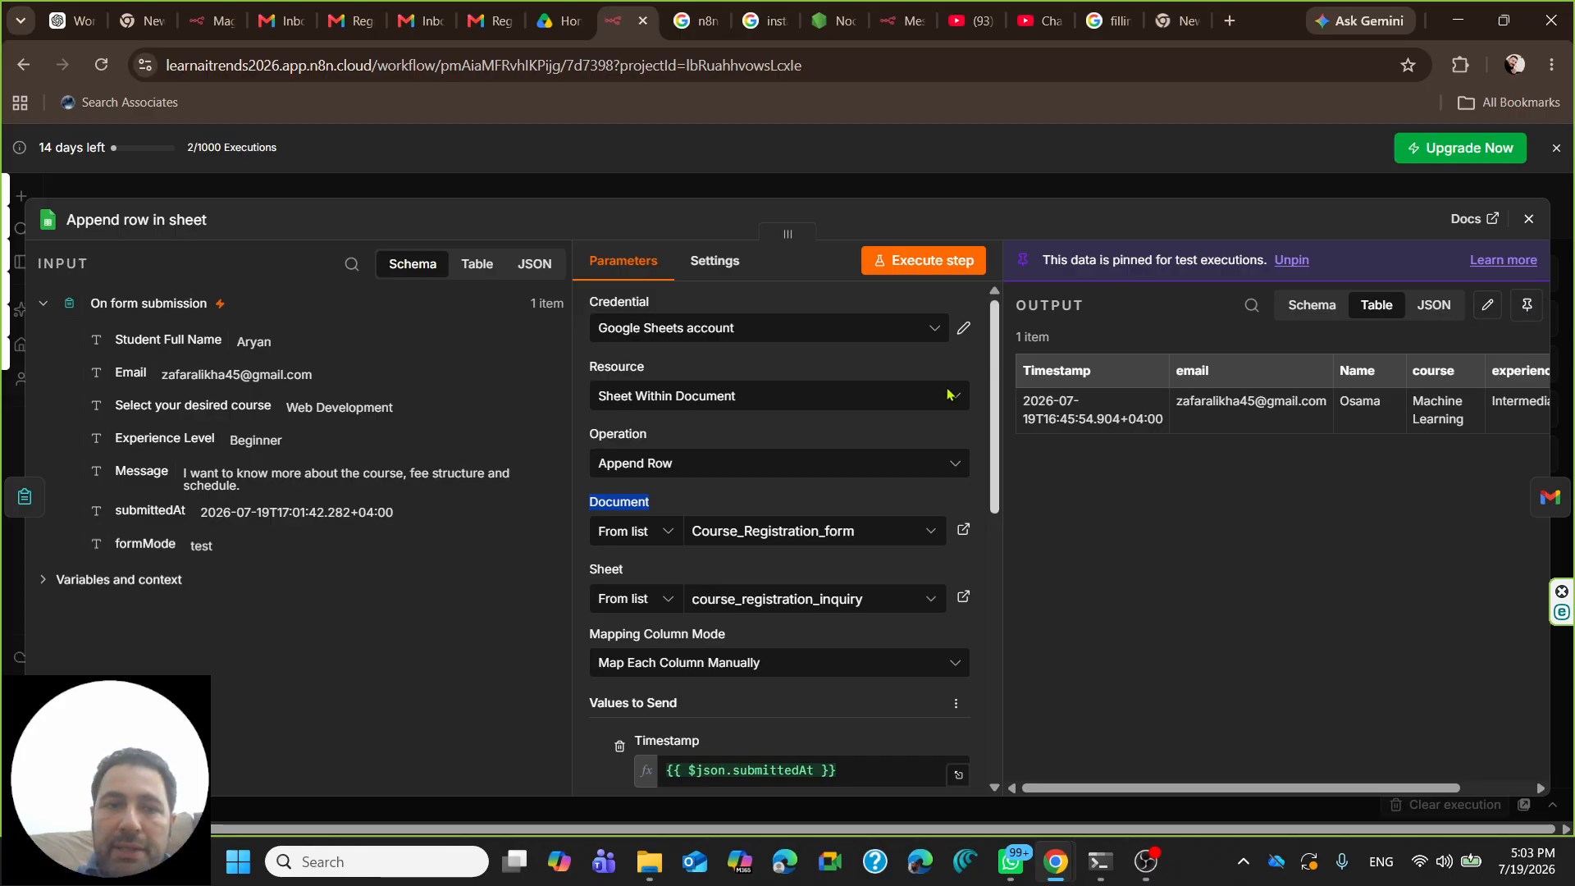
left_click(1529, 221)
double_click(432, 482)
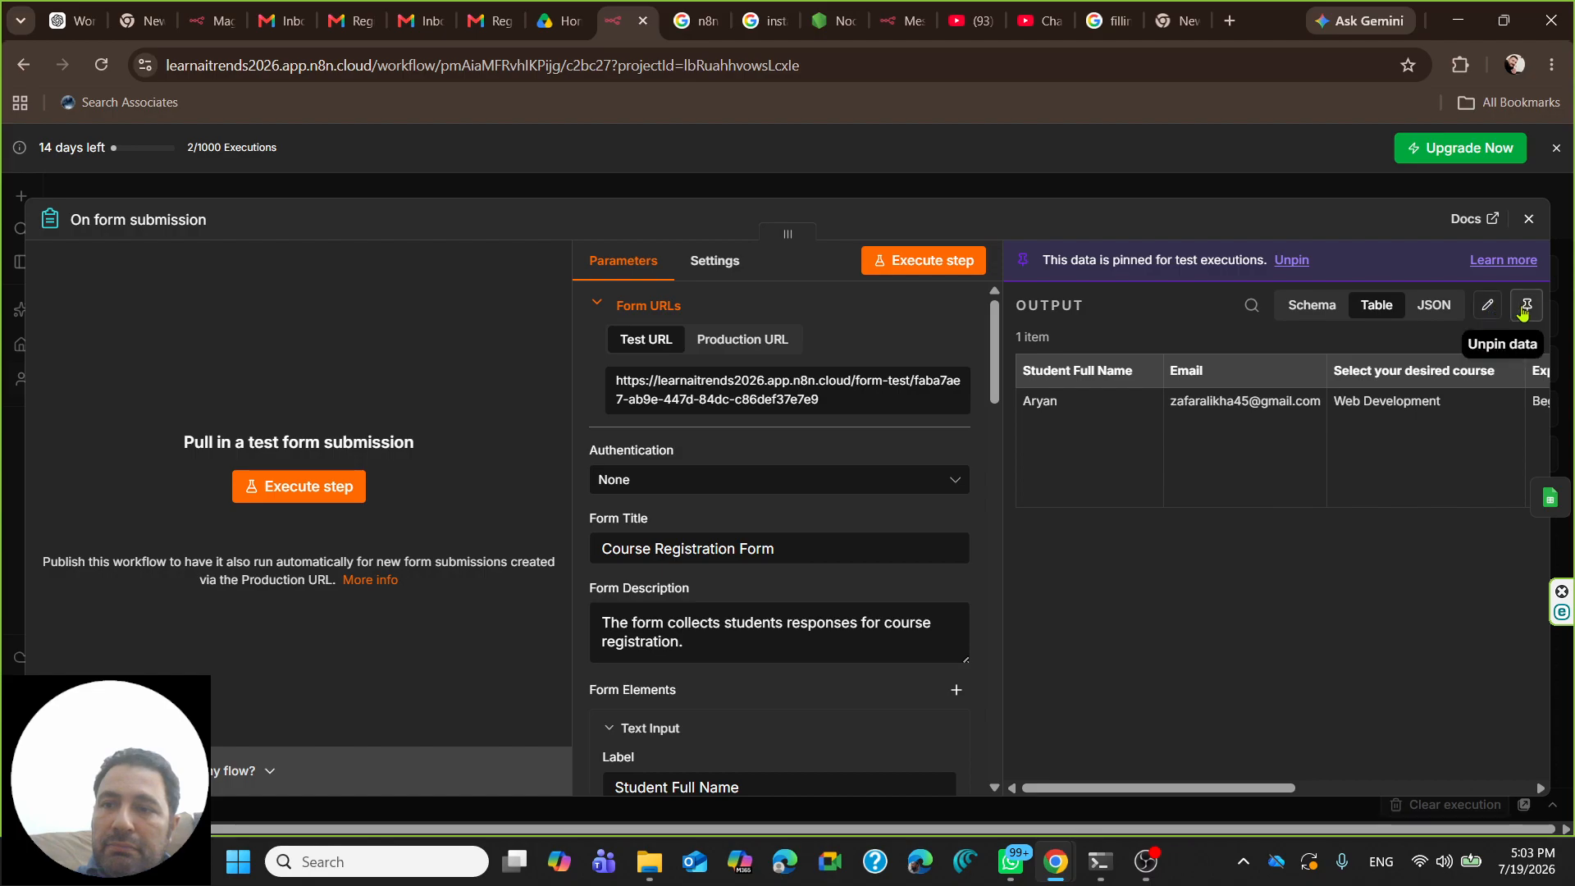
left_click(1528, 219)
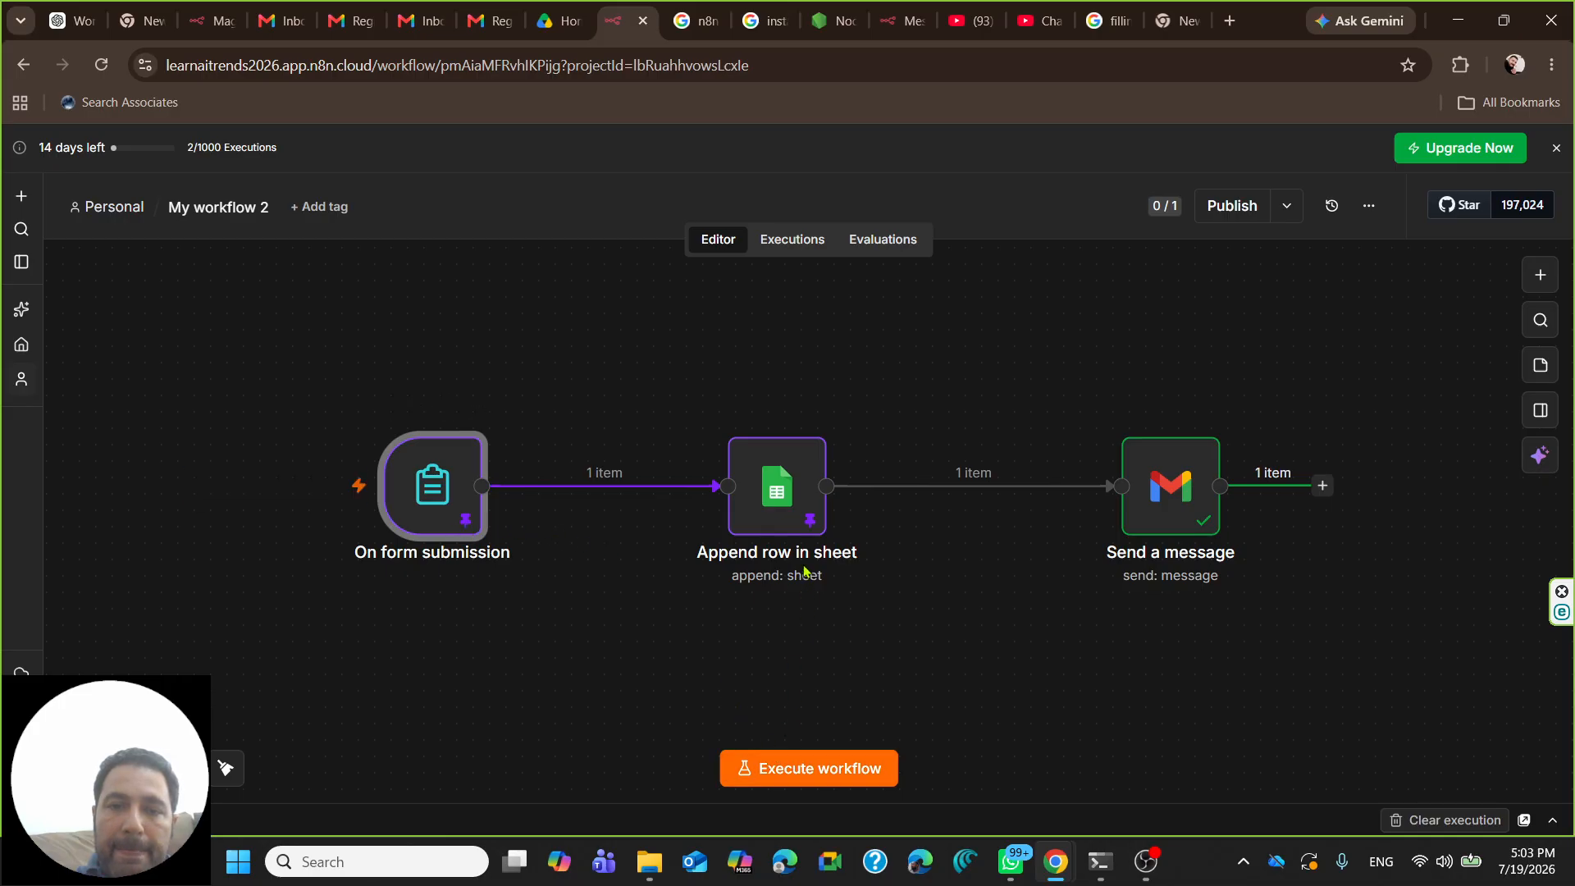
- Execute the Append row in sheet step to append the Web Development, Beginner submission
double_click(800, 520)
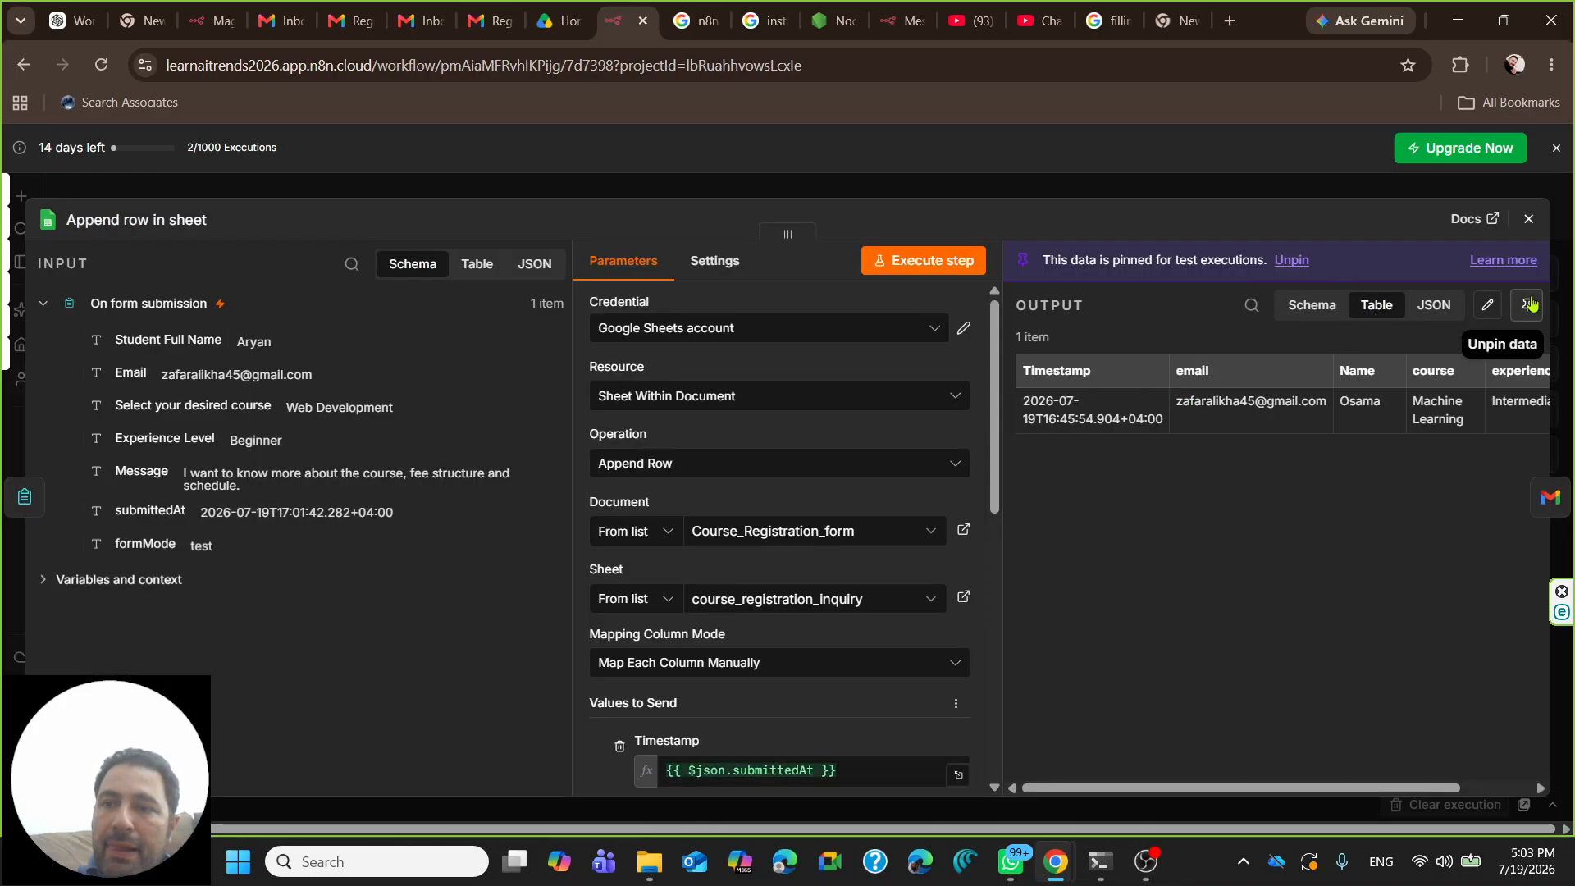
left_click(1528, 219)
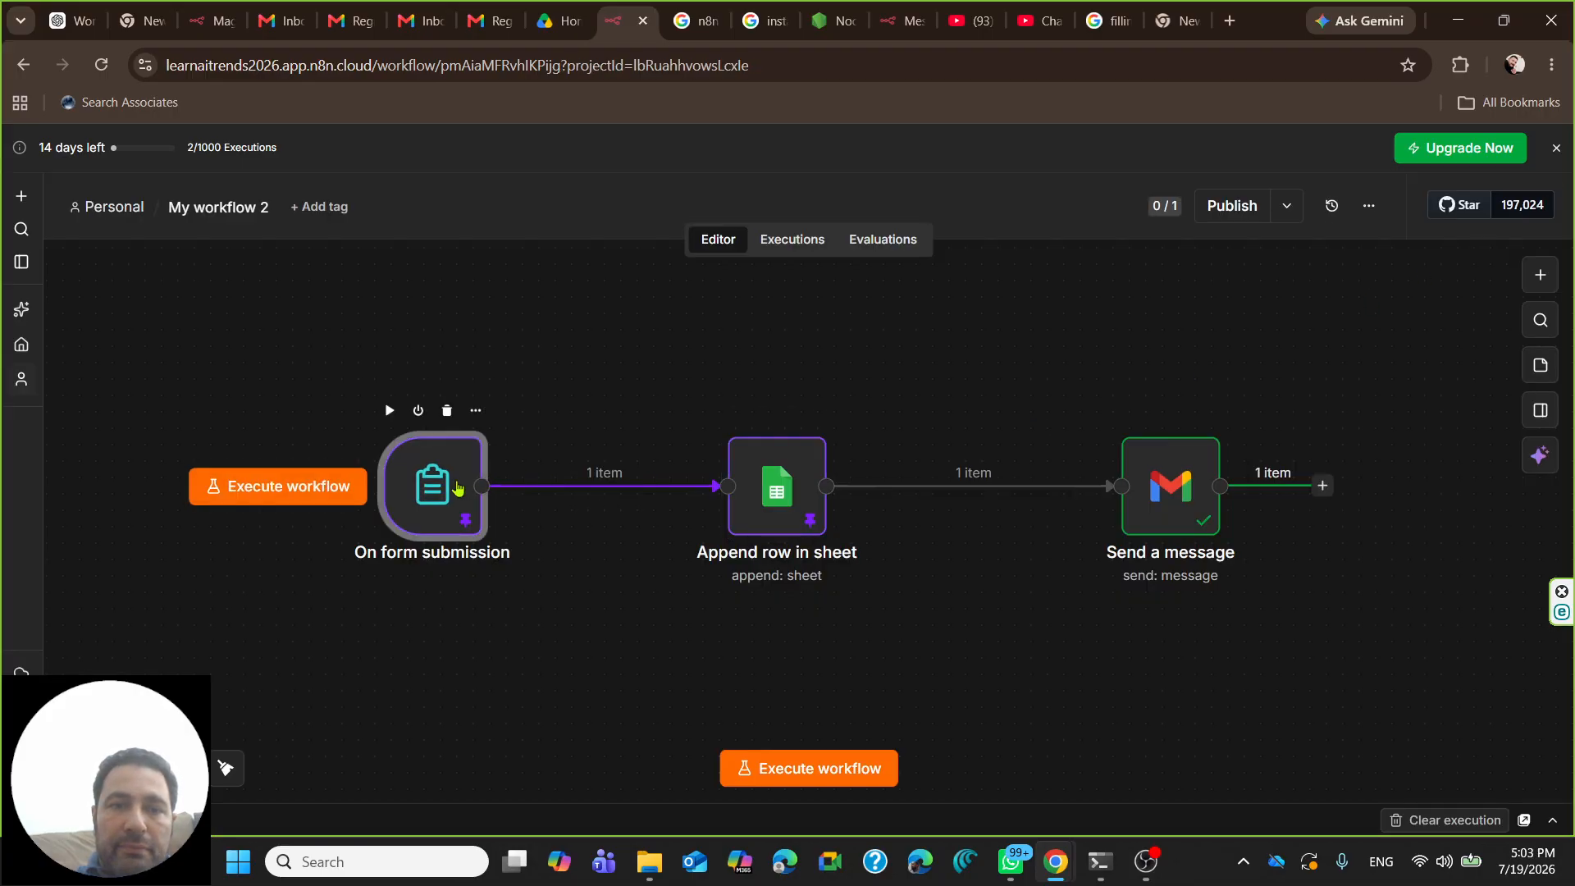
double_click(457, 488)
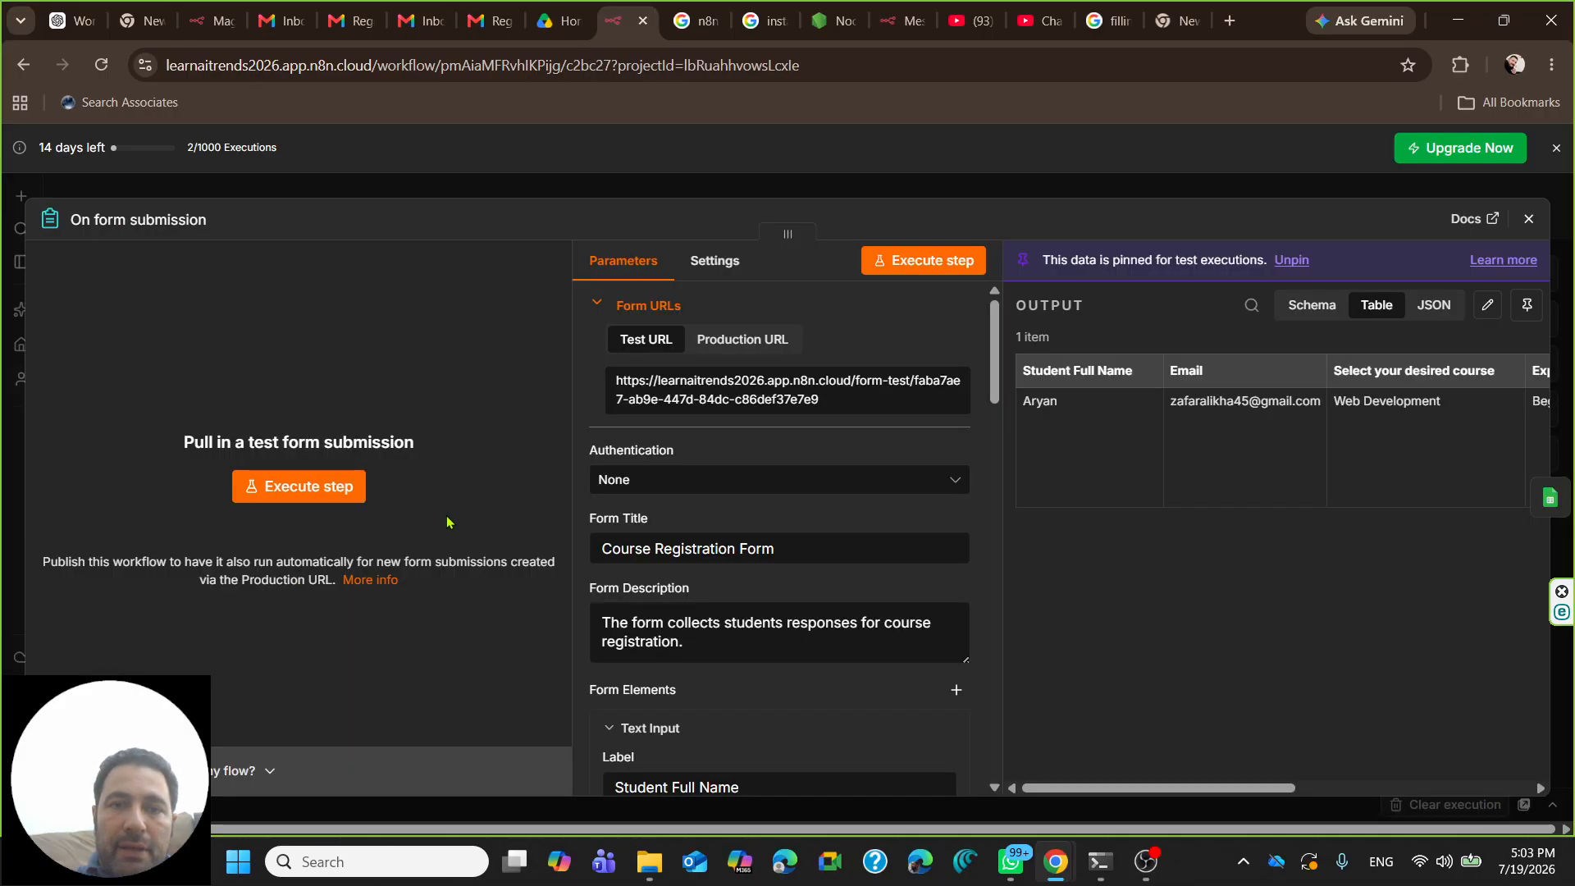
left_click(1528, 218)
double_click(779, 488)
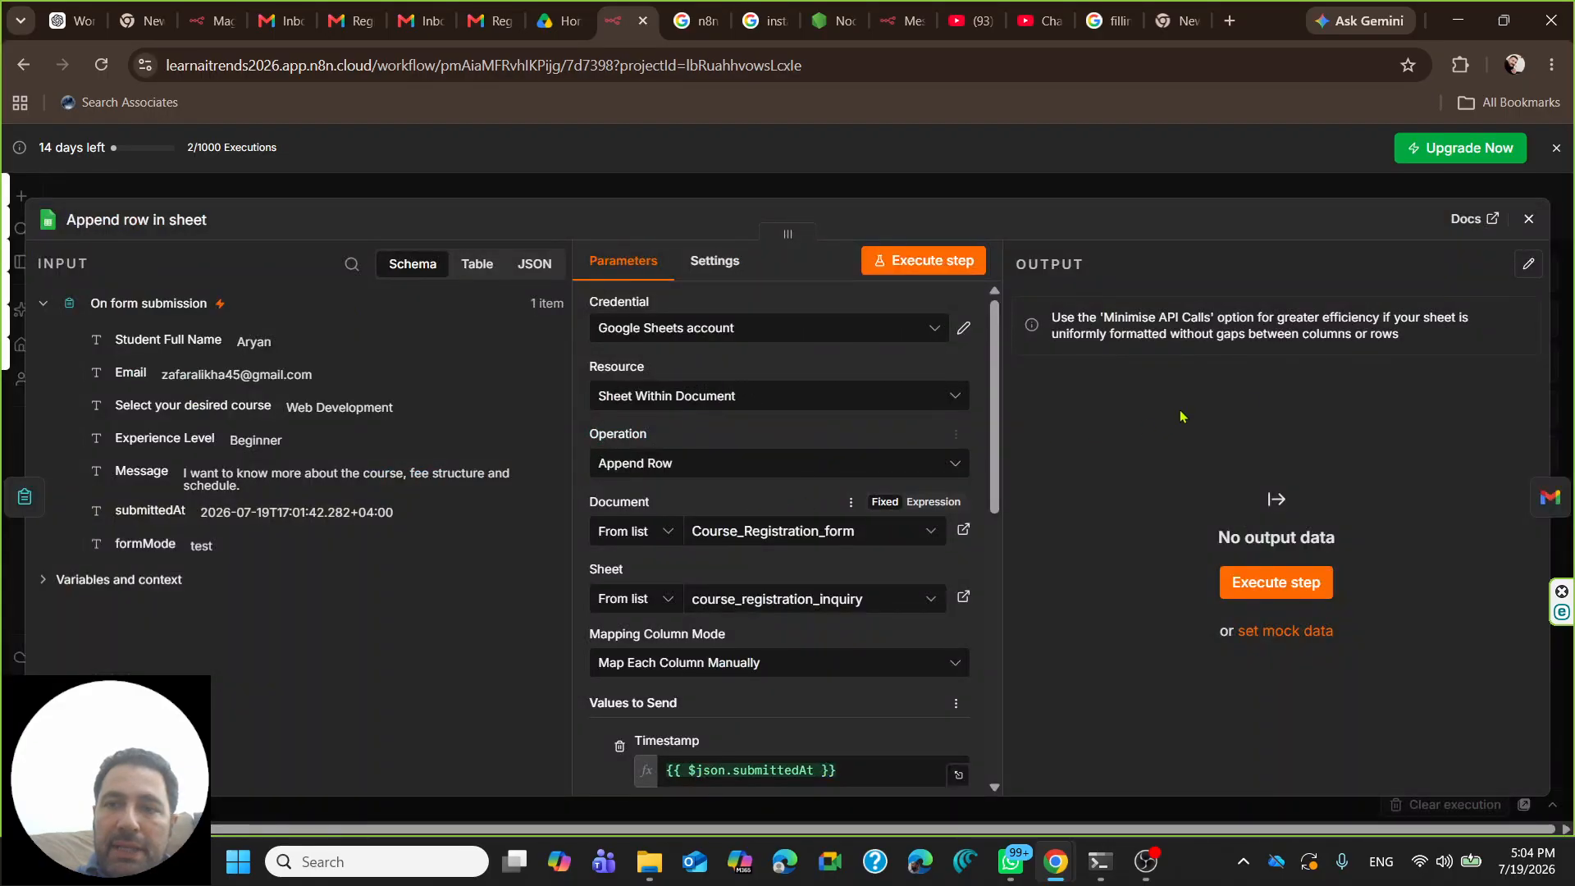
left_click(1276, 581)
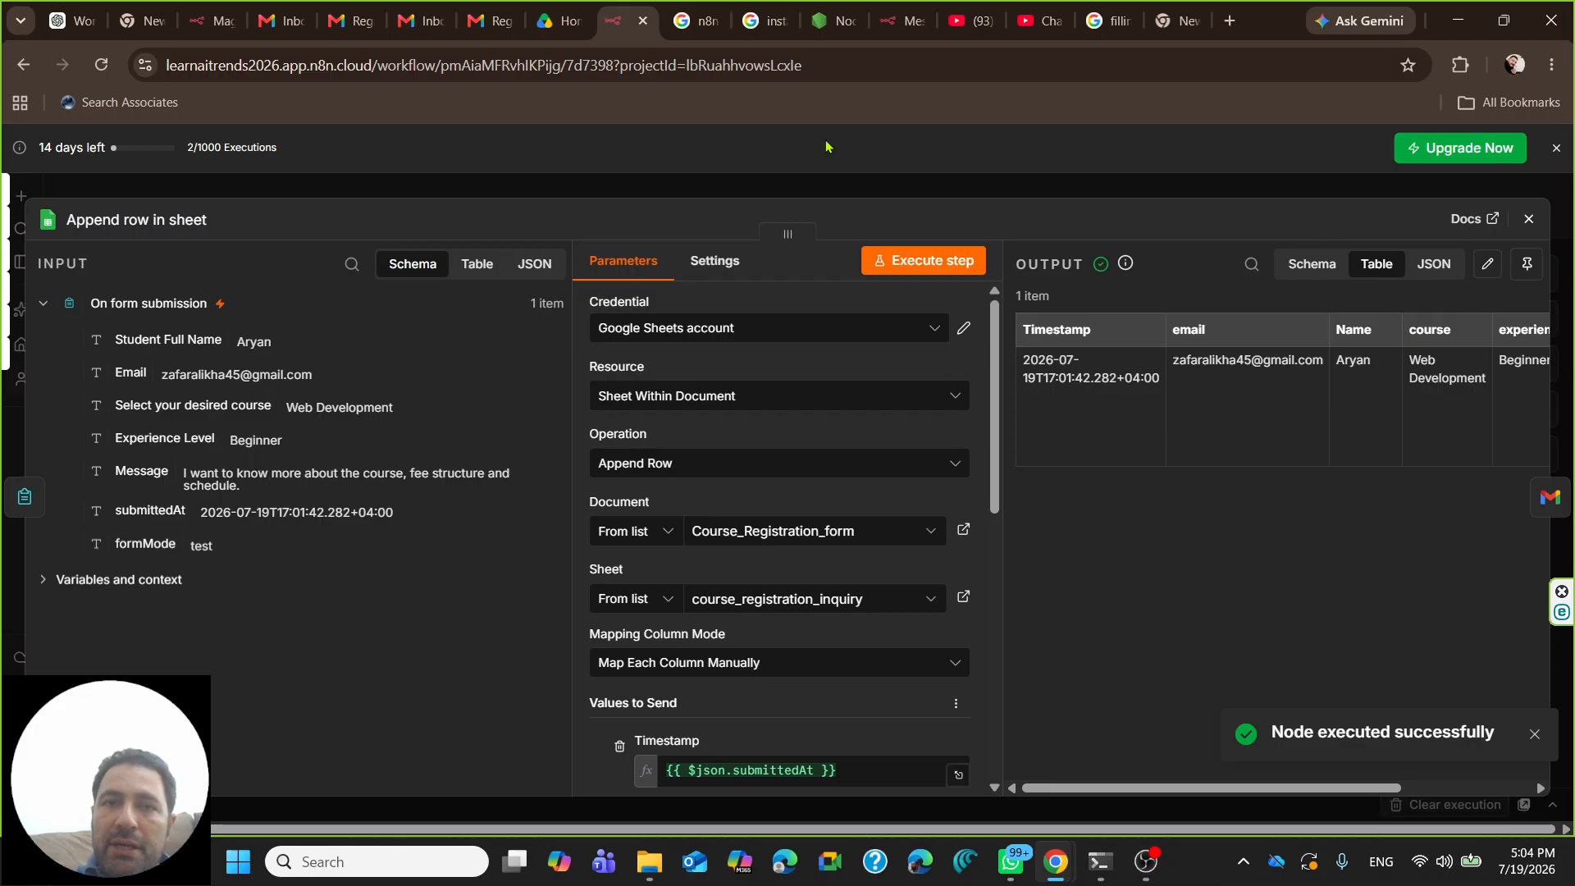
mouse_move(554, 26)
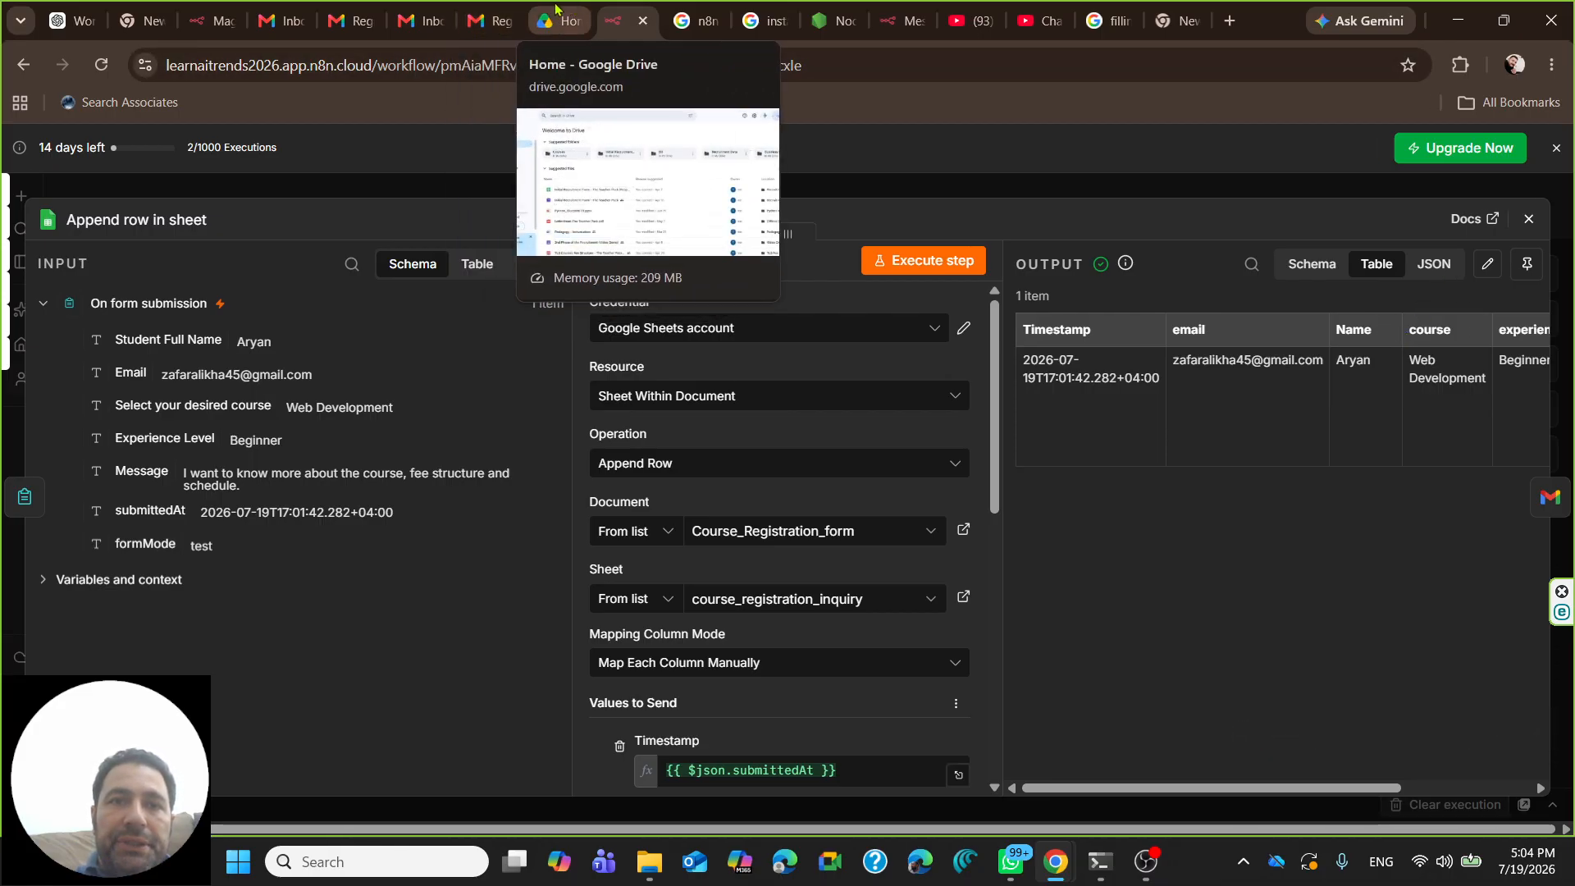
- Open Course_Registration_form from Google Drive to check the appended row, then go back to n8n
left_click(549, 23)
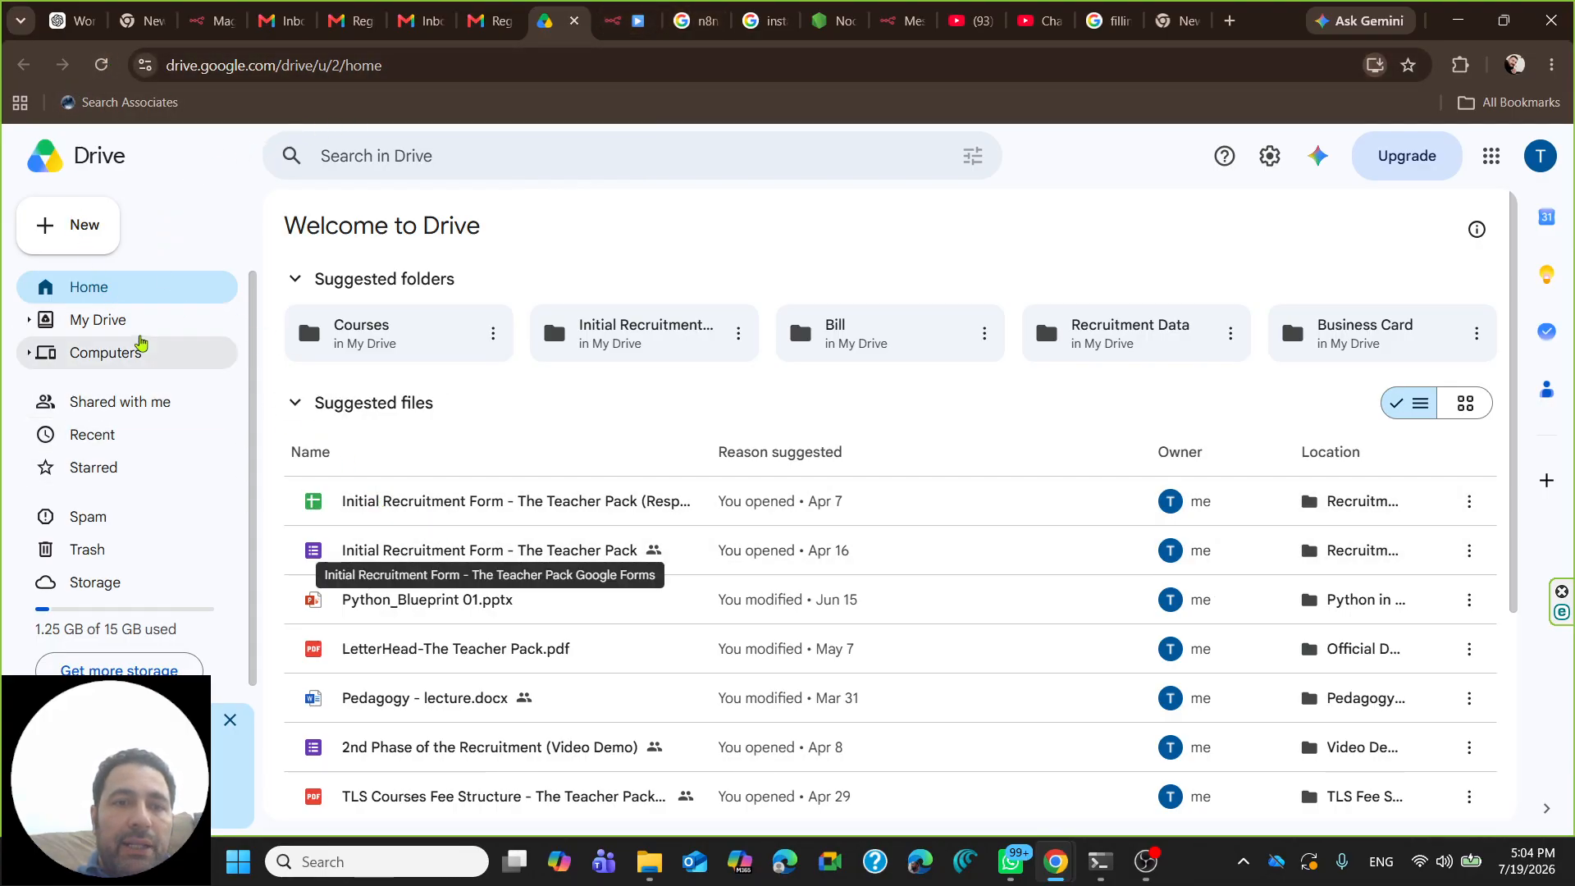
left_click(100, 65)
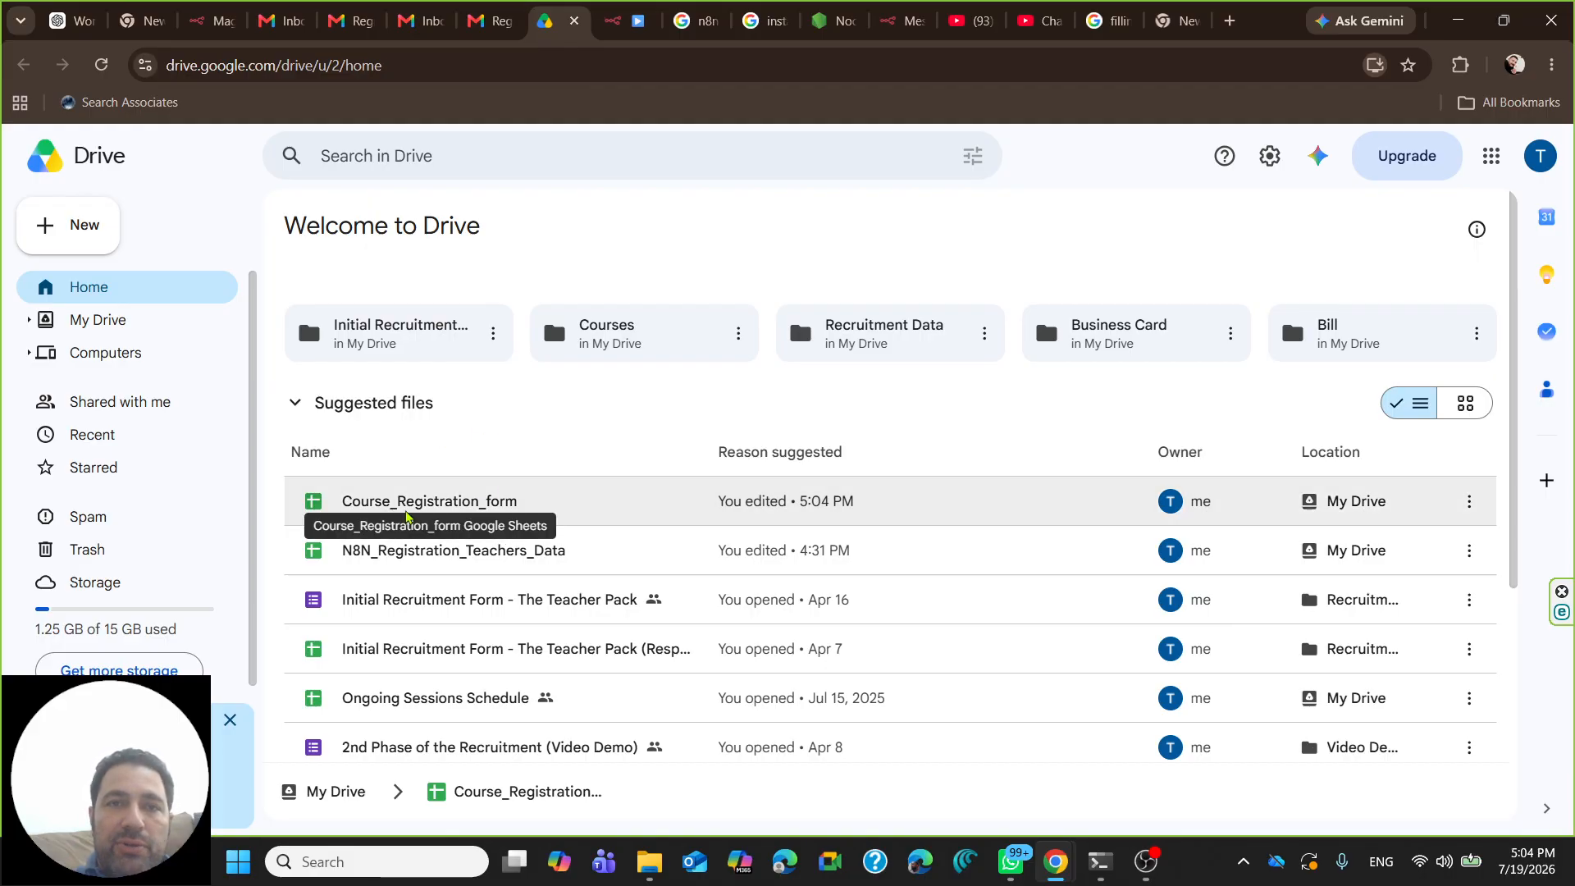
double_click(406, 502)
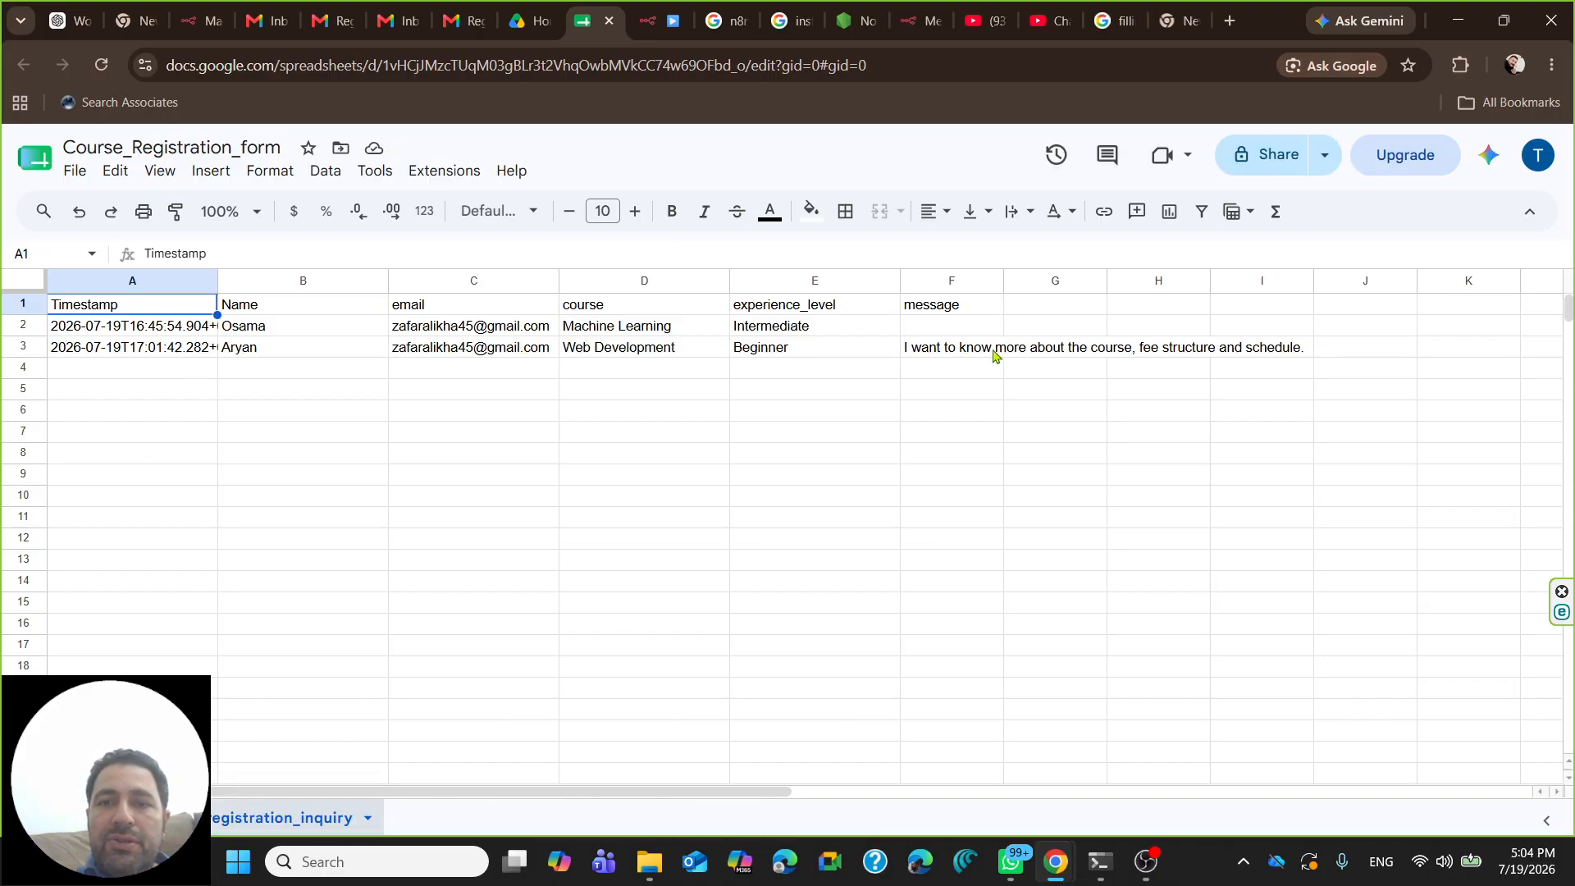
left_click(526, 14)
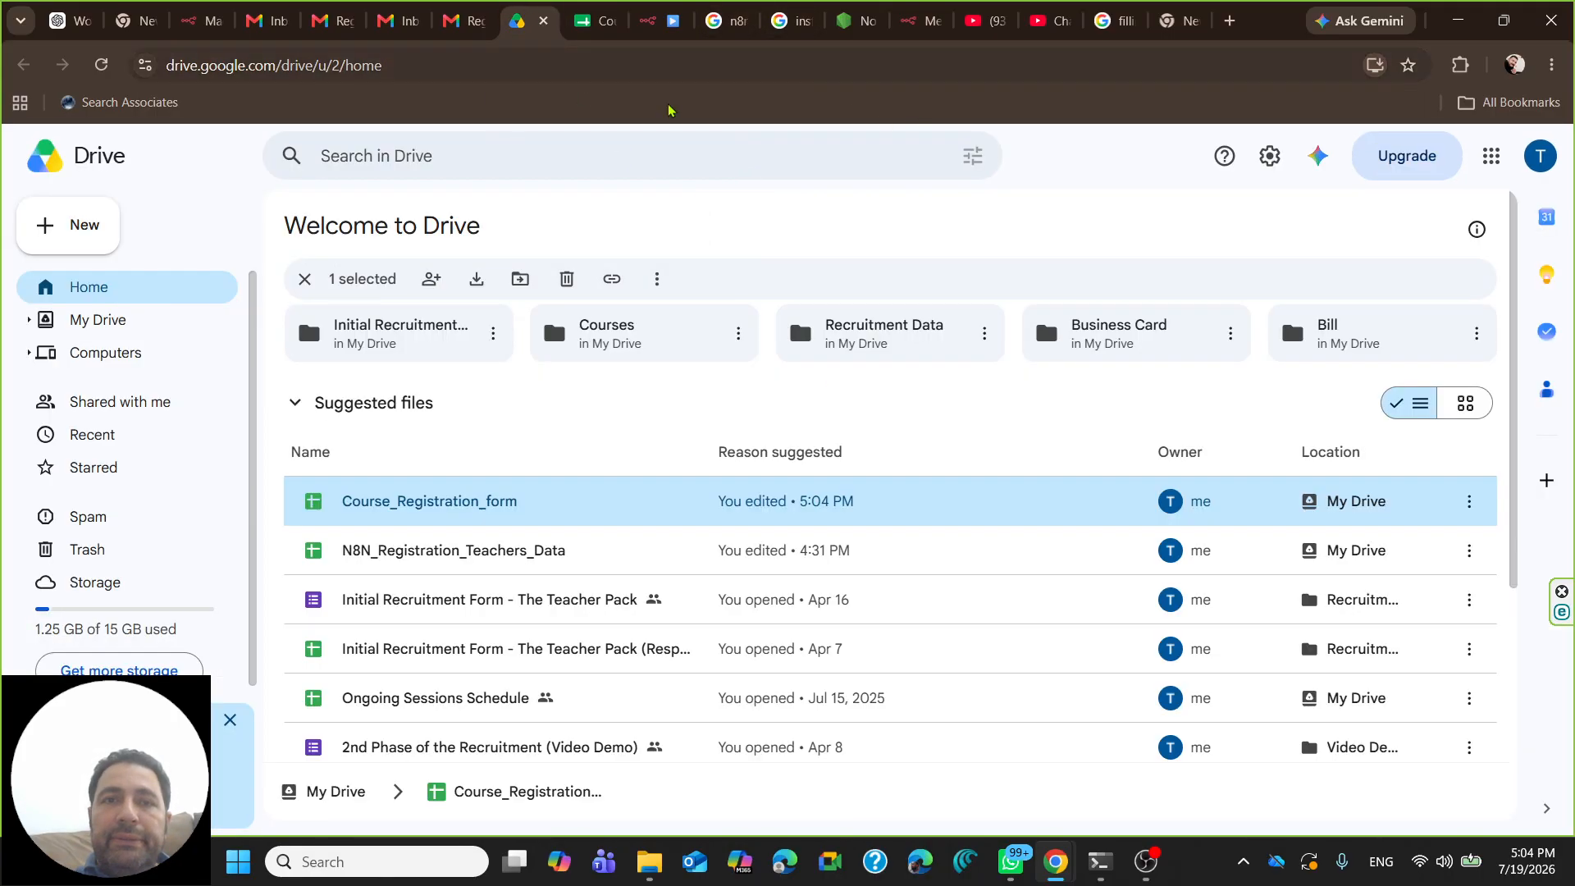
left_click(657, 17)
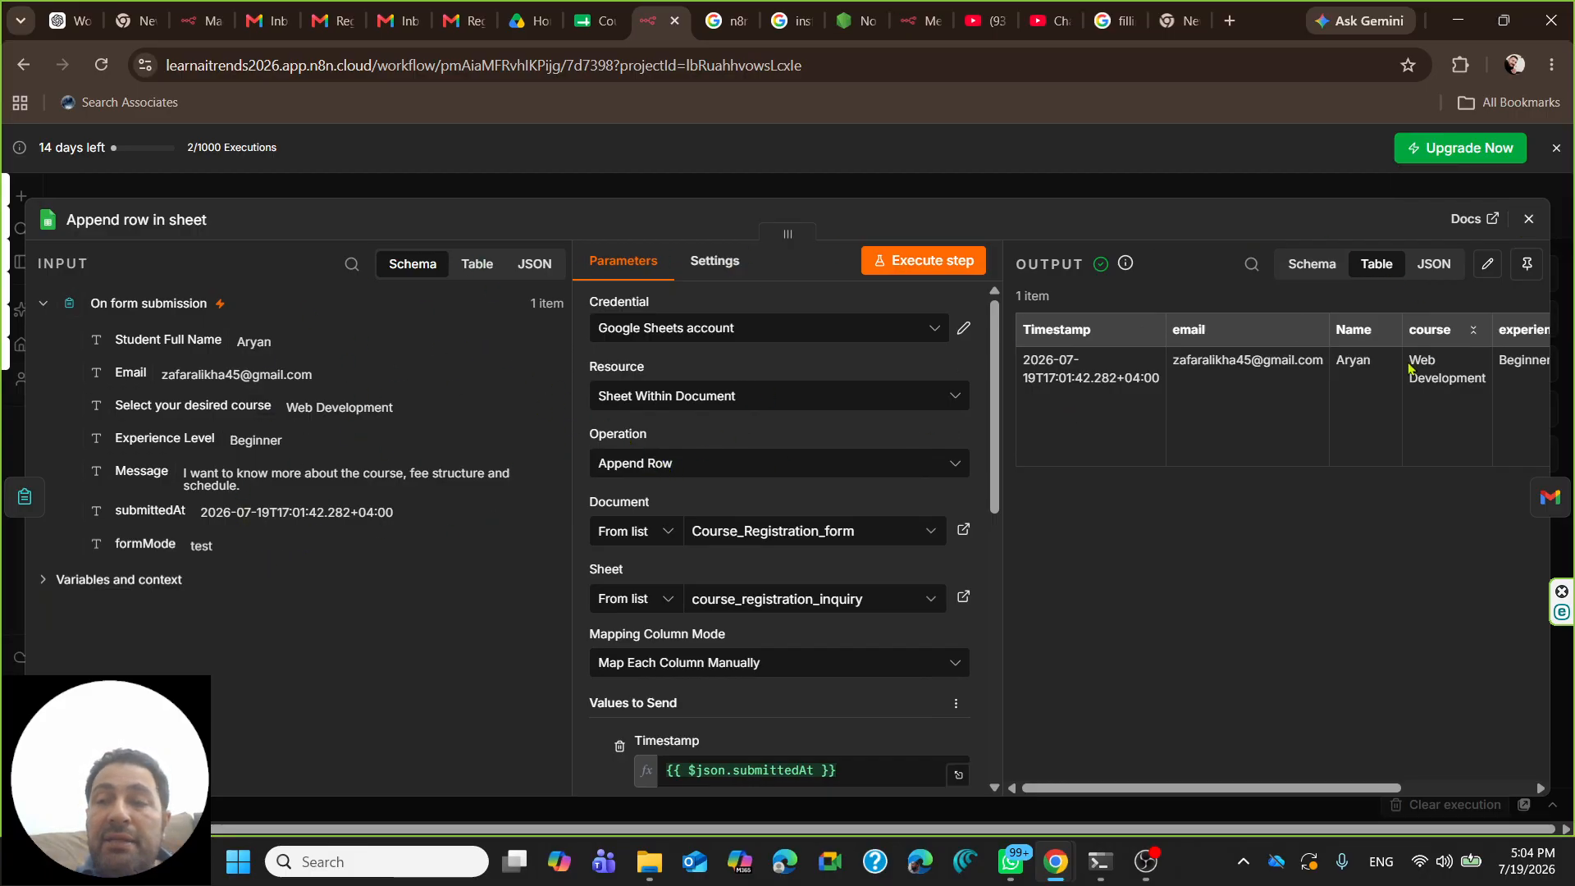
- Execute the whole workflow through the sheet and Gmail steps
left_click(1529, 219)
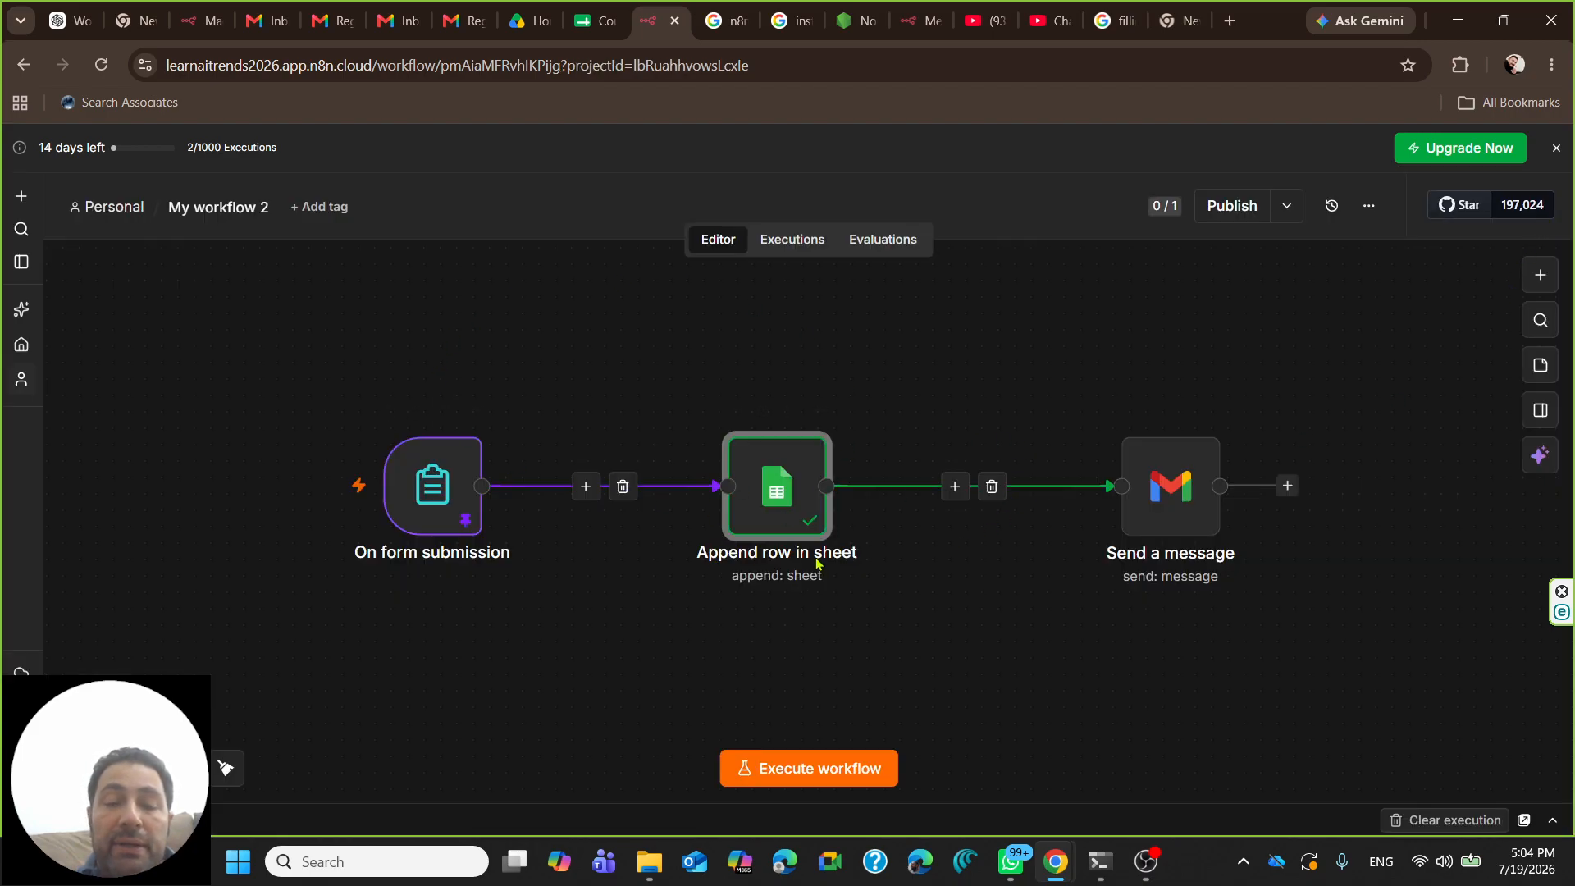
mouse_move(405, 498)
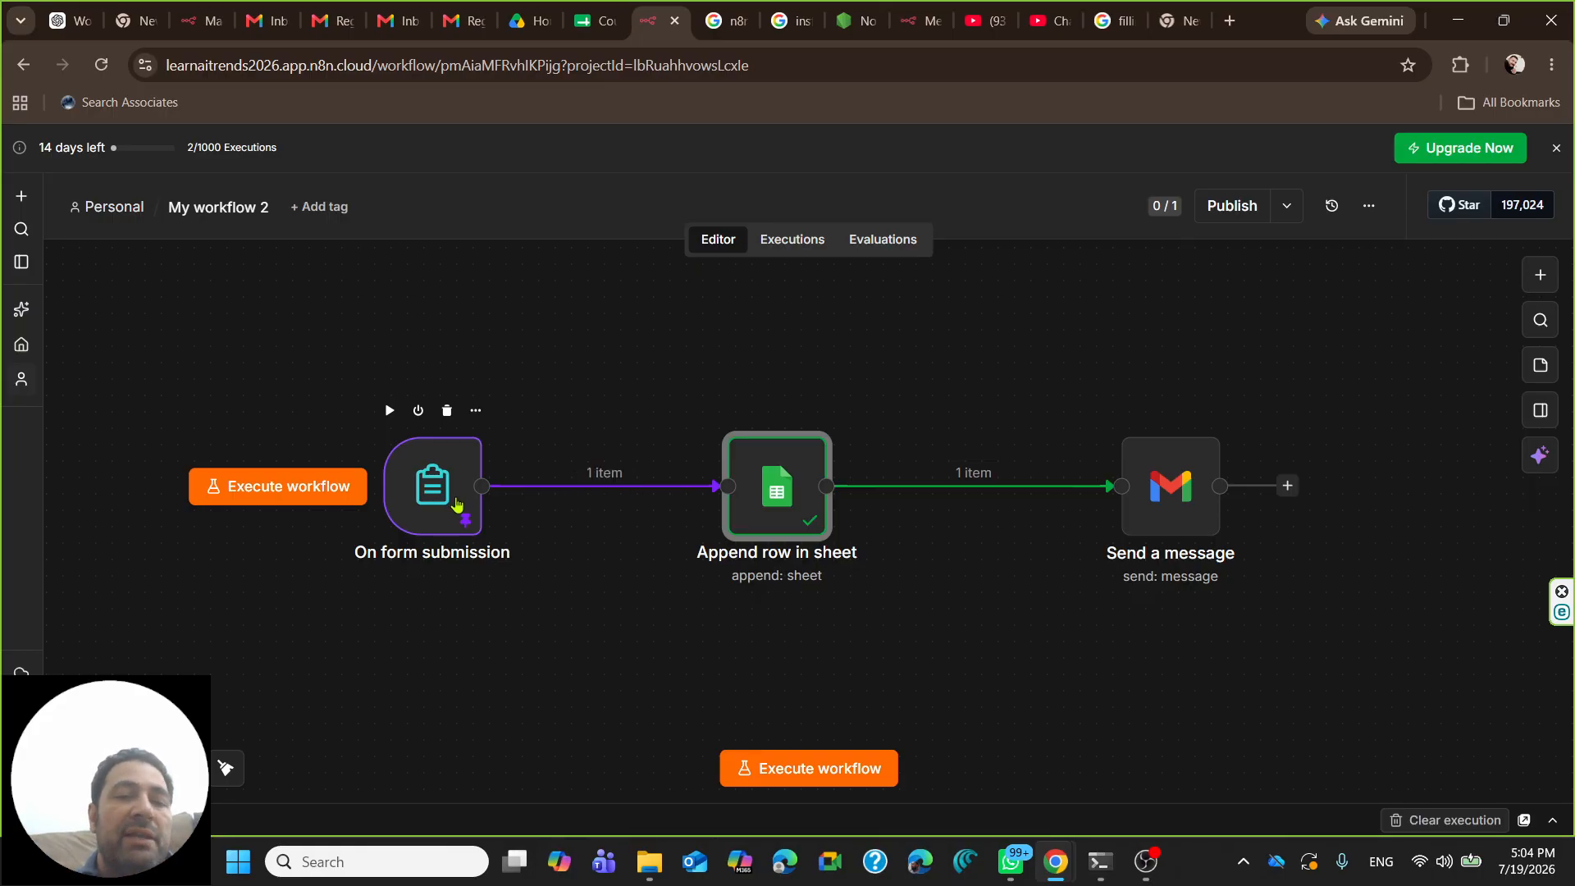
left_click(804, 767)
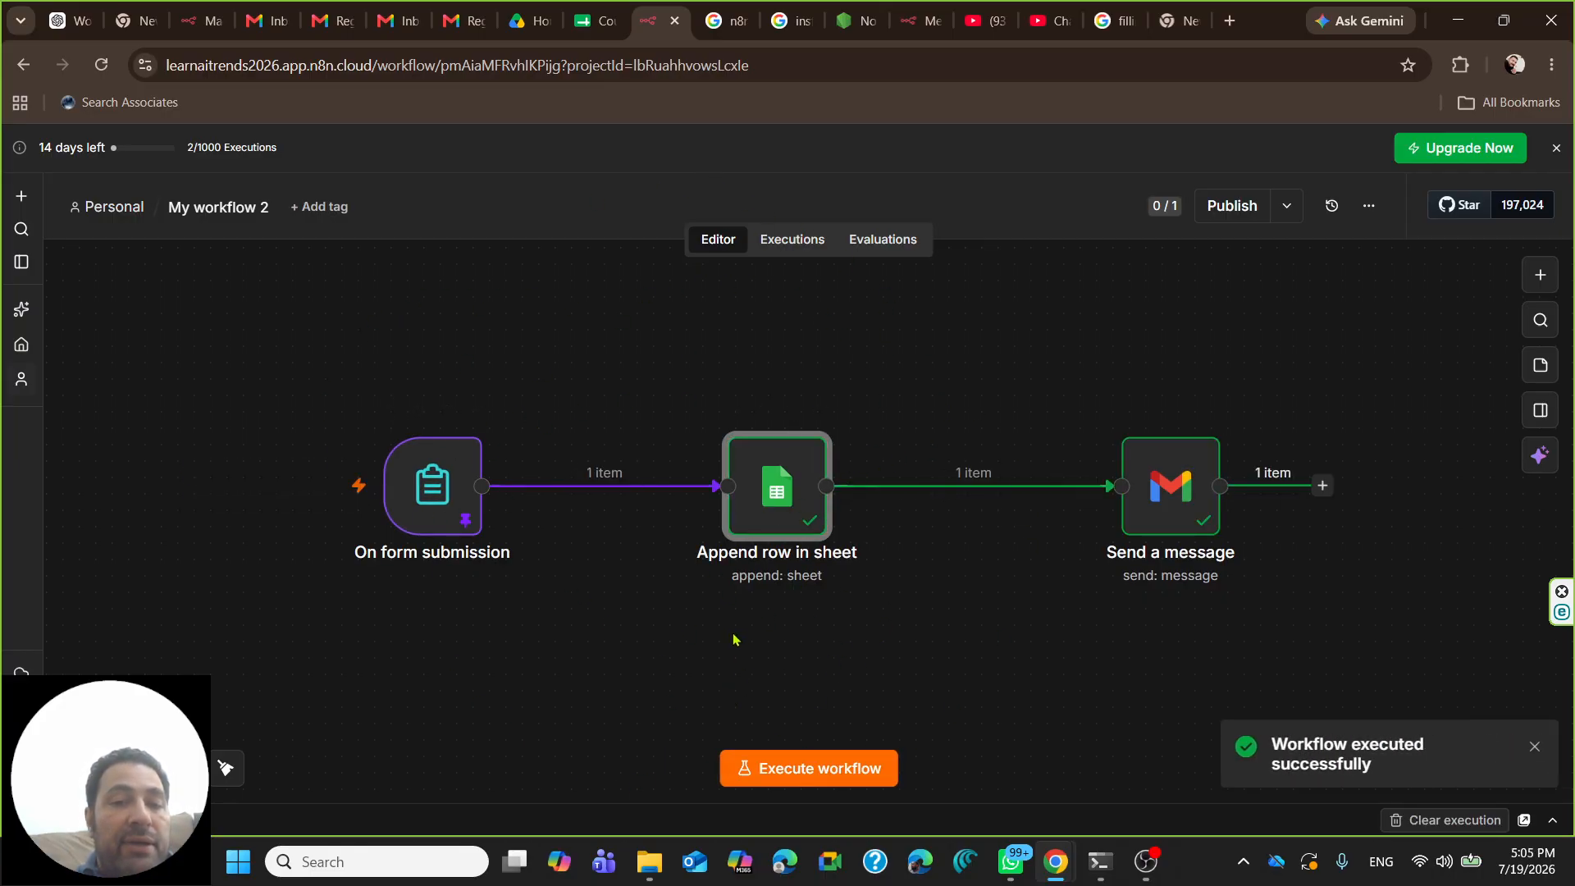
left_click(808, 767)
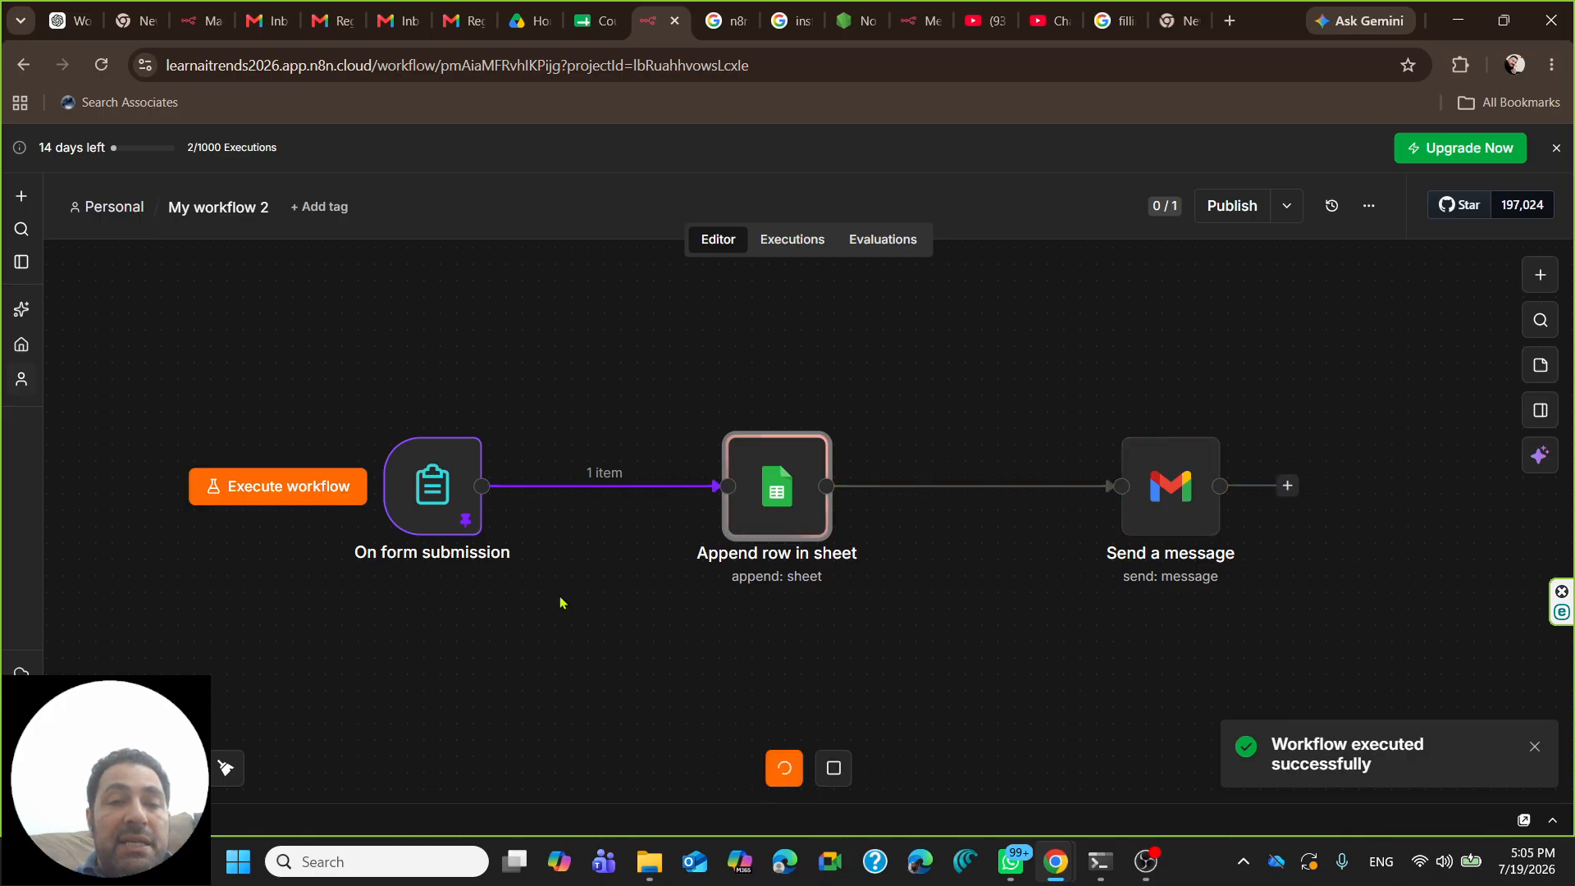
- Unpin and re-pin the On form submission trigger's output data
double_click(440, 499)
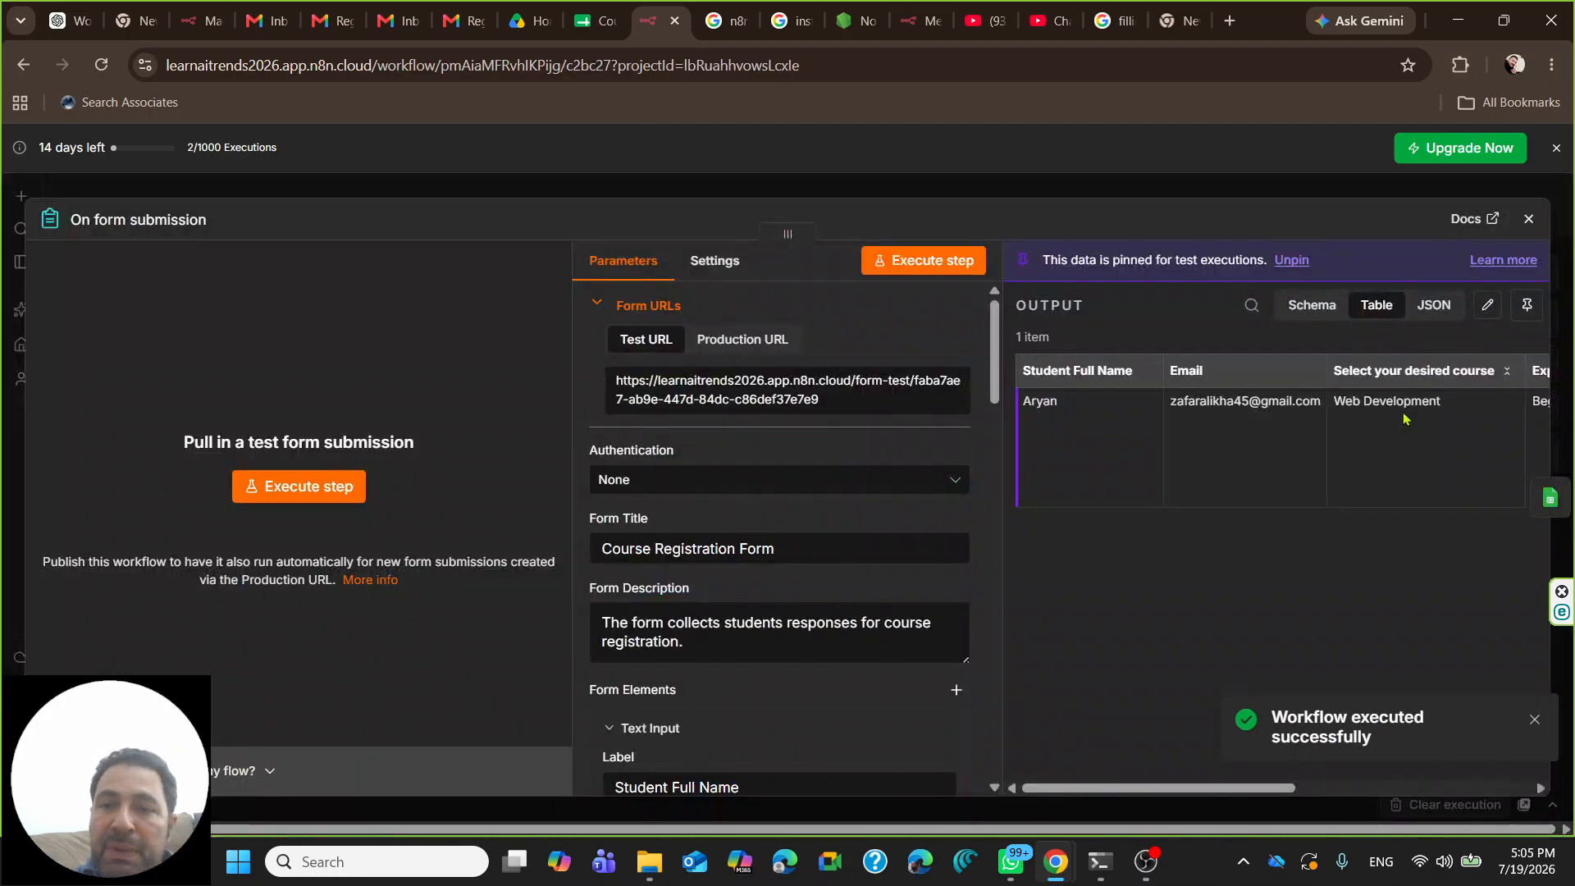
left_click(1527, 305)
left_click(1527, 269)
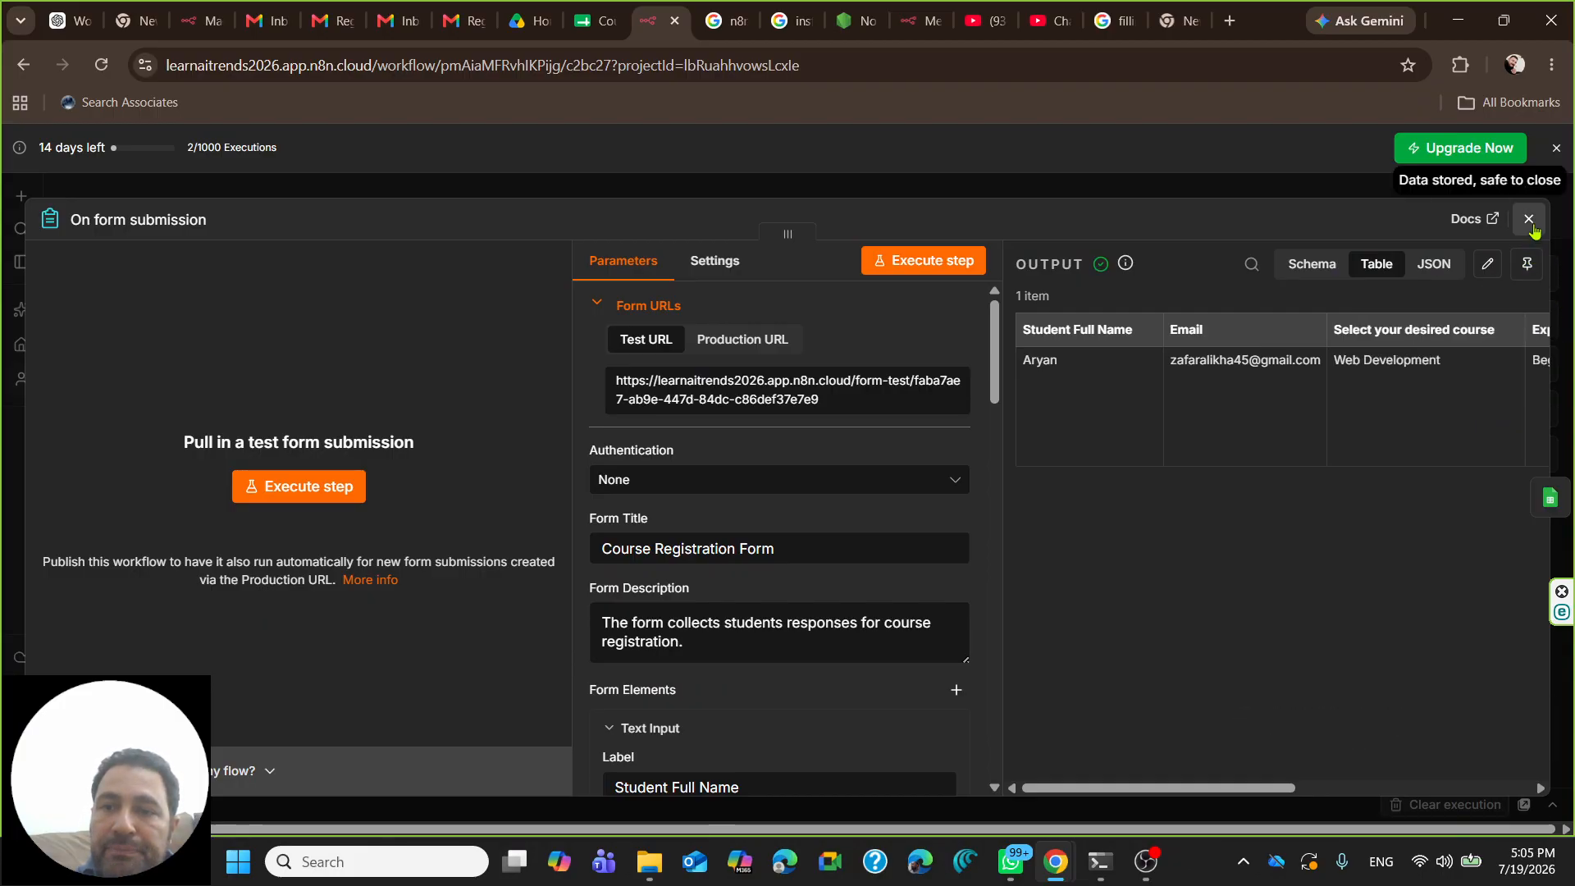
left_click(1528, 218)
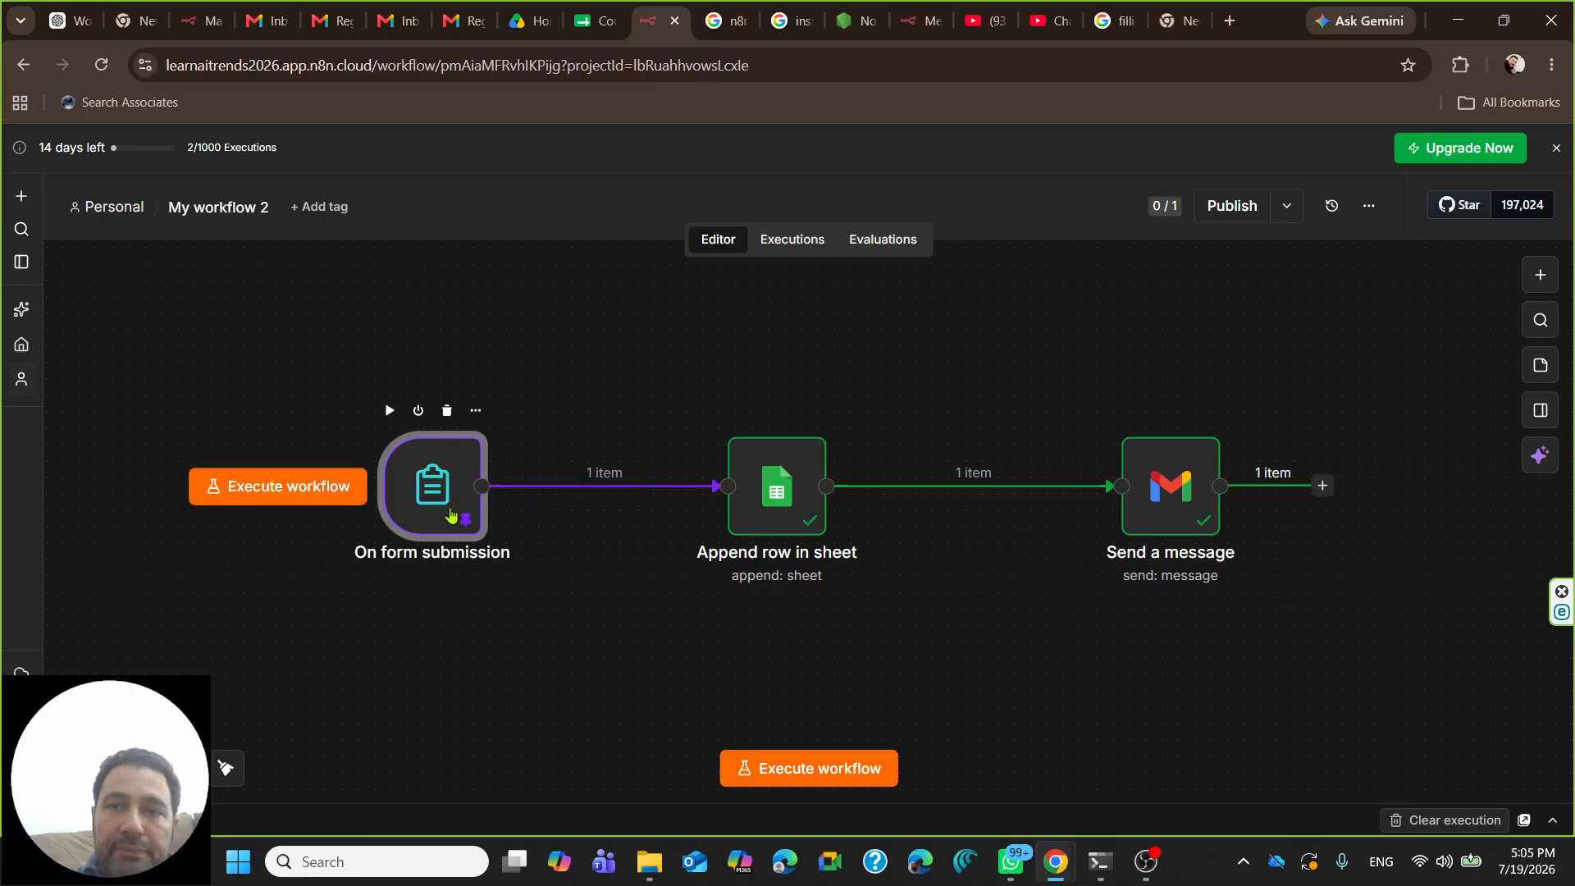
- Start listening for a test form submission, close the form, then reopen the trigger settings
double_click(450, 515)
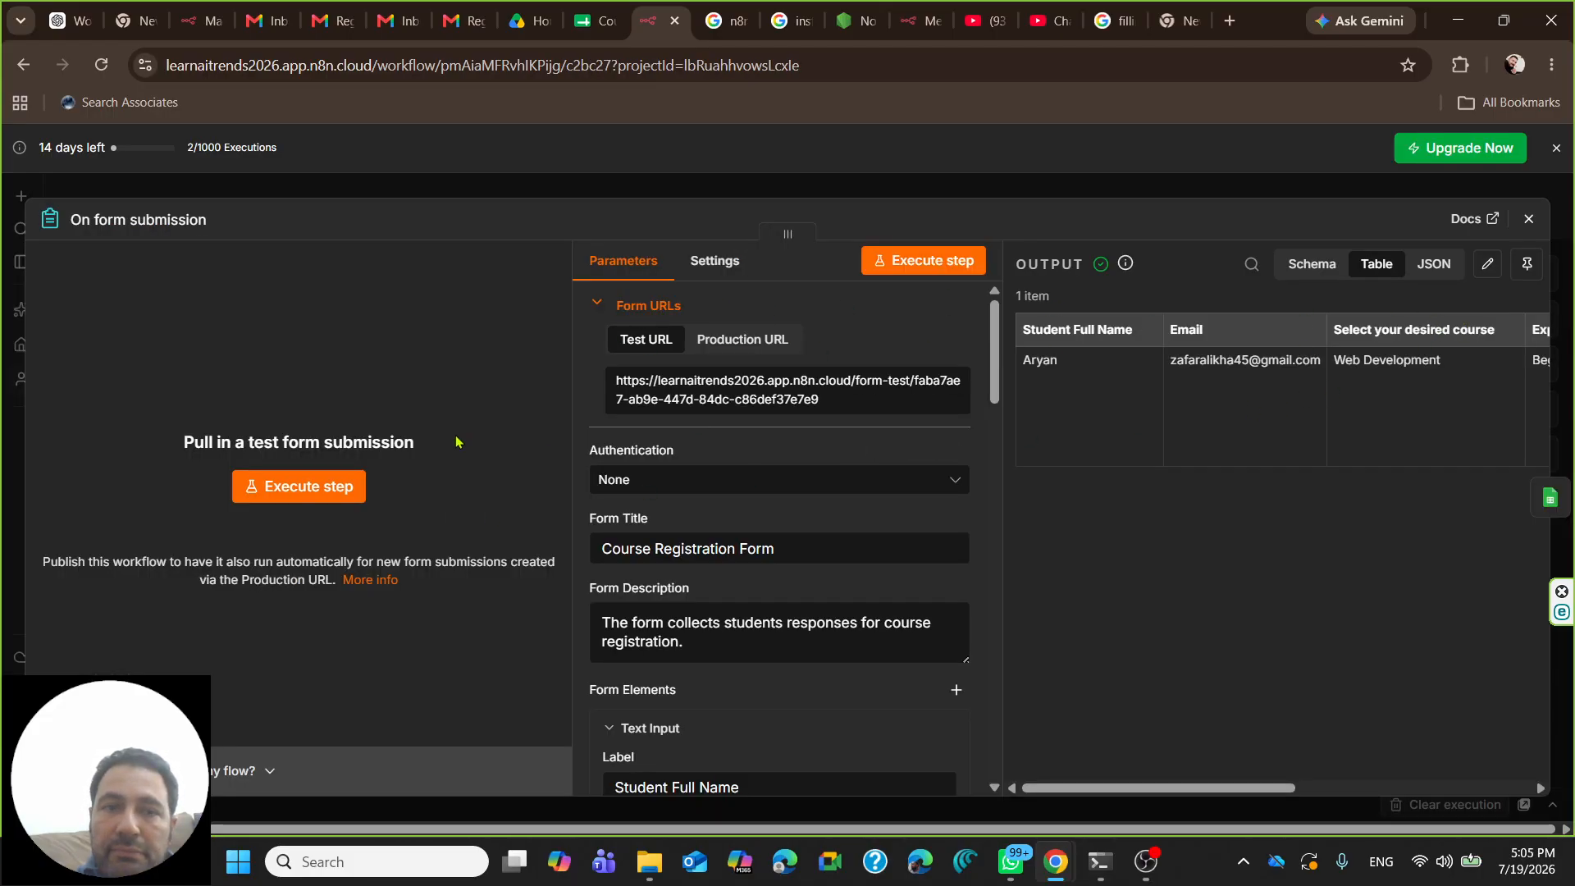
left_click(249, 486)
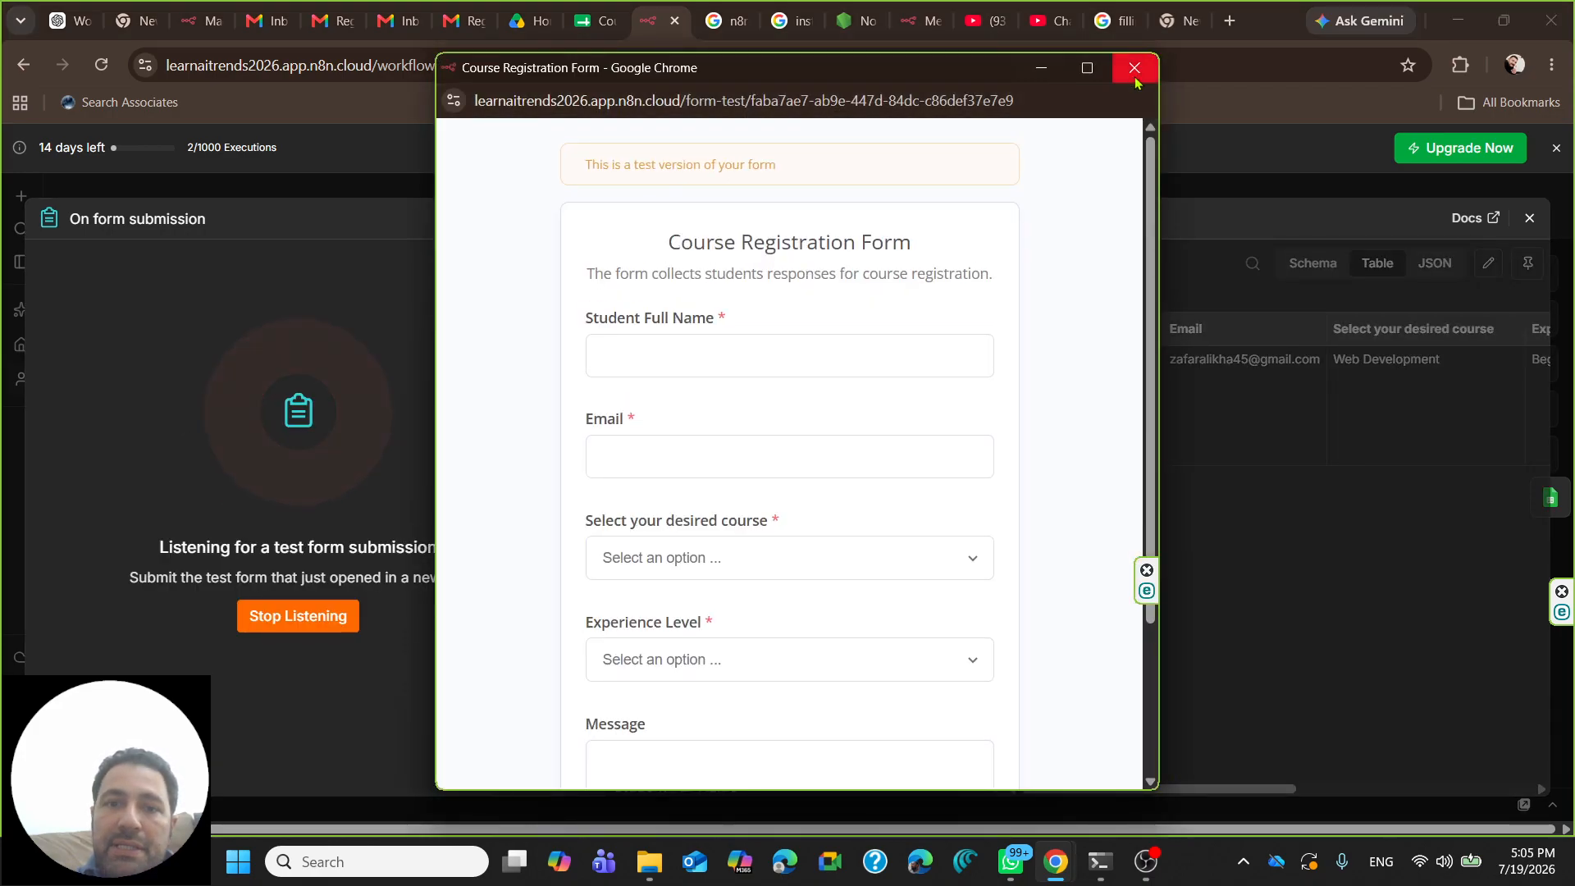
left_click(1134, 67)
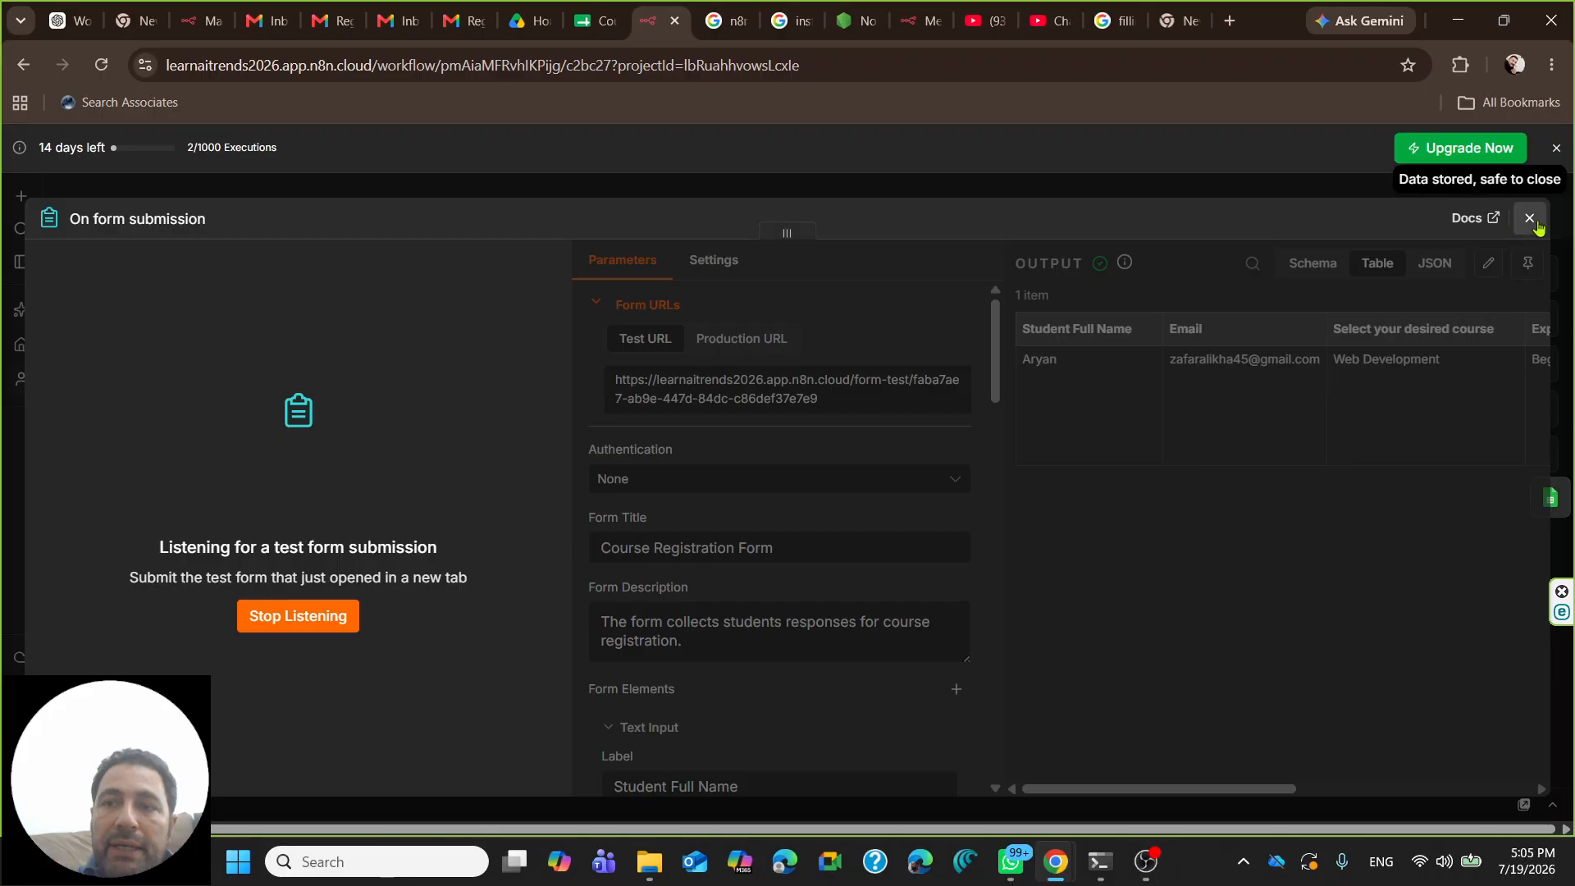
left_click(1530, 220)
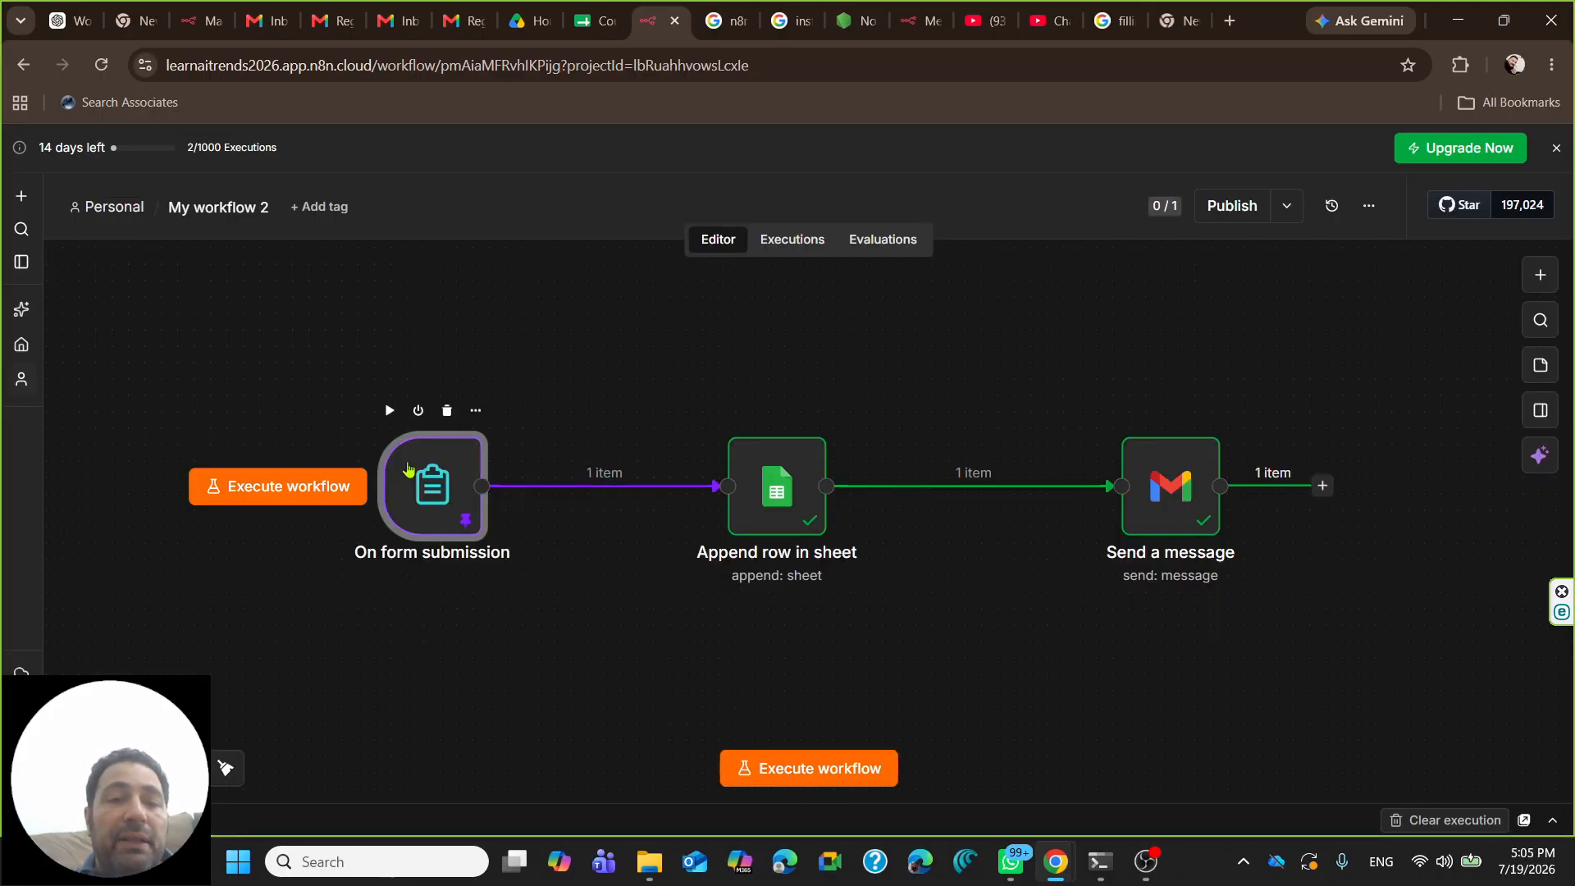
double_click(417, 479)
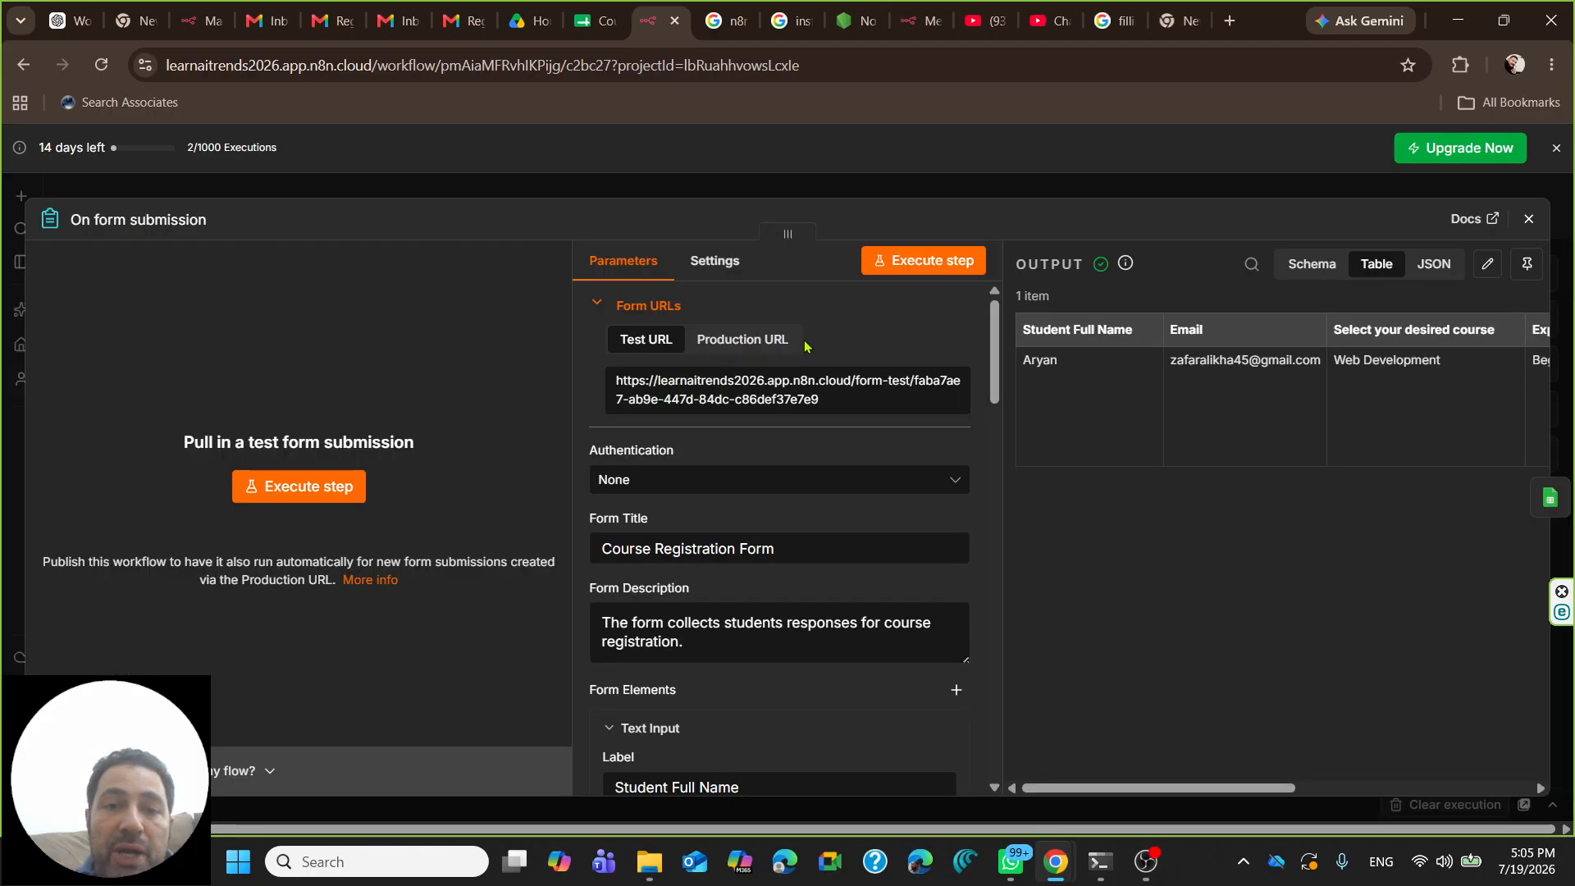
- Copy the form's Production URL and load it in a new private browsing window
left_click(745, 343)
left_click_drag(792, 400, 618, 387)
key("ctrl+c")
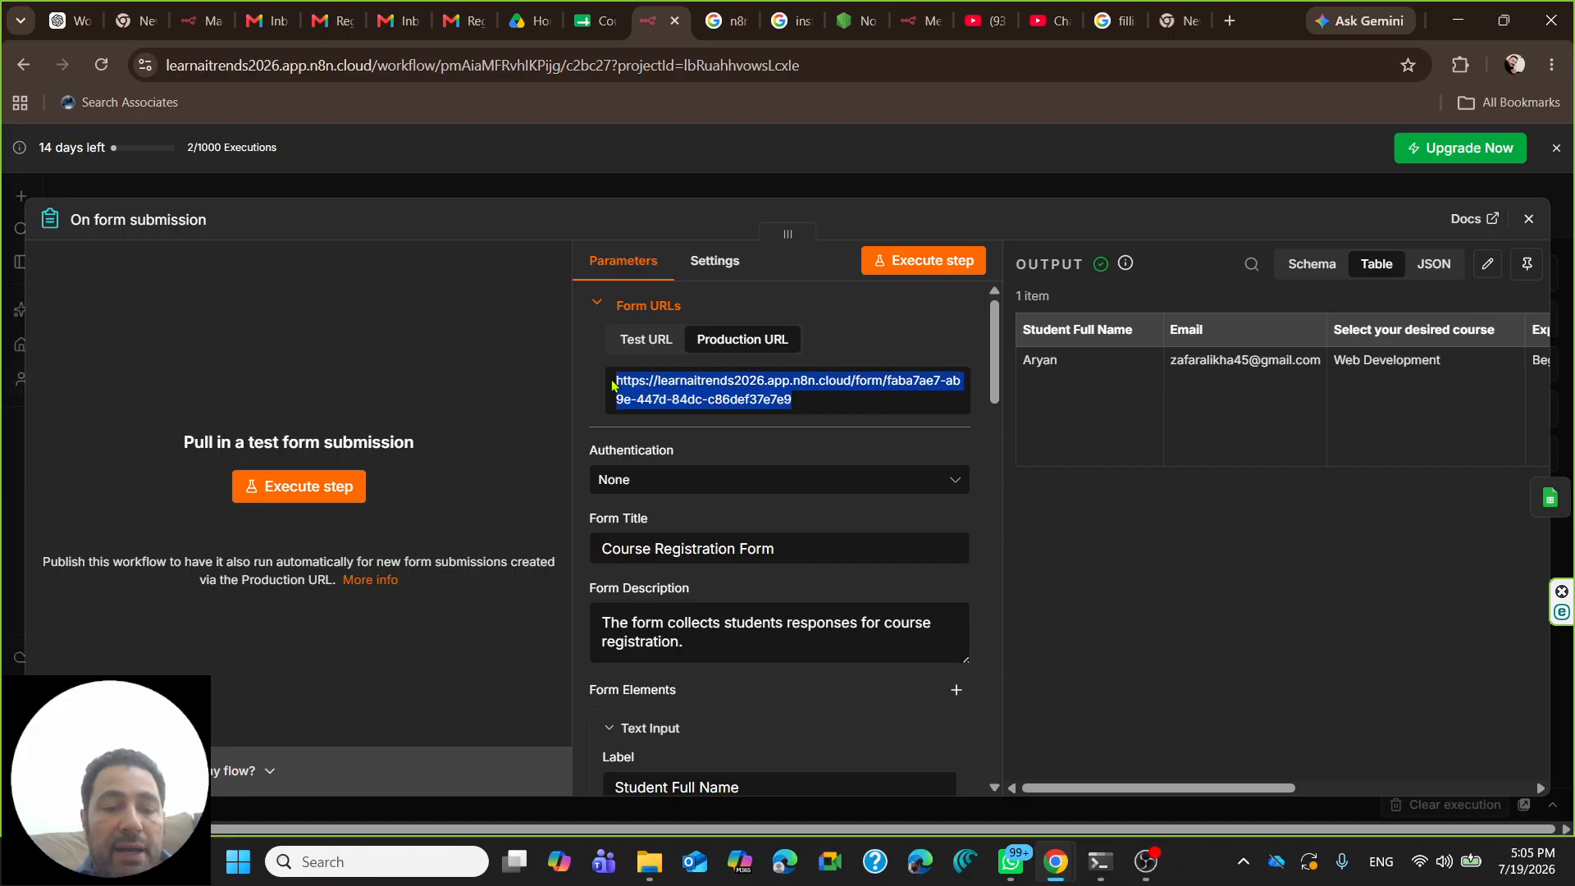
left_click(1551, 65)
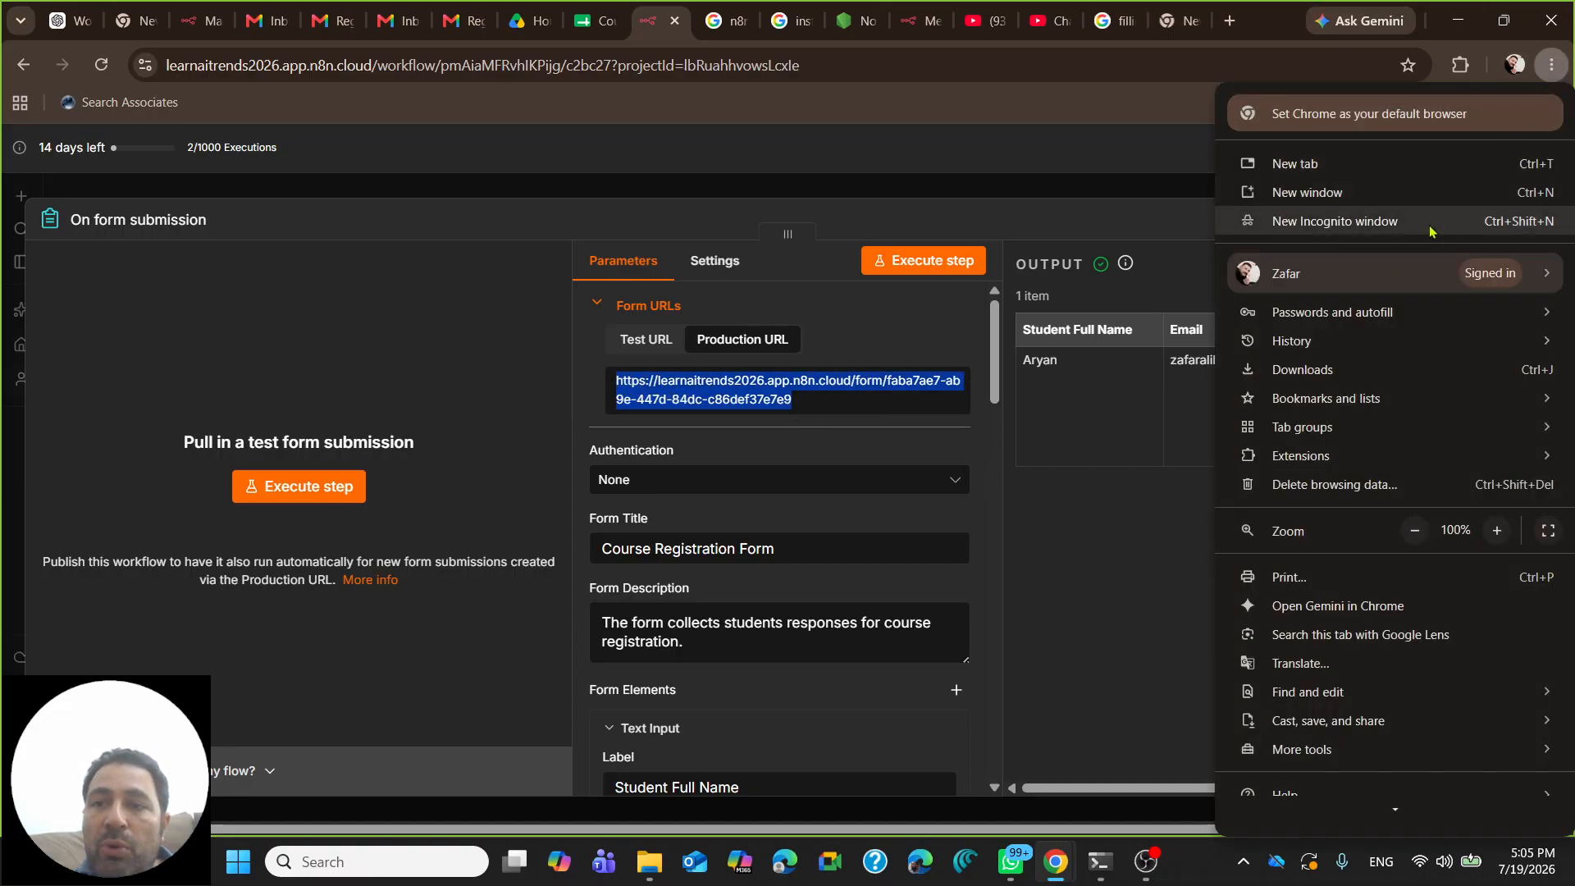
left_click(1344, 224)
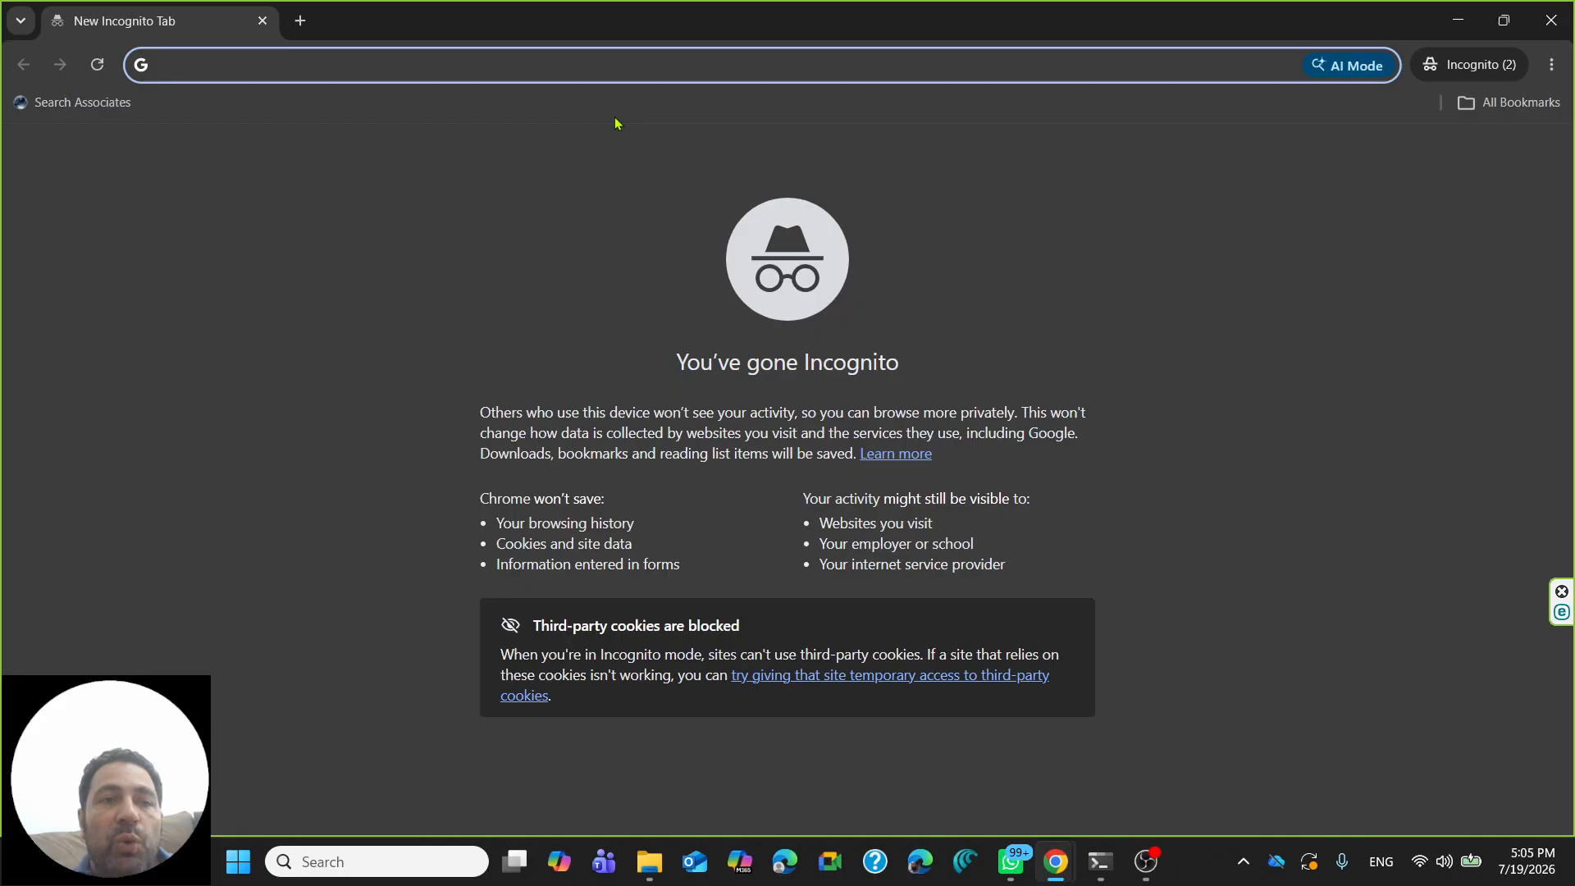
key("ctrl+v")
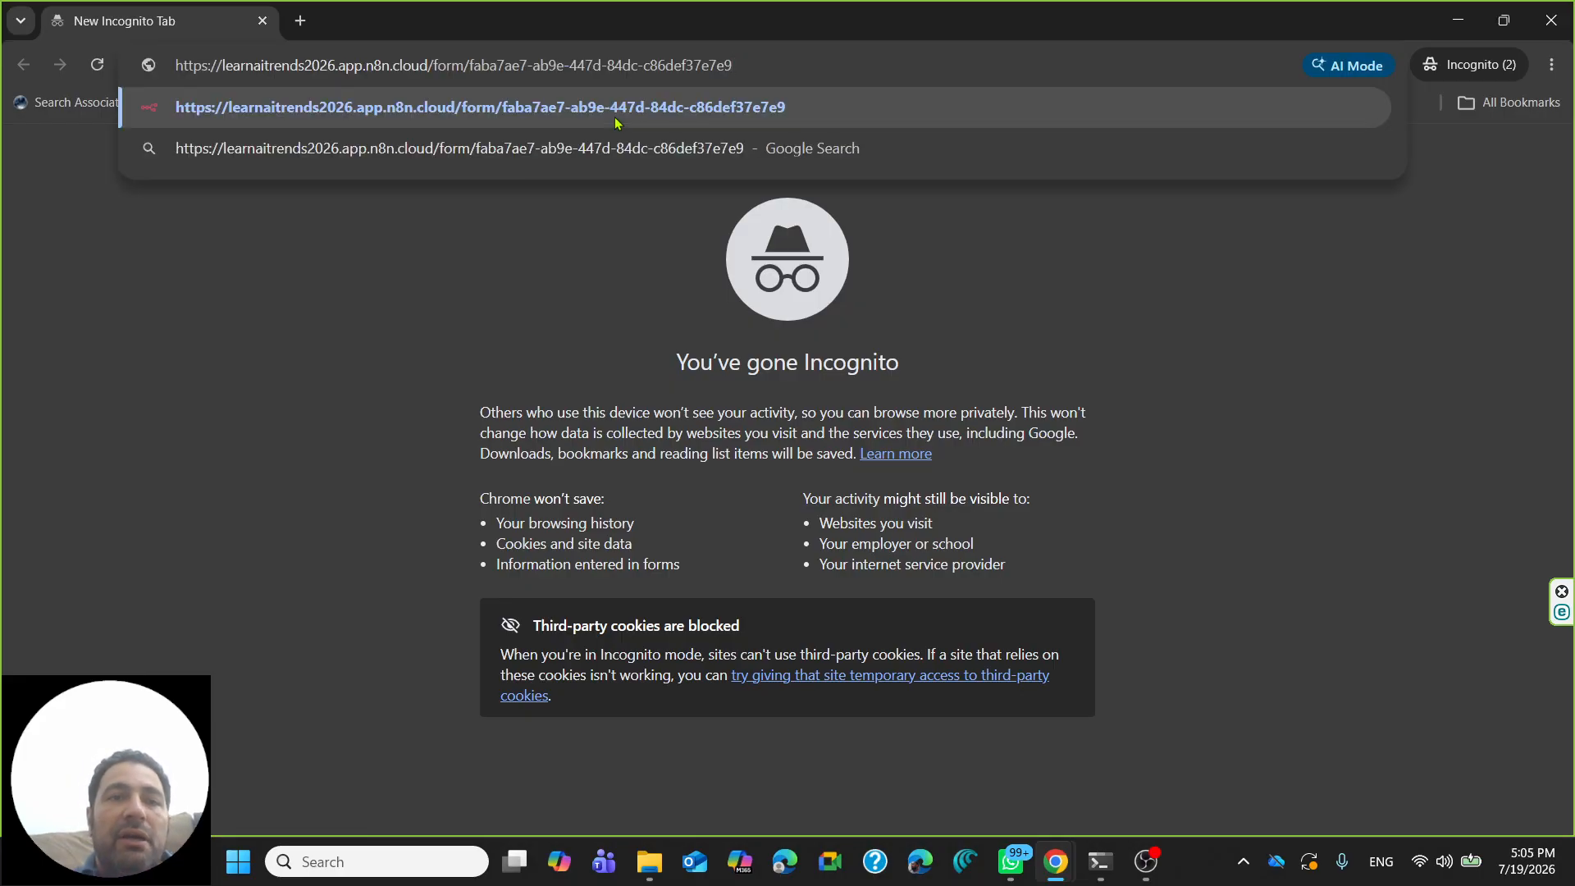
key("Return")
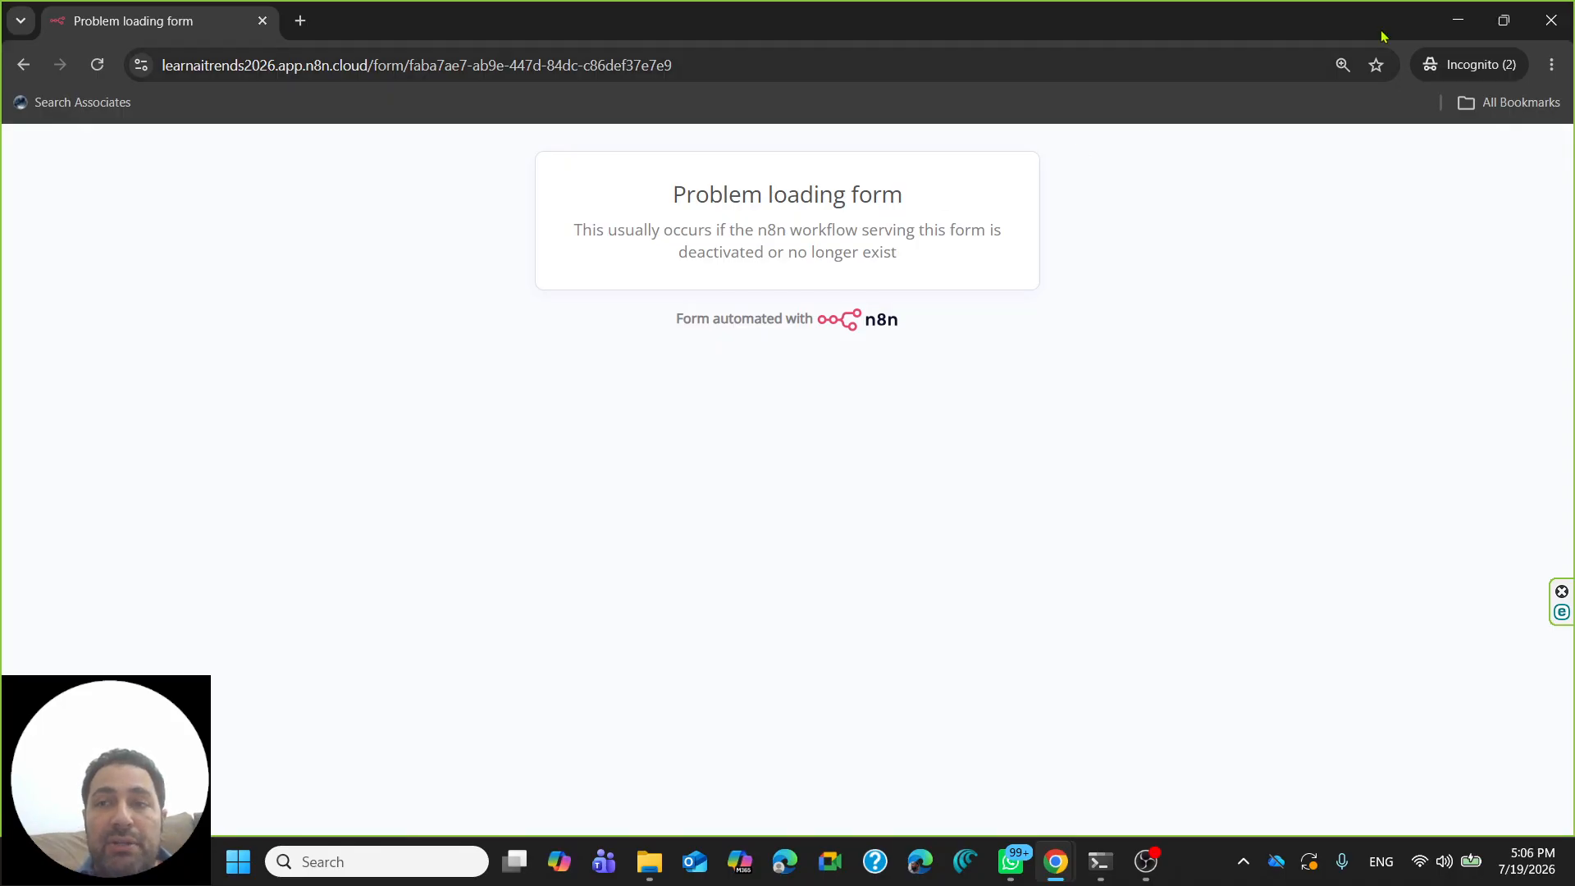
left_click(1459, 22)
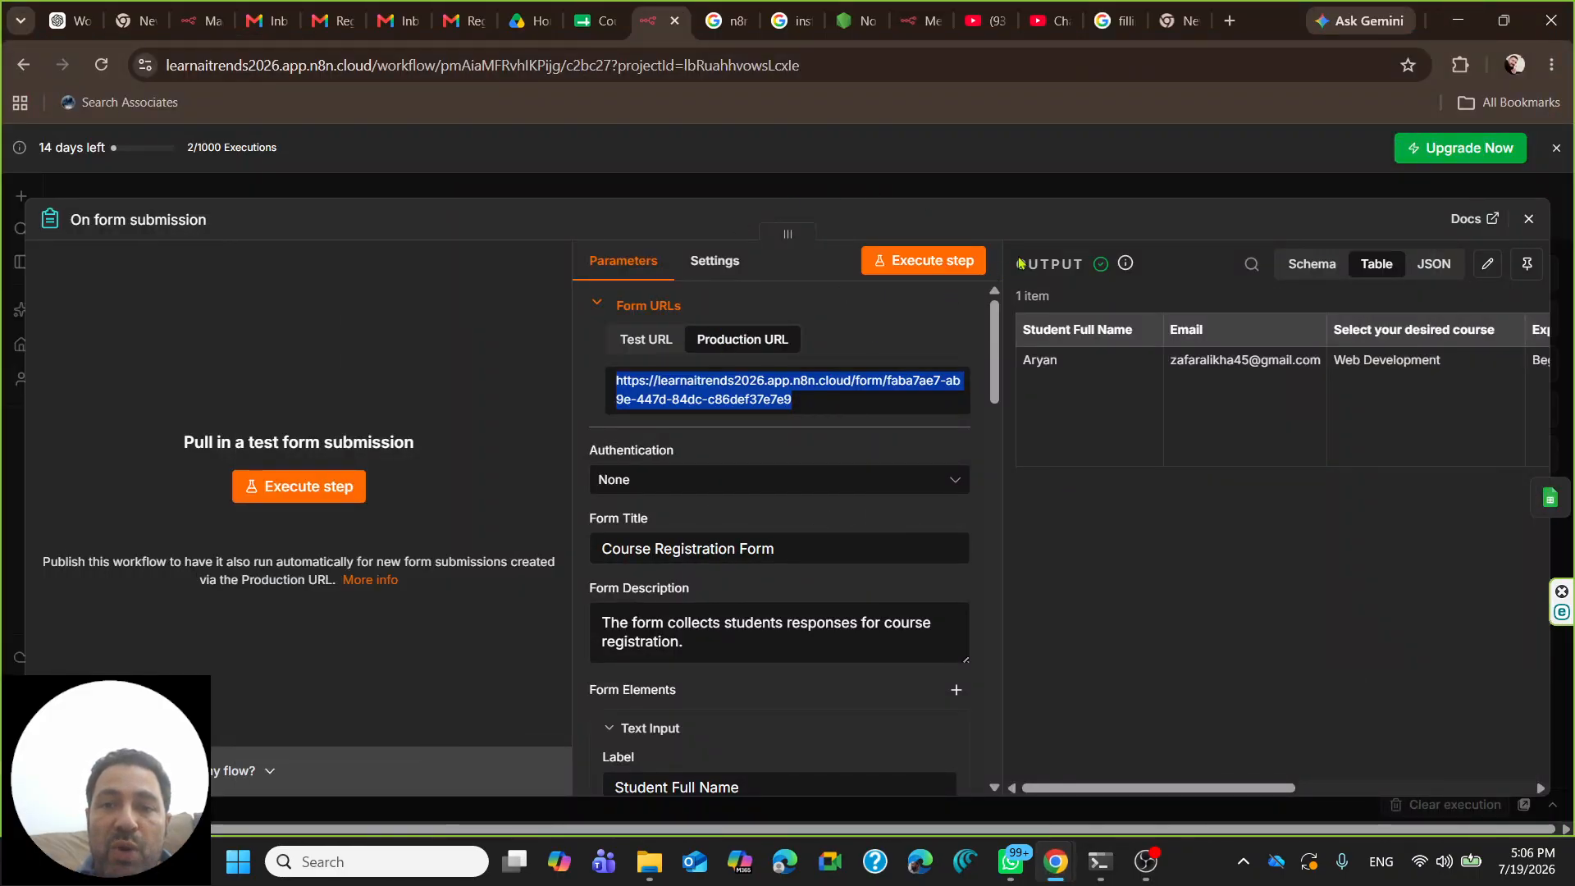
- Publish the workflow with the version name v1 and dismiss the confirmation
left_click(1528, 218)
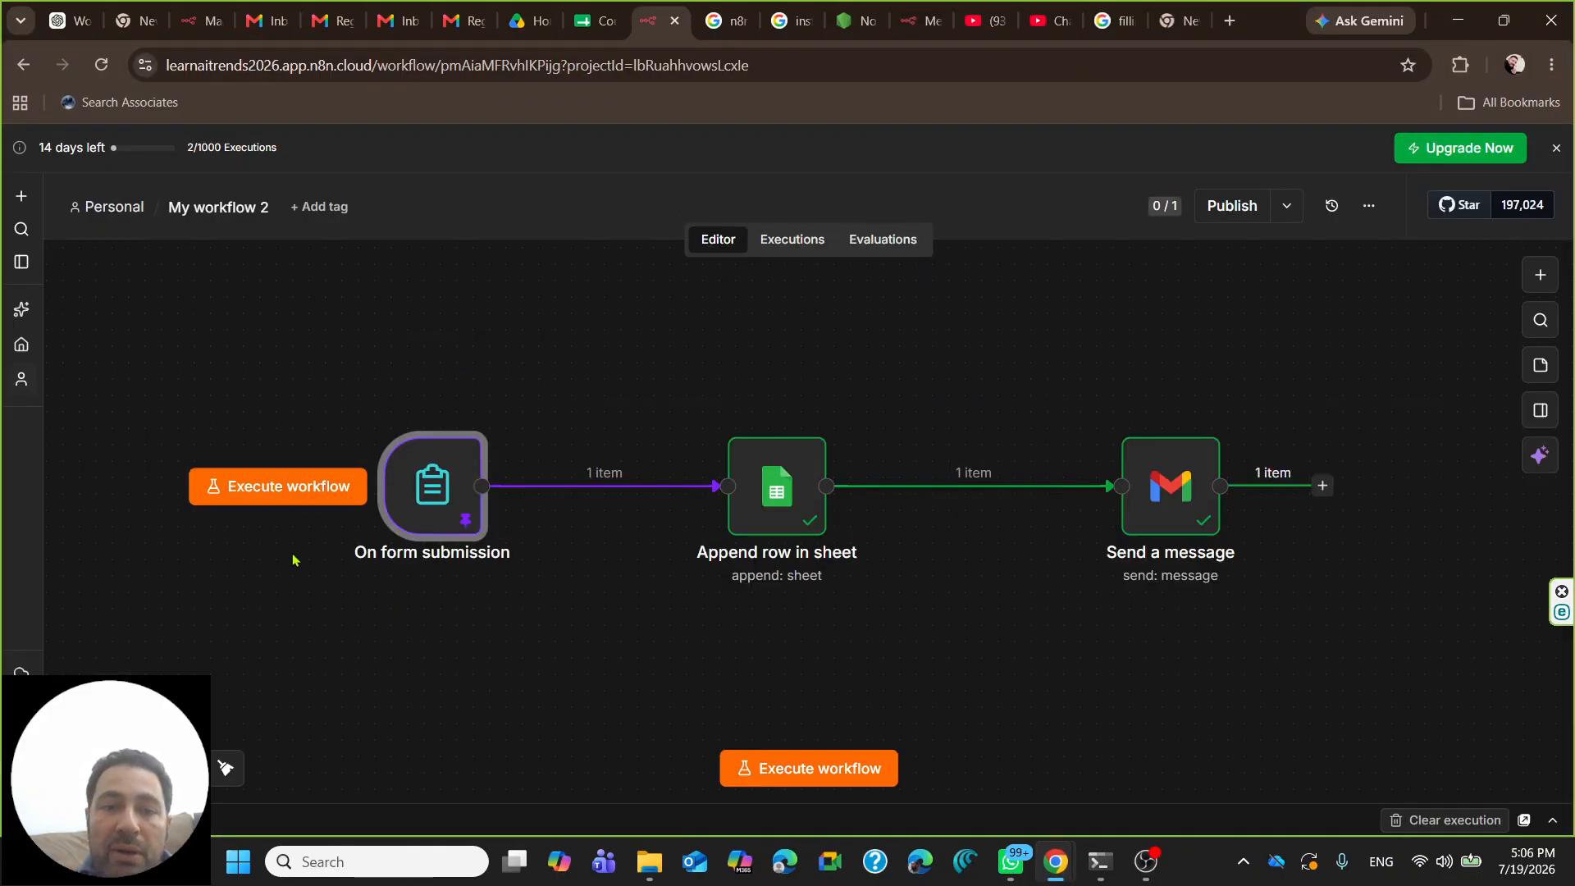
left_click(1231, 206)
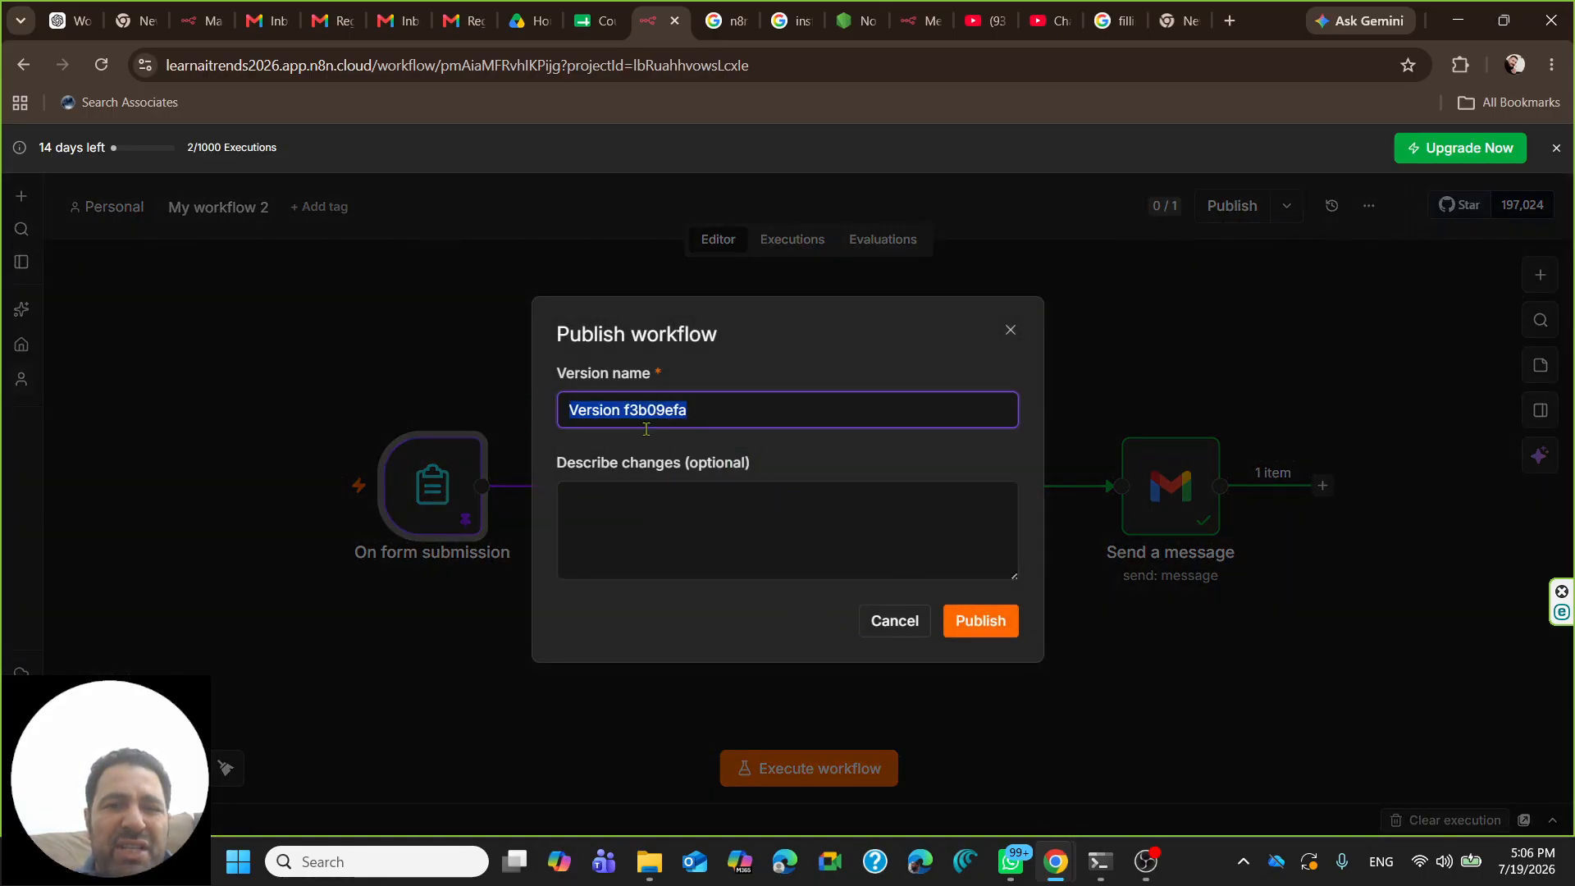
key("BackSpace")
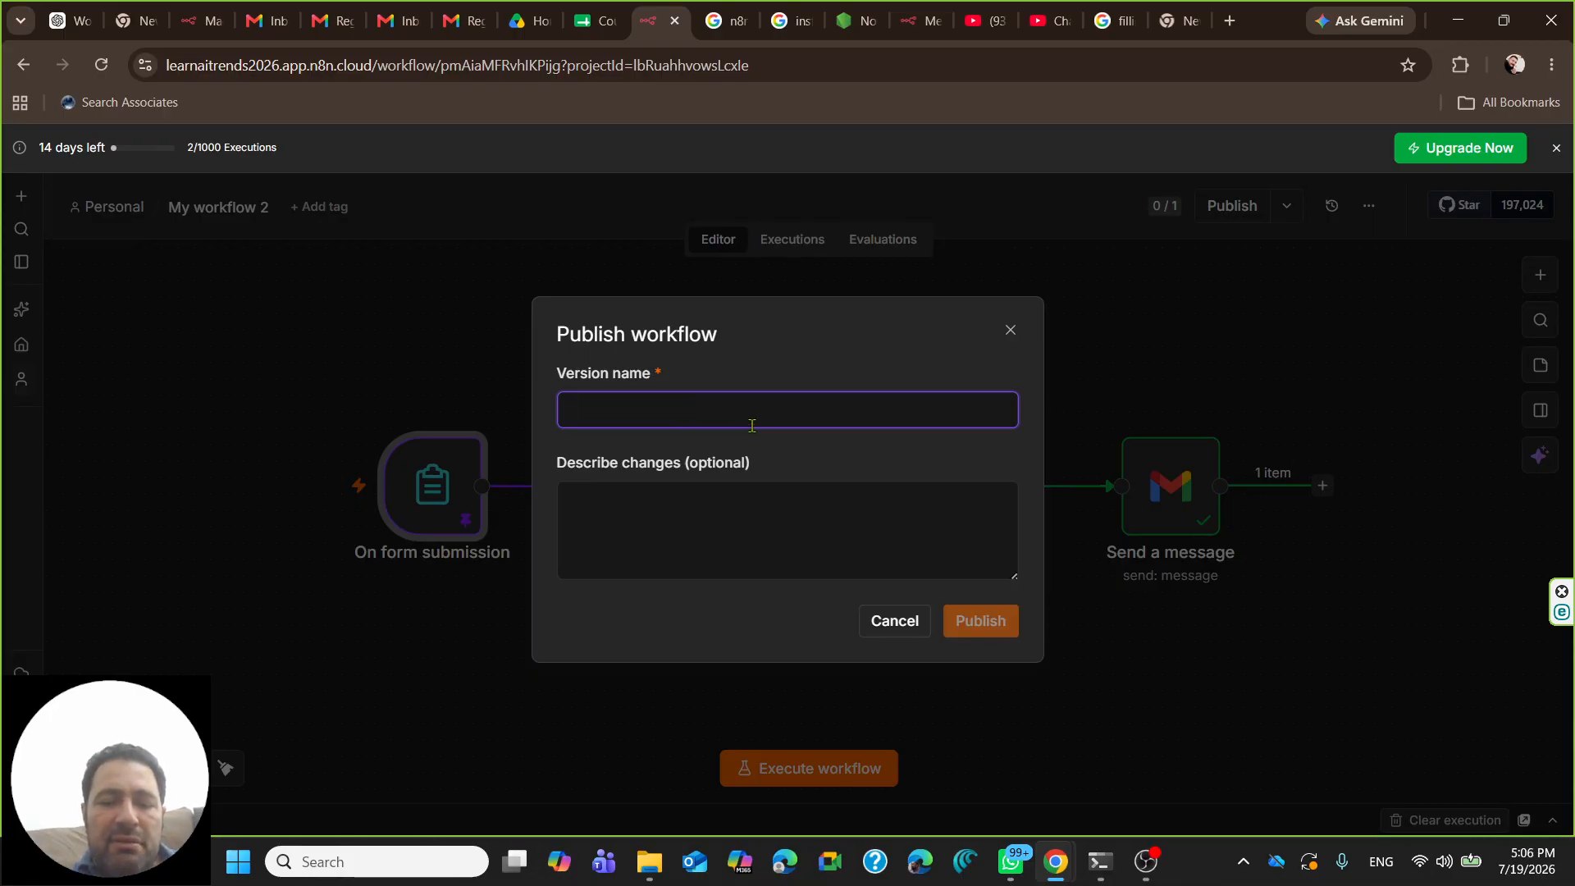
type("v1")
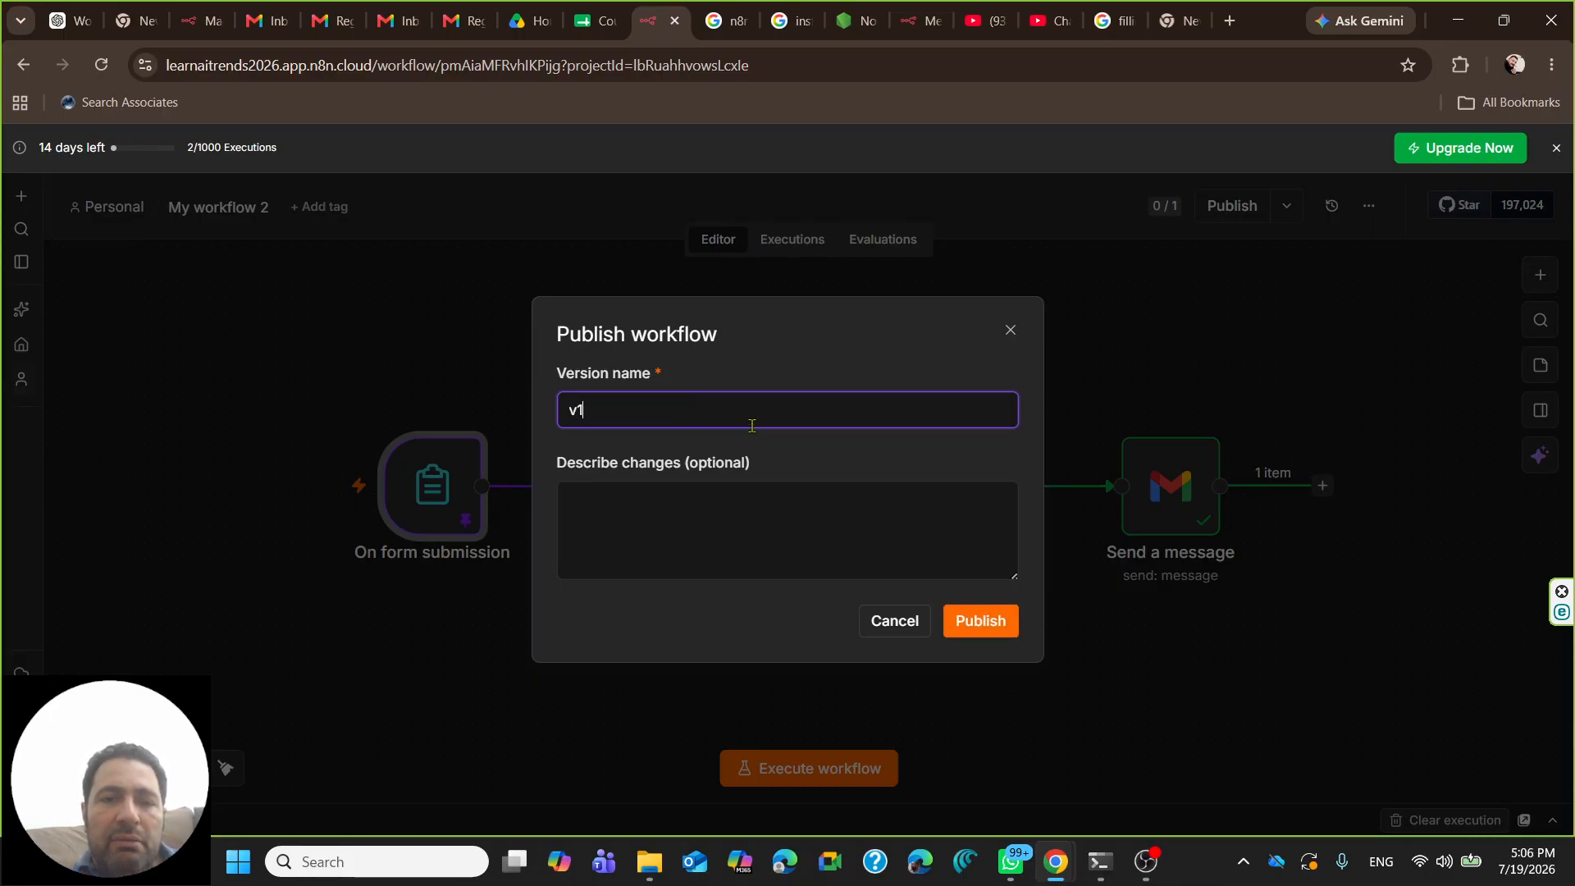
left_click(977, 627)
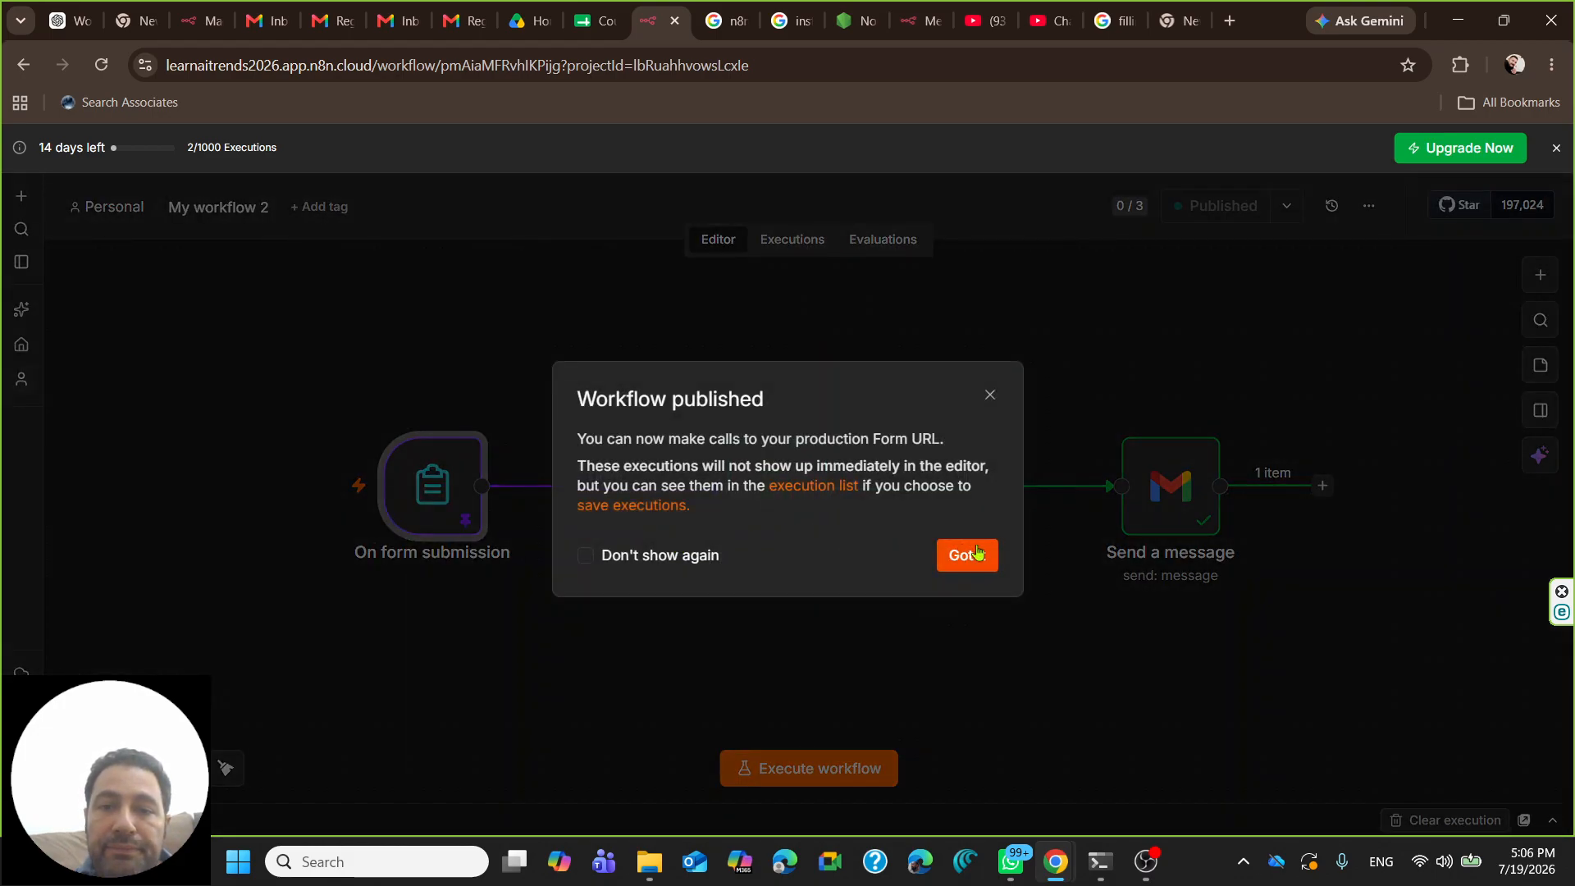
left_click(978, 552)
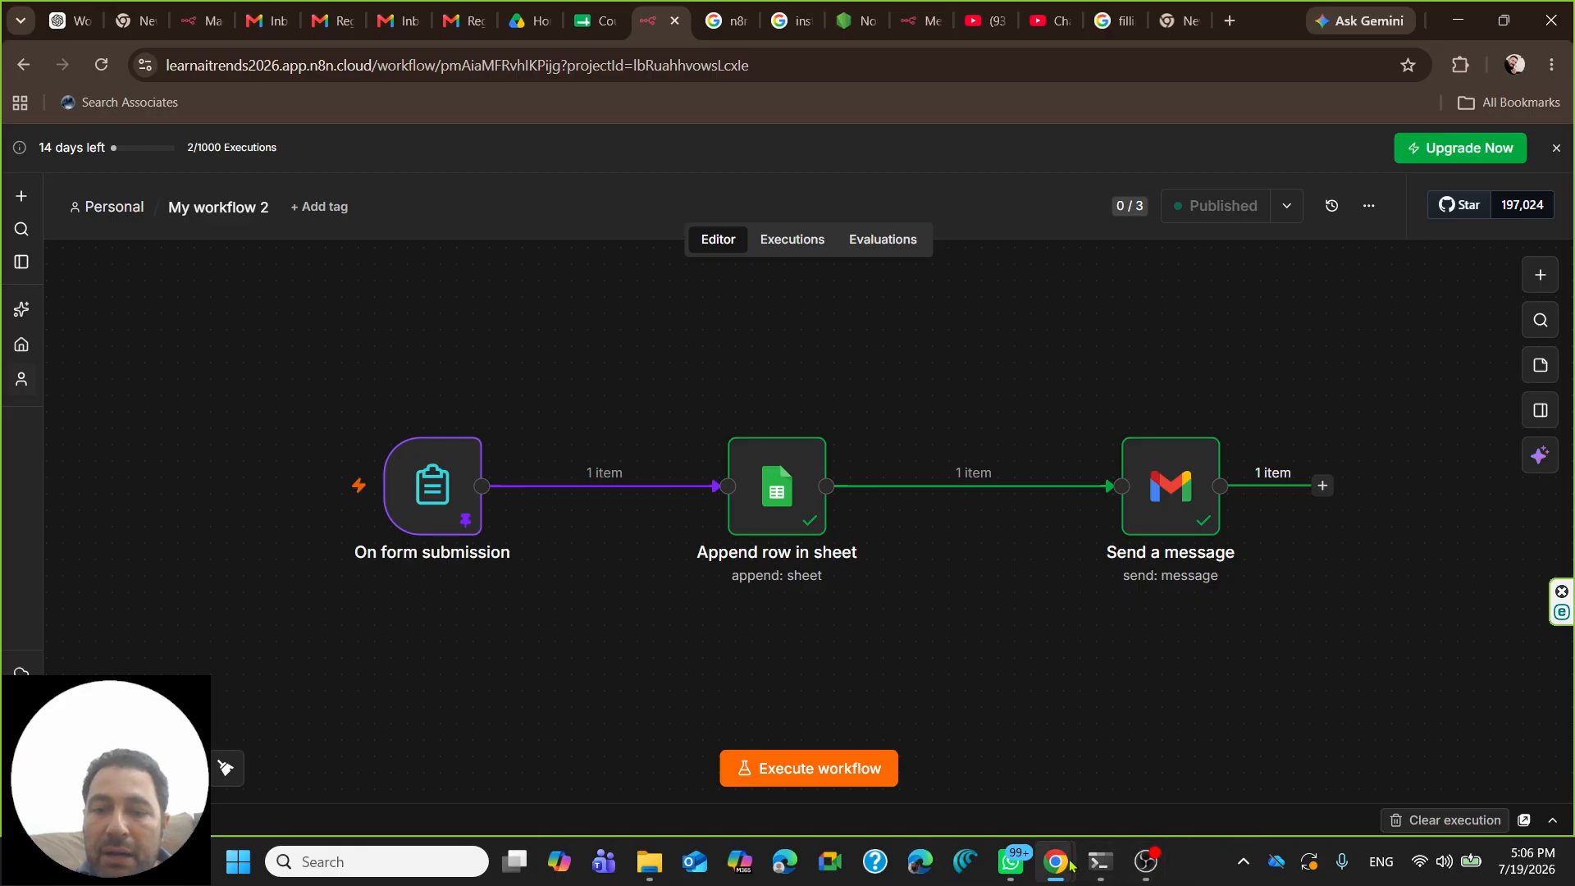
- Bring the production form window forward, reload the page, and select its address
mouse_move(1058, 861)
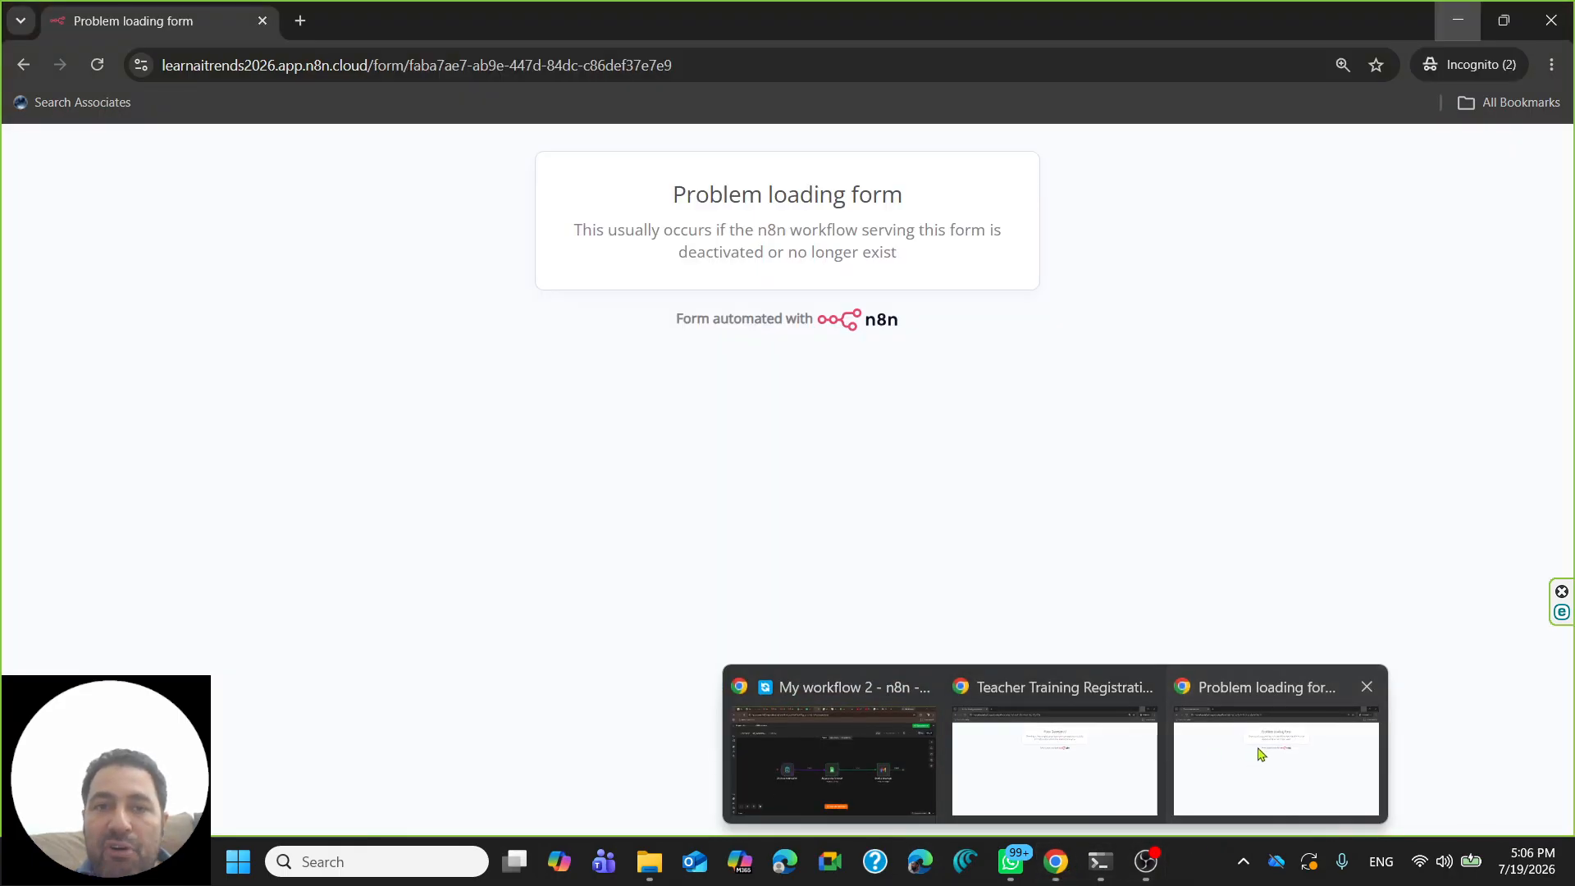
left_click(1261, 753)
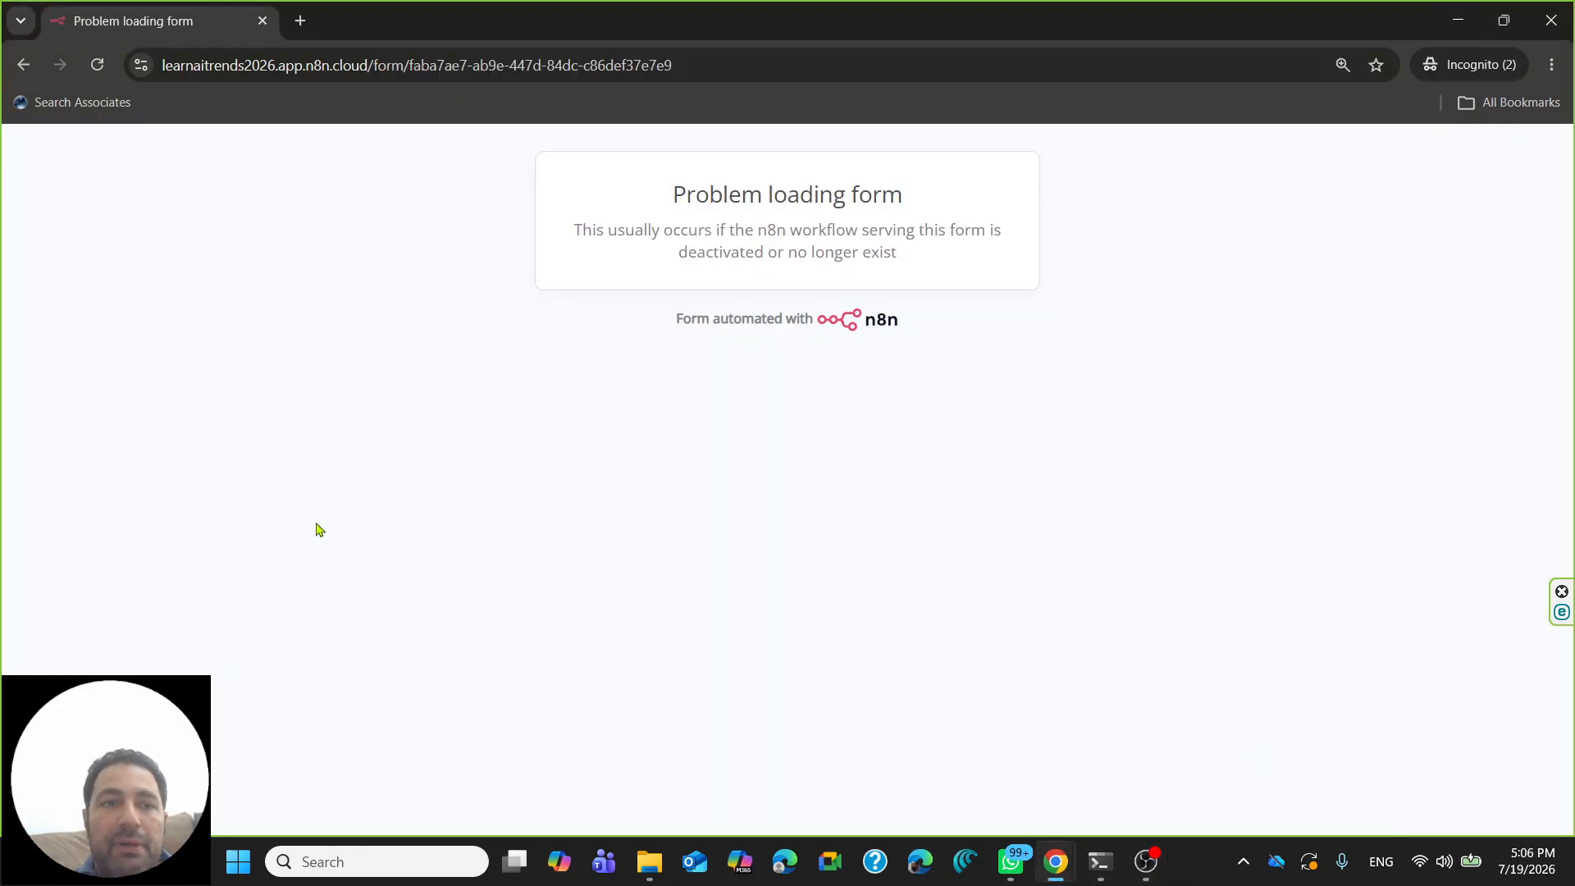
left_click(97, 71)
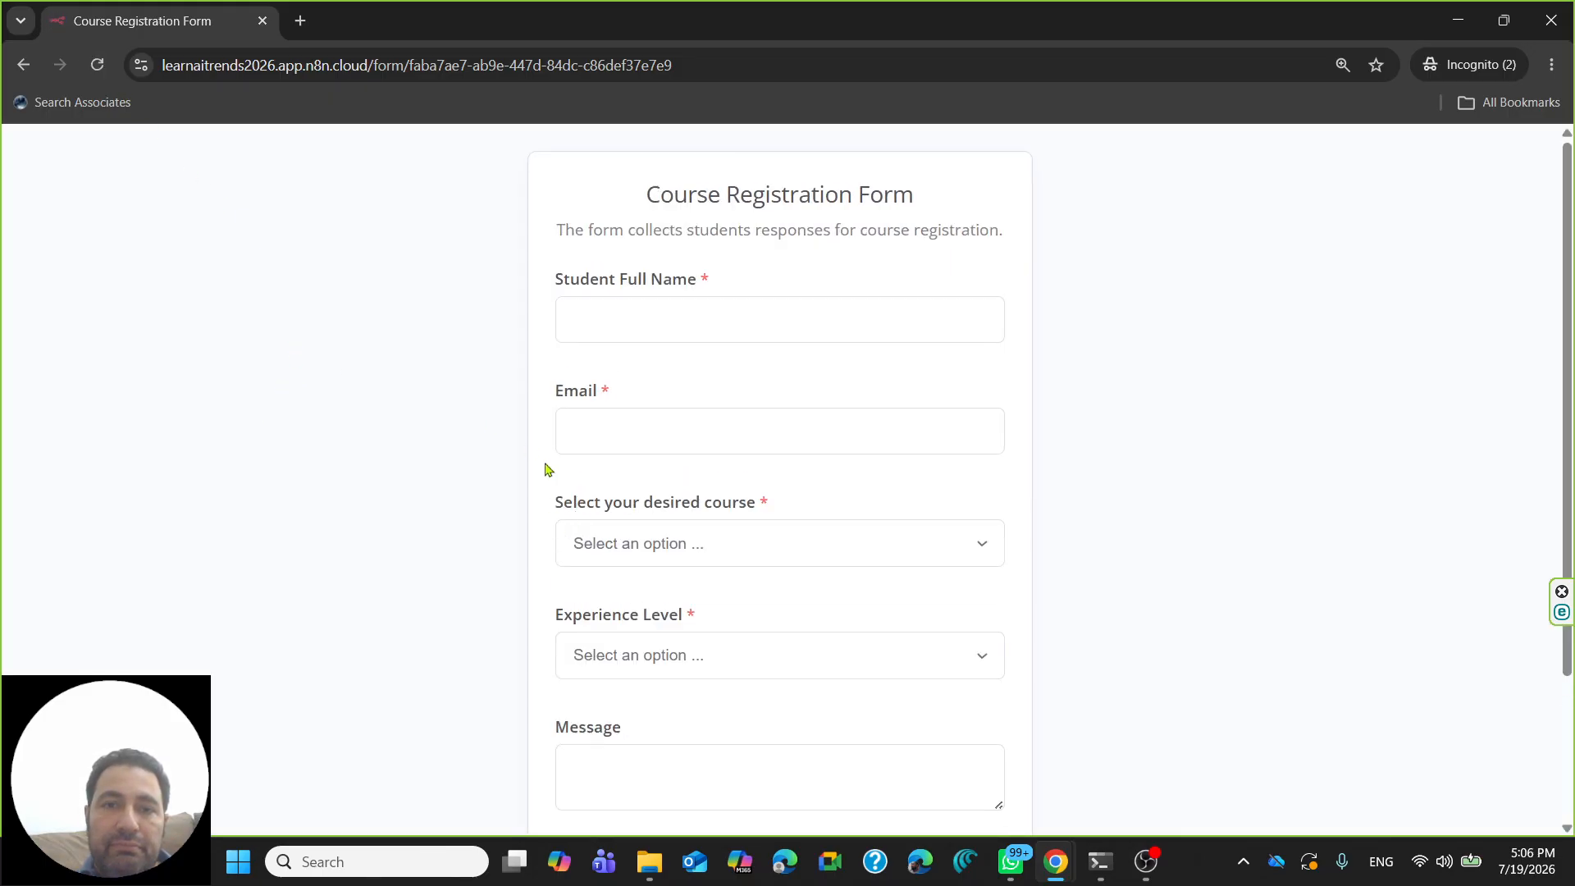
left_click(647, 320)
left_click(697, 60)
left_click_drag(698, 59, 137, 77)
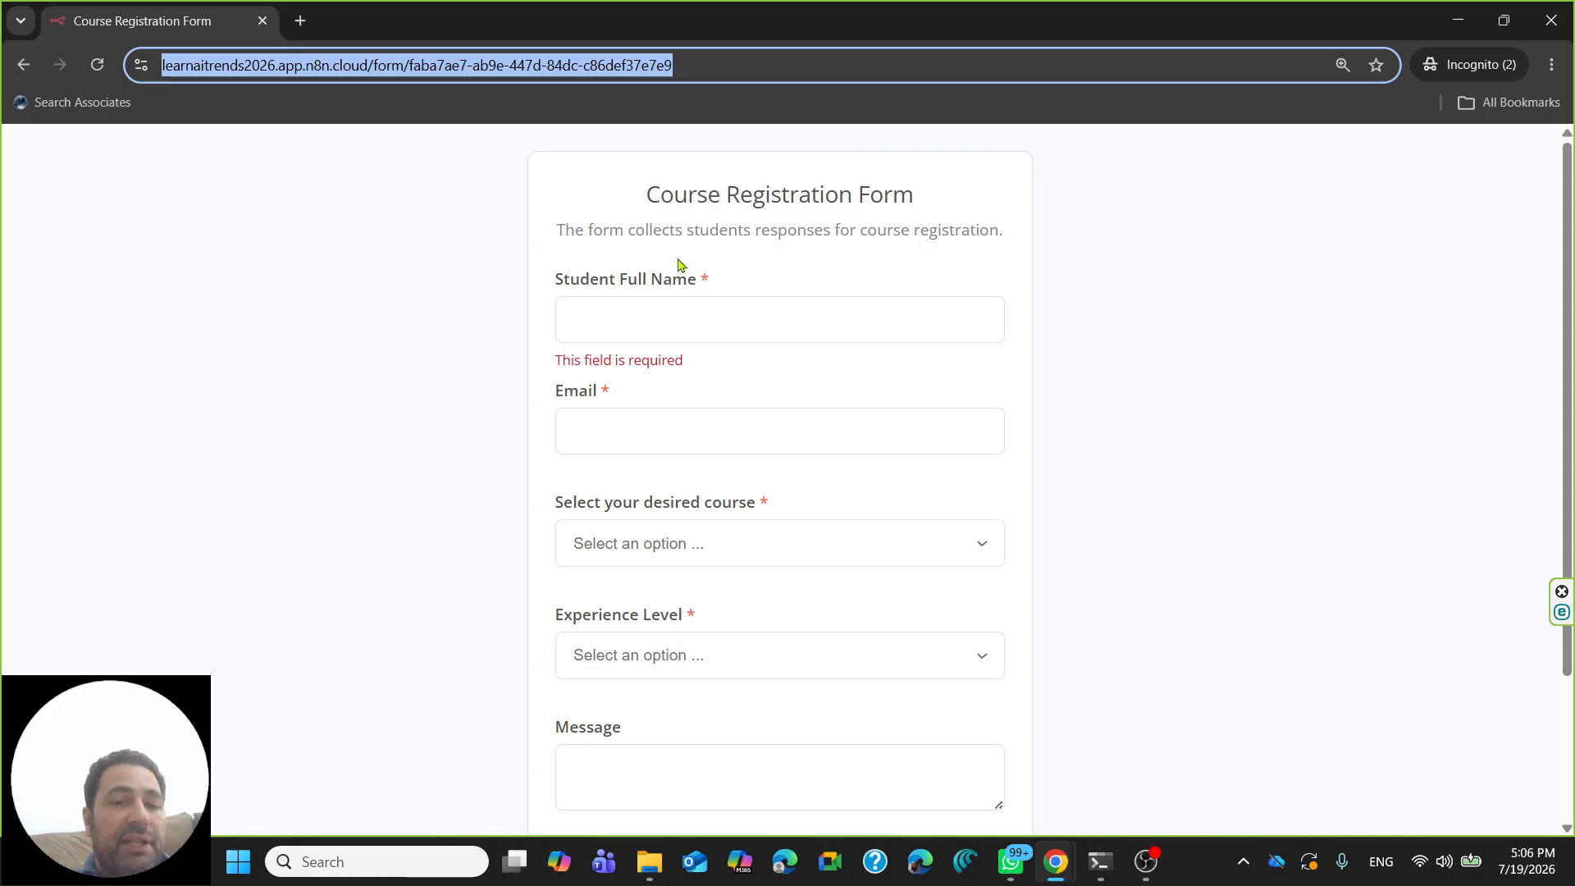
- Enter the student's full name and e-mail address in the live form
left_click(640, 320)
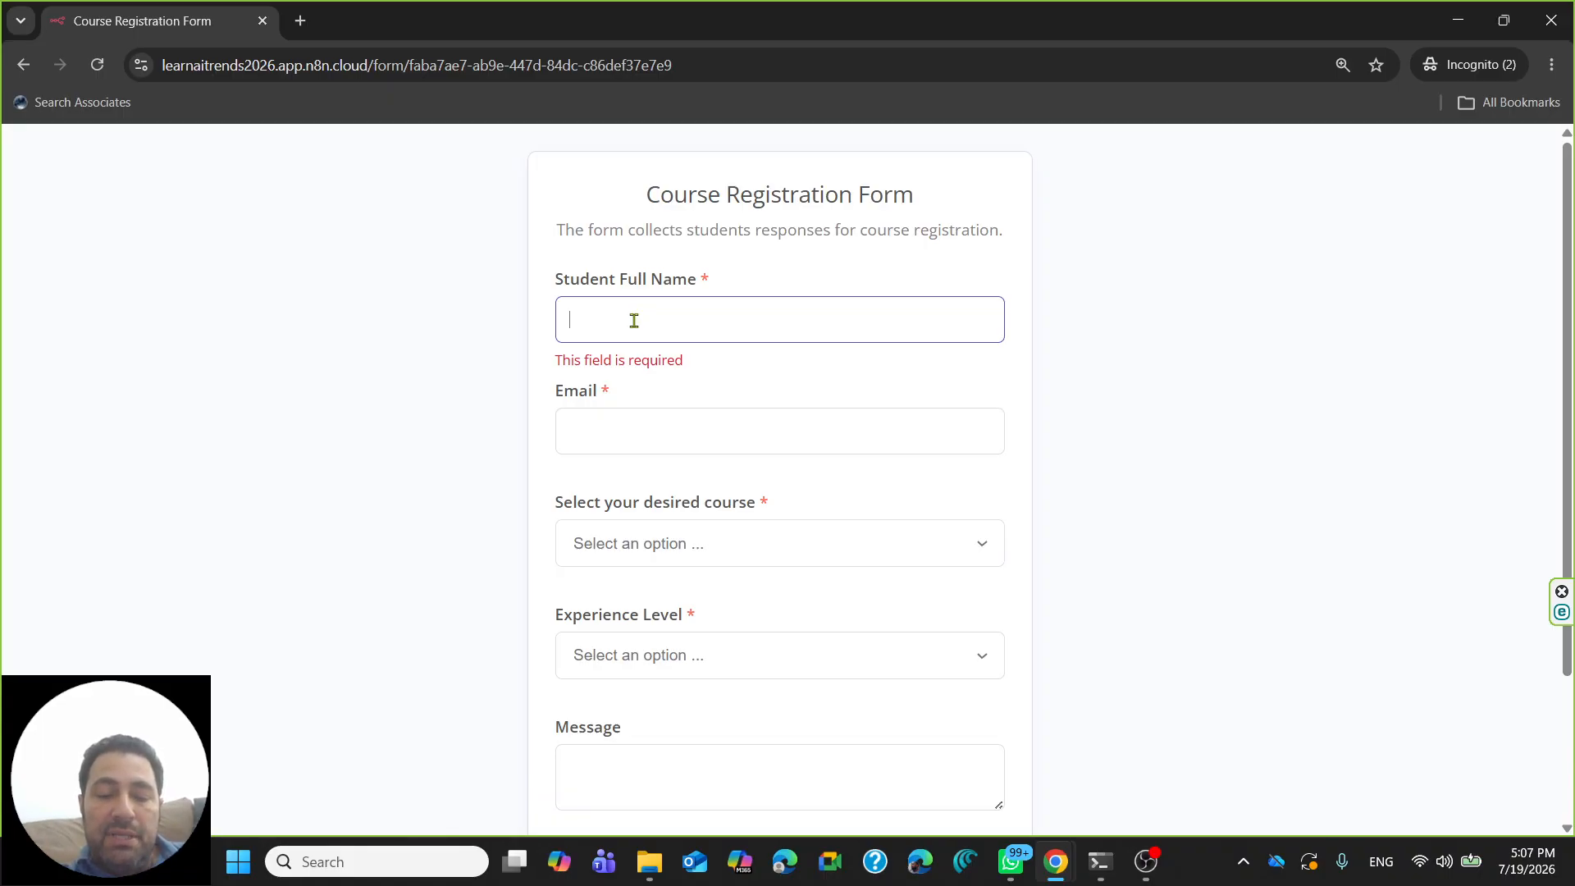
type("ham")
key("BackSpace")
key("BackSpace")
key("BackSpace")
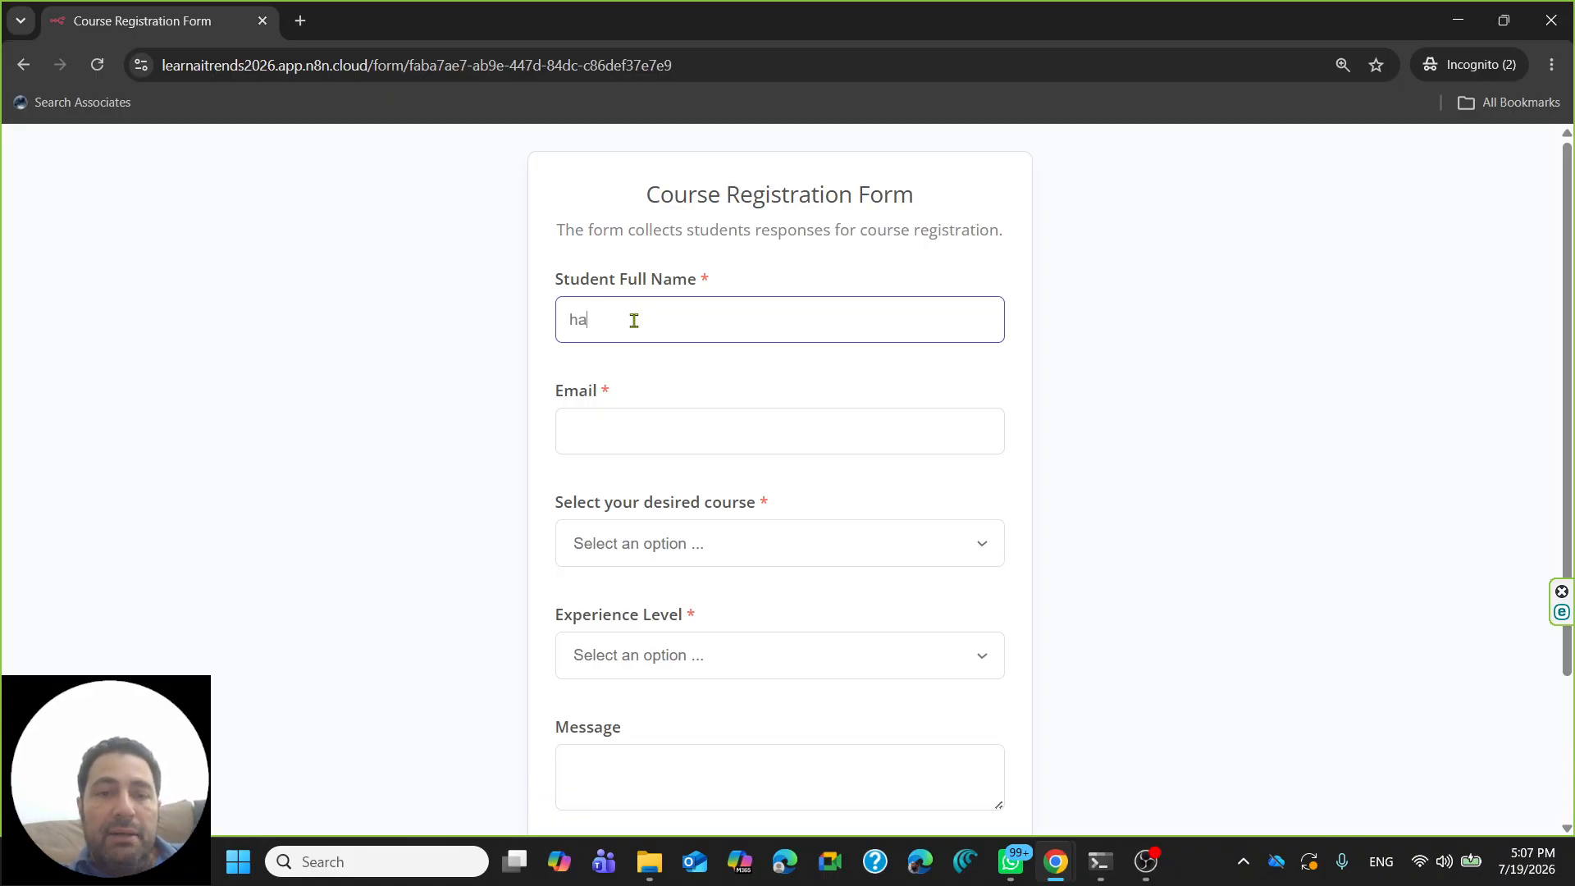
type("Hamza")
key("Tab")
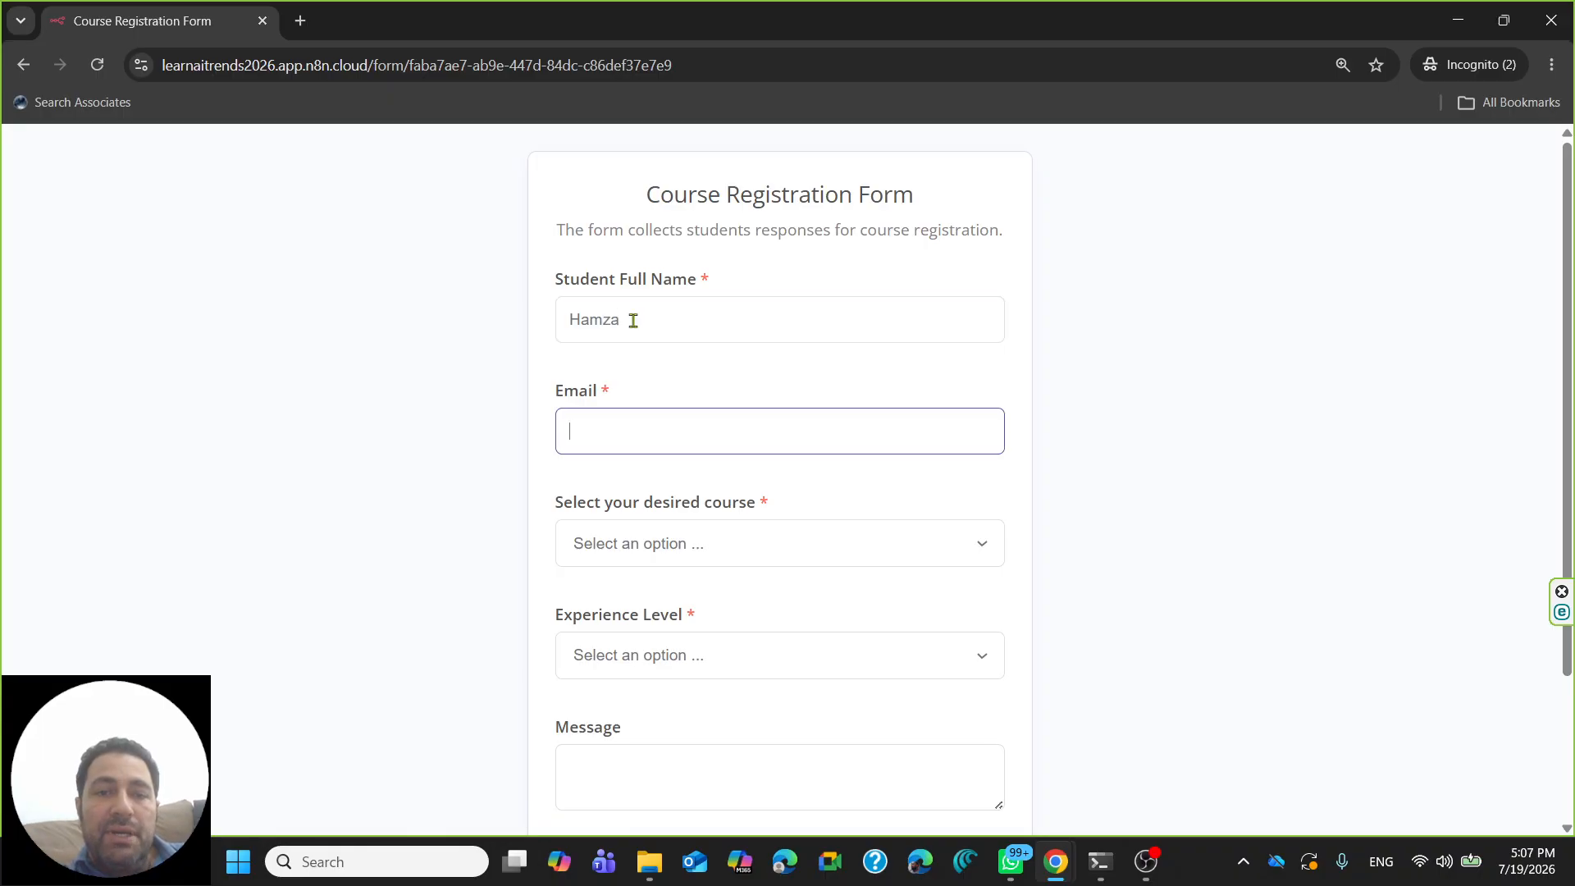
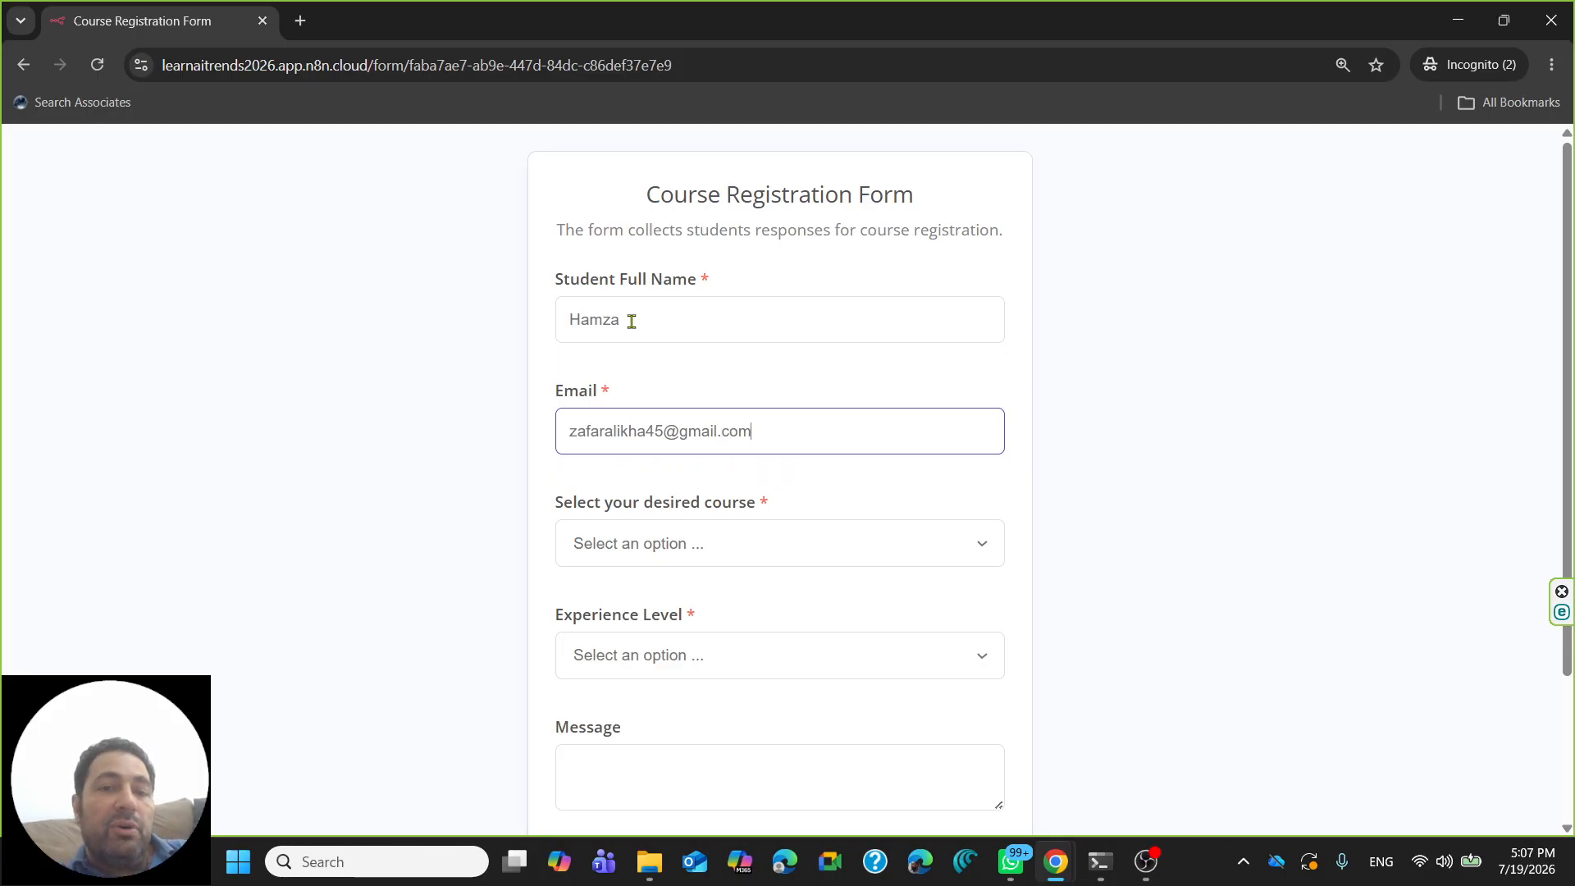
key("Tab")
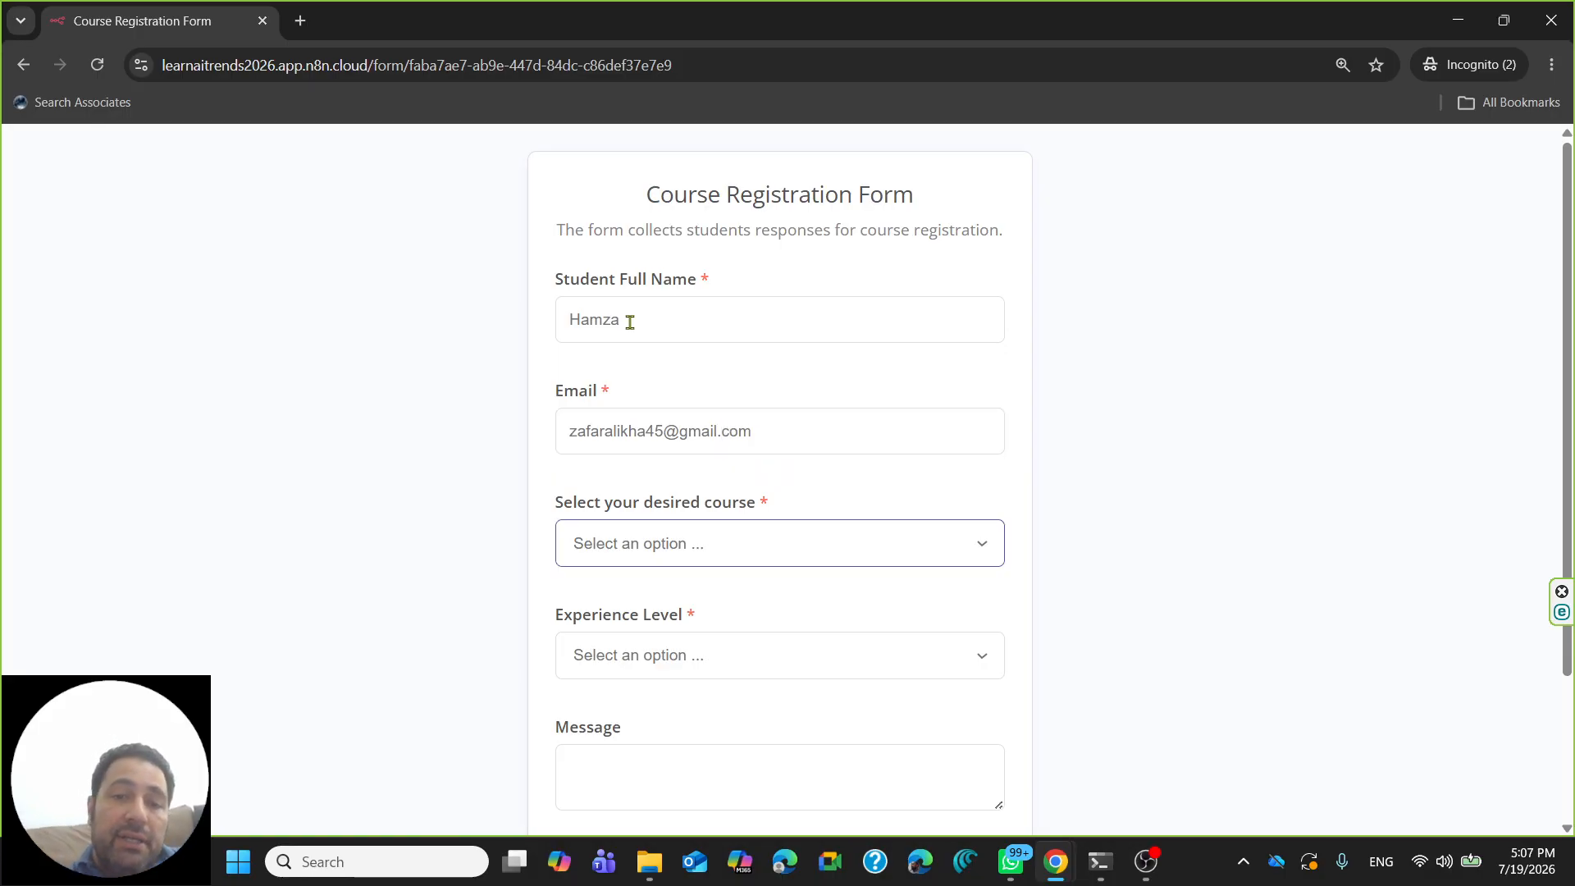
- Choose Python for AI as the course and Intermediate as the experience level
left_click(625, 542)
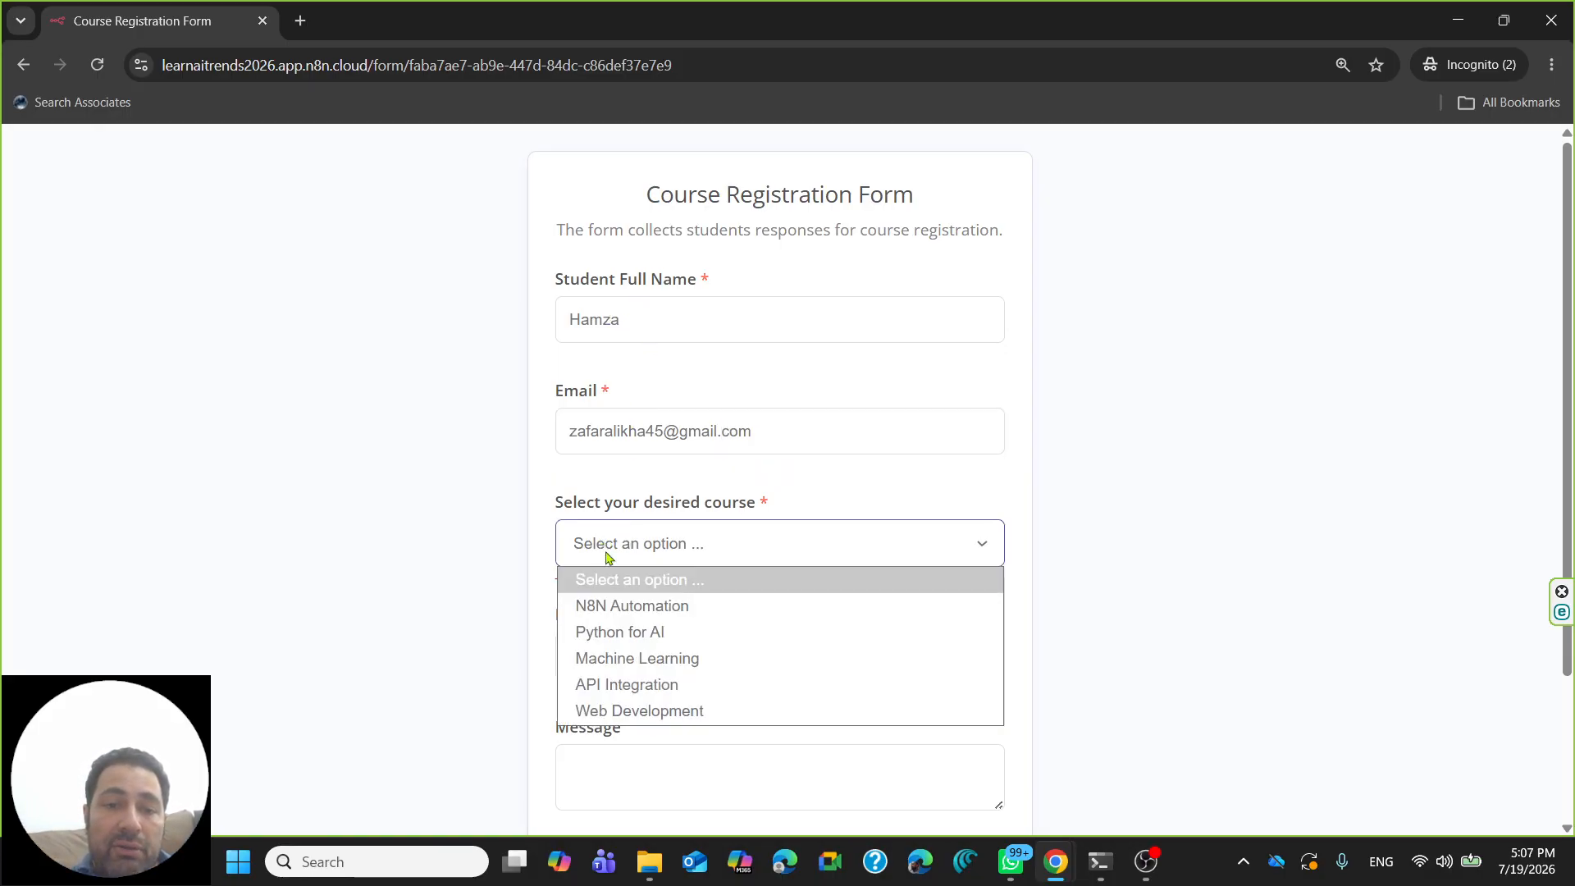
left_click(653, 642)
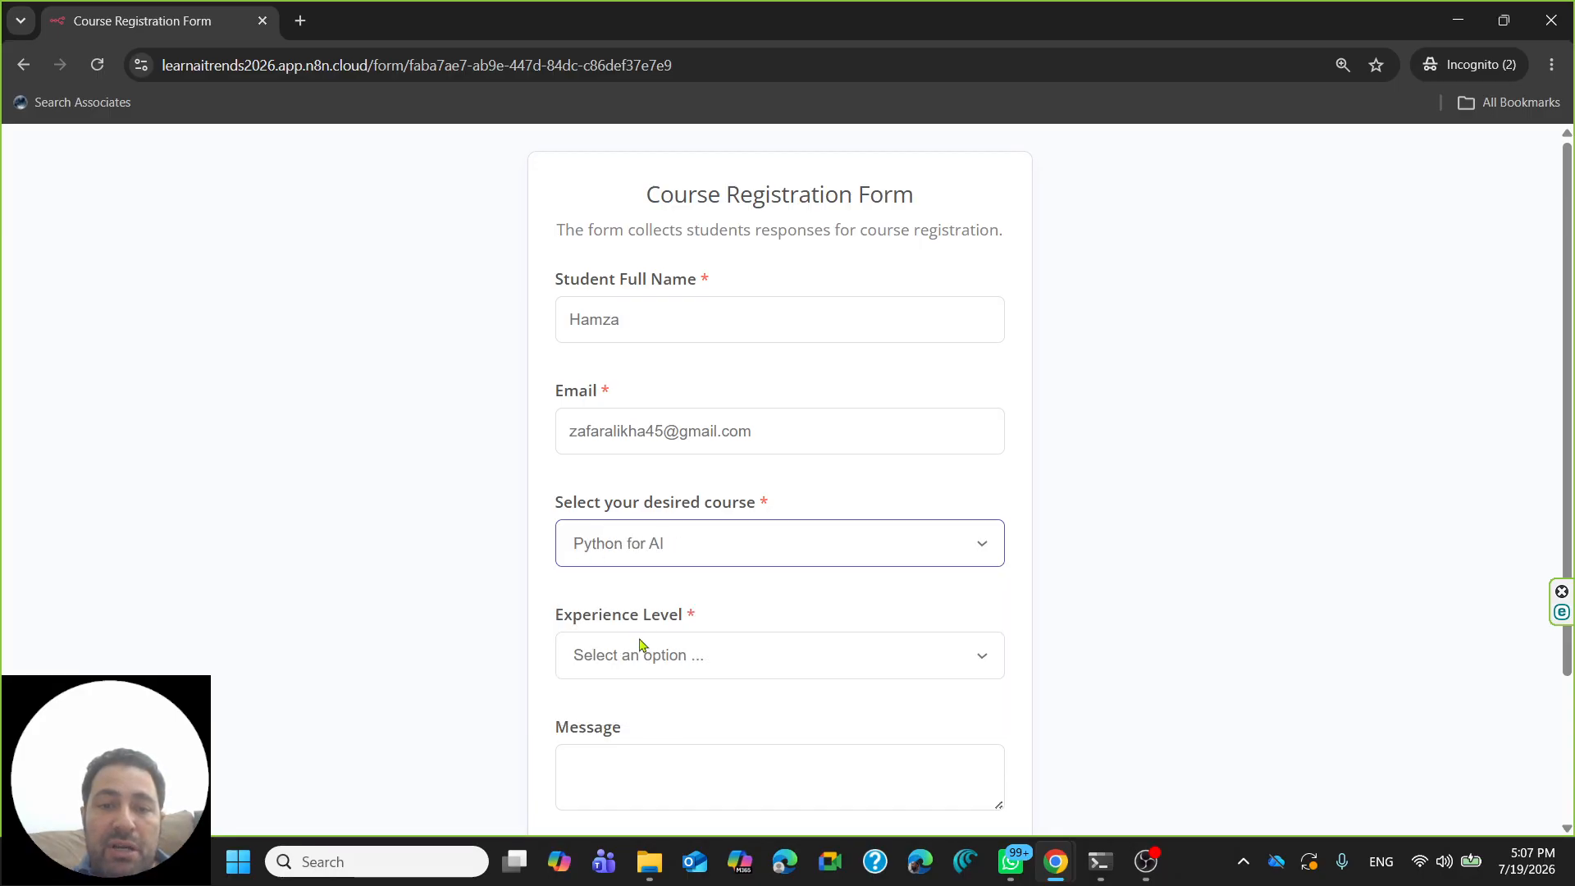
left_click(651, 656)
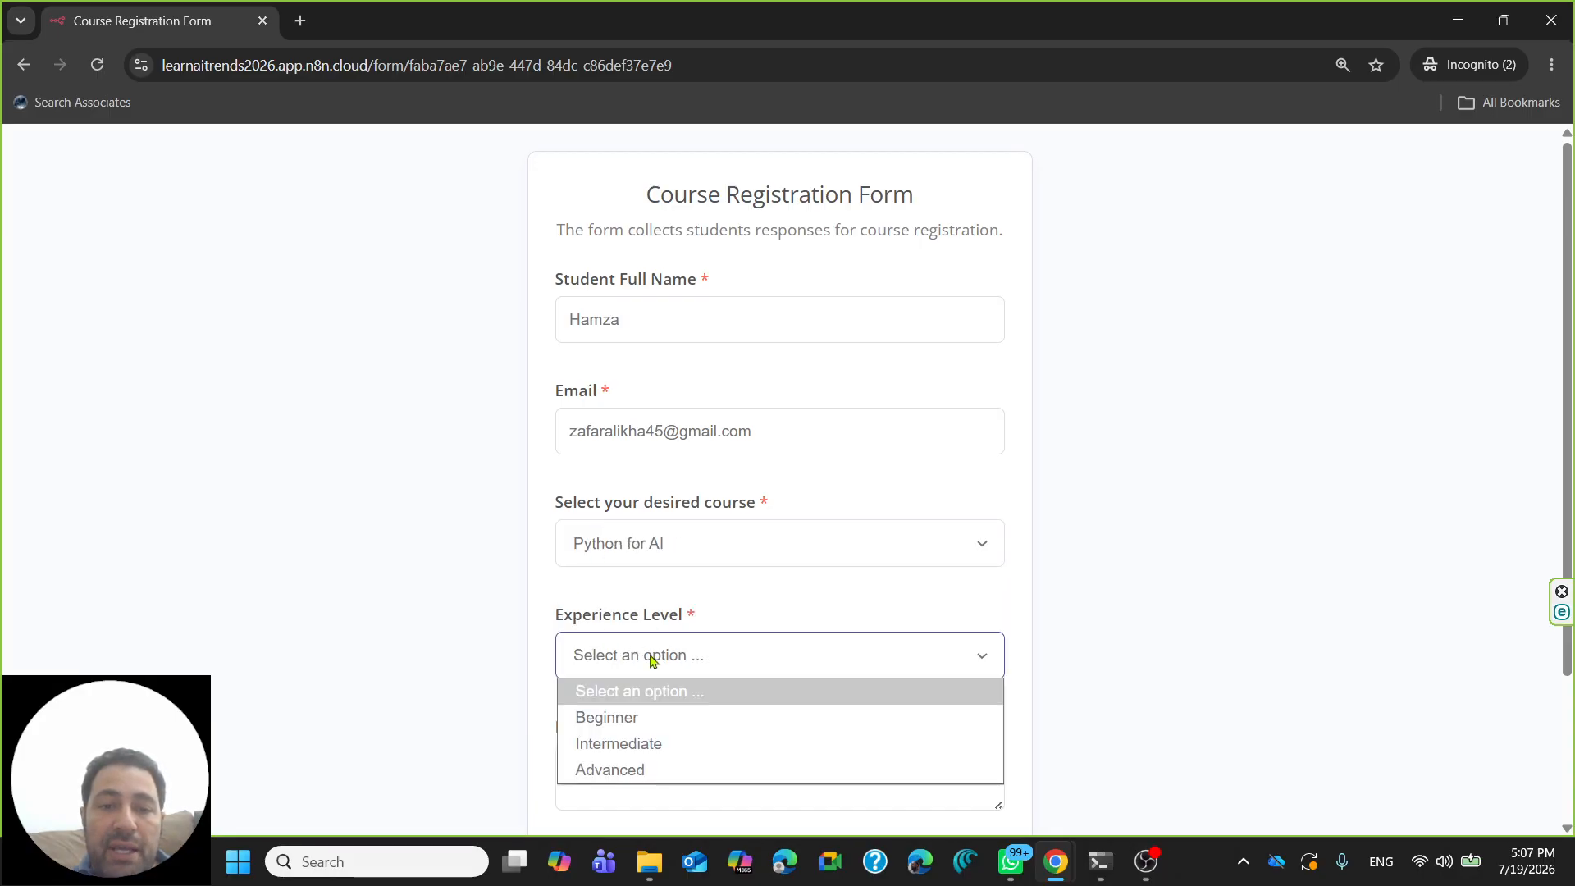
left_click(637, 752)
scroll(671, 569, "down", 3)
- Type a message asking to know more about the course for Python for AI
left_click(570, 587)
type("I want to k")
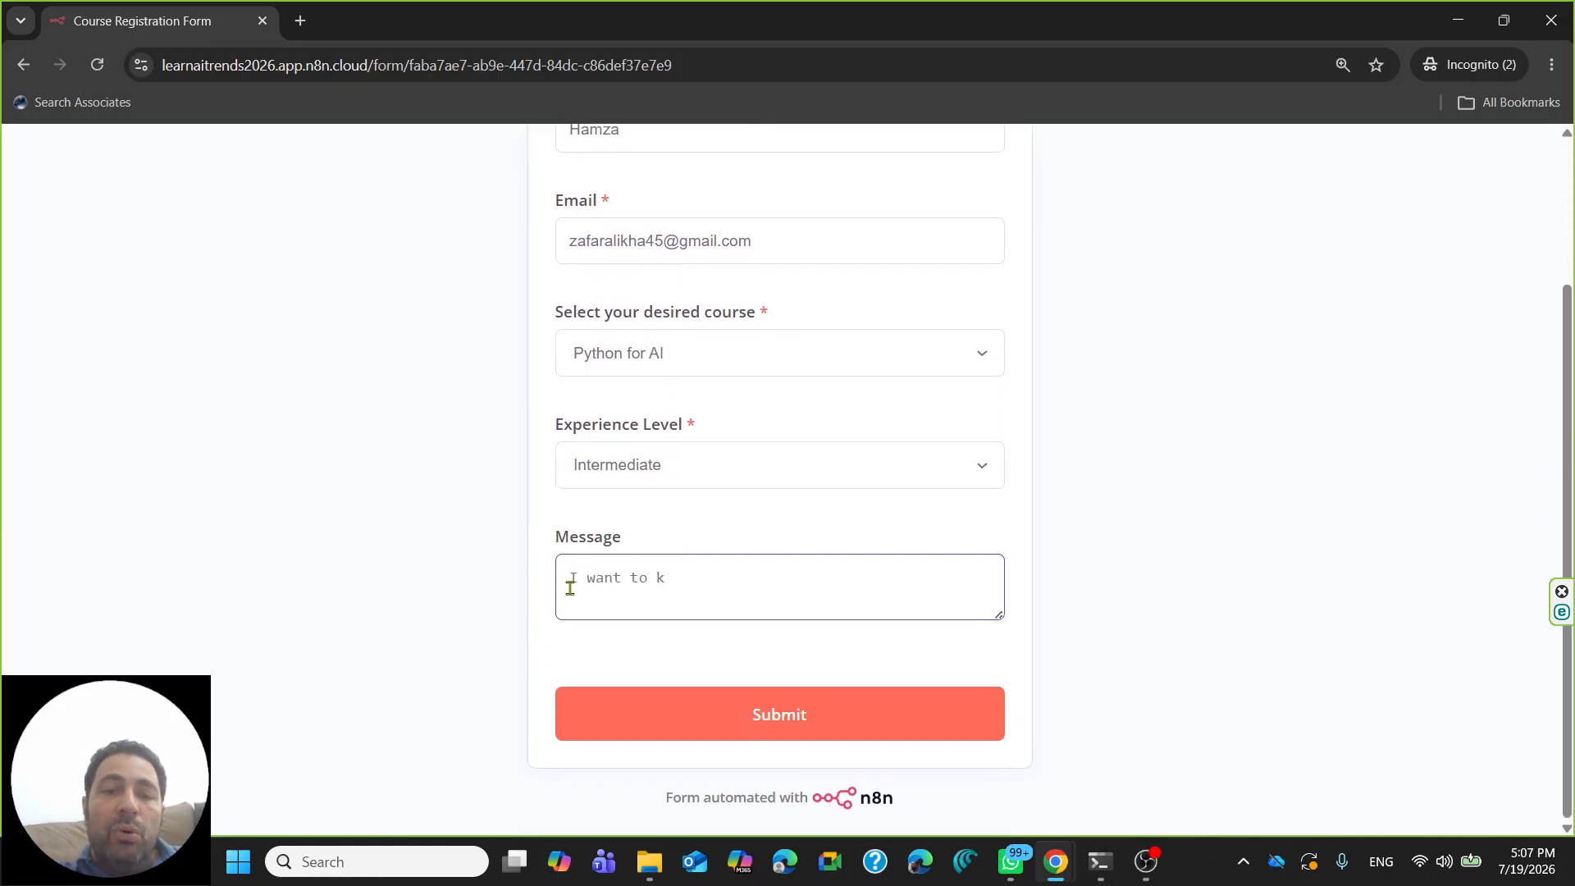
type("now more about you")
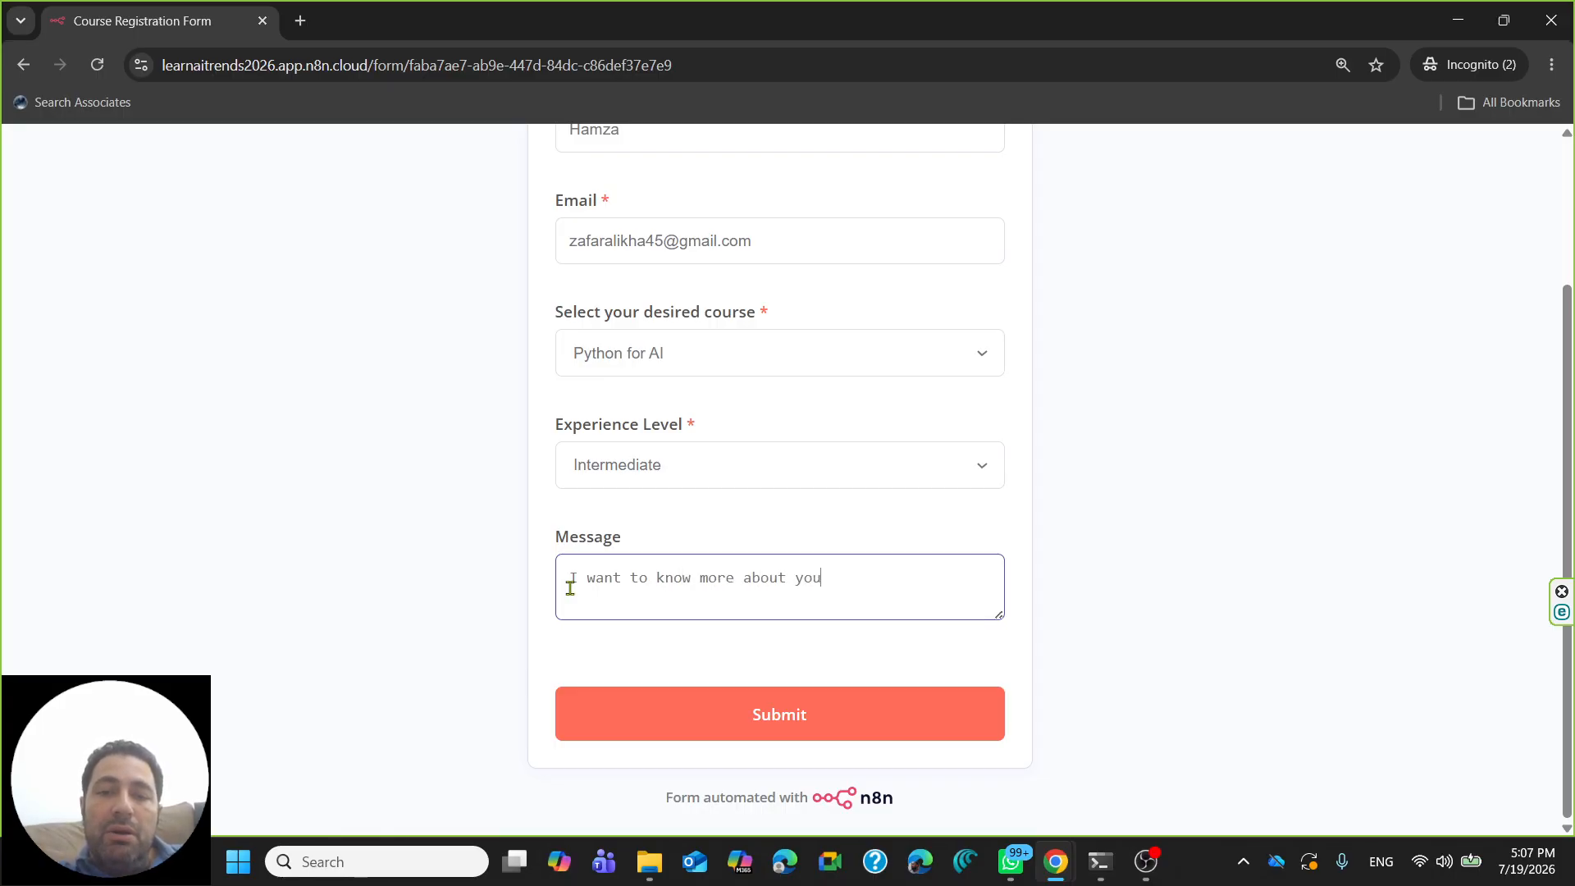
type("r course for")
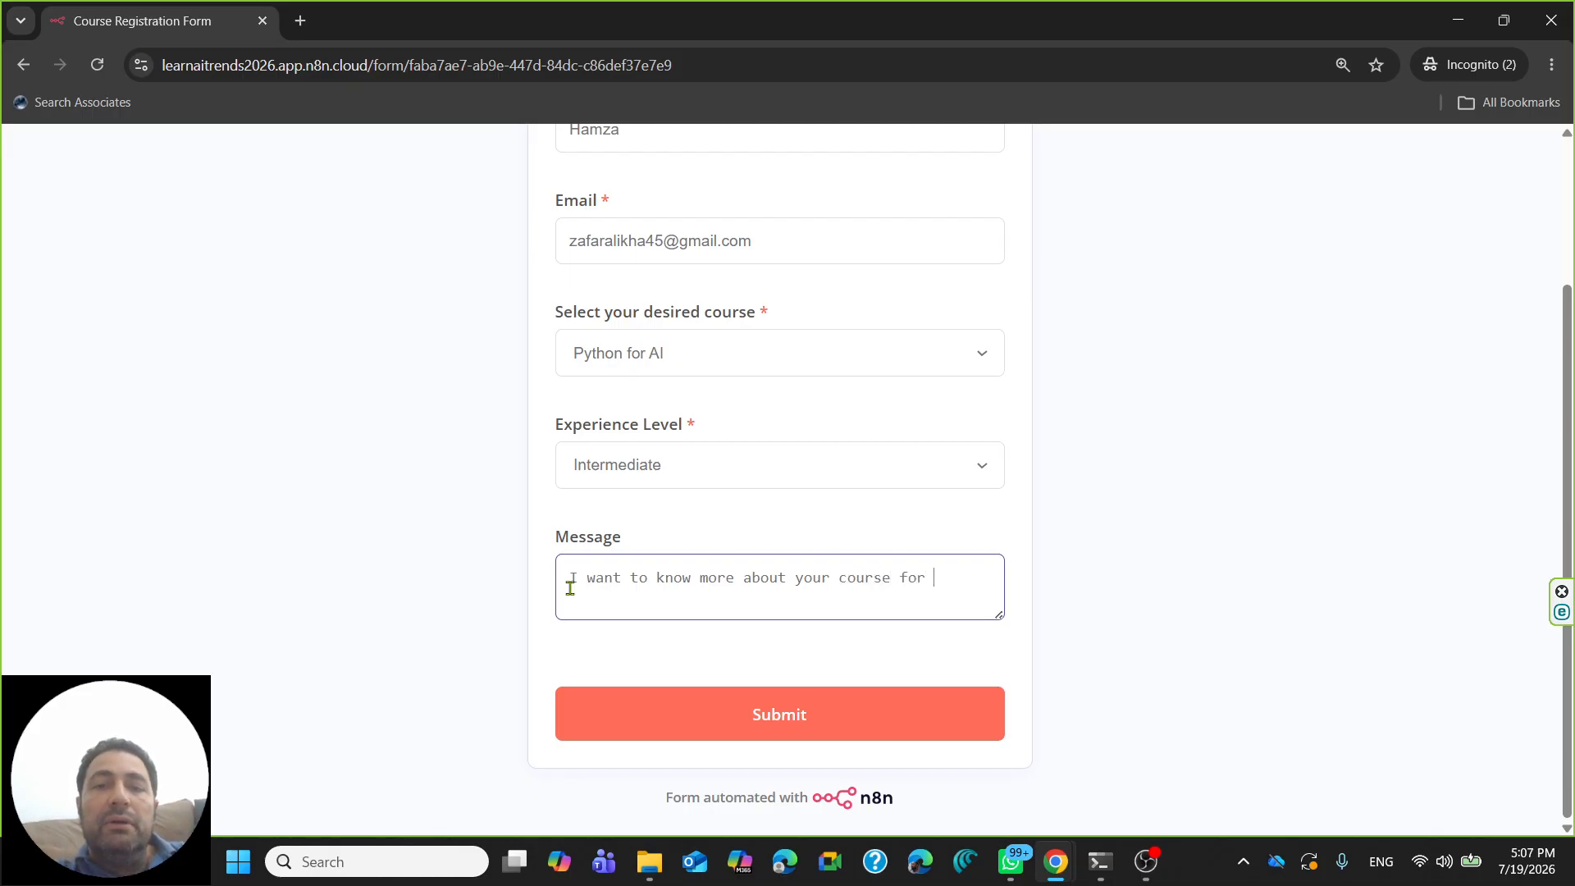
type(" Py")
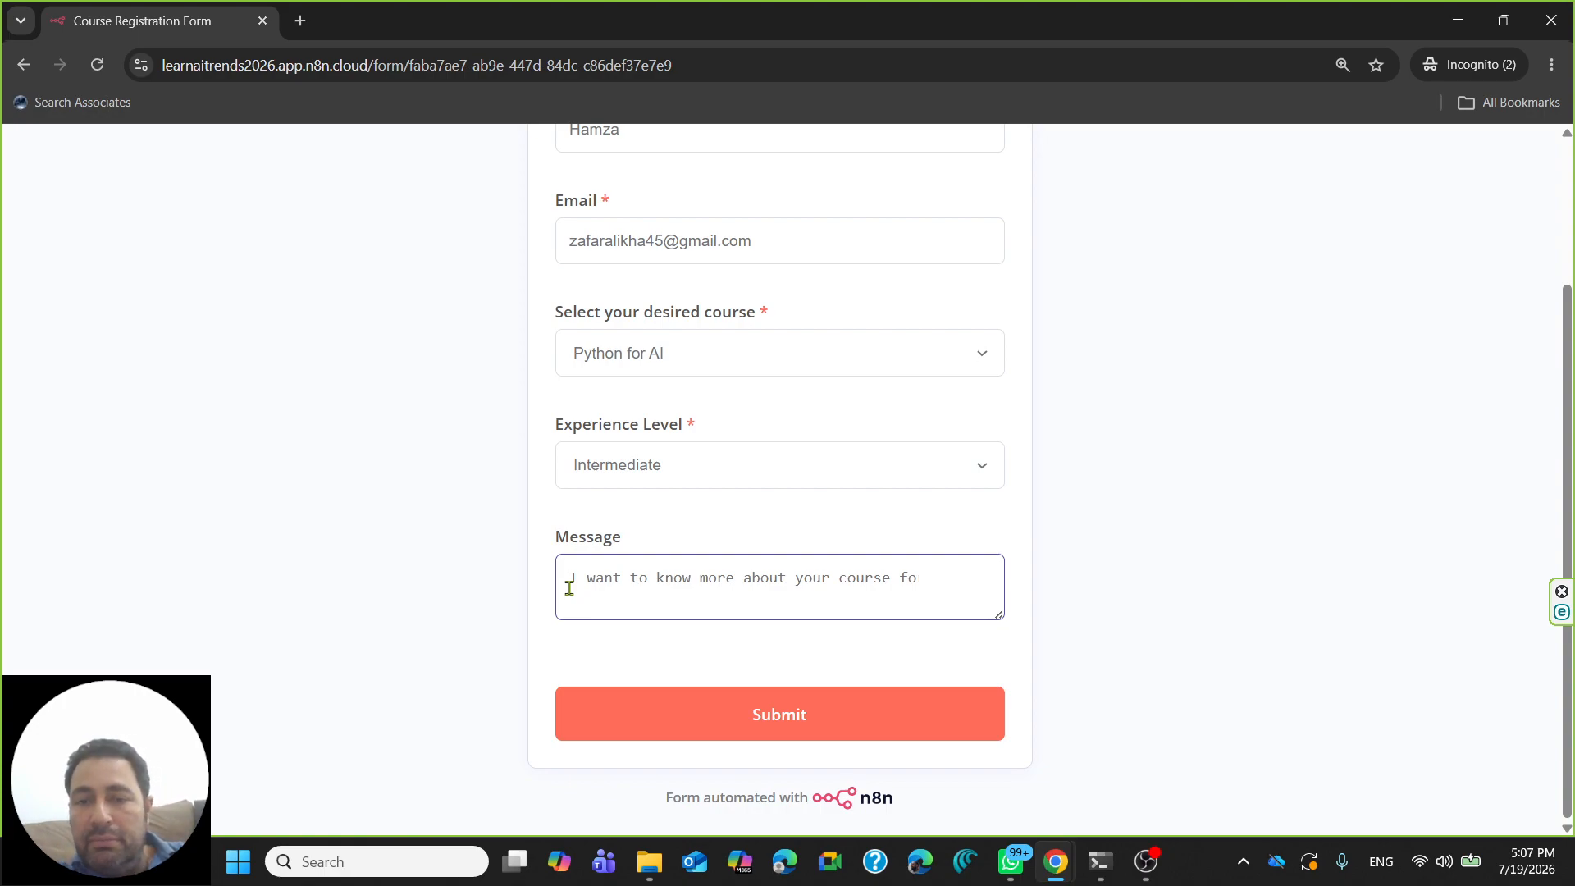
key("BackSpace")
key("BackSpace")
key("BackSpace")
key("BackSpace")
type("the course fo")
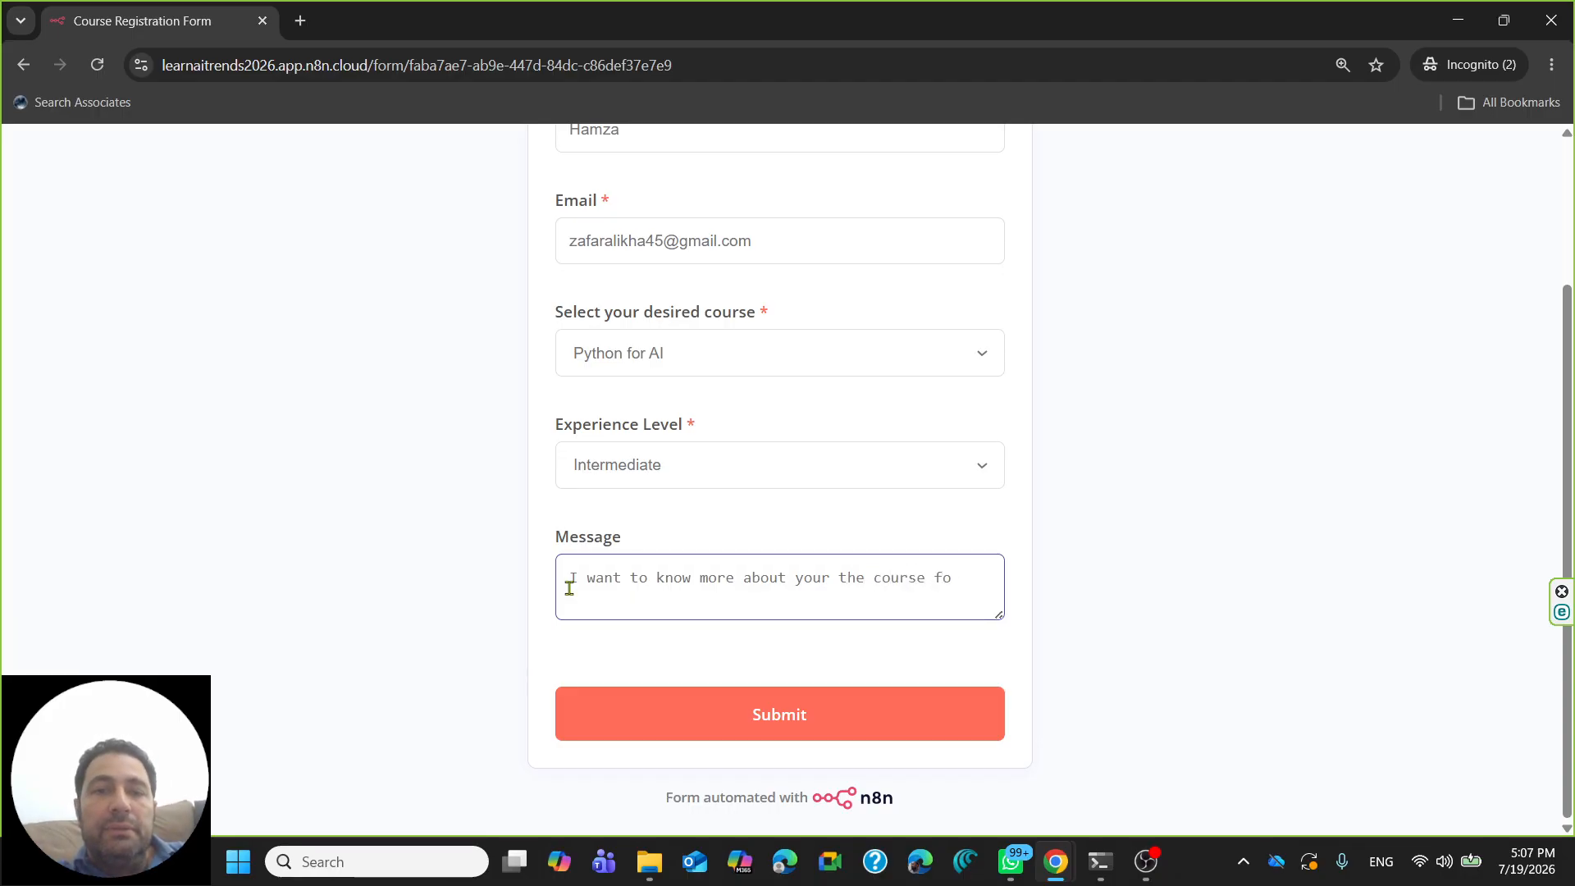
type("r Pyton")
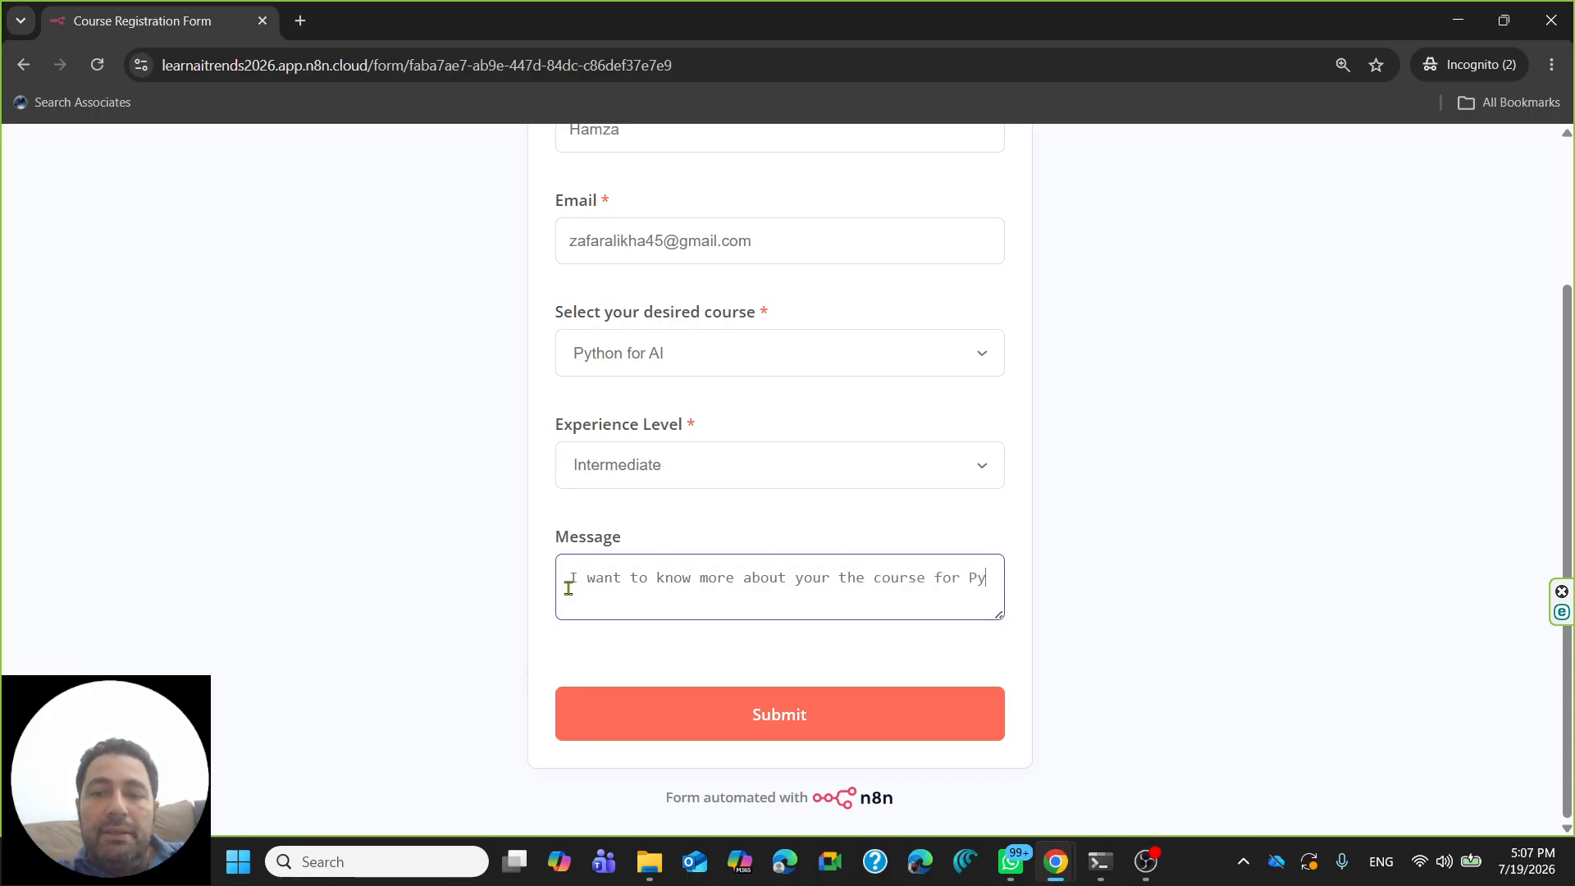
key("BackSpace")
key("BackSpace")
type("hon for ")
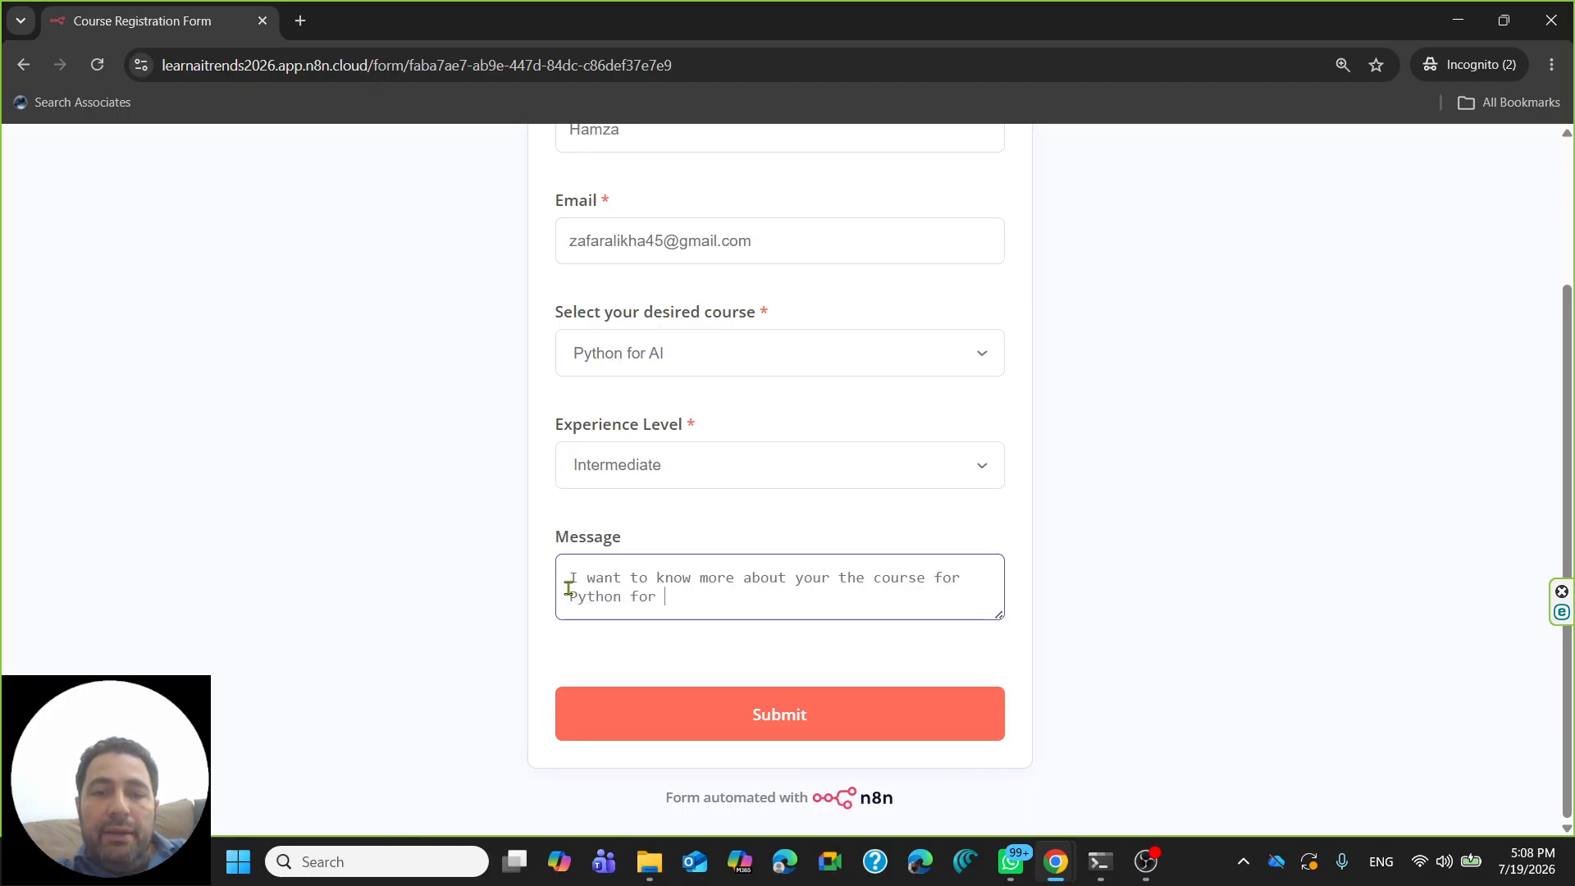
type("AI.")
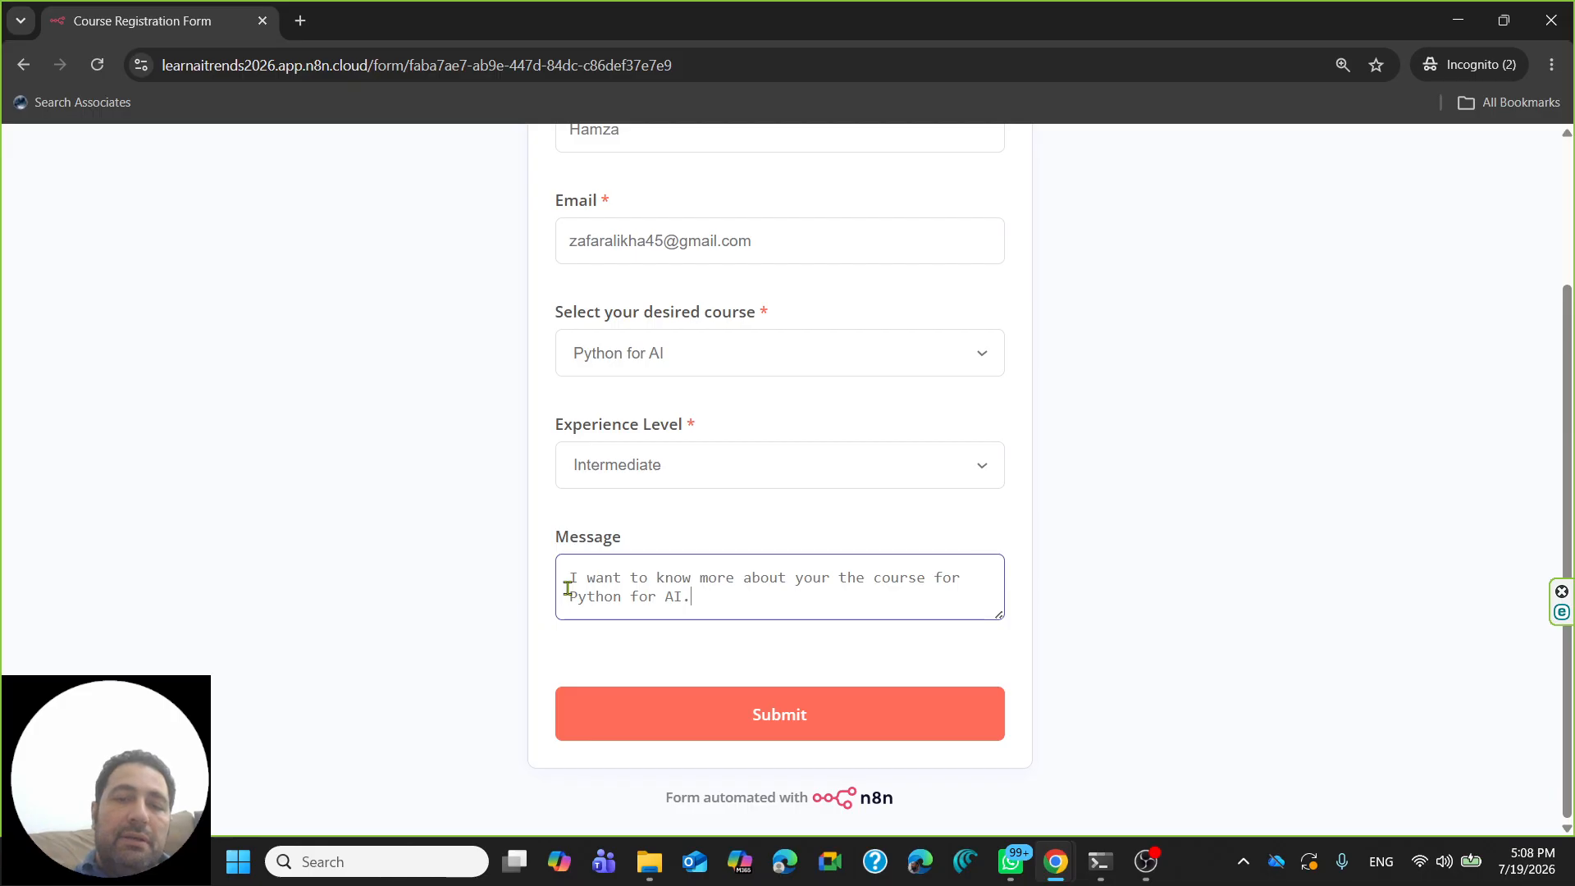
- Submit the live registration form and bring up the Course_Registration_form sheet
left_click(794, 717)
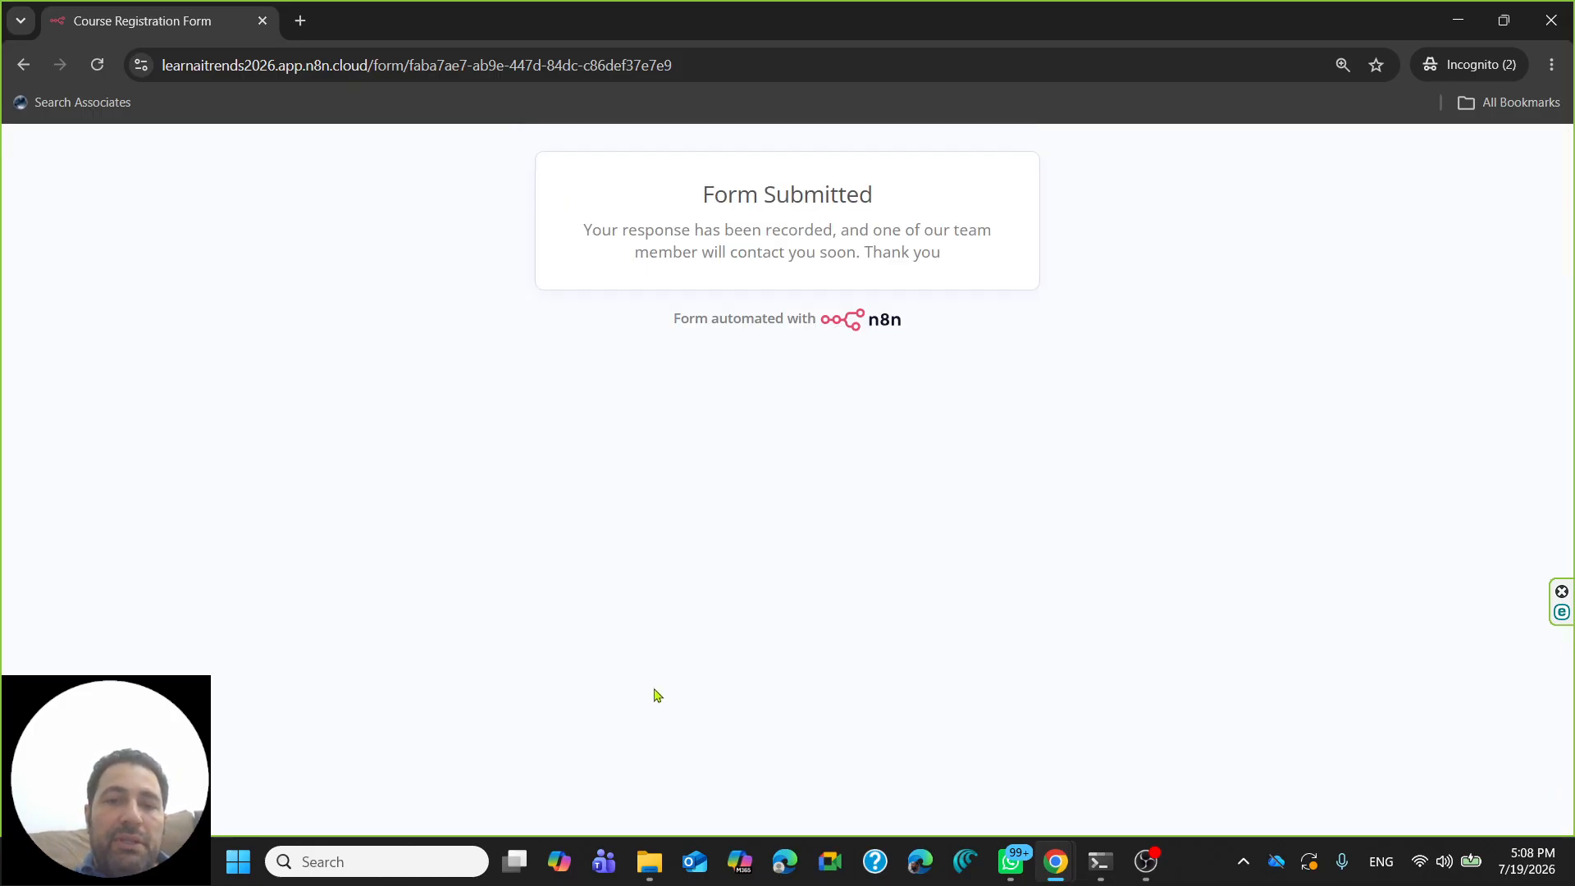
left_click(1457, 25)
left_click(591, 12)
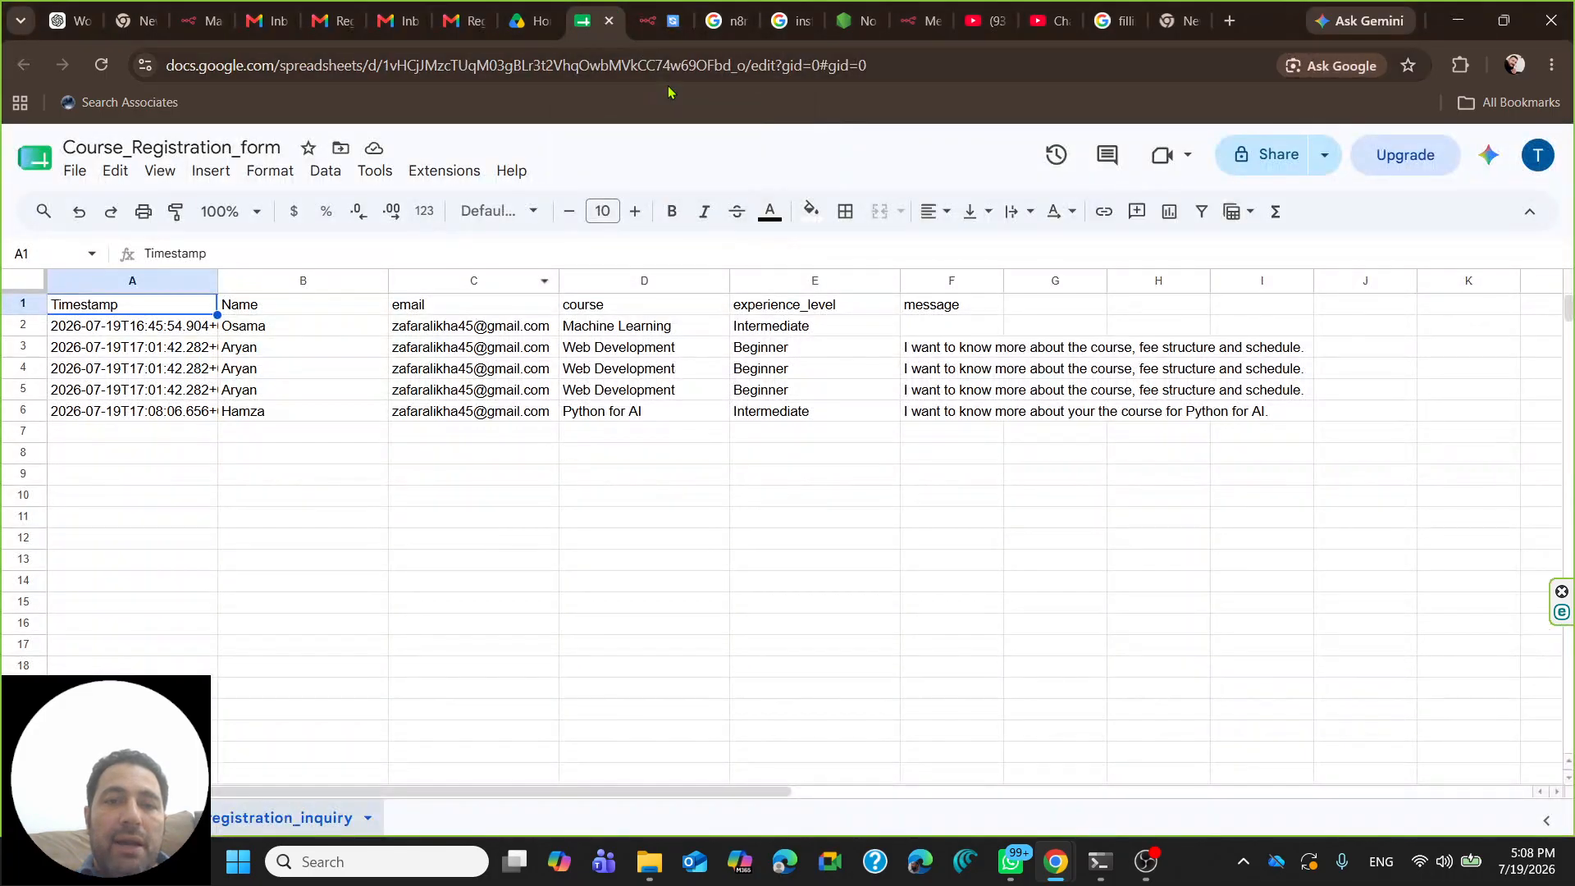
left_click(136, 417)
- Review row 6's name, email, Python for AI, Intermediate and message, then select the row
key("shift+Right")
key("shift+Right")
key("shift+Right")
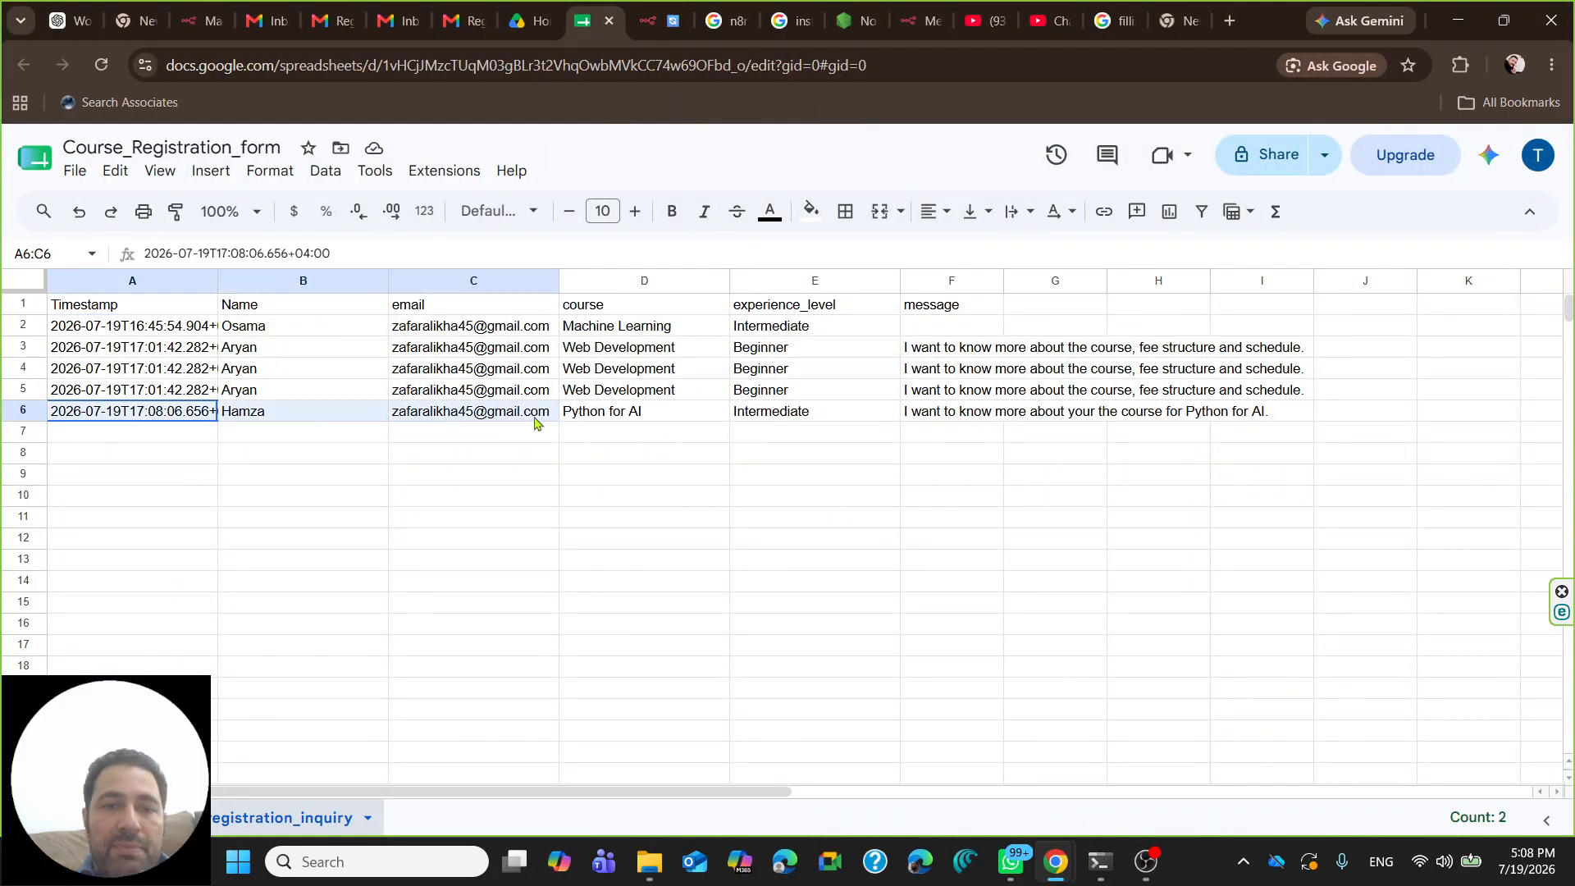
left_click(280, 416)
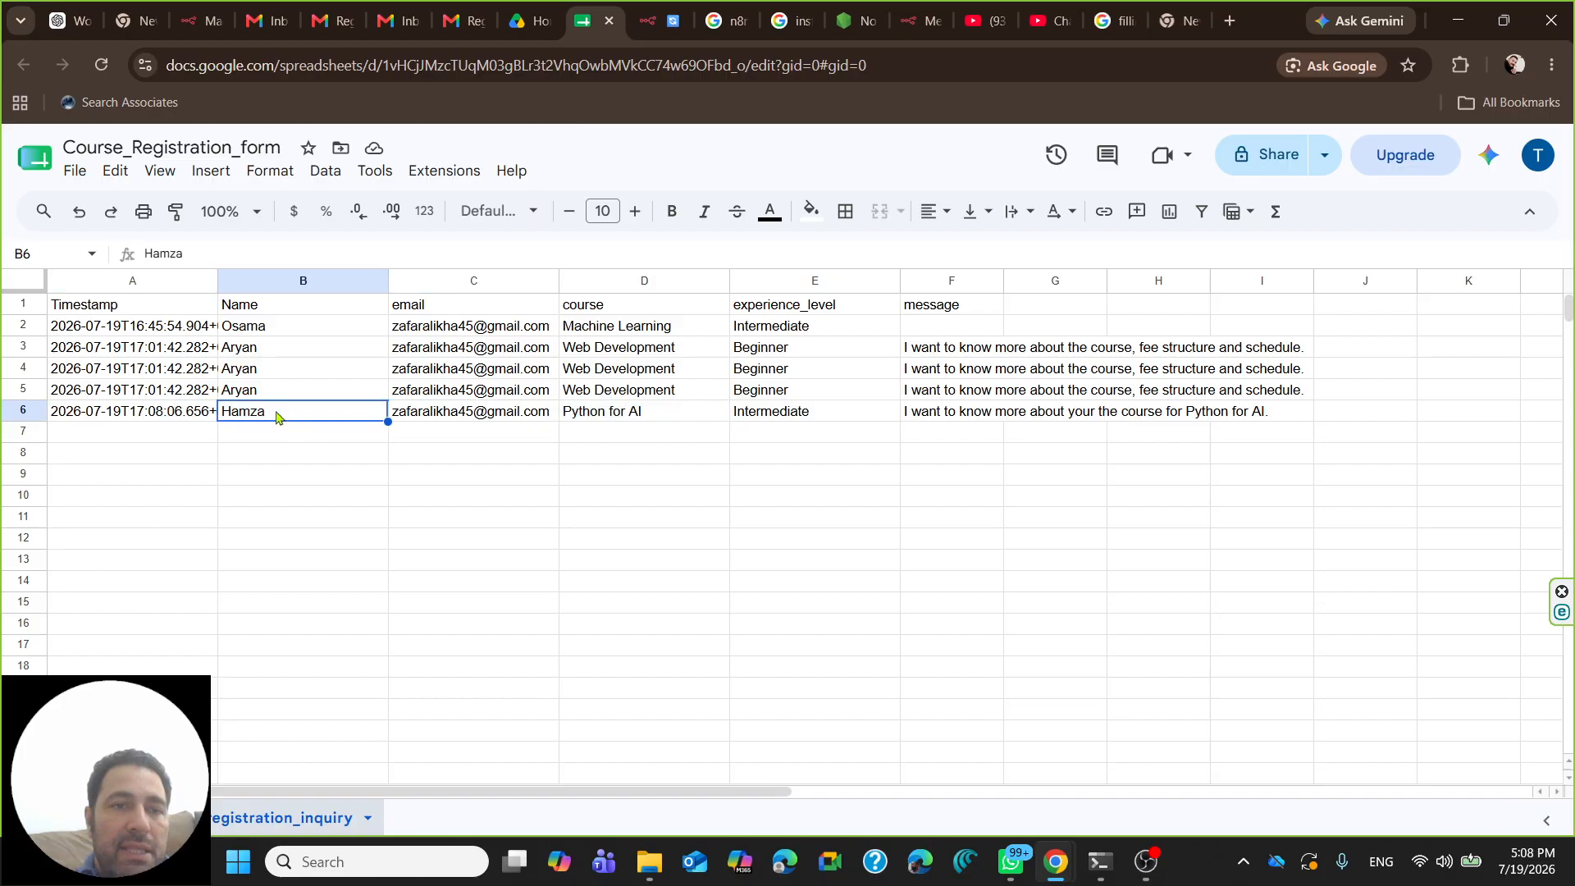
left_click(423, 421)
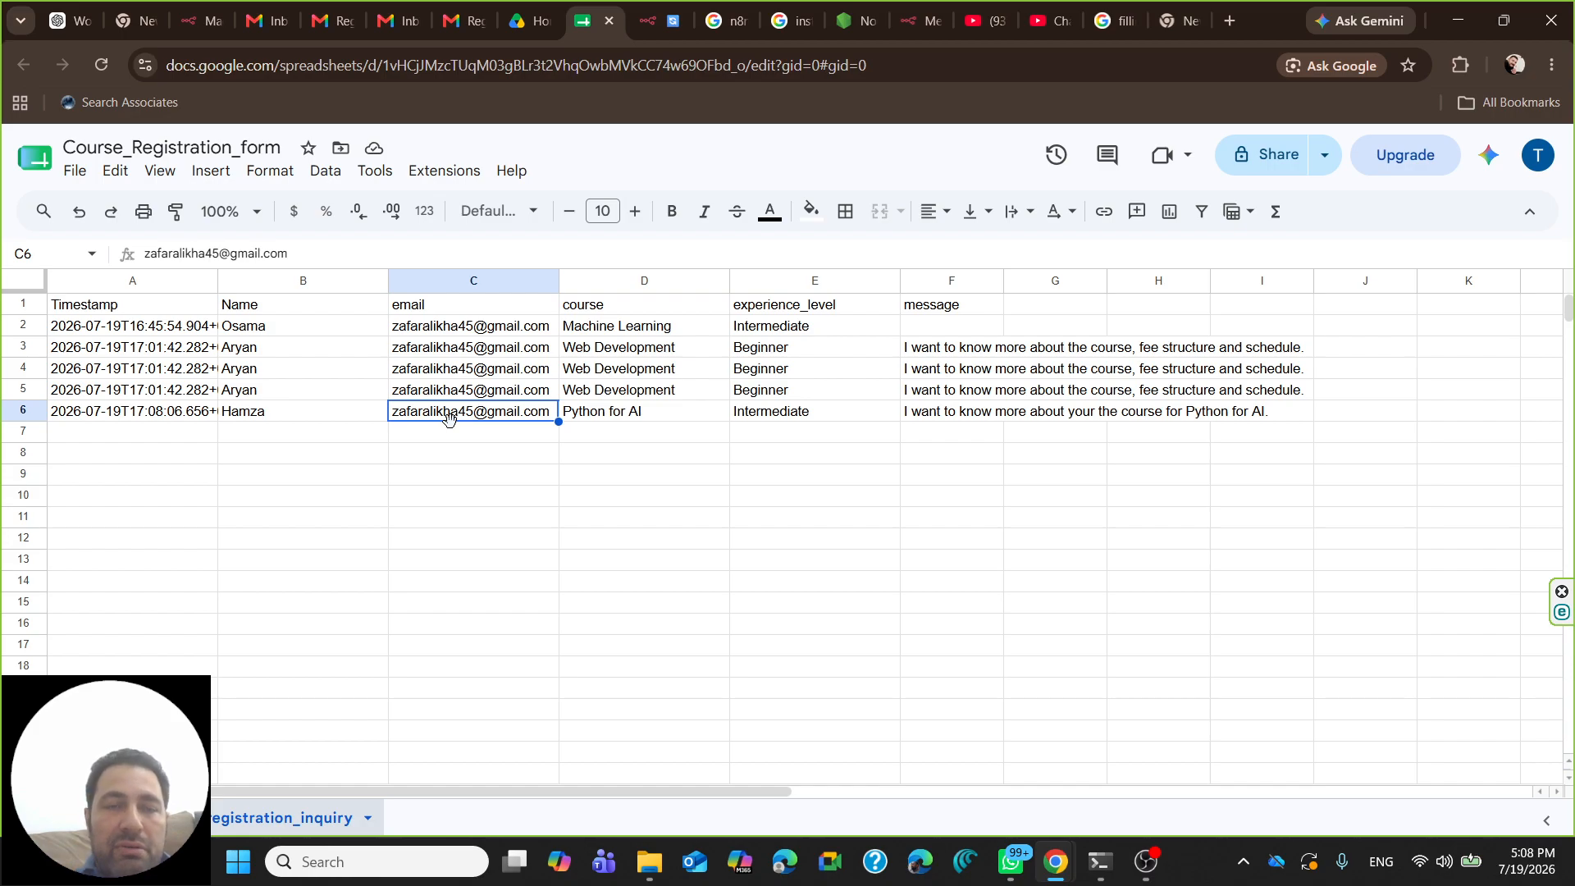
left_click(624, 416)
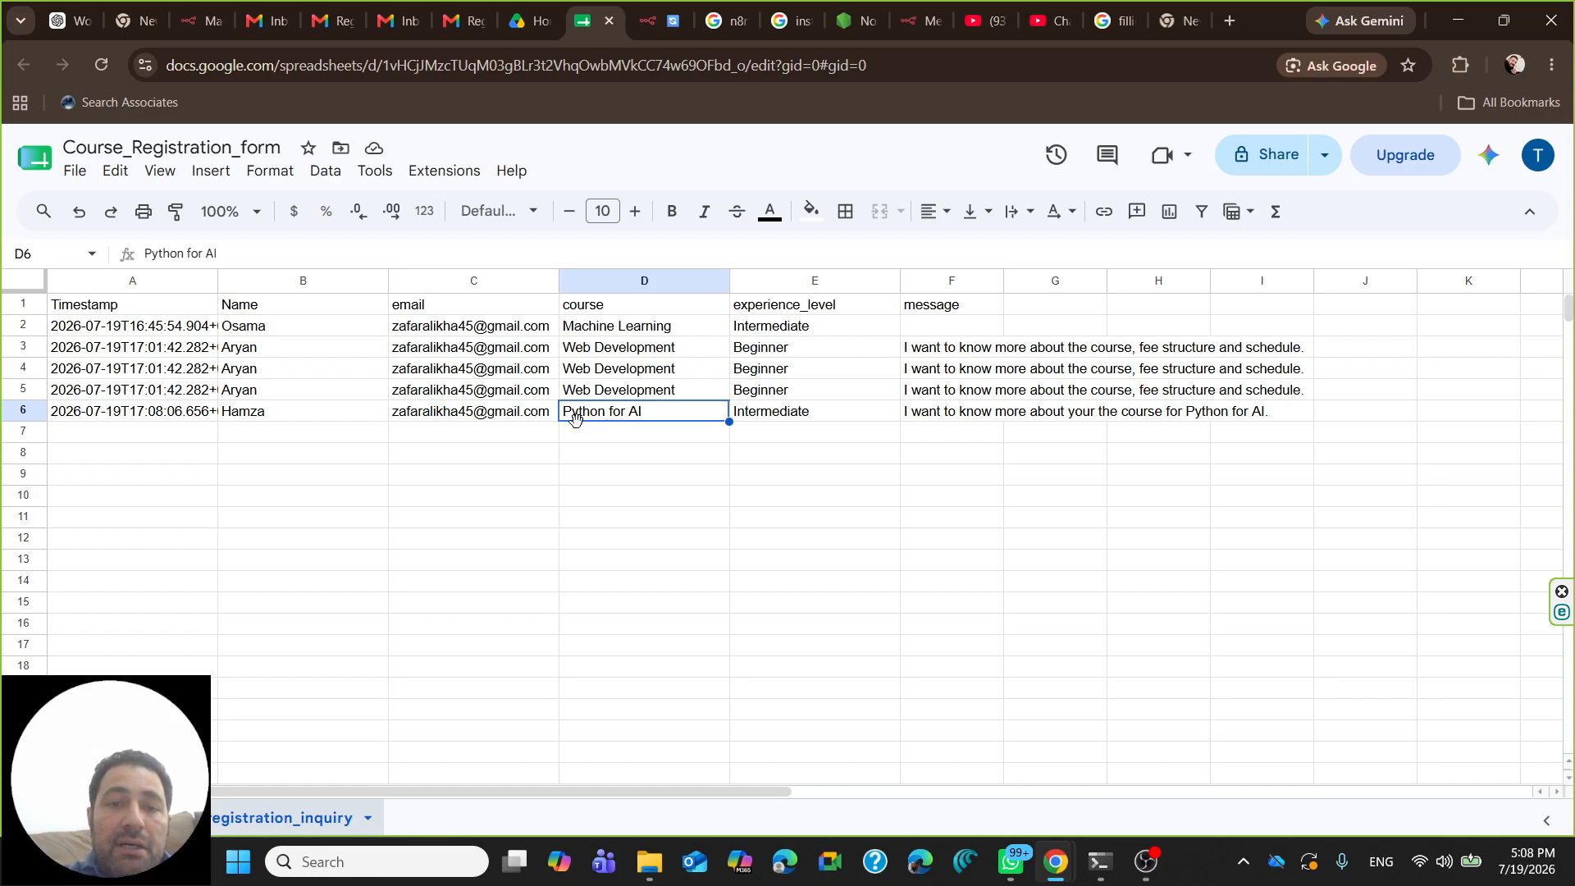
left_click(767, 421)
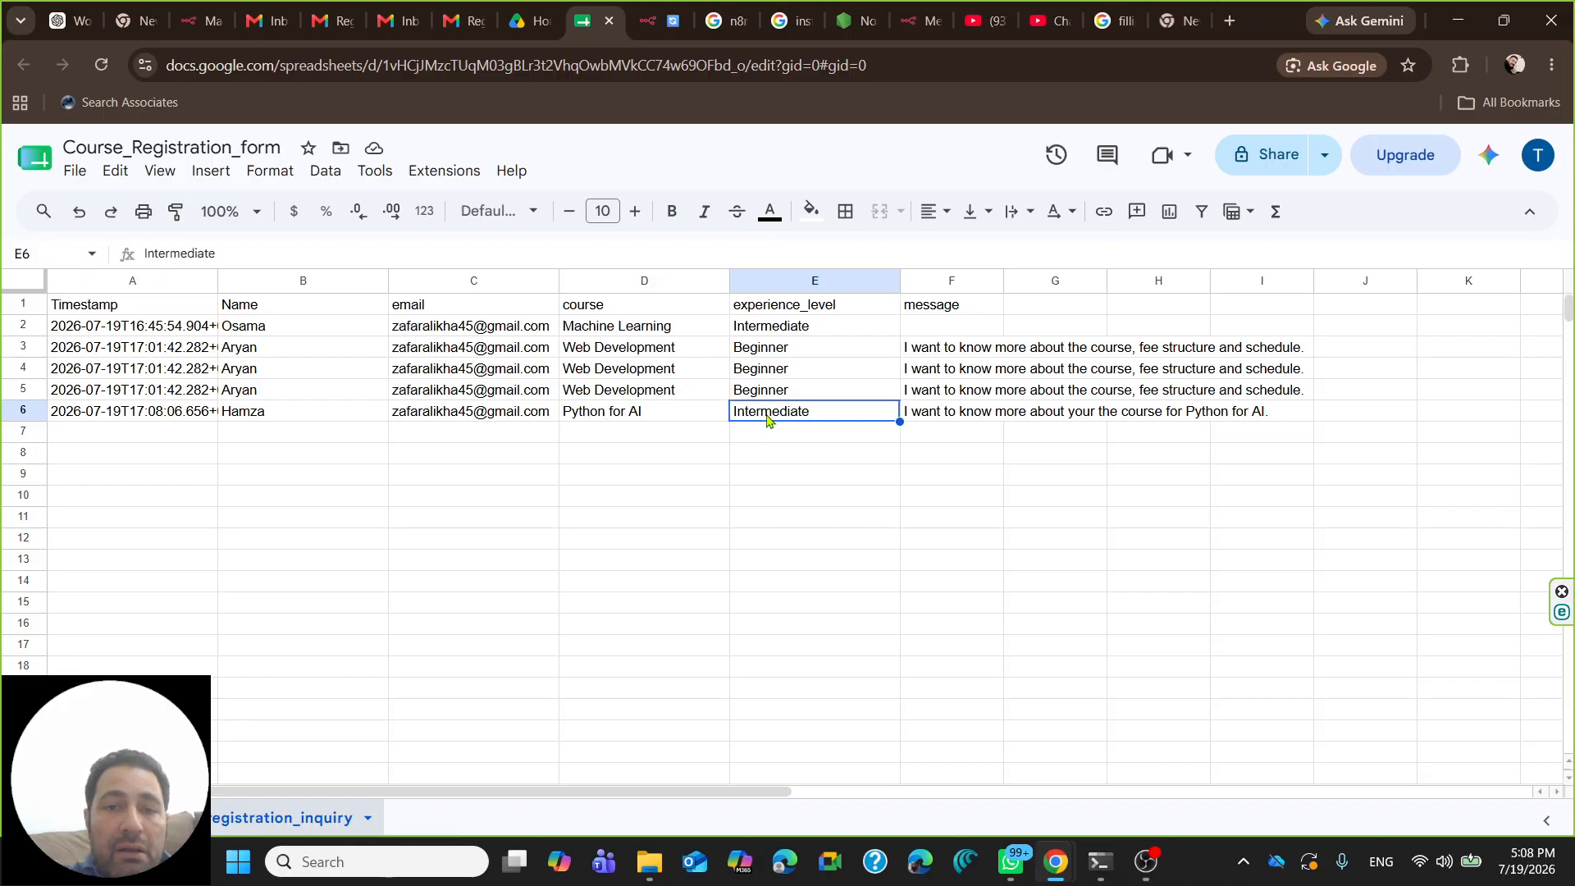
left_click(956, 418)
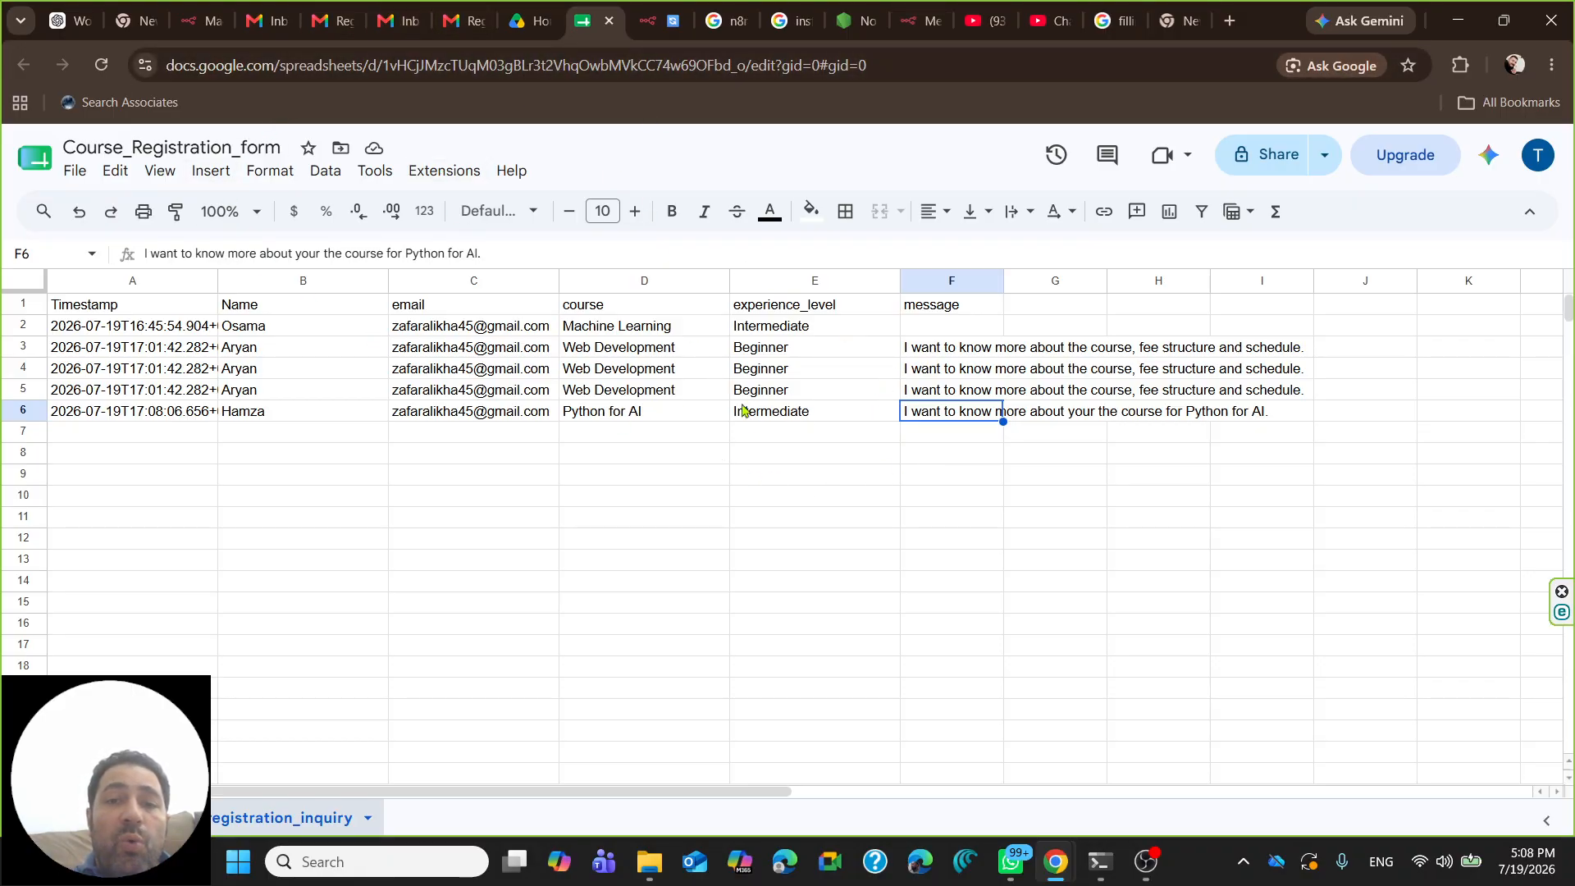
left_click_drag(115, 419, 1001, 419)
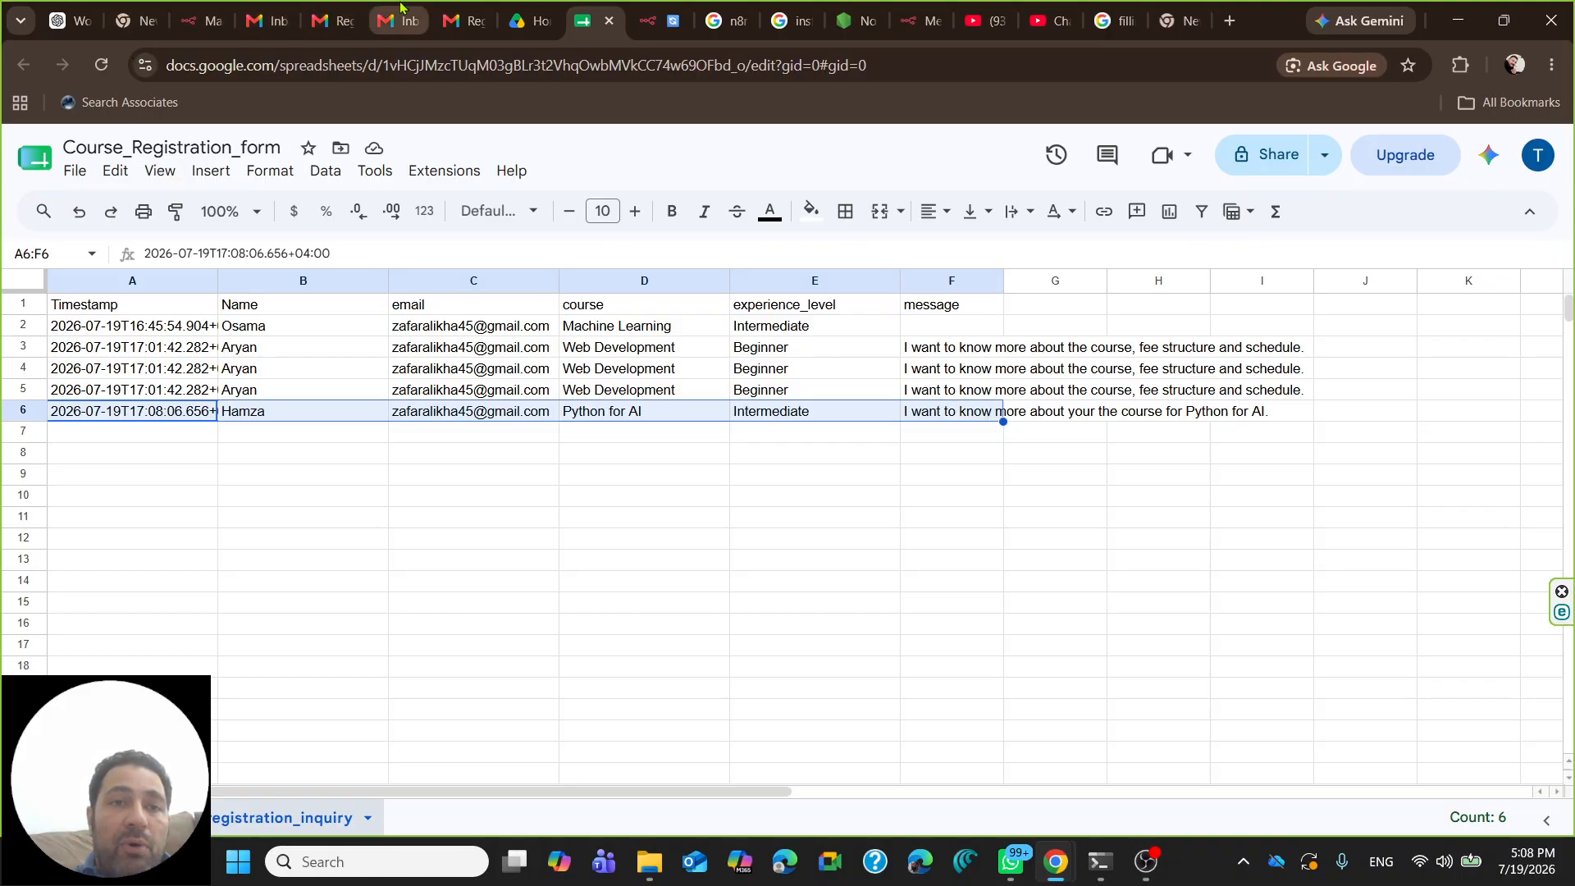
- Reload Gmail and open the 'Registration inquiry received about Python for AI' email
left_click(478, 429)
left_click(476, 410)
left_click(395, 20)
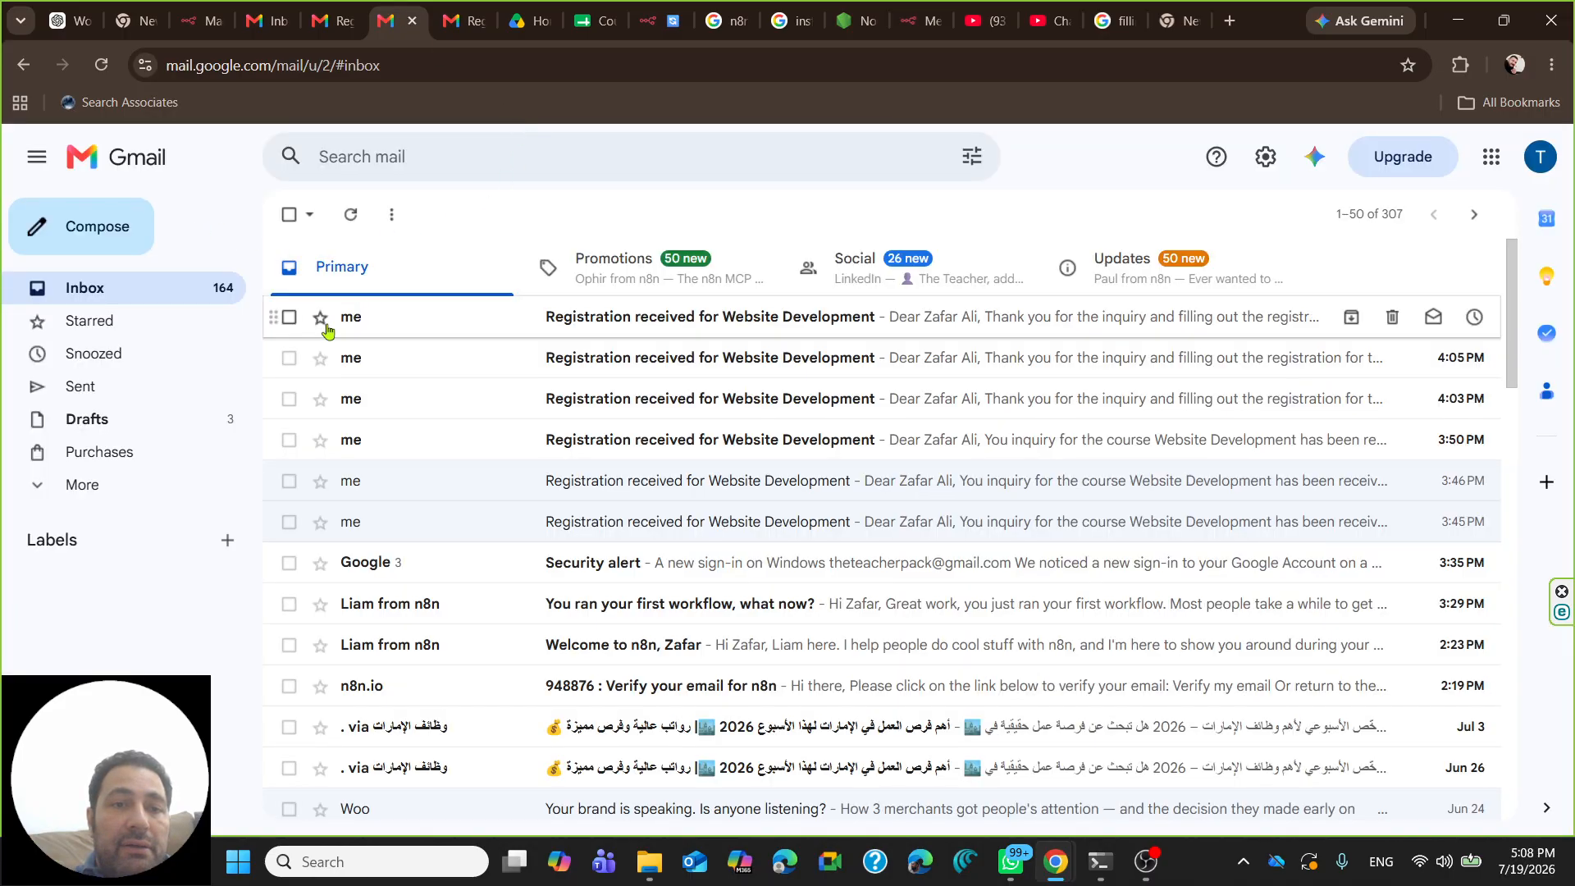
left_click(105, 66)
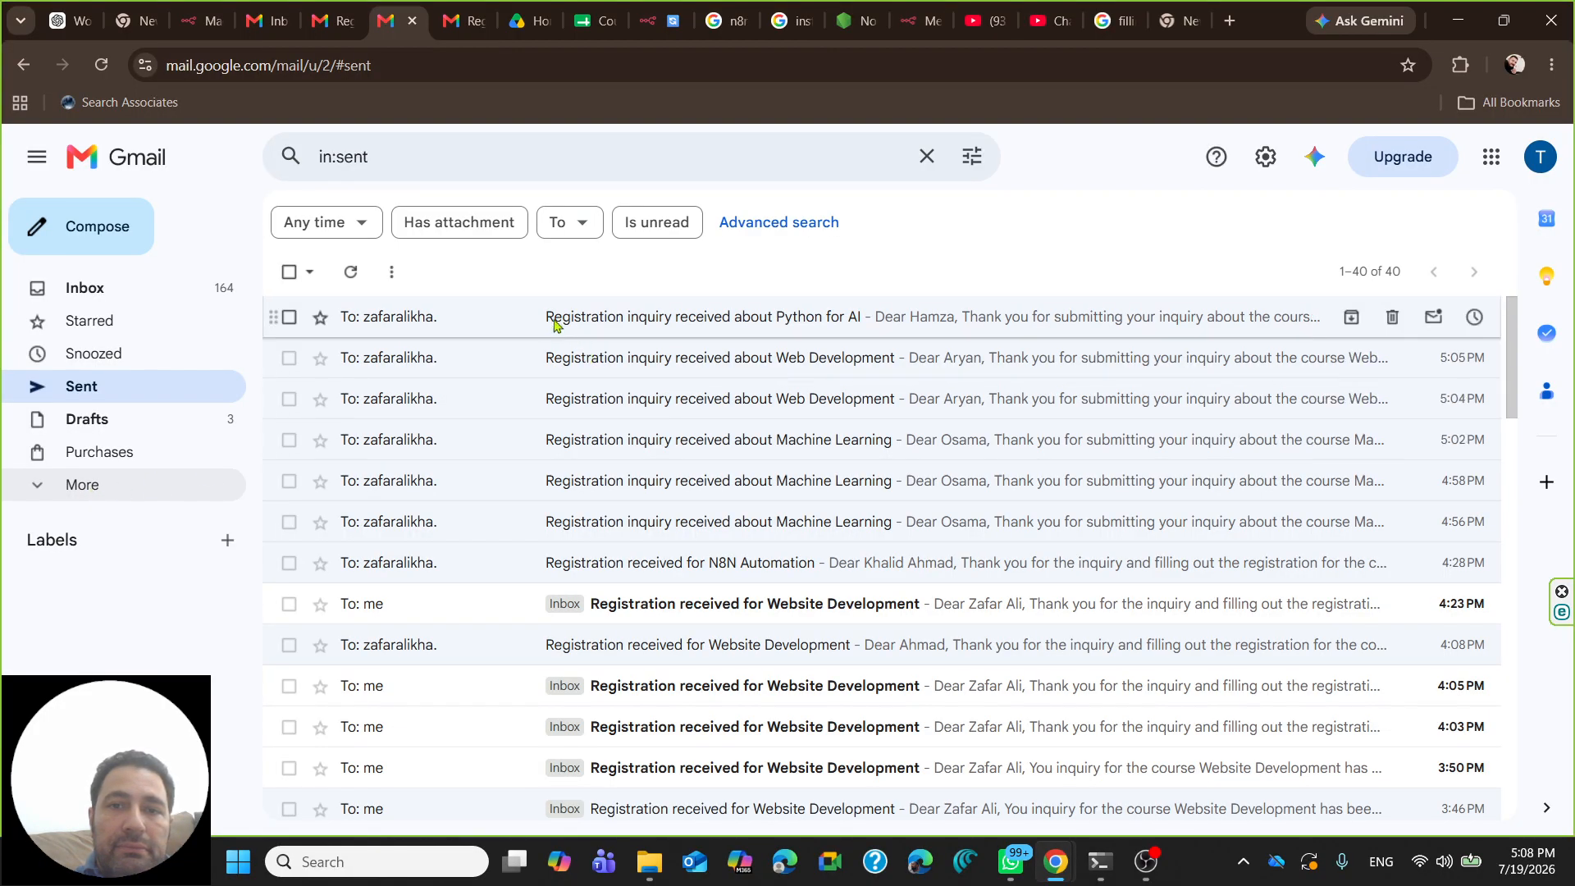
left_click(579, 325)
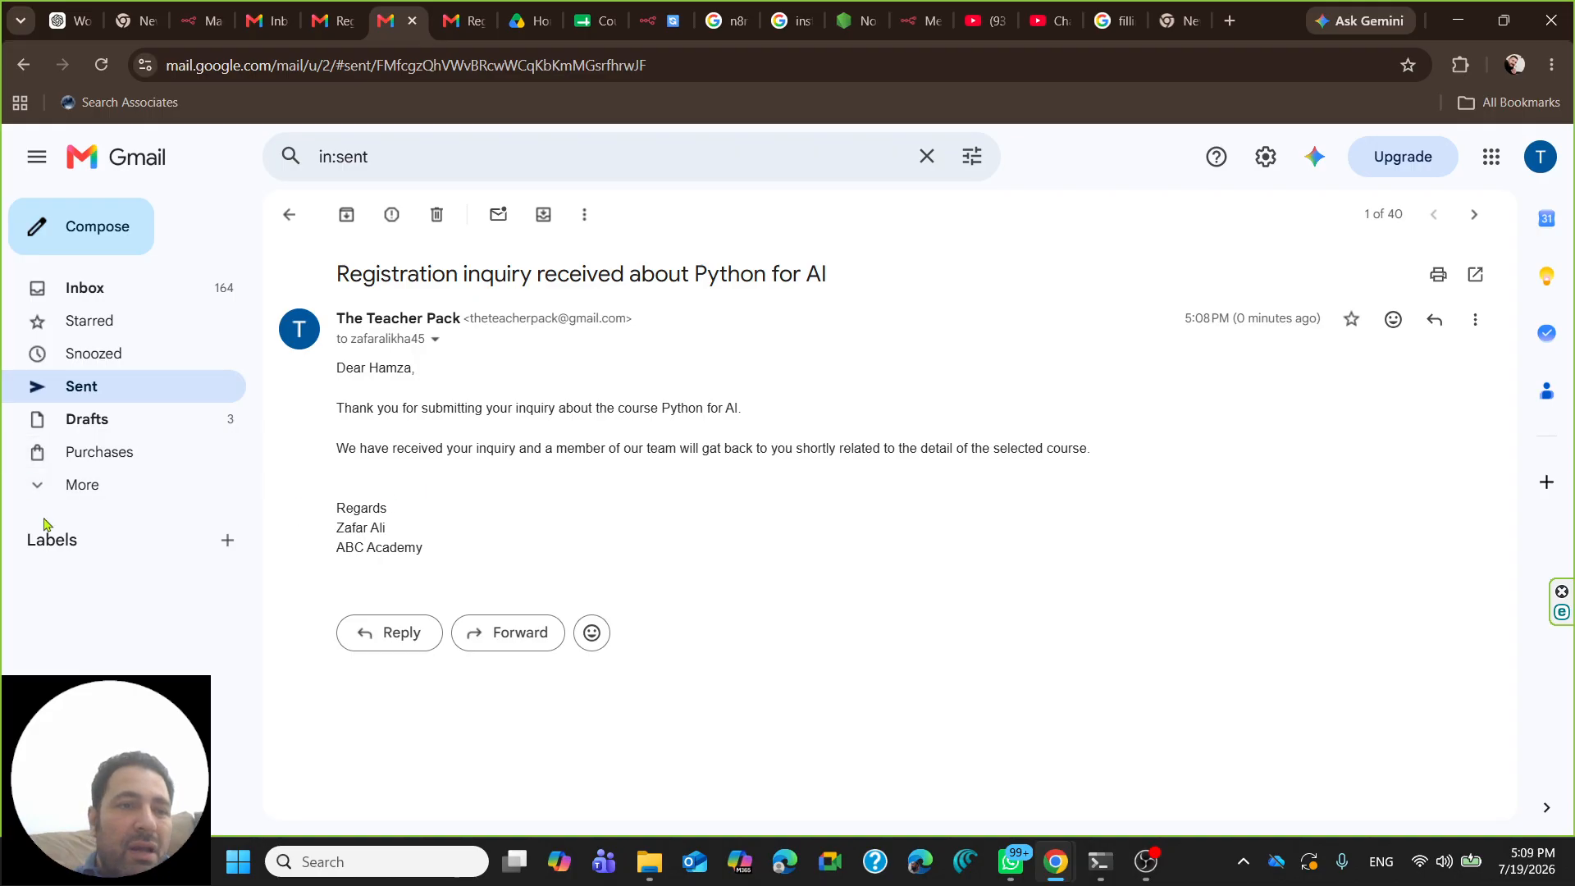
- Read through the email's greeting, thank-you line, response note and ABC Academy signature
left_click(51, 485)
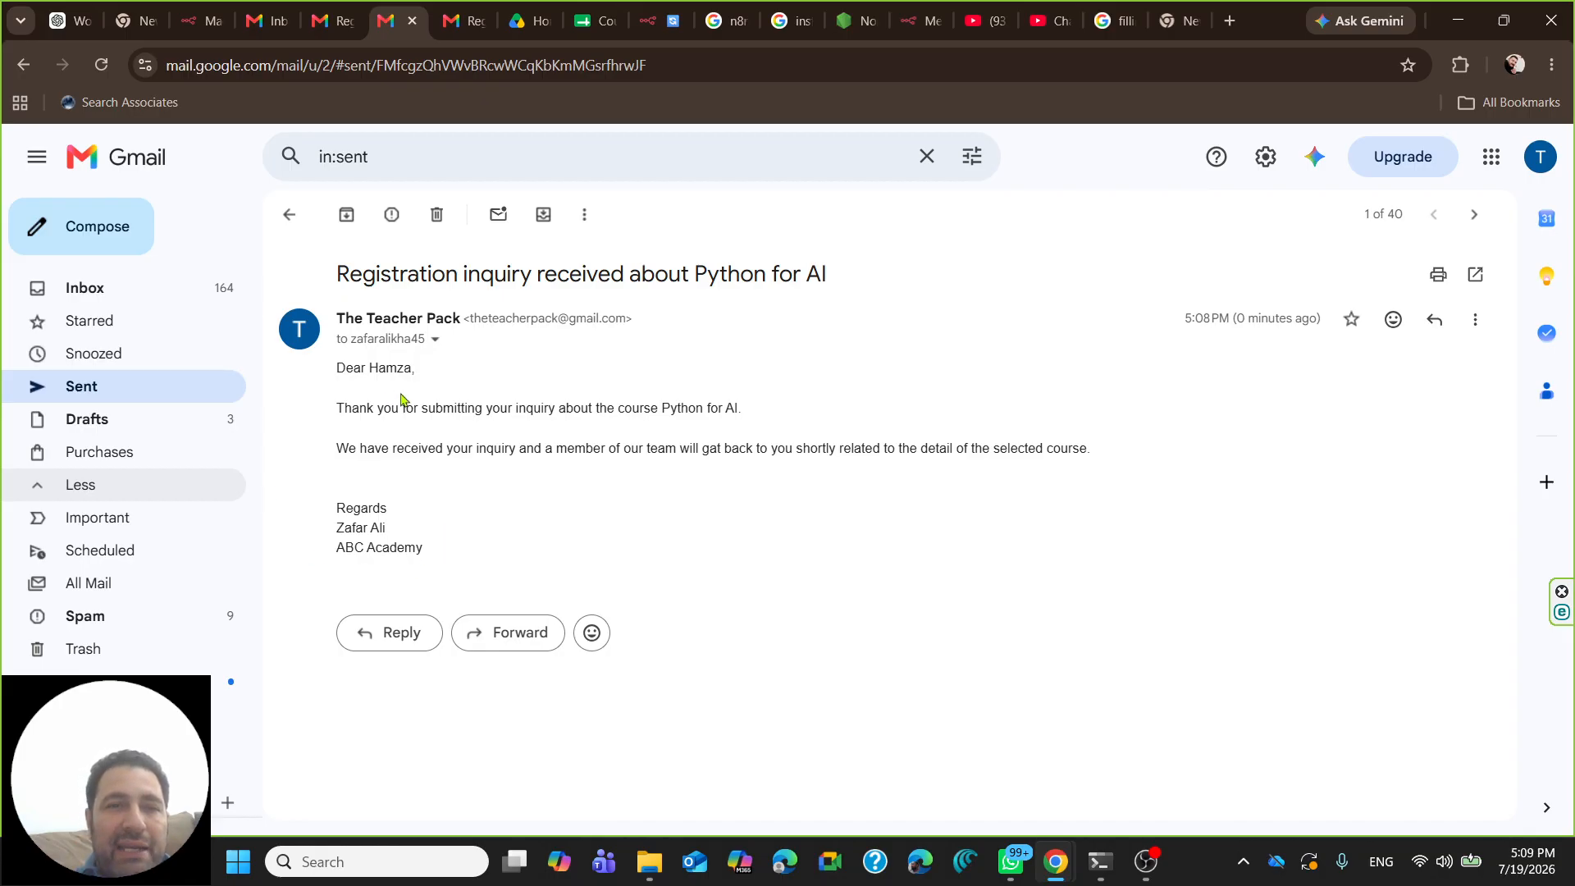
left_click_drag(334, 365, 417, 369)
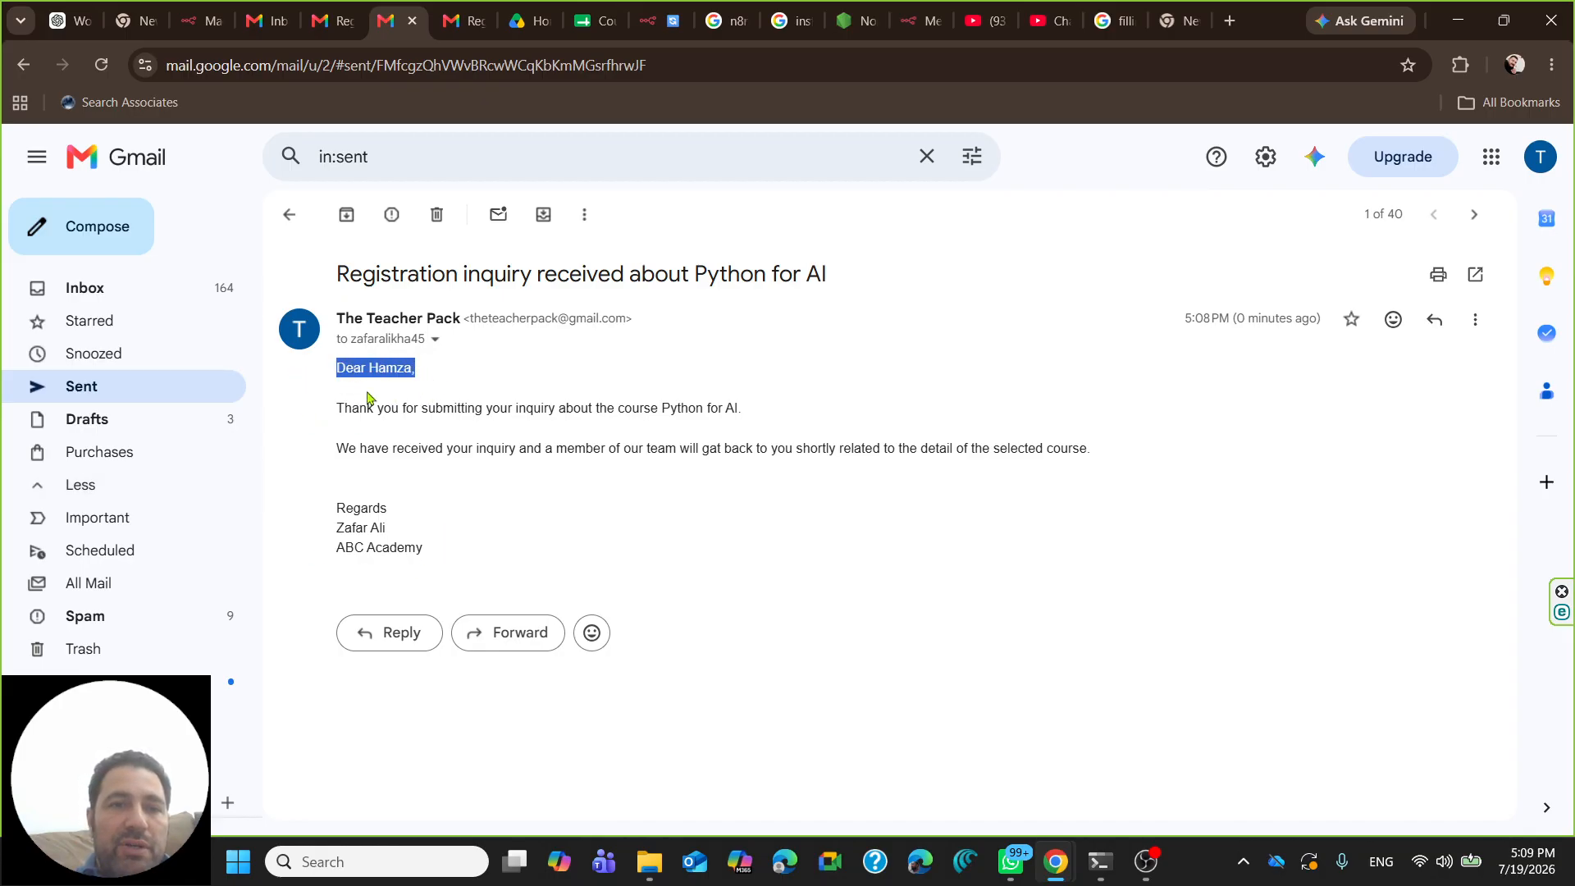
left_click_drag(346, 407, 675, 431)
left_click_drag(358, 450, 882, 464)
left_click_drag(336, 508, 394, 547)
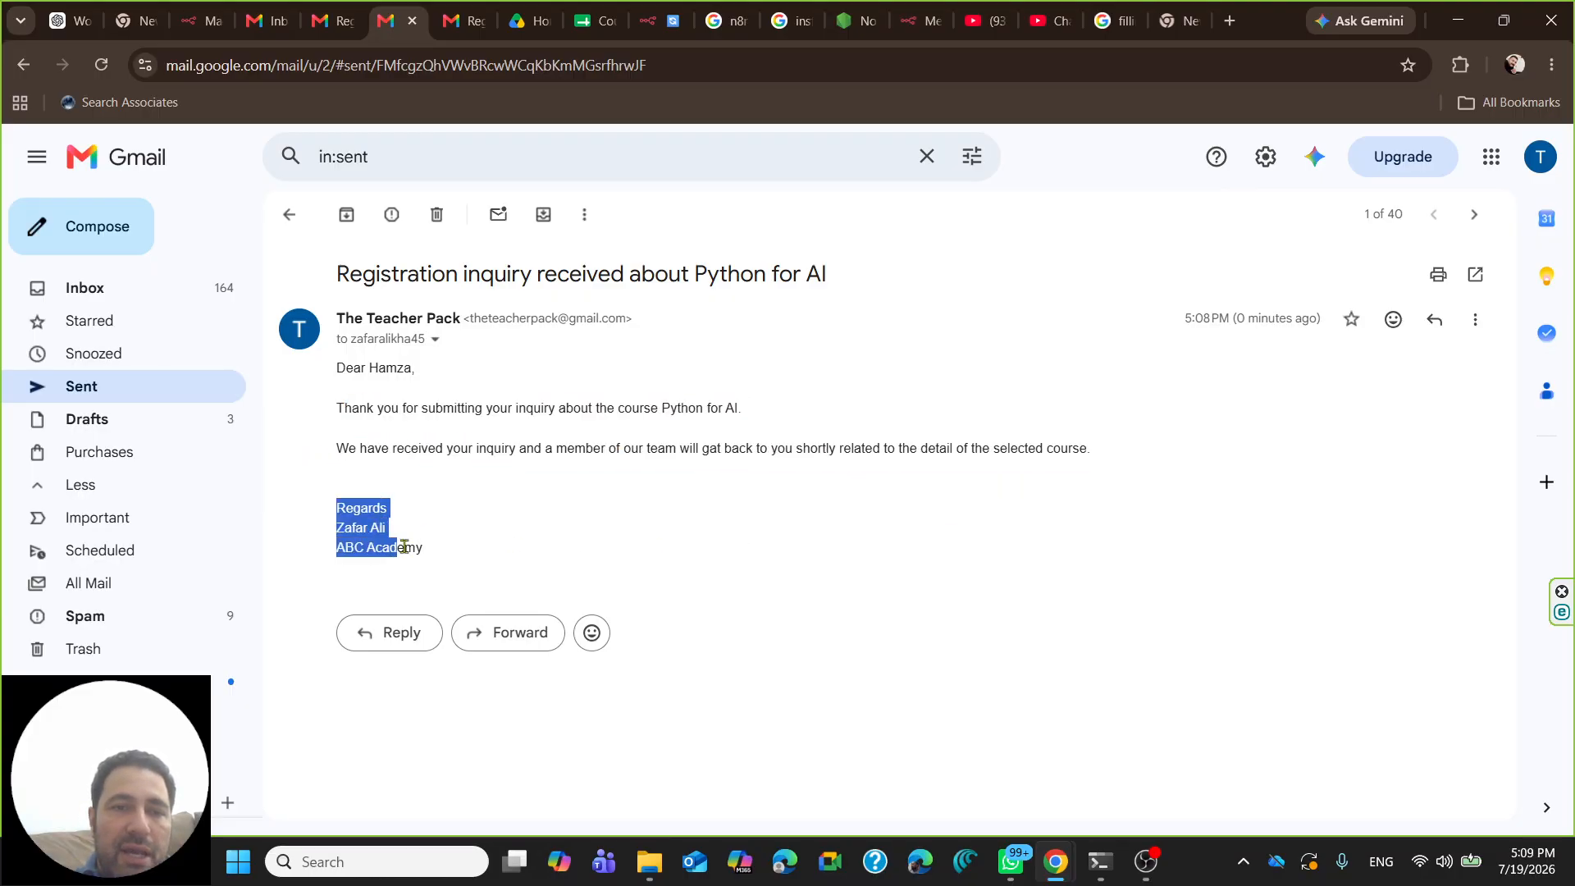
left_click(896, 547)
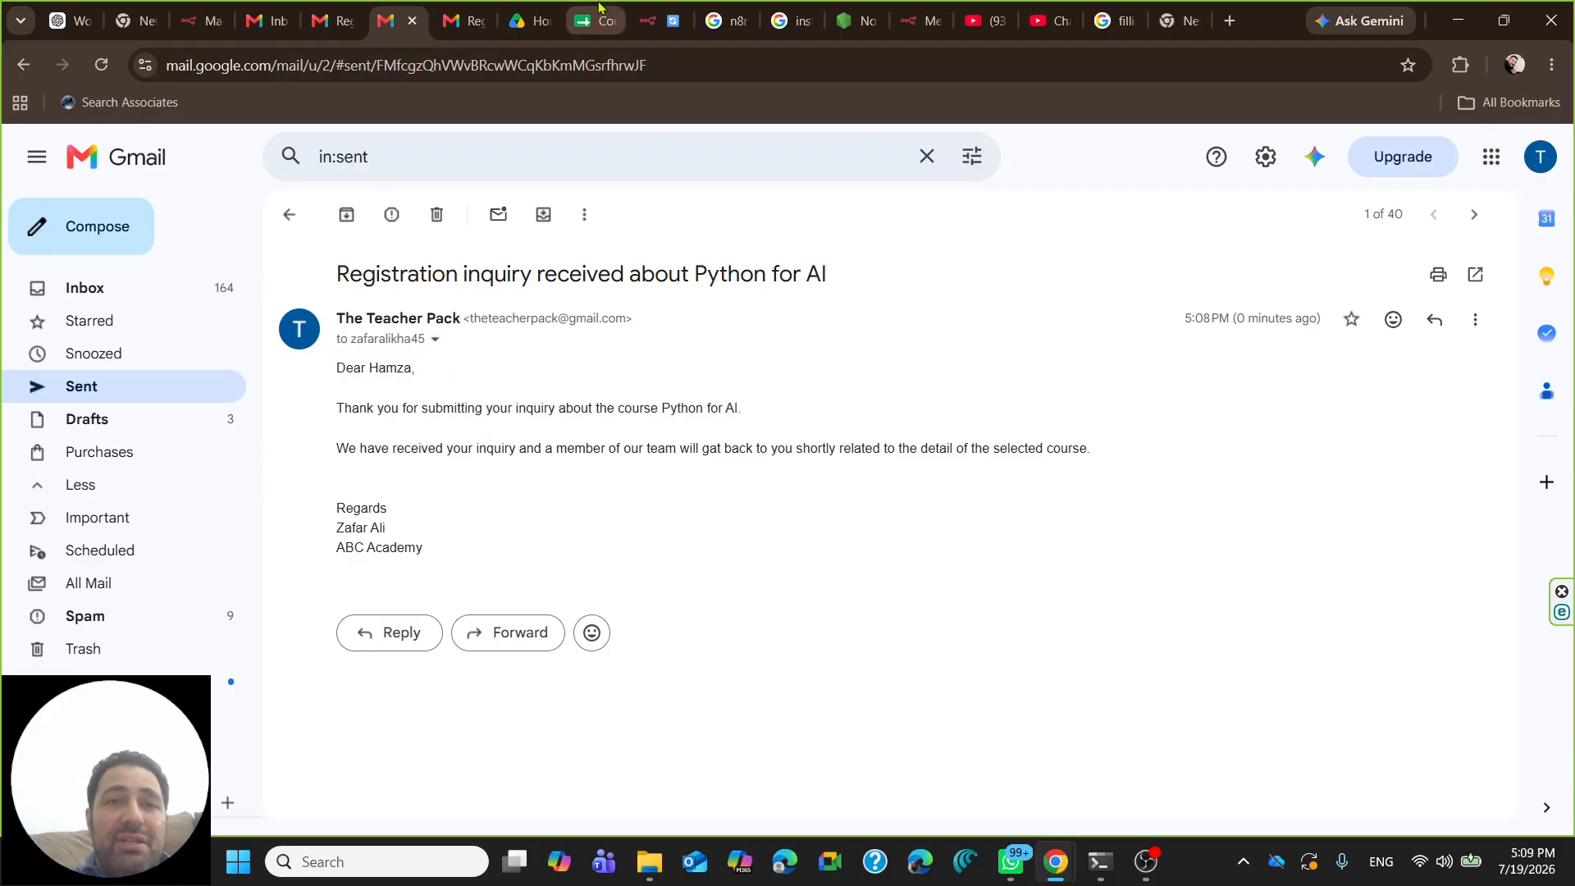
- Back in n8n, move Append row in sheet up and Send a message down-left
left_click(648, 20)
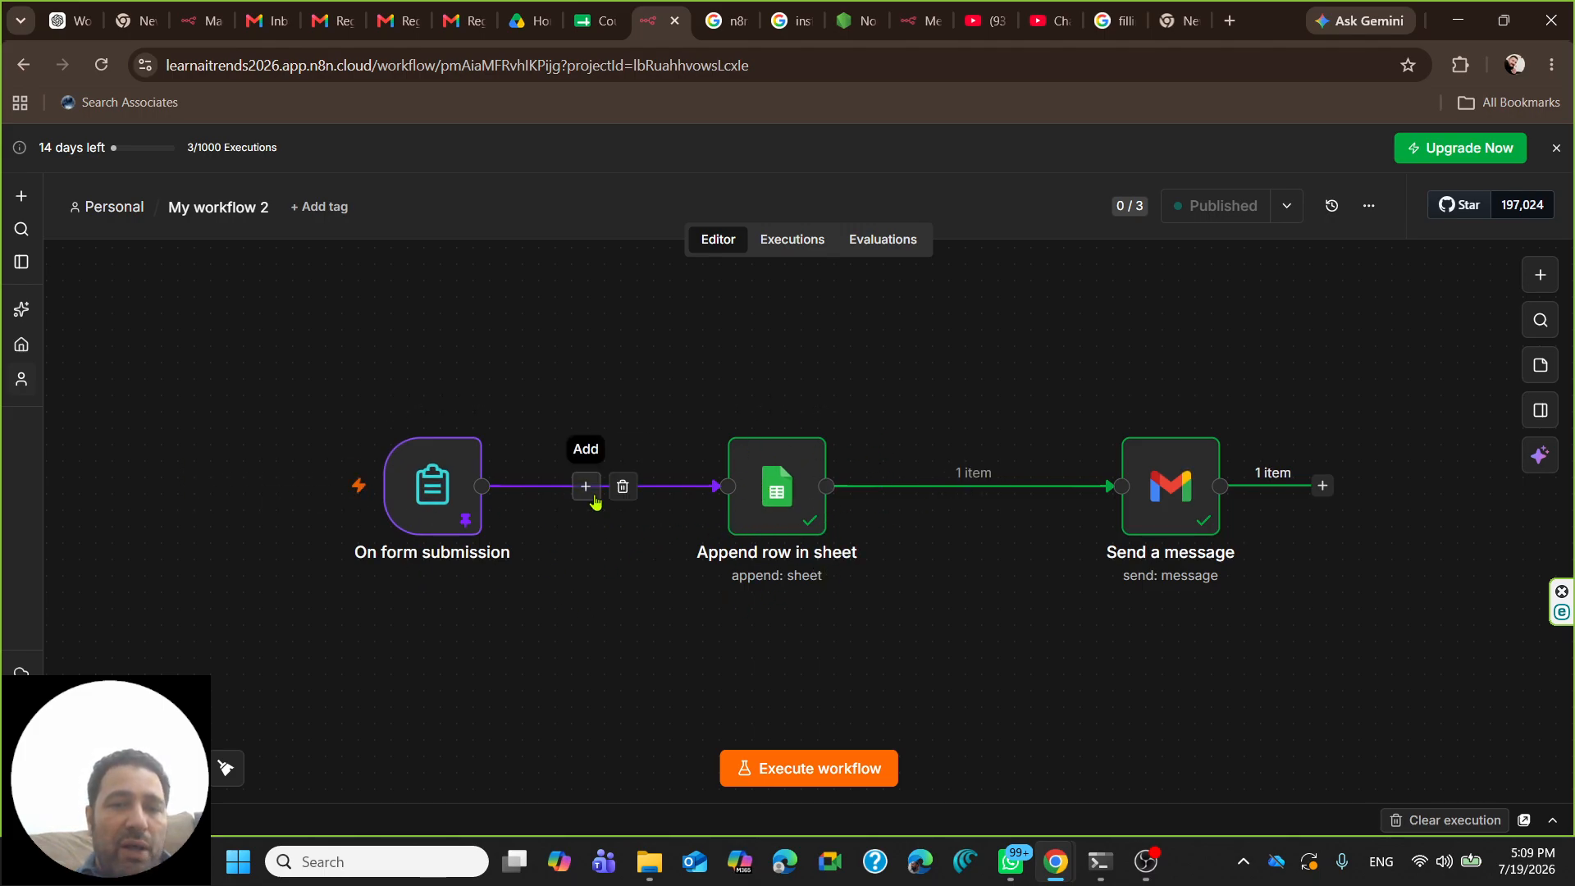
left_click_drag(759, 503, 775, 421)
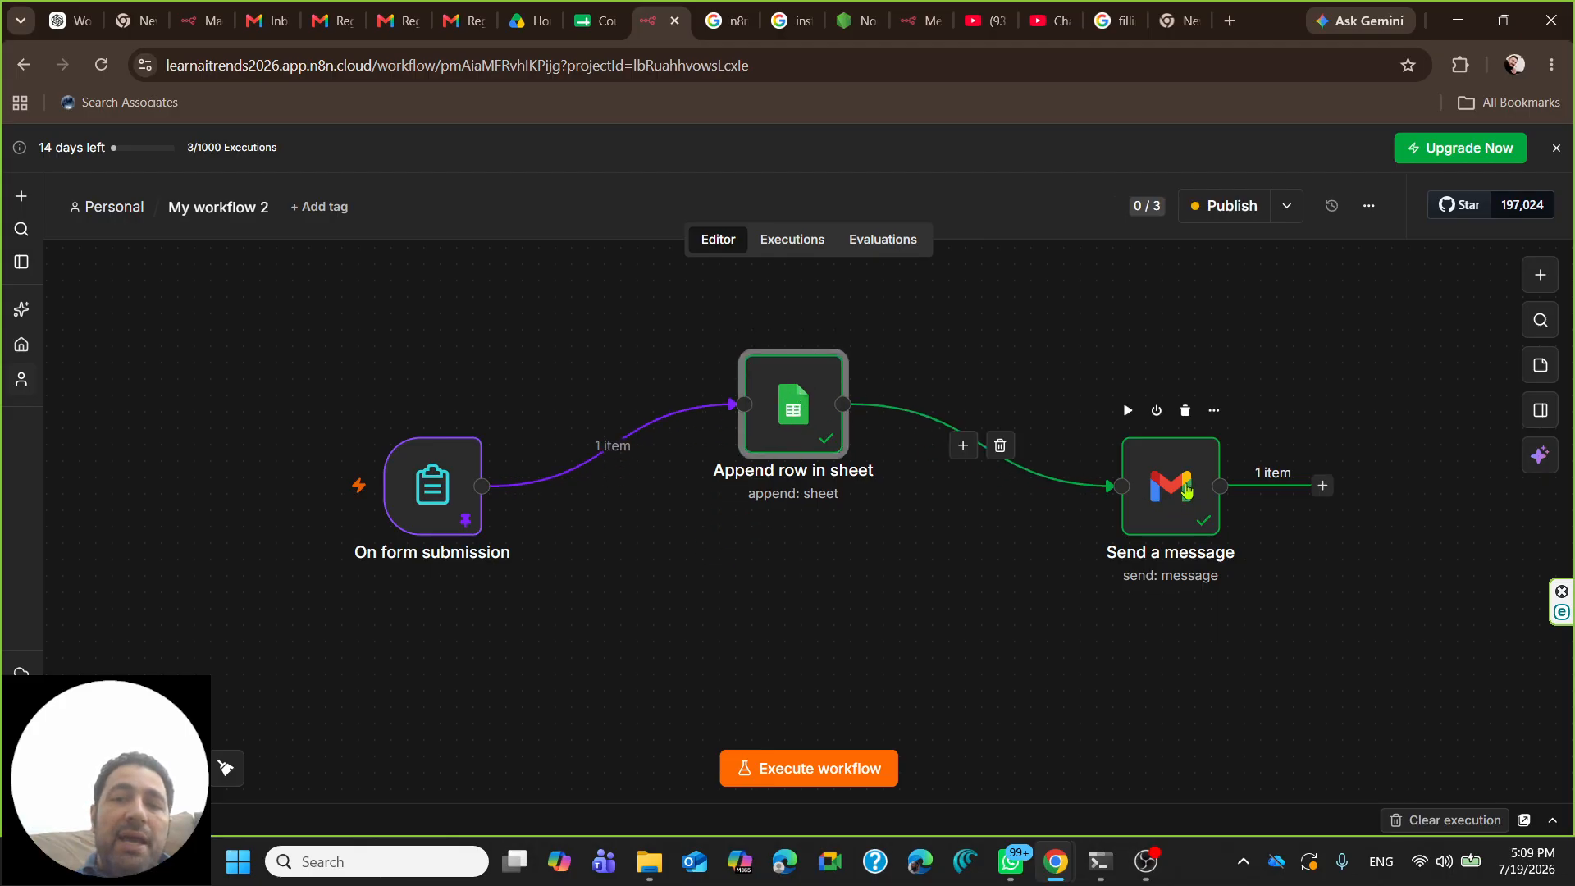
left_click_drag(1165, 492, 1066, 558)
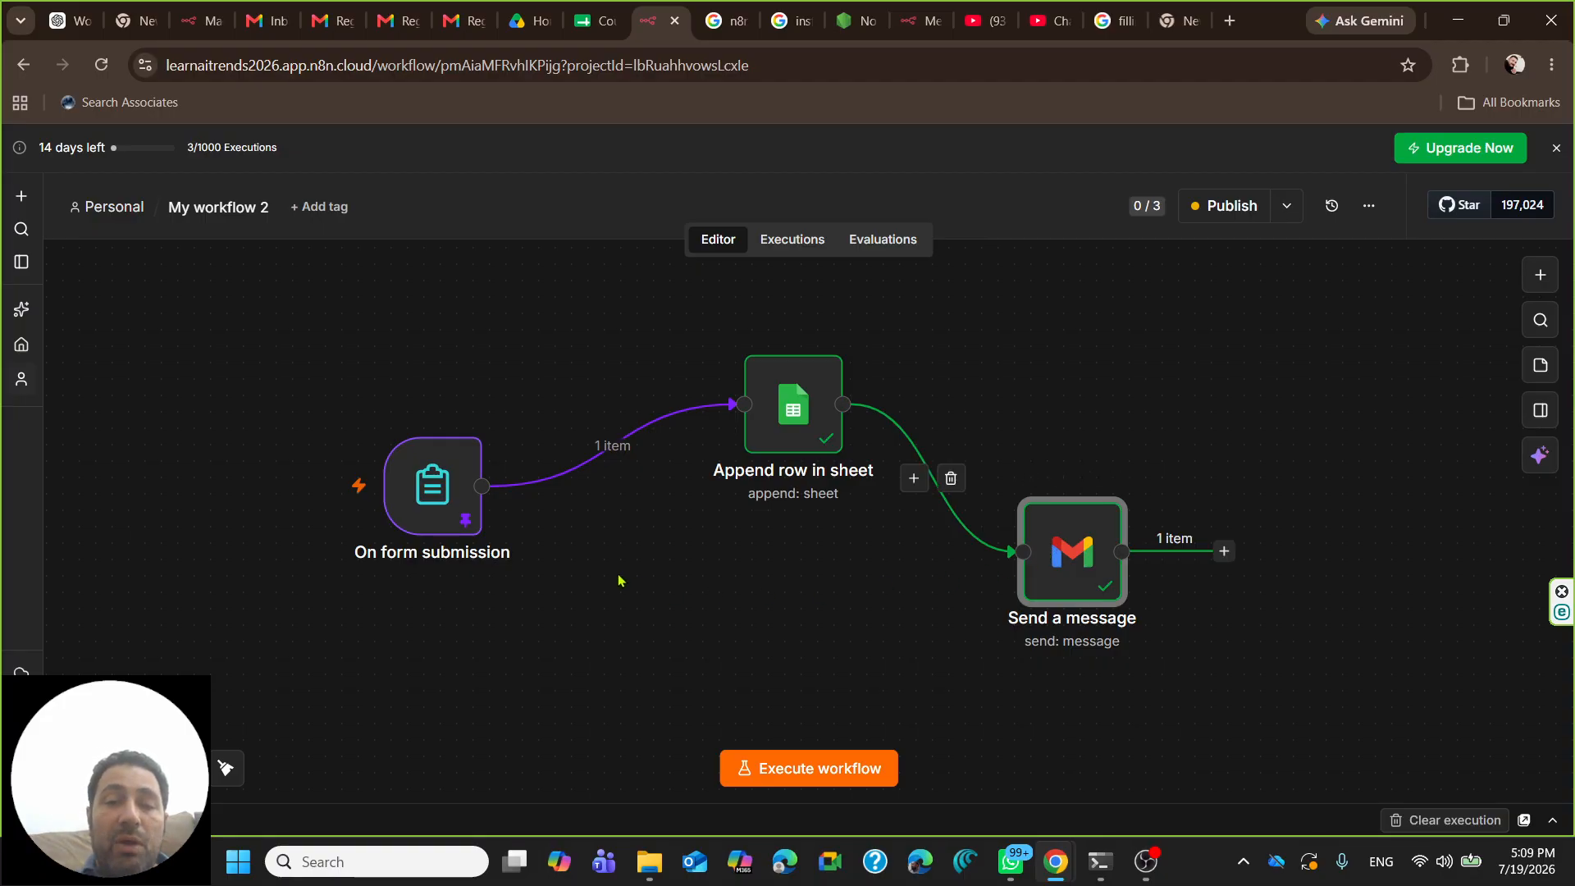
mouse_move(535, 537)
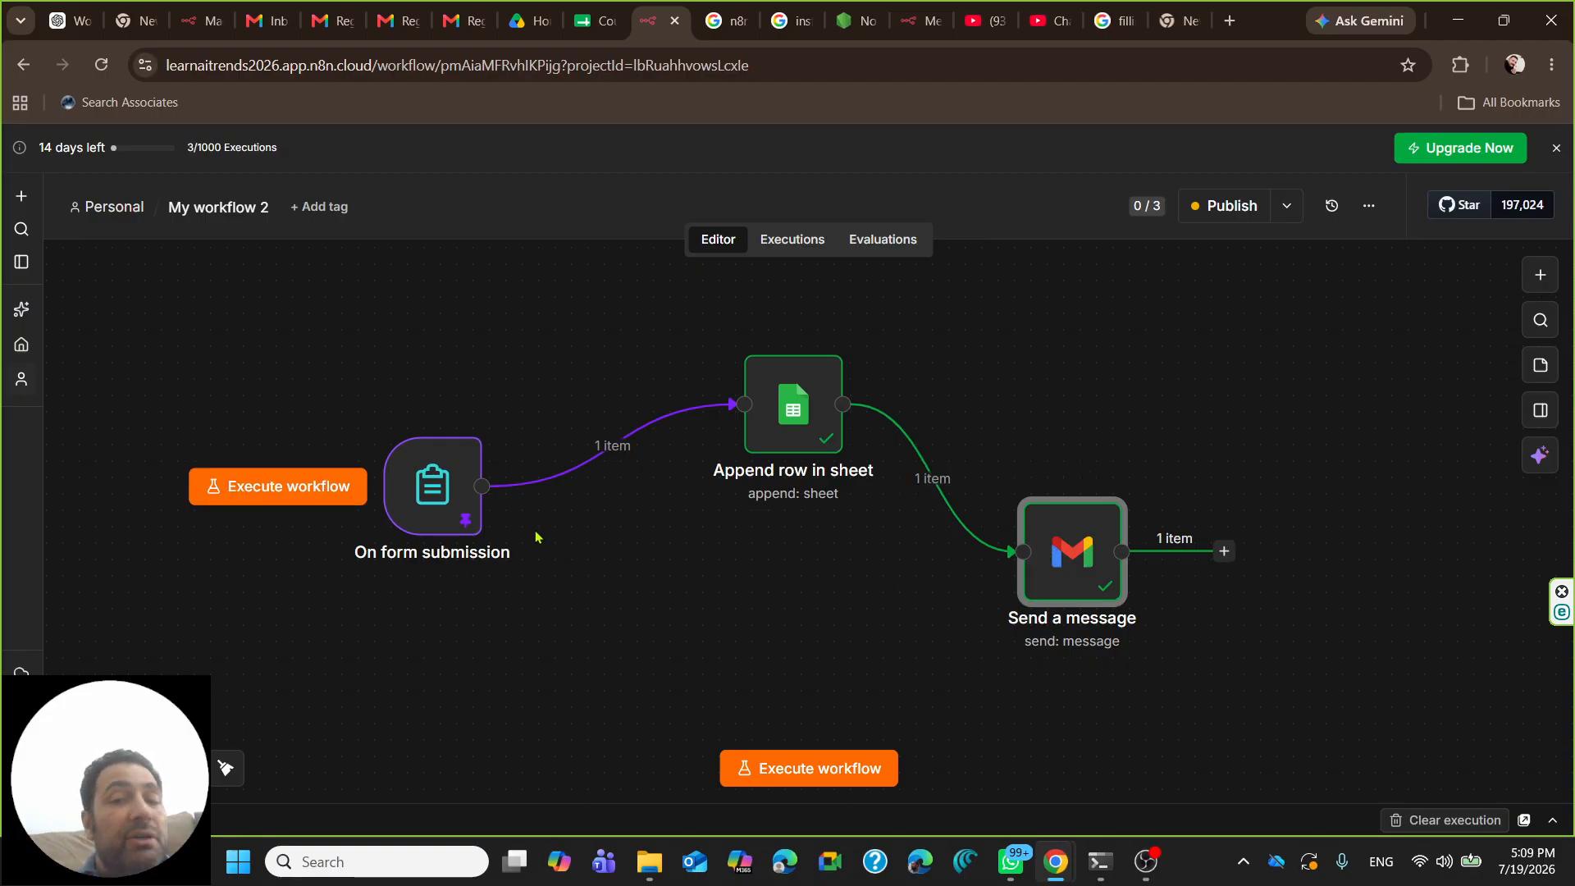
mouse_move(1059, 556)
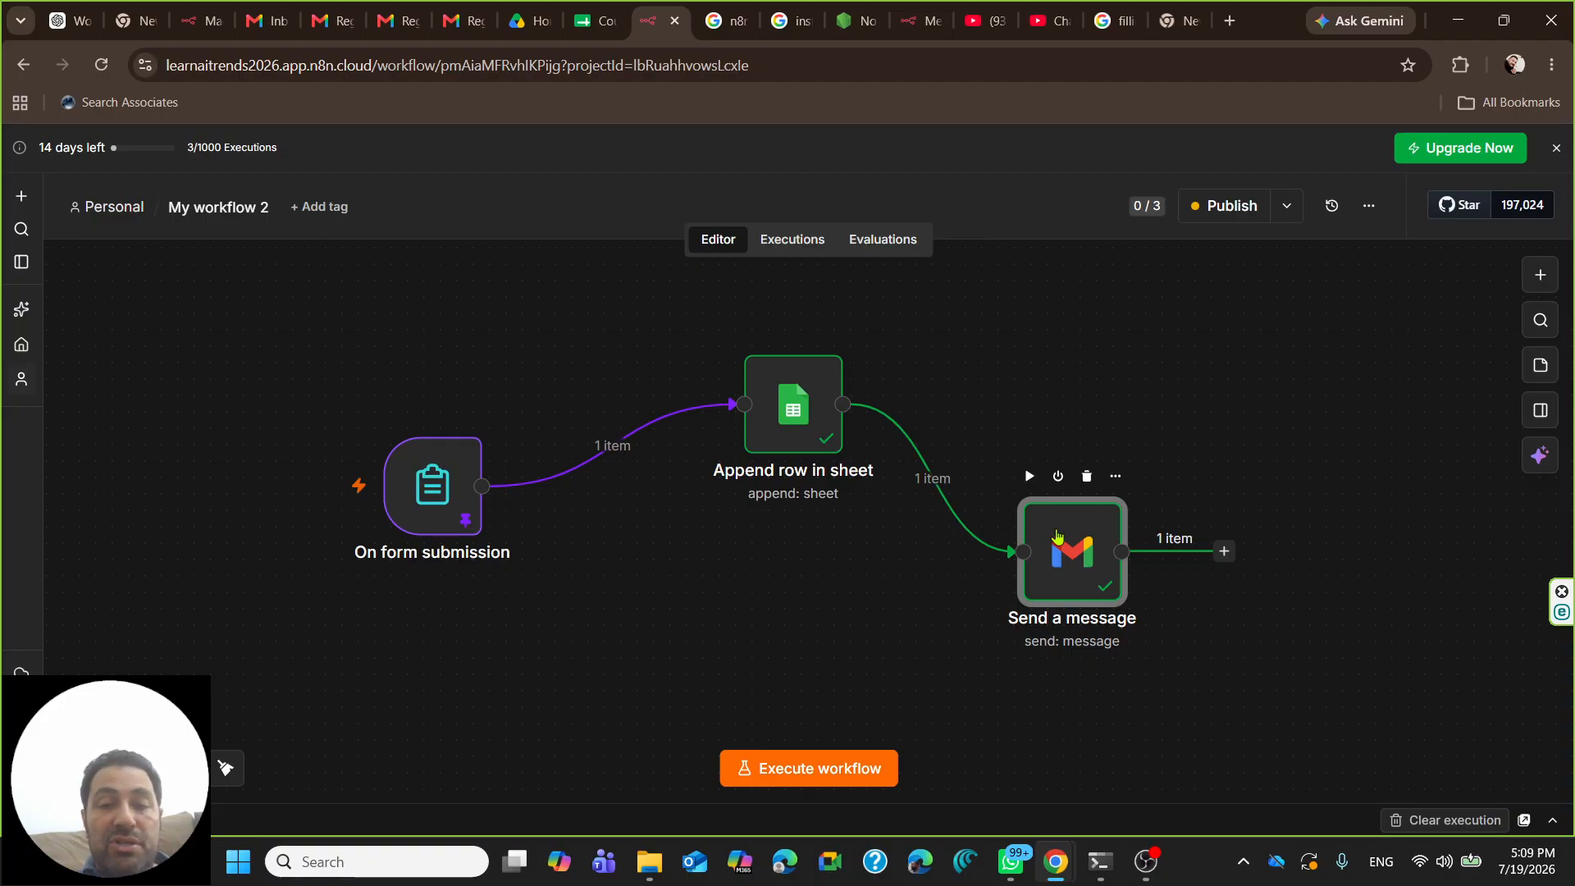
- Line both nodes up in a straight row, then bring OBS forward and dismiss its streaming error
left_click_drag(1077, 538, 1109, 536)
left_click_drag(765, 408, 730, 456)
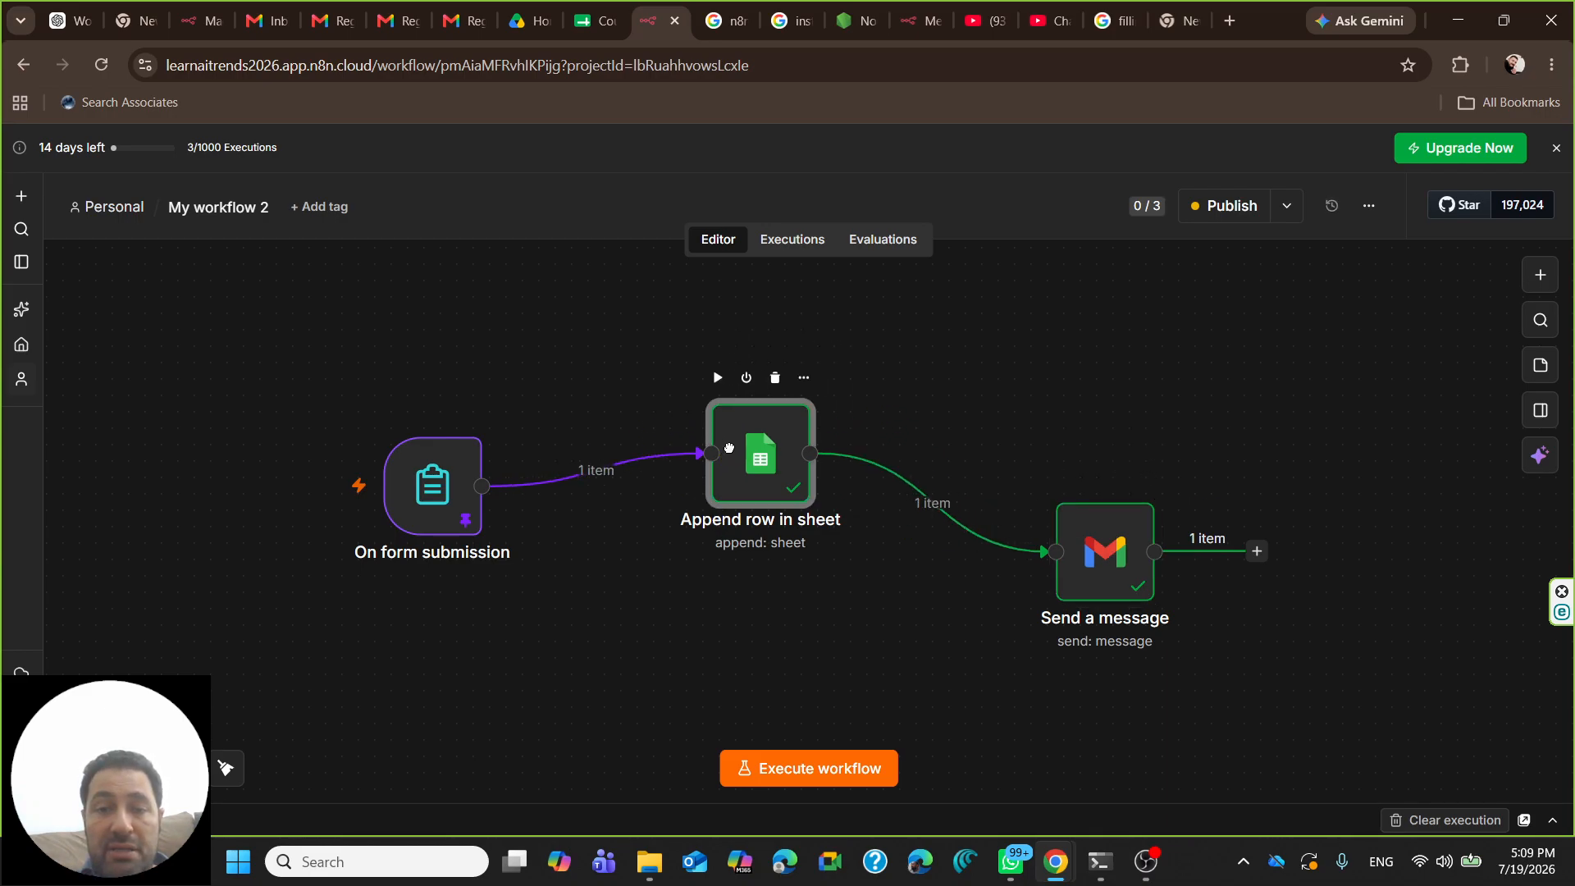
left_click_drag(1098, 563, 1082, 474)
left_click_drag(755, 482, 771, 515)
mouse_move(1110, 461)
left_mouse_down()
mouse_move(1127, 495)
mouse_move(1127, 478)
left_mouse_up()
mouse_move(422, 490)
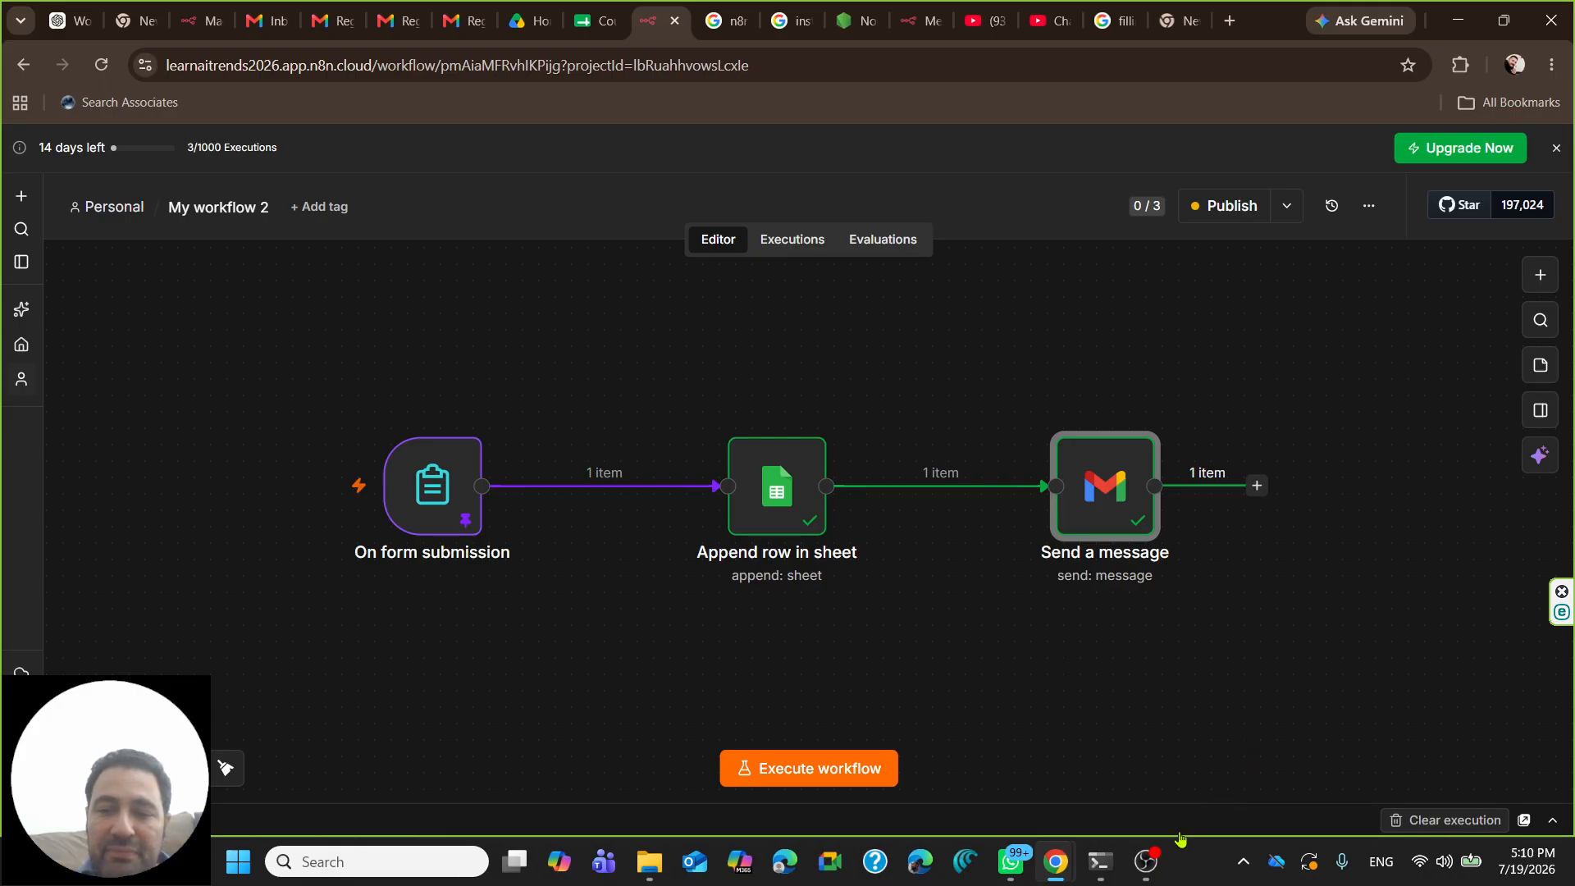
left_click(1146, 861)
left_click(476, 156)
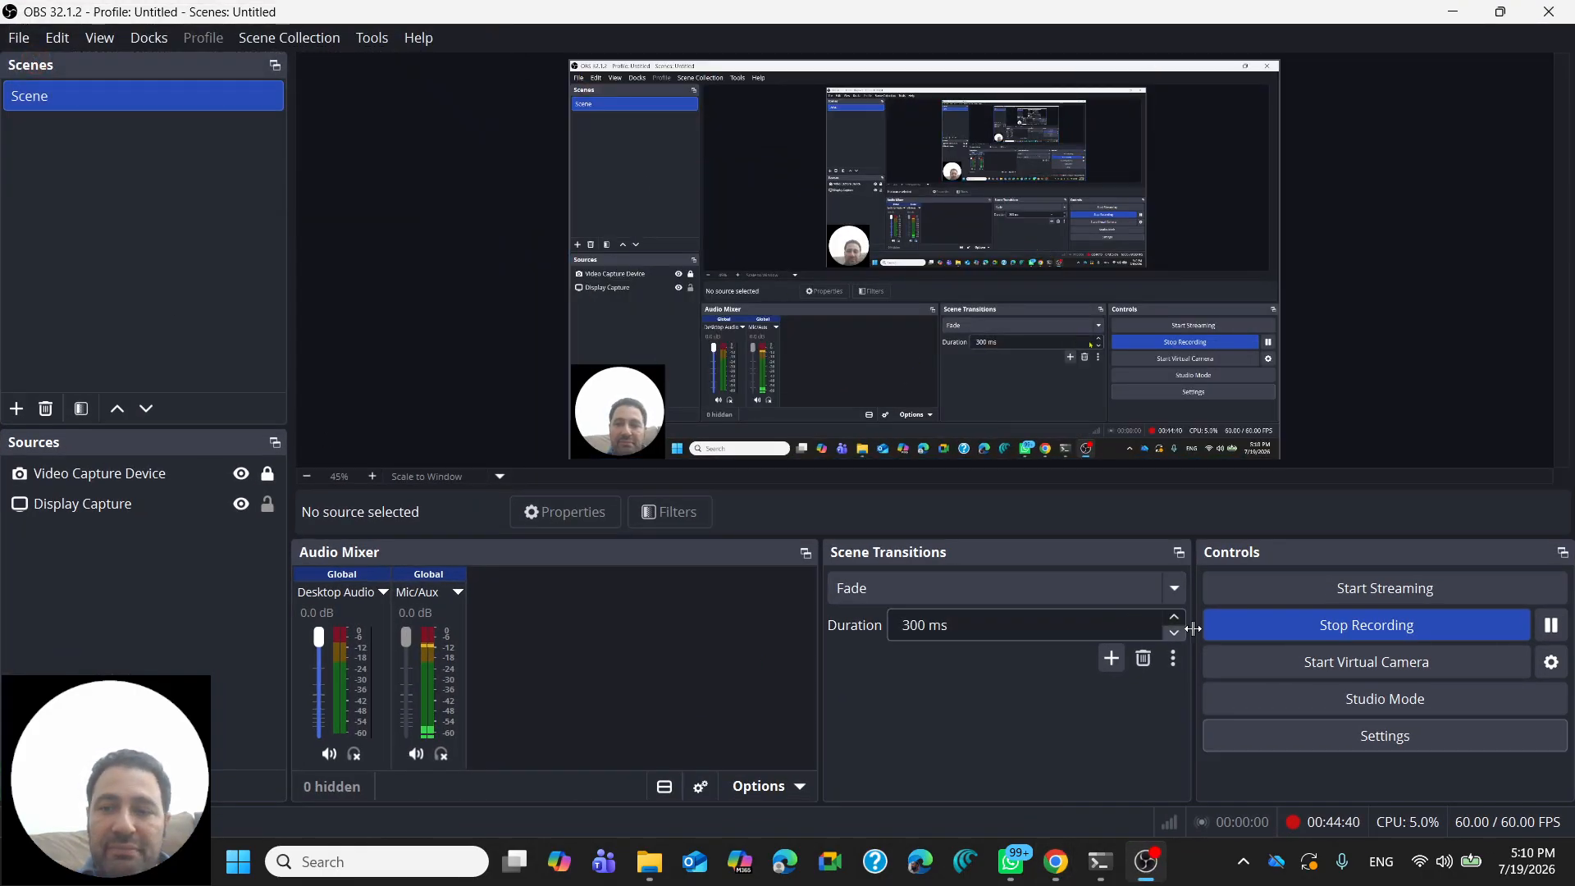